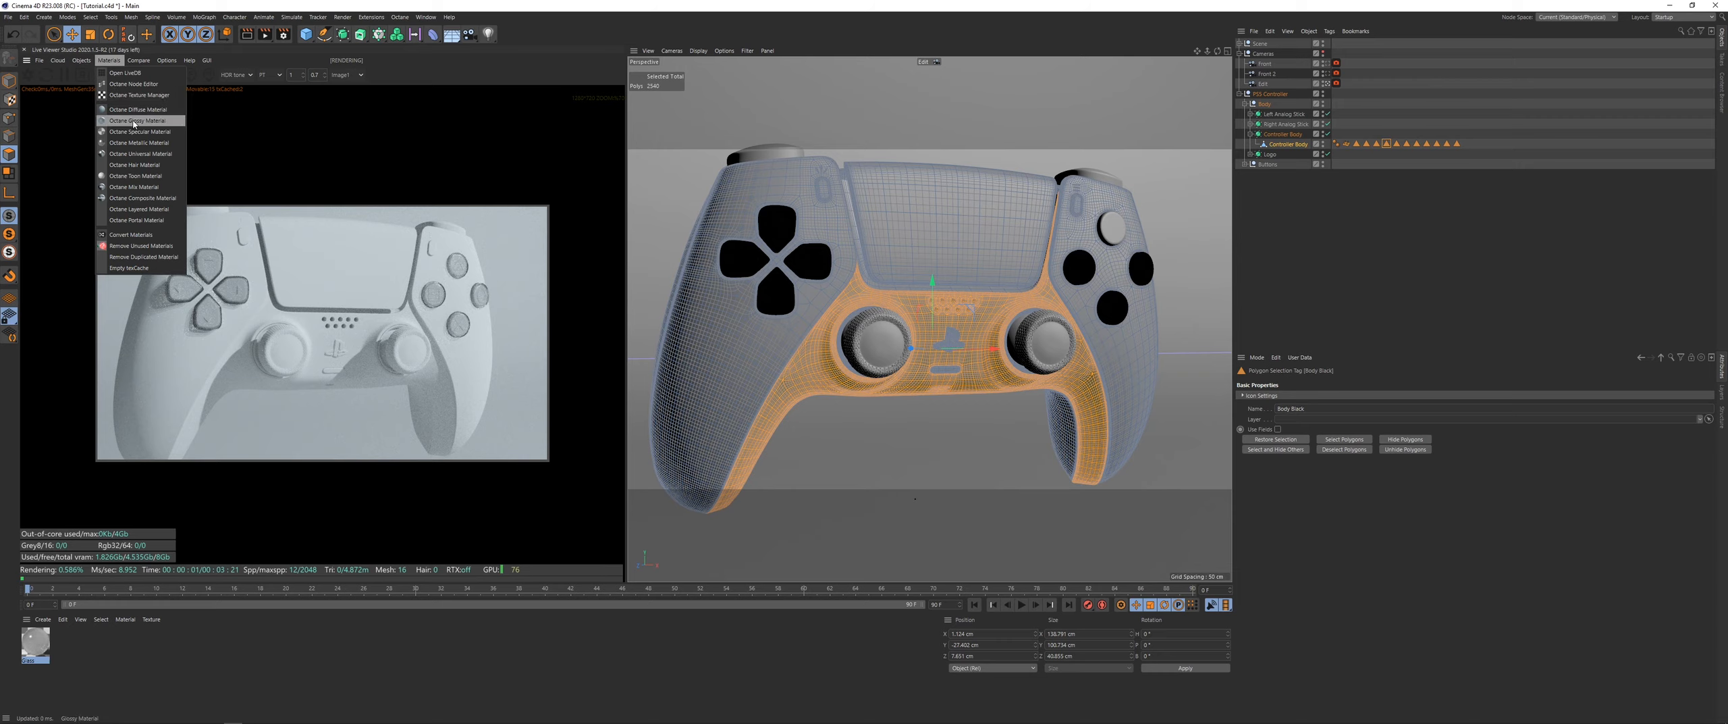
Step: Create an Octane Glossy material named Body Black and apply it to the selected front faceplate polygons of the controller body
left_click(166, 121)
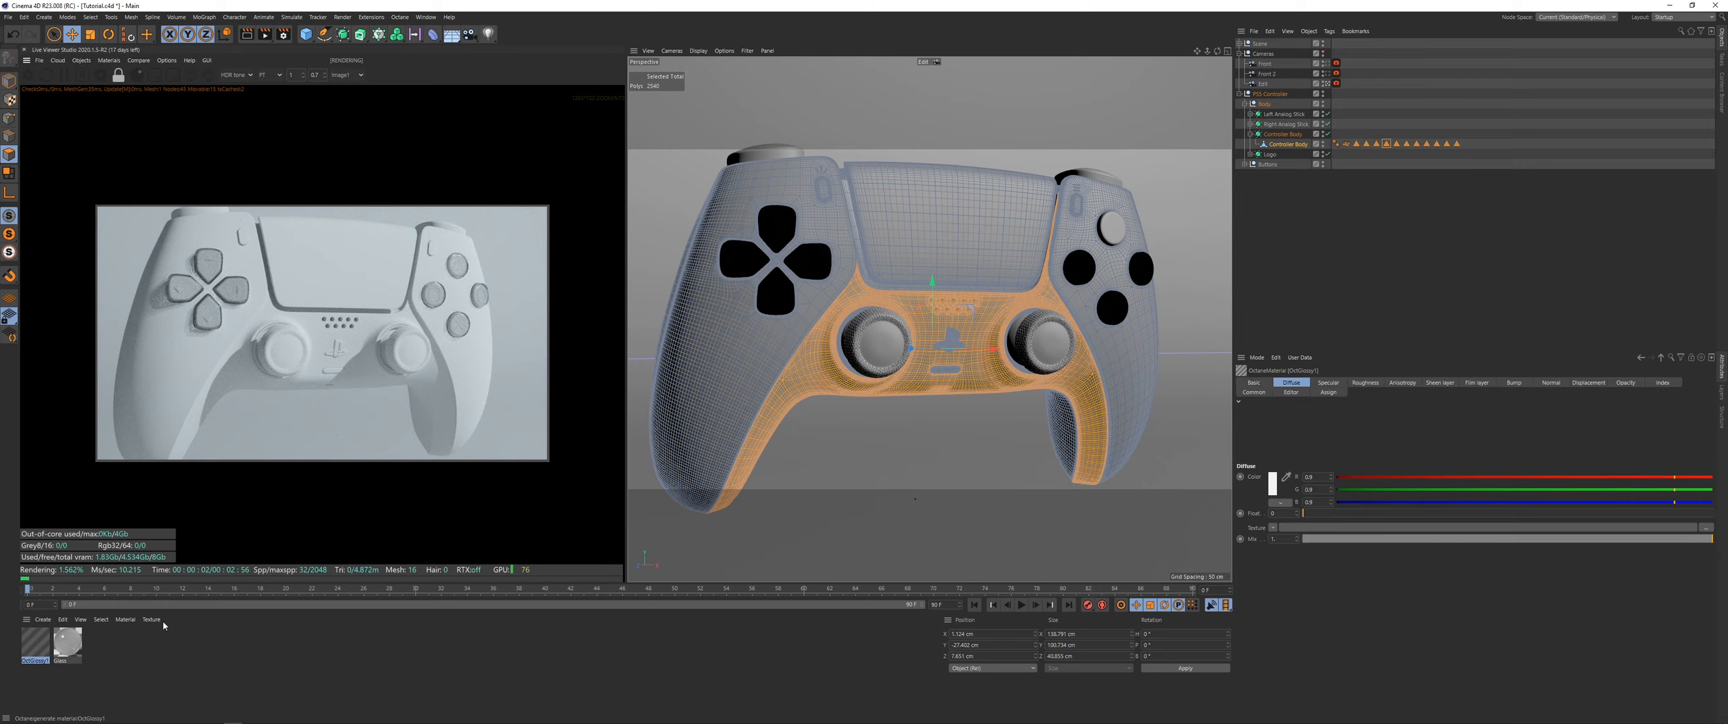
double_click(37, 660)
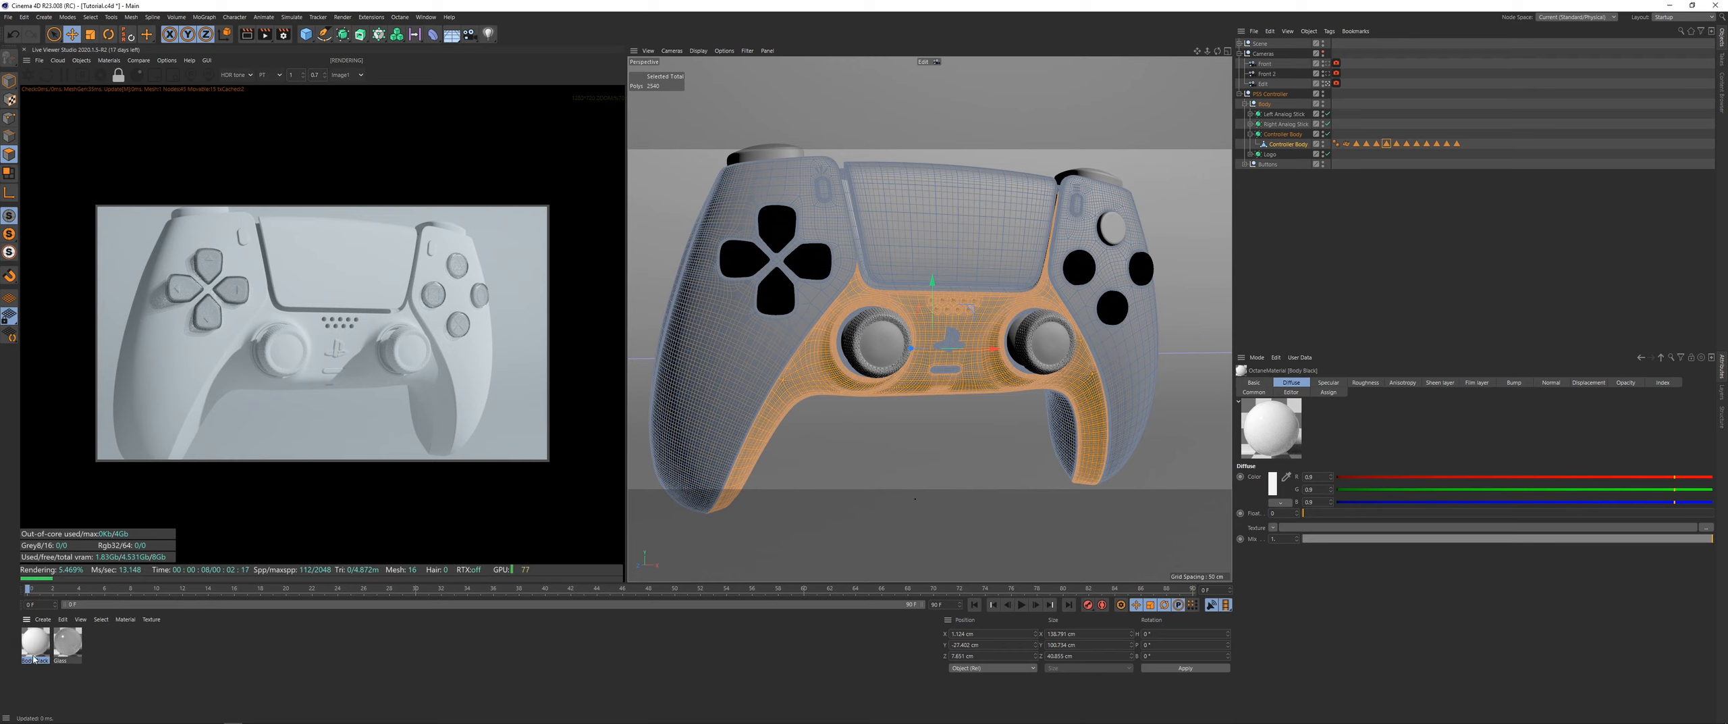
left_click_drag(999, 312, 991, 311)
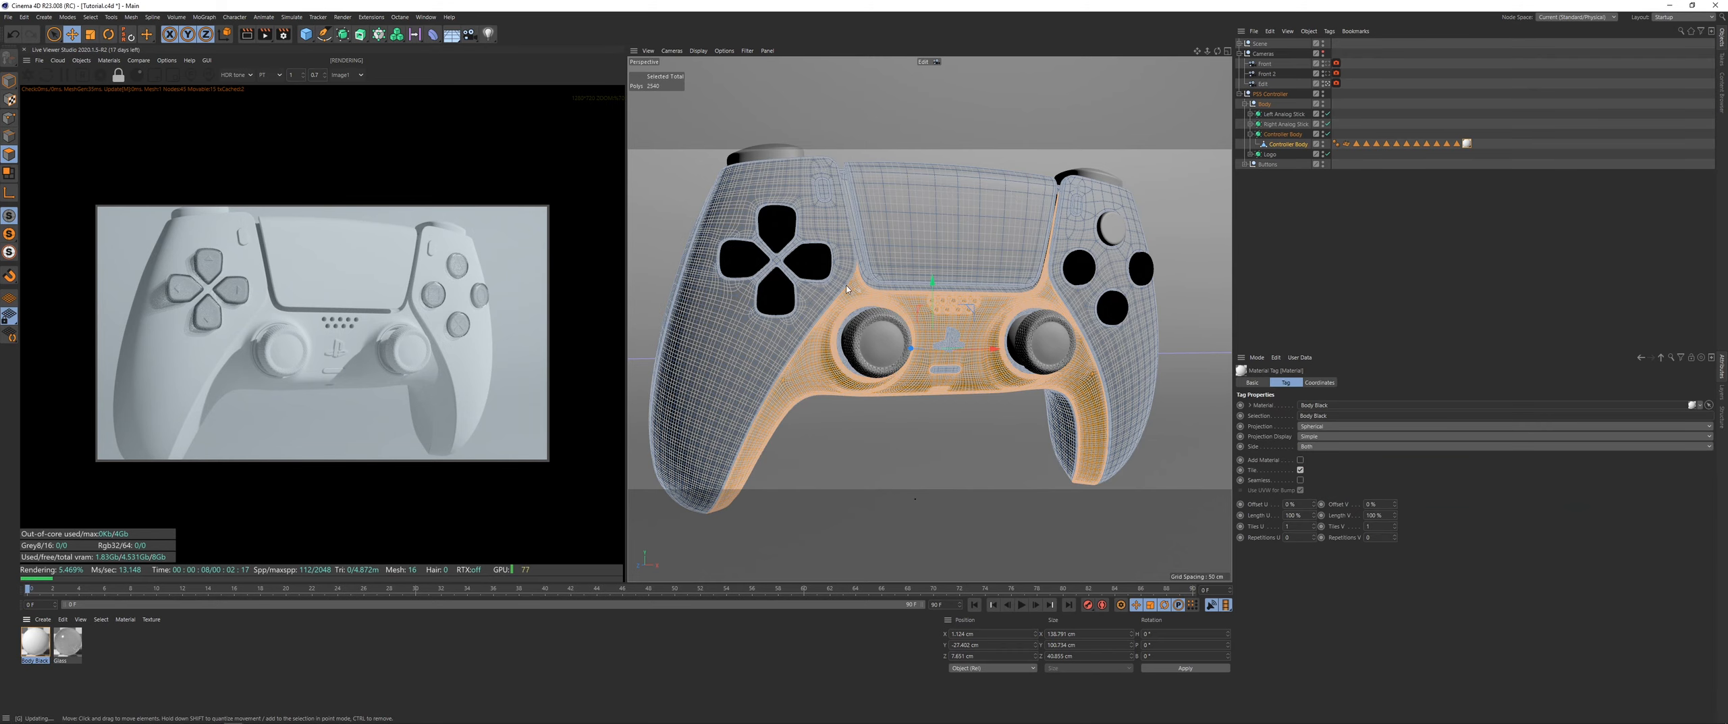
left_click(1469, 144)
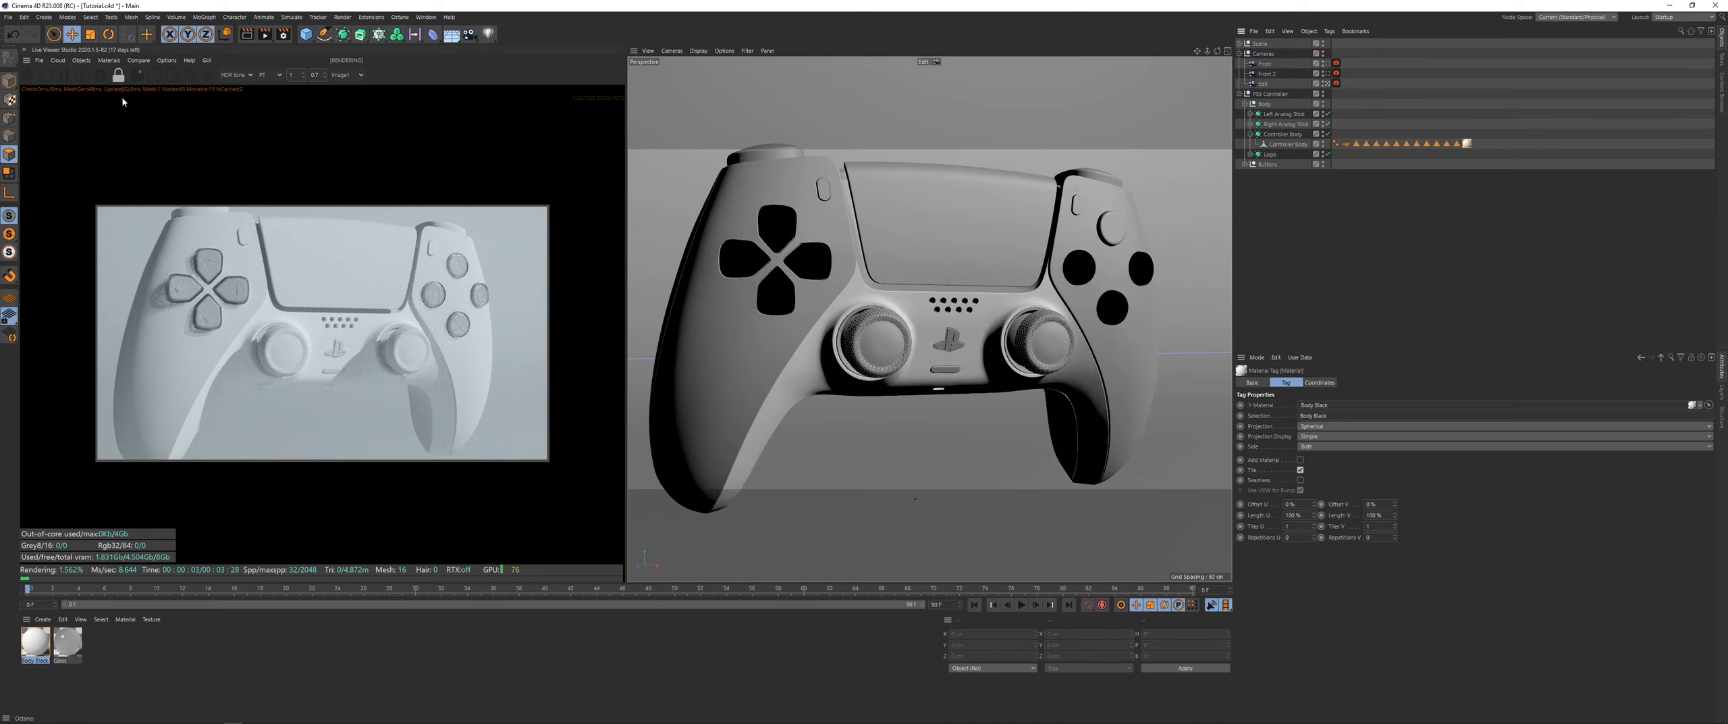
Step: Open the Body Black material in the Octane Node Editor and connect an RGB Spectrum node to its Diffuse input
left_click(110, 60)
left_click(135, 267)
left_click_drag(582, 196, 1121, 152)
left_click_drag(898, 320, 1011, 309)
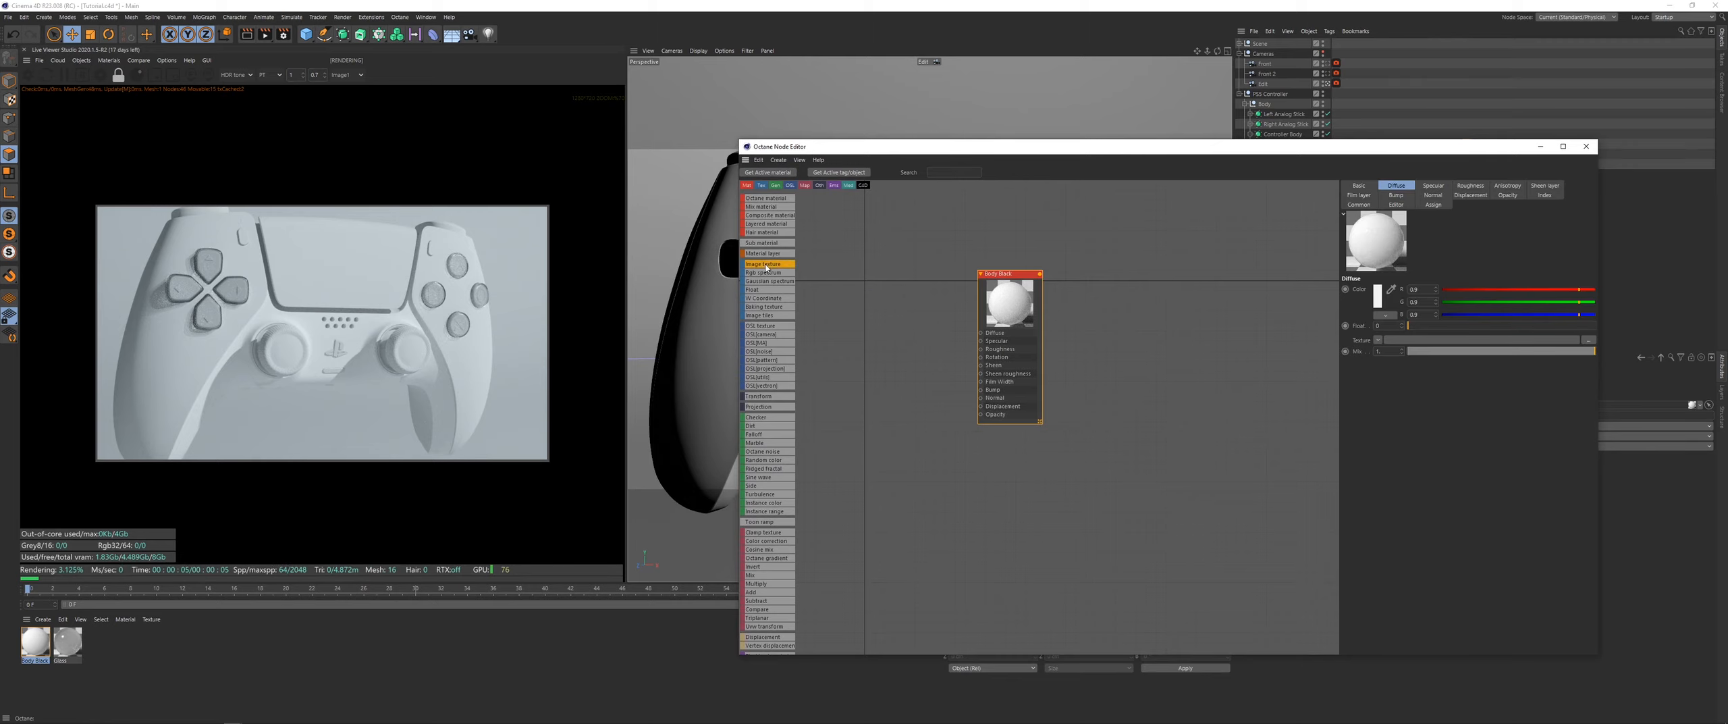
left_click_drag(826, 287, 981, 332)
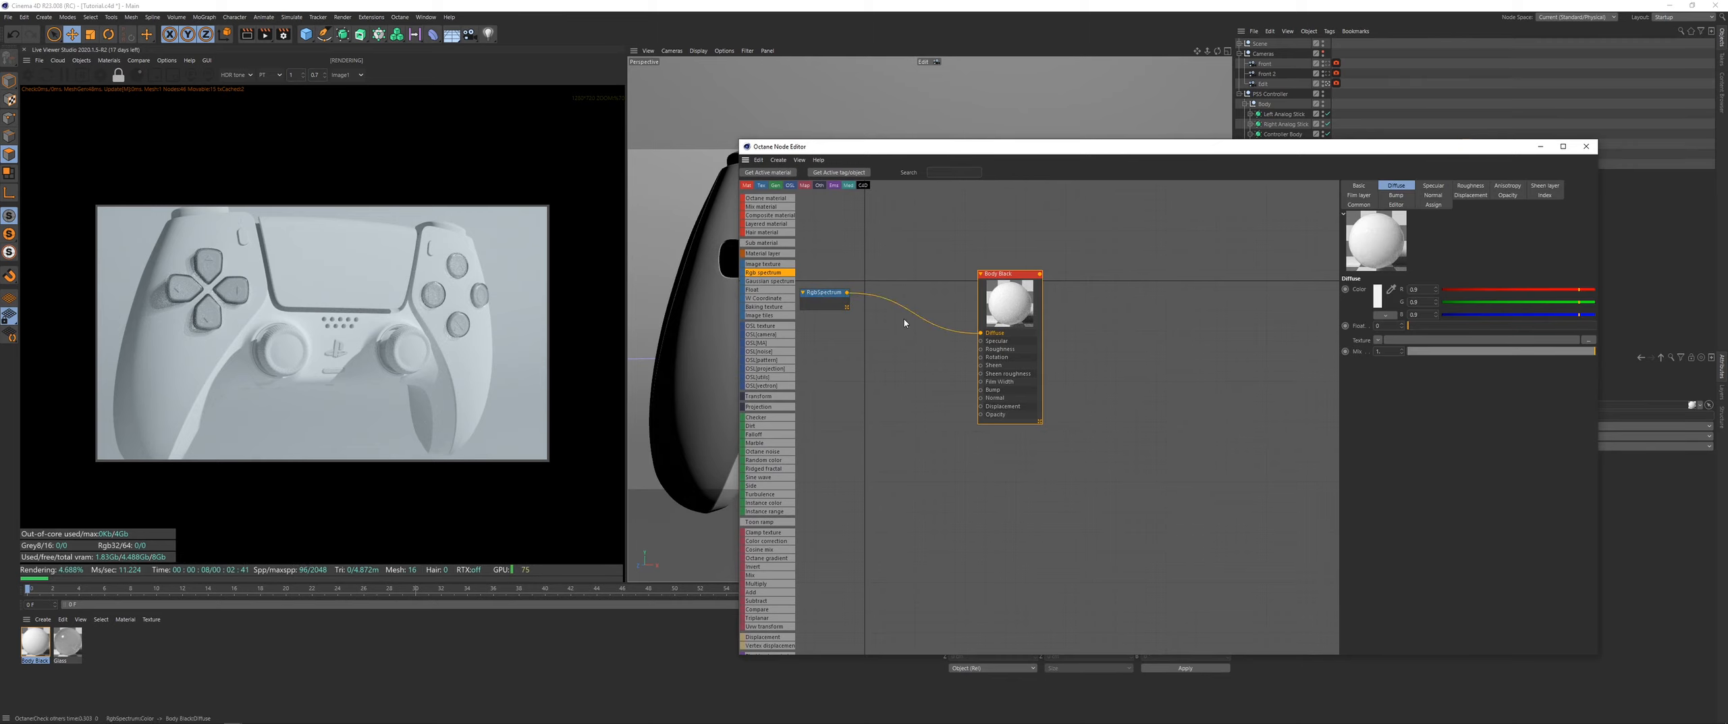
left_click_drag(824, 307, 829, 317)
Step: Set the RGB Spectrum colour to black with a brightness value of 0%
left_click(1373, 223)
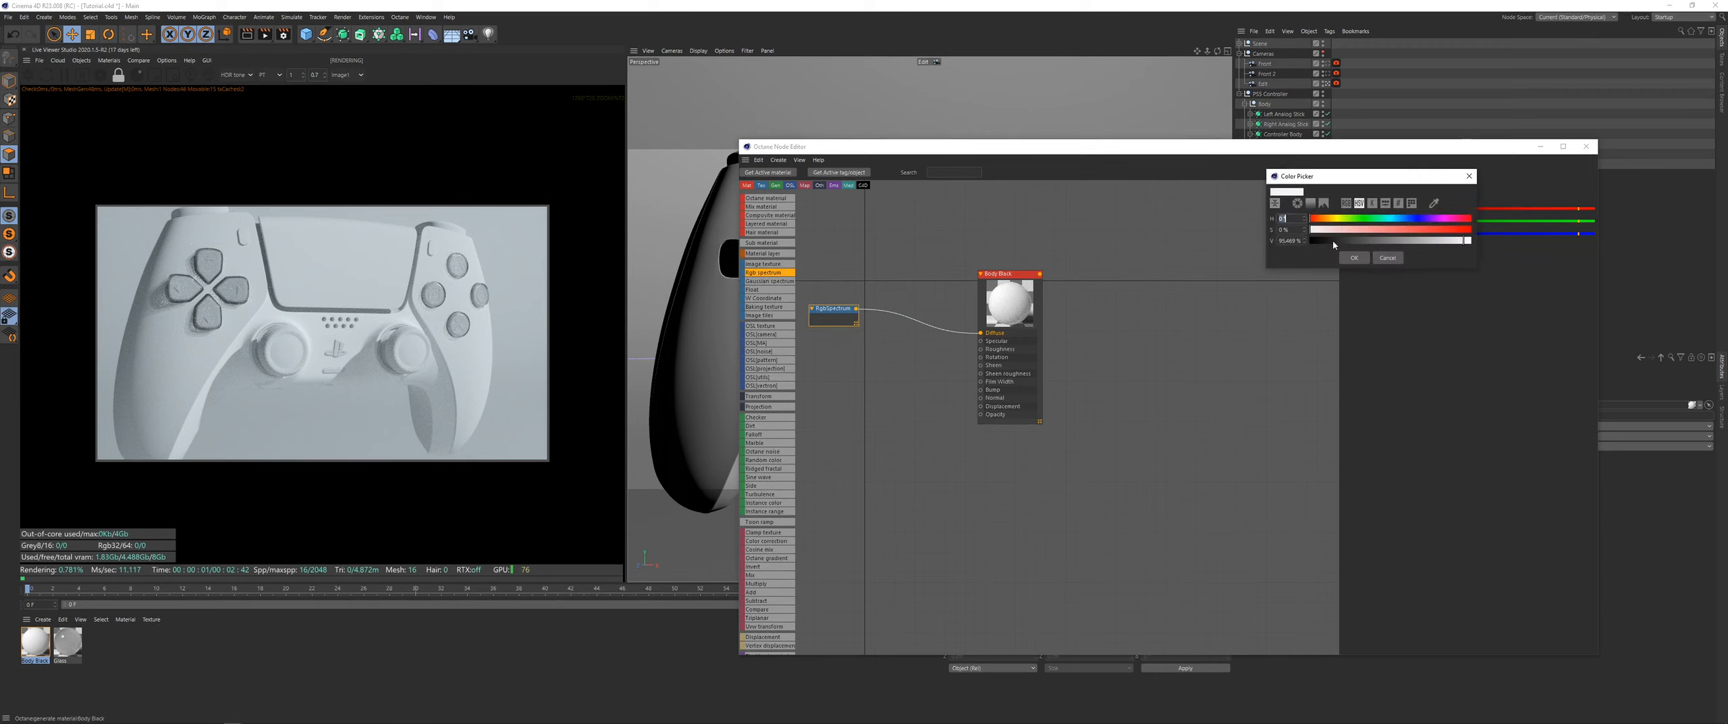
left_click_drag(1456, 241, 1307, 242)
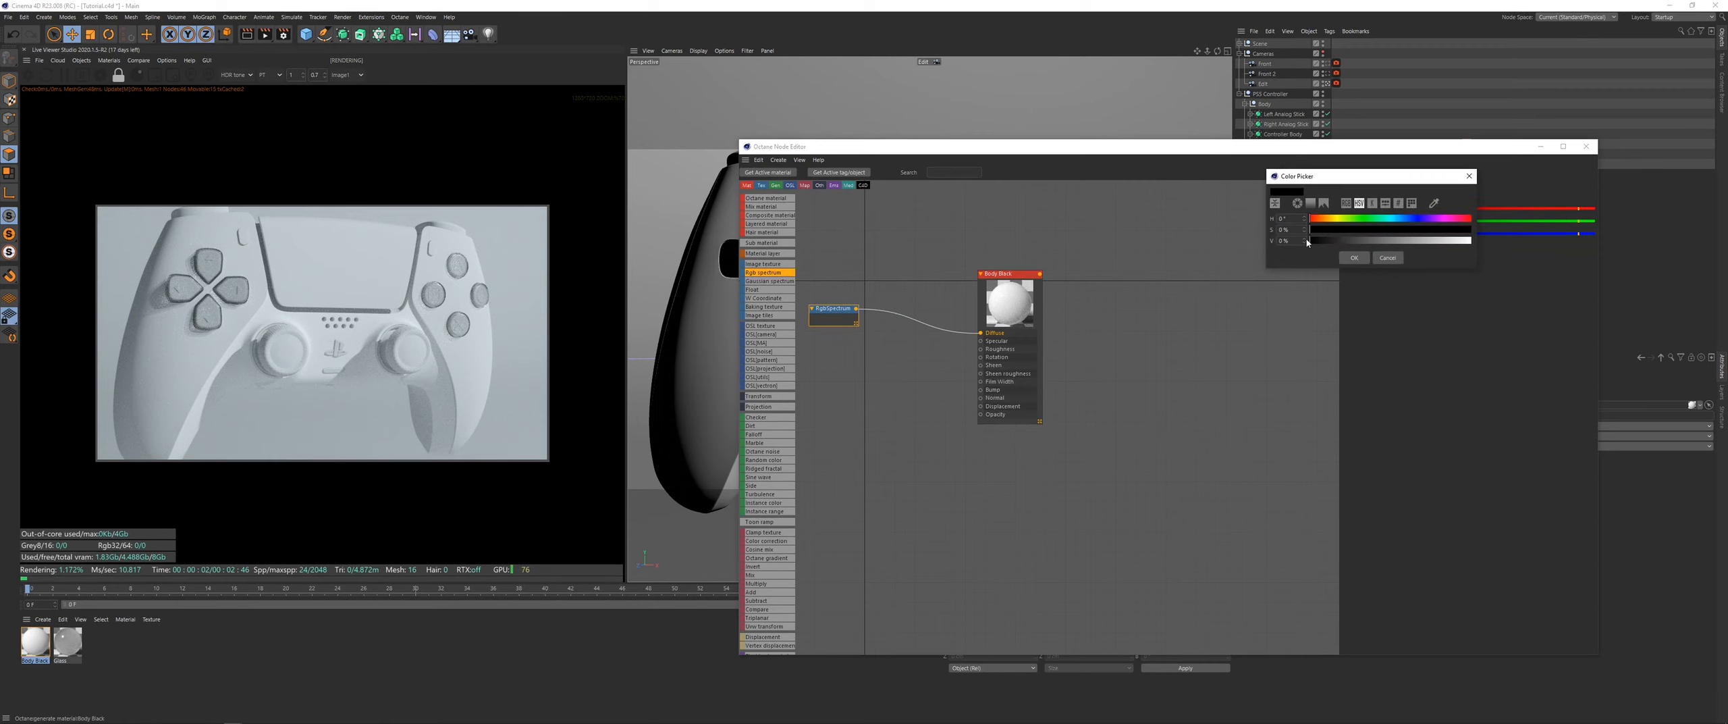
left_click(1354, 257)
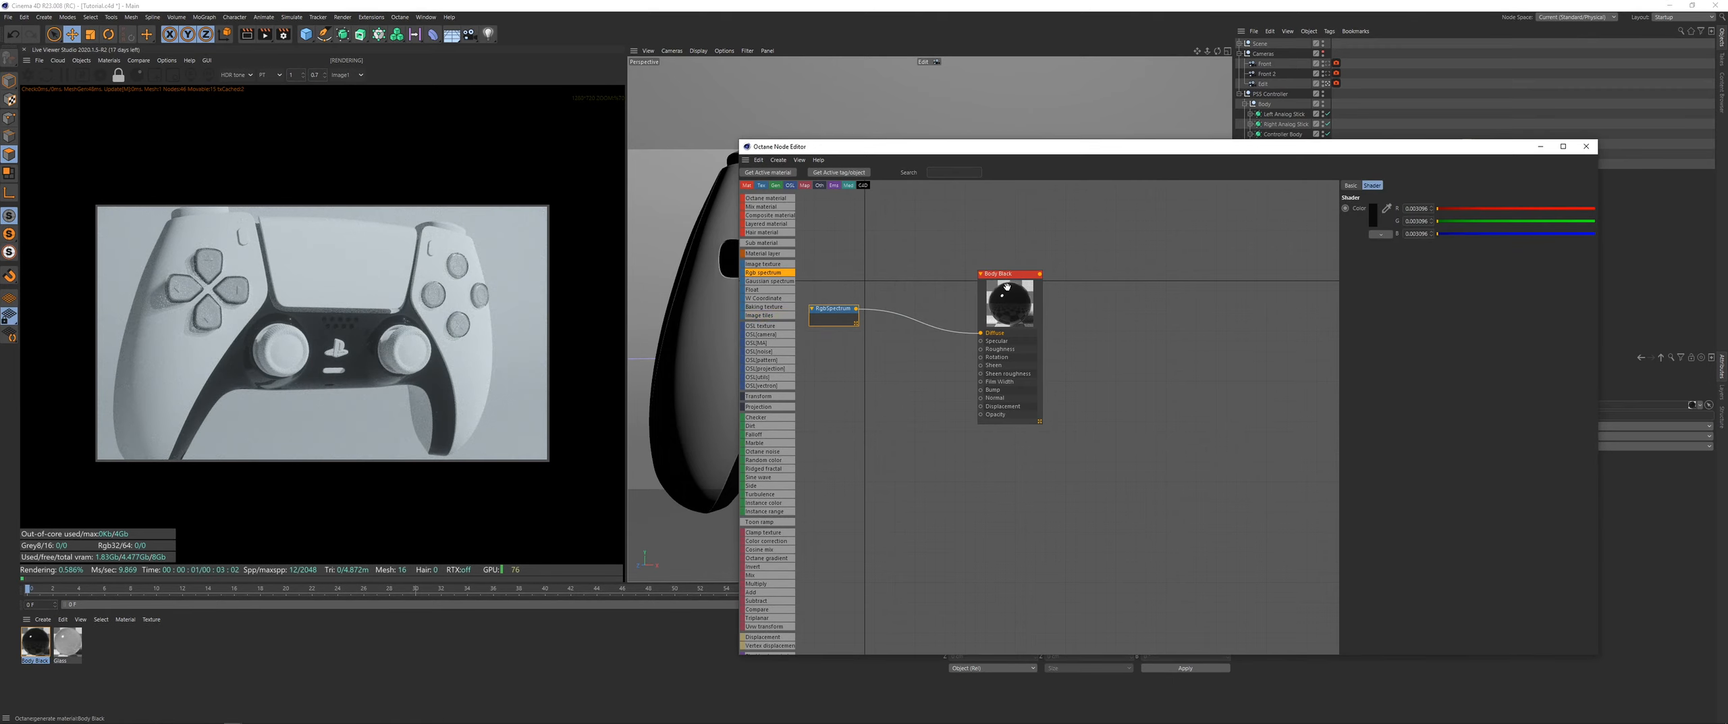
Step: Set Body Black's specular float to 0.5 and roughness float to about 0.1, and close the node editor
left_click_drag(1006, 273, 979, 270)
left_click_drag(1339, 212, 1148, 212)
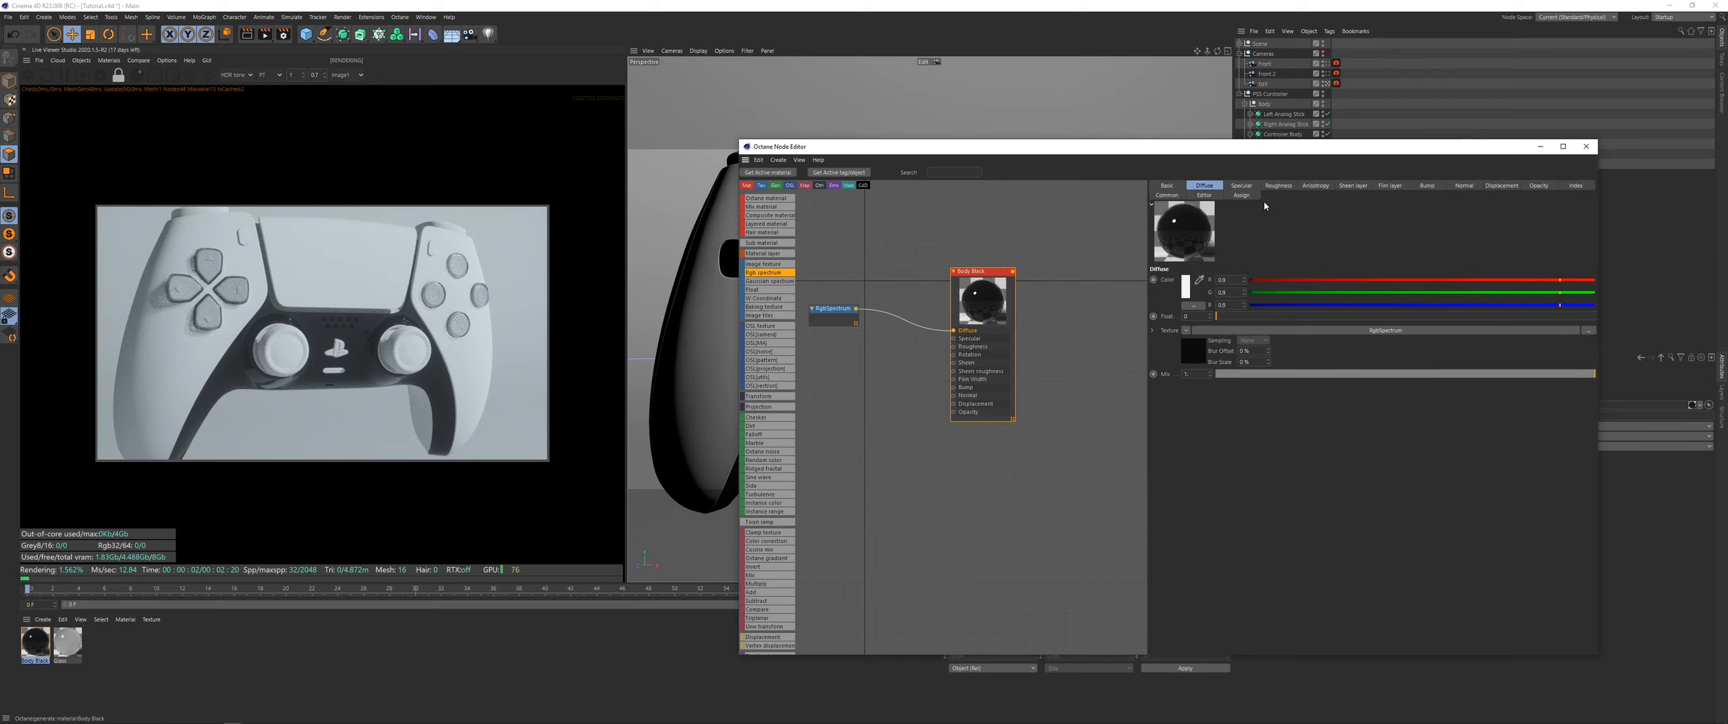
left_click(1248, 186)
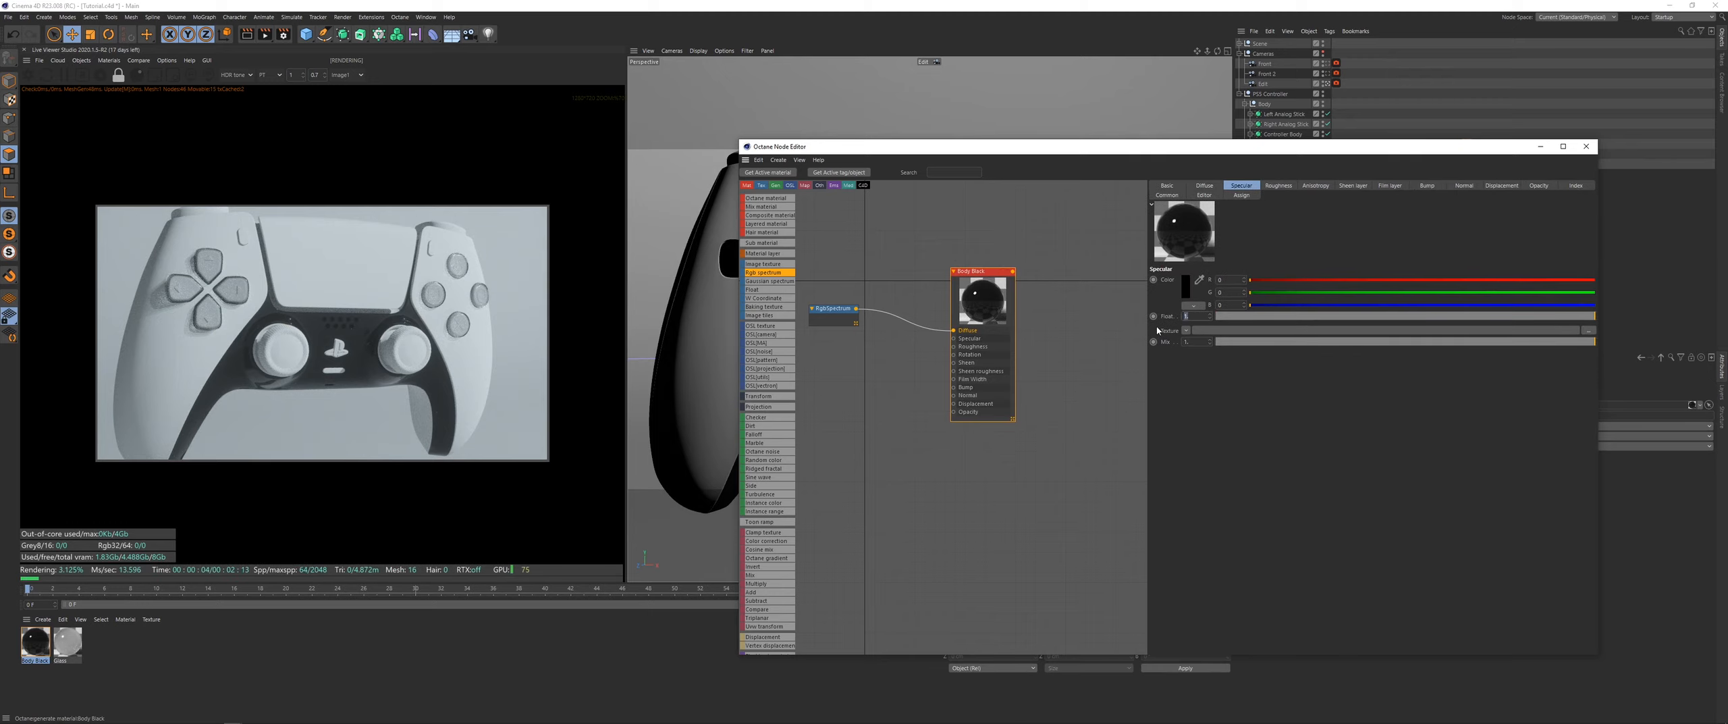
key("Return")
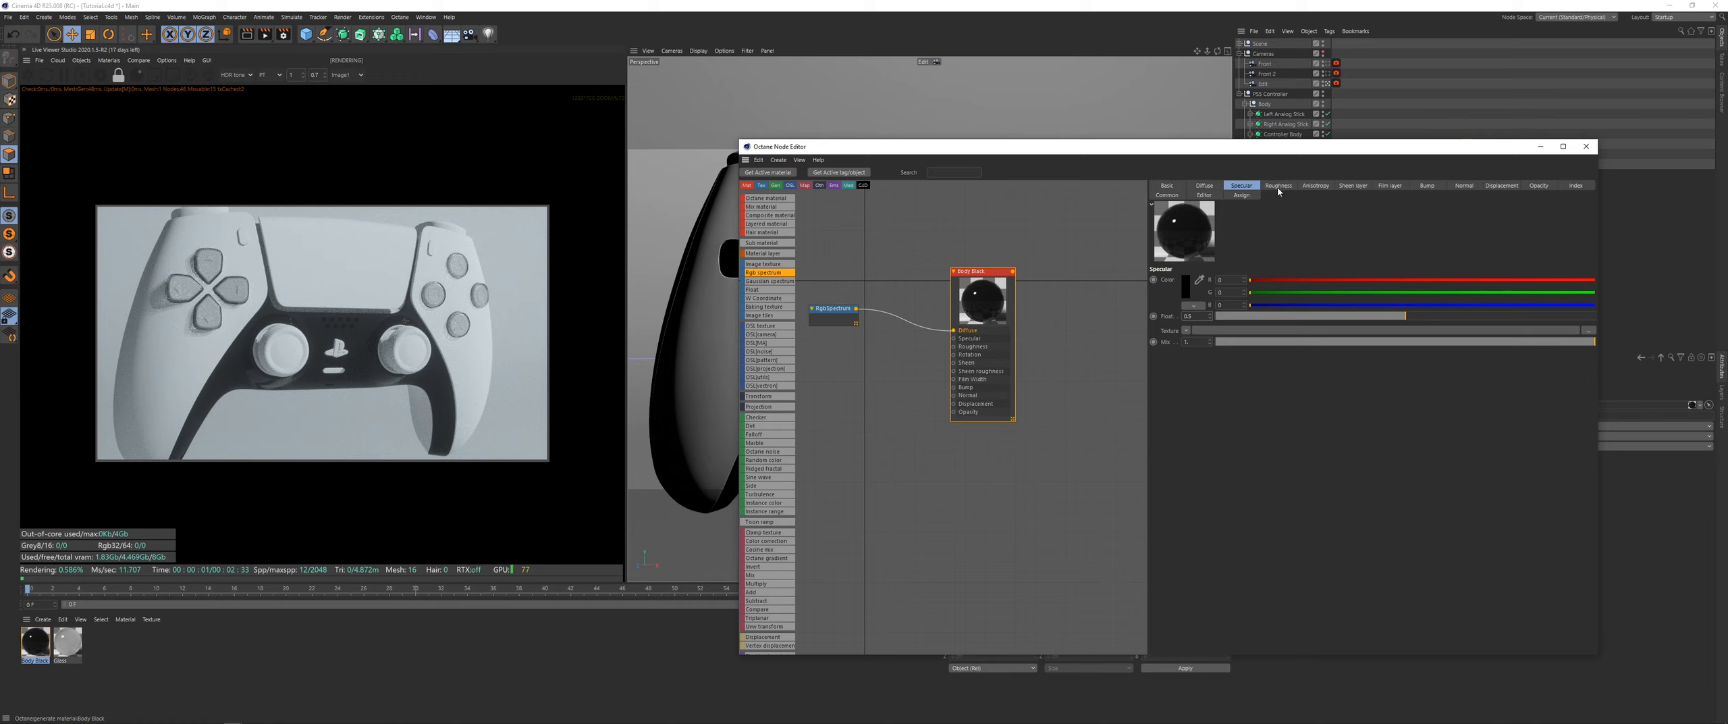
left_click(1278, 187)
mouse_move(1222, 316)
left_mouse_down()
mouse_move(1454, 331)
mouse_move(1254, 320)
left_mouse_up()
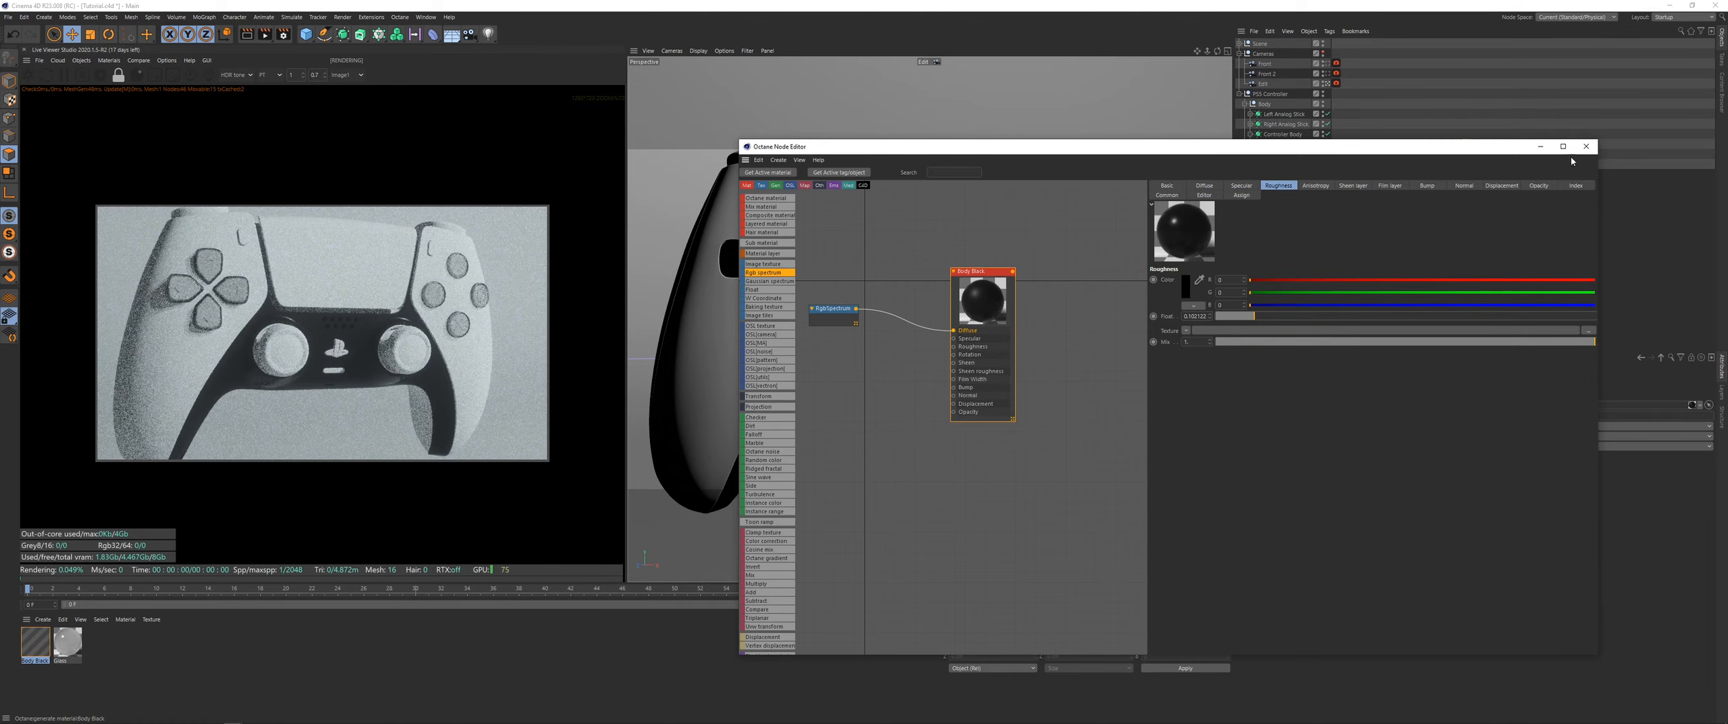
left_click(1586, 146)
Step: Add an Octane Noise node with UVW Transform and Projection nodes to Body Black and connect it to Bump
scroll(934, 311, "up", 8)
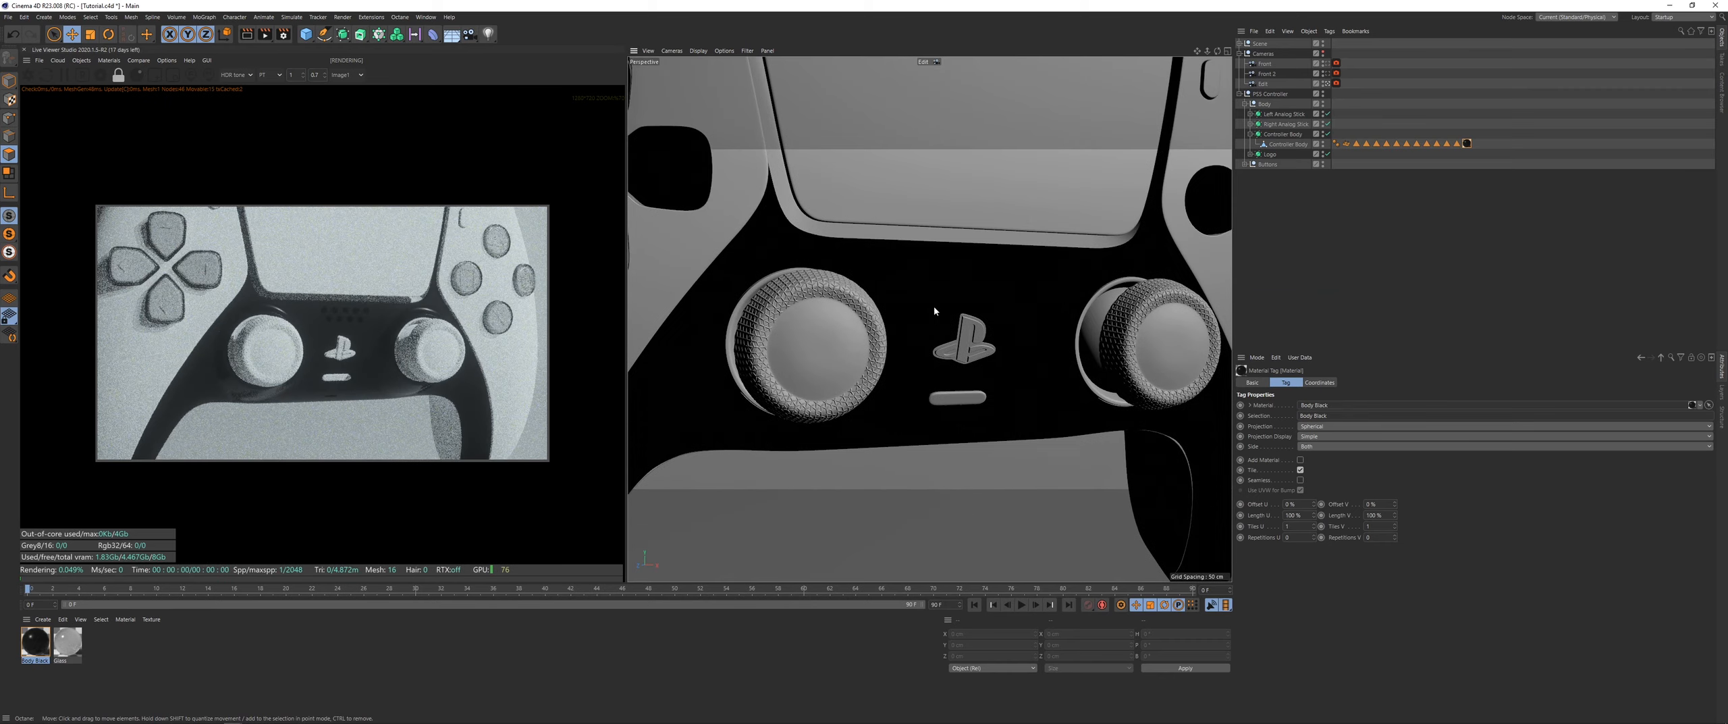
mouse_move(934, 310)
left_mouse_down("alt")
mouse_move(977, 302)
mouse_move(958, 326)
left_mouse_up("alt")
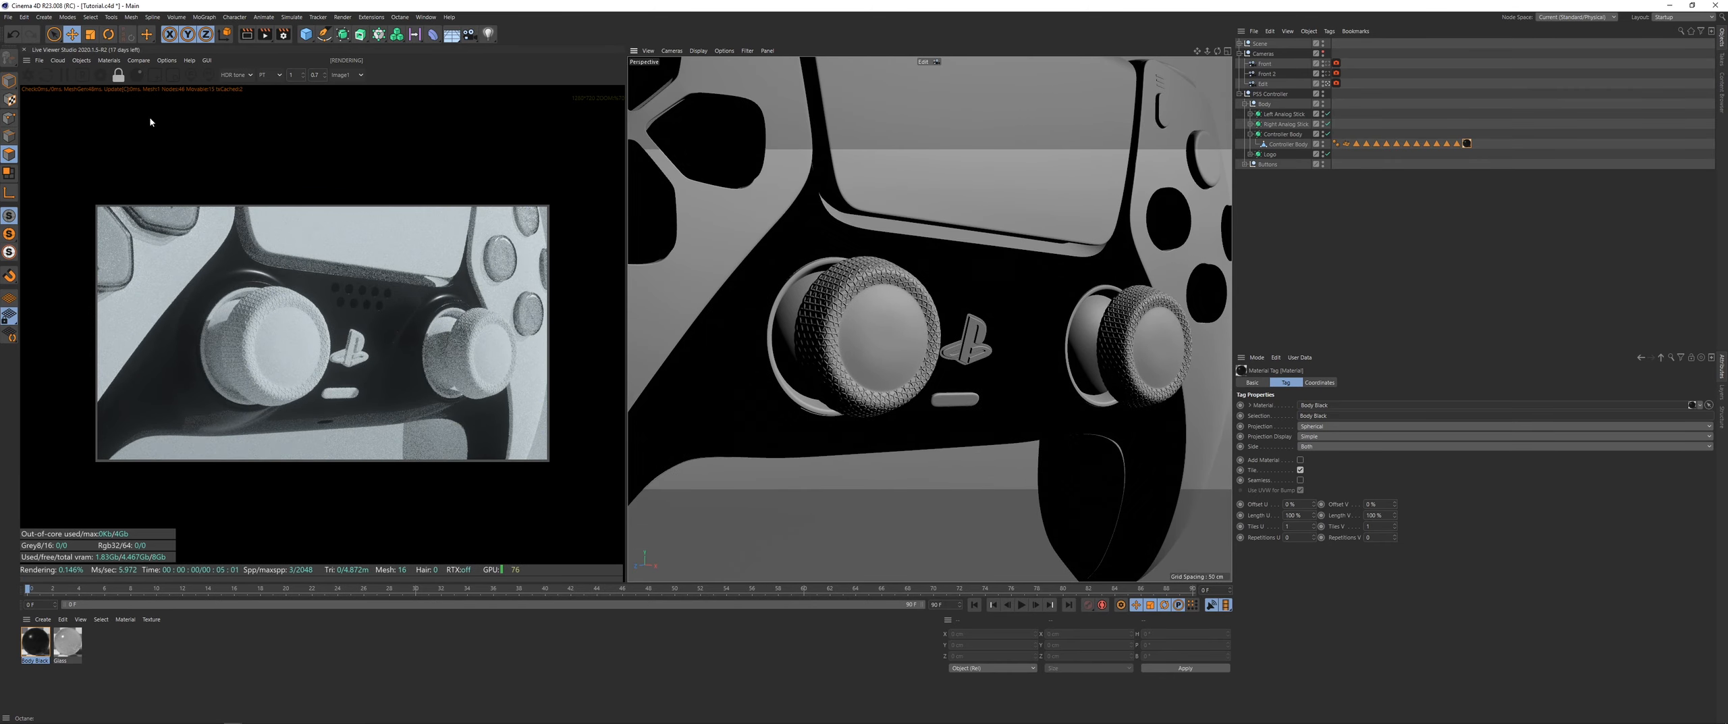
left_click(109, 60)
left_click(135, 85)
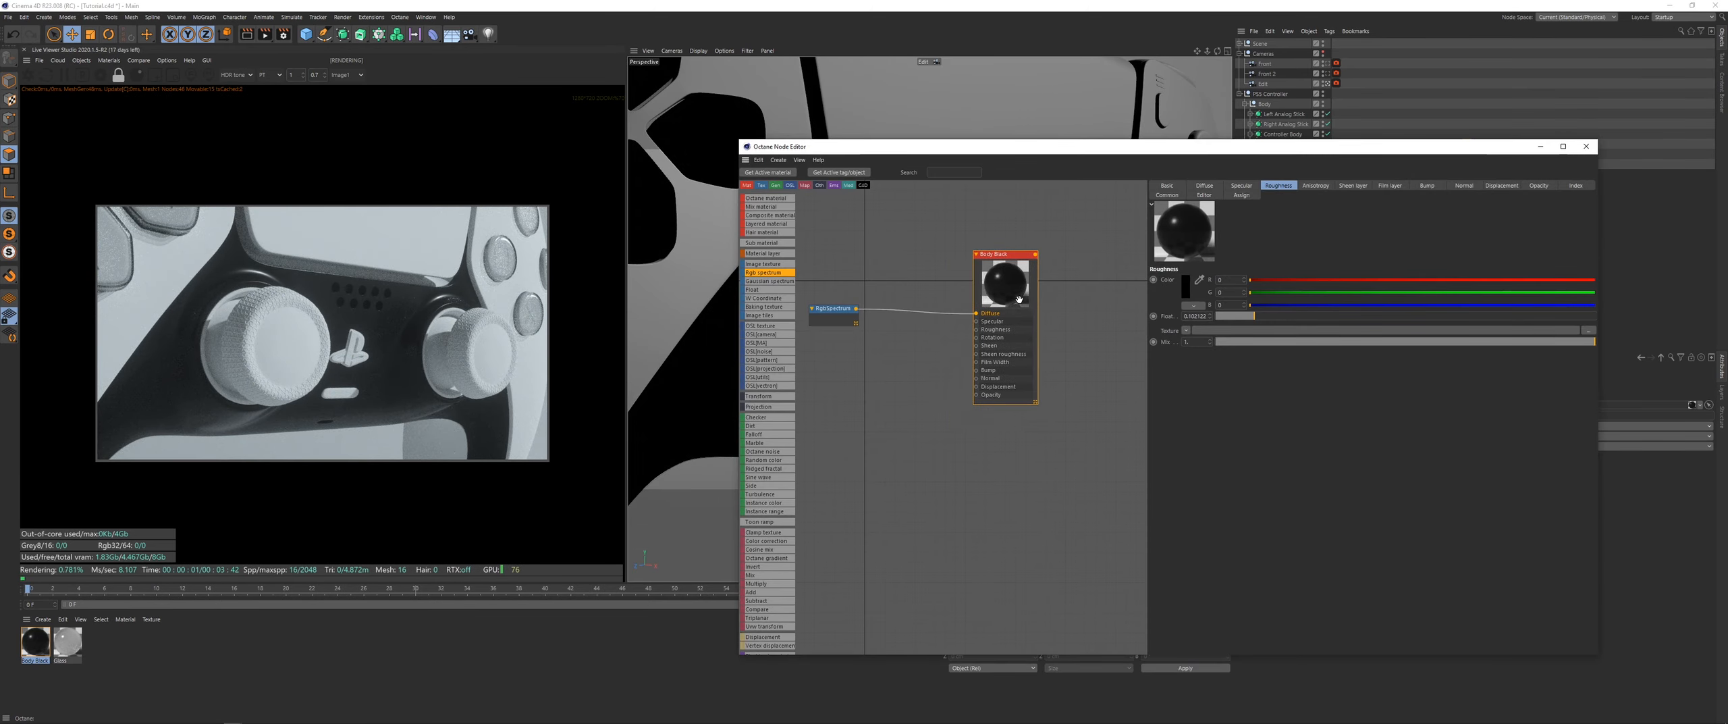
left_click_drag(763, 451, 909, 399)
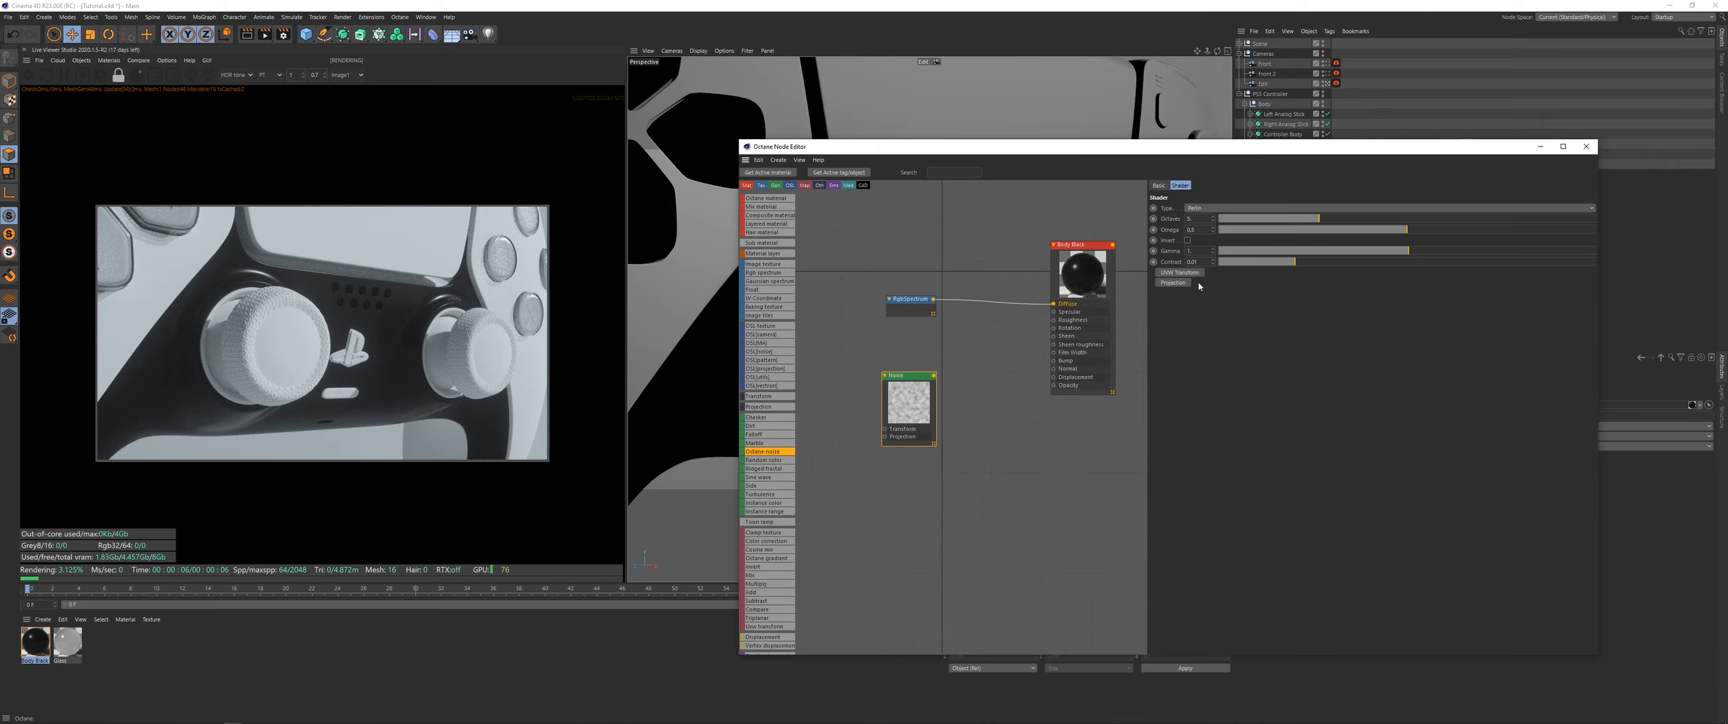
left_click(1176, 283)
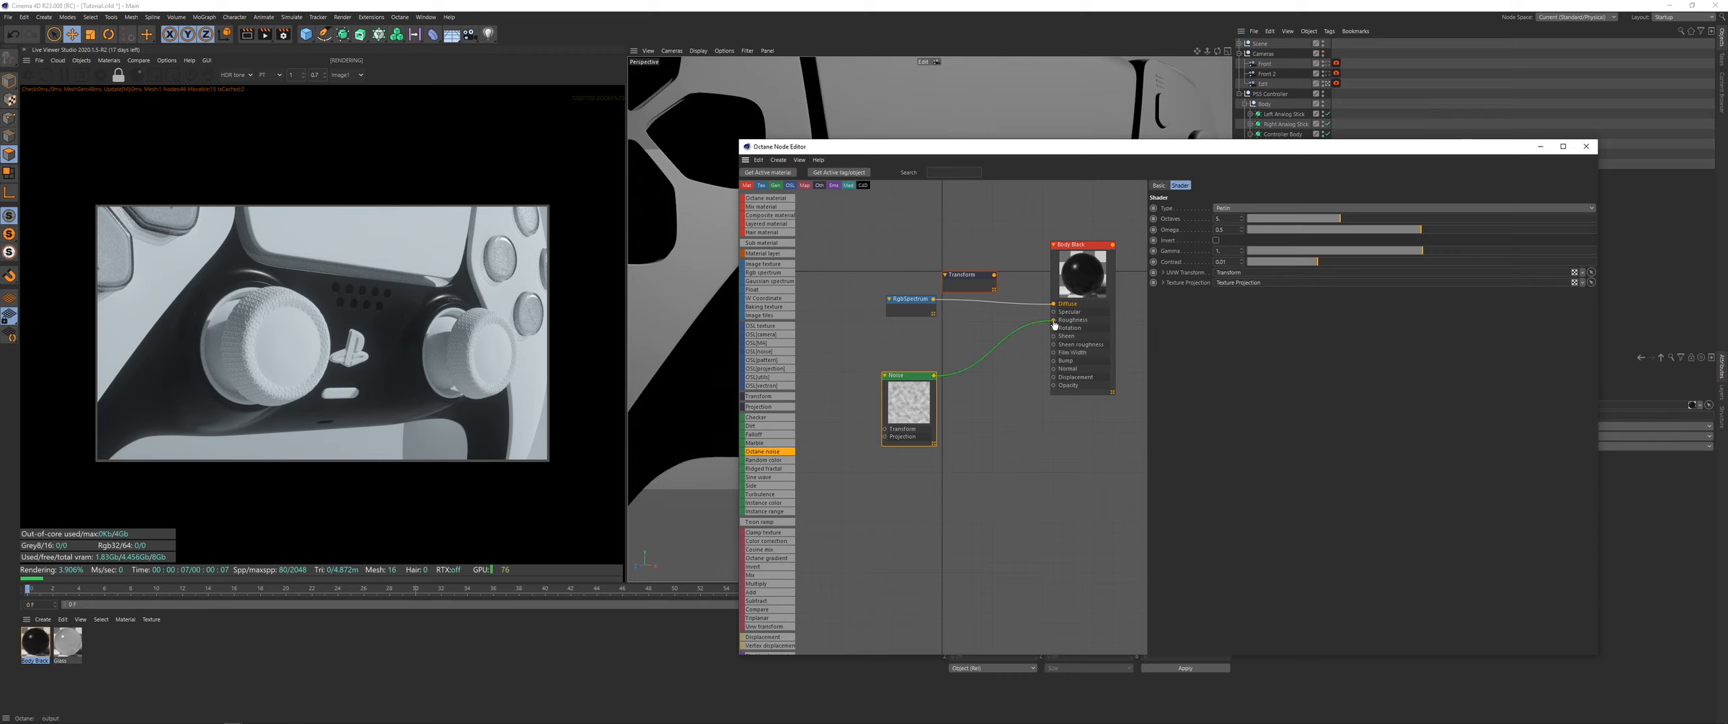
left_click_drag(1056, 365, 1055, 363)
Step: Place the Transform node beside the noise and change the Texture Projection node's projection type
left_click_drag(971, 286, 842, 444)
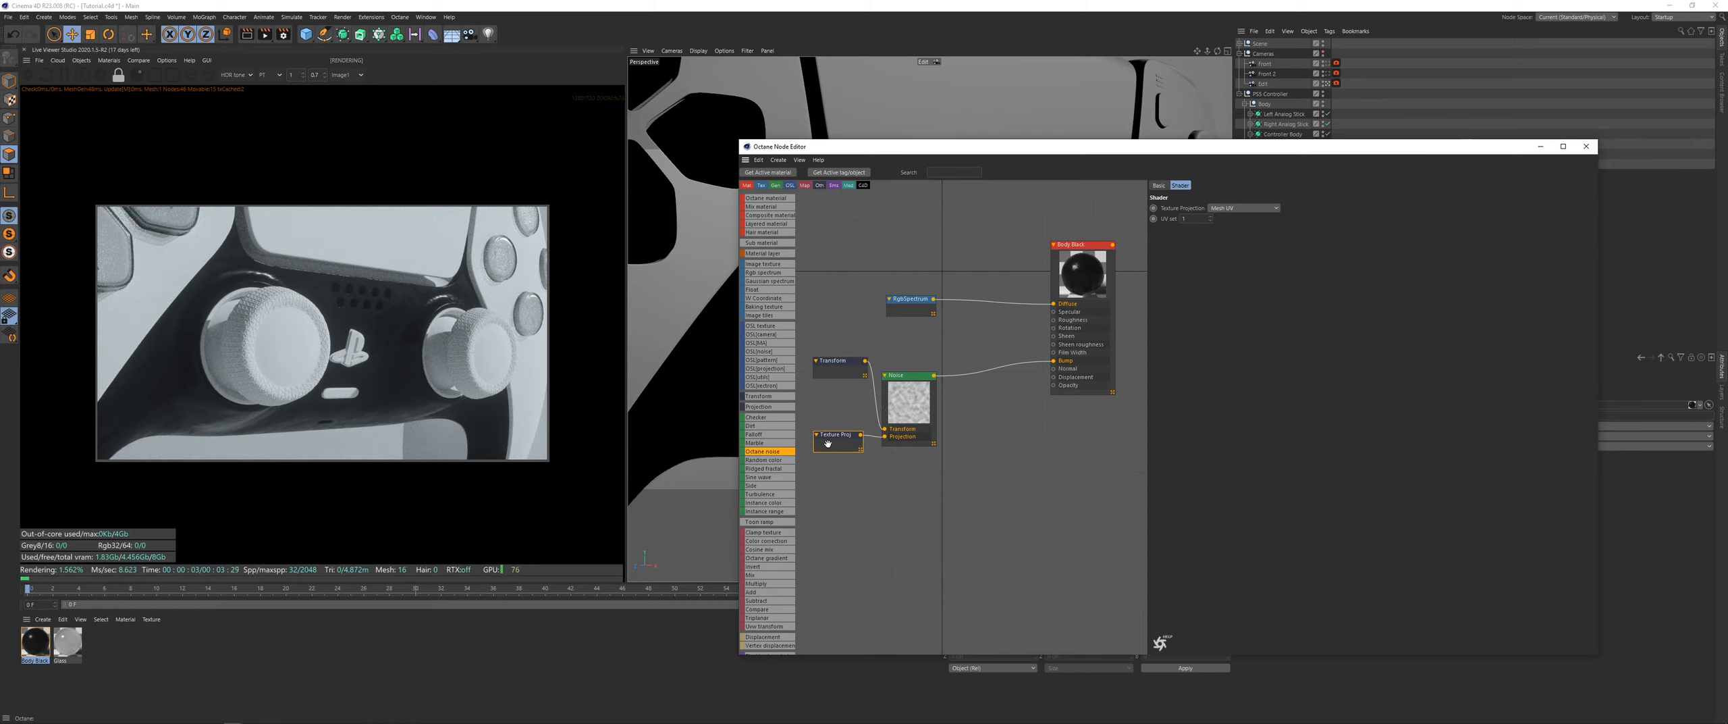
left_click(1239, 208)
left_click(1226, 218)
Step: Tidy the layout of the noise nodes and raise Body Black's roughness float to about 0.45
left_click_drag(913, 404, 951, 402)
left_click_drag(841, 369, 844, 402)
middle_click_drag(871, 351, 888, 348)
left_click(1115, 285)
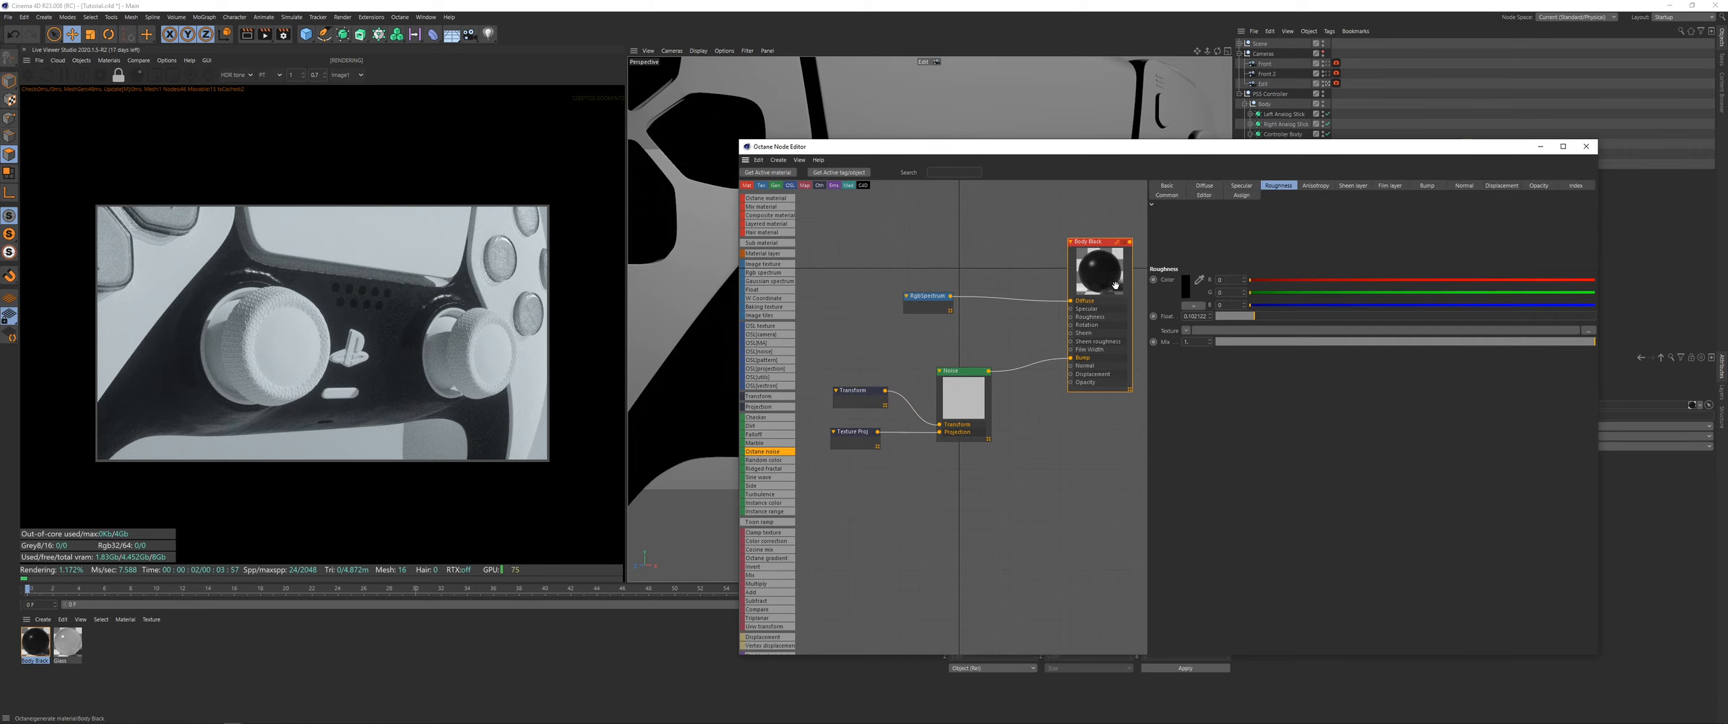
left_click_drag(1302, 316, 1386, 316)
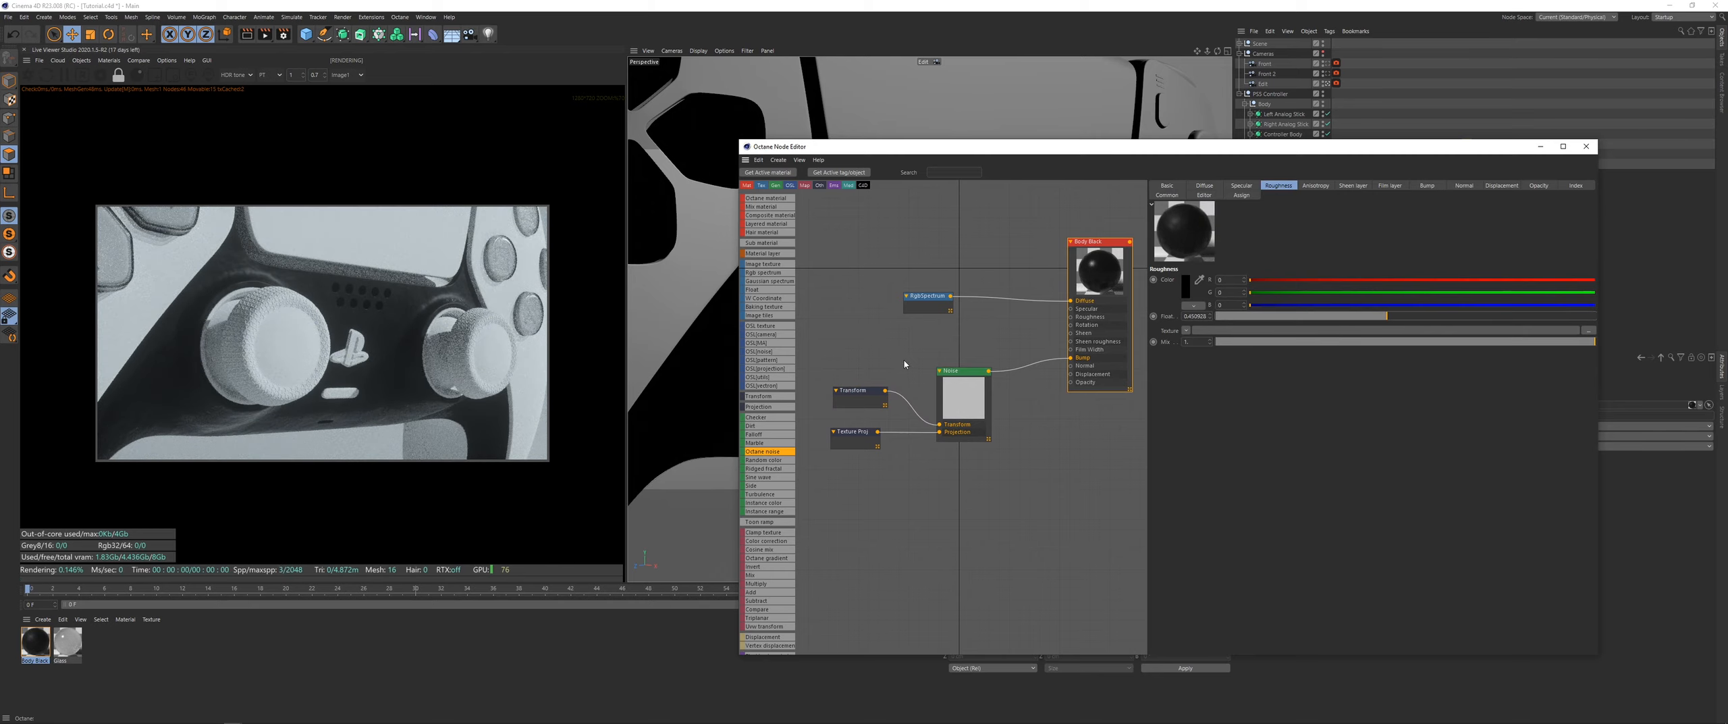
Step: Scale the noise's UVW transform down uniformly to about 0.019, checking the grain up close in the live render
left_click(859, 391)
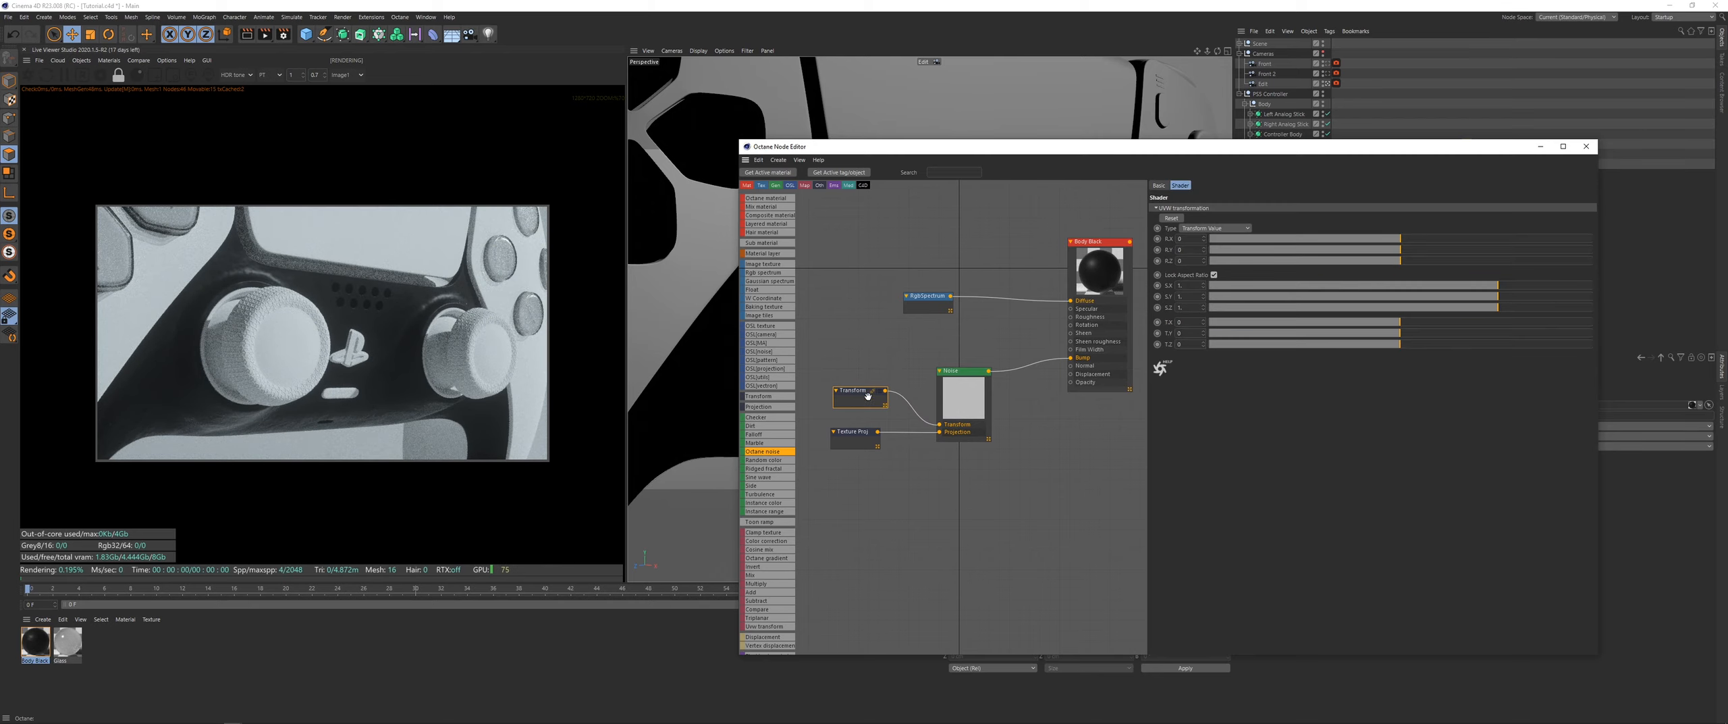
left_click(1214, 276)
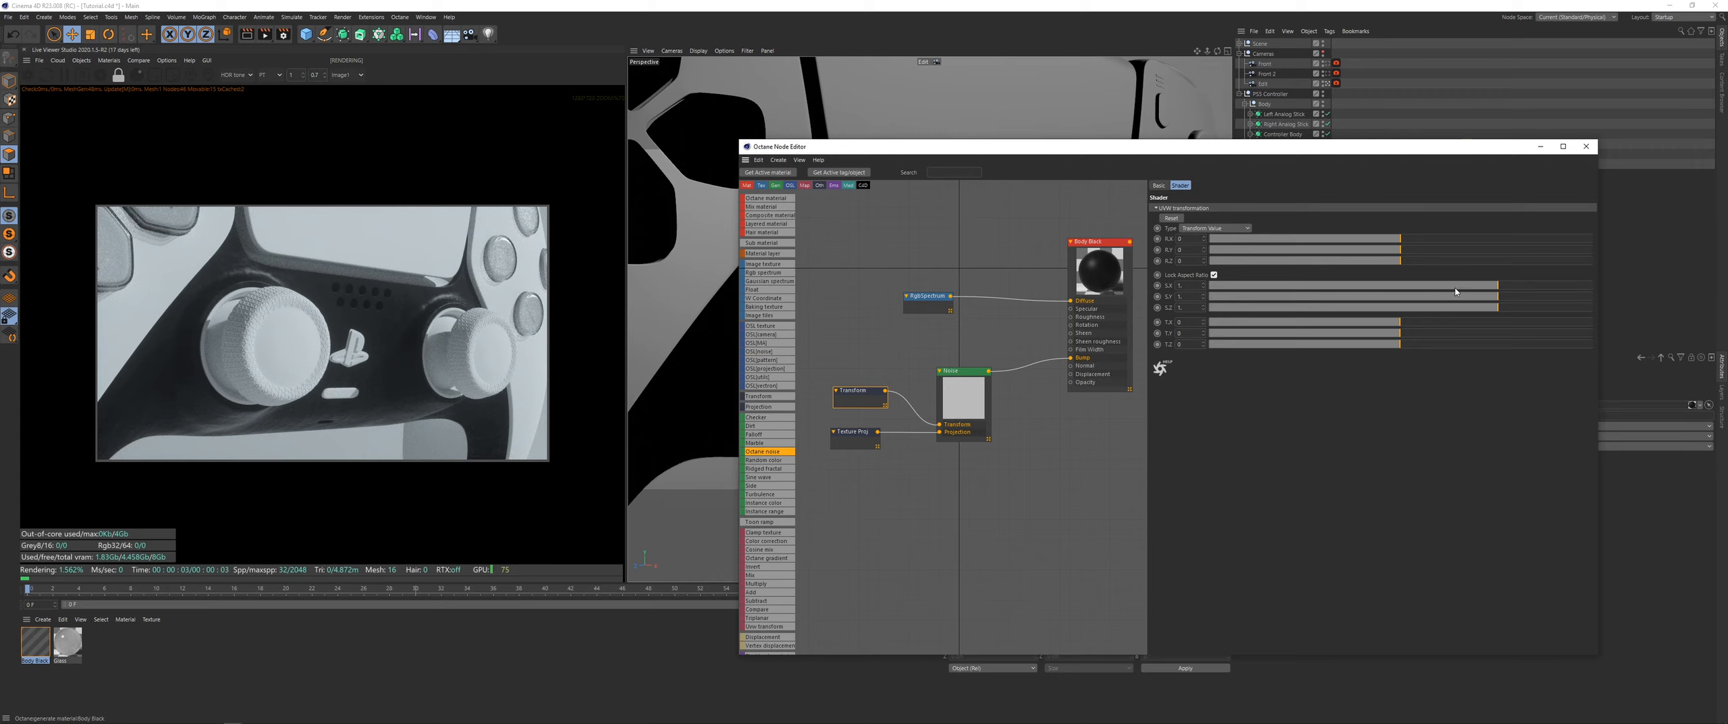
left_click_drag(1456, 292, 1357, 295)
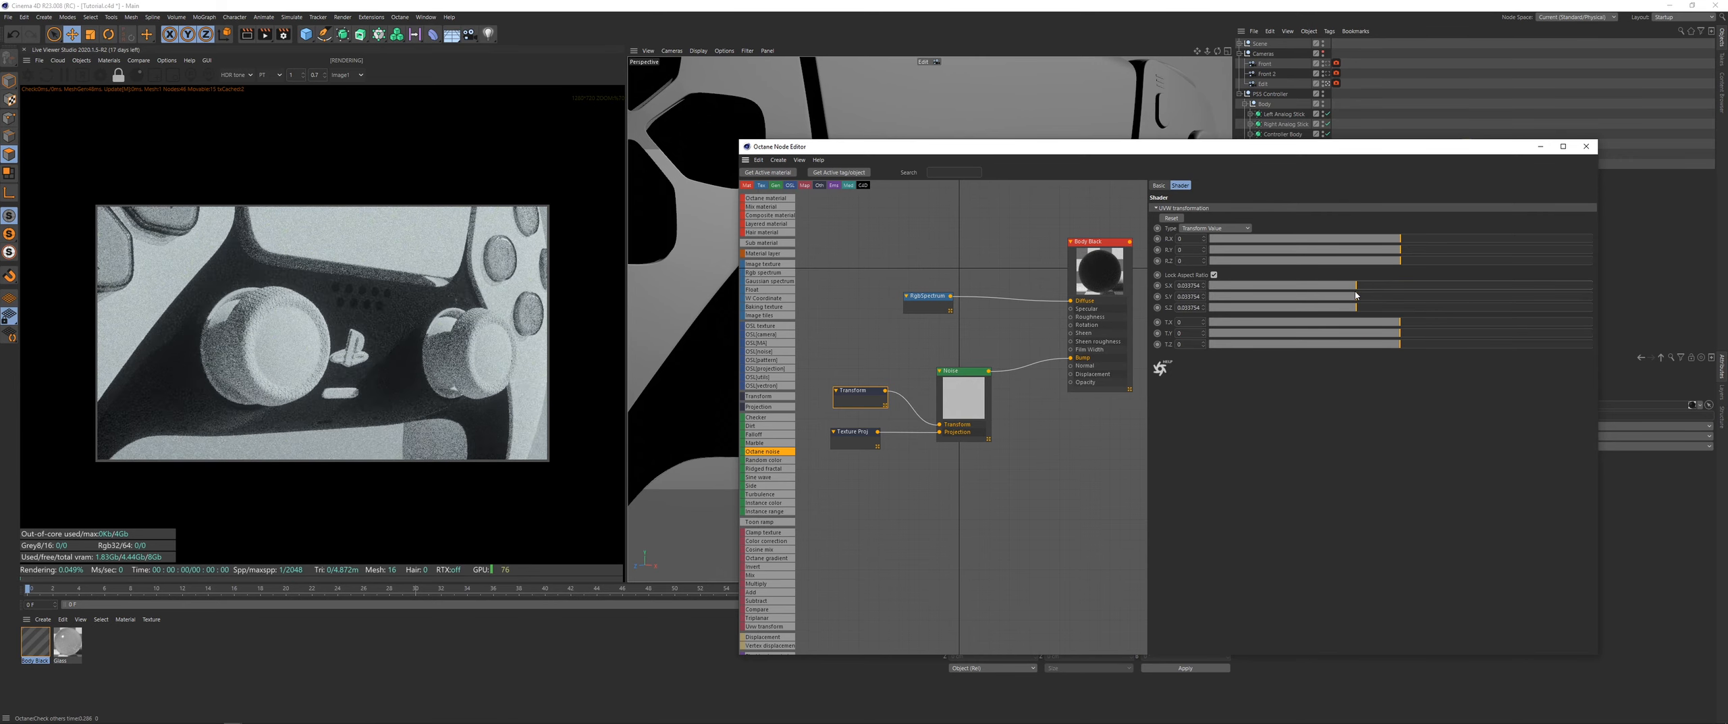
scroll(330, 321, "up", 2)
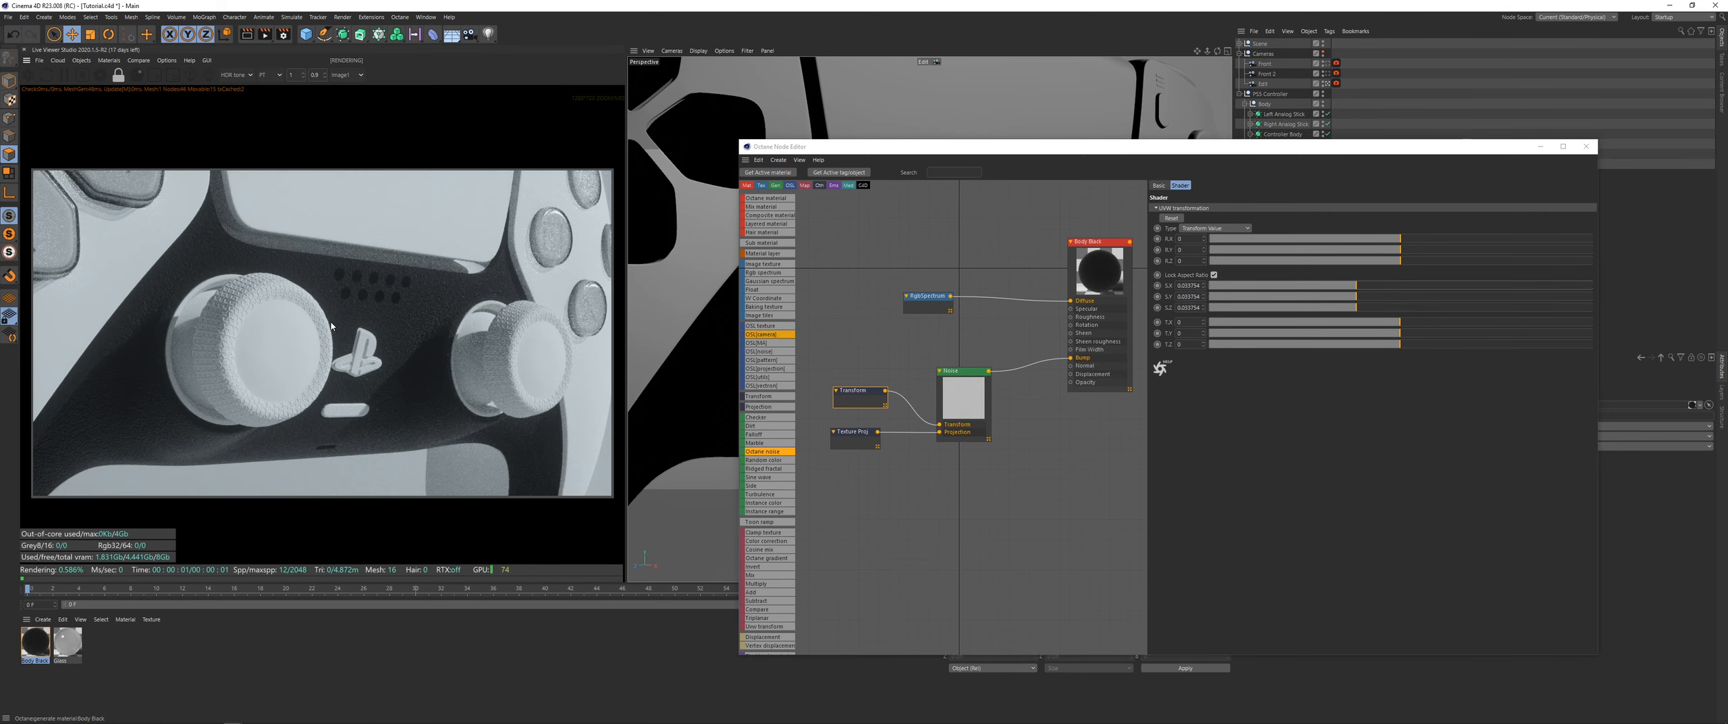
scroll(331, 326, "up", 4)
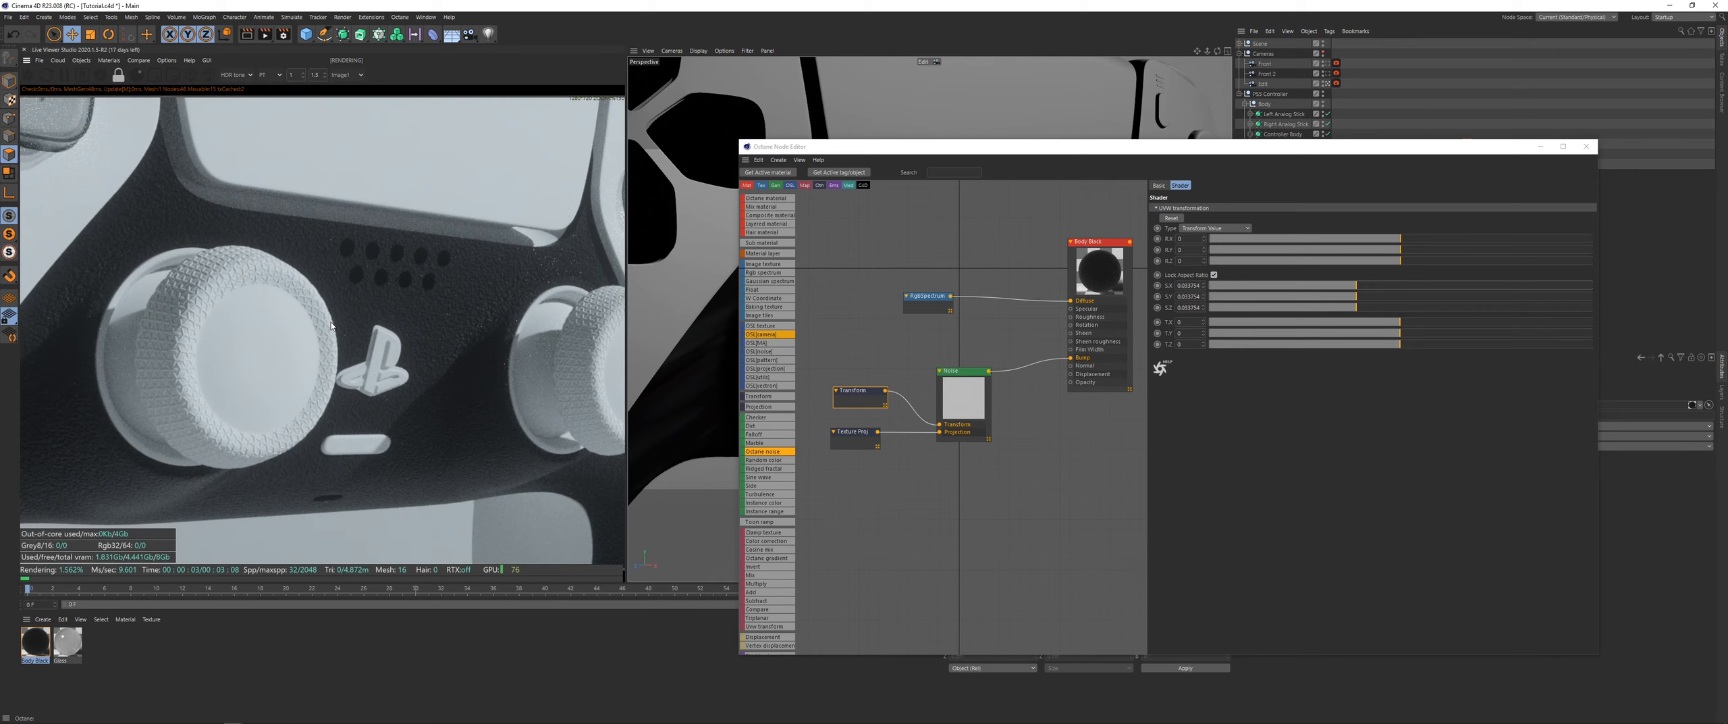
left_click_drag(1357, 295, 1331, 295)
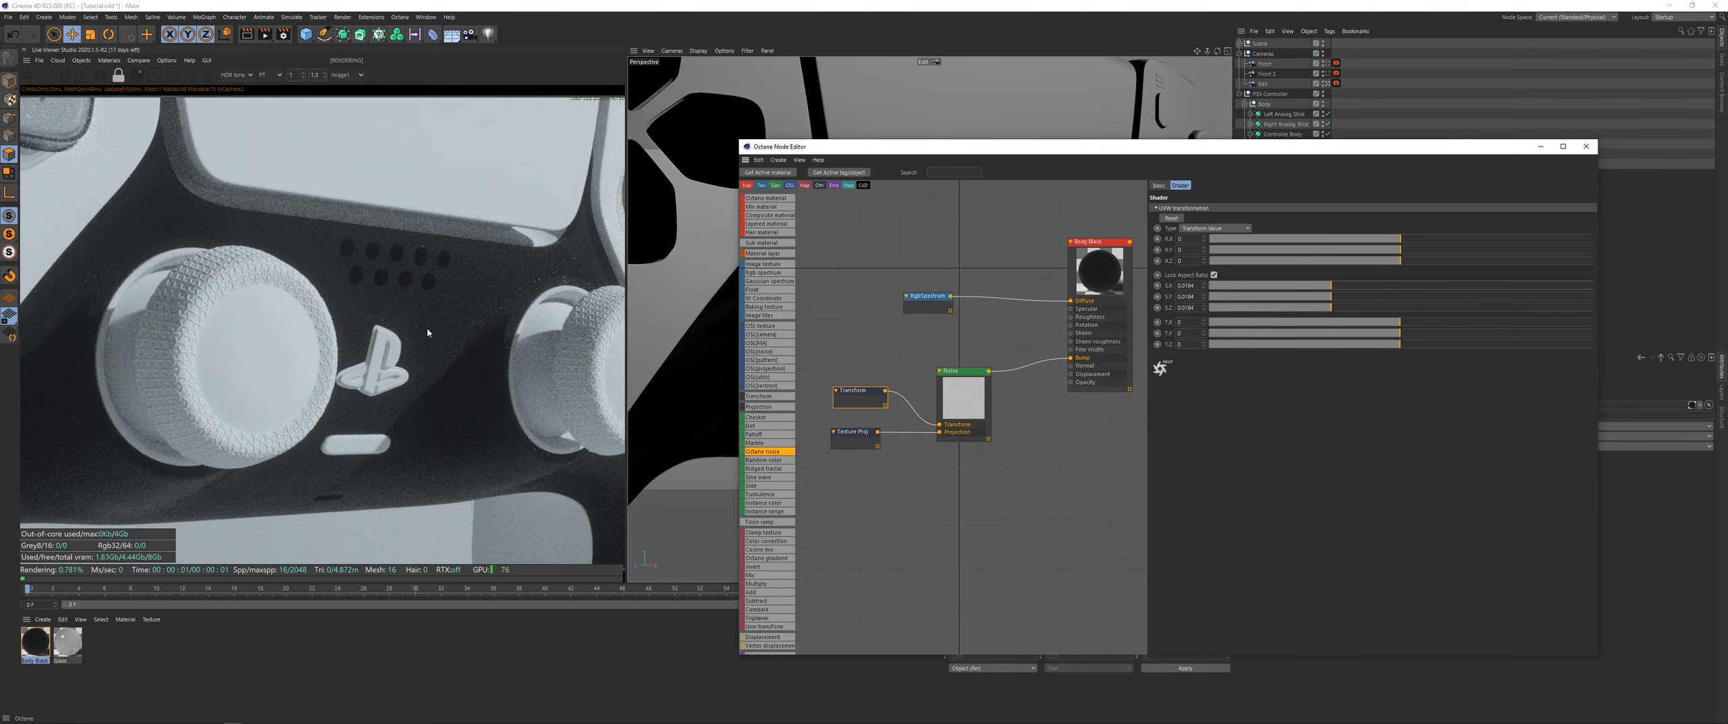
scroll(354, 329, "down", 5)
scroll(285, 260, "up", 1)
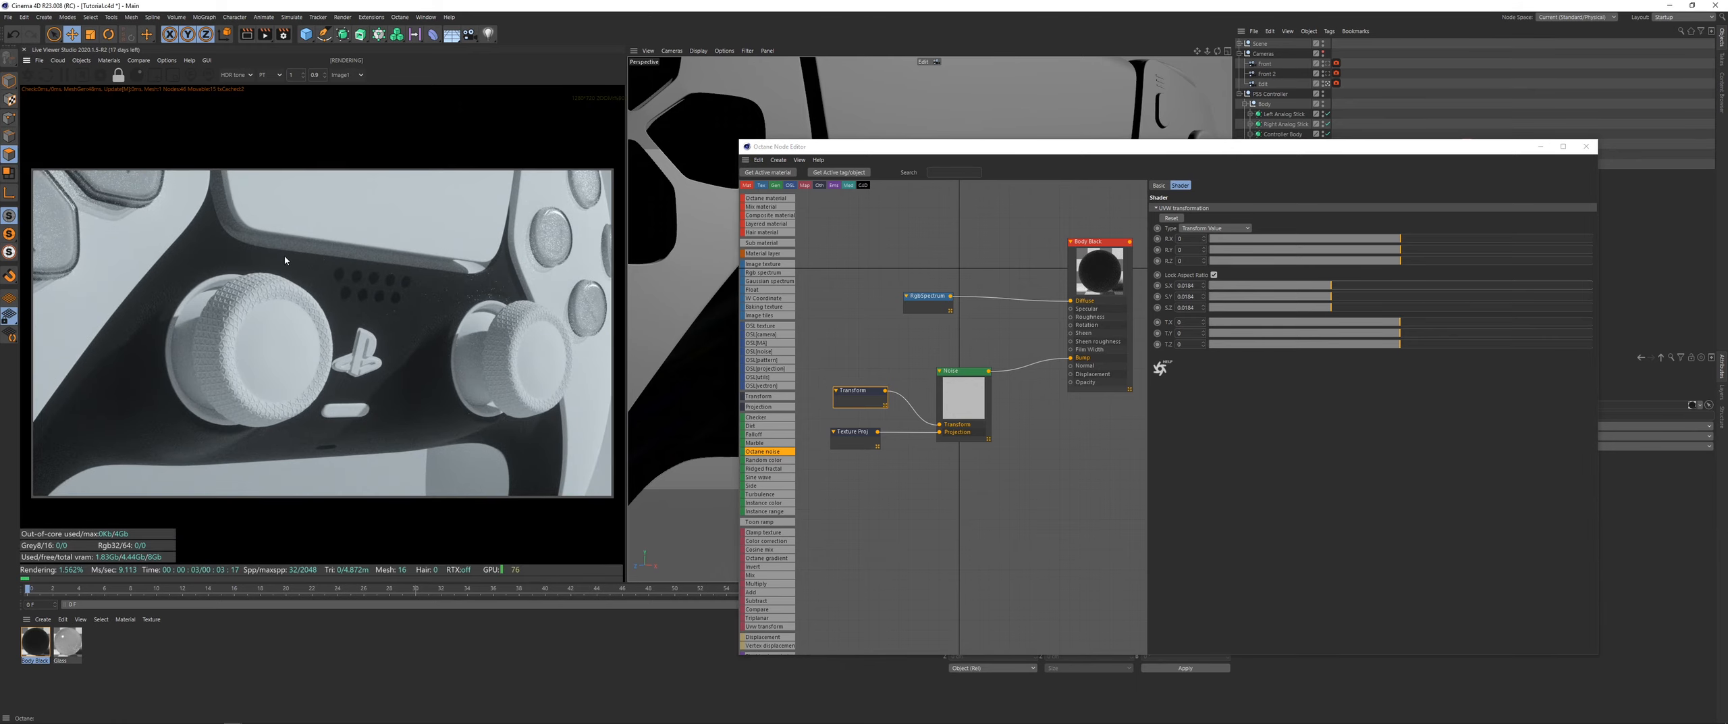
Step: Duplicate the noise together with its Transform and Texture Projection nodes, and connect the copy to Roughness
left_click_drag(1004, 518, 825, 367)
left_click_drag(972, 403, 932, 399)
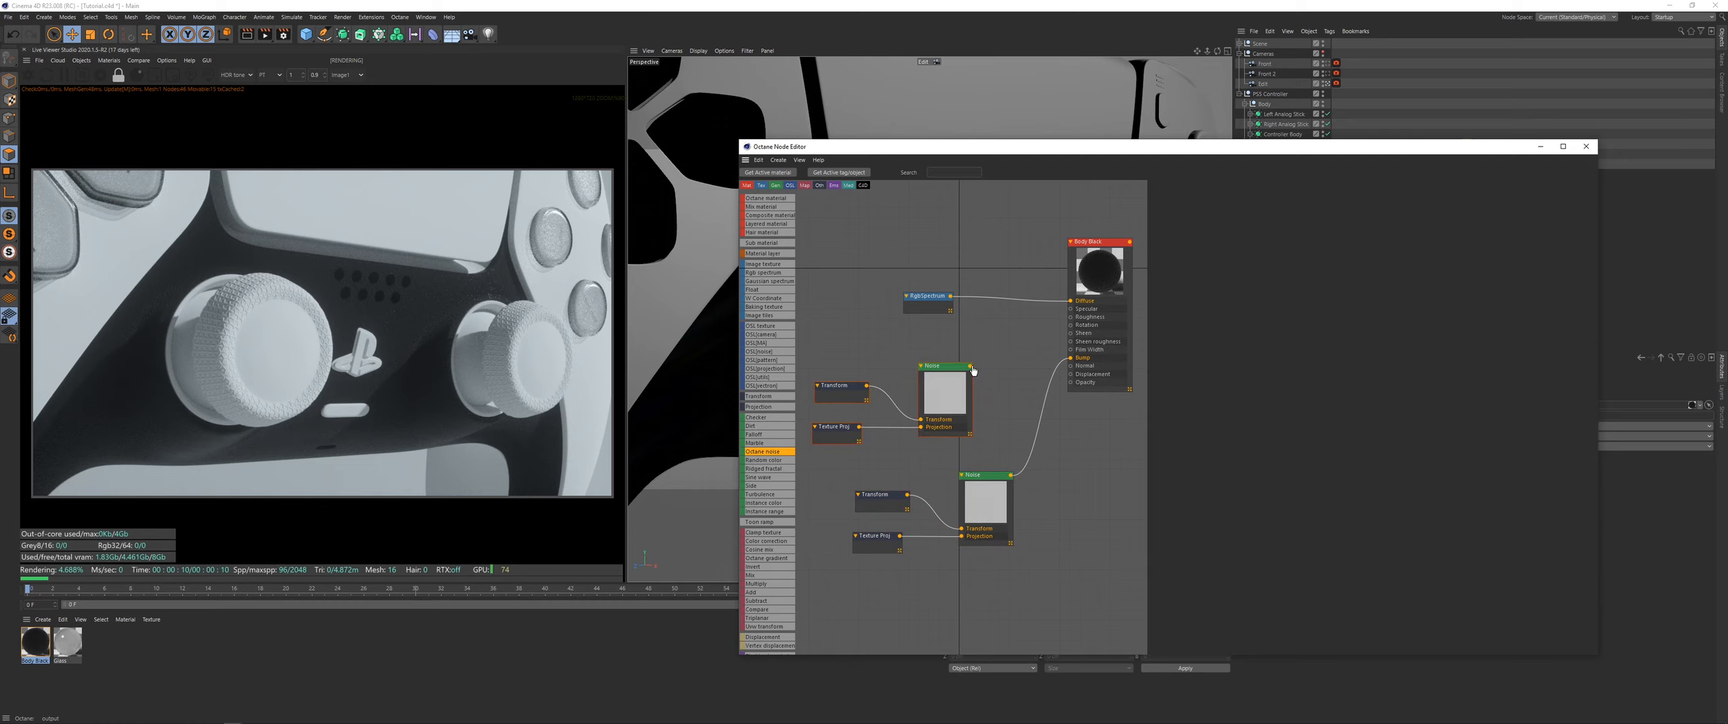
left_click_drag(1072, 323, 1072, 317)
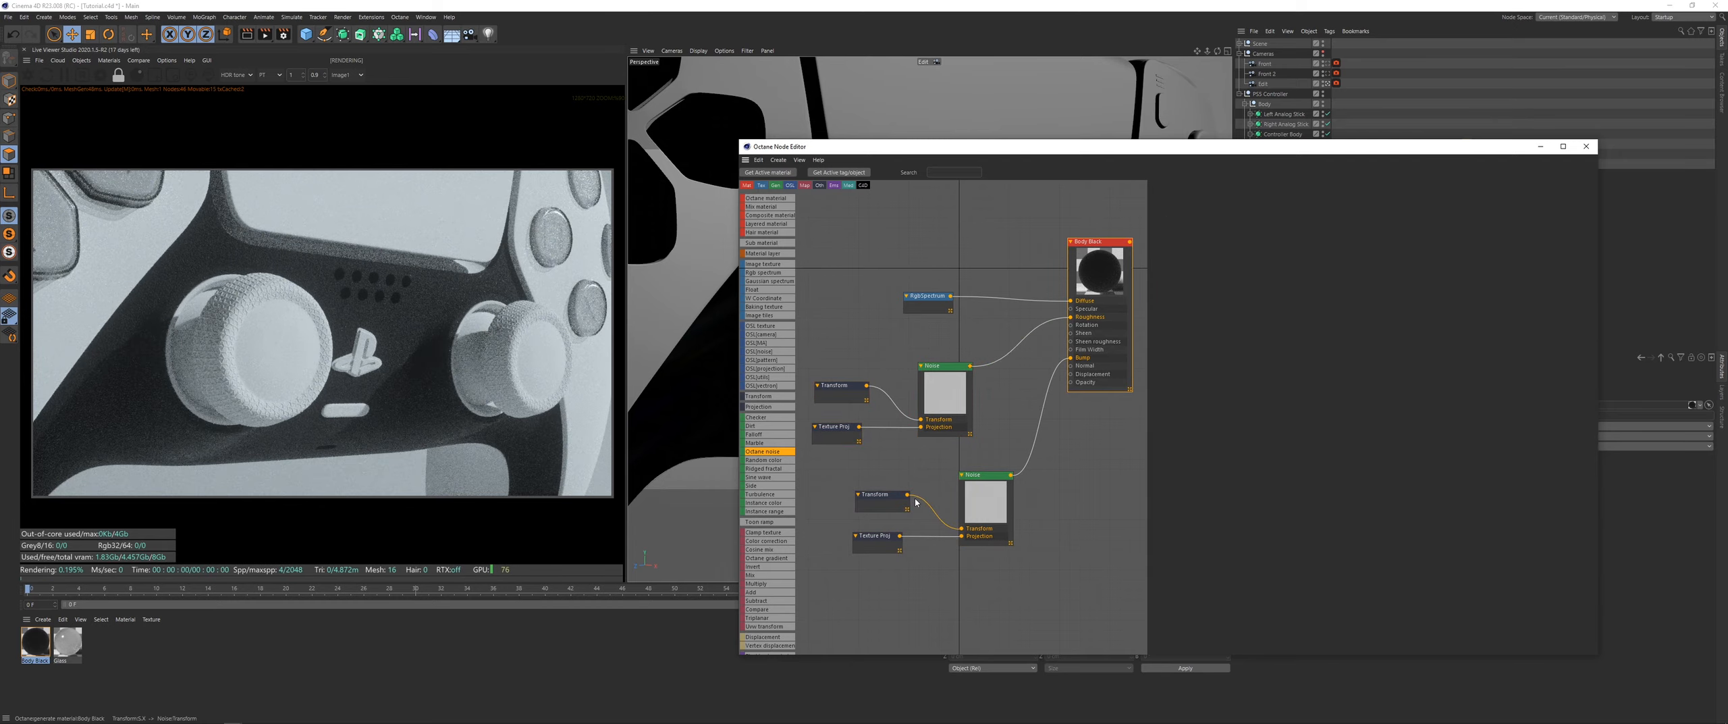
Step: Delete the duplicated Transform and Texture Projection nodes and link the original pair to both noise nodes
key("Delete")
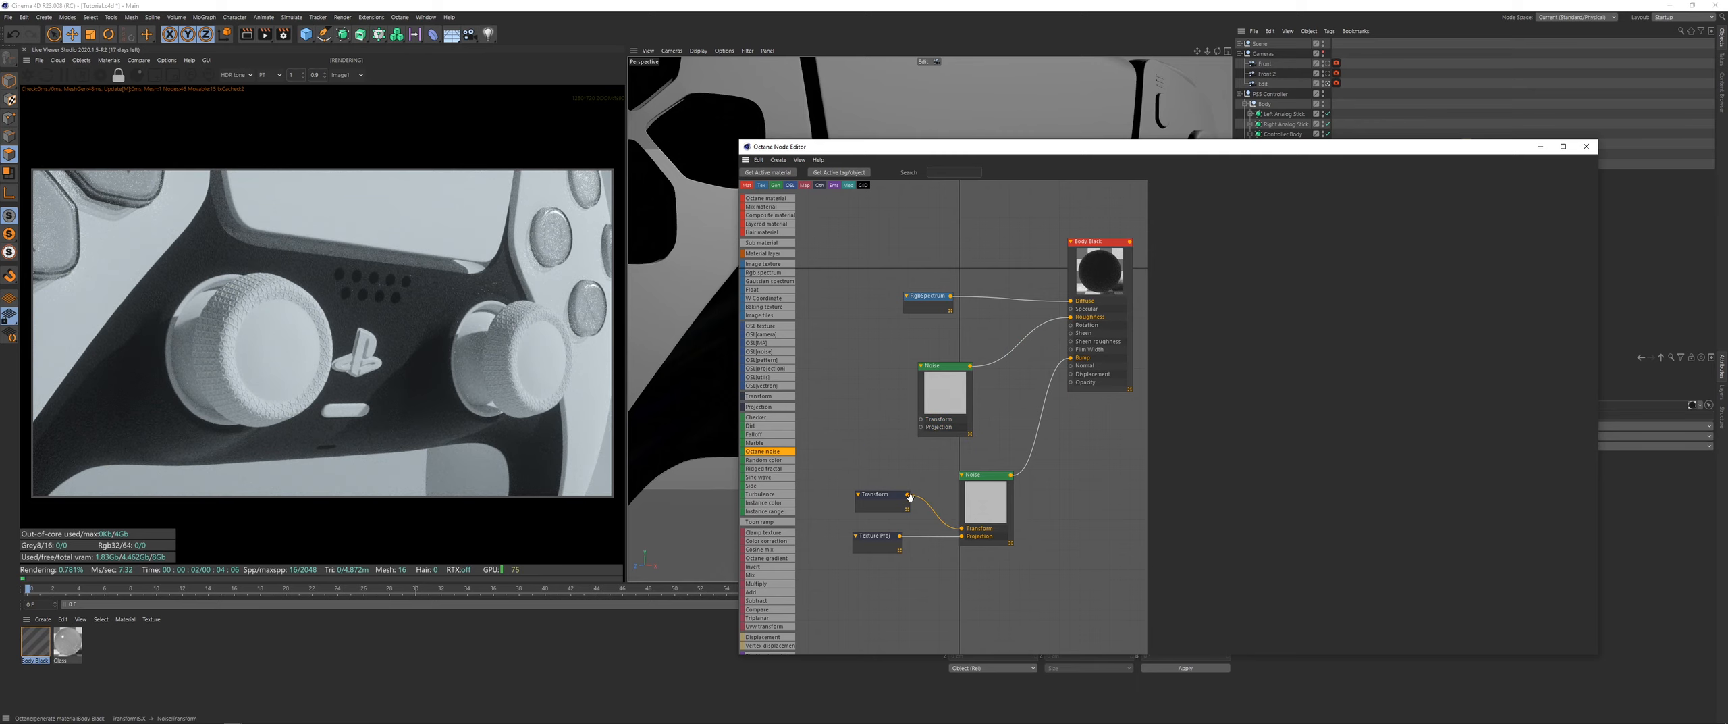
left_click_drag(909, 497, 908, 495)
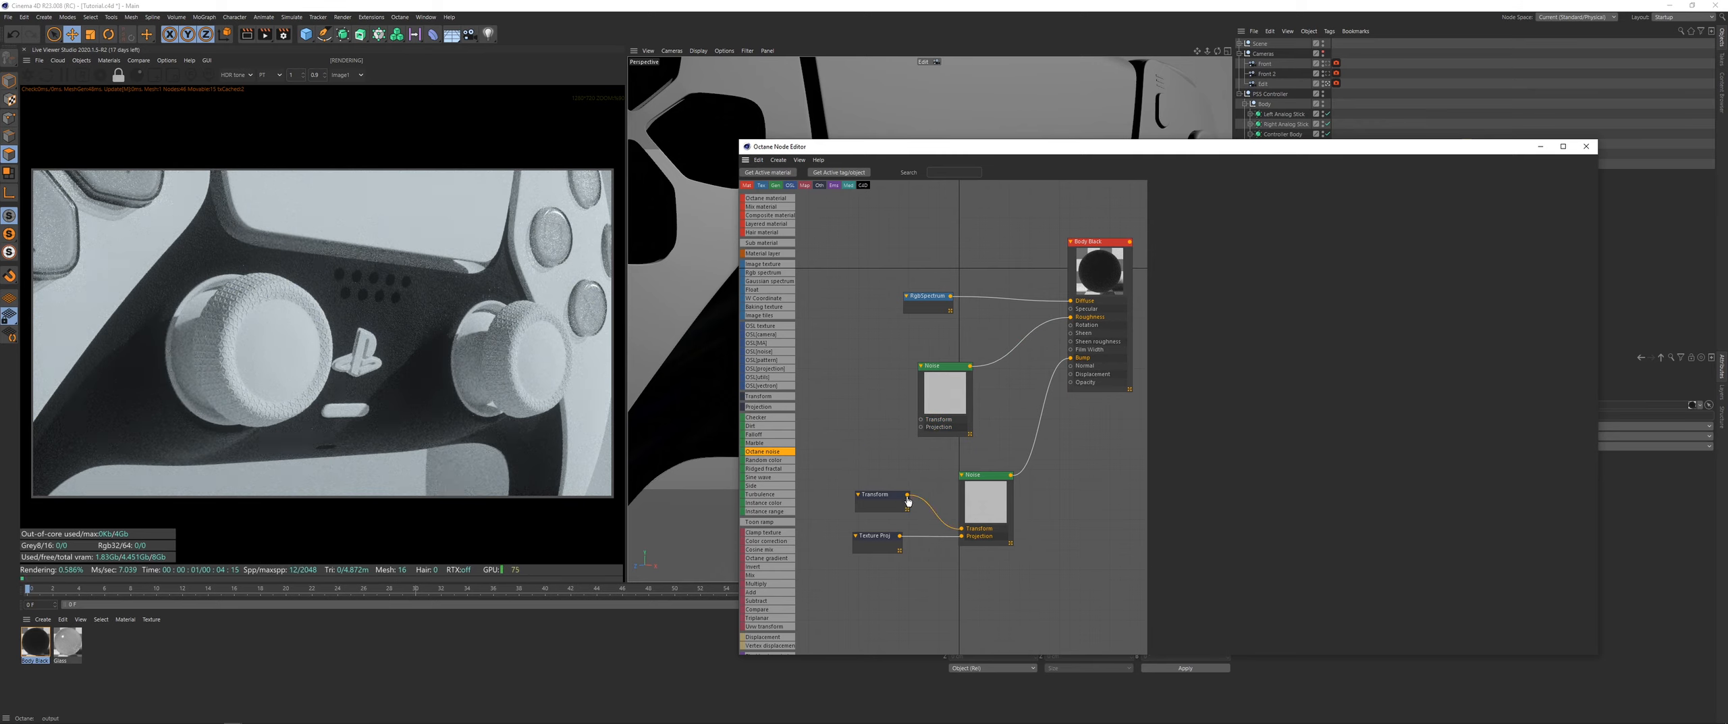
left_click_drag(927, 423, 922, 426)
left_click_drag(878, 494, 854, 444)
left_click_drag(874, 536, 800, 421)
left_click(906, 569)
Step: Lower the gamma of the noise node that drives the Bump input
left_click(944, 397)
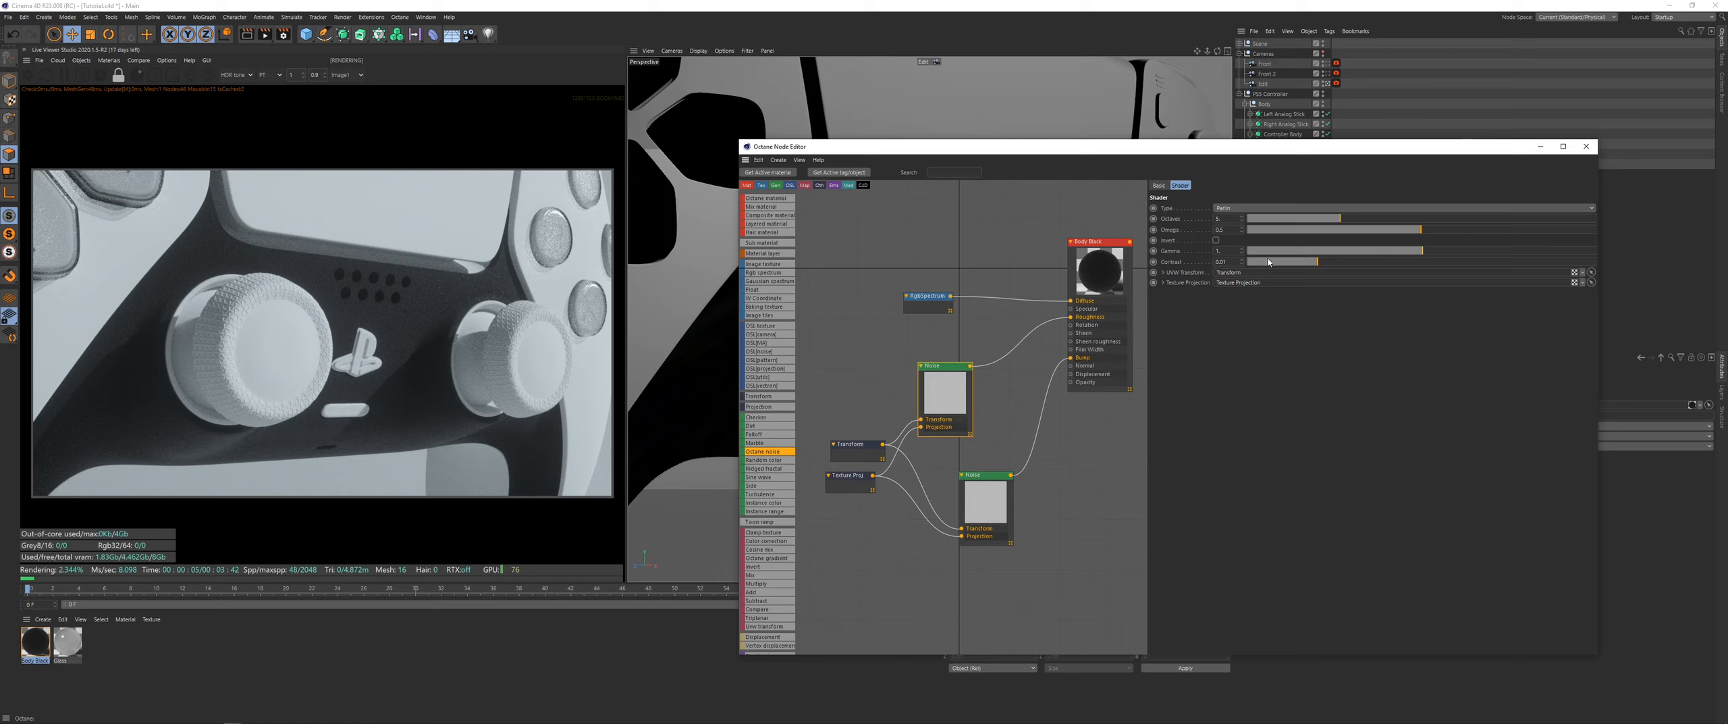
left_click(991, 488)
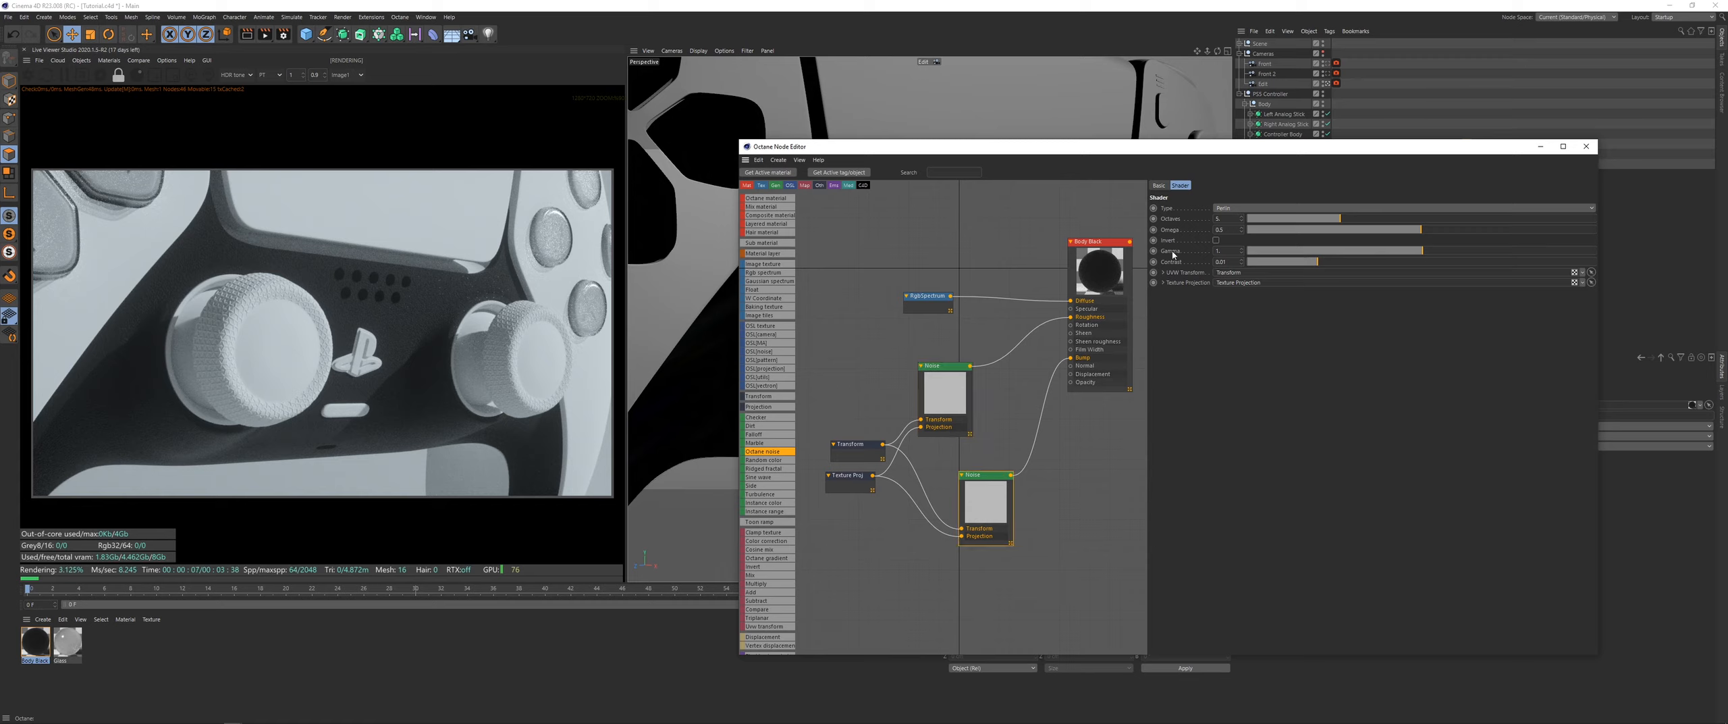
left_click_drag(1418, 257, 1353, 257)
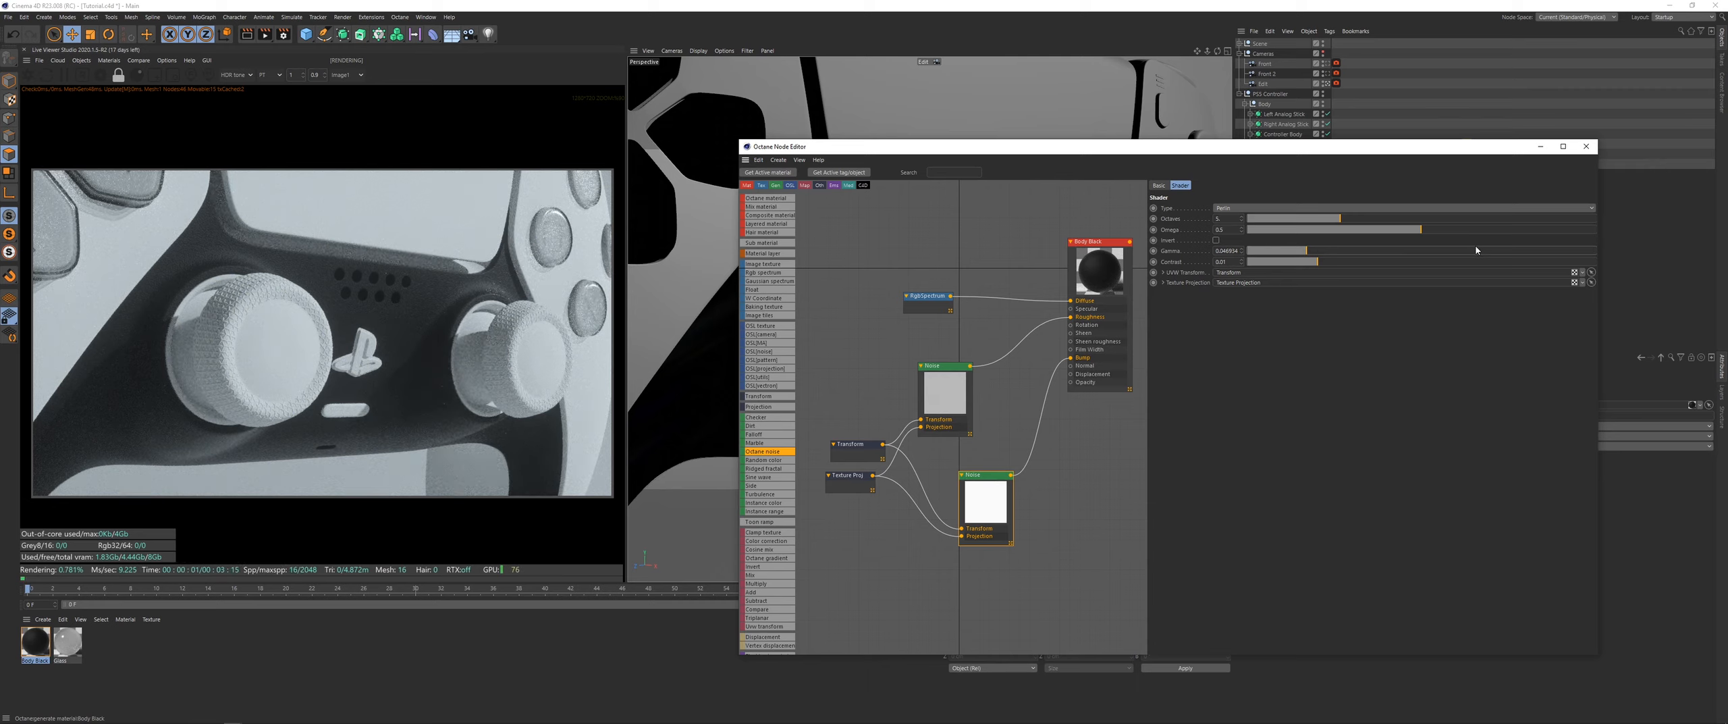
Step: Test the bump noise's gamma at very low and very high values, checking the faceplate grain up close in the live render
left_click_drag(1306, 250, 1265, 259)
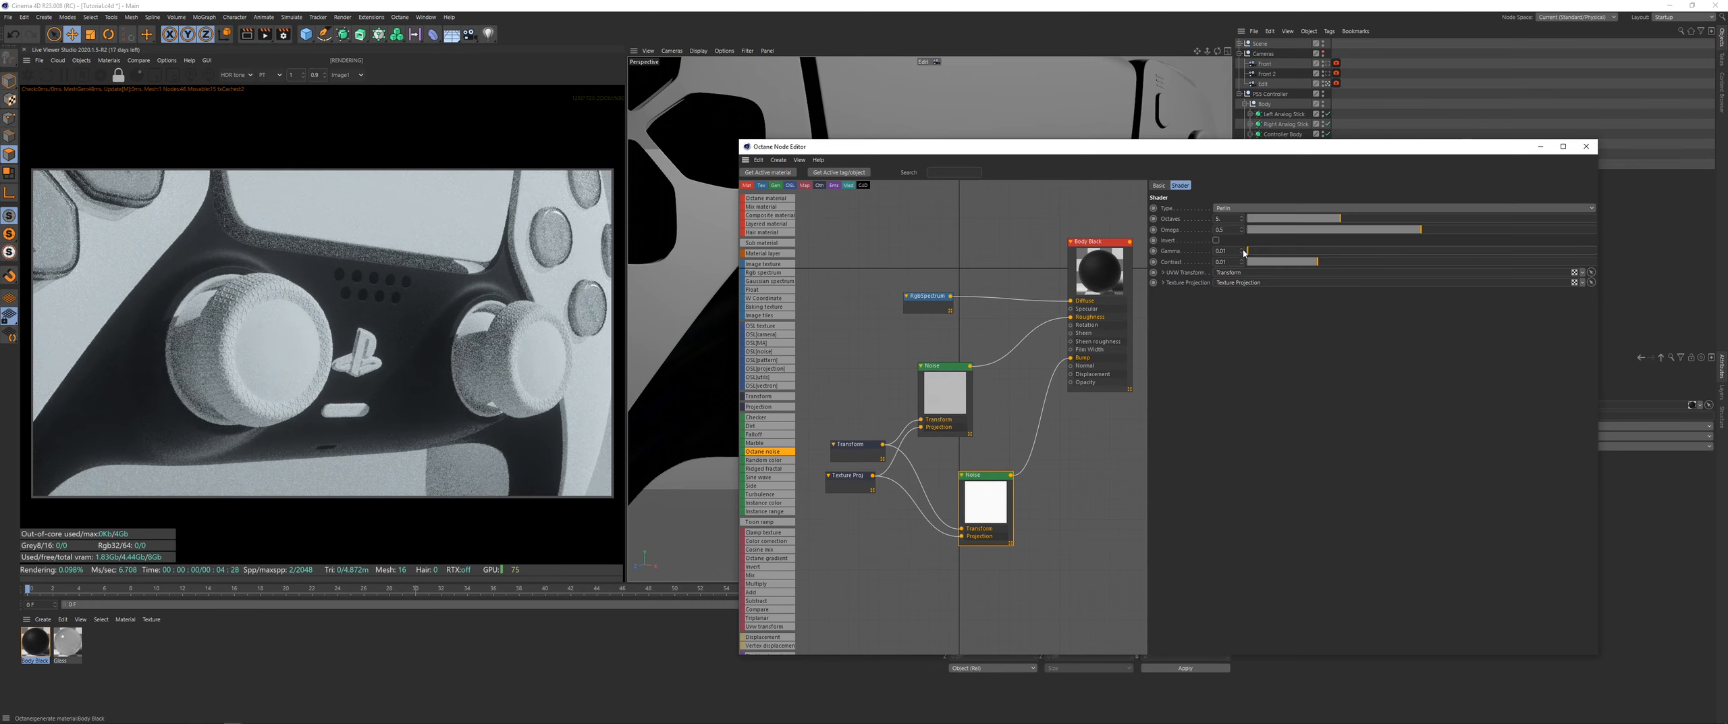
left_click_drag(1459, 253, 1565, 255)
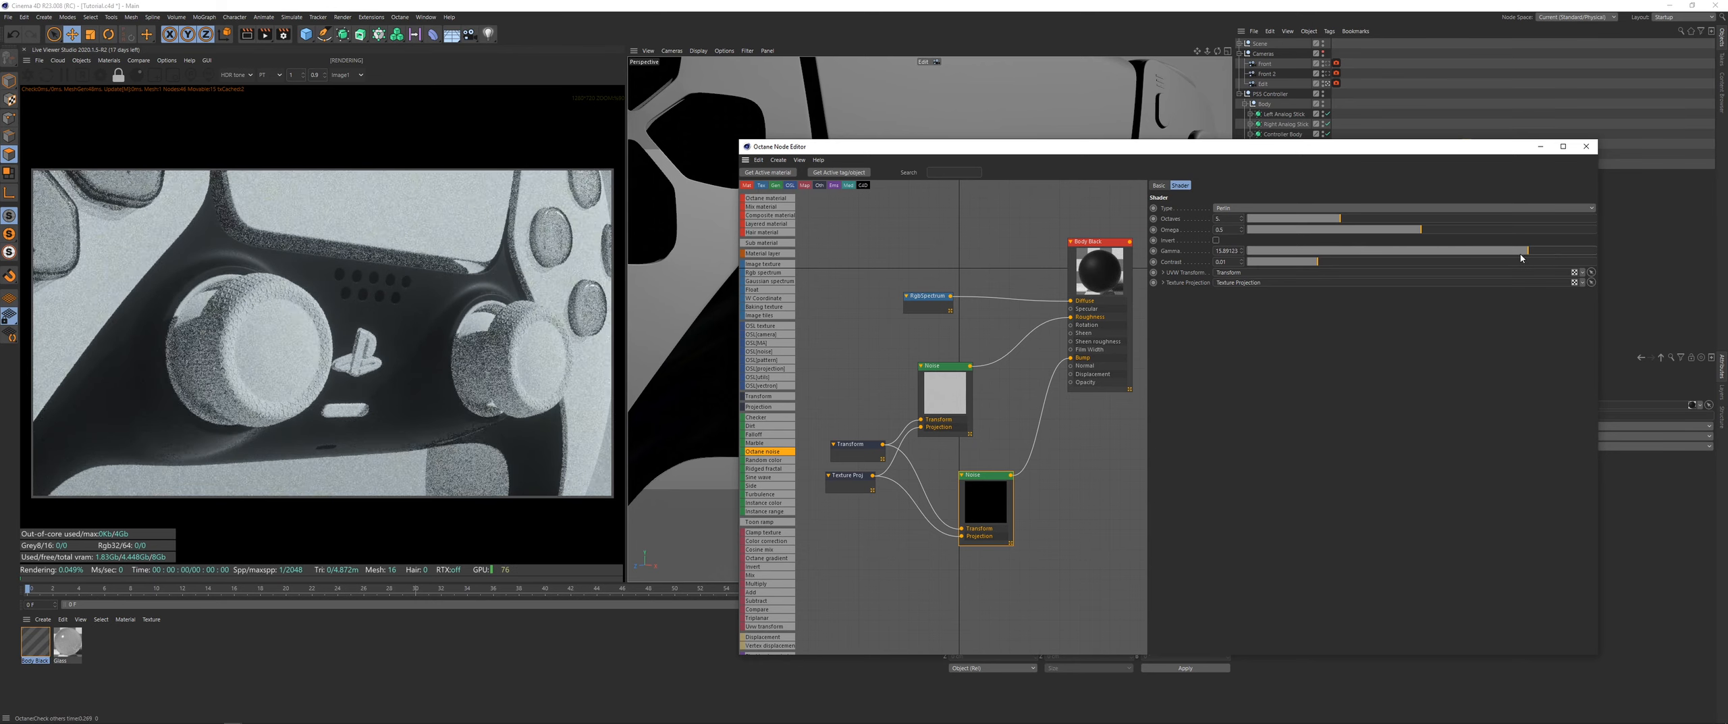
left_click_drag(1551, 256, 1495, 260)
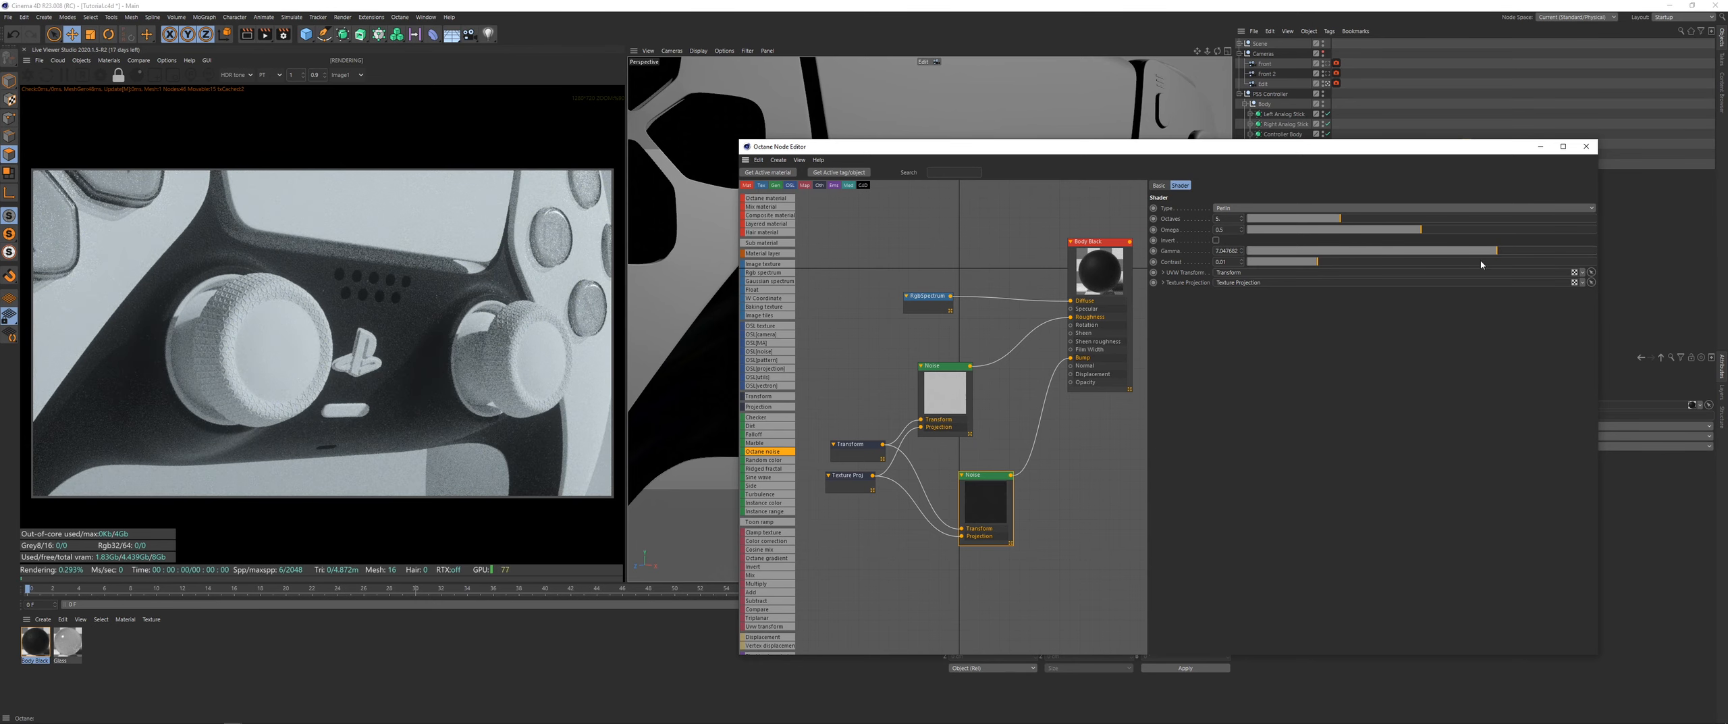
scroll(487, 305, "up", 5)
left_click_drag(487, 301, 374, 305)
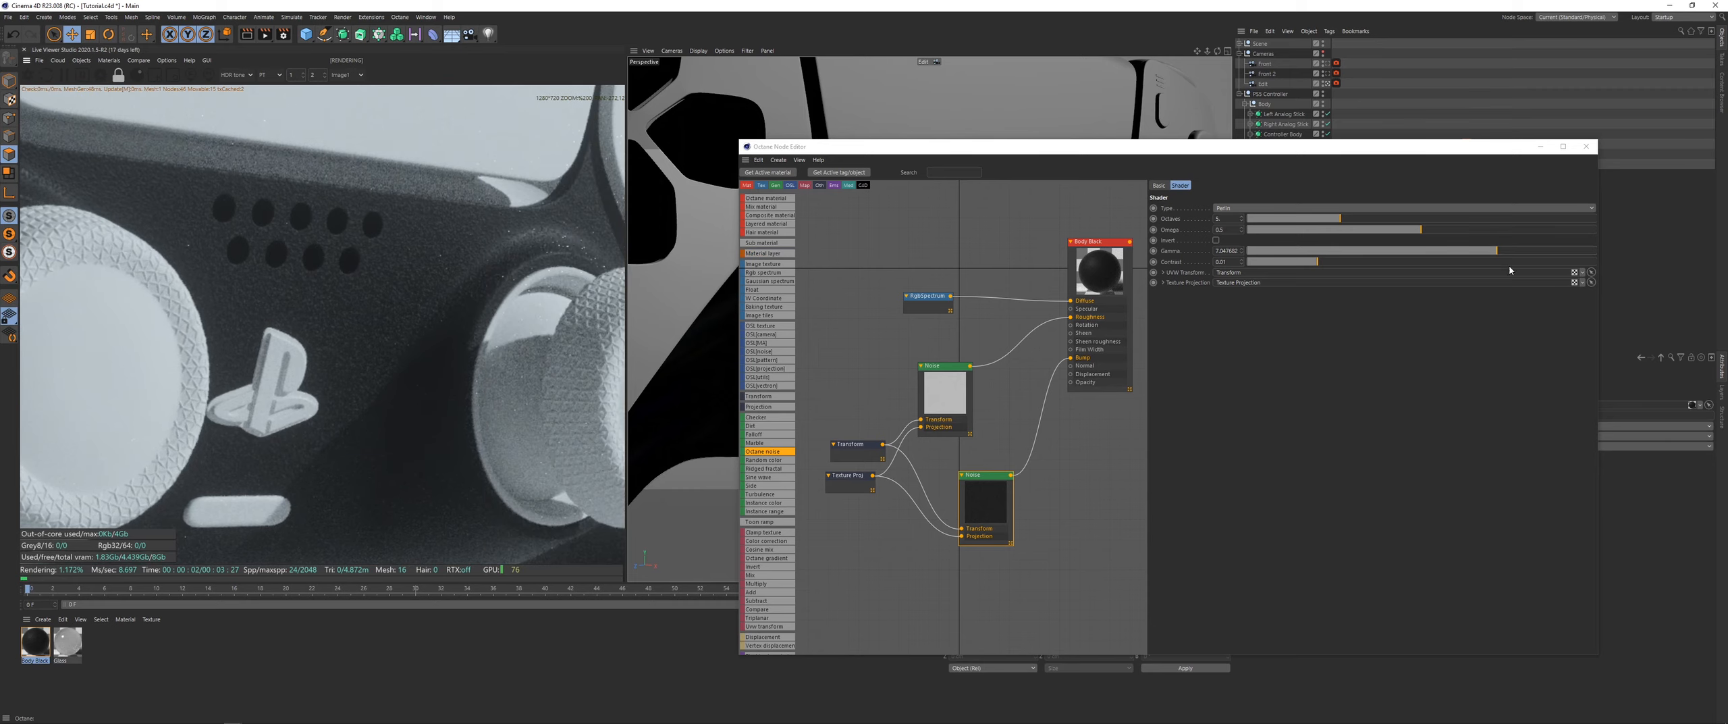
Step: Invert the noise that drives Bump and set its gamma to about 6.77
left_click(1216, 241)
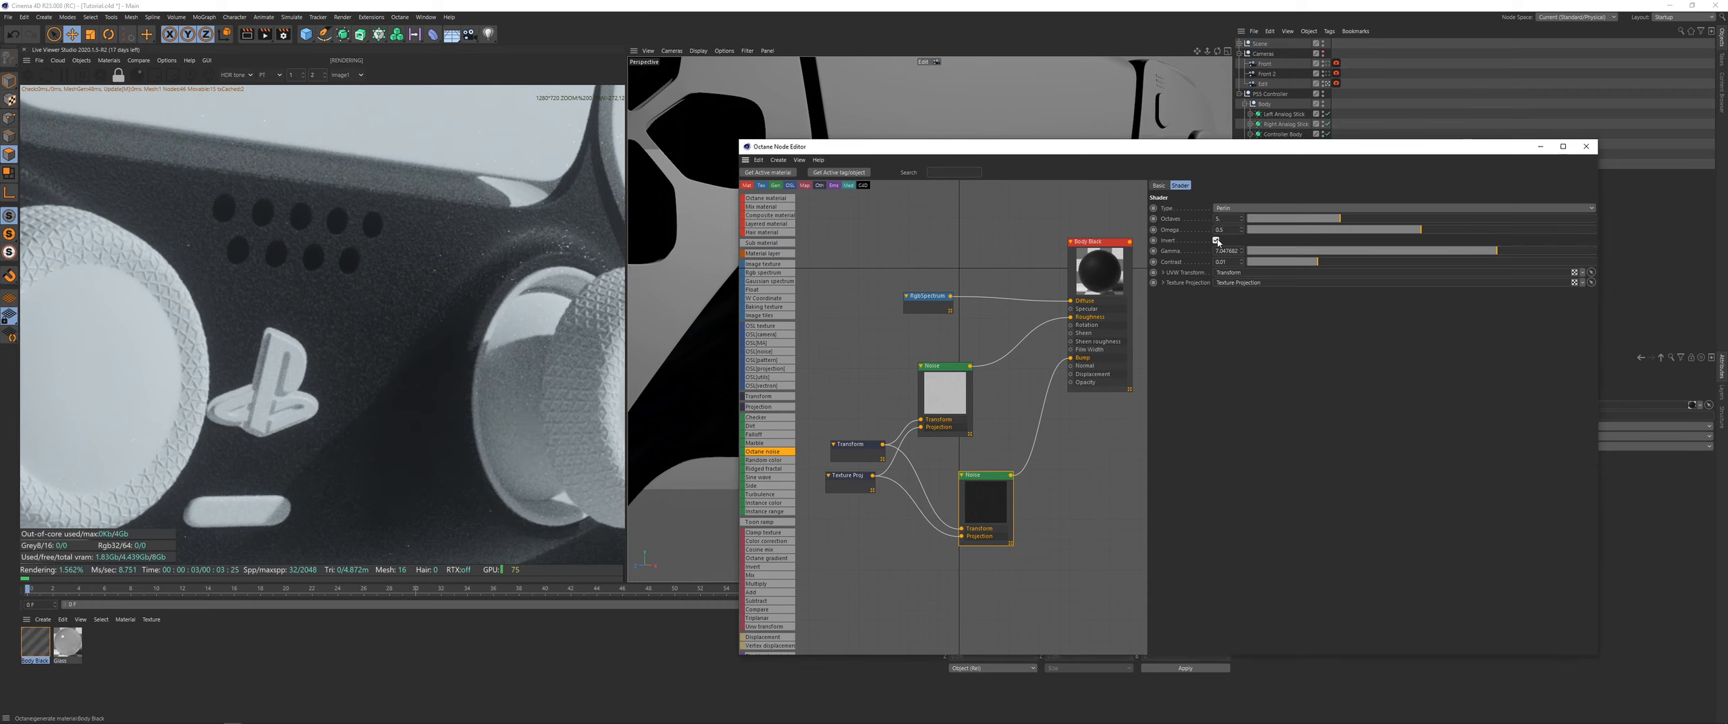
scroll(449, 387, "down", 1)
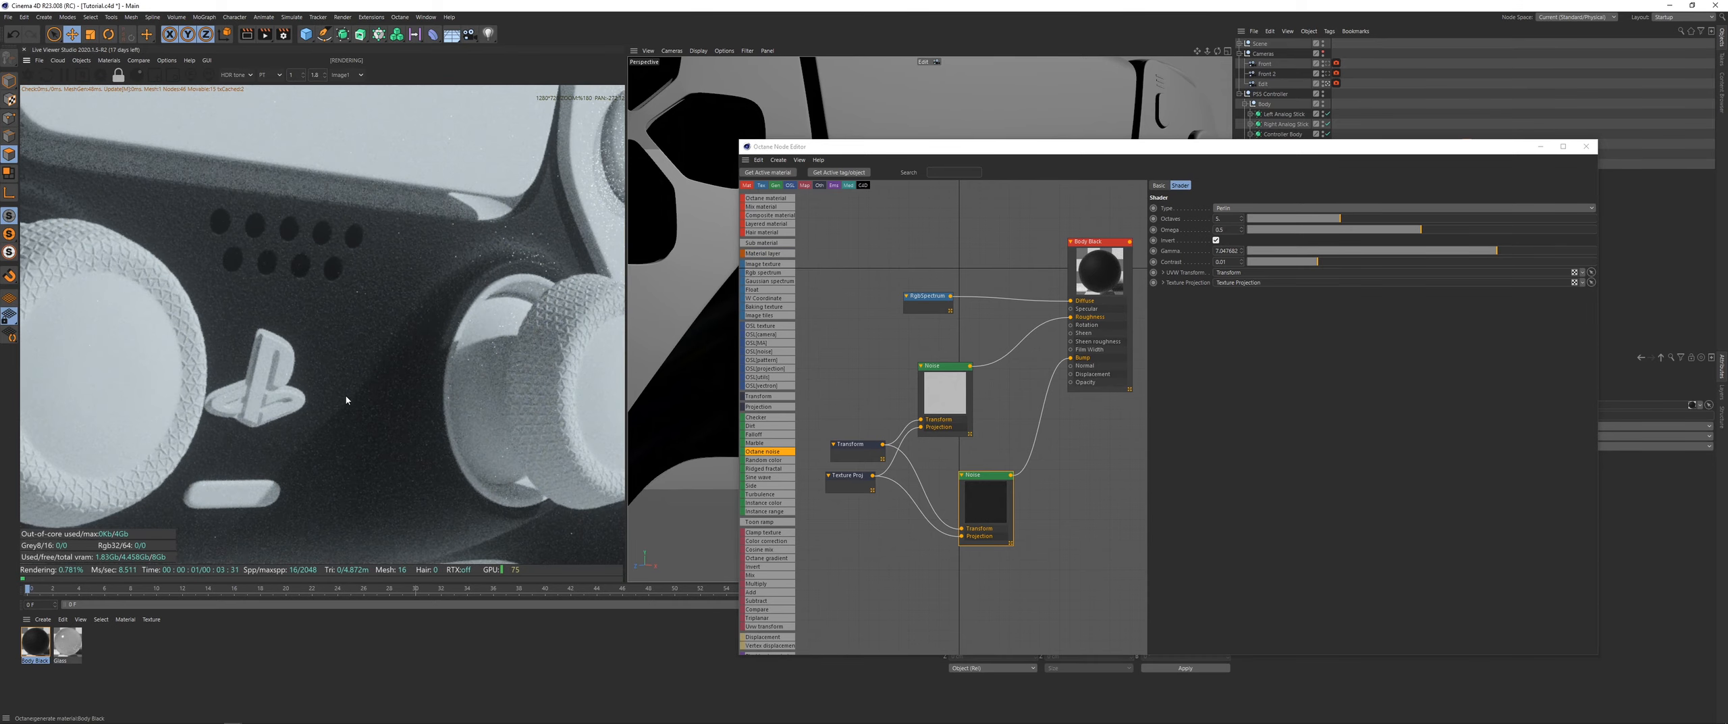
scroll(347, 399, "down", 1)
left_click(1494, 251)
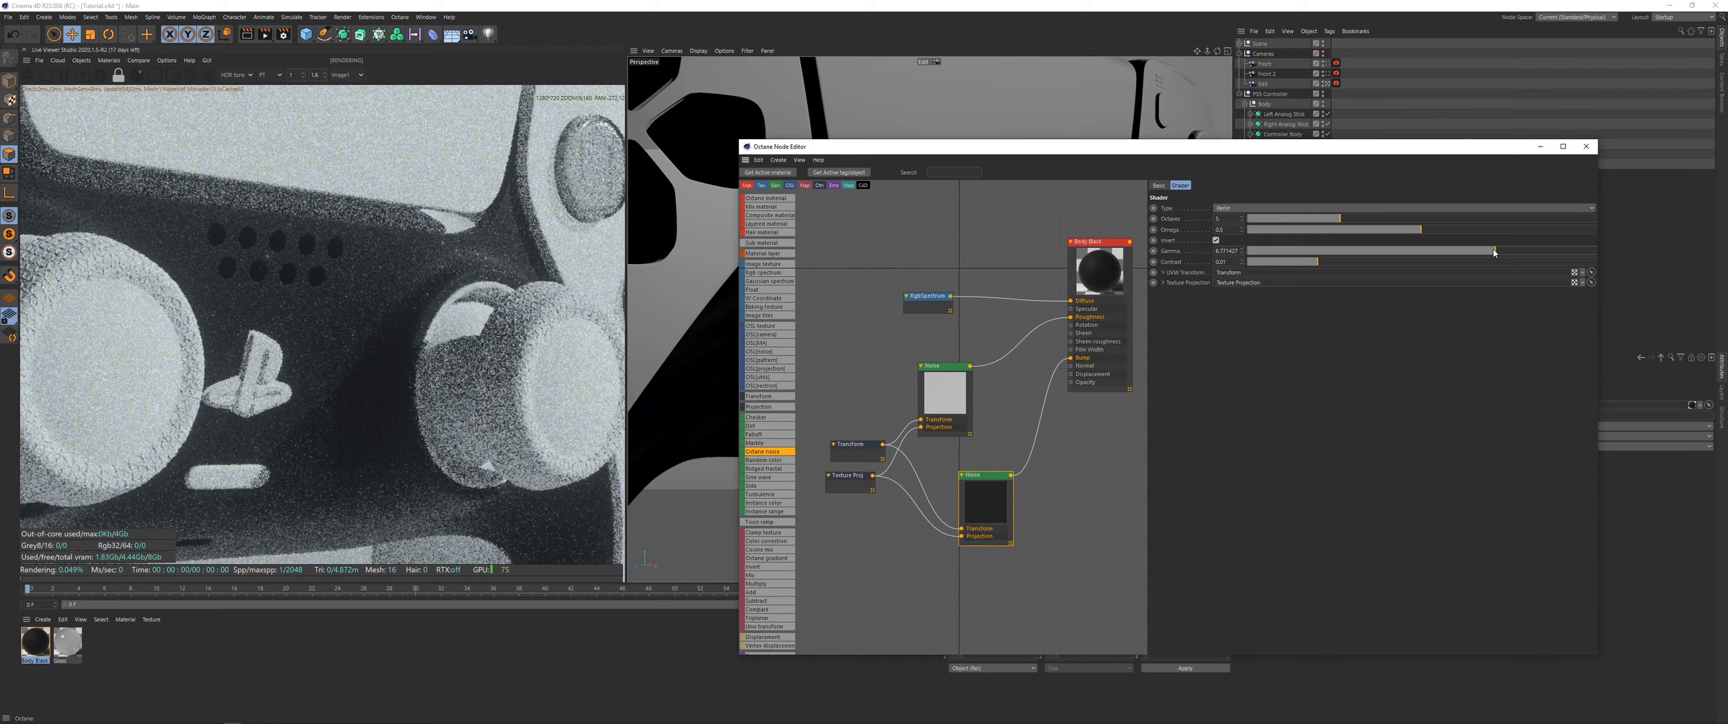
Step: Set the bump noise's octaves to 3 and raise its omega to about 0.9, checking the surface in the live render
left_click_drag(1336, 220, 1307, 225)
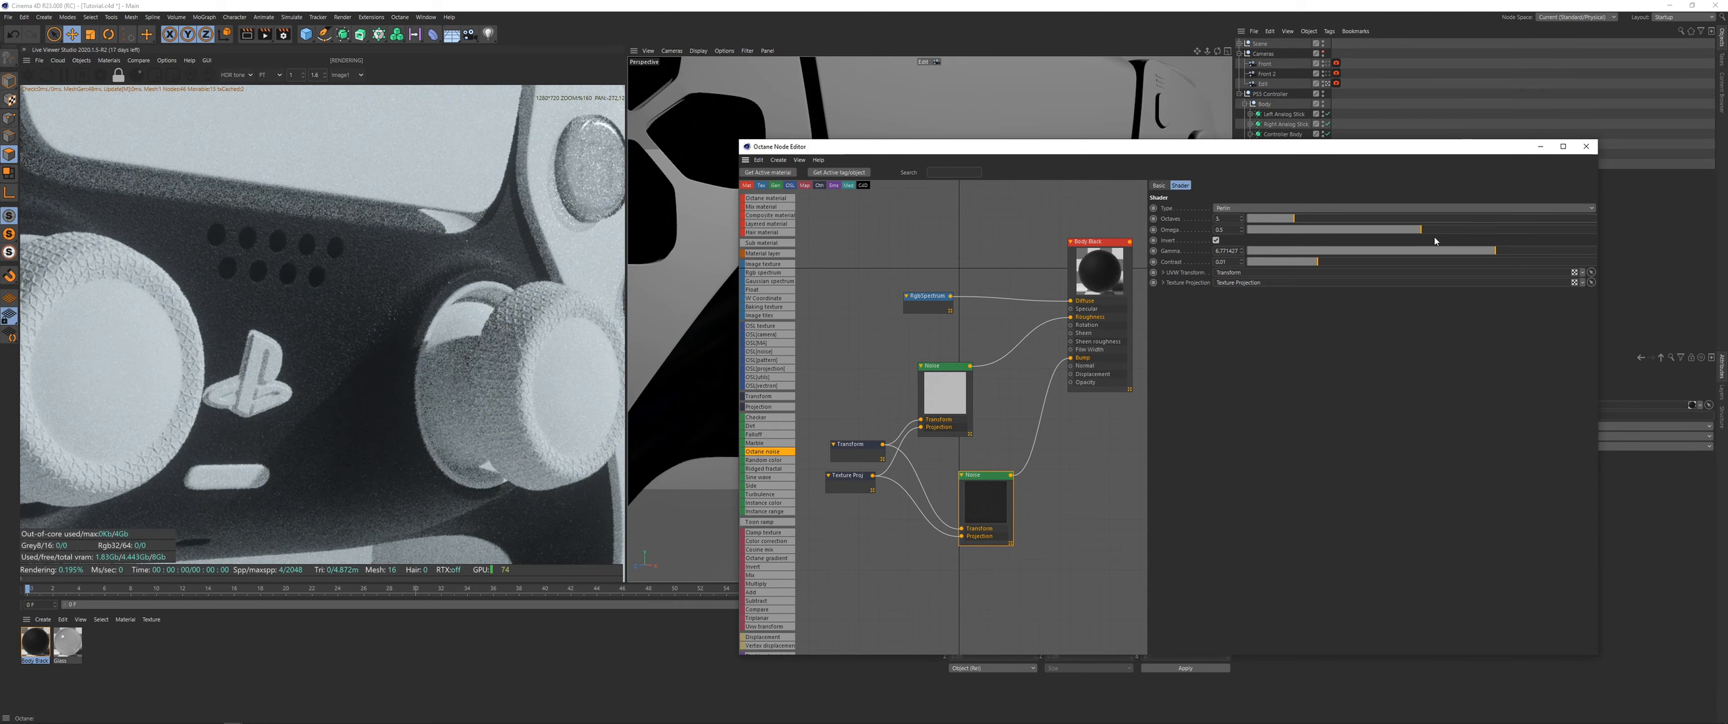
left_click(1338, 229)
left_click_drag(1340, 234, 1562, 234)
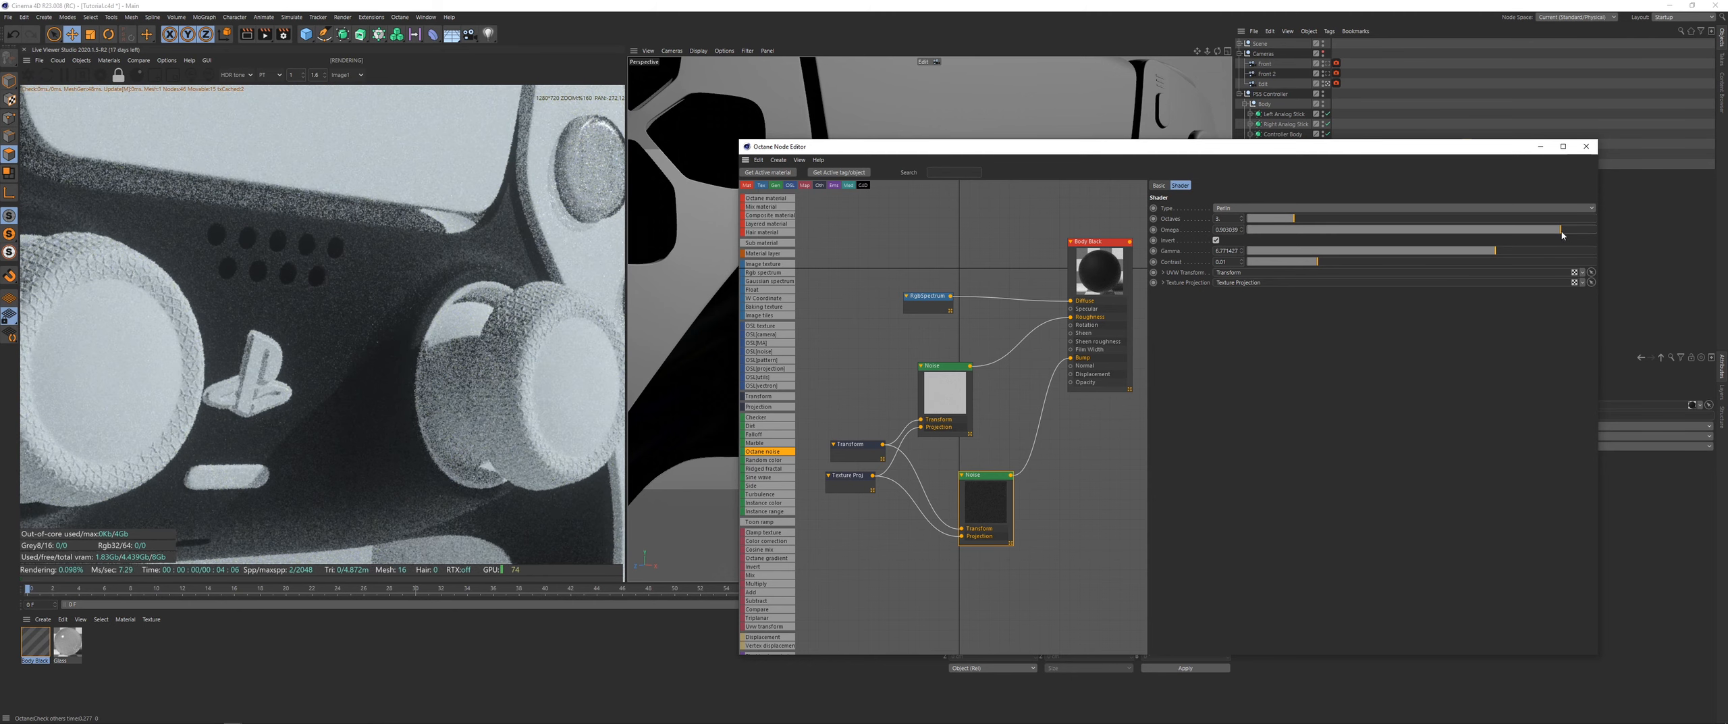
scroll(262, 360, "down", 2)
middle_click_drag(262, 362, 508, 325)
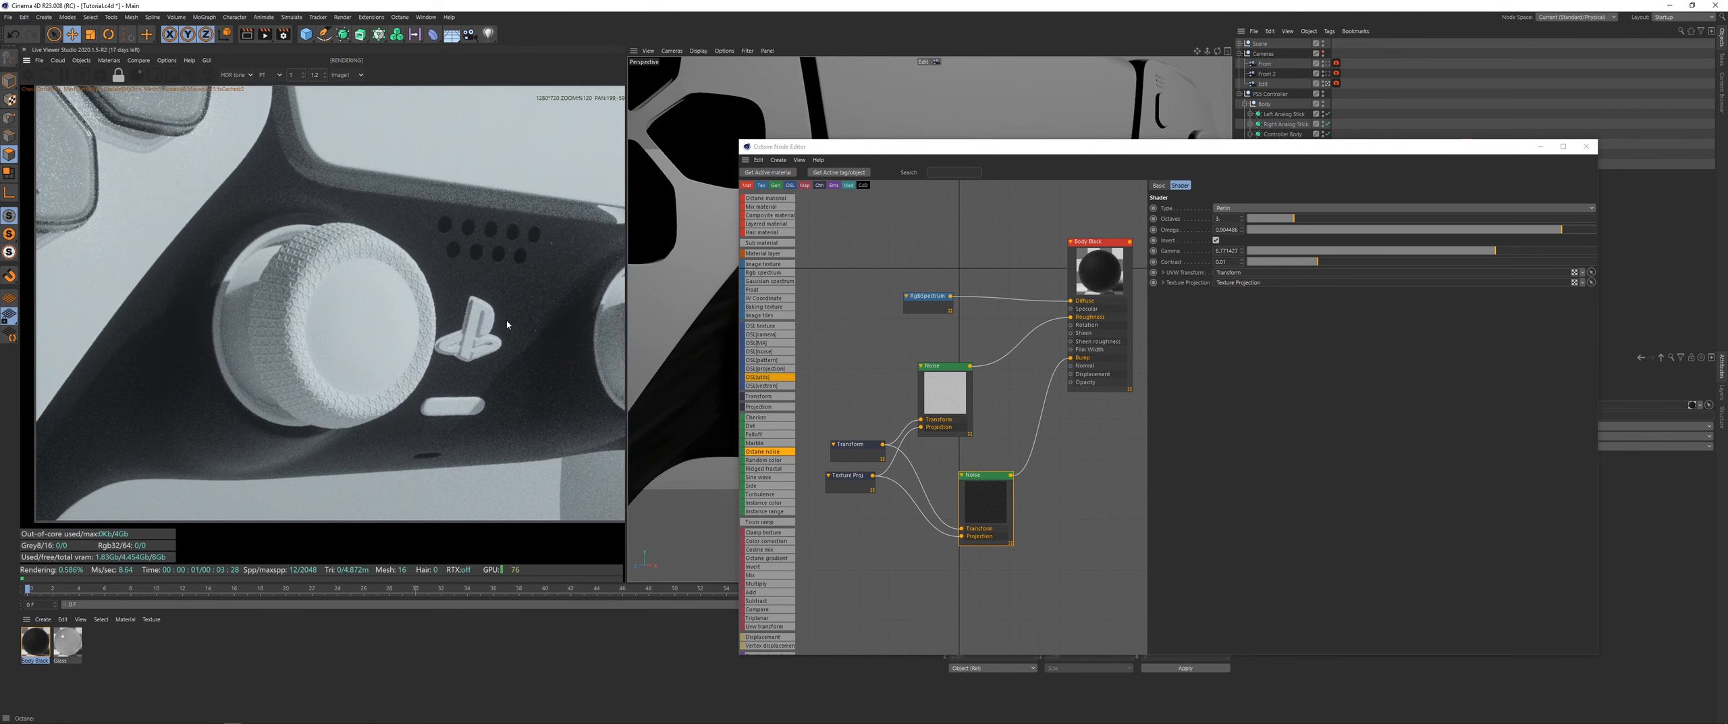
Step: Raise the gamma of the noise that drives Roughness to about 2.1, comparing the faceplate around both thumbsticks in the live render
left_click(922, 399)
scroll(533, 284, "up", 3)
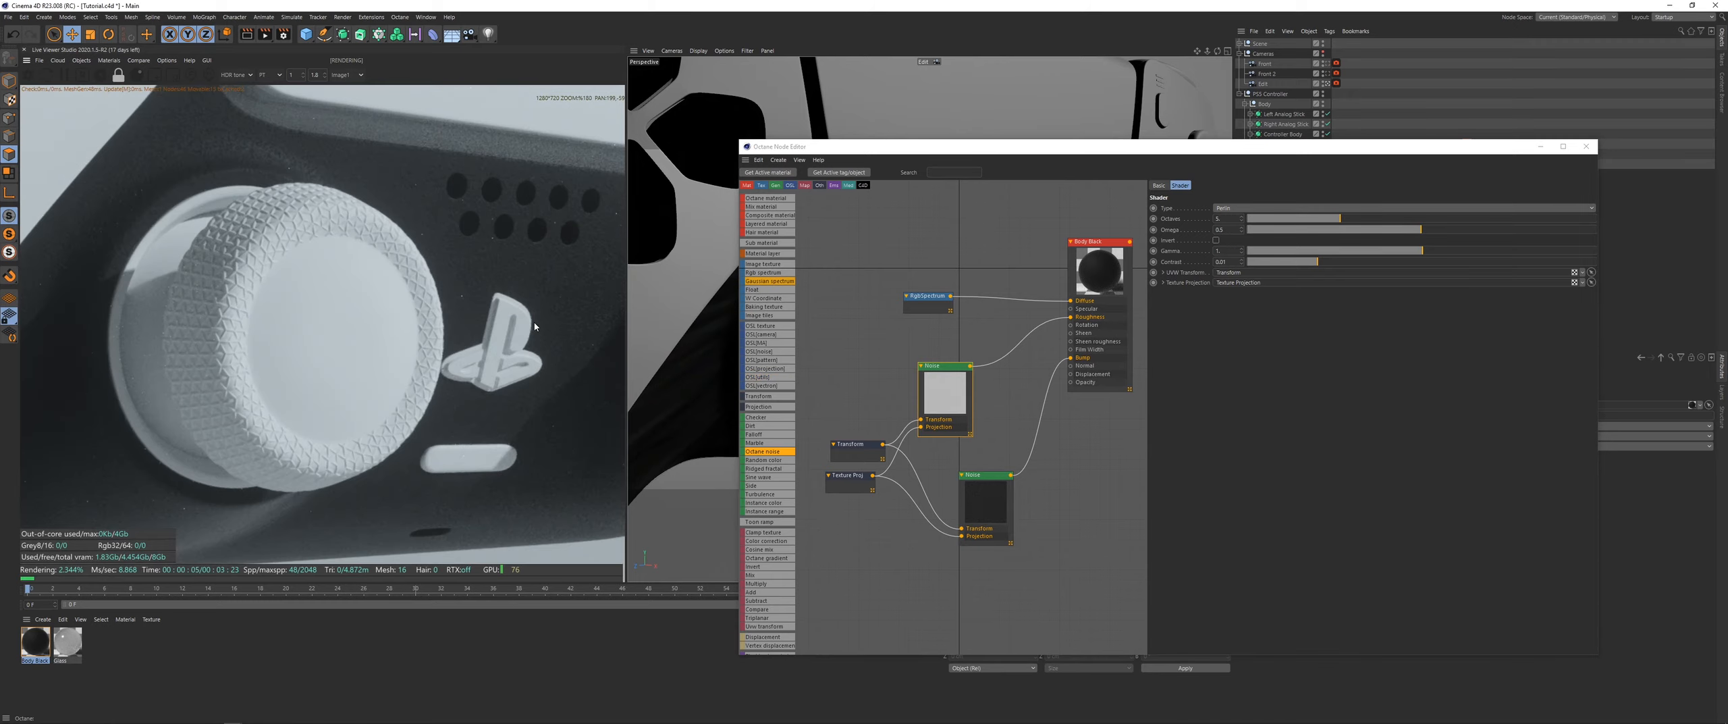
middle_click_drag(533, 284, 332, 279)
scroll(477, 276, "up", 2)
middle_click_drag(489, 301, 285, 320)
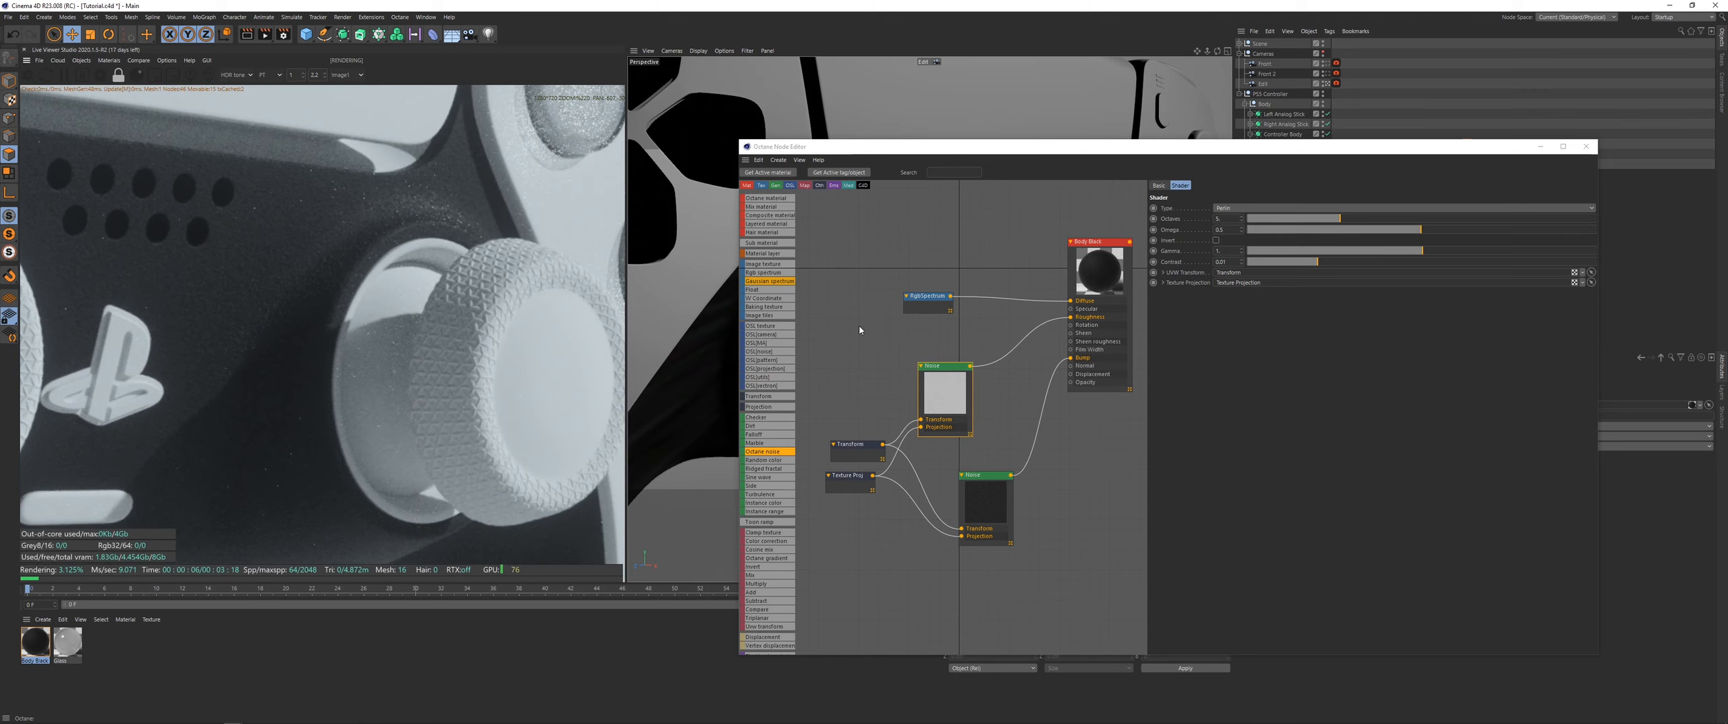
left_click_drag(1441, 253, 1451, 256)
scroll(184, 385, "down", 2)
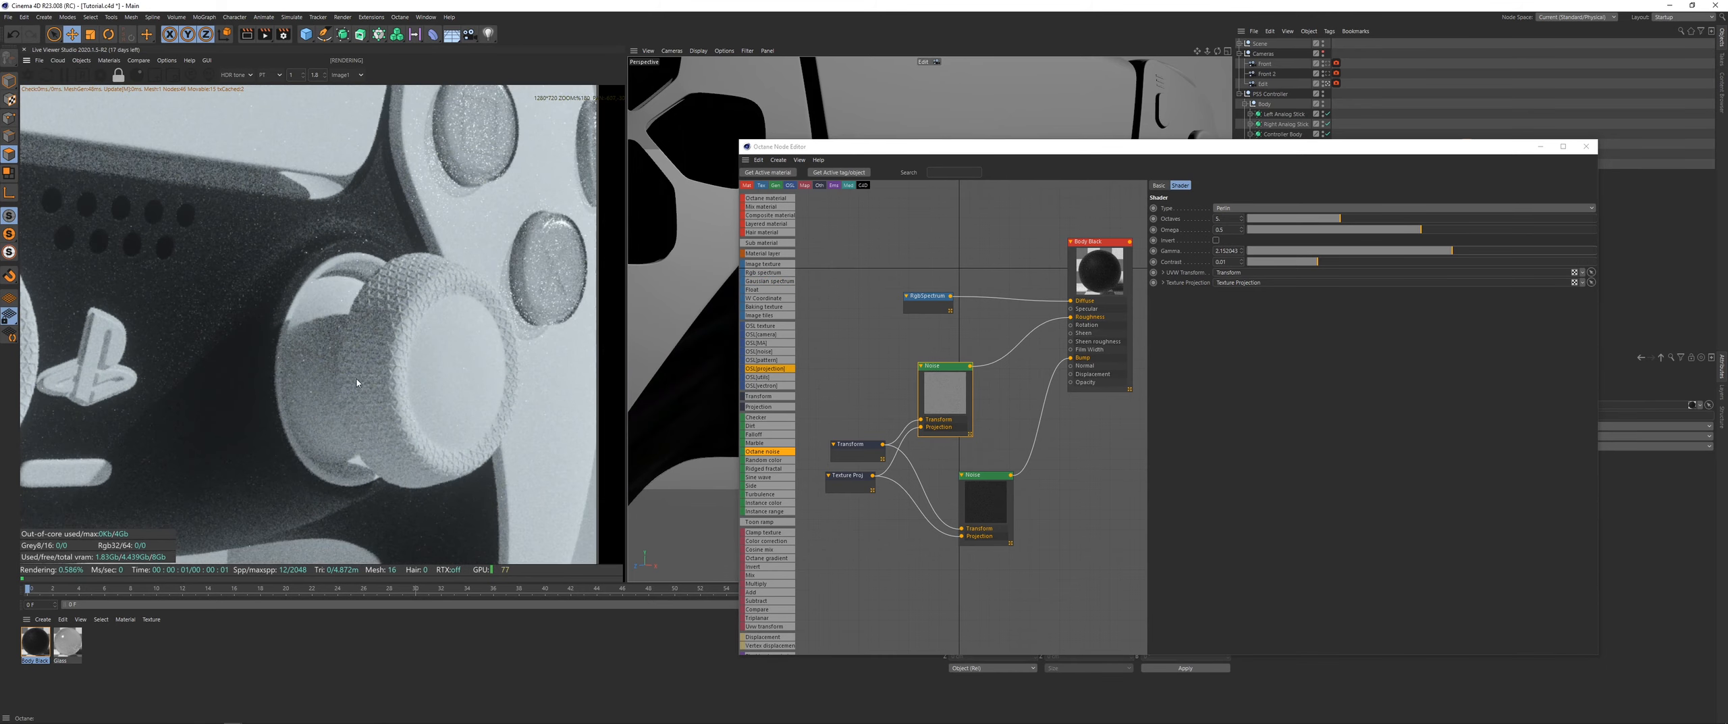
scroll(183, 385, "down", 3)
middle_click_drag(183, 385, 402, 374)
Step: Raise the bump noise's contrast to about 0.04 and lower its omega to about 0.58
left_click(1005, 506)
middle_click_drag(381, 318, 271, 370)
scroll(331, 422, "up", 3)
scroll(392, 367, "up", 1)
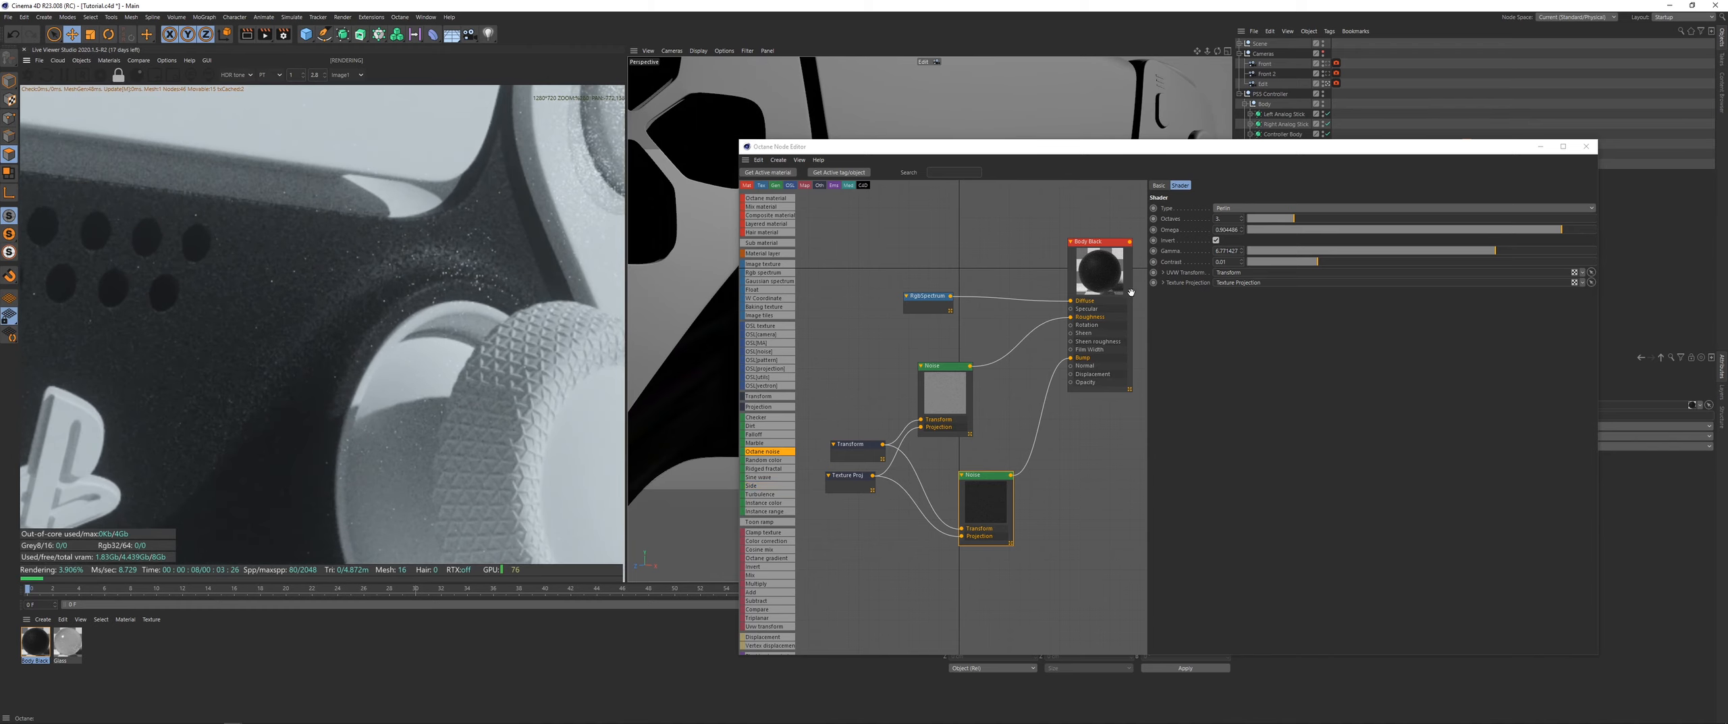
left_click_drag(1339, 262, 1360, 262)
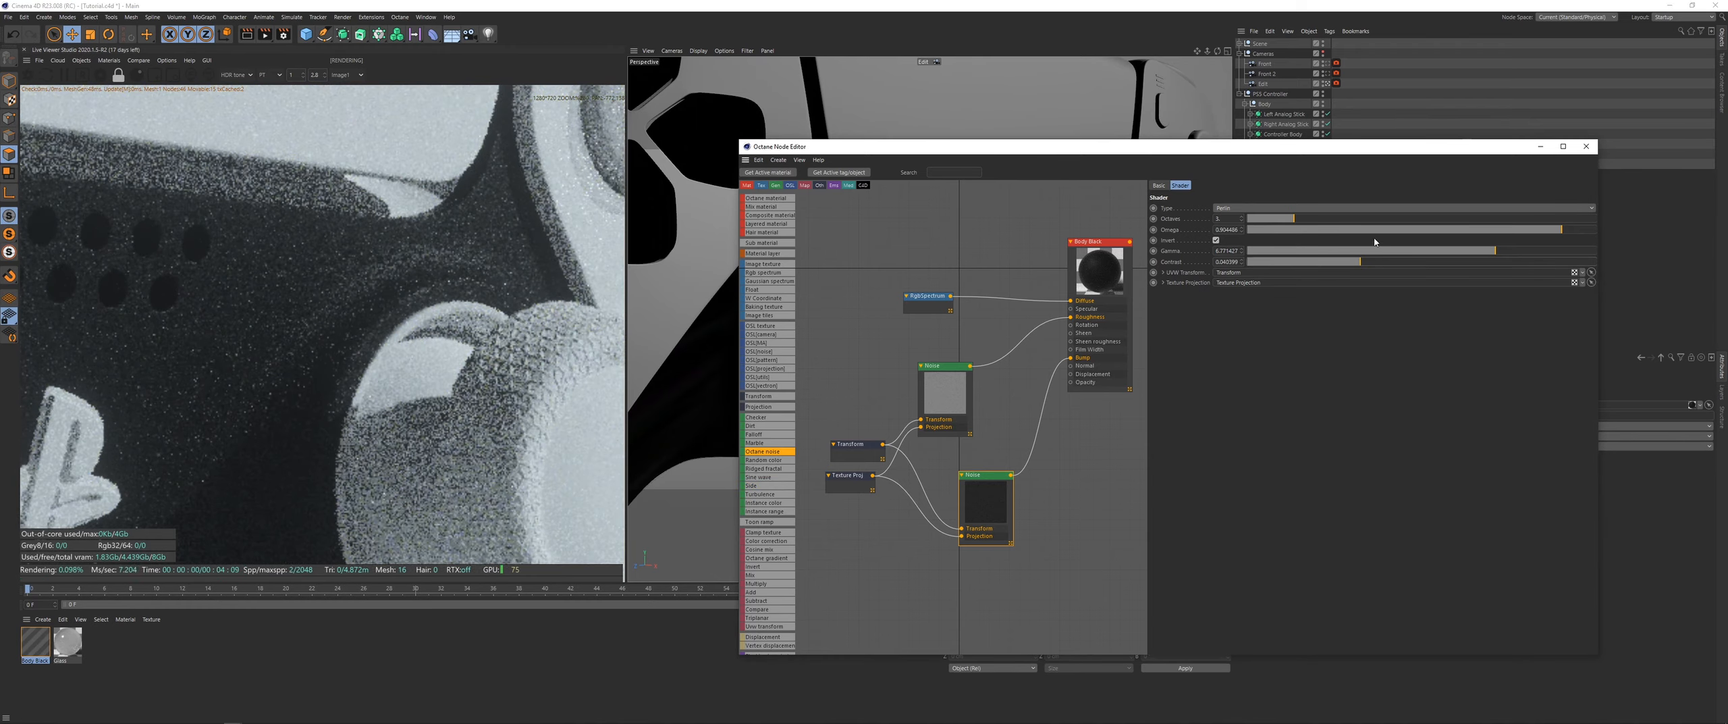
left_click_drag(1561, 229, 1451, 233)
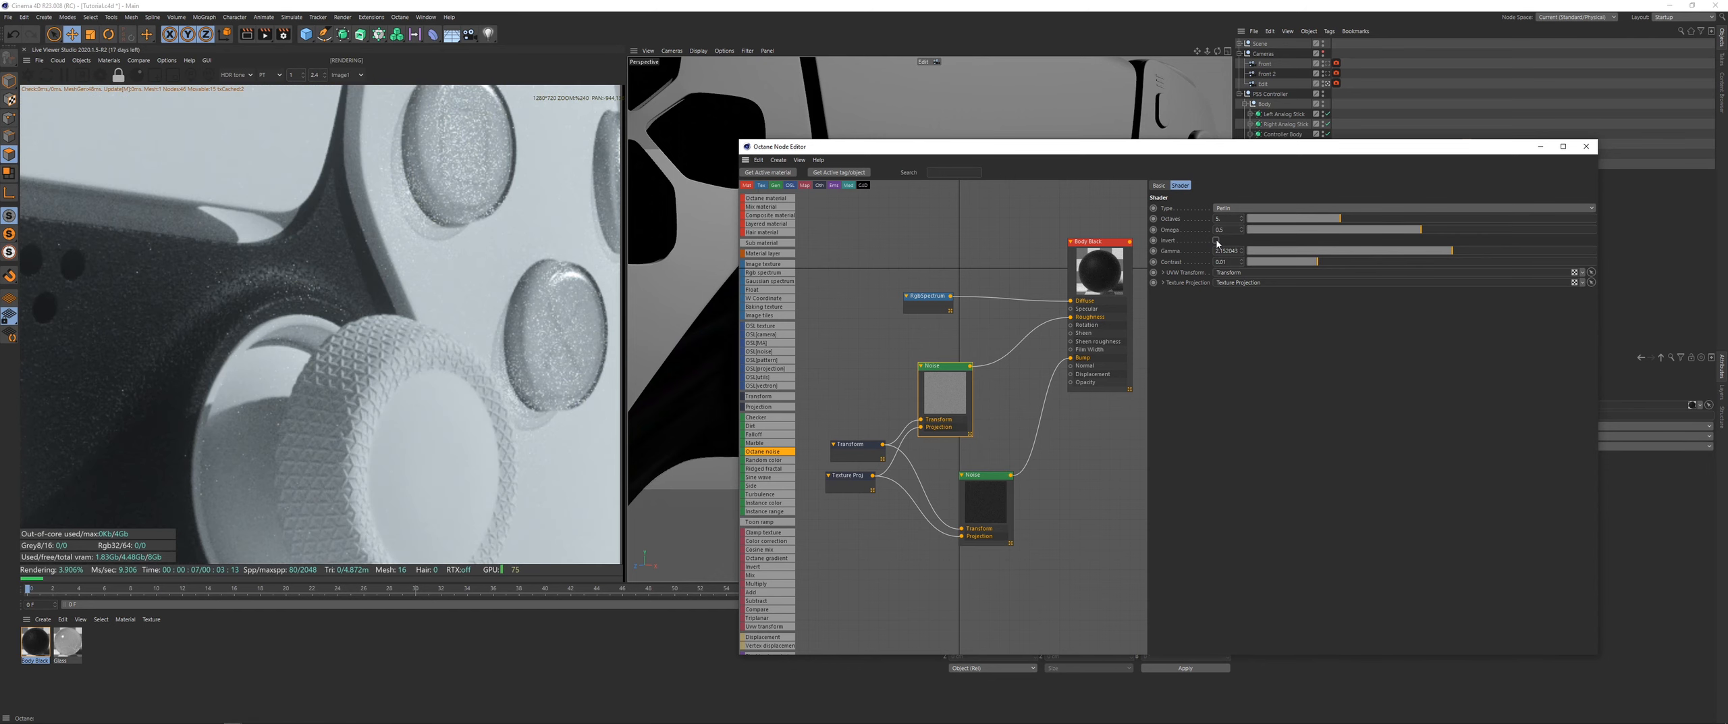
Step: Invert the noise that drives Roughness and check the faceplate in the live render
left_click(1217, 241)
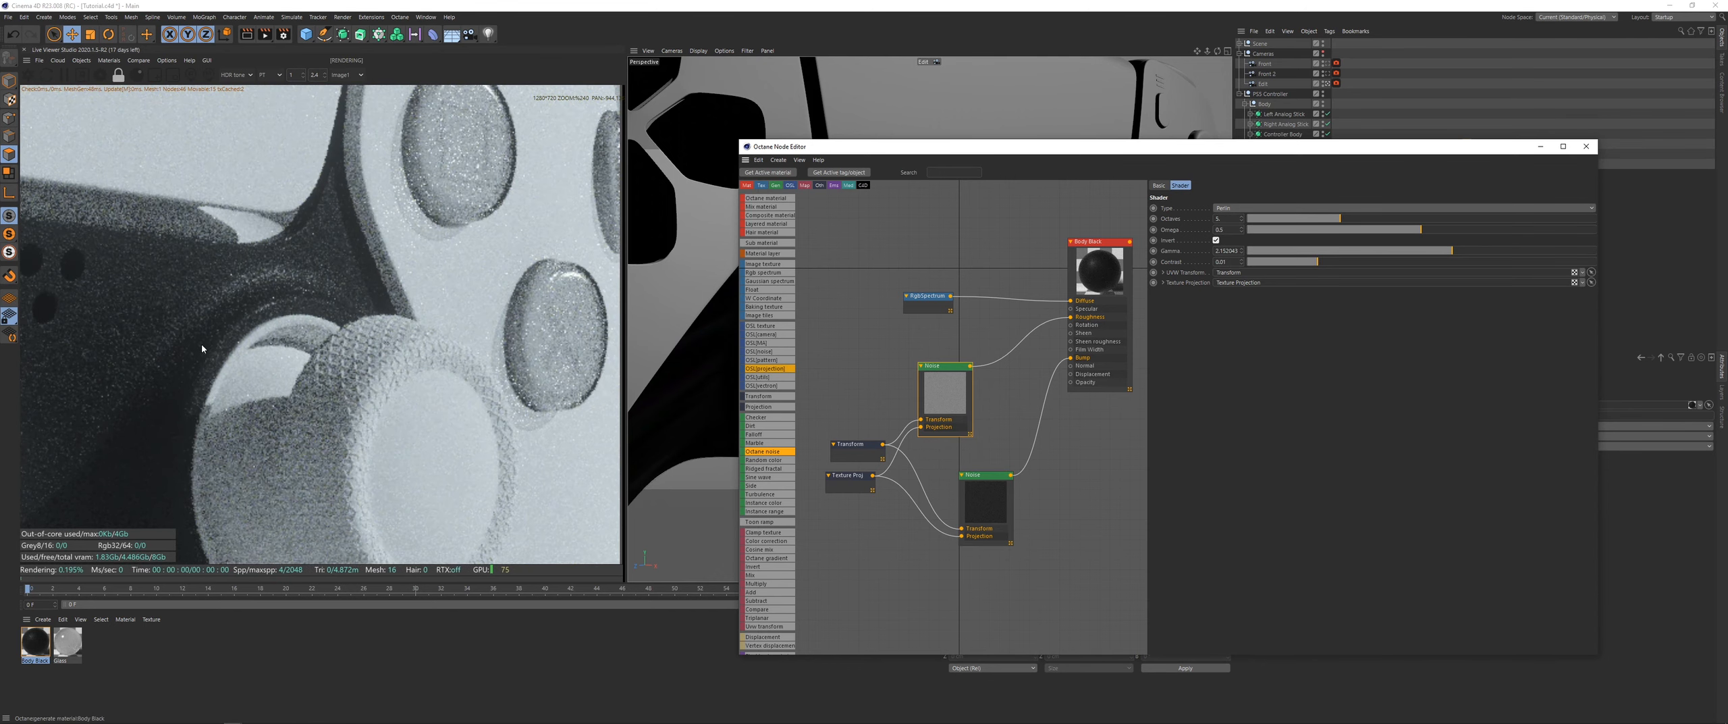
middle_click_drag(201, 343, 520, 341)
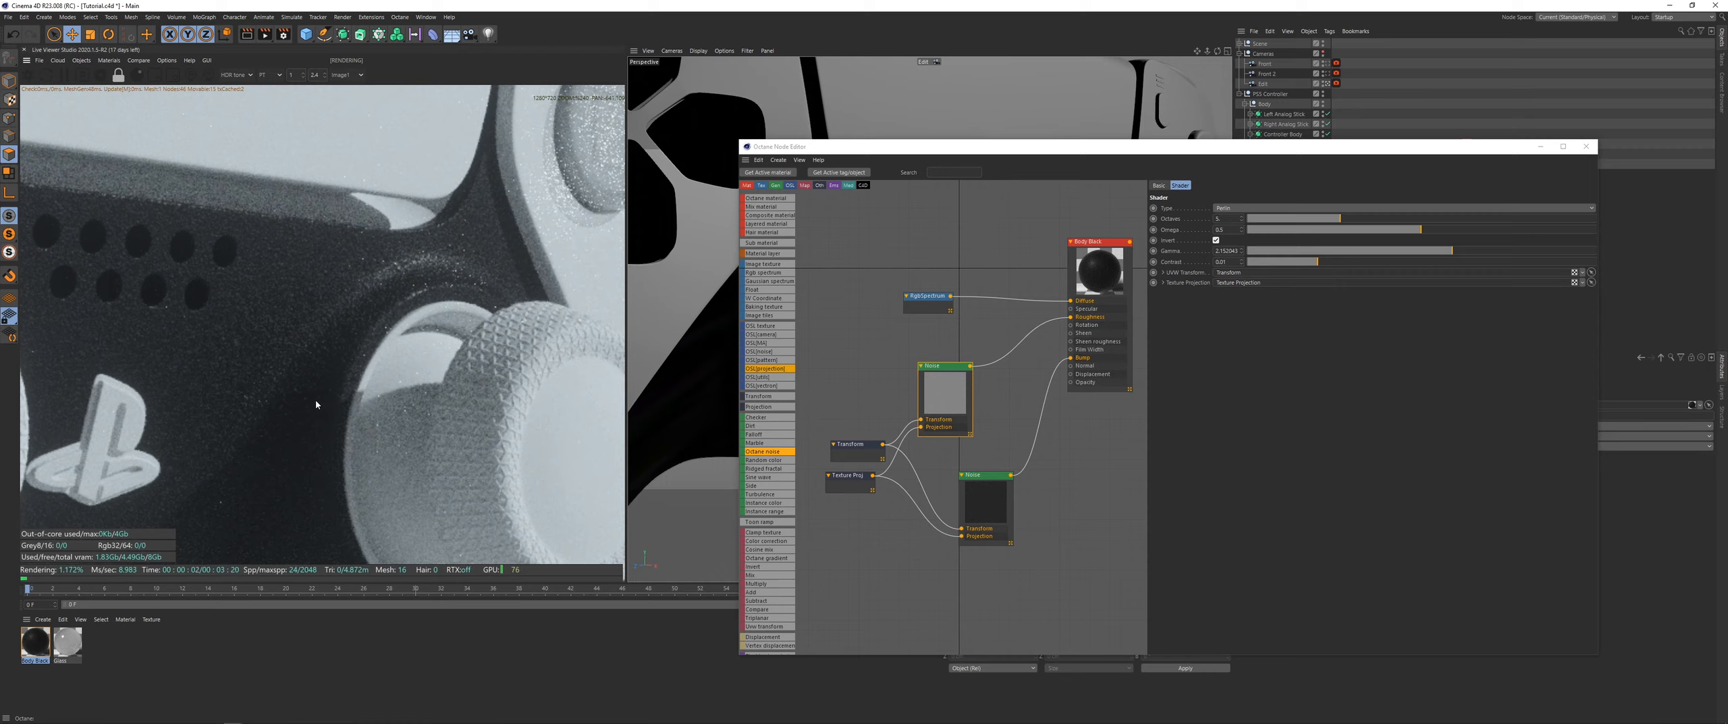
scroll(318, 406, "down", 3)
middle_click_drag(230, 412, 385, 374)
scroll(361, 378, "down", 2)
middle_click_drag(284, 409, 411, 397)
scroll(407, 413, "down", 1)
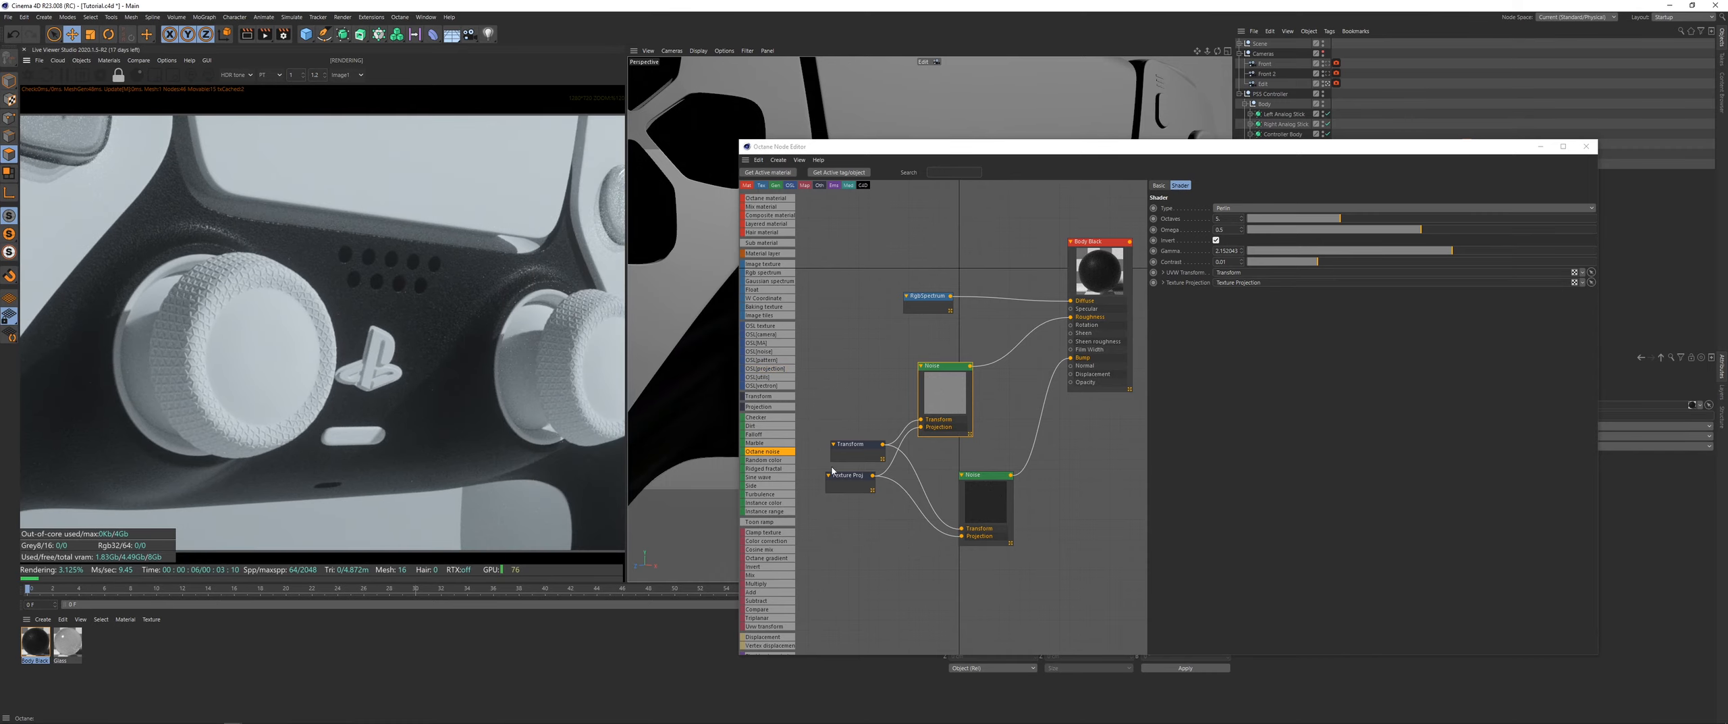
Step: Slightly reduce the uniform scale of the Transform shared by both noises, checking the overall look in the live render
left_click(852, 444)
left_click(1315, 289)
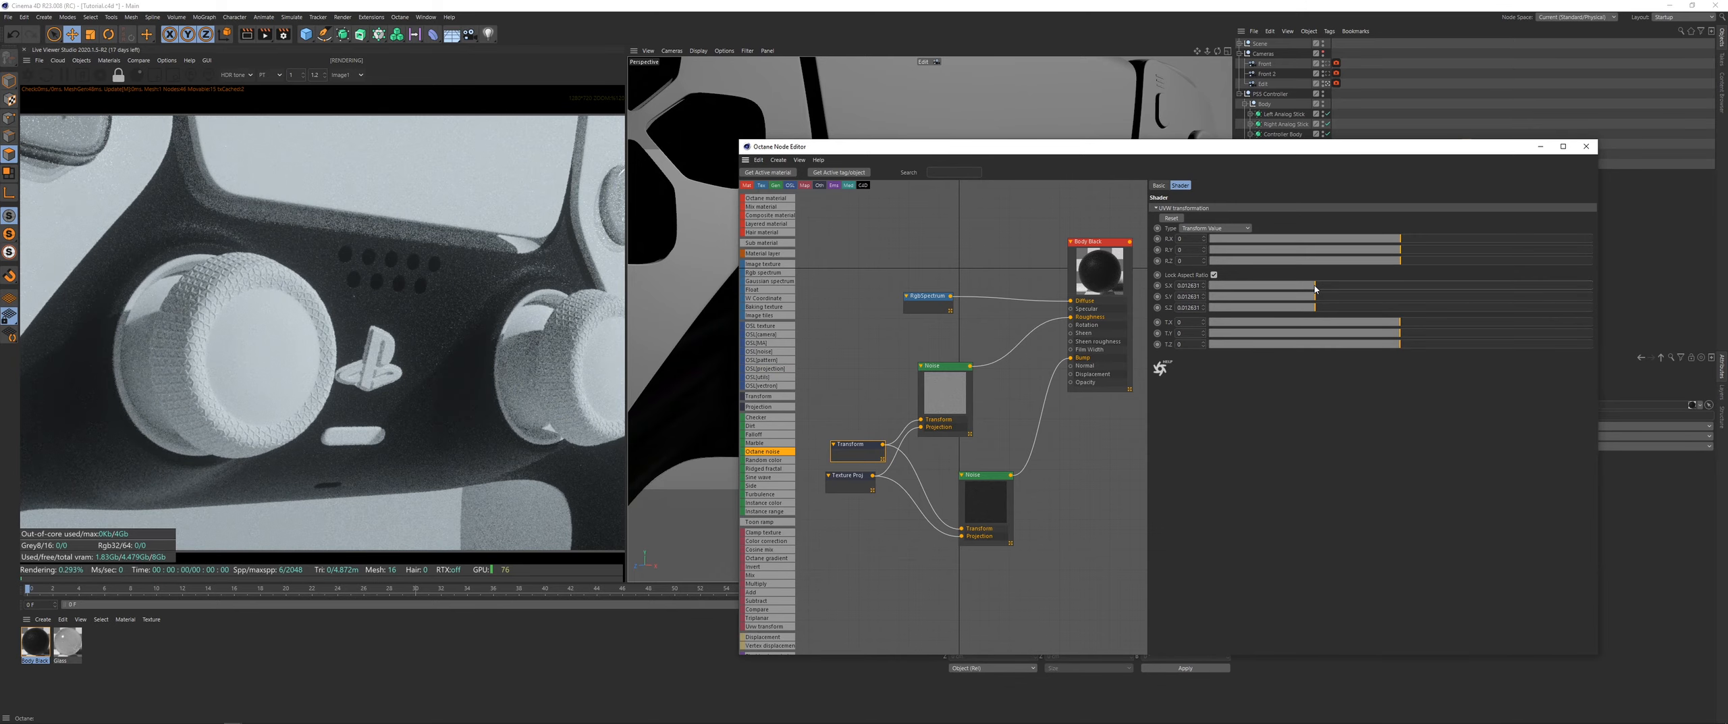
scroll(432, 378, "down", 3)
scroll(428, 380, "up", 2)
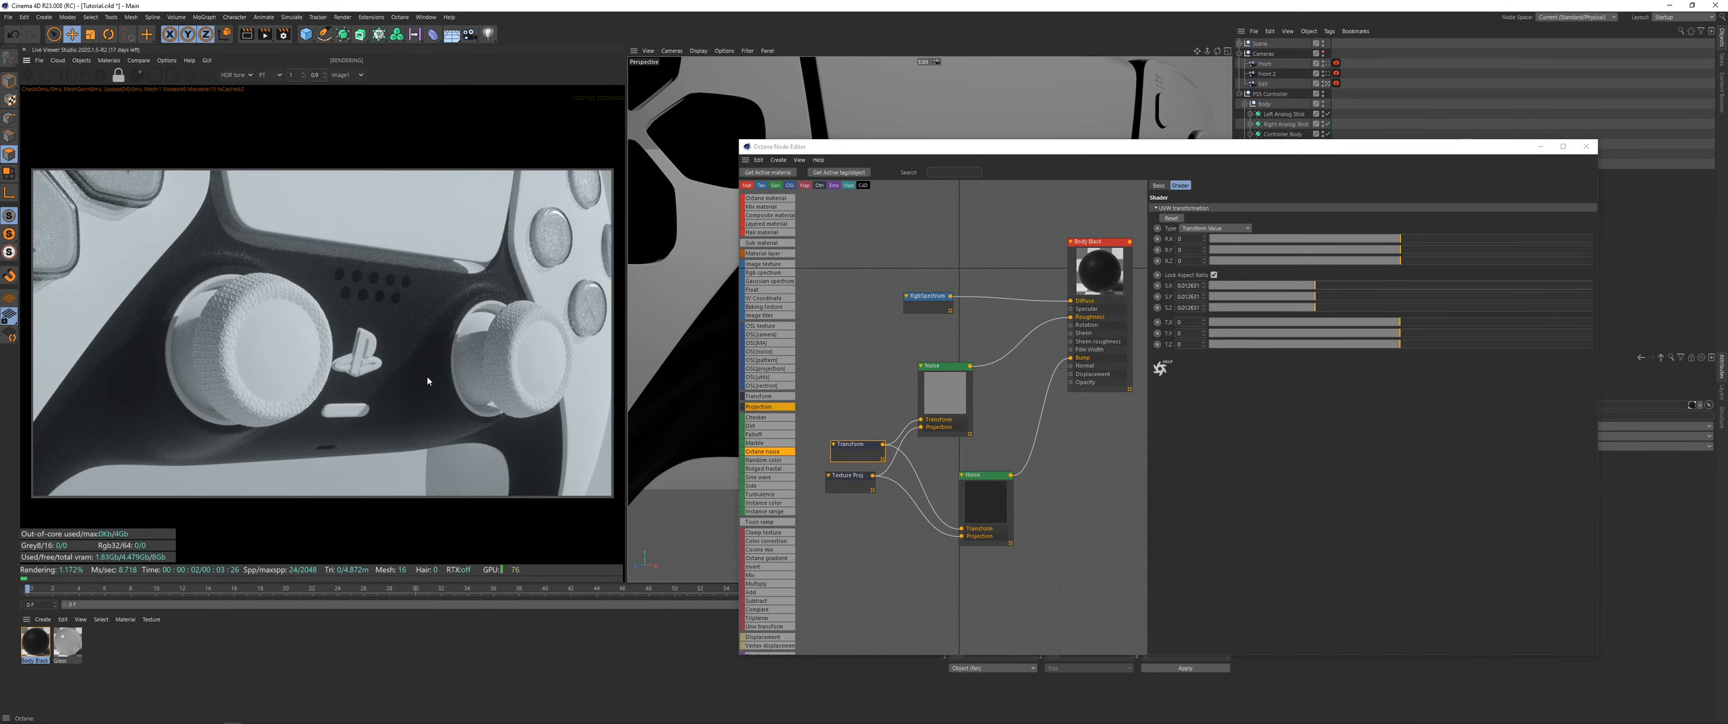
Step: Orbit the last camera to an oblique close-up of the D-pad and thumbsticks, and set its focal length to the Tele (135 mm) preset
left_click(1540, 147)
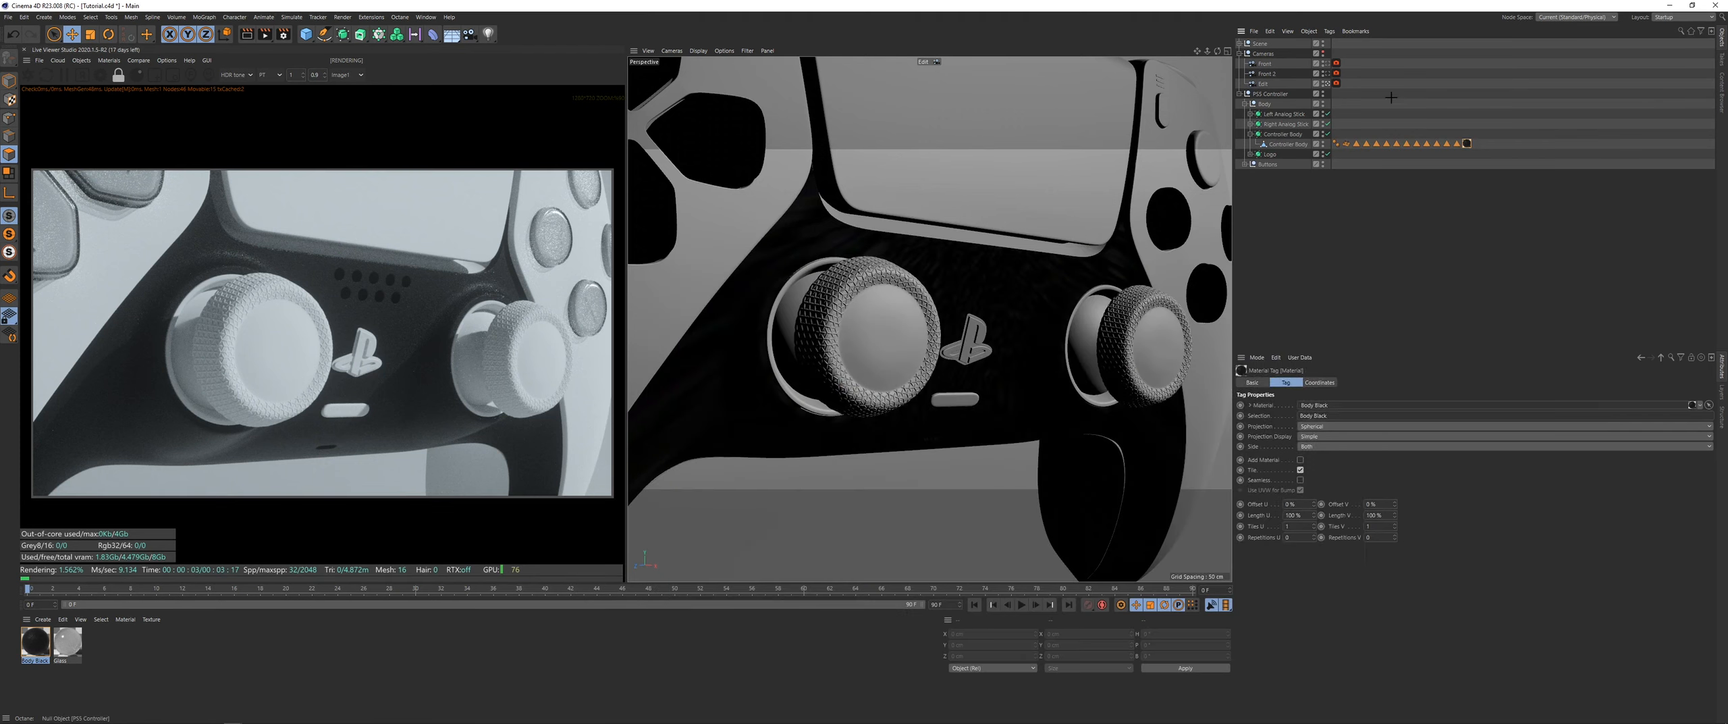
left_click(1263, 84)
left_click_drag(955, 336, 1021, 340, "alt")
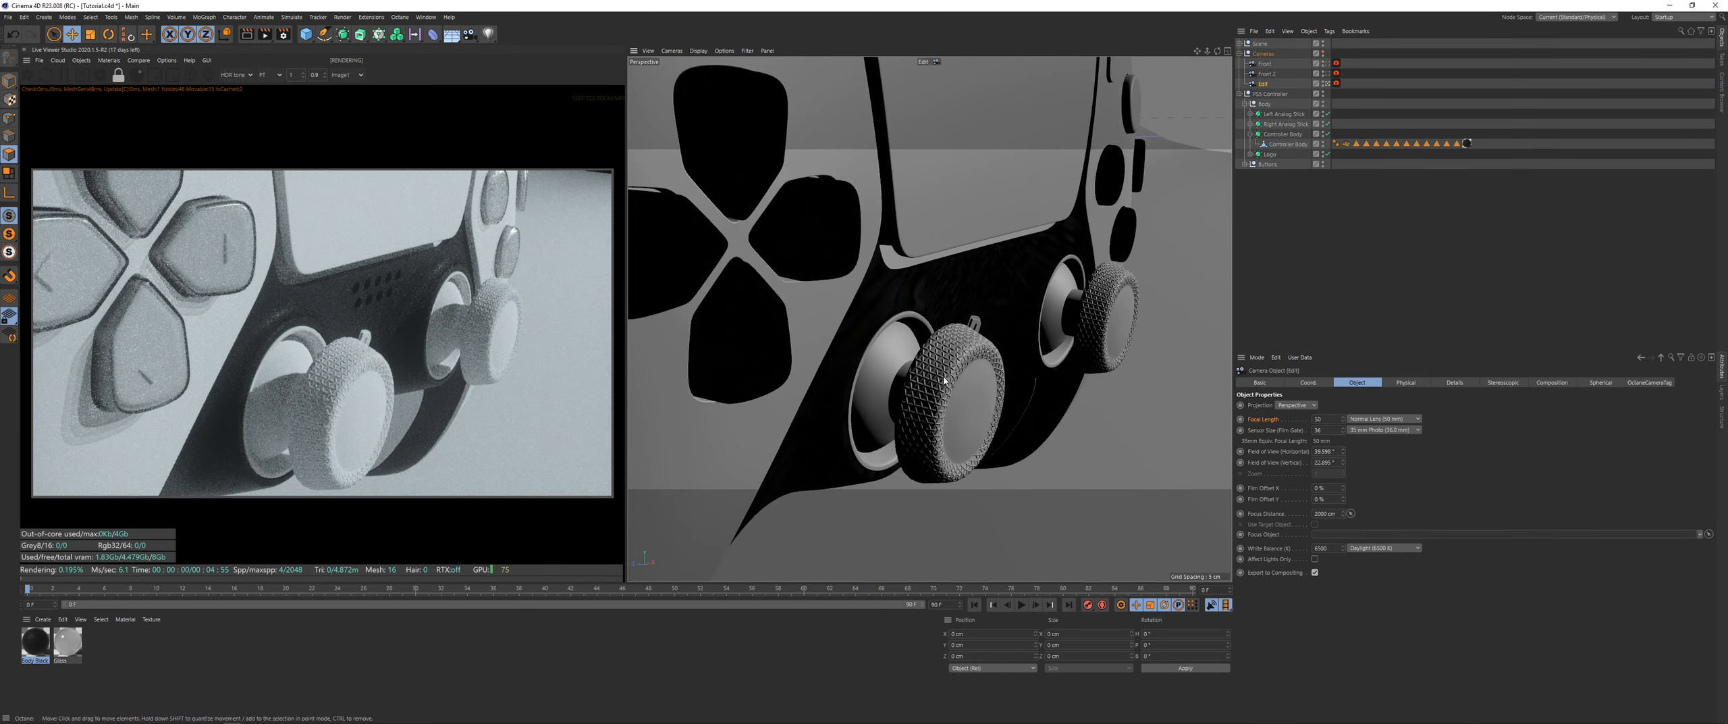
scroll(416, 429, "down", 2)
scroll(416, 424, "up", 2)
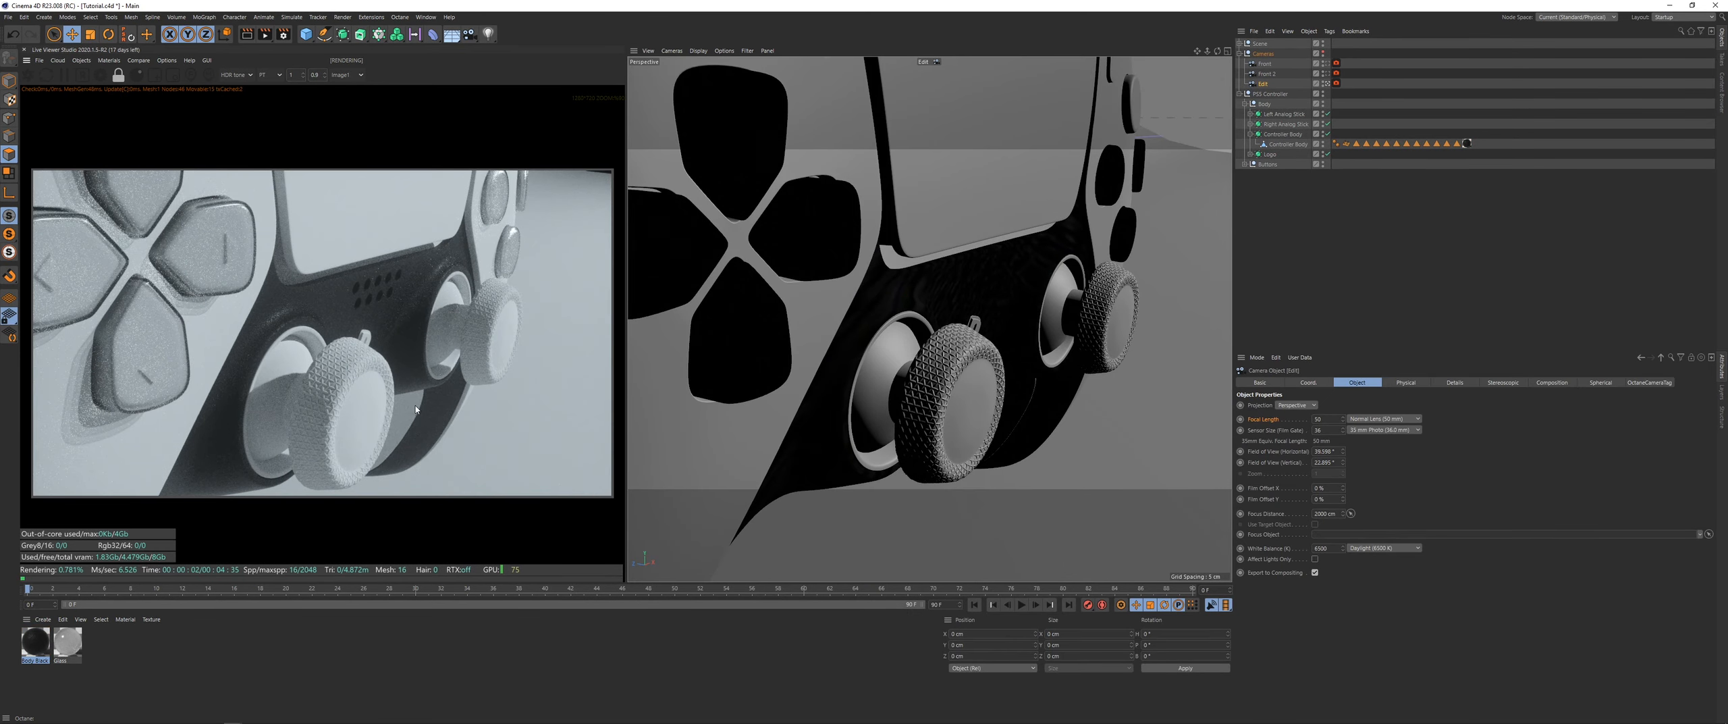
left_click_drag(961, 285, 983, 257, "alt")
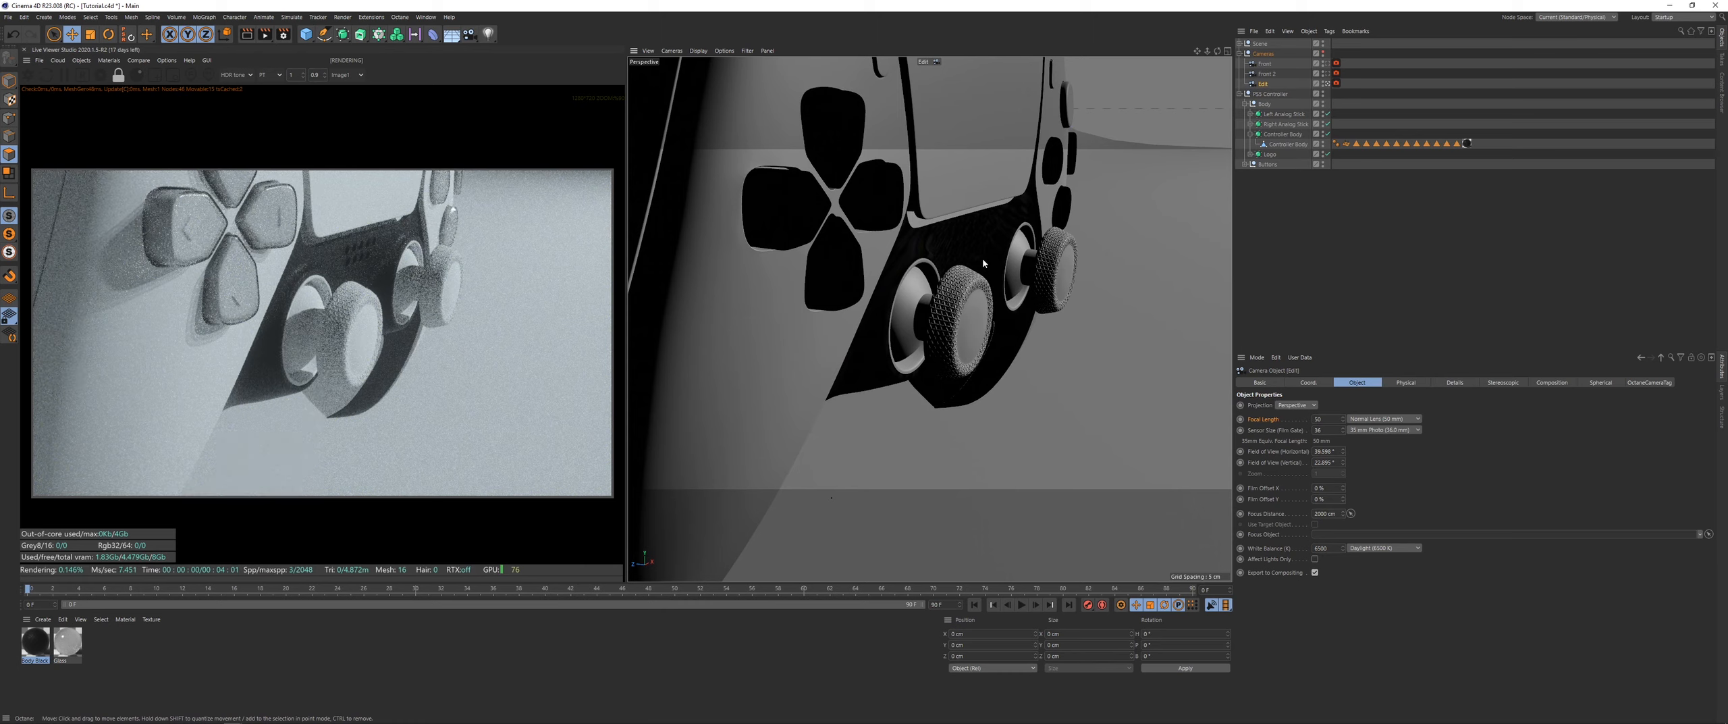
middle_click_drag(982, 259, 956, 324, "alt")
left_click(1371, 422)
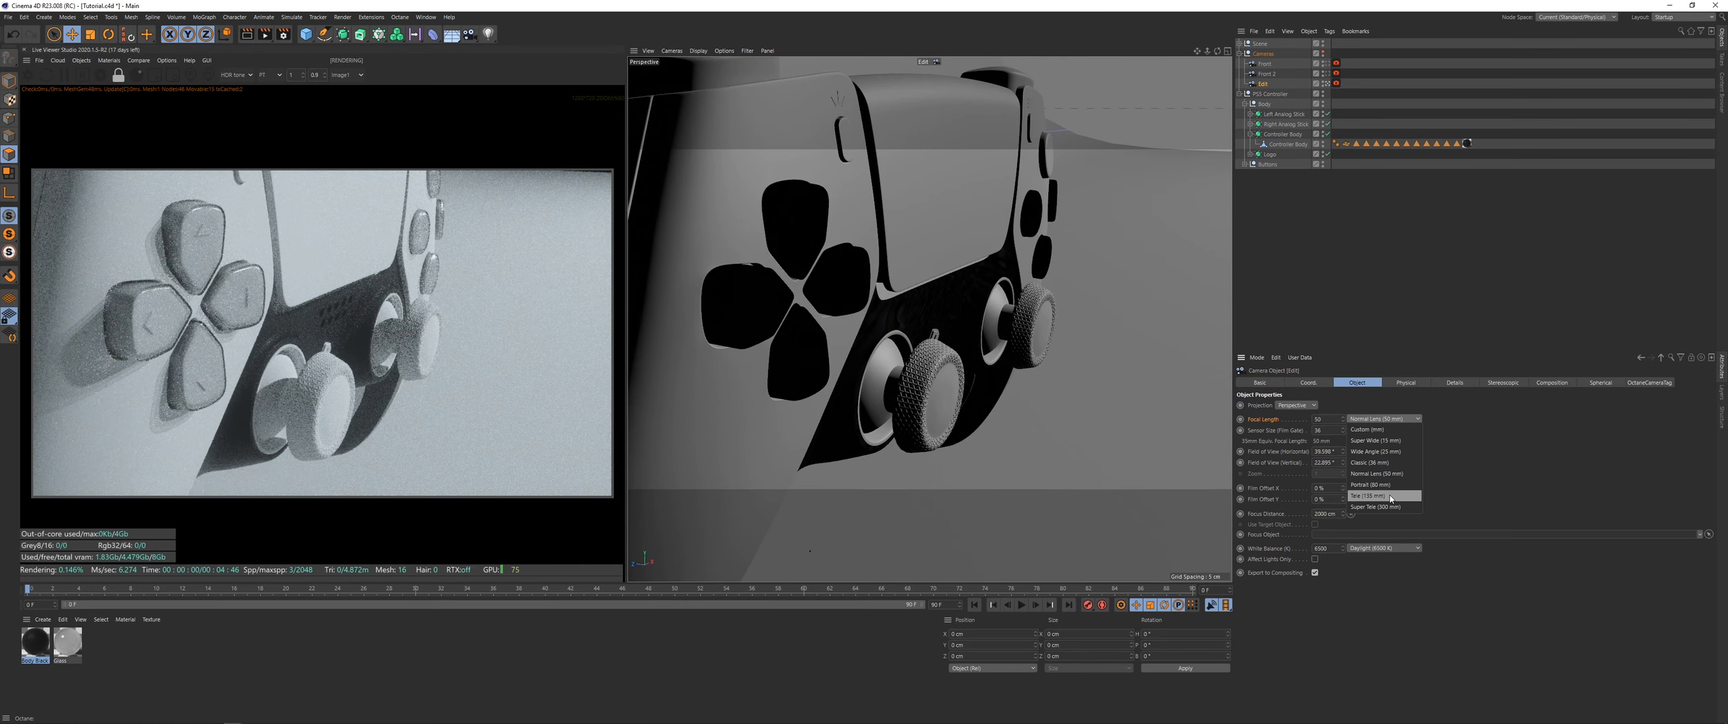
left_click(1377, 500)
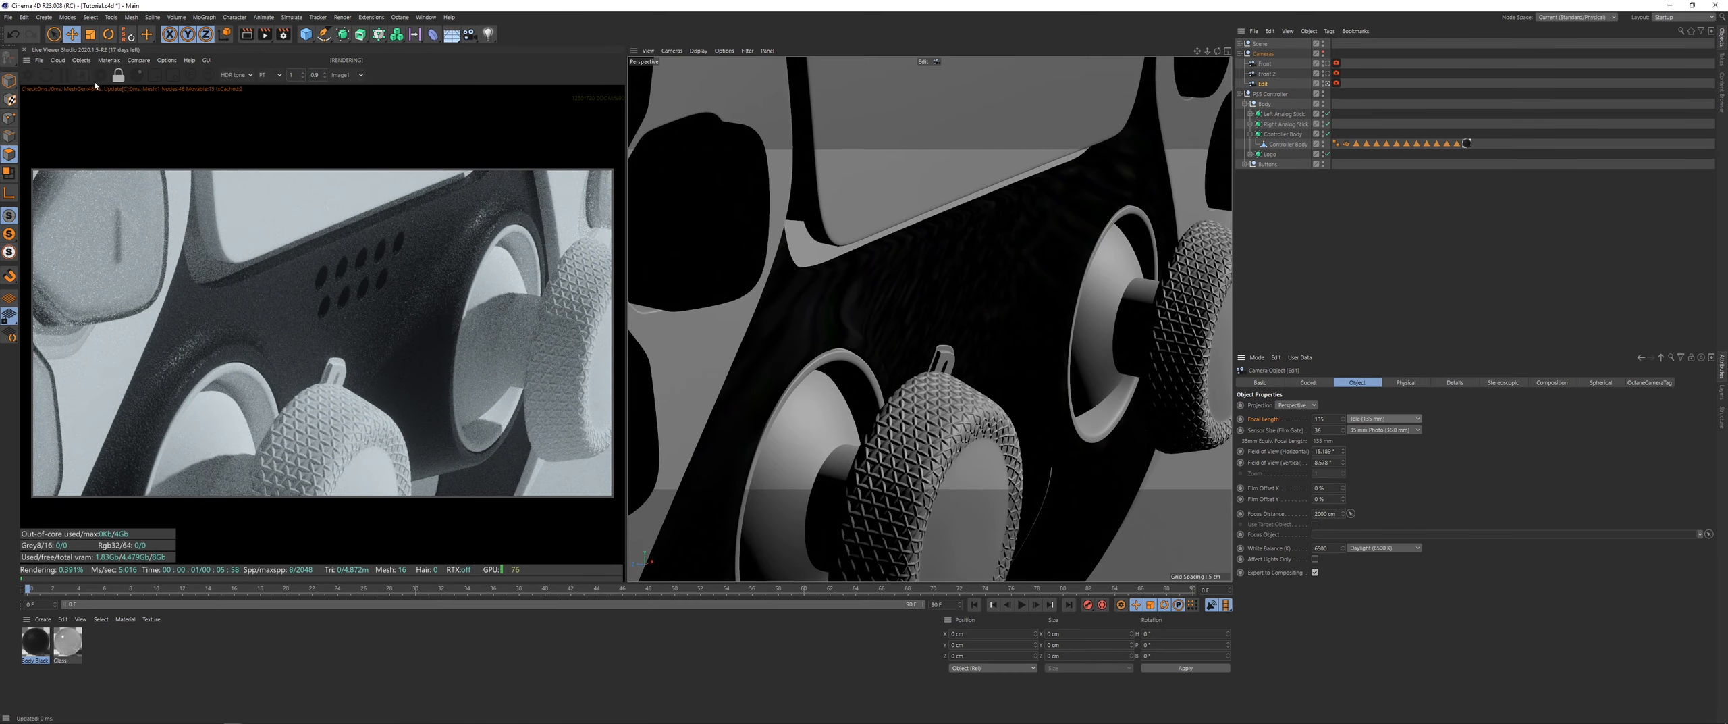
Step: Reopen the material's node graph and scale the shared Transform down uniformly to about 0.007
left_click(109, 61)
left_click(128, 76)
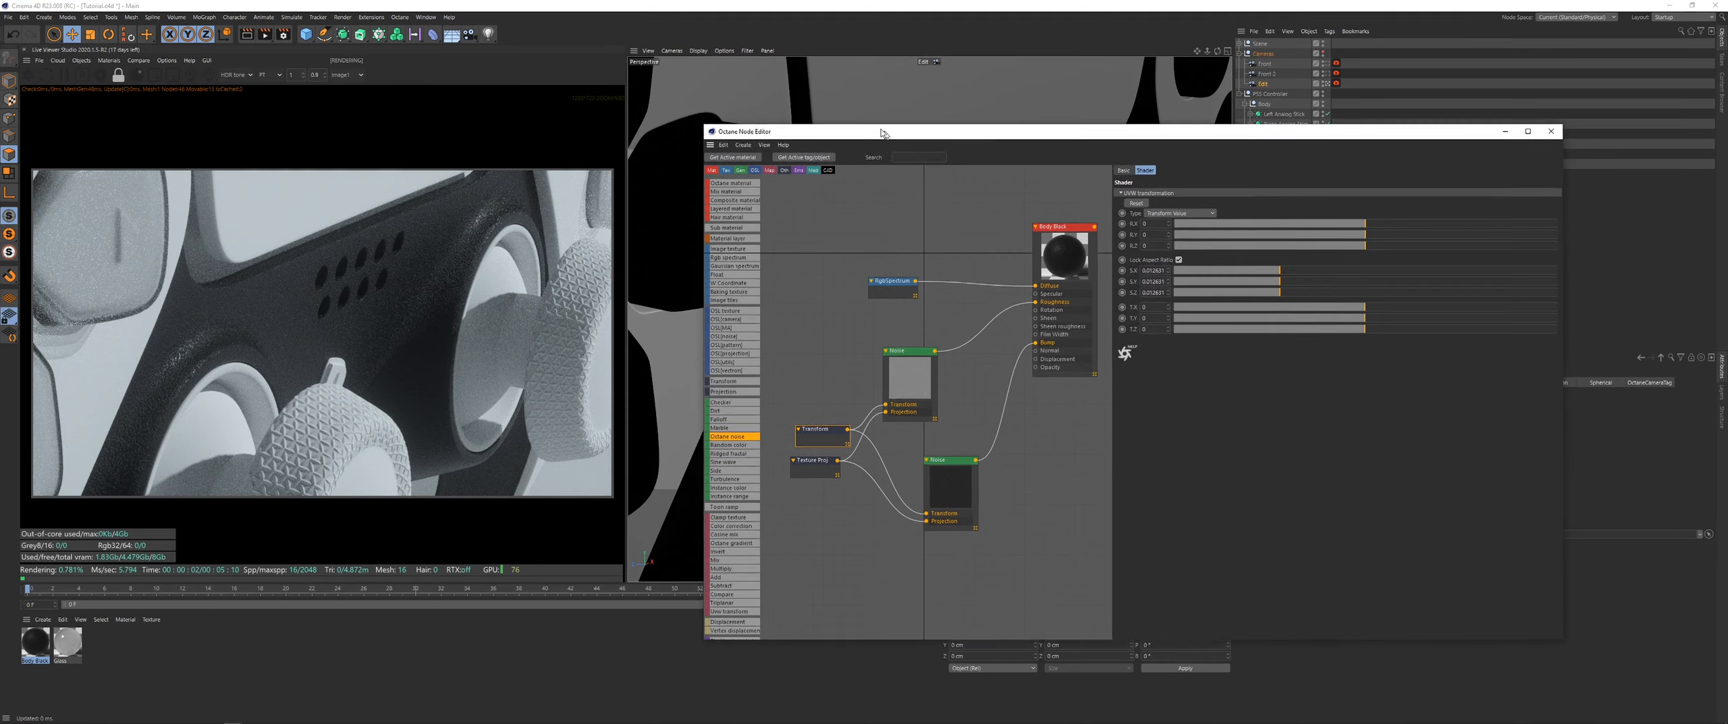
scroll(435, 249, "up", 2)
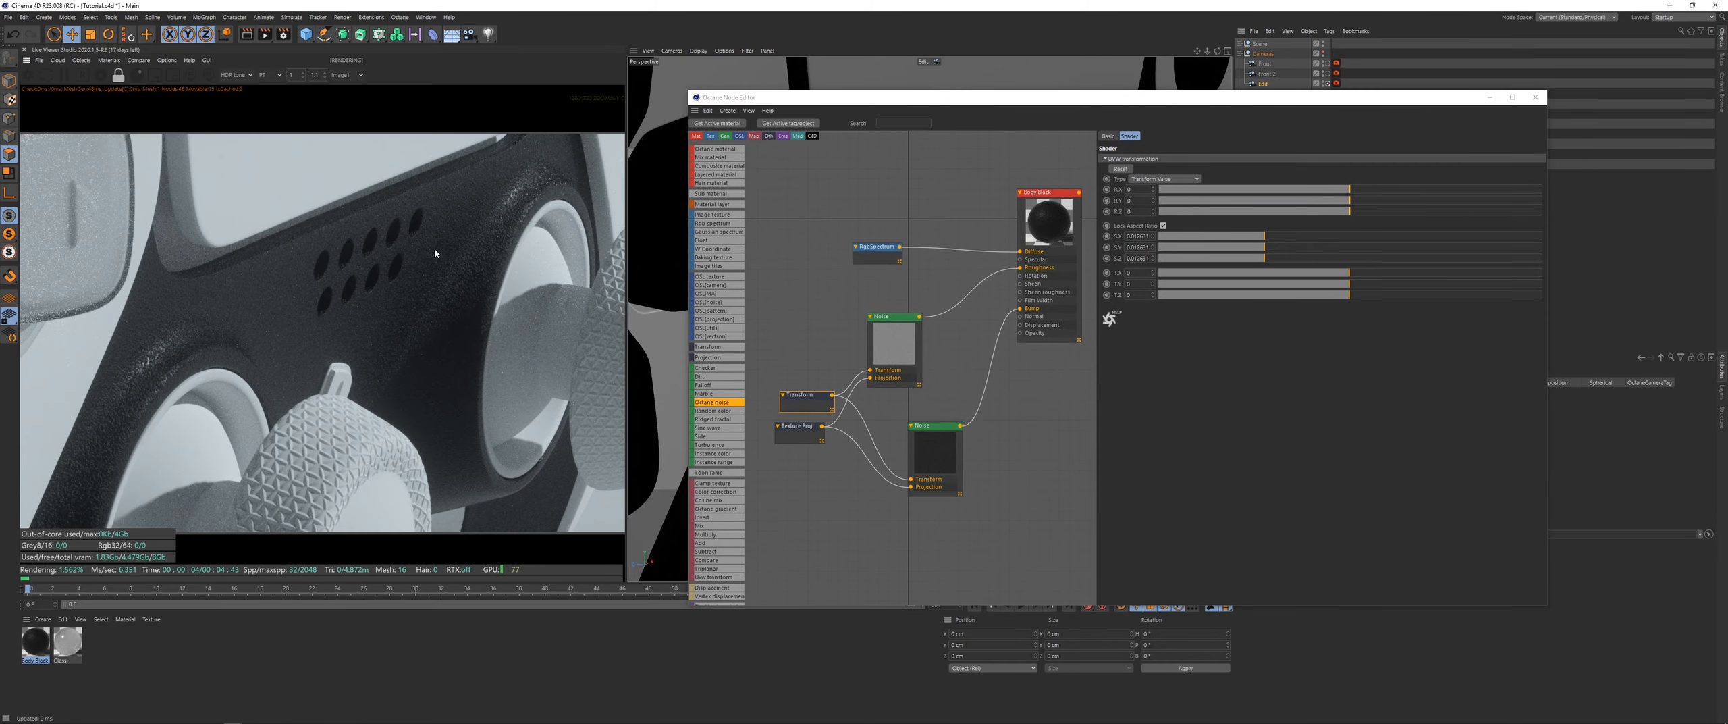
left_click_drag(1264, 241, 1245, 241)
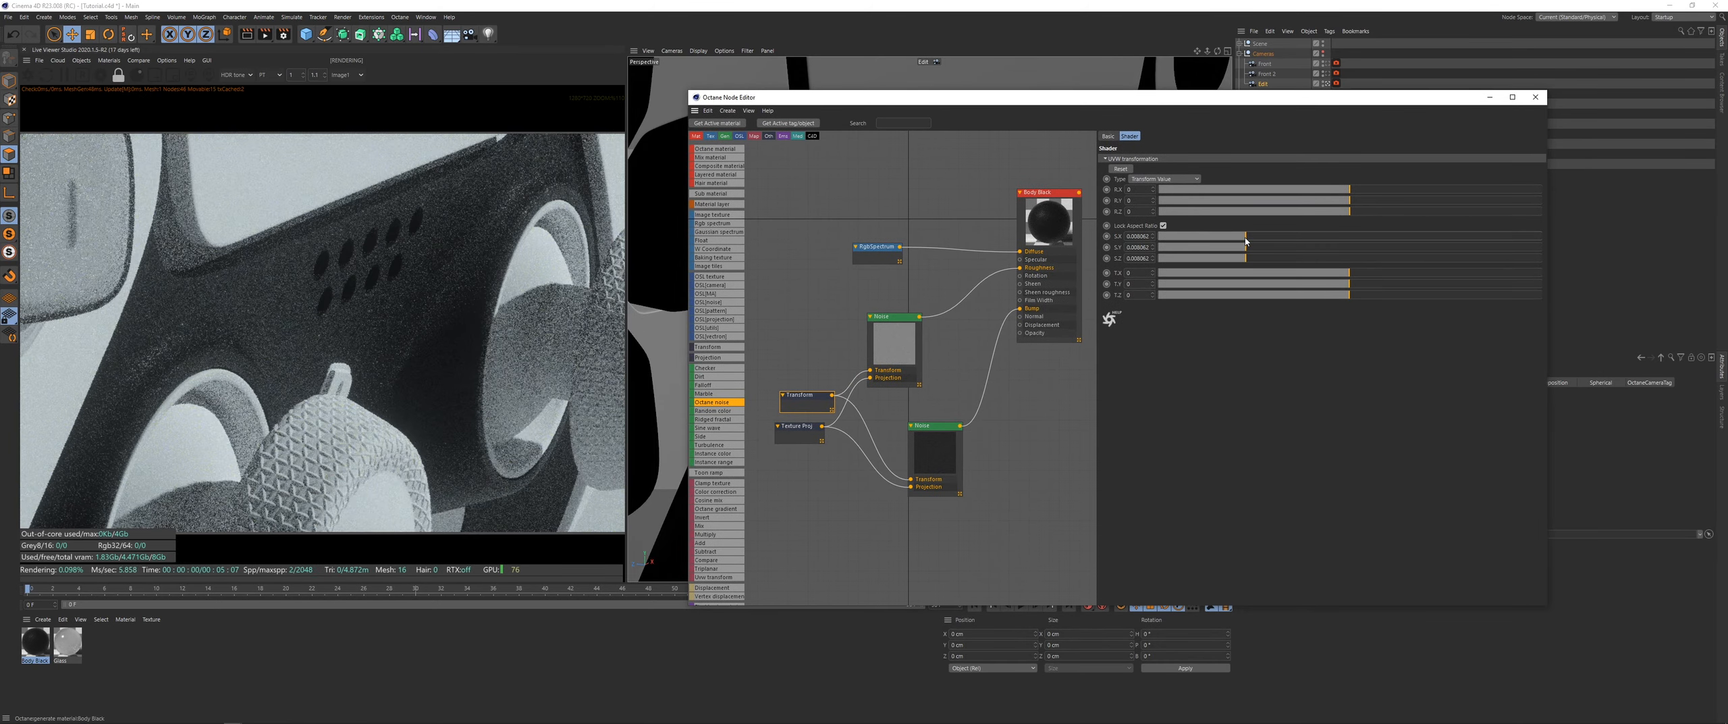
Step: Try a bump noise gamma of about 11, examining the highlight above the thumbstick opening up close in the live render
left_click(950, 453)
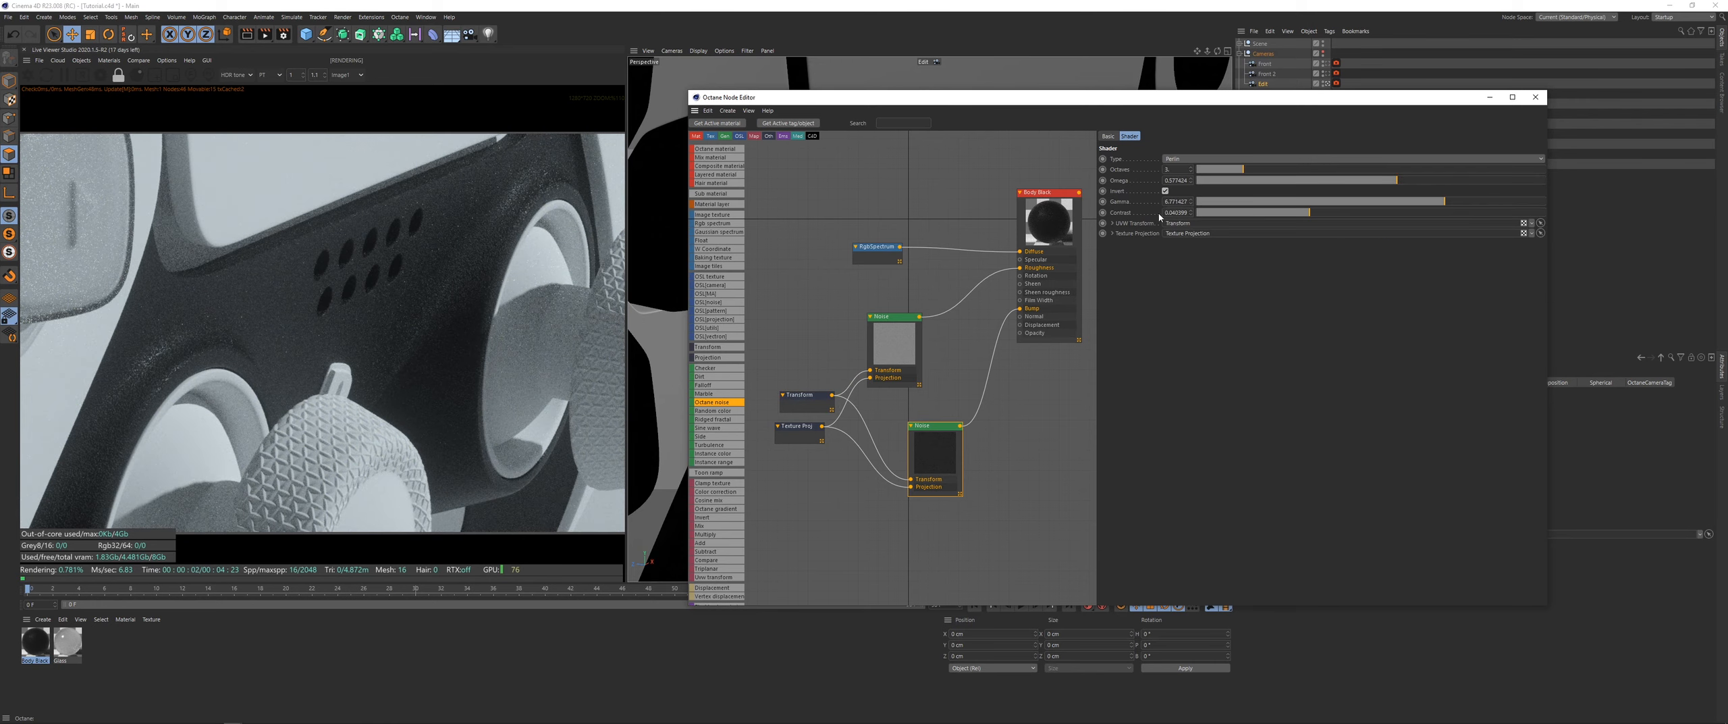
left_click_drag(1446, 201, 1465, 202)
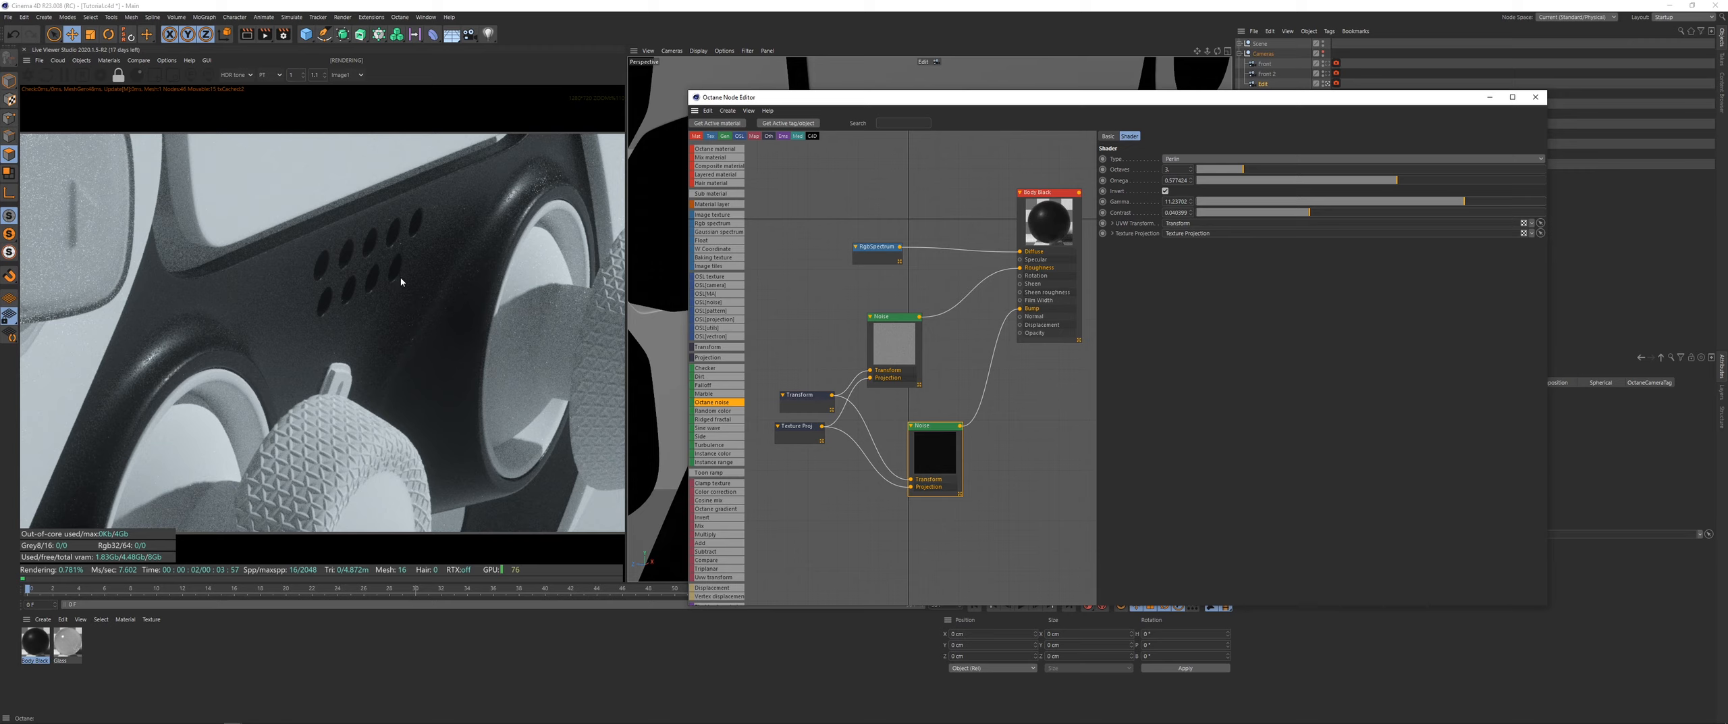
scroll(401, 282, "up", 5)
left_click_drag(556, 197, 402, 282, "alt")
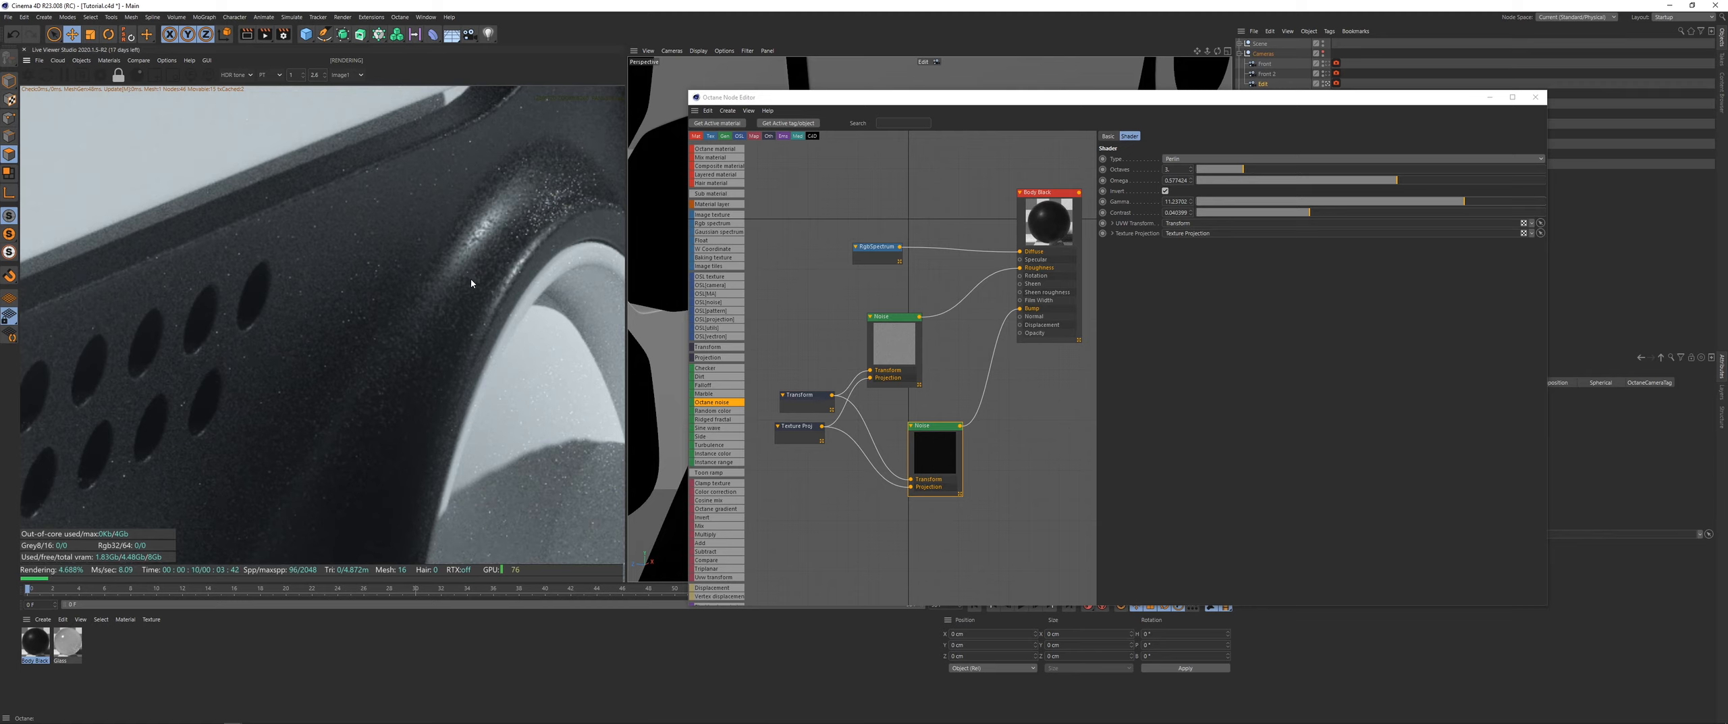
Step: Lower the bump noise's contrast to about 0.012 and its gamma to about 0.09, checking the faceplate in the live render
left_click_drag(1308, 213, 1281, 207)
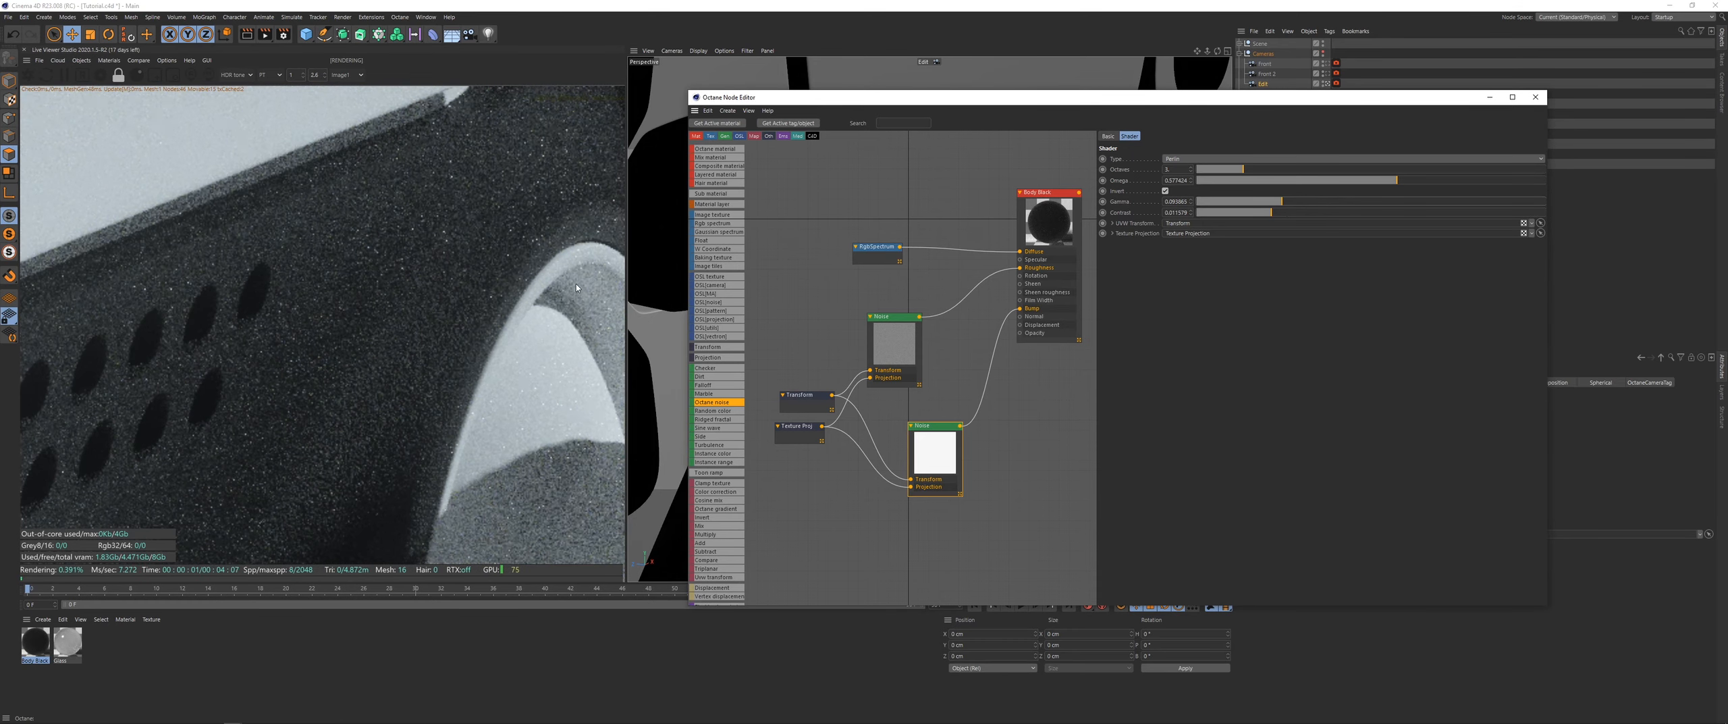
scroll(436, 320, "down", 3)
left_click_drag(378, 335, 429, 257)
scroll(425, 270, "down", 4)
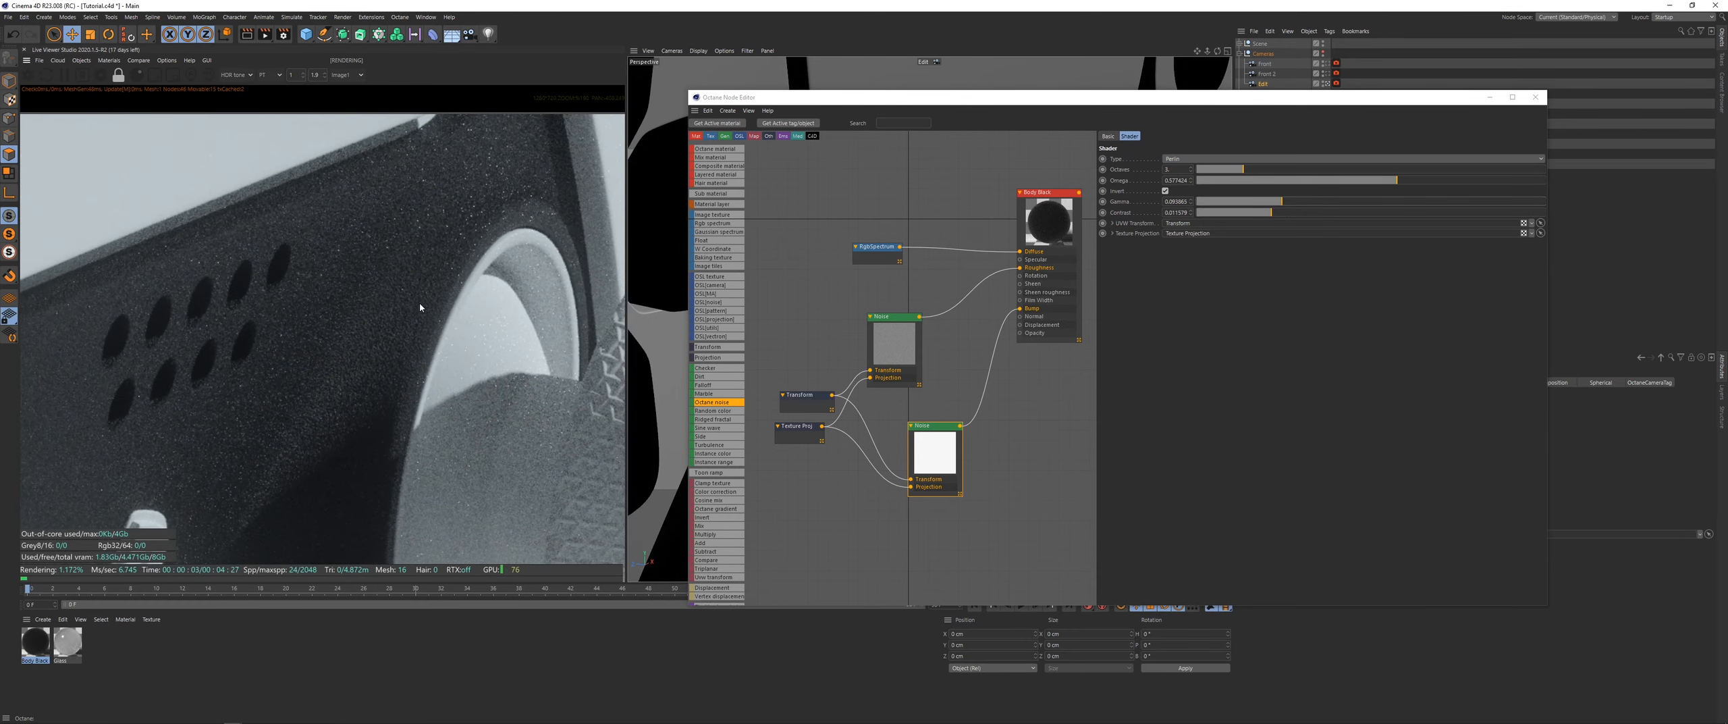
Step: Turn off Invert on the bump noise and lower its gamma to about 0.03, checking the faceplate grain in the live render
left_click(1166, 191)
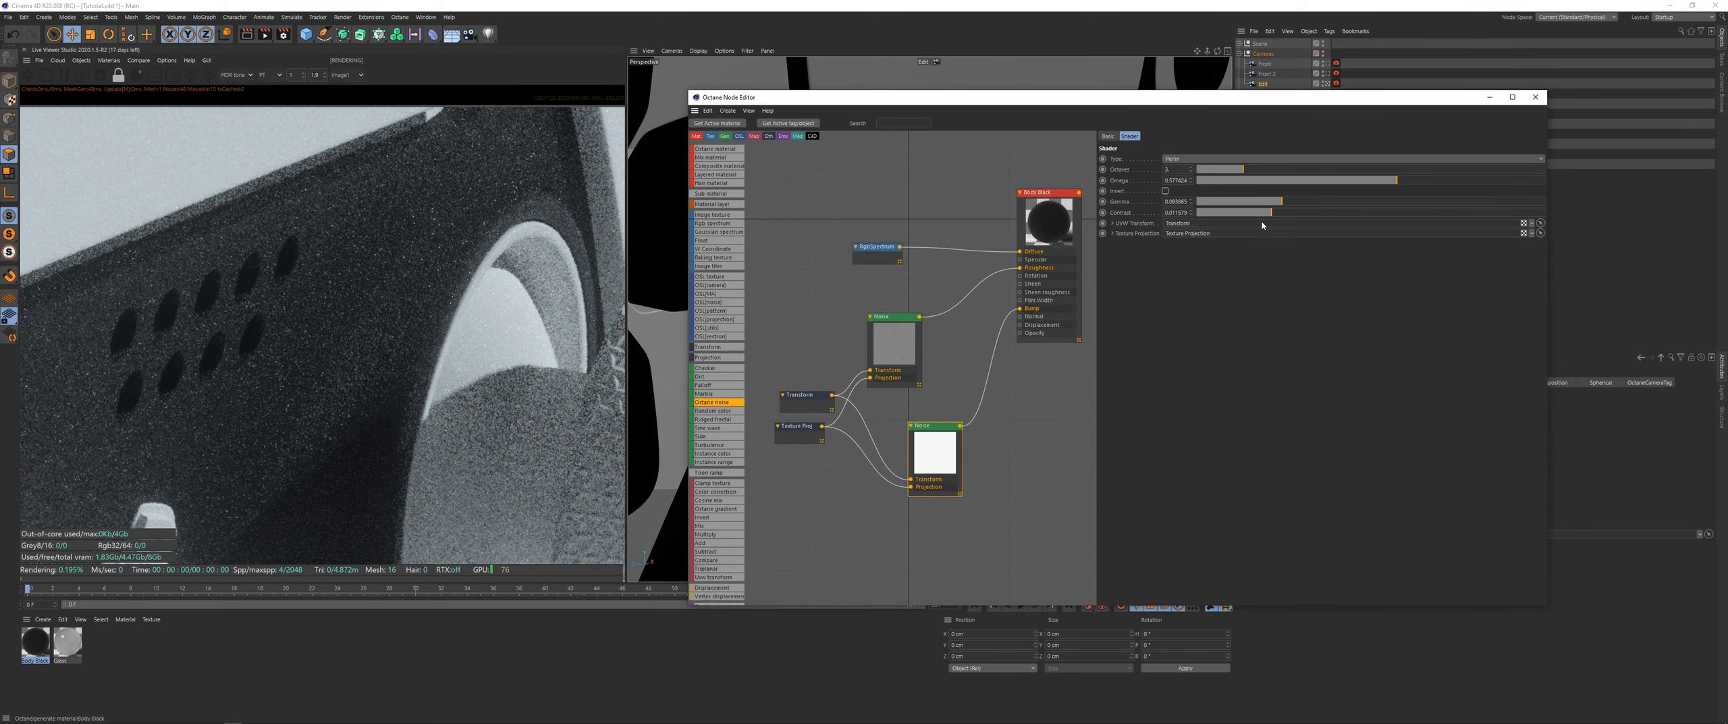
left_click_drag(1281, 202, 1242, 204)
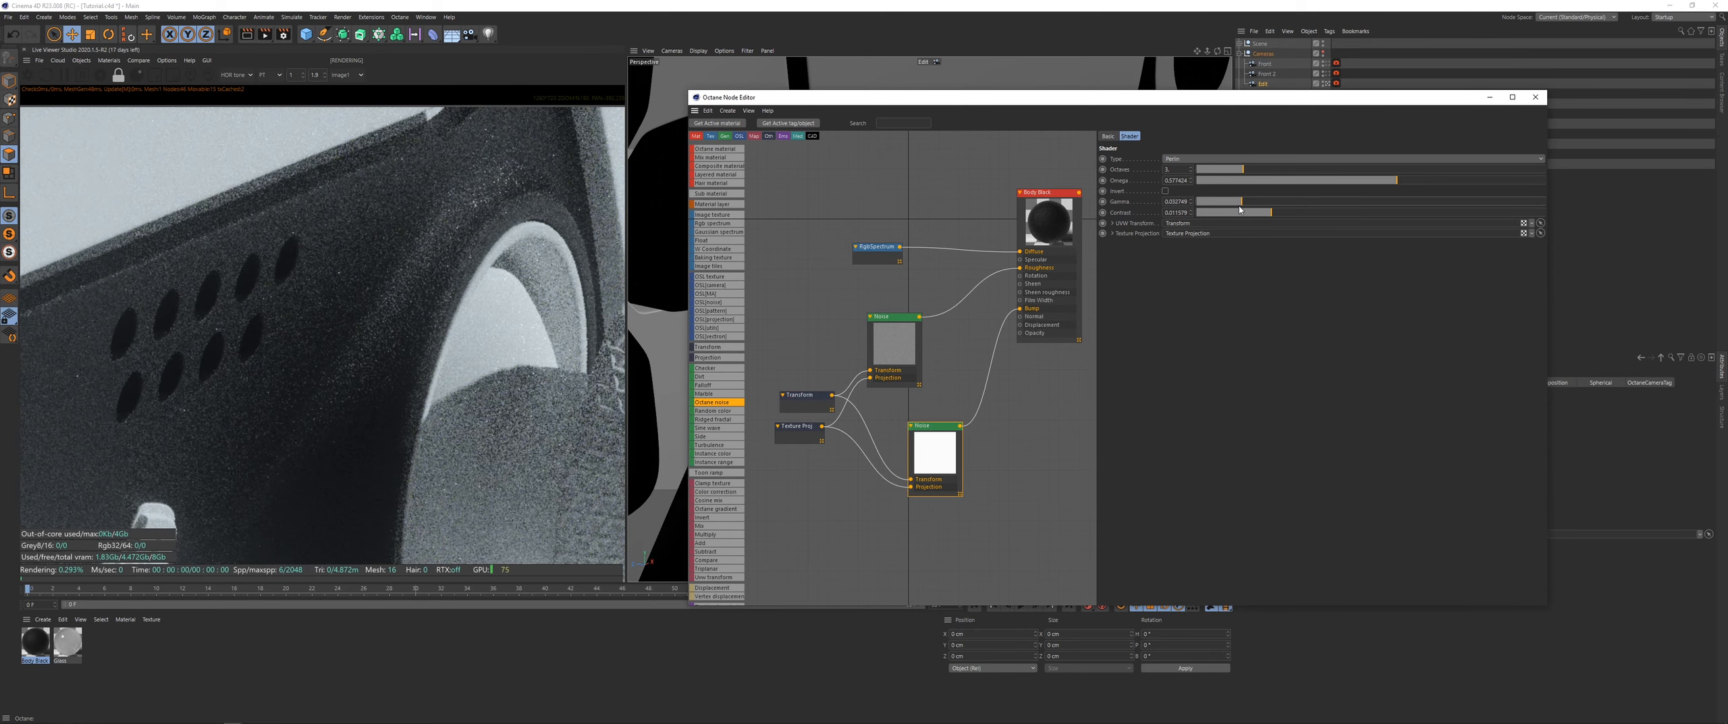
scroll(362, 375, "down", 2)
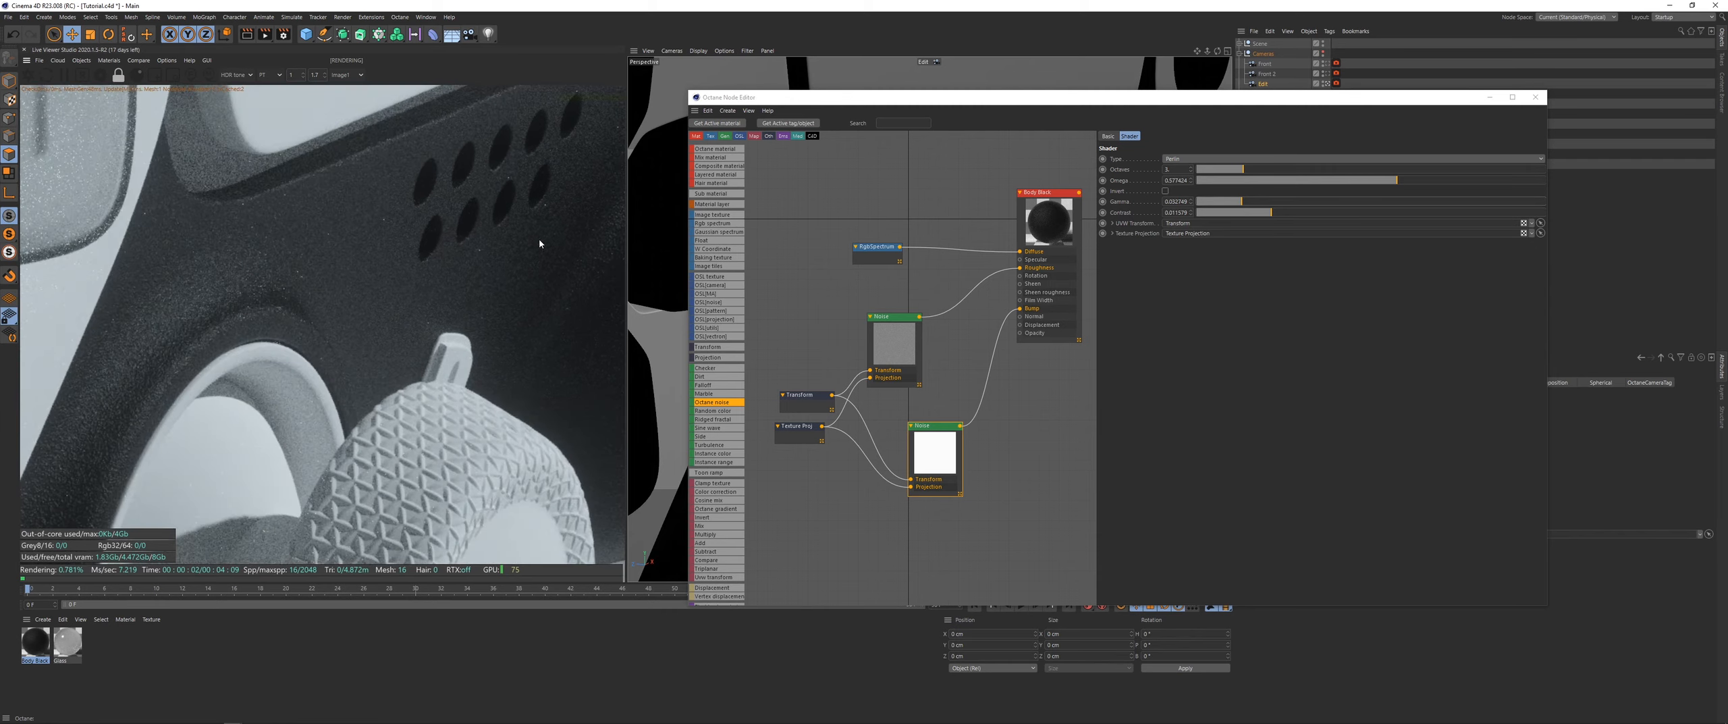
scroll(341, 406, "down", 5)
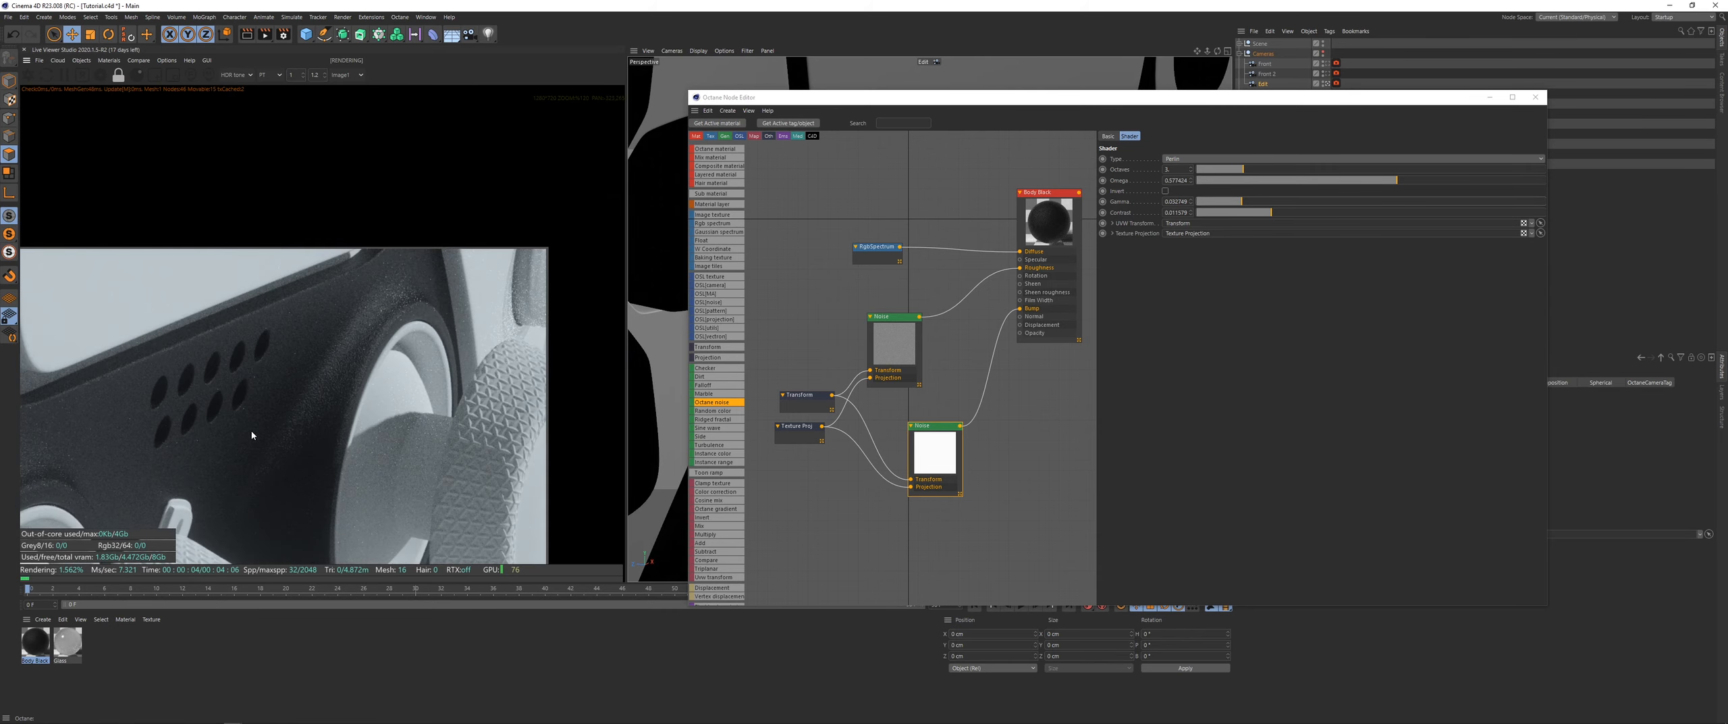
scroll(338, 342, "down", 4)
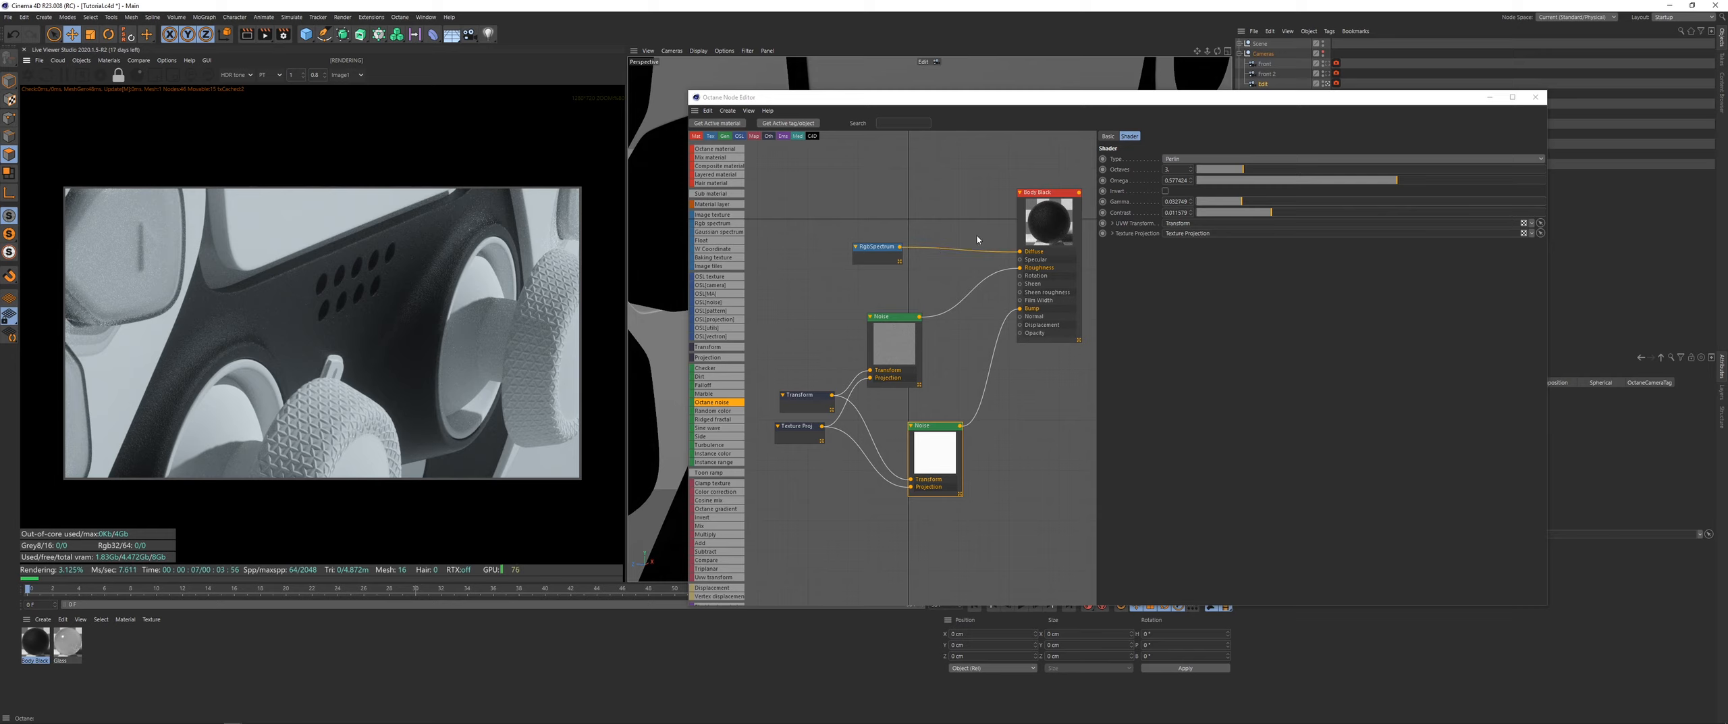
scroll(383, 347, "down", 2)
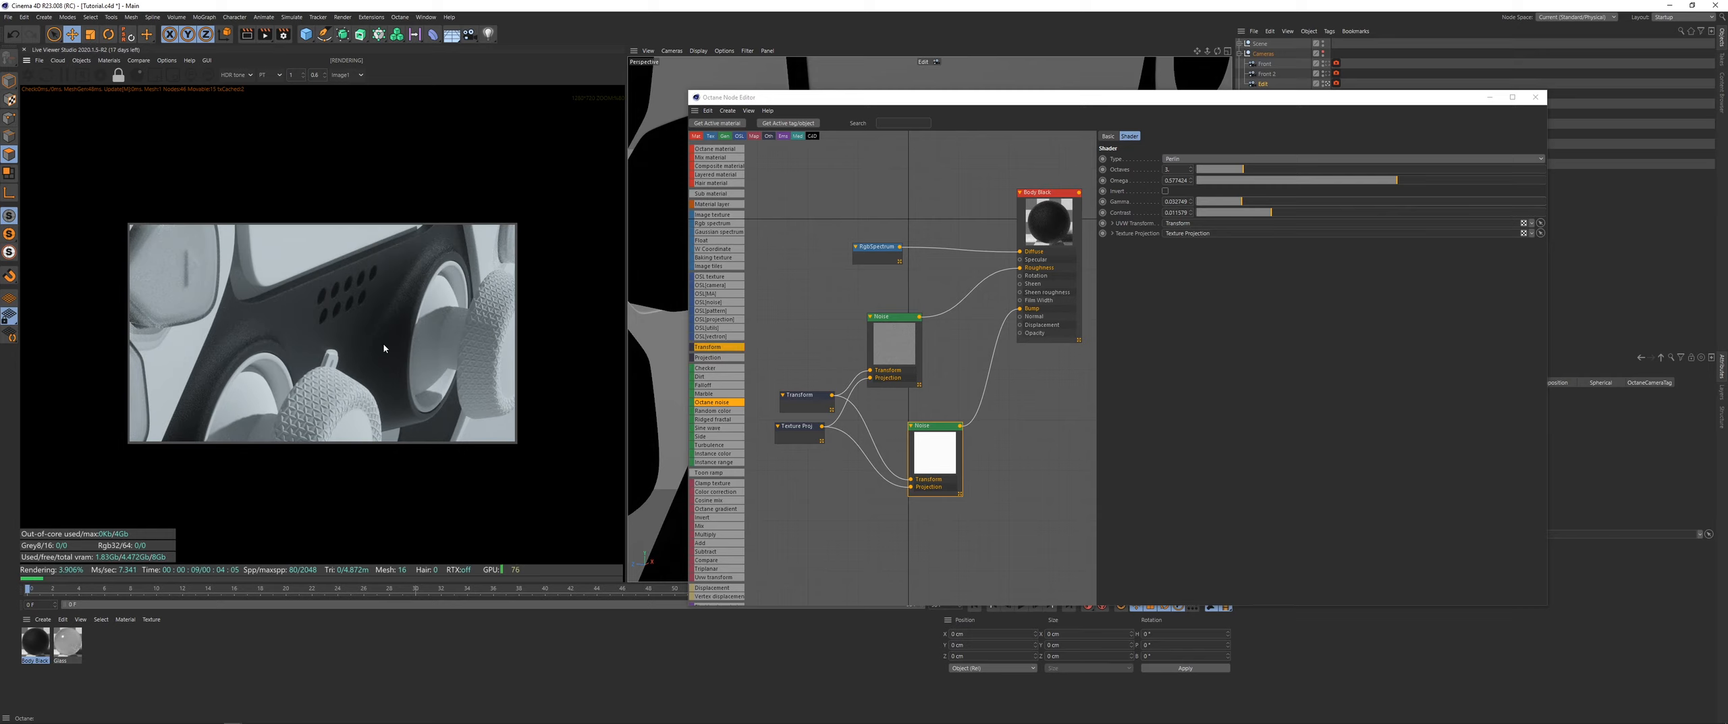
scroll(382, 349, "up", 3)
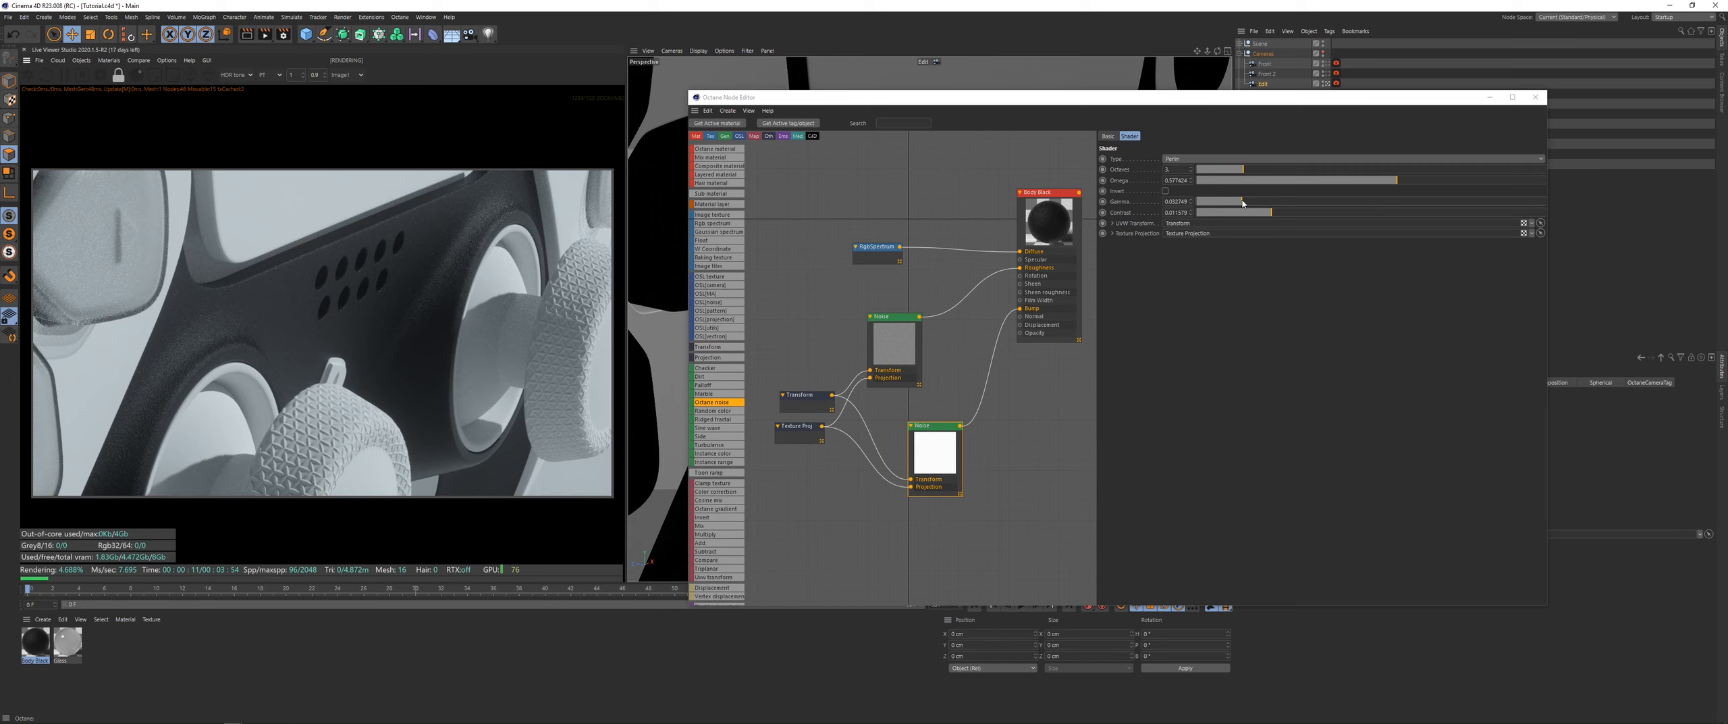
Step: Raise the bump noise's contrast to about 0.08 with gamma at about 0.027, inspecting the grain around the speaker holes
left_click_drag(1244, 202, 1331, 214)
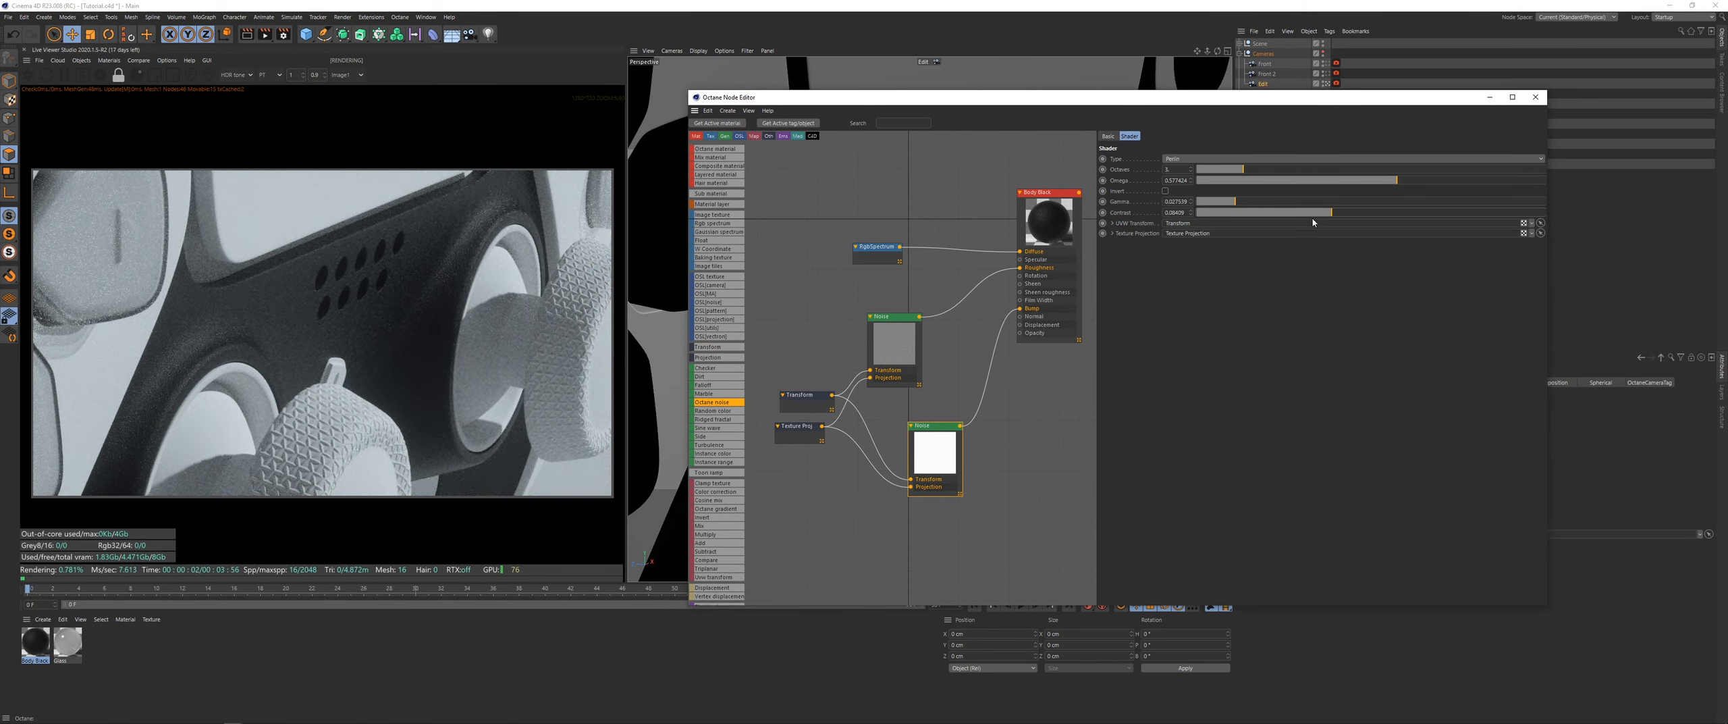
scroll(355, 345, "up", 5)
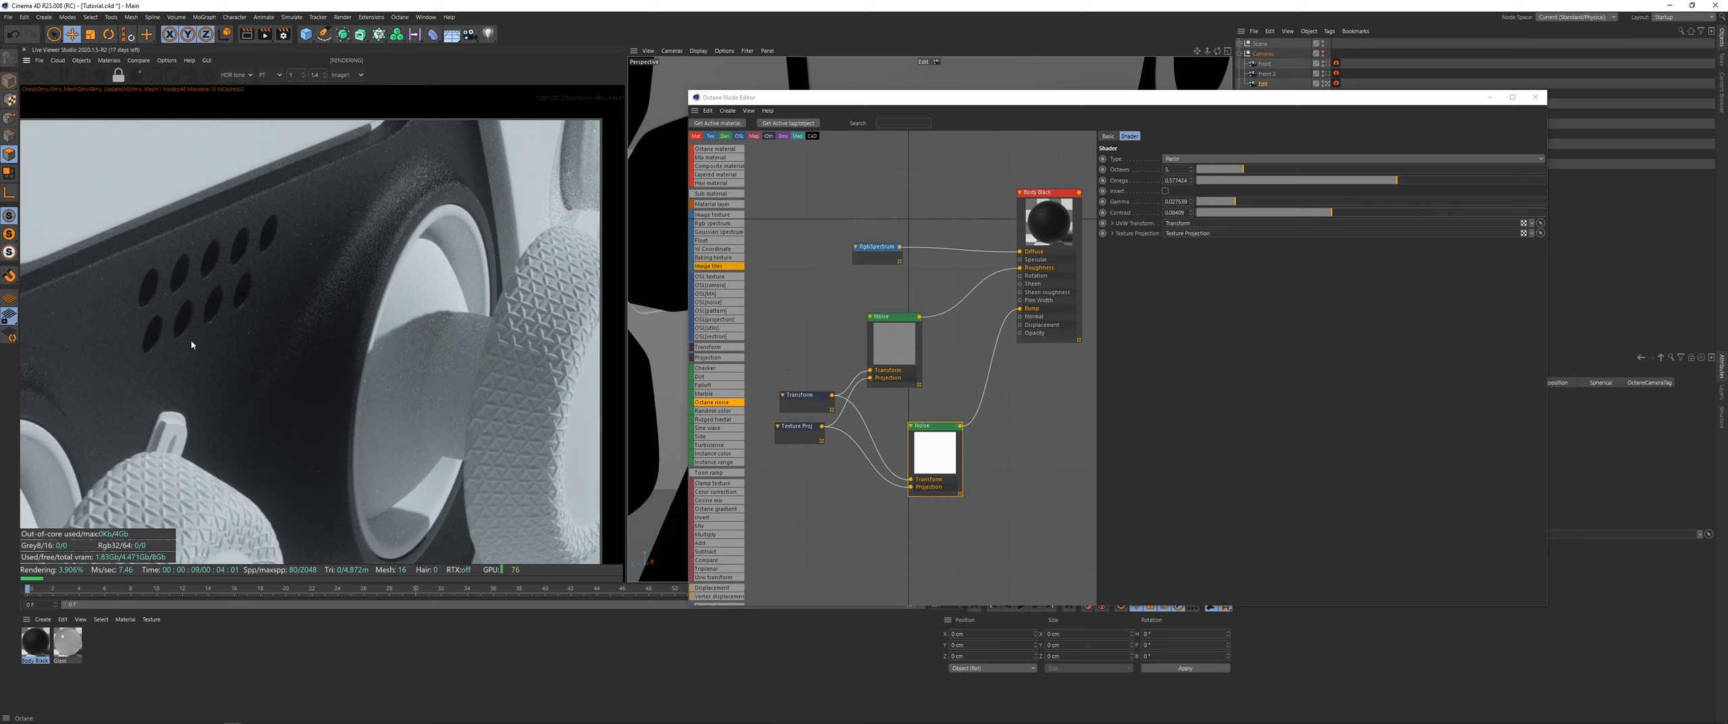
scroll(275, 360, "down", 2)
Step: Try a gamma of about 0.028 and a contrast of about 0.49 on the roughness noise, comparing the faceplate's sheen in the live render
left_click(921, 352)
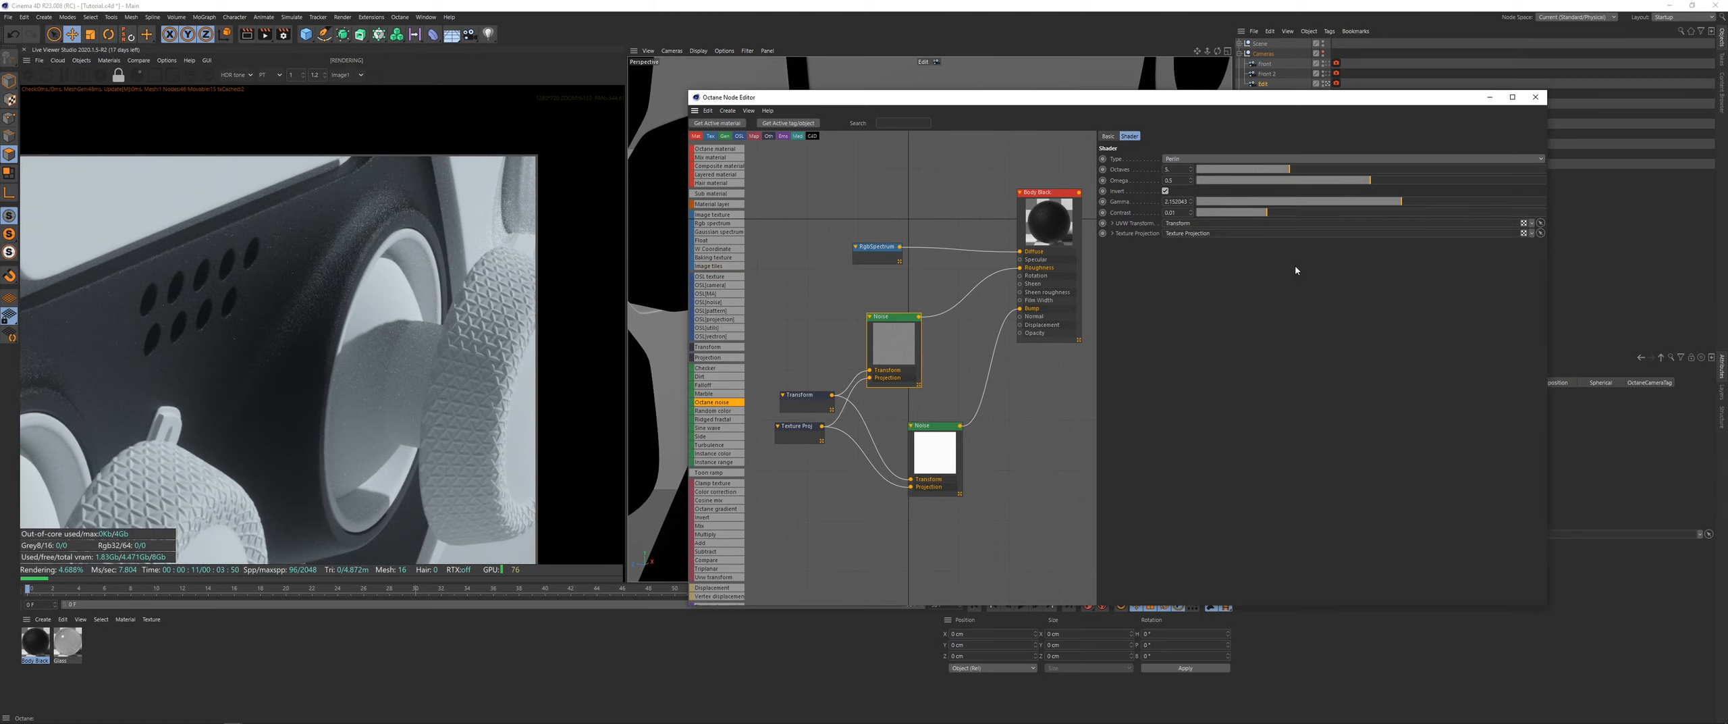
left_click(1263, 206)
scroll(312, 380, "down", 3)
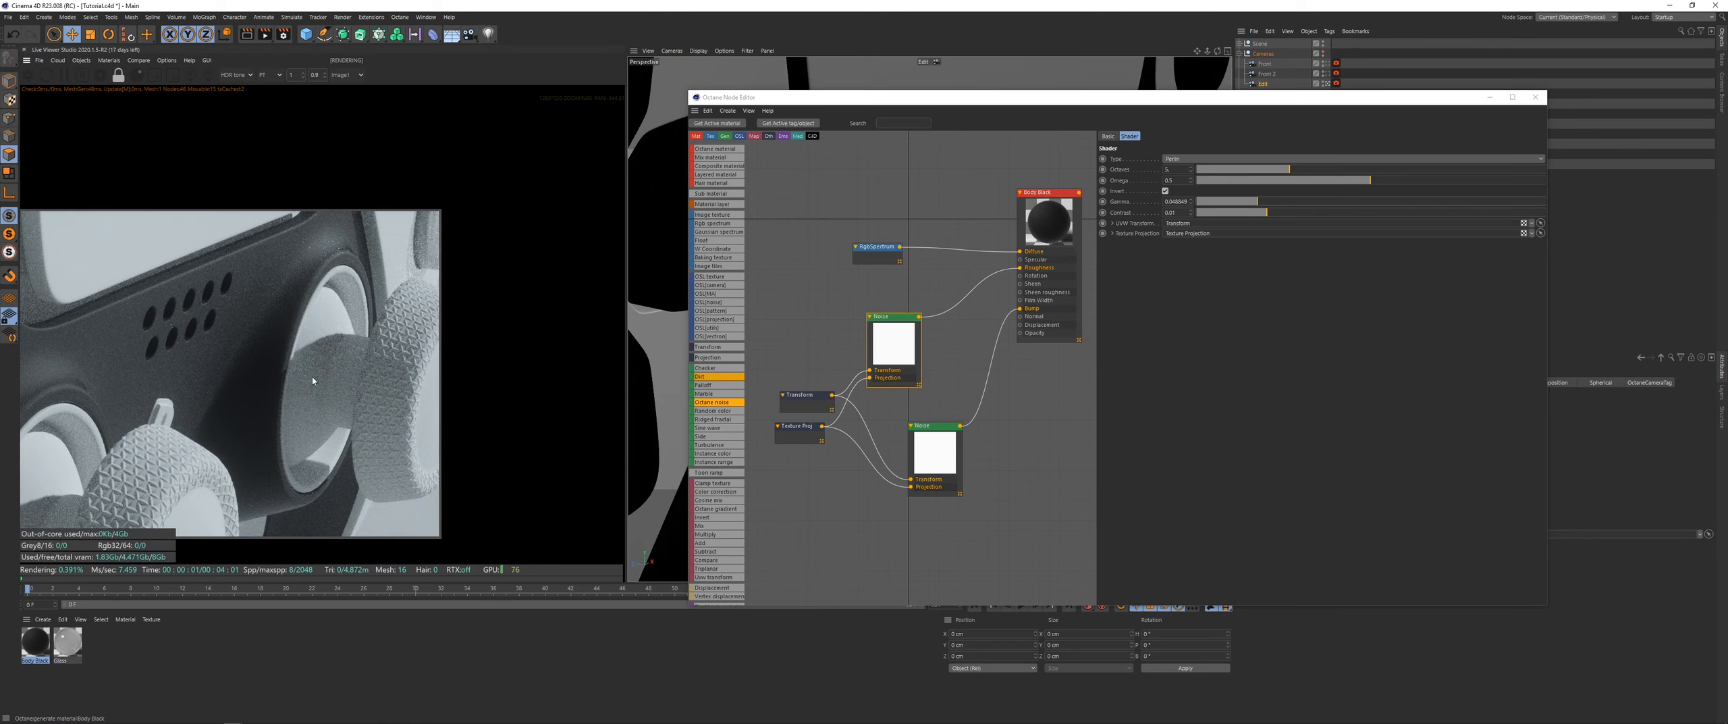
middle_click_drag(312, 380, 447, 357)
left_click(1236, 202)
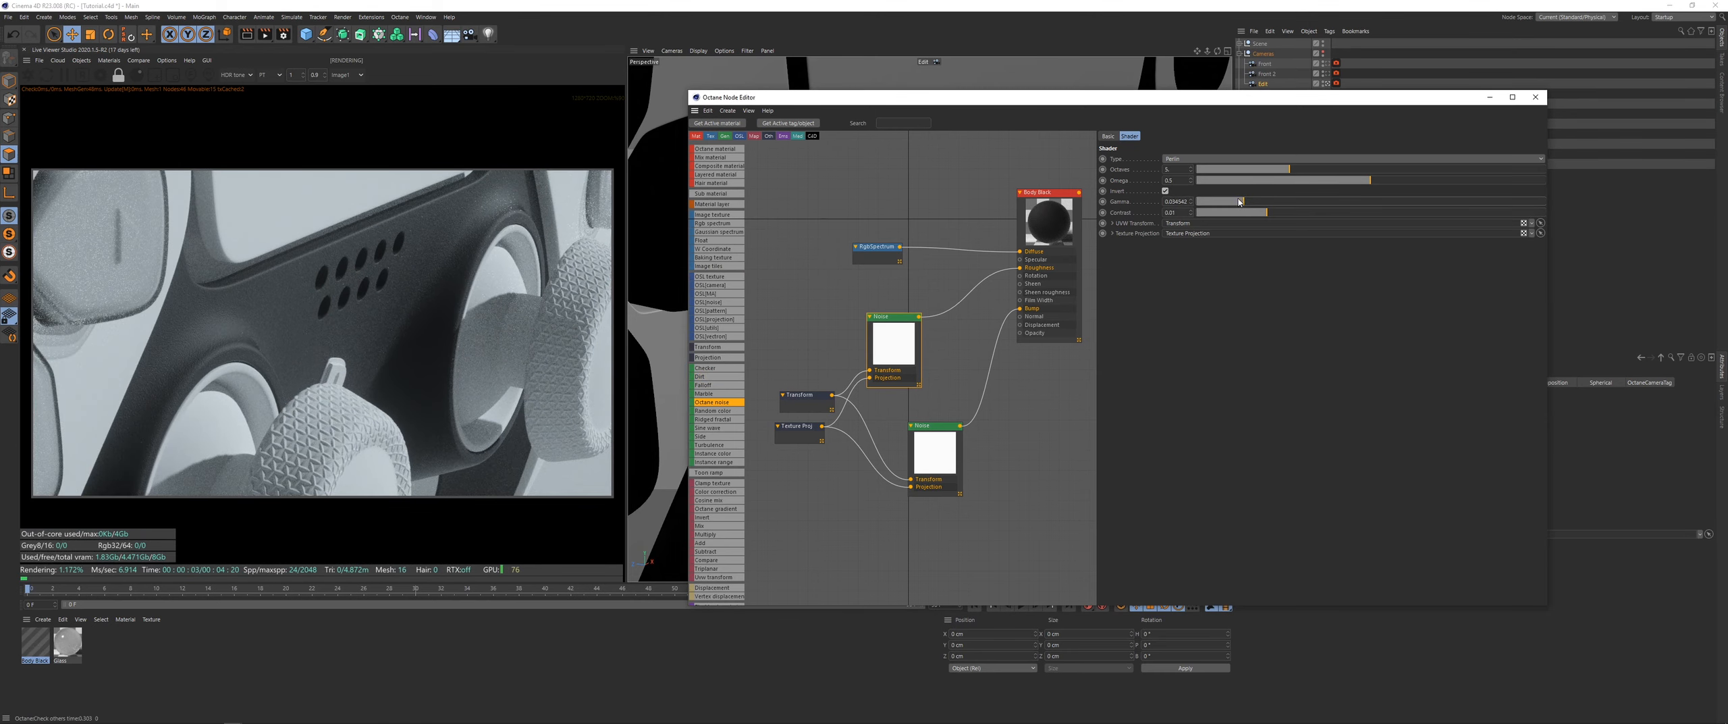
left_click_drag(1272, 212, 1384, 221)
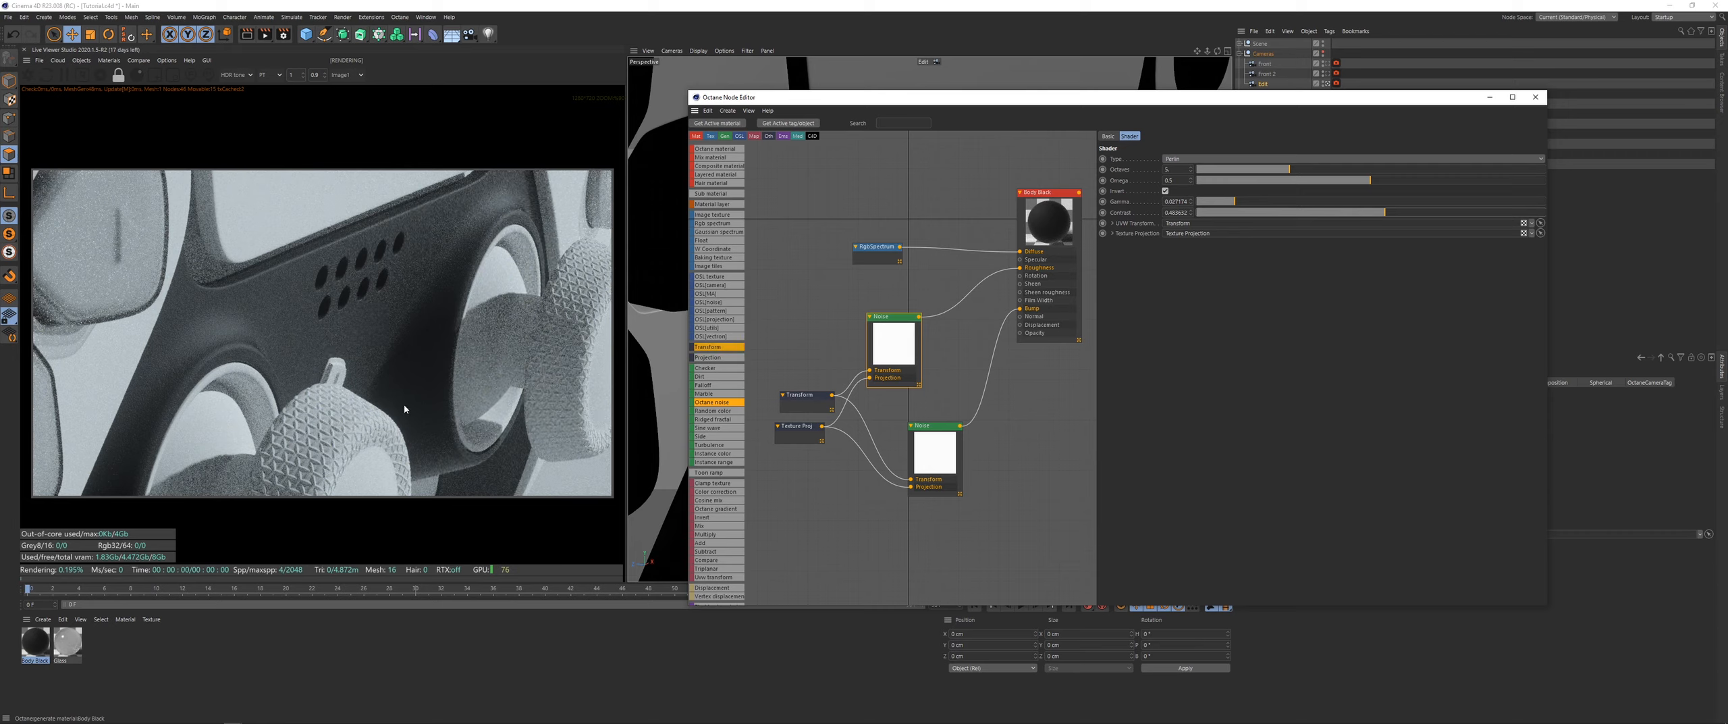
scroll(381, 414, "down", 4)
scroll(322, 392, "up", 5)
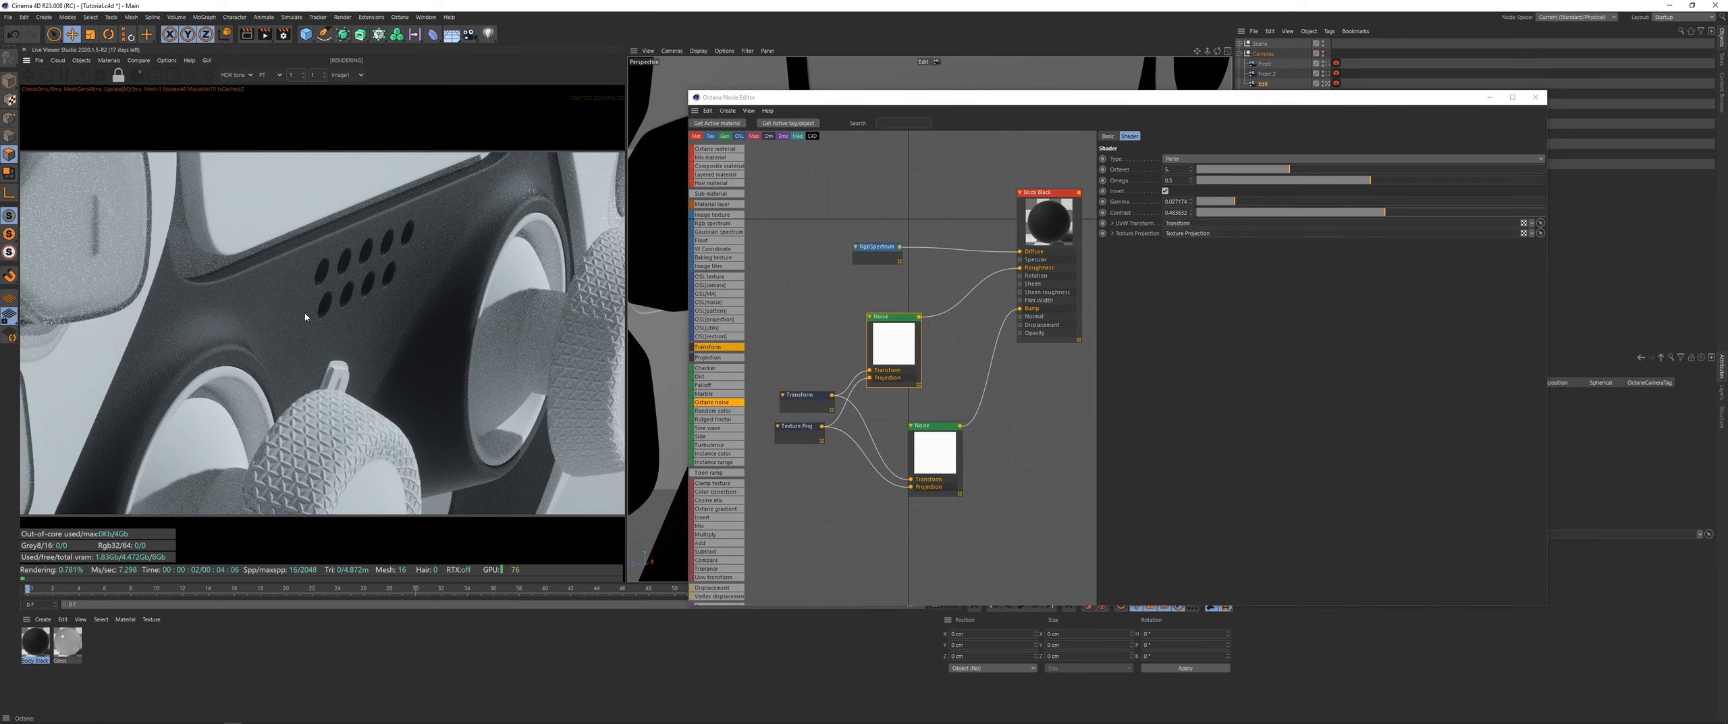
scroll(399, 339, "down", 3)
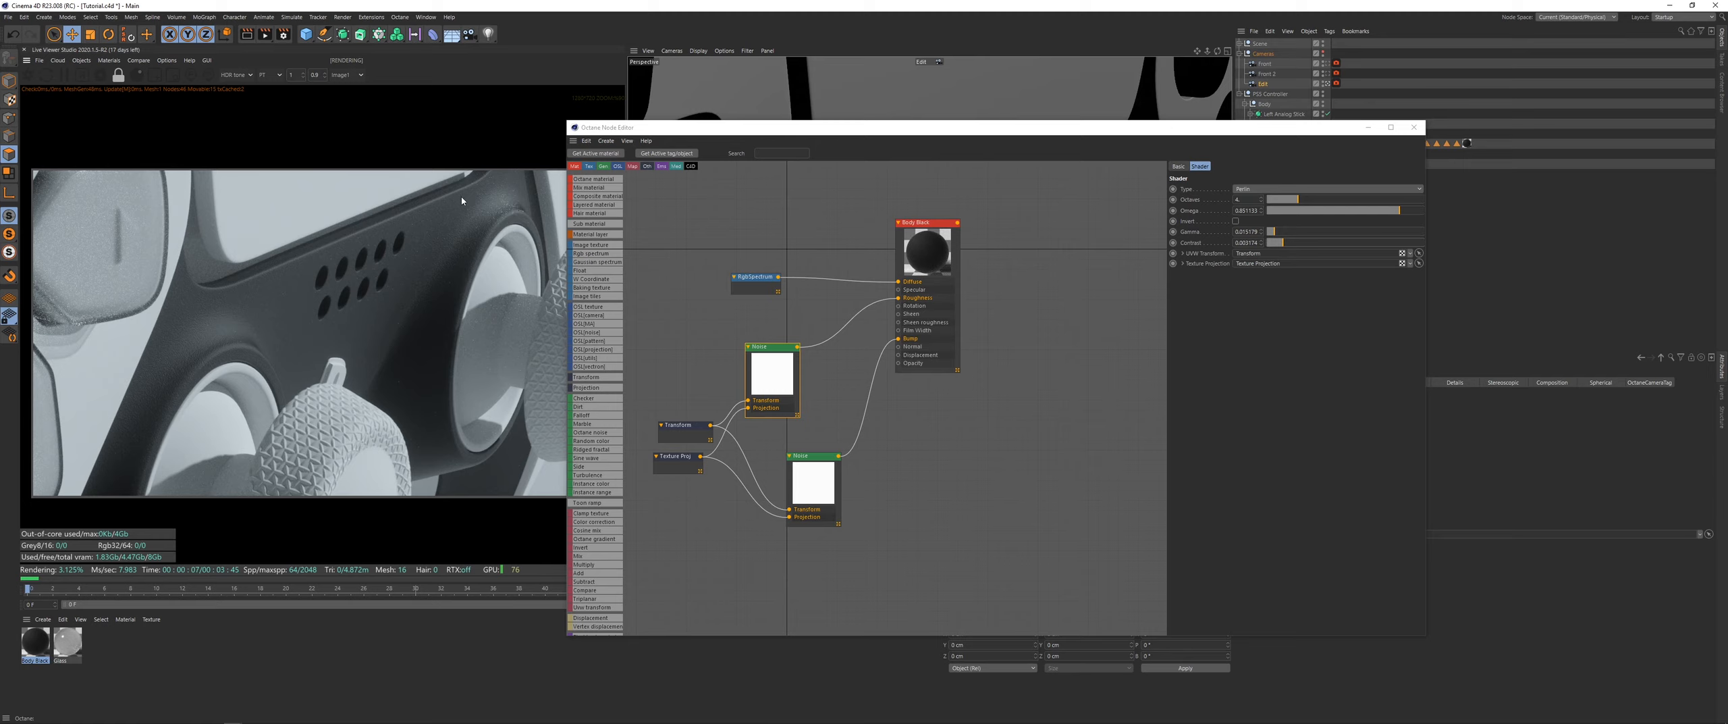
Step: Darken the RgbSpectrum color feeding the material's diffuse channel to a deeper near-black
scroll(318, 357, "down", 4)
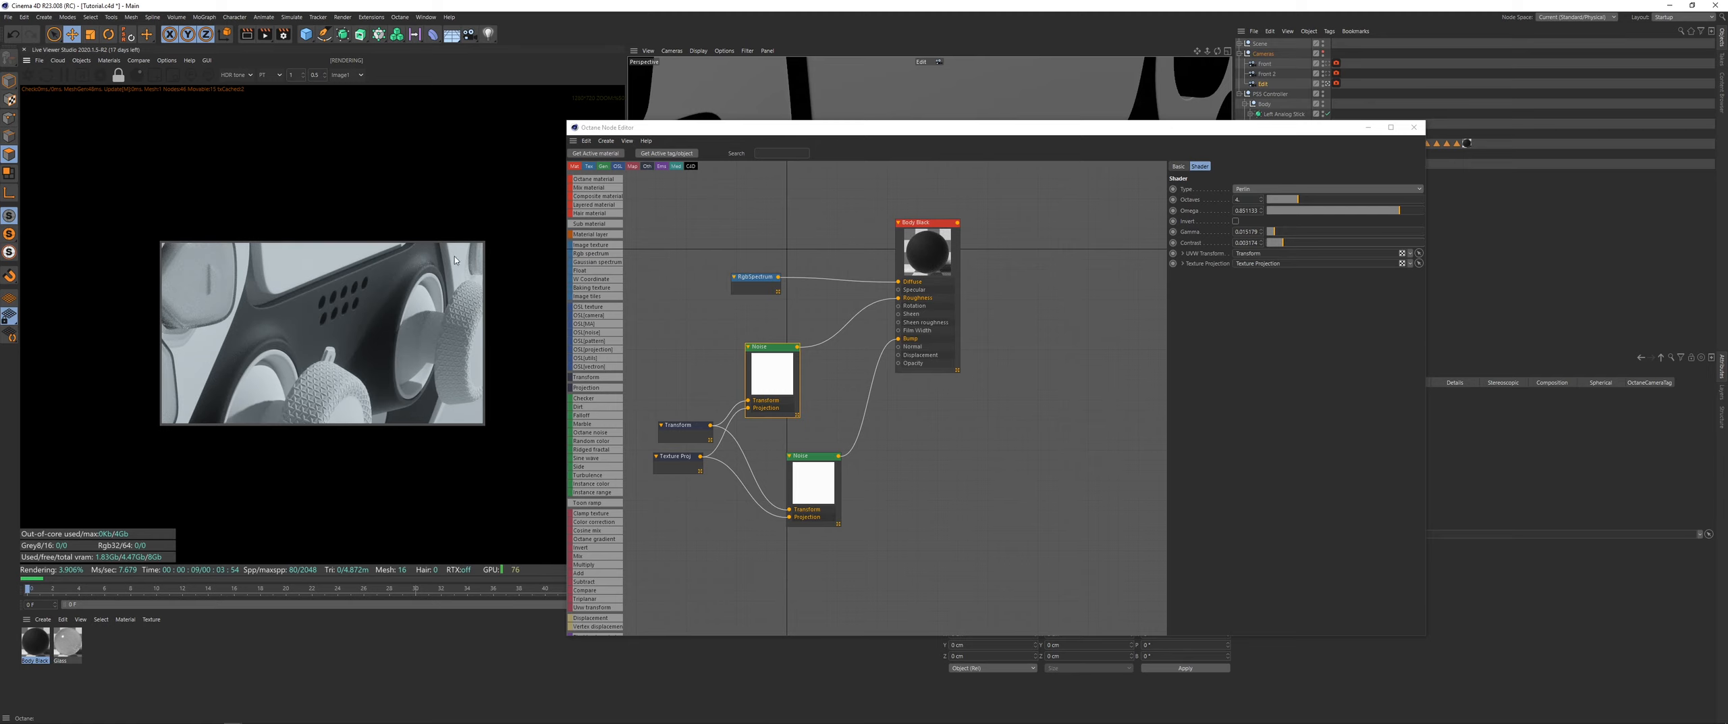
scroll(264, 327, "up", 5)
left_click(762, 280)
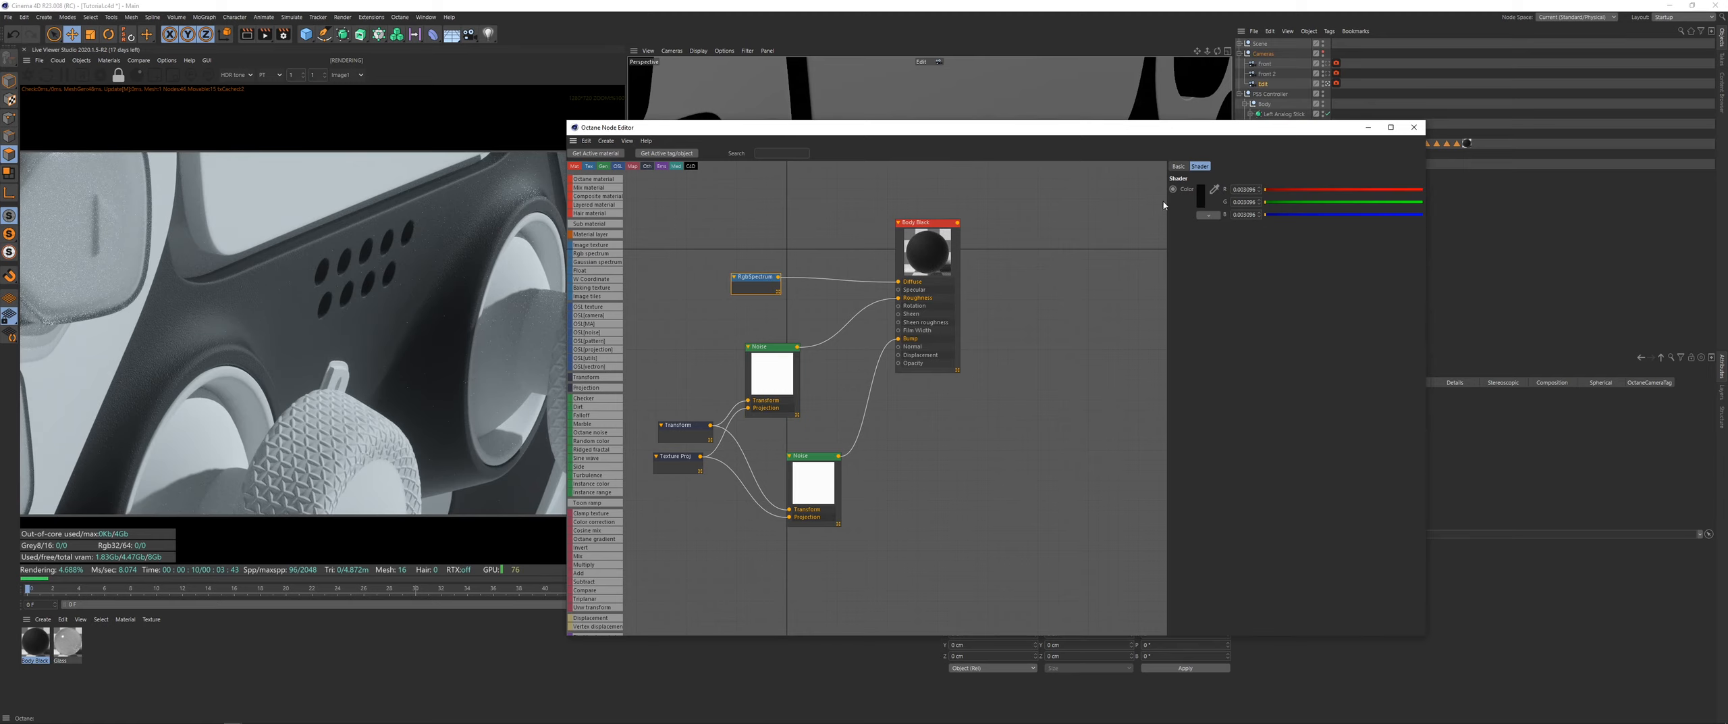
left_click(1199, 195)
left_click(1190, 236)
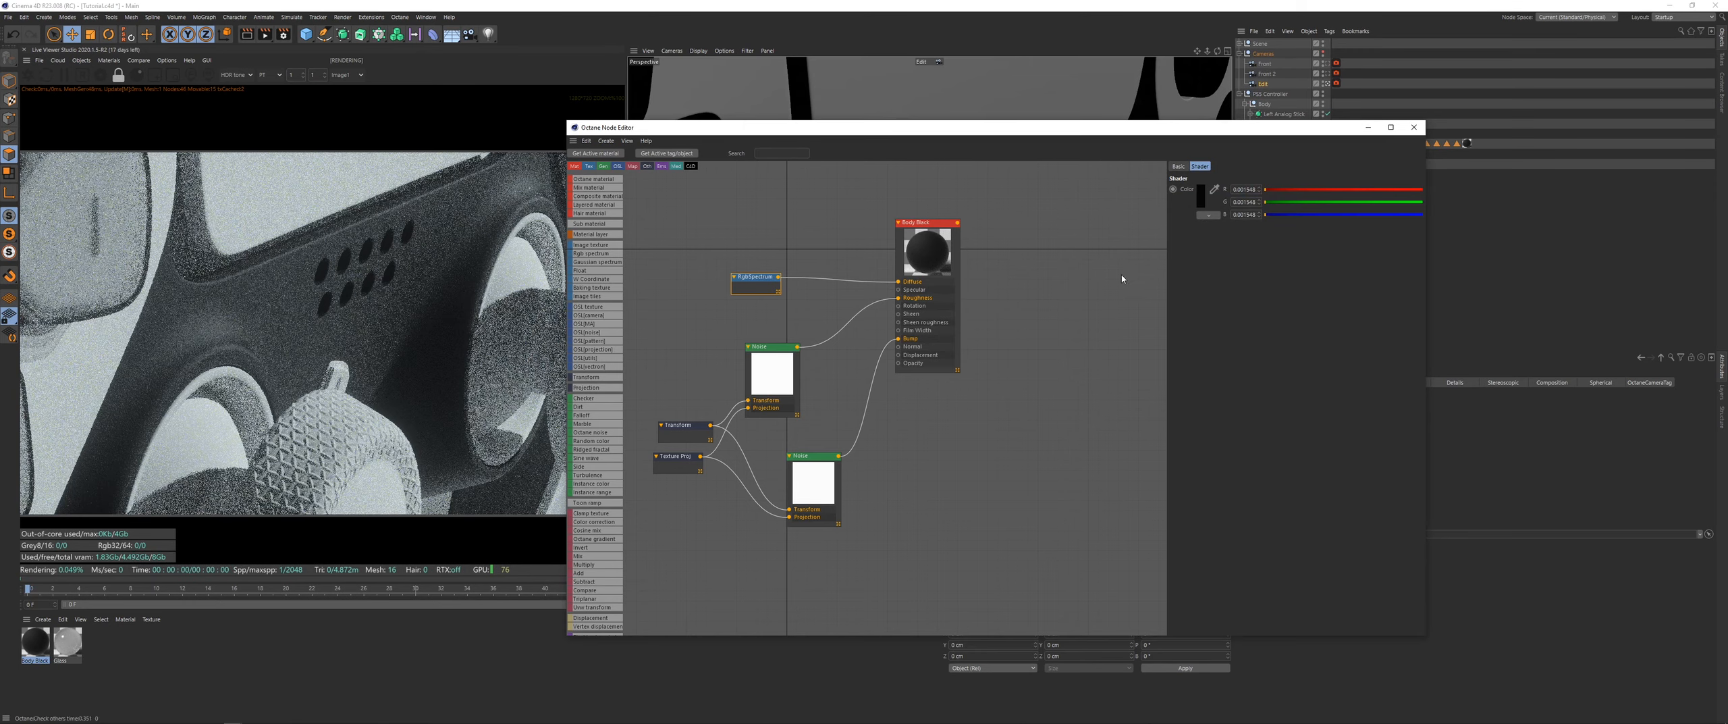
Step: Slightly readjust the bump noise's gamma and raise the roughness noise's gamma to about 2.9
left_click(819, 486)
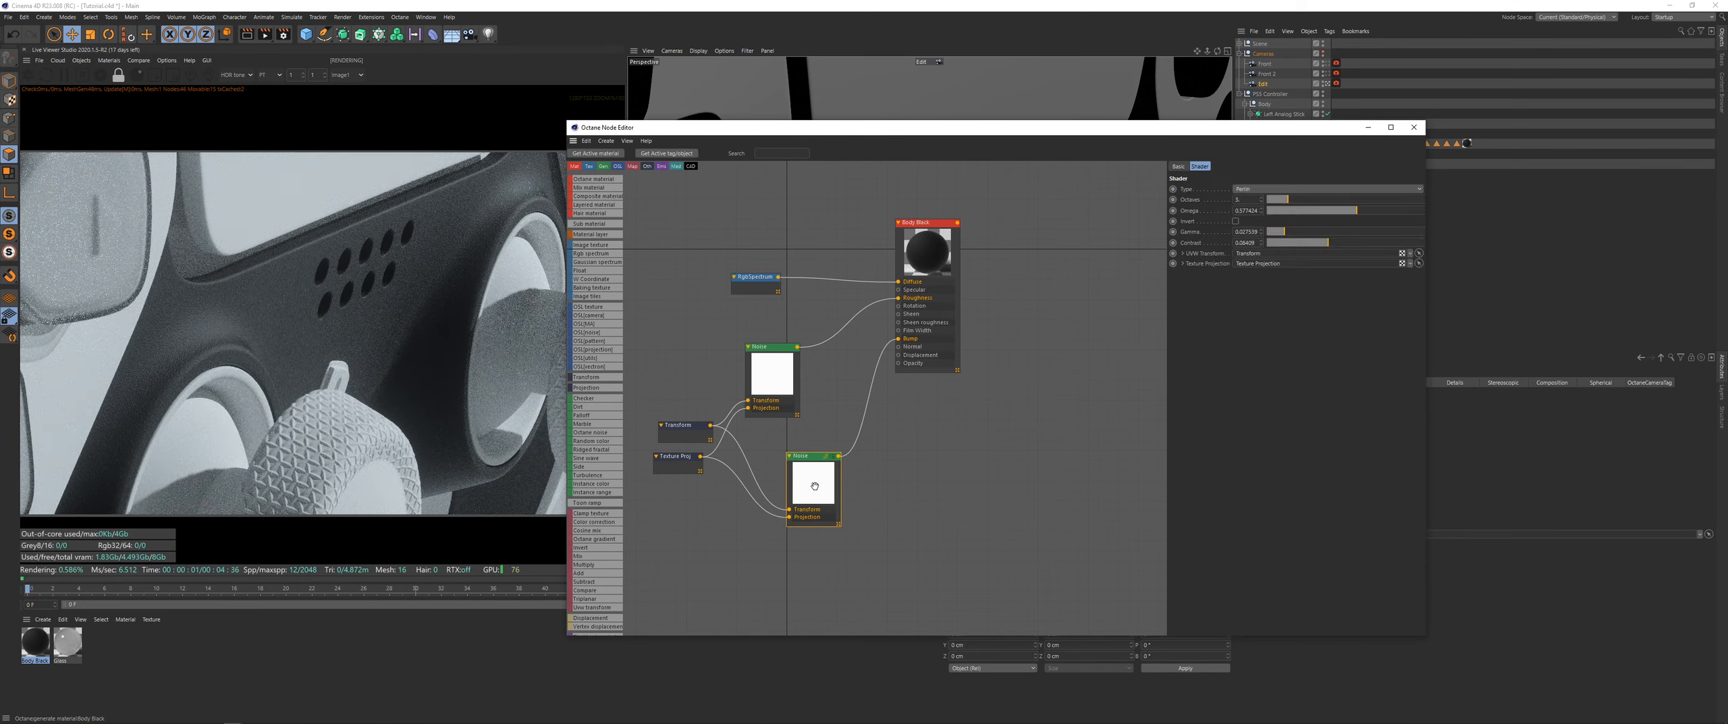
left_click_drag(1294, 238, 1281, 233)
left_click(774, 379)
left_click_drag(1347, 231, 1386, 235)
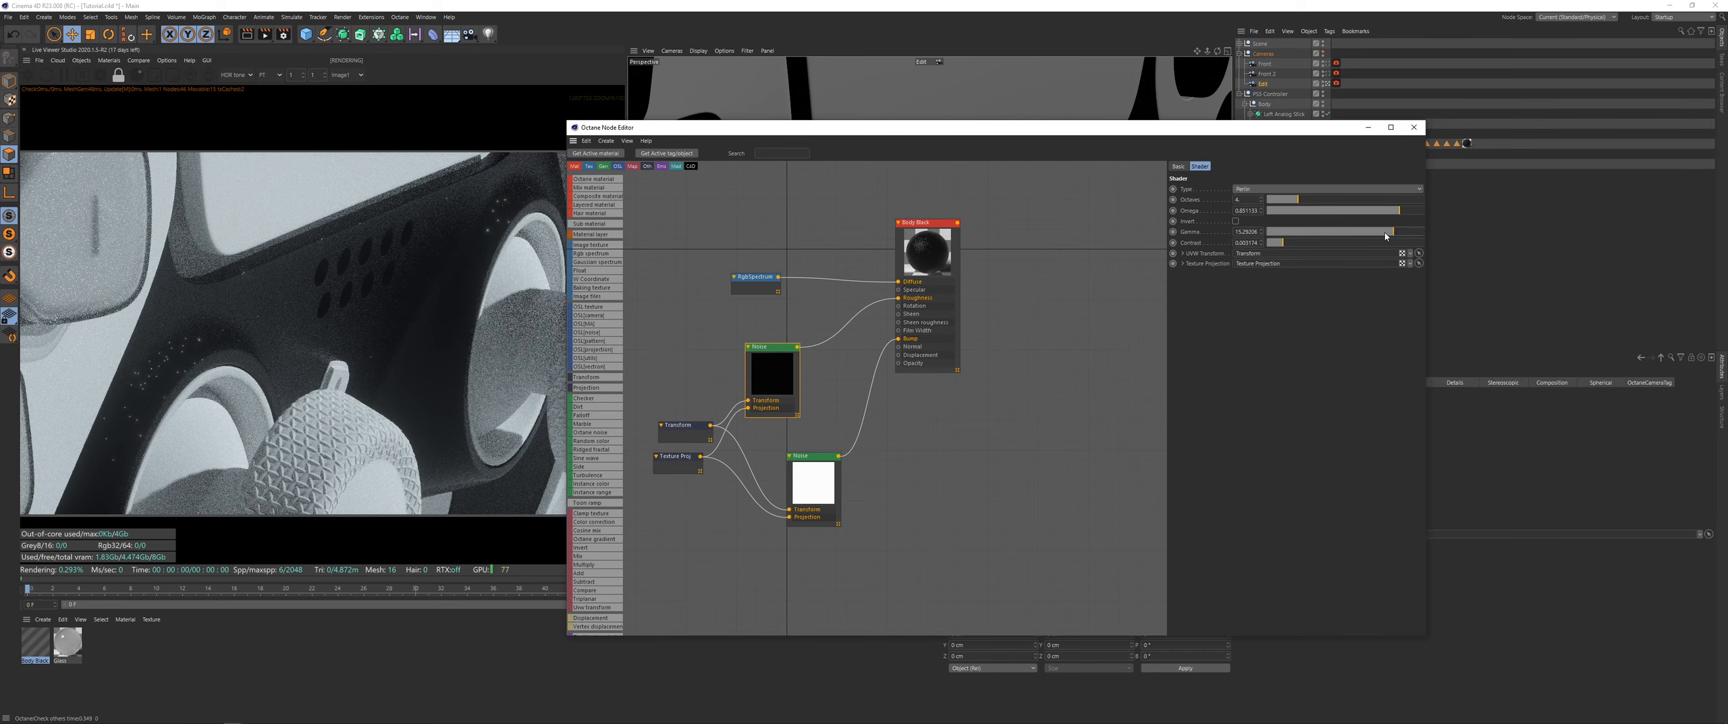
left_click_drag(1385, 235, 1364, 234)
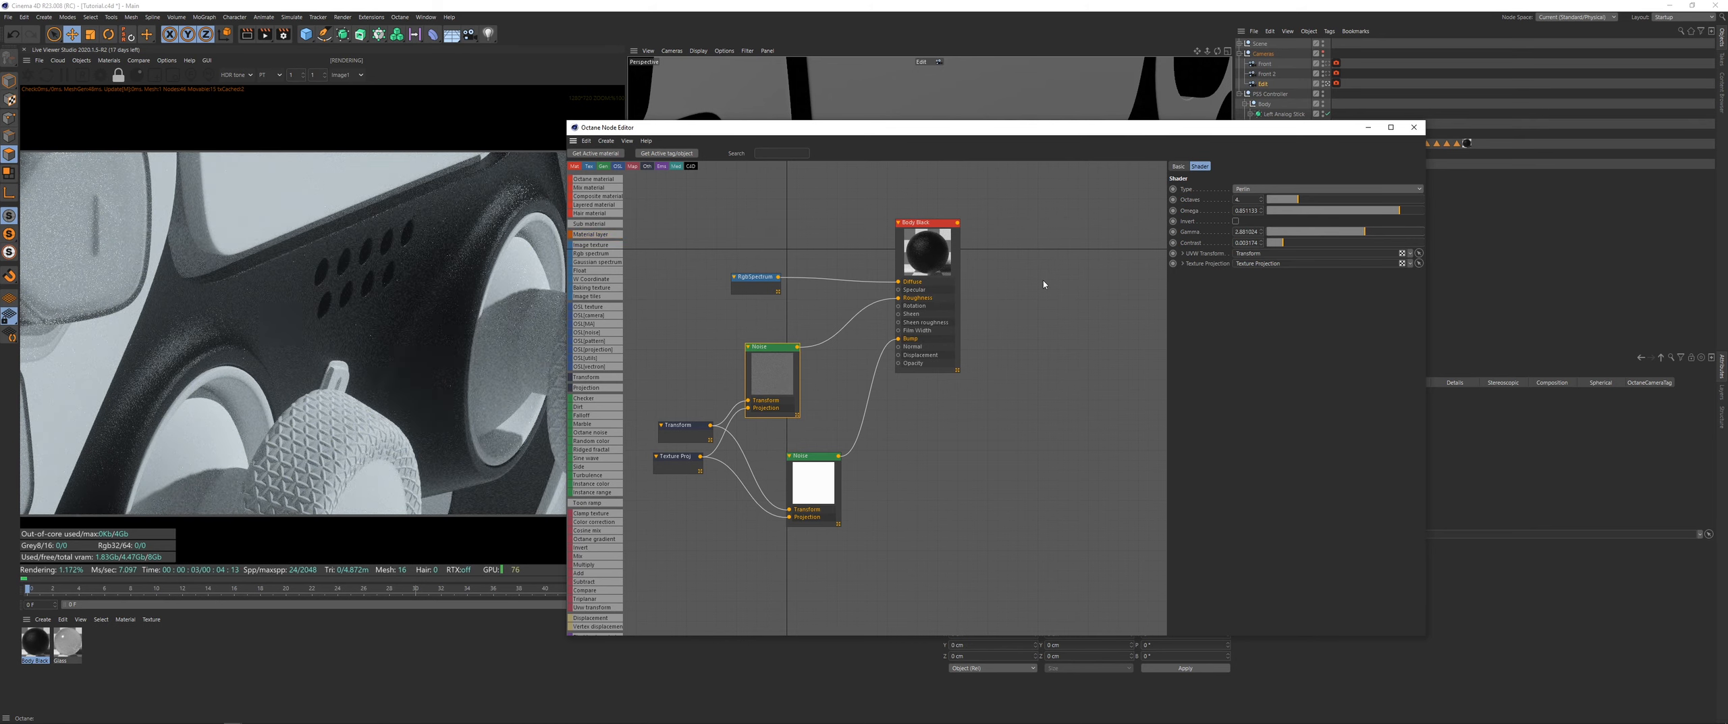
Step: Lower the roughness noise's contrast to about 0.002 and its omega to about 0.22, checking the whole frame in the live render
left_click_drag(1284, 243, 1276, 244)
left_click_drag(1400, 211, 1301, 212)
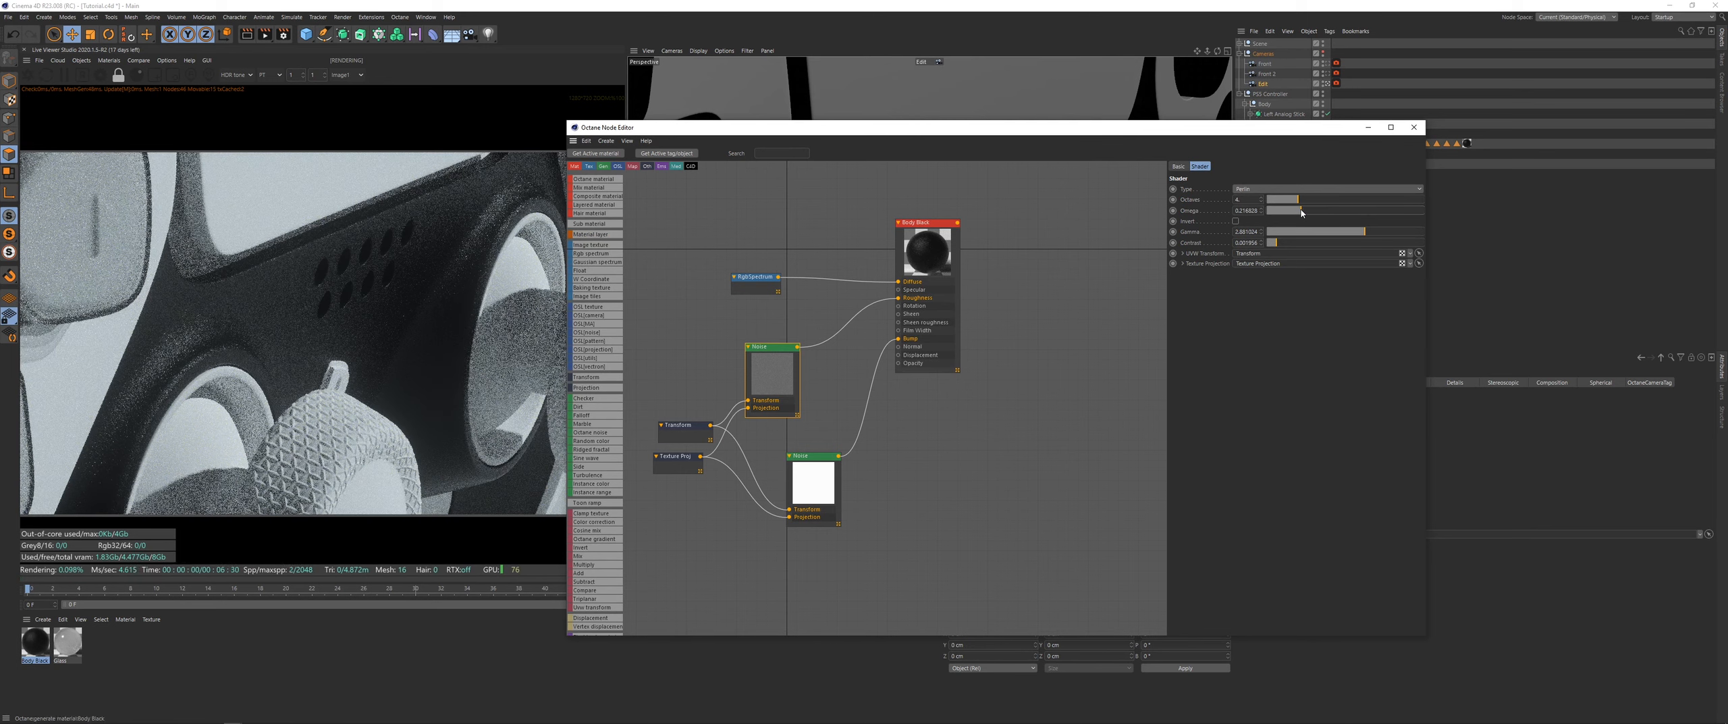
scroll(317, 398, "down", 6)
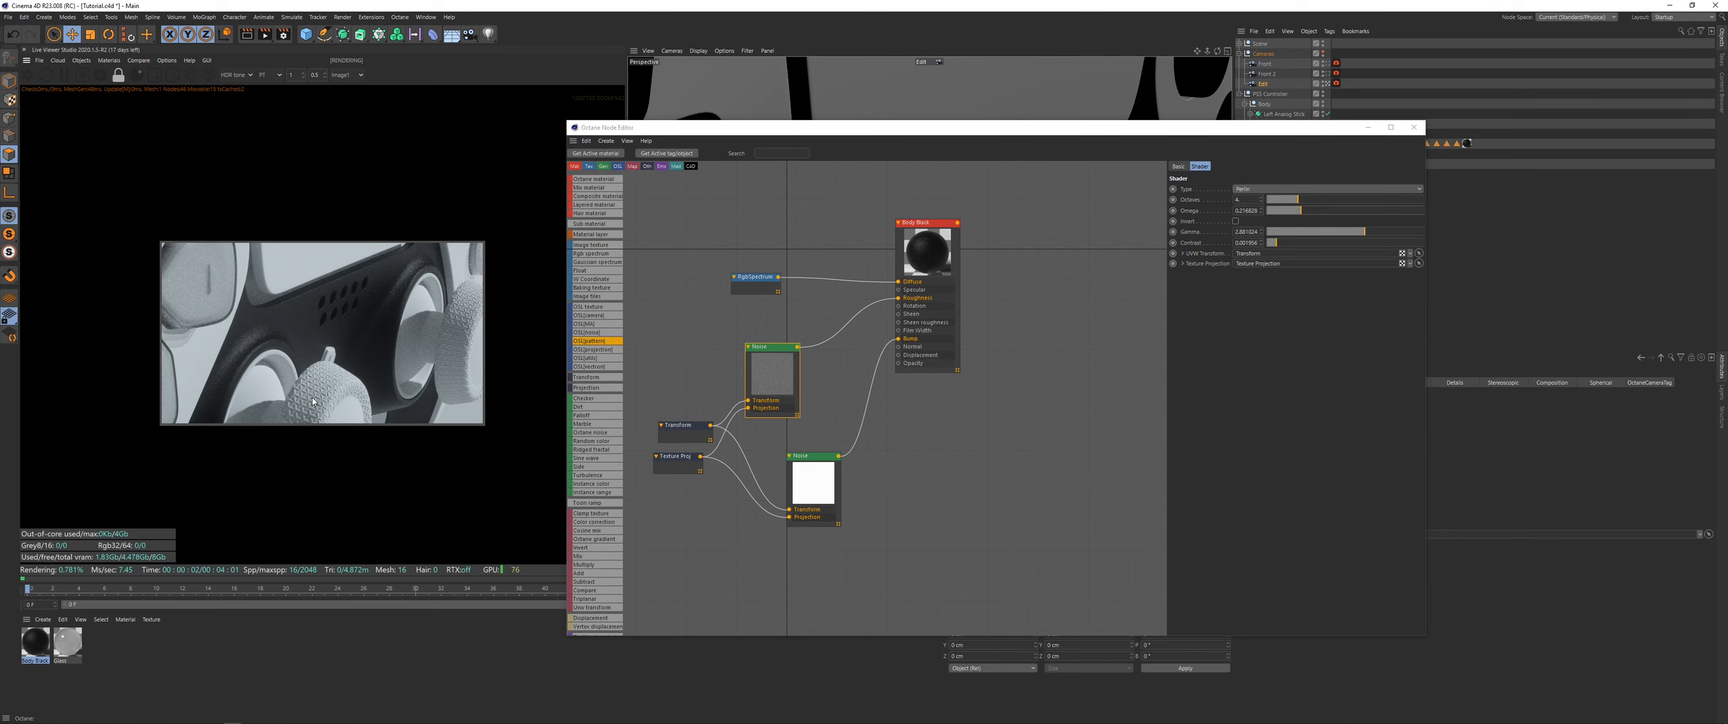
Step: Switch to the Front camera, close the material's node graph and examine the black faceplate on the whole controller in the live render
left_click(1327, 62)
scroll(284, 390, "up", 2)
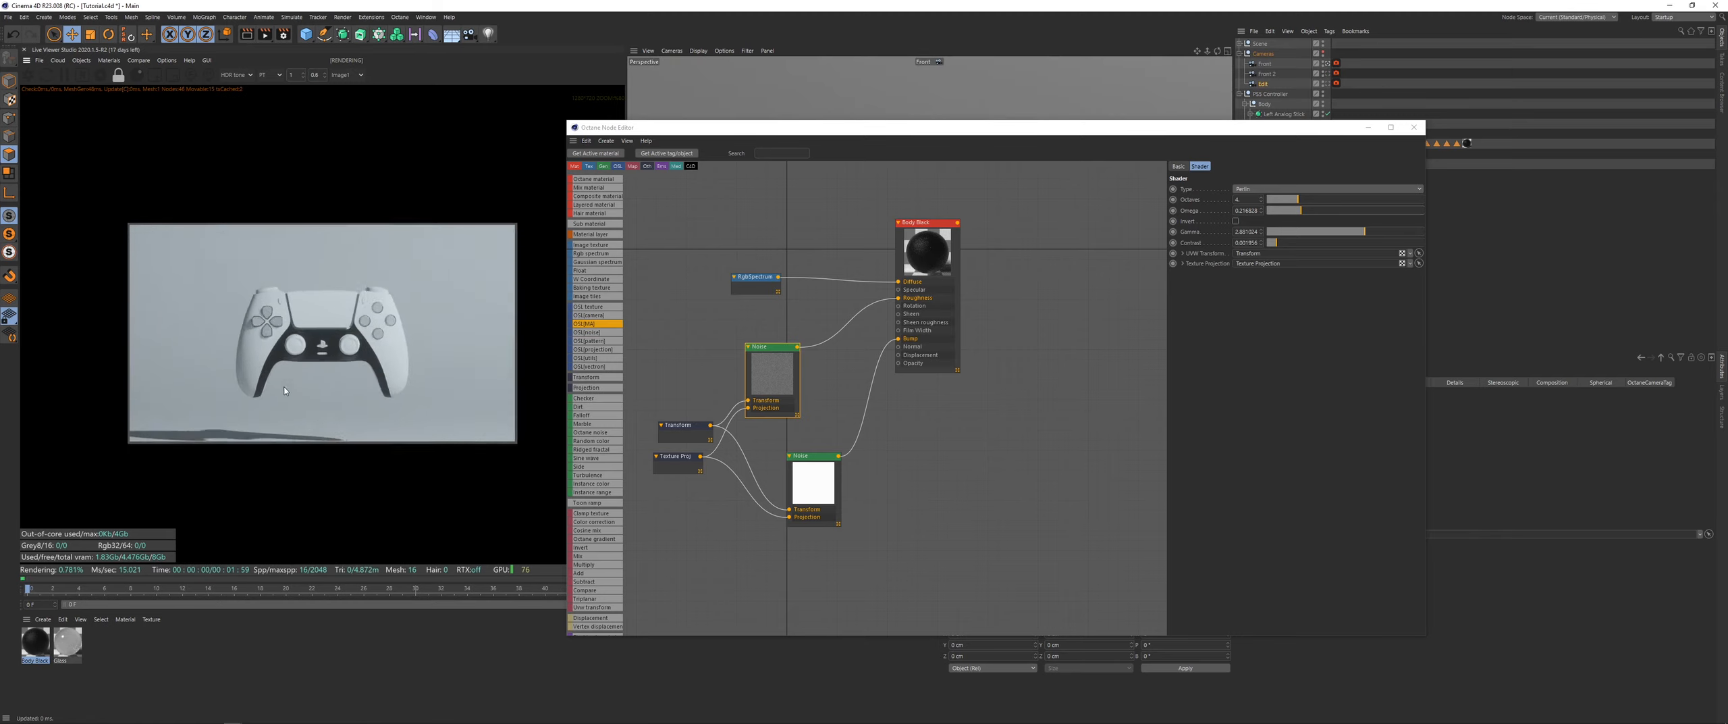
scroll(285, 390, "up", 7)
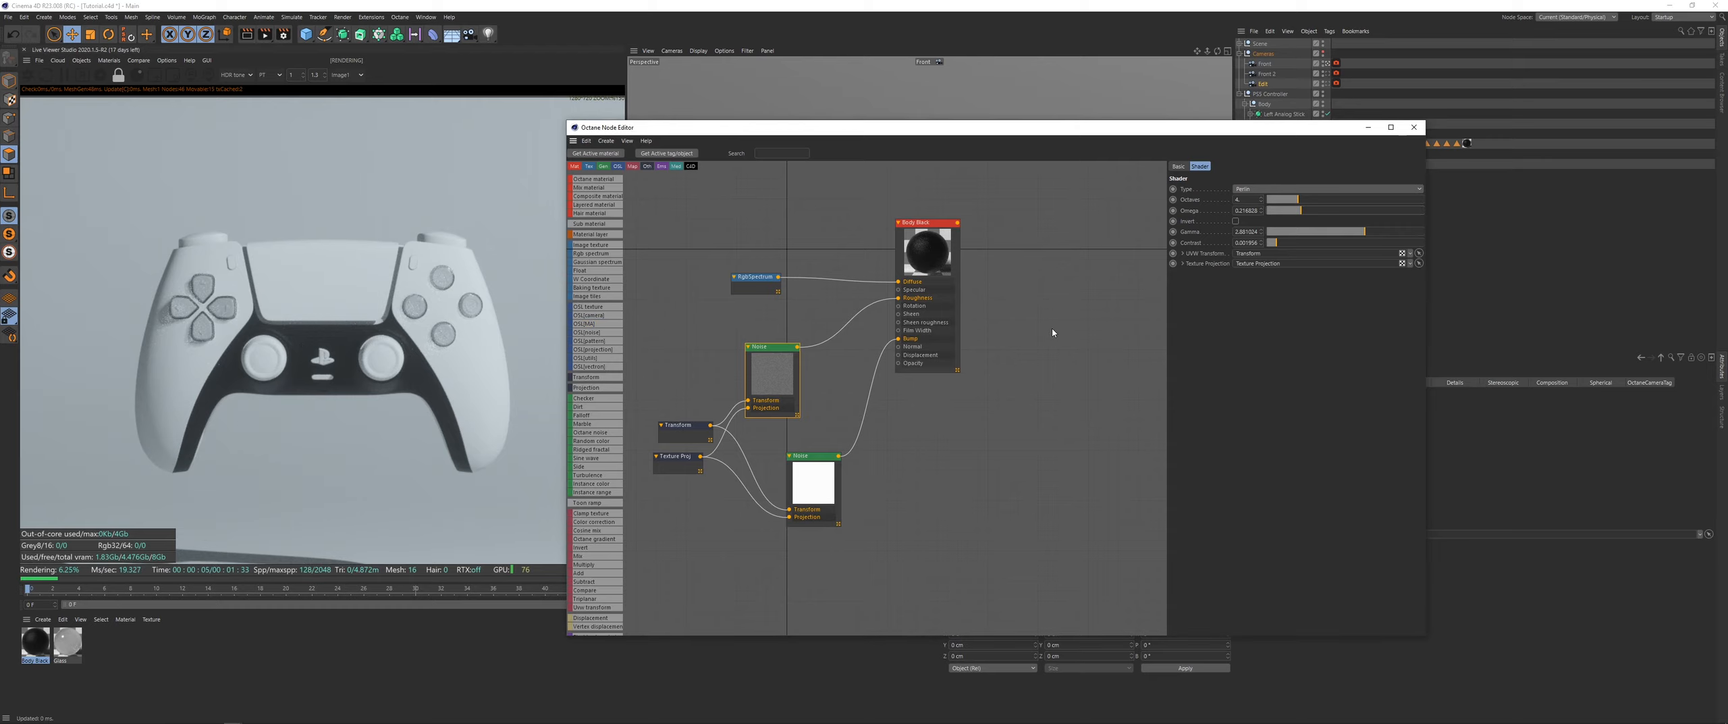
left_click(1415, 127)
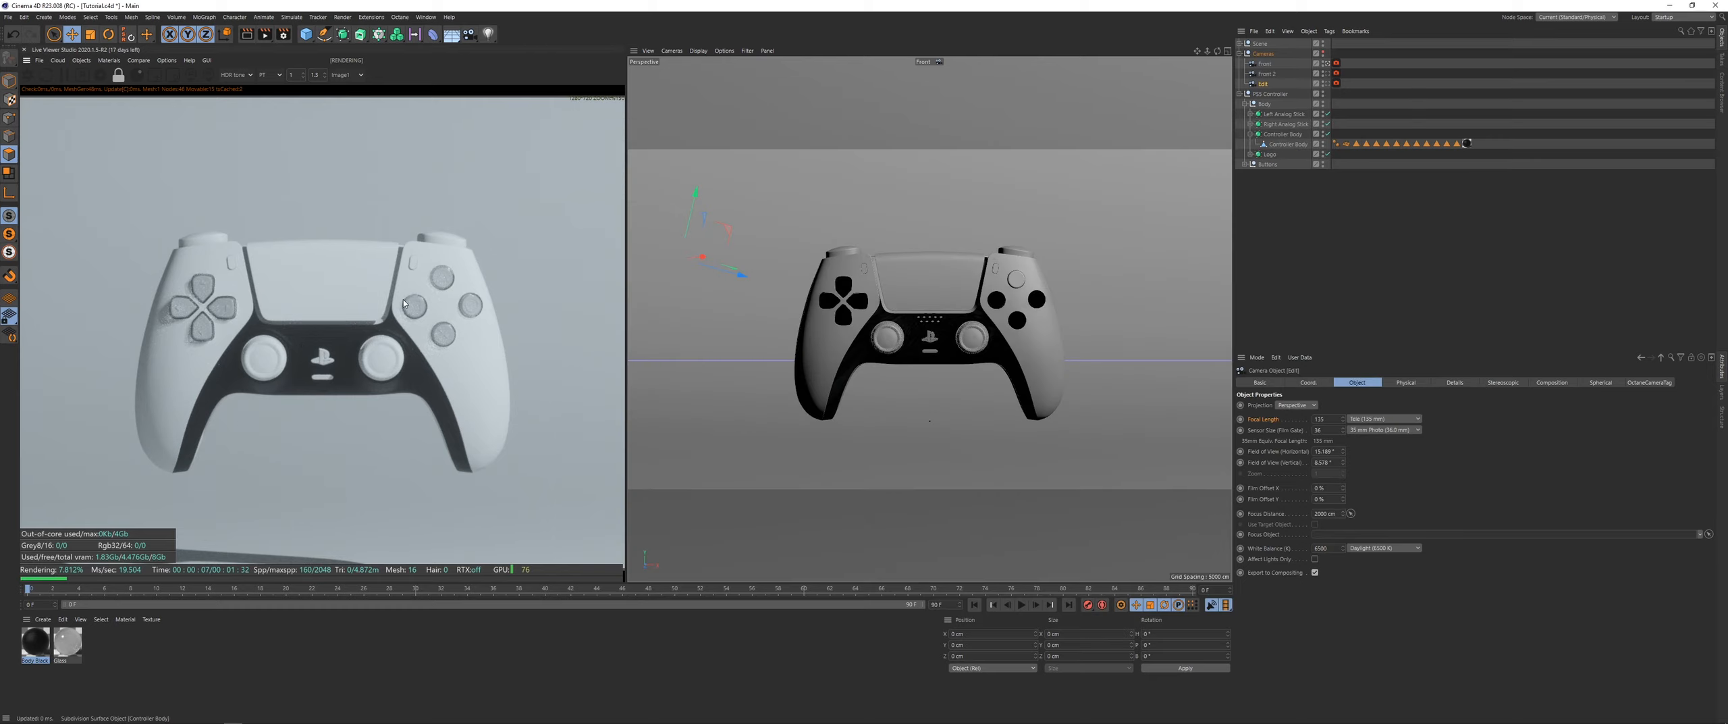
scroll(302, 323, "up", 4)
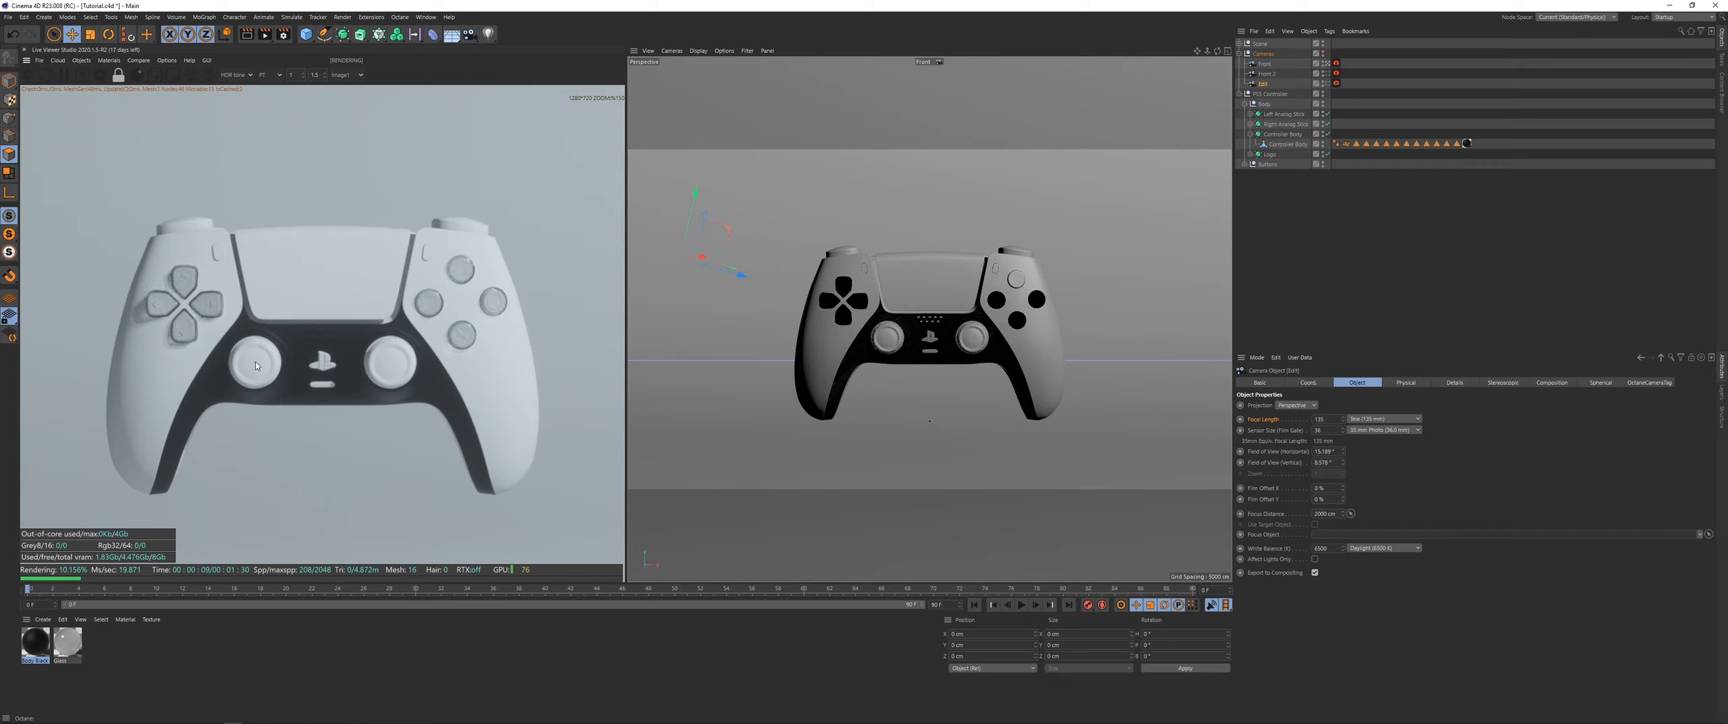
scroll(254, 383, "down", 2)
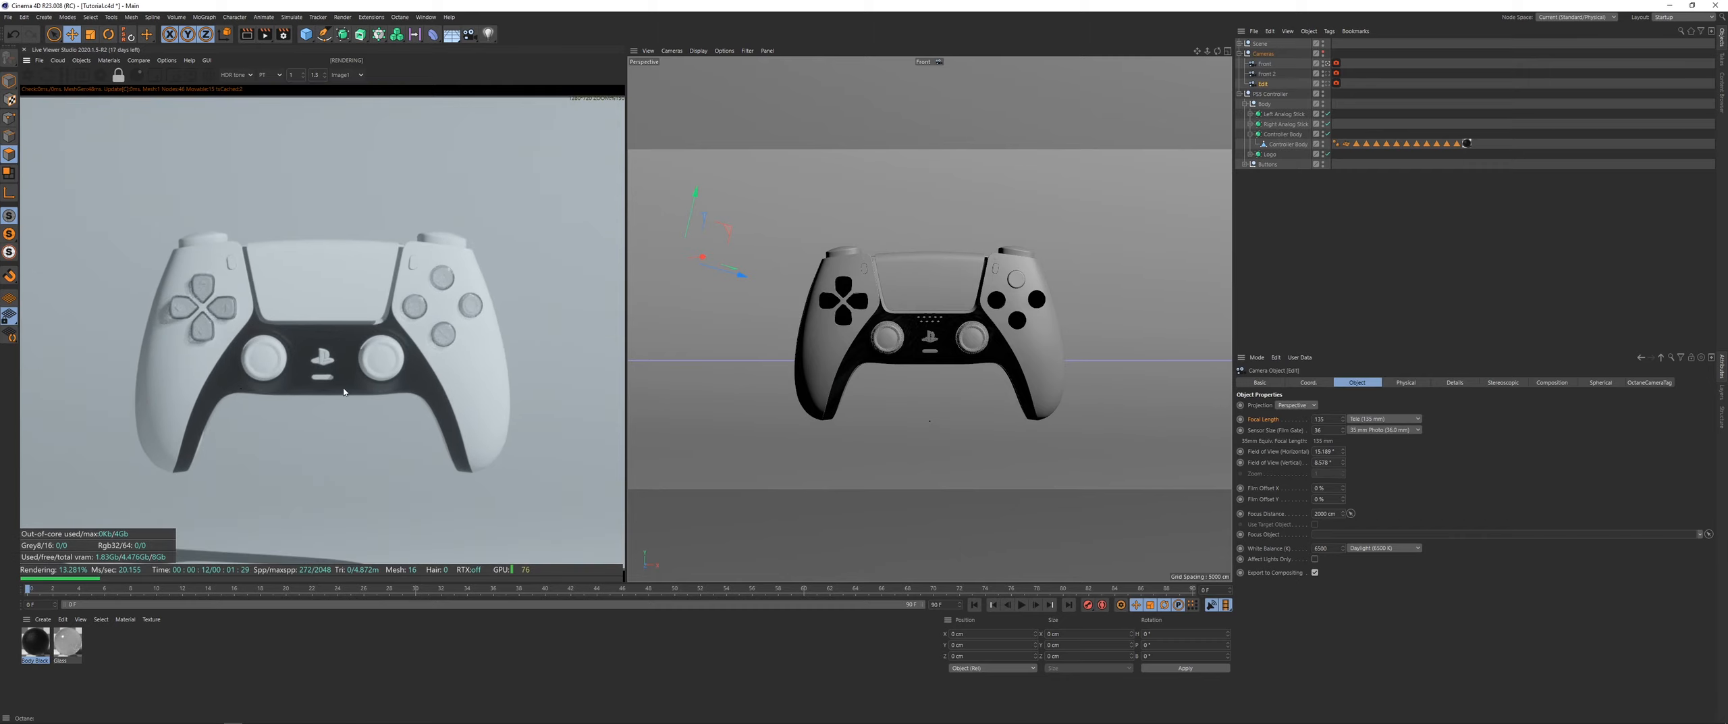
scroll(288, 378, "down", 1)
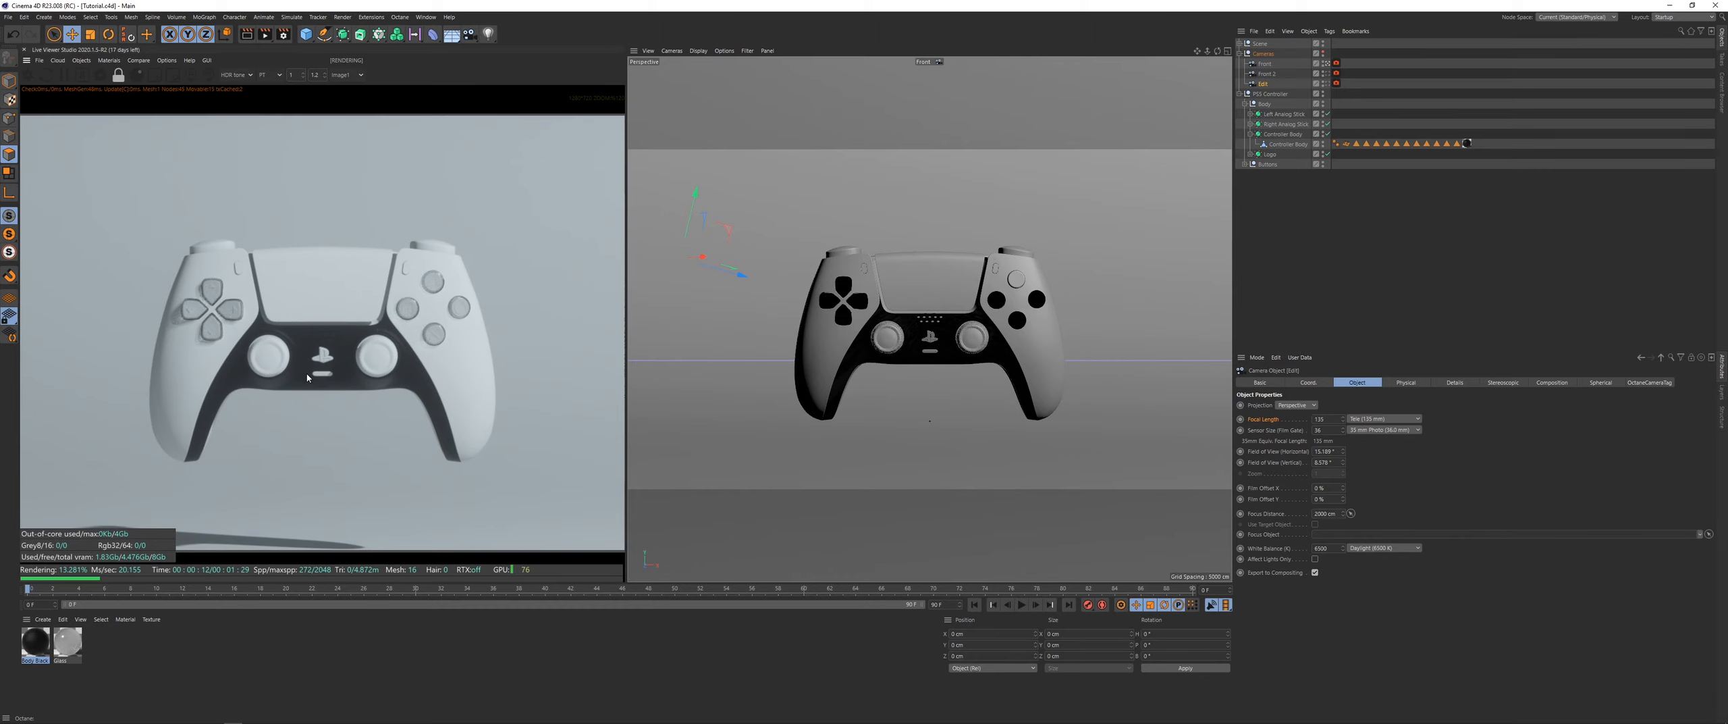
Step: Return to the last camera and reframe it wider at an oblique angle covering the D-pad, thumbsticks and face buttons
left_click(1328, 83)
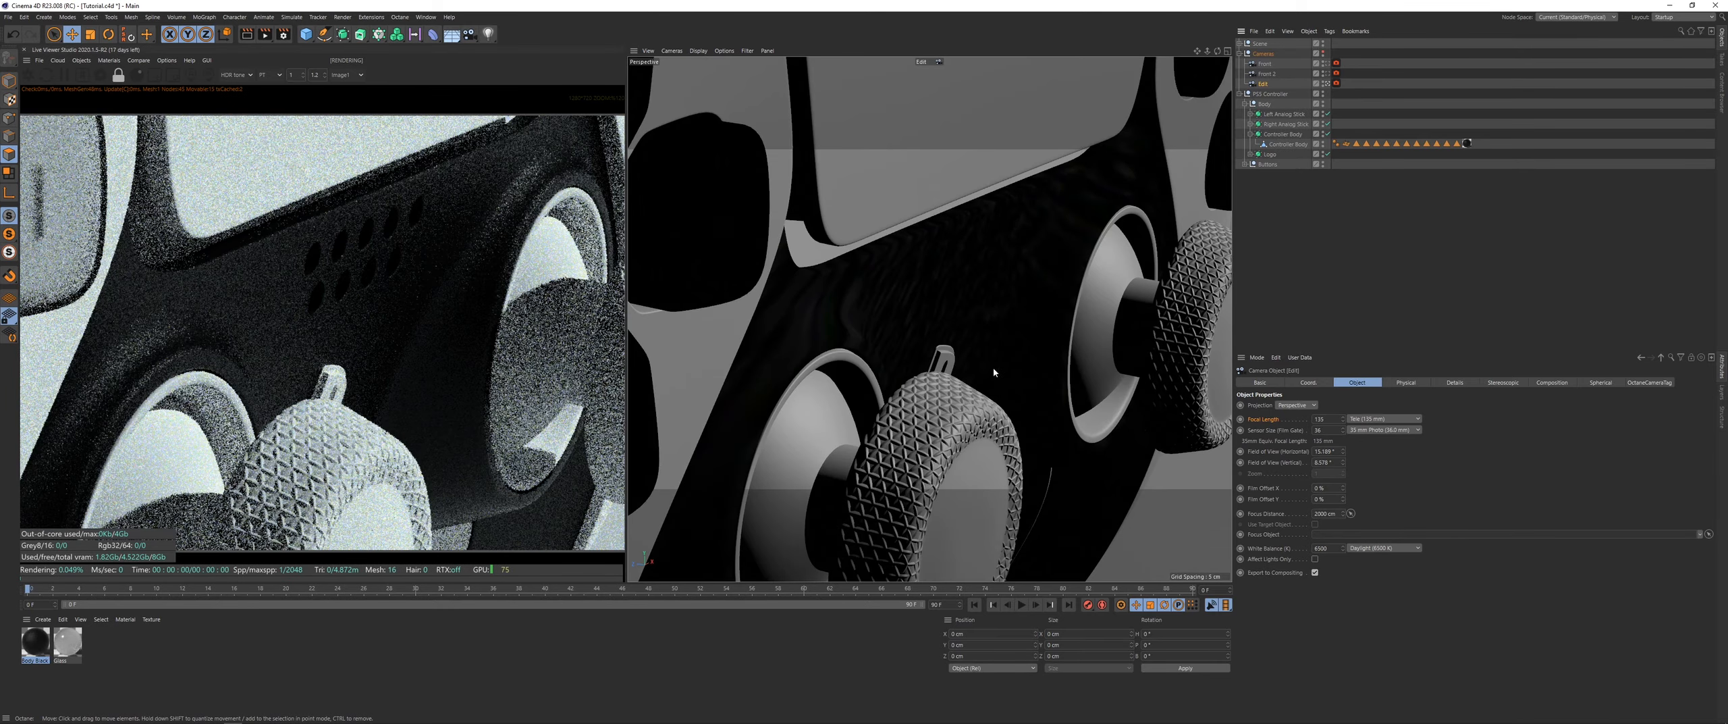
scroll(993, 367, "down", 5)
middle_click_drag(971, 361, 945, 316, "alt")
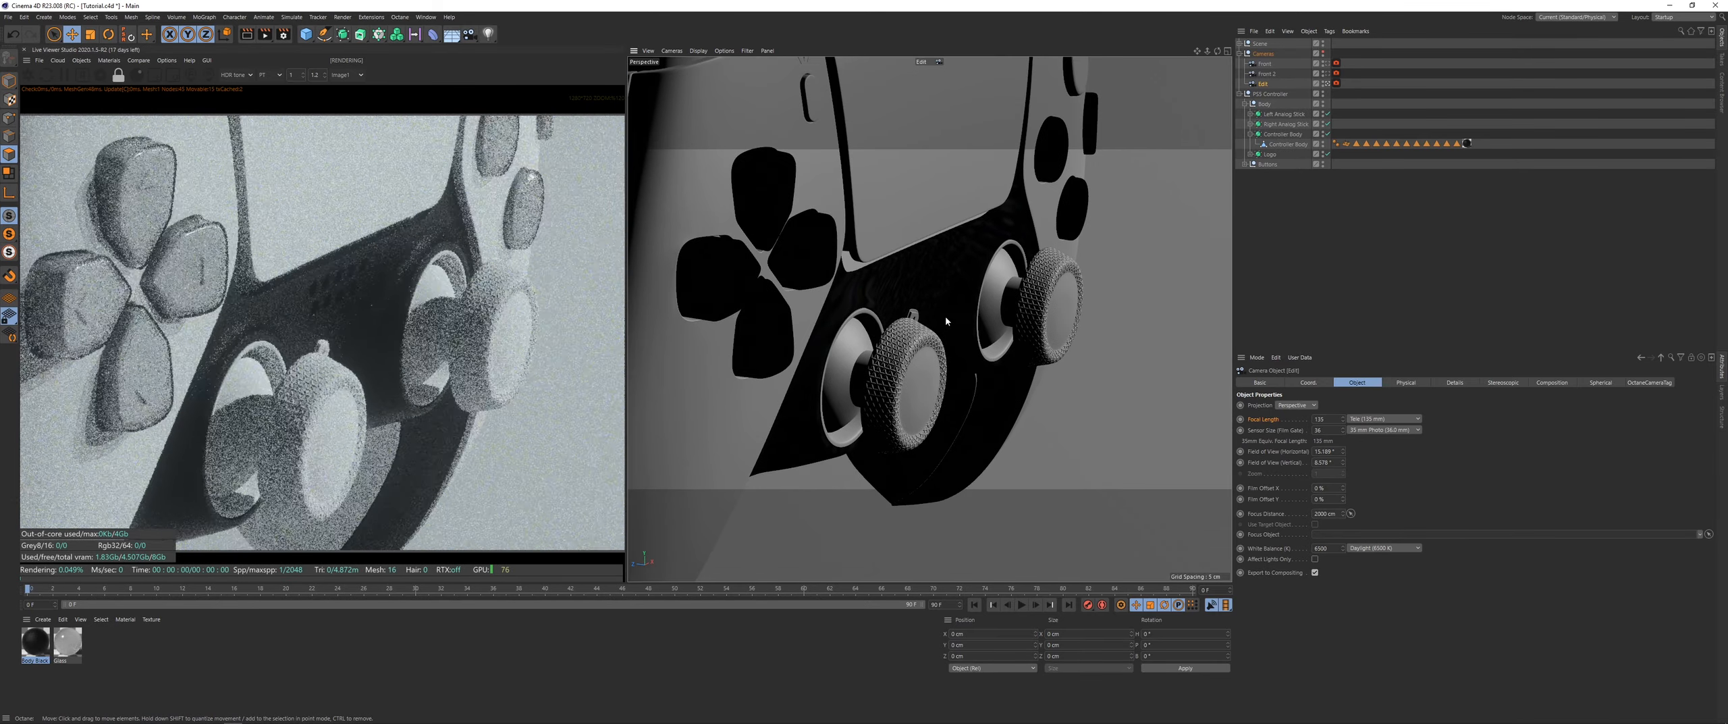
left_click_drag(945, 316, 880, 315, "alt")
middle_click_drag(879, 315, 904, 329, "alt")
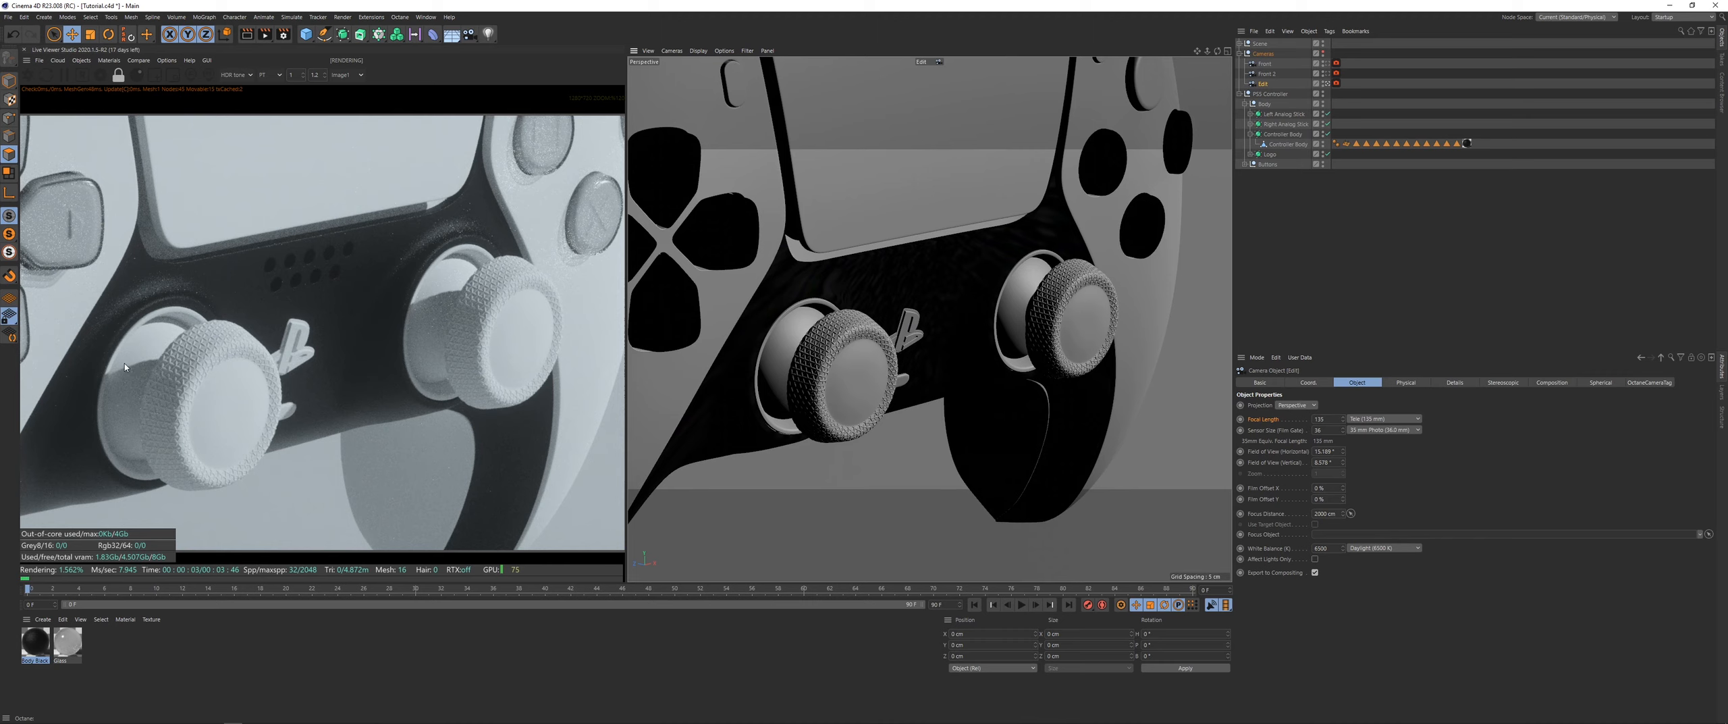
left_click_drag(858, 337, 929, 334, "alt")
Step: Duplicate the Body Black material
left_click(215, 651)
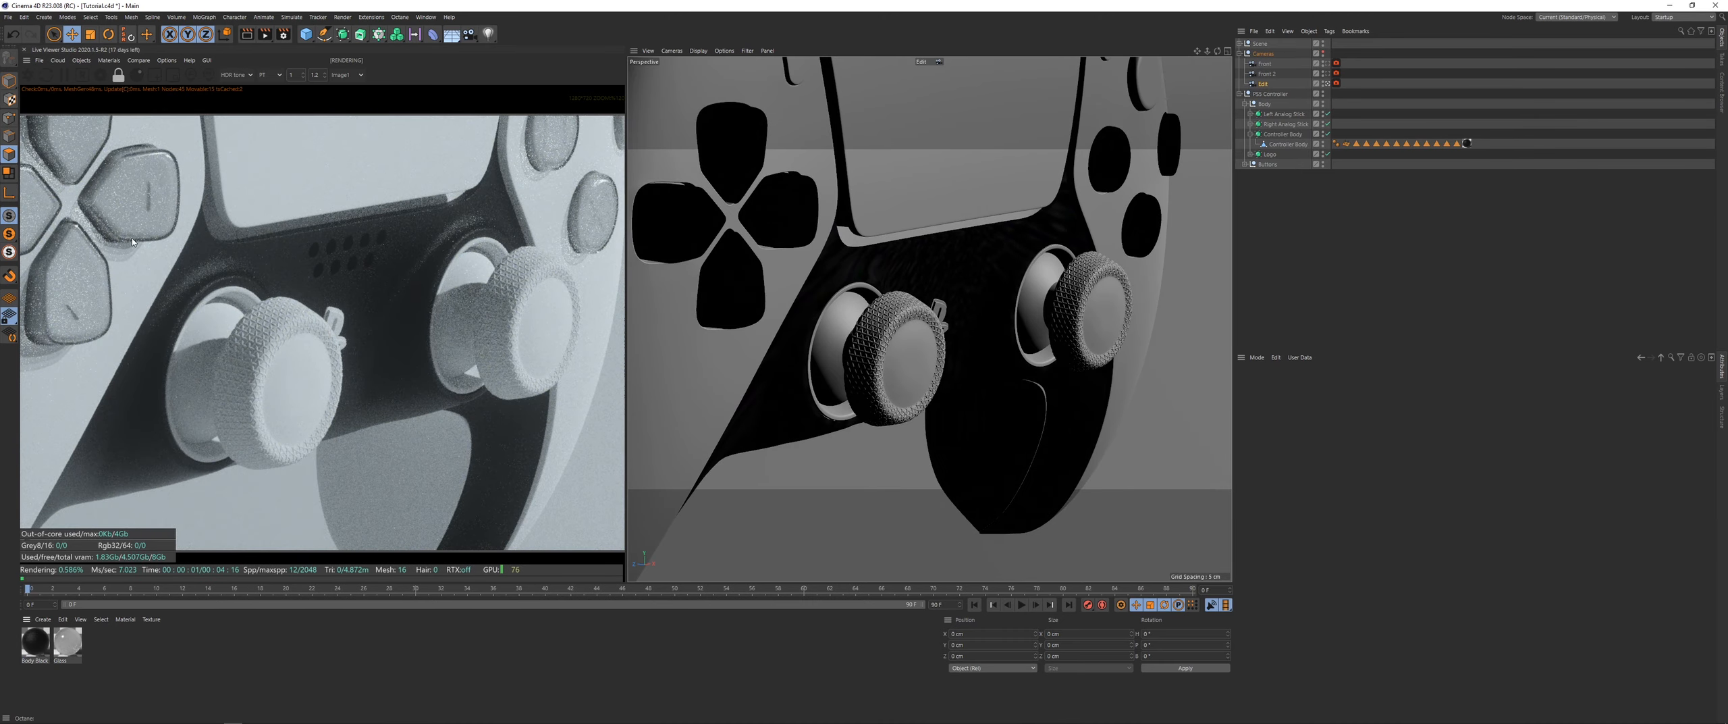
left_click(42, 638)
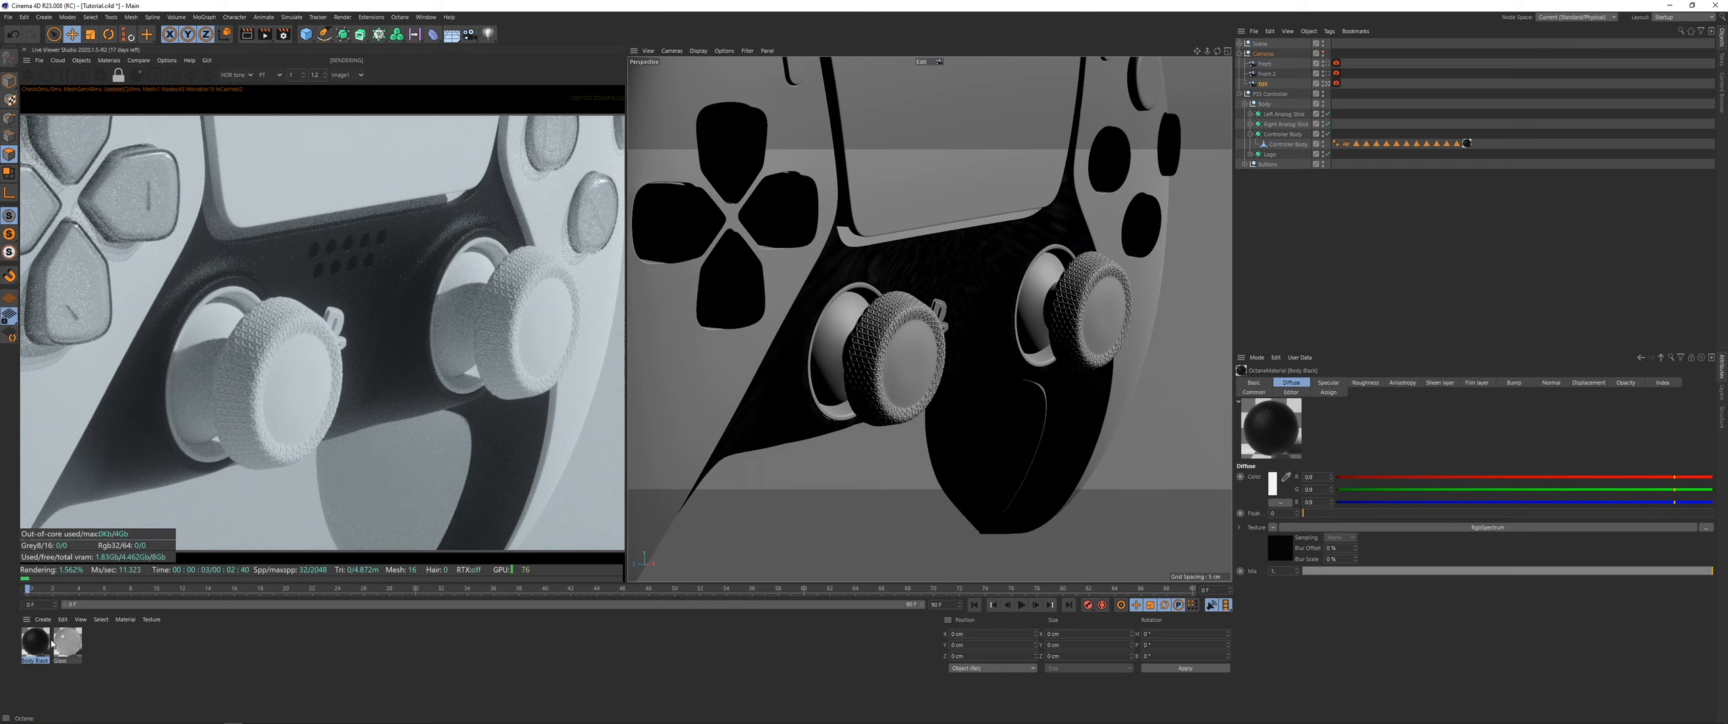
key("ctrl+c")
key("ctrl+v")
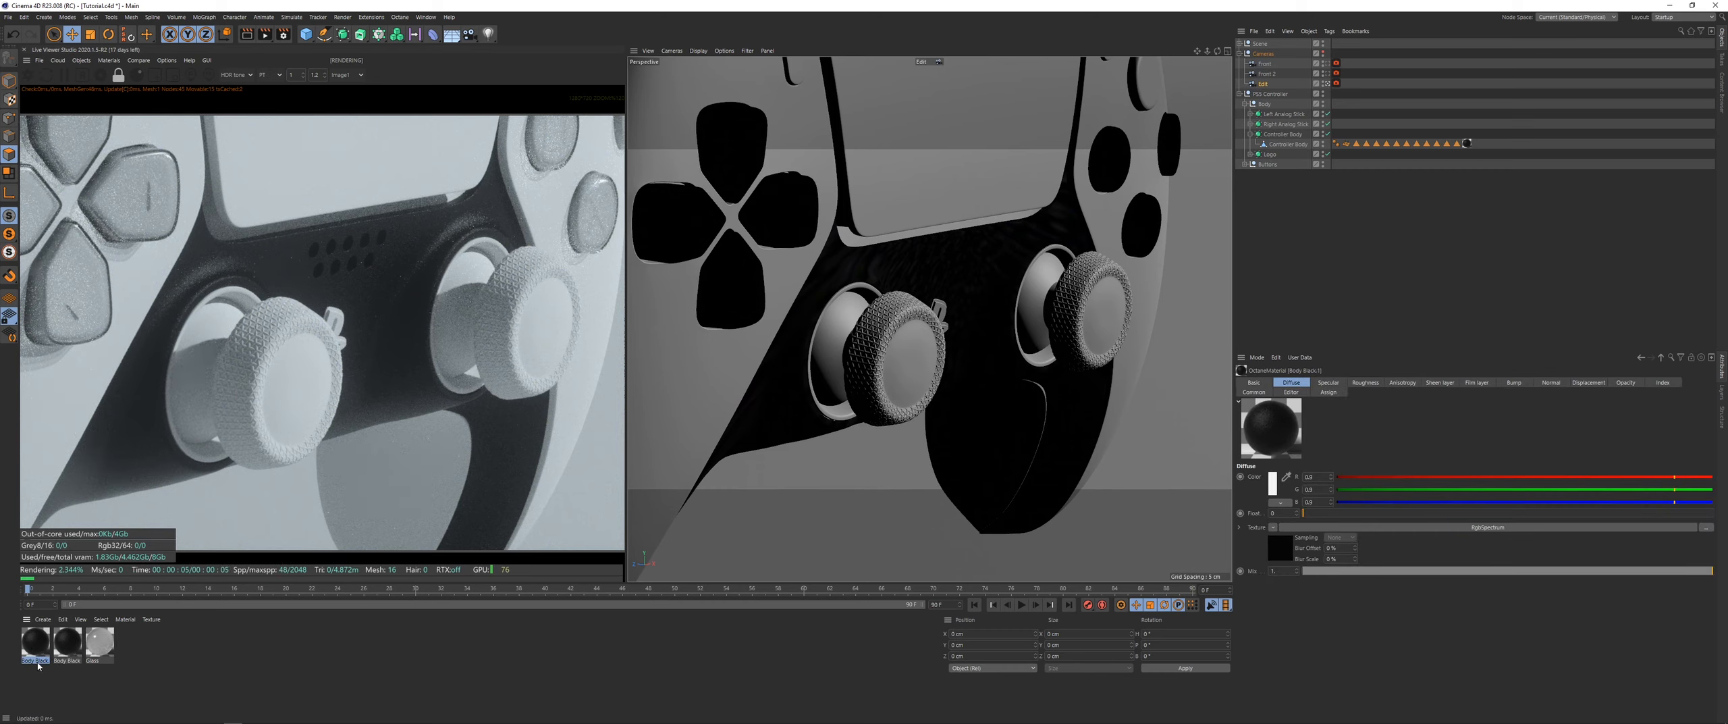
Step: Rename the duplicated Body Black material as Gloss
double_click(35, 660)
type("Gloss")
key("Return")
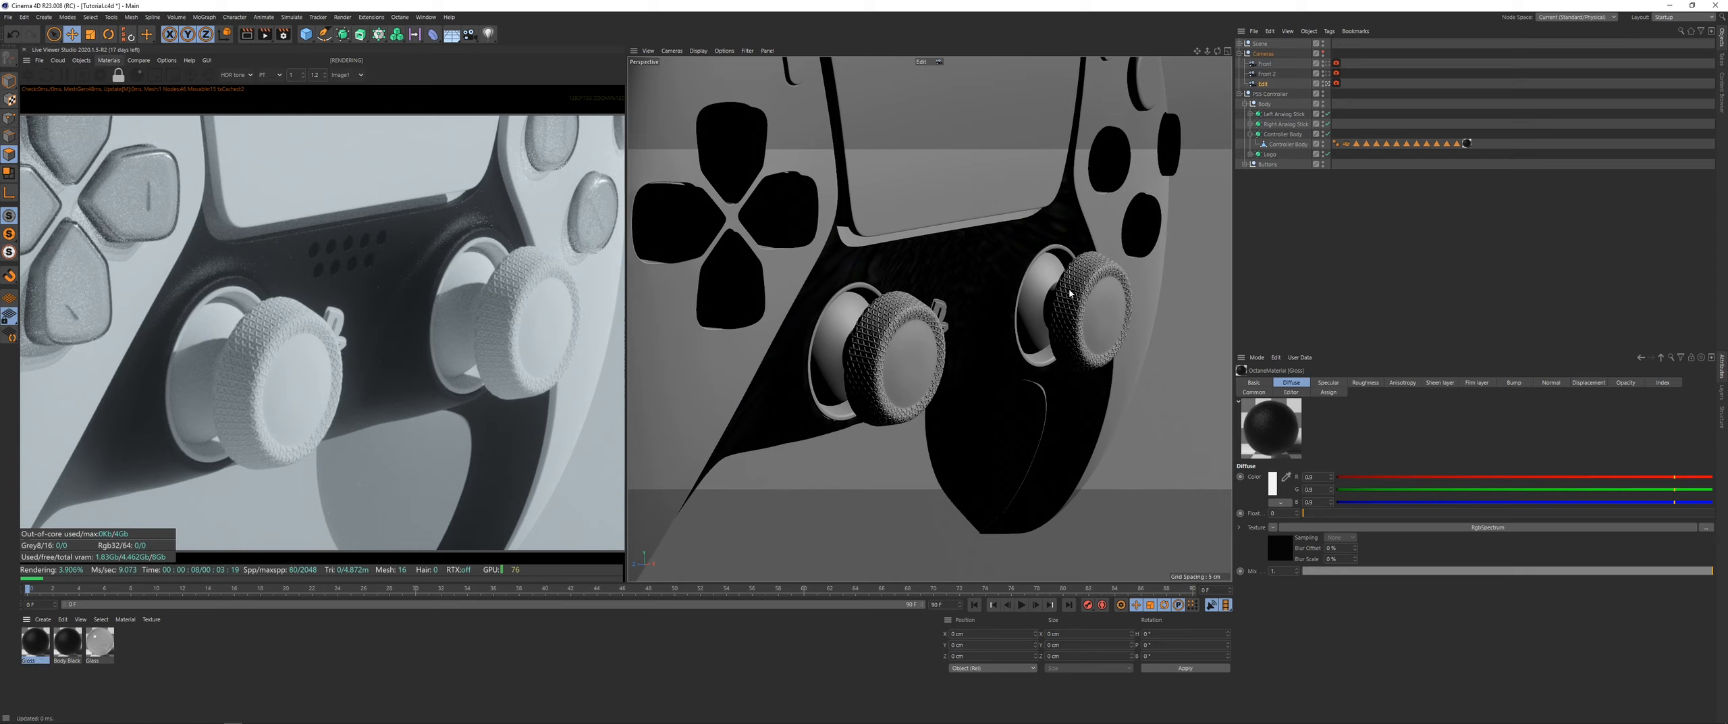
left_click(1303, 260)
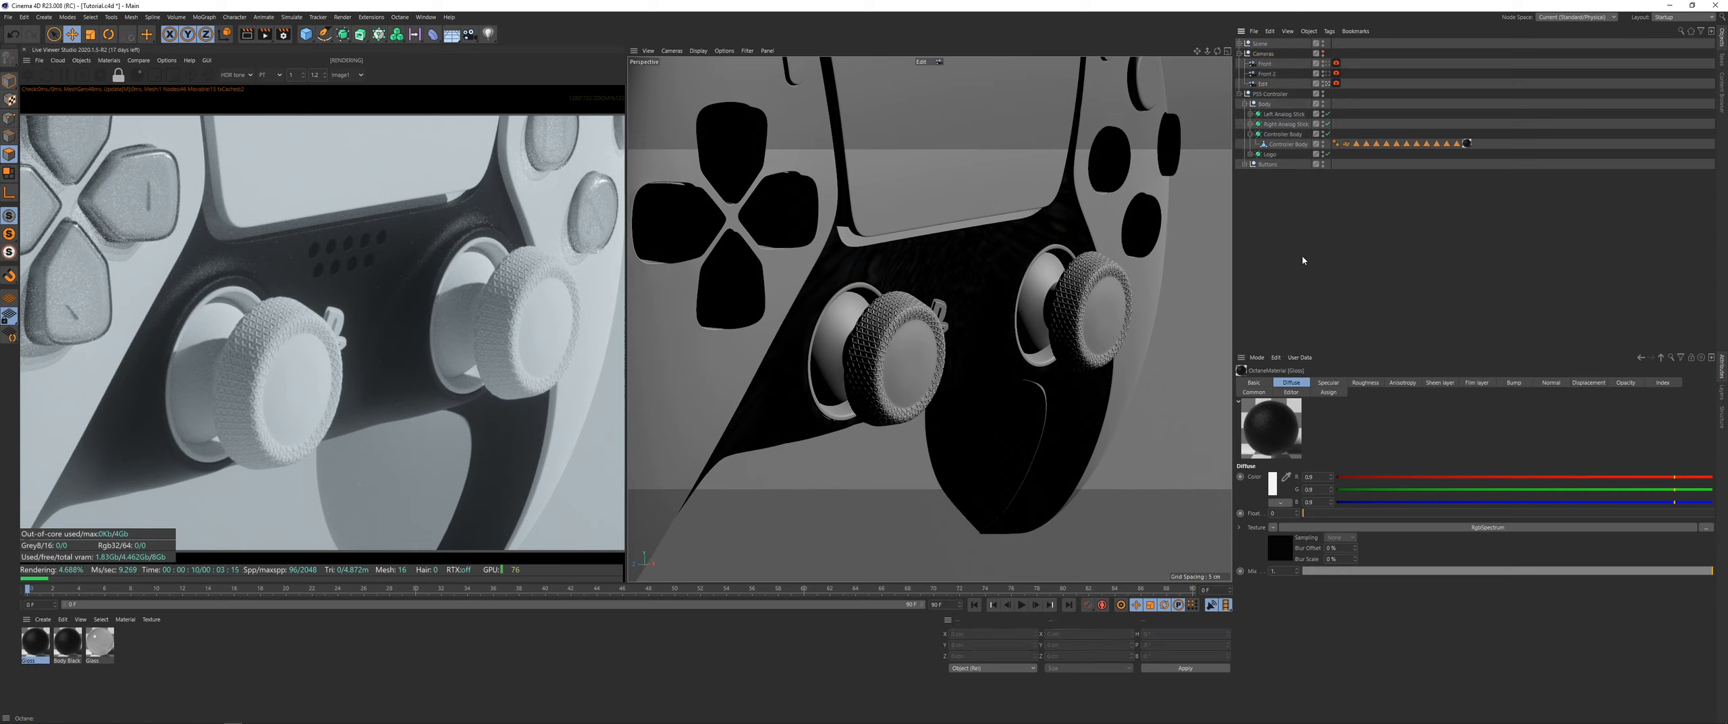
Step: Expand the Left and Right Analog Stick objects and delete the unneeded tags from both controller stick meshes
left_click(1251, 124)
left_click(1250, 113)
left_click(1387, 125)
key("Delete")
left_click(1377, 125)
key("Delete")
left_click(1377, 145)
key("Delete")
left_click(1427, 145)
key("Delete")
key("Delete")
Step: Name the polygon selection covering the inner part of each analog stick Interior, on both the left and right meshes
left_click(1416, 124)
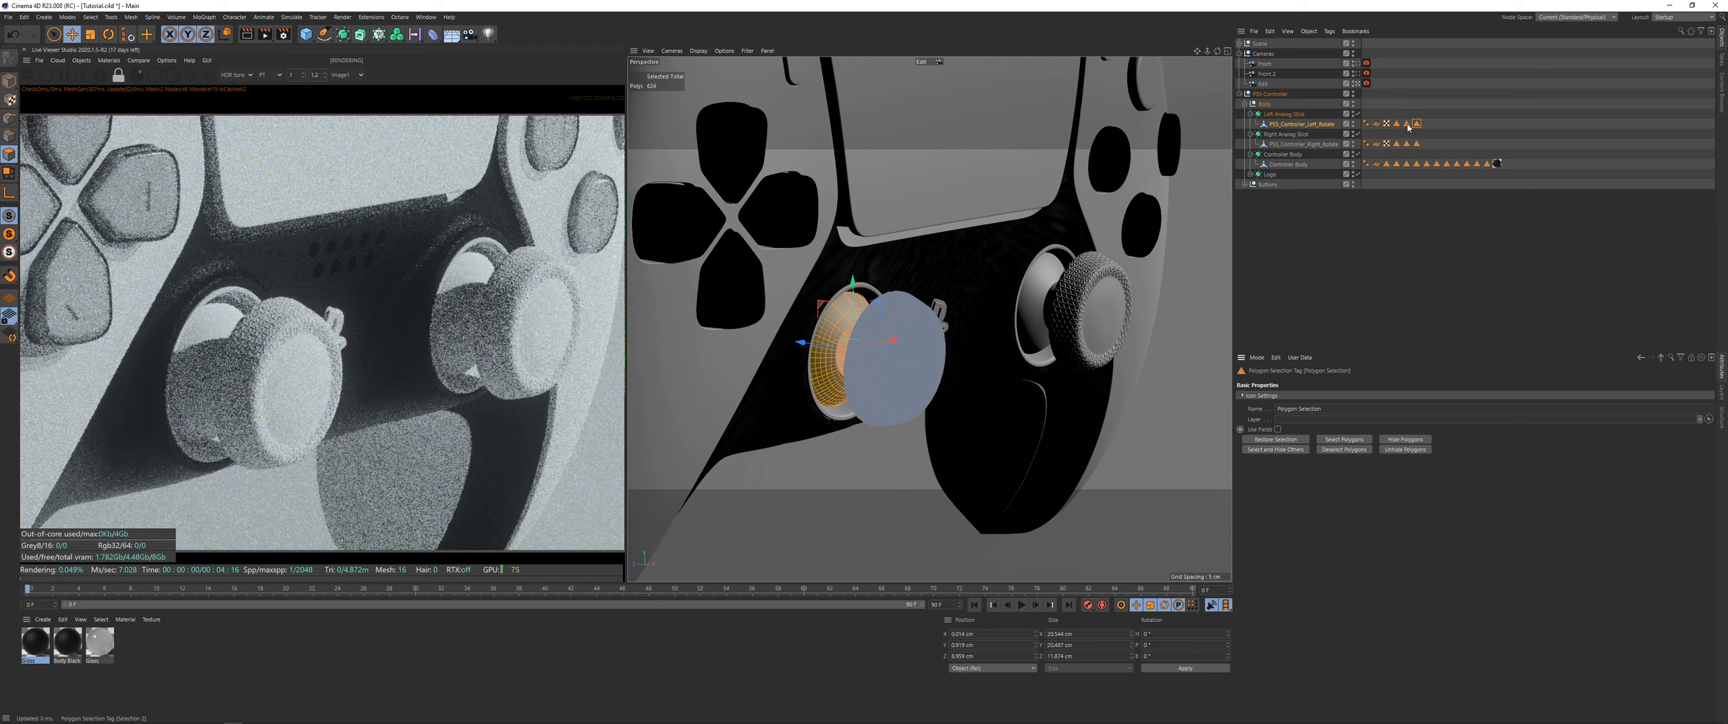
double_click(1320, 409)
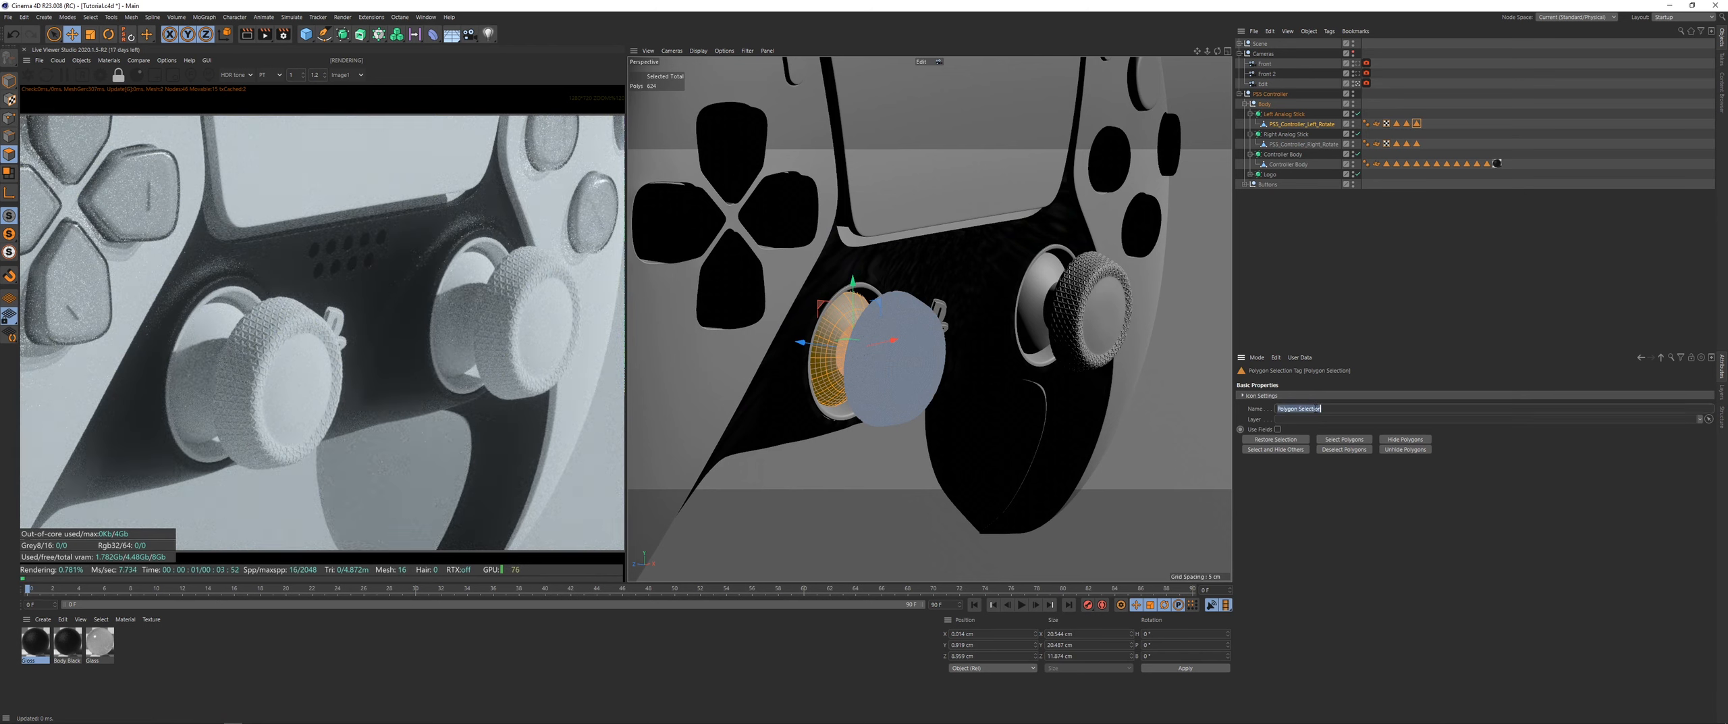
type("Interior")
key("Return")
left_click(1416, 144)
double_click(1306, 408)
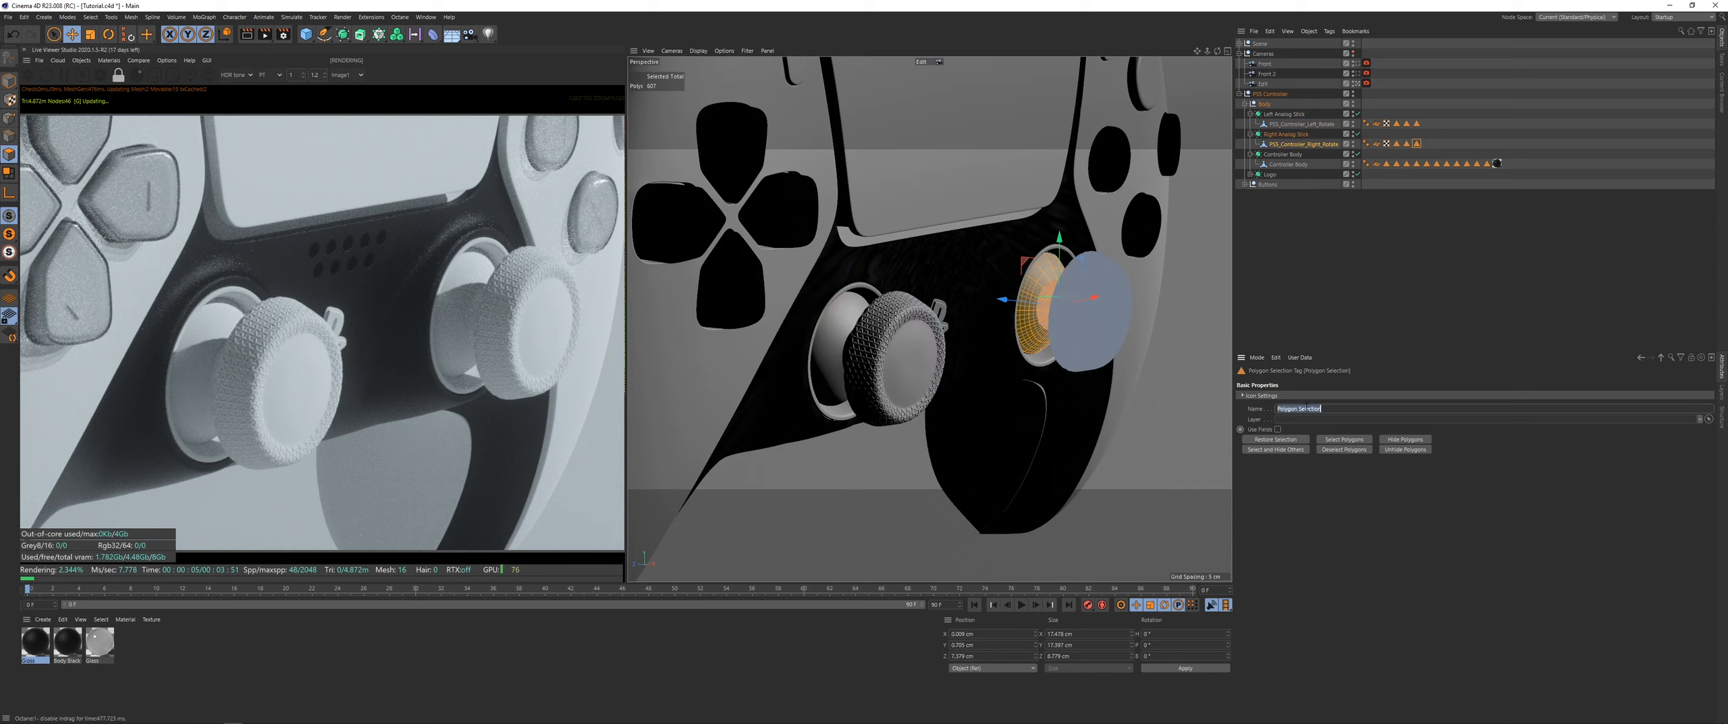
type("Interior")
key("Return")
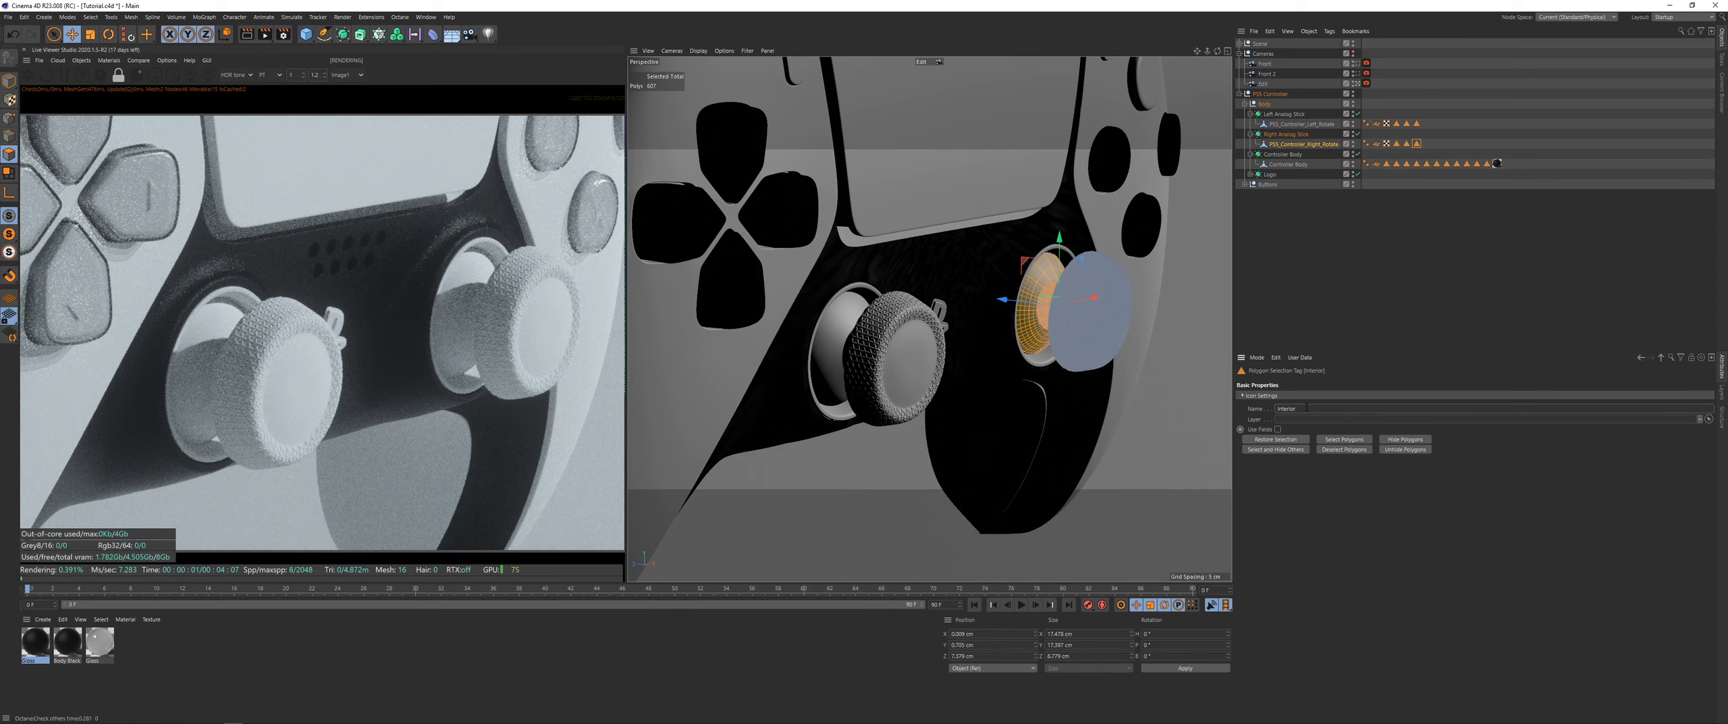
left_click(1417, 152)
left_click(1416, 144)
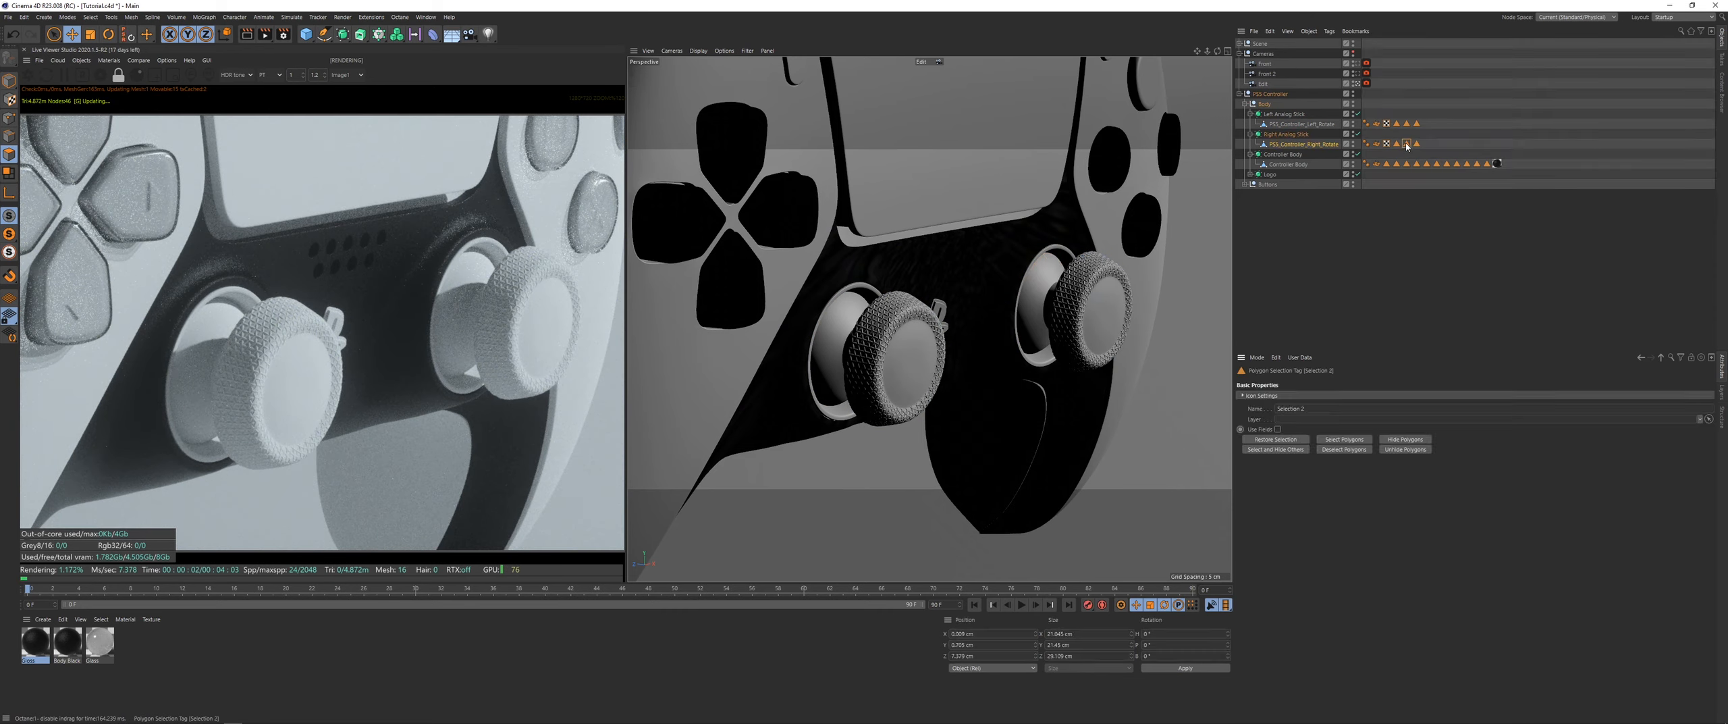
left_click(1416, 123)
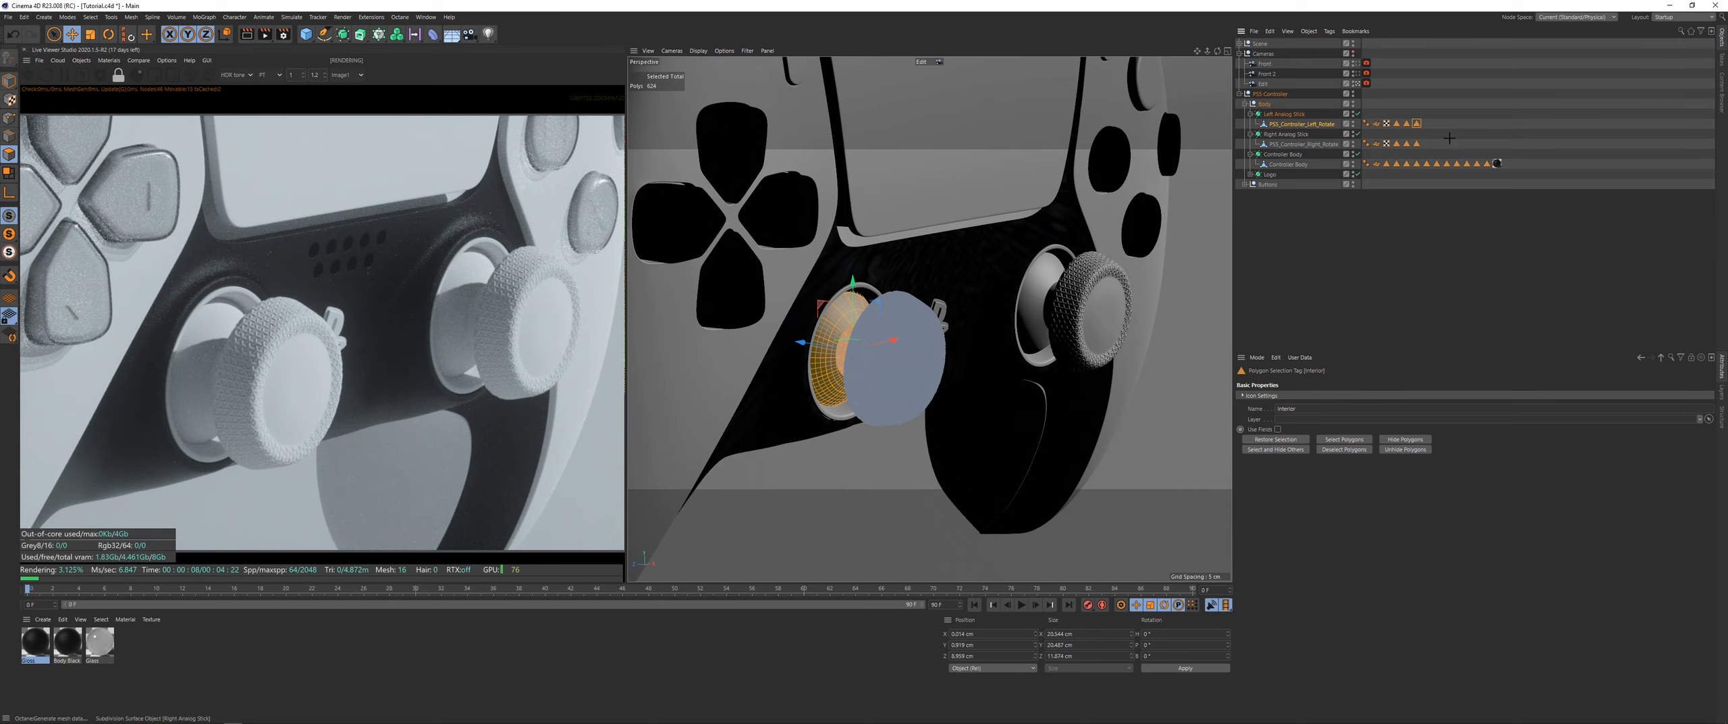
left_click(1425, 172)
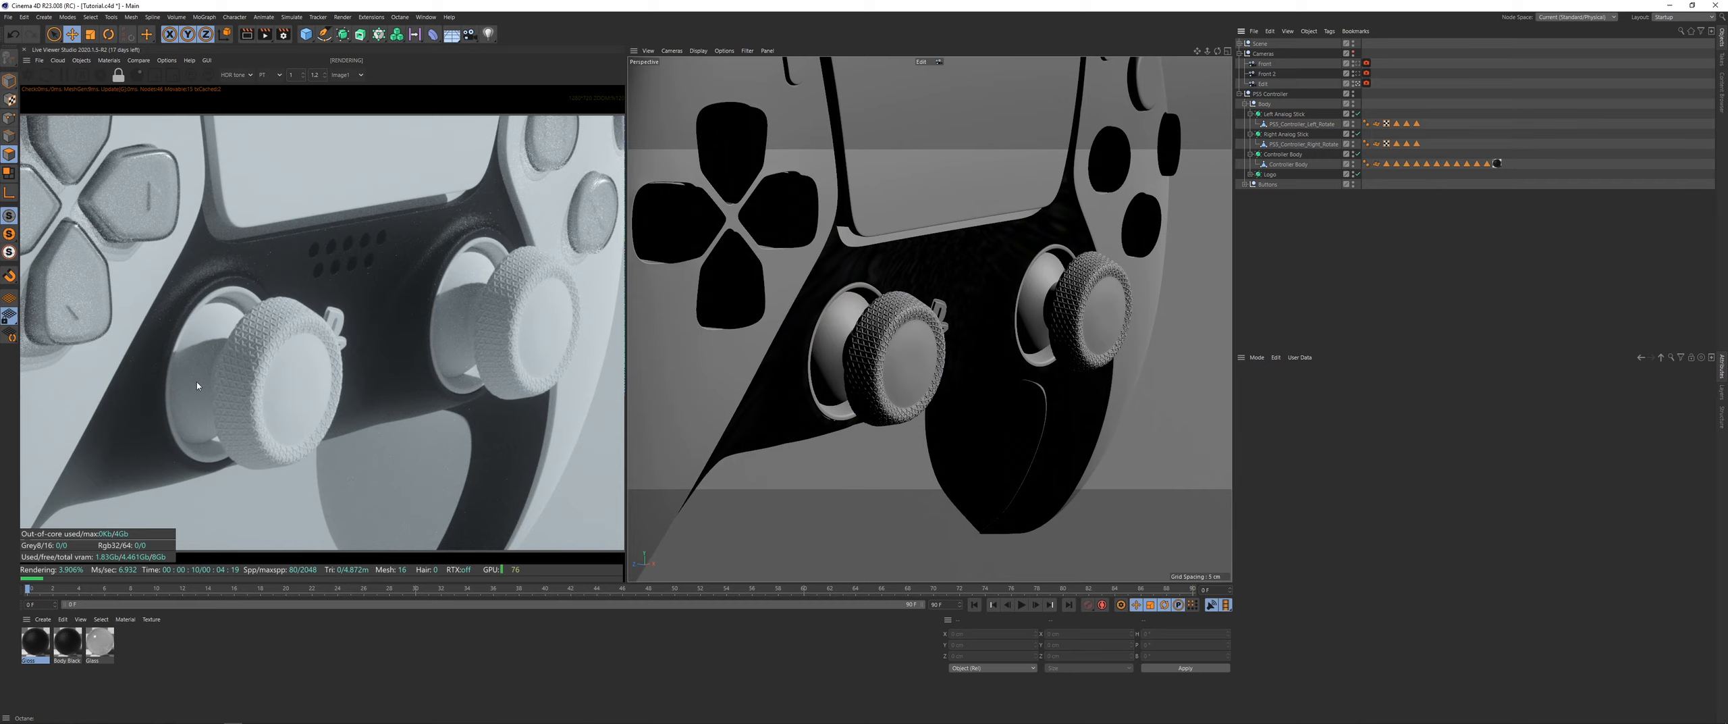
Step: Open the Gloss material's node graph and disconnect the two Noise nodes from its Roughness and Bump inputs
left_click(109, 60)
left_click(125, 93)
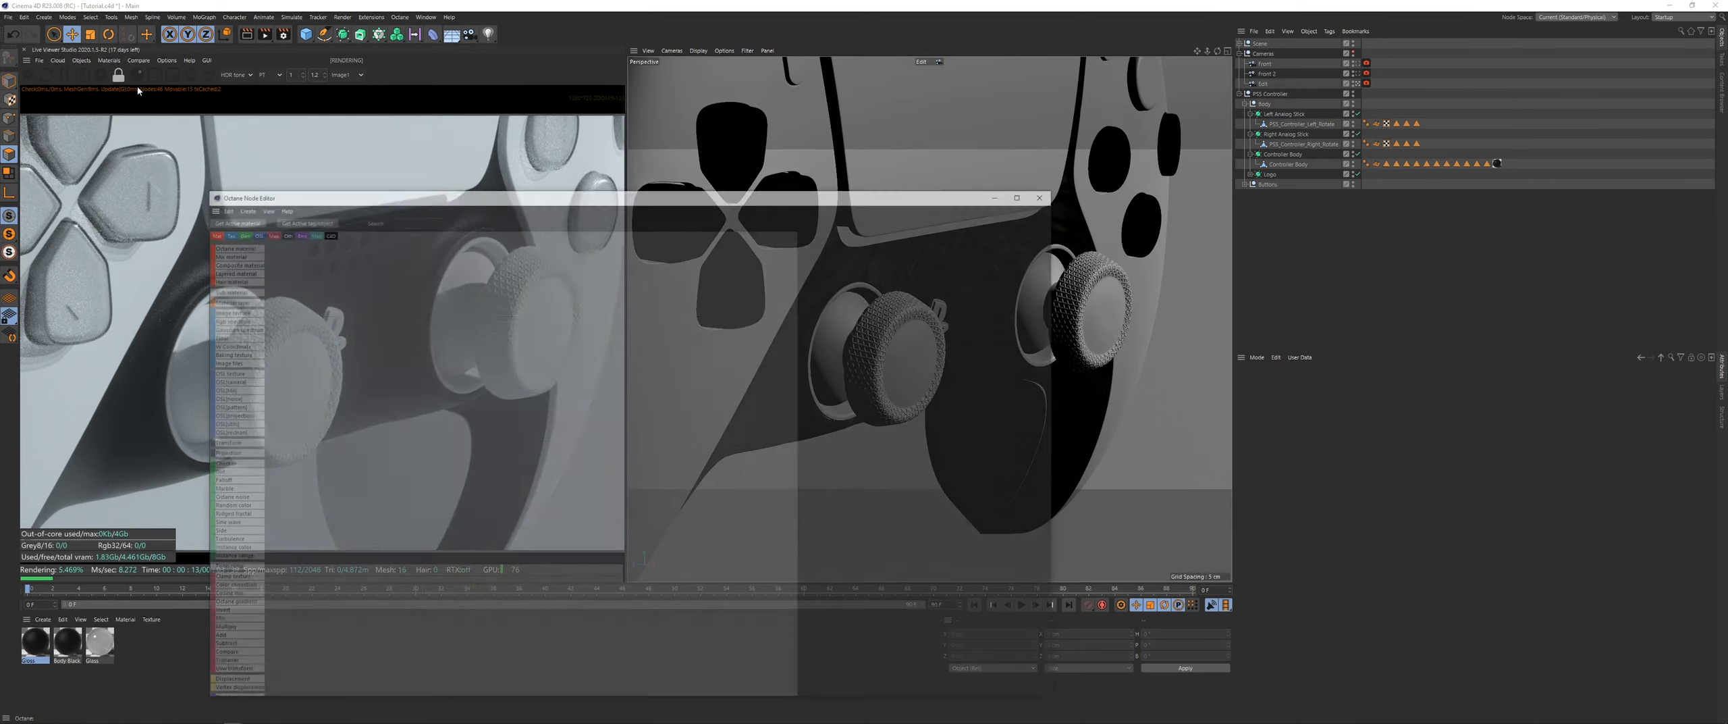
left_click_drag(486, 197, 814, 155)
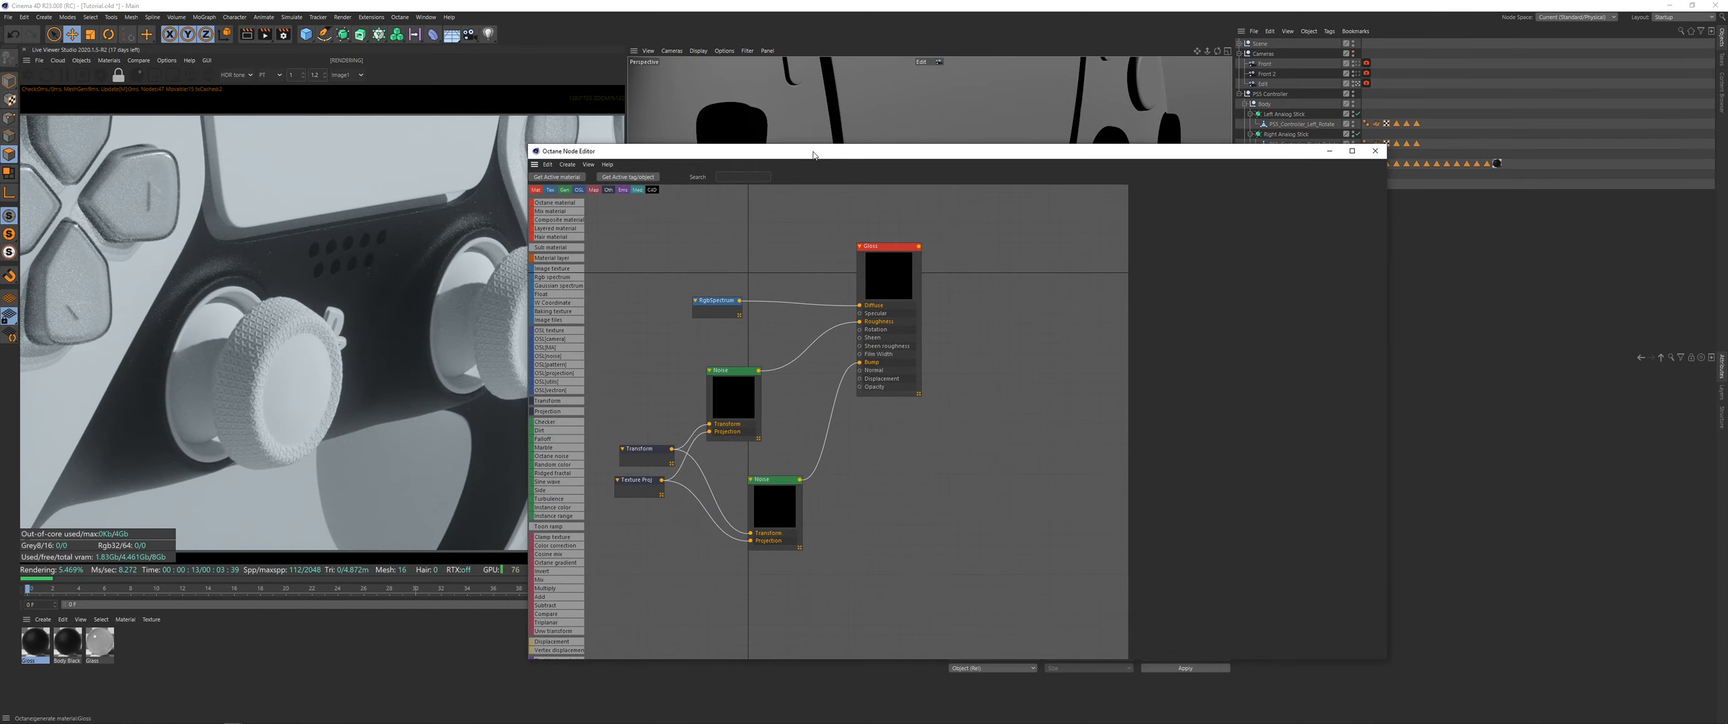
left_click(44, 653)
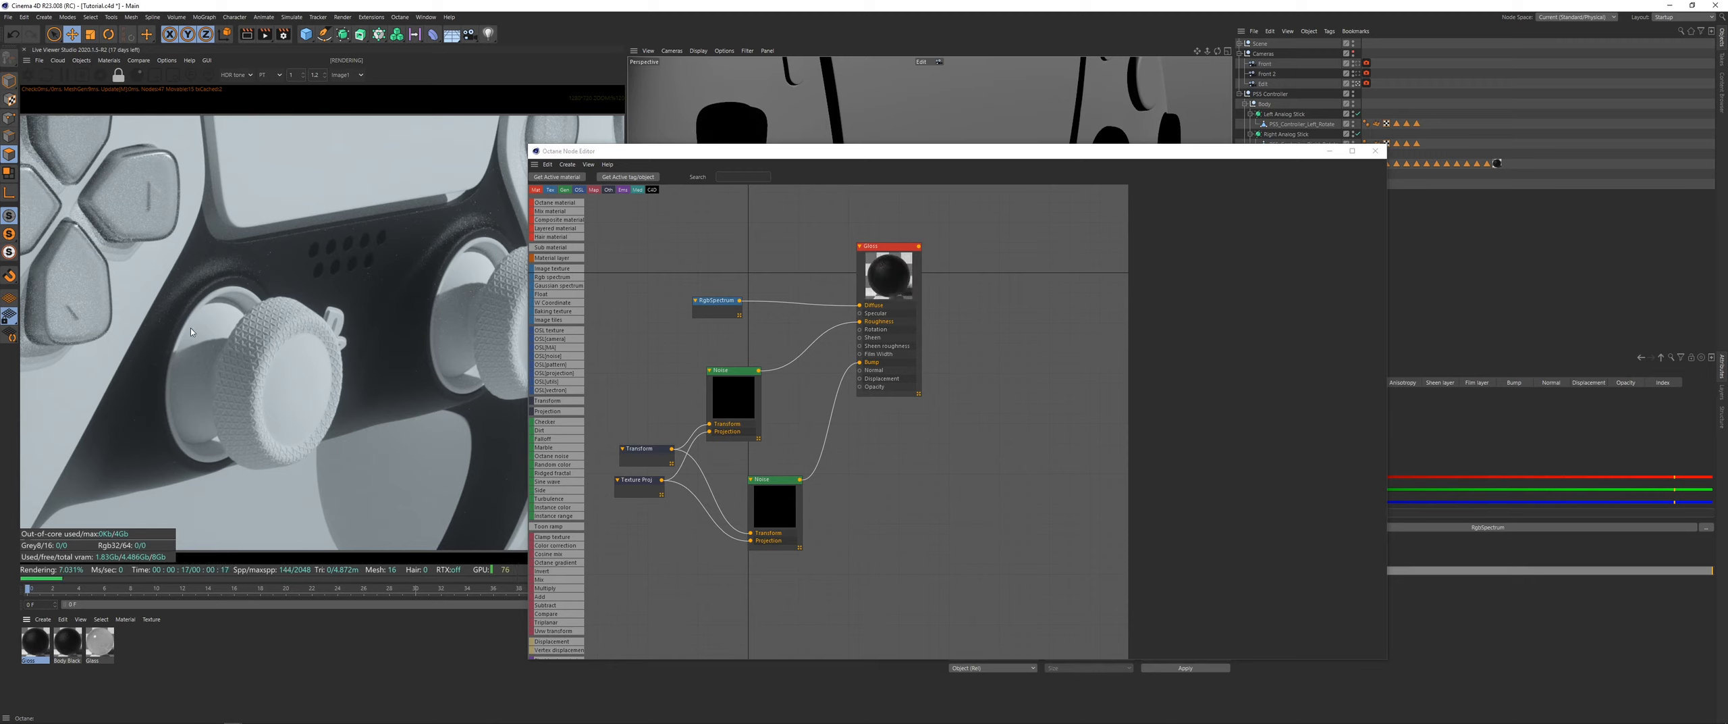
left_click_drag(852, 466, 838, 451)
mouse_move(850, 447)
middle_mouse_down()
mouse_move(856, 469)
mouse_move(833, 437)
mouse_move(857, 458)
middle_mouse_up()
left_click(837, 457)
key("Delete")
left_click(819, 389)
key("Delete")
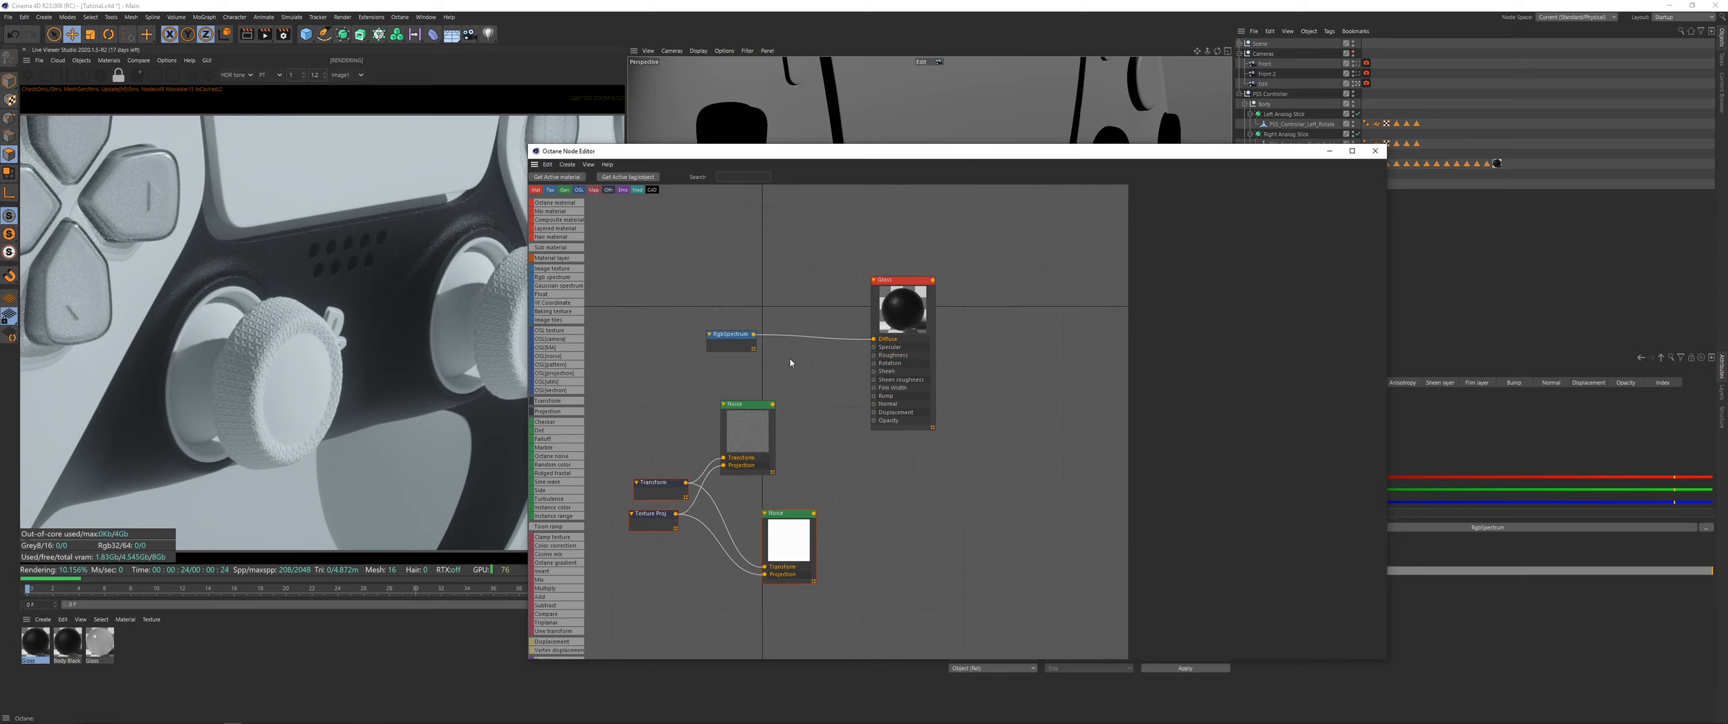
Step: Set the Gloss material's roughness float to about 0.1 and close its node graph
left_click(903, 310)
left_click(1296, 190)
left_click(1260, 191)
left_click_drag(1242, 331, 1216, 332)
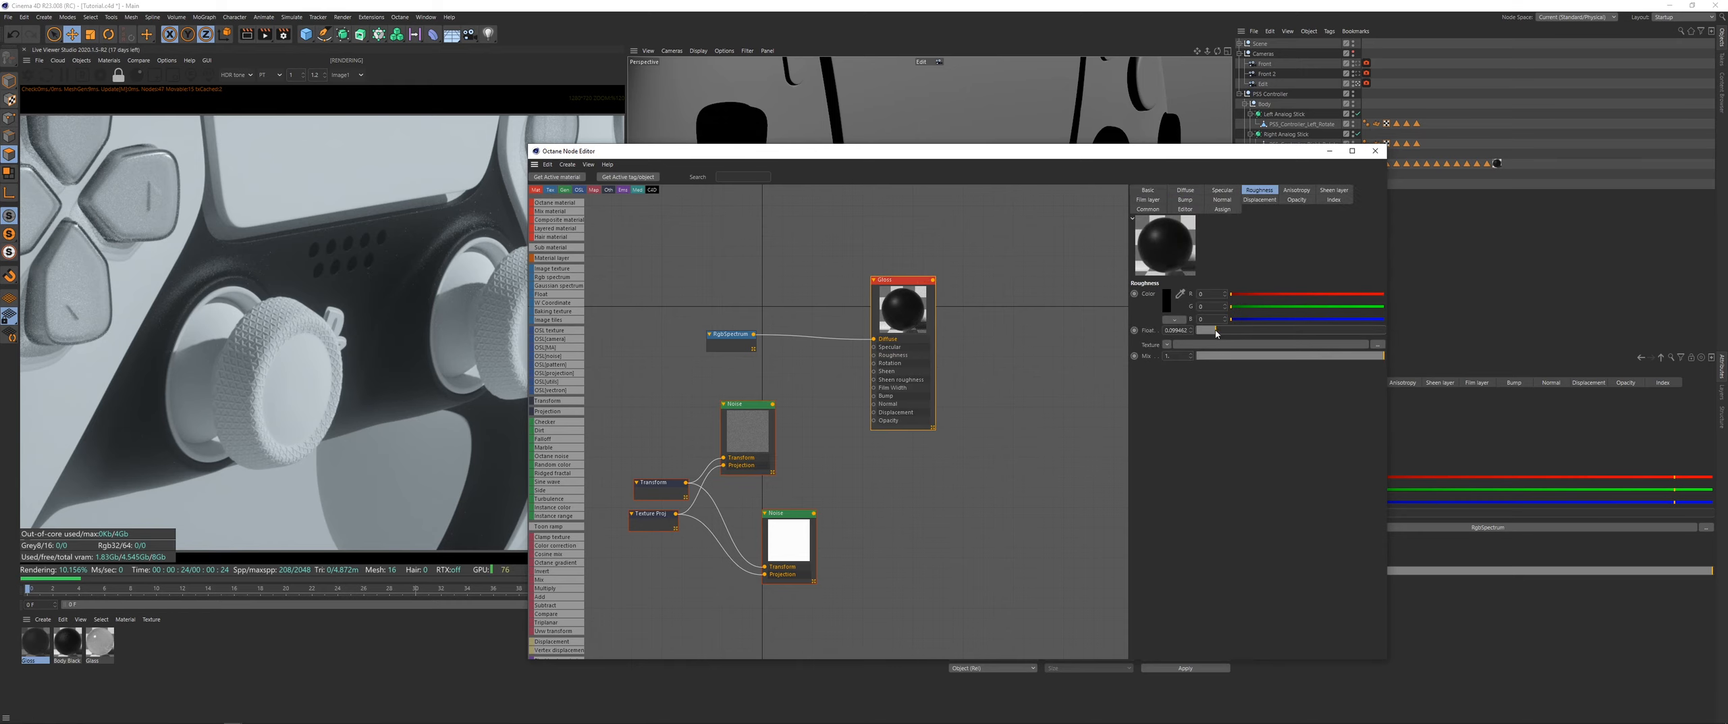
left_click(1336, 154)
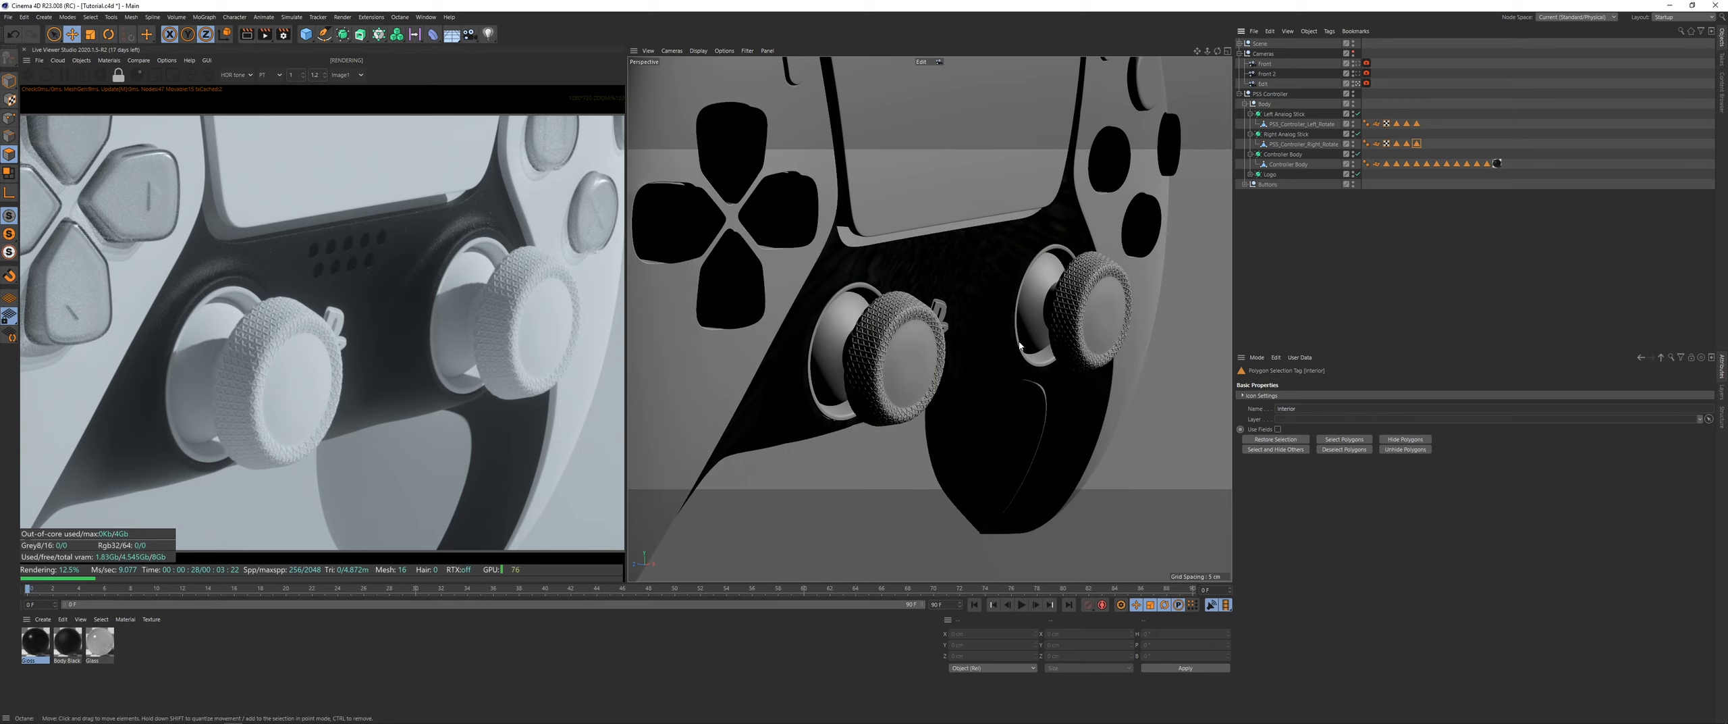
Step: Apply the Gloss material to the Interior selections of the right and left analog sticks
double_click(1417, 144)
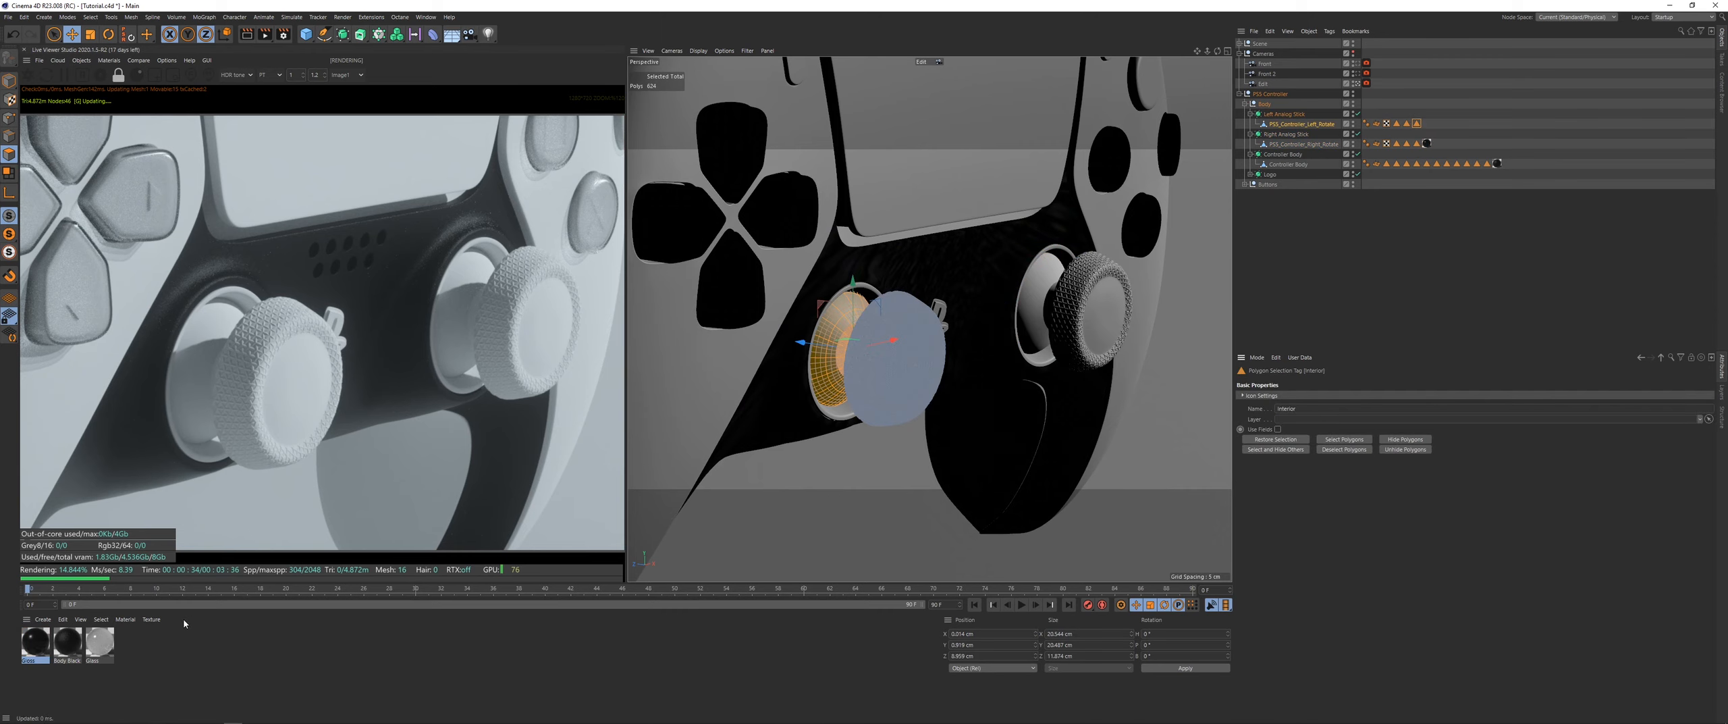
left_click_drag(37, 641, 86, 636)
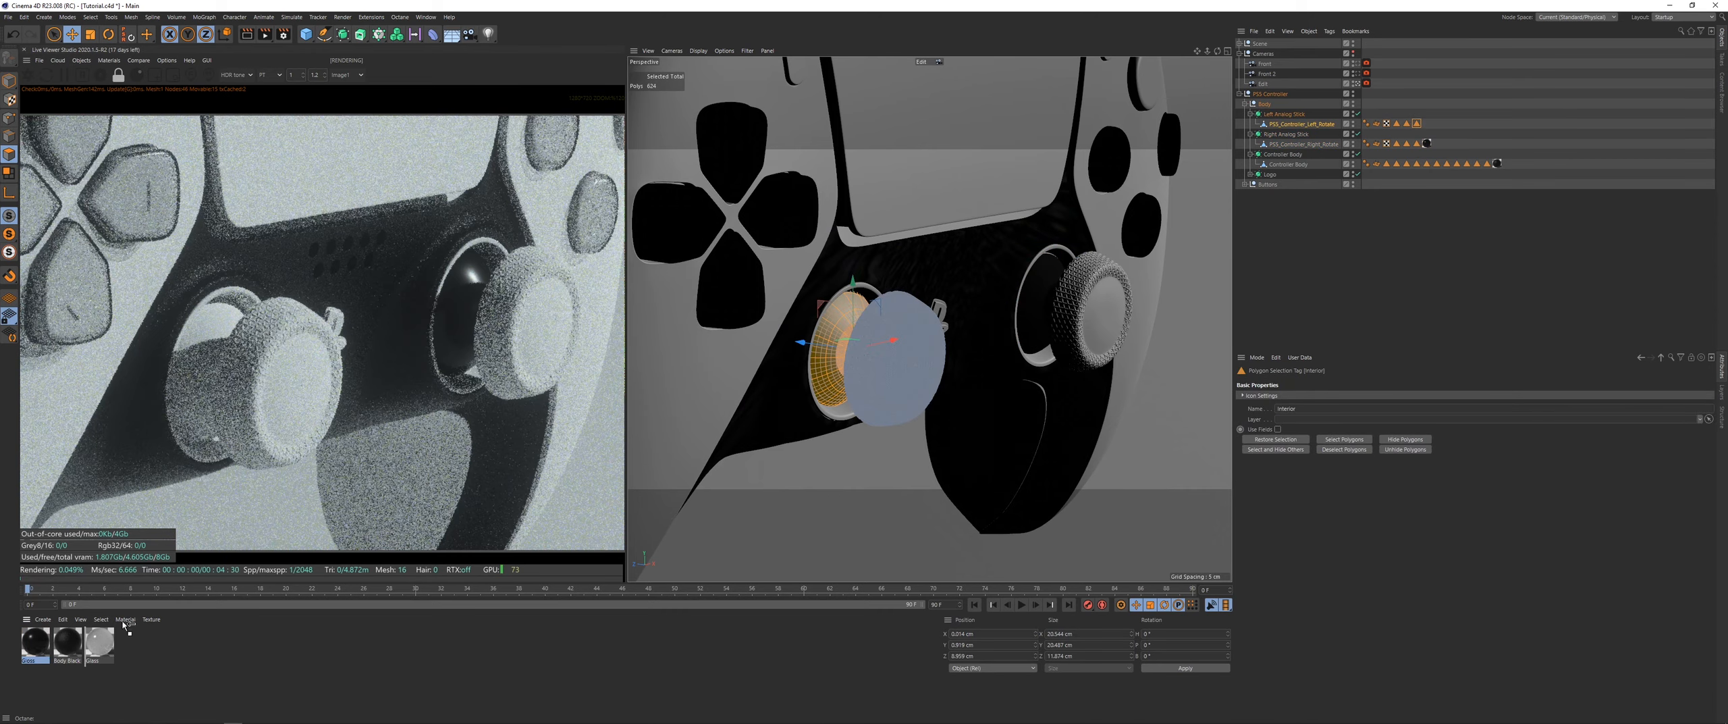
left_click_drag(822, 348, 824, 348)
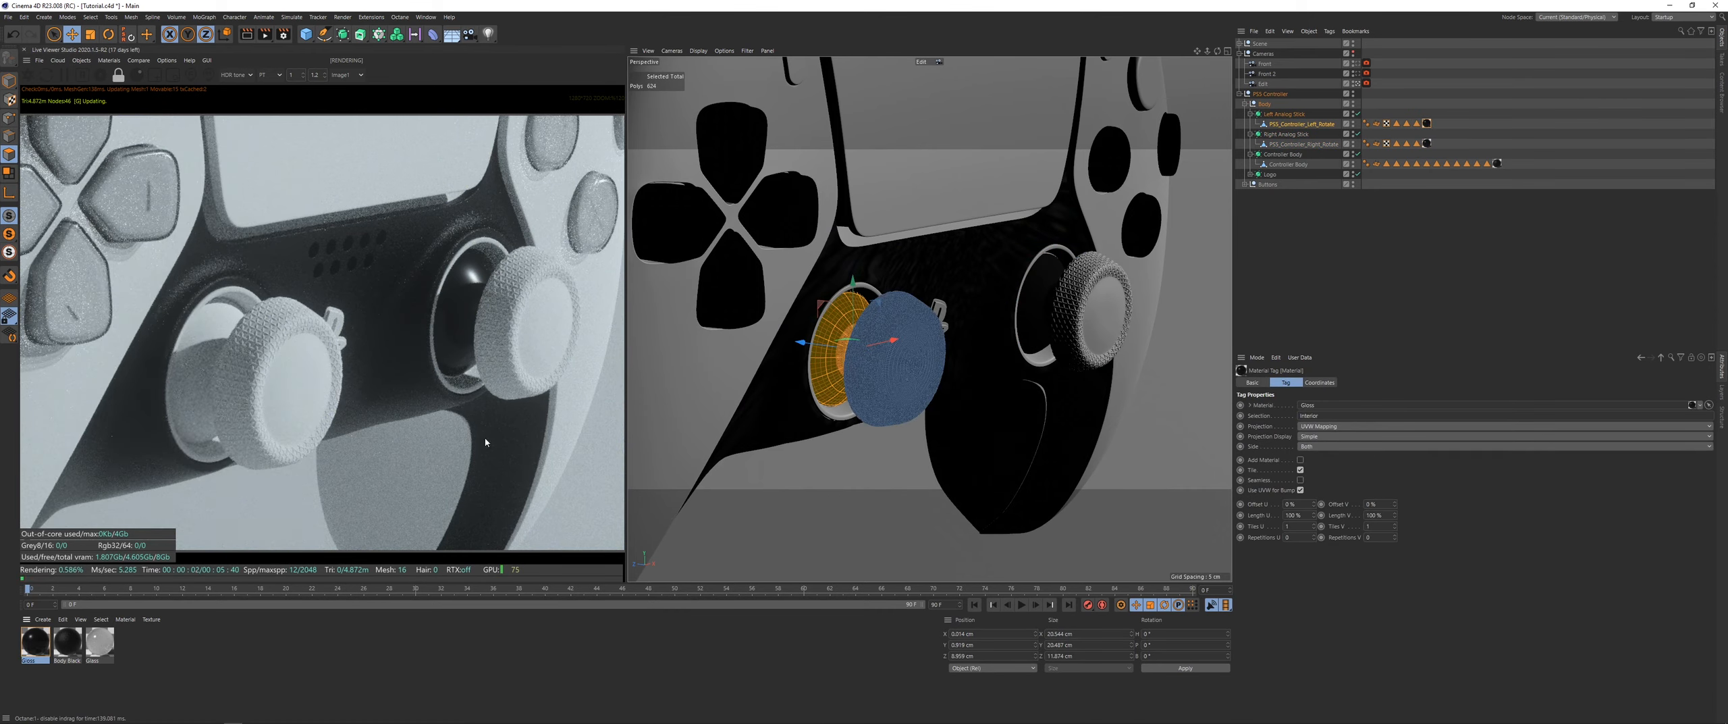
scroll(350, 387, "down", 3)
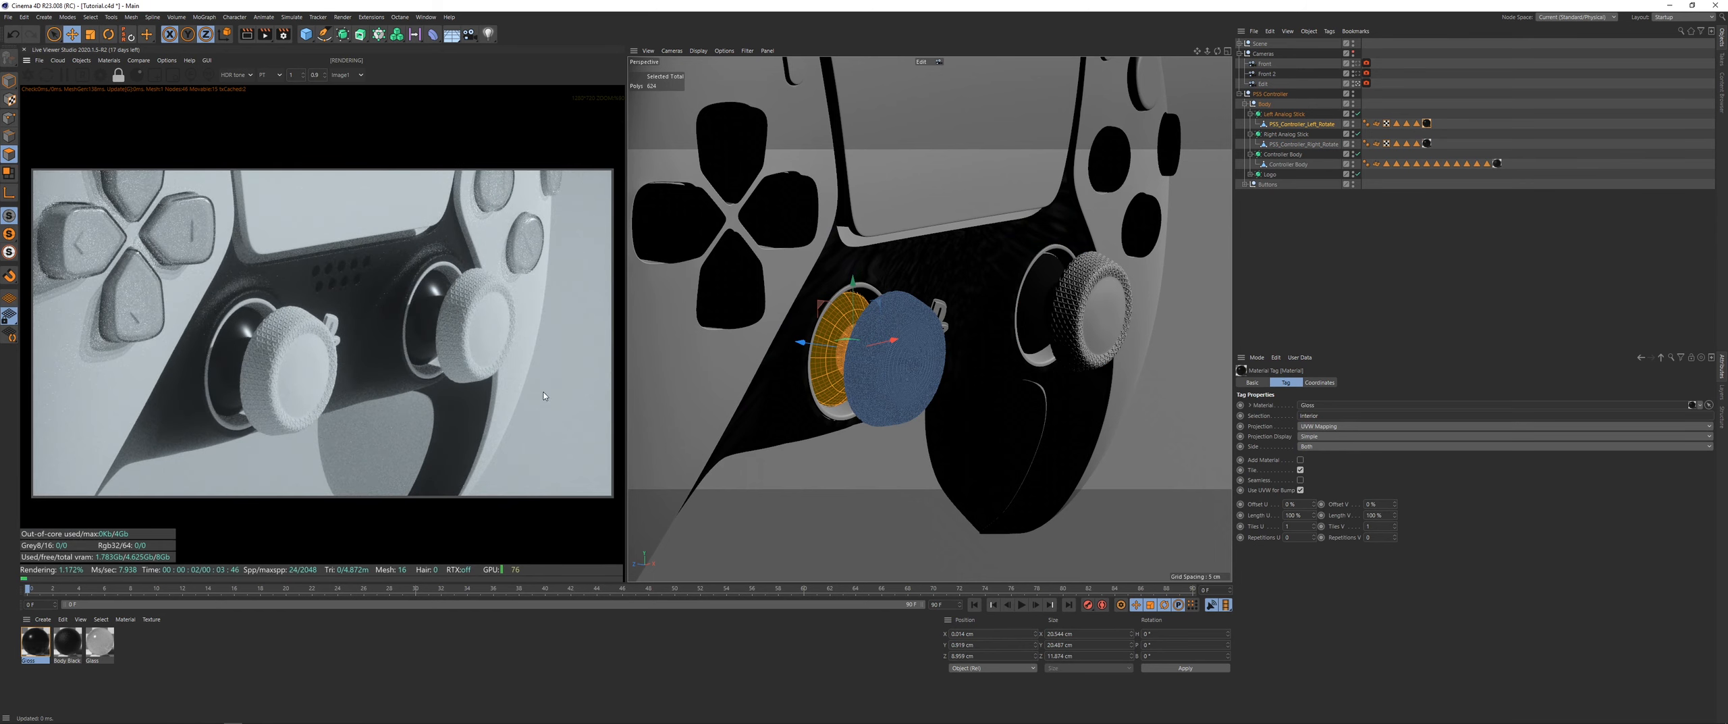
Step: Reopen the Gloss material's node graph and connect the upper Noise node to its Roughness input
left_click(109, 61)
left_click(135, 81)
left_click_drag(446, 191, 808, 121)
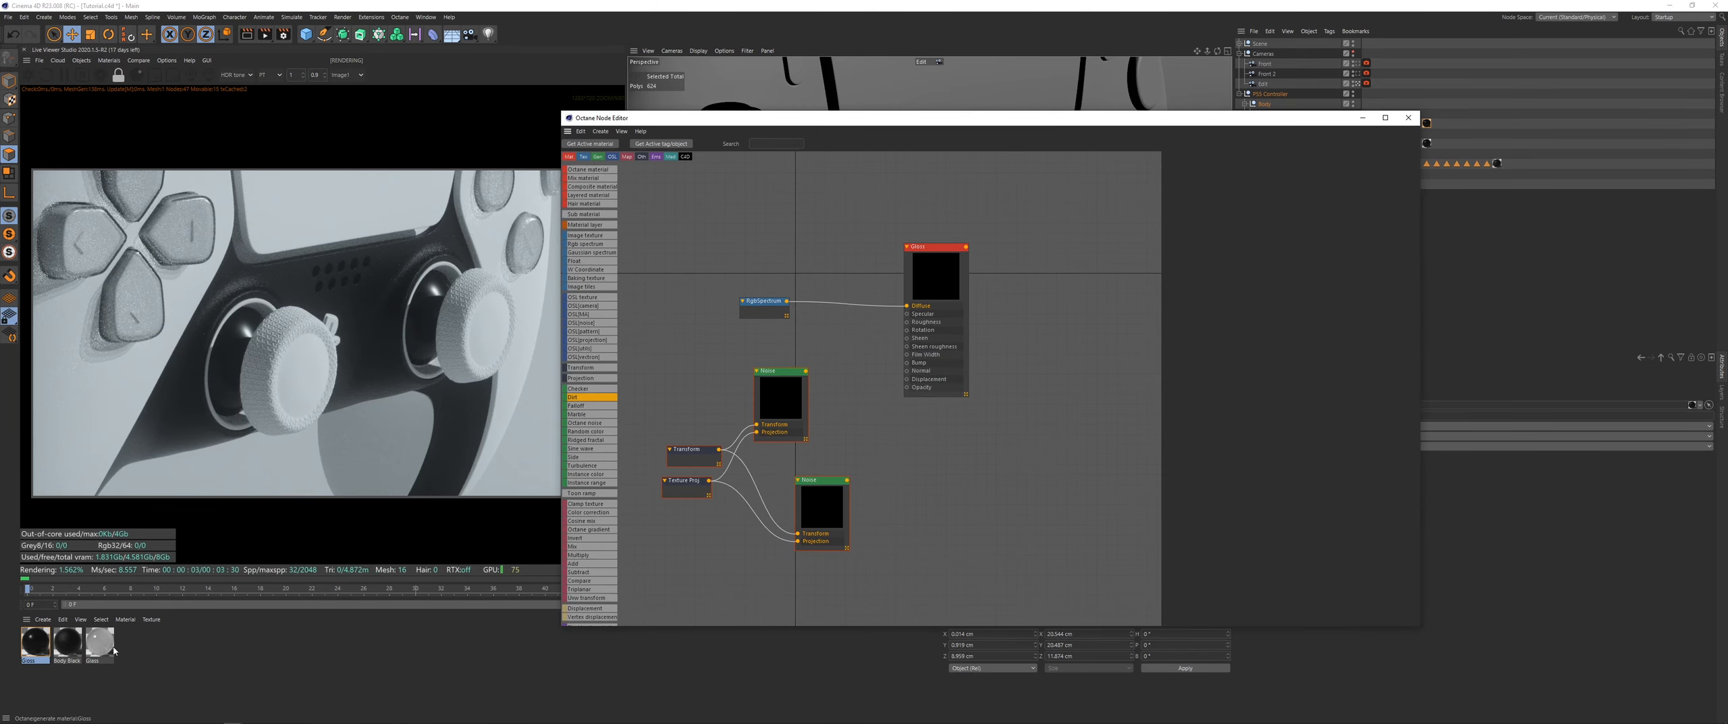
left_click(778, 396)
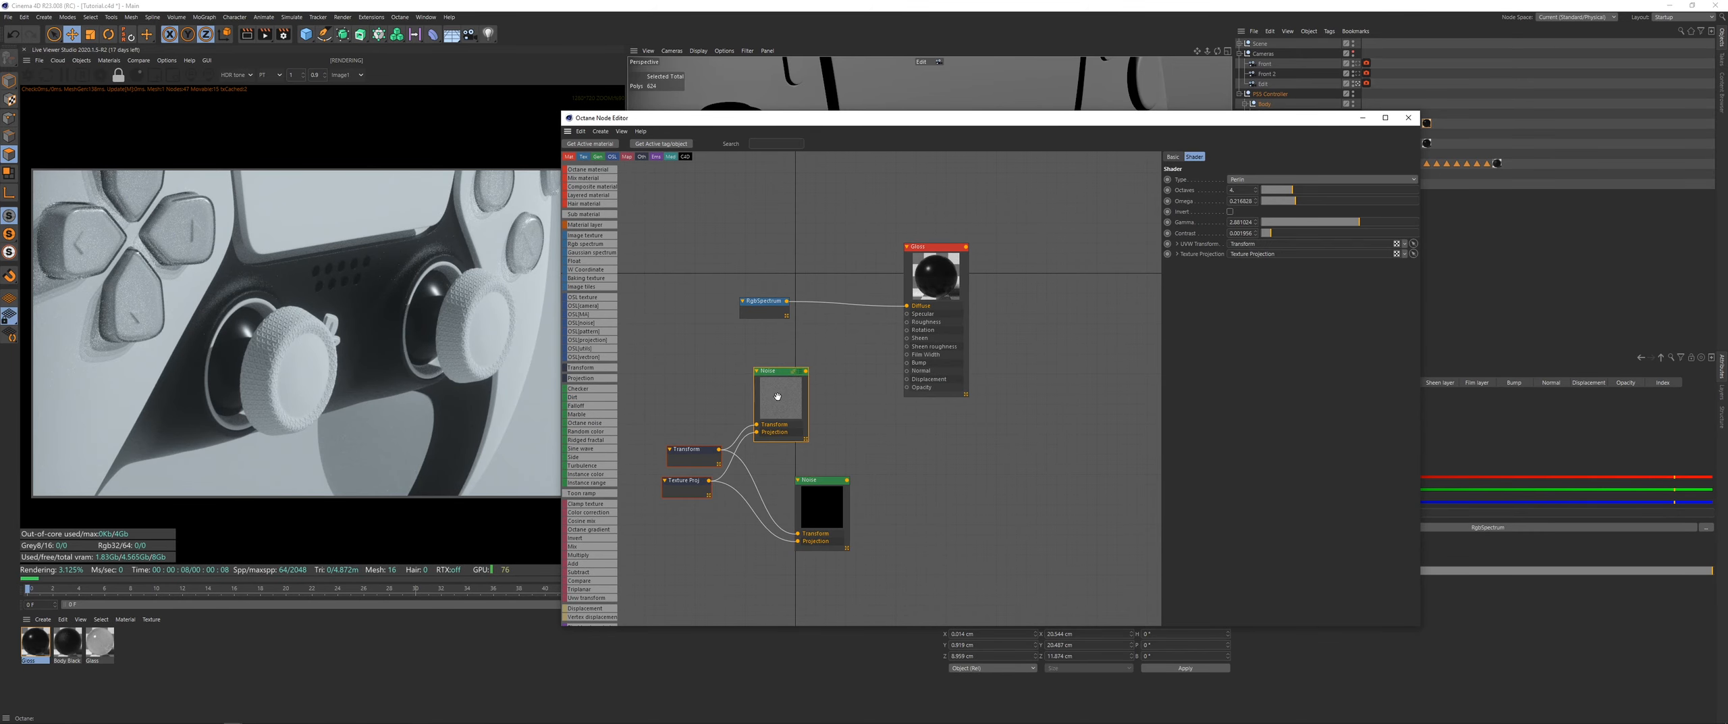
scroll(753, 368, "up", 3)
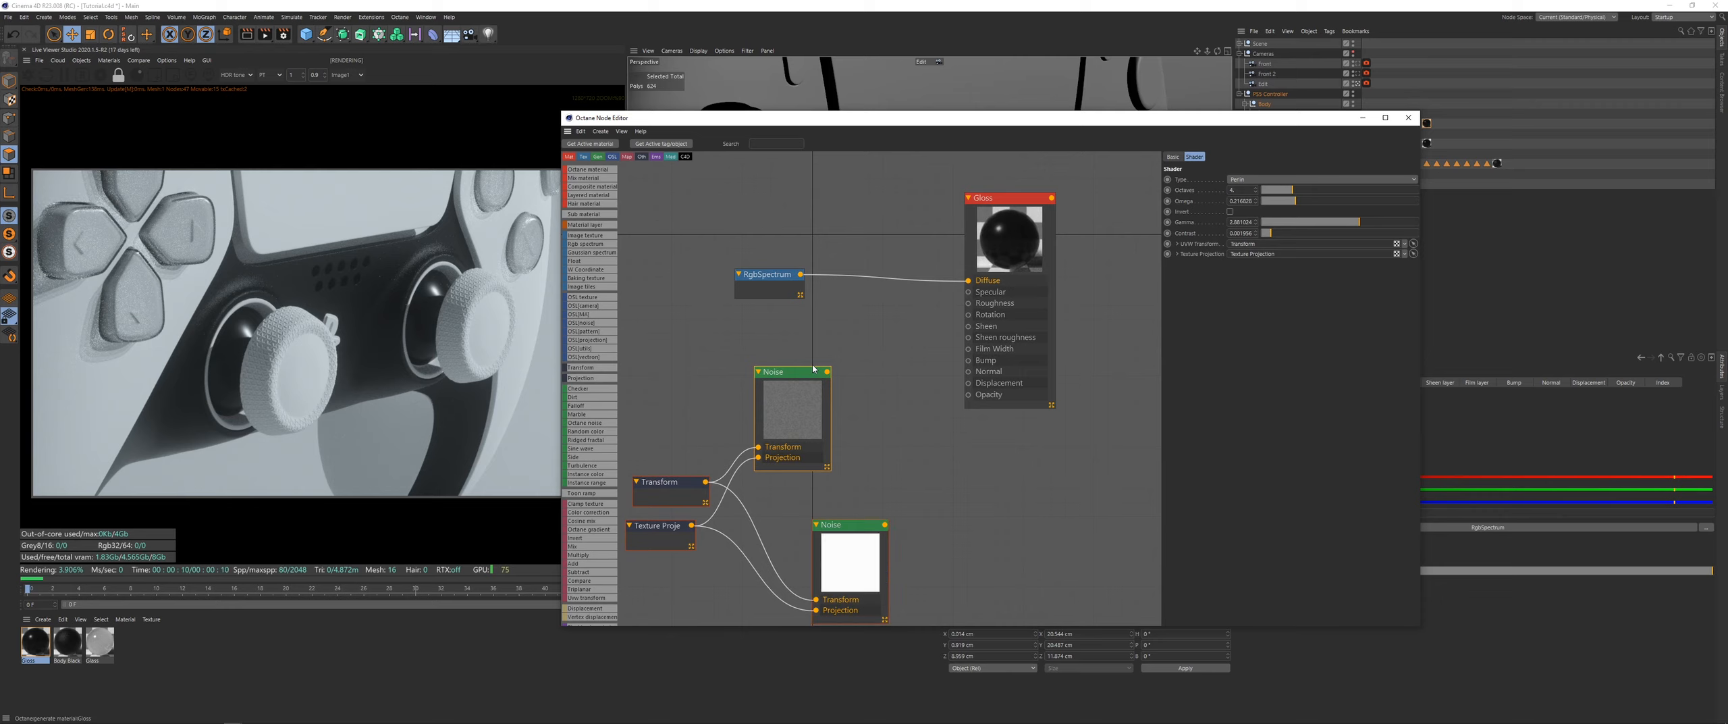
left_click_drag(827, 374, 968, 304)
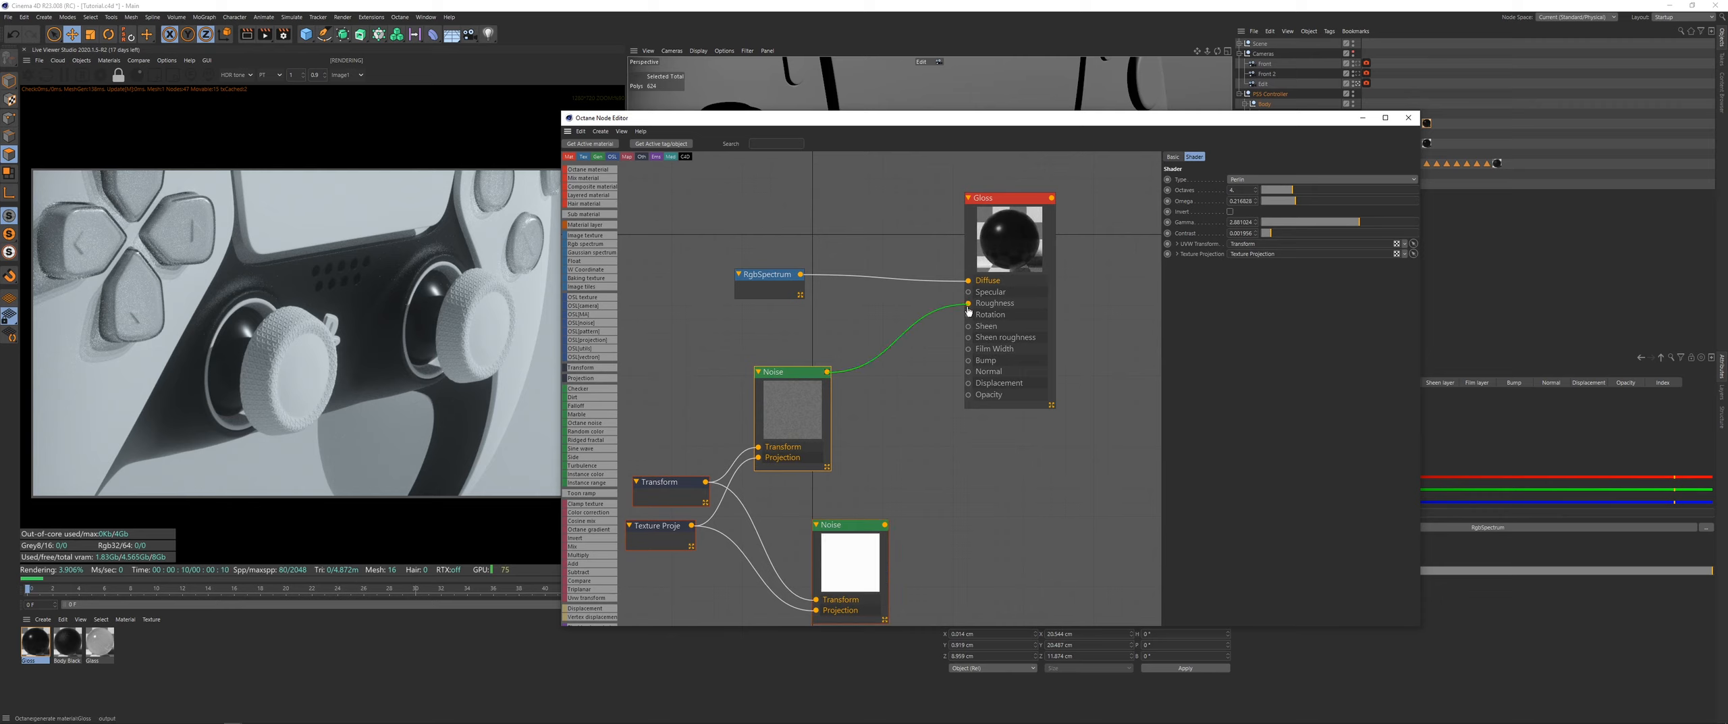
Step: Adjust the Transform node's scale, set the roughness noise to 8 octaves and omega about 0.97, raise its gamma slightly and check the sticks in the render
left_click(668, 489)
left_click_drag(1269, 256, 1315, 265)
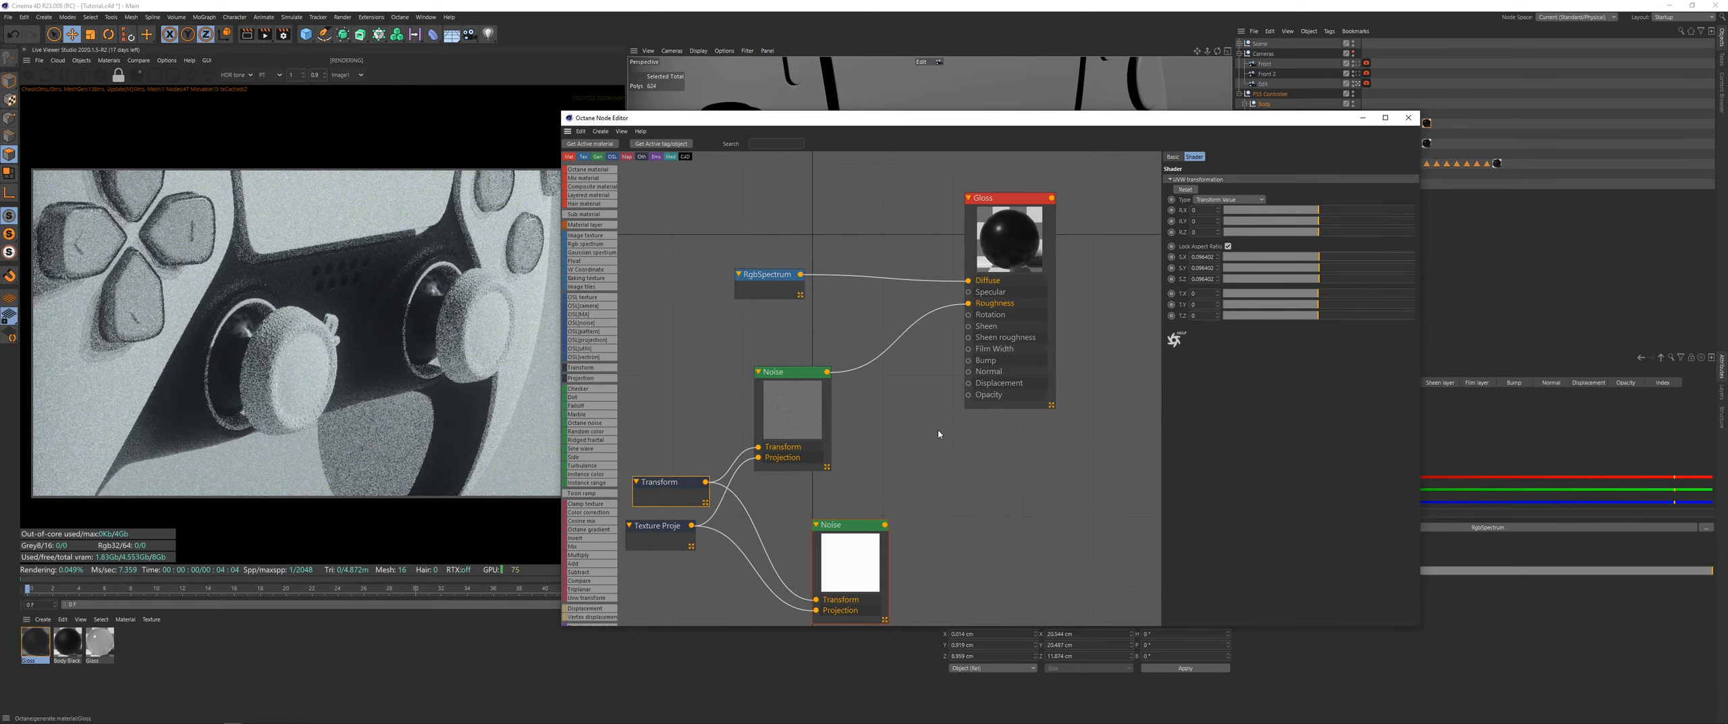
left_click(810, 408)
left_click_drag(1381, 205, 1413, 203)
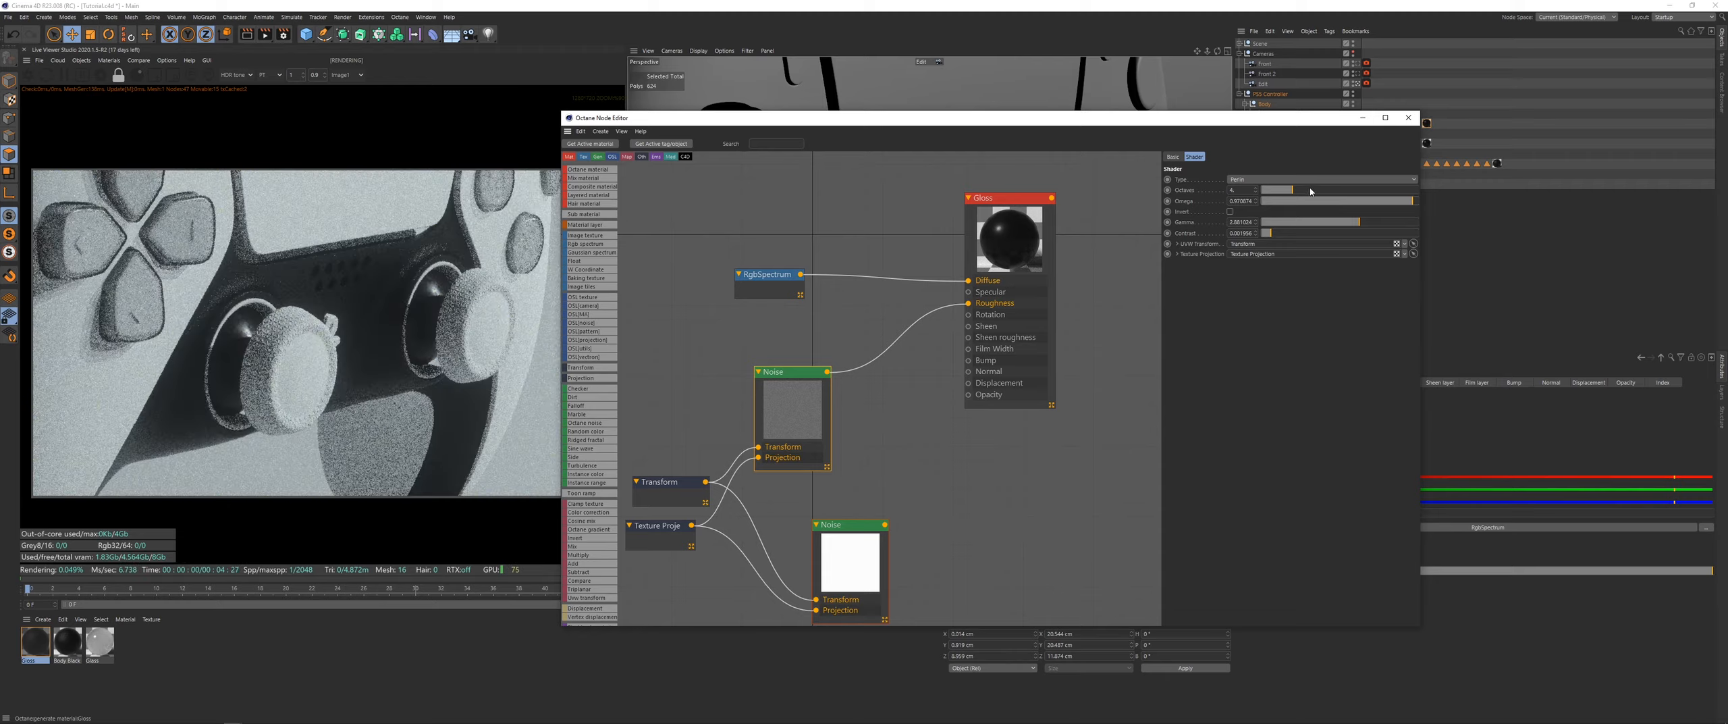
left_click_drag(1299, 192, 1367, 235)
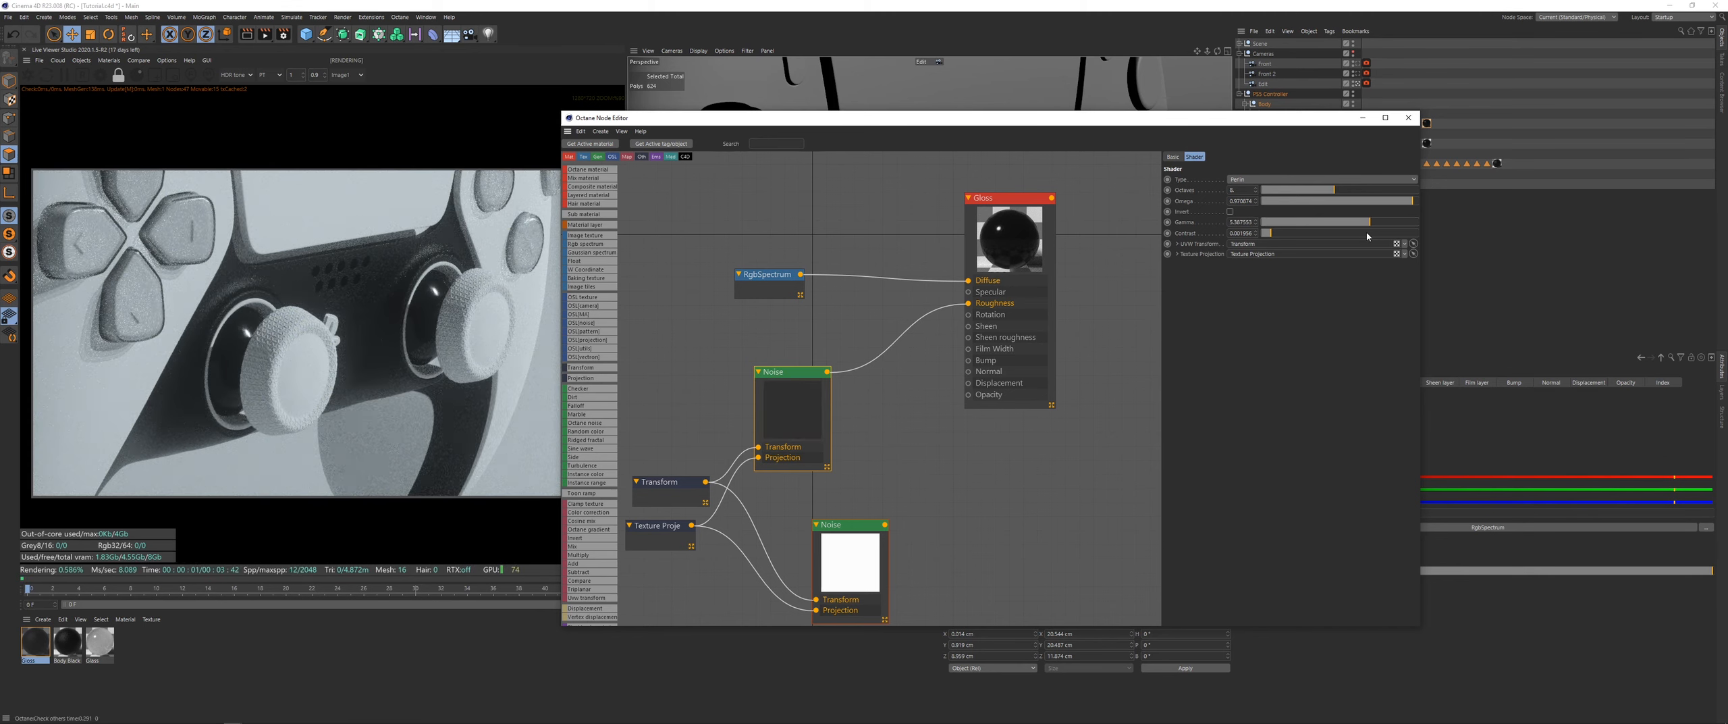
scroll(229, 332, "up", 2)
scroll(216, 349, "up", 2)
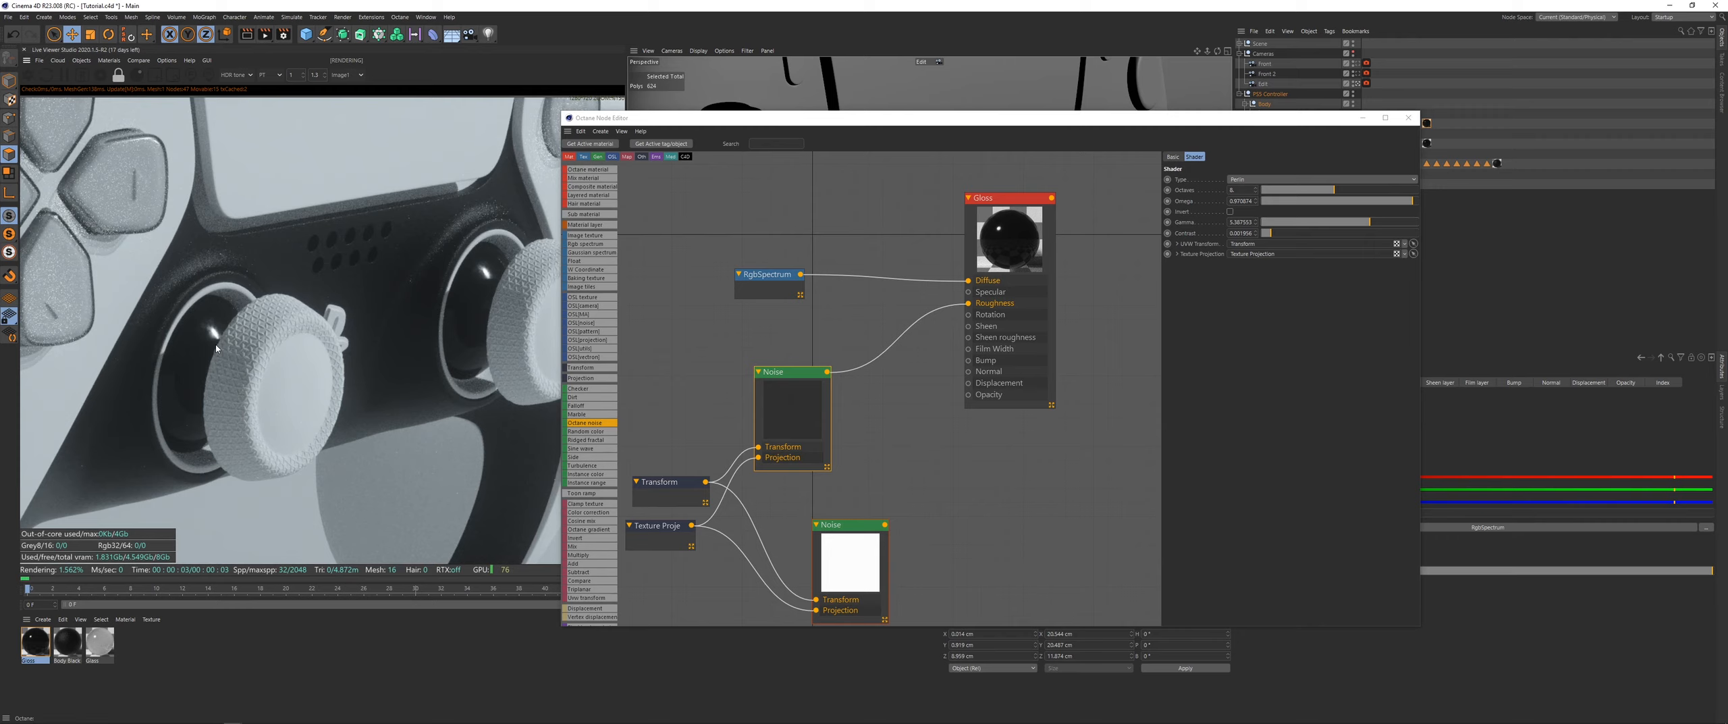
scroll(196, 337, "down", 4)
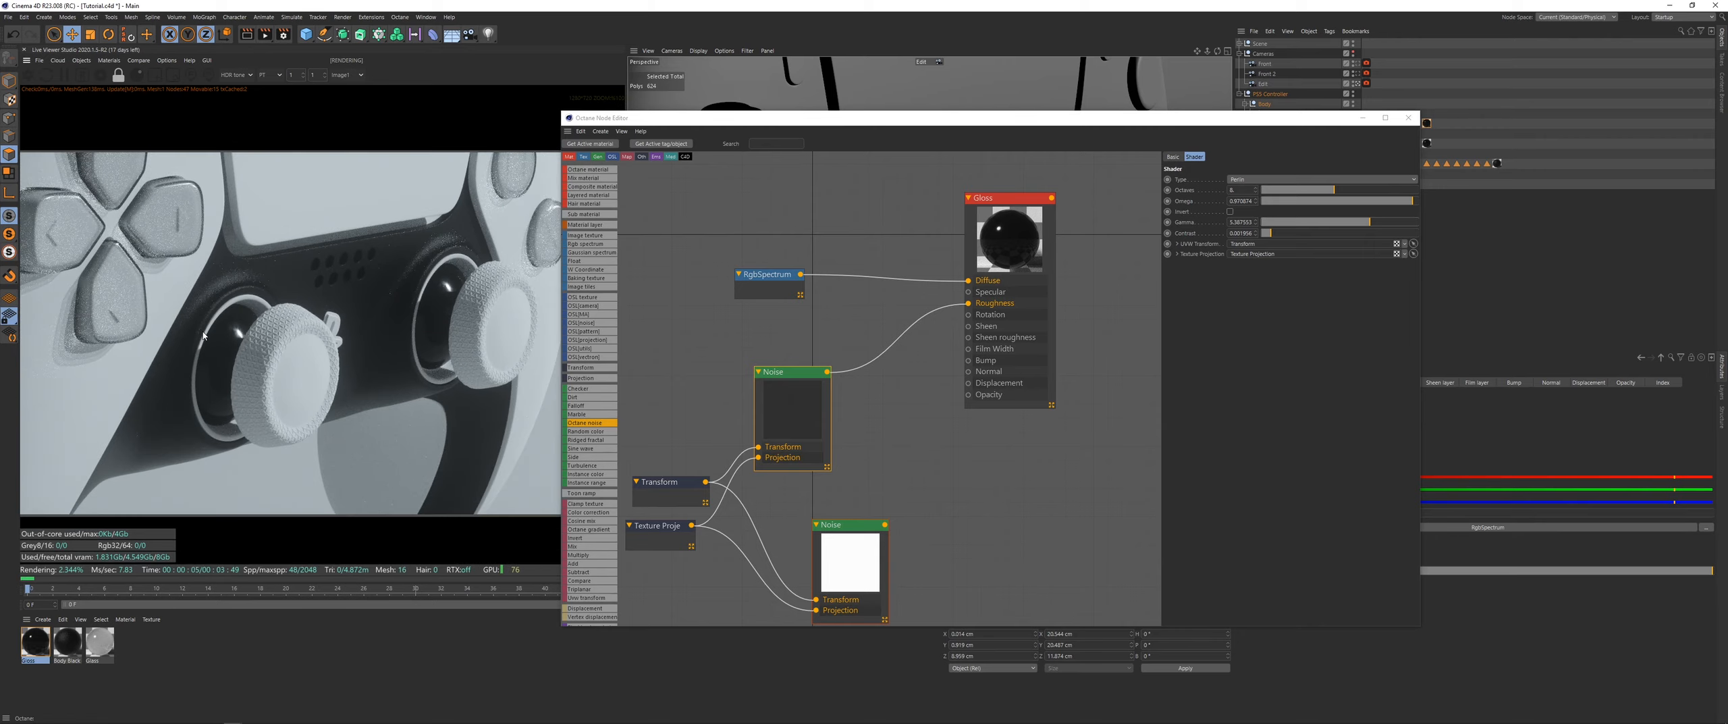
left_click(1007, 284)
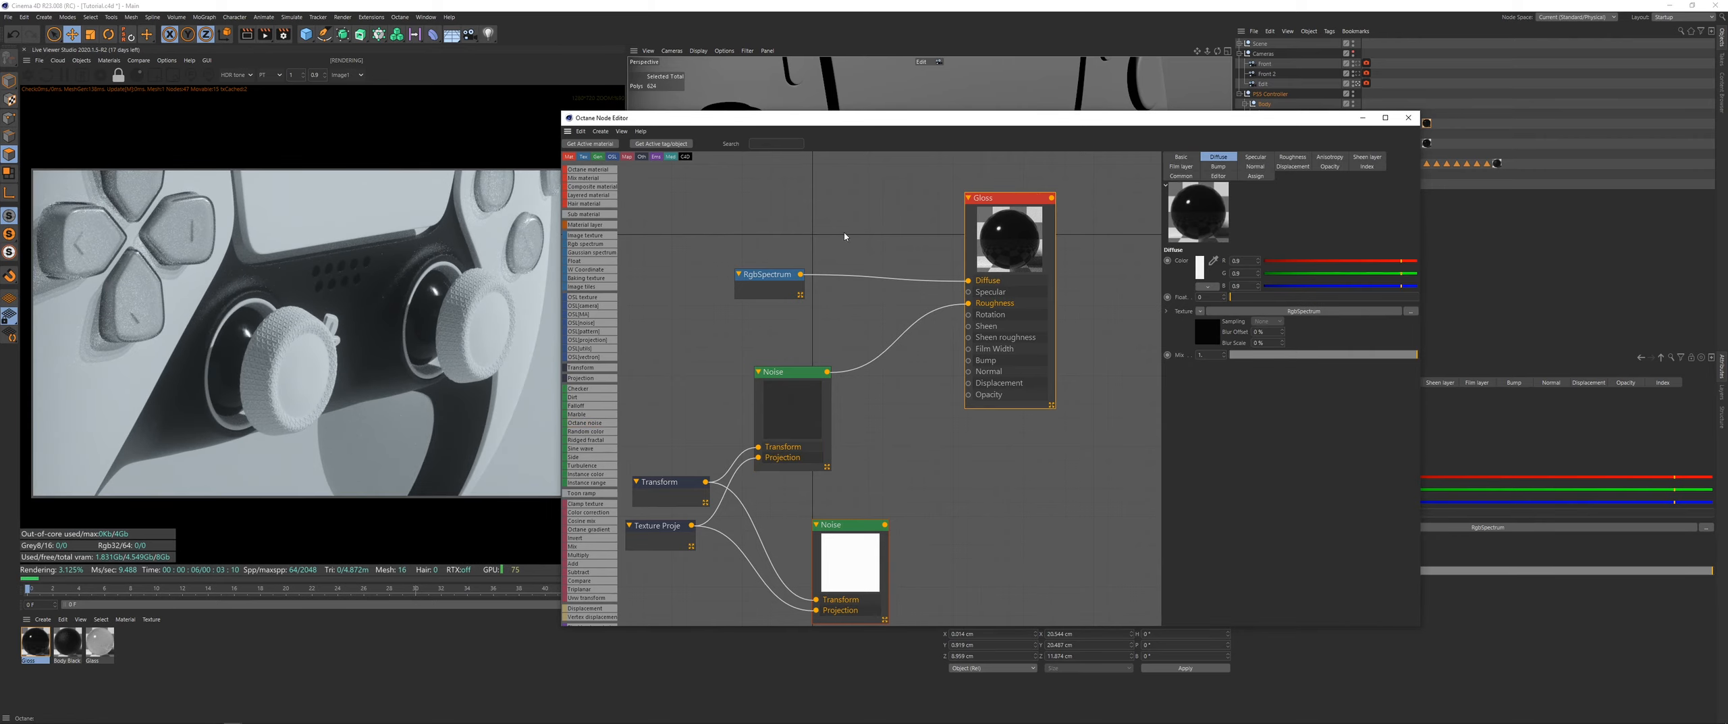
left_click(1409, 117)
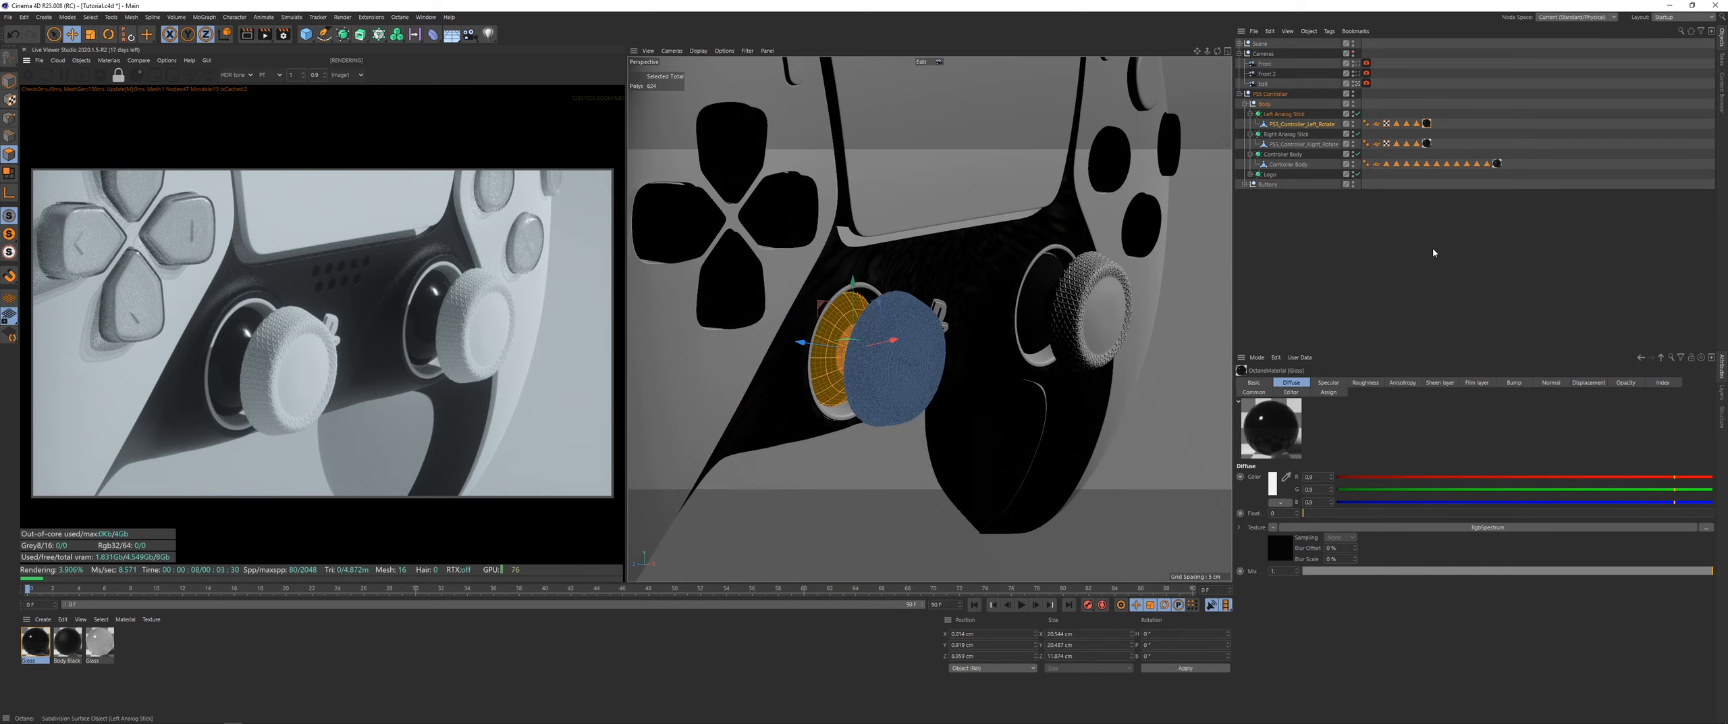
Step: Duplicate the Body Black material and rename the copy as Analog
left_click(70, 650)
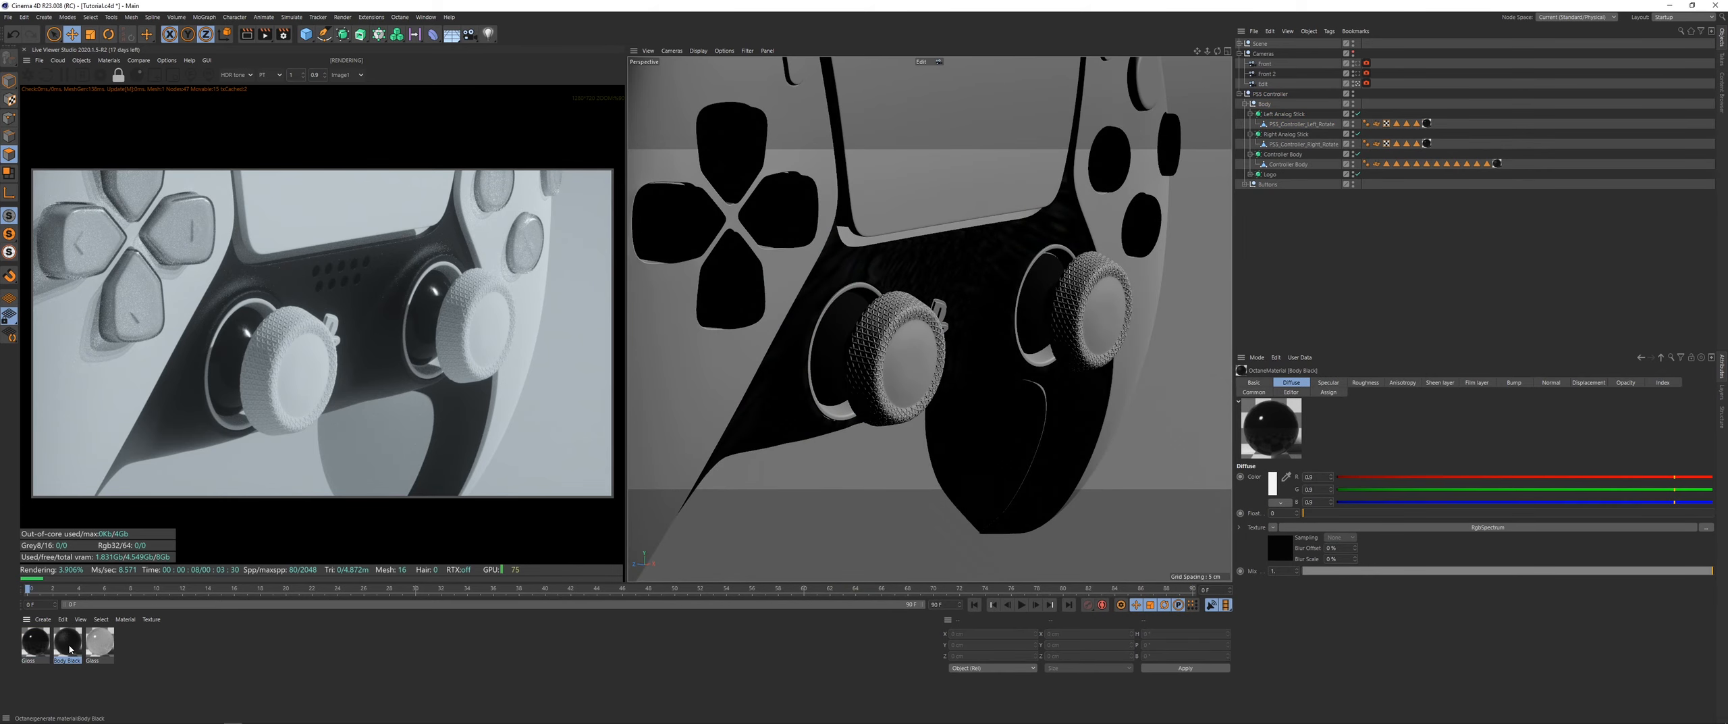
key("ctrl+v")
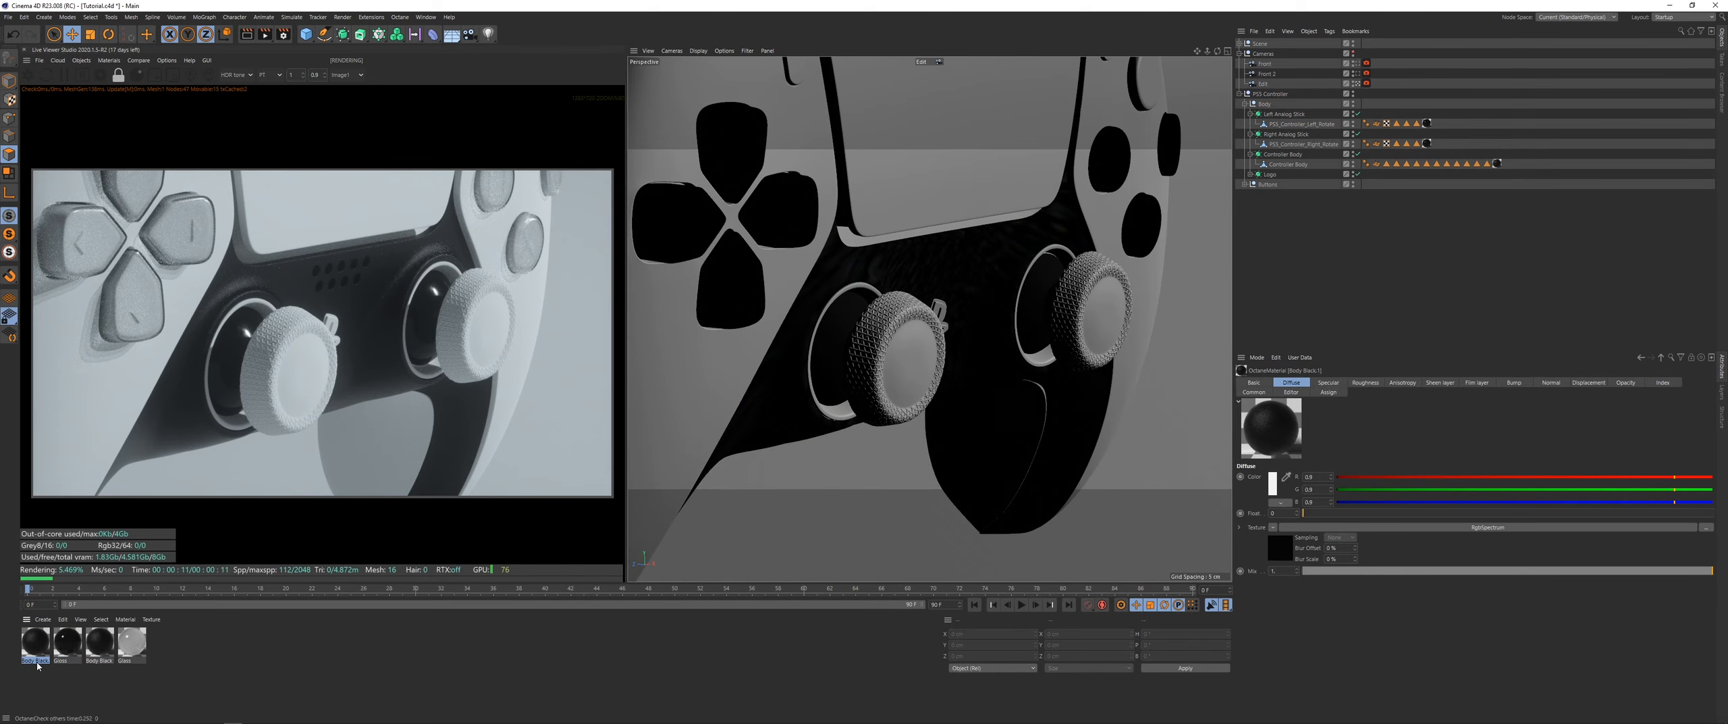
double_click(37, 661)
type("Analog")
key("Return")
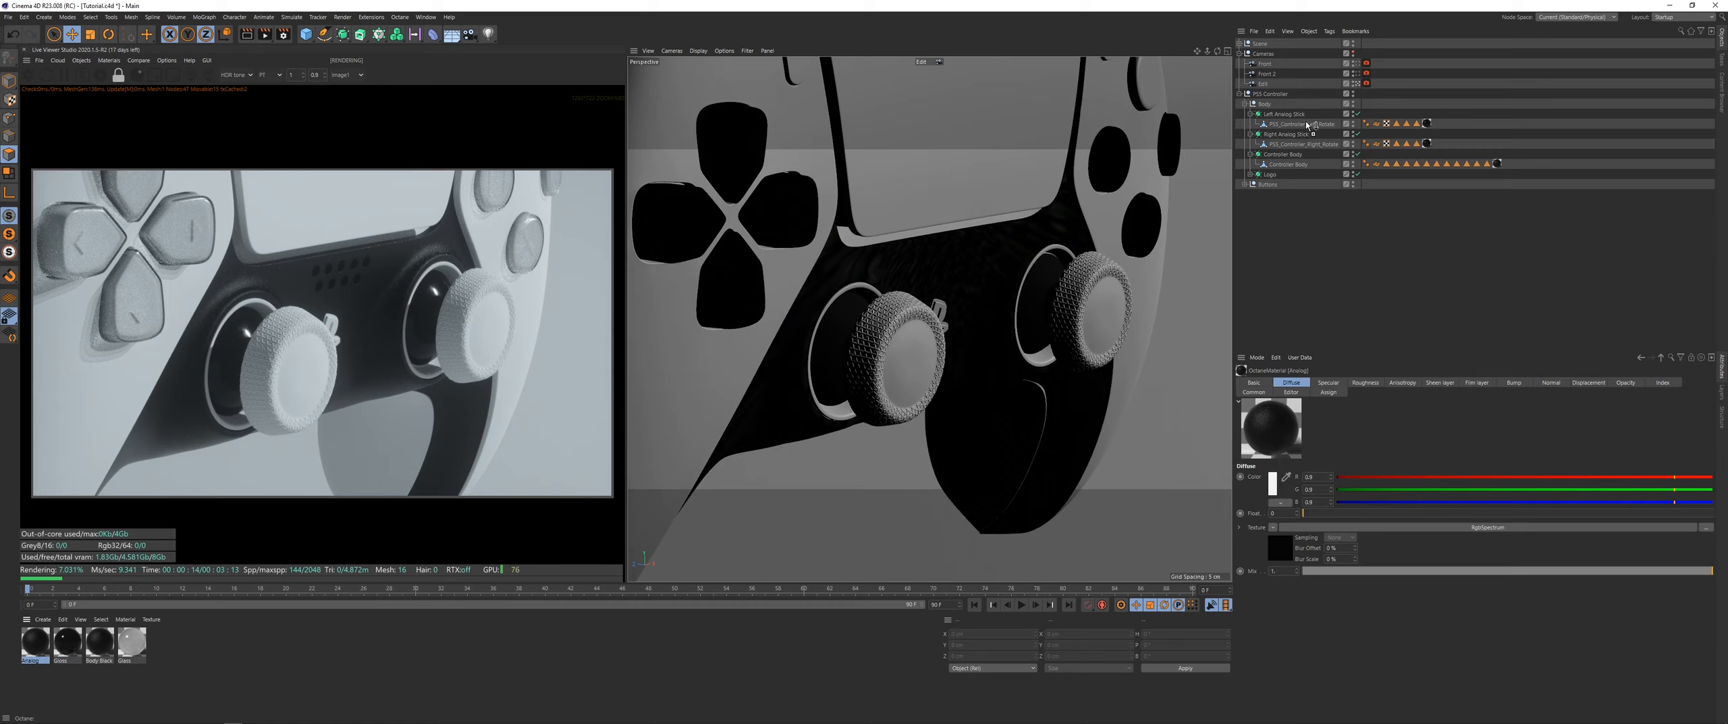
Step: Apply the Analog material to the left analog stick mesh and copy its material tag to the right stick mesh
left_click_drag(1310, 125, 1310, 124)
left_click_drag(1436, 124, 1441, 145, "ctrl")
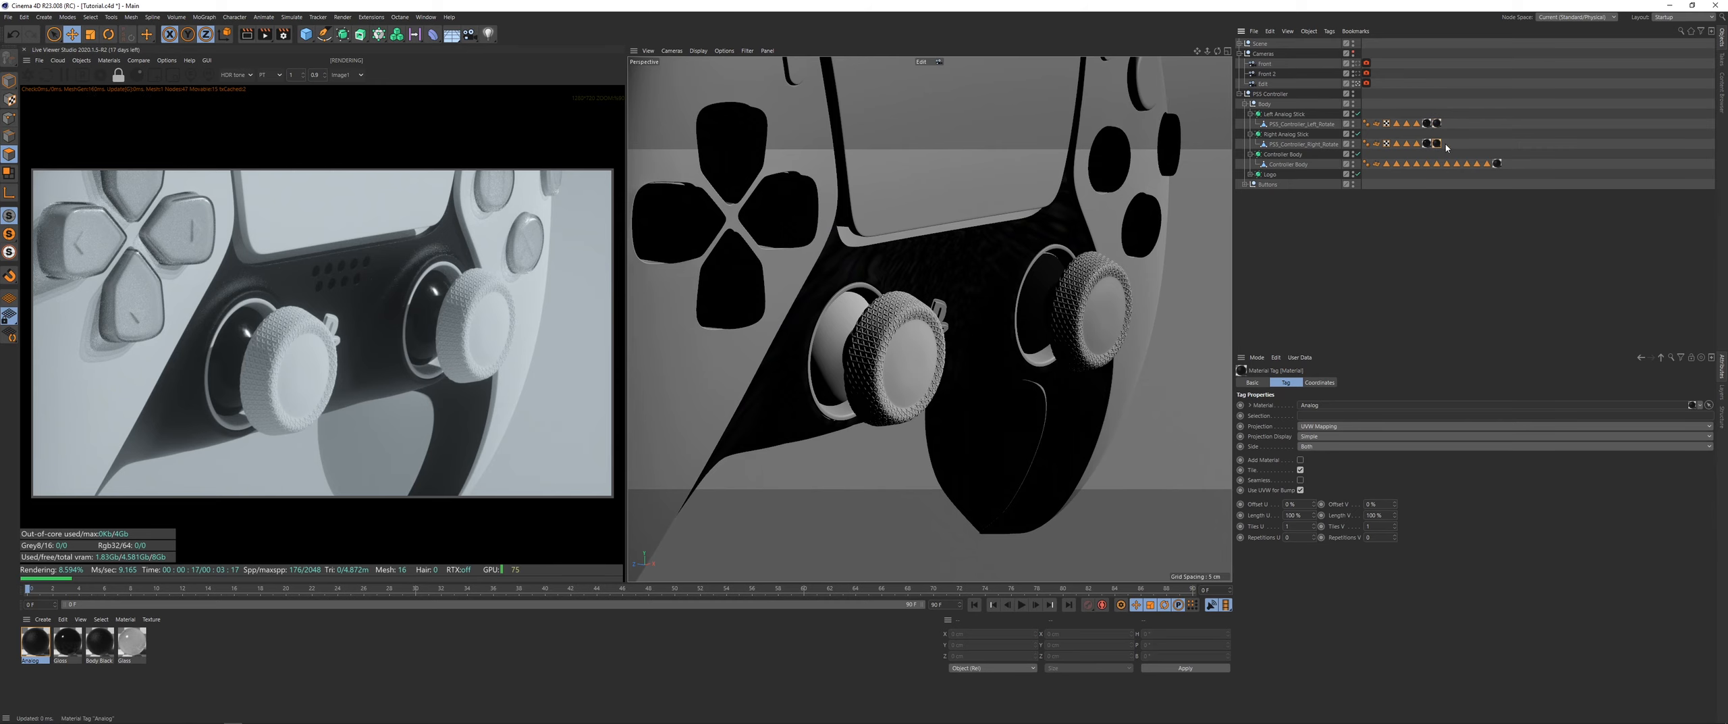
left_click(1477, 132)
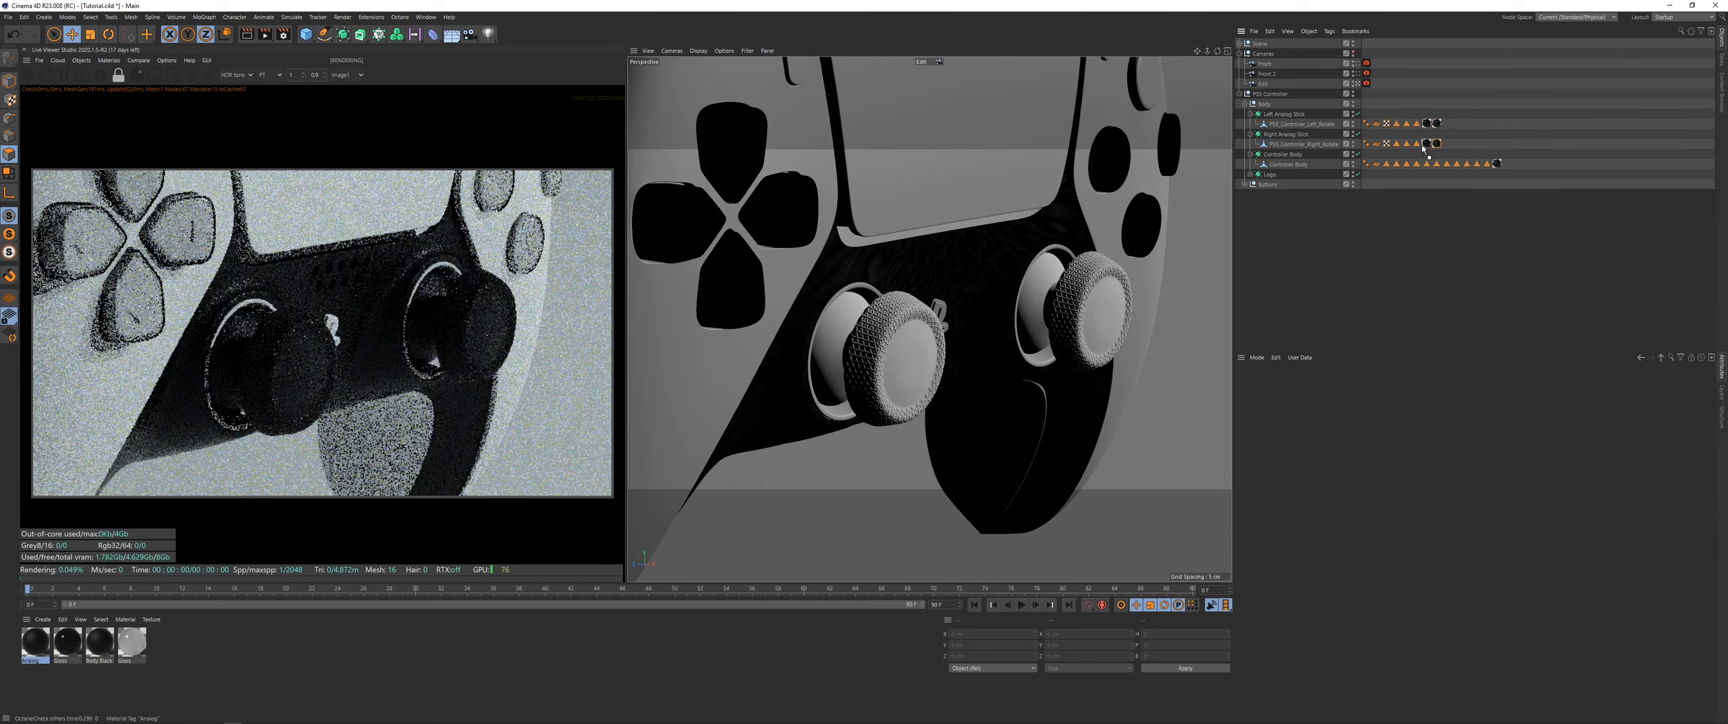
Step: Move the Analog material tag ahead of the Gloss tag on both analog stick meshes
left_click(1437, 124)
left_click_drag(1437, 124, 1427, 125)
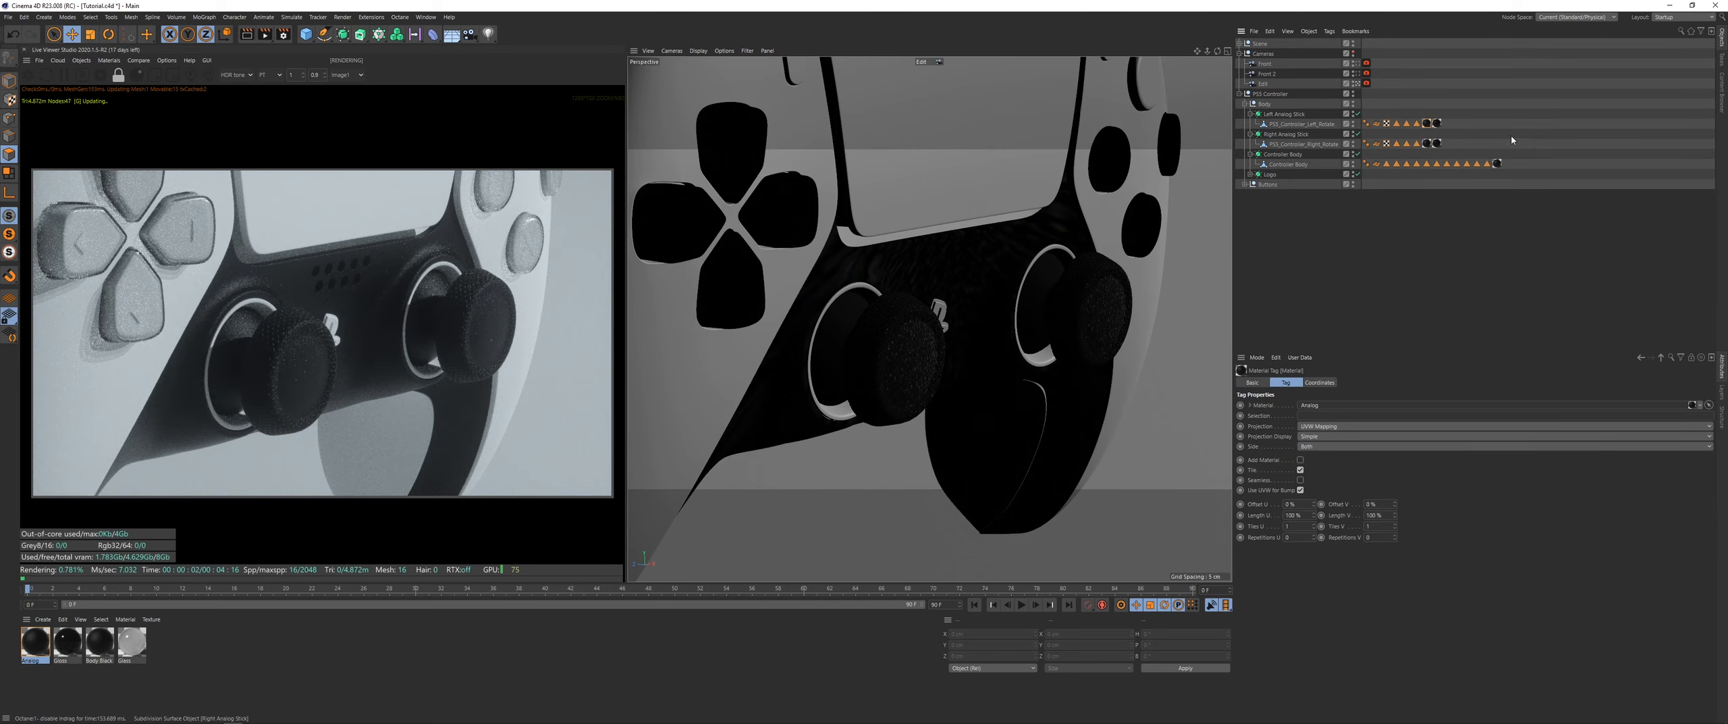
left_click(1498, 115)
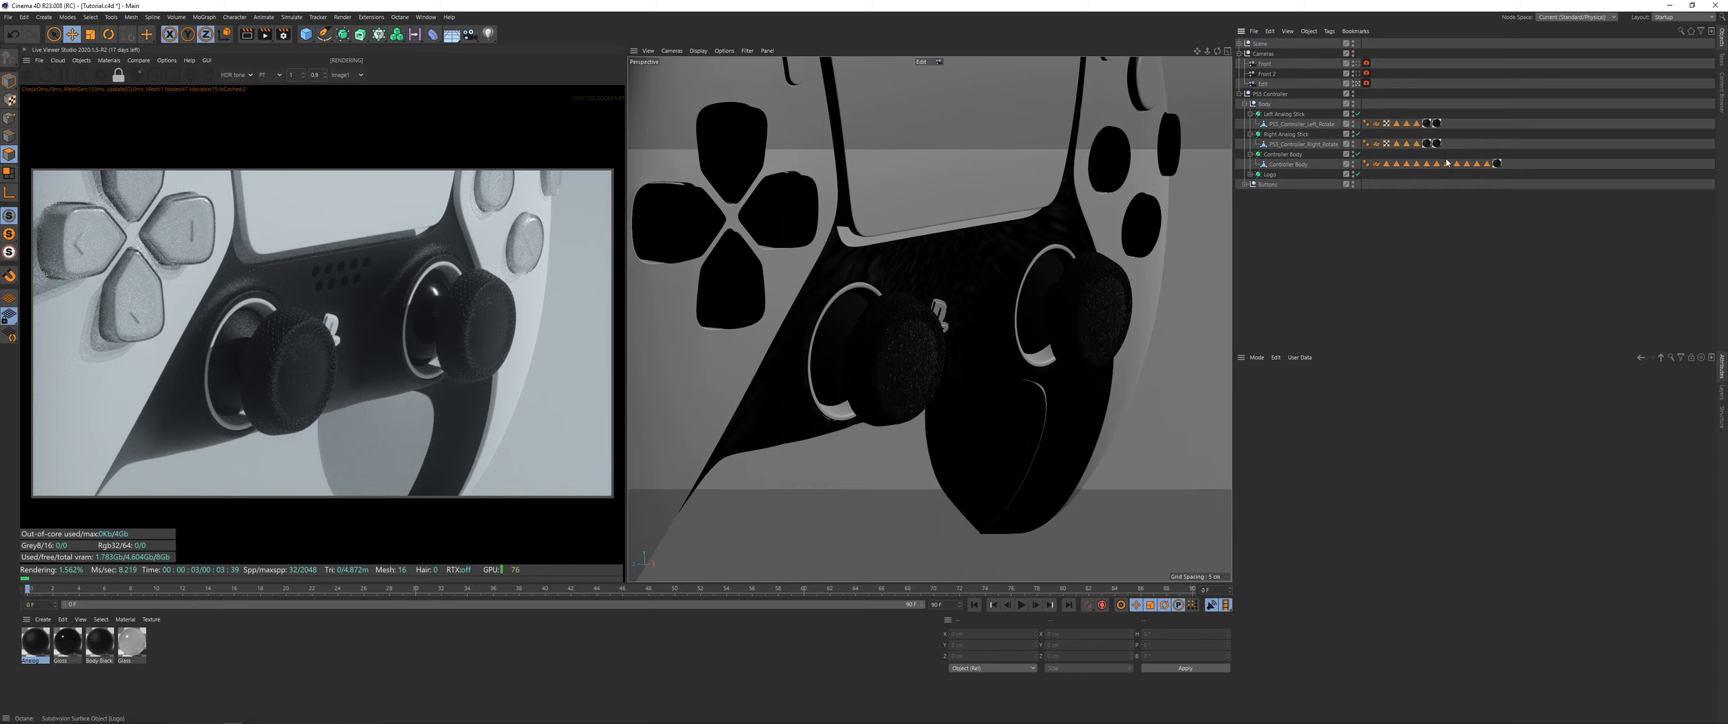
Step: Open the Analog material's node graph, place its window clear of the live render and look closely at the sticks
left_click(27, 74)
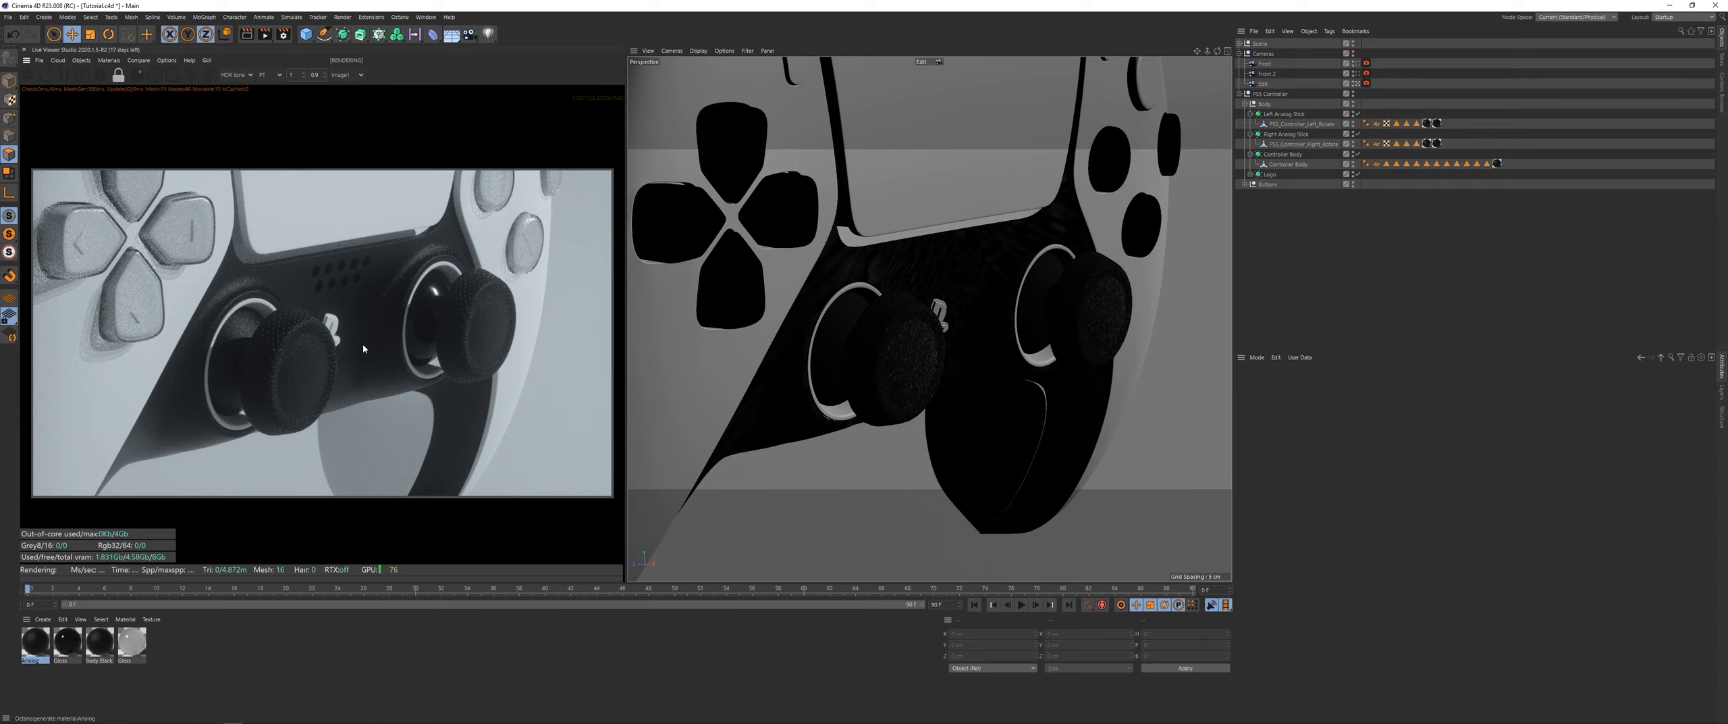
left_click(109, 60)
left_click(122, 89)
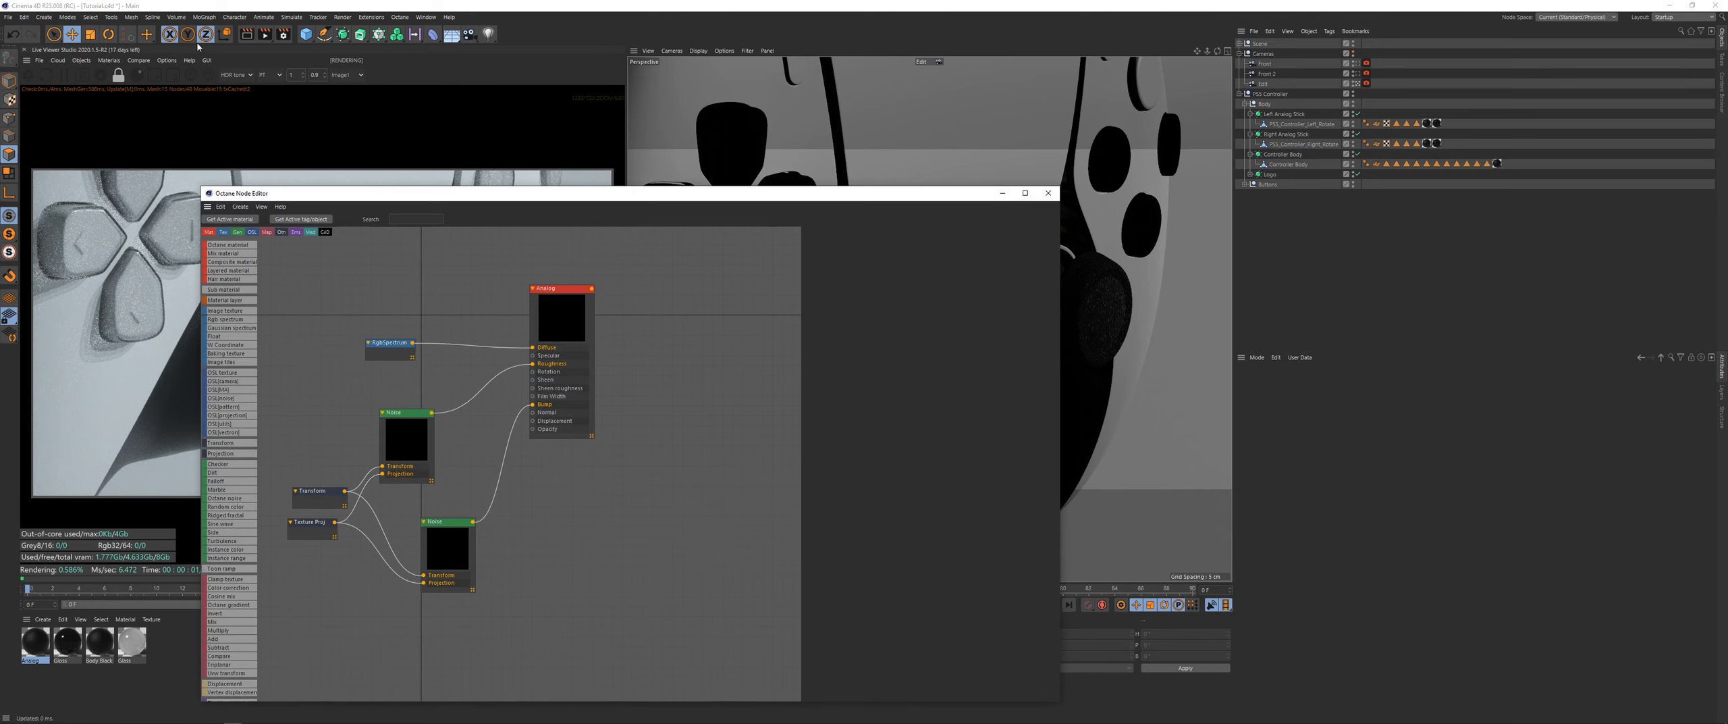
left_click_drag(412, 188, 859, 107)
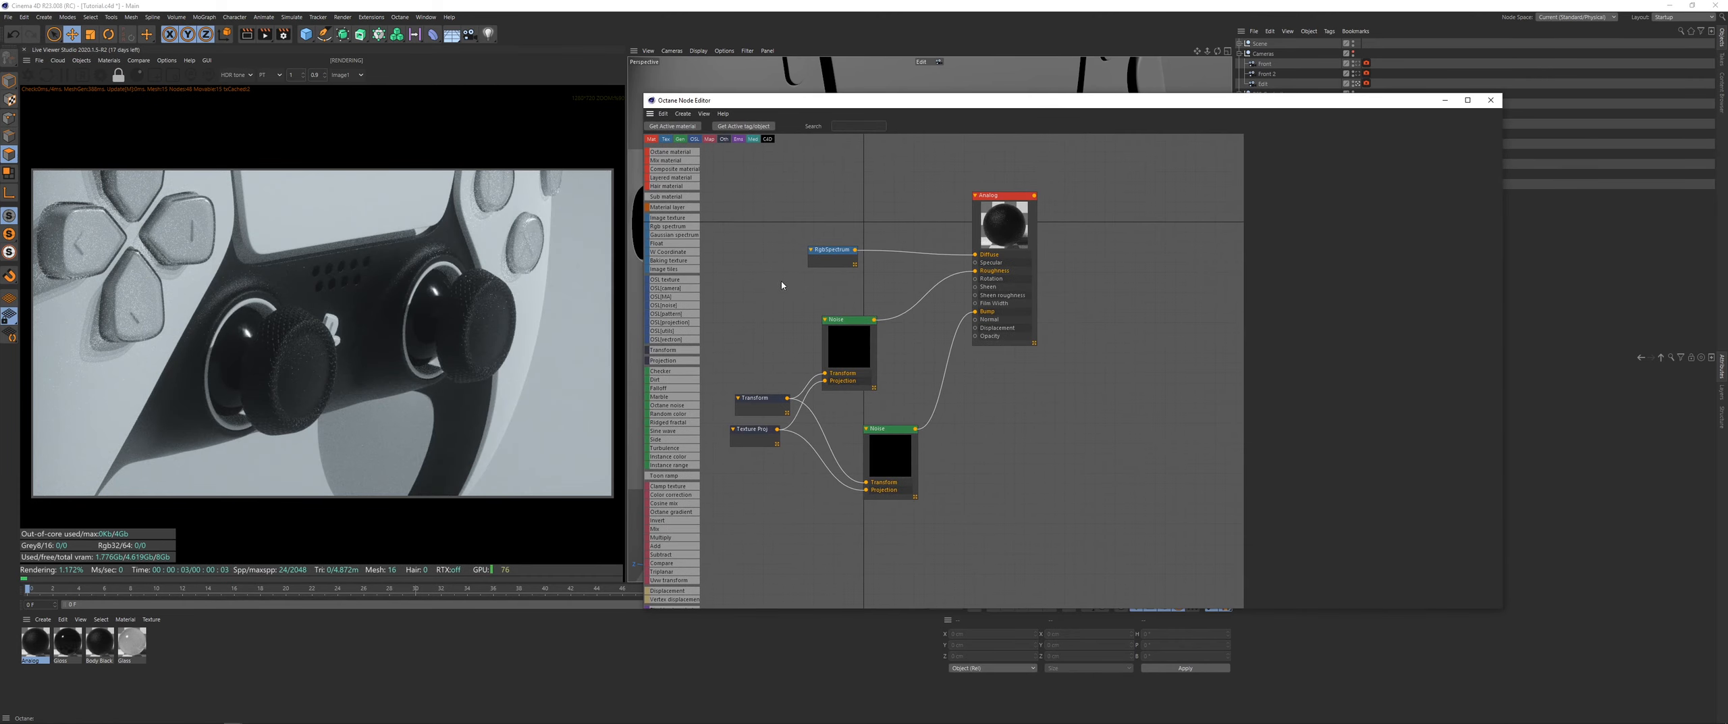
scroll(358, 350, "up", 3)
scroll(317, 365, "up", 2)
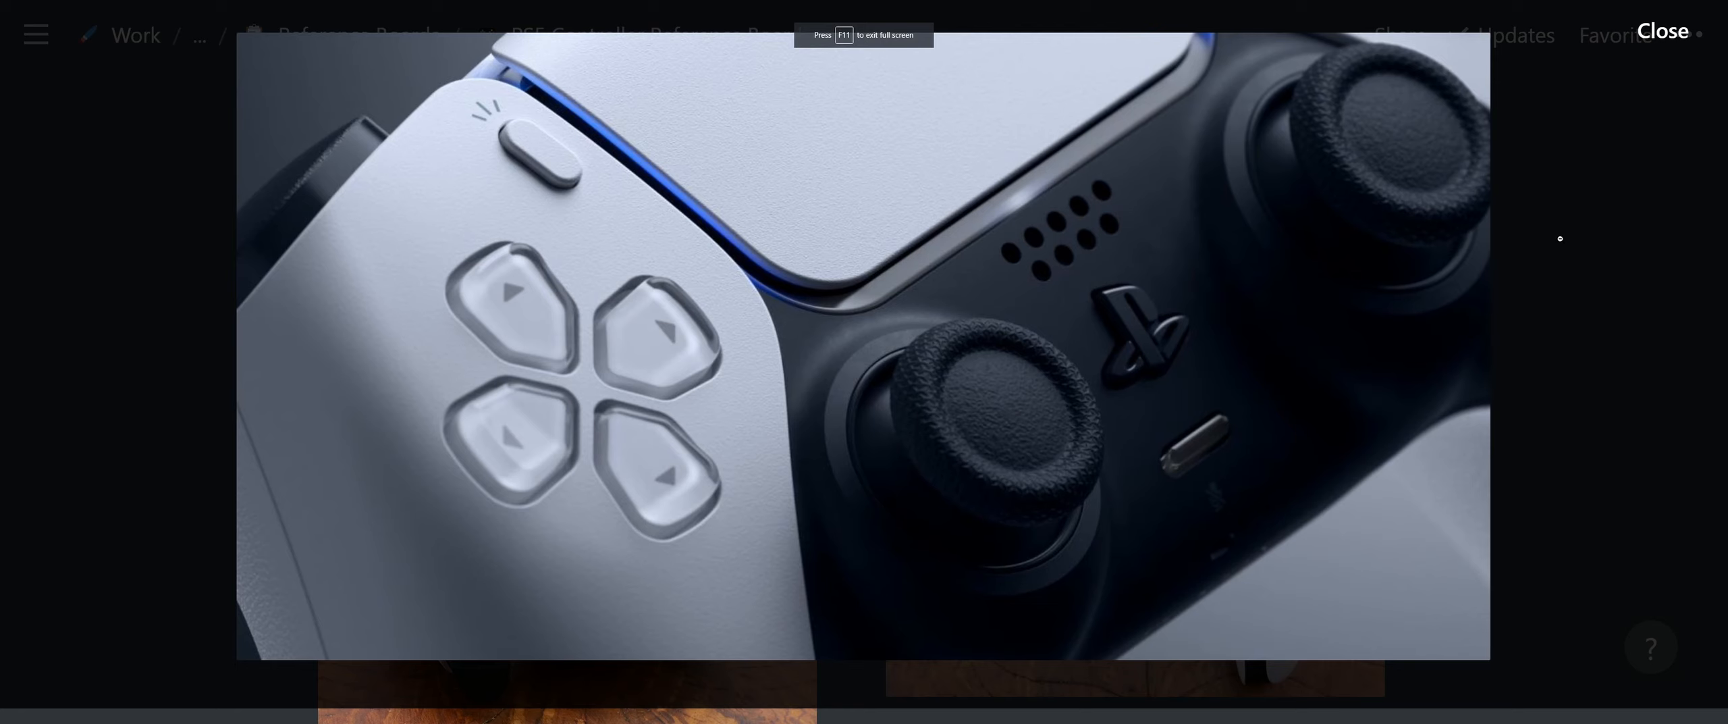
Step: Switch to the PS5 Controller Reference Board and examine the analog sticks' surface in the reference photos
left_click(1560, 239)
left_click(1066, 190)
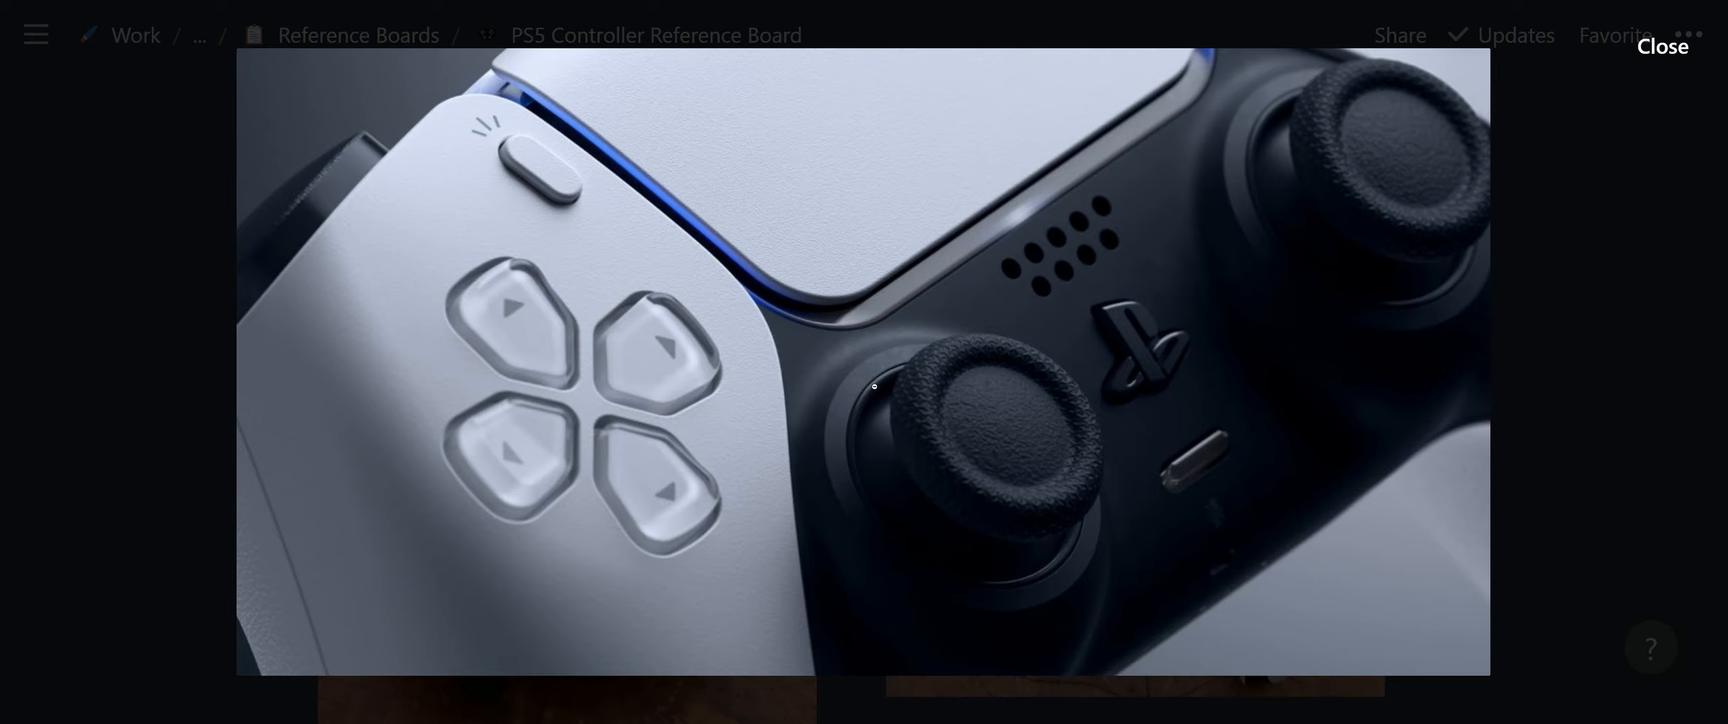
left_click(924, 337)
scroll(1203, 548, "down", 10)
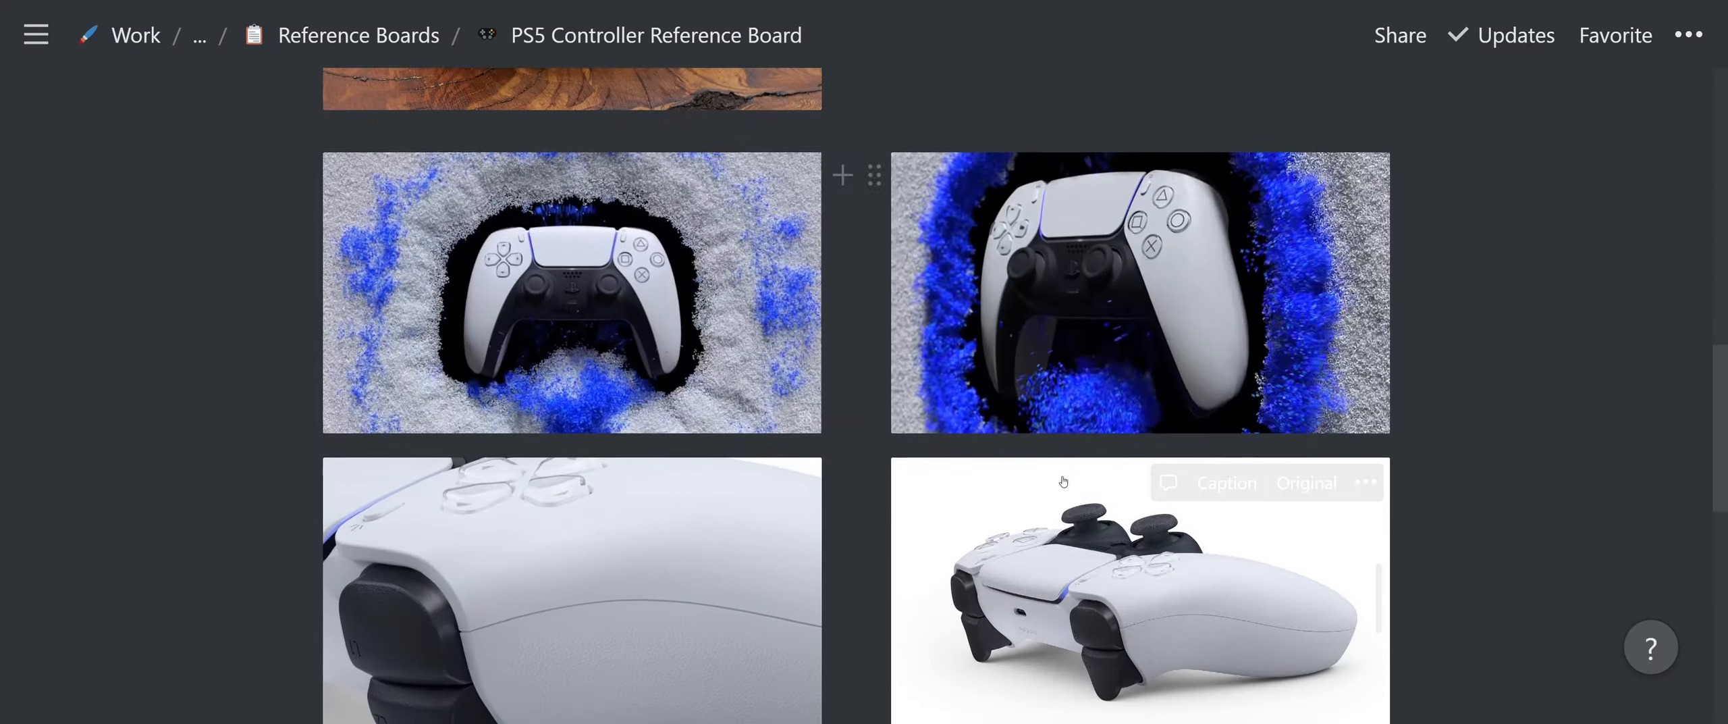
scroll(1147, 507, "down", 4)
scroll(1083, 495, "up", 15)
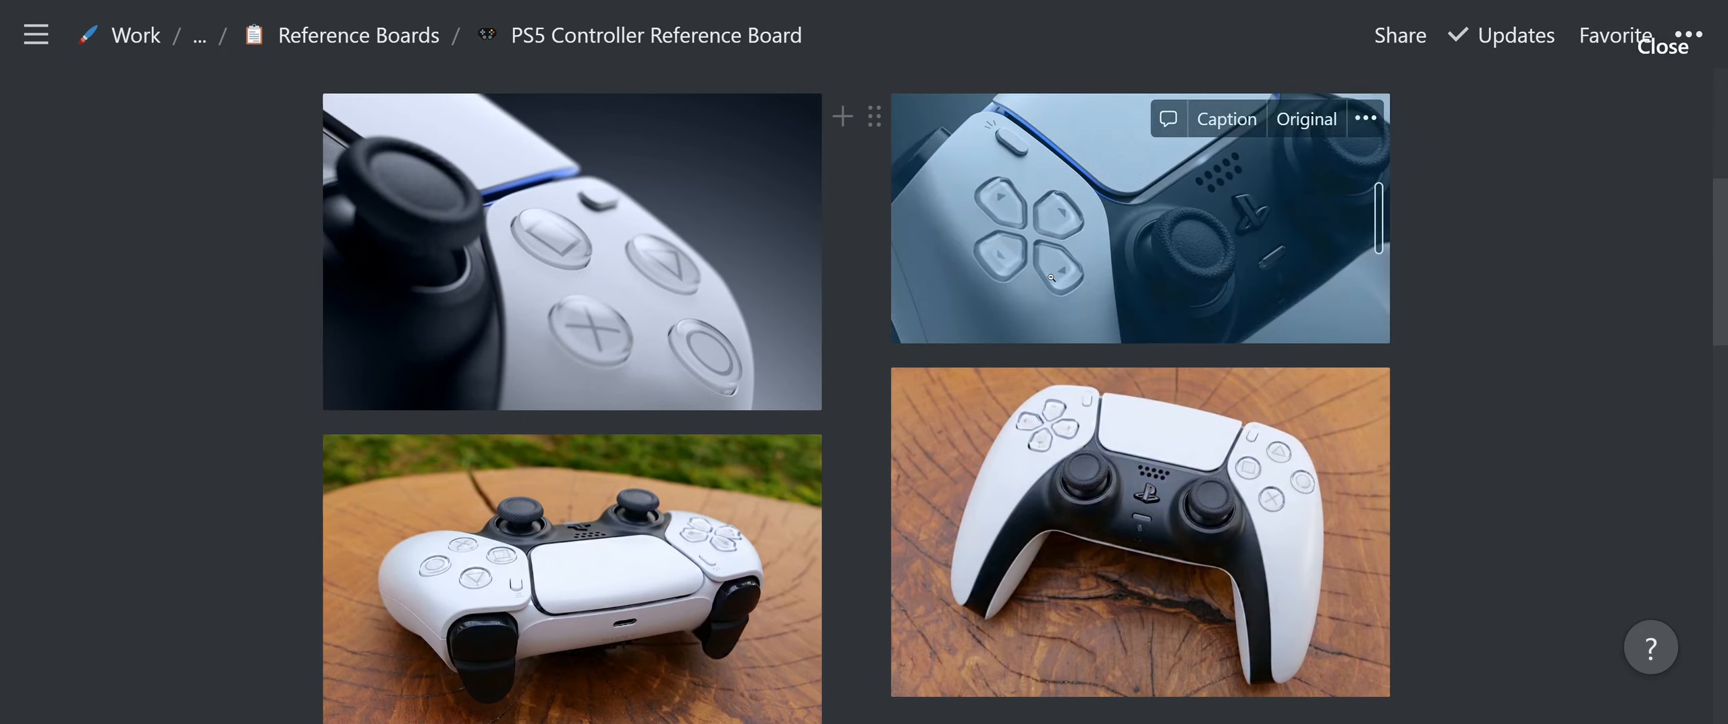
left_click(1051, 278)
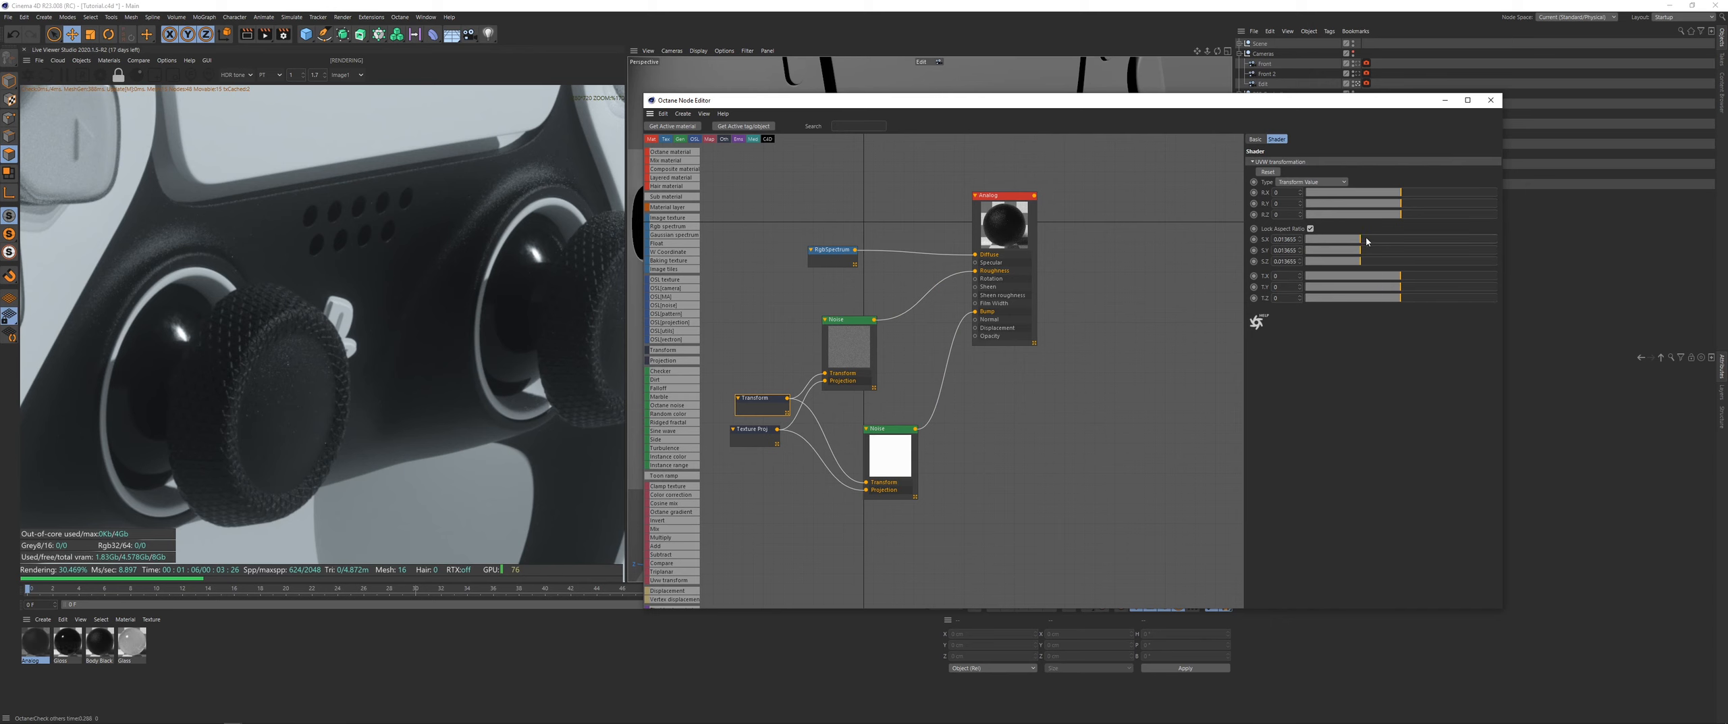
Step: Increase the uniform scale of the Analog material's Transform node and check the stick texture in the live render
left_click_drag(1367, 239, 1322, 266)
scroll(226, 347, "down", 4)
scroll(227, 348, "down", 3)
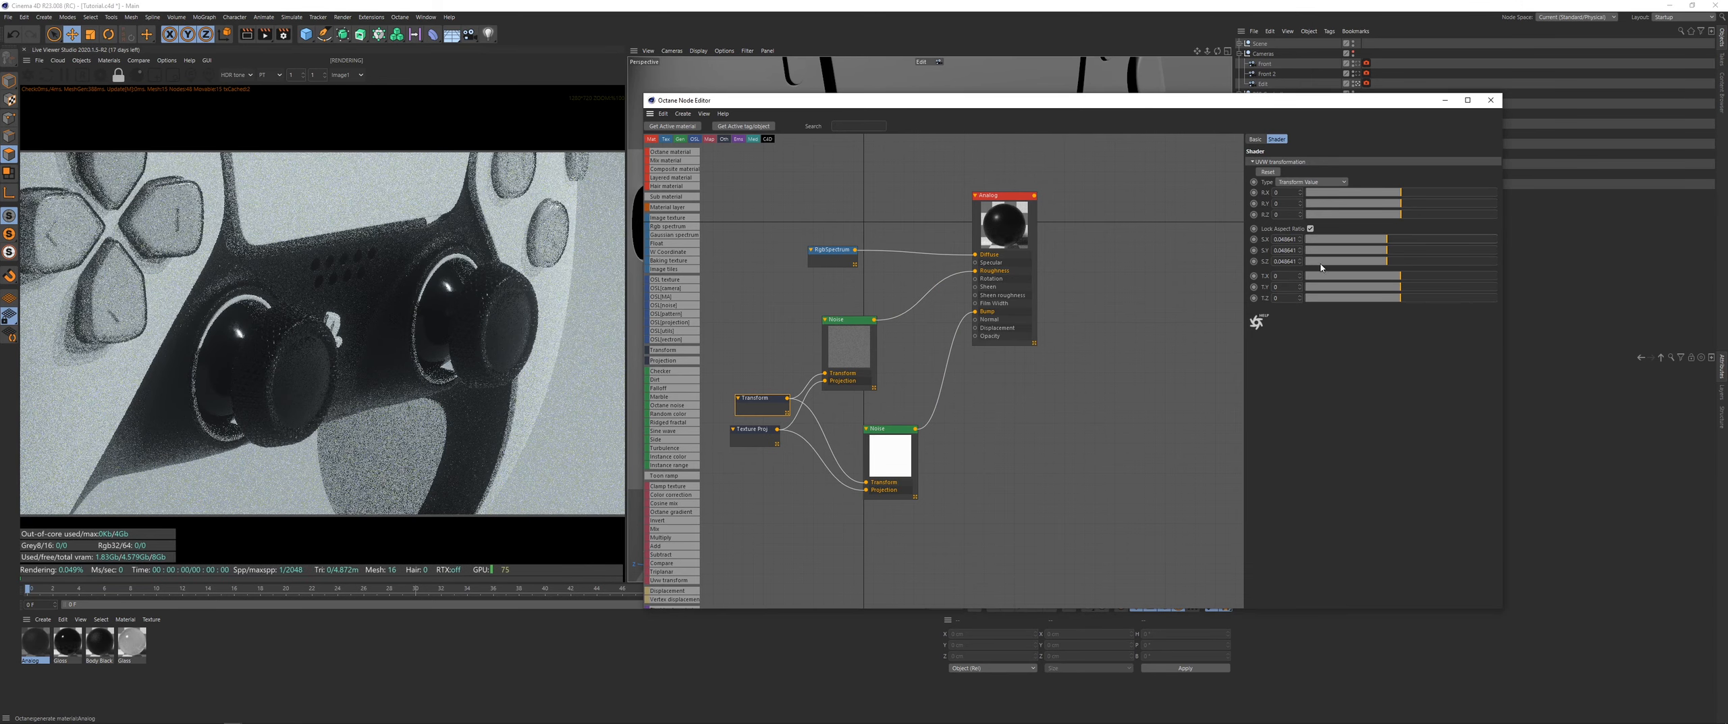
Step: Disconnect the noise from the Analog material's Roughness and try plain values of about 0.48 roughness and 0.79 specular
left_click(897, 317)
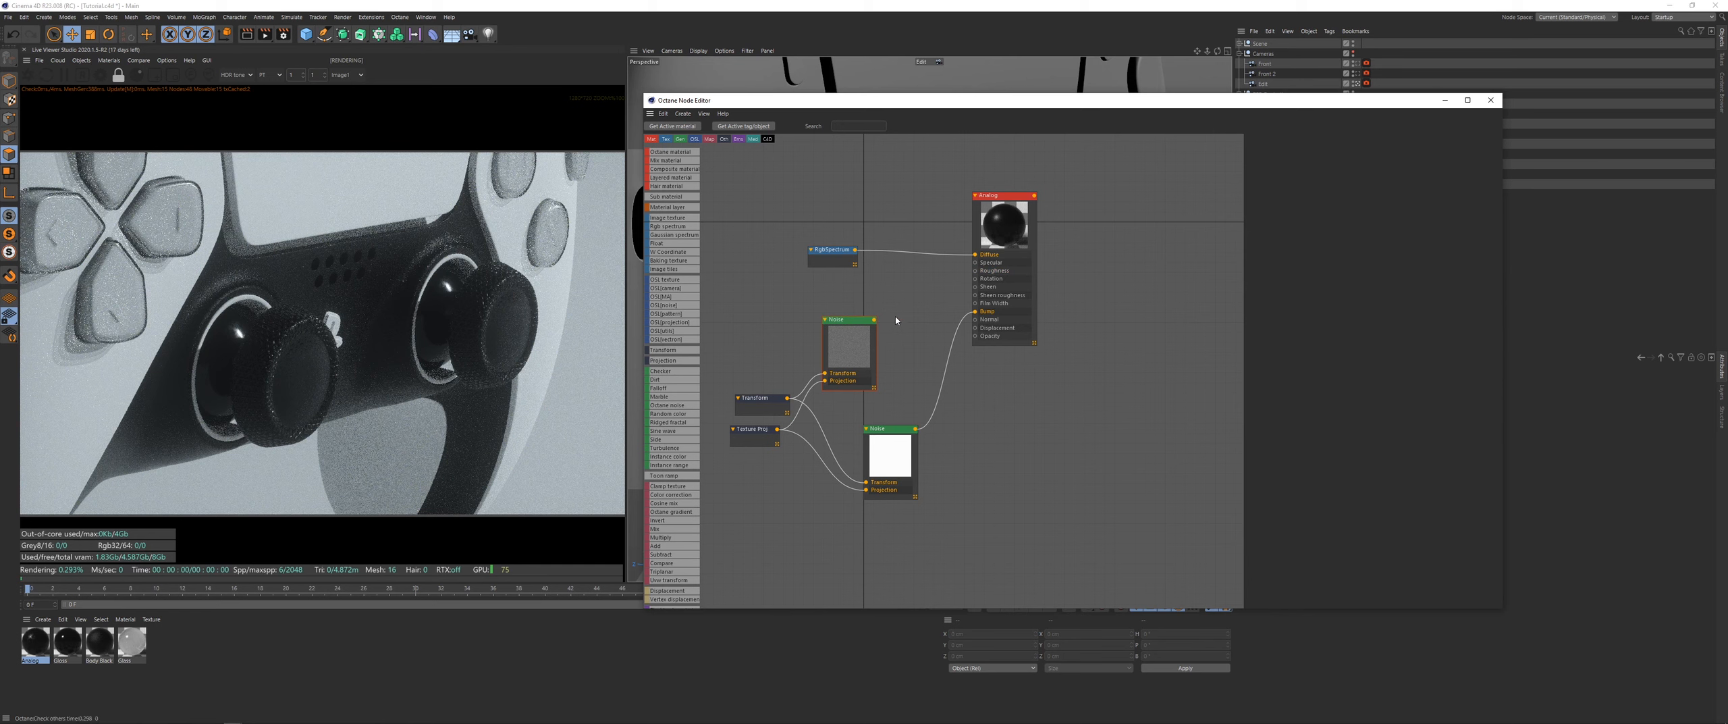
left_click(978, 249)
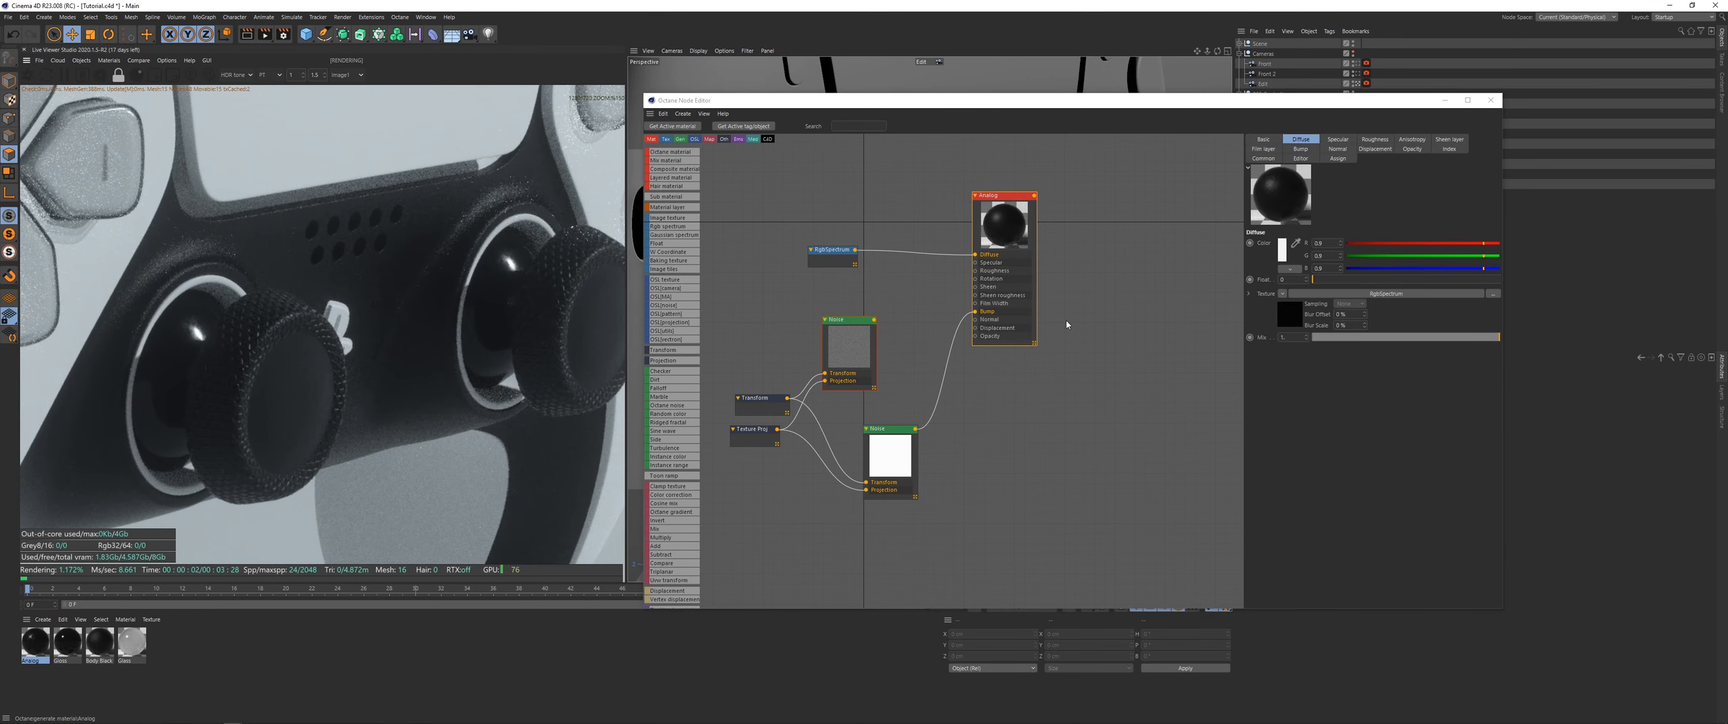
left_click(1375, 139)
mouse_move(1365, 280)
left_mouse_down()
mouse_move(1432, 287)
mouse_move(1399, 282)
left_mouse_up()
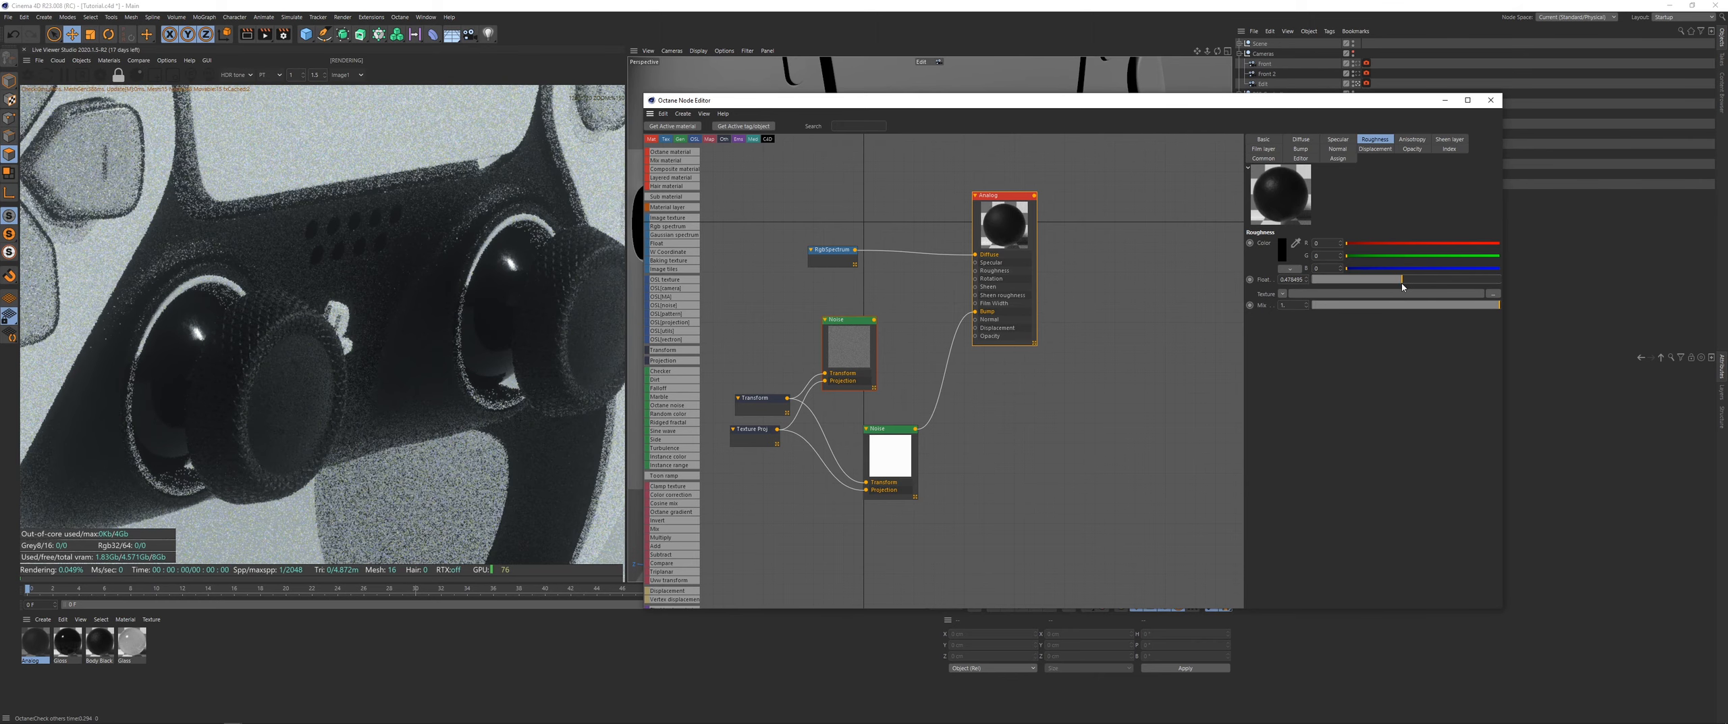
left_click(1337, 139)
left_click_drag(1441, 278, 1461, 284)
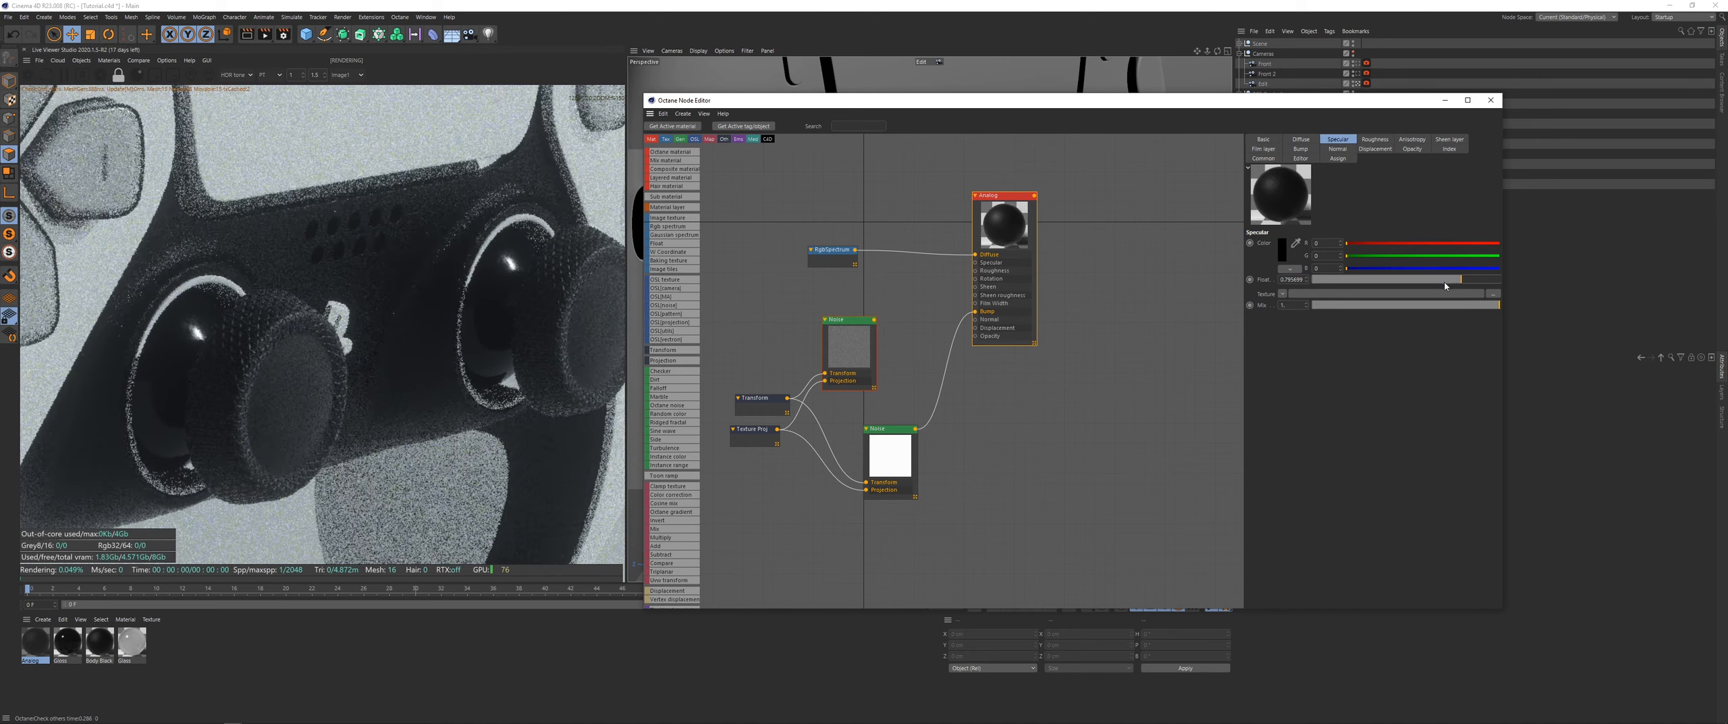
Step: Set the Body Black material's specular to about 0.91 and its roughness noise's gamma to about 1.08
left_click(99, 642)
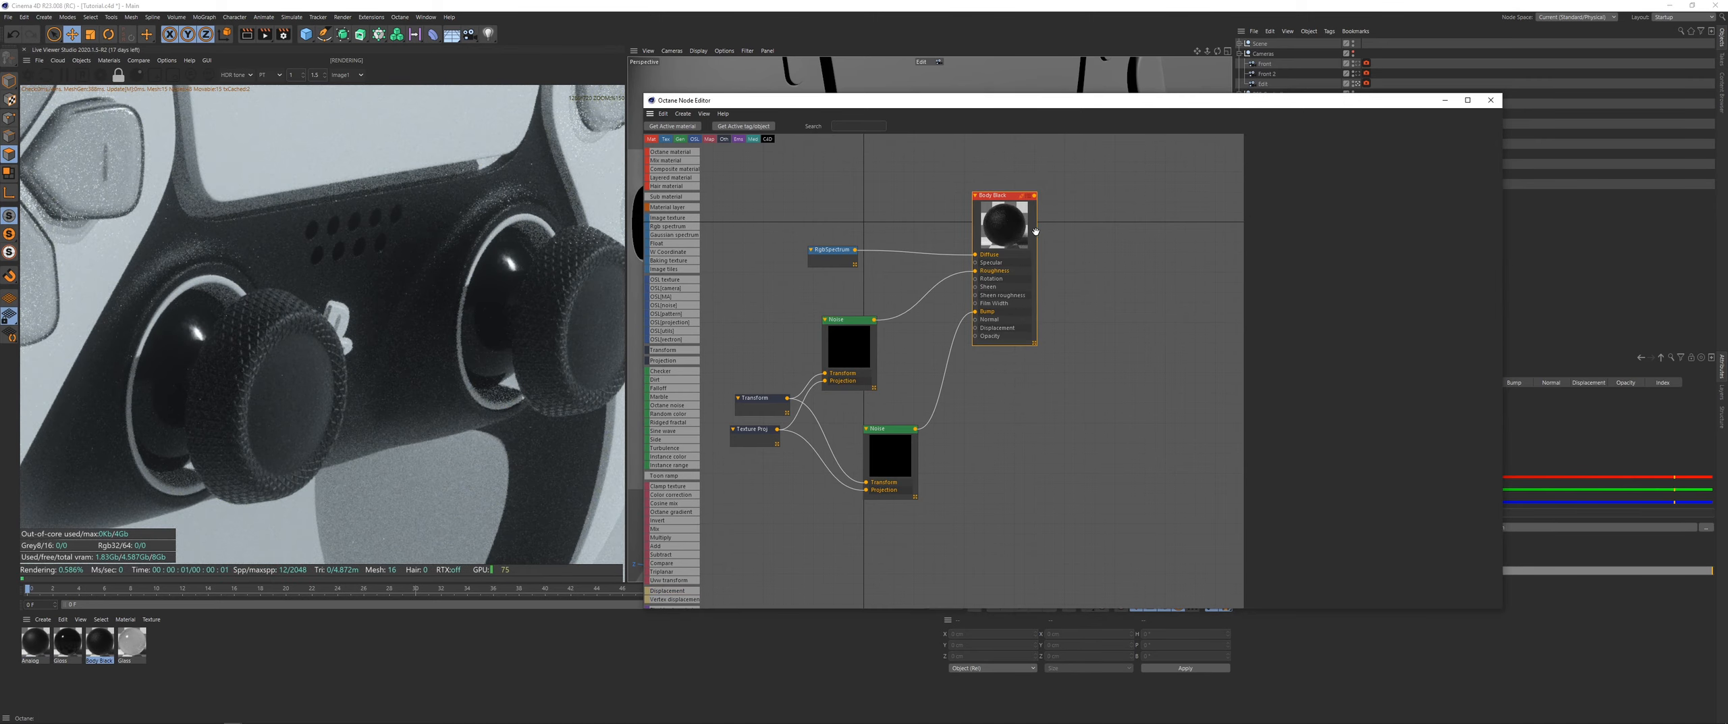
left_click_drag(1453, 278, 1487, 279)
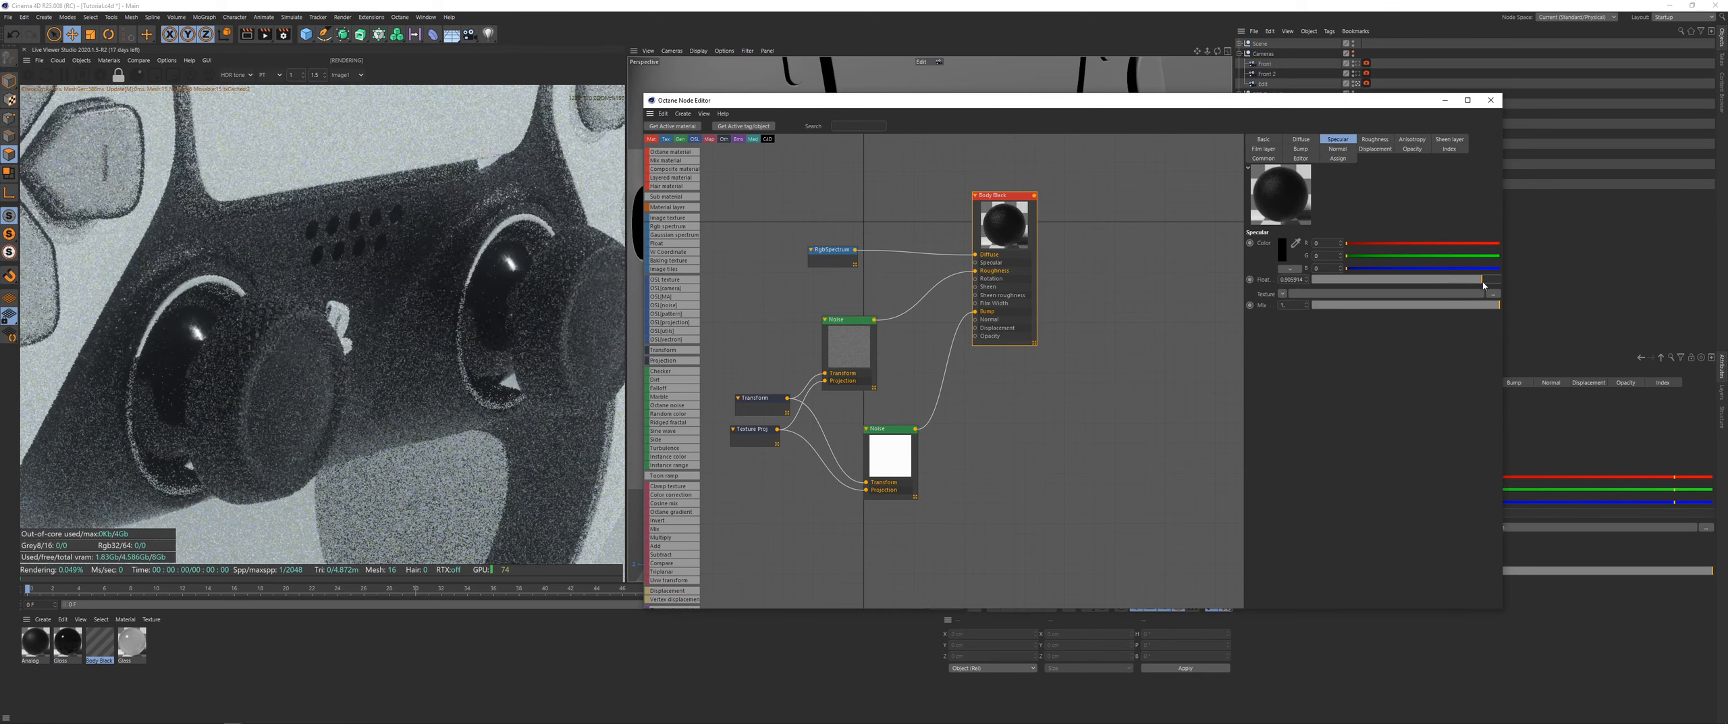
left_click(856, 345)
left_click_drag(1494, 205, 1409, 208)
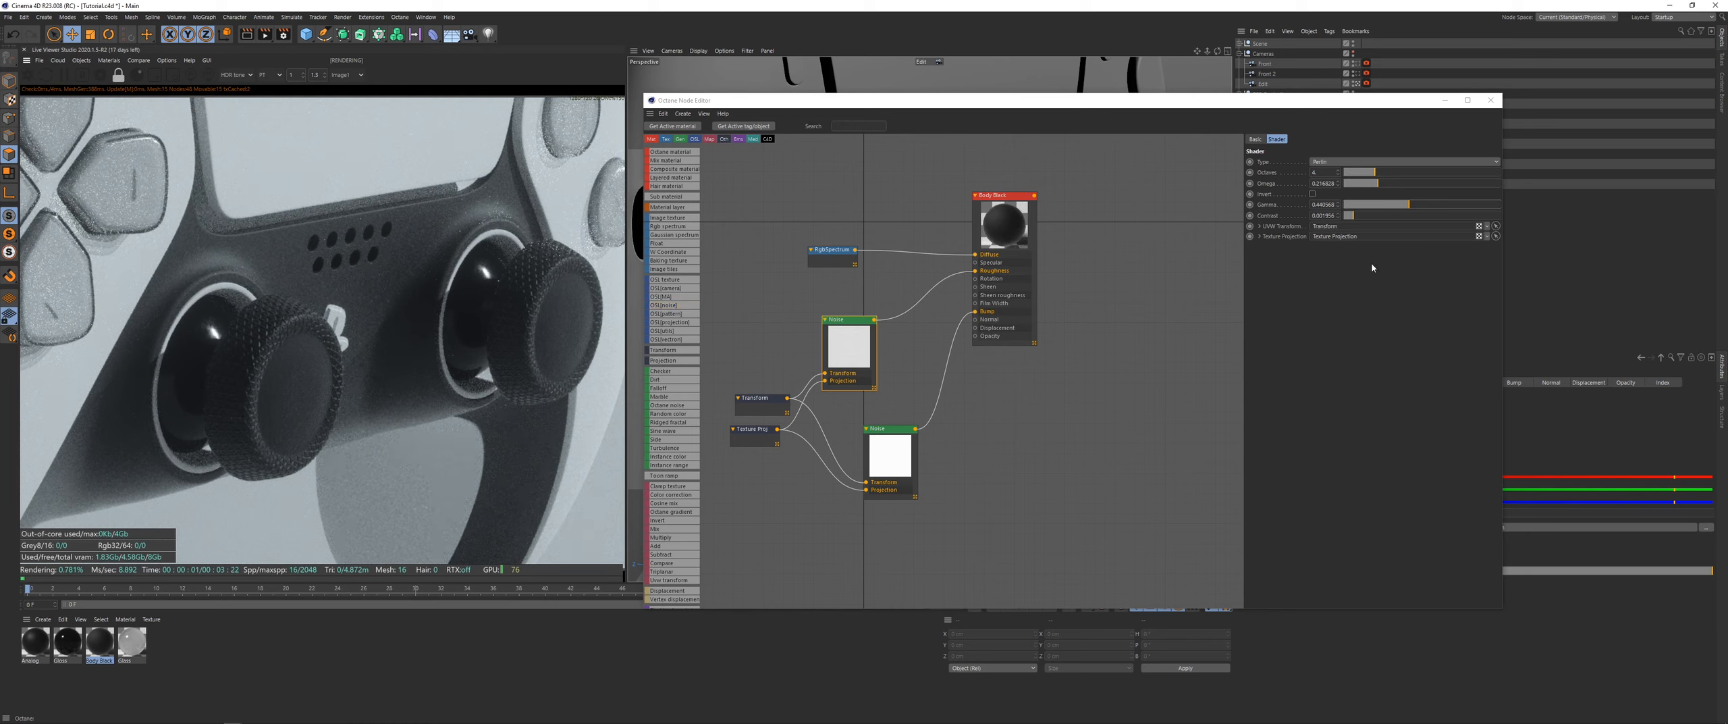
left_click(1424, 205)
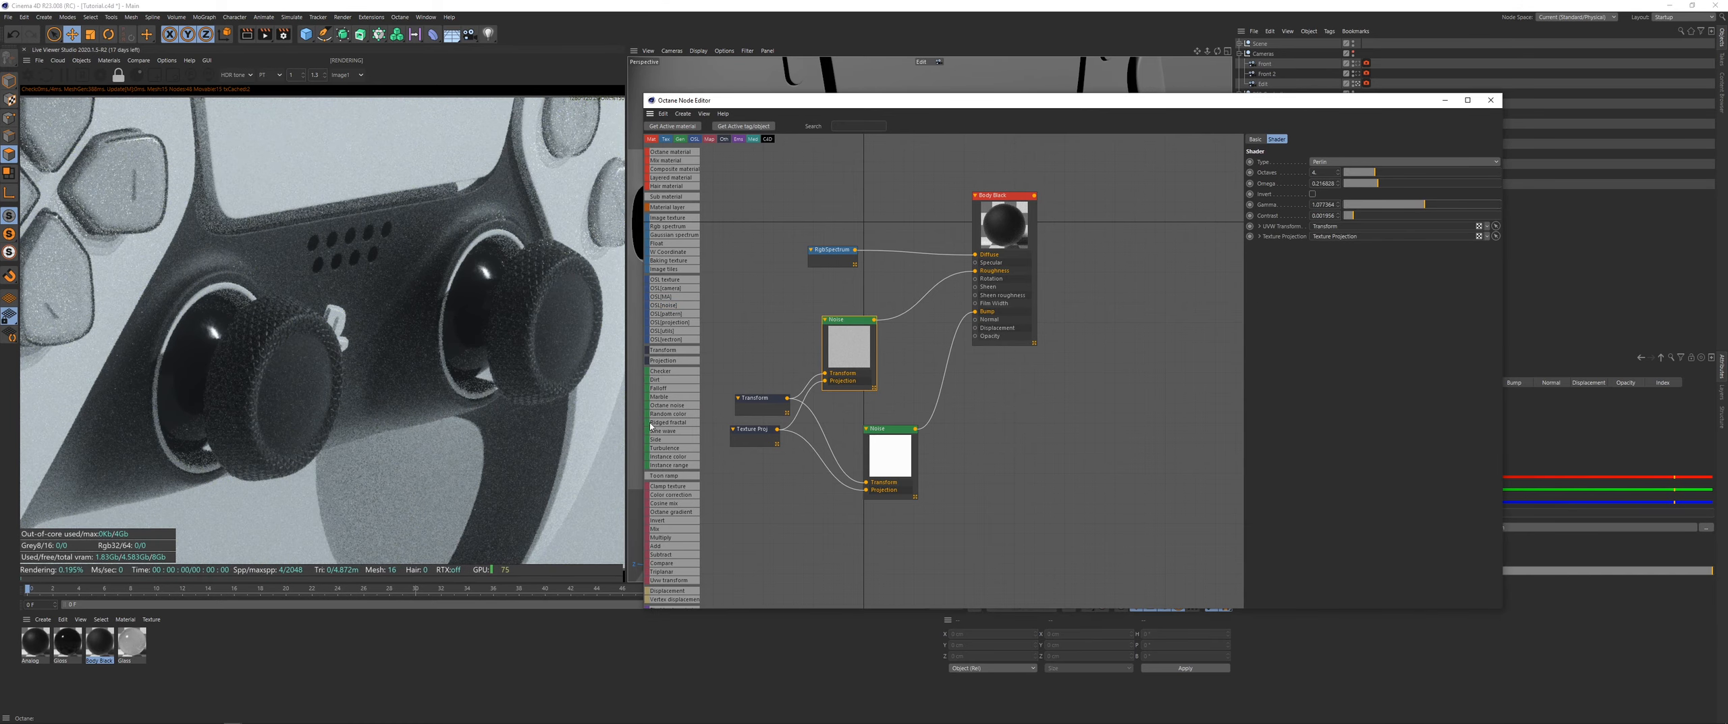
Step: Show the Gloss material's node graph and move its lower Noise node slightly closer to the upper one
left_click(76, 650)
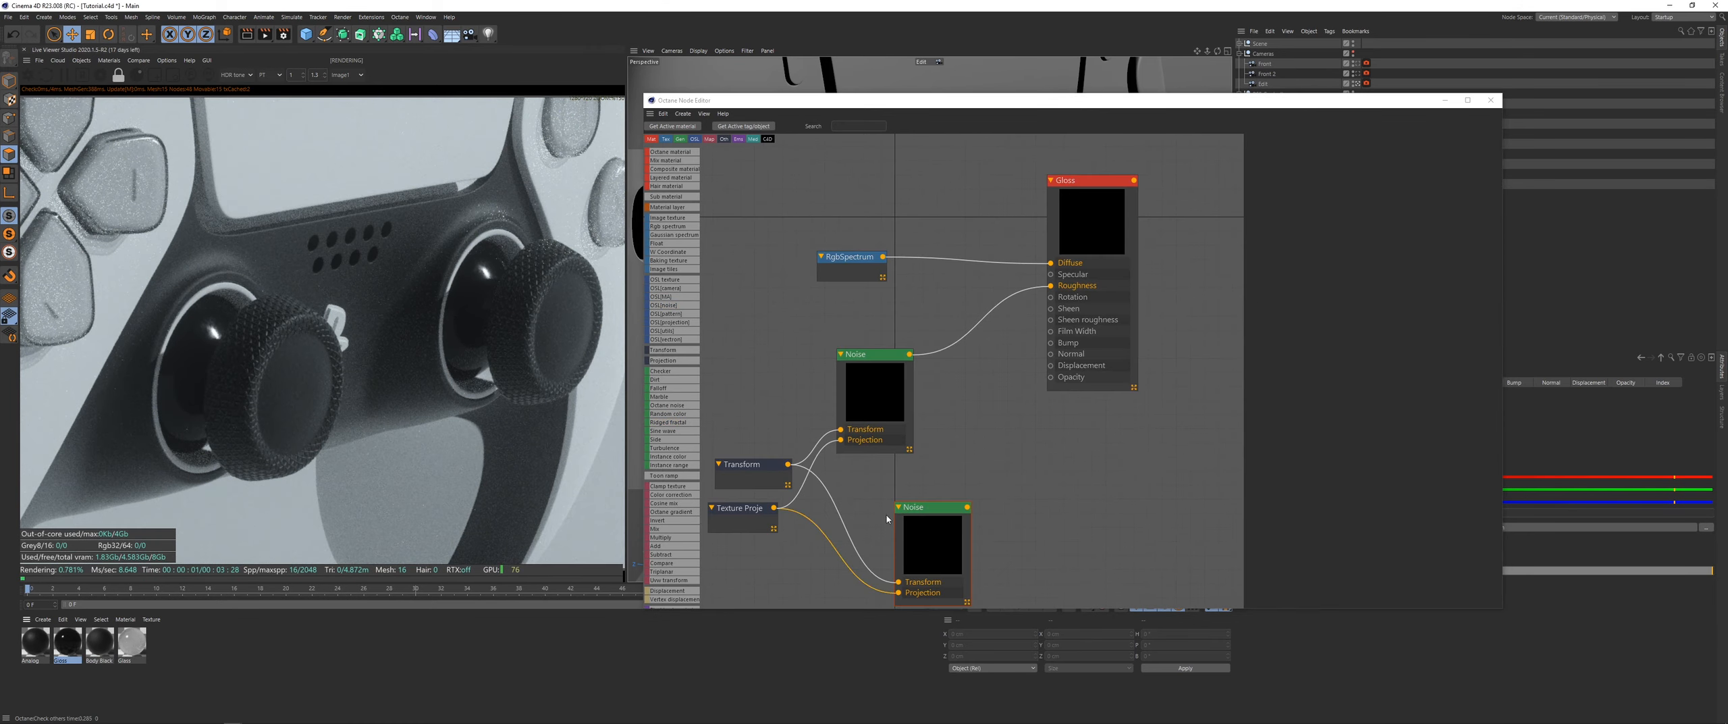
left_click_drag(935, 546, 931, 515)
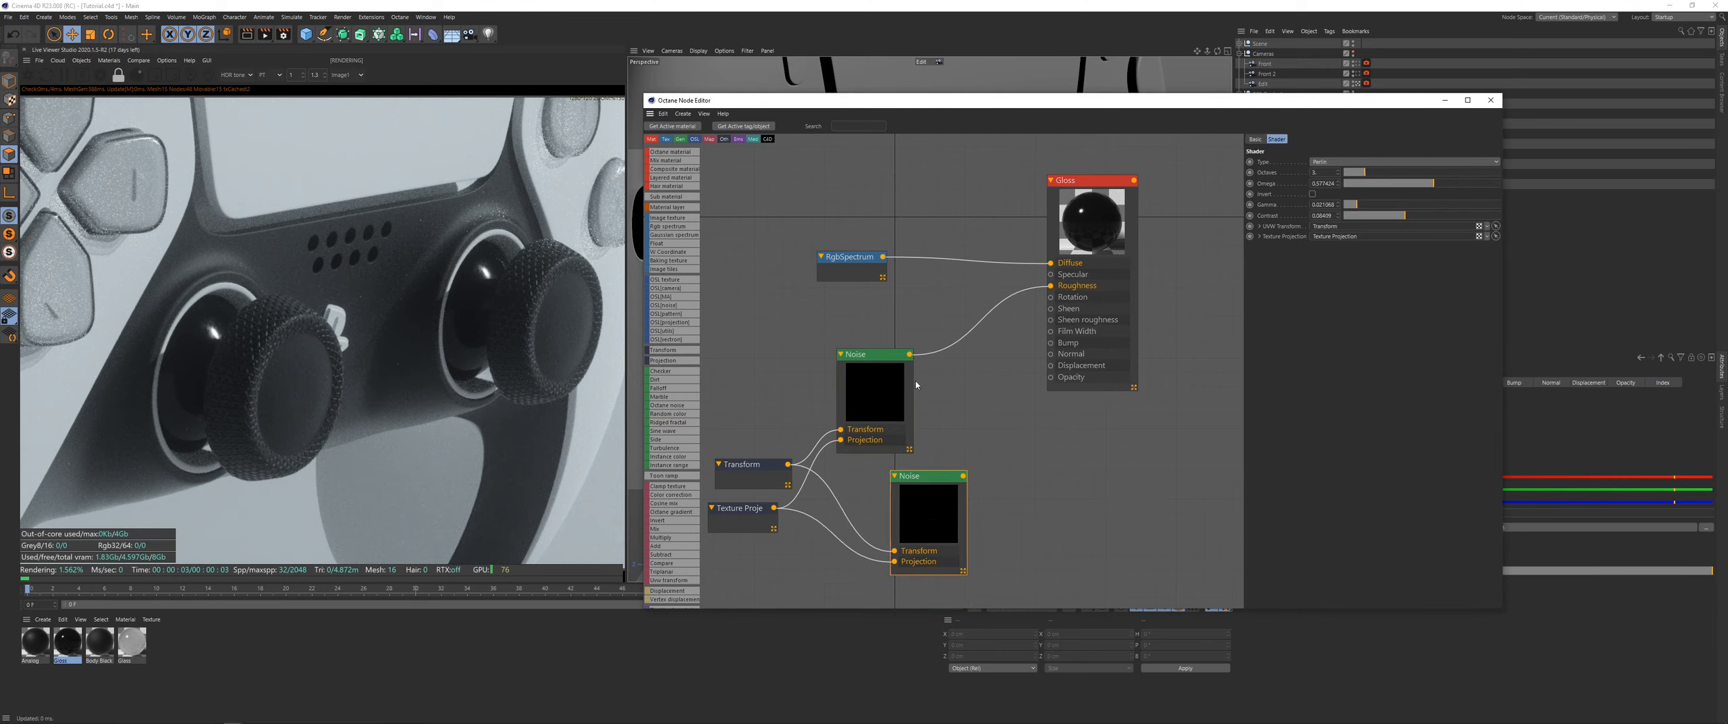
Step: Return to the Analog material and raise its bump noise's gamma, with 4 octaves and an omega of about 0.77
left_click(35, 641)
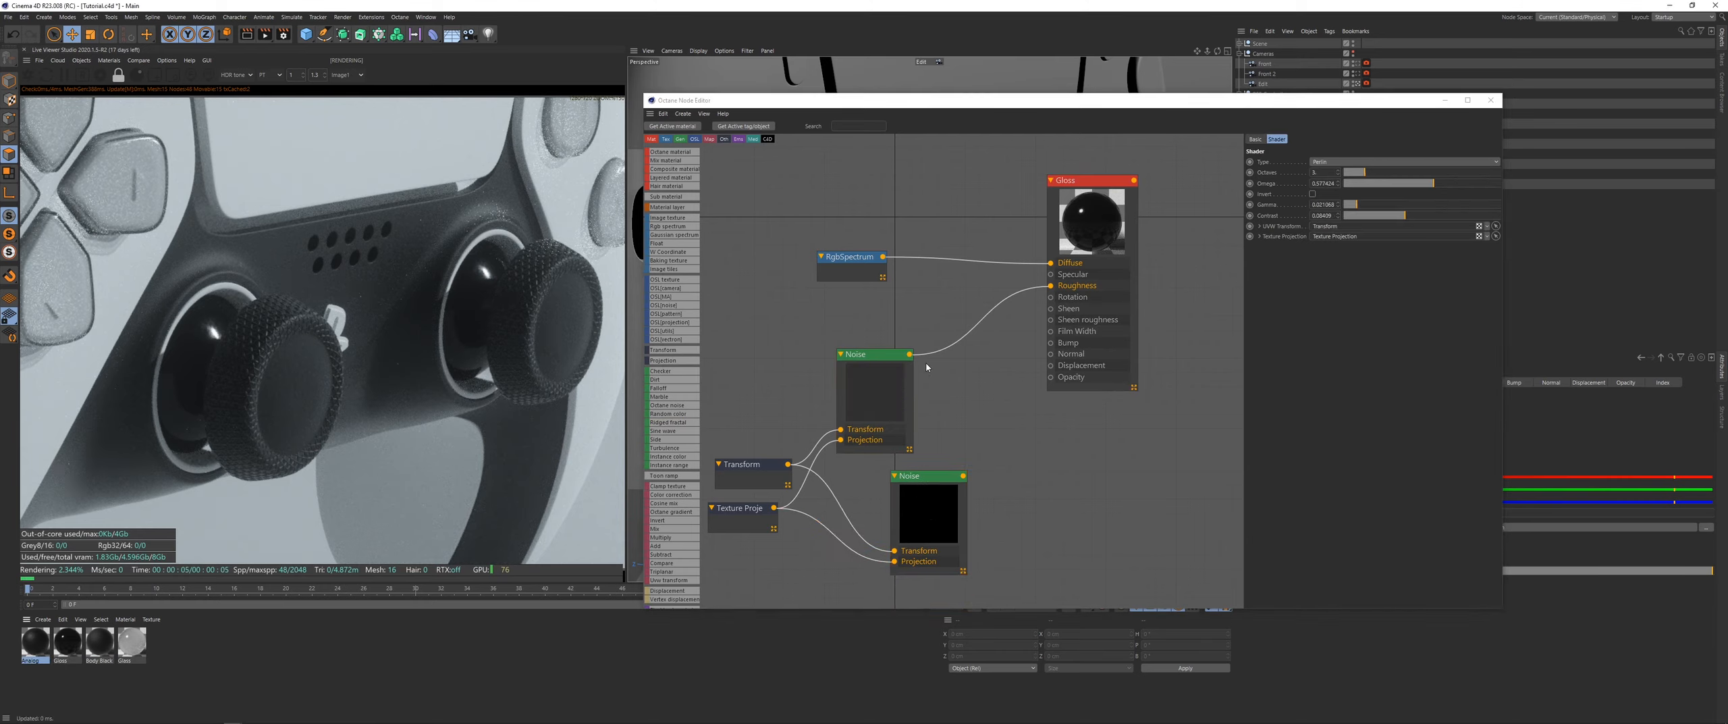
left_click(879, 466)
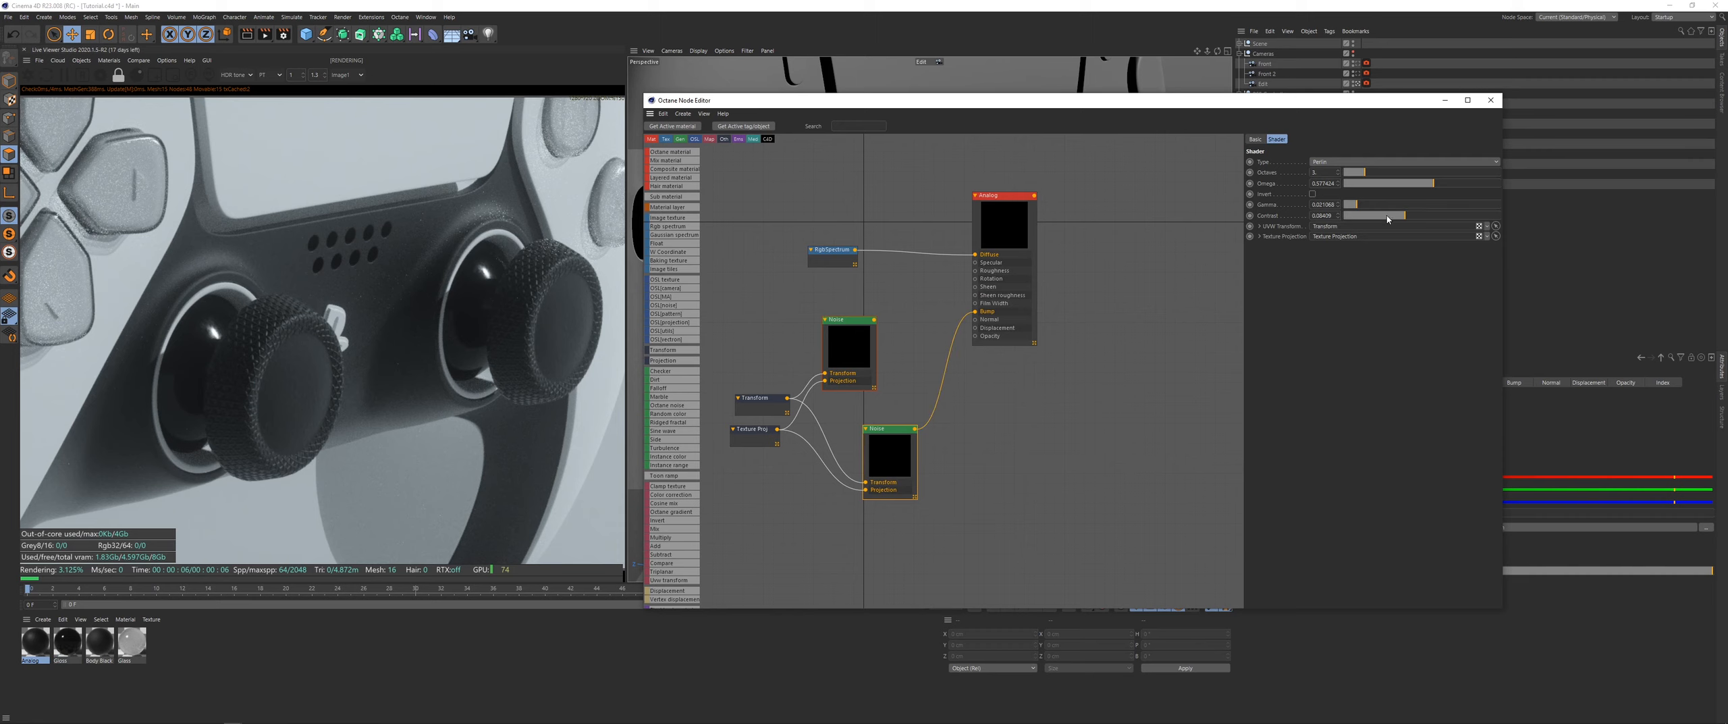
left_click_drag(1385, 206, 1374, 172)
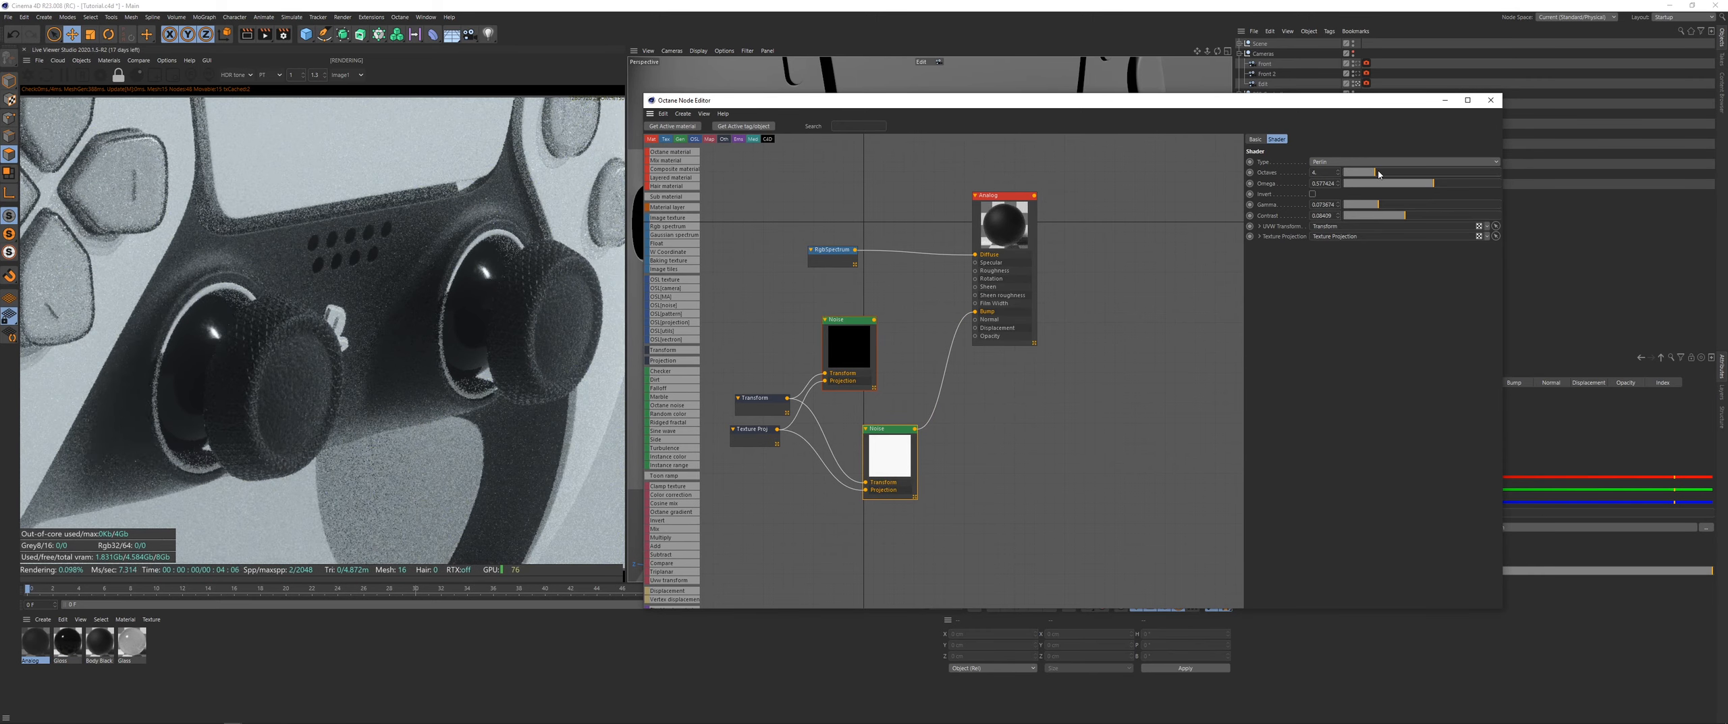
left_click(1461, 185)
left_click_drag(1463, 186, 1463, 187)
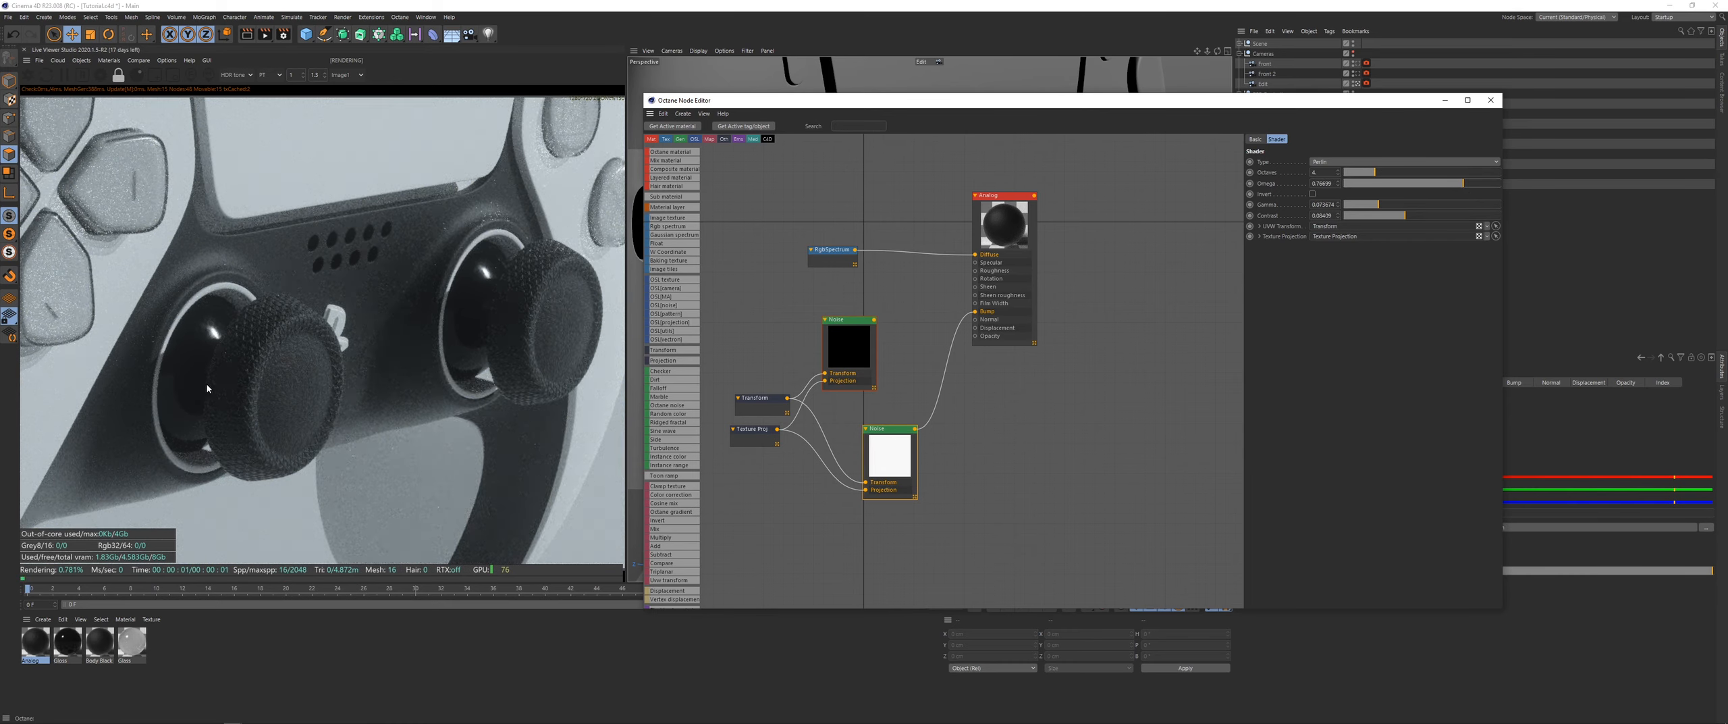
Step: Lower the Analog material's specular to about 0.6, raise its bump noise's contrast and check the sticks in the render
scroll(310, 390, "up", 2)
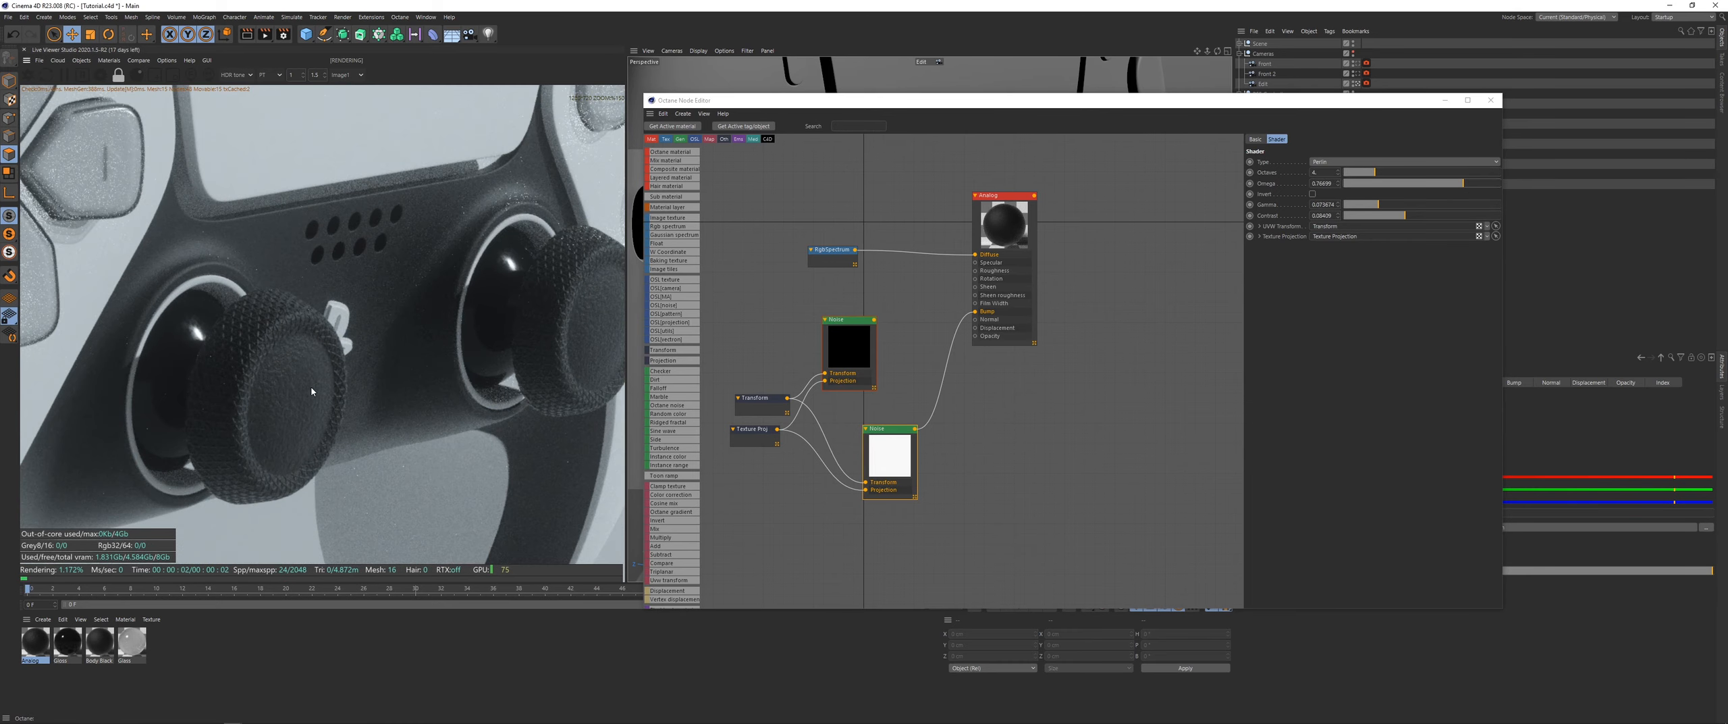
left_click(1005, 243)
left_click_drag(1451, 278, 1424, 278)
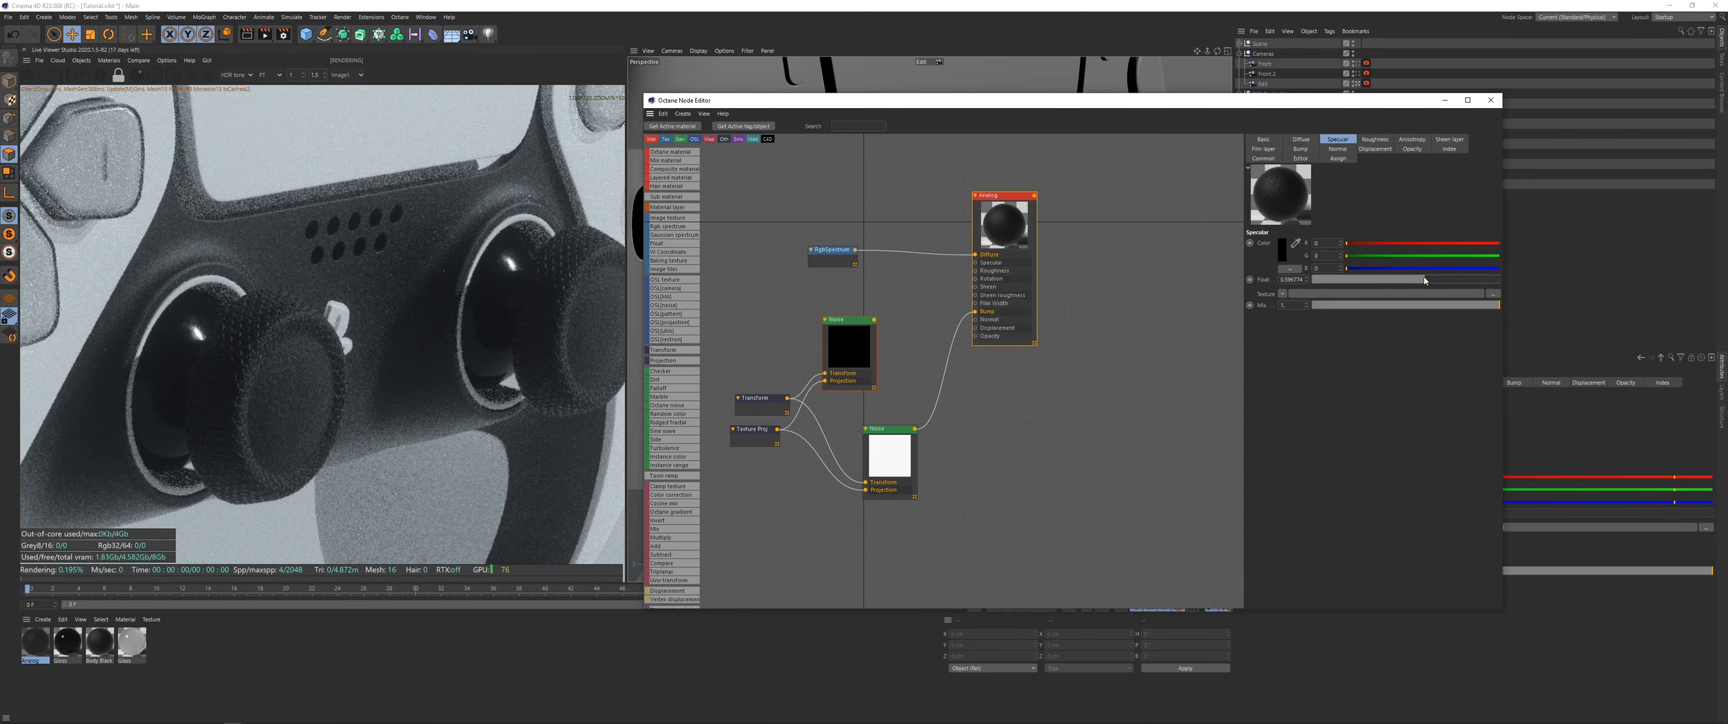
left_click(886, 465)
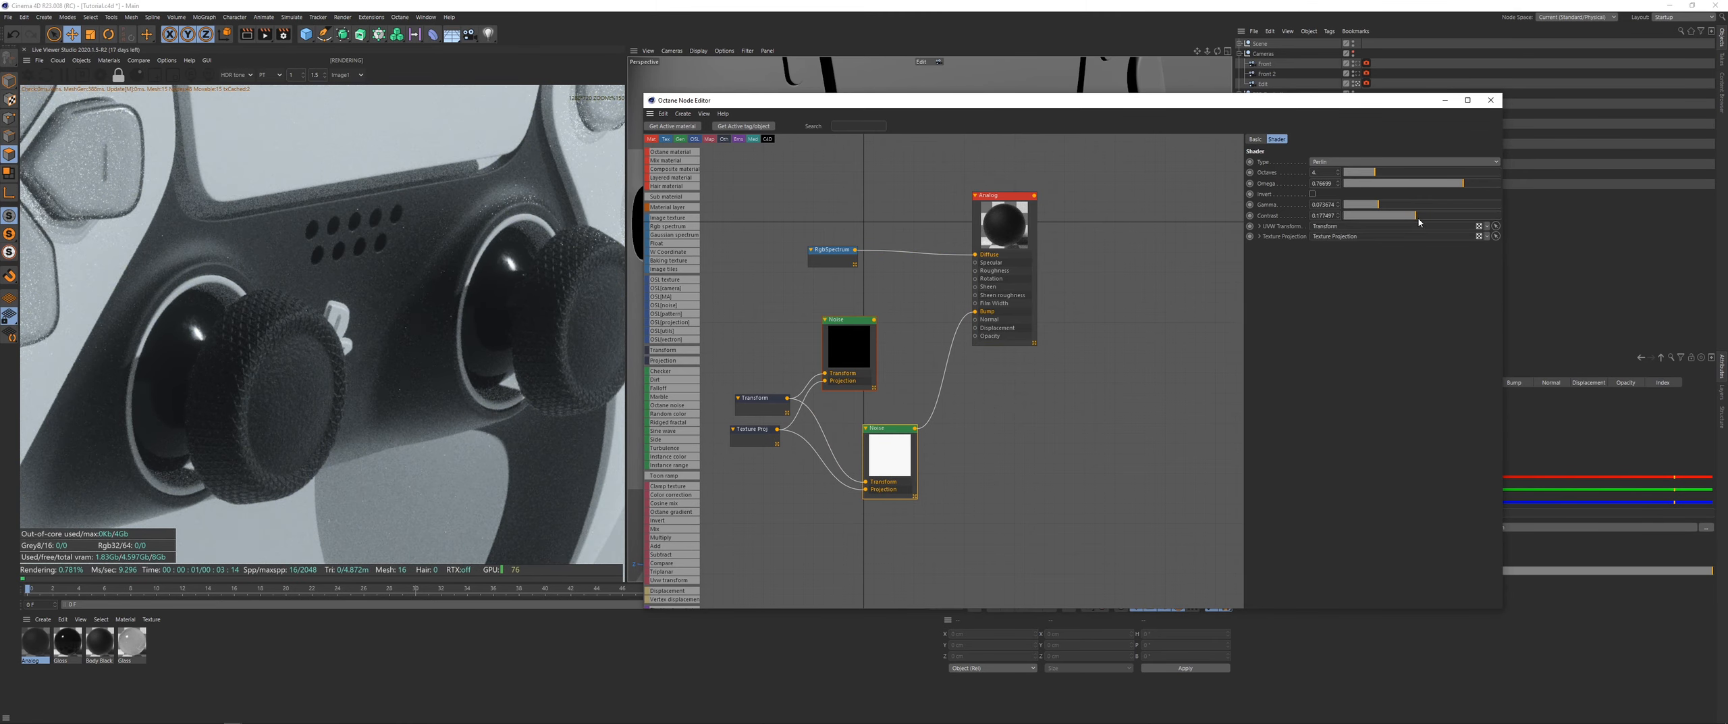
mouse_move(1420, 217)
left_mouse_down()
mouse_move(1439, 217)
mouse_move(1421, 218)
left_mouse_up()
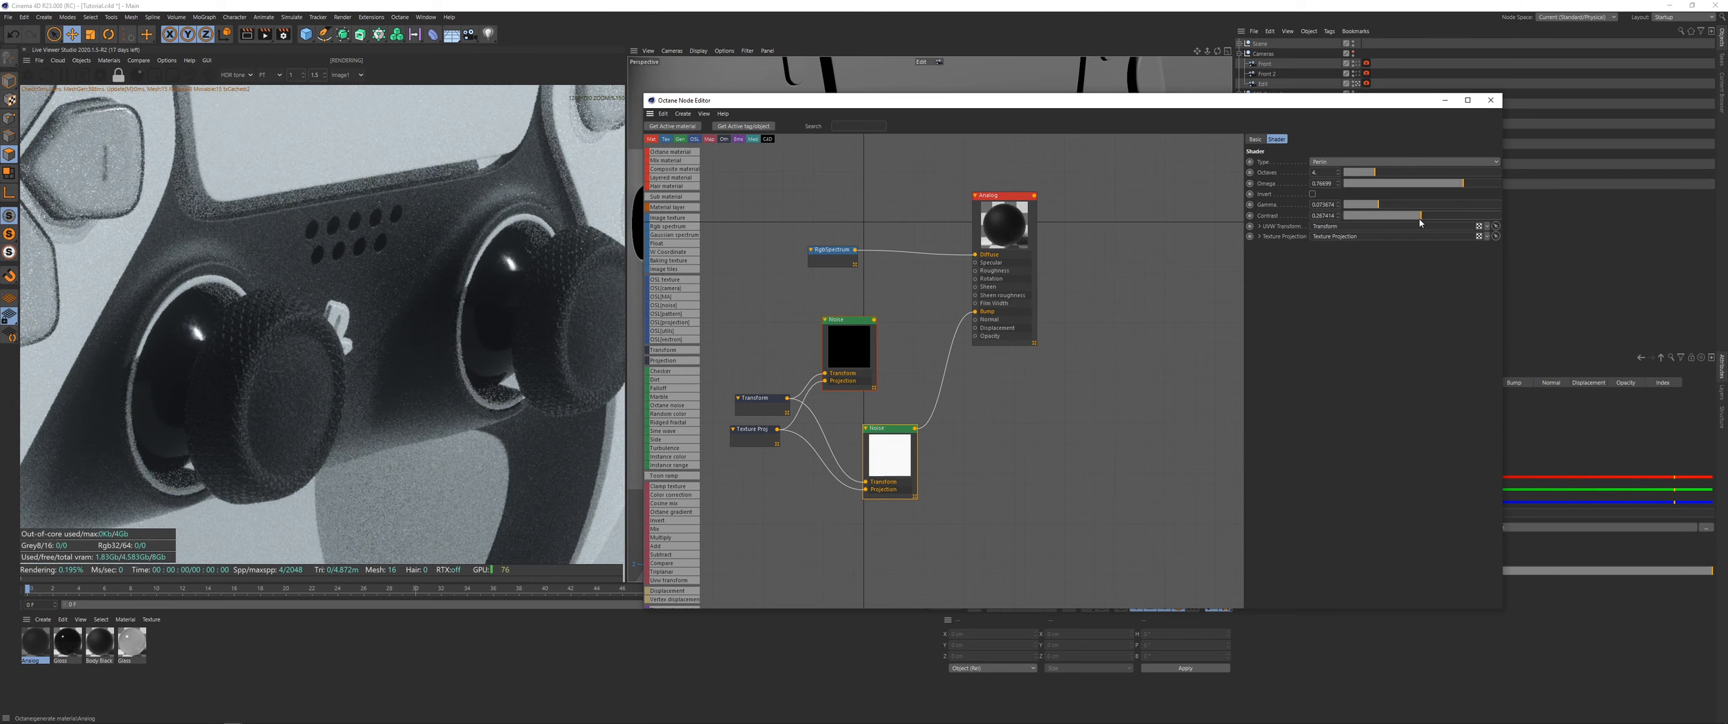
scroll(347, 385, "down", 5)
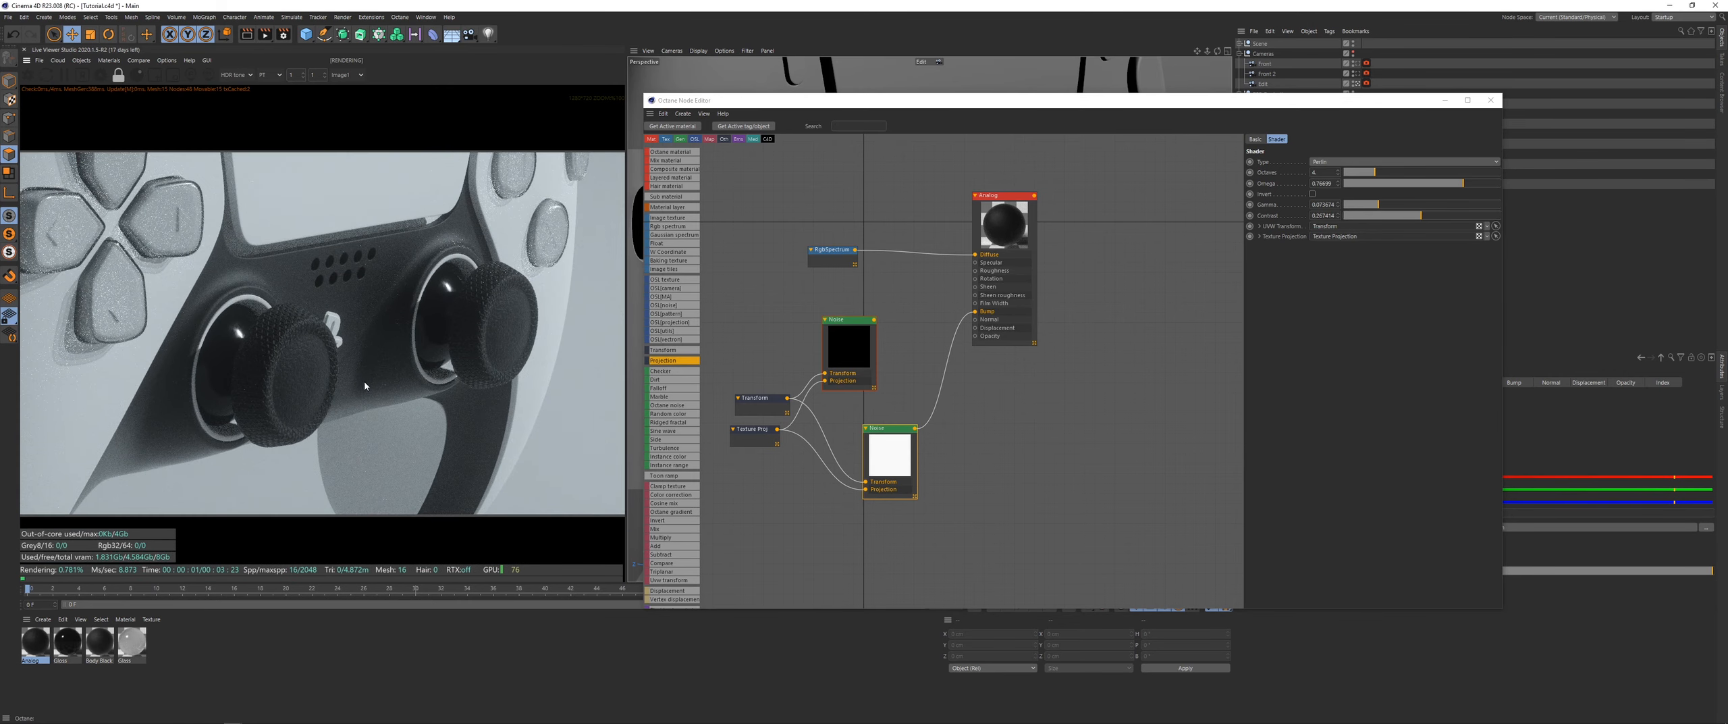
Step: Reconnect the upper Noise node to the Analog material's Roughness and lower that noise's gamma
left_click_drag(876, 322, 977, 276)
scroll(258, 422, "up", 1)
left_click(849, 322)
left_click_drag(1441, 204, 1404, 207)
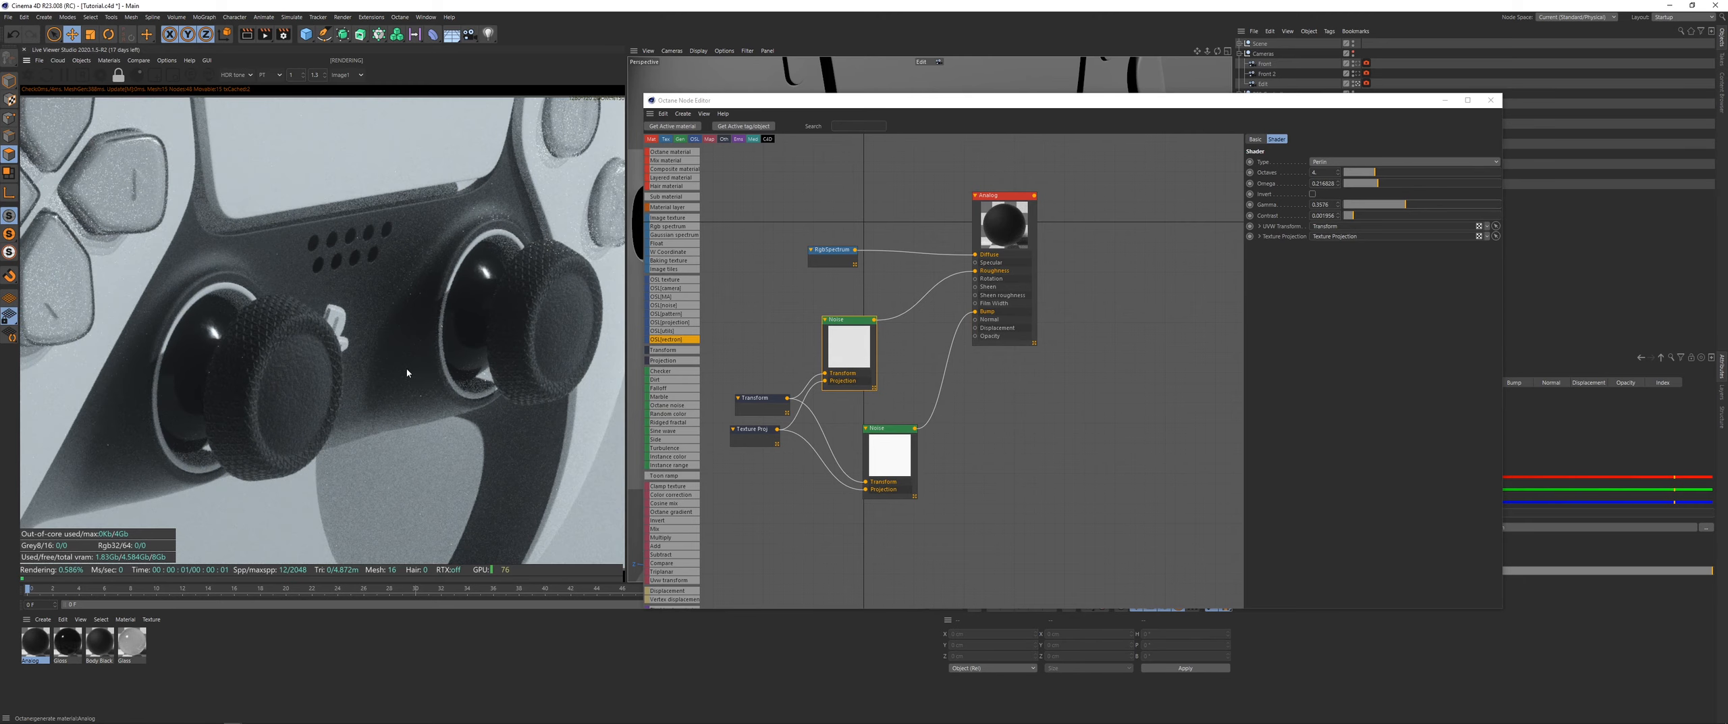
Step: Set the Analog roughness noise's gamma to 1 and raise its contrast
scroll(424, 362, "down", 1)
left_click(1314, 204)
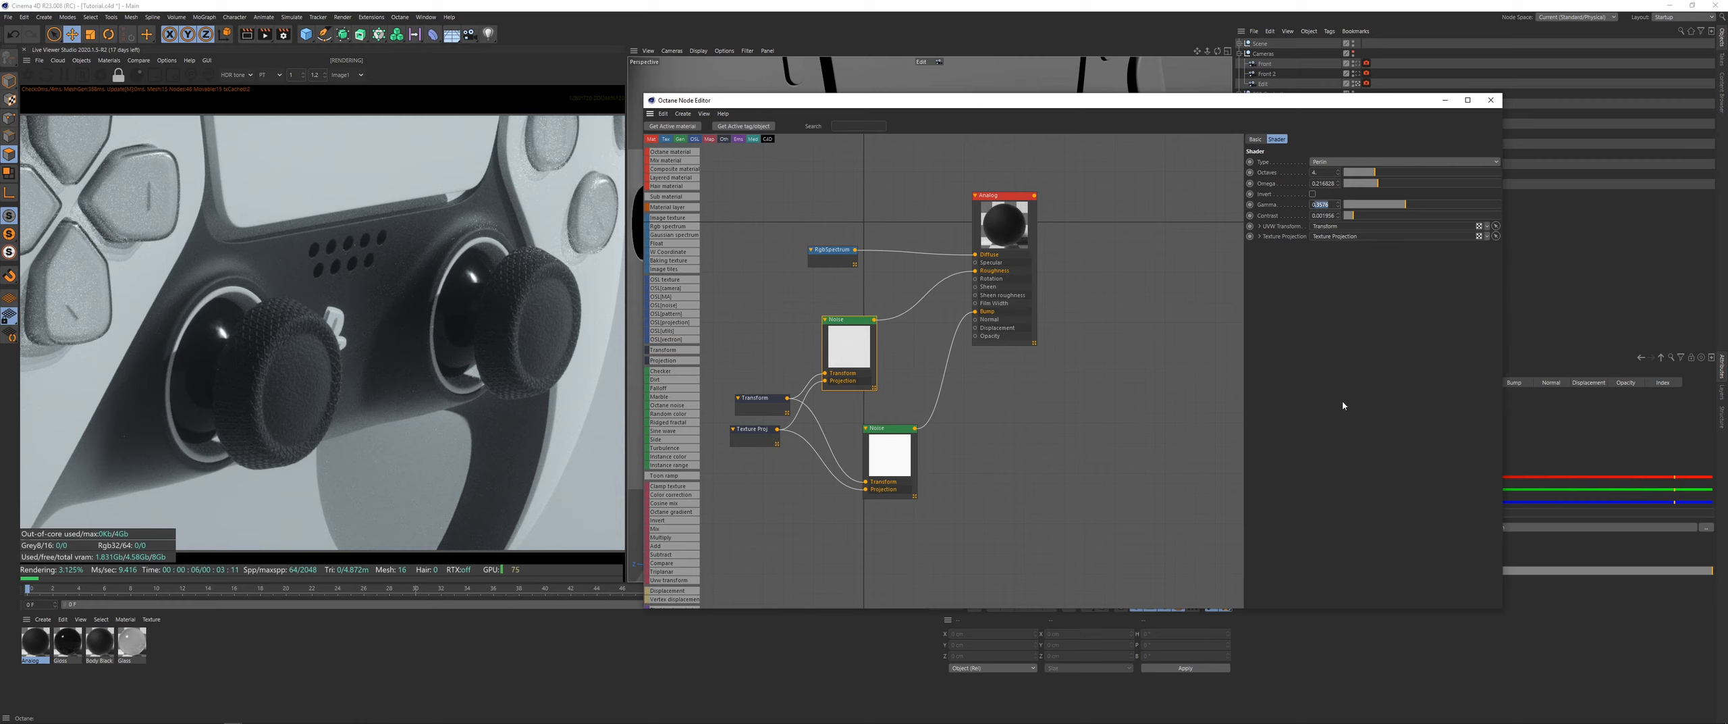
type("4")
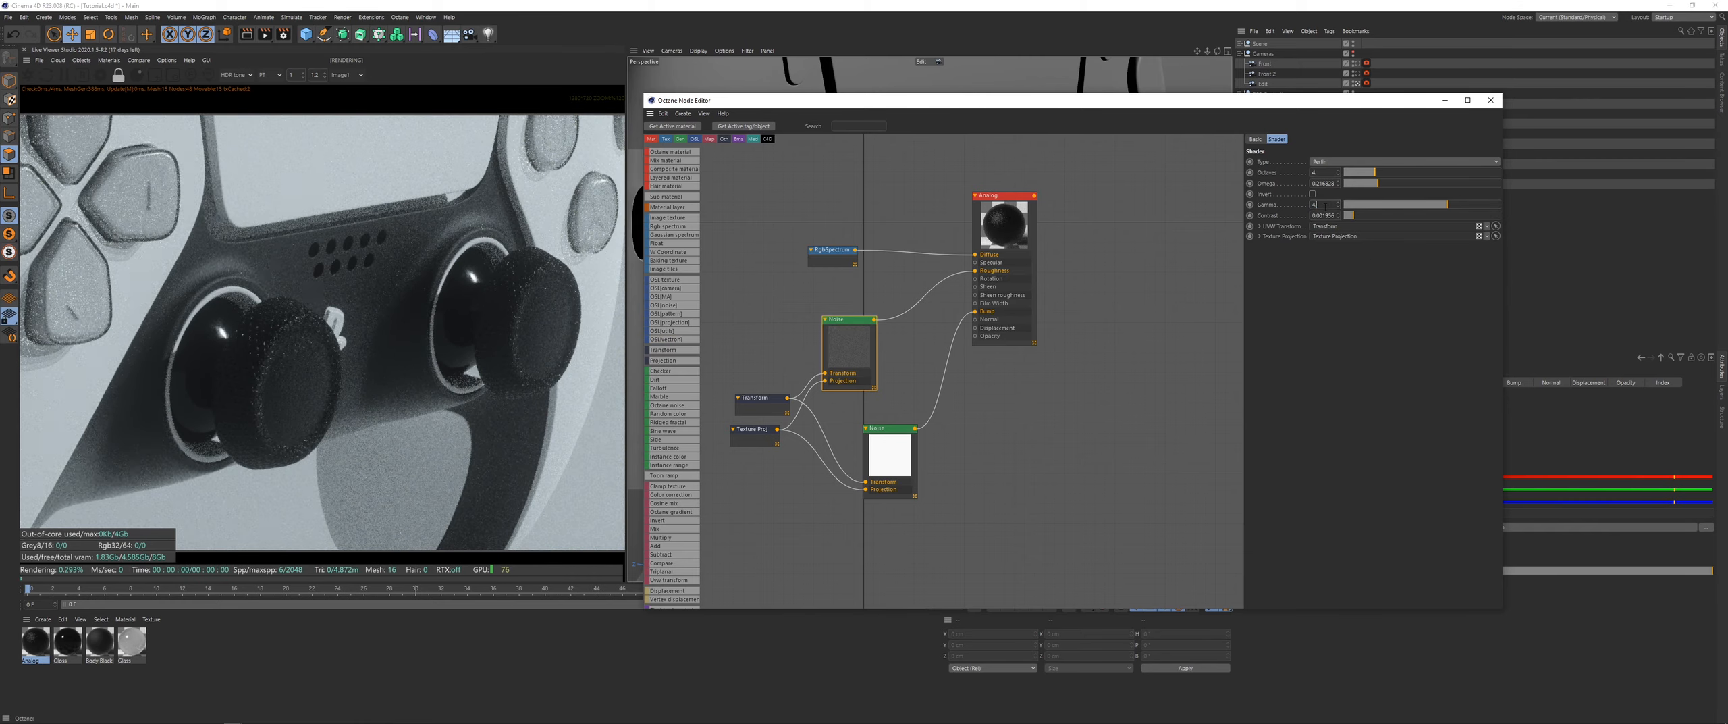
key("Return")
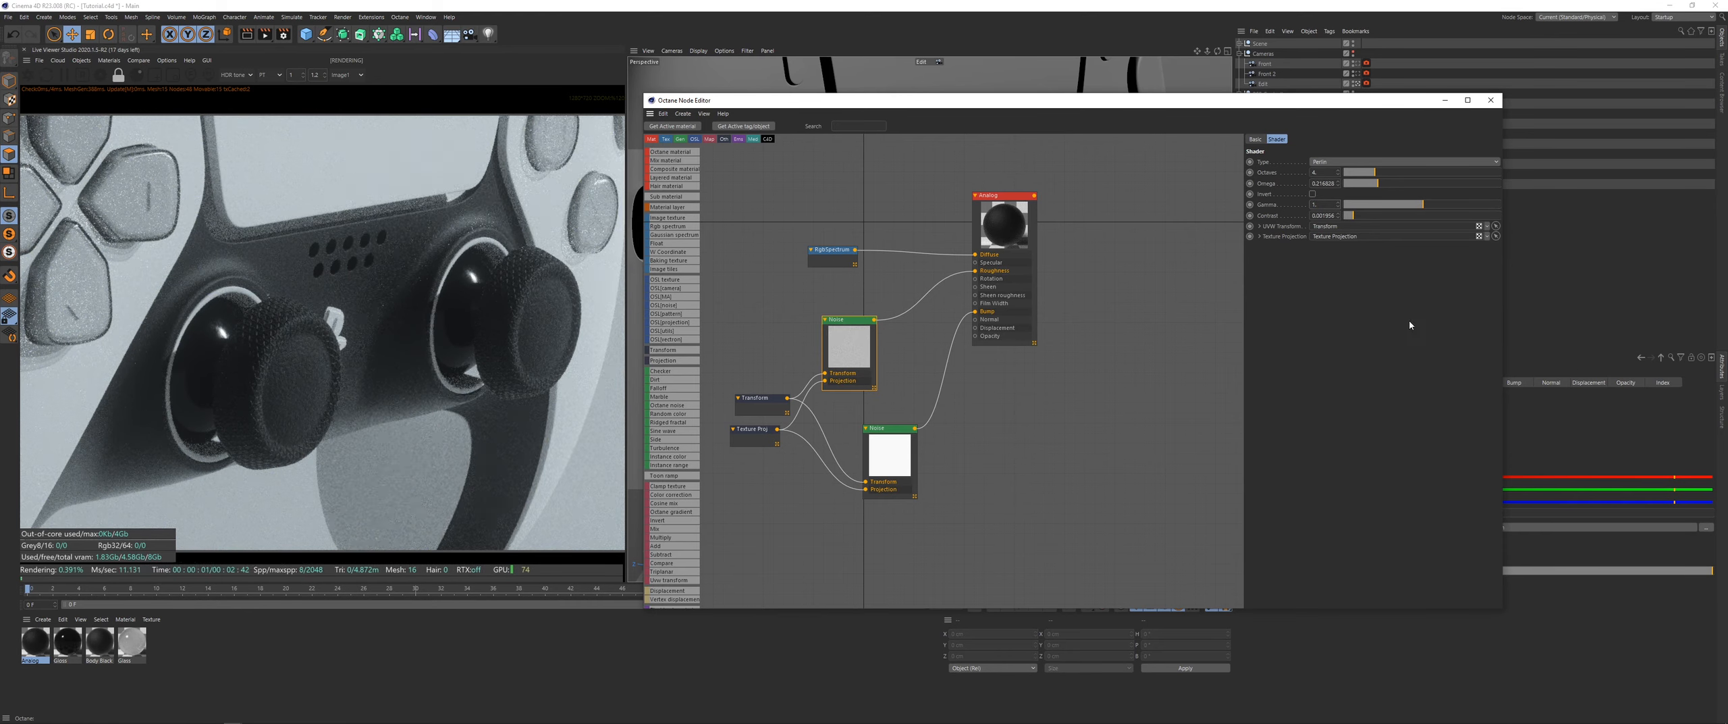
left_click_drag(1369, 218, 1414, 230)
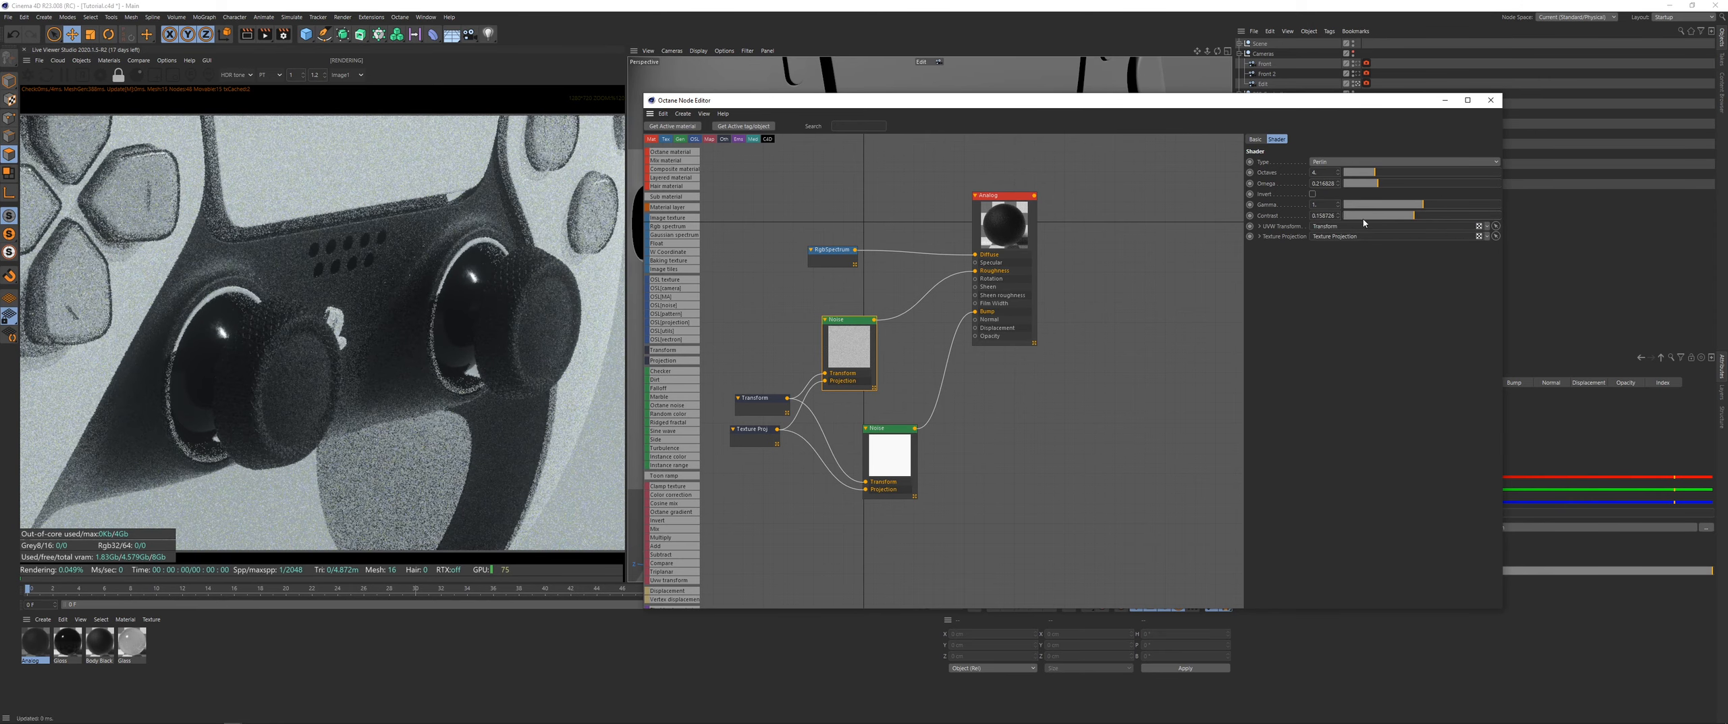
Step: Set the Analog roughness noise's contrast to 0.2 and its omega to 0.3
type("0.2")
key("Return")
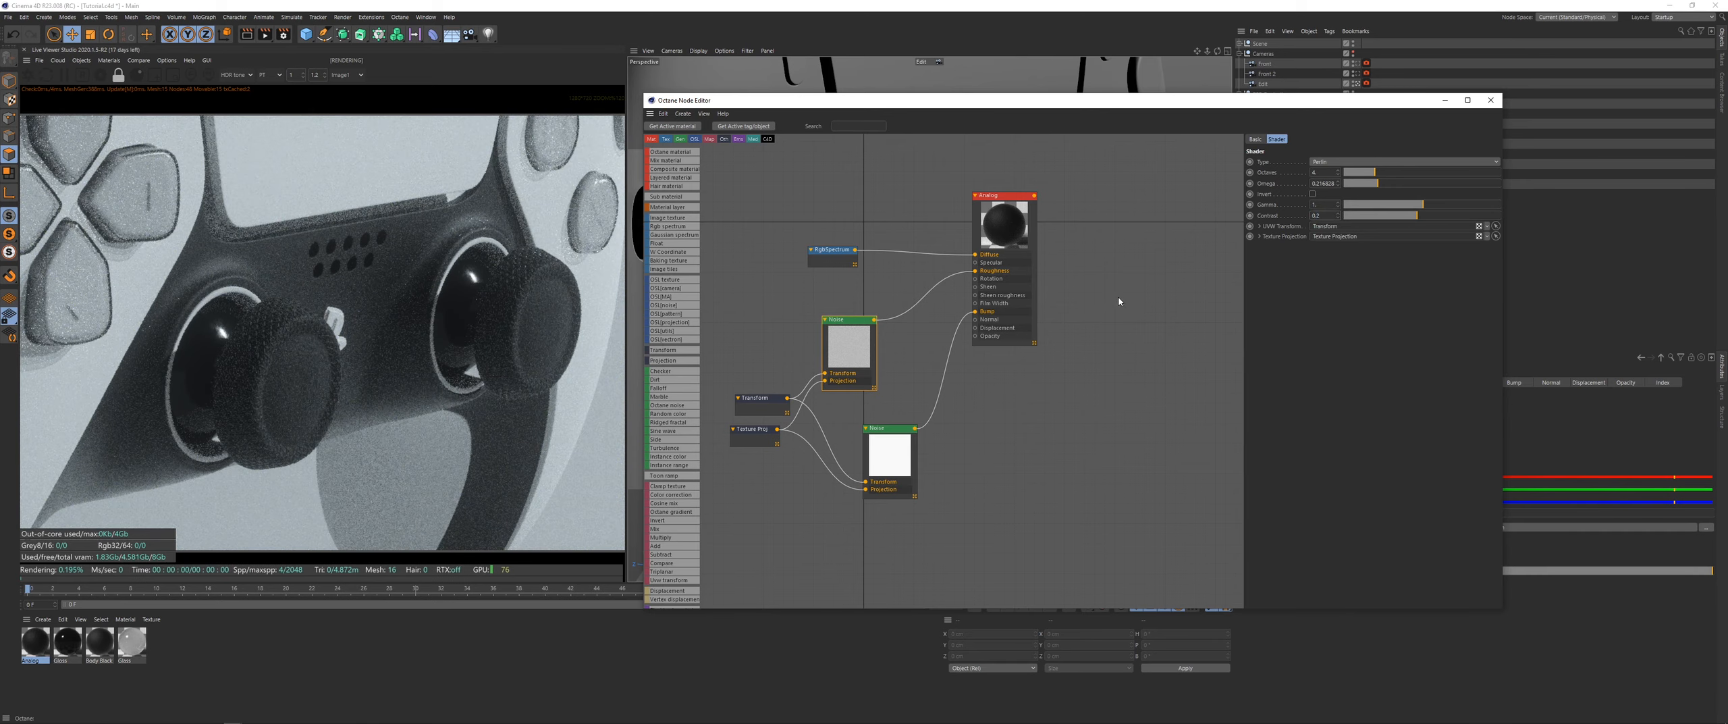
mouse_move(1394, 186)
left_mouse_down()
mouse_move(1418, 188)
mouse_move(1400, 186)
left_mouse_up()
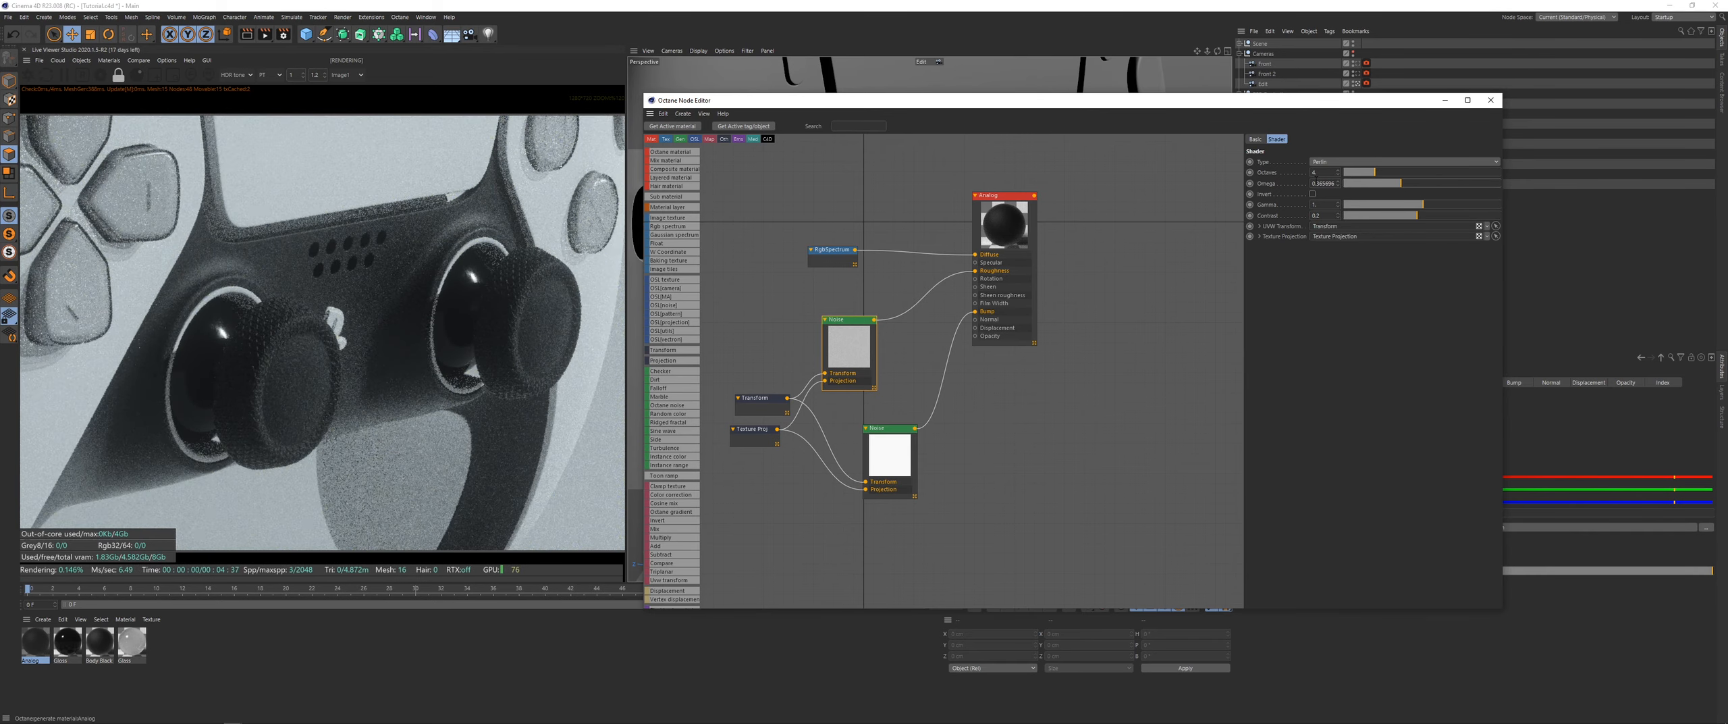
double_click(1318, 182)
type("1")
key("Return")
type("0.3")
key("Return")
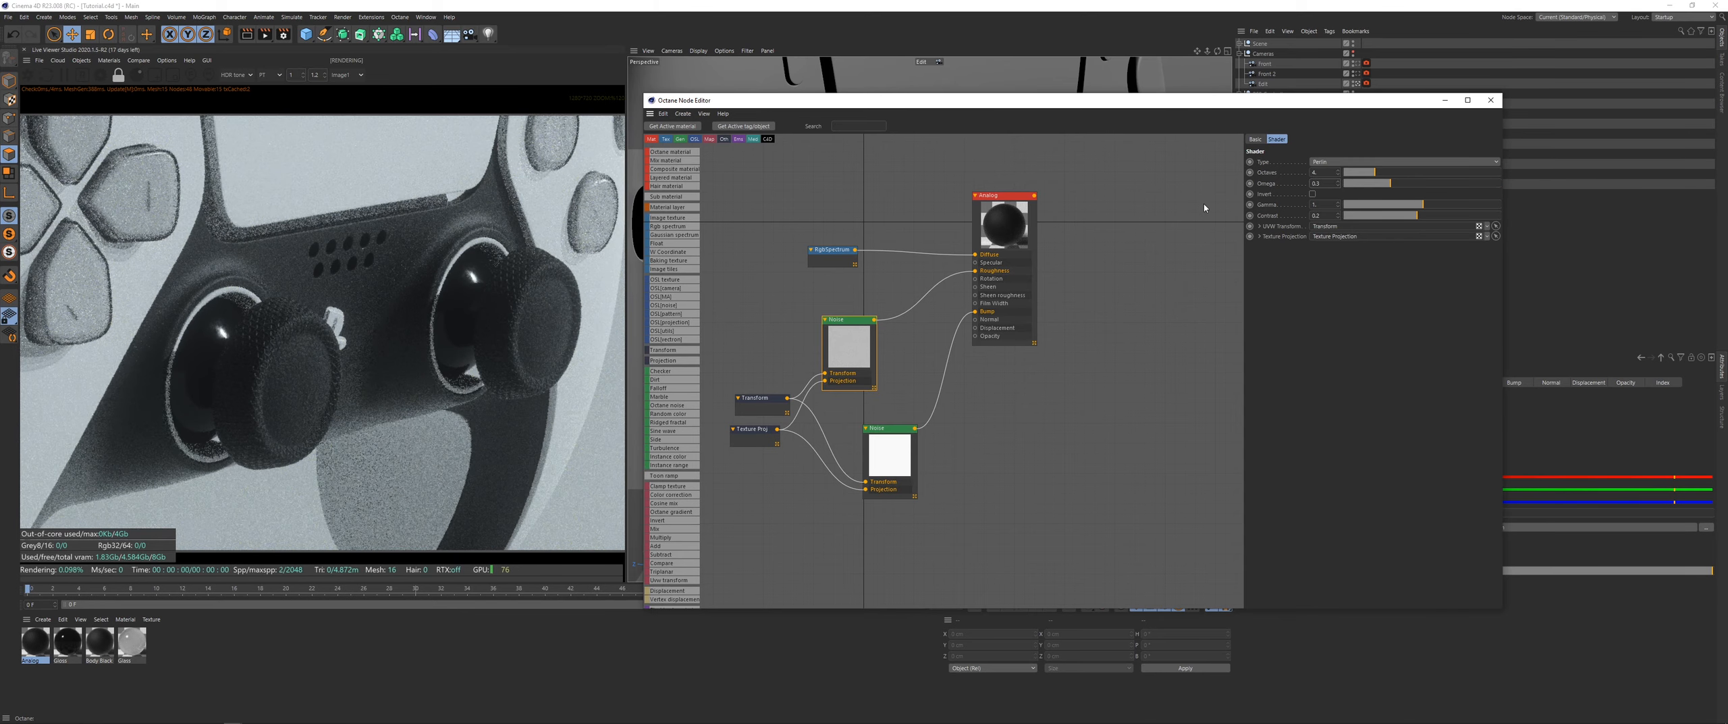
Step: Try high and low gamma on the Analog material's bump noise, comparing the grain on the sticks in the render
left_click(891, 445)
left_click_drag(1382, 205, 1445, 214)
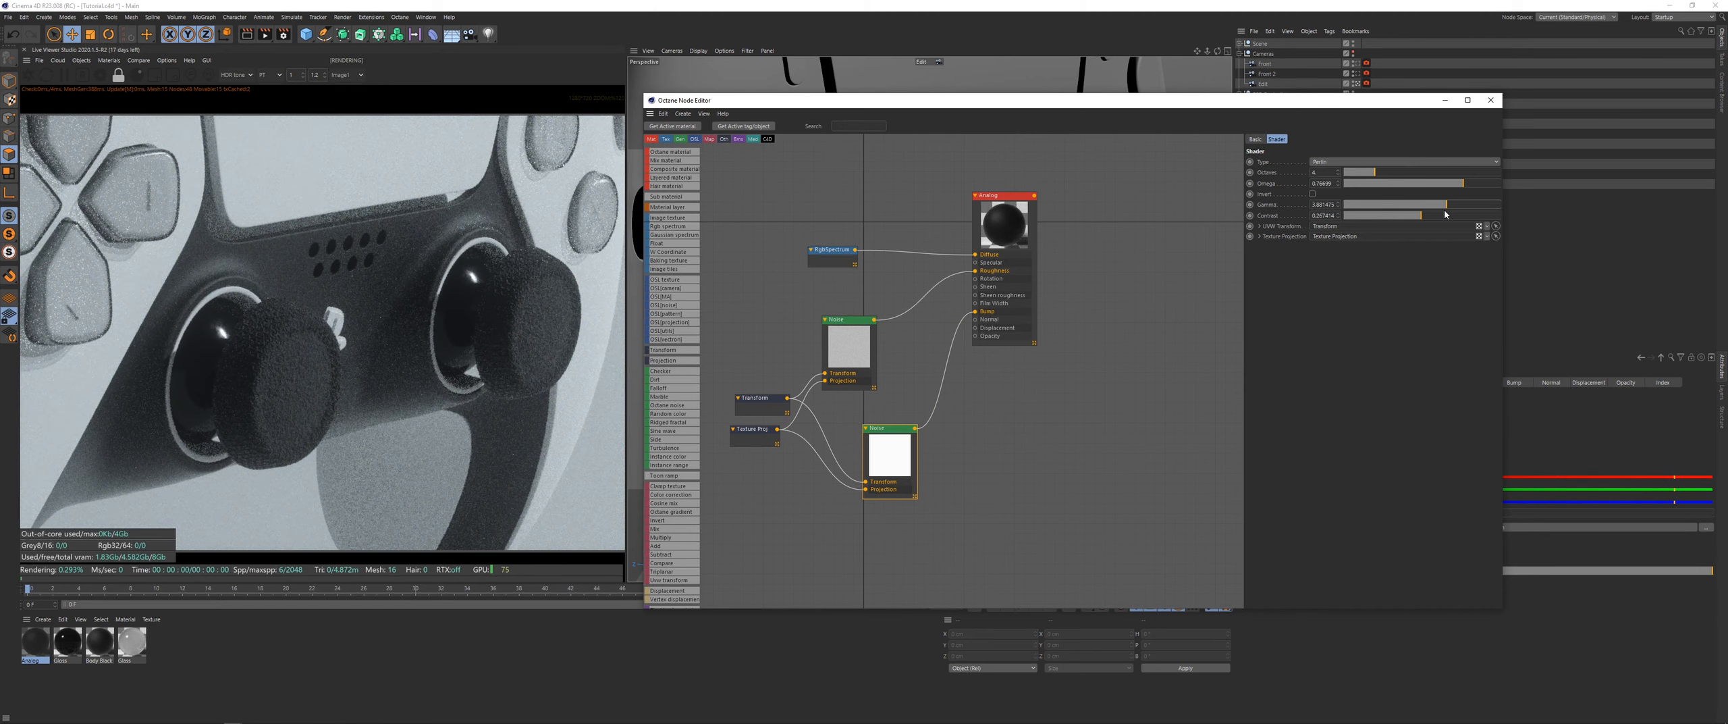
scroll(393, 382, "down", 3)
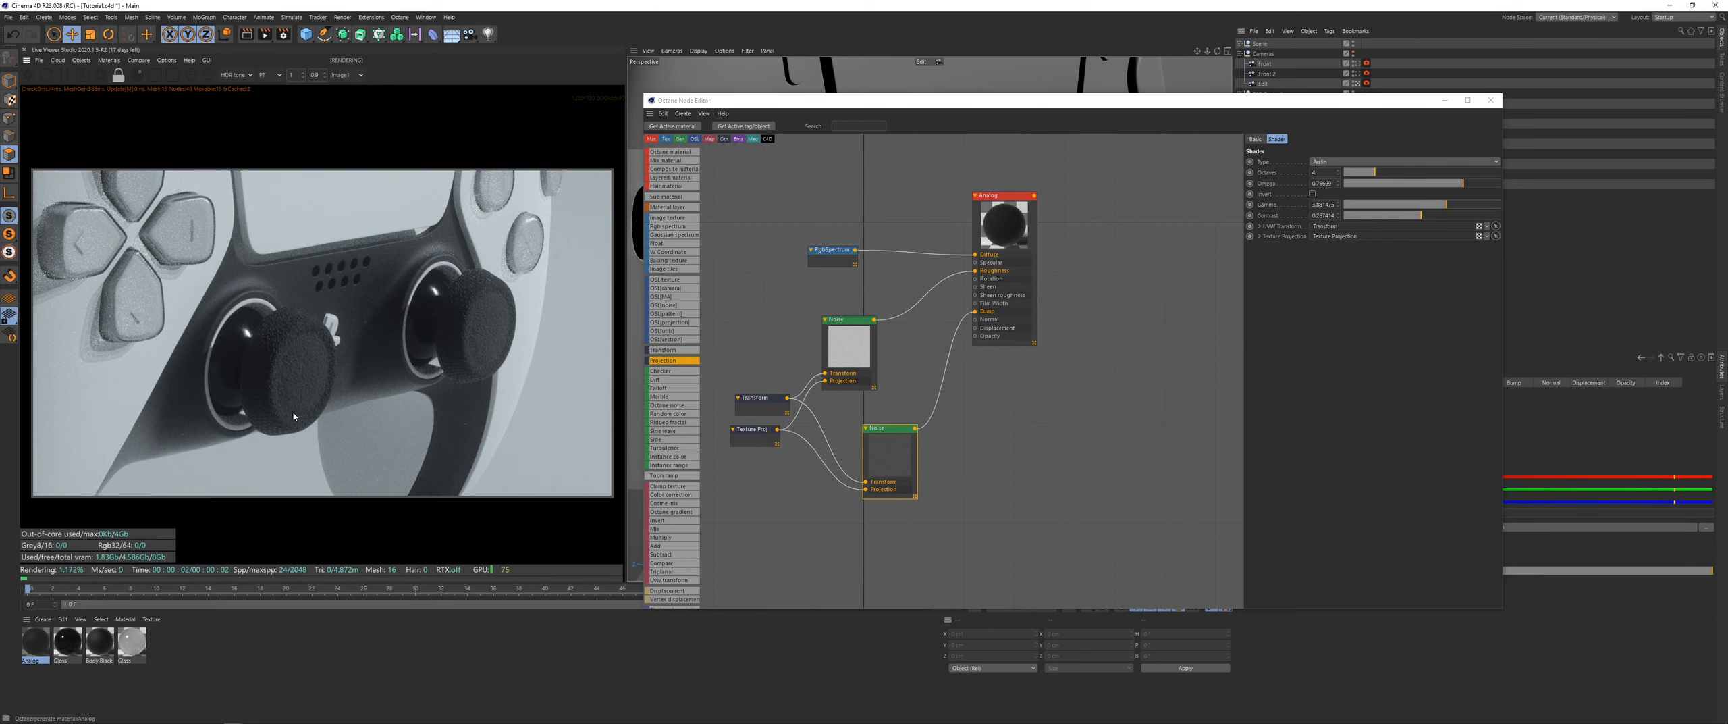
scroll(264, 417, "up", 5)
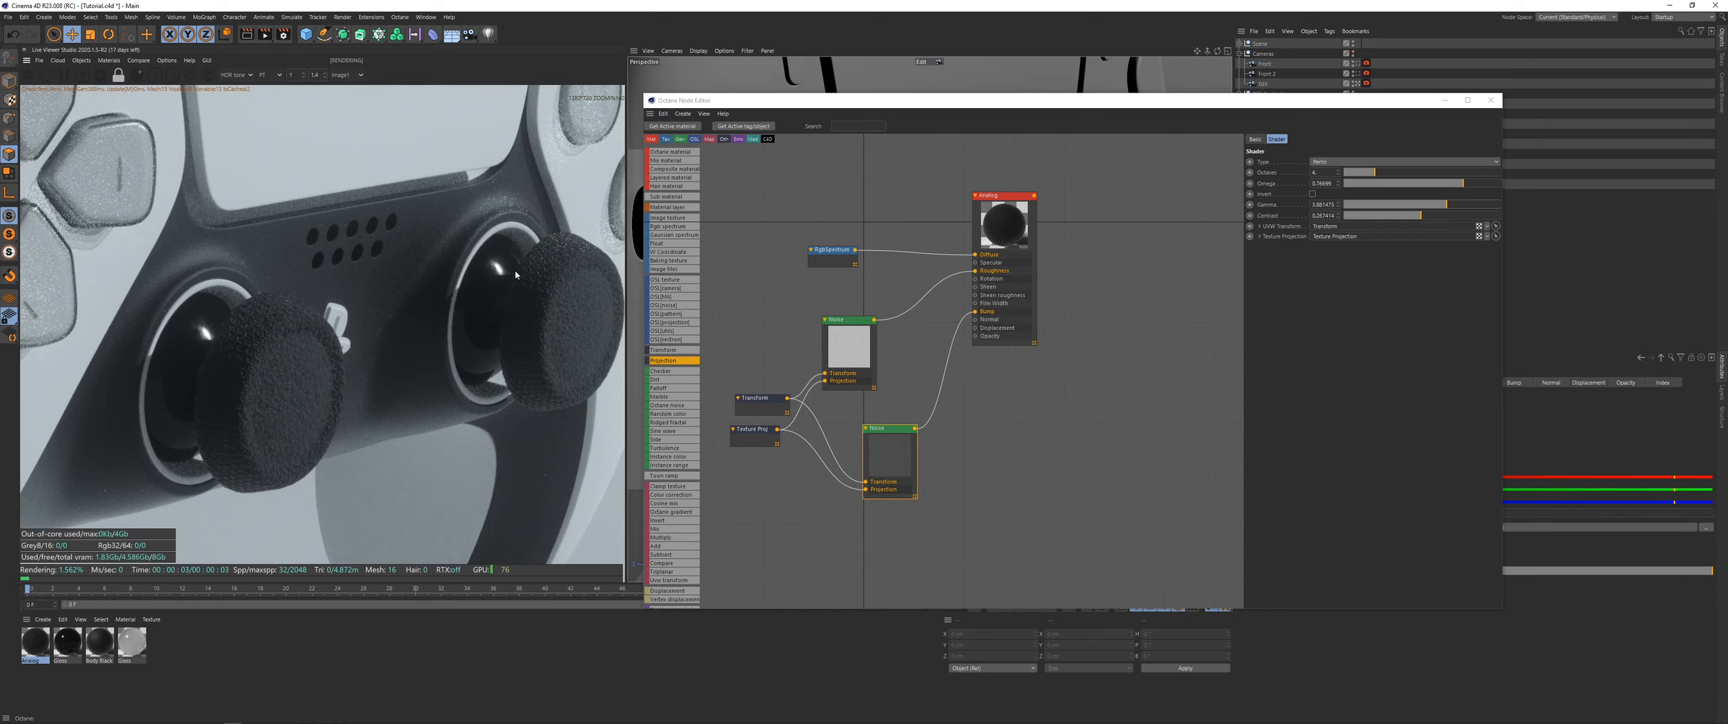
left_click_drag(1350, 209, 1378, 209)
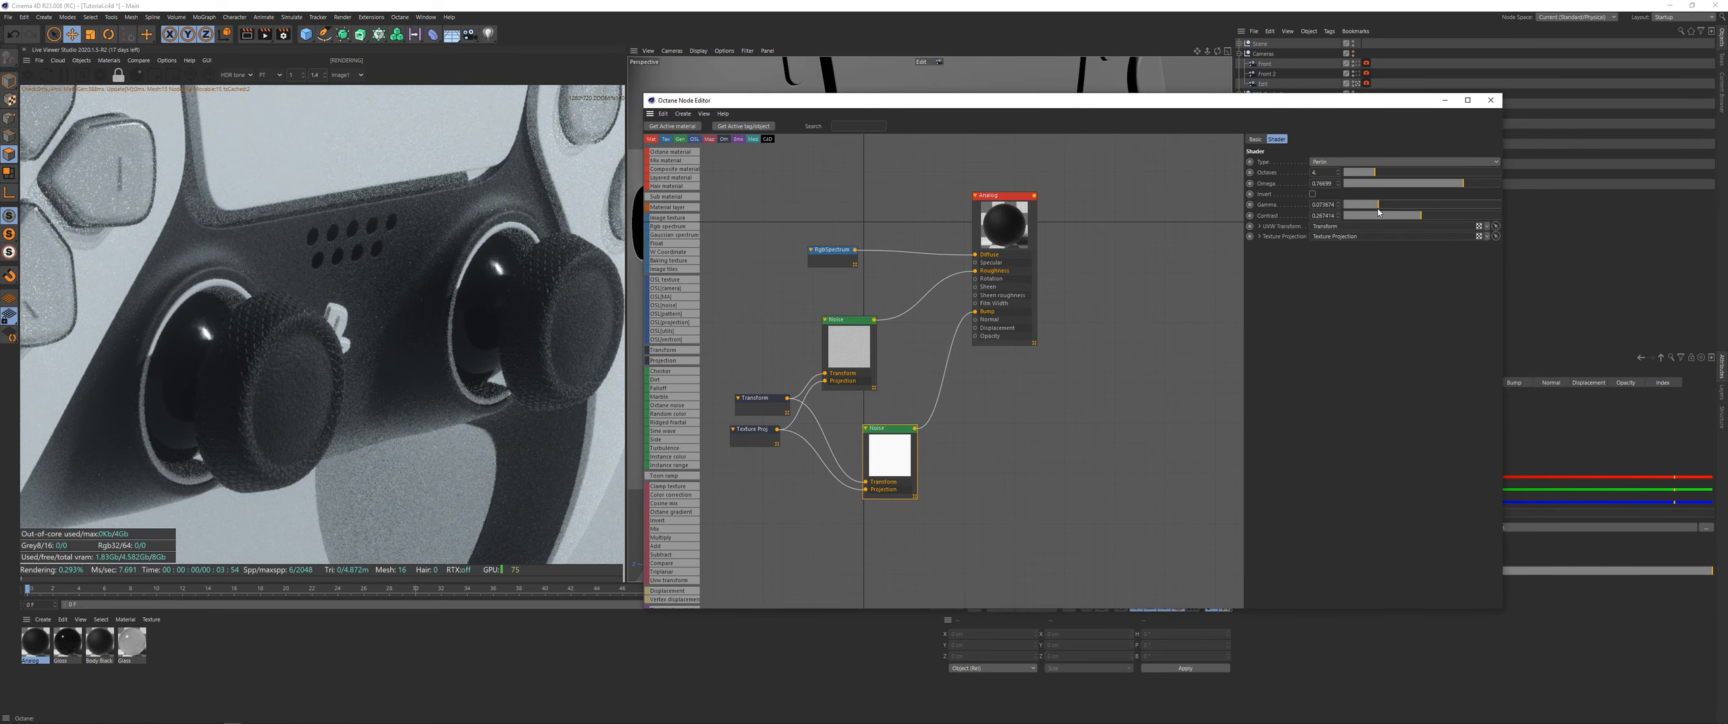
scroll(294, 356, "down", 3)
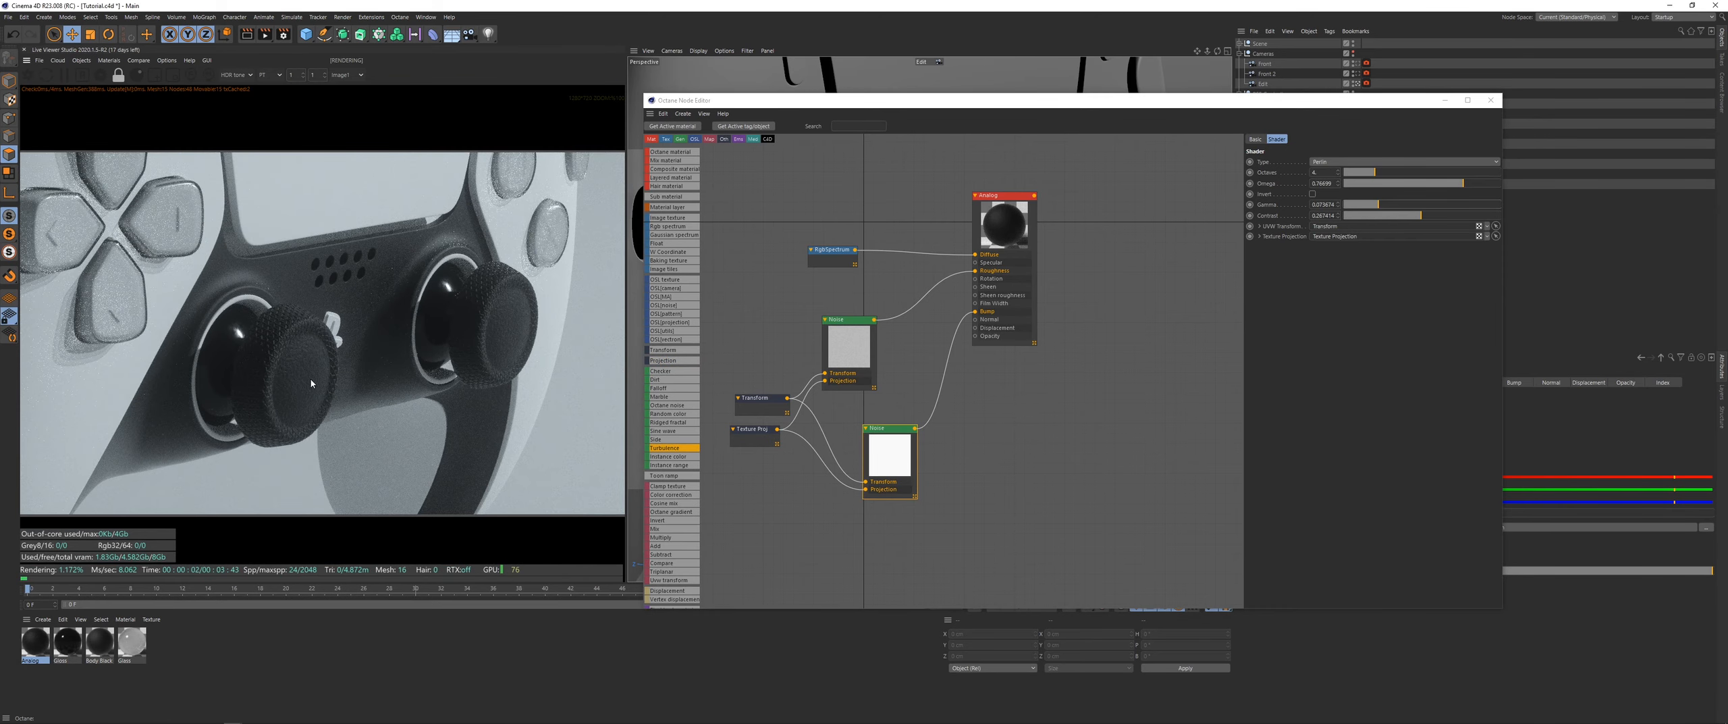
Step: Set the Analog bump noise's gamma to 0.075, contrast to 0.25 and omega to 0.8
left_click_drag(1320, 206, 1510, 311)
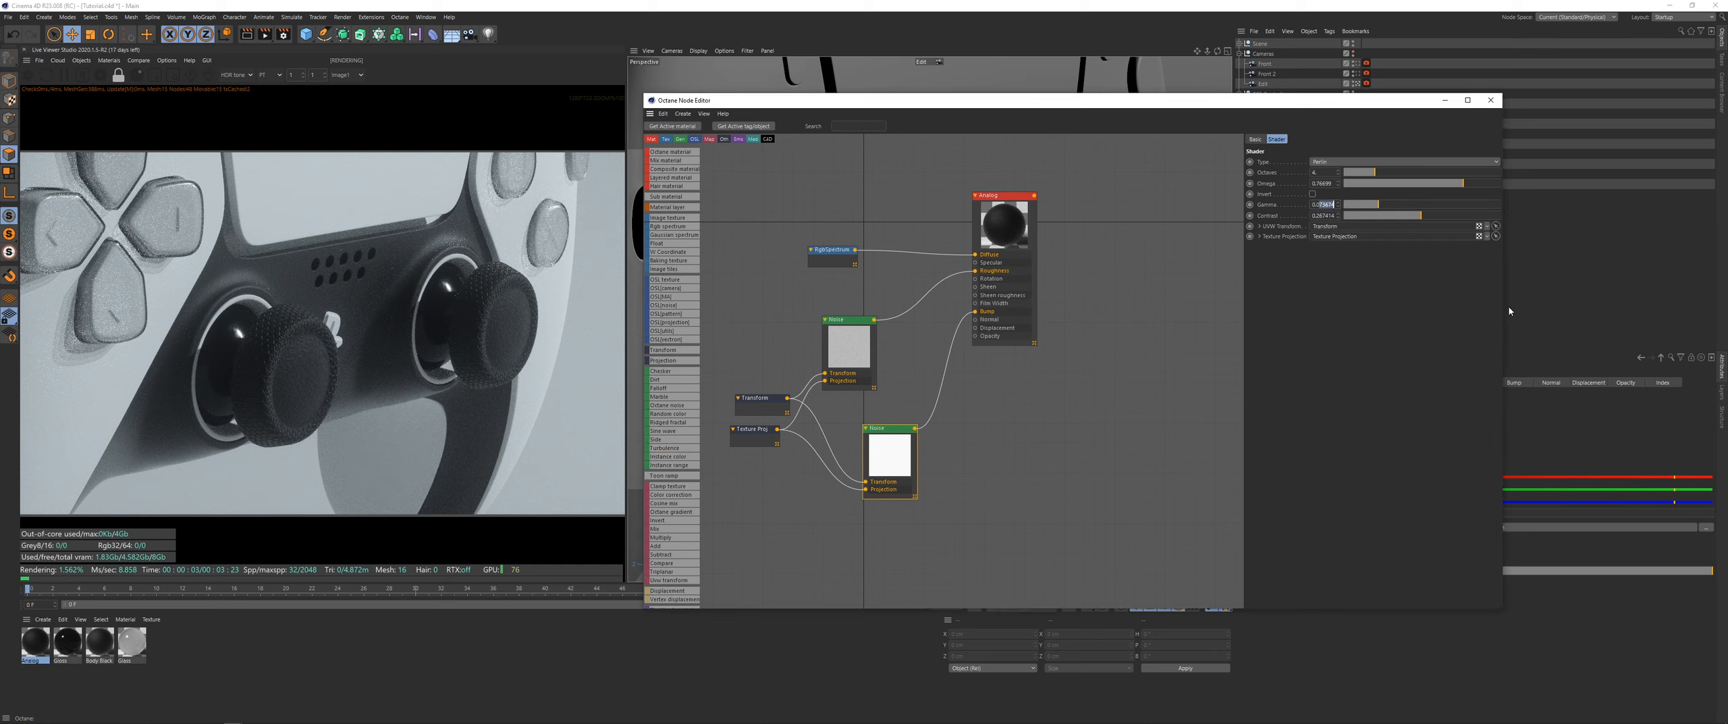
type("75")
key("Tab")
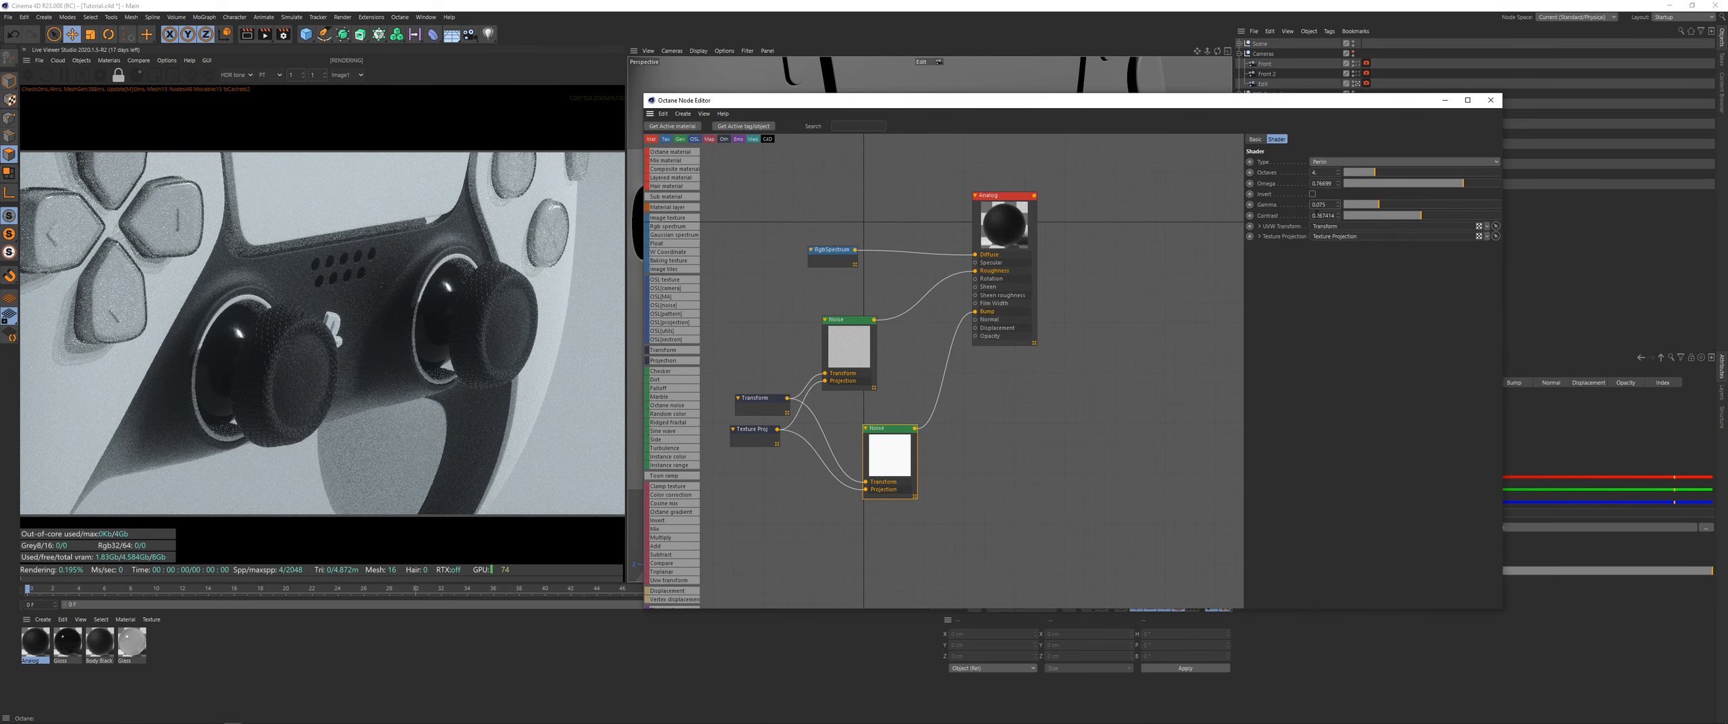
type("0.25")
key("Return")
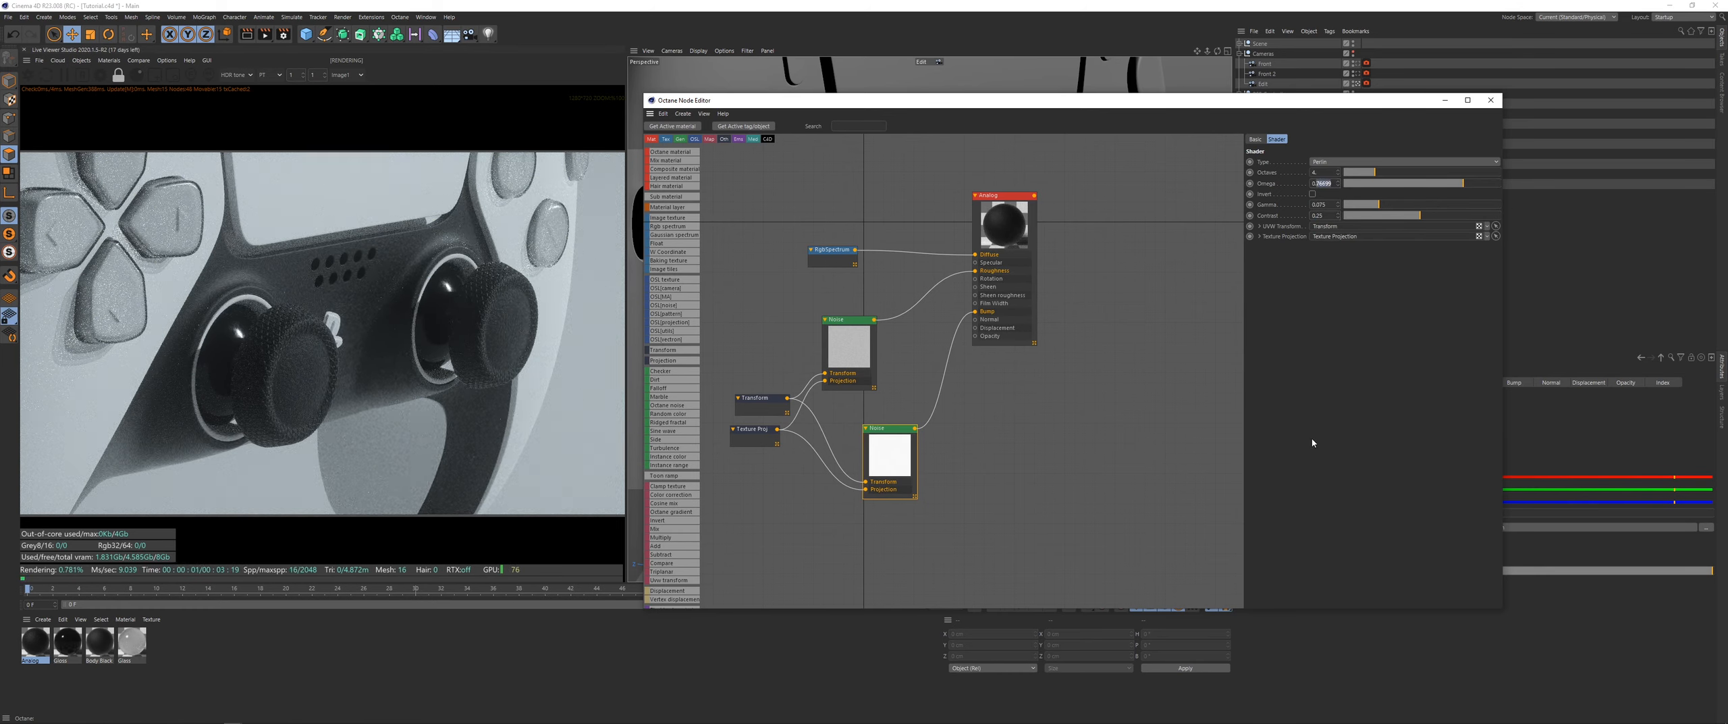
type("0.8")
key("Return")
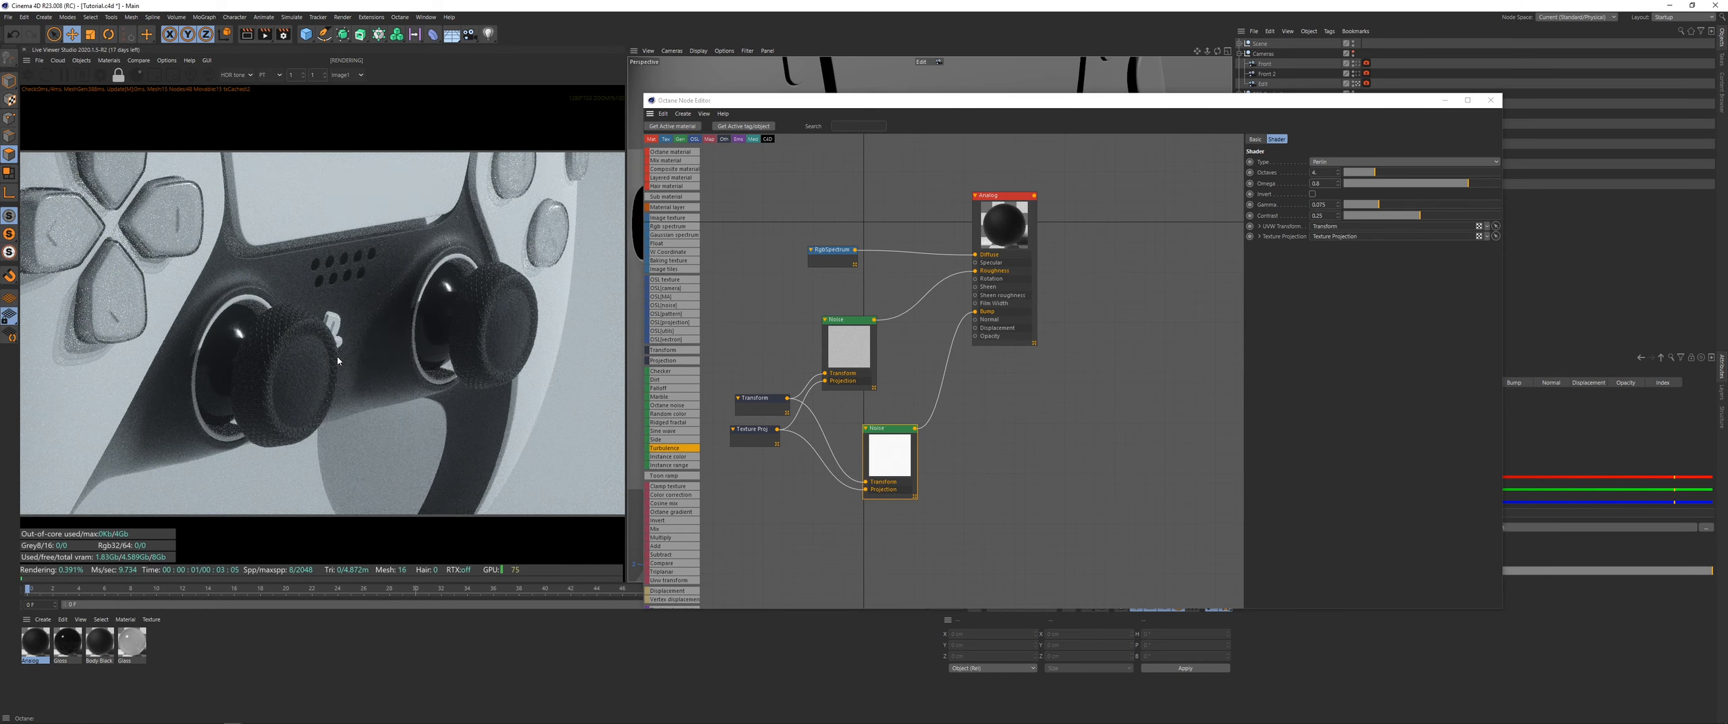
scroll(338, 361, "down", 4)
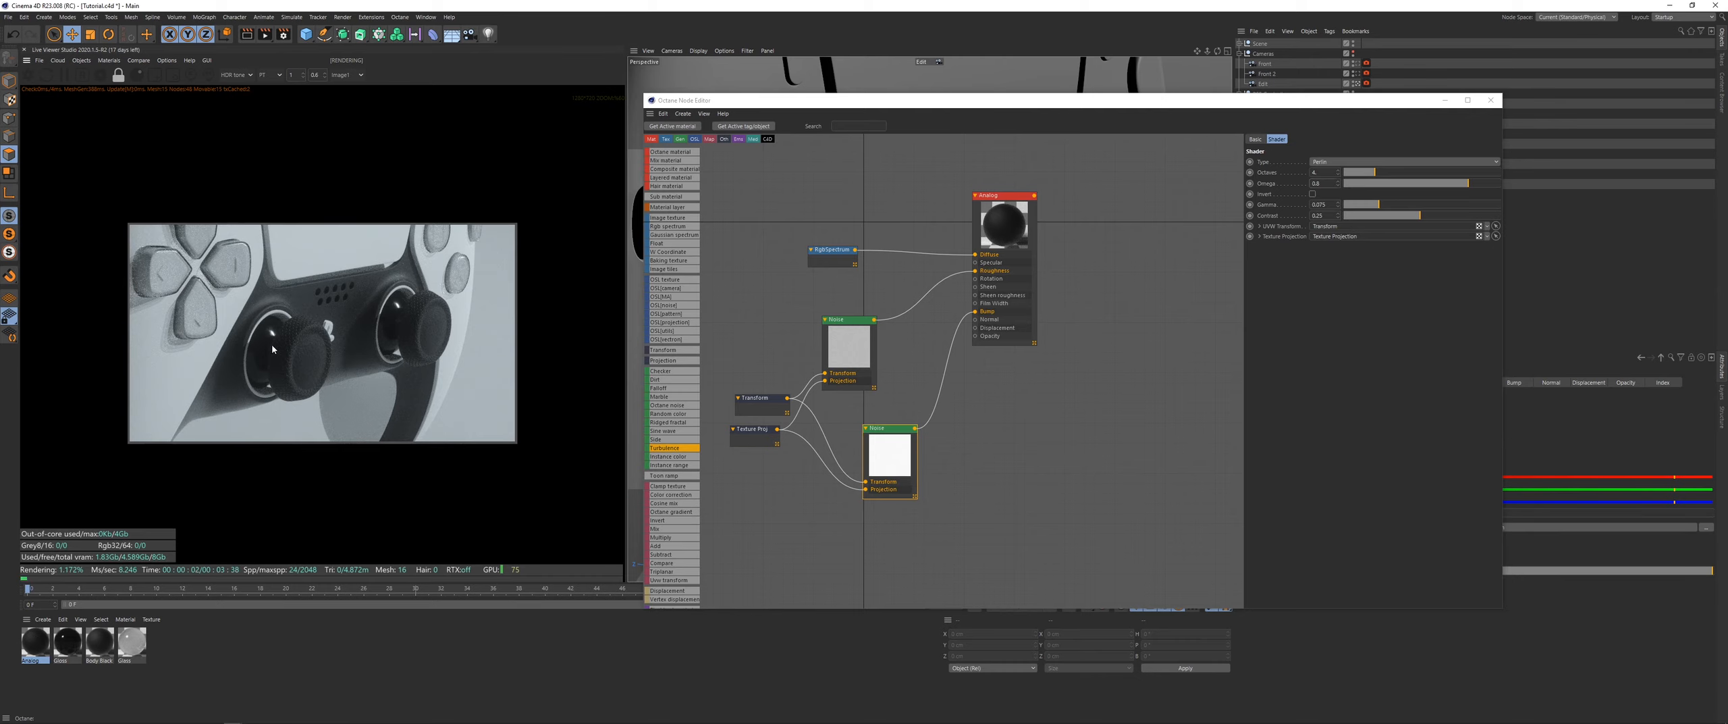
scroll(268, 343, "up", 5)
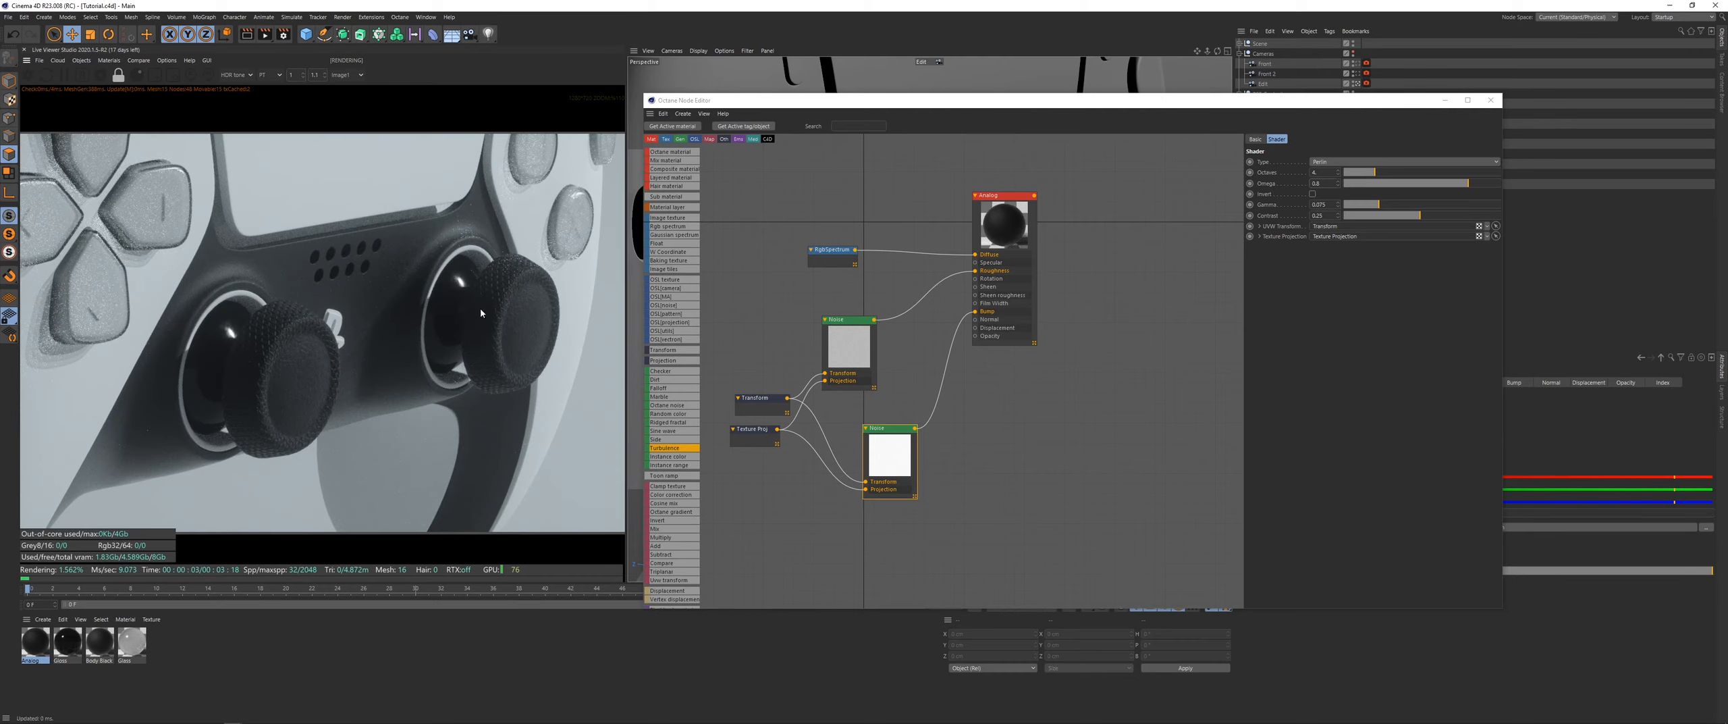
Step: Set the RGB Spectrum node feeding the Analog material's Diffuse to pure black
left_click(1004, 242)
left_click(829, 254)
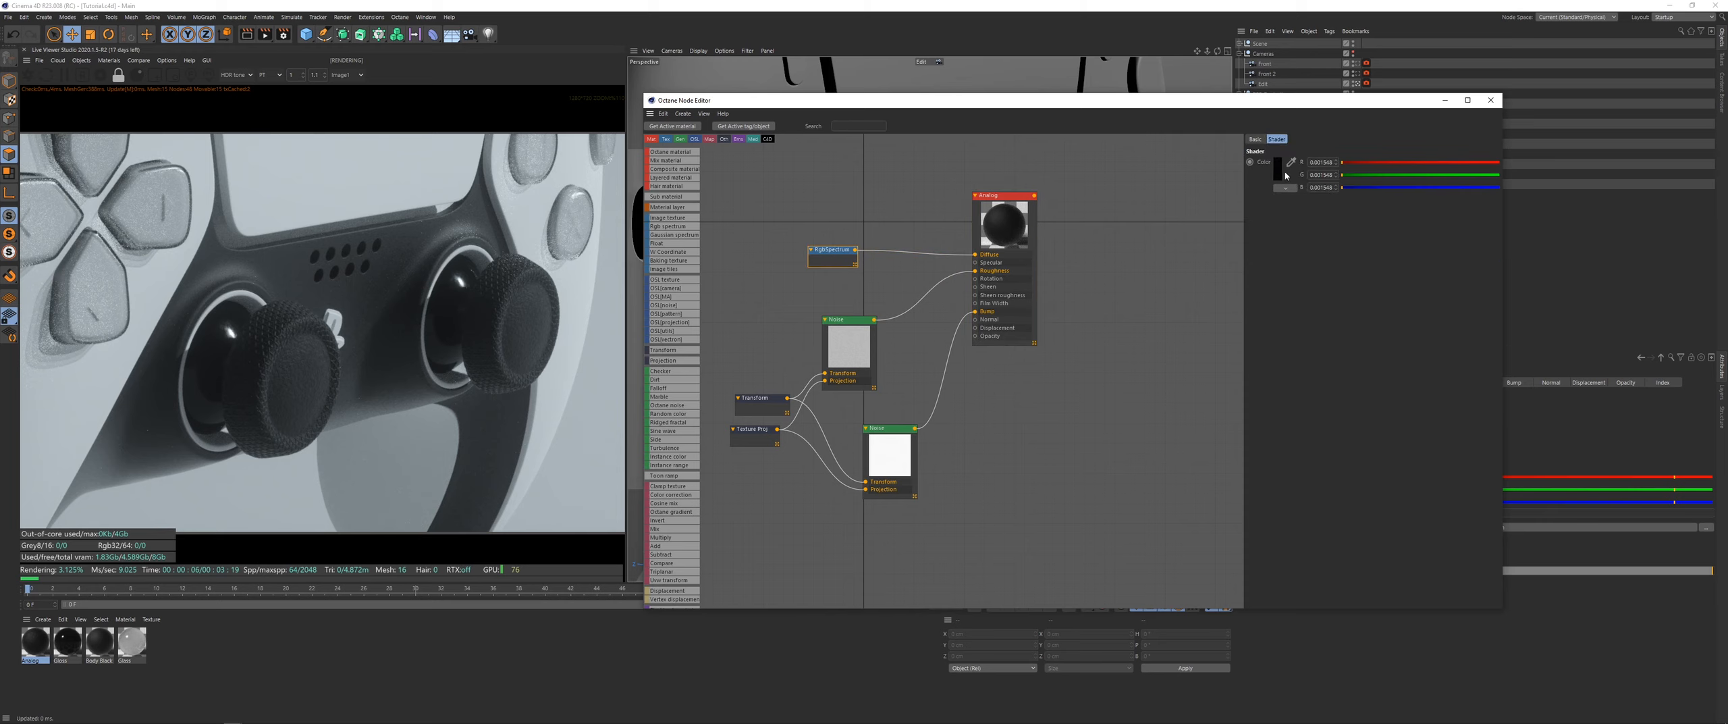
left_click(1277, 170)
left_click(1253, 210)
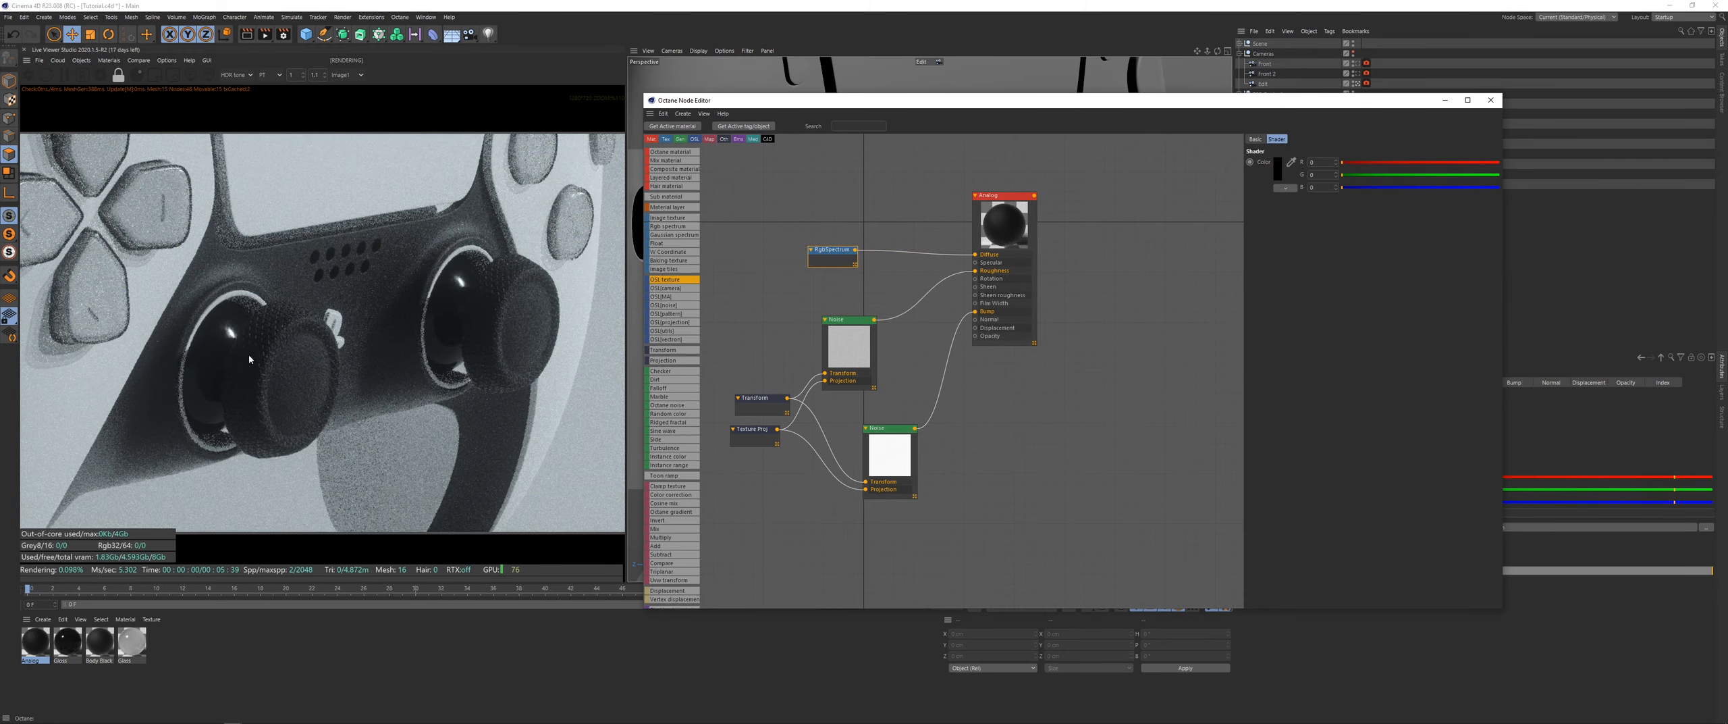
Step: Raise the Analog material's specular to about 0.8, check the sticks in the render and close the node editor
left_click(1006, 227)
left_click(1338, 140)
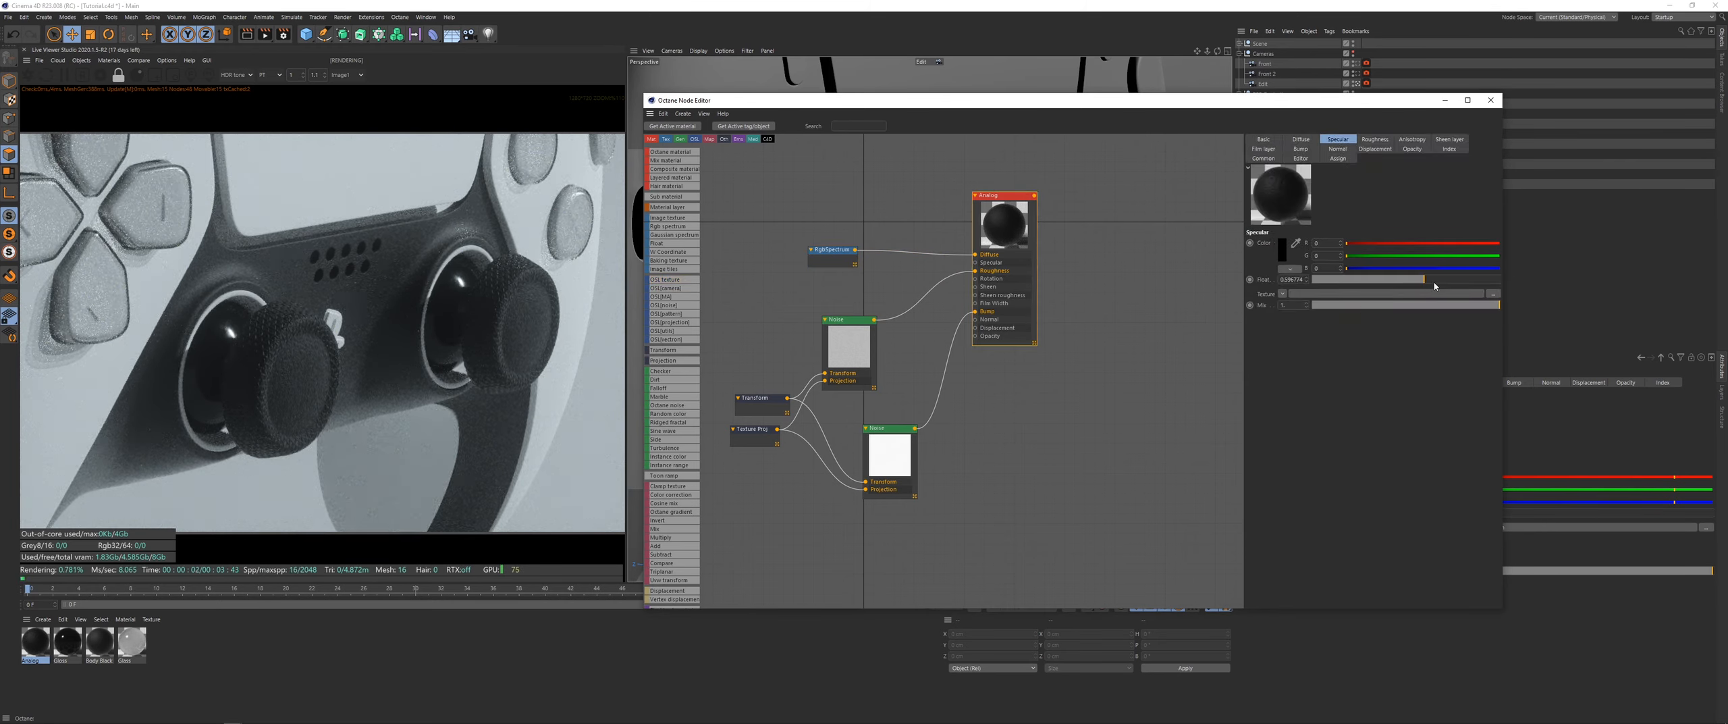
left_click_drag(1435, 281, 1460, 280)
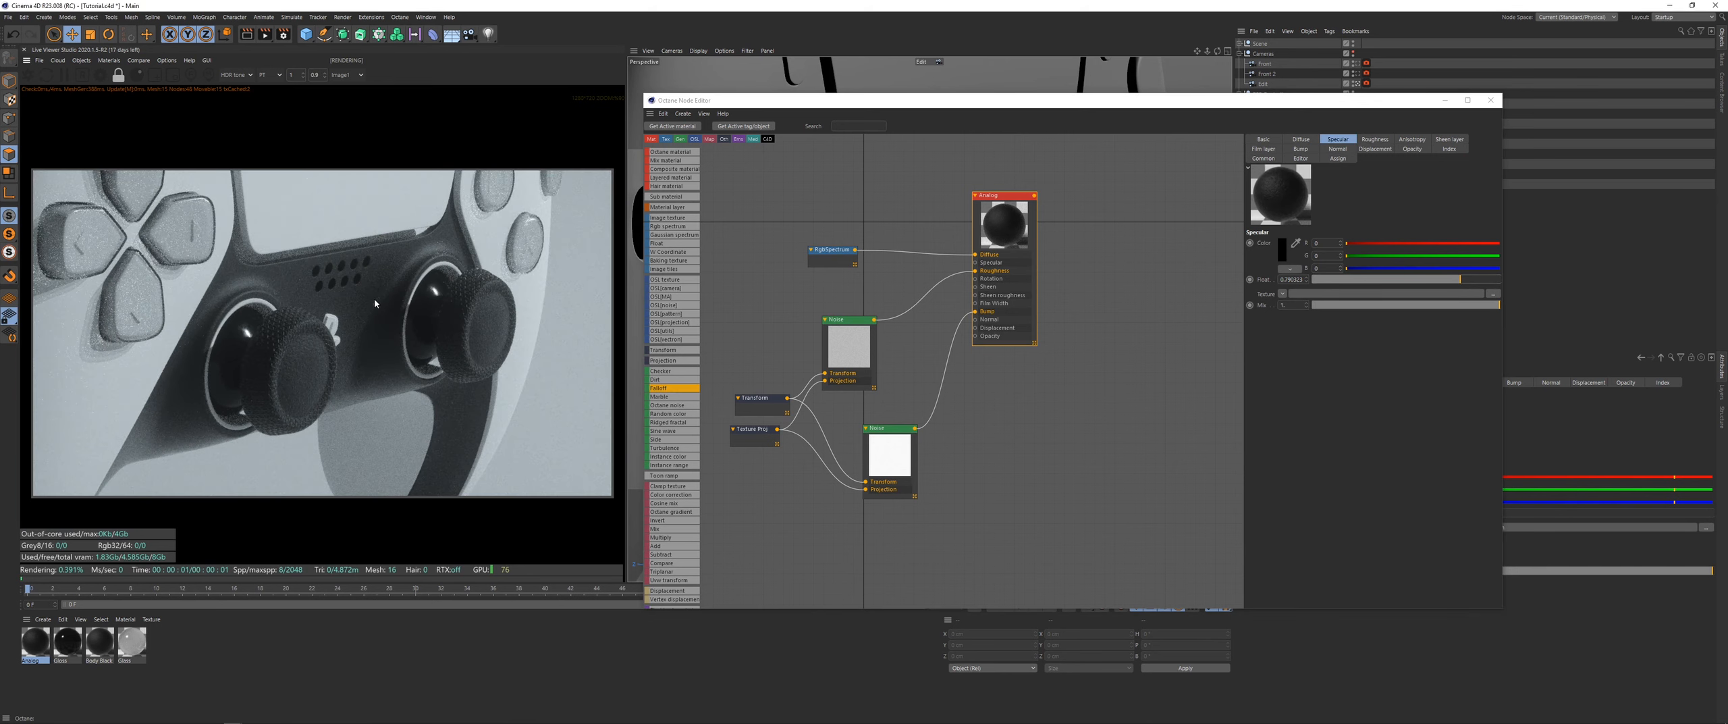
scroll(323, 368, "down", 2)
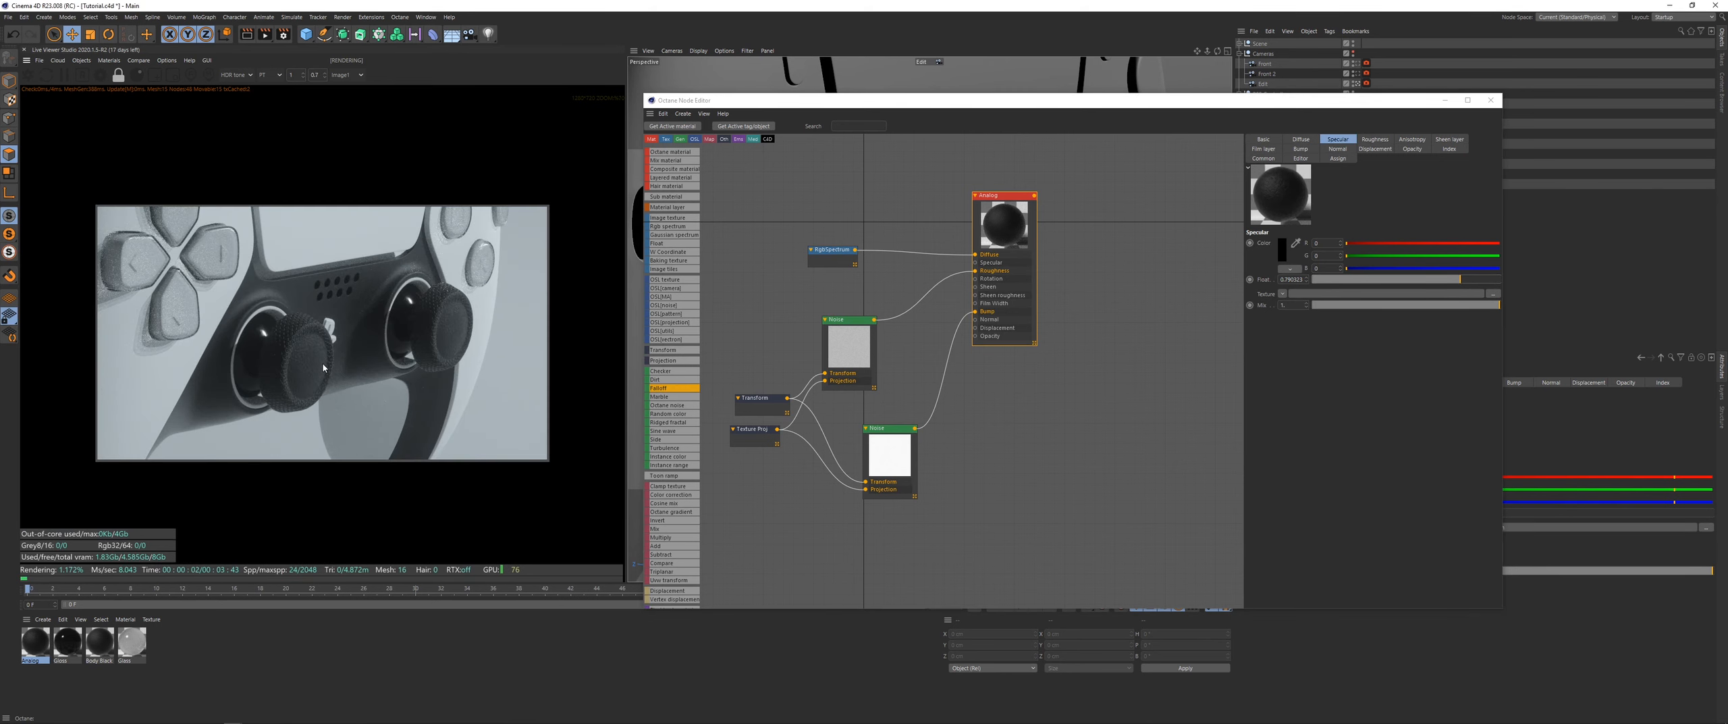
left_click(1490, 100)
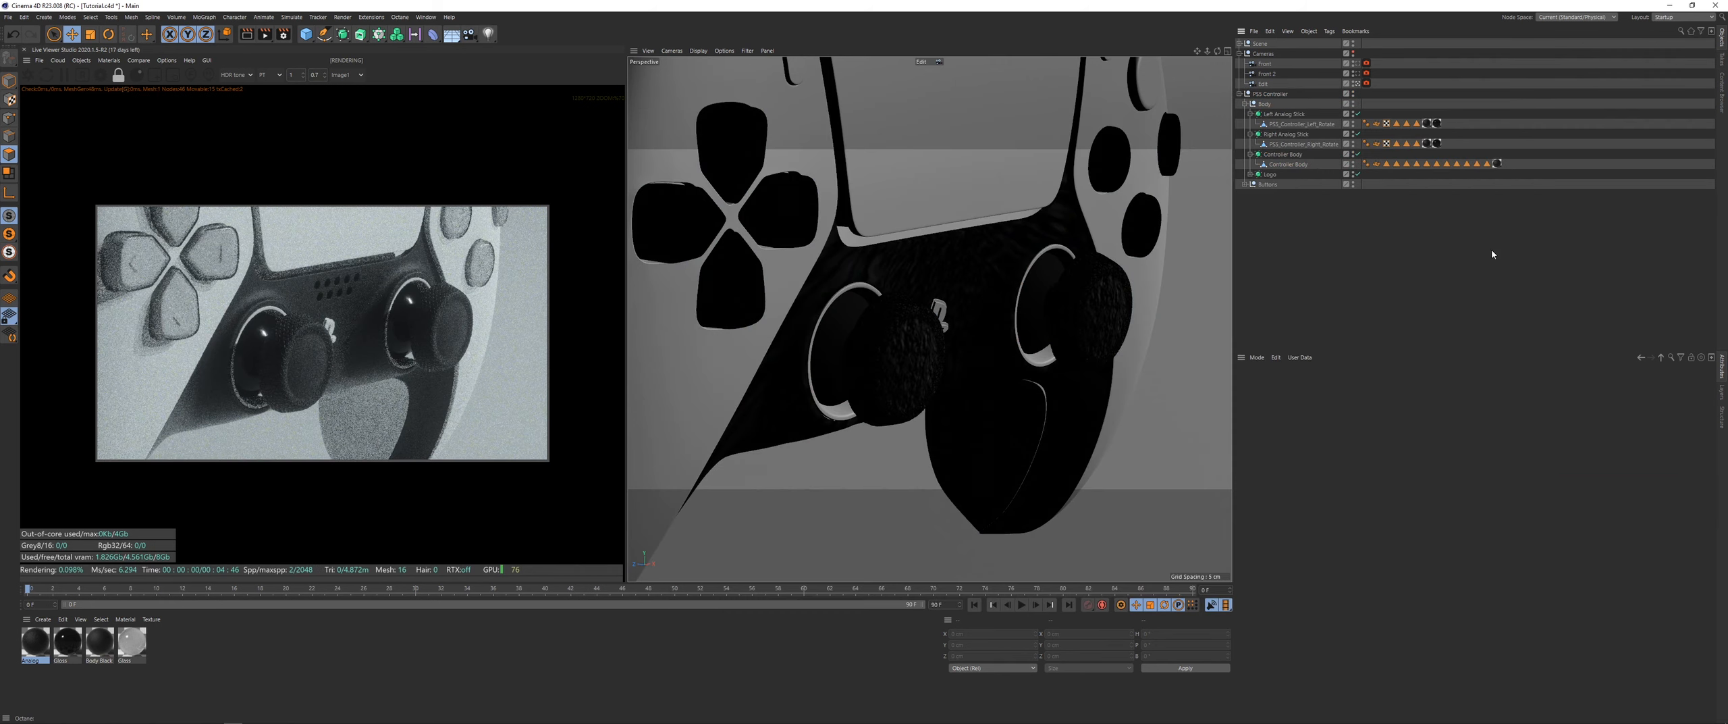
Step: Apply the glossy black material to the Analog Ring polygon selection on the controller body
left_click(1387, 164)
double_click(1396, 164)
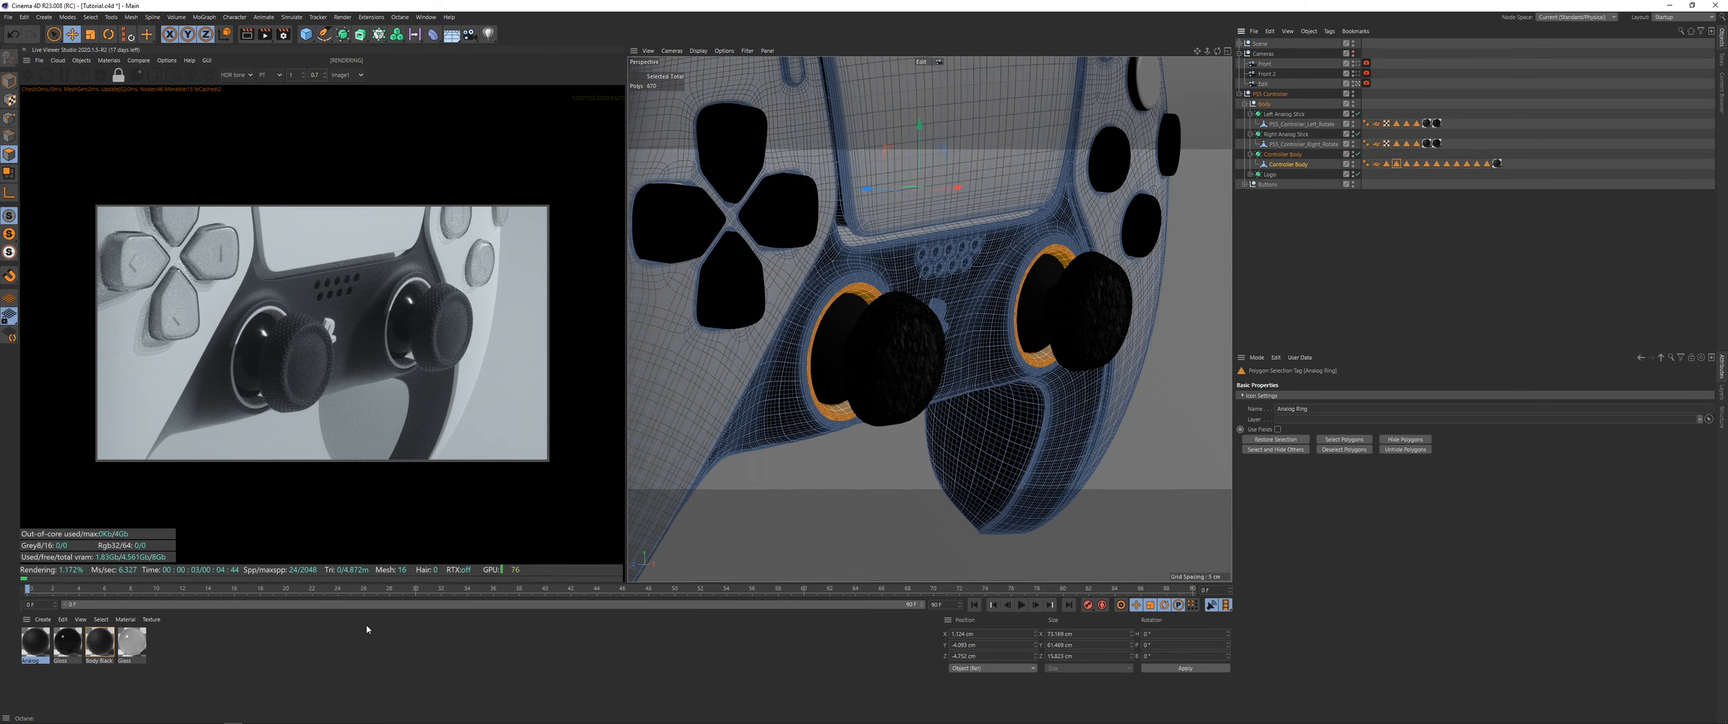
left_click(269, 673)
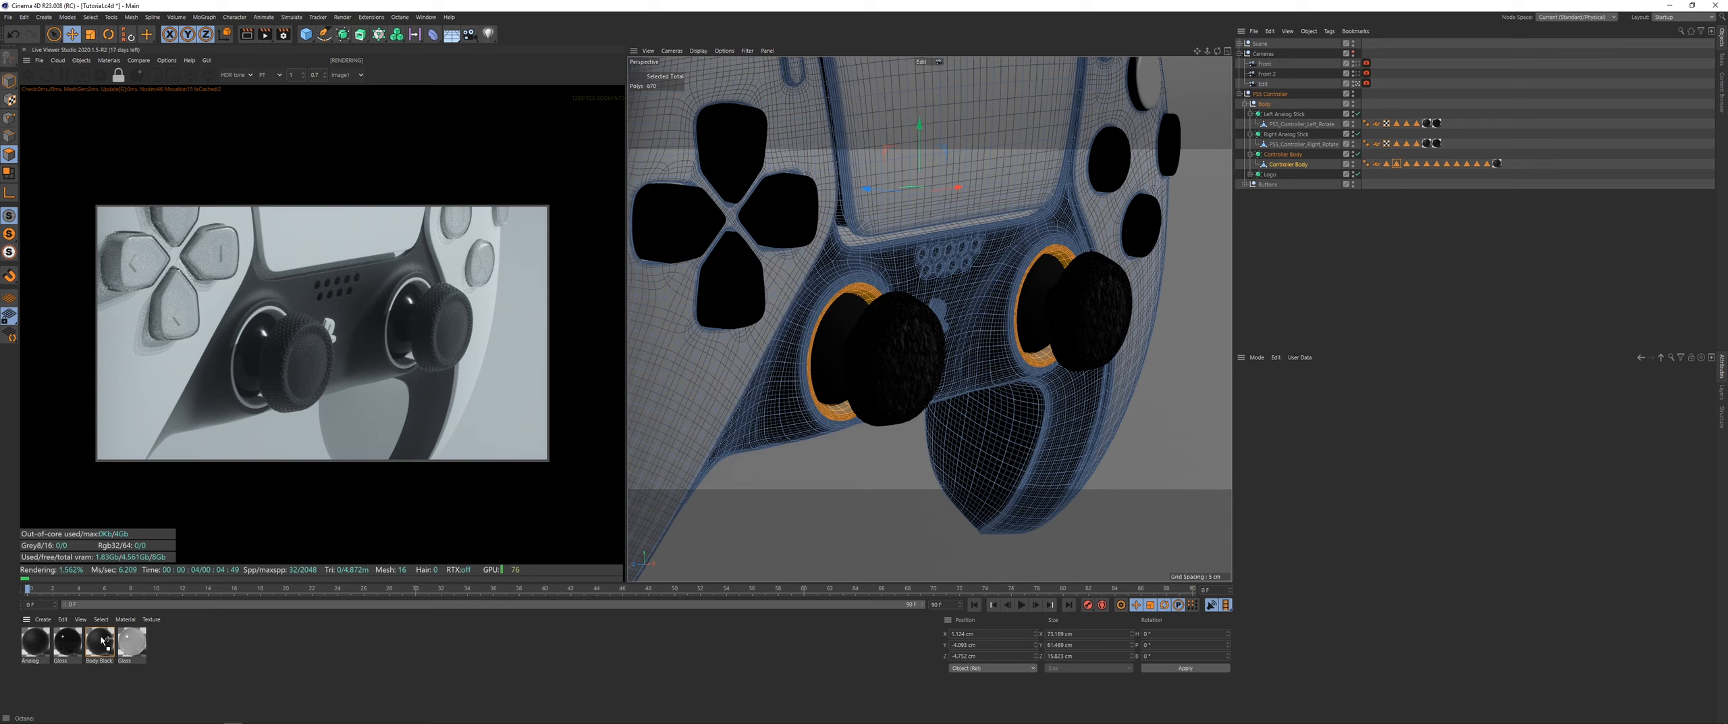
left_click_drag(102, 638, 1291, 167)
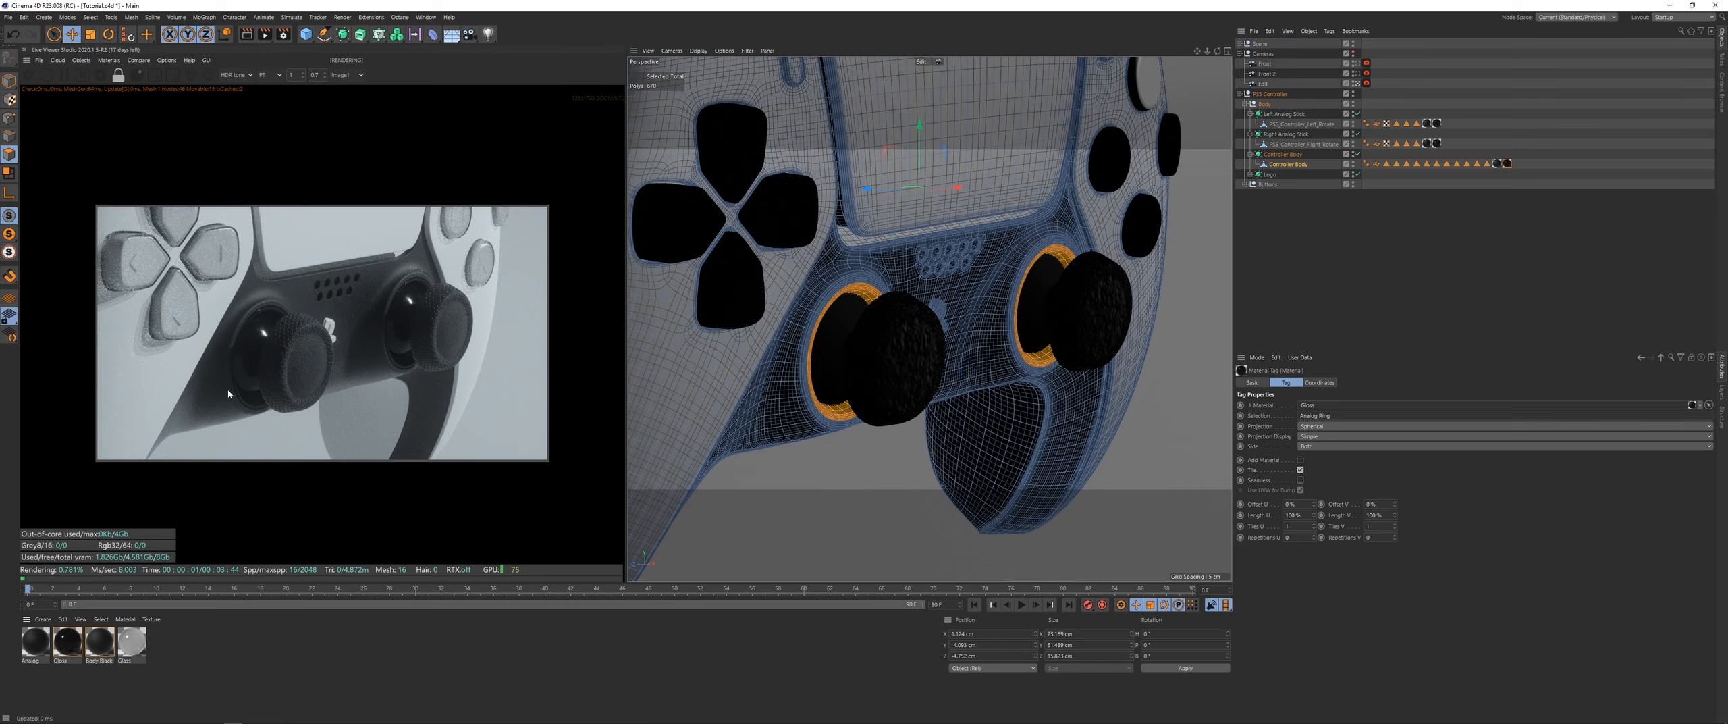
left_click(1408, 233)
Step: Switch to the Front camera and examine the whole controller's materials in the live render
left_click(1358, 63)
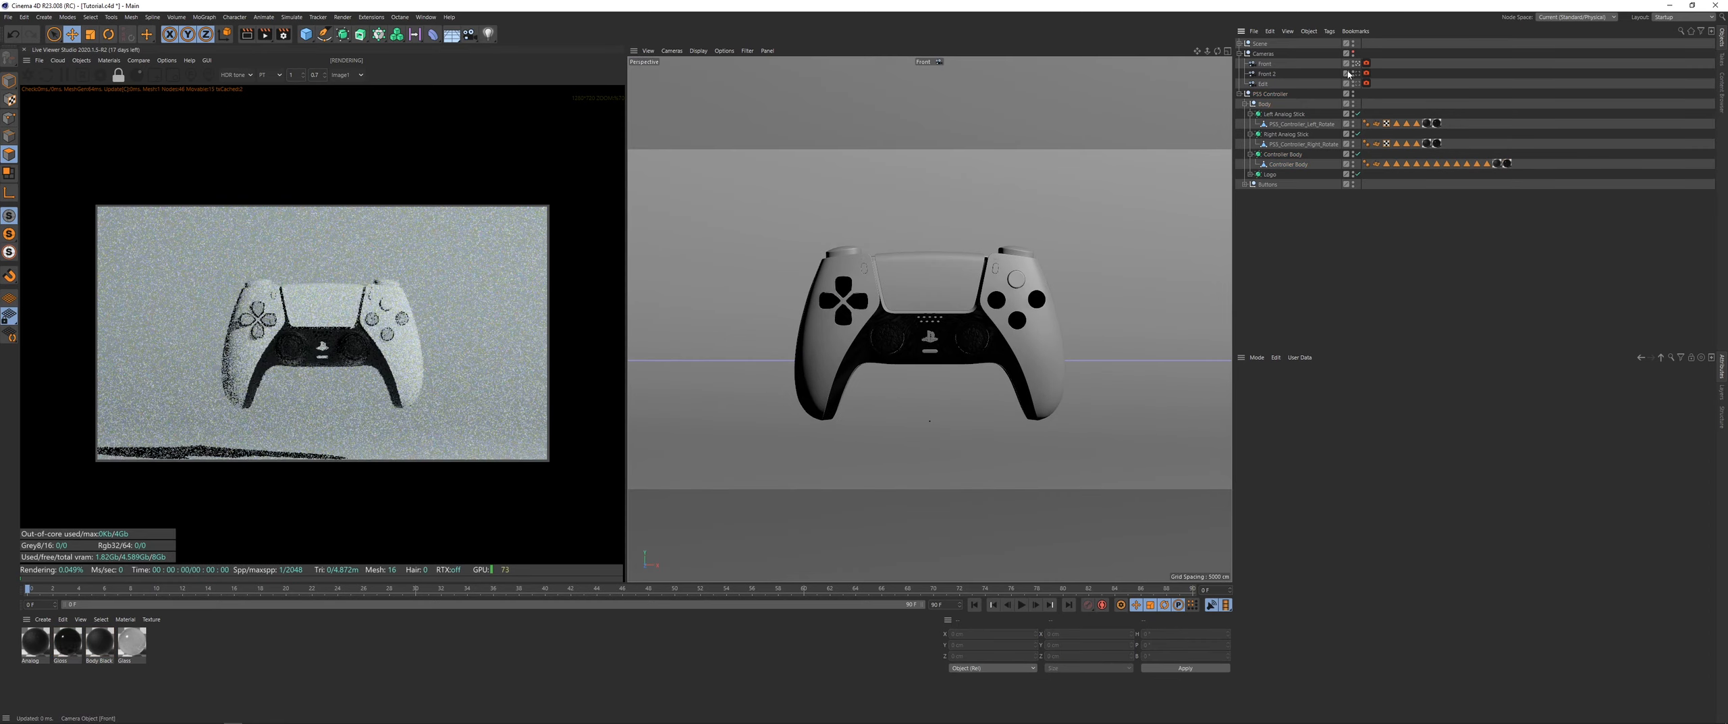
scroll(289, 365, "up", 3)
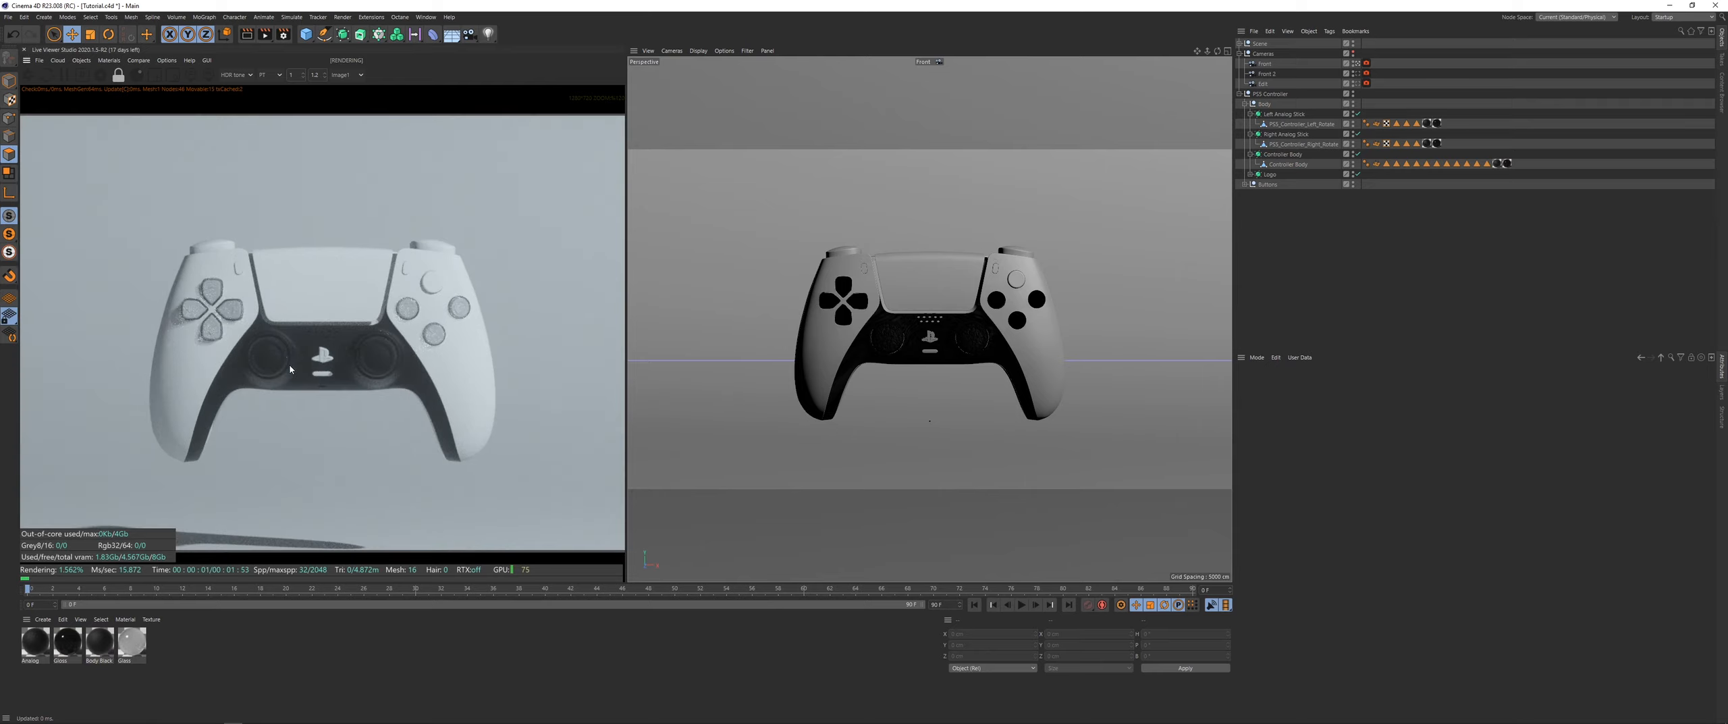
scroll(289, 364, "up", 2)
scroll(290, 368, "down", 3)
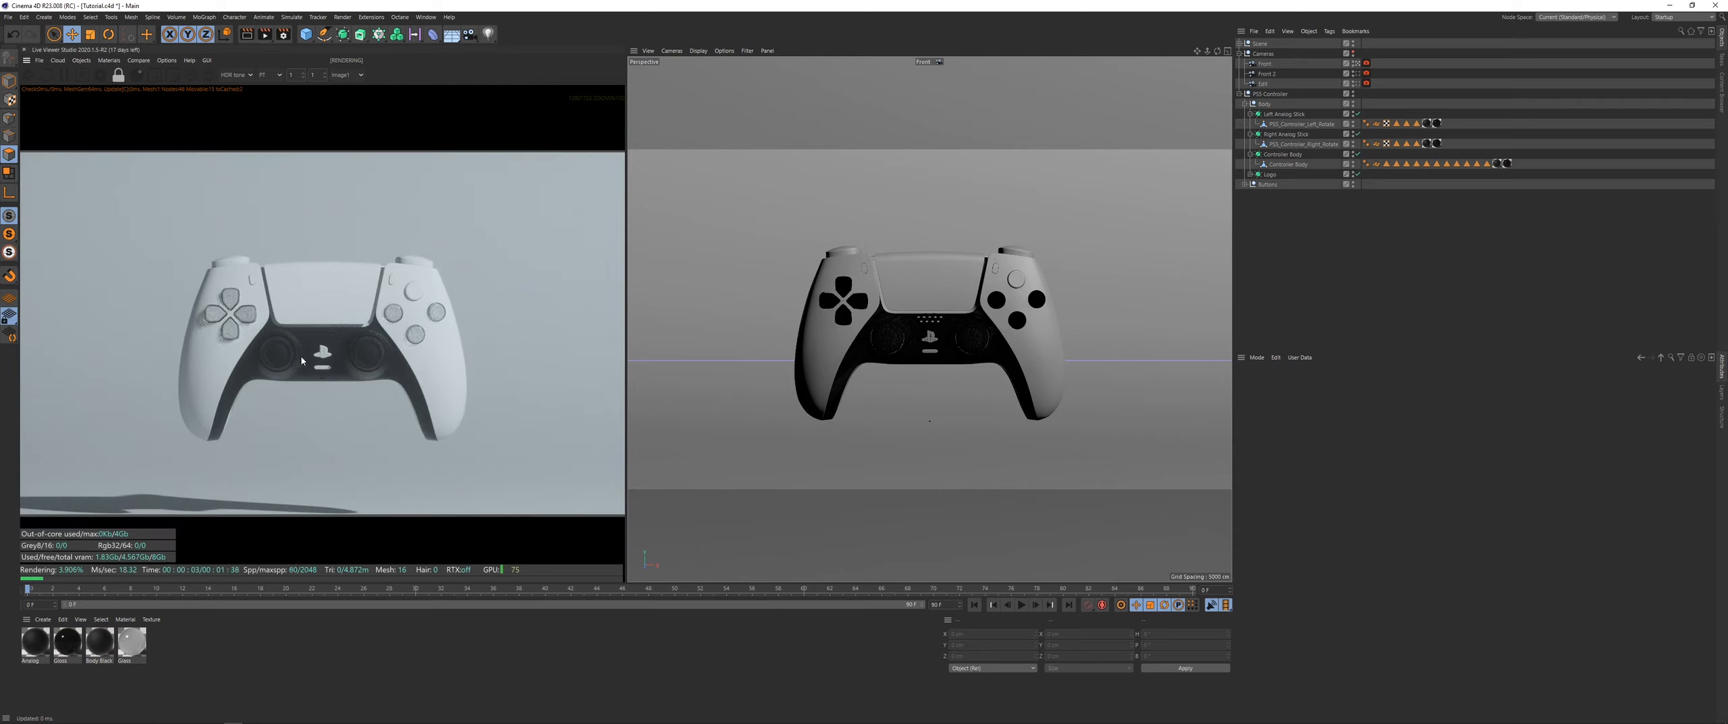
scroll(458, 280, "up", 2)
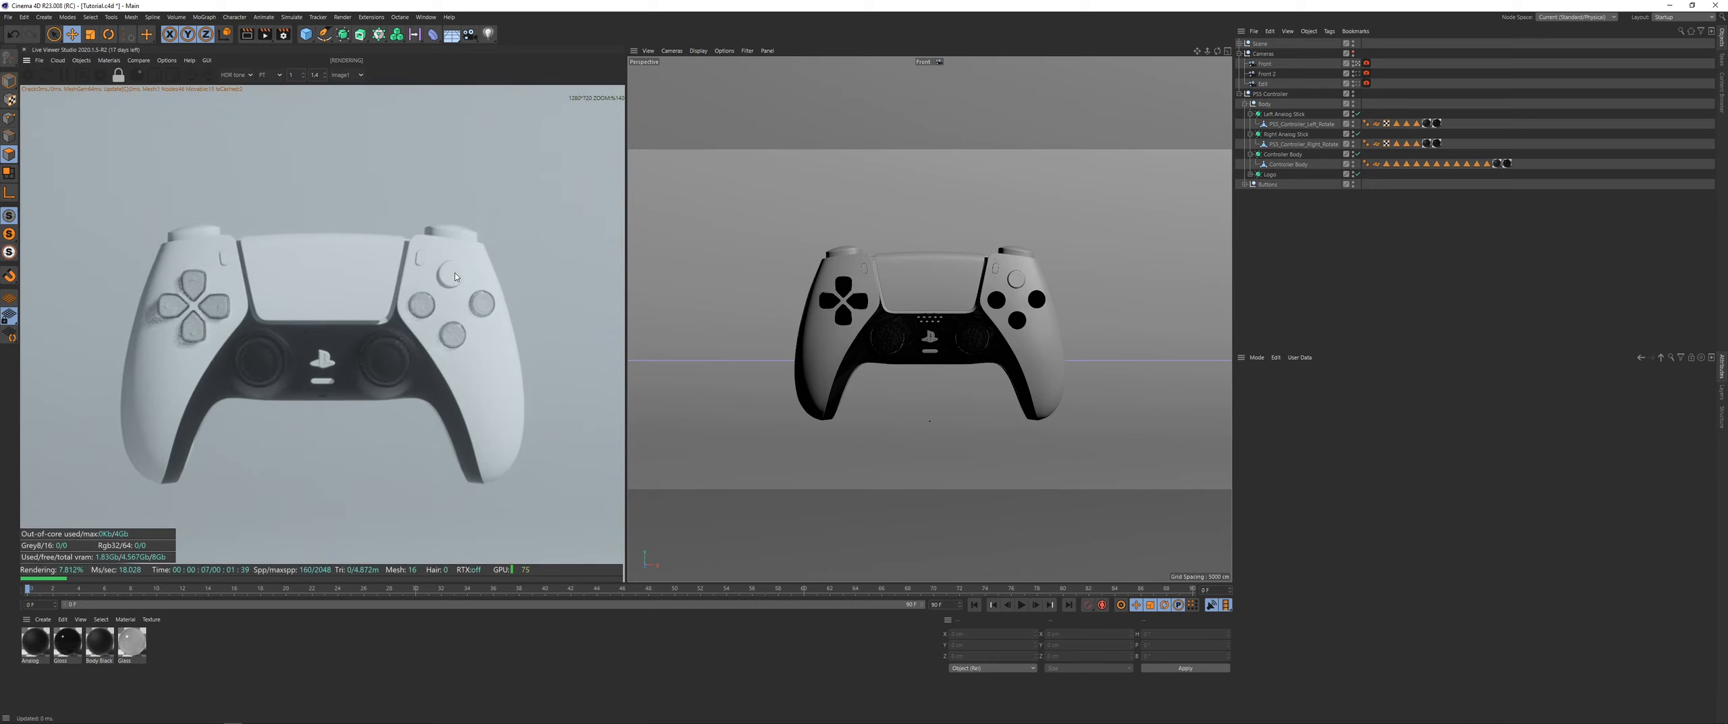
Step: Expand the Buttons hierarchy down to the Triangle button's mesh in the object list
left_click(1141, 196)
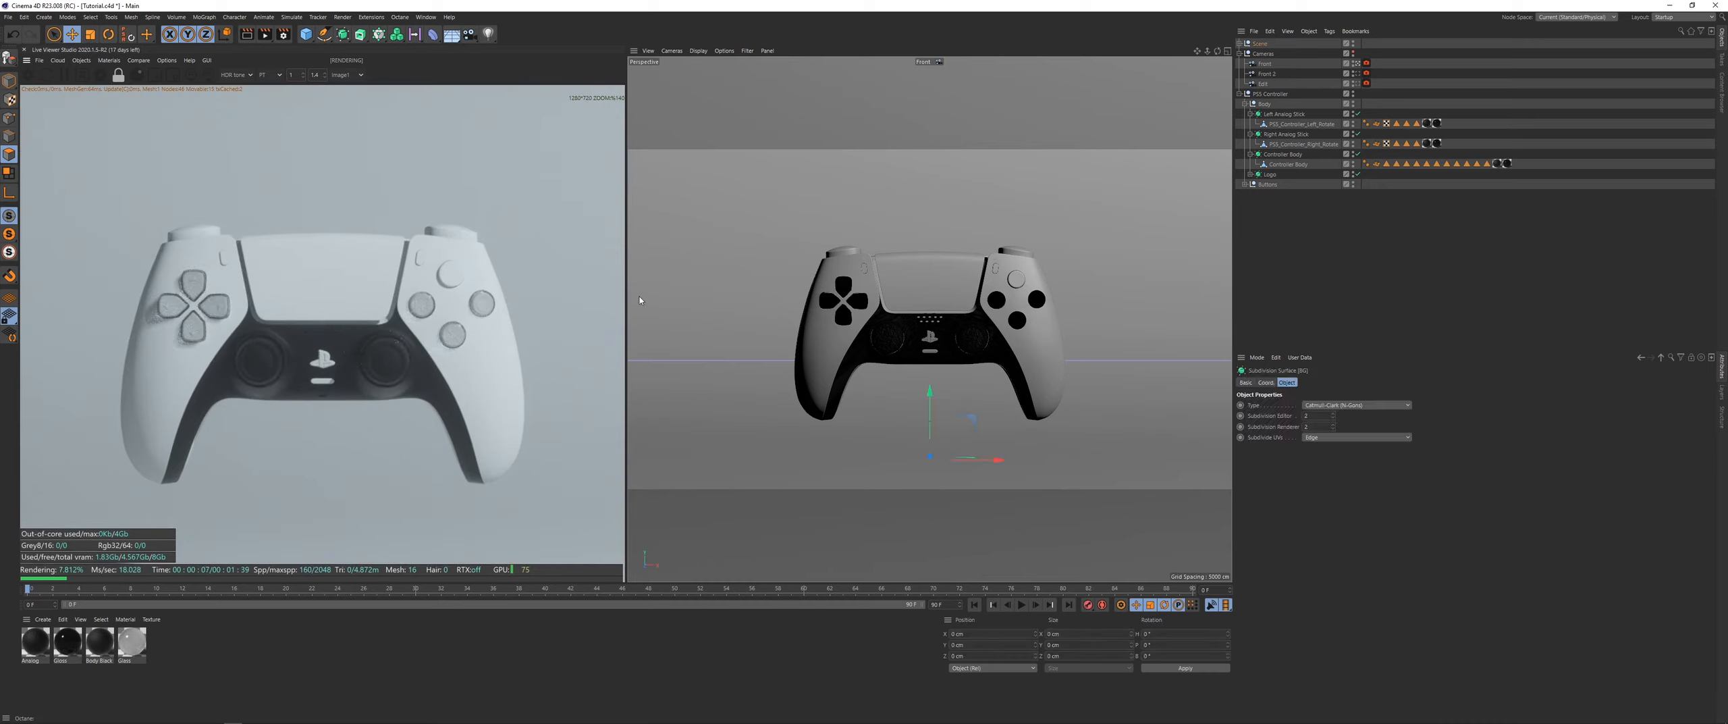
left_click(1250, 174)
left_click(1251, 175)
left_click(1245, 184)
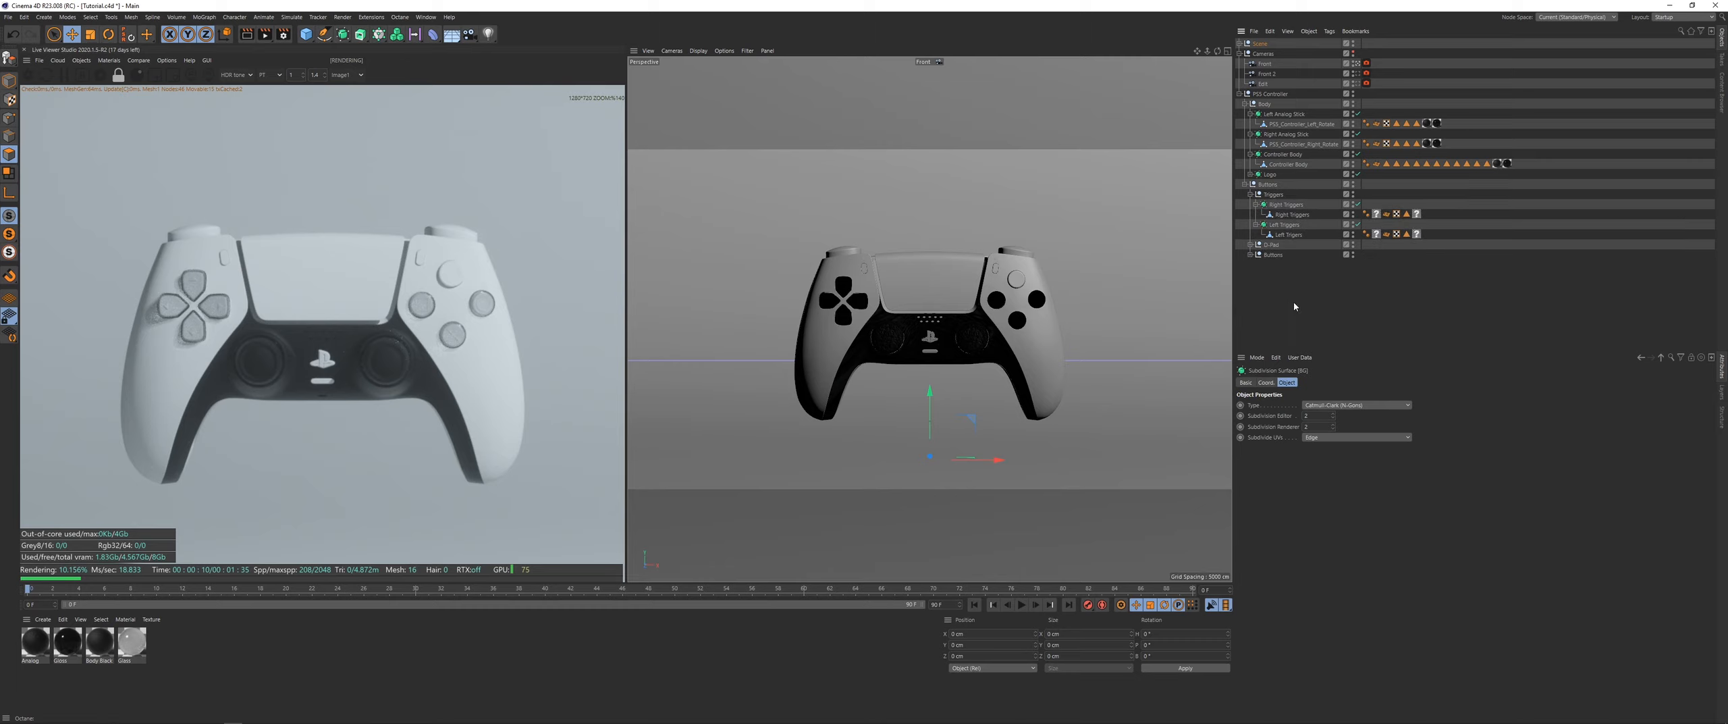
left_click(1250, 255)
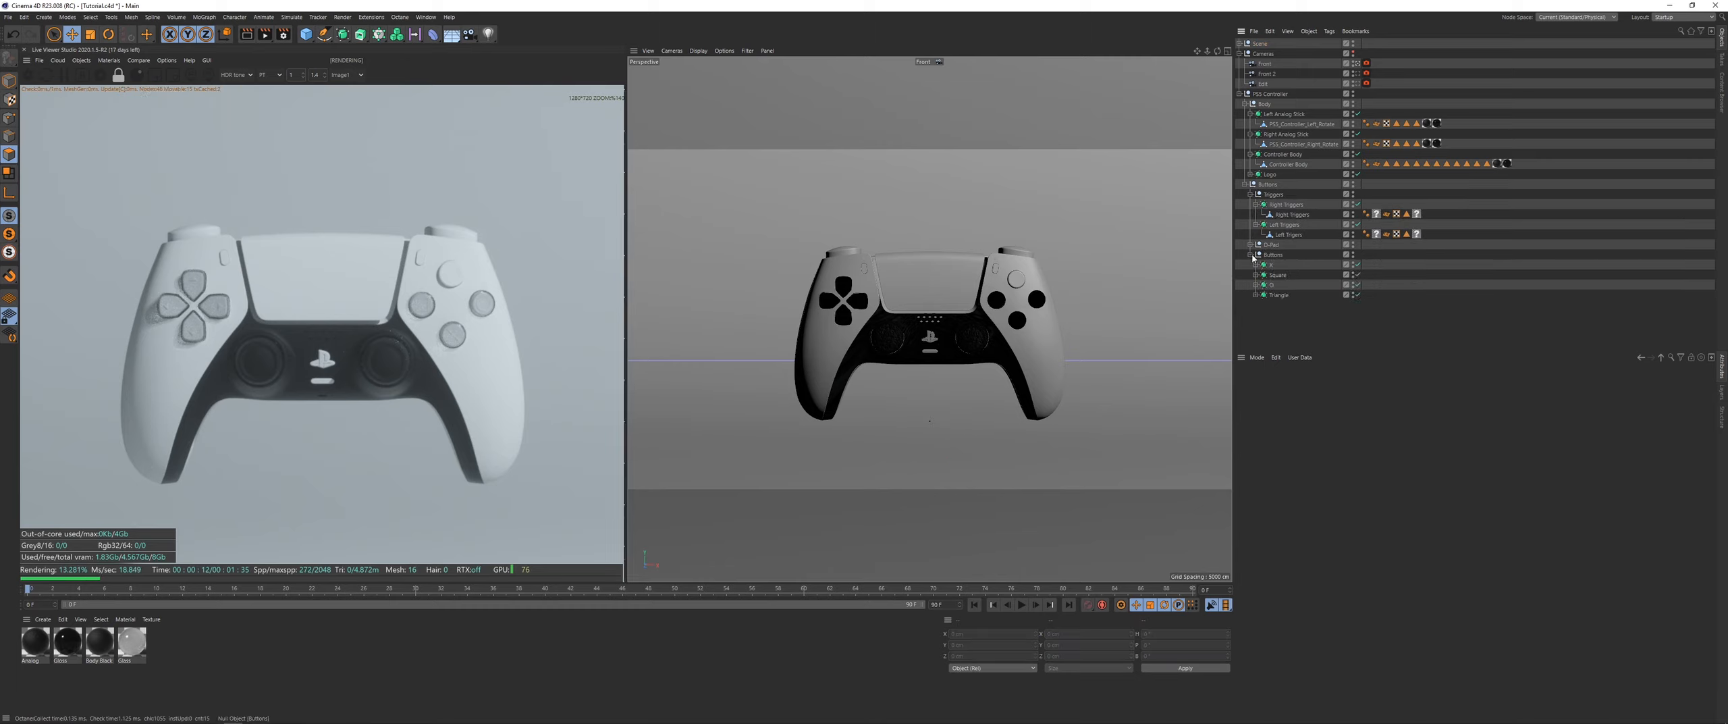
left_click(1255, 295)
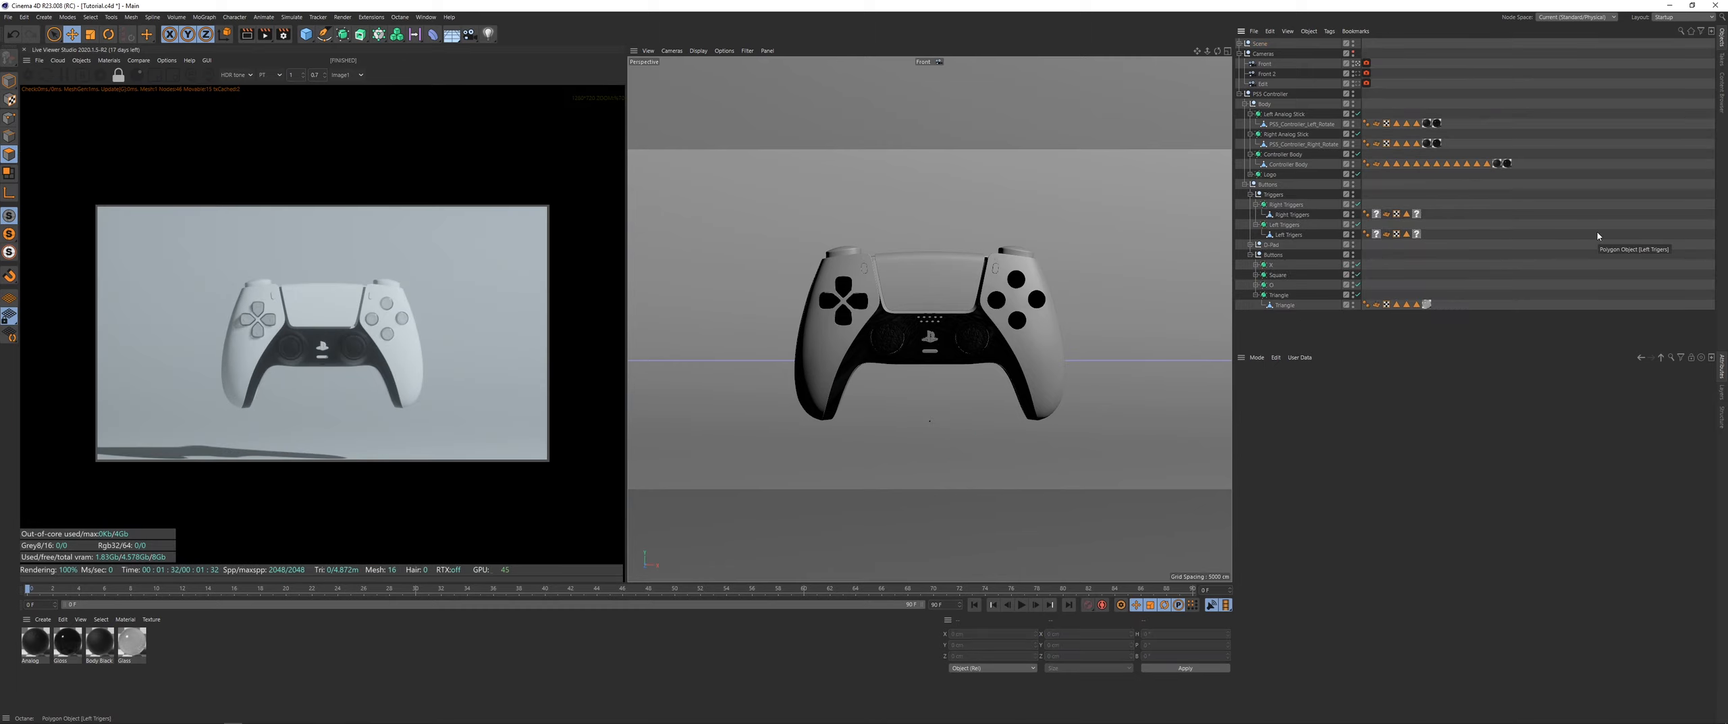
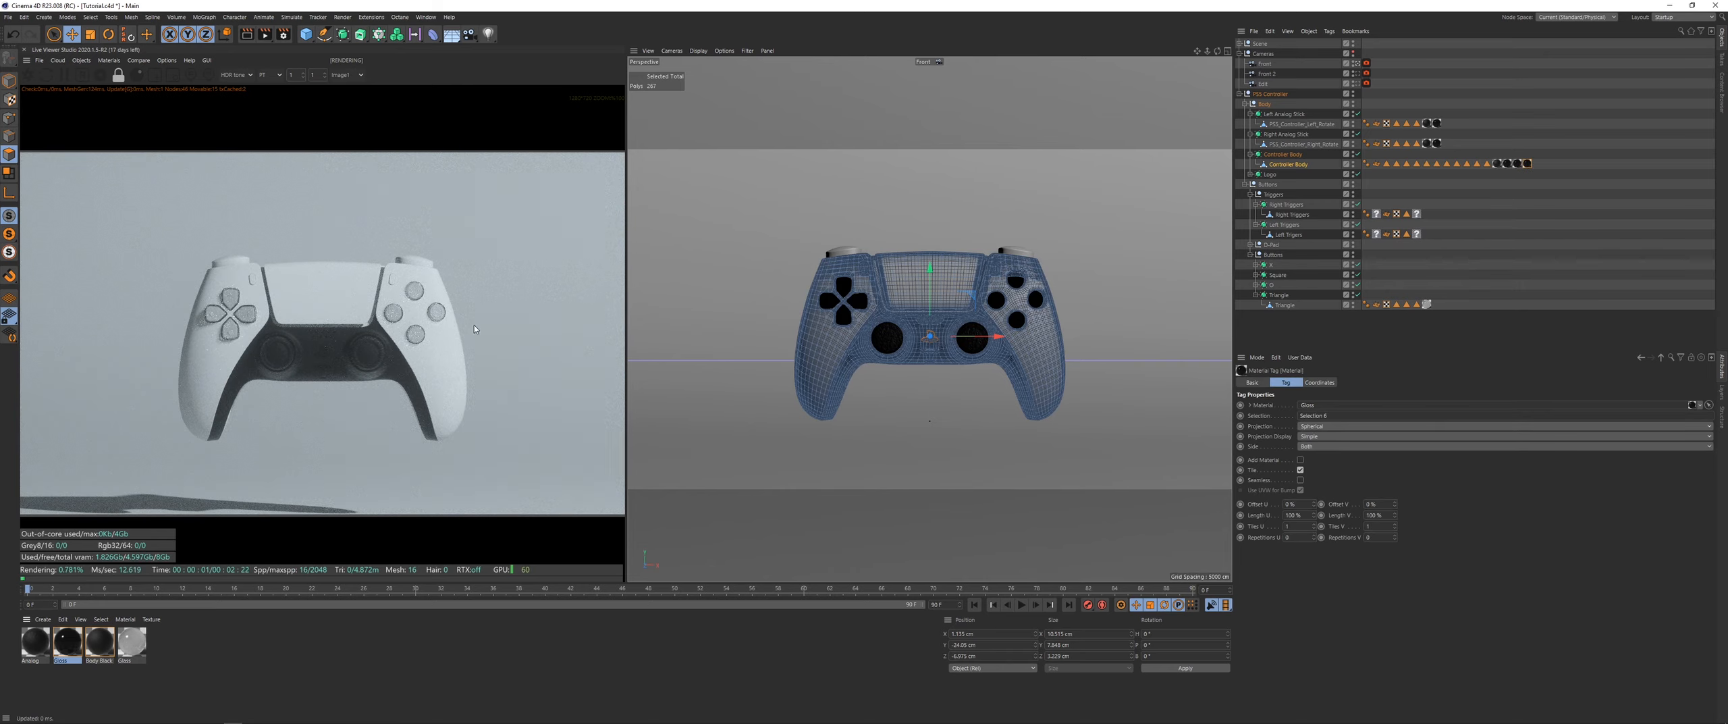
Step: Inspect the analog sticks and rings through the close-up camera, and return to the Front camera
left_click(1356, 84)
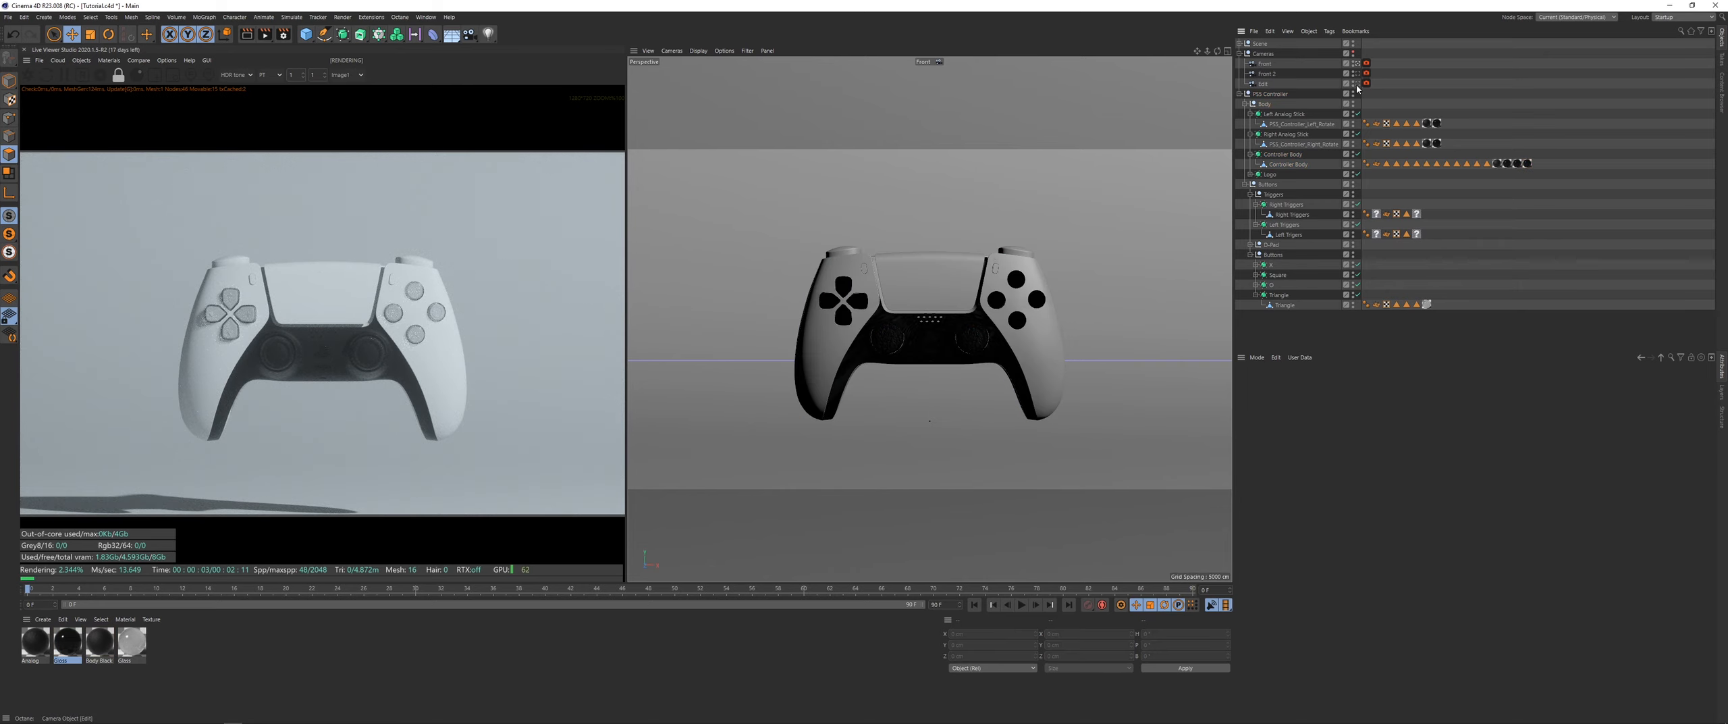
left_click(1357, 83)
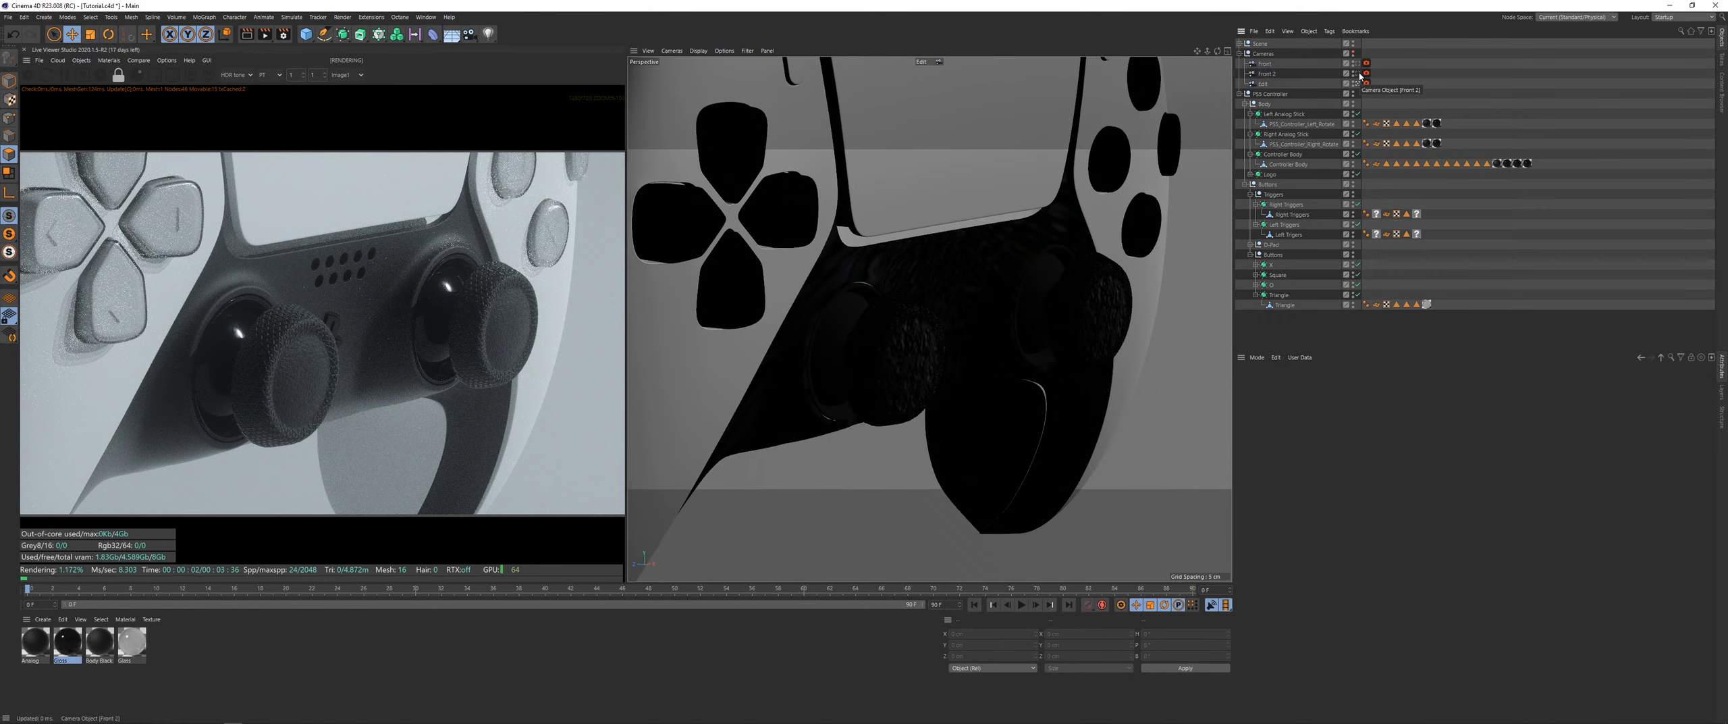
left_click(1356, 63)
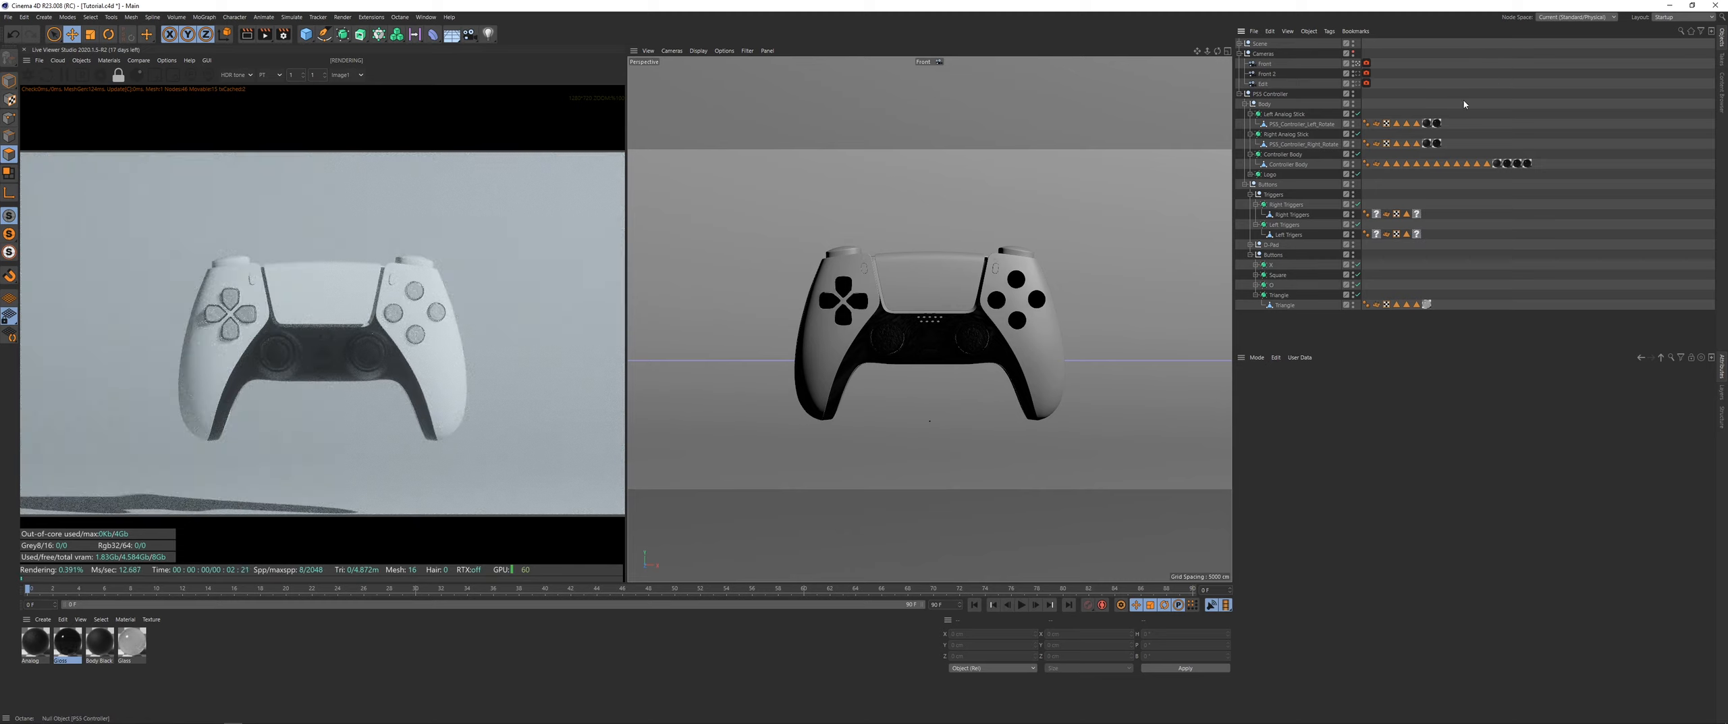
Step: Expand the remaining face buttons and the D-Pad group in the object list down to their meshes
left_click(1256, 284)
left_click(1256, 275)
left_click(1256, 265)
left_click(1250, 245)
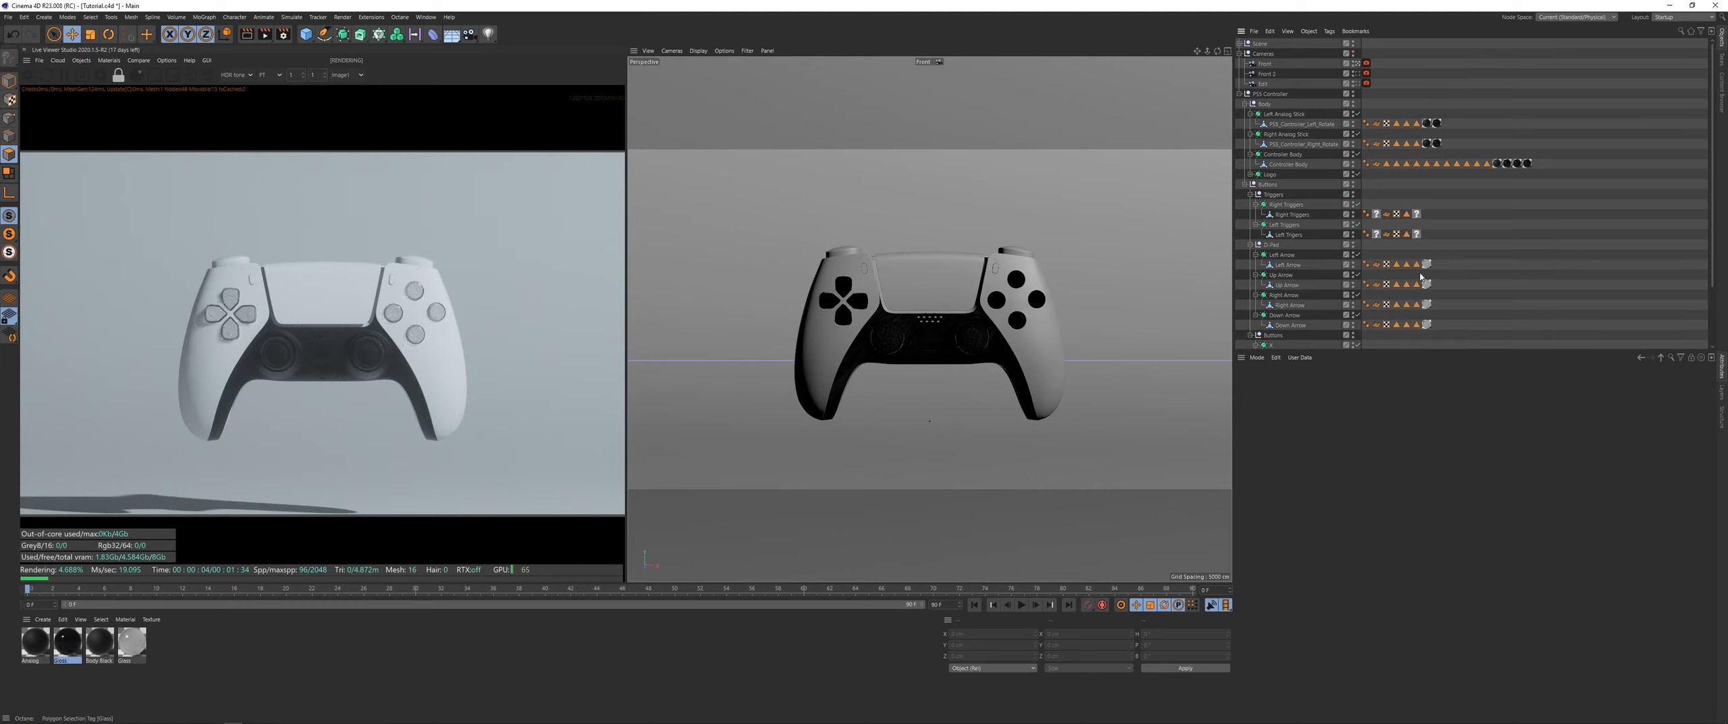
scroll(1444, 281, "down", 3)
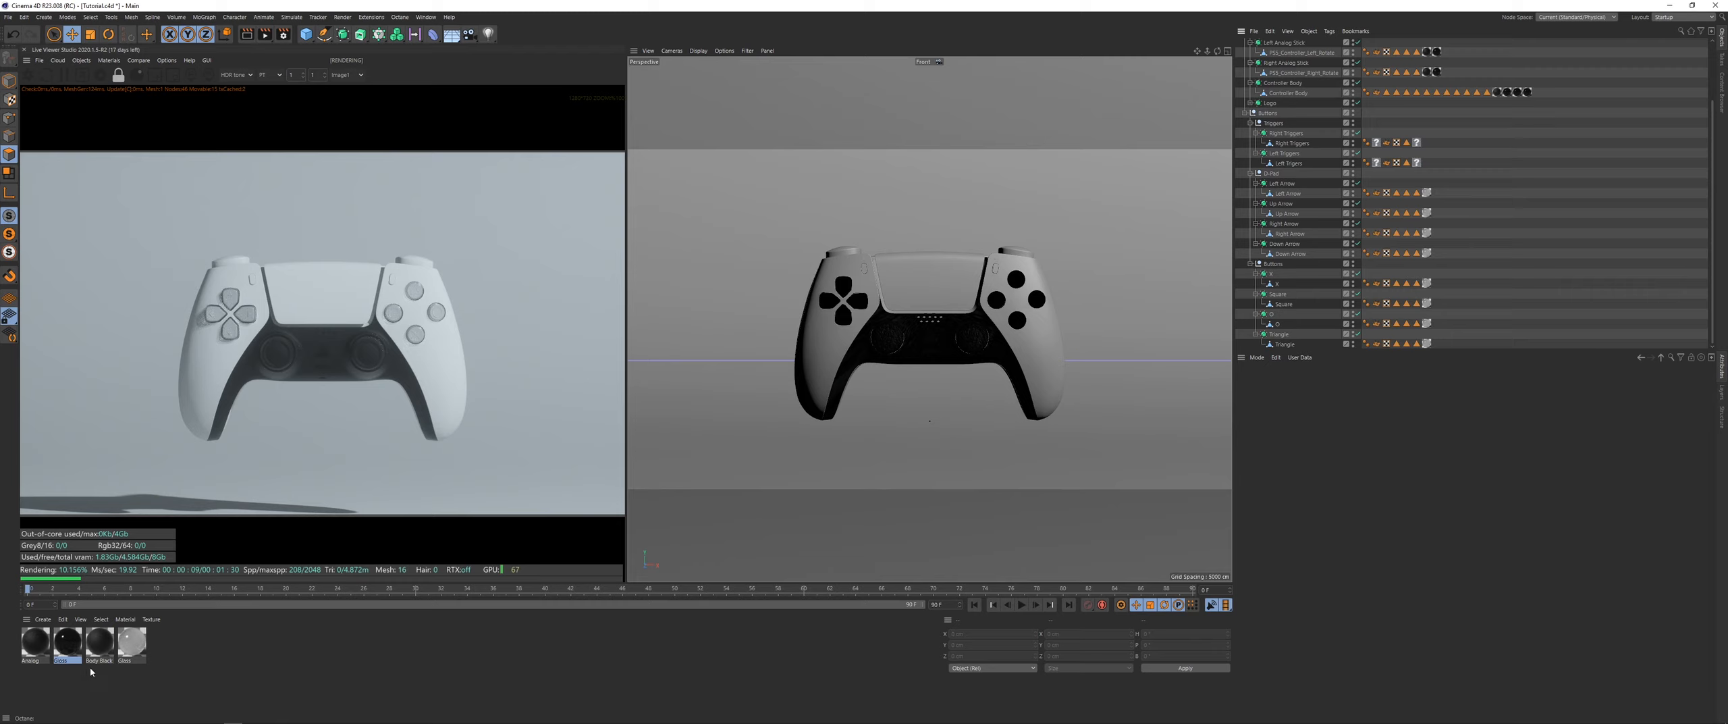
Step: Duplicate the glossy black material and name the copy Buttons
key("ctrl+v")
double_click(34, 660)
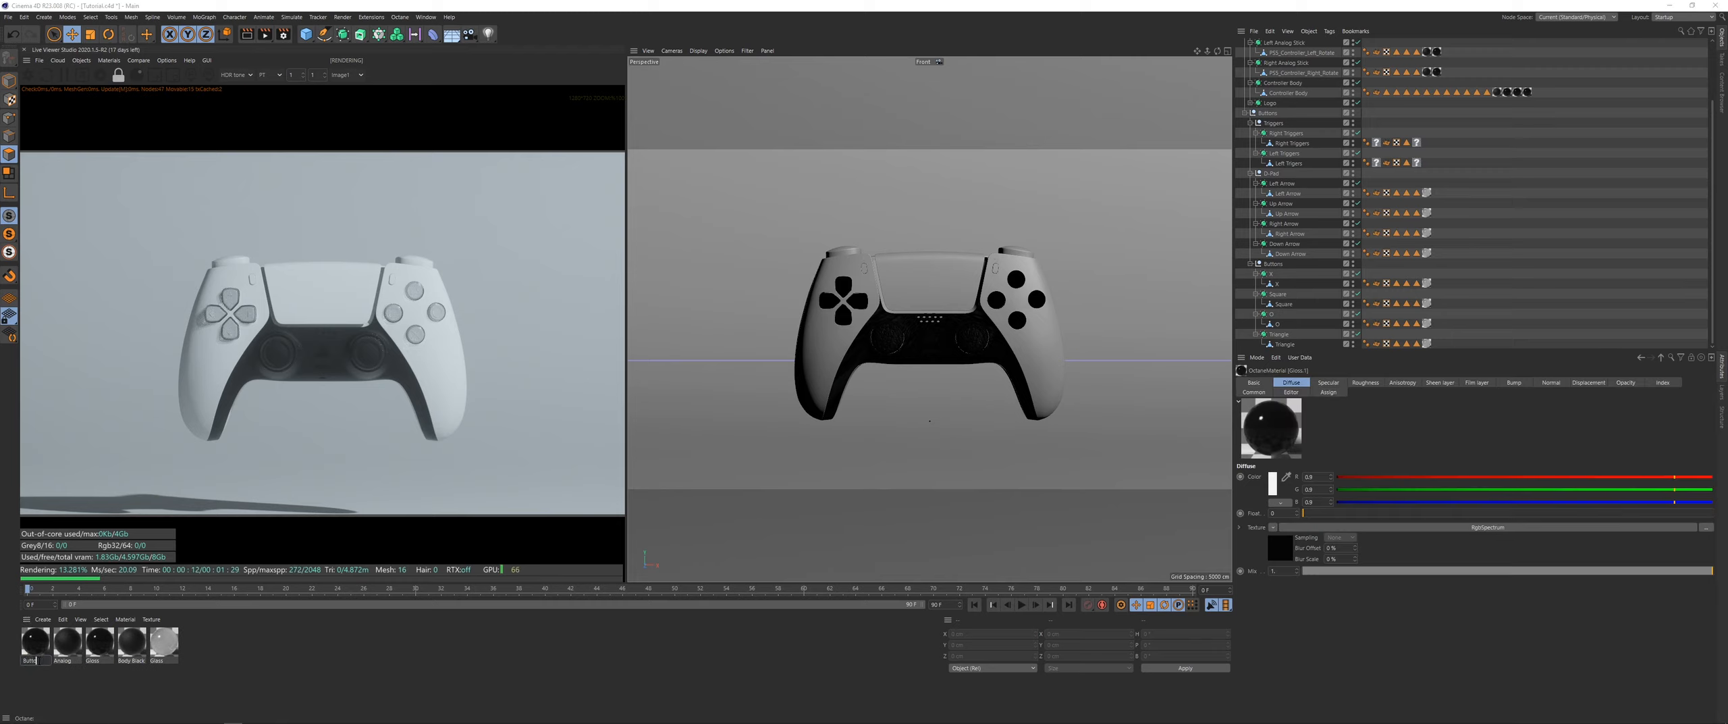
type("Buttons")
key("Return")
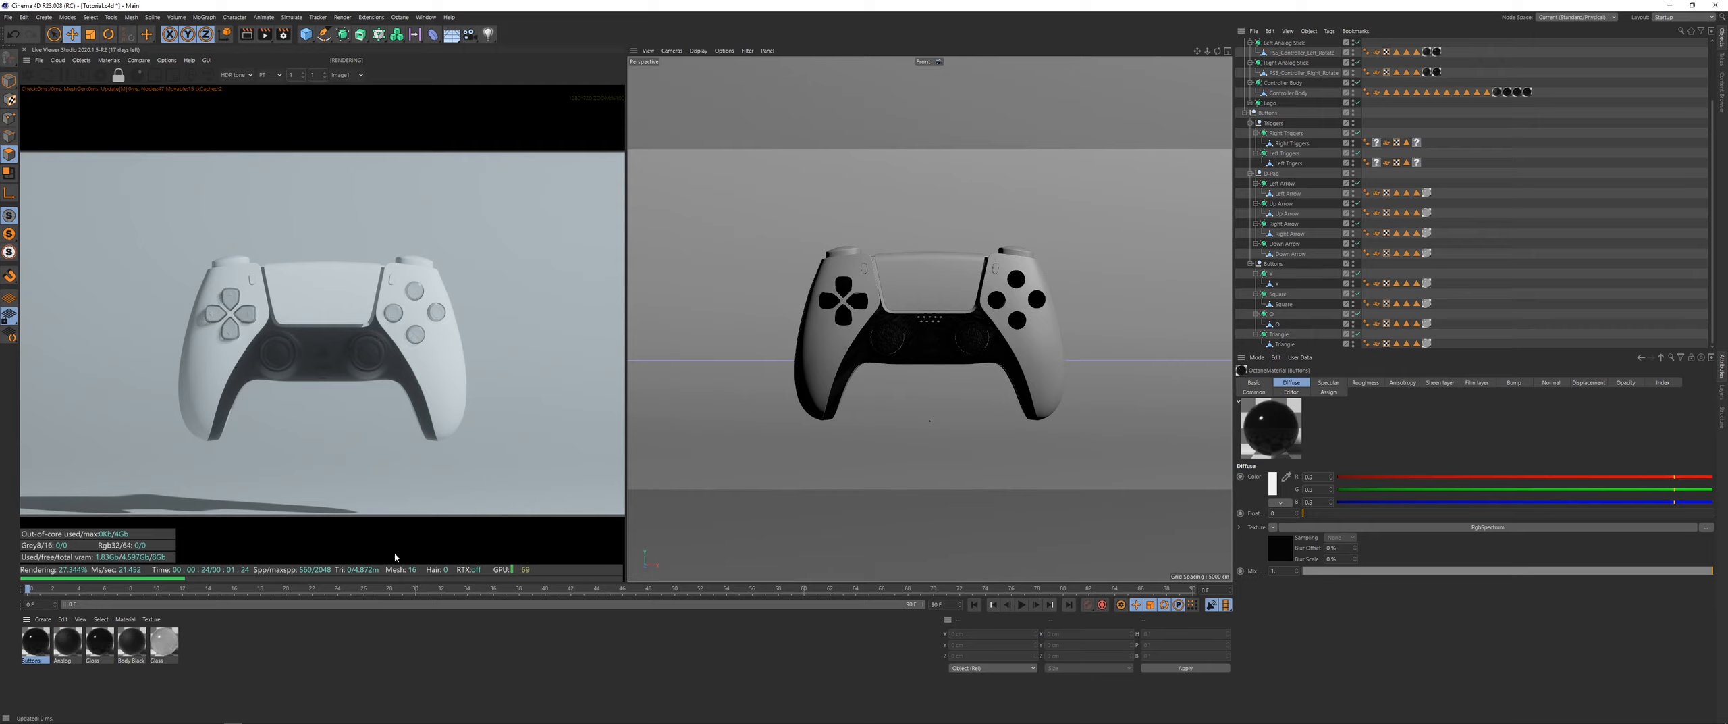
Step: Inspect the polygon selections of the Left Arrow and Up Arrow meshes to see which faces each one covers
left_click(1408, 194)
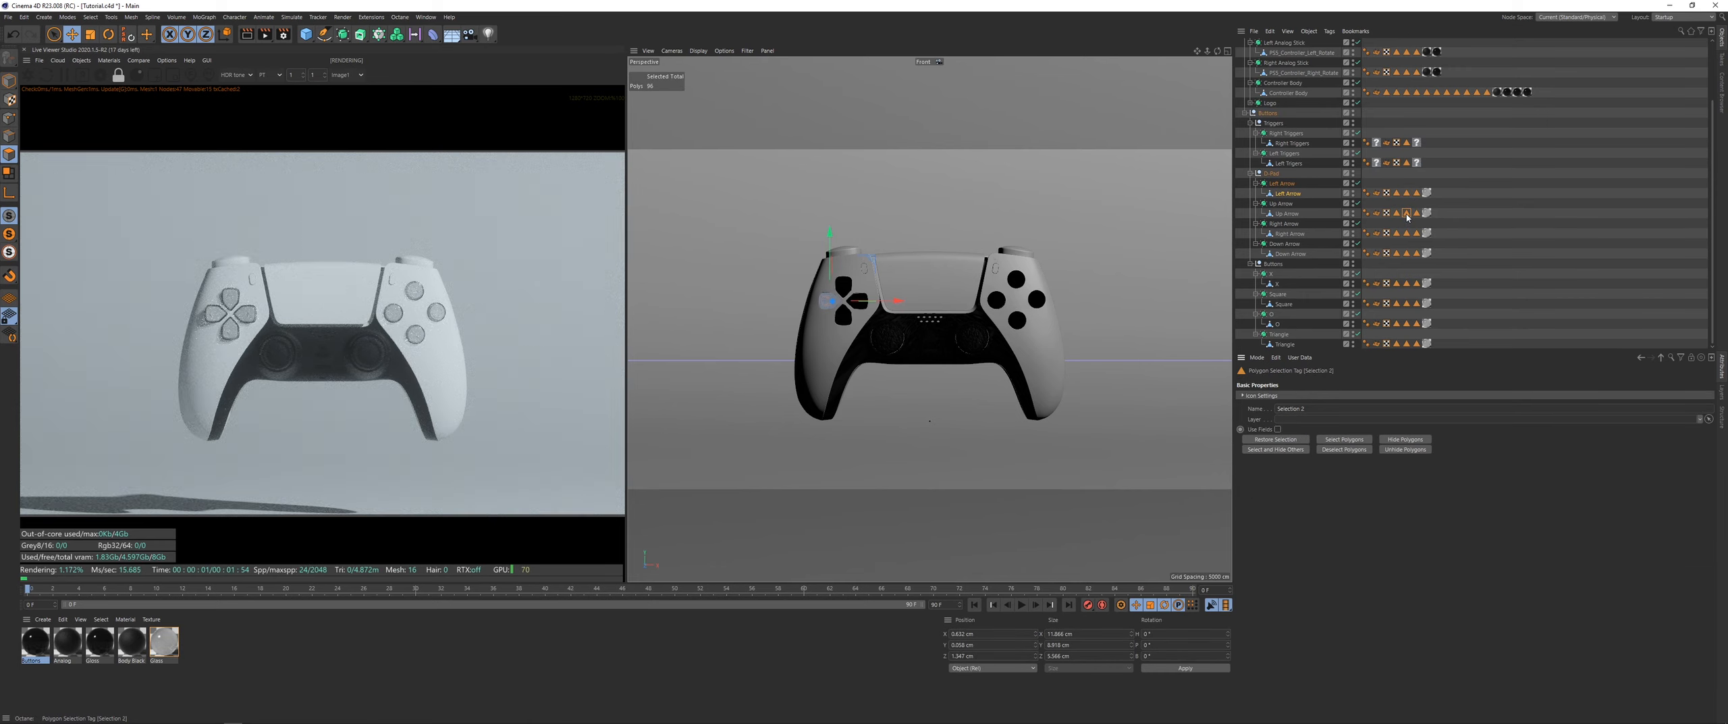
left_click(1396, 213)
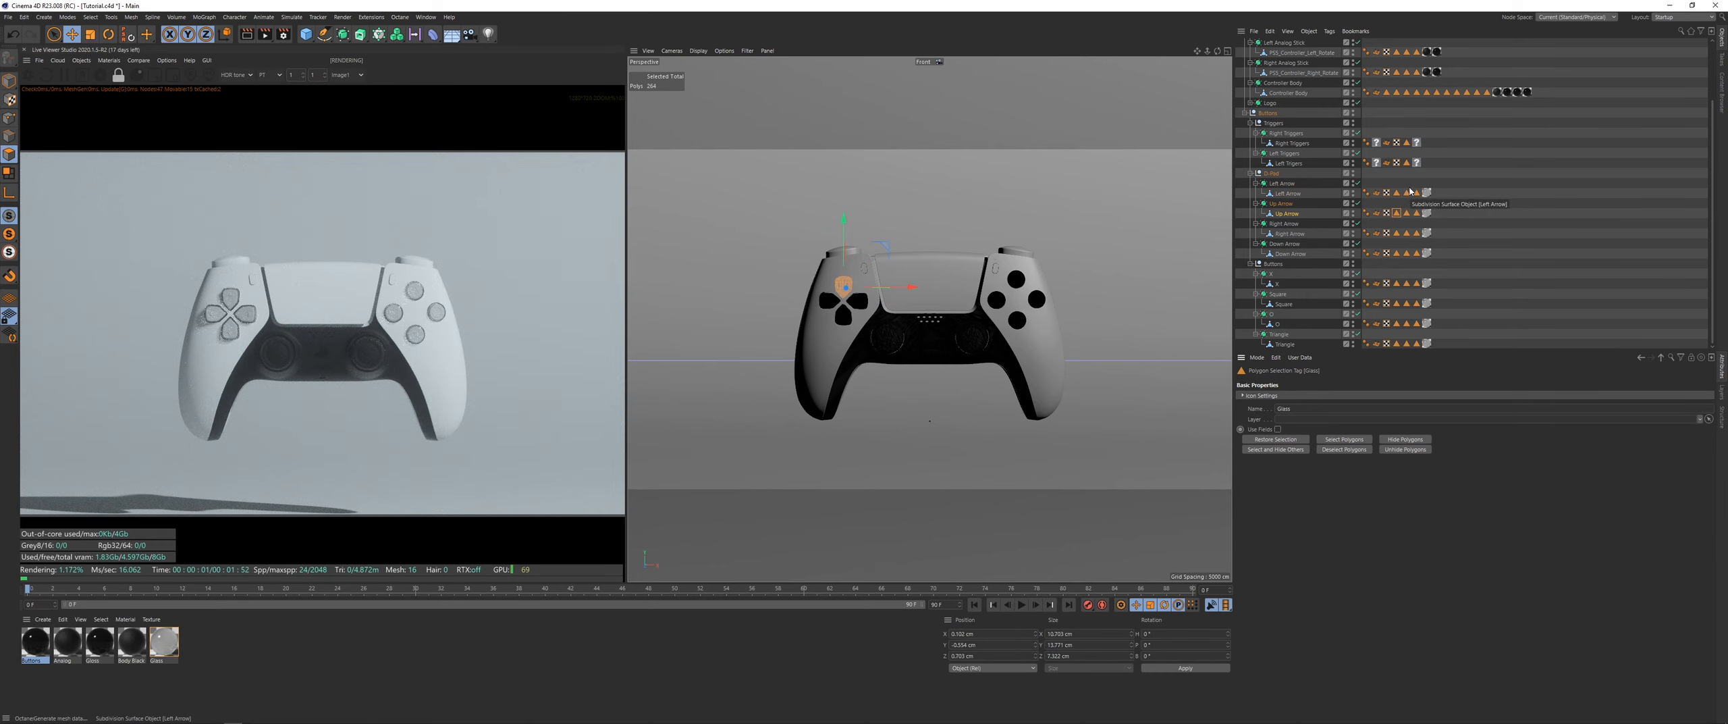
left_click(1407, 193)
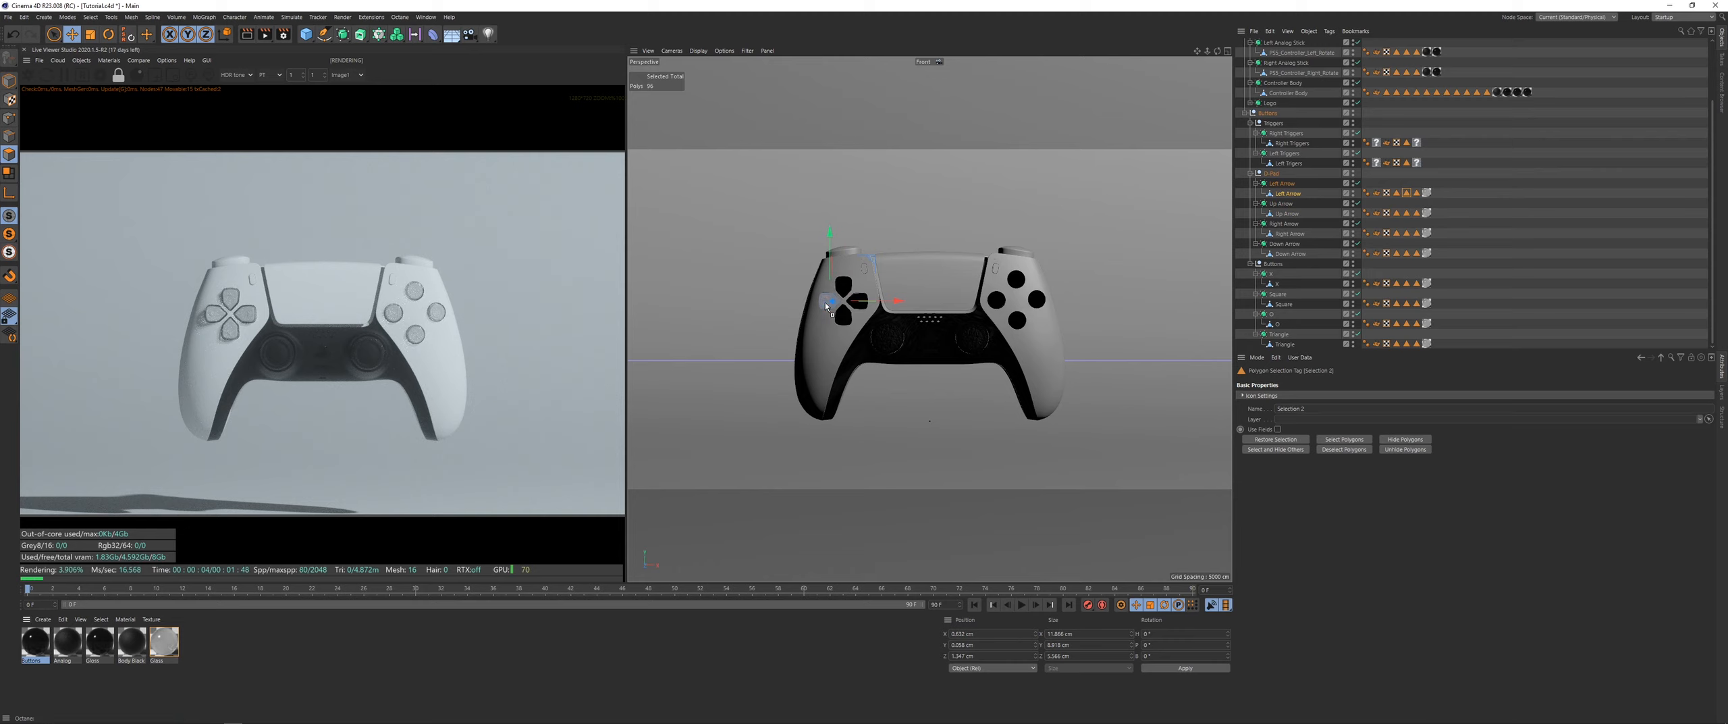
left_click_drag(826, 306, 828, 305)
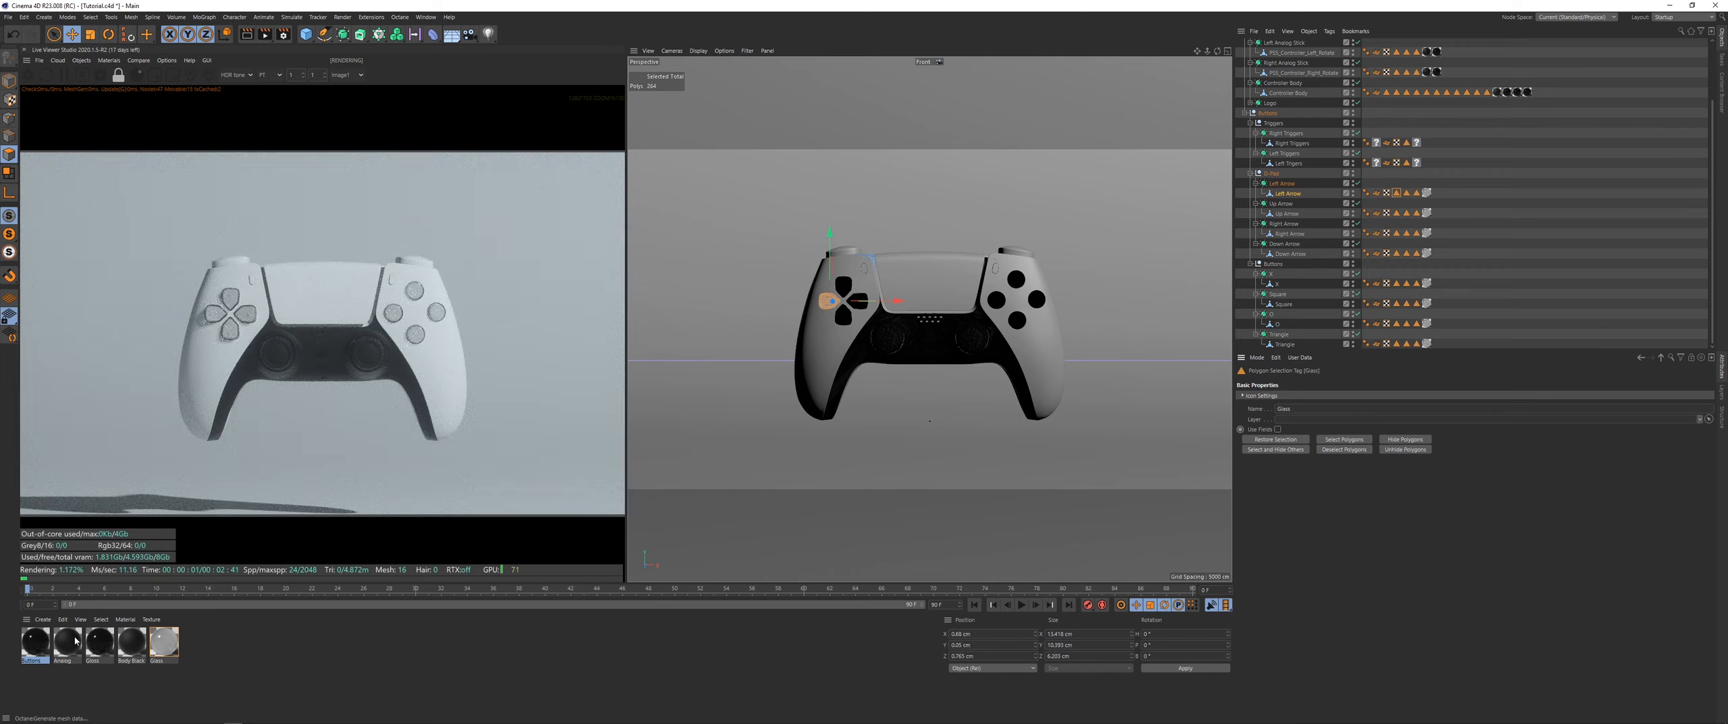
double_click(1417, 193)
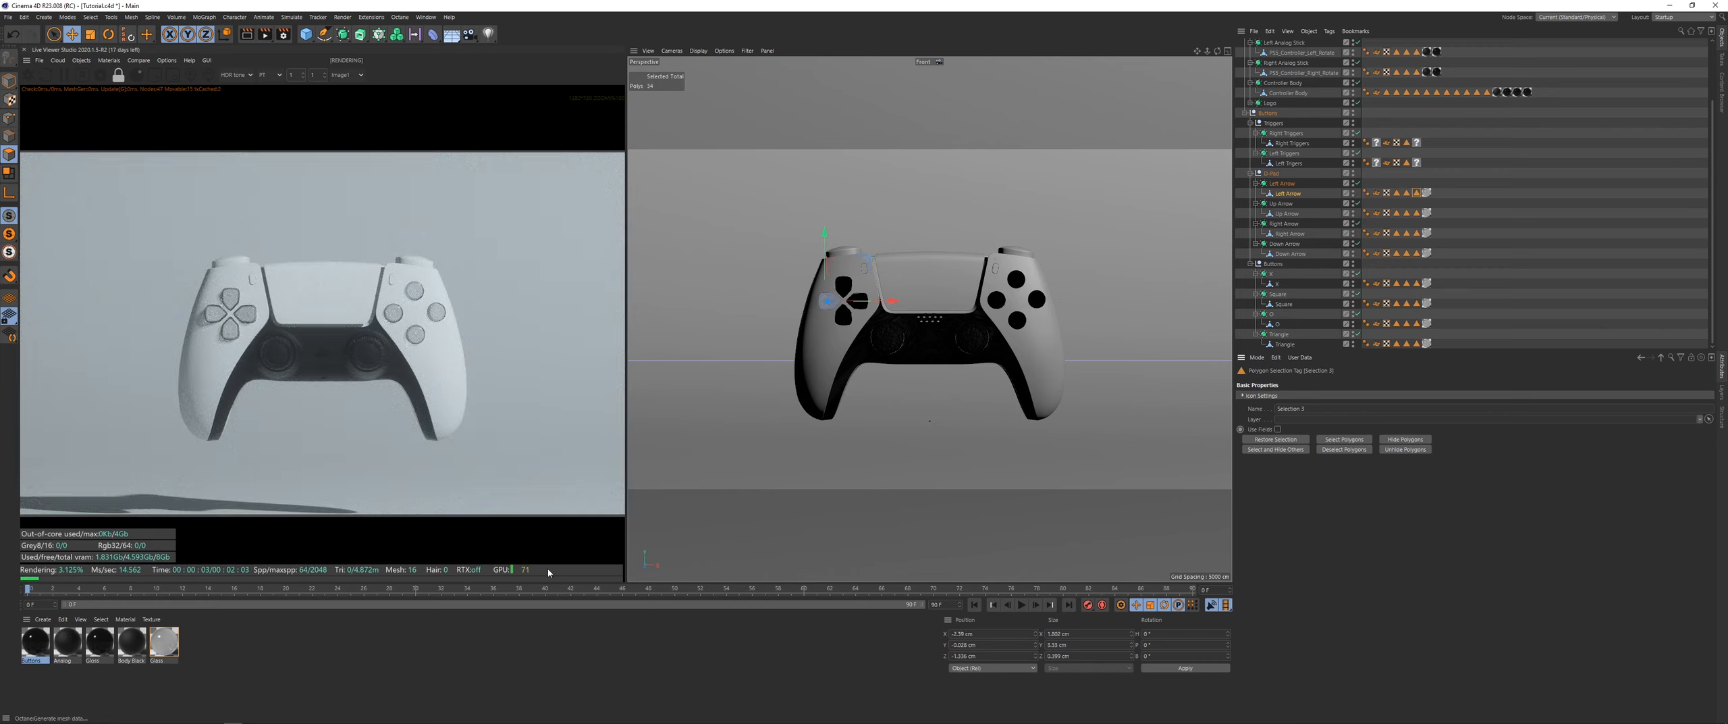
left_click_drag(829, 302, 825, 299)
left_click(1417, 214)
double_click(1417, 213)
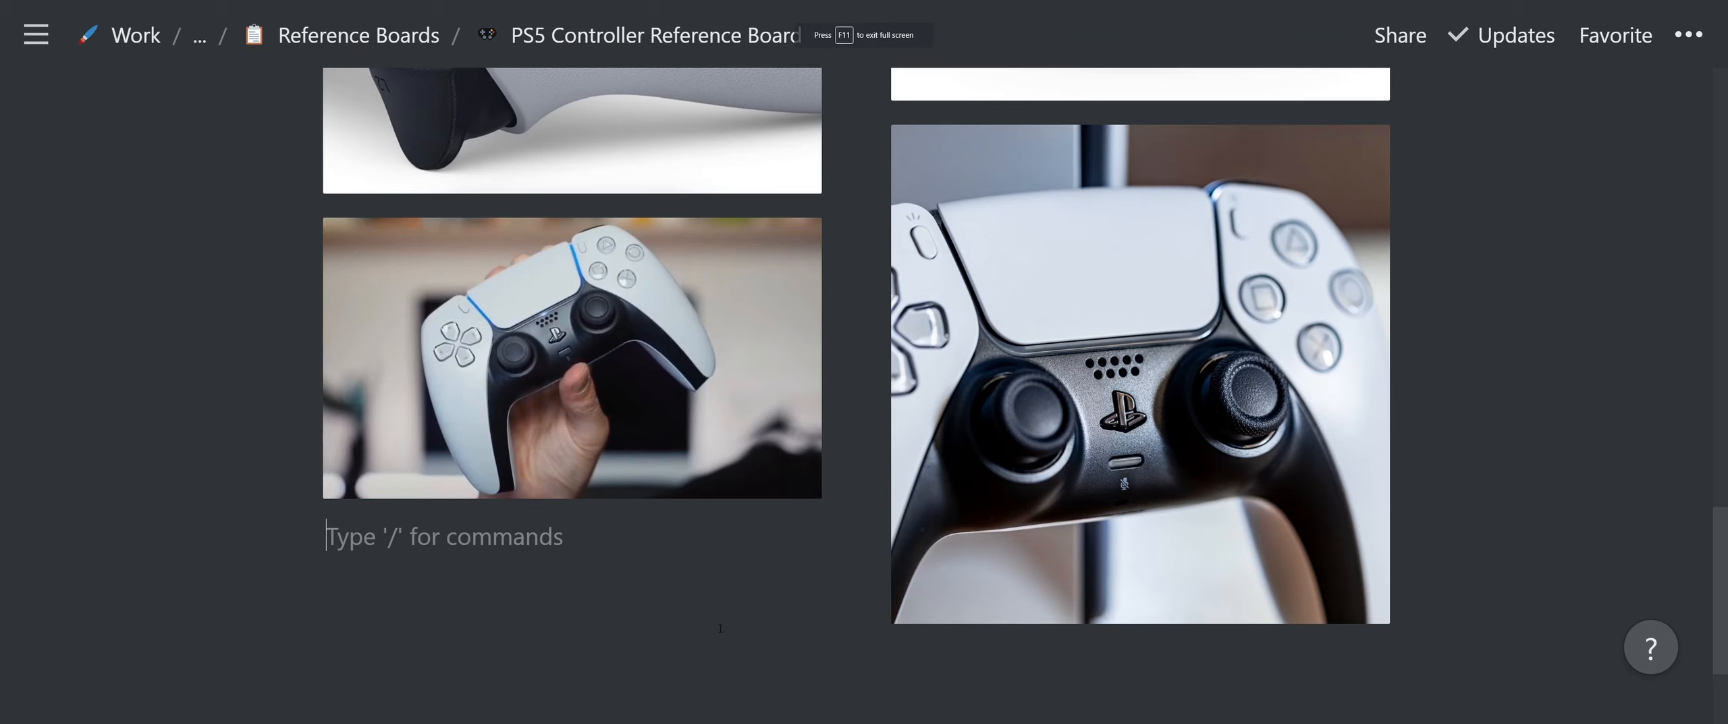
Step: Switch to the PS5 Controller Reference Board and examine the D-pad and face buttons in the photos
scroll(868, 488, "up", 5)
scroll(869, 488, "up", 4)
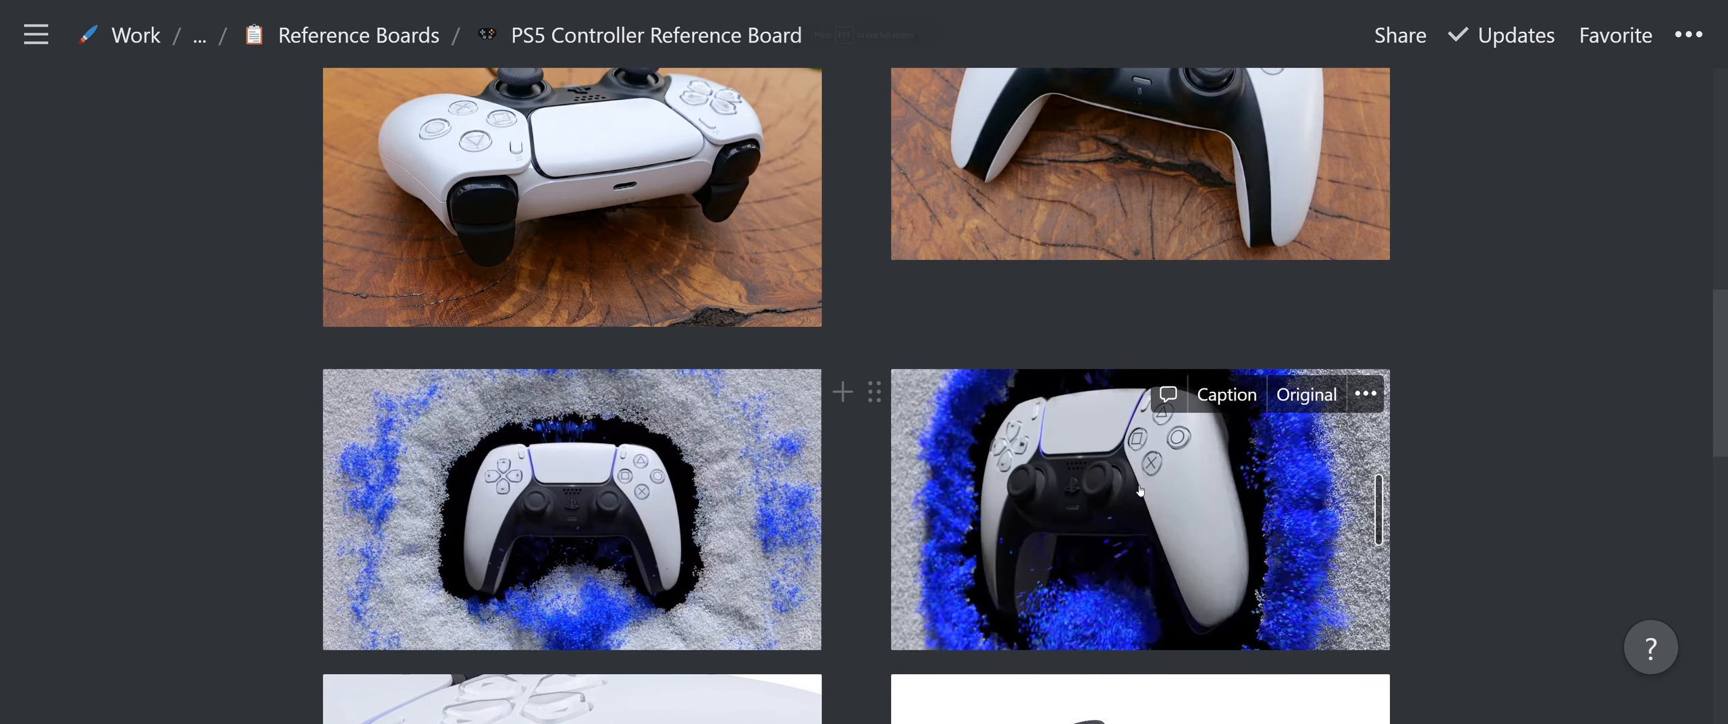
scroll(1154, 472, "up", 4)
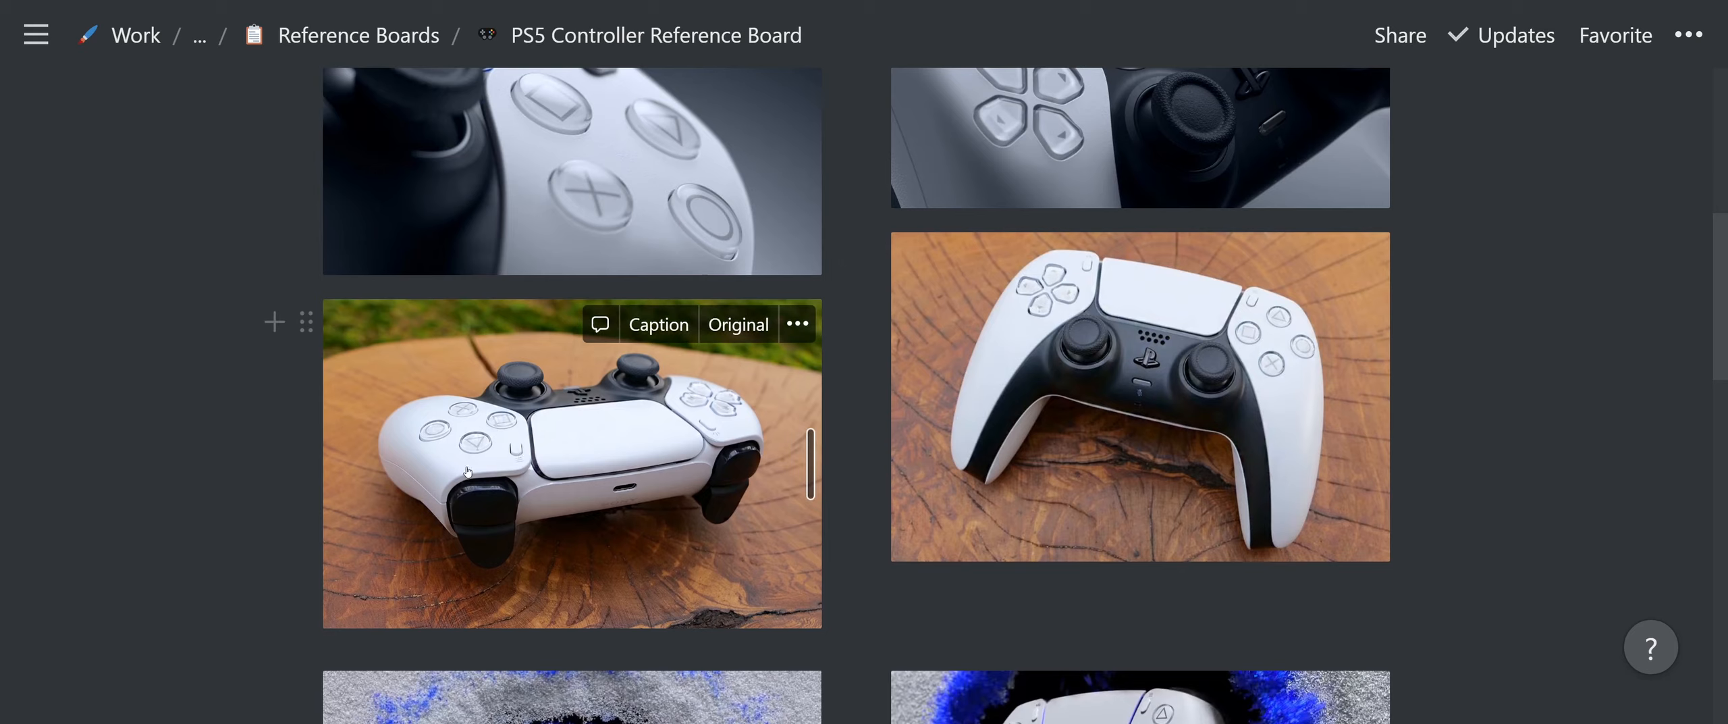
scroll(706, 491, "up", 4)
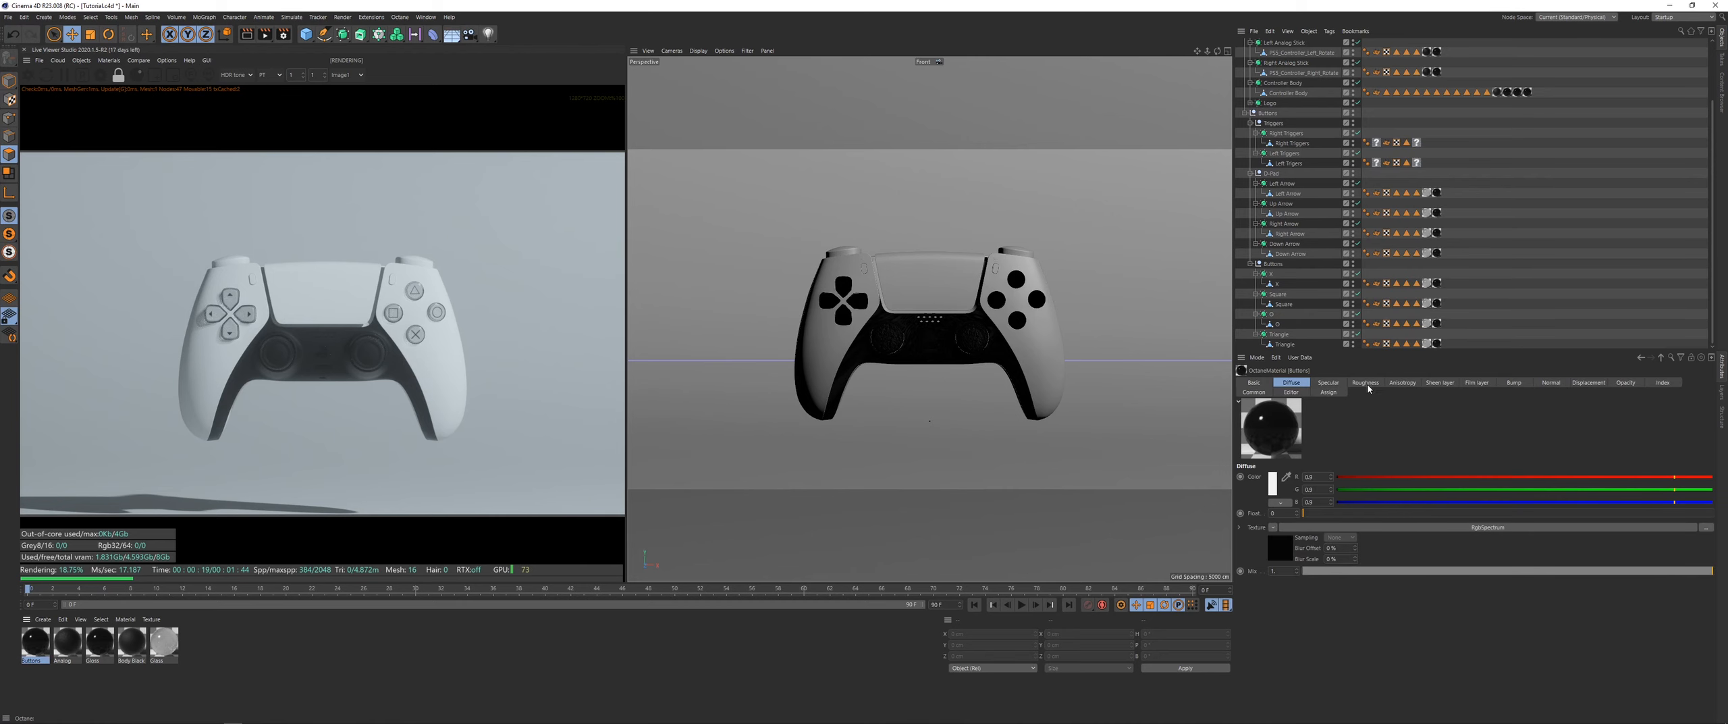
Step: Open the Buttons material in the Octane Node Editor and delete both Noise nodes with their Transform and Texture Projection nodes
left_click(109, 60)
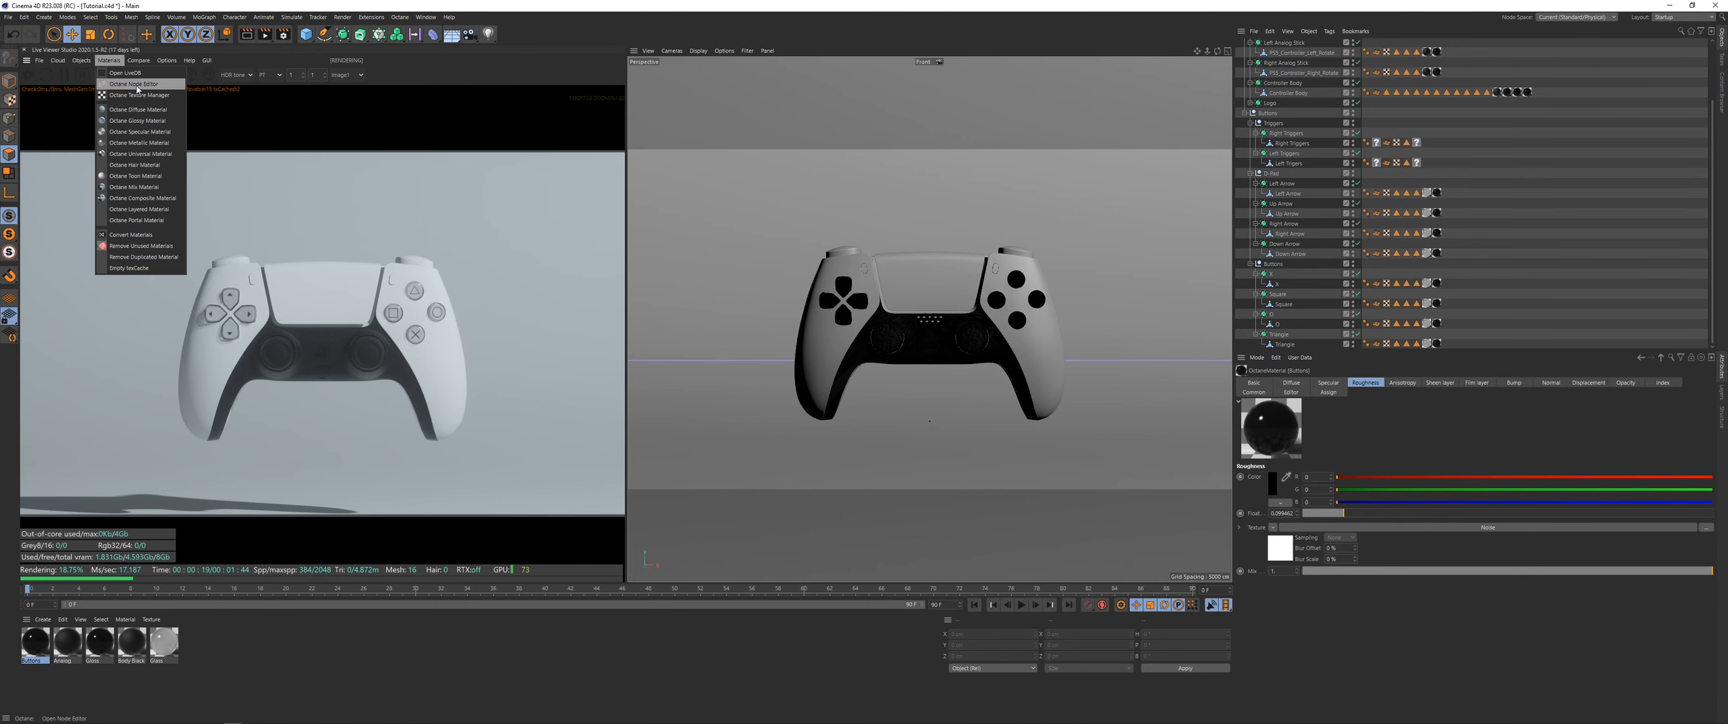
left_click(135, 87)
left_click_drag(464, 189, 877, 104)
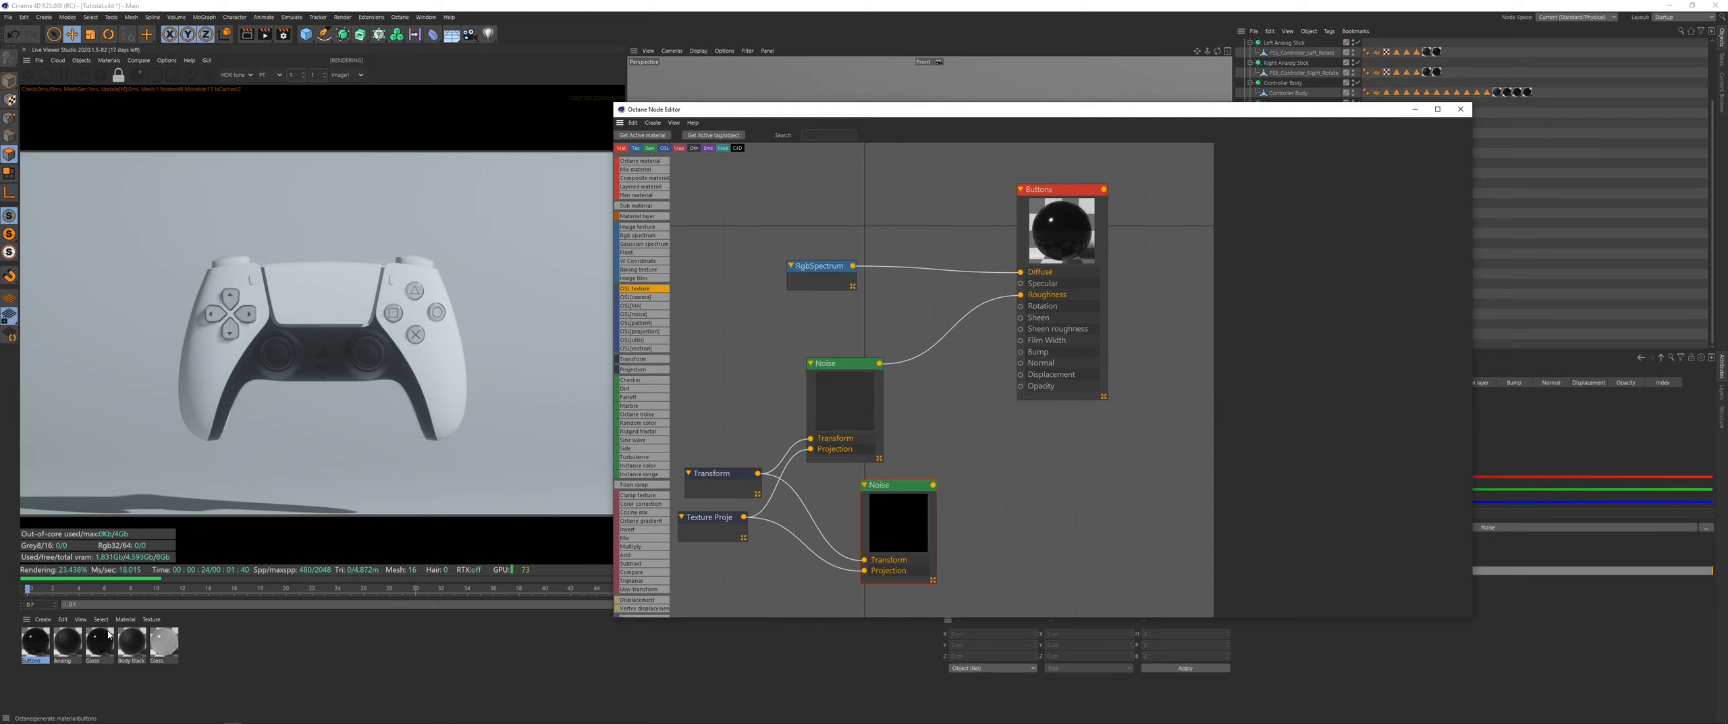
left_click(1044, 315)
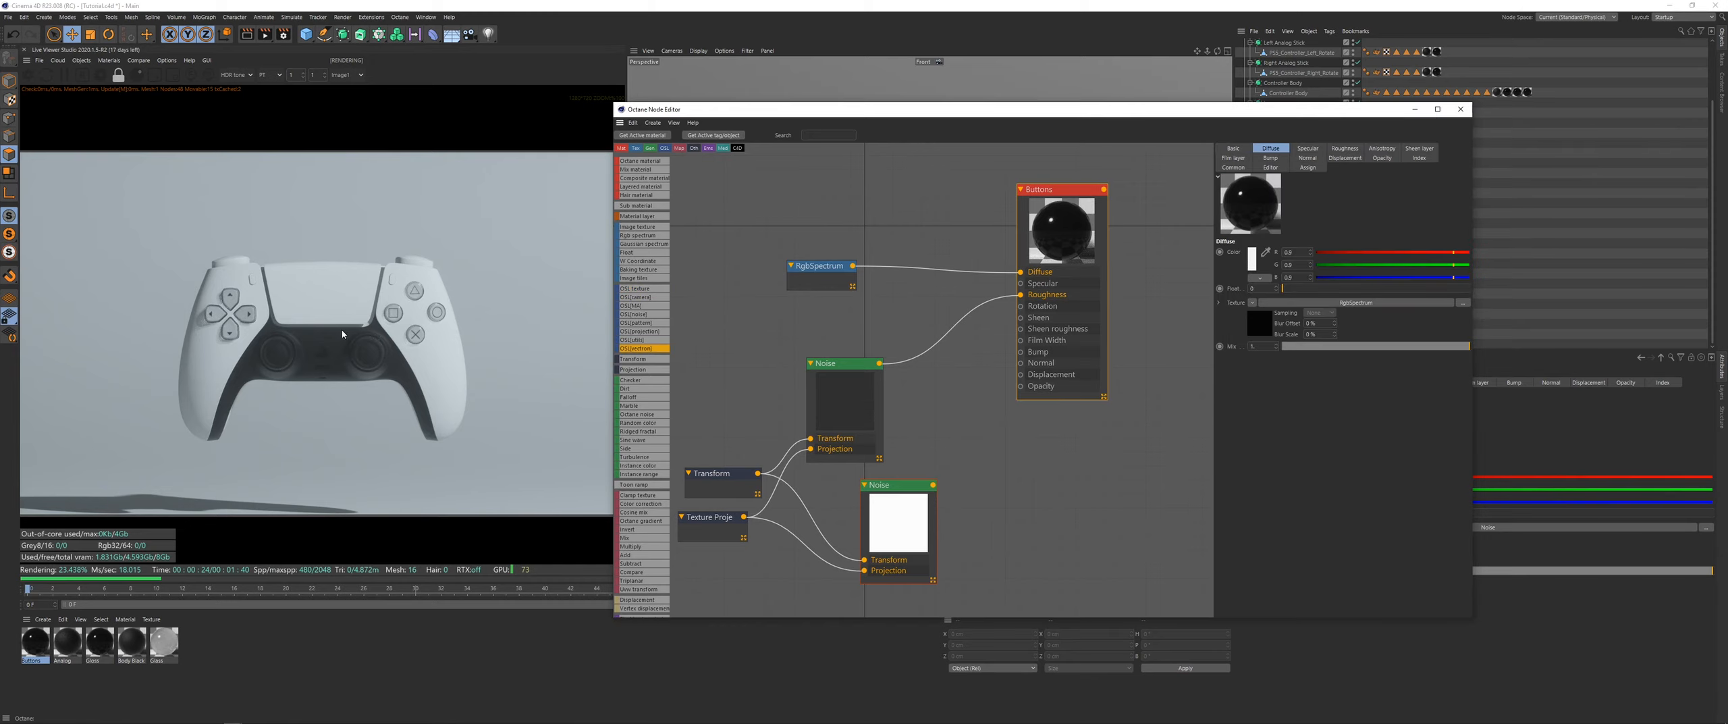
scroll(218, 310, "up", 3)
left_click(951, 330)
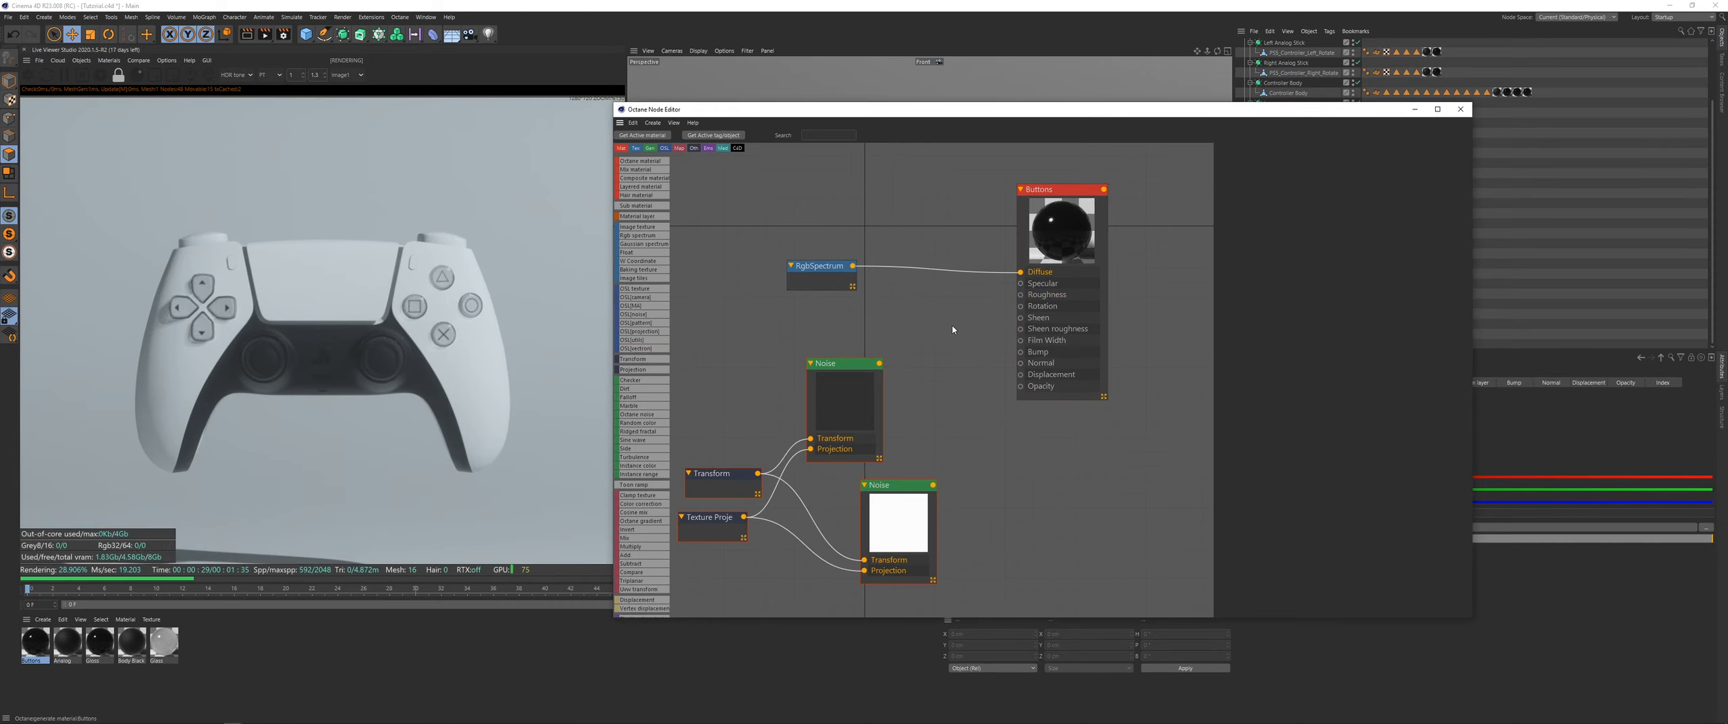
left_click(1353, 150)
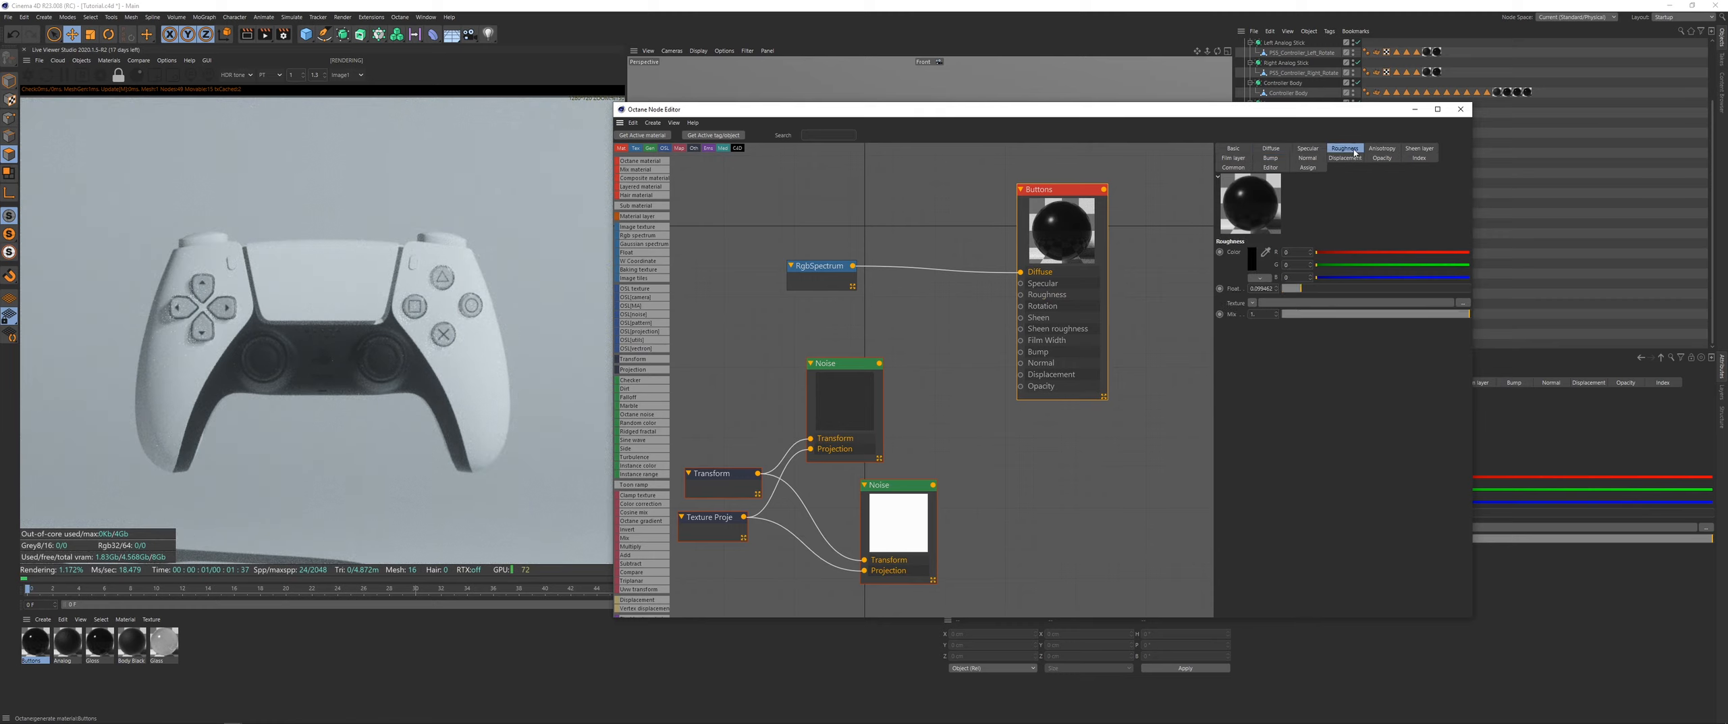
left_click_drag(972, 563, 694, 386)
key("Delete")
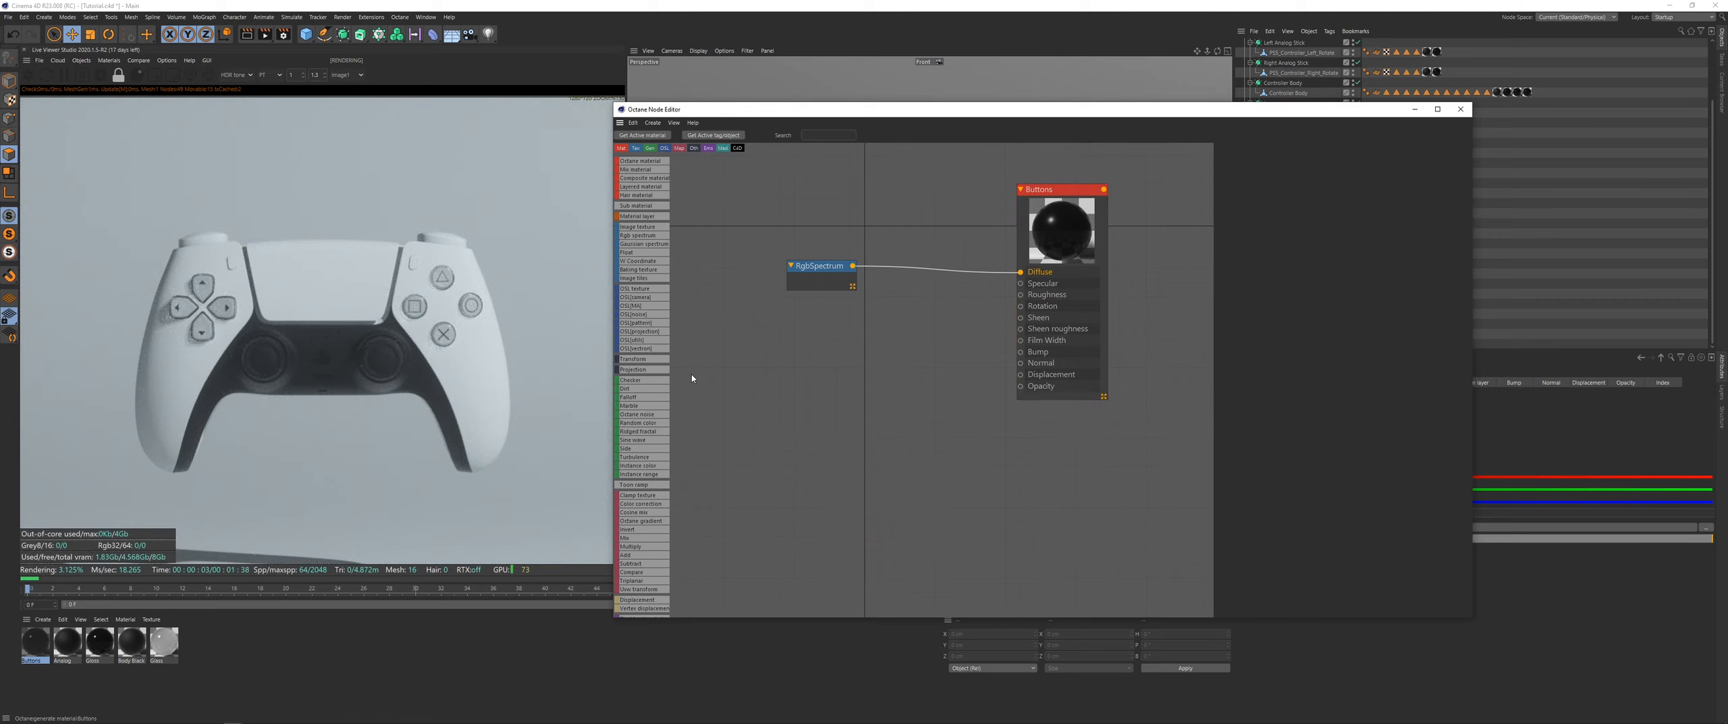
Step: Raise the Buttons material's roughness float to about 0.59
left_click(1092, 259)
left_click_drag(1311, 287, 1392, 288)
left_click(1266, 147)
Step: Lighten the RgbSpectrum diffuse color of the Buttons material to a neutral medium grey
left_click(823, 270)
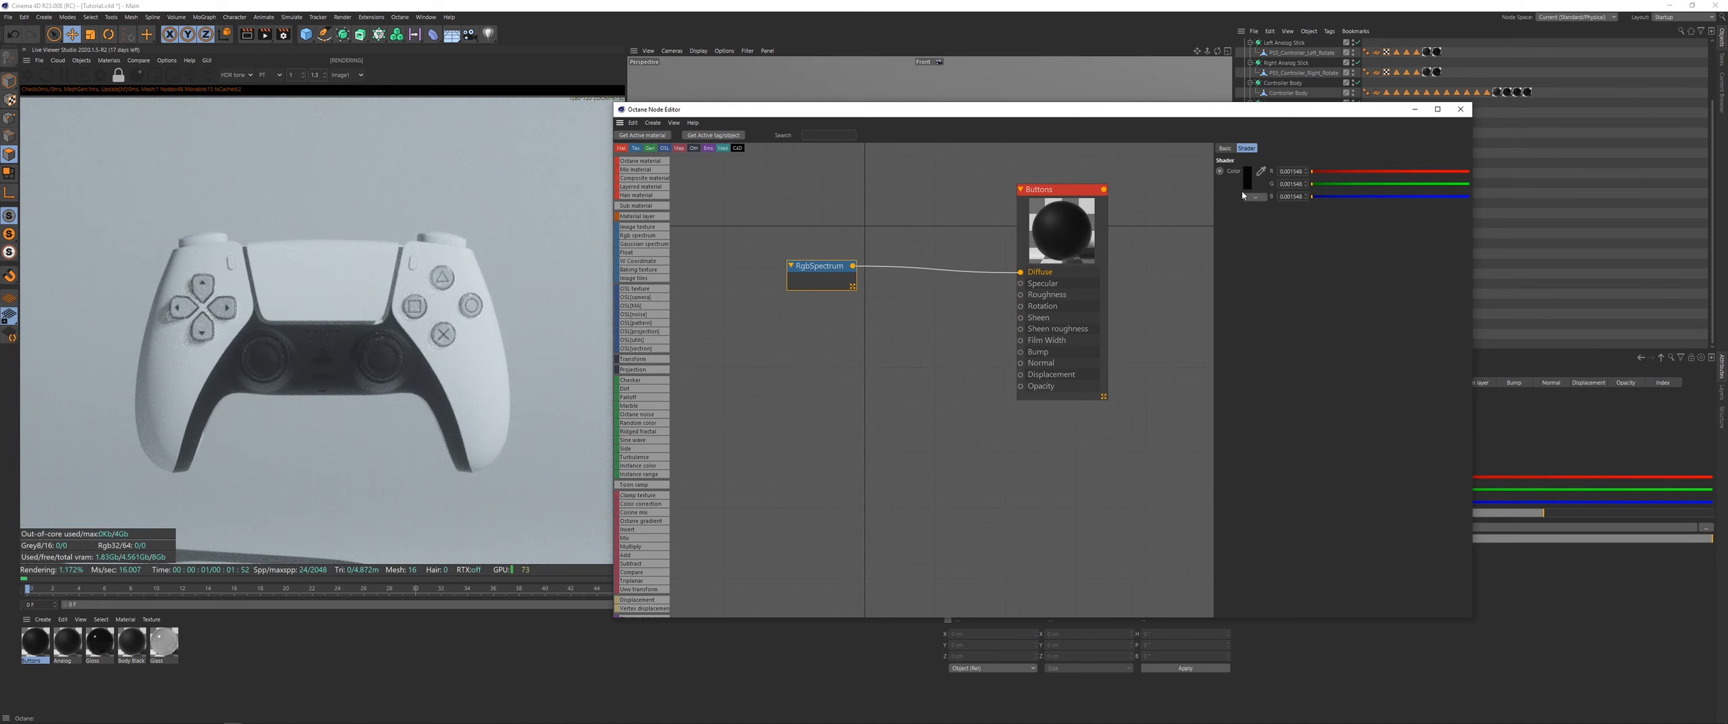
left_click(1251, 182)
left_click_drag(1187, 202, 1205, 202)
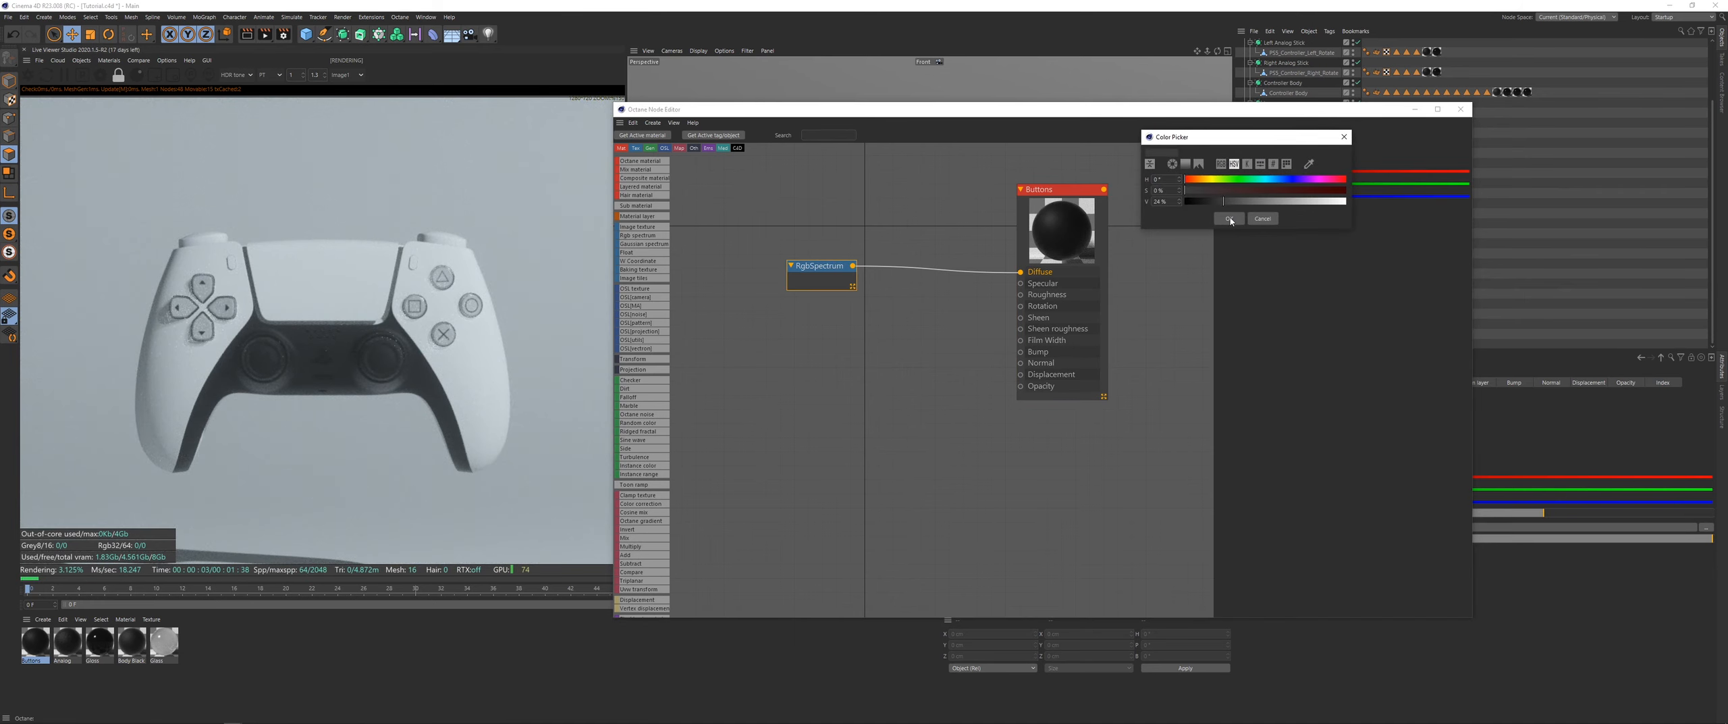
left_click(1229, 218)
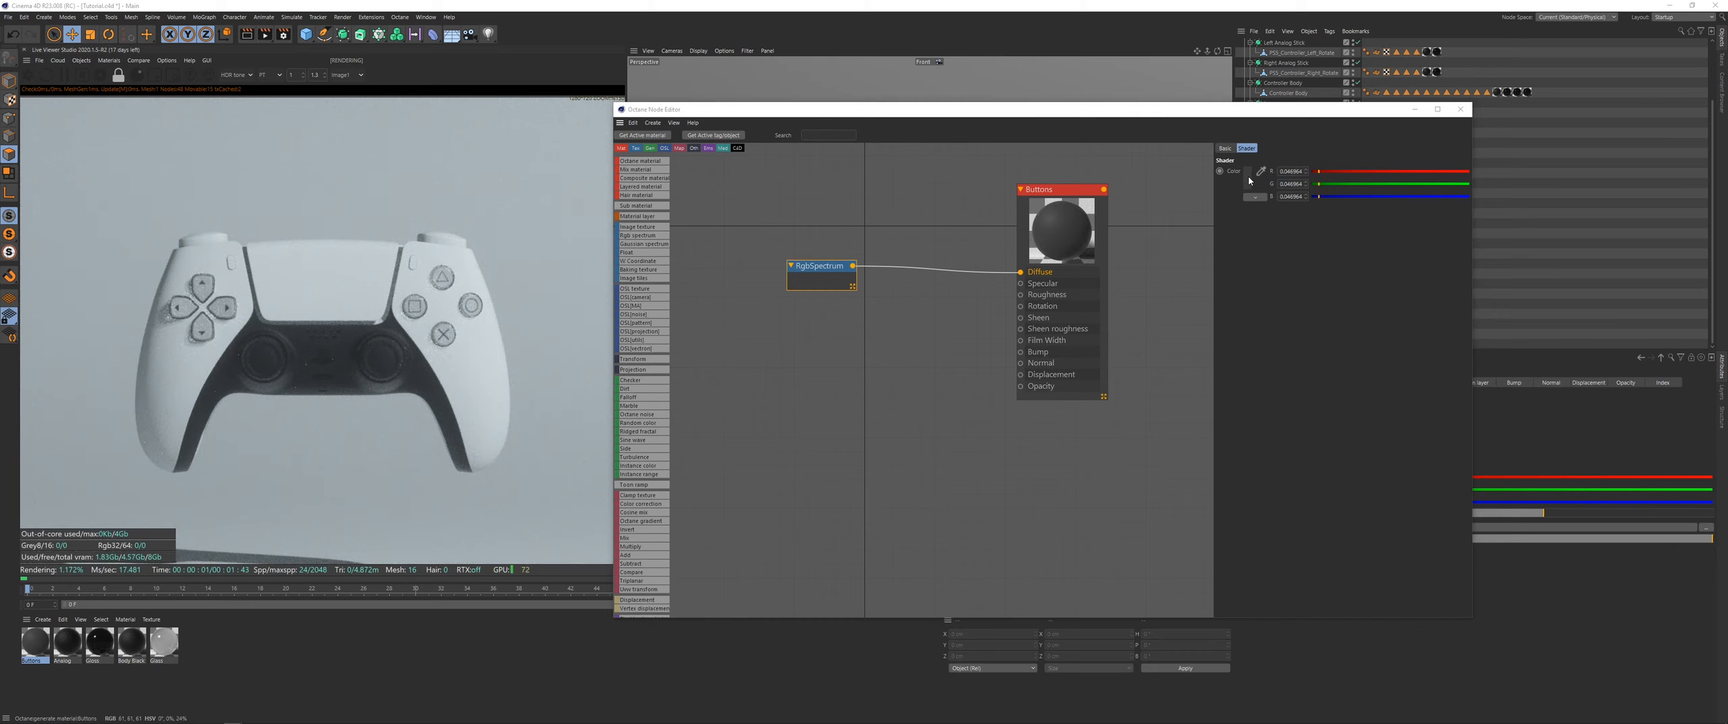
left_click(1249, 178)
left_click(1257, 196)
left_click(1236, 211)
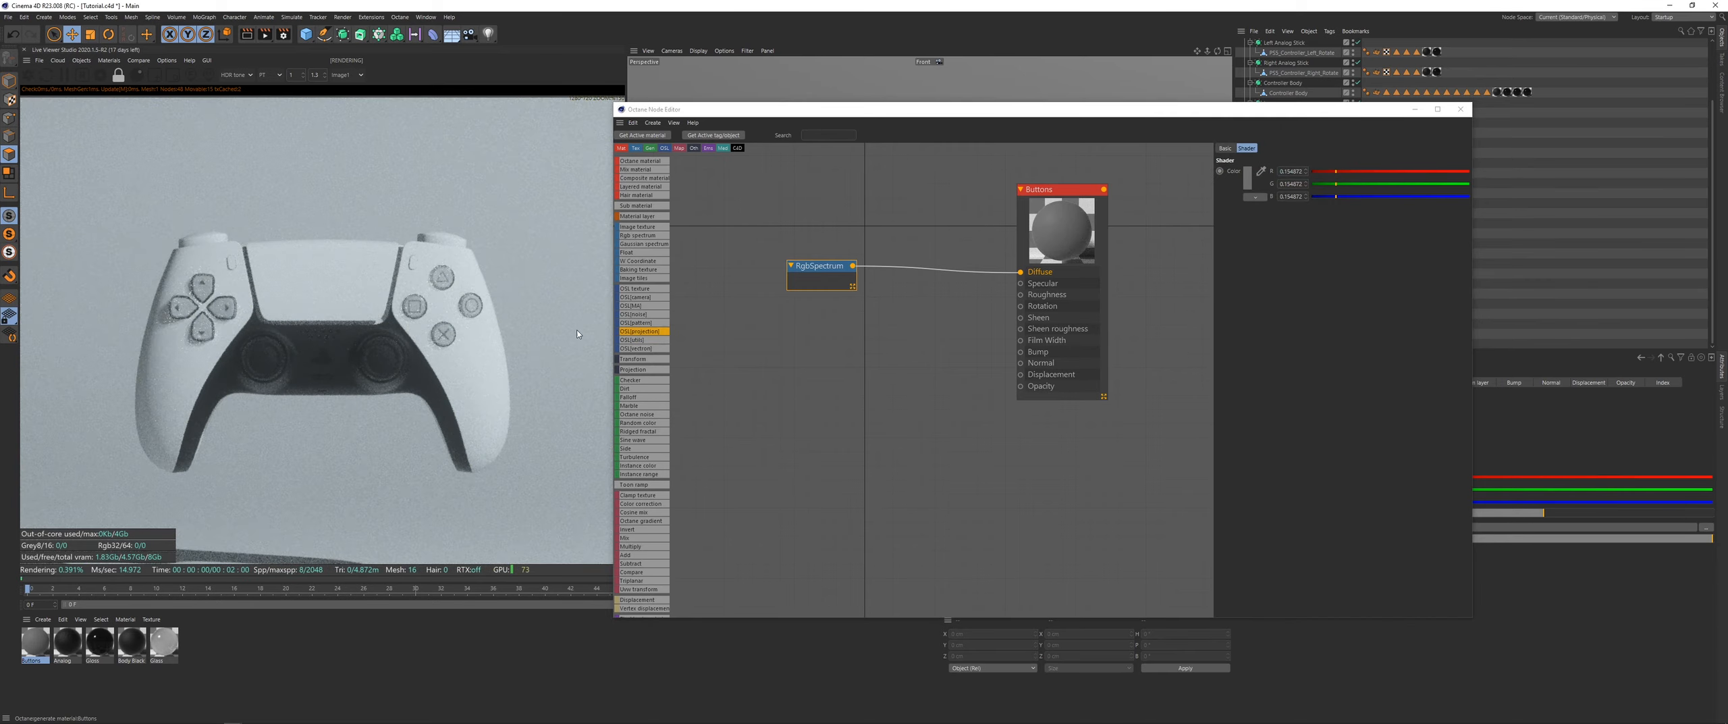
scroll(325, 307, "down", 6)
scroll(482, 283, "up", 5)
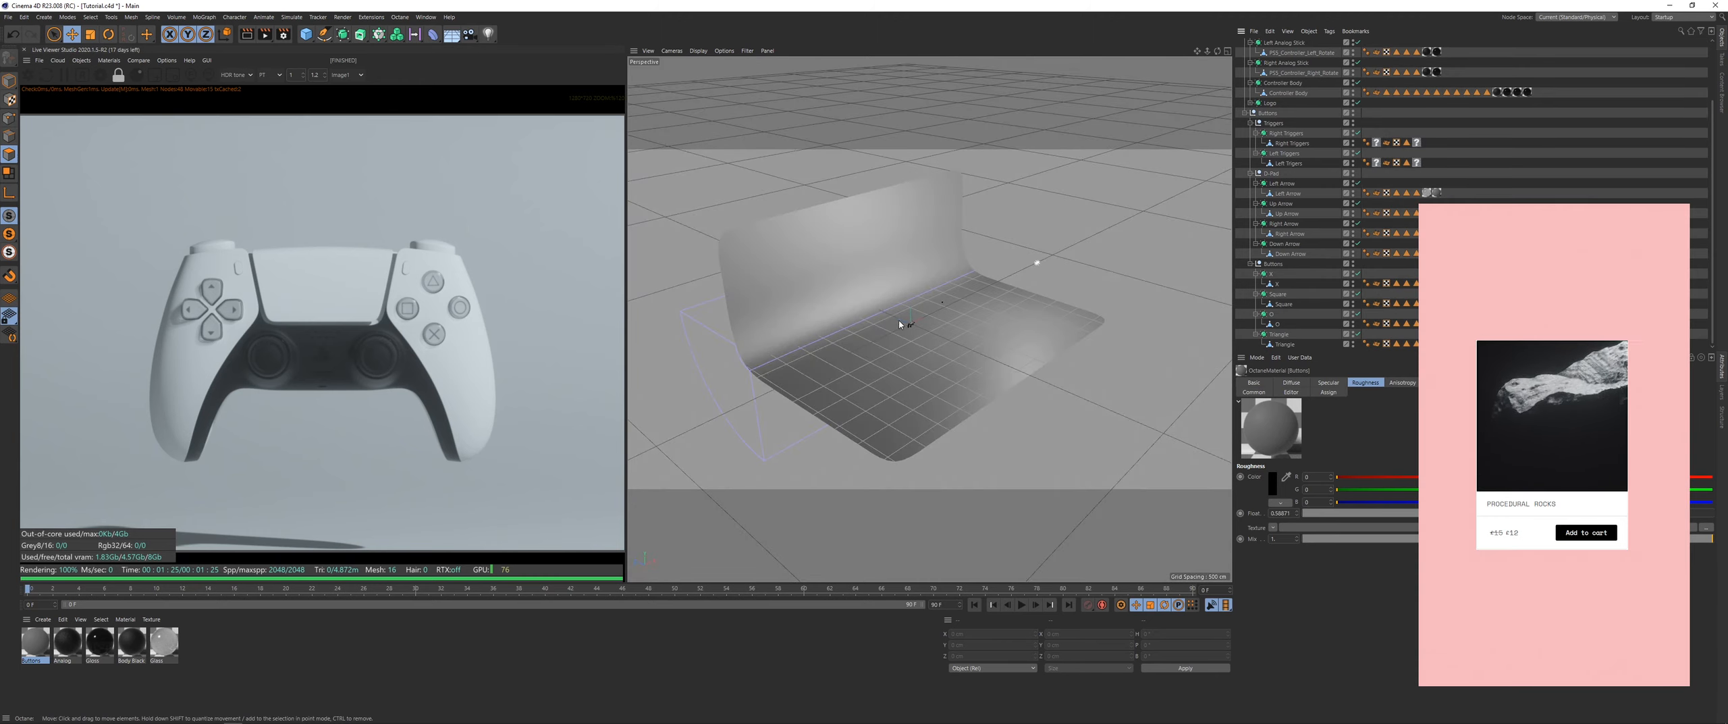
Step: Collapse the D-Pad and Buttons groups in the object list and bring the controller close in the perspective viewport
scroll(899, 325, "up", 5)
left_click(1250, 173)
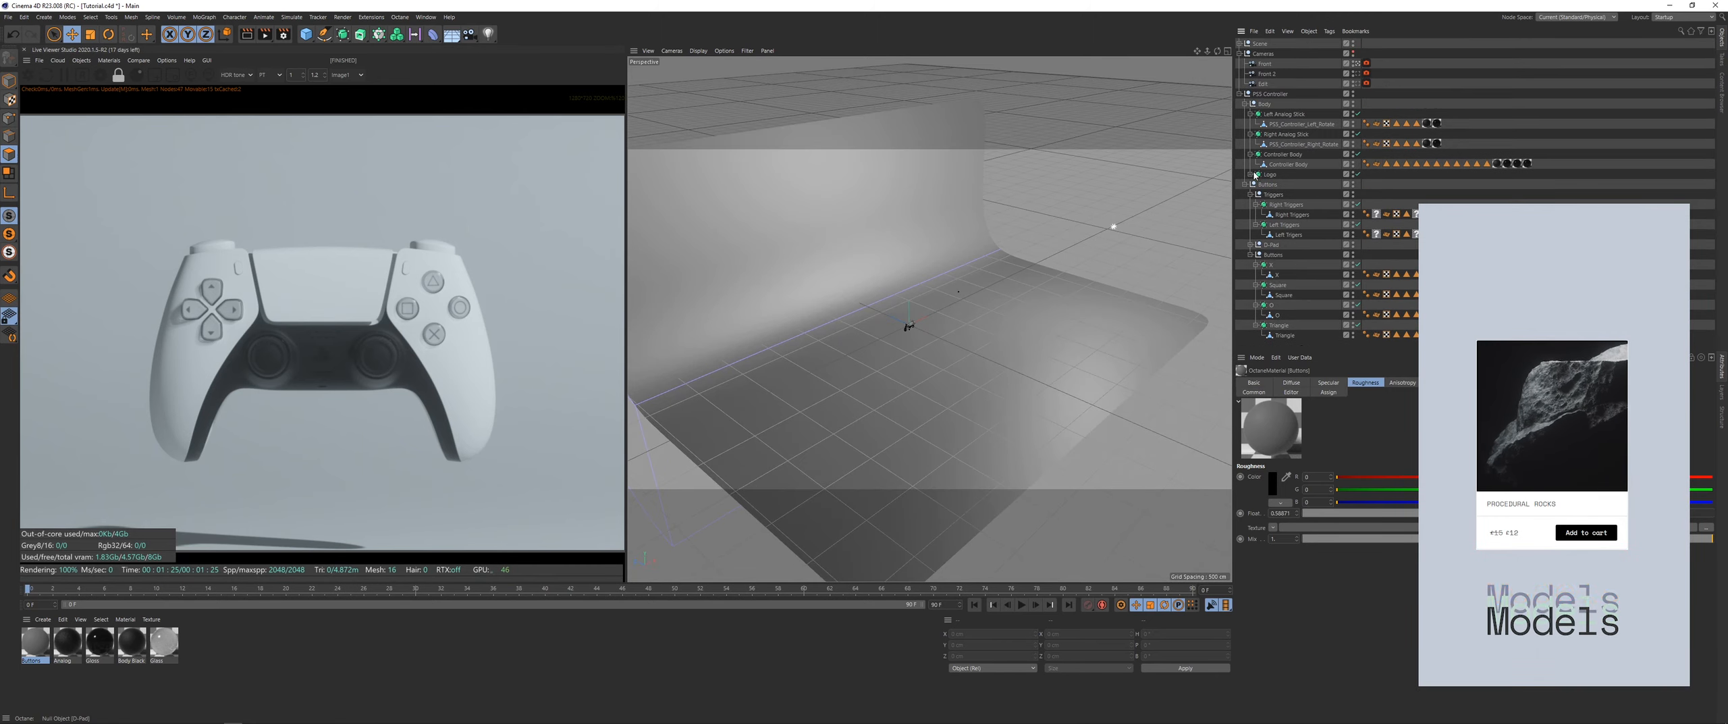
left_click(1250, 255)
scroll(959, 344, "up", 6)
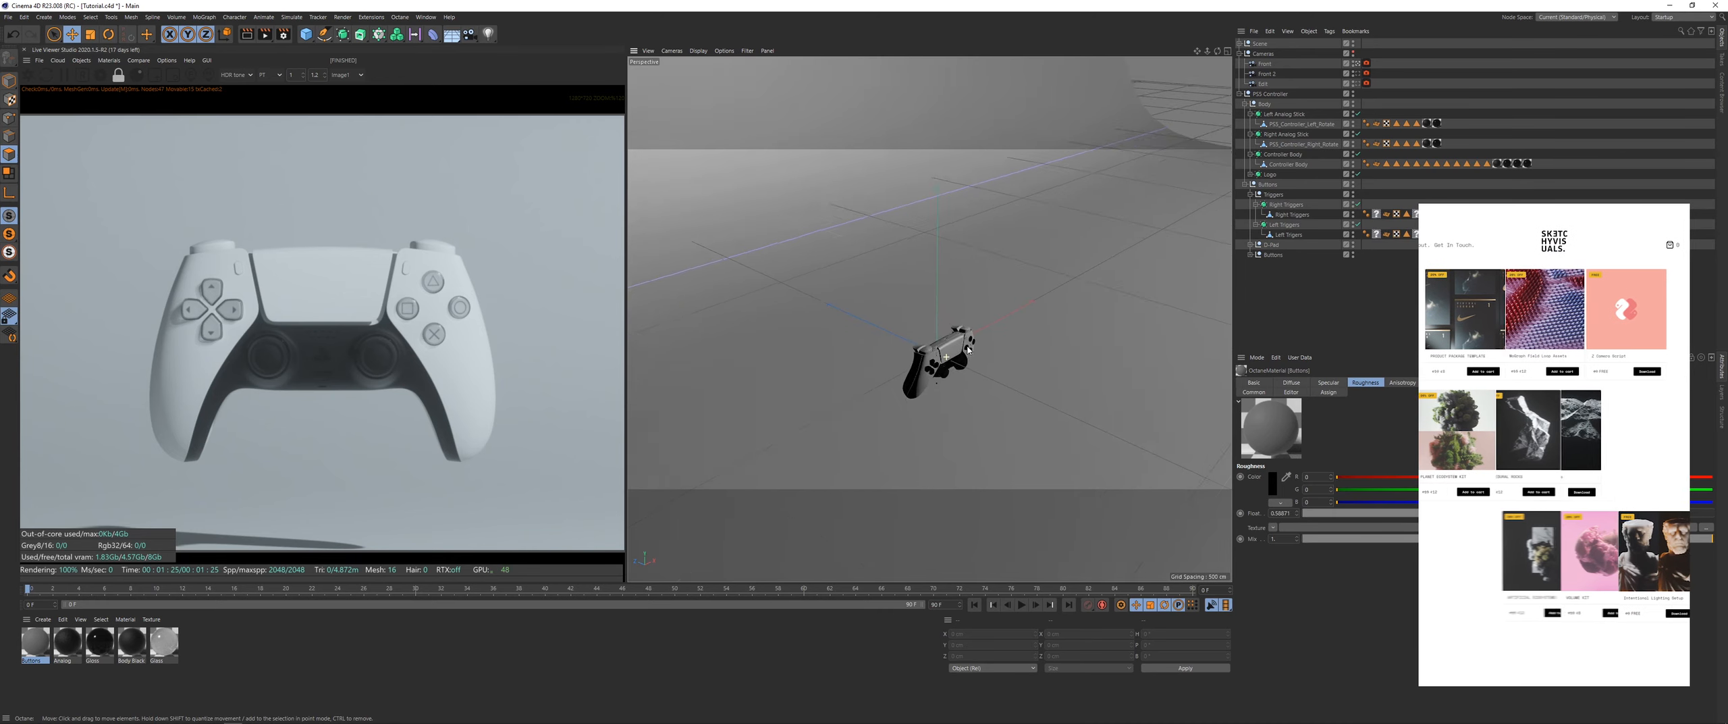
scroll(968, 349, "up", 5)
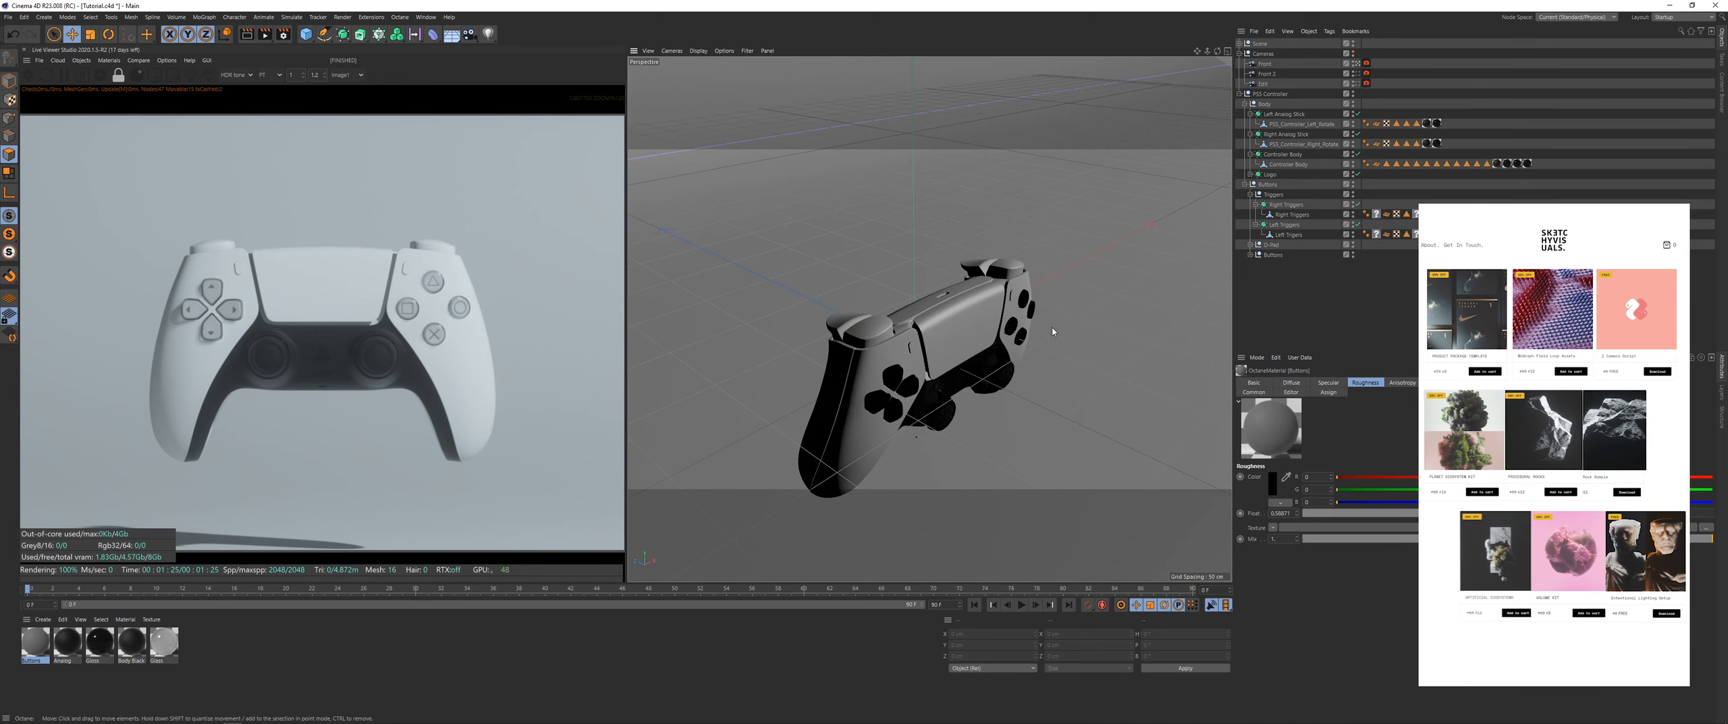
Step: Look through the close-up Edit camera, duplicate it and name the copy Analog
left_click(1357, 83)
middle_click_drag(876, 218, 904, 243, "alt")
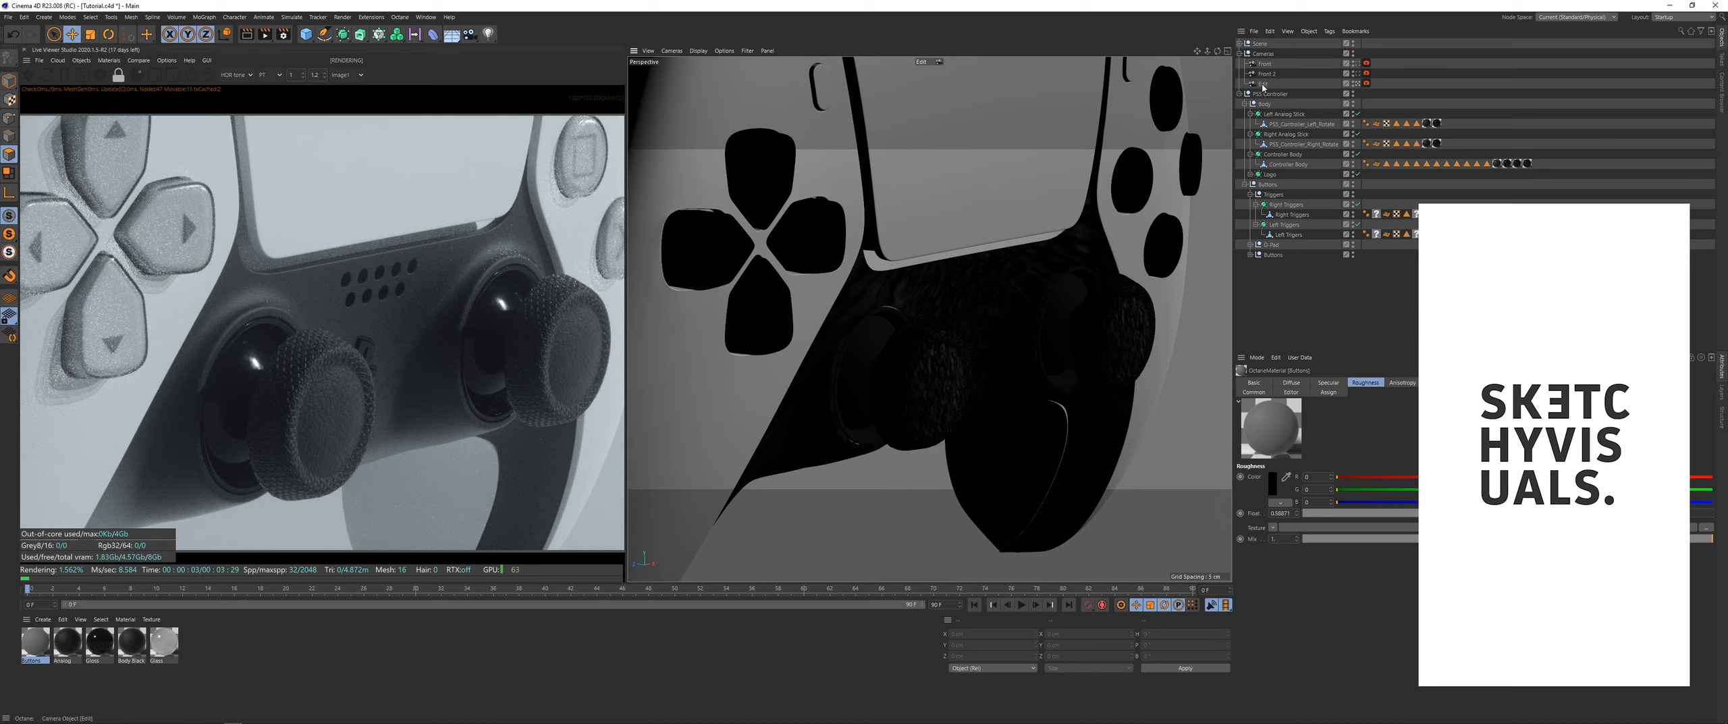
left_click_drag(1262, 86, 1282, 80, "ctrl")
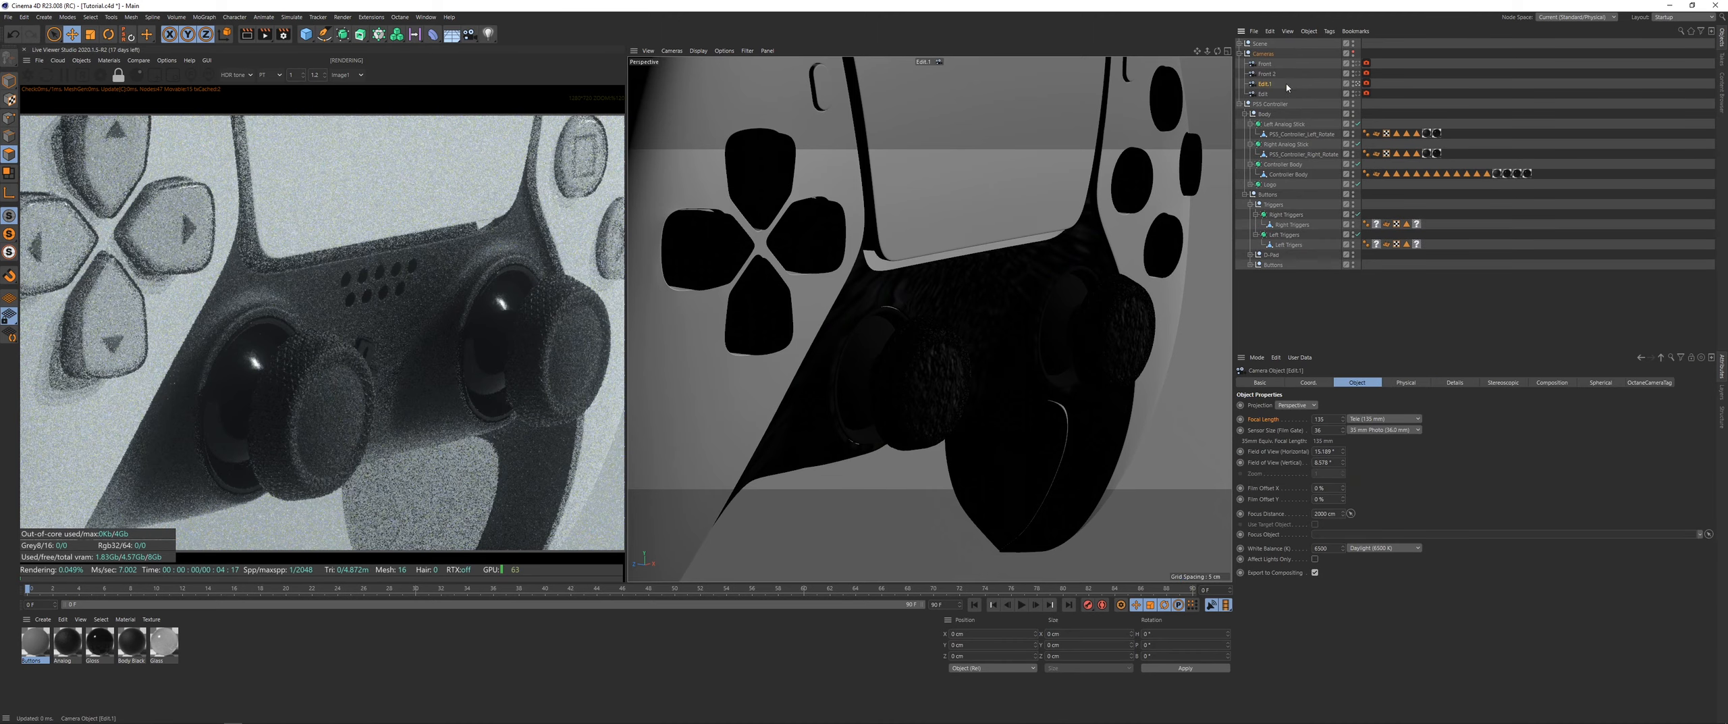
double_click(1282, 84)
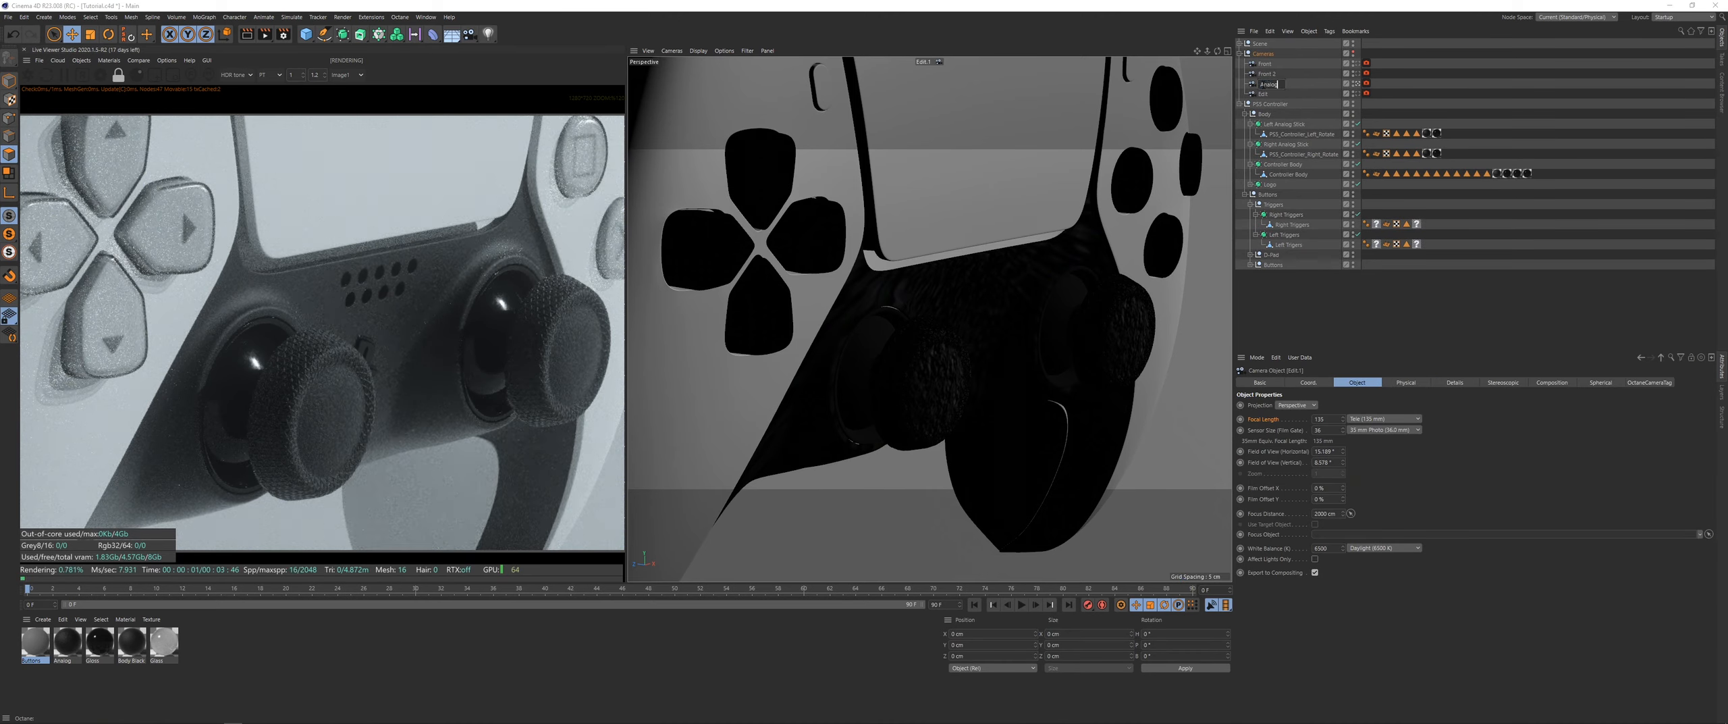
type("Analog")
key("Return")
scroll(342, 331, "down", 5)
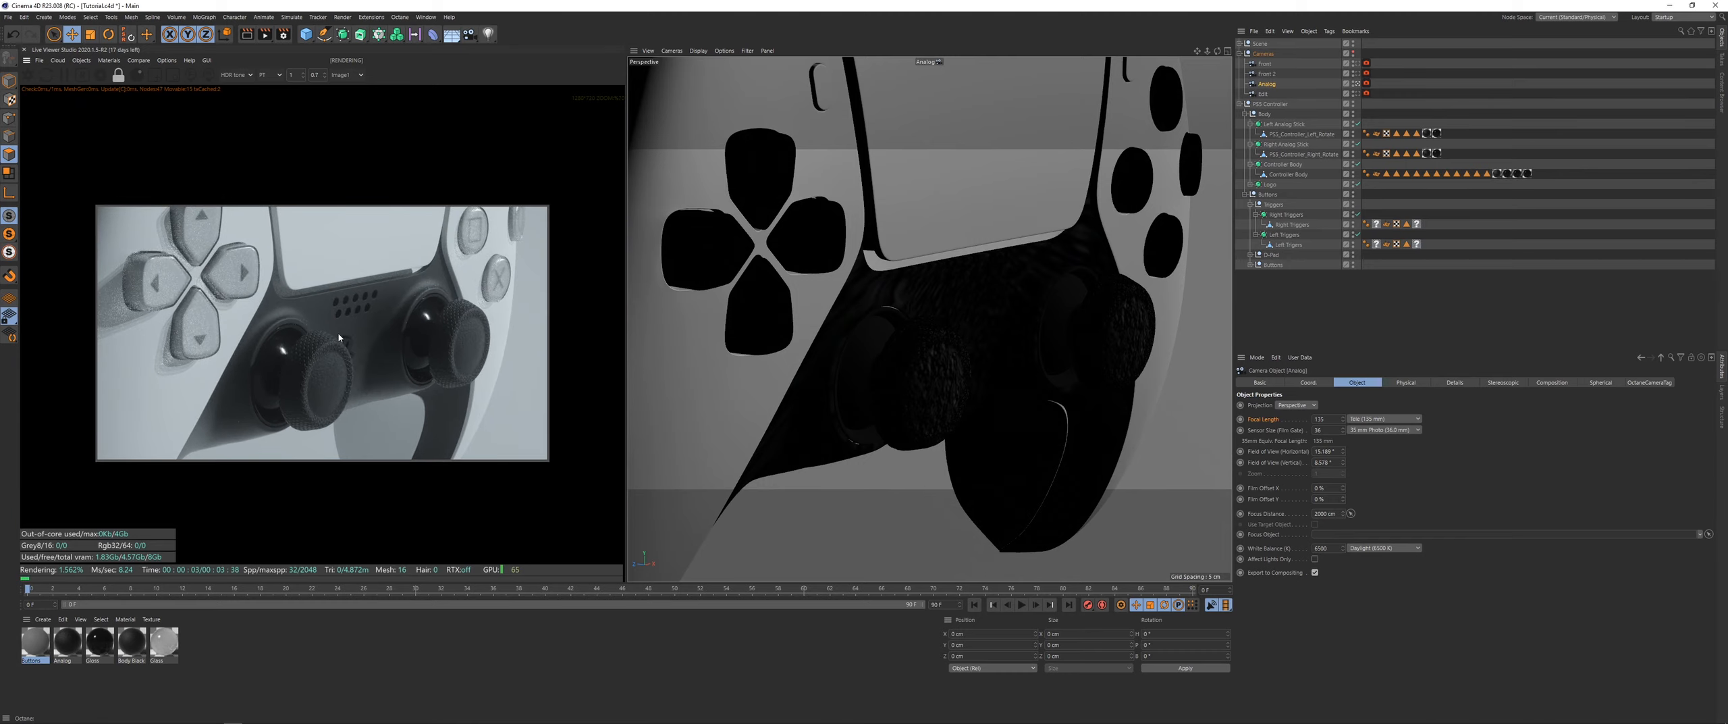
Step: Activate the Edit camera, move it towards the controller's upper edge and set its focal length to Portrait (80 mm)
left_click(1310, 96)
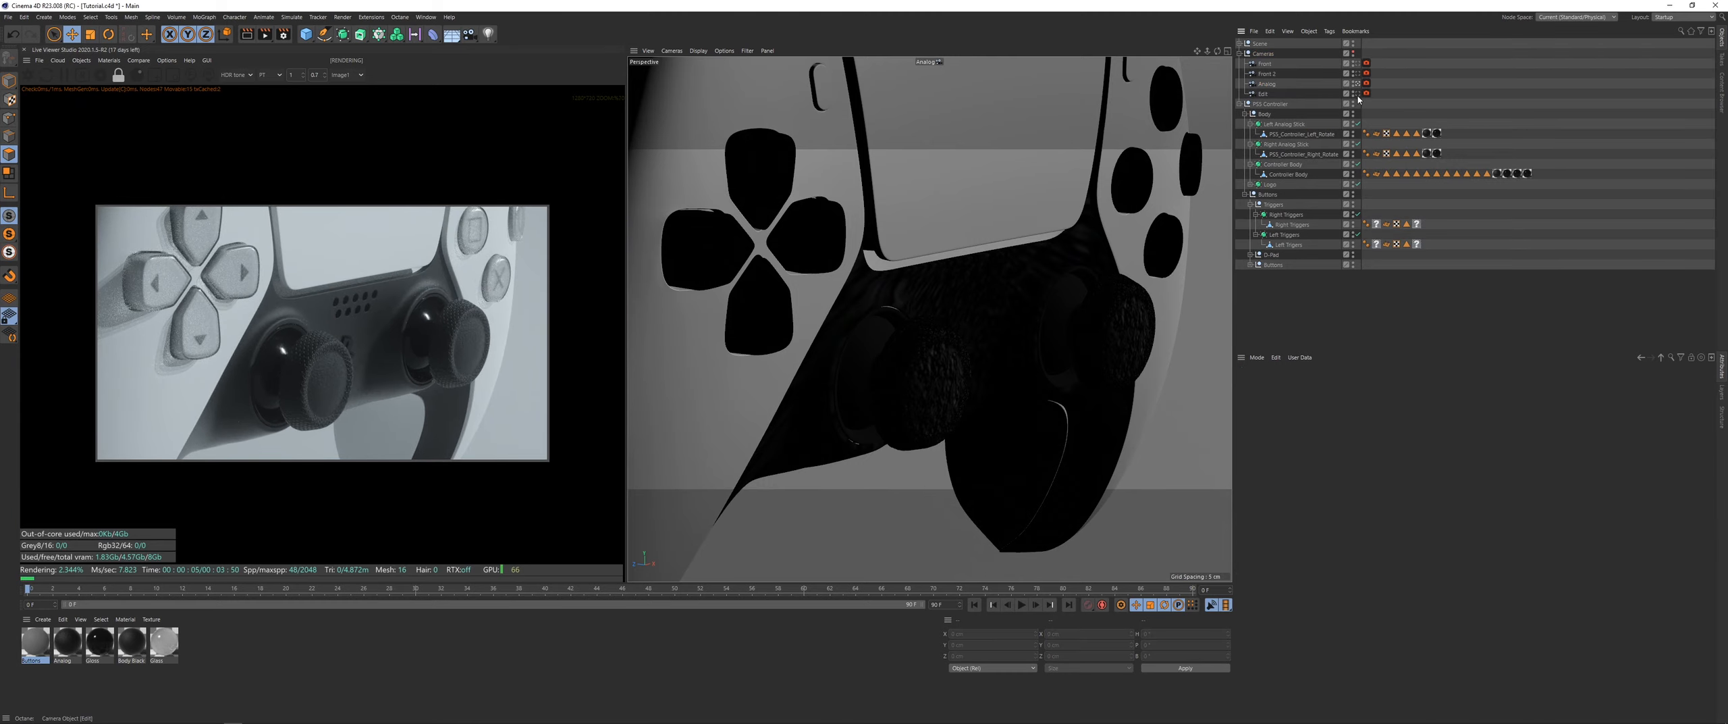
left_click(1259, 94)
middle_click_drag(863, 241, 950, 557, "alt")
left_click(1379, 419)
left_click(1379, 486)
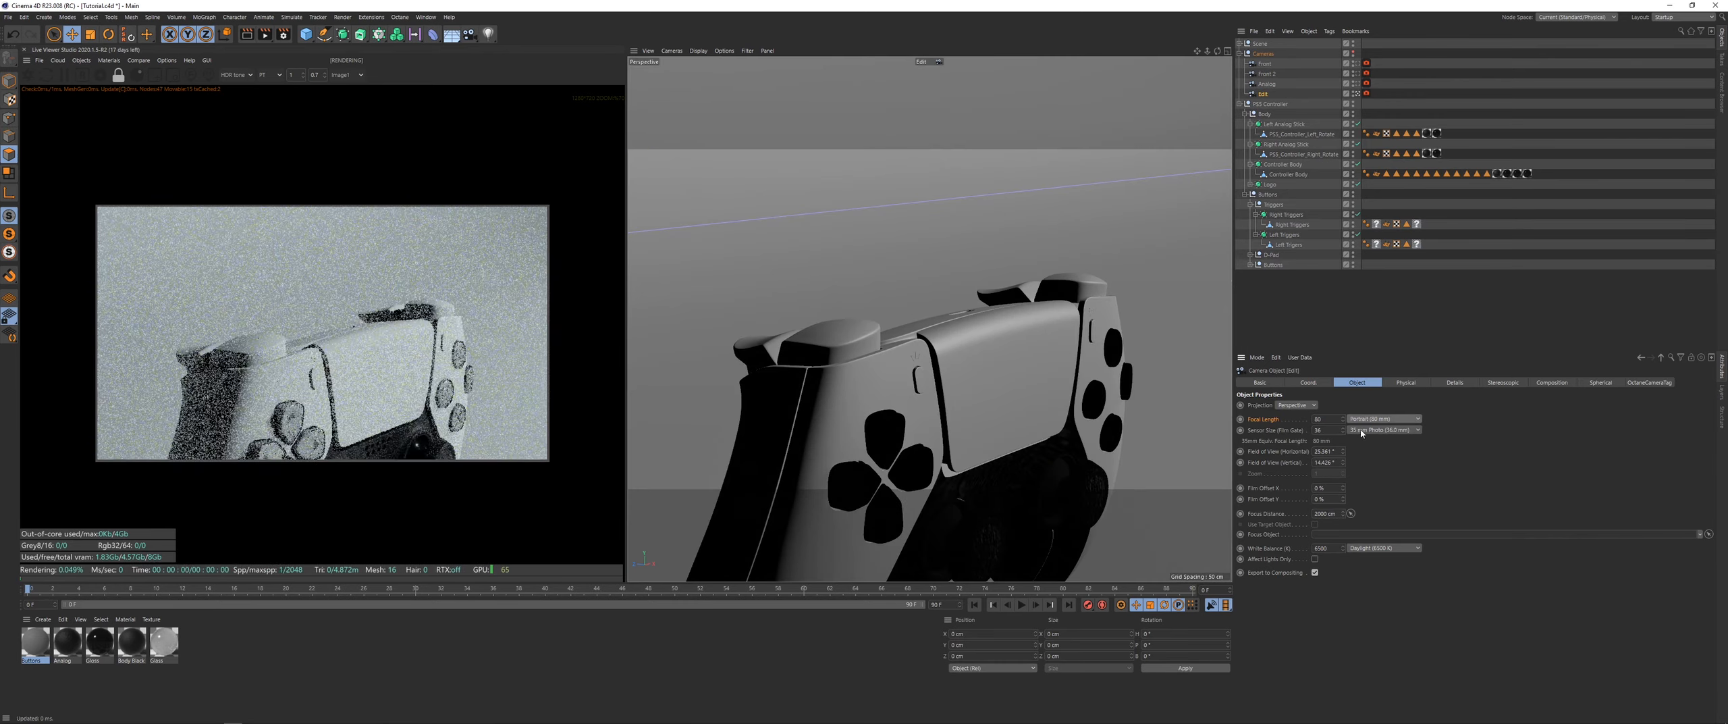
Step: Frame the Edit camera closely on the left trigger and shoulder button
middle_click_drag(819, 408, 878, 387, "alt")
right_click_drag(869, 311, 962, 264, "alt")
middle_click_drag(904, 328, 959, 327, "alt")
right_click_drag(914, 317, 849, 368, "alt")
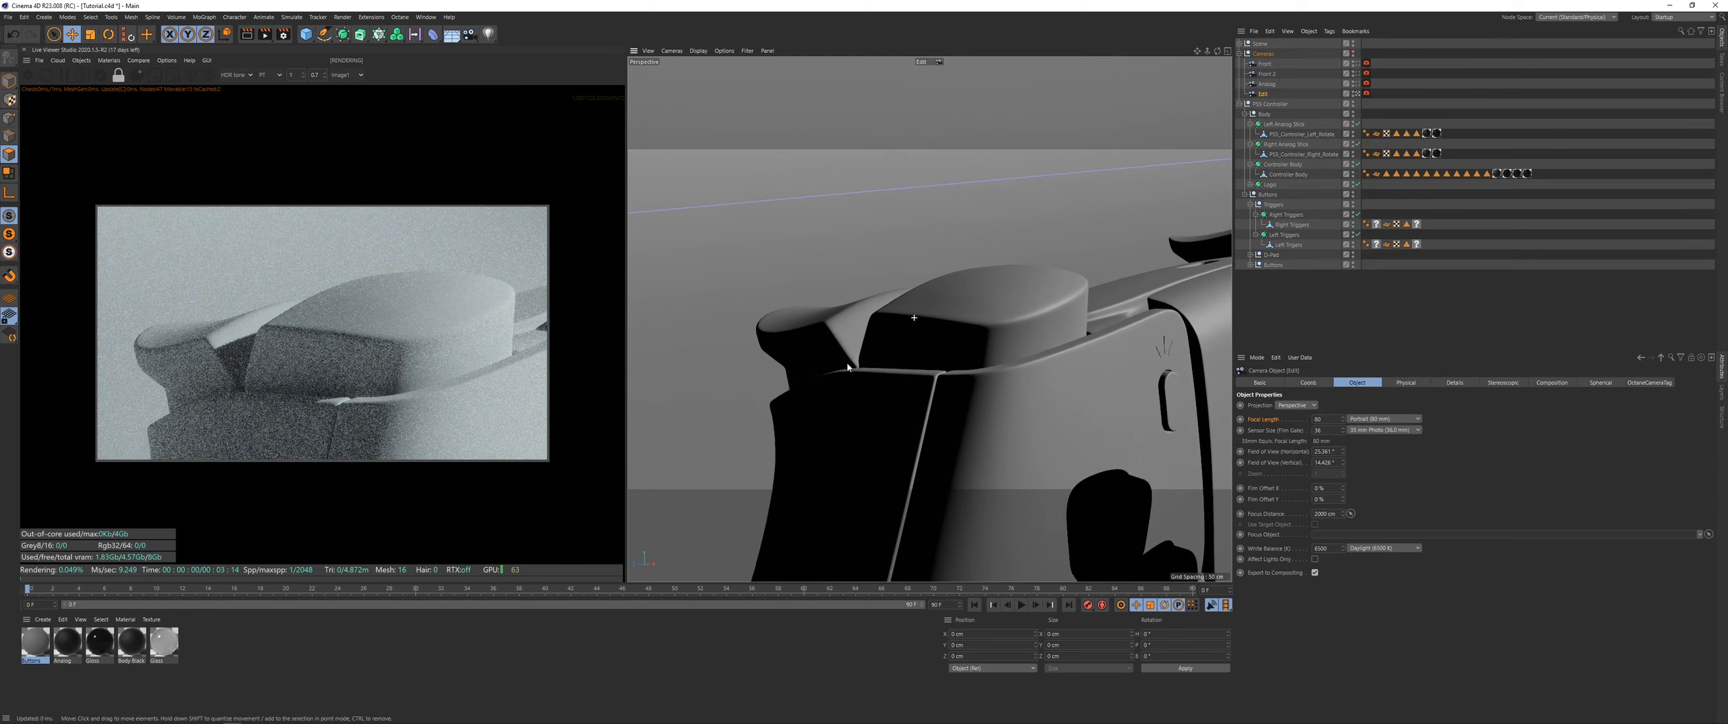
left_click_drag(848, 366, 1080, 307, "alt")
left_click_drag(922, 347, 878, 358, "alt")
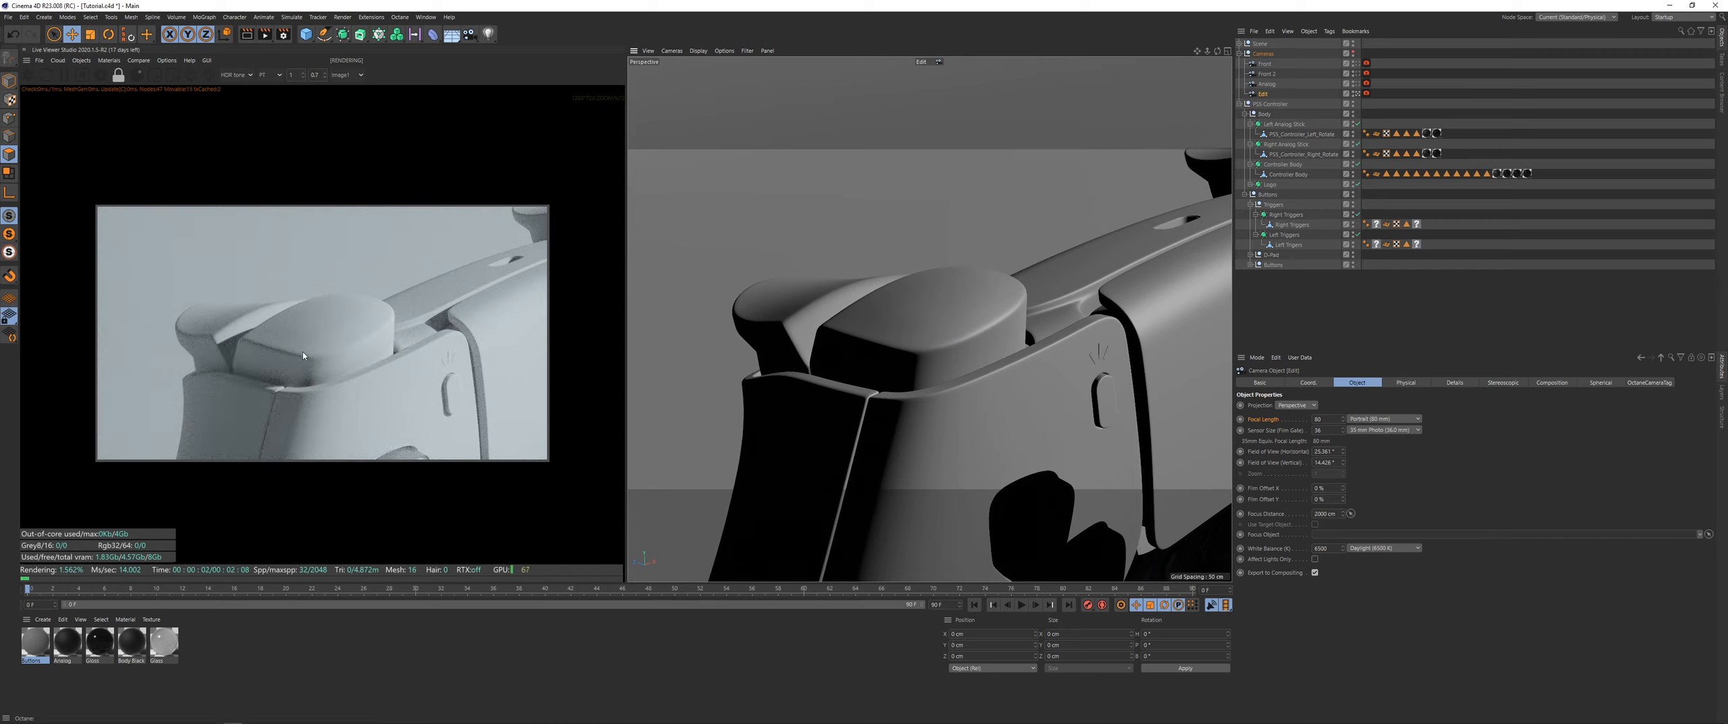
Step: Remove both old material tags from the left trigger object and both from the right trigger object
scroll(208, 377, "up", 4)
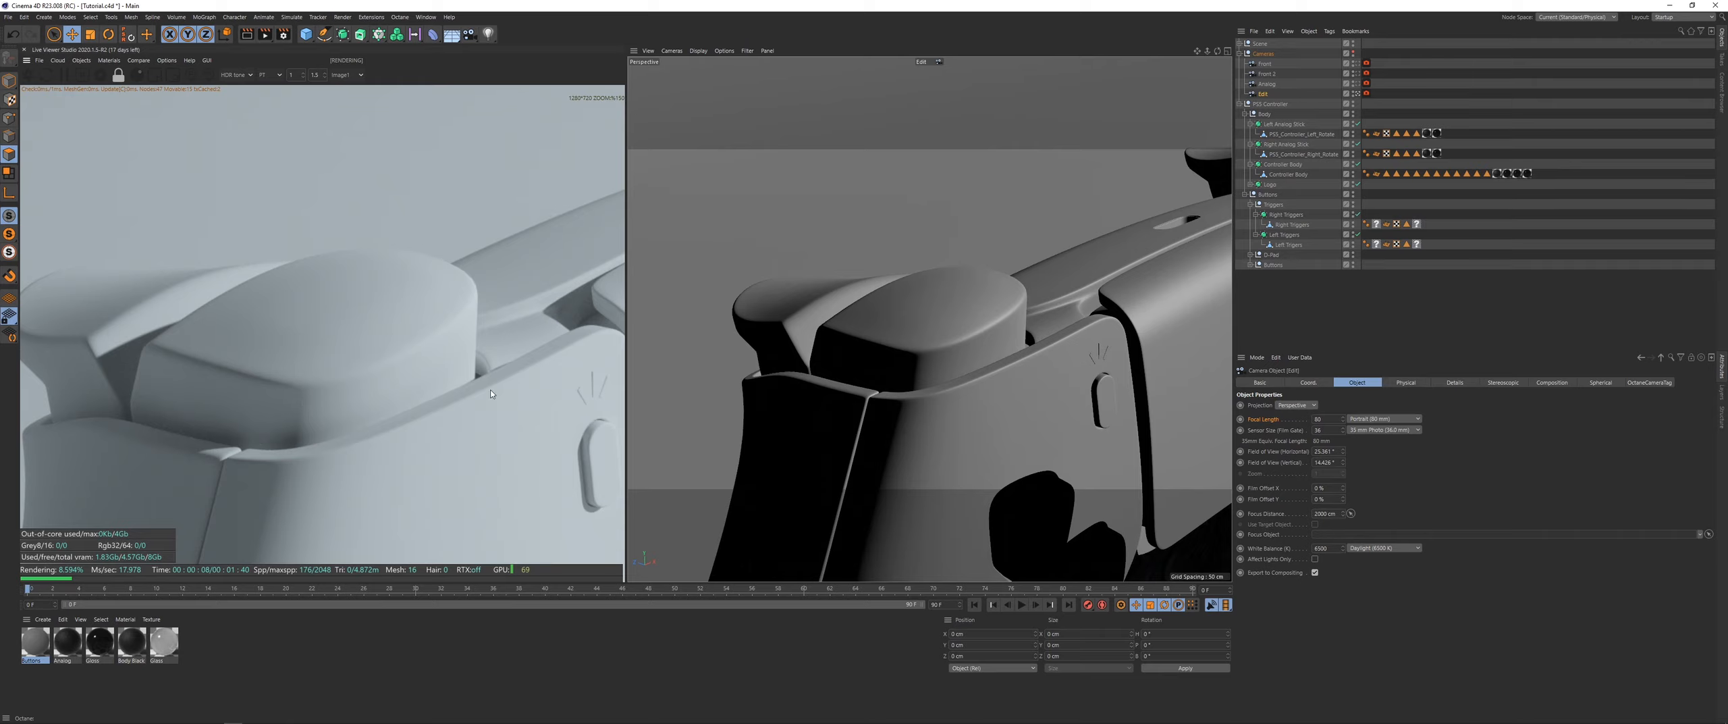
left_click(1485, 247)
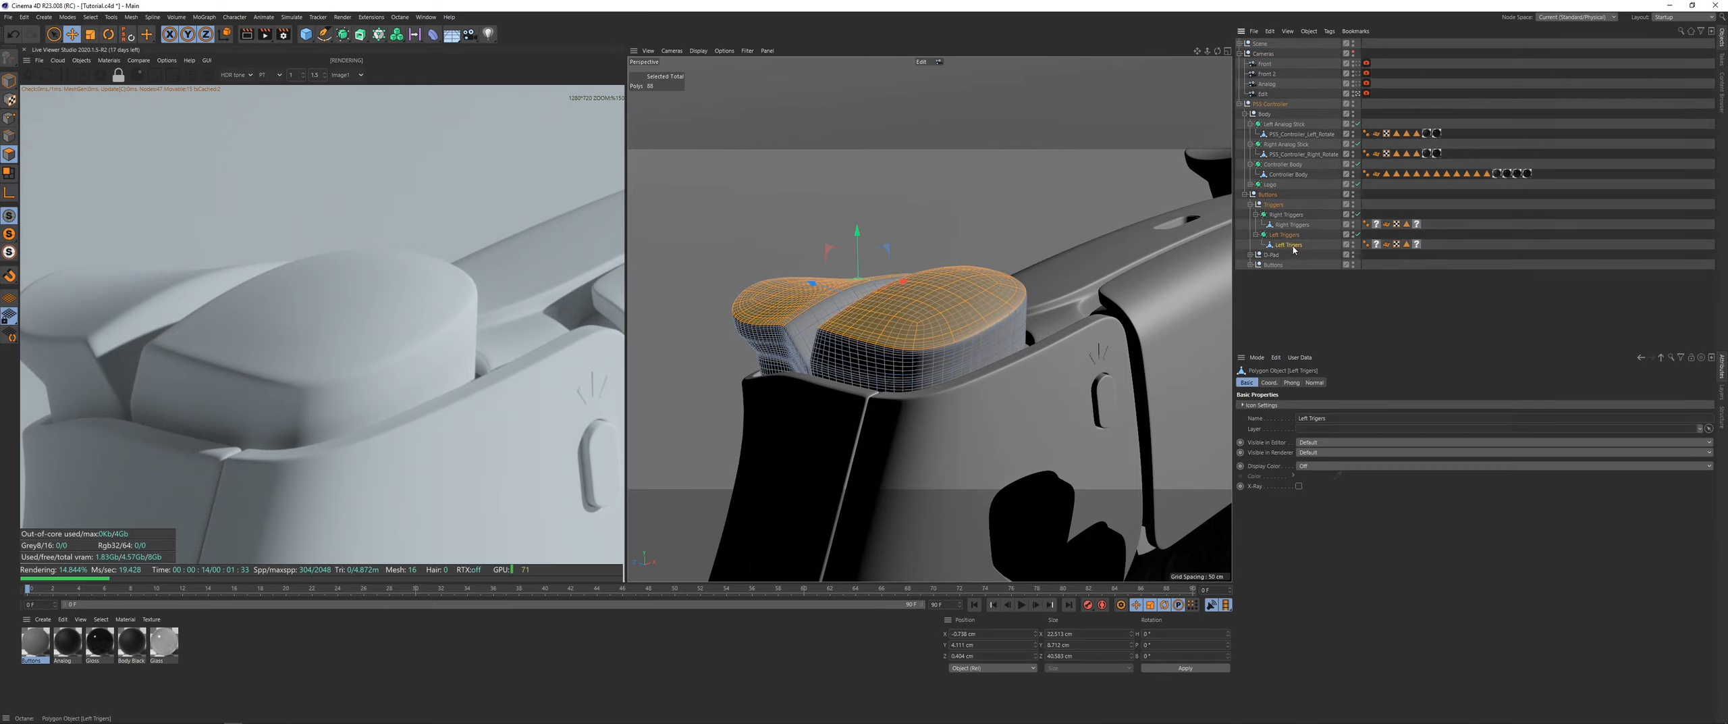
left_click(1377, 245)
key("Delete")
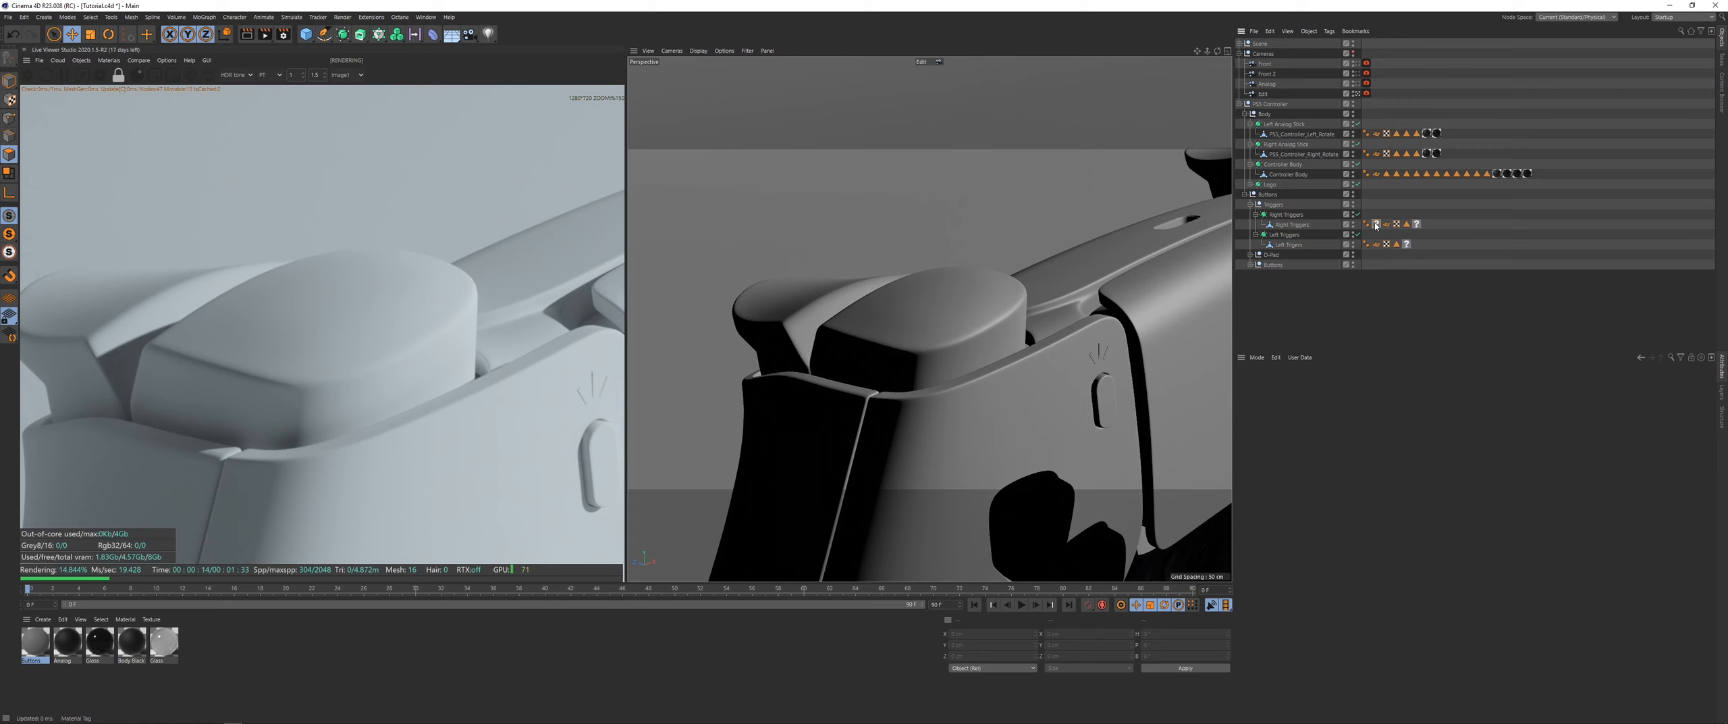
left_click(1377, 225)
key("Delete")
left_click(1406, 245)
key("Delete")
left_click(1407, 225)
key("Delete")
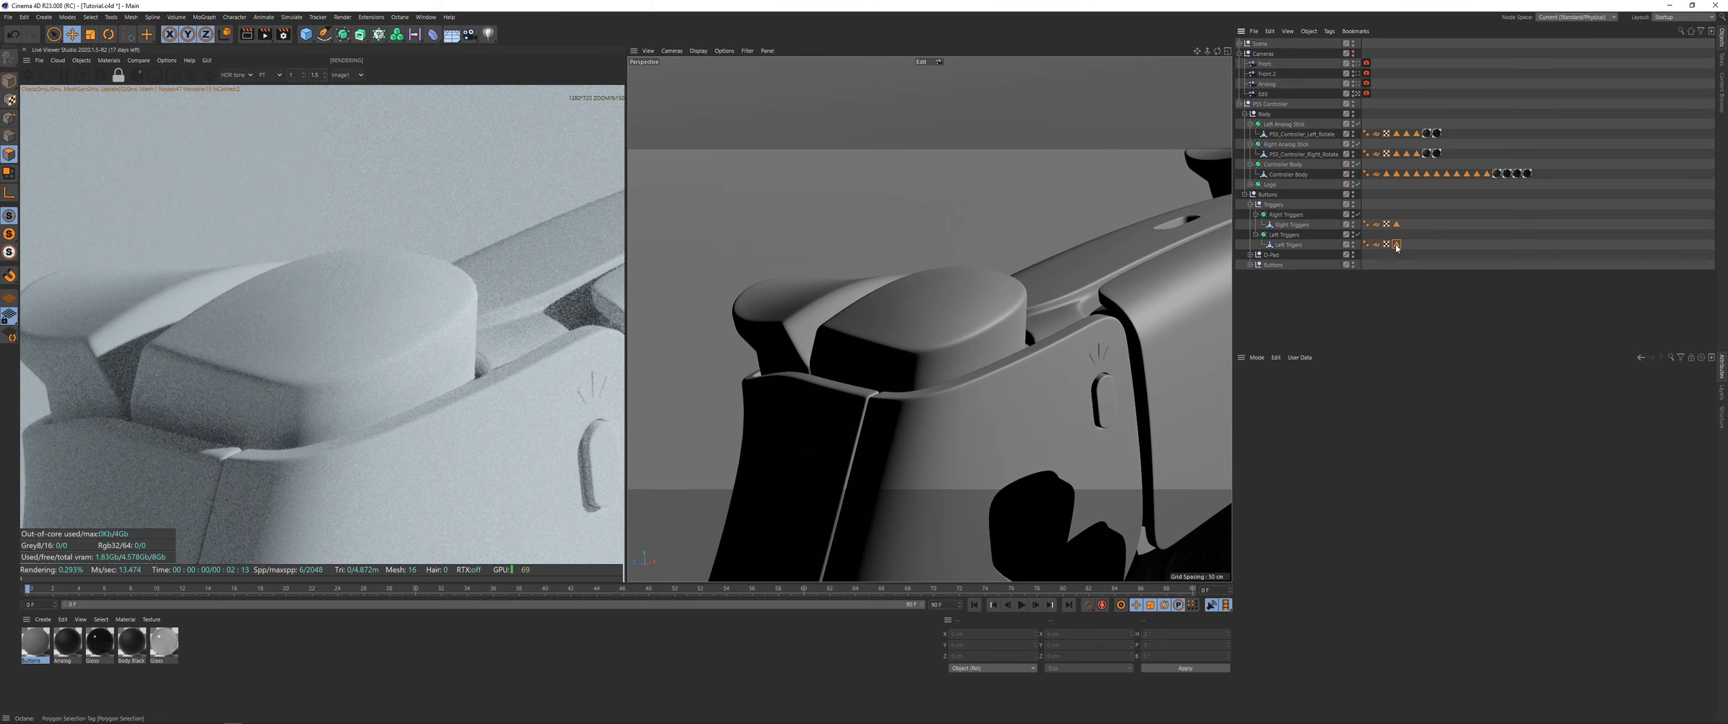
Step: Apply the glossy black material to the stored polygon selections around the sides of the left and right triggers
double_click(1397, 244)
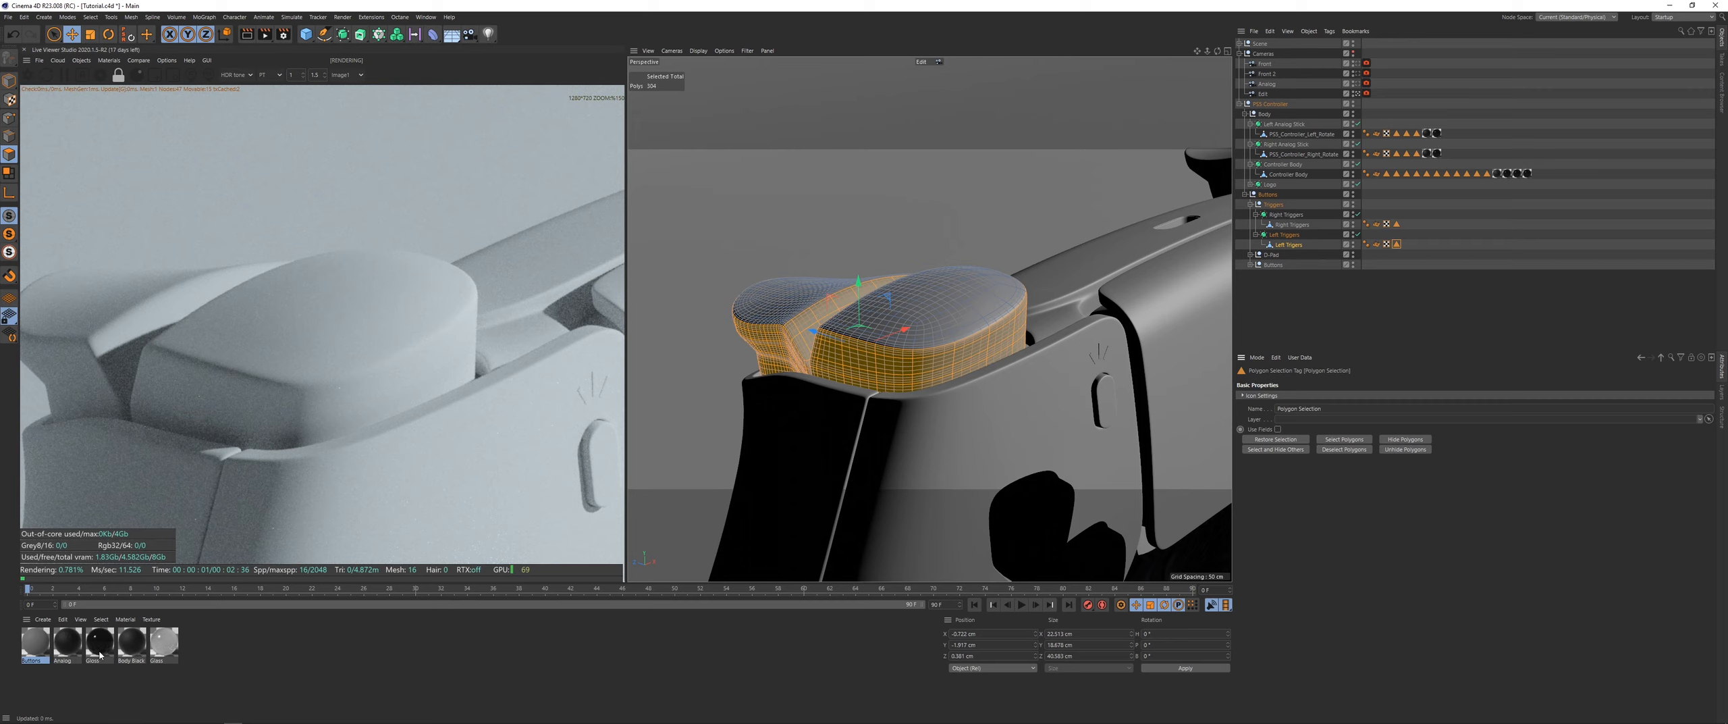
left_click_drag(99, 641, 888, 371)
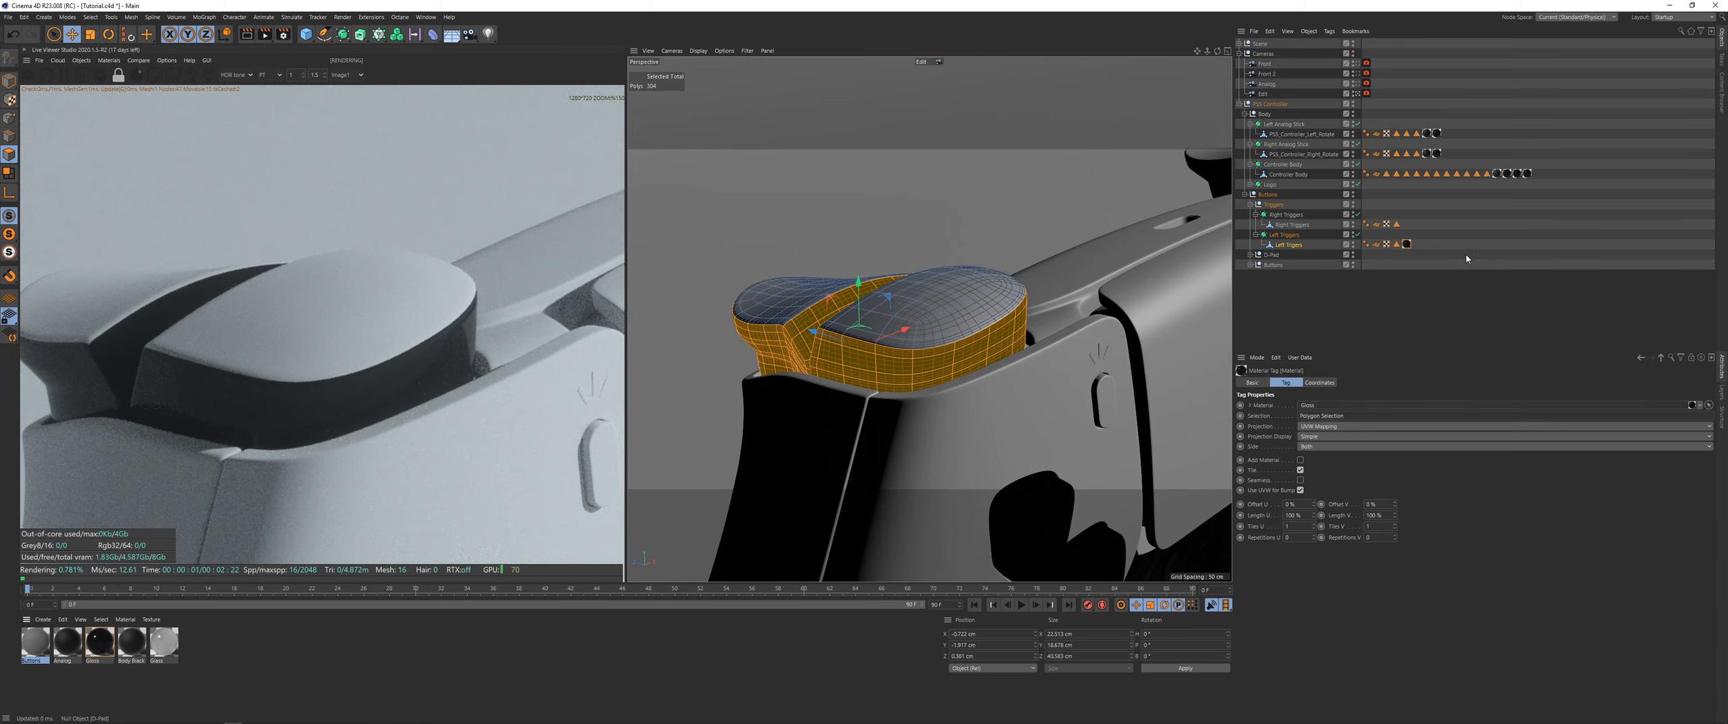
double_click(1397, 225)
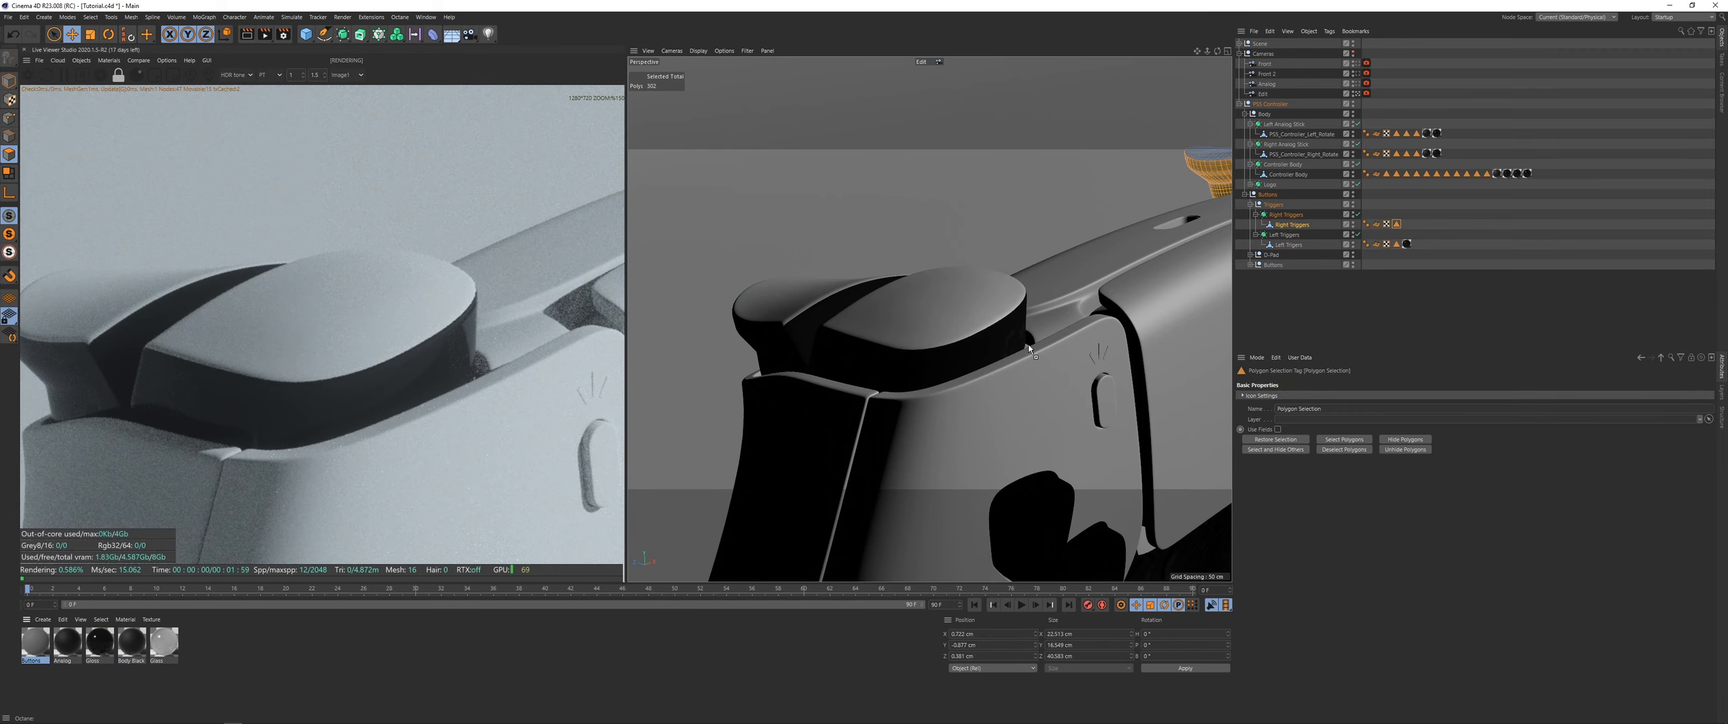
left_click_drag(1219, 179, 1220, 180)
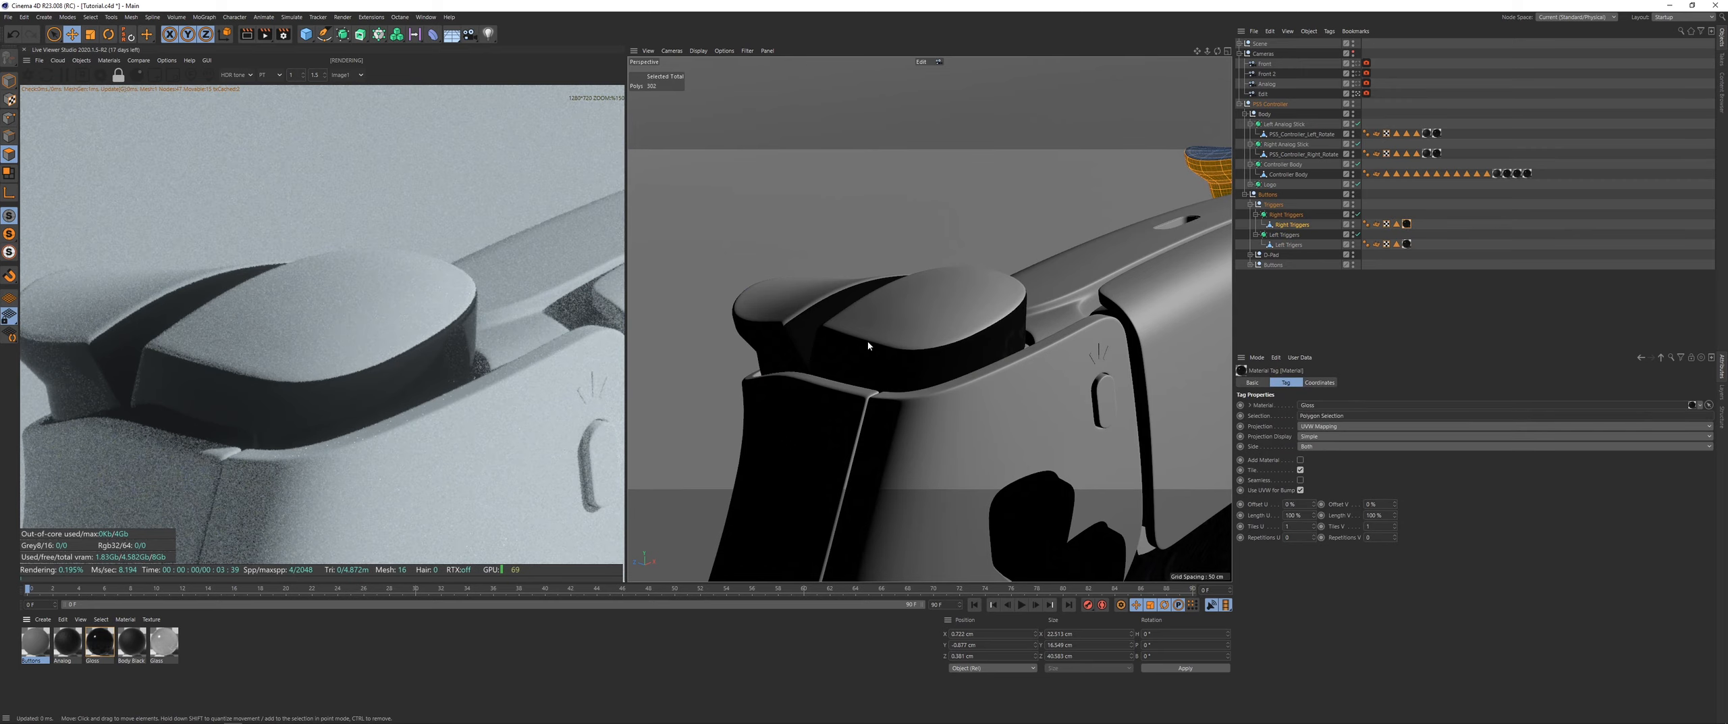
Step: Duplicate the Body Black material and assign the copy to both triggers, placing its tags before the glossy ones
scroll(388, 404, "down", 4)
scroll(233, 464, "up", 1)
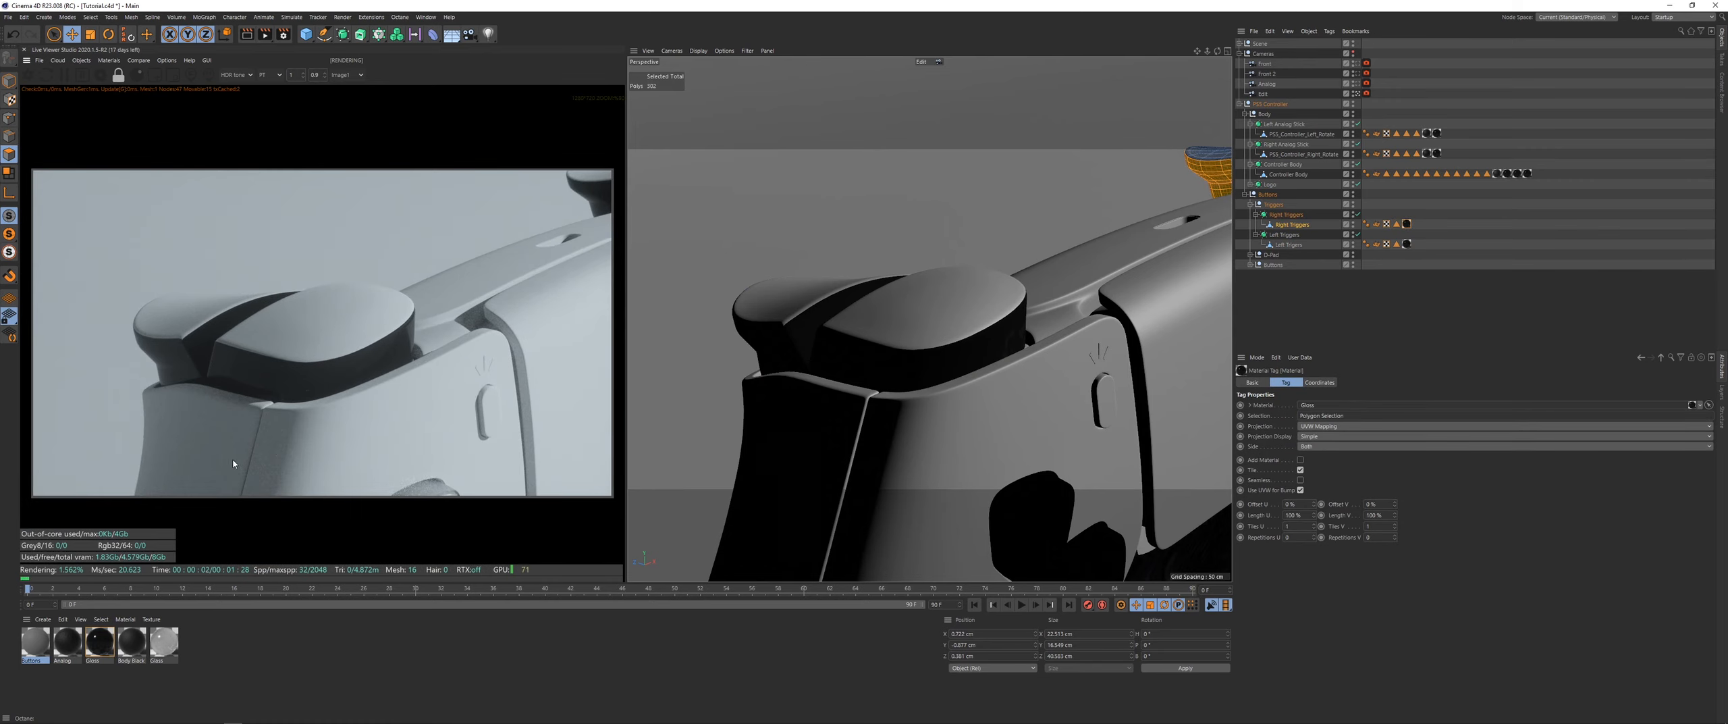
left_click(132, 642)
key("ctrl+c")
key("ctrl+v")
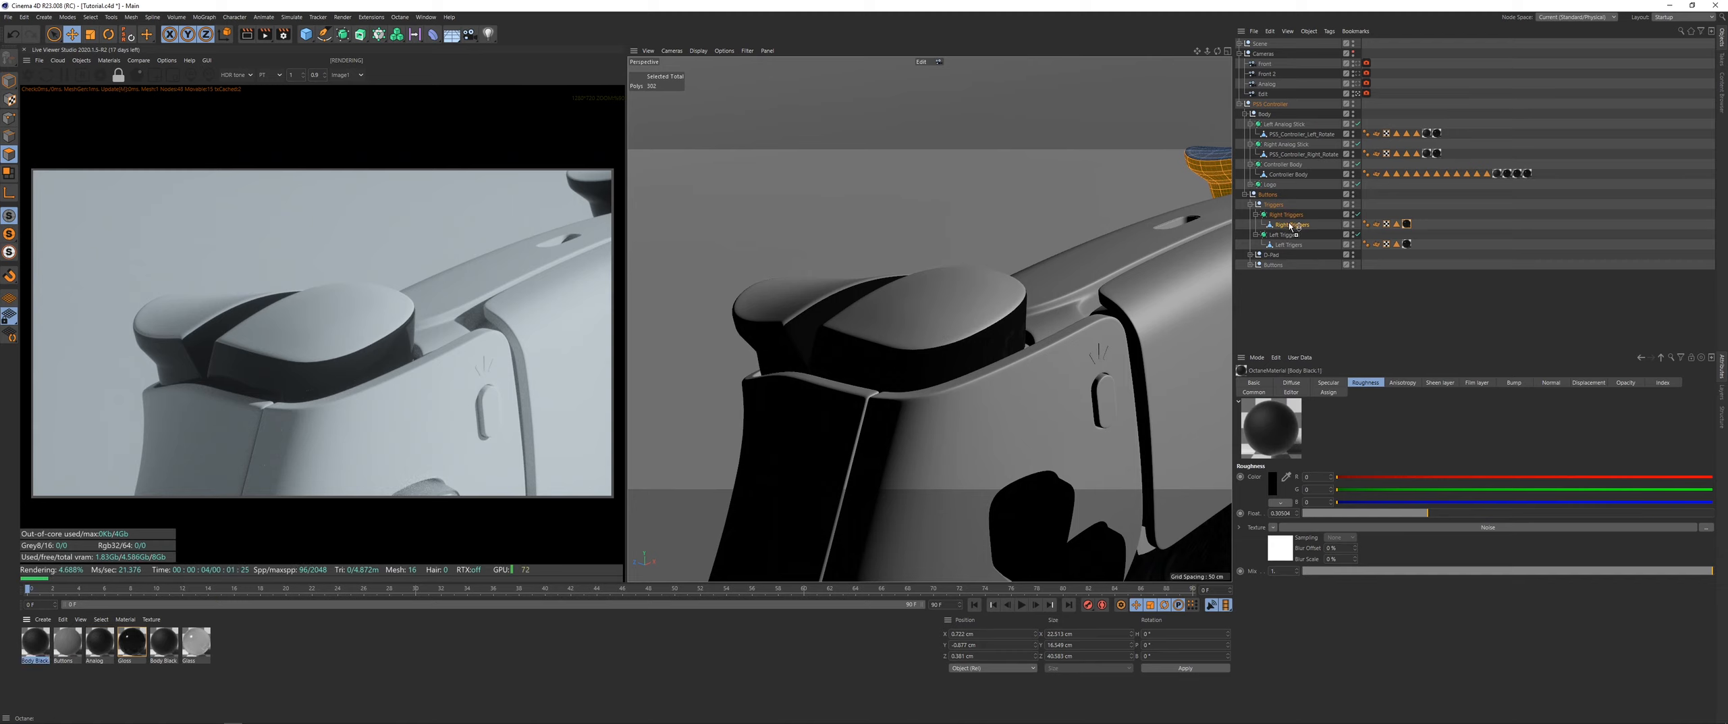
left_click_drag(1291, 227, 1291, 226)
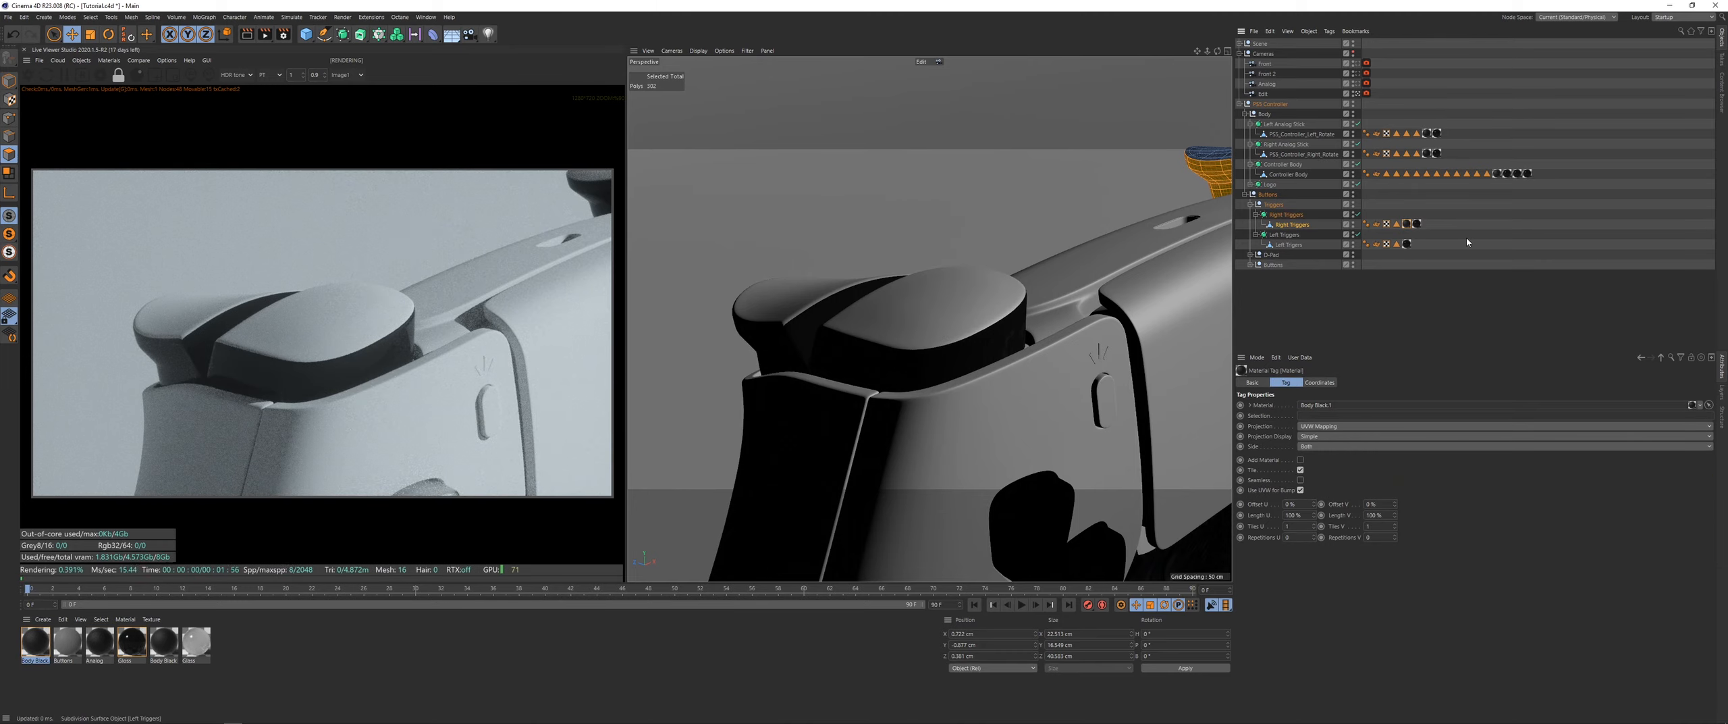
left_click(1444, 244)
left_click_drag(1407, 225, 1410, 247, "ctrl")
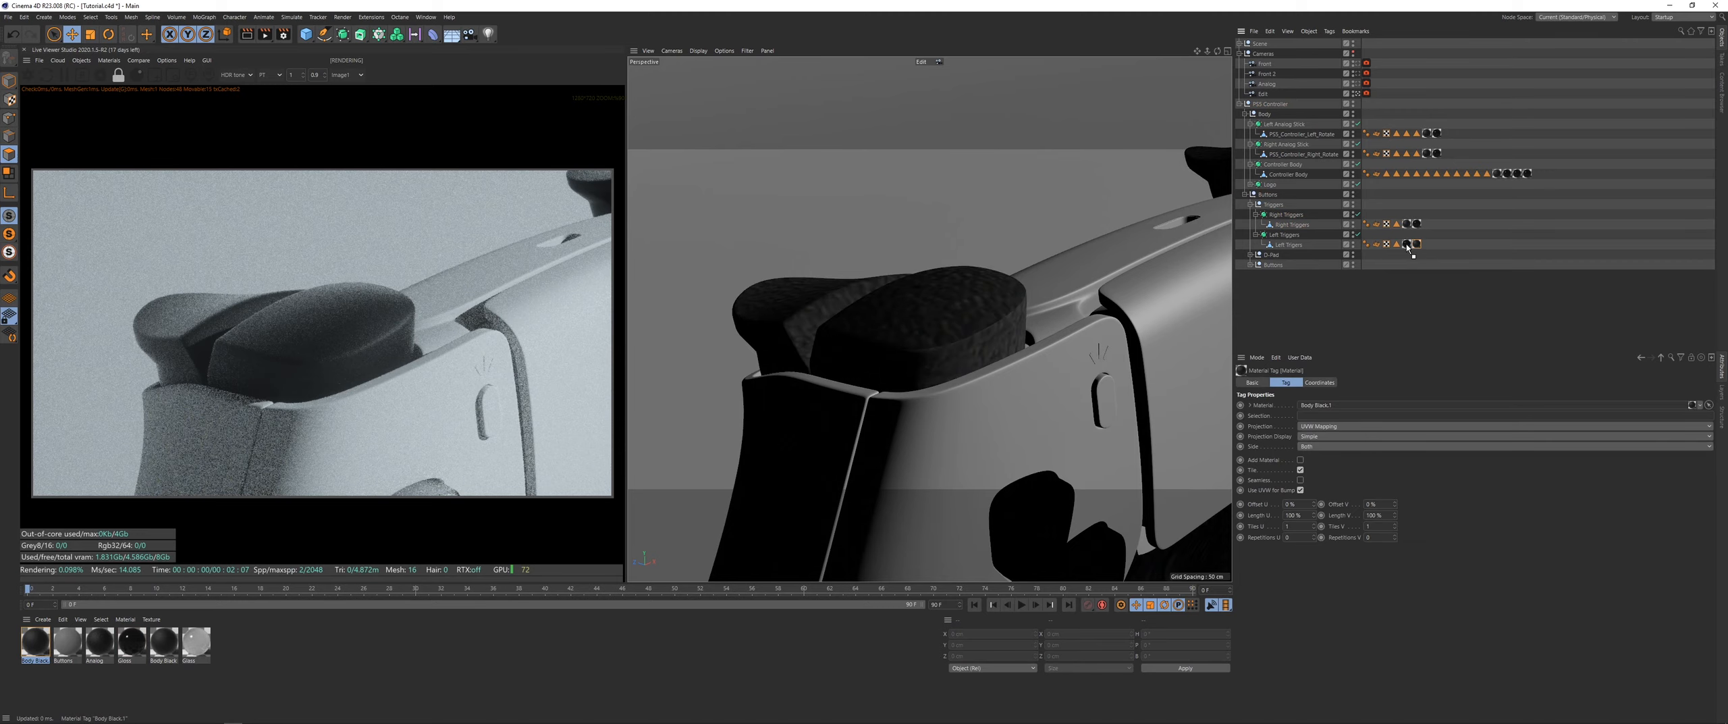
left_click(1377, 254)
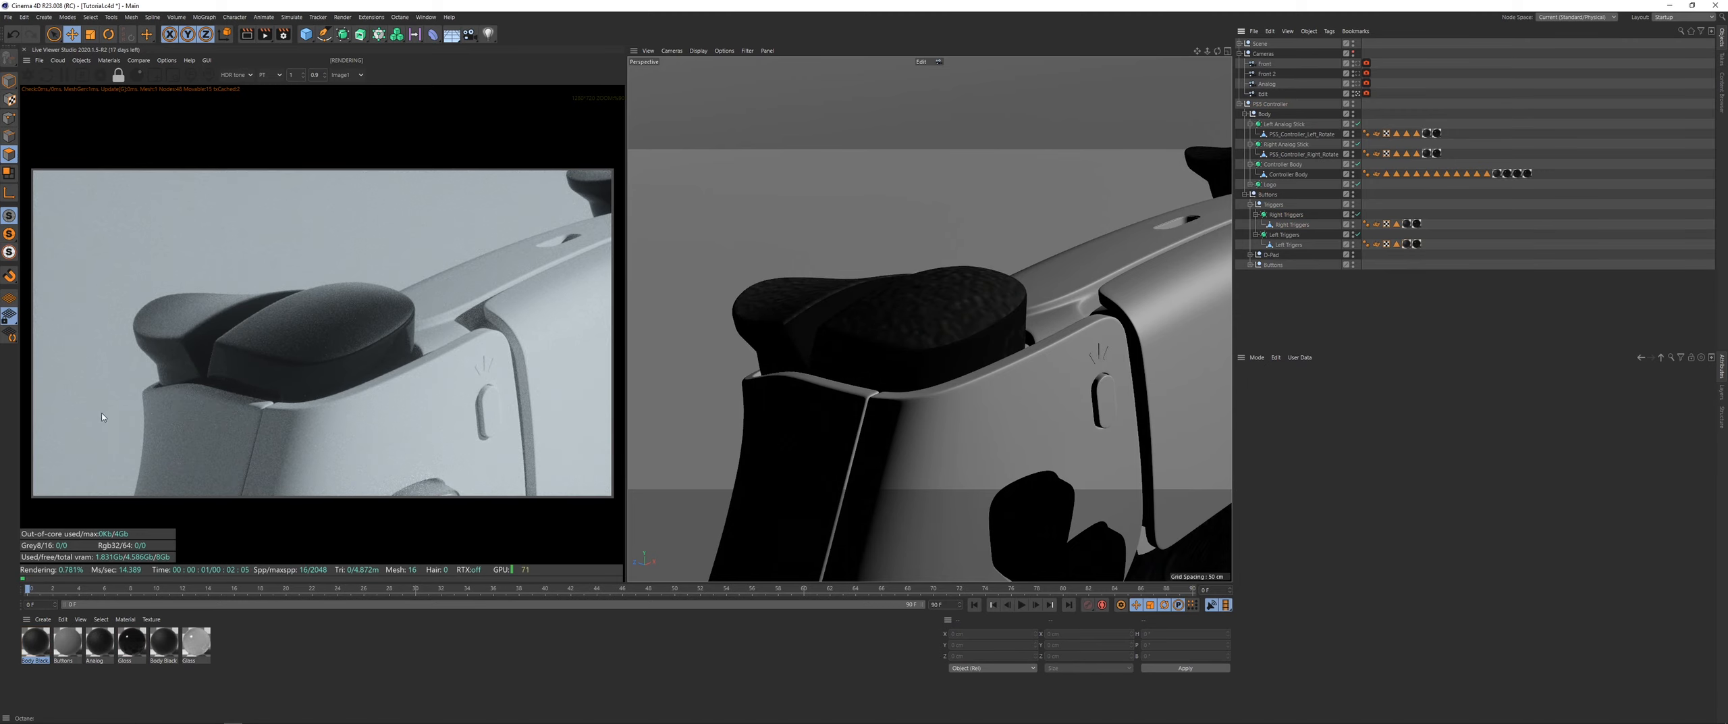
Step: Open the duplicated material's node graph in the Octane Node Editor, view the trigger closer and rename the material Trigger
left_click(109, 60)
left_click(135, 80)
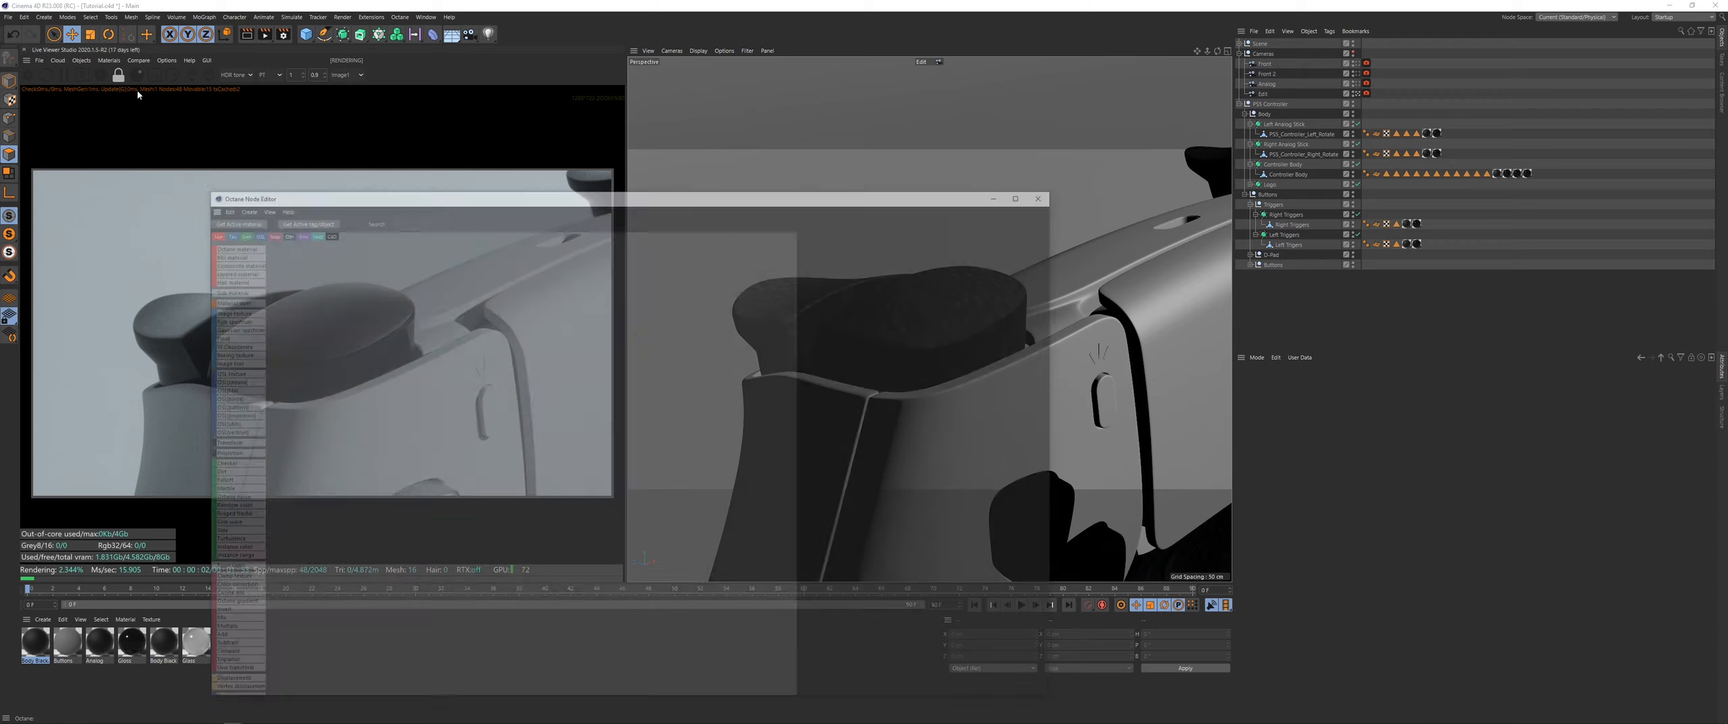
left_click_drag(504, 200, 1157, 149)
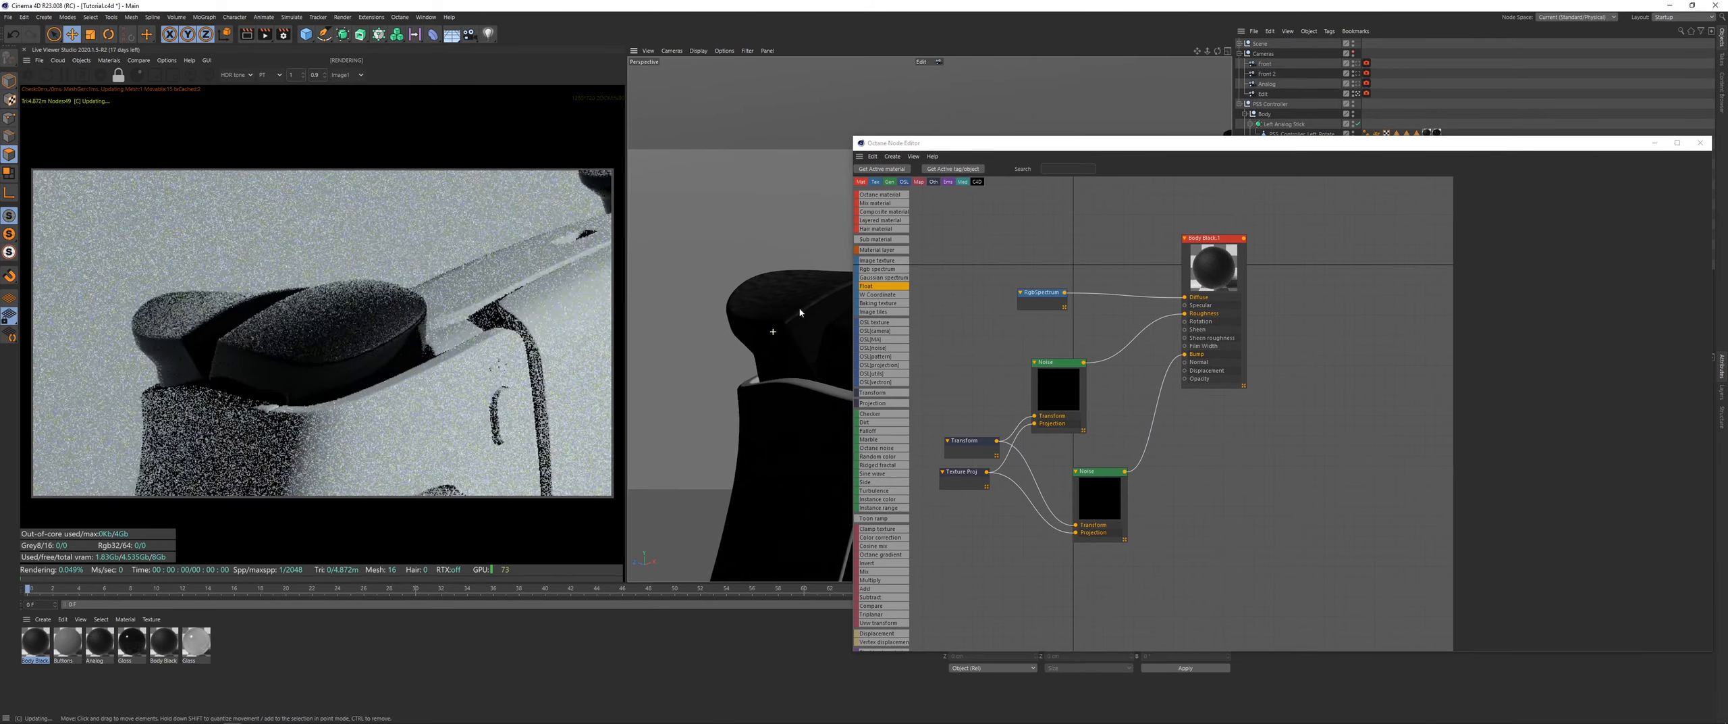
left_click_drag(756, 305, 783, 355, "alt")
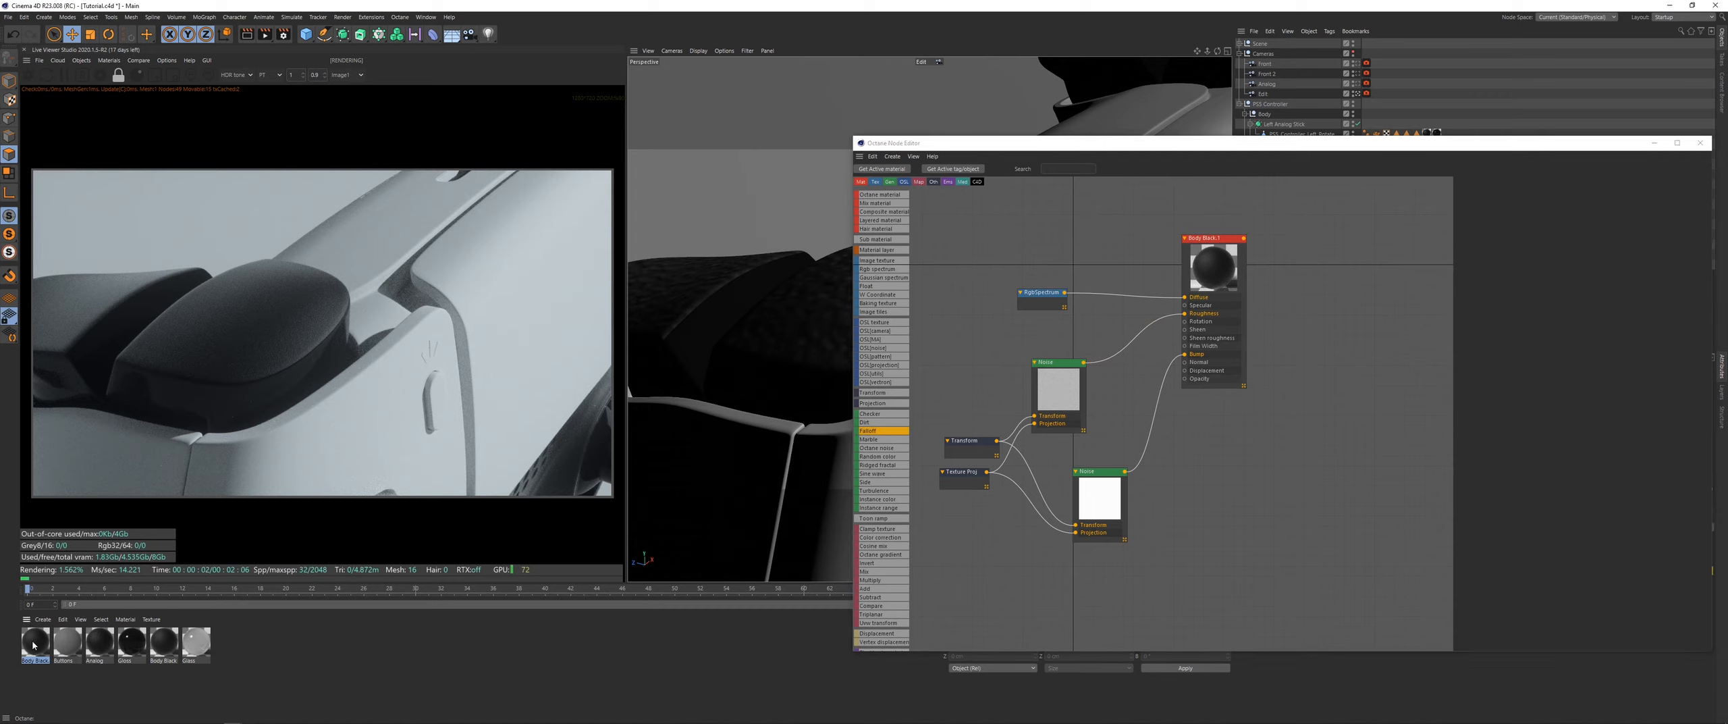
left_click_drag(969, 440, 958, 439)
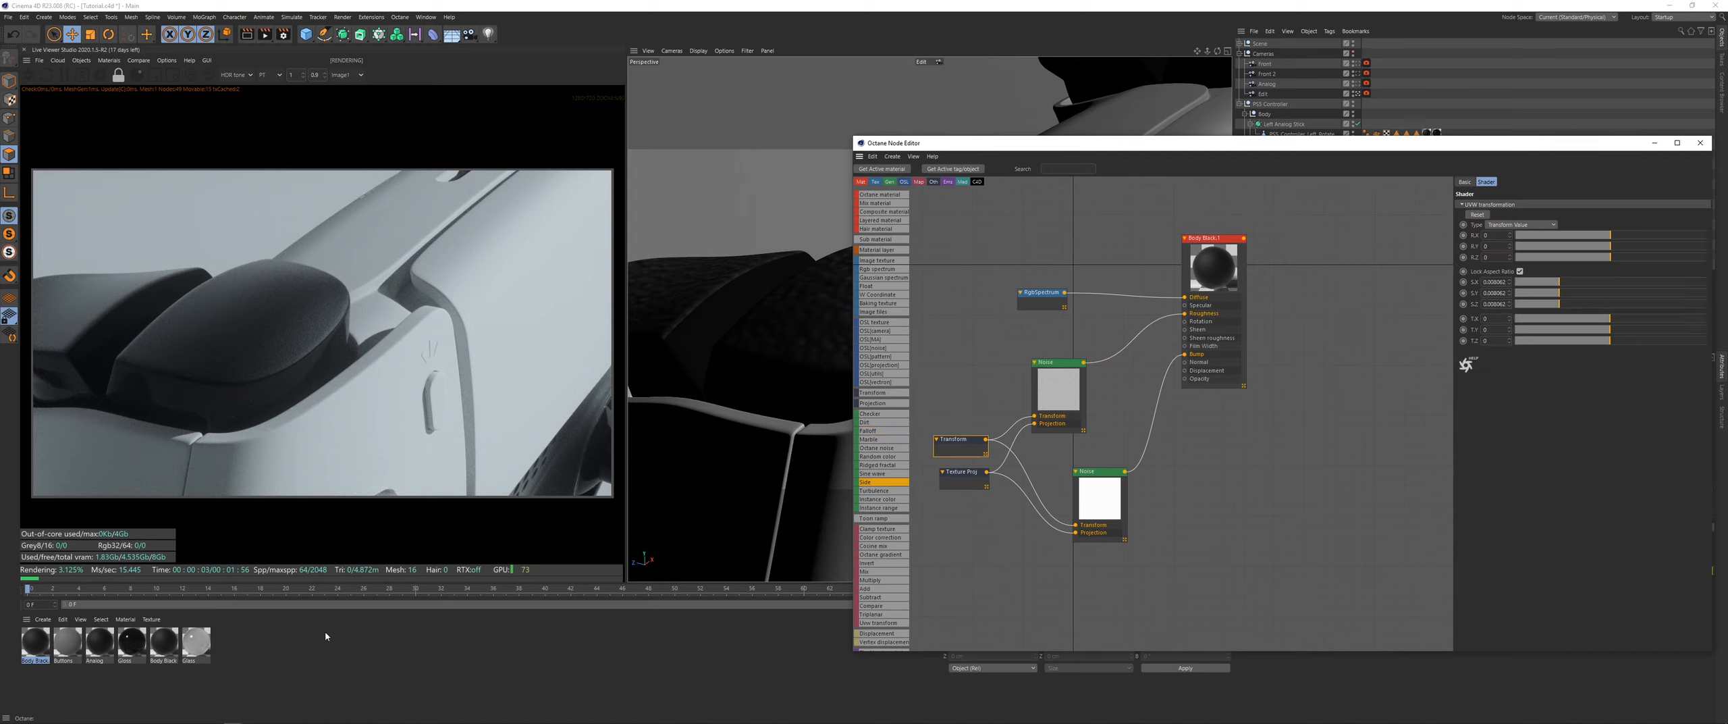
double_click(36, 660)
type("Trigger")
key("Return")
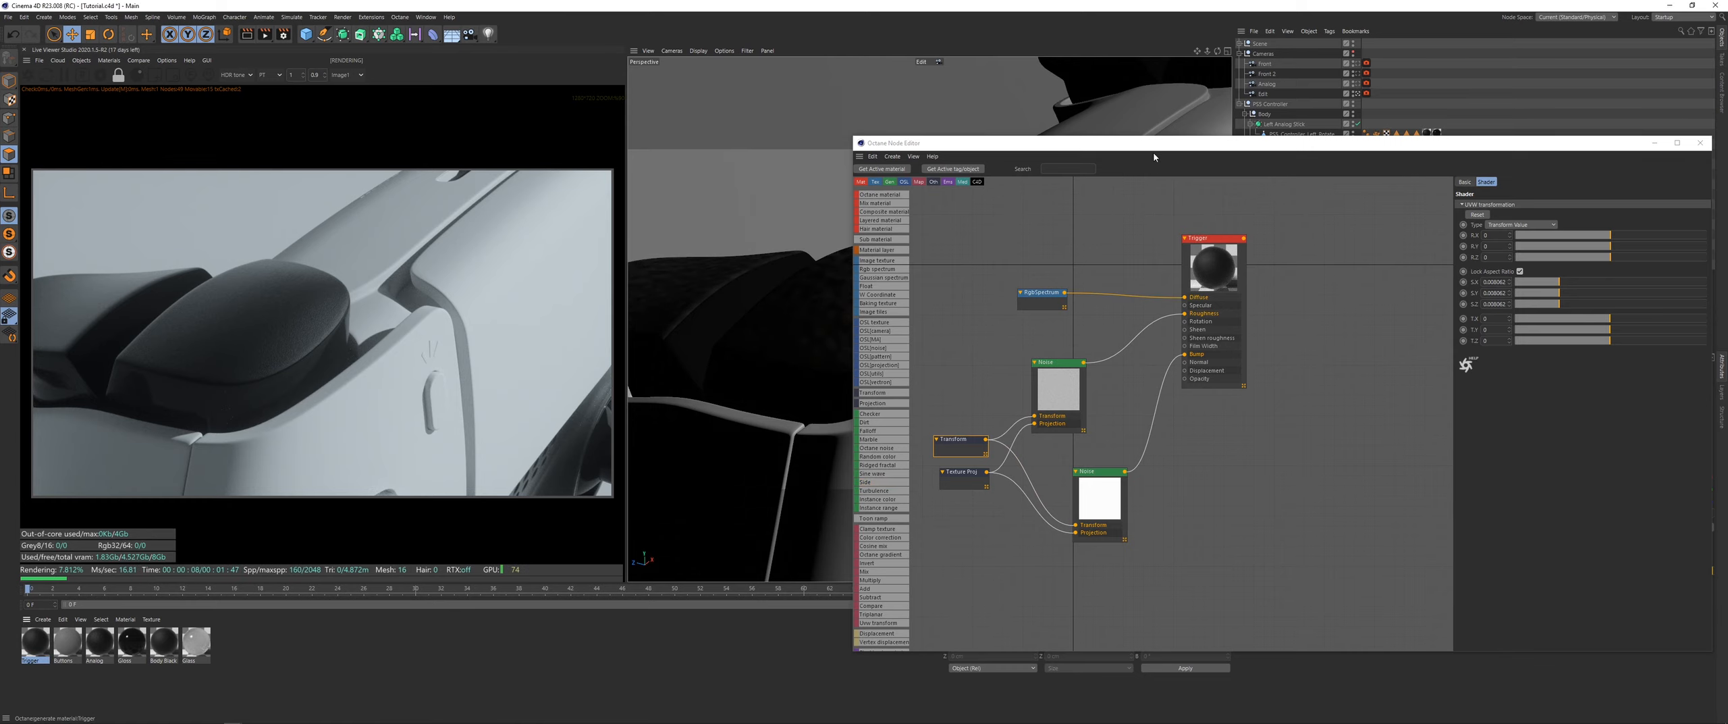
Step: Increase the uniform scale on the Trigger material's Transform node and inspect the surface grain closely in the render
left_click_drag(1158, 143, 971, 145)
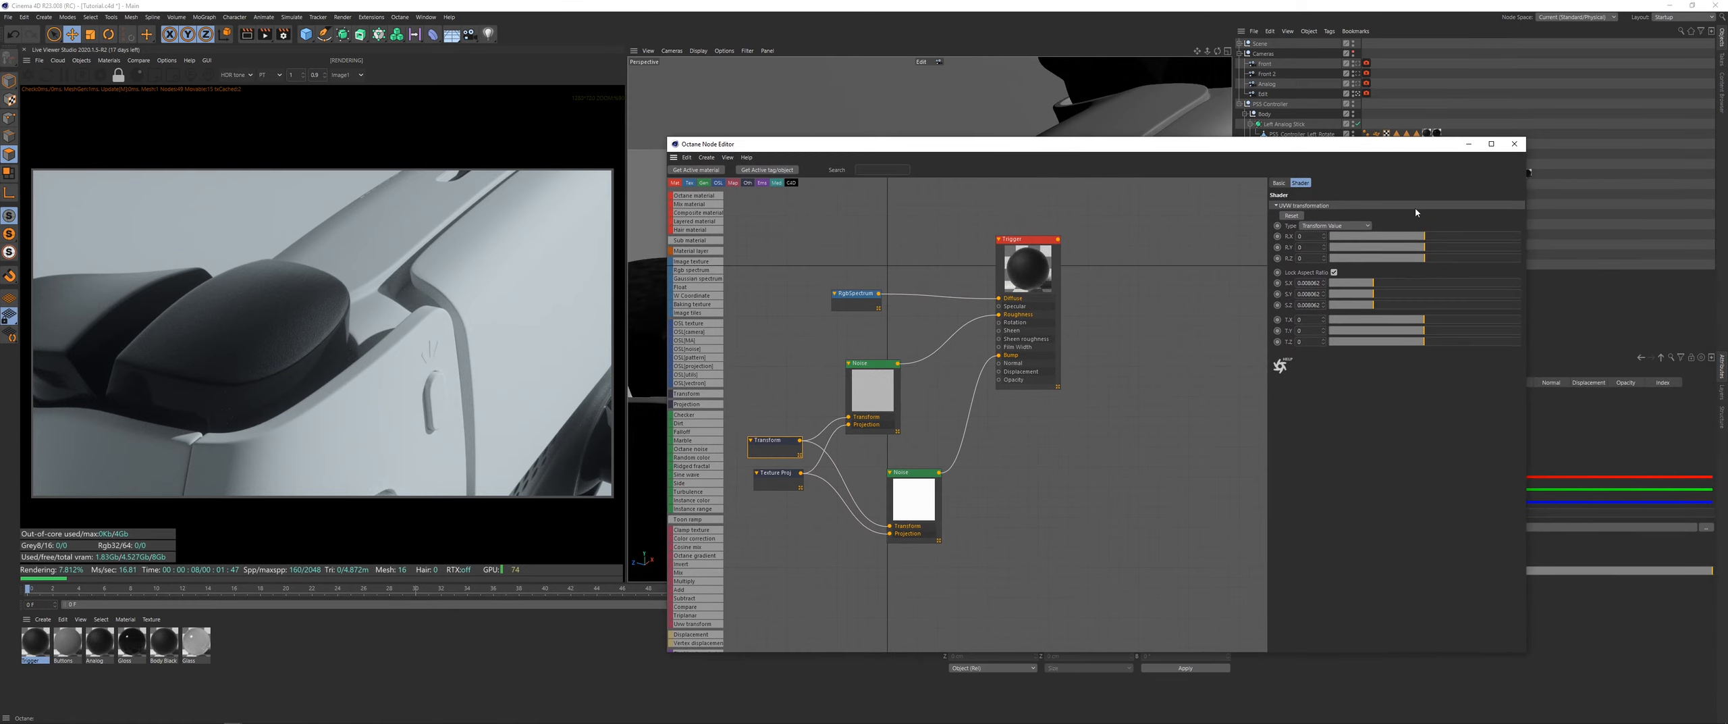
left_click_drag(1387, 284, 1396, 289)
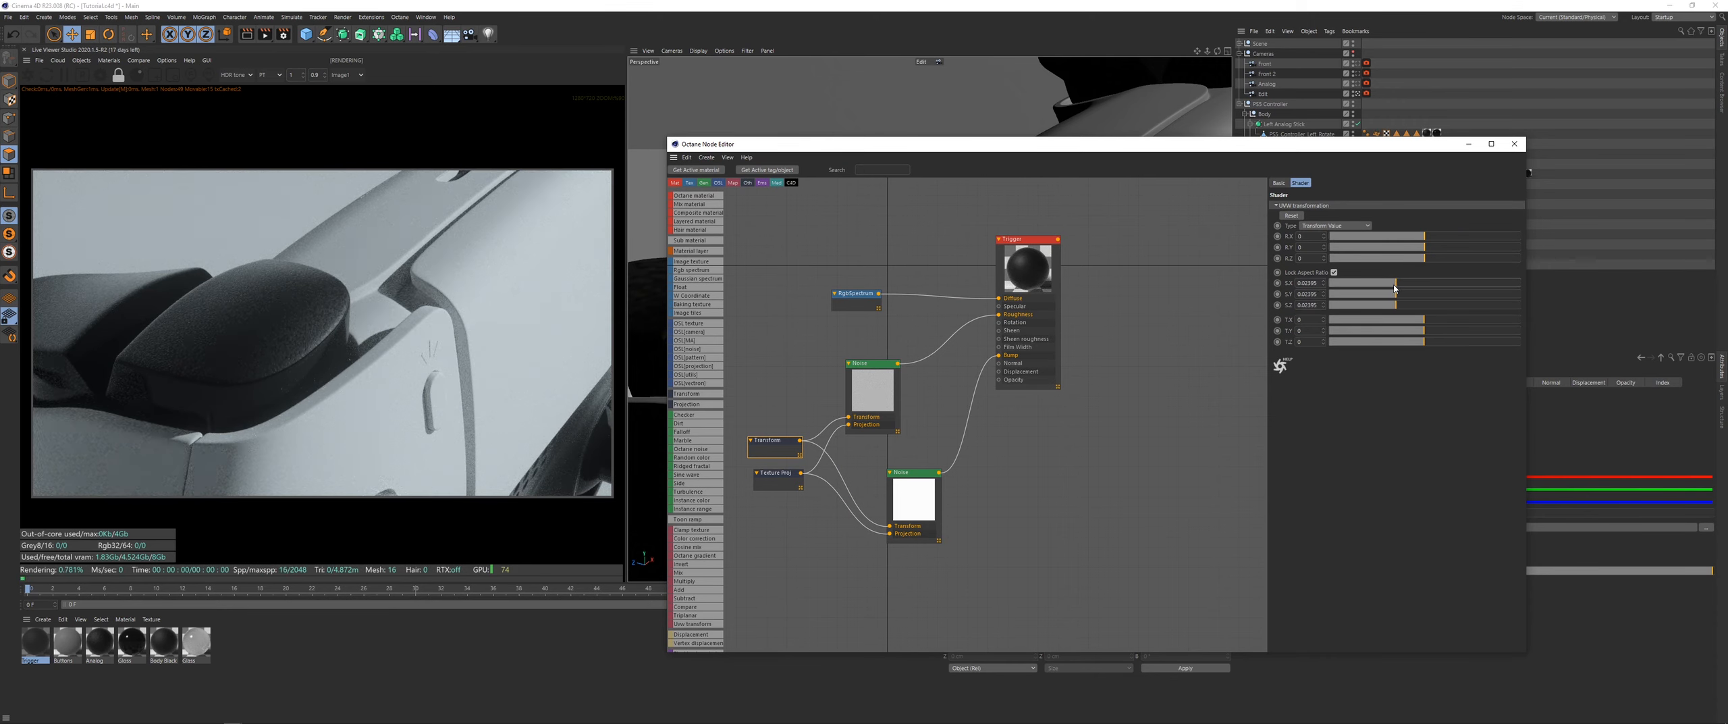
left_click_drag(1394, 289, 1392, 289)
scroll(189, 310, "up", 8)
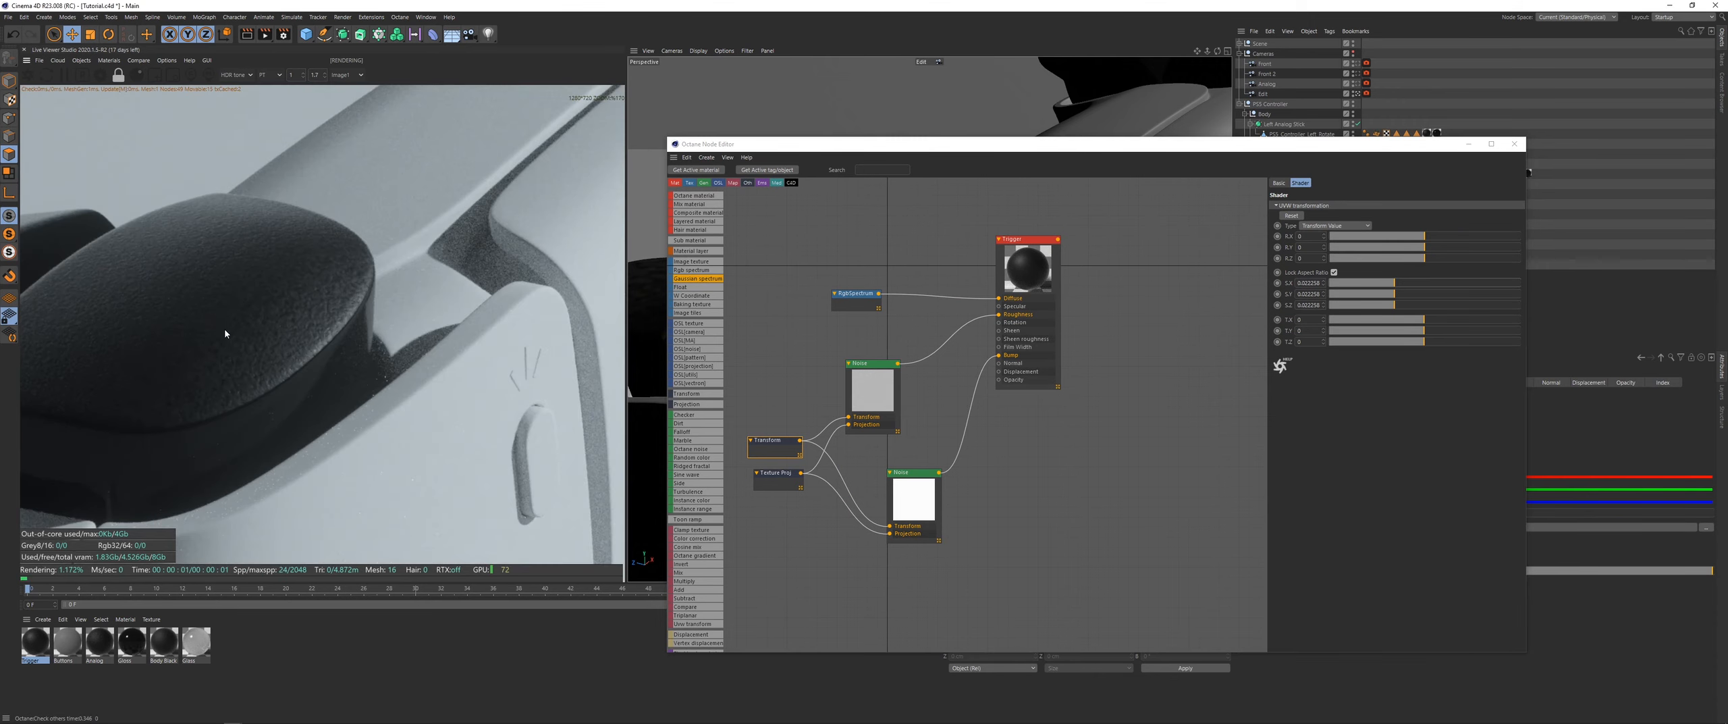
middle_click_drag(224, 328, 421, 338)
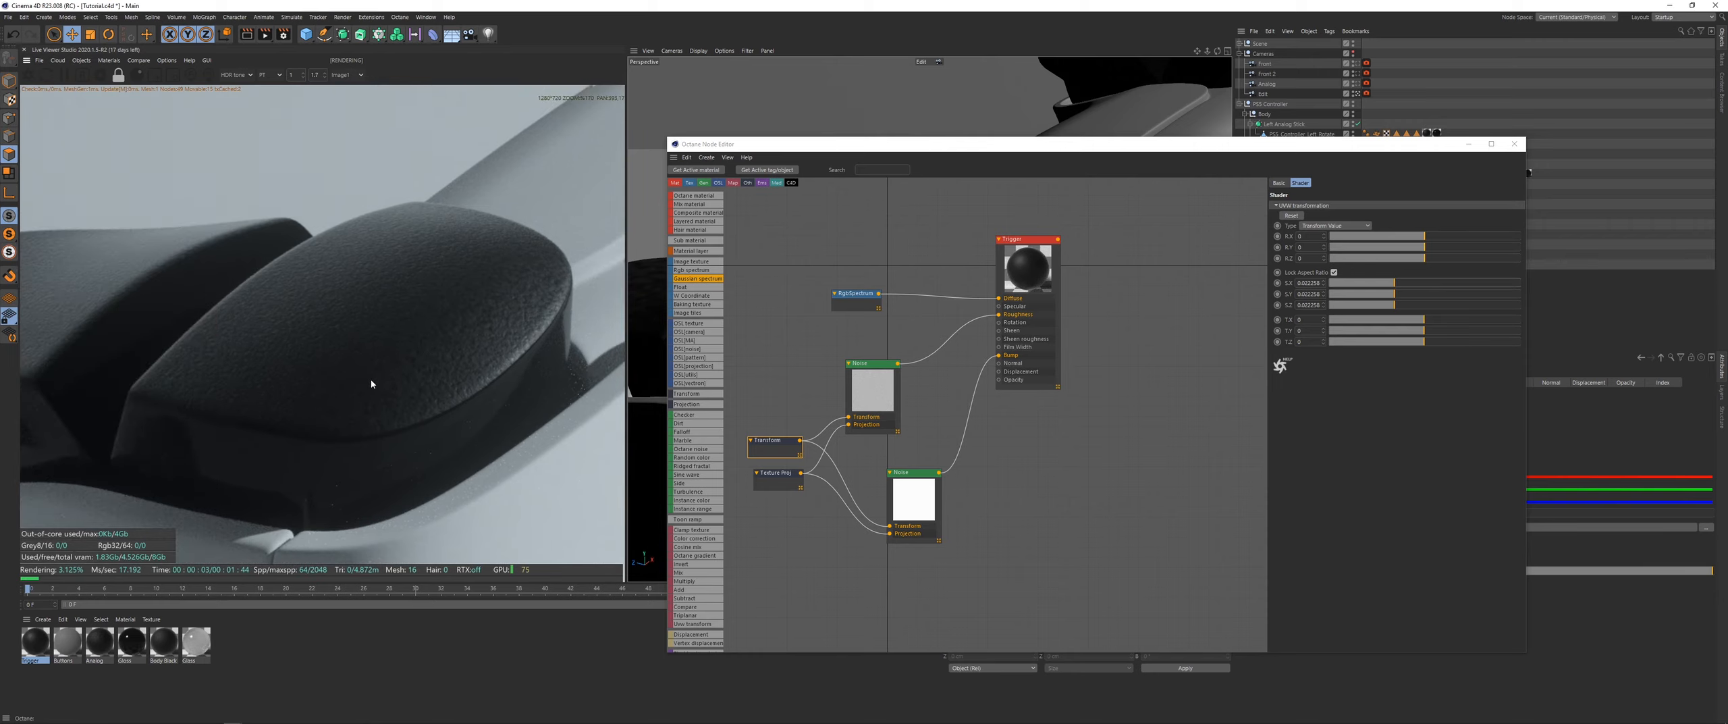
scroll(373, 384, "down", 3)
Step: Set the Noise node feeding the Trigger material's bump to 6 octaves and raise its omega to about 0.73
left_click(928, 503)
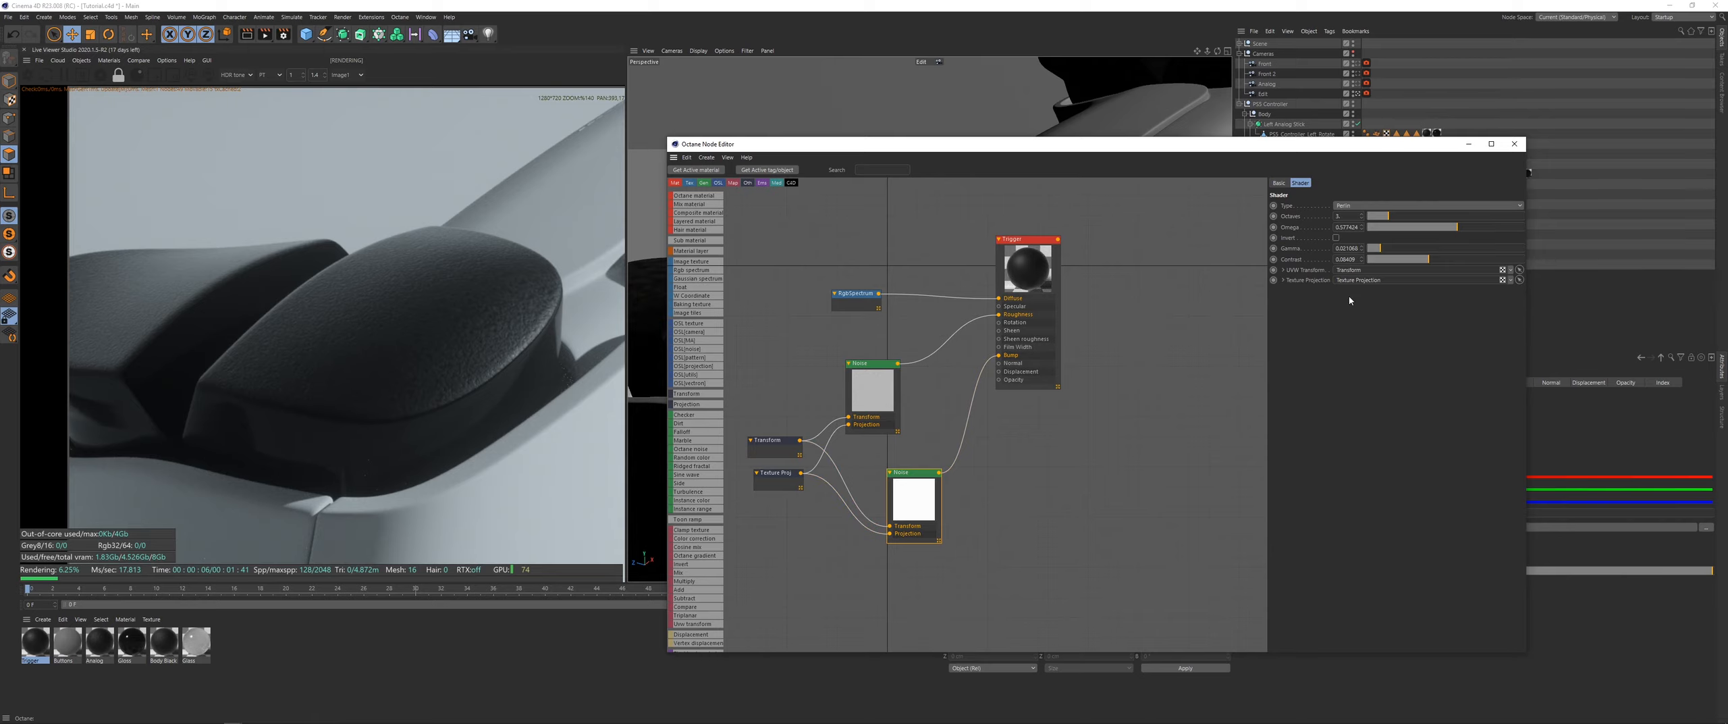
mouse_move(1455, 228)
left_mouse_down()
mouse_move(1420, 231)
mouse_move(1480, 238)
mouse_move(1421, 219)
mouse_move(1498, 235)
mouse_move(1482, 229)
left_mouse_up()
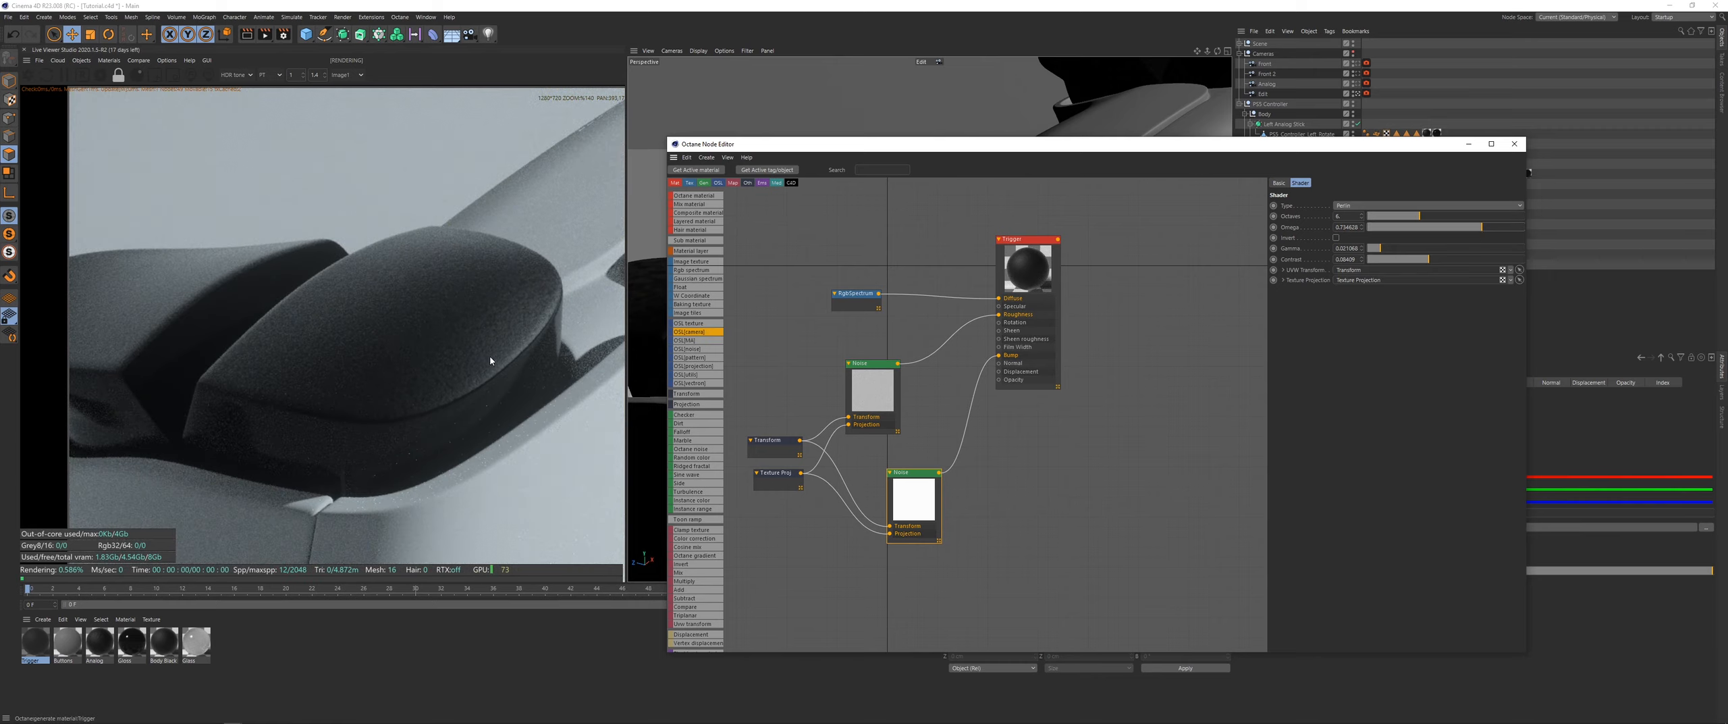
scroll(491, 361, "down", 5)
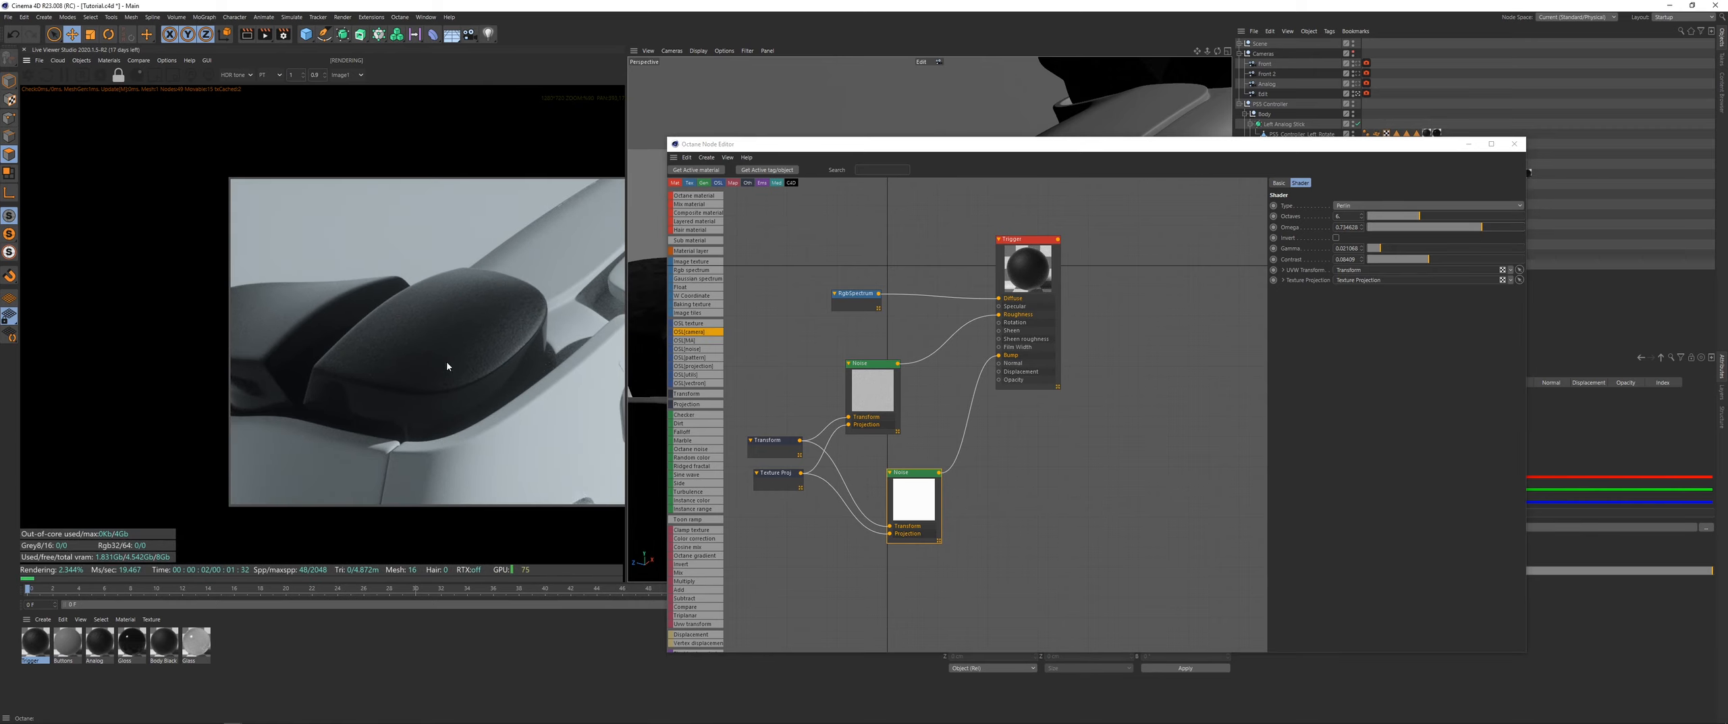
middle_click_drag(447, 366, 347, 371)
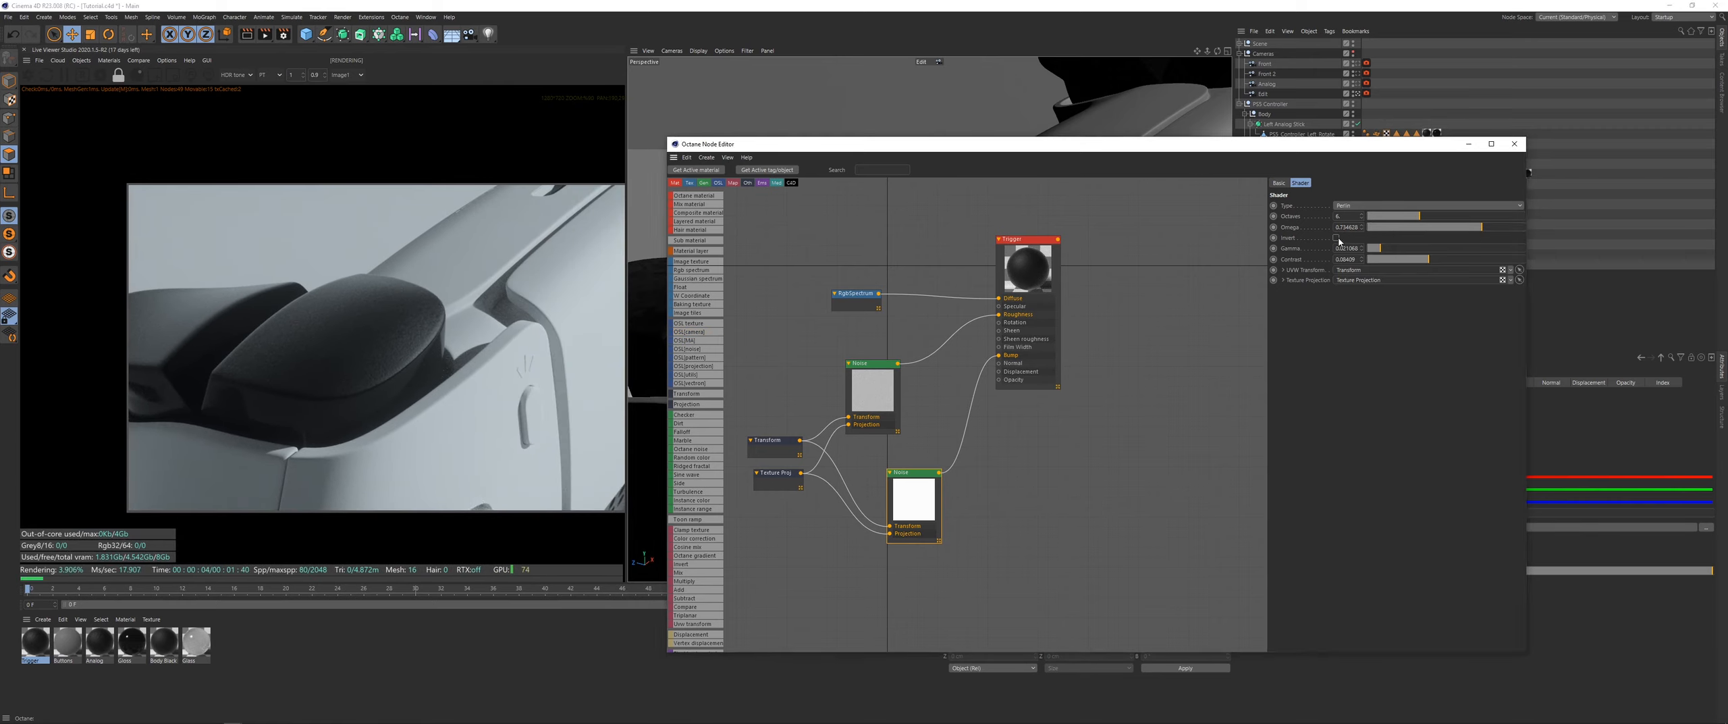
scroll(357, 356, "up", 2)
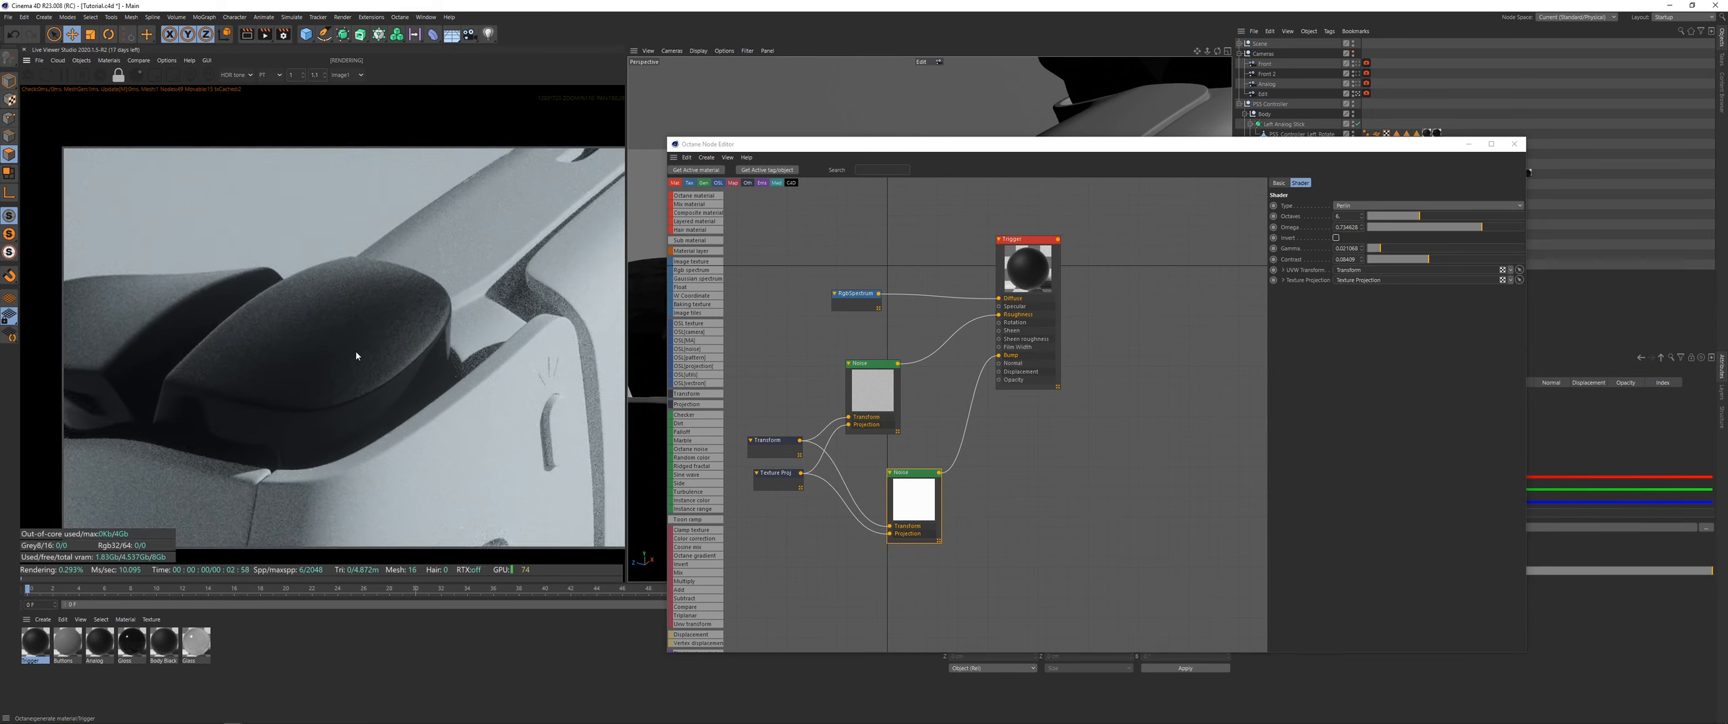
Step: Raise the roughness Noise node's omega to about 0.76 and increase its gamma and contrast
scroll(357, 356, "up", 4)
left_click(857, 386)
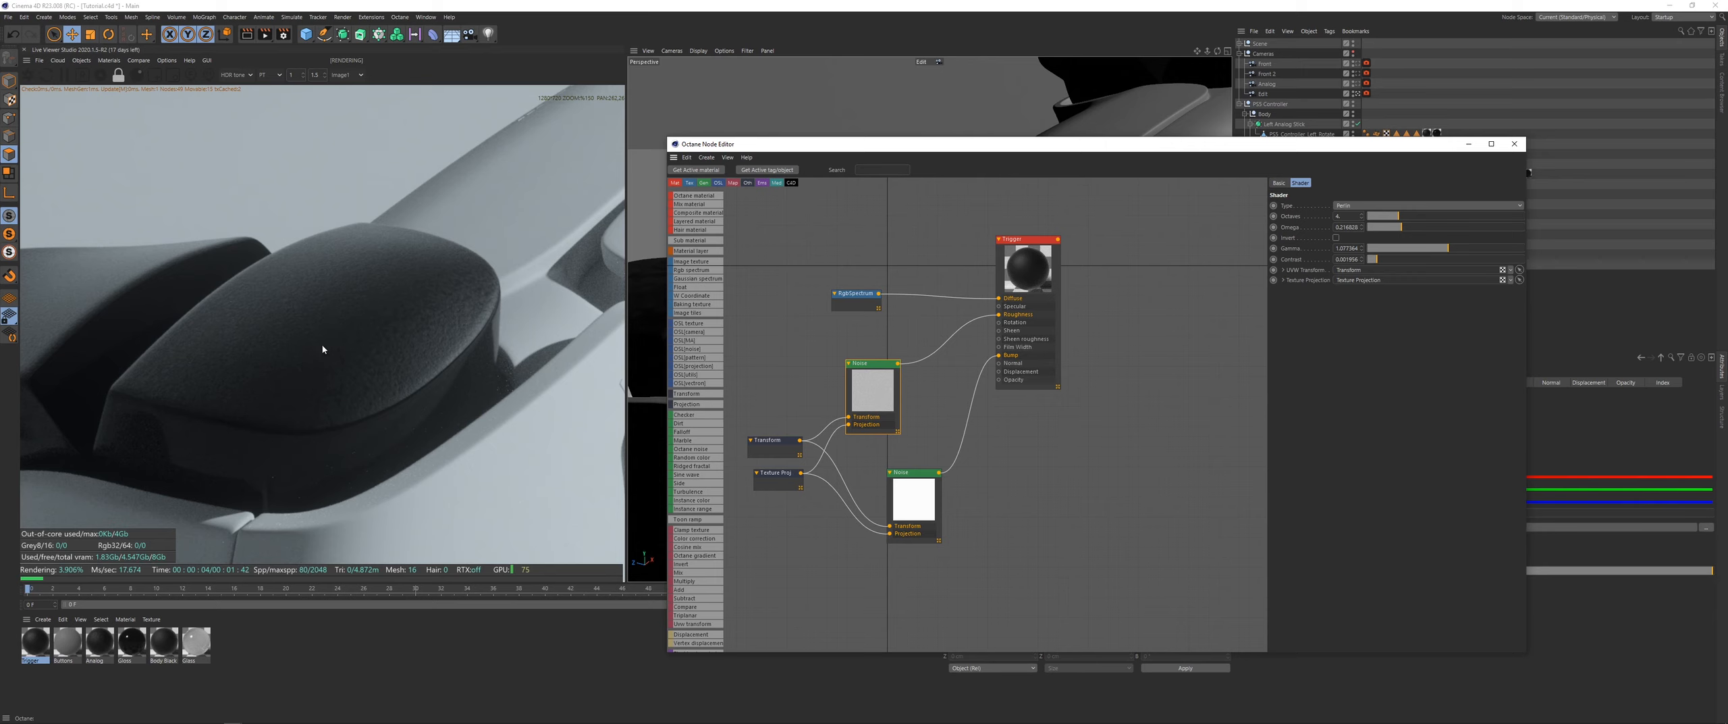
left_click_drag(1411, 233, 1486, 227)
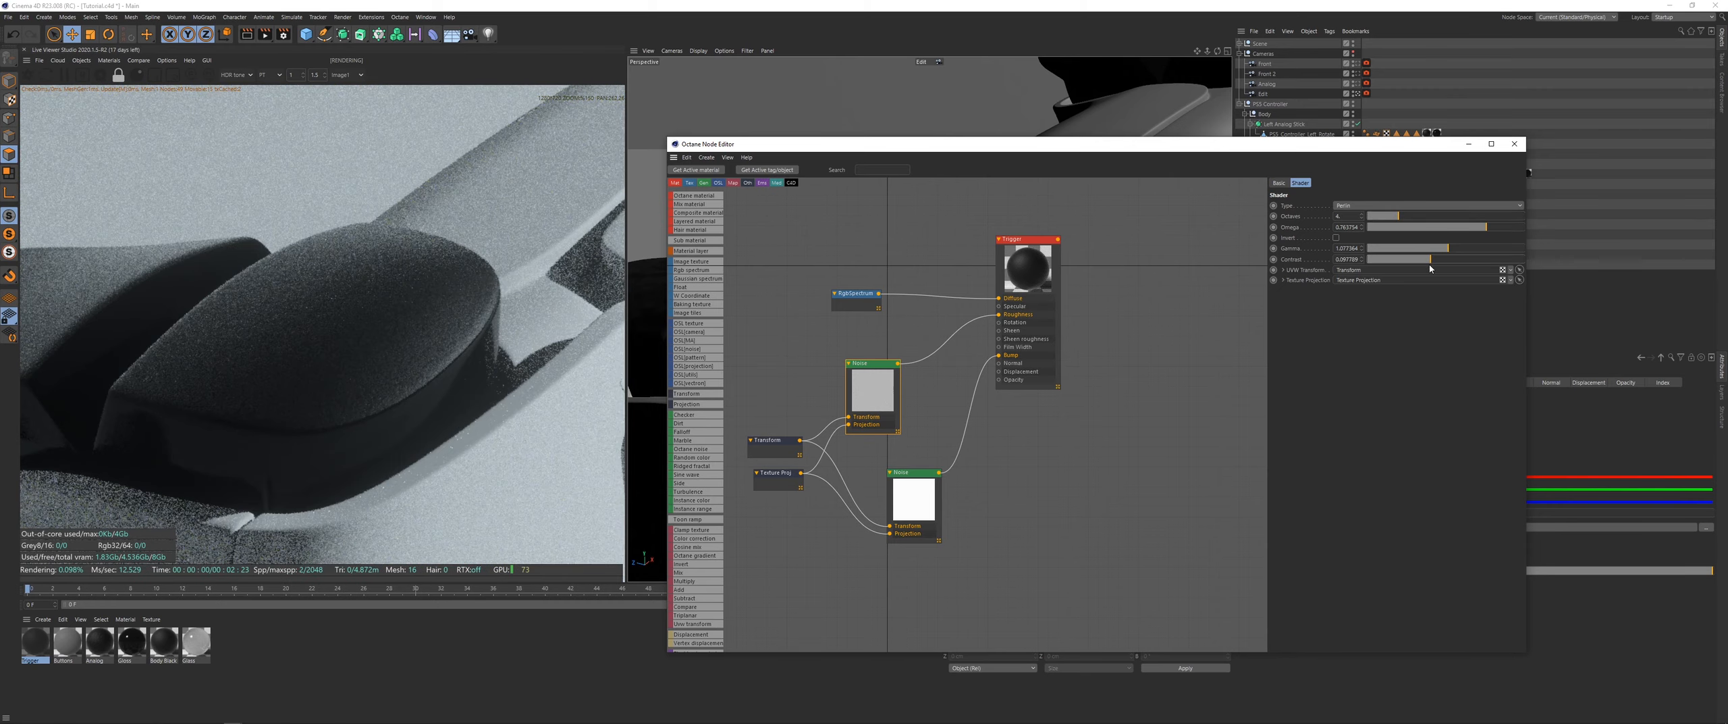
left_click_drag(1405, 262, 1458, 257)
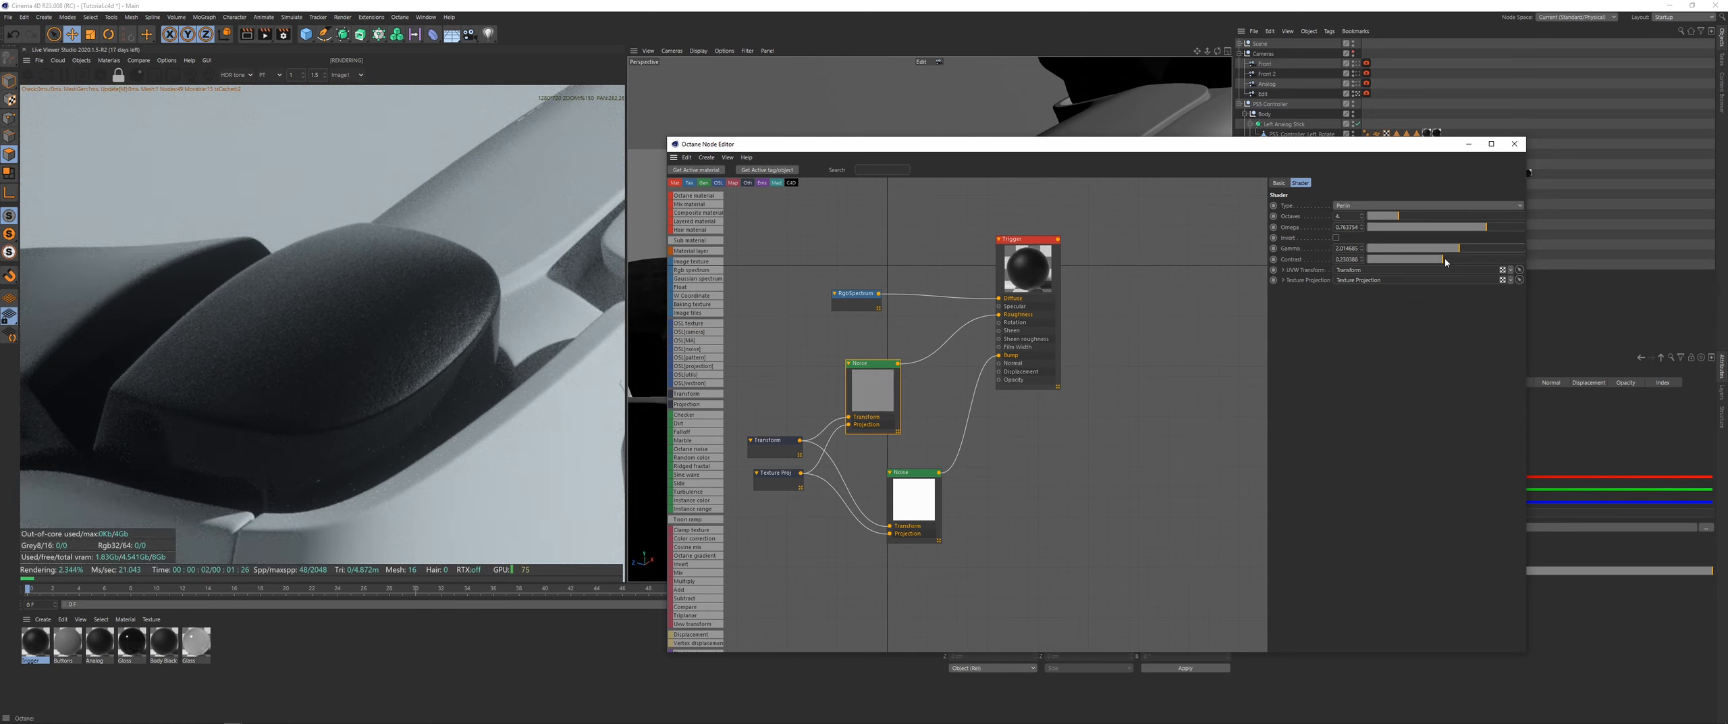
left_click_drag(1446, 262, 1455, 261)
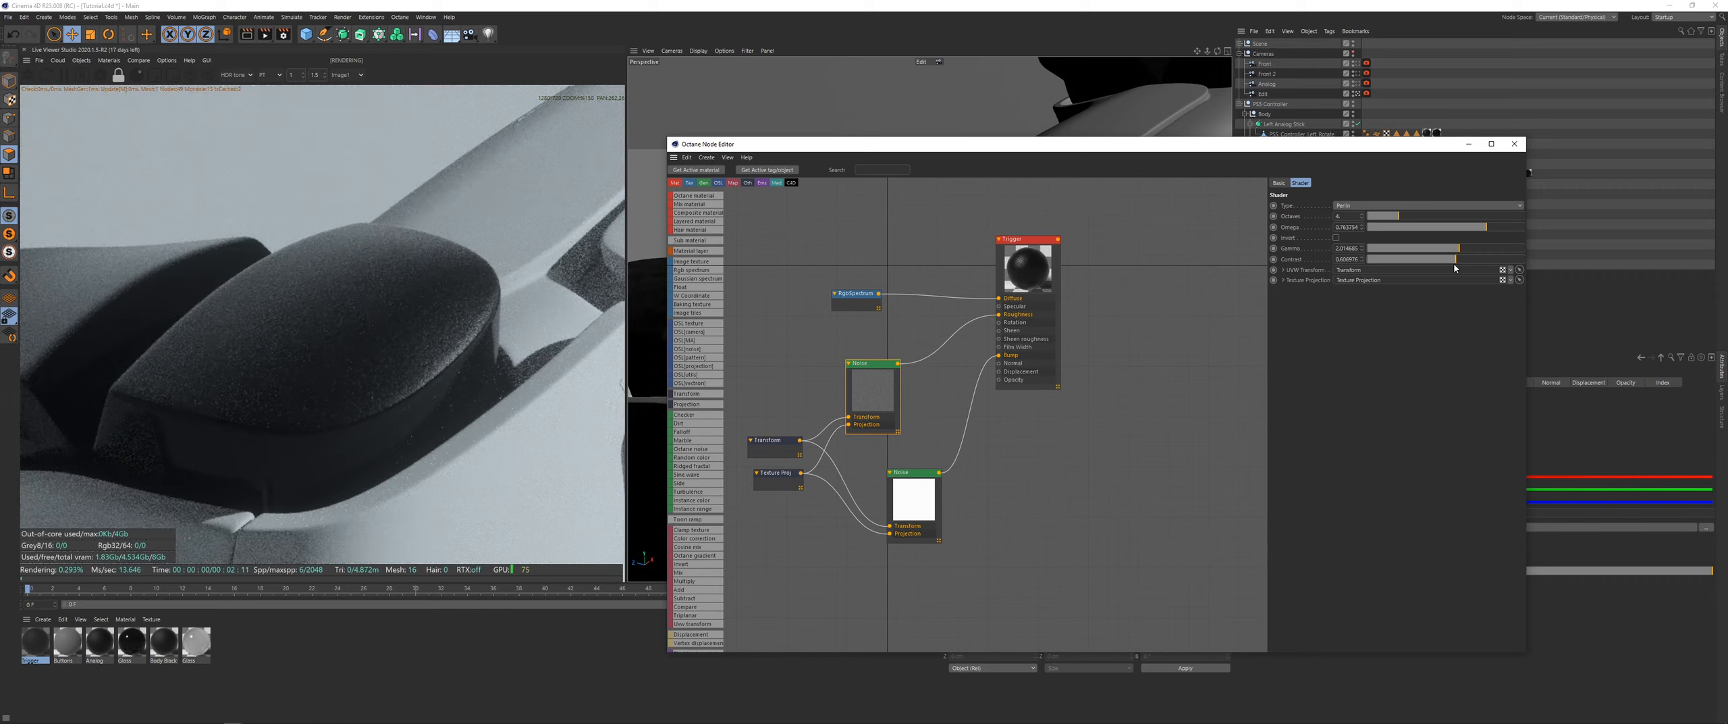
scroll(419, 342, "down", 4)
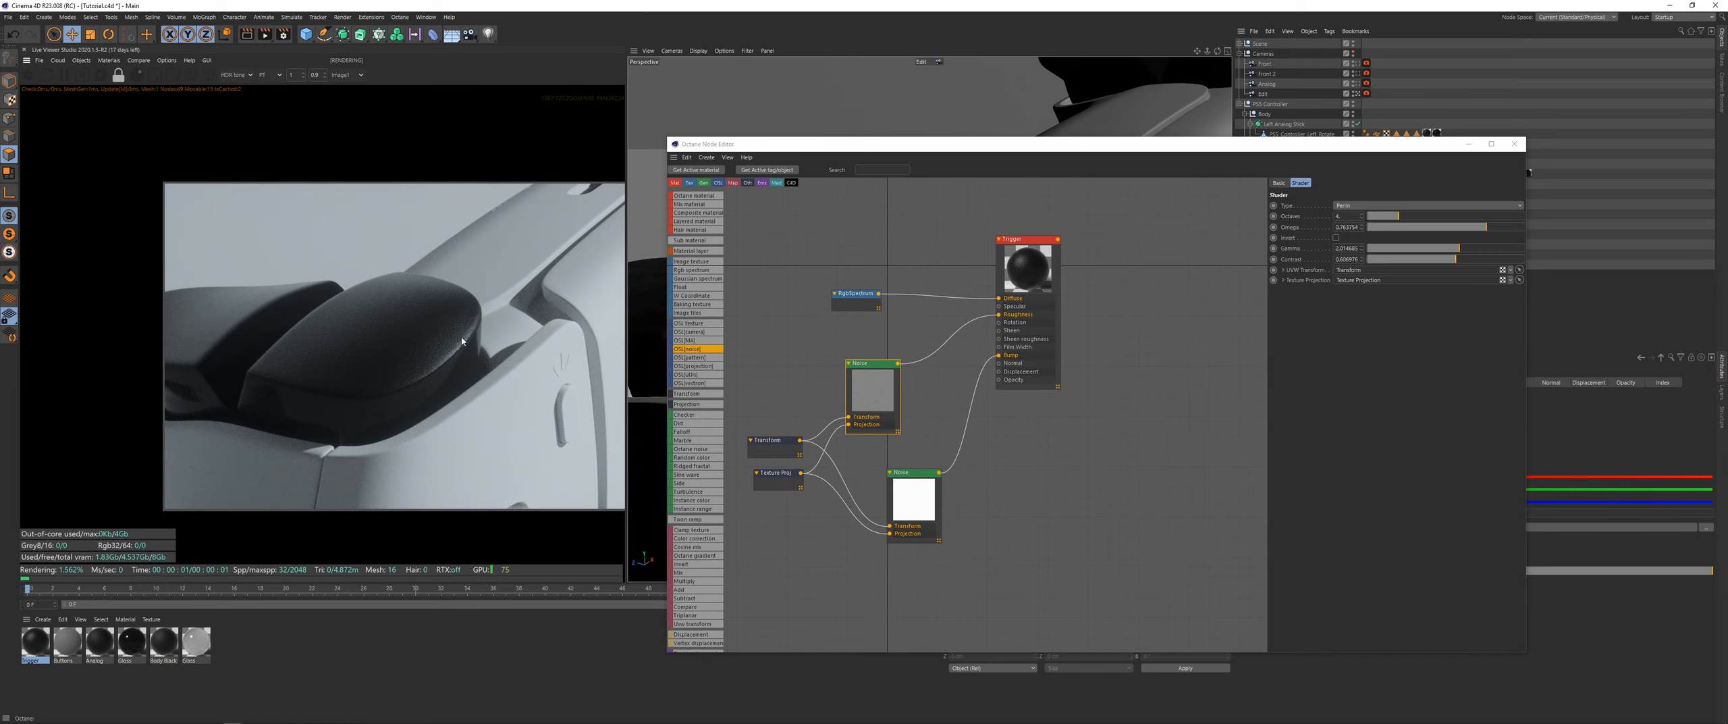
Step: Fine-tune the uniform scale on the Trigger material's Transform node and check the grain in the render
left_click(770, 440)
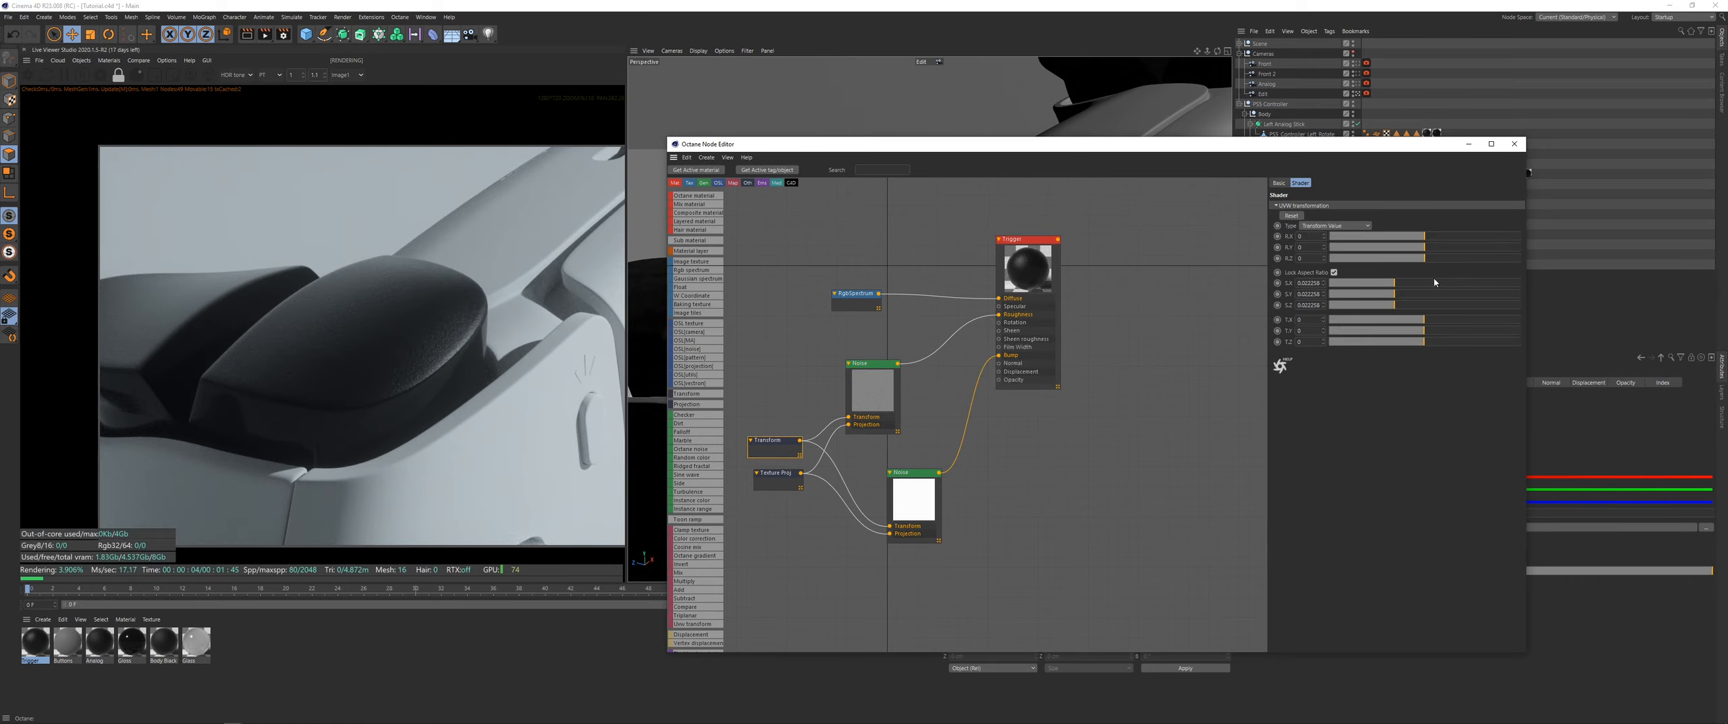
left_click_drag(1409, 285, 1394, 285)
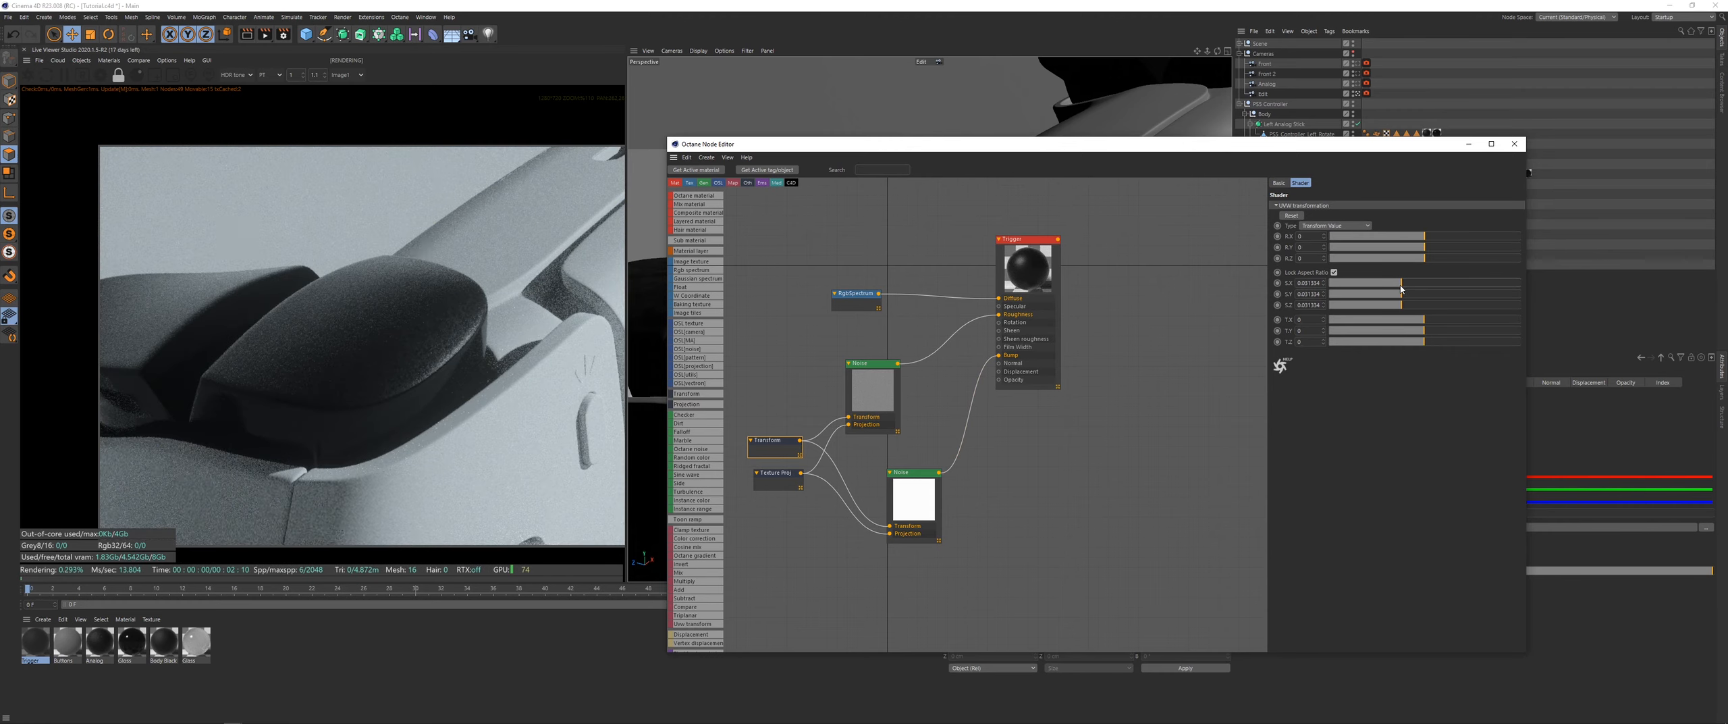
scroll(466, 356, "down", 2)
Step: Adjust the omega, gamma and contrast of the Noise node feeding the Trigger material's bump, setting gamma to 0.45
left_click(912, 473)
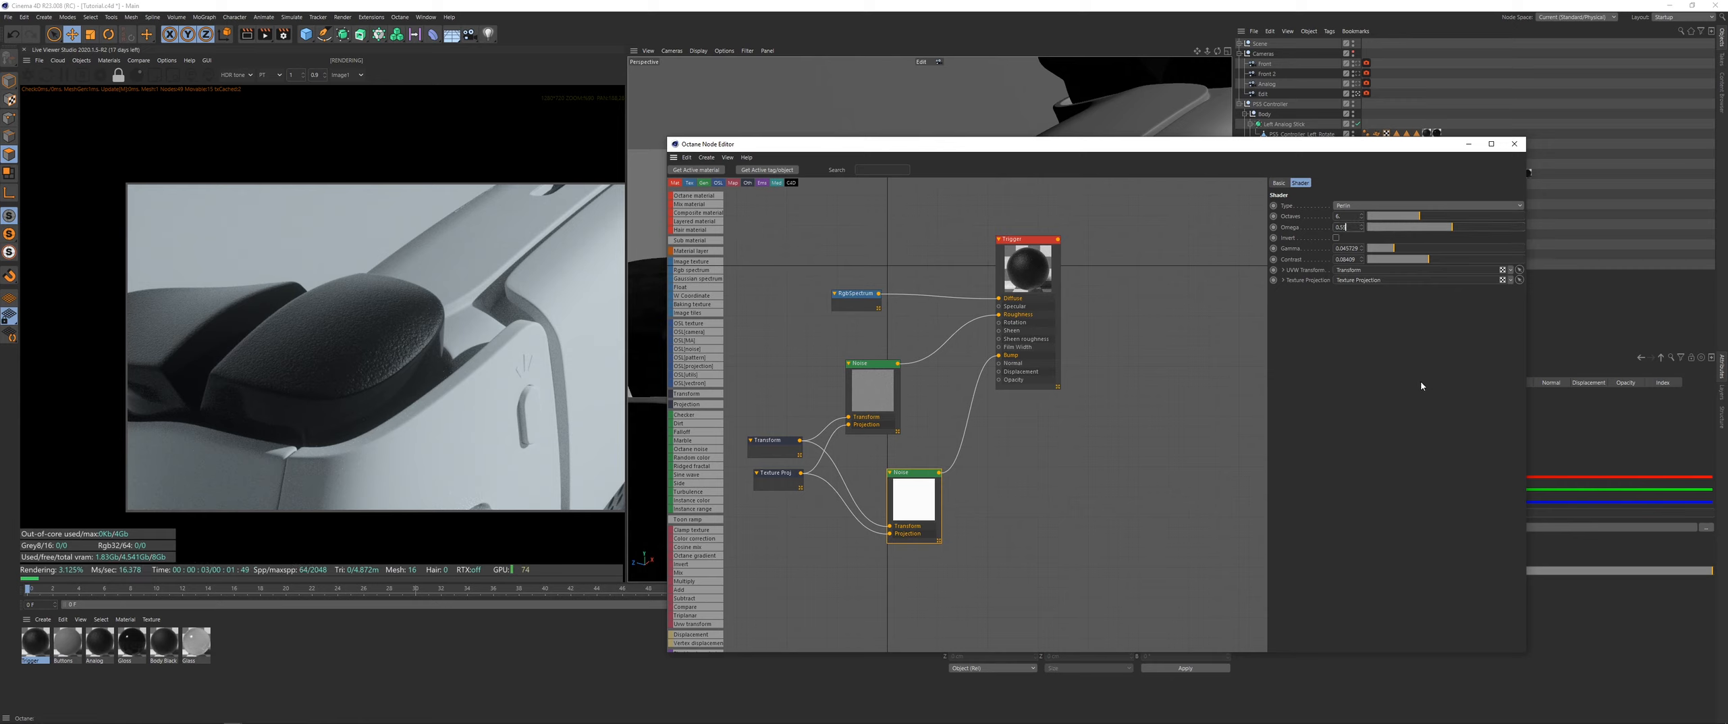
key("Return")
type("45")
key("Return")
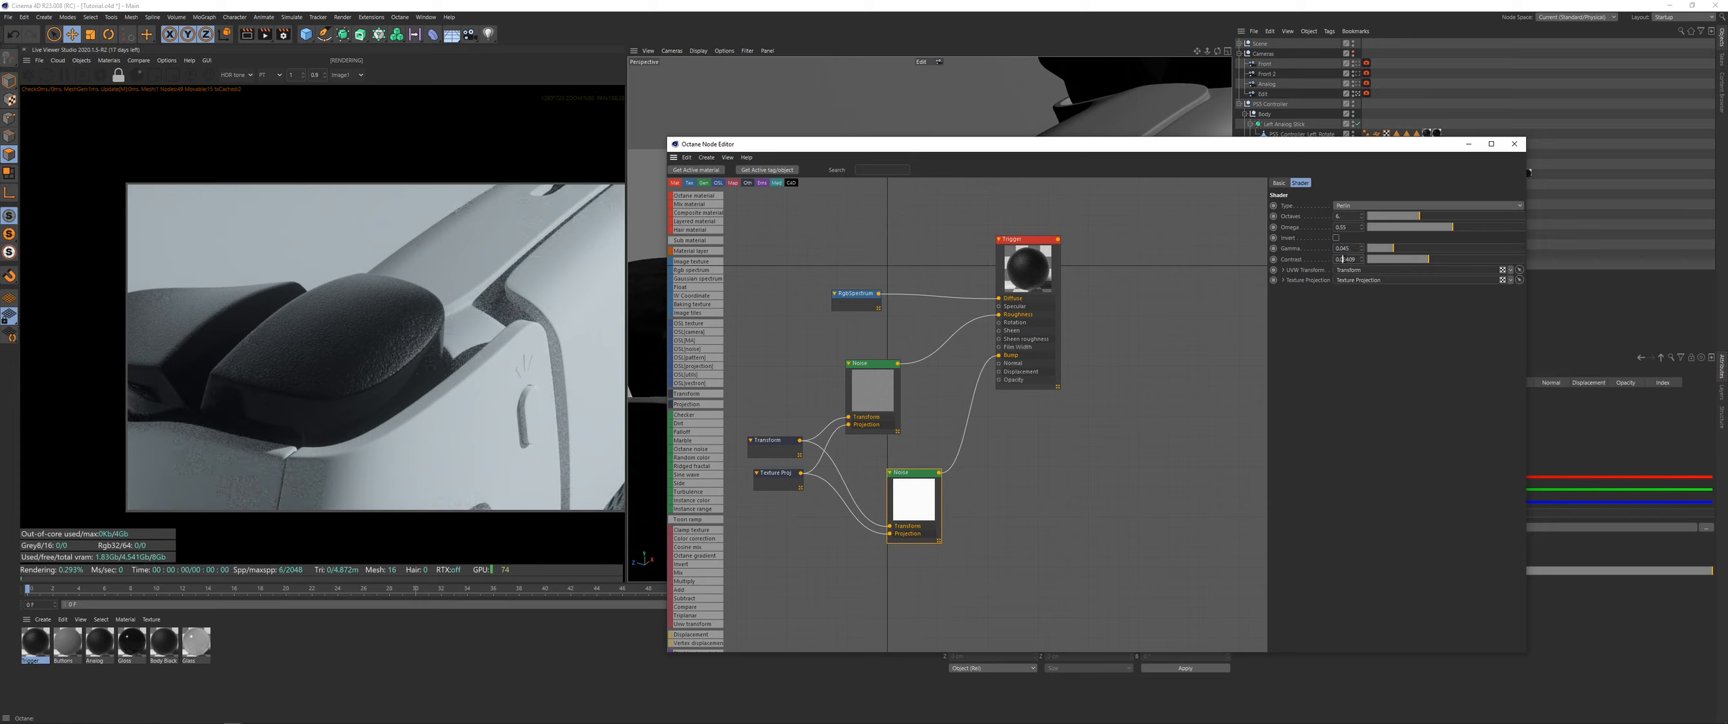
left_click_drag(1343, 259, 1468, 282)
type("8")
key("Return")
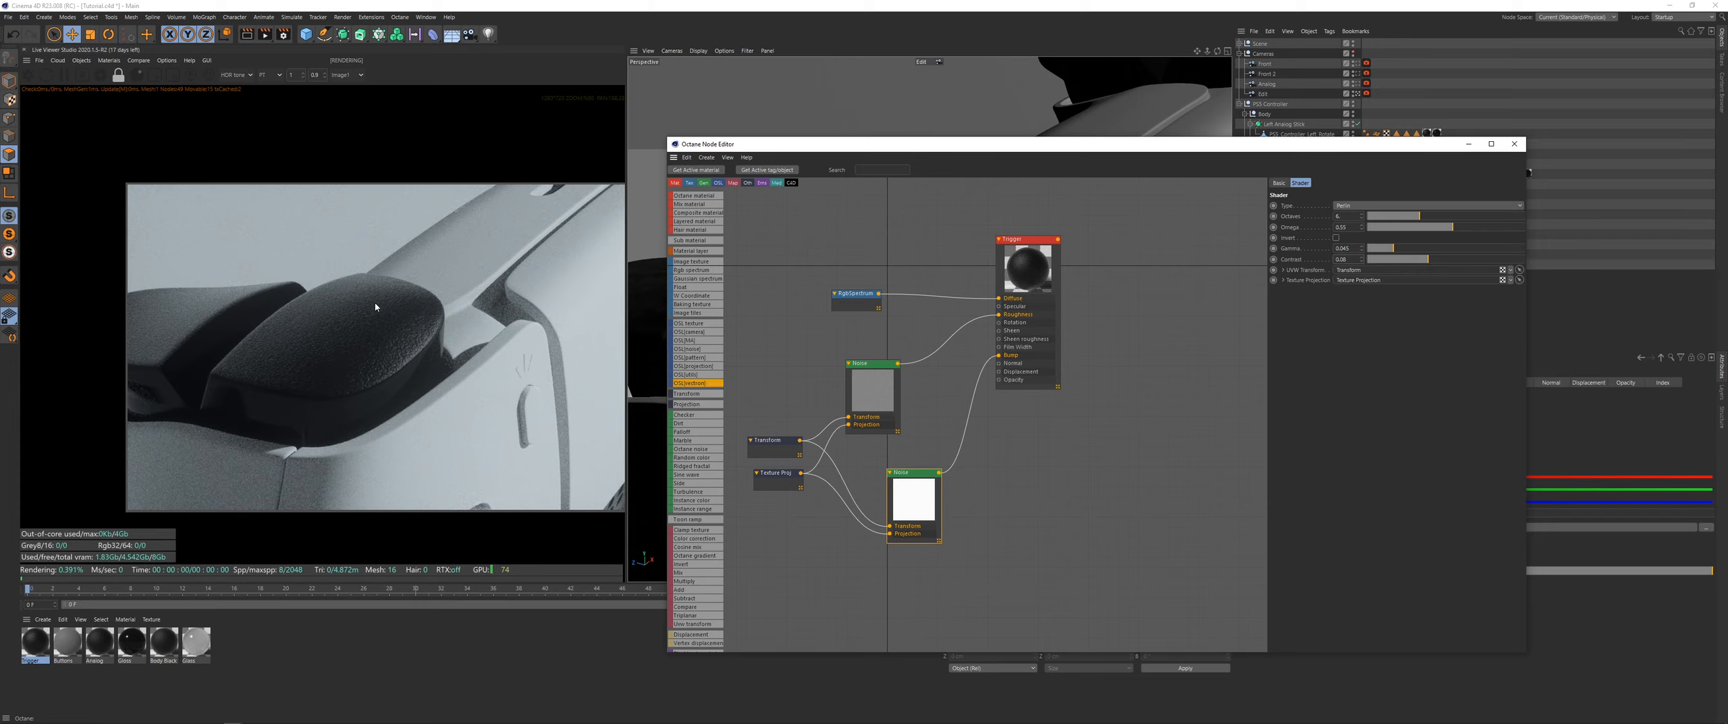
Step: Lower the roughness Noise node's omega, set its gamma to 2 and contrast to 0.6, and close the node editor
left_click(859, 380)
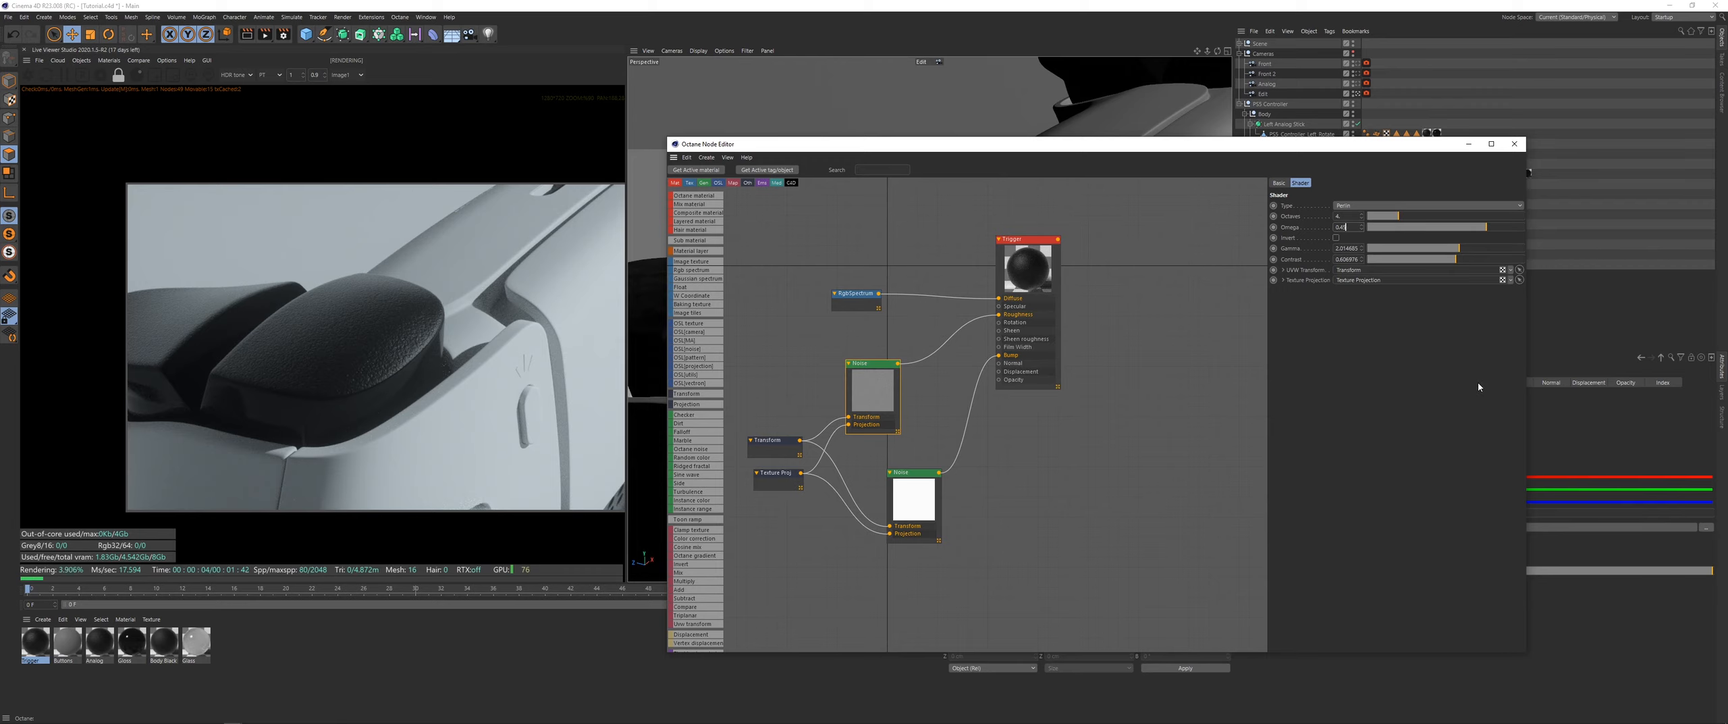
key("Return")
double_click(1344, 247)
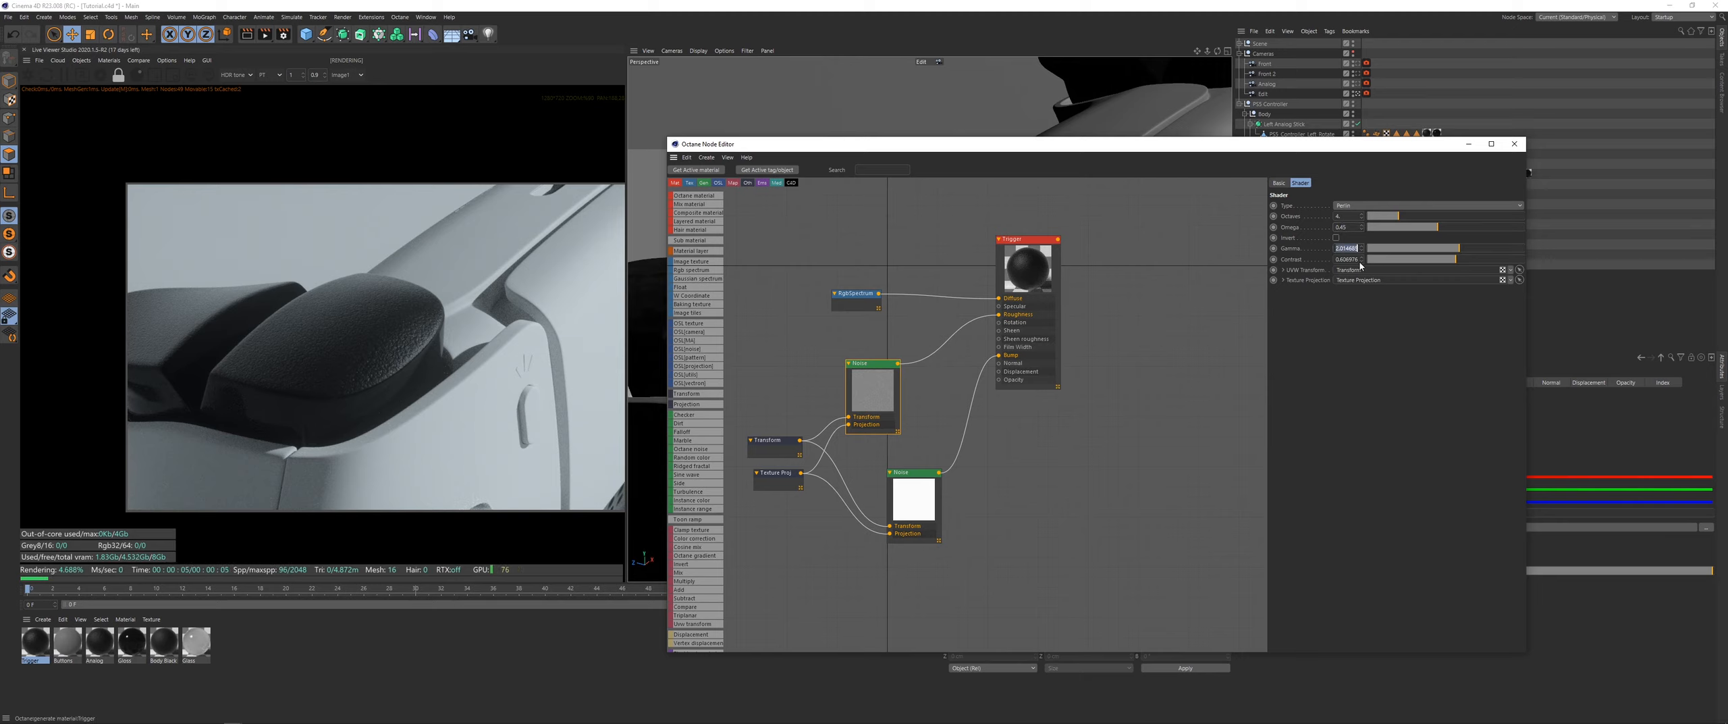
type("2")
key("Tab")
type("0.6")
key("Return")
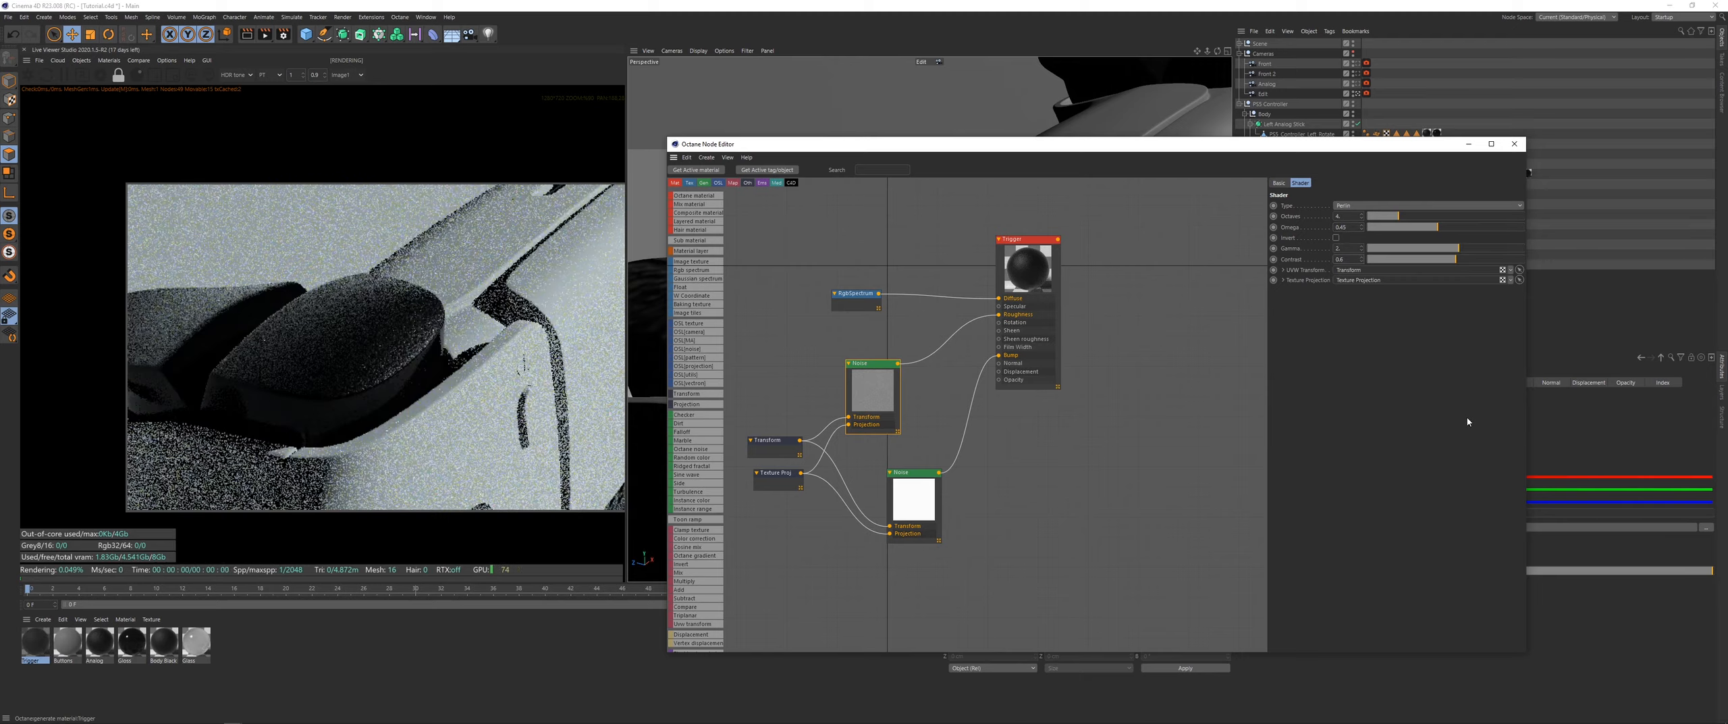
scroll(366, 366, "down", 2)
scroll(365, 366, "up", 5)
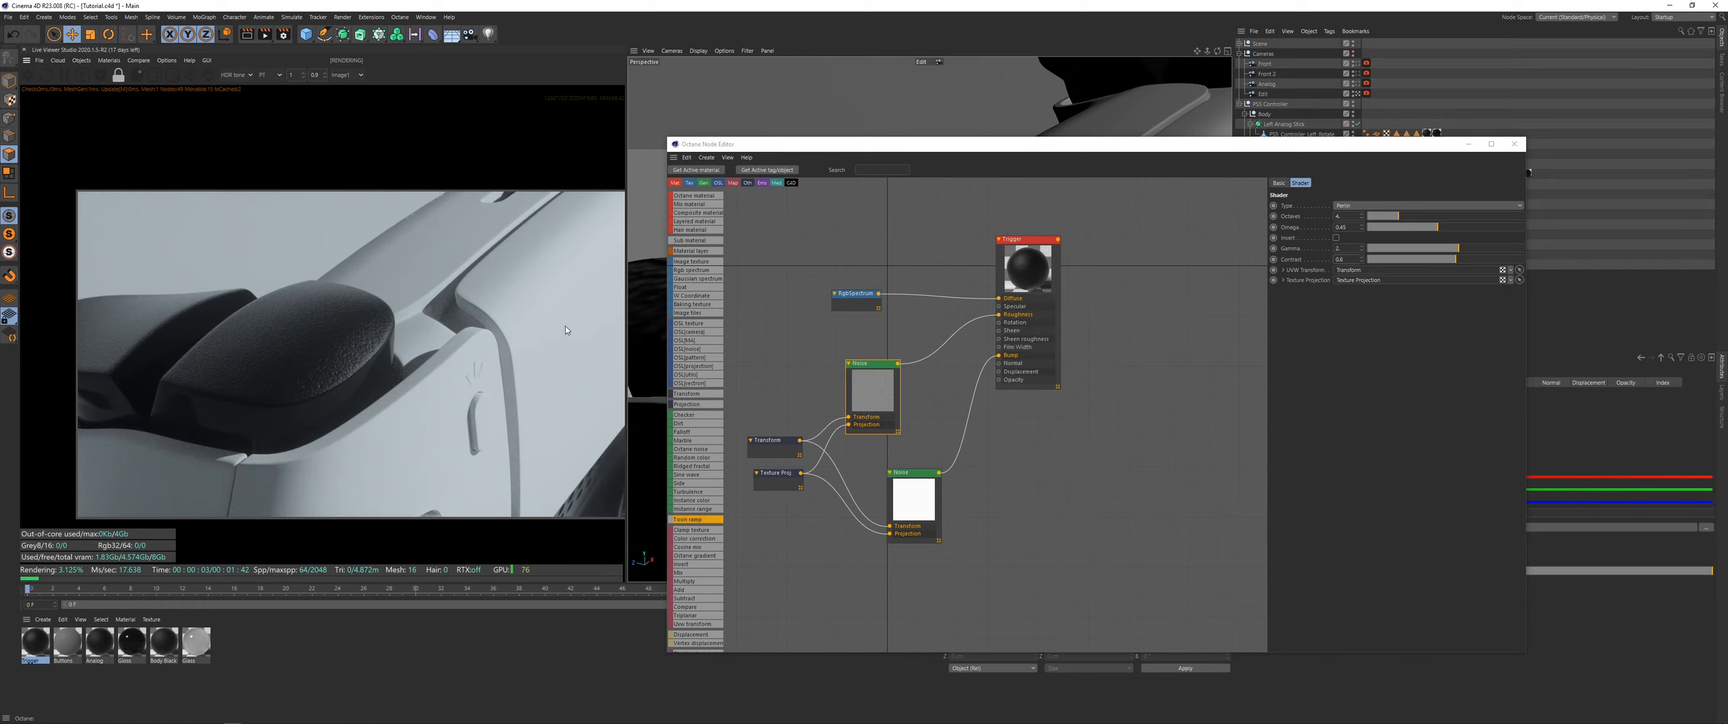
left_click(1515, 144)
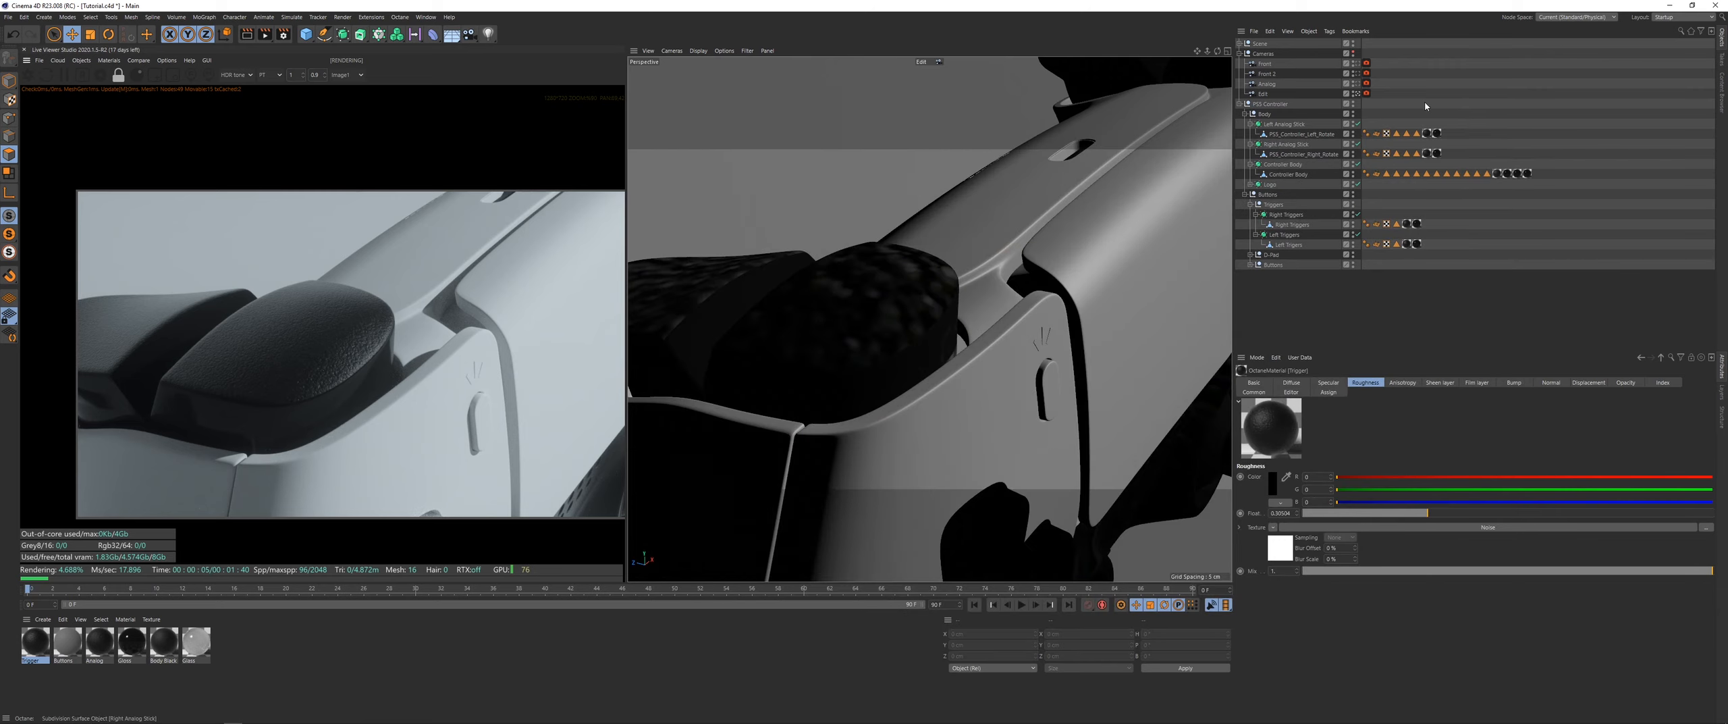
Step: Check the triggers on the whole controller through the Edit camera and return to the Front camera
left_click(1264, 94)
scroll(794, 411, "down", 5)
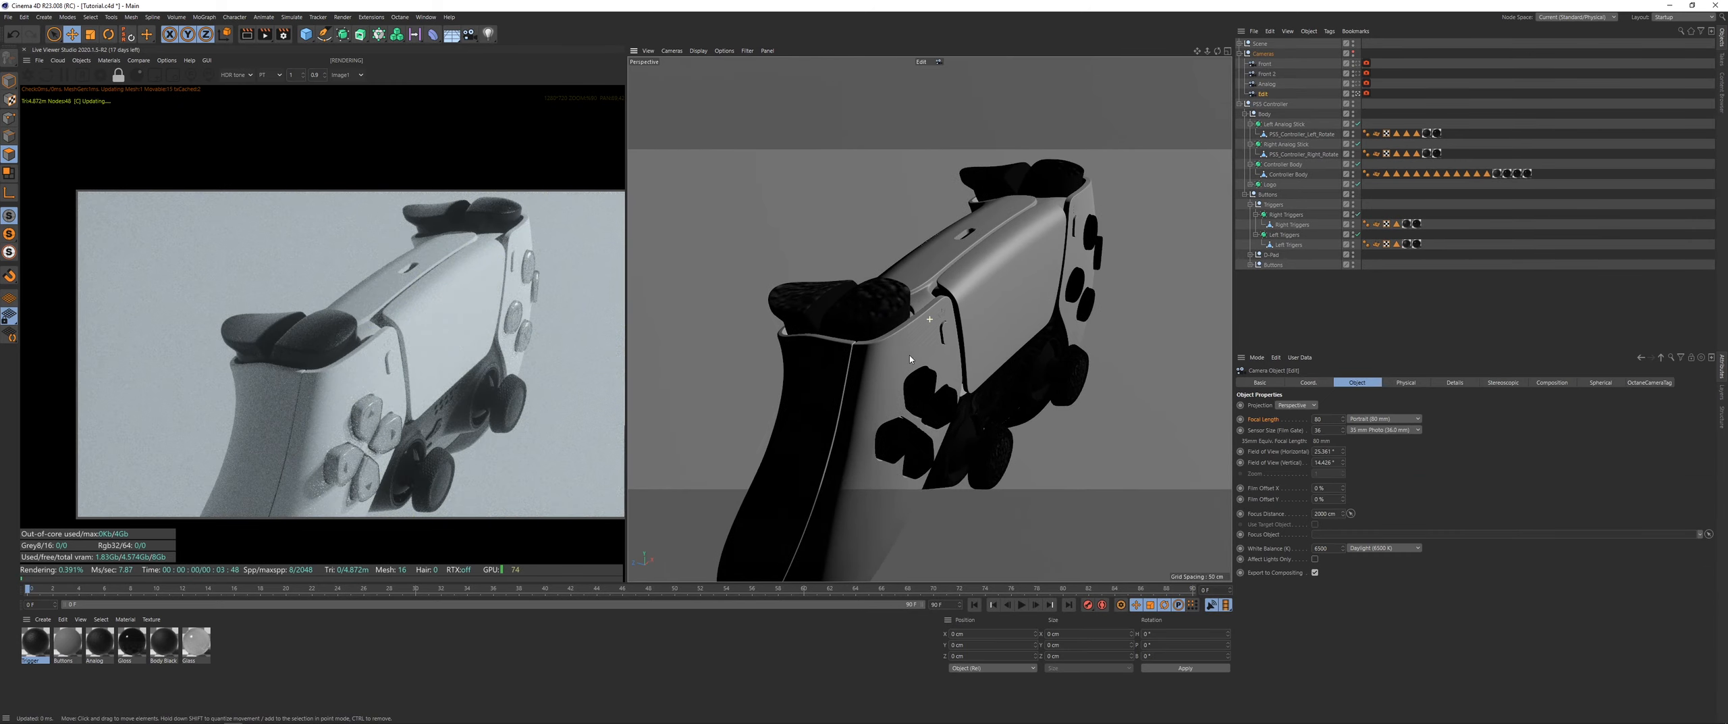
left_click_drag(910, 359, 909, 332, "alt")
scroll(493, 379, "down", 1)
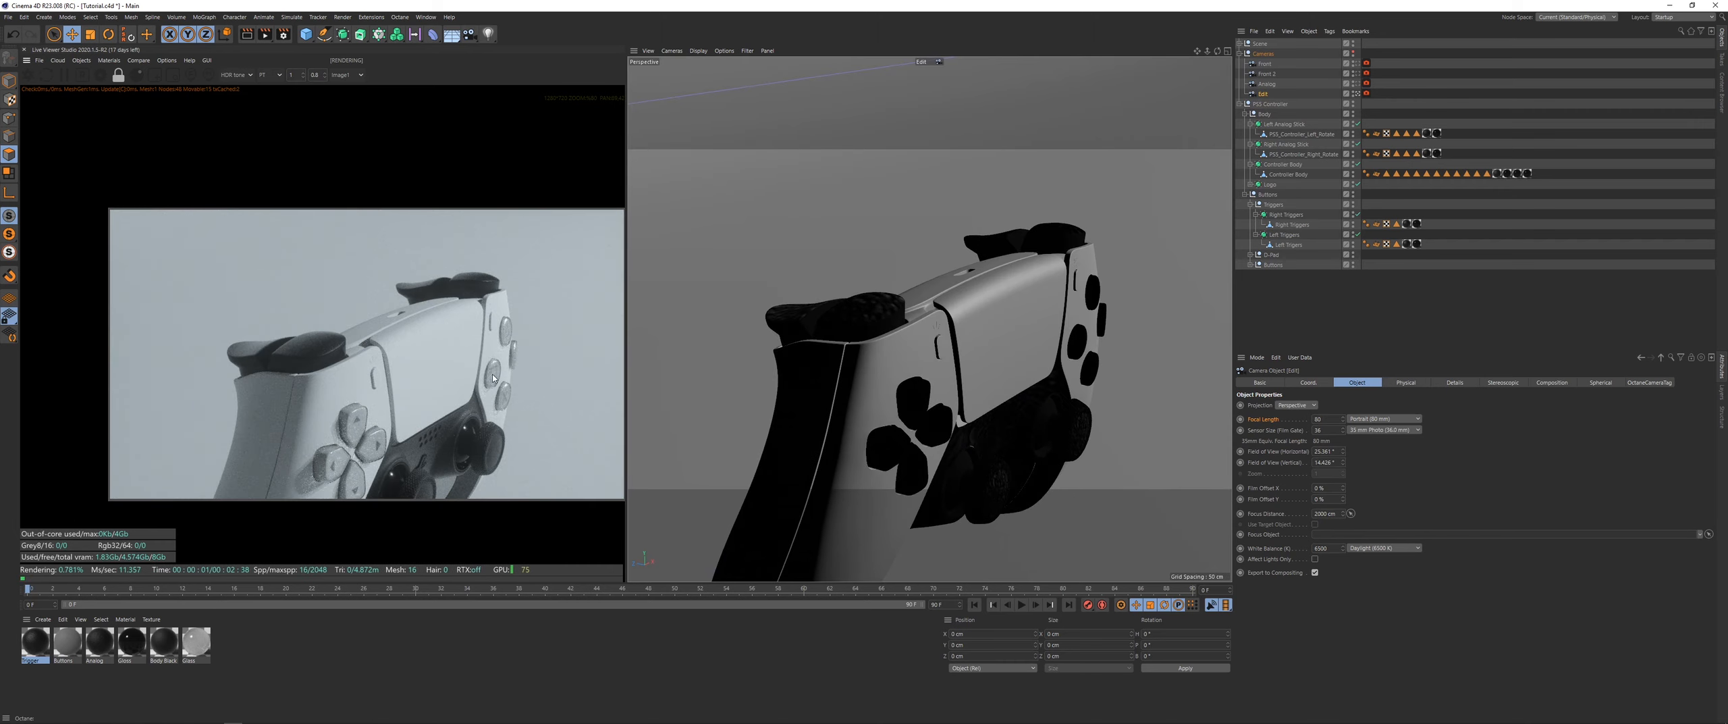
middle_click_drag(493, 378, 449, 356)
scroll(239, 320, "up", 1)
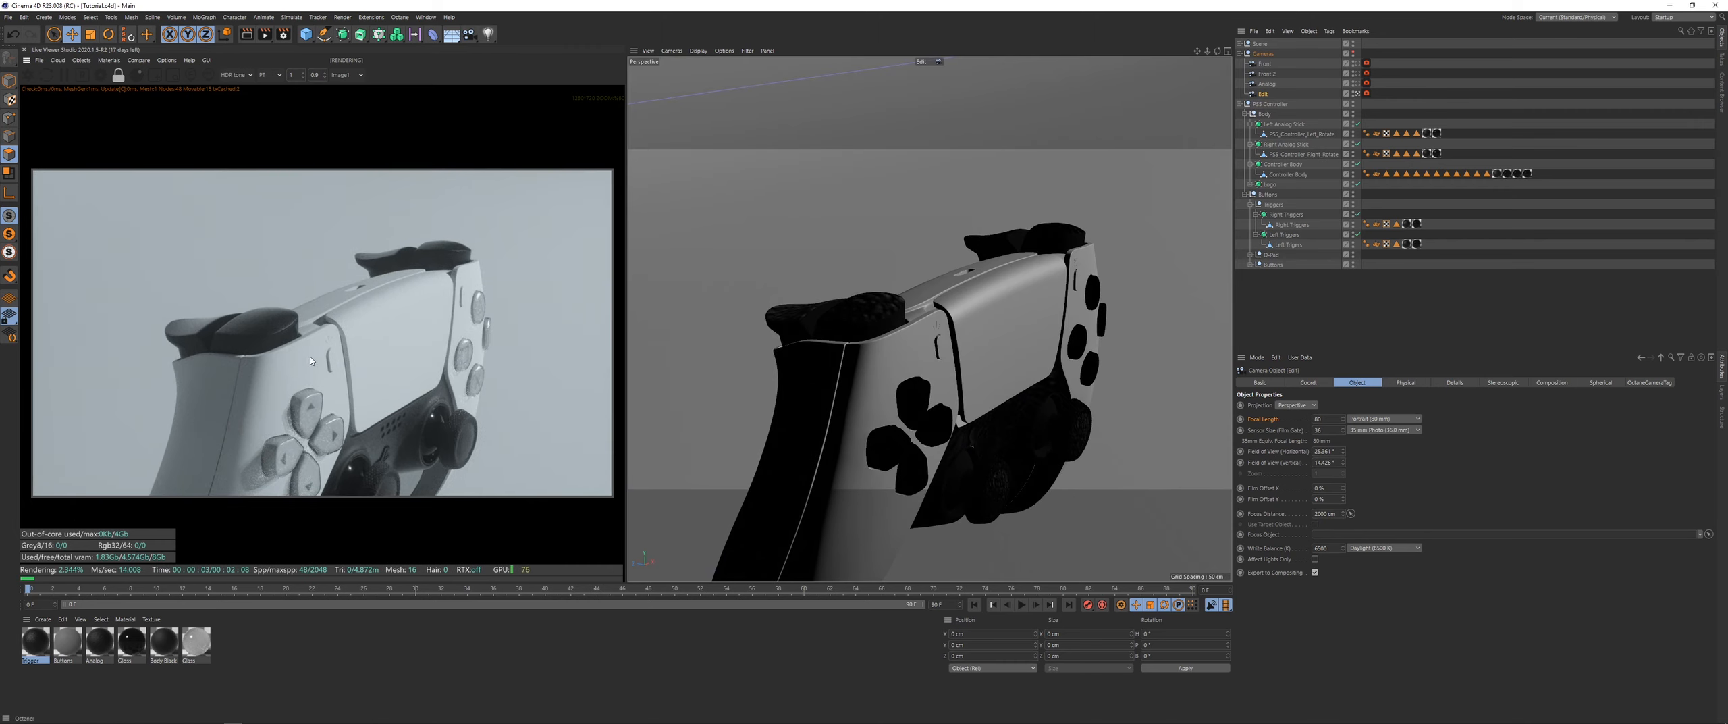
left_click(1359, 66)
left_click(1357, 64)
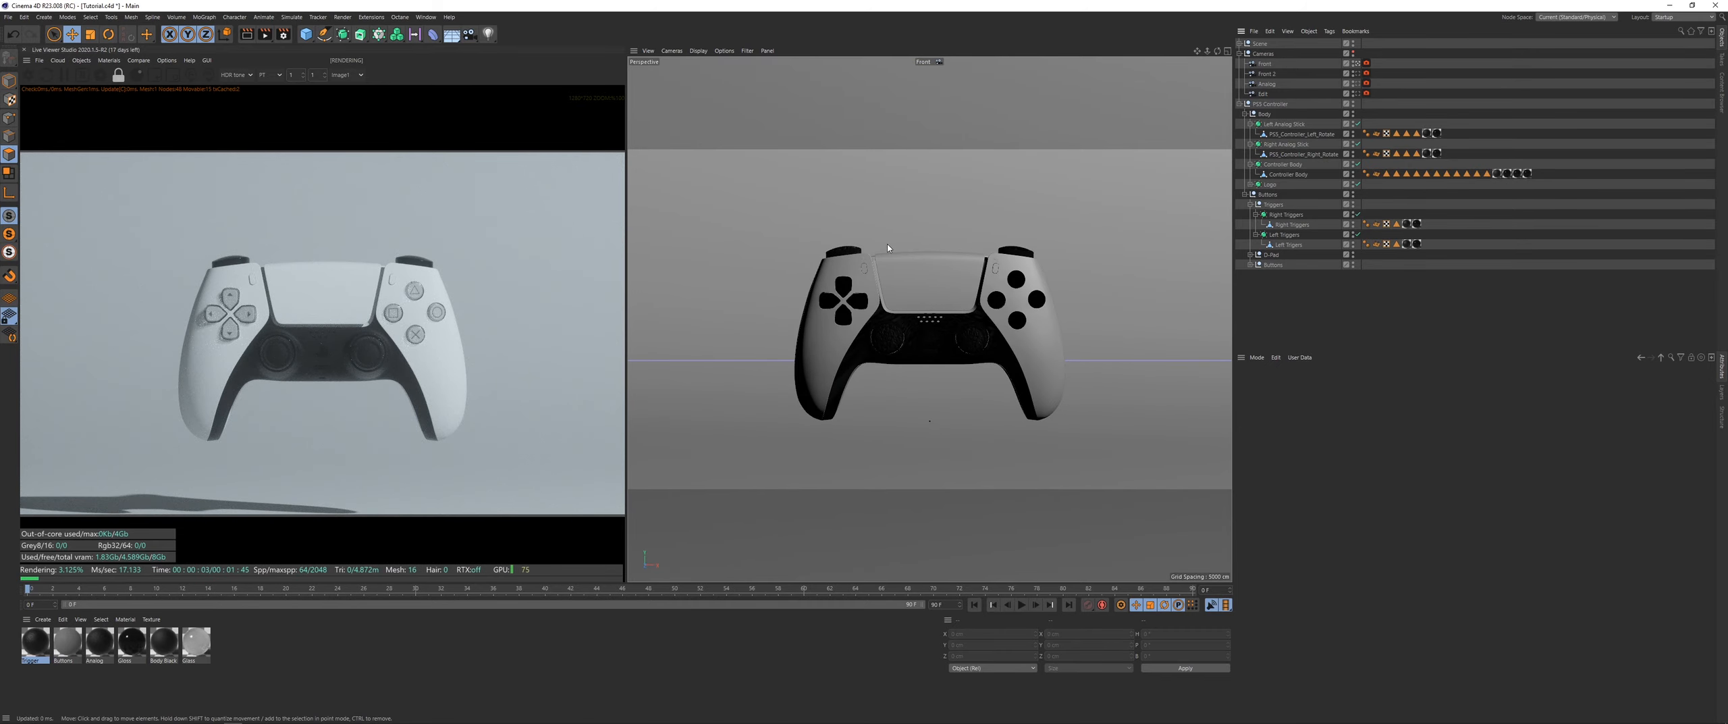
Step: Apply the Body Black material to the controller body's Selection 1 polygons around the touchpad
left_click(1257, 165)
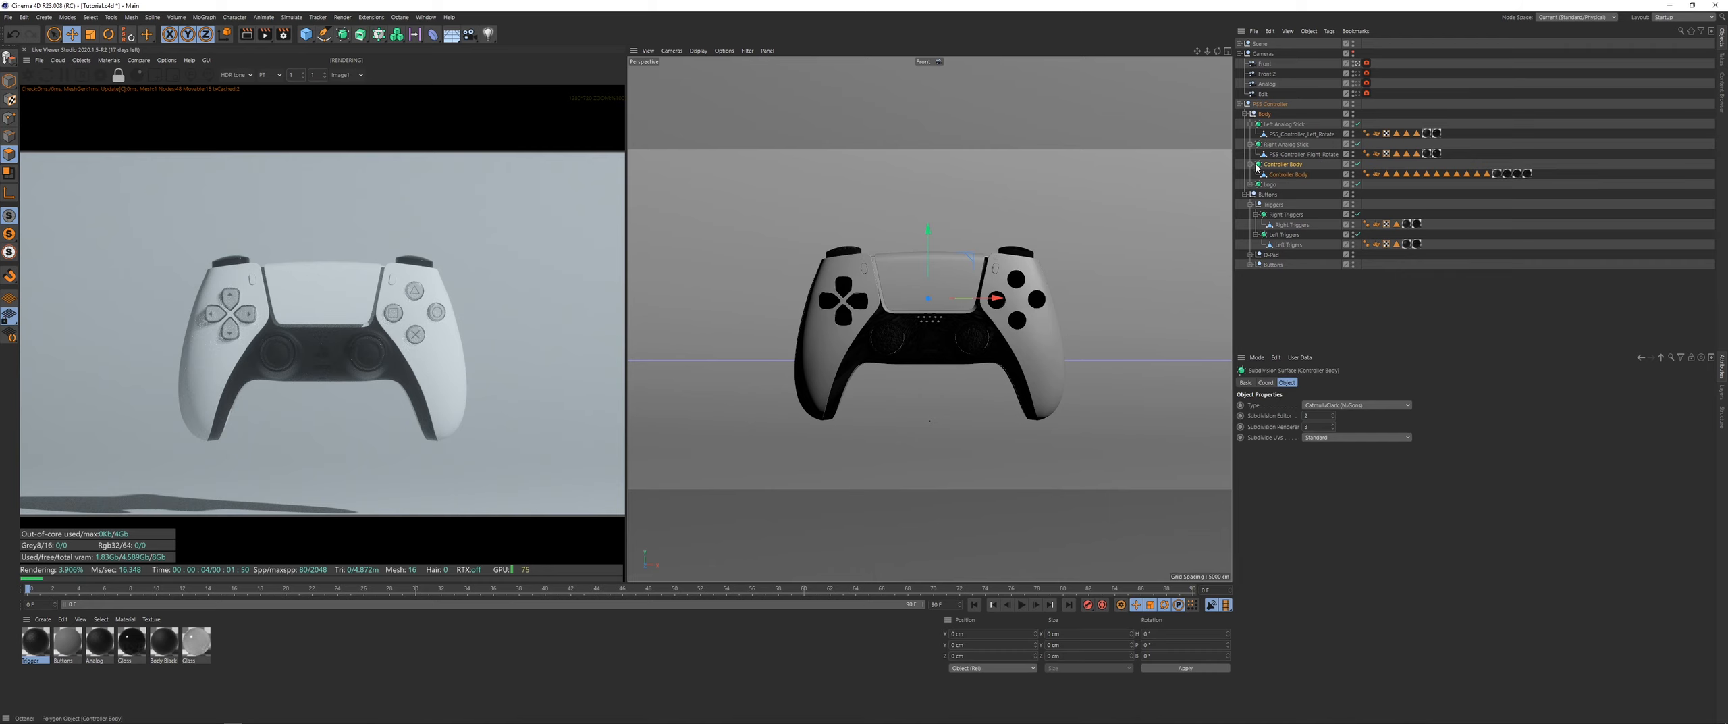
left_click(1386, 173)
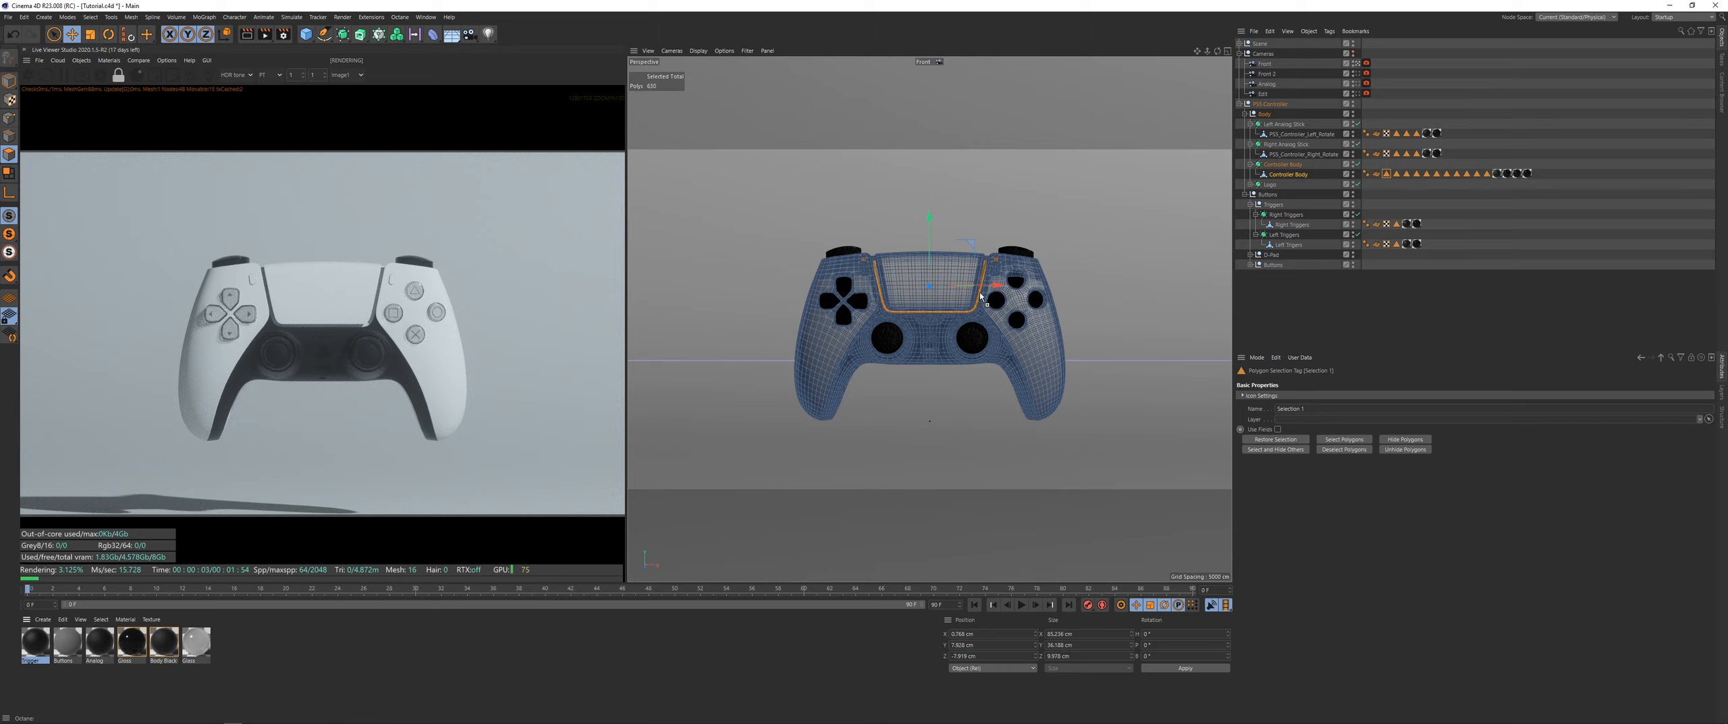
left_click_drag(982, 297, 978, 300)
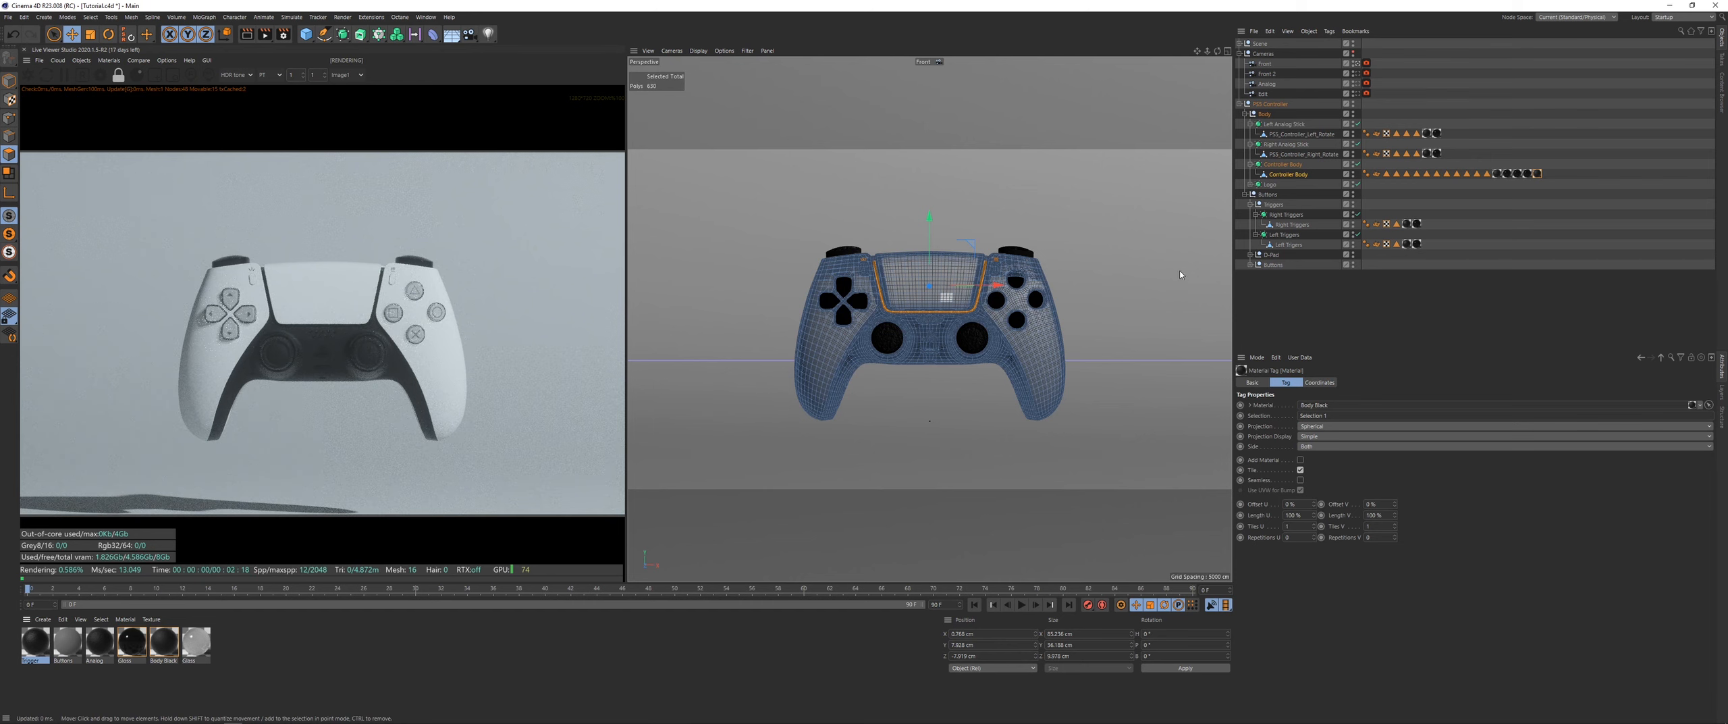
left_click(1180, 275)
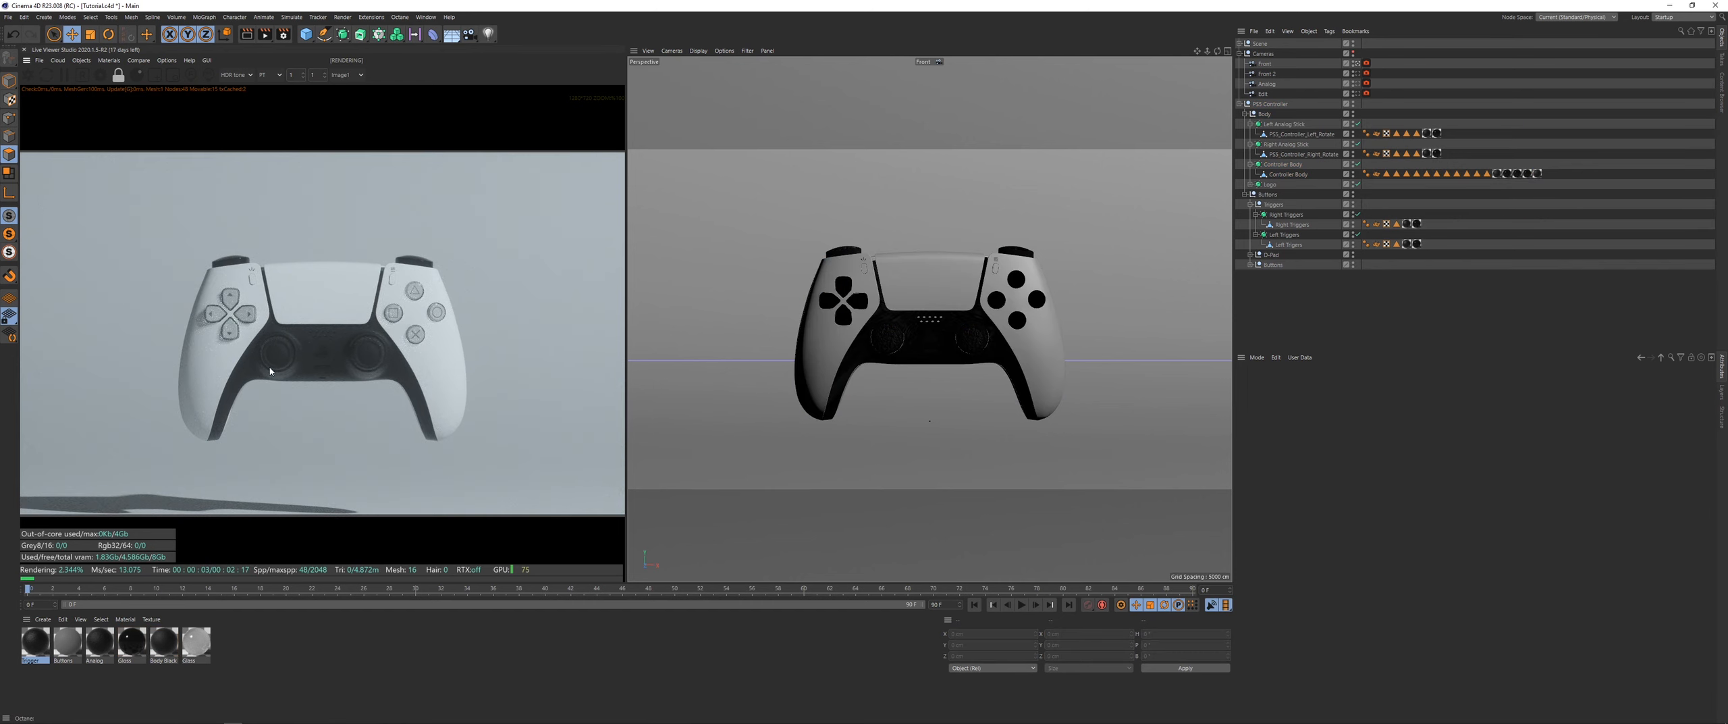
Step: Collapse the Left Triggers, Right Triggers and Triggers groups in the object hierarchy
left_click(1284, 165)
left_click(1319, 293)
left_click(1256, 234)
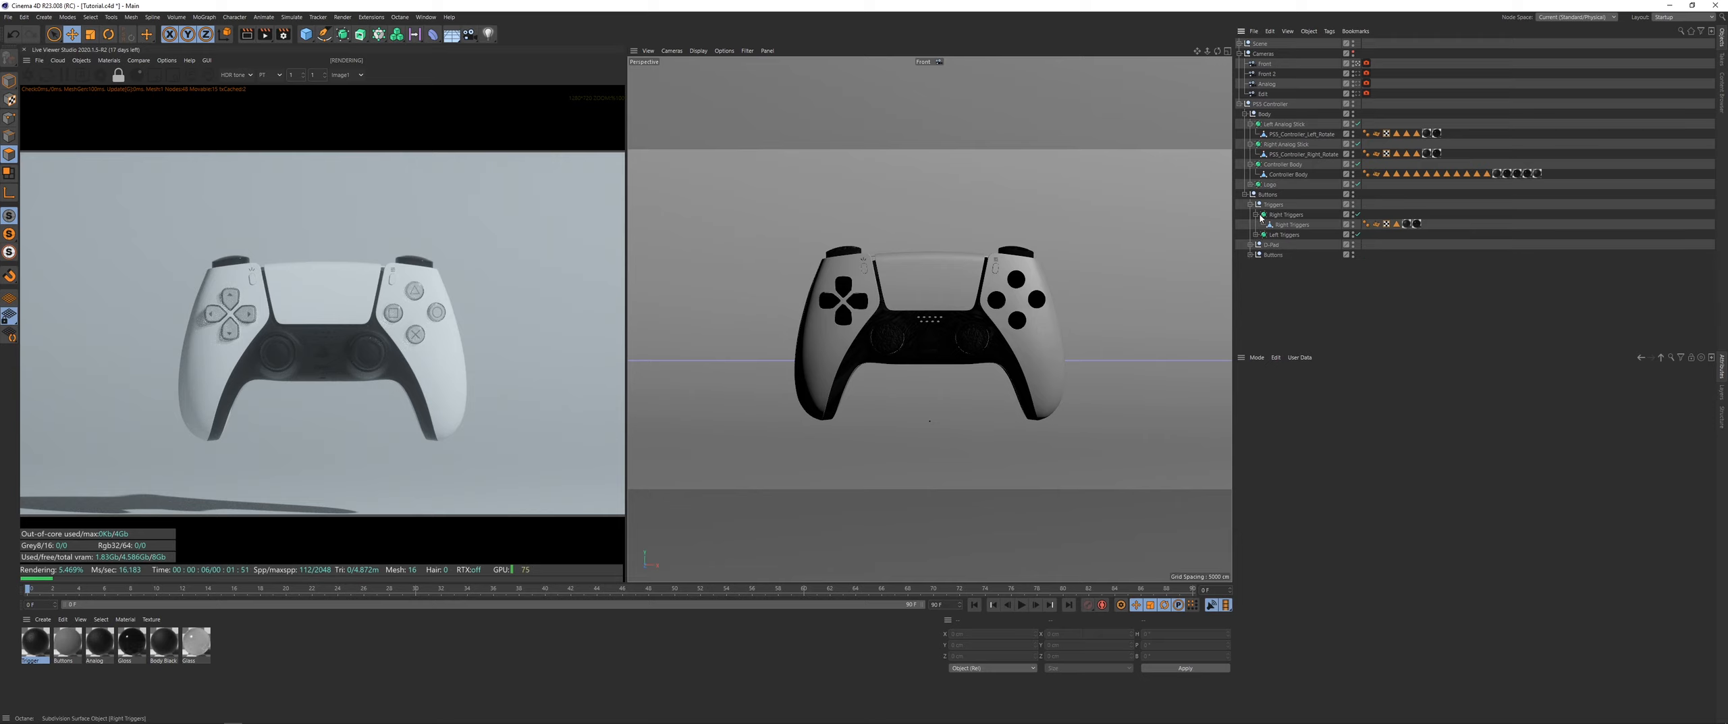
left_click(1262, 215)
left_click(1255, 215)
left_click(1250, 205)
left_click(1257, 272)
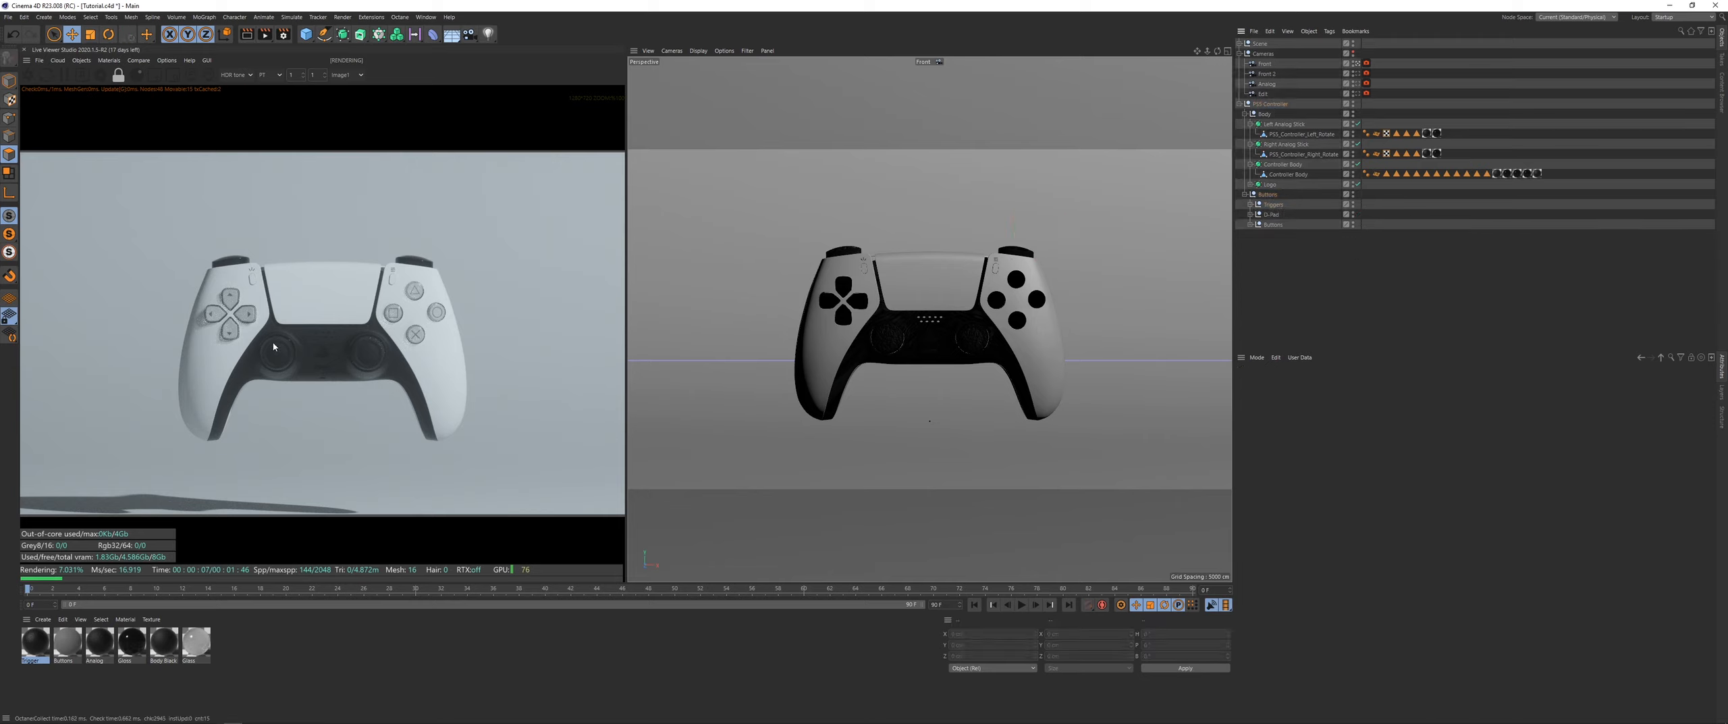
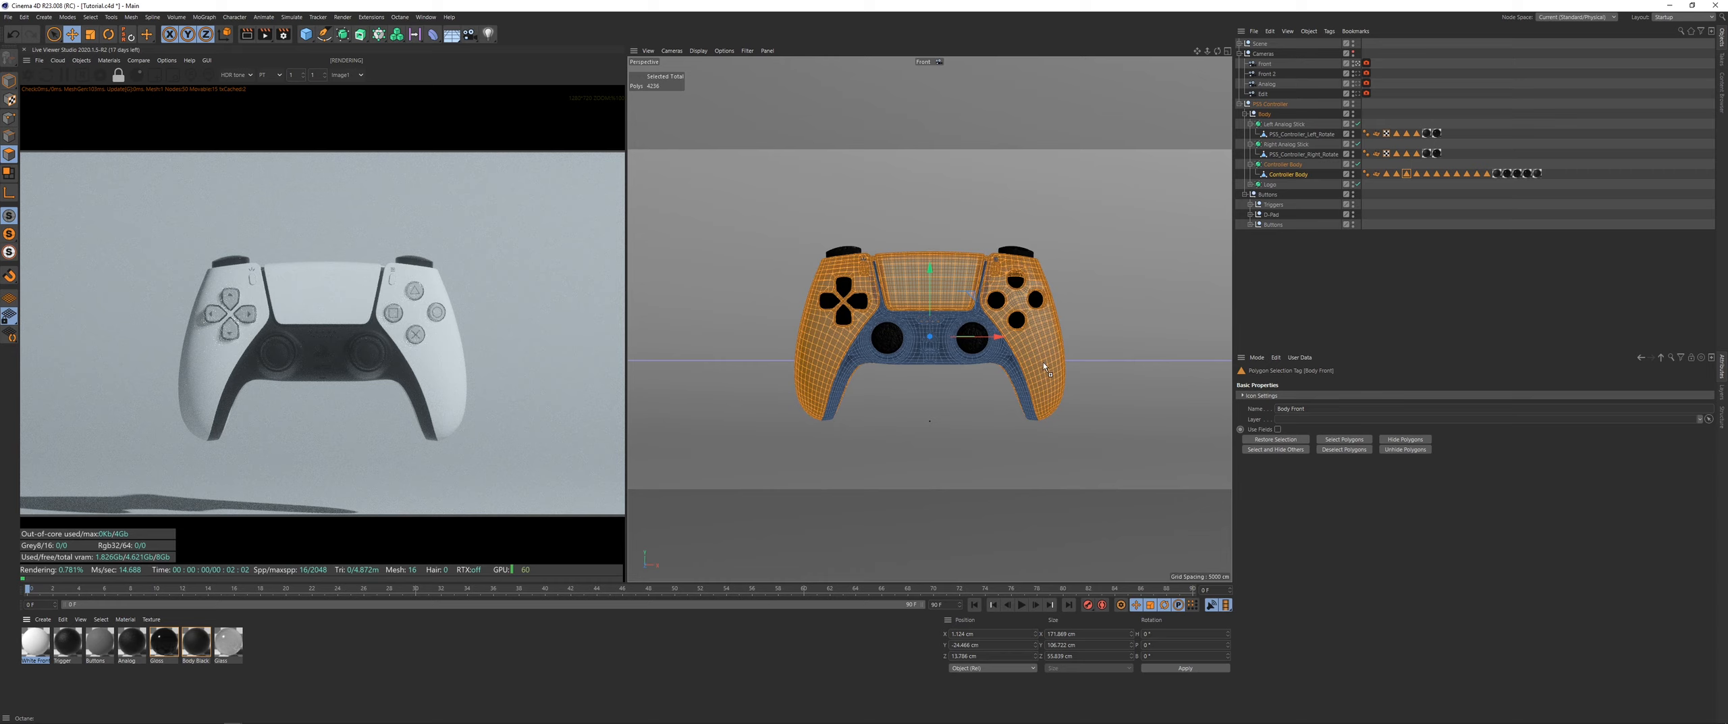
Step: Apply the White Front material to the Body Front selection and examine it near the D-pad through the Edit camera
left_click_drag(1042, 362, 1043, 362)
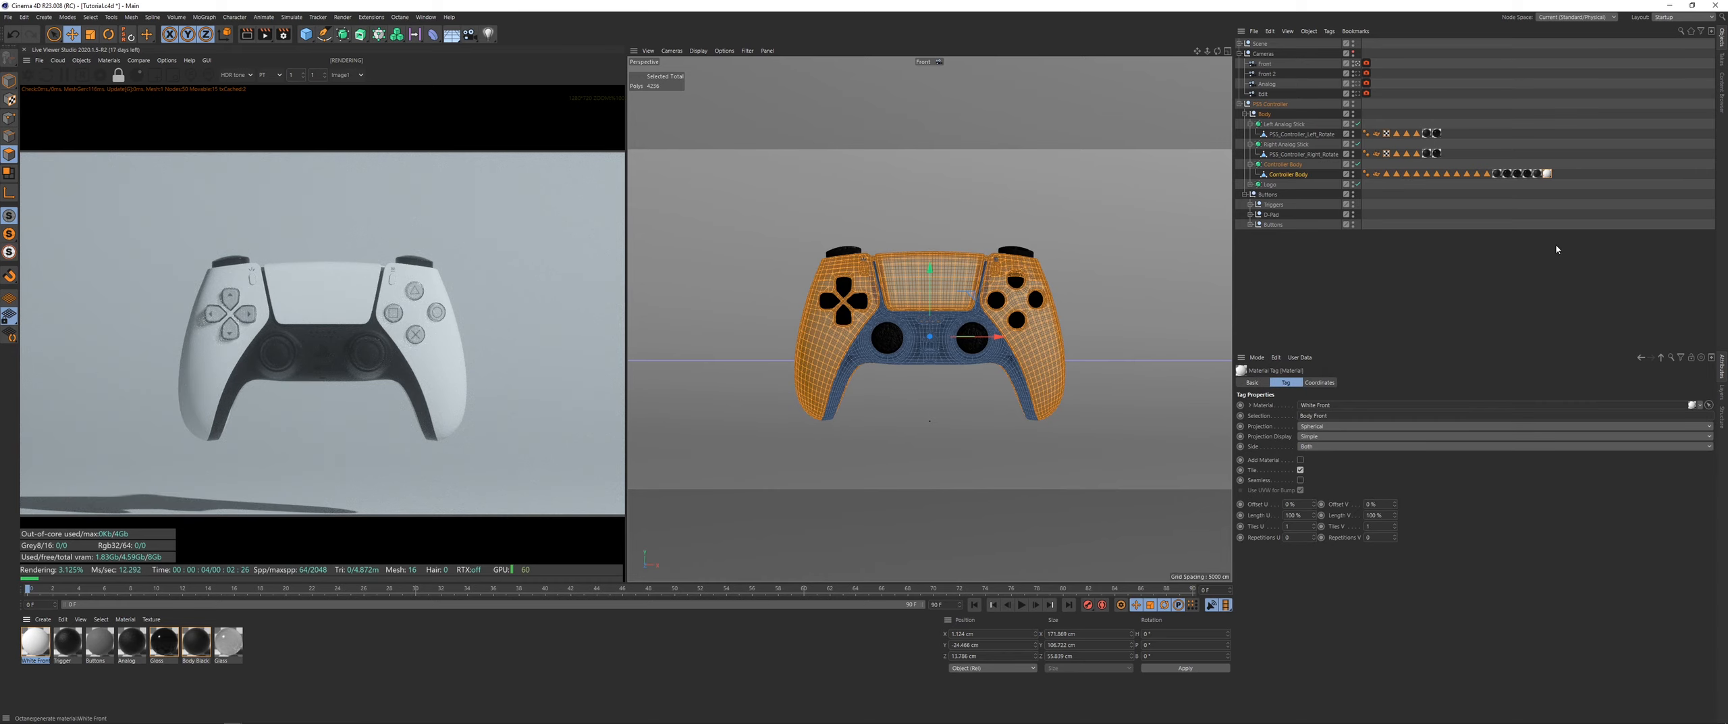
left_click(1426, 287)
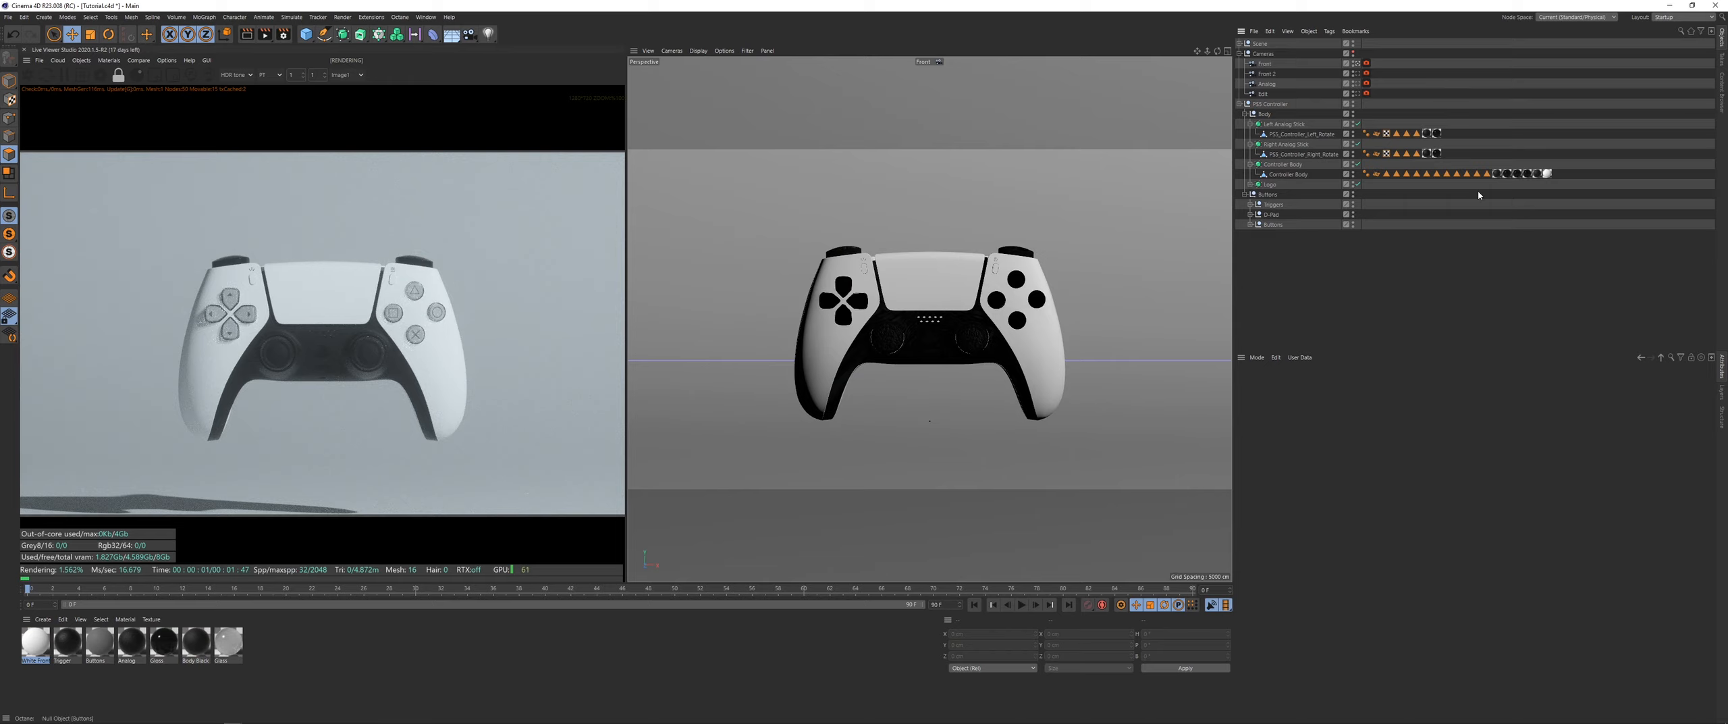
left_click(1357, 93)
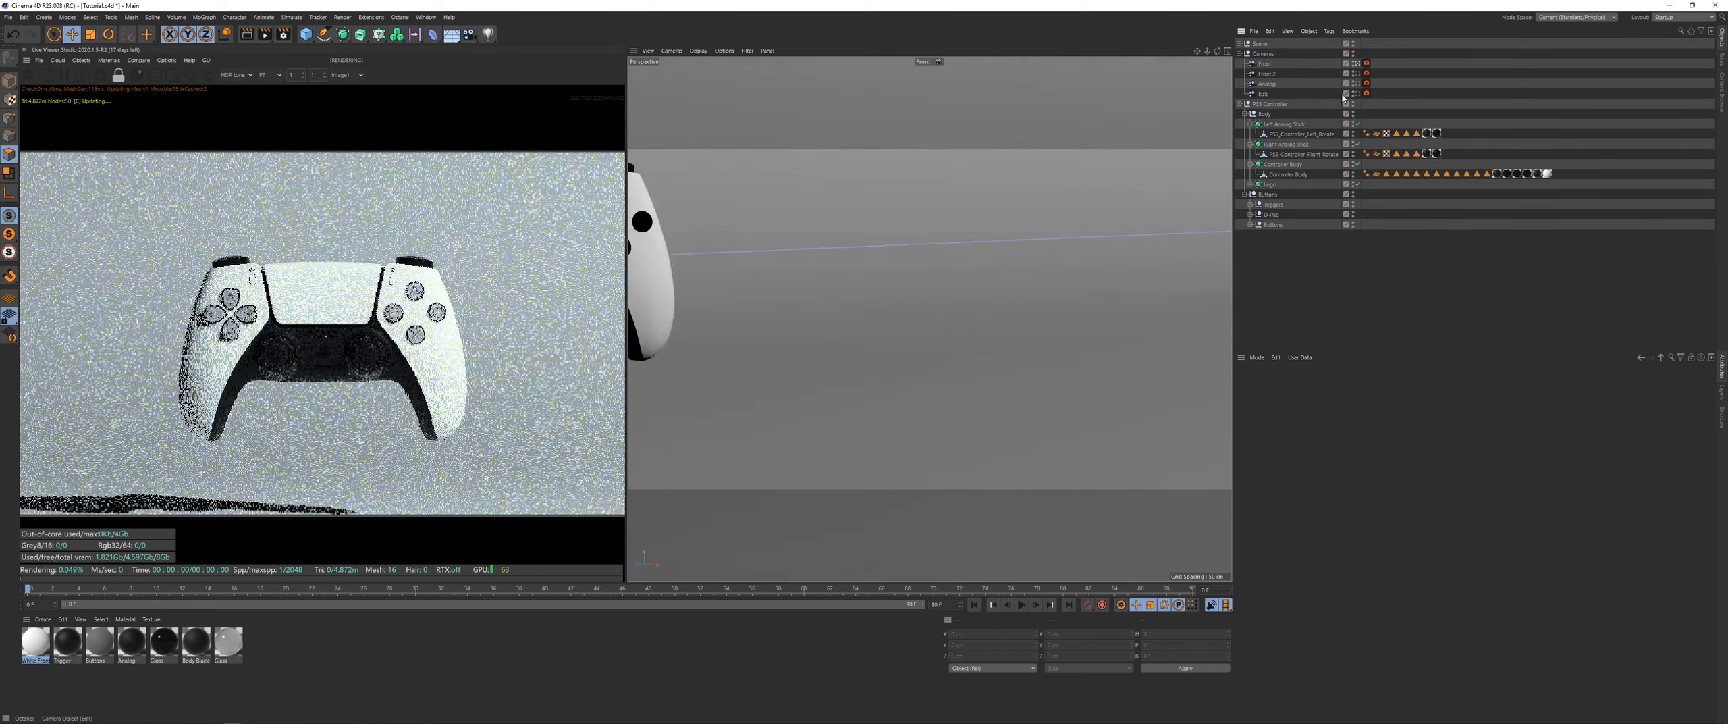
left_click(1263, 93)
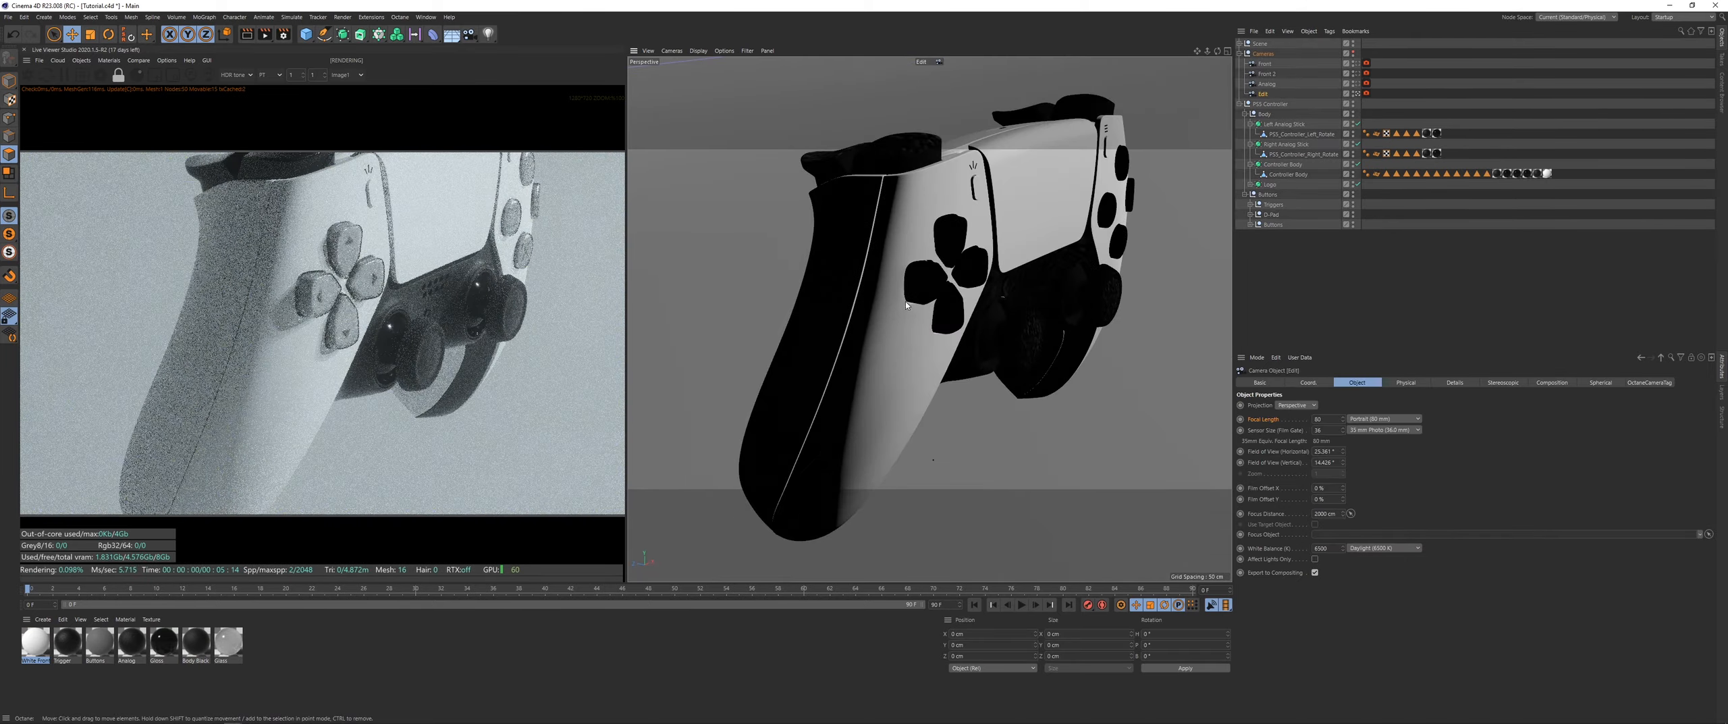
scroll(969, 279, "up", 6)
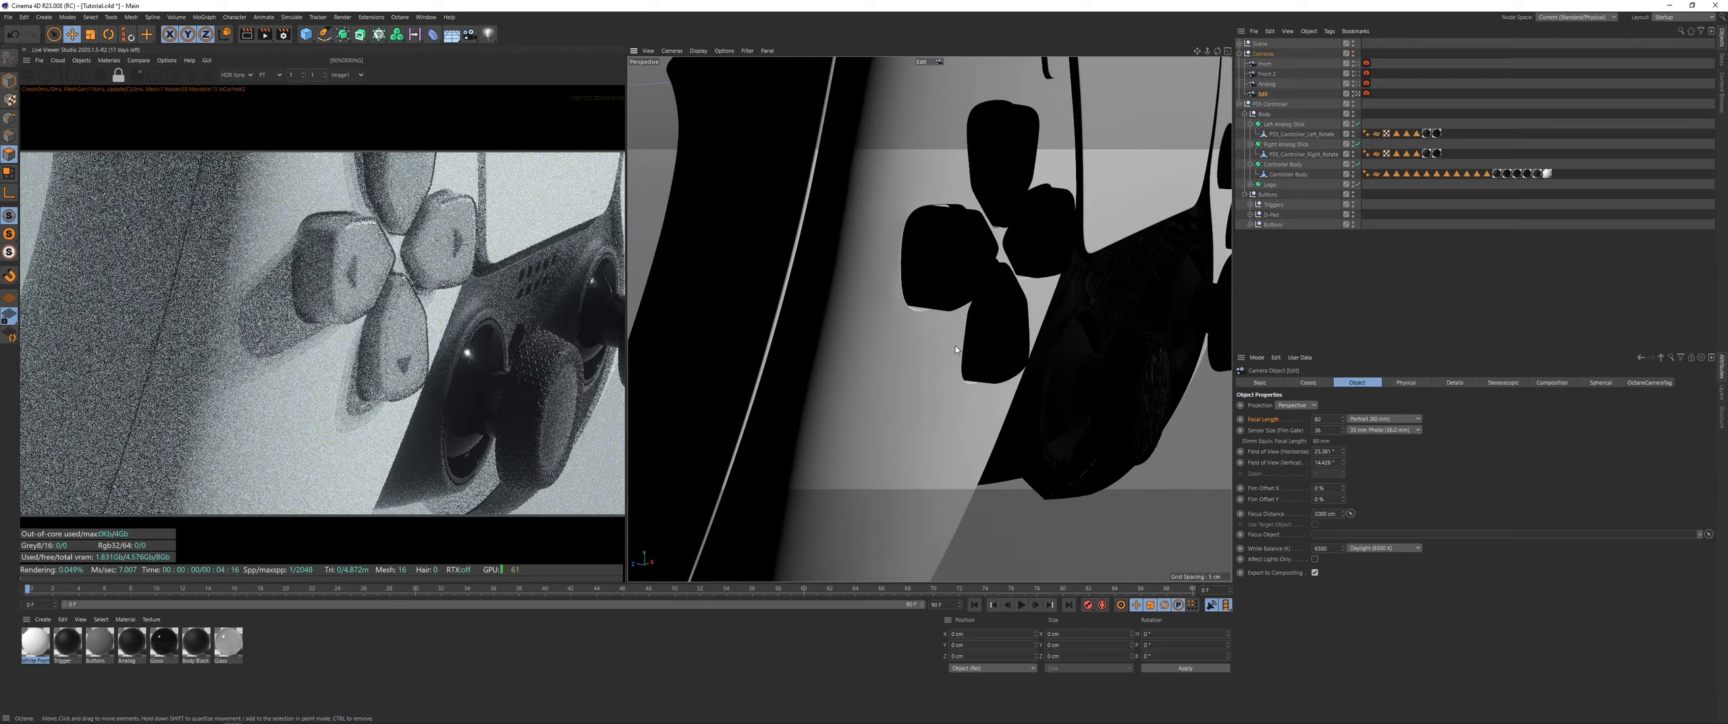
scroll(925, 287, "up", 5)
middle_click_drag(936, 297, 992, 327, "alt")
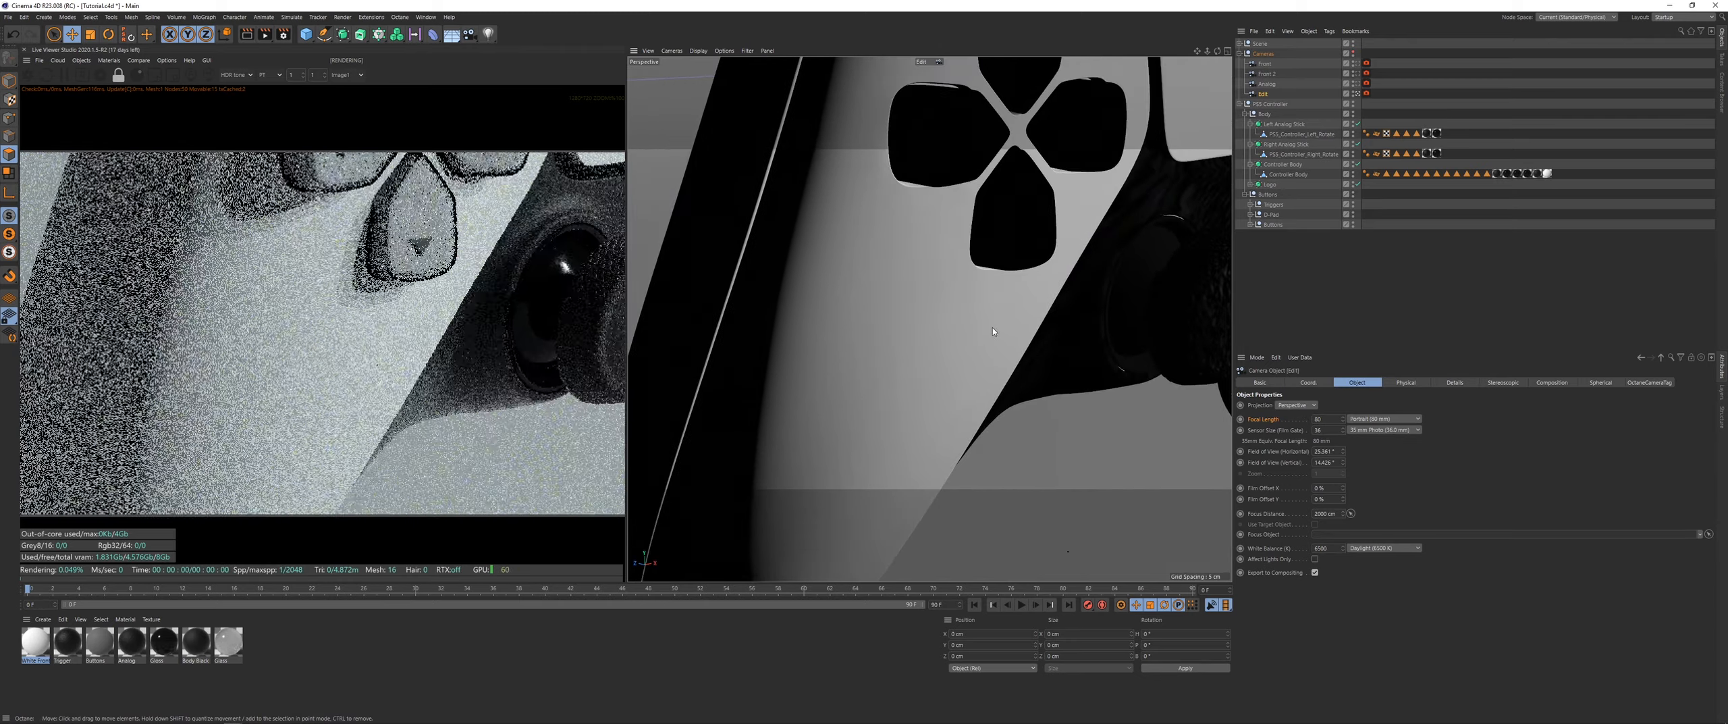
Step: Raise the exposure in the camera imager settings of the Edit camera's Octane tag
left_click(1368, 94)
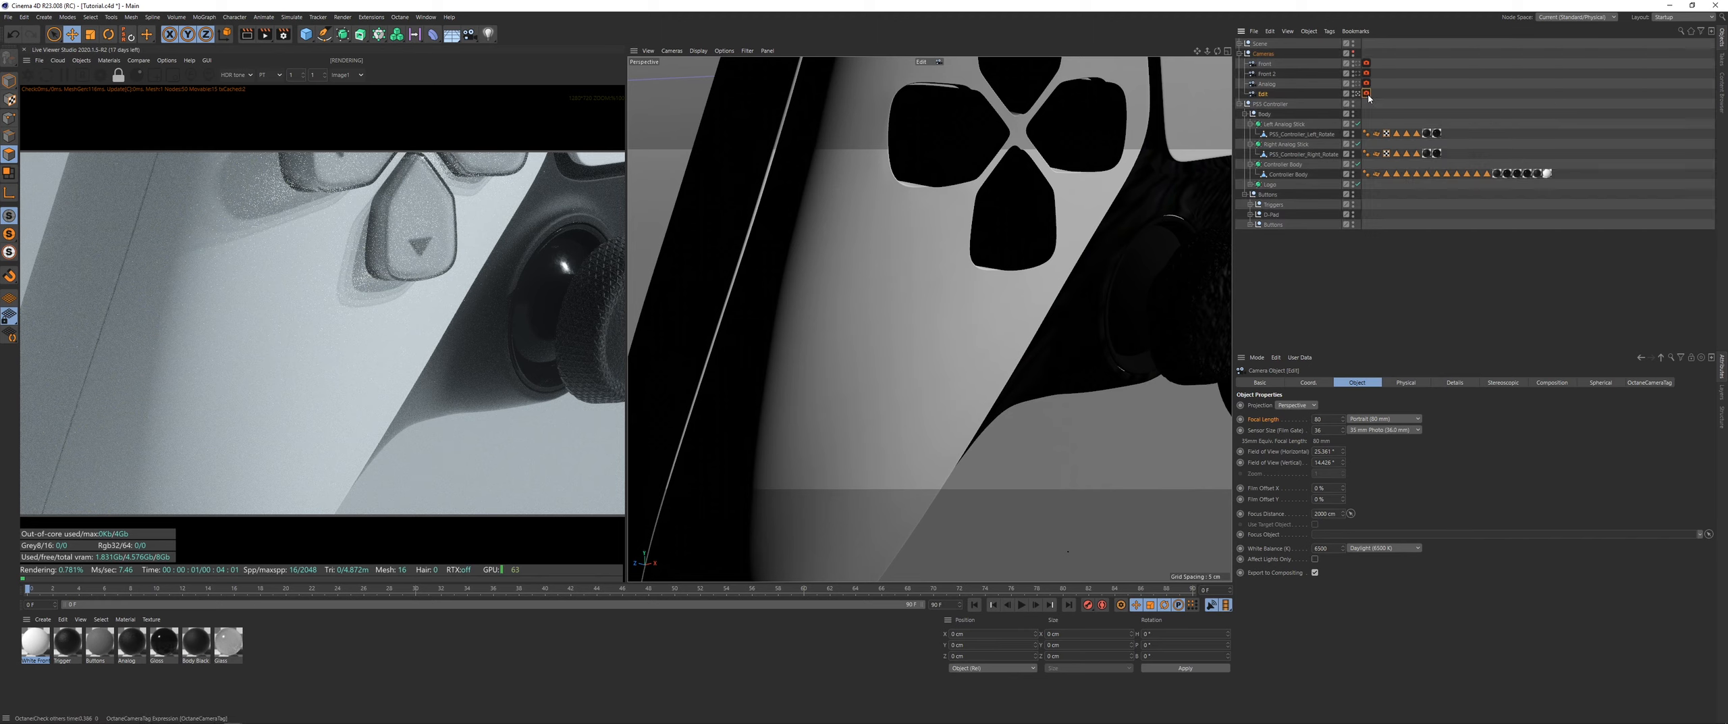
left_click(1380, 382)
left_click_drag(1596, 448, 1608, 449)
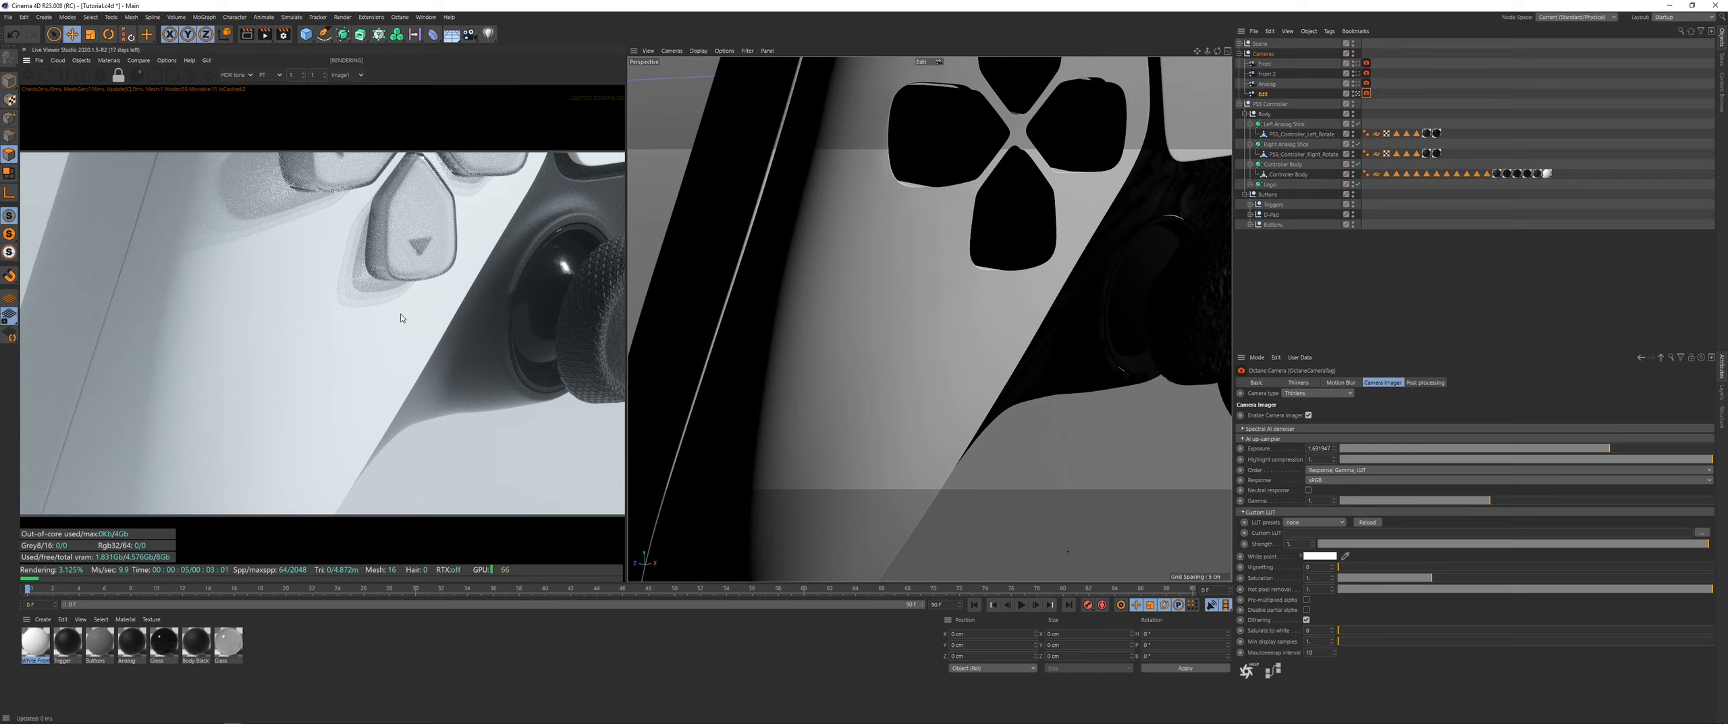
Step: Open the Glass material's node graph in the Octane Node Editor and reposition the editor to keep the render visible
left_click(223, 659)
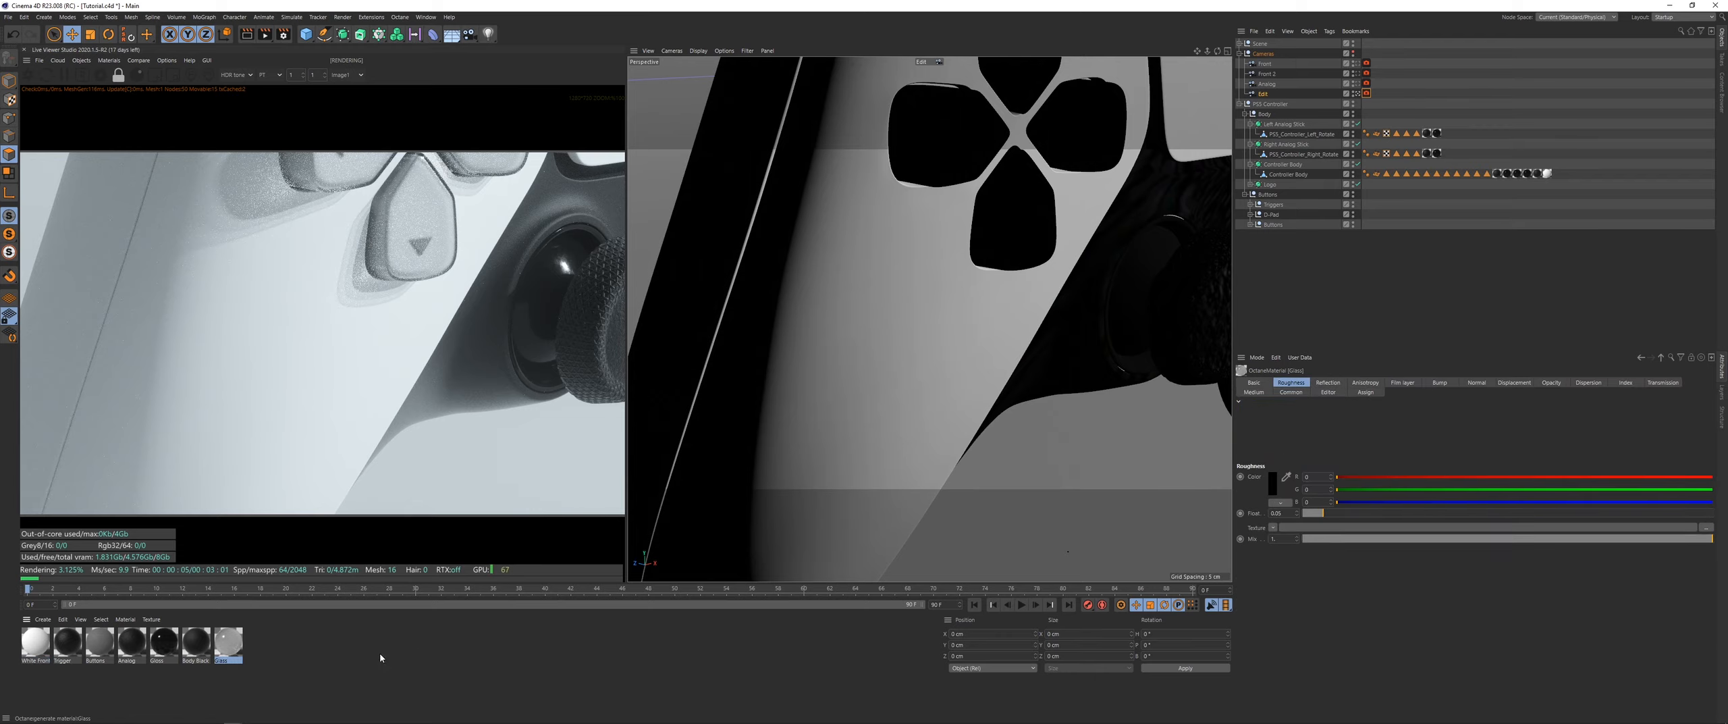
left_click(110, 61)
left_click(127, 84)
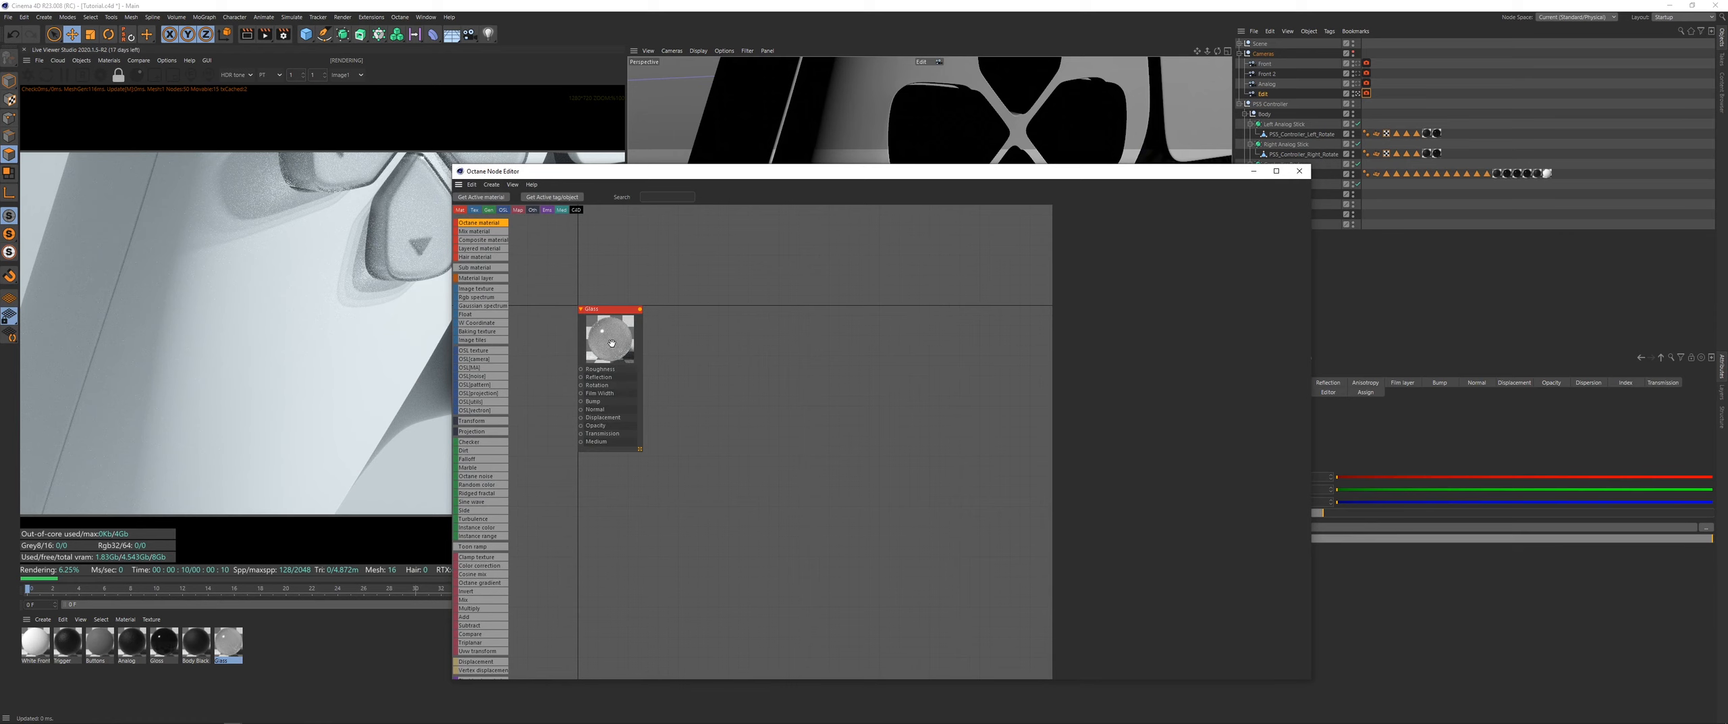
left_click(612, 343)
left_click(1145, 210)
left_click(1111, 210)
left_click_drag(1100, 172, 1302, 180)
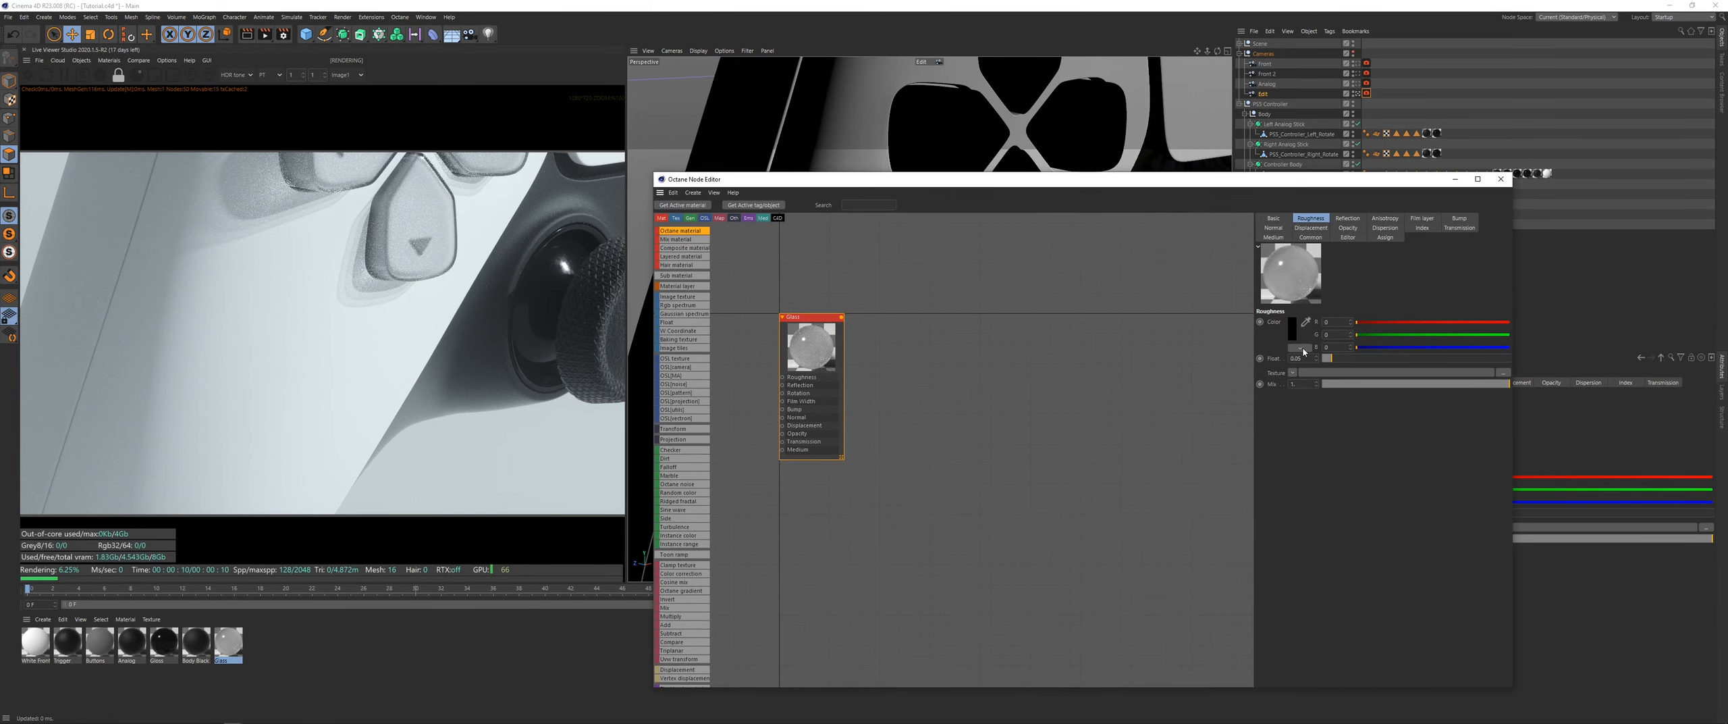
Step: Set the Glass material's roughness to 0.01 and close the node editor
key("Return")
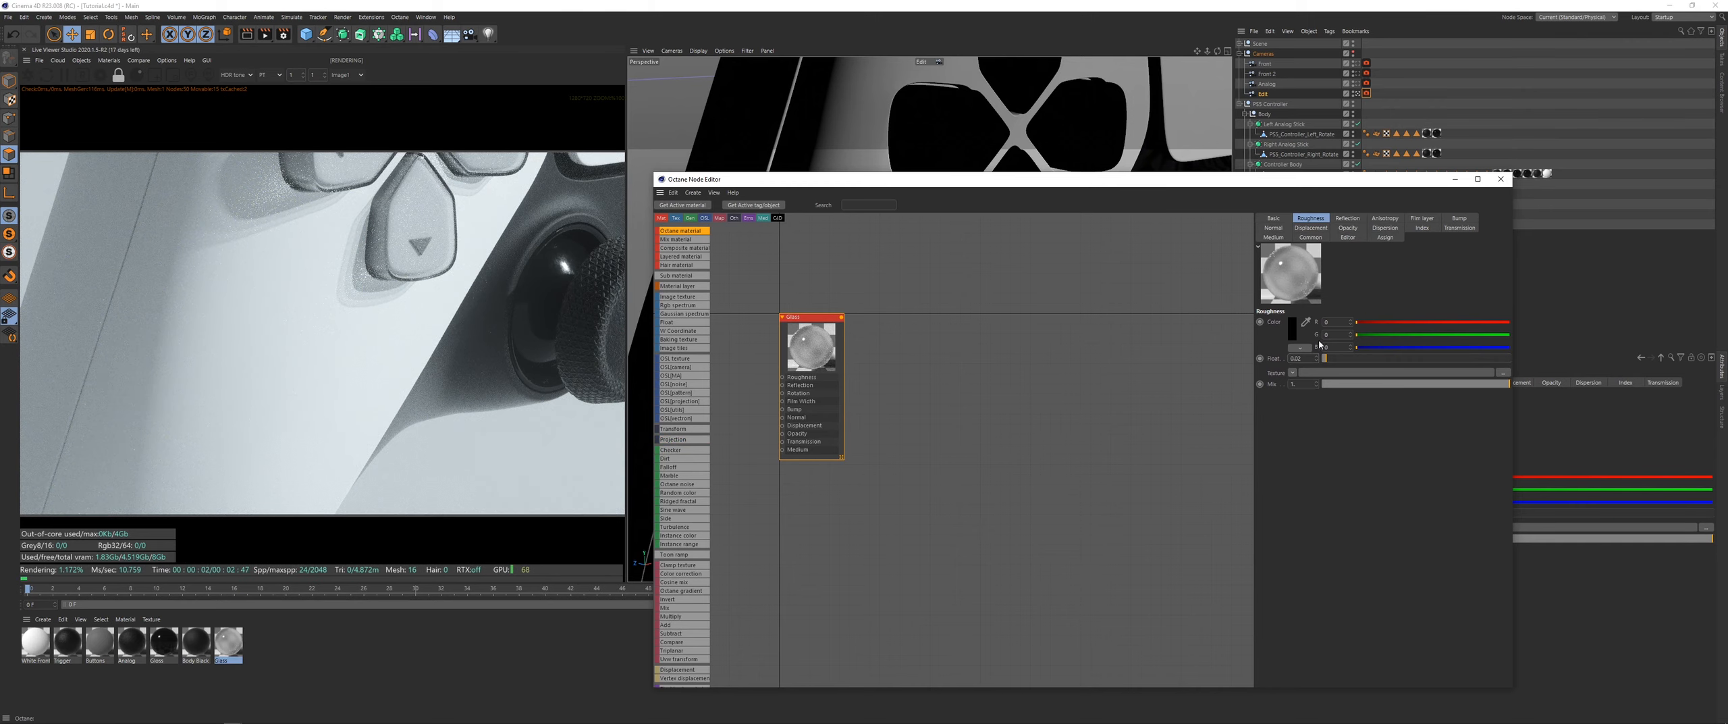
type("1")
key("Return")
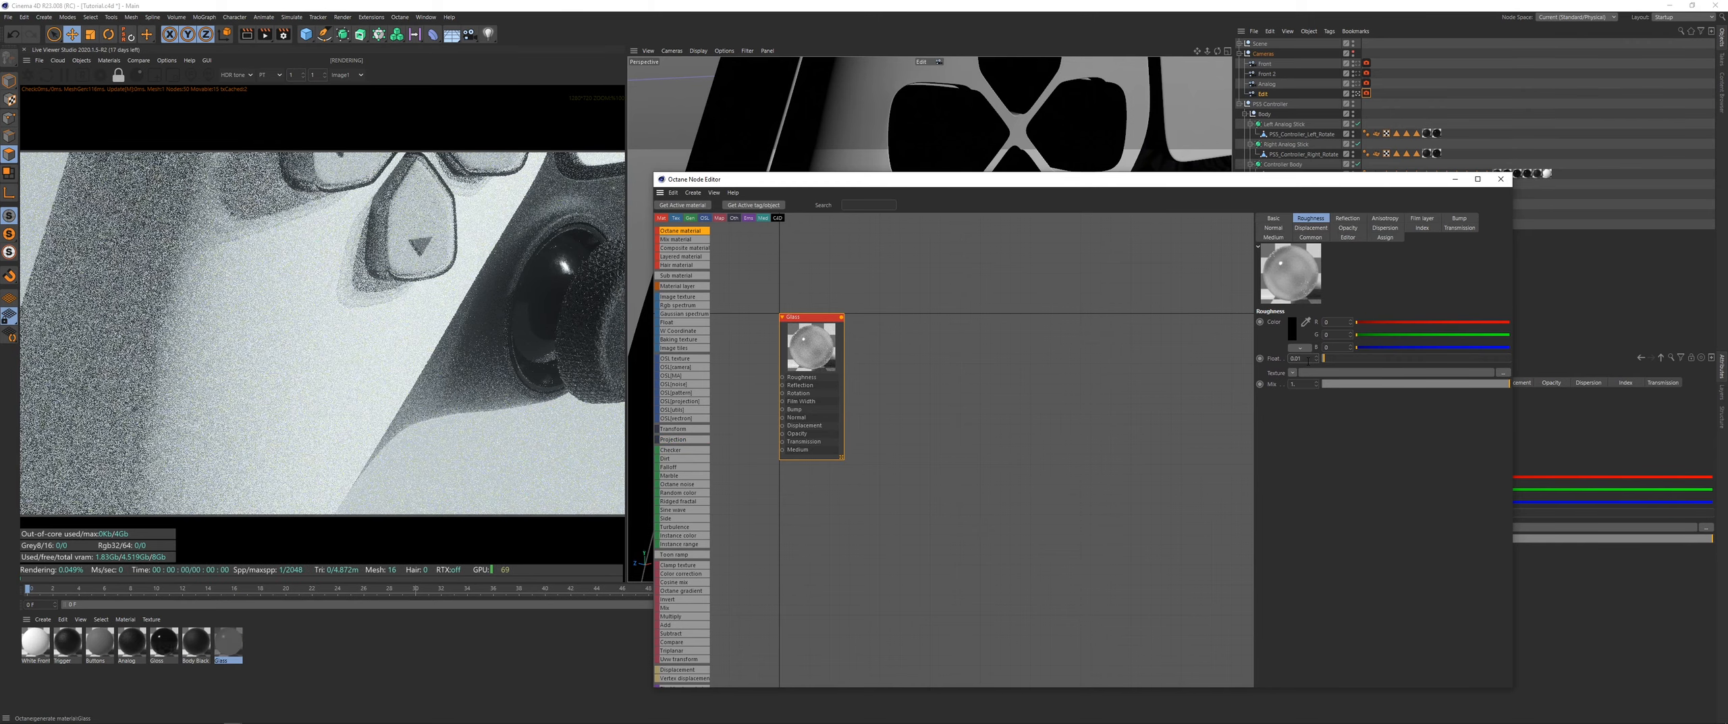
left_click(1500, 180)
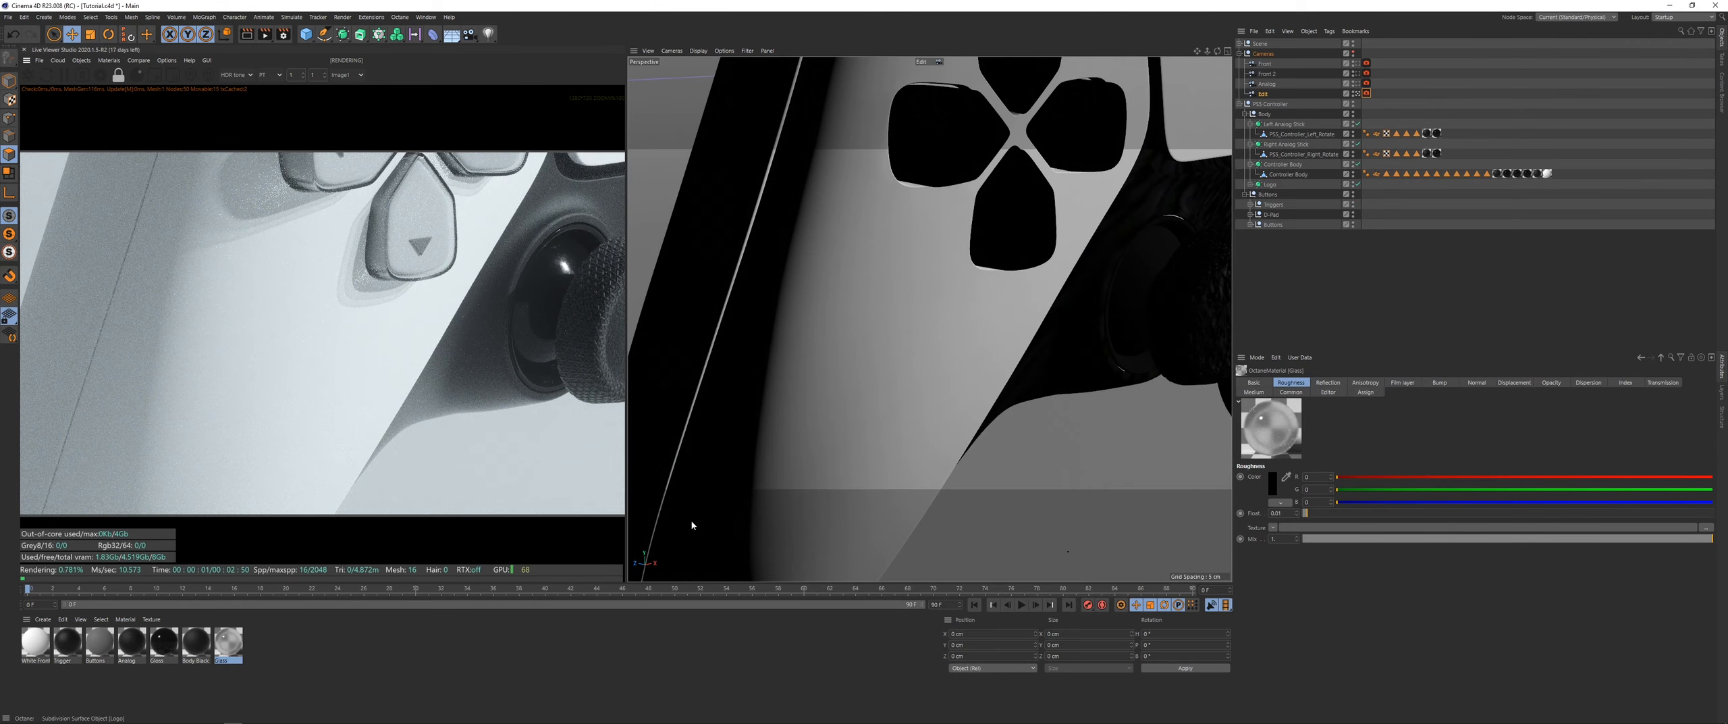
Step: Open the White Front material's graph in the Octane Node Editor and add an Octane Noise node
left_click(31, 647)
left_click(104, 59)
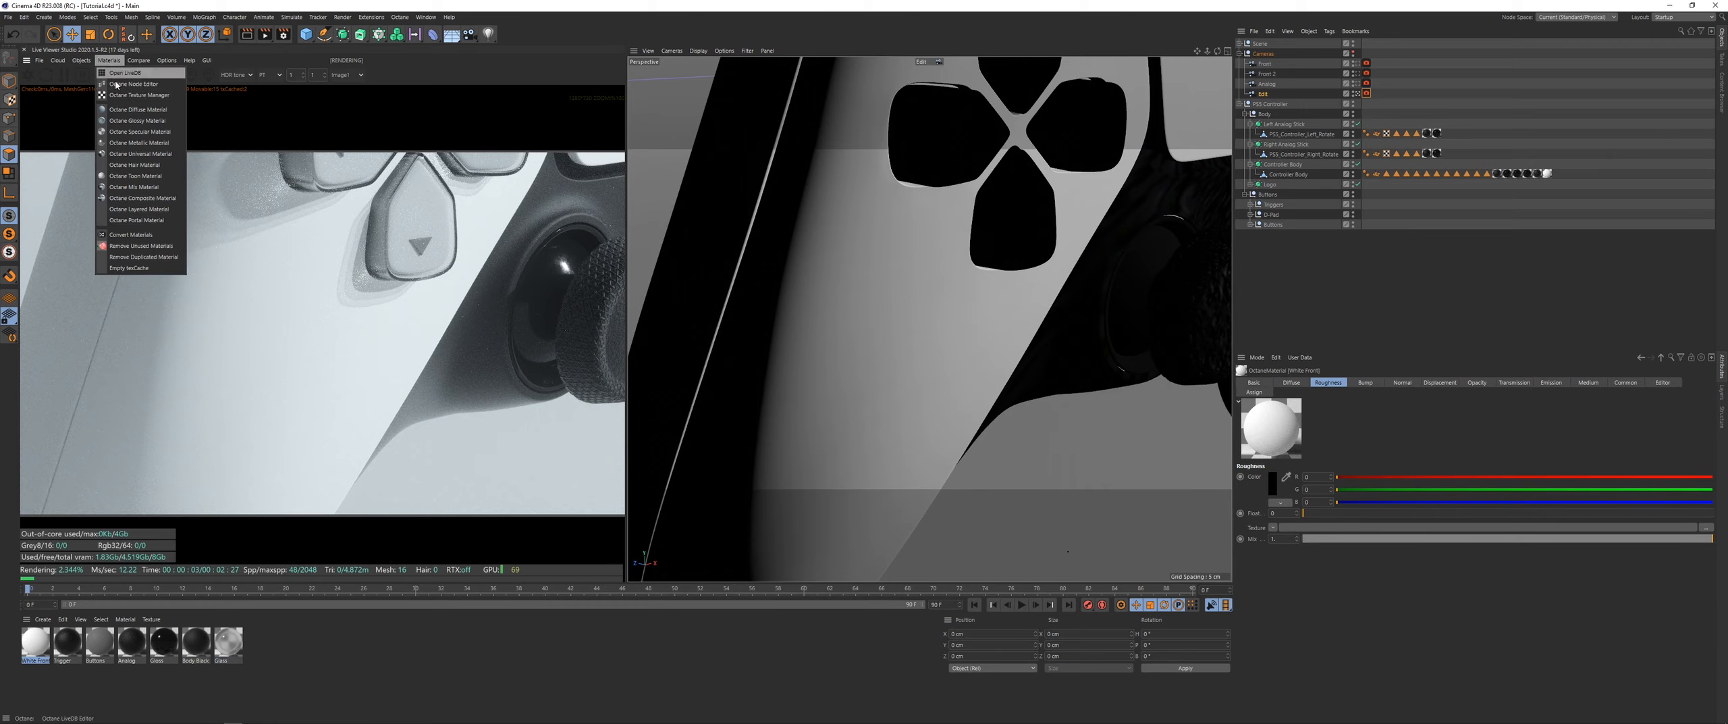
left_click(128, 82)
left_click_drag(481, 190, 927, 172)
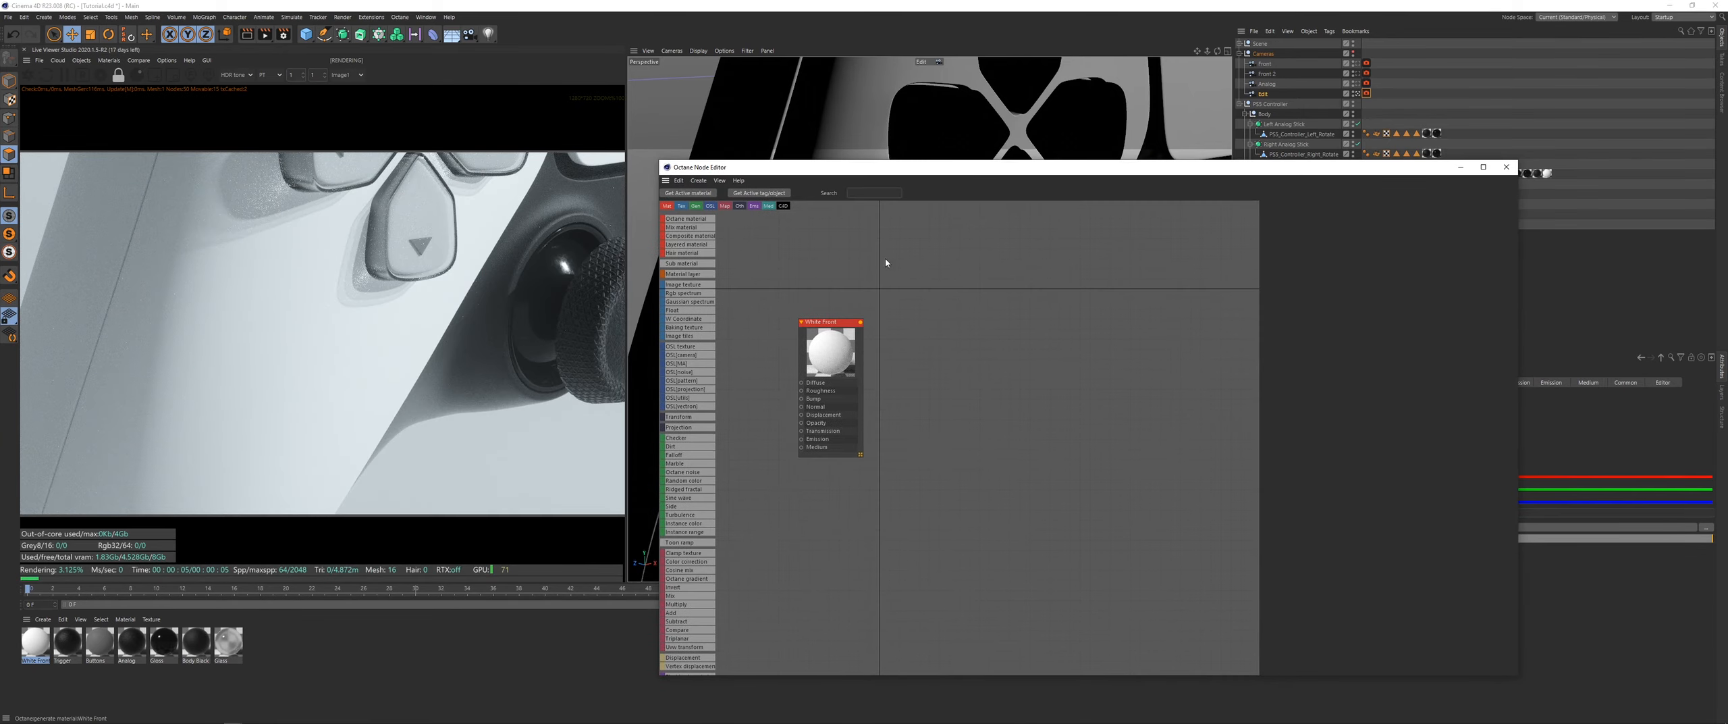
left_click_drag(834, 323, 992, 290)
scroll(802, 363, "up", 4)
scroll(793, 383, "up", 1)
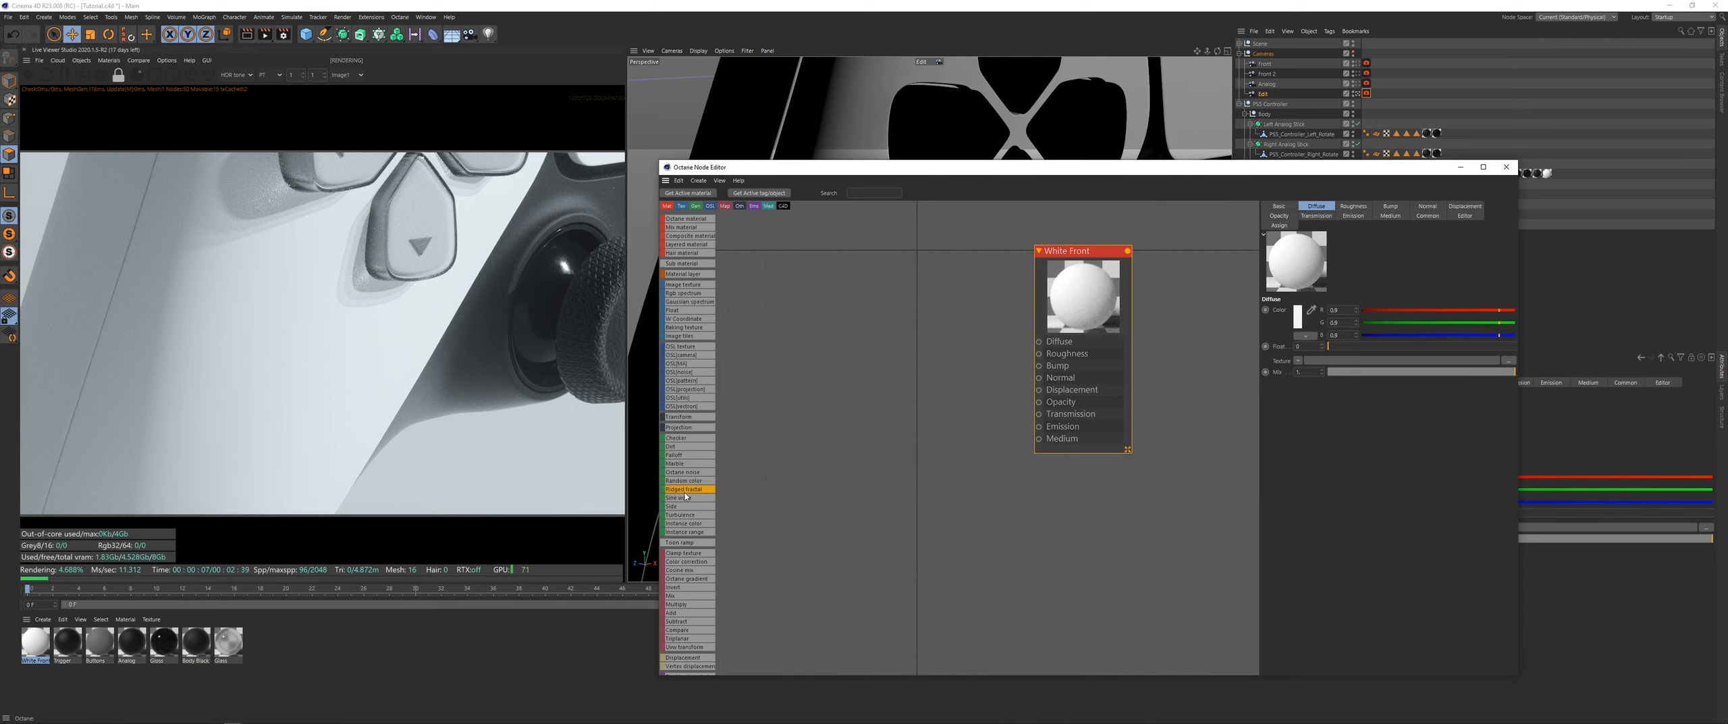
left_click_drag(690, 476, 851, 430)
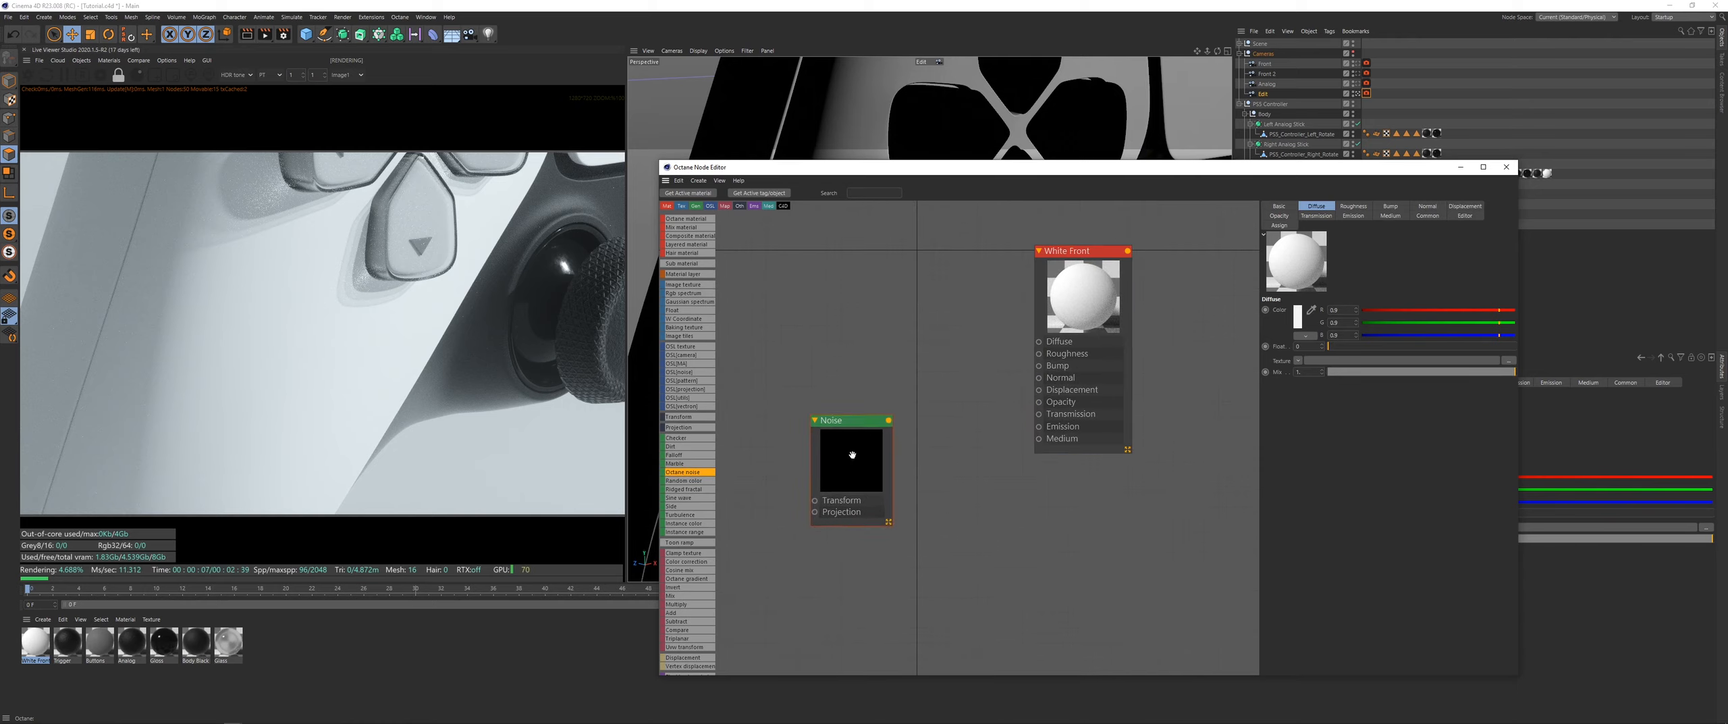
Step: Connect a Float texture to White Front's roughness and set its value to about 0.33
left_click(1088, 252)
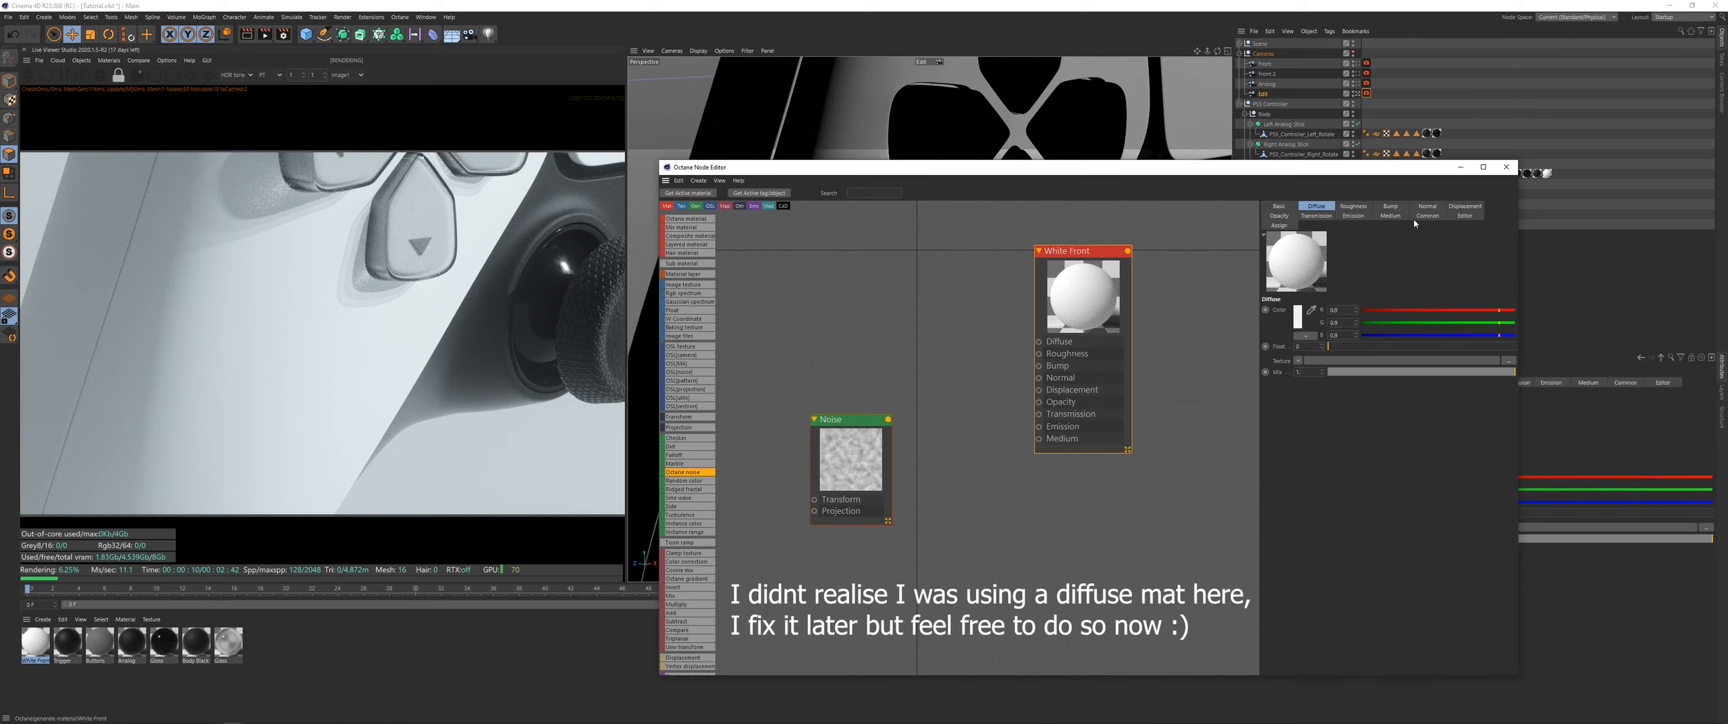
mouse_move(1329, 346)
left_mouse_down()
mouse_move(1446, 346)
mouse_move(1395, 346)
left_mouse_up()
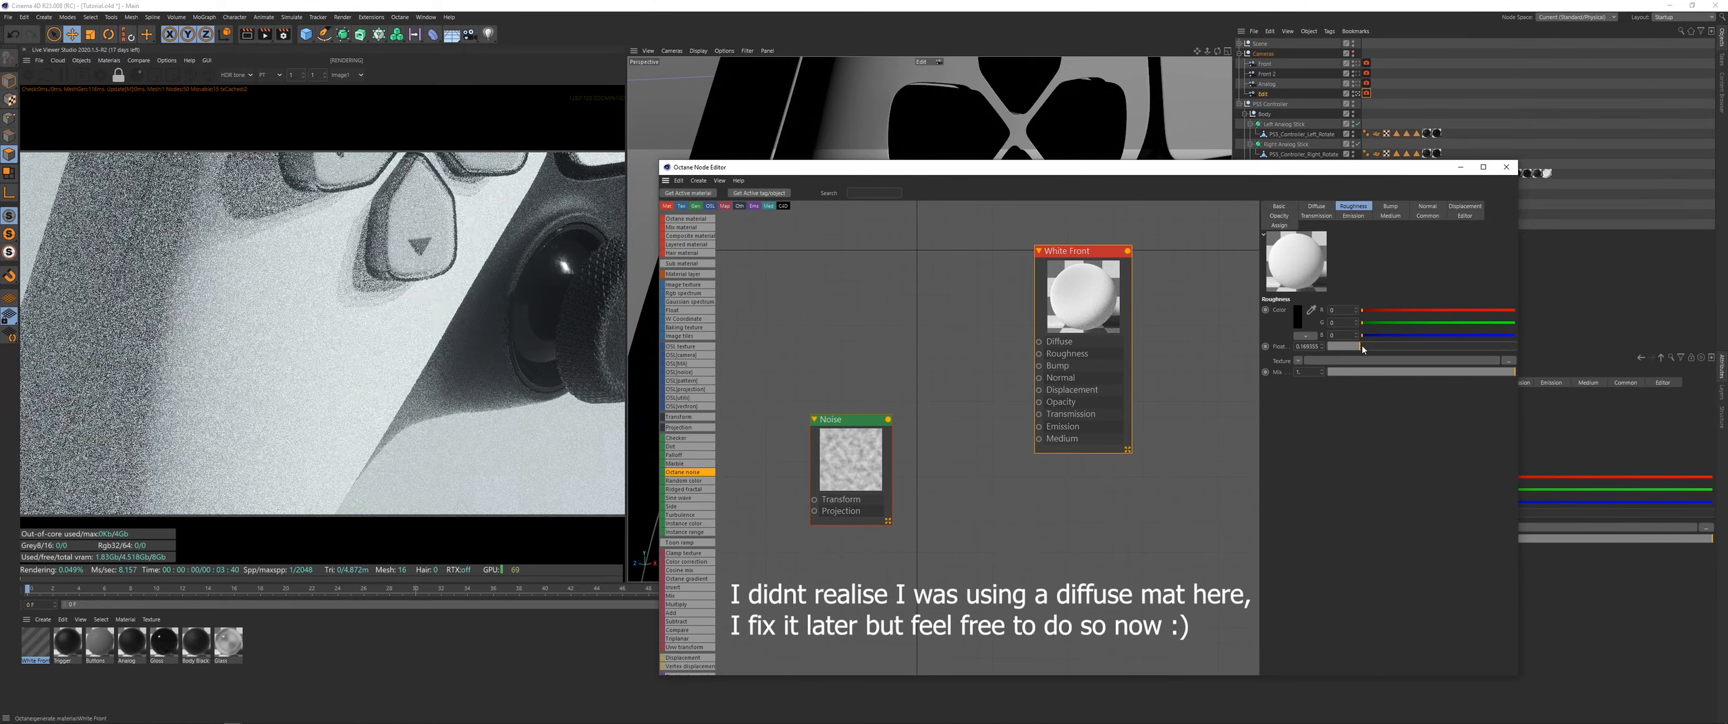
mouse_move(835, 466)
left_mouse_down()
mouse_move(796, 466)
mouse_move(865, 467)
left_mouse_up()
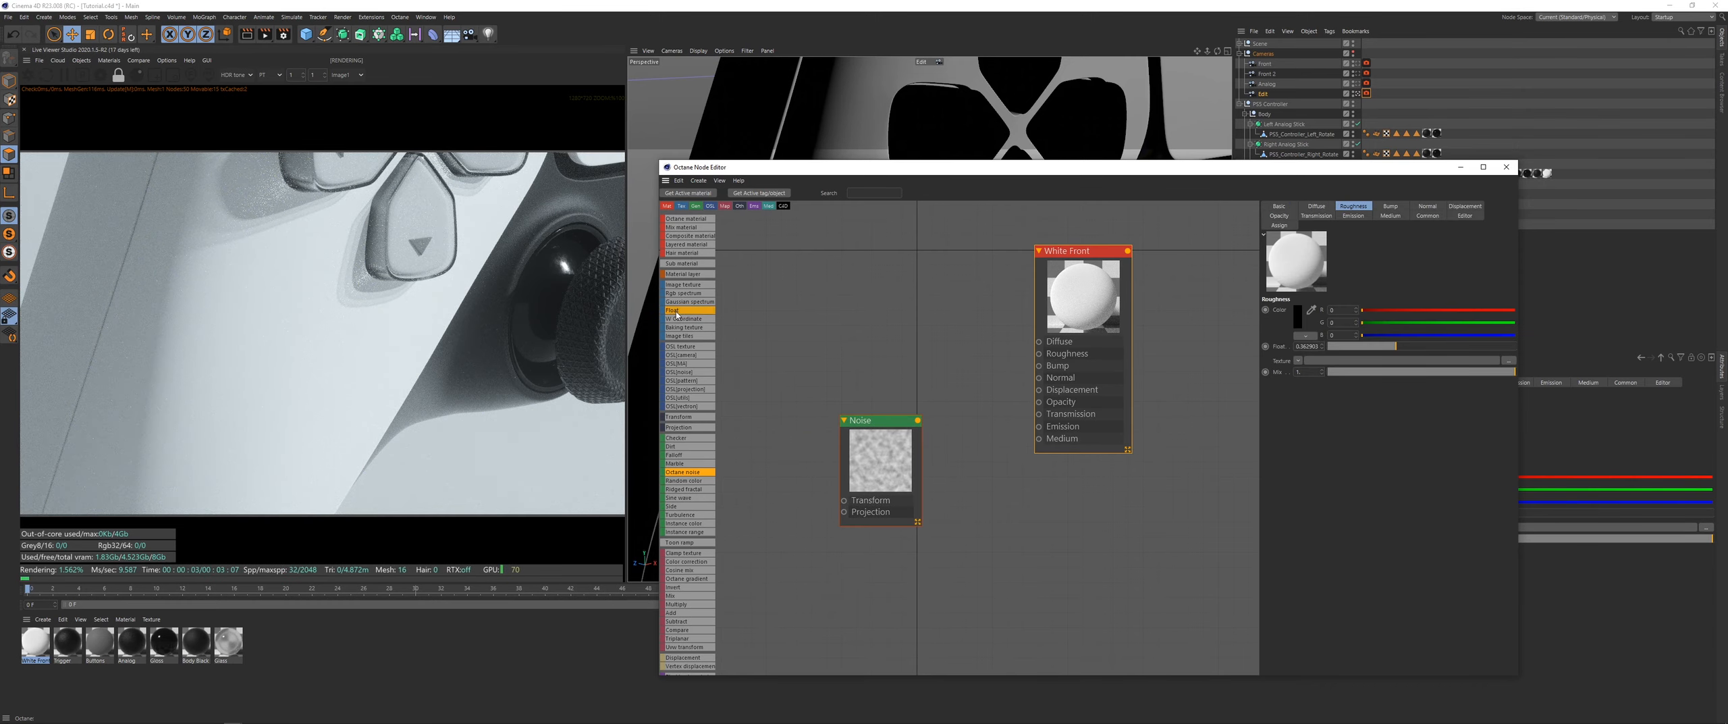
left_click_drag(683, 310, 1039, 354)
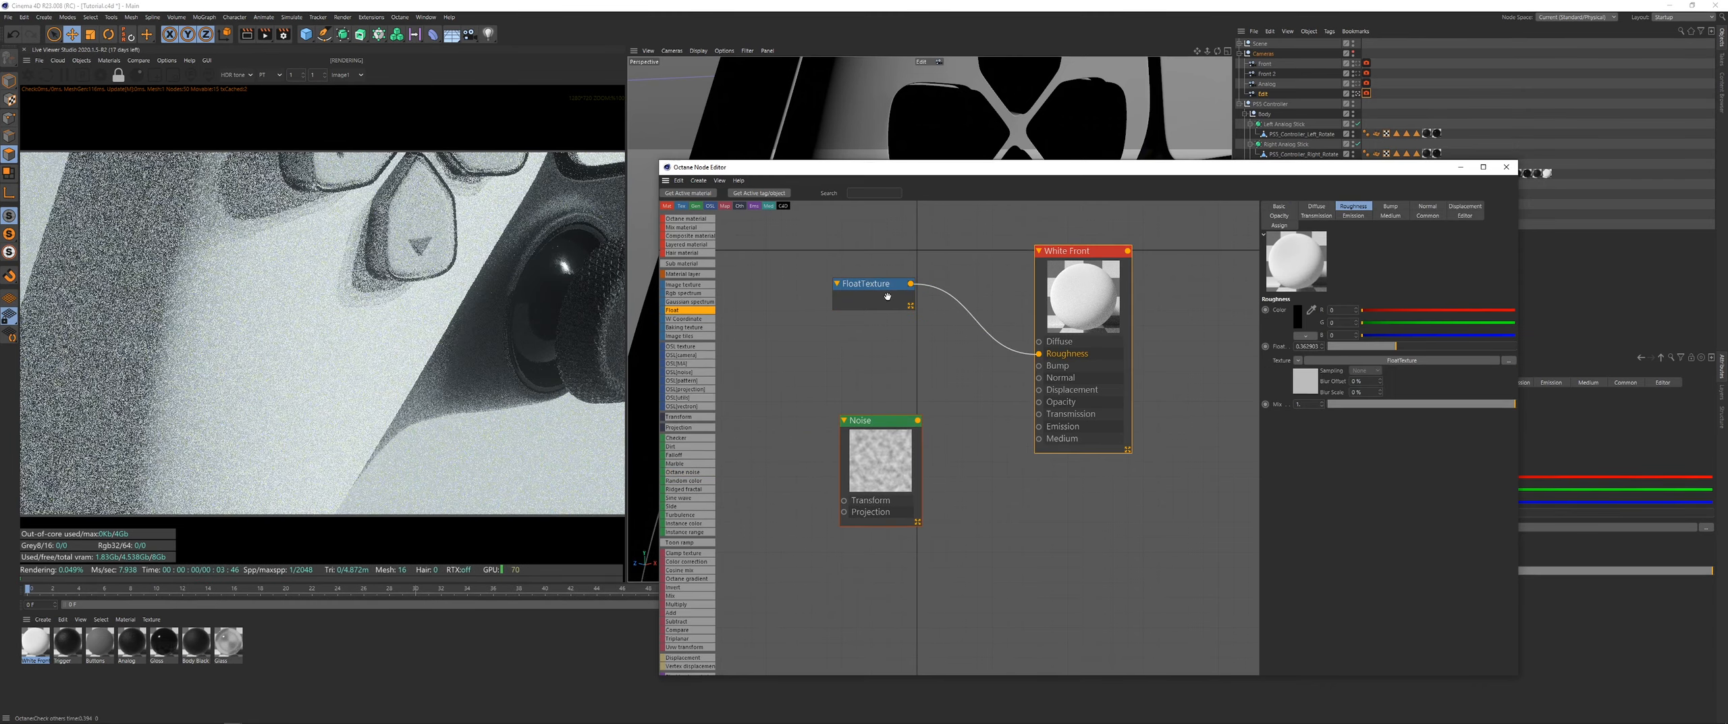
left_click_drag(871, 283, 874, 314)
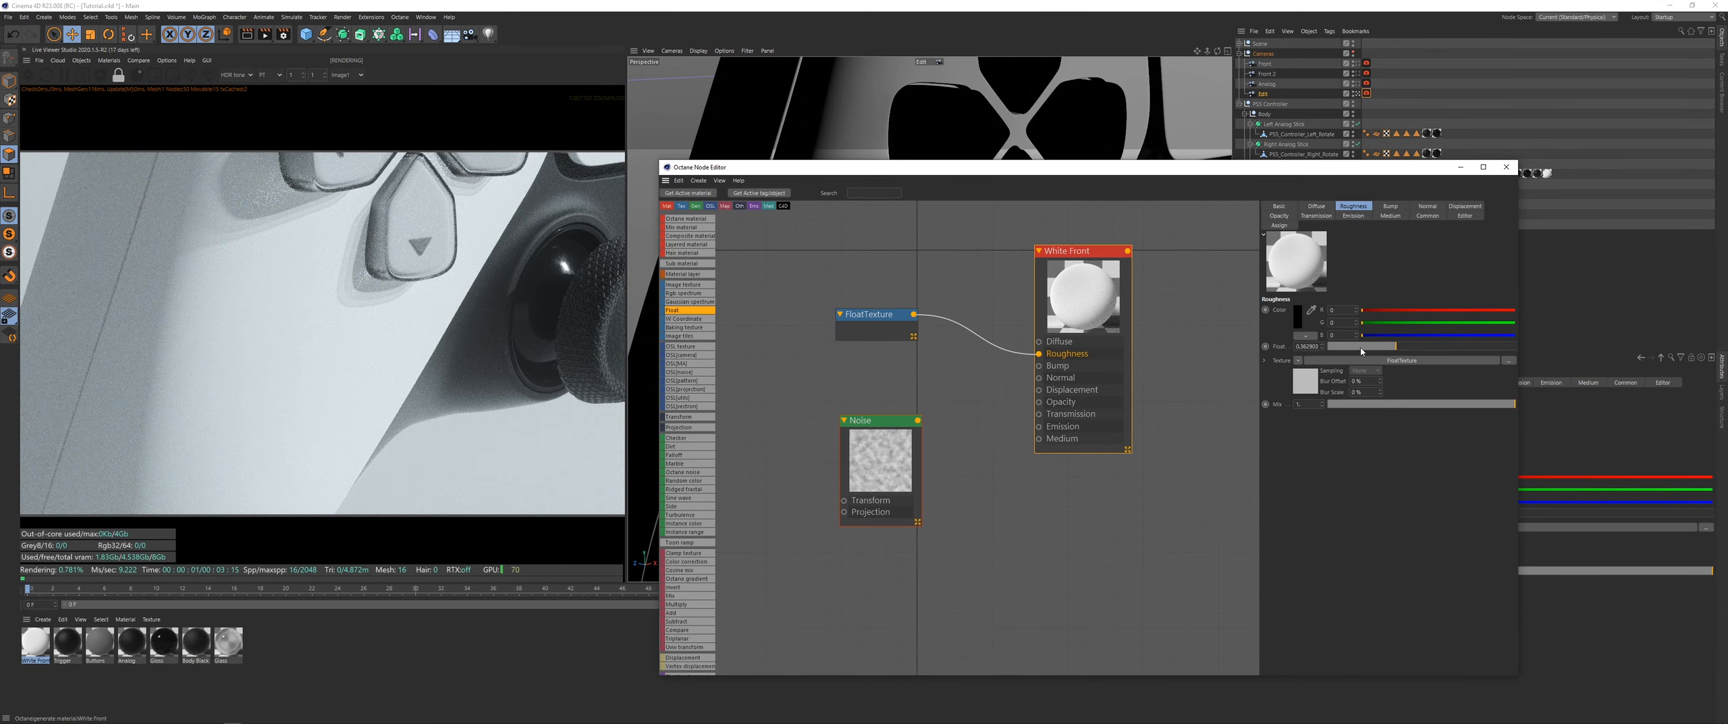
left_click(914, 337)
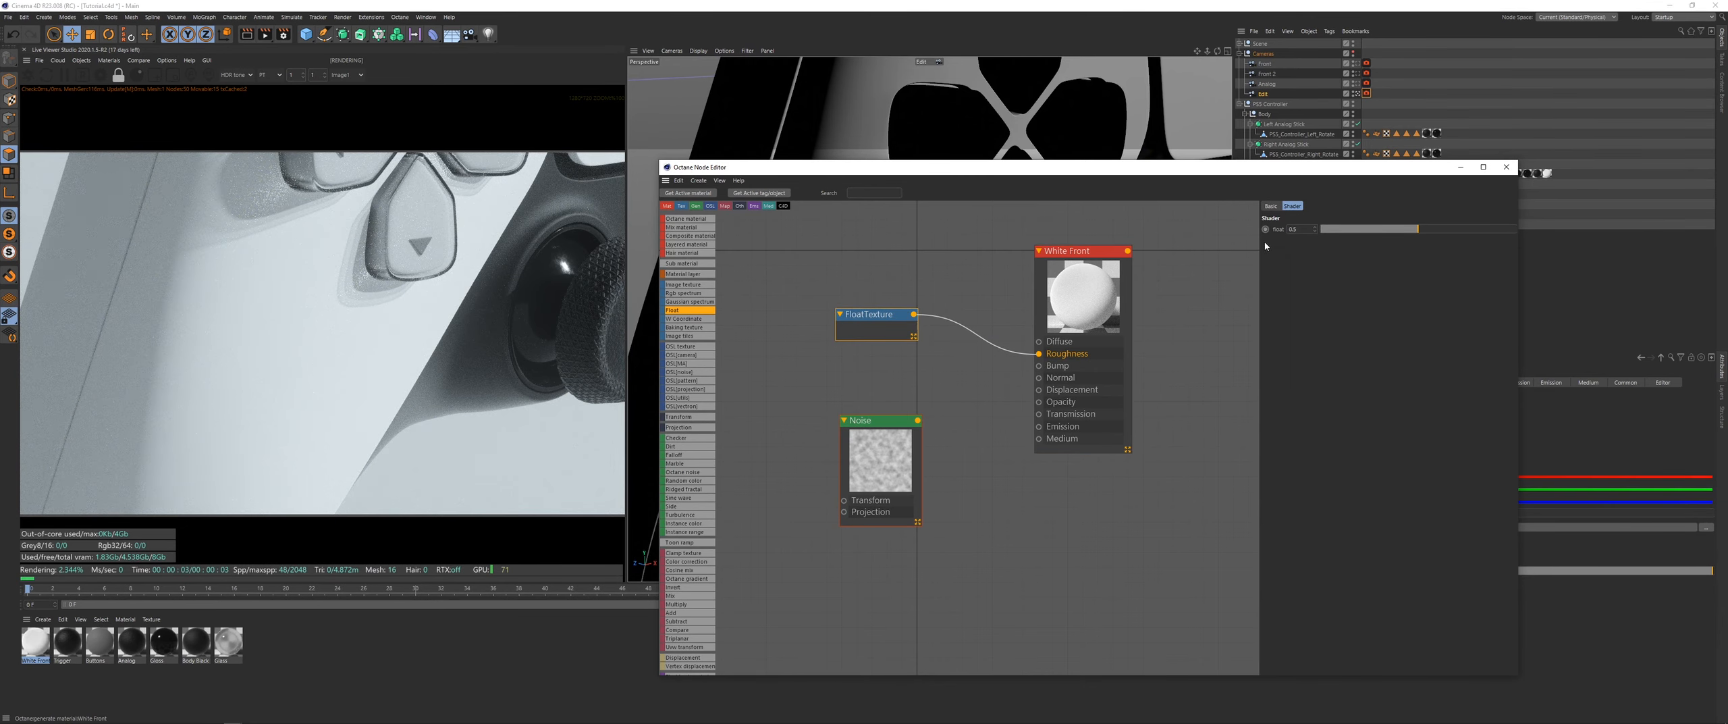
left_click_drag(1325, 233, 1391, 232)
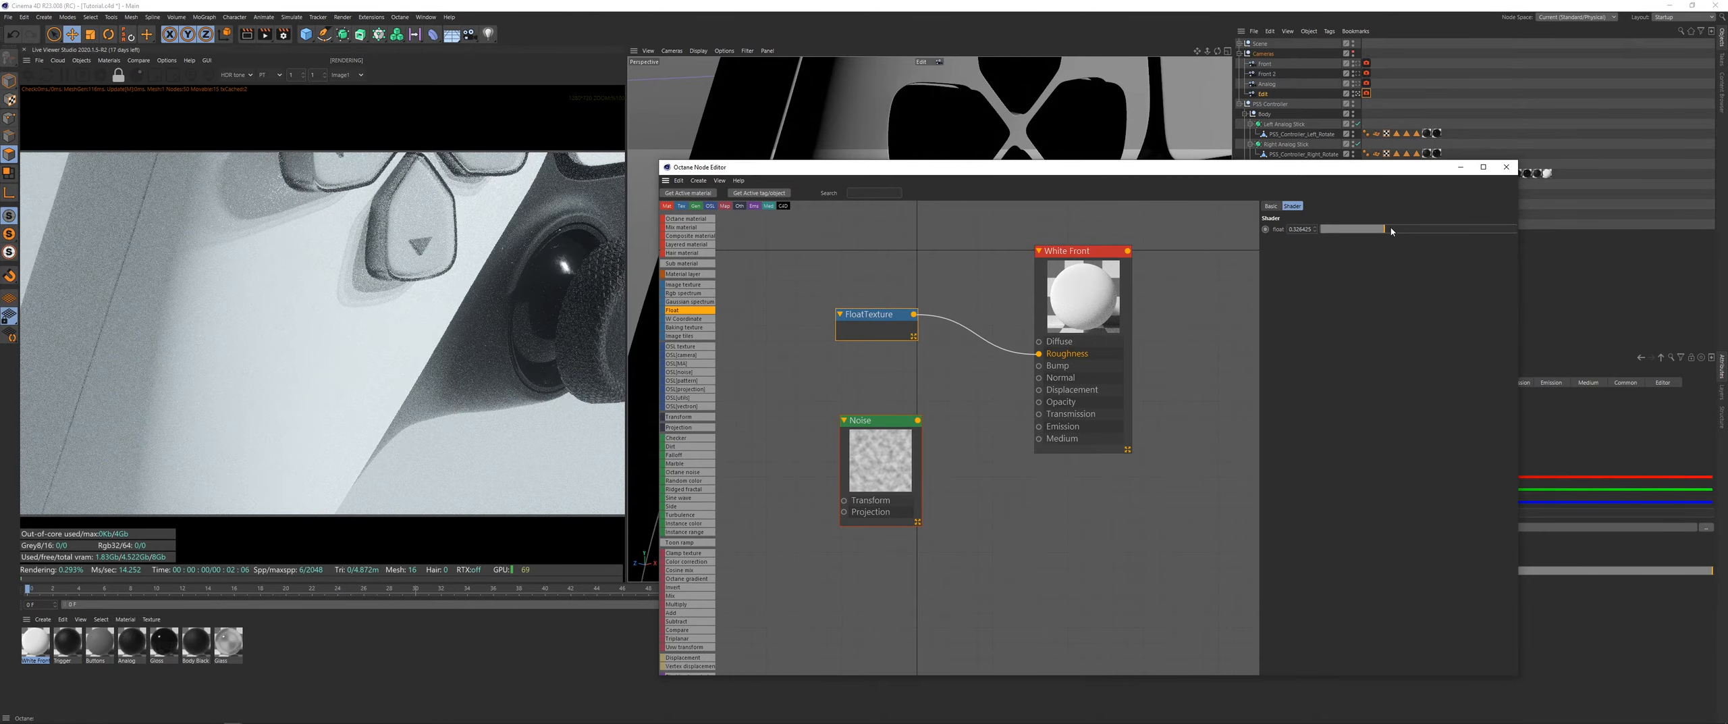
Step: Connect the Noise node to White Front's bump and add UVW Transform and Texture Projection nodes to it
middle_click_drag(921, 440, 989, 401)
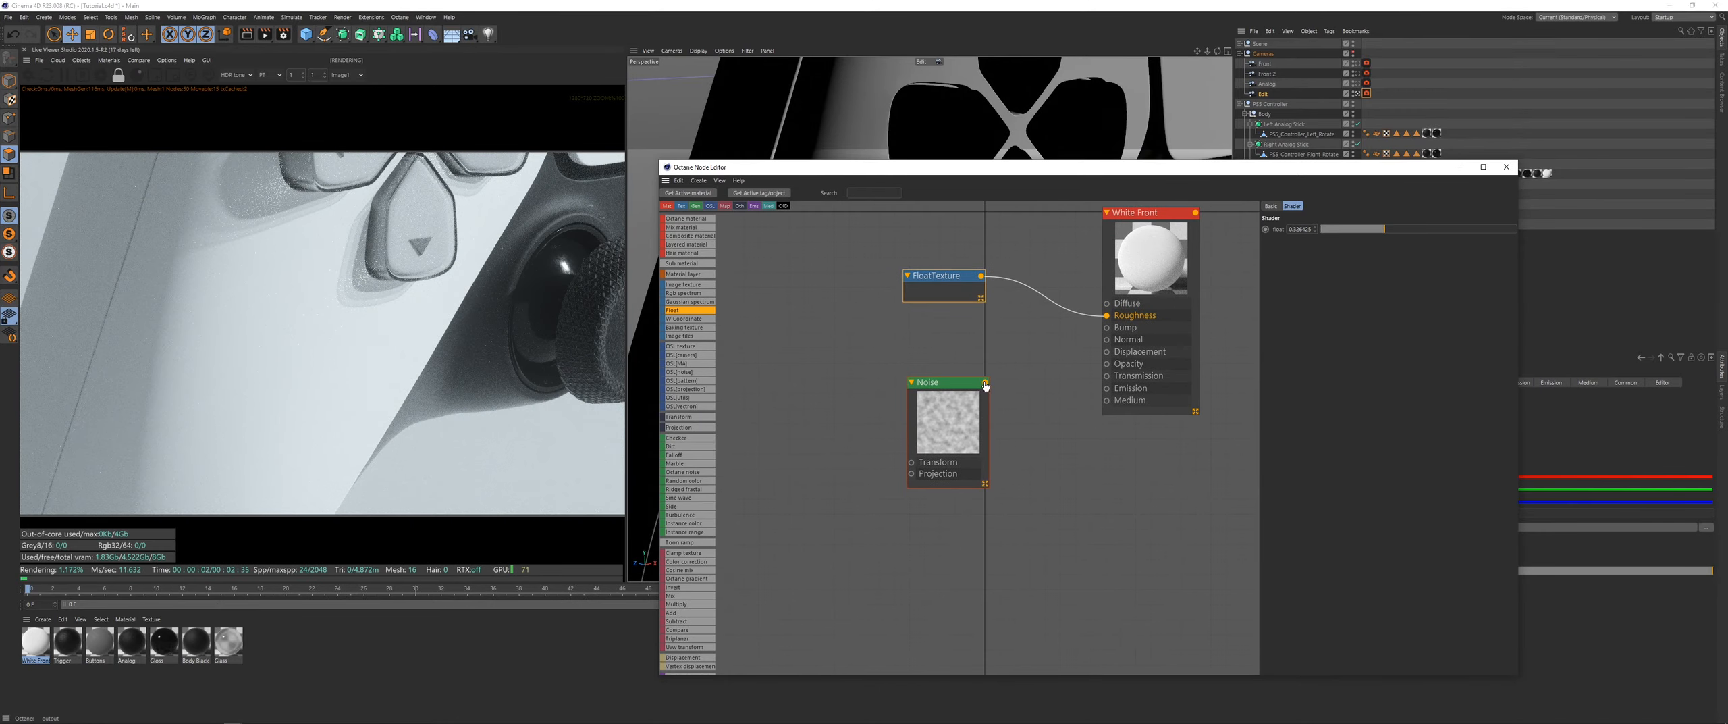
left_click_drag(1107, 347, 1107, 328)
left_click(936, 423)
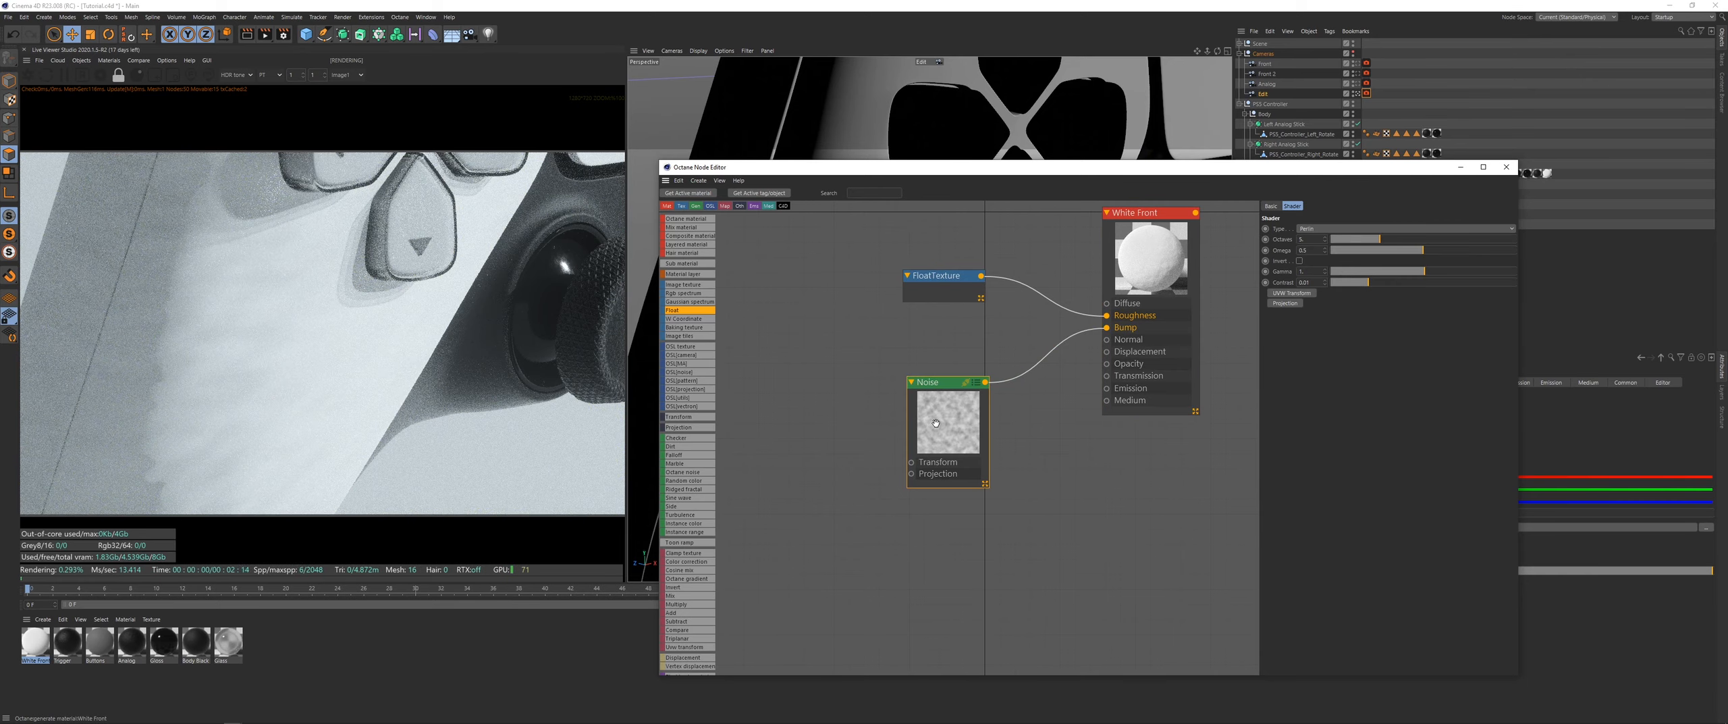
left_click(1292, 304)
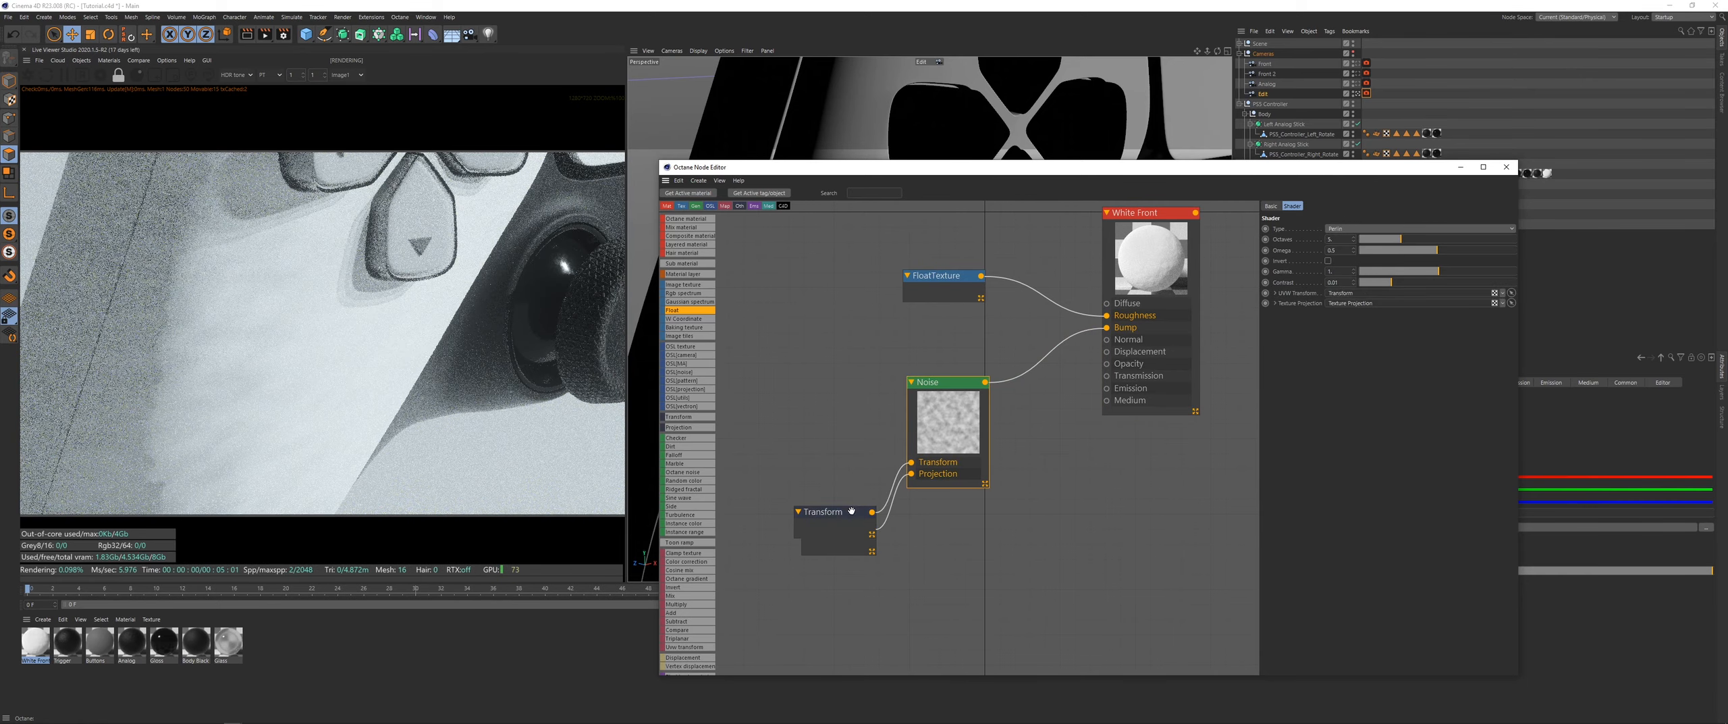
left_click(1291, 293)
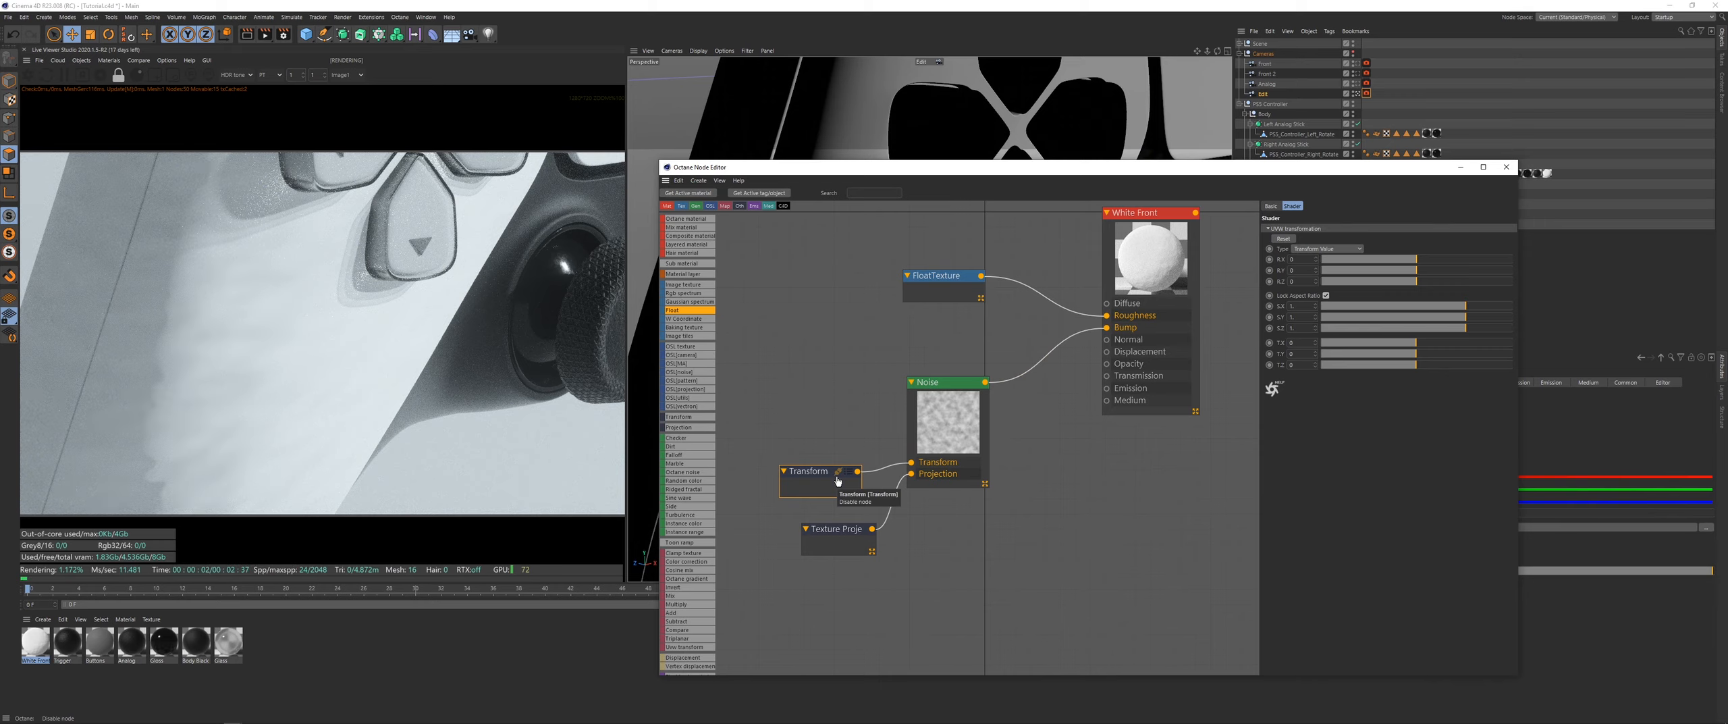
Step: Set the Noise's texture projection to Box
left_click(858, 541)
left_click(1361, 229)
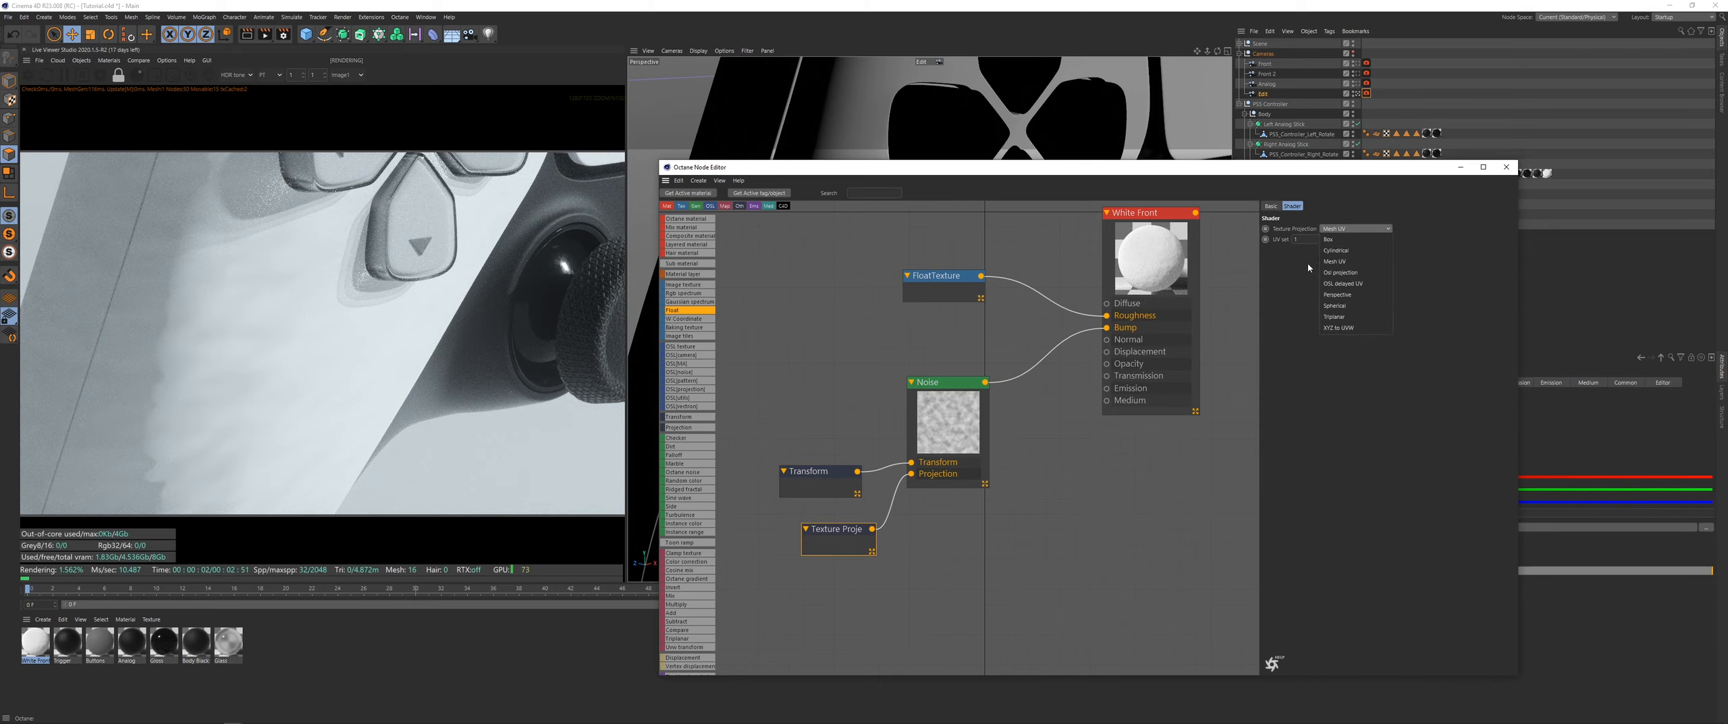
left_click(1333, 239)
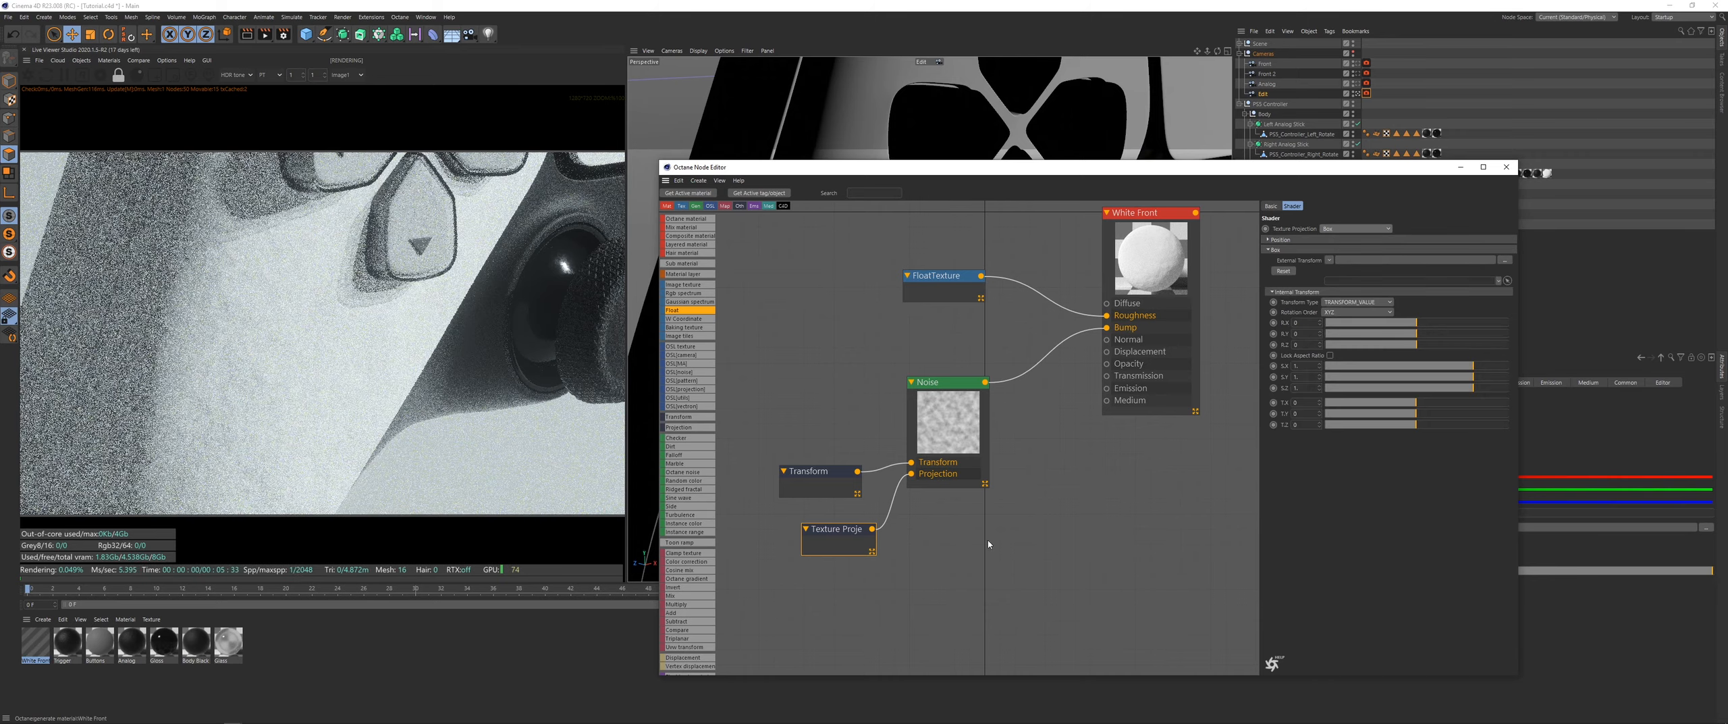
Step: Set the uniform scale of the Noise's Transform node to 0.01
left_click(810, 483)
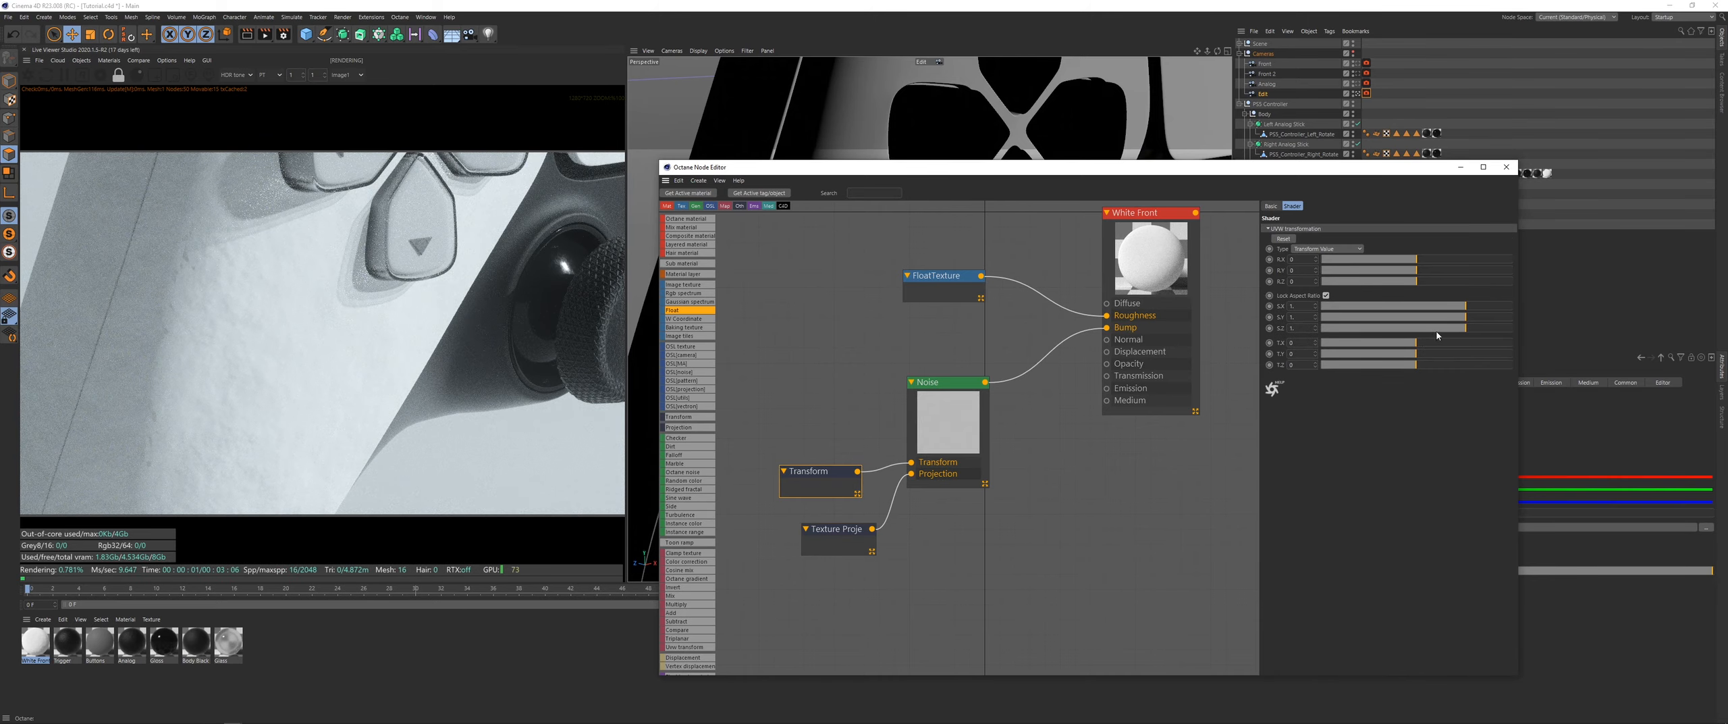
left_click_drag(1417, 312, 1376, 313)
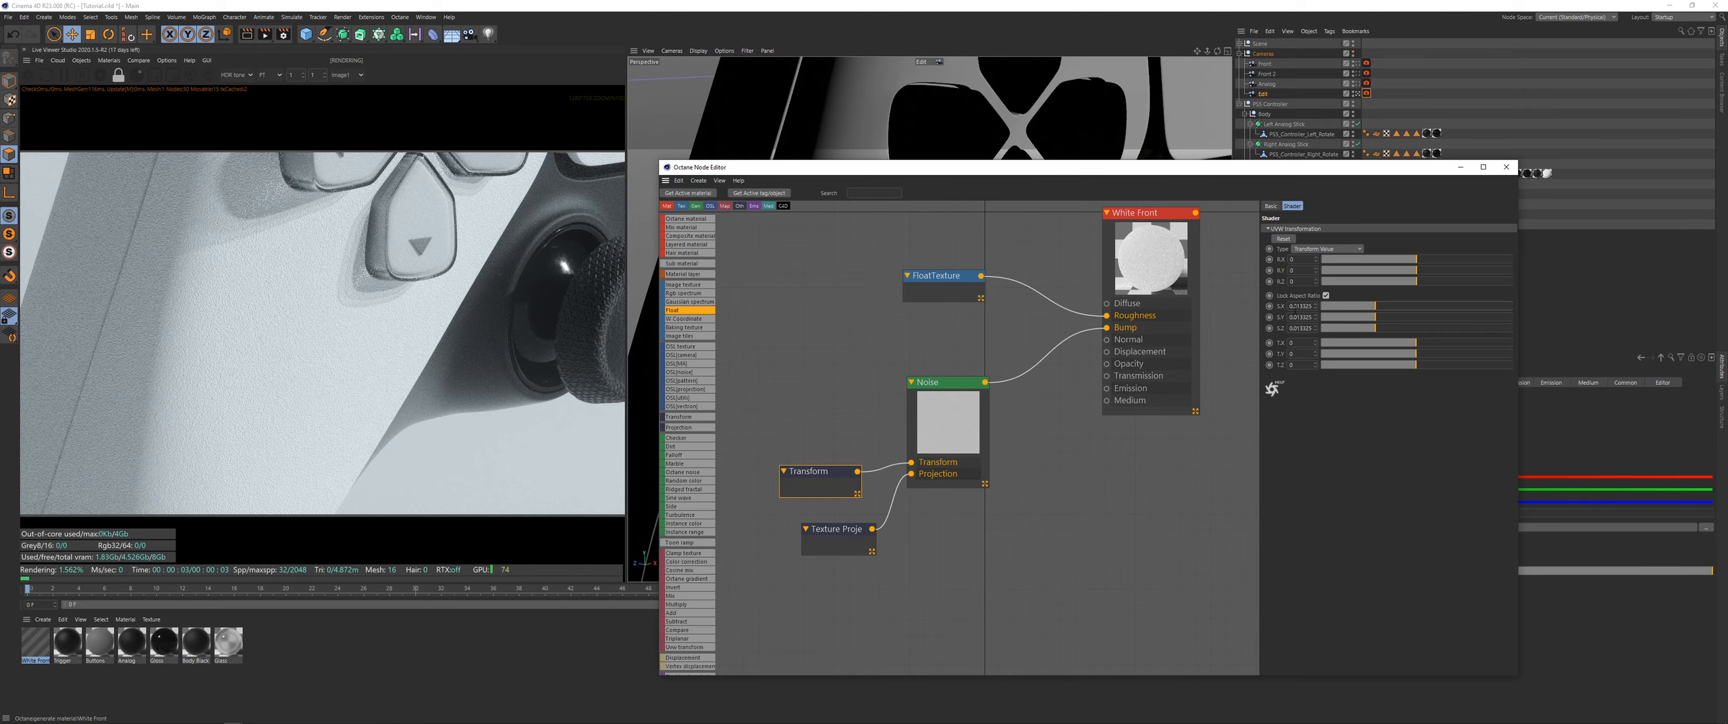
type("1")
key("Return")
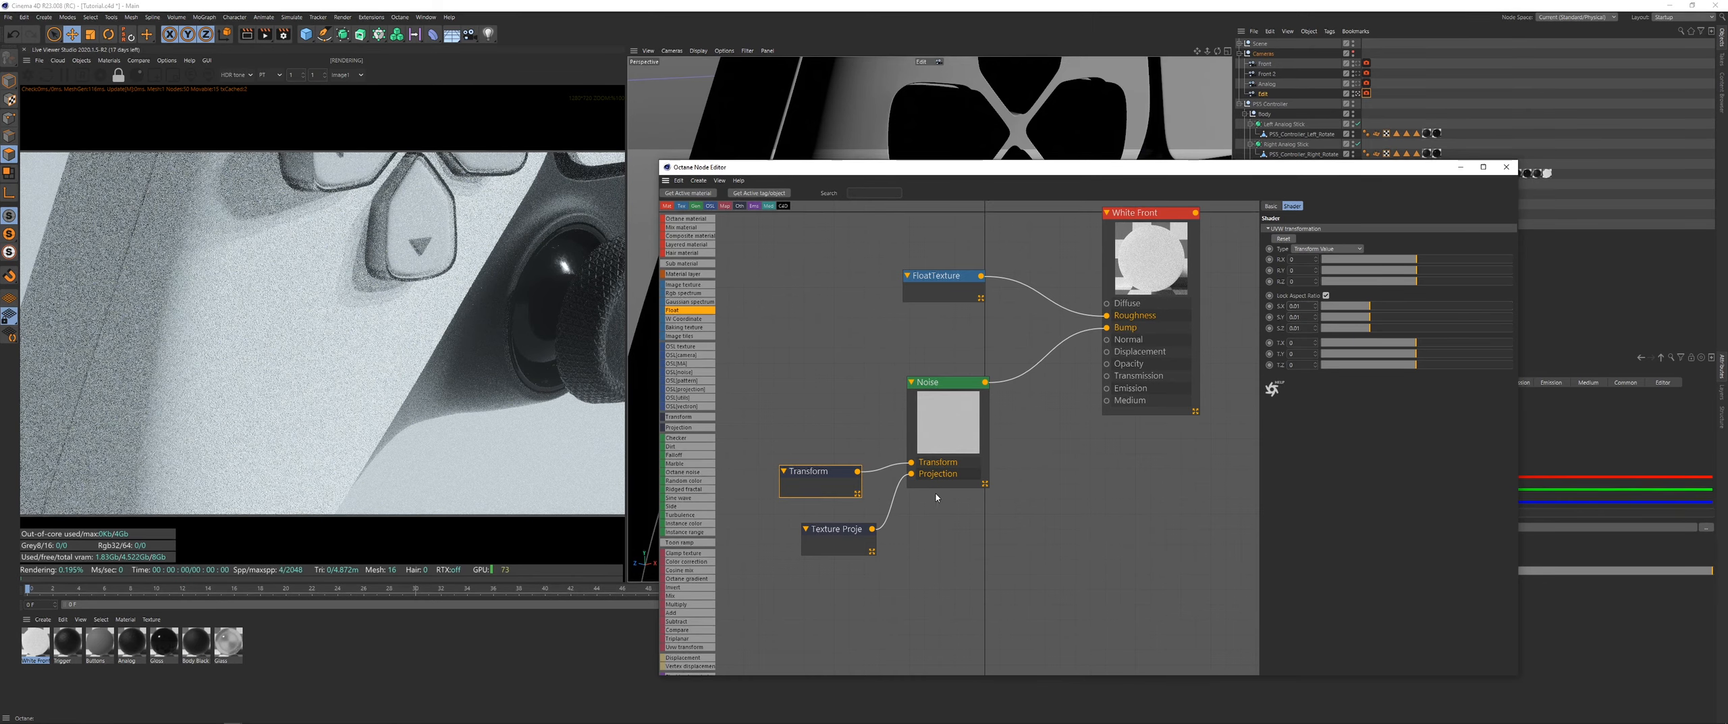
scroll(232, 327, "up", 1)
scroll(225, 361, "down", 1)
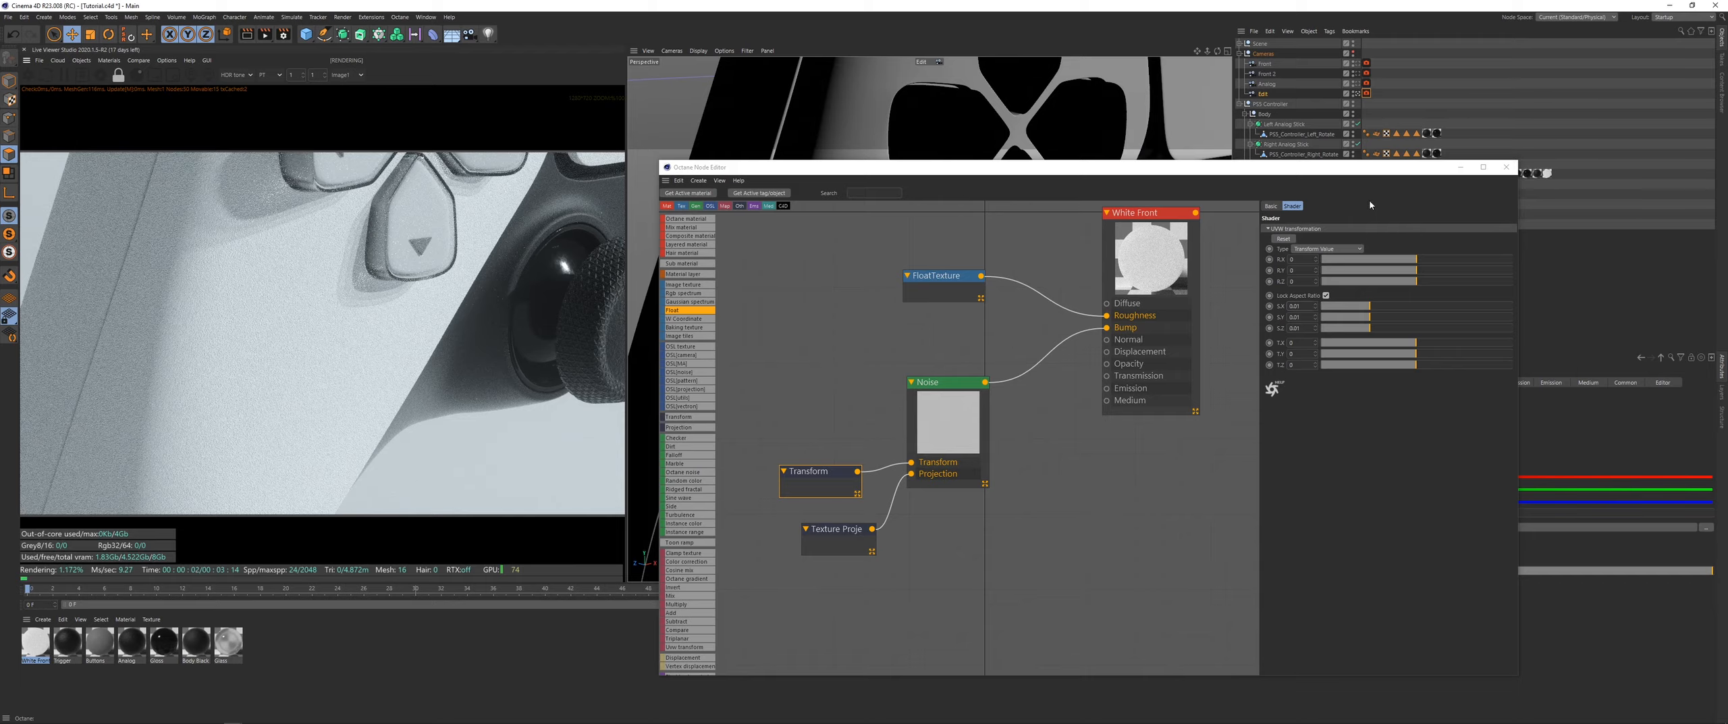
Step: Close the node editor and examine the white shell's bump grain around the touchpad edge and D-pad through the Edit camera
left_click(1463, 170)
left_click(1263, 94)
right_click_drag(926, 329, 994, 307, "alt")
middle_click_drag(995, 311, 974, 297, "alt")
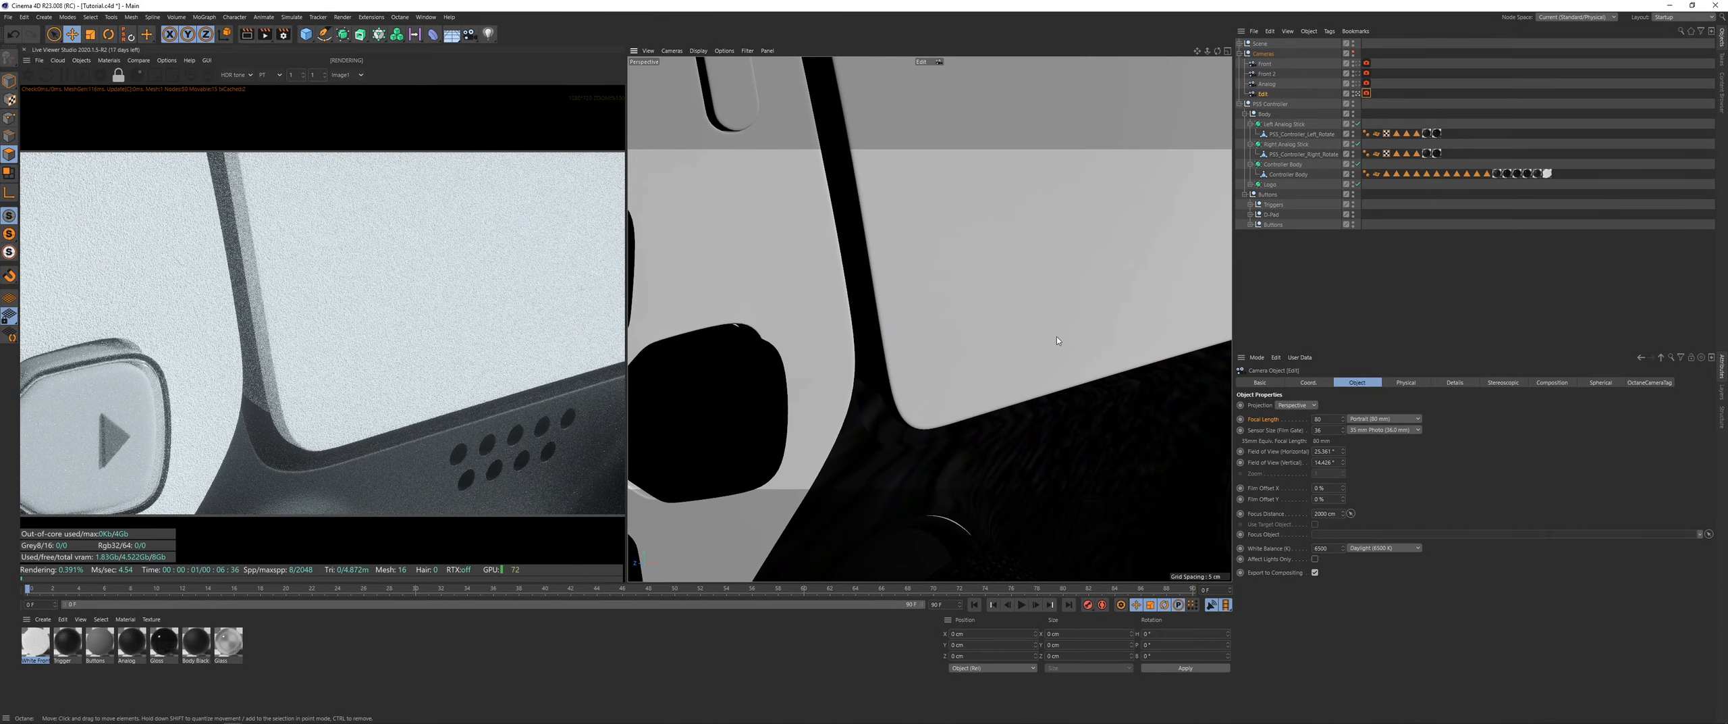
left_click_drag(887, 298, 906, 299, "alt")
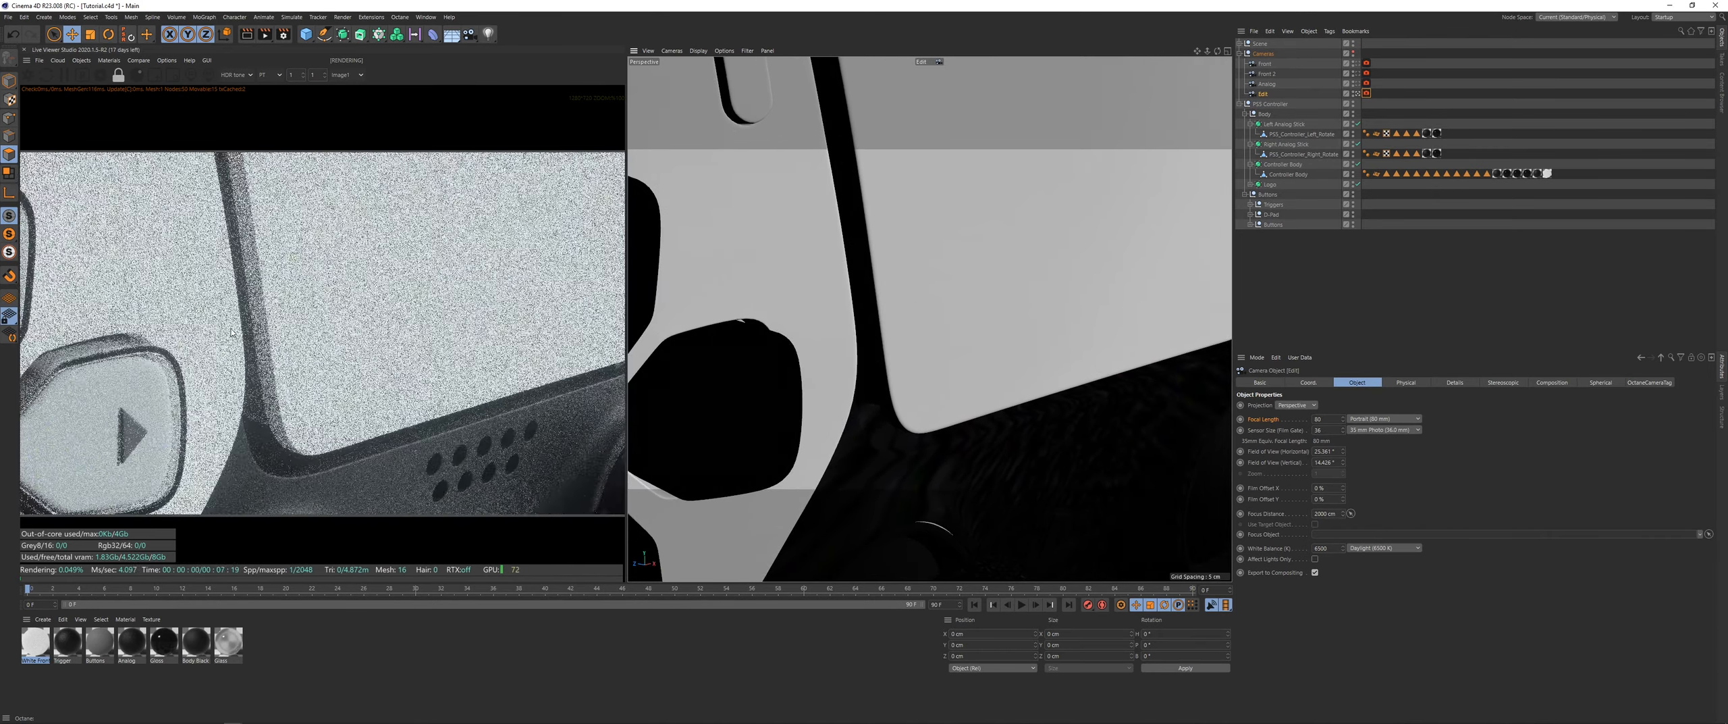
scroll(245, 322, "up", 5)
scroll(244, 322, "down", 2)
scroll(245, 321, "down", 5)
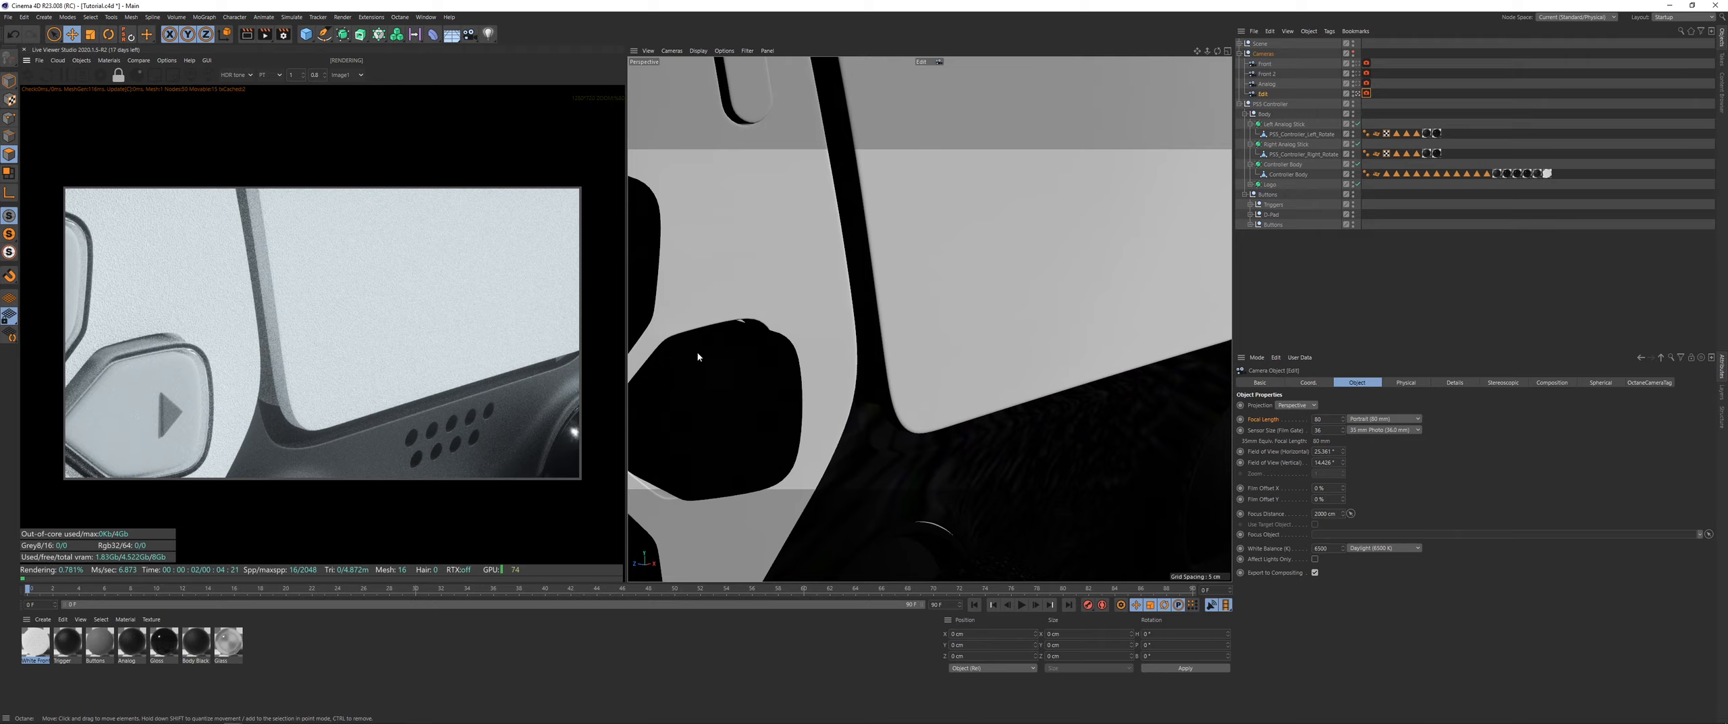
middle_click_drag(699, 358, 1241, 108, "alt")
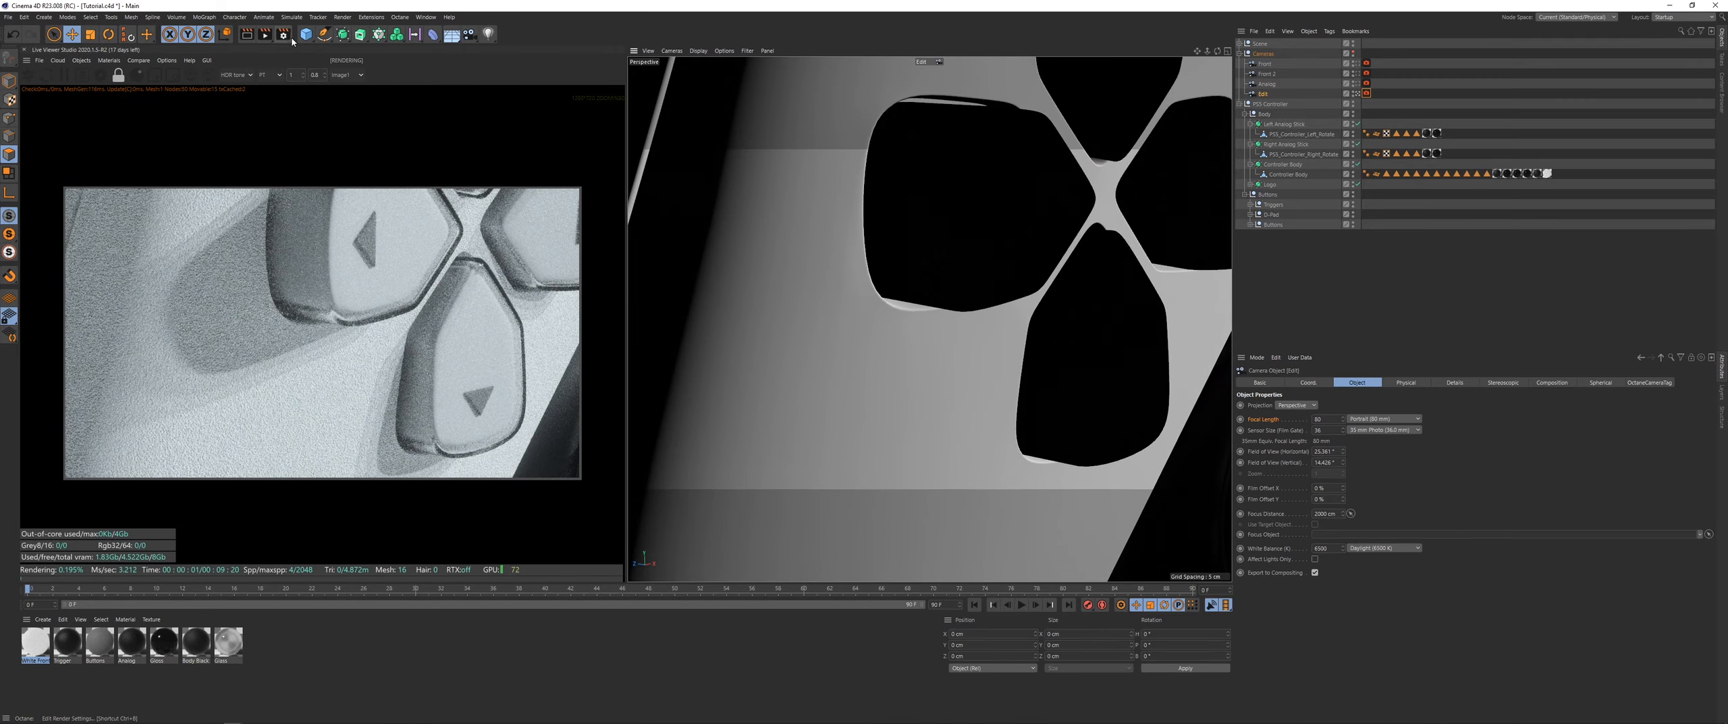
scroll(940, 382, "up", 2)
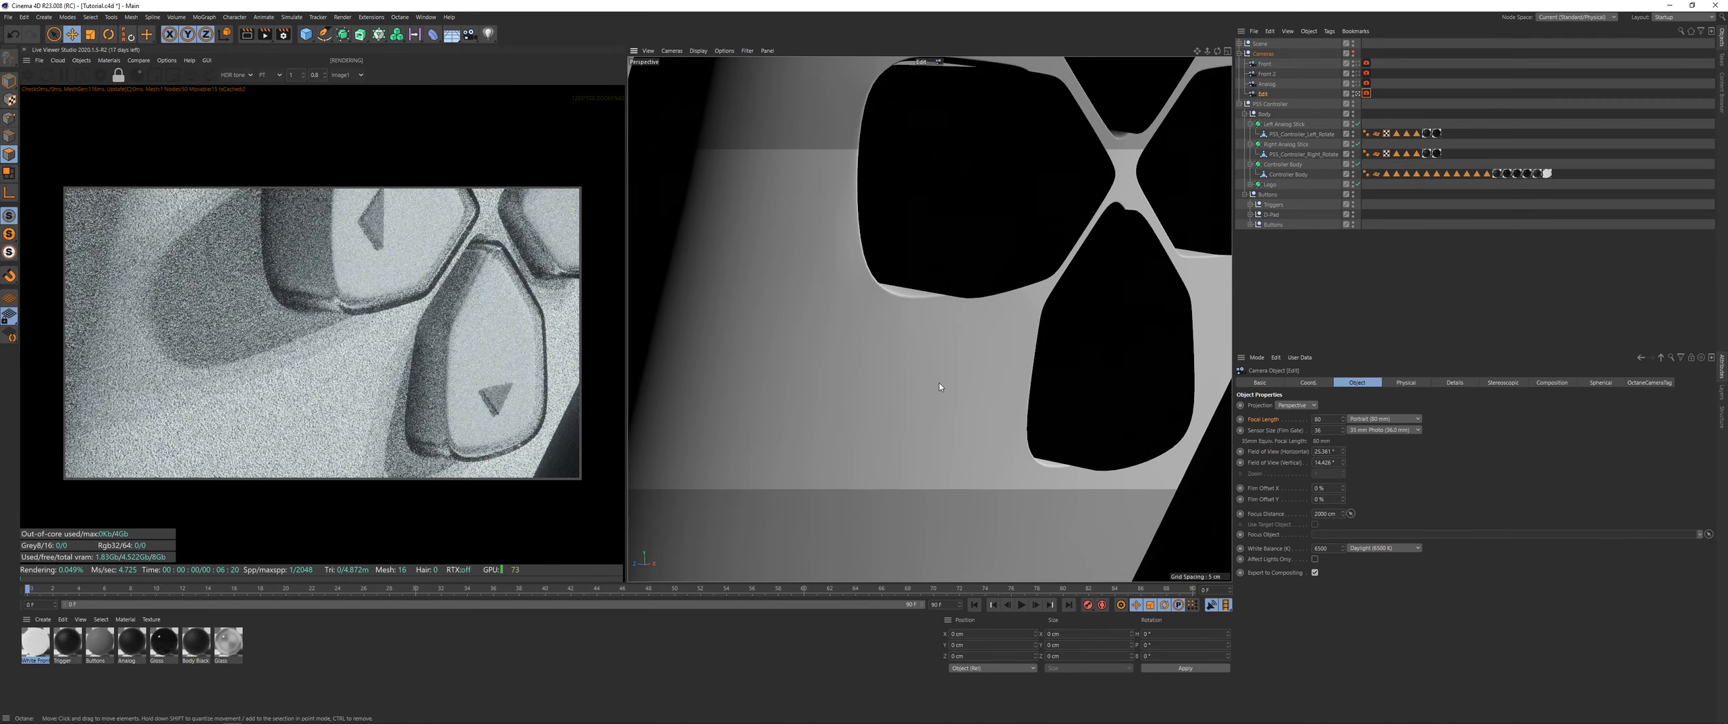
middle_click_drag(939, 383, 861, 338, "alt")
scroll(233, 357, "up", 3)
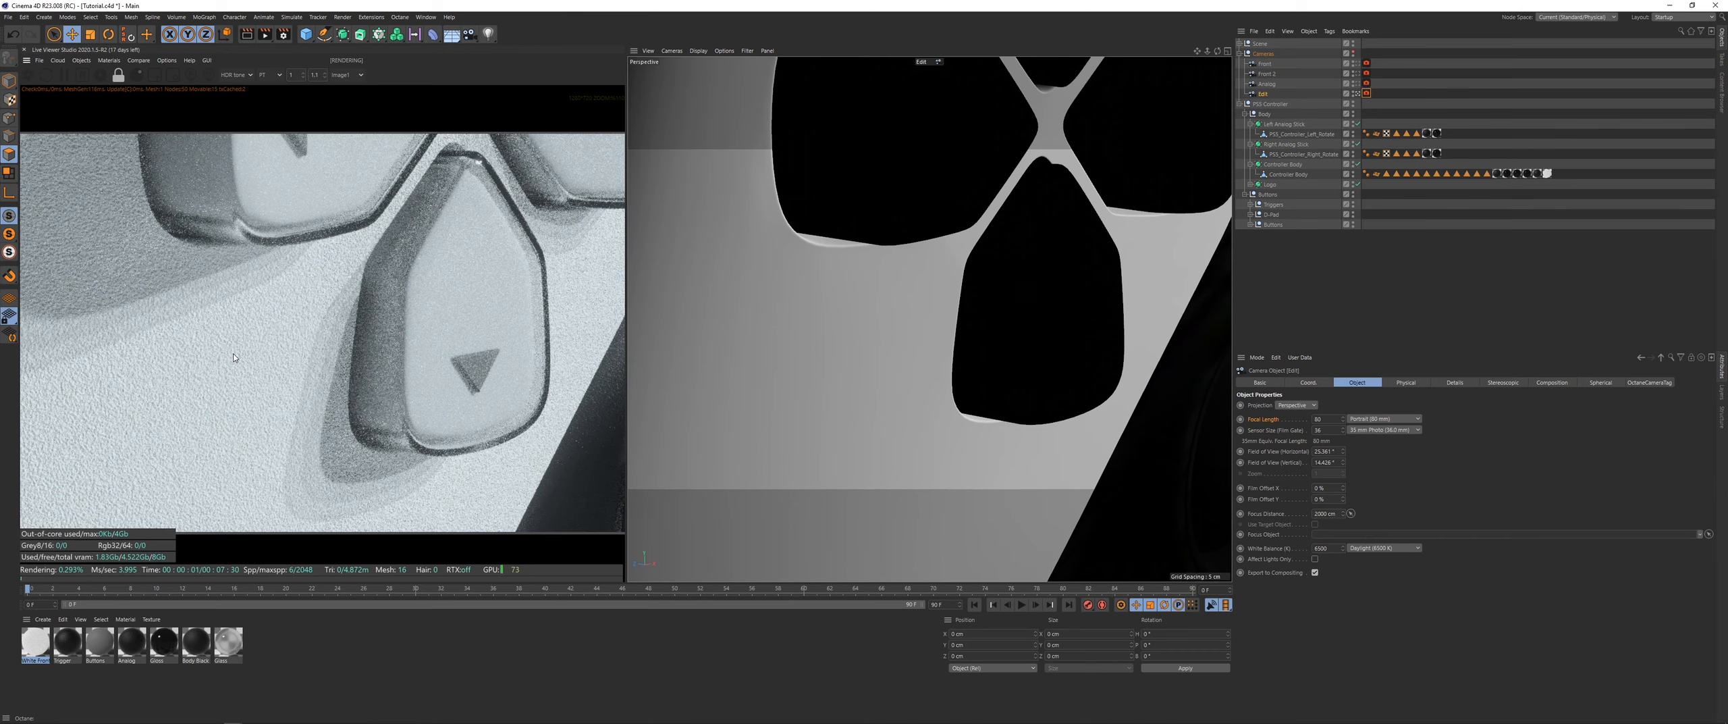
Step: Reopen White Front's node graph, raise the Noise gamma, and set its octaves to 3 and omega to about 0.3
left_click(81, 61)
left_click(128, 85)
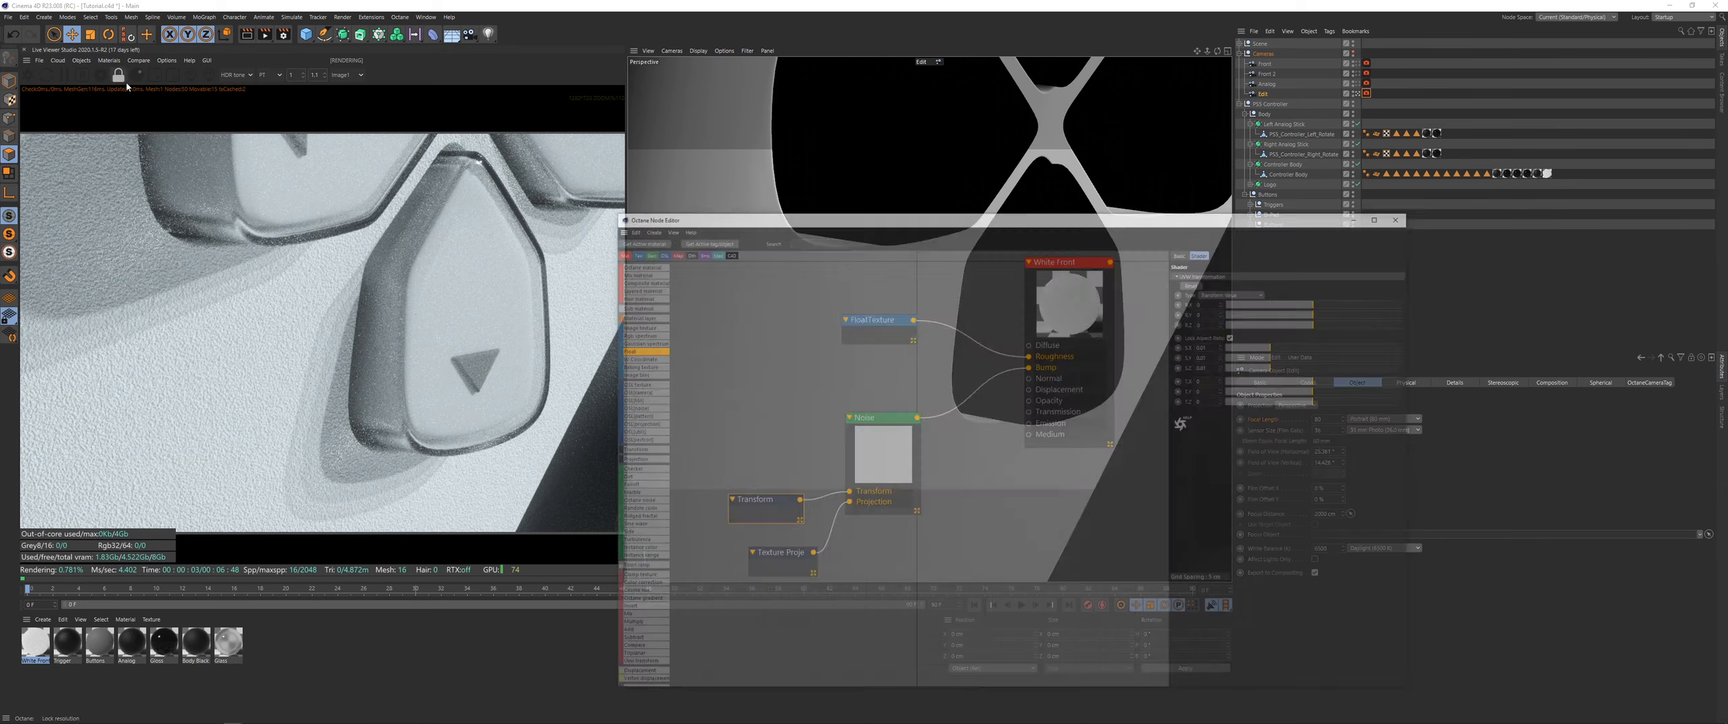
left_click(943, 420)
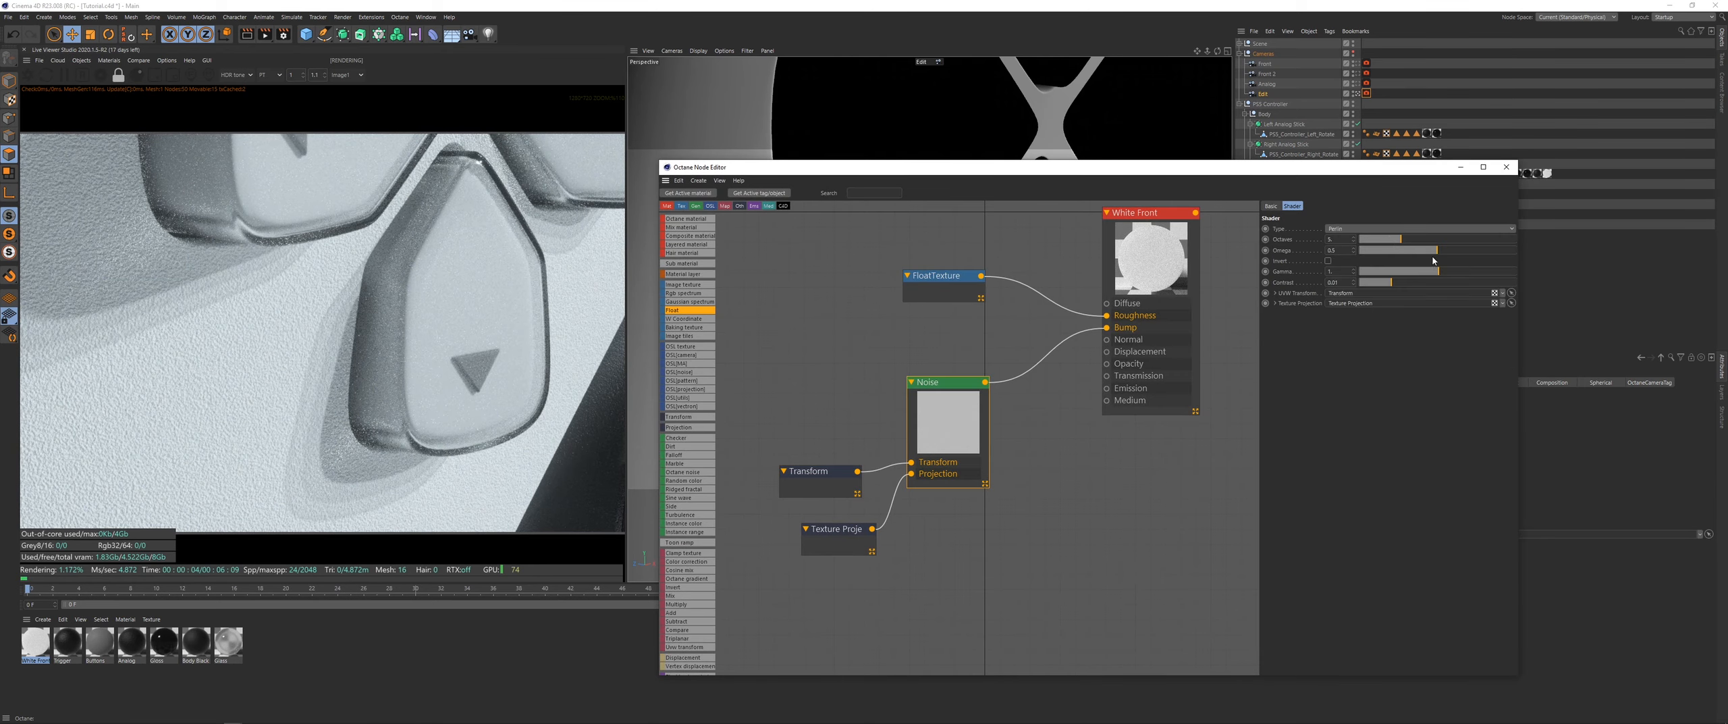
left_click_drag(1459, 276, 1473, 277)
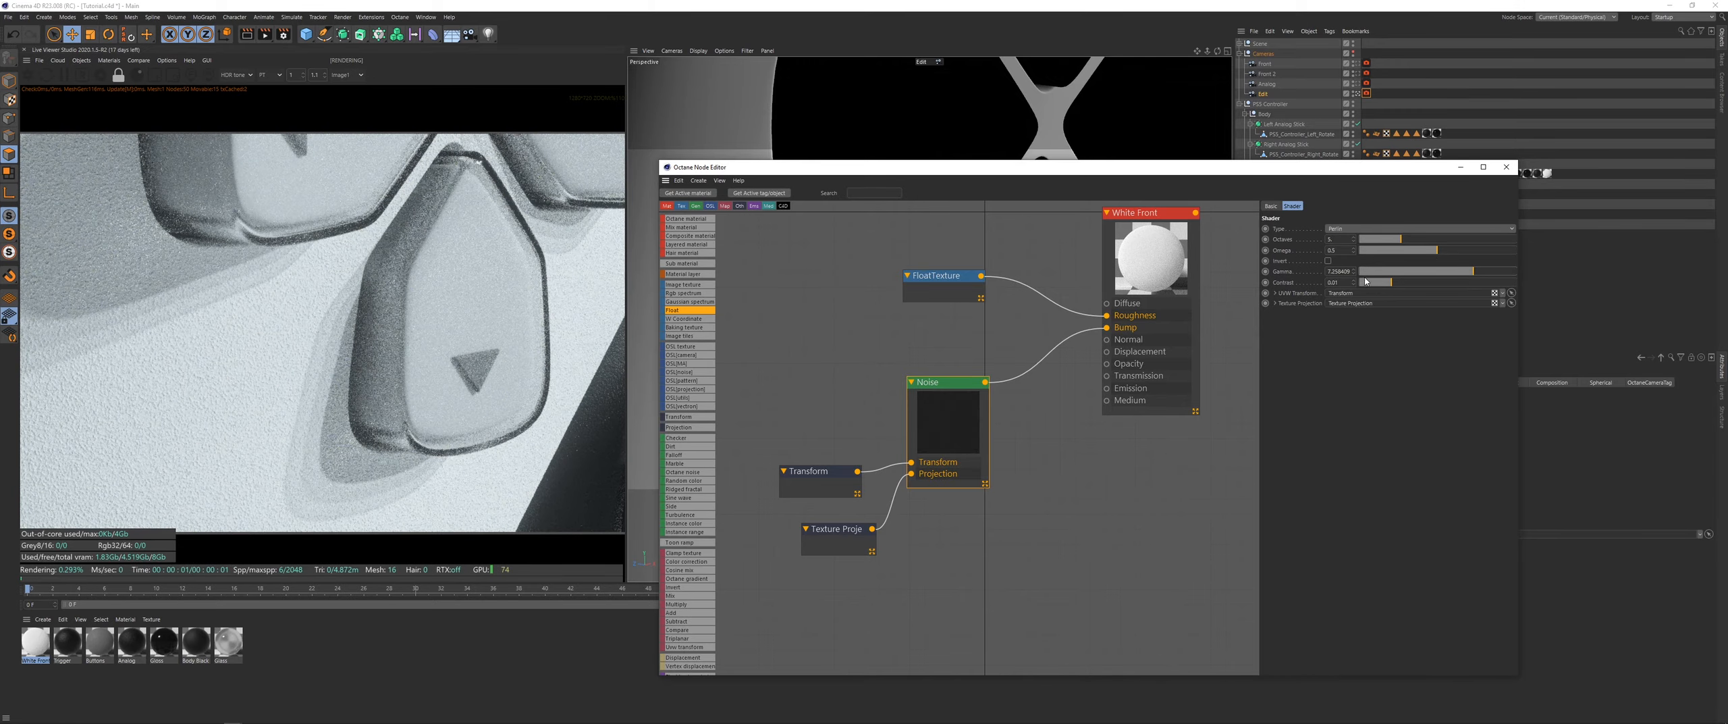
left_click_drag(1388, 240, 1381, 241)
left_click(1406, 250)
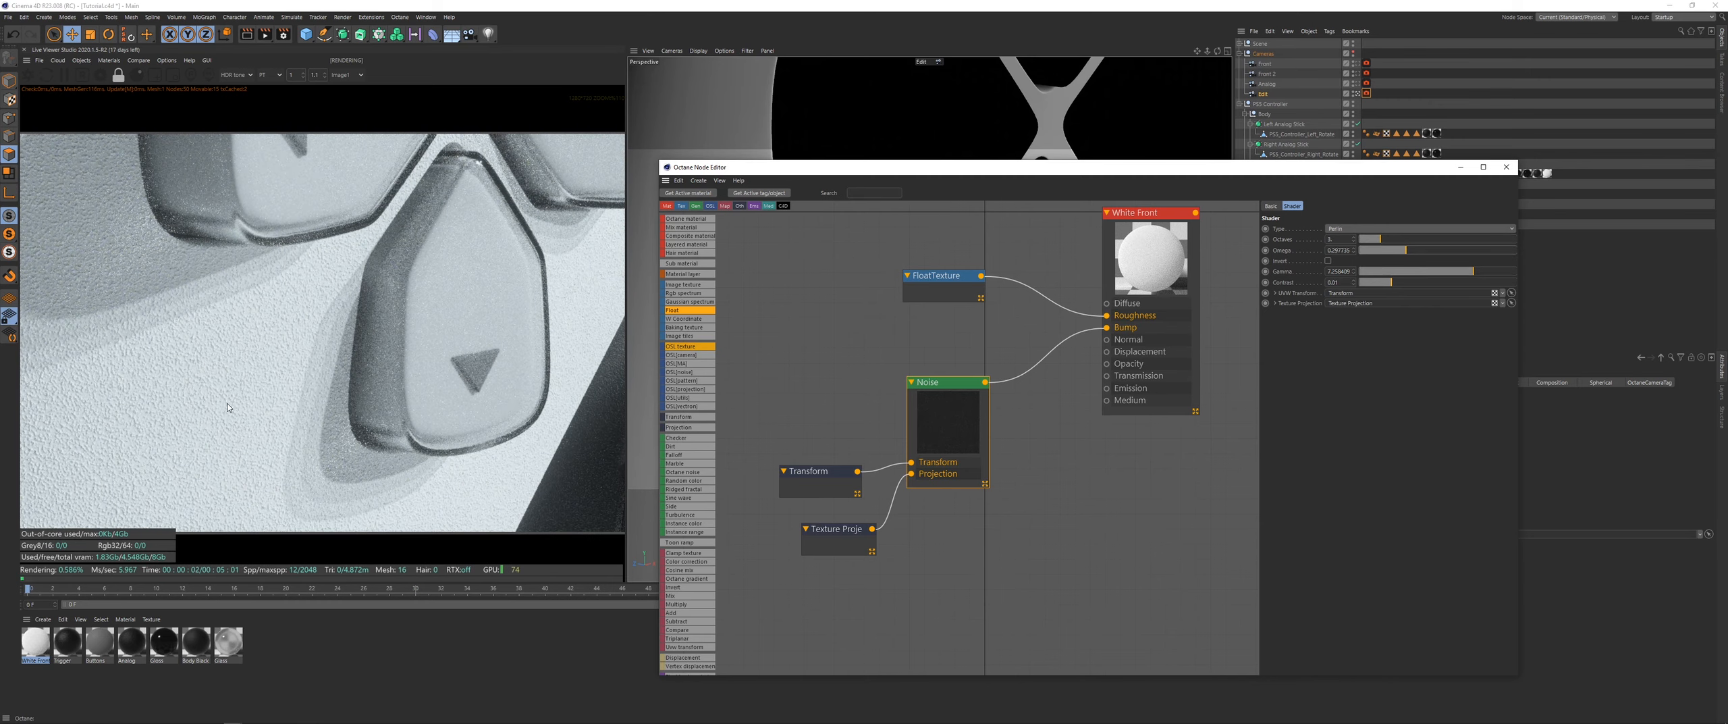
Step: Fine-tune the Noise gamma to a slightly higher value while checking the bump grain close up in the render
scroll(359, 280, "down", 6)
scroll(338, 338, "up", 5)
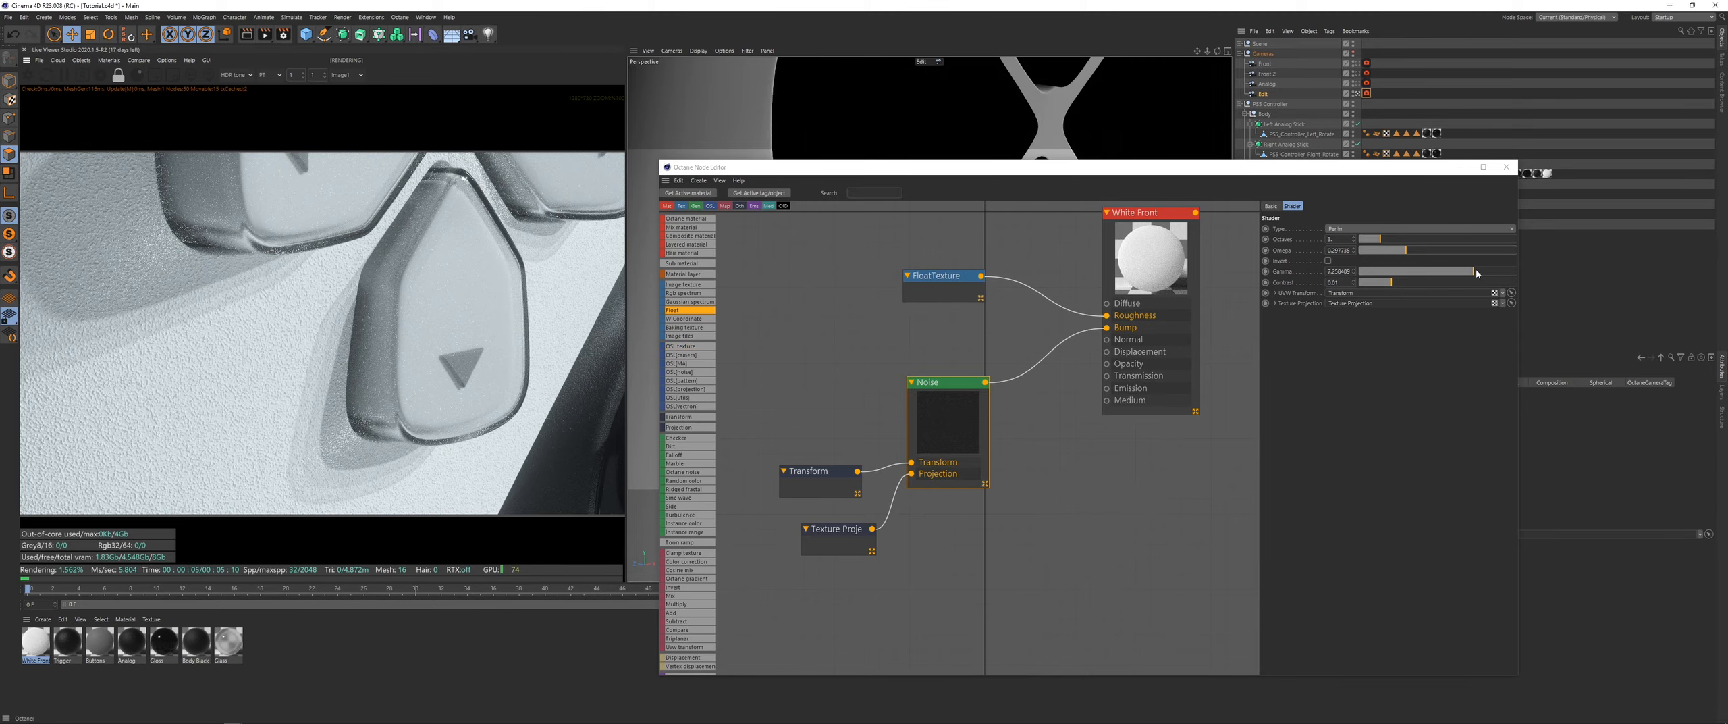
left_click_drag(1479, 274, 1470, 275)
scroll(254, 364, "up", 3)
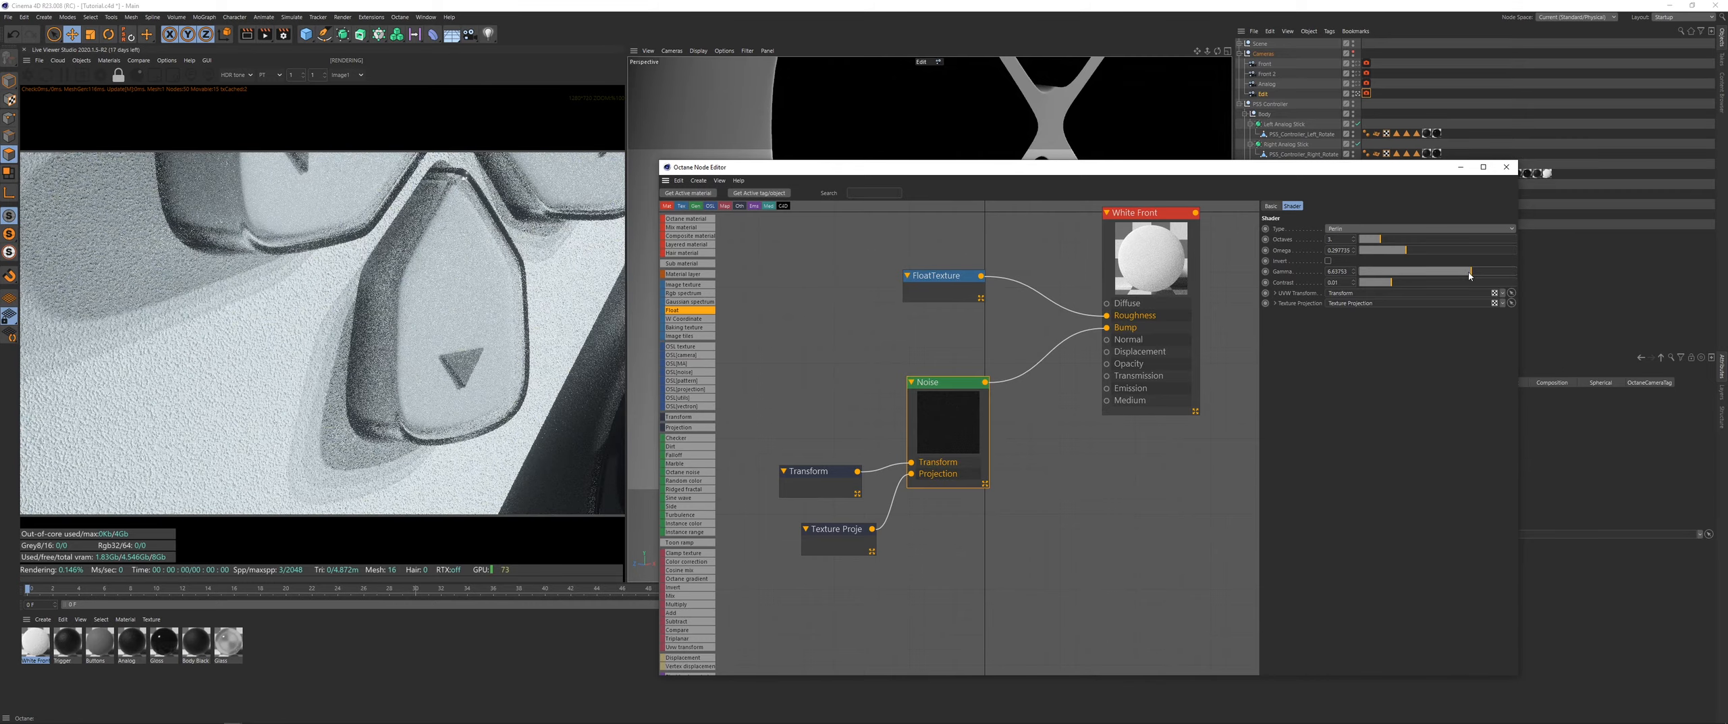
scroll(462, 314, "up", 3)
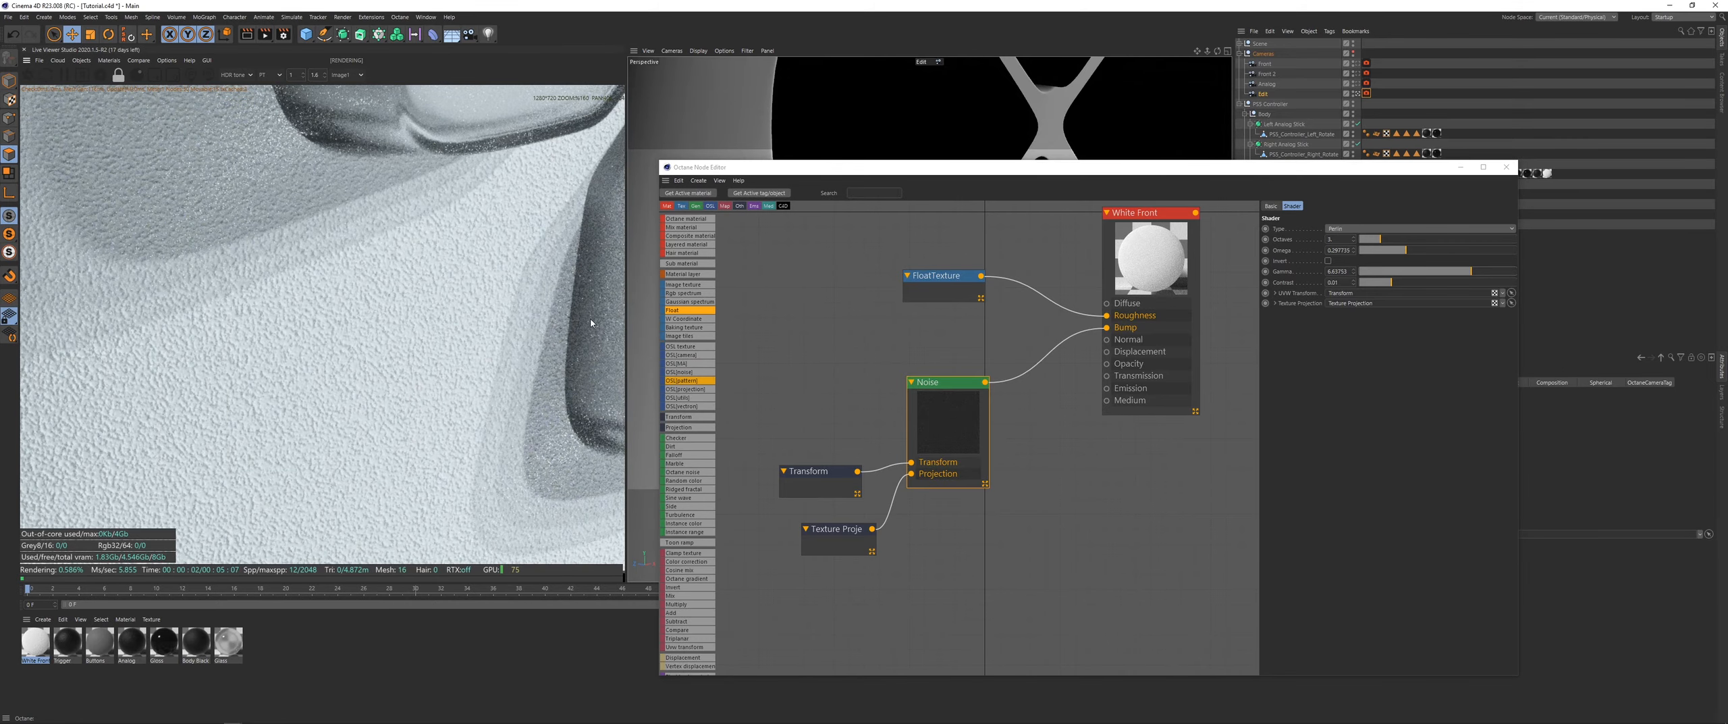
left_click_drag(1473, 273, 1478, 273)
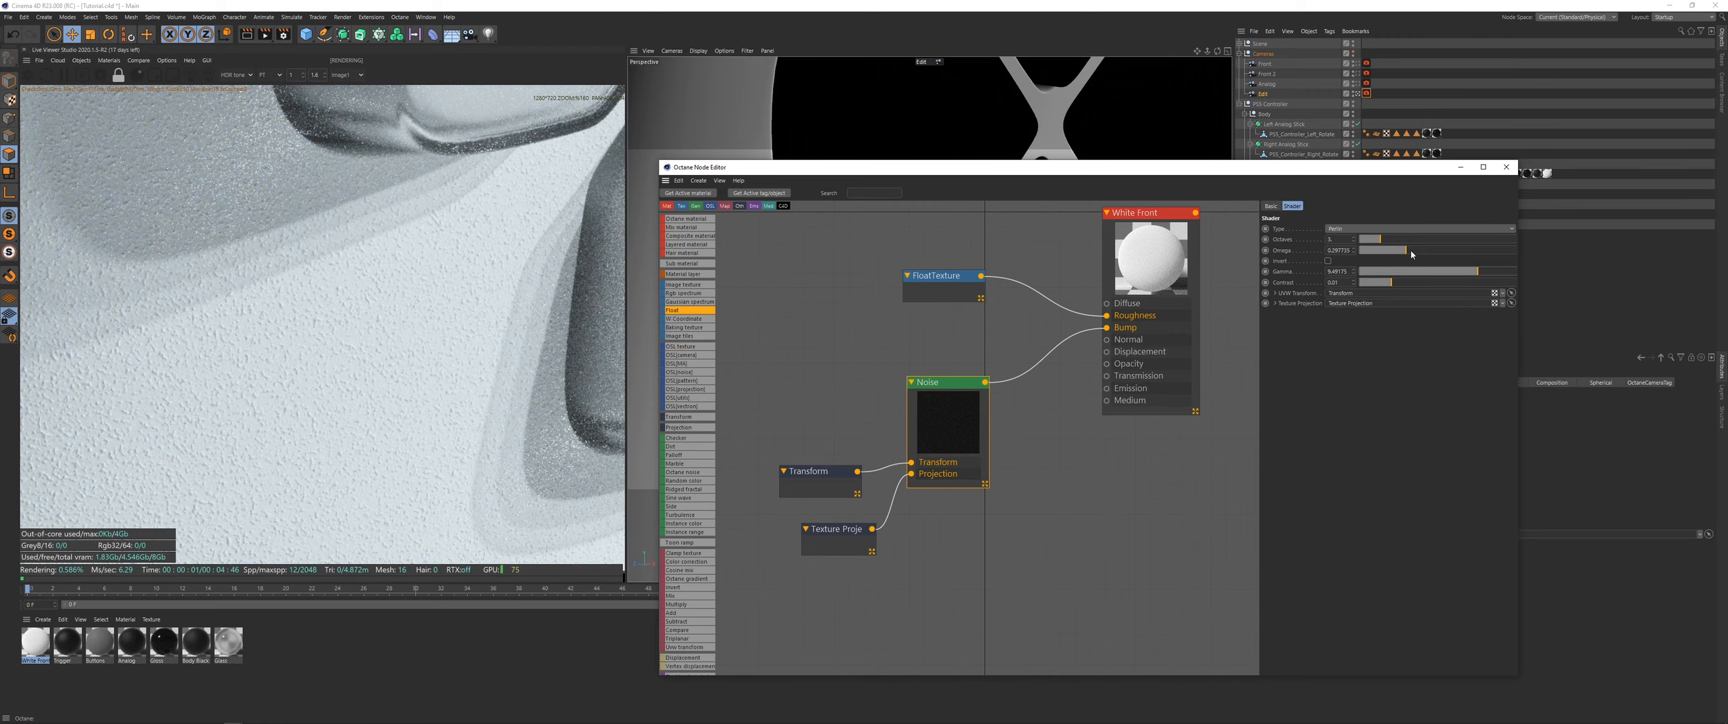
Step: Lower the Noise omega to about 0.2 and reduce its gamma, checking the shell's bump grain around the D-pad
left_click_drag(1411, 254, 1390, 256)
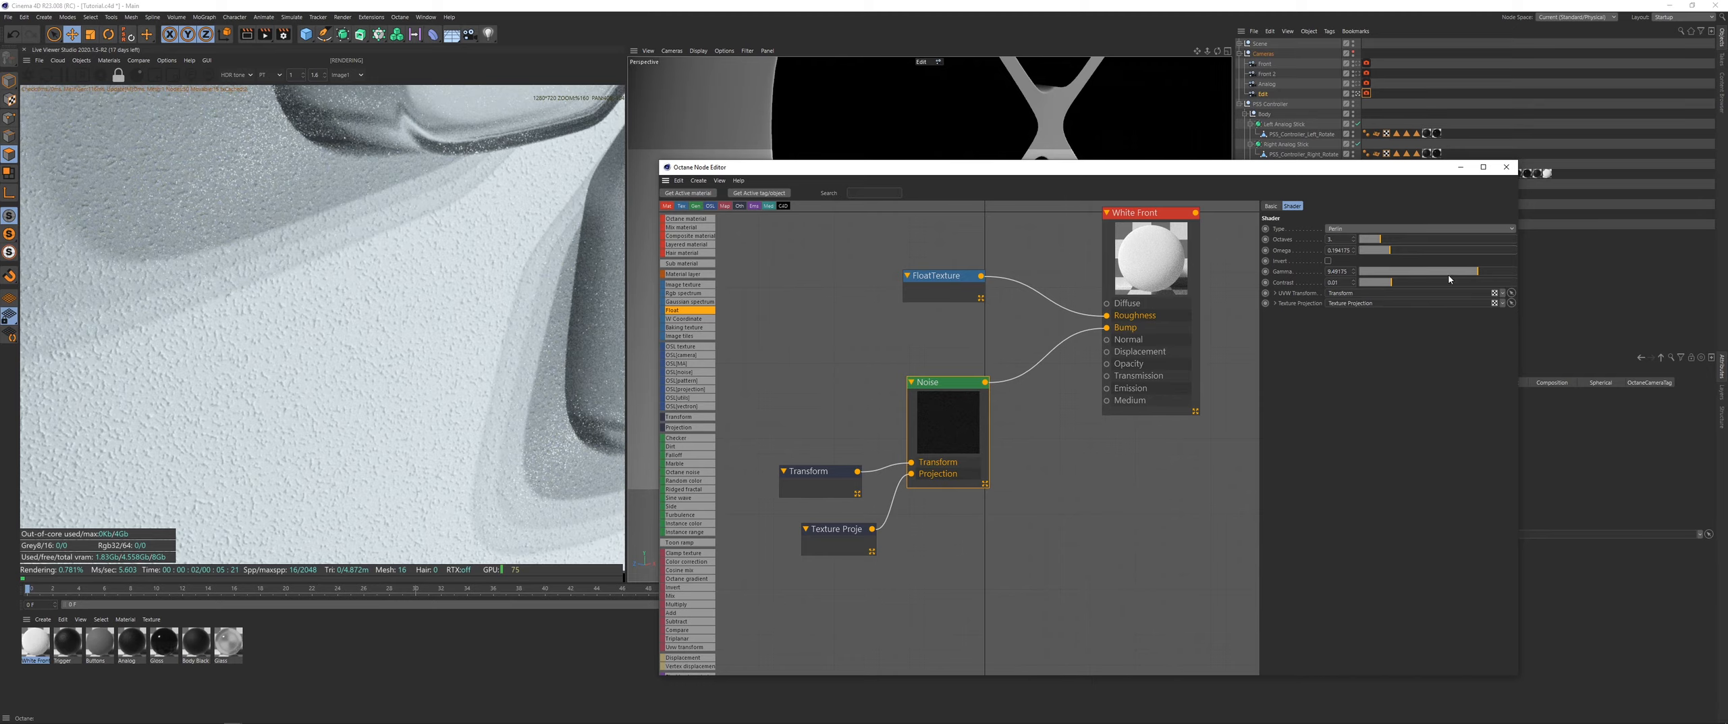
left_click_drag(1448, 274, 1407, 272)
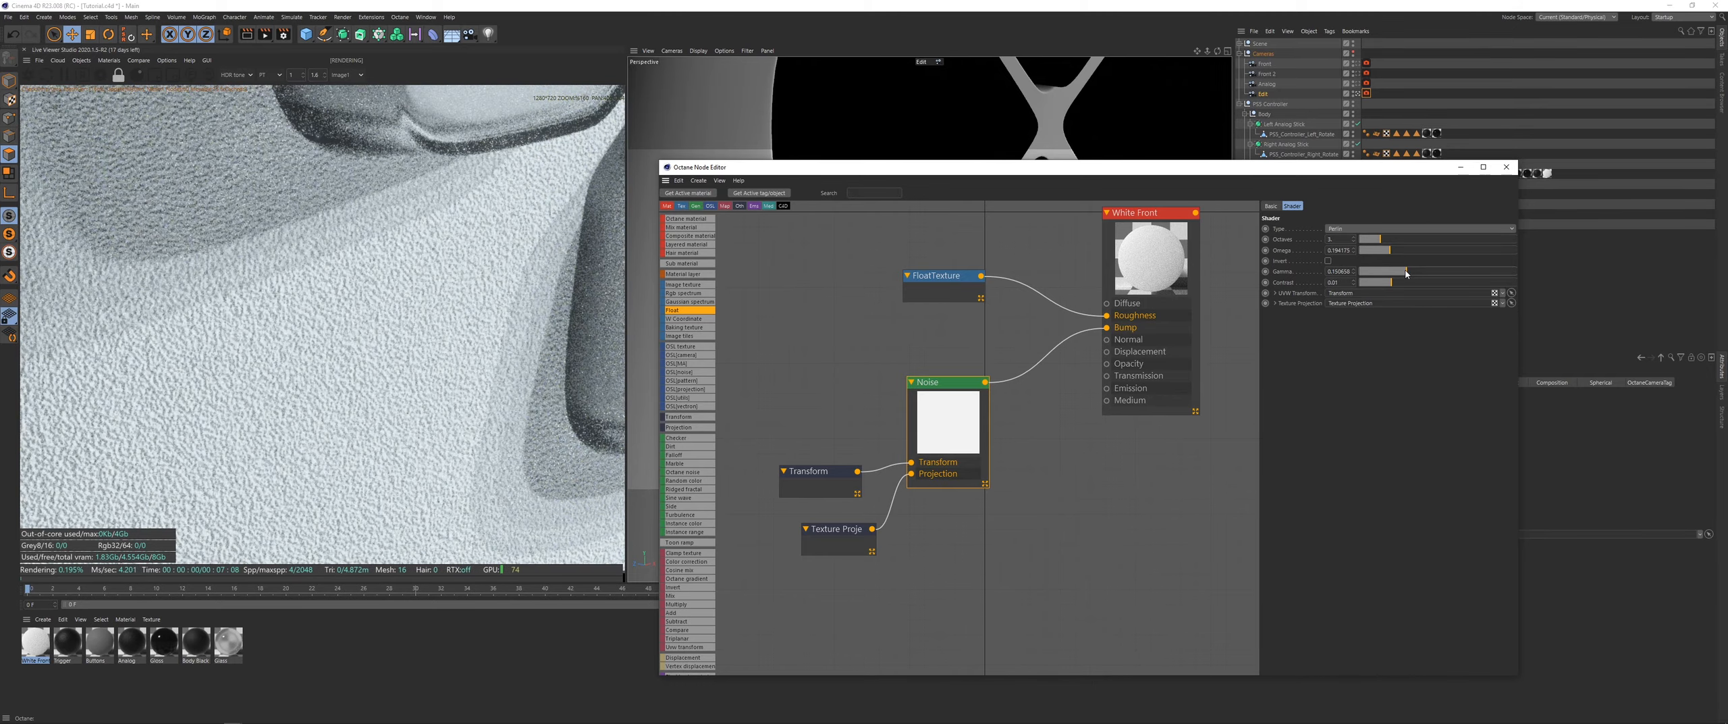
scroll(530, 294, "down", 6)
left_click_drag(444, 343, 284, 348)
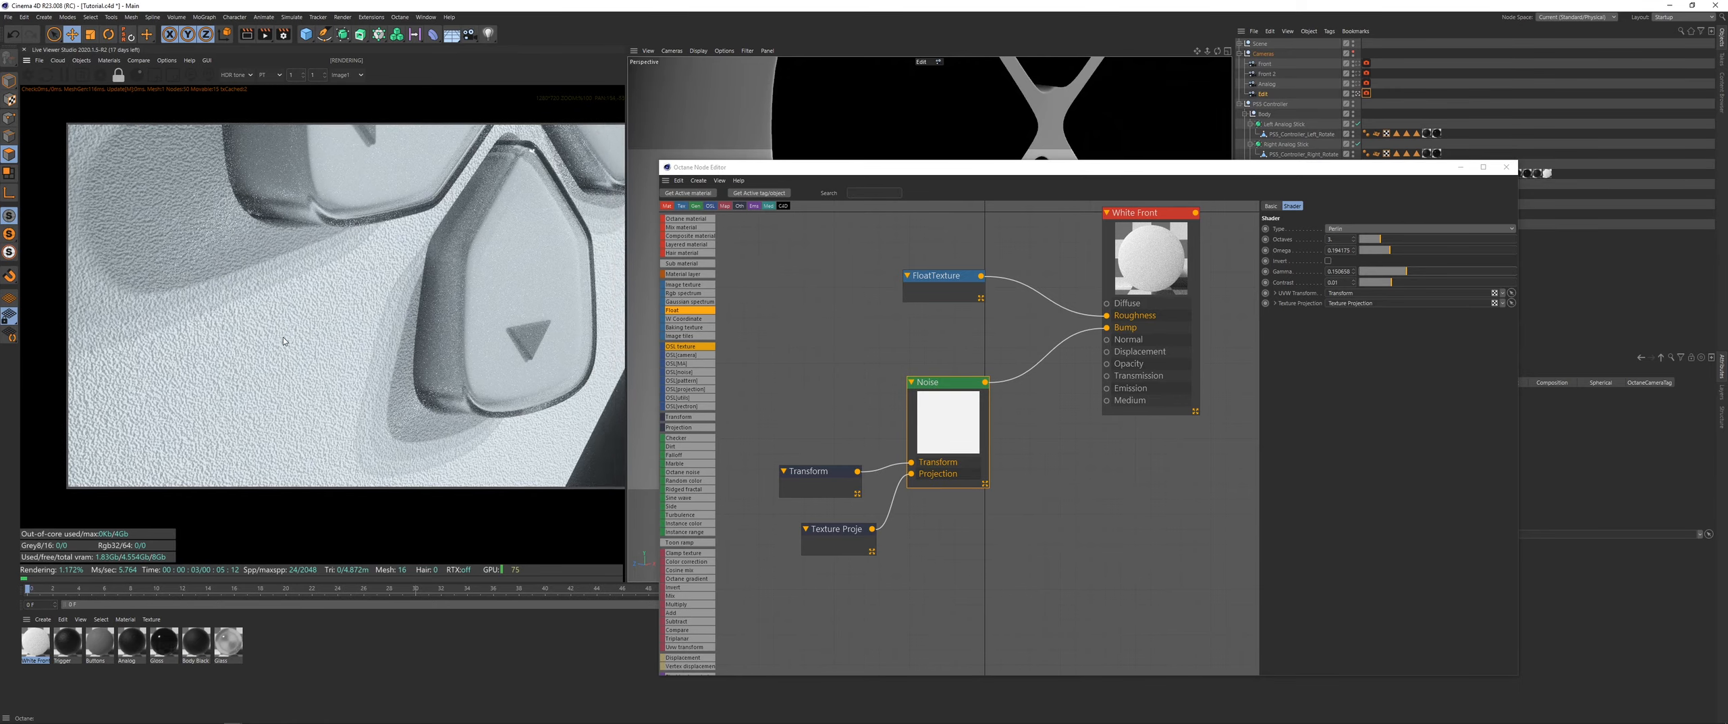
scroll(285, 348, "up", 5)
Step: Try a much higher Noise contrast and the Invert option, comparing the bump grain beside the lower D-pad button
left_click_drag(1395, 284, 1480, 289)
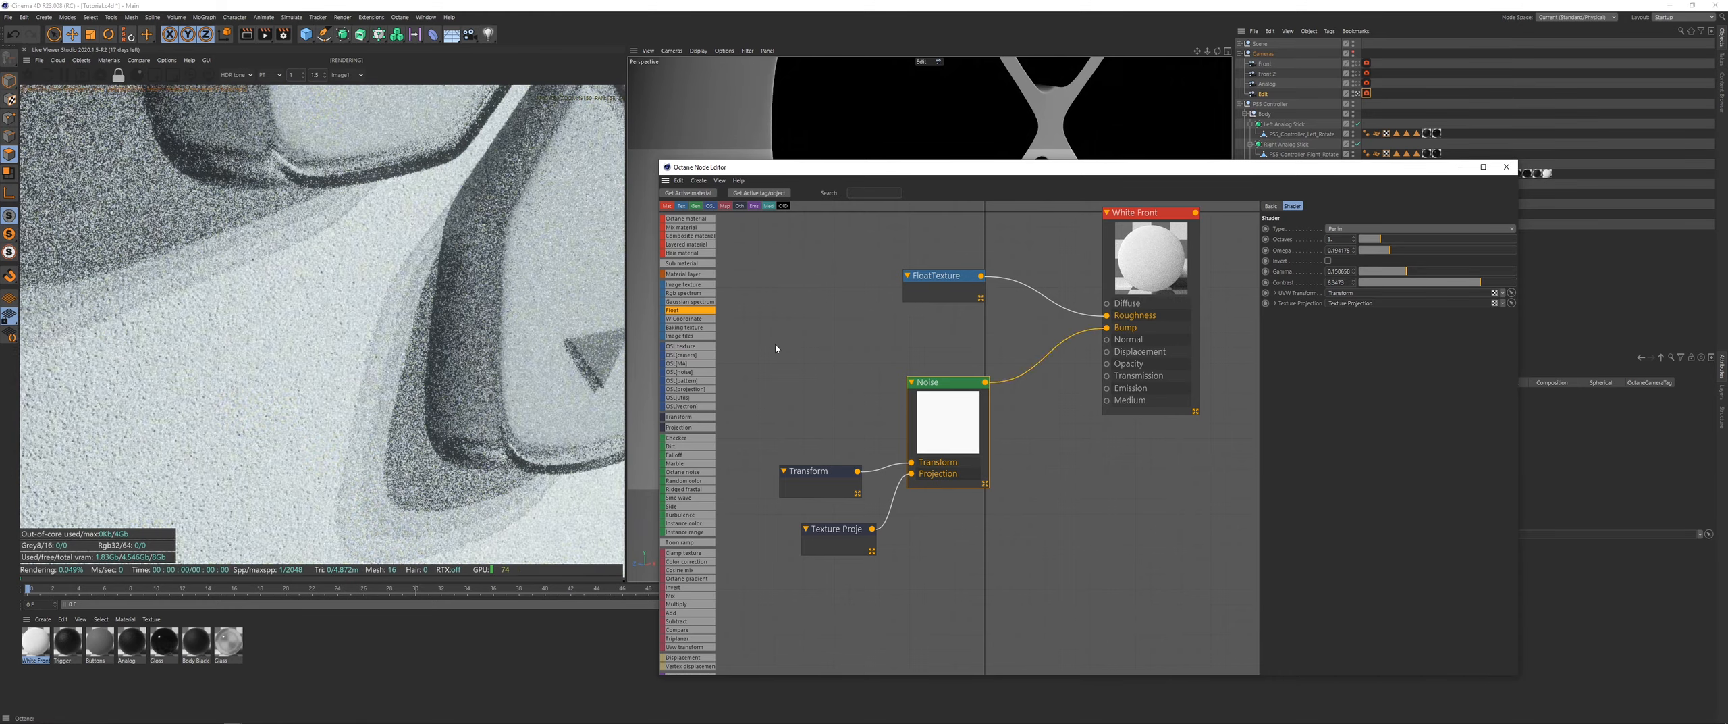
scroll(250, 369, "down", 4)
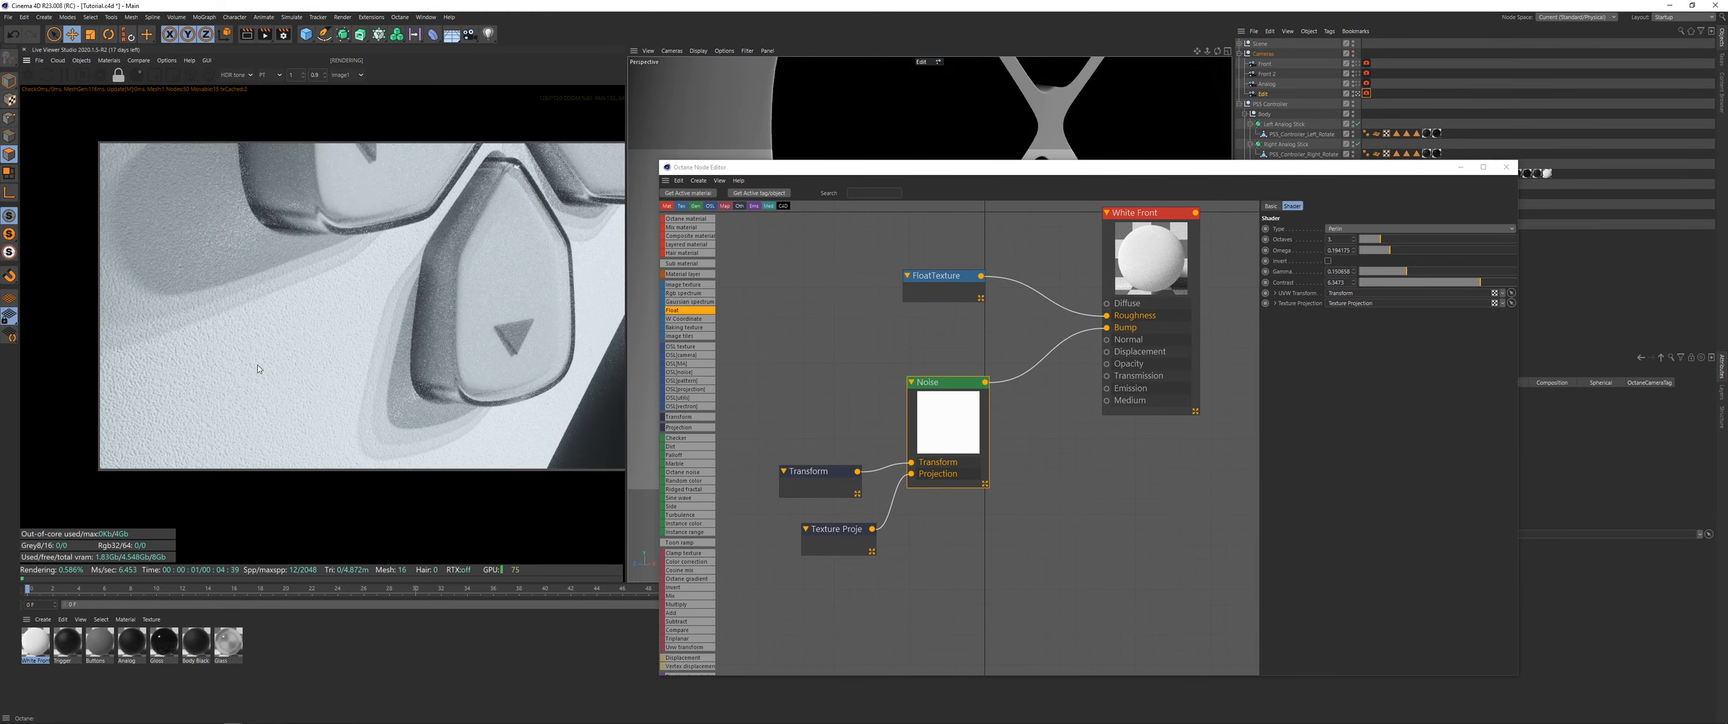
scroll(258, 369, "up", 4)
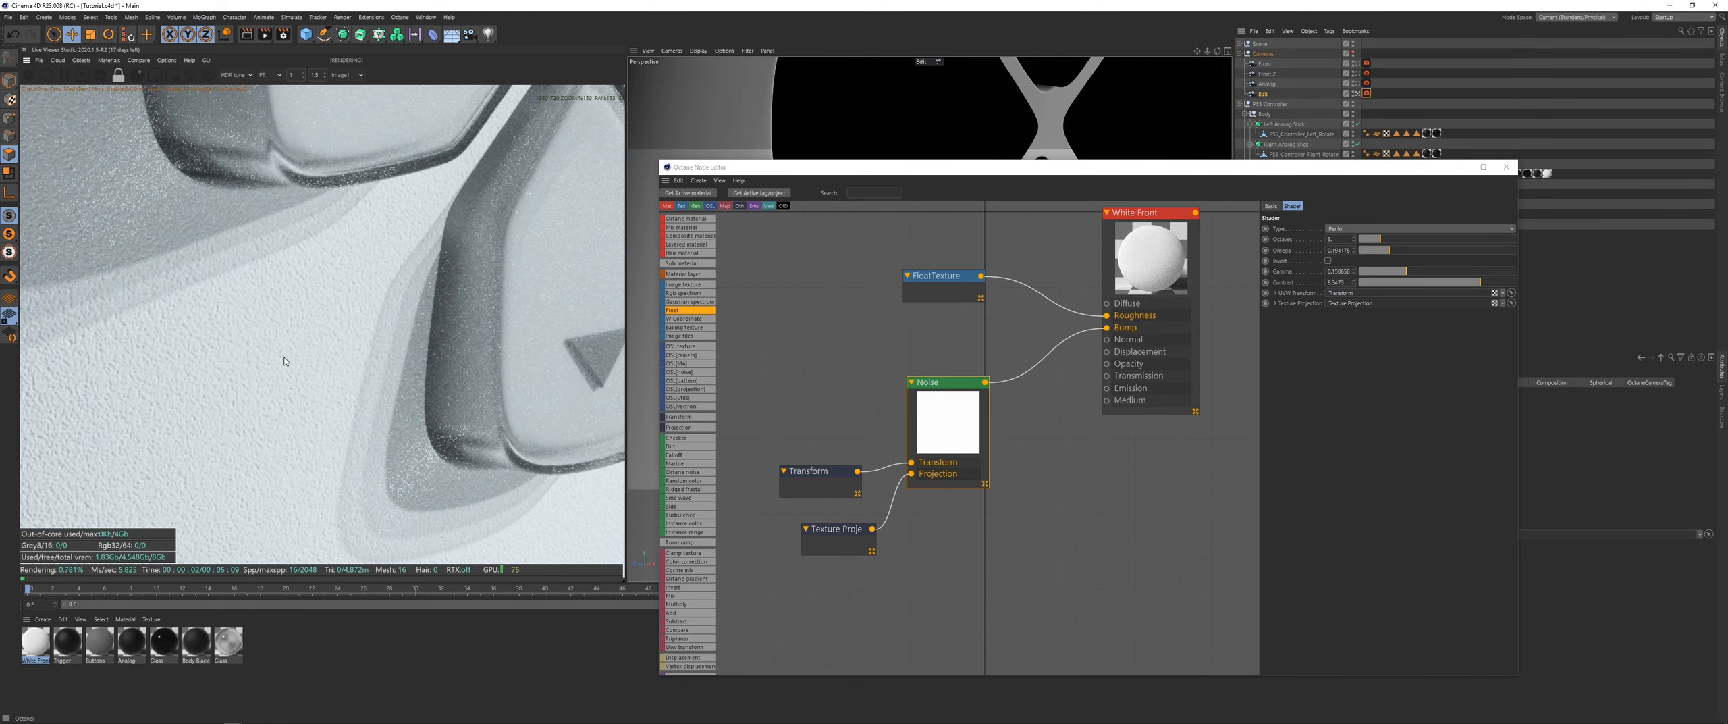
left_click(1329, 262)
left_click(1329, 262)
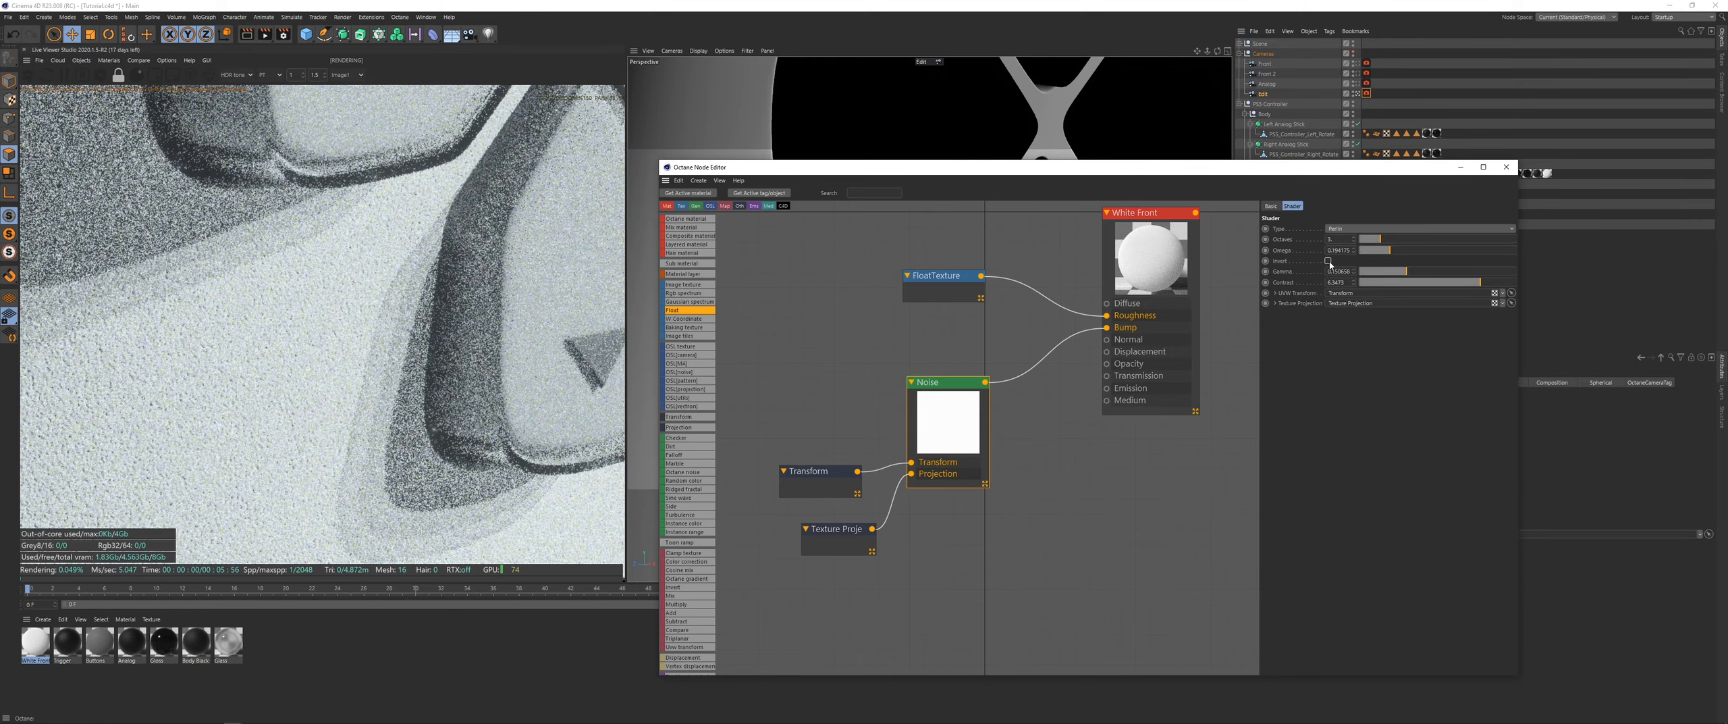
Step: Bring the Noise contrast back down to a low value, raise the gamma again, and close the node editor
left_click_drag(1449, 283, 1396, 283)
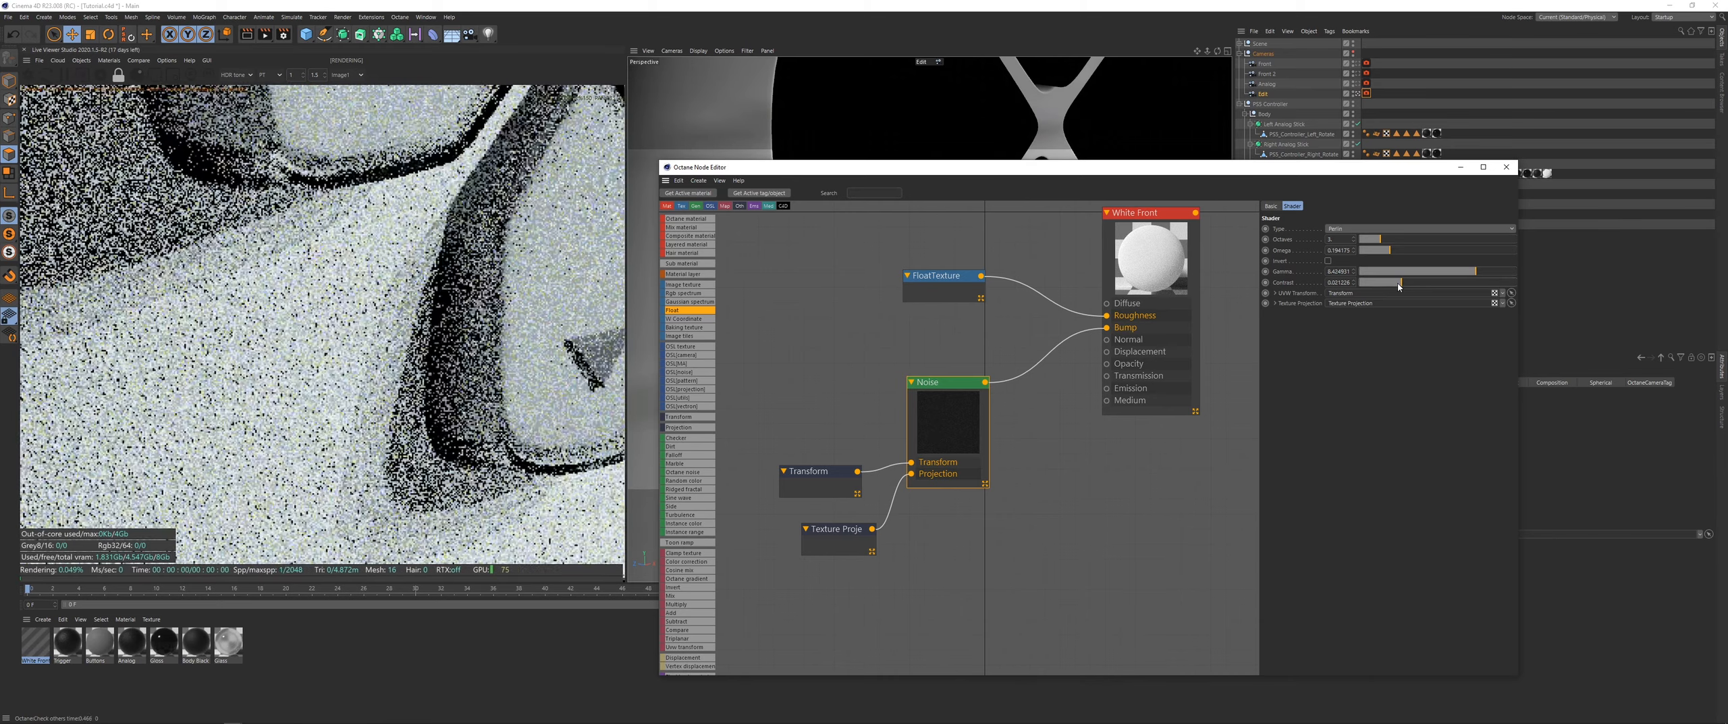
scroll(299, 345, "down", 3)
left_click(1461, 167)
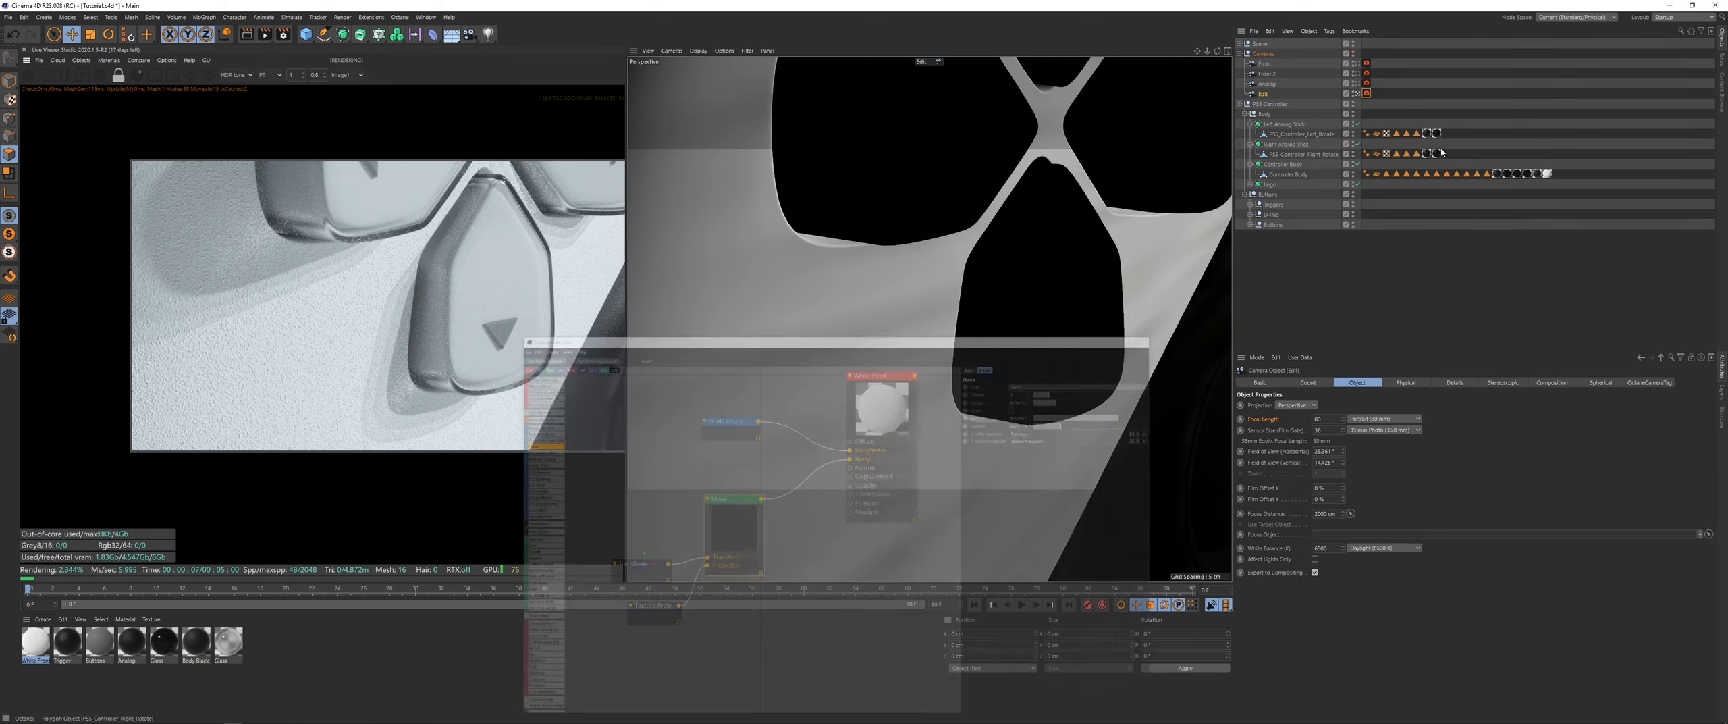
Step: Examine the shell's grain below the D-pad from farther away and check the scale in White Front's Transform node
scroll(904, 297, "down", 8)
middle_click_drag(744, 417, 868, 417, "alt")
scroll(887, 351, "up", 5)
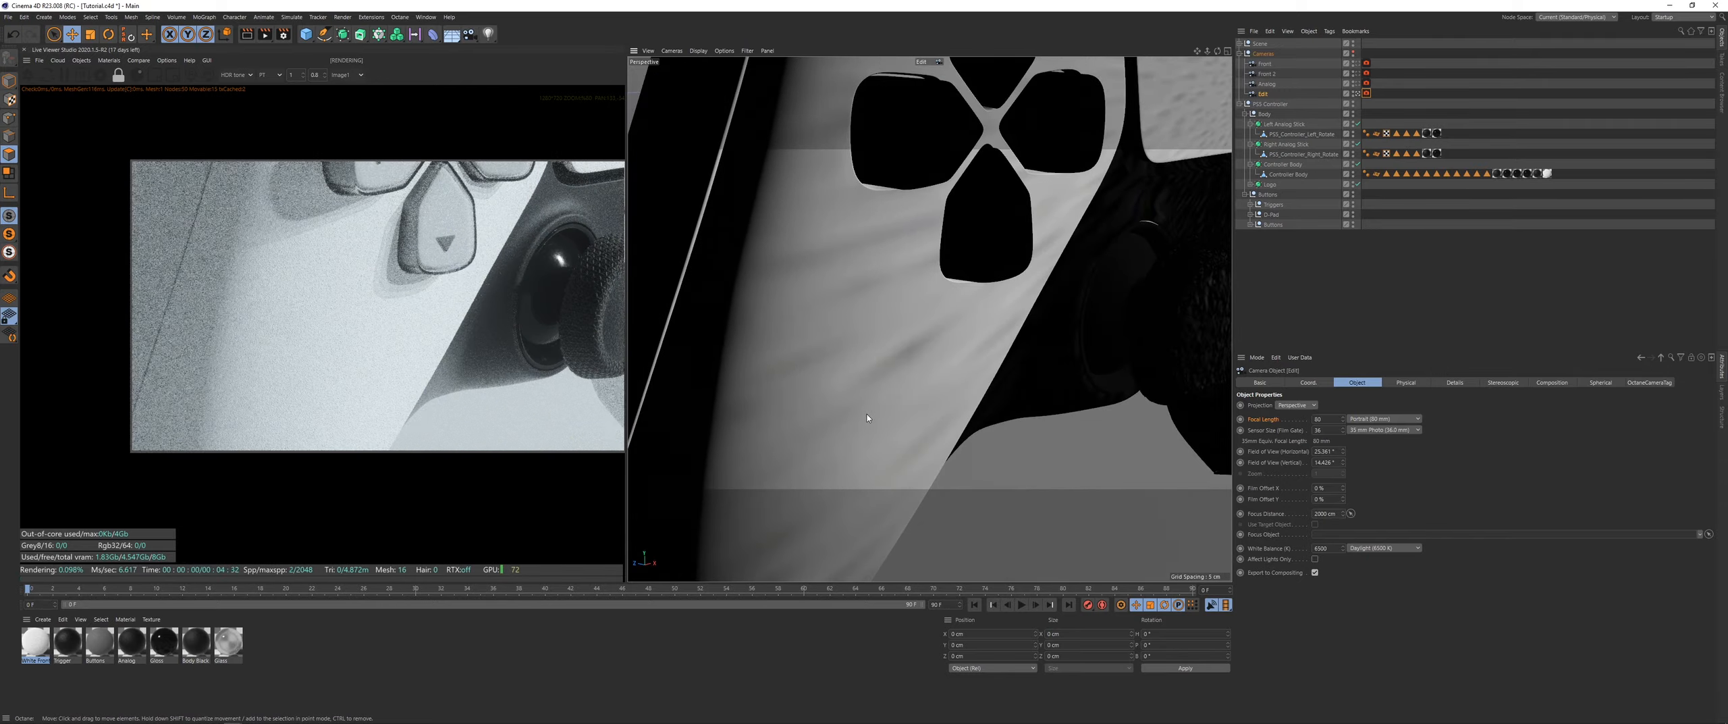
scroll(272, 420, "up", 4)
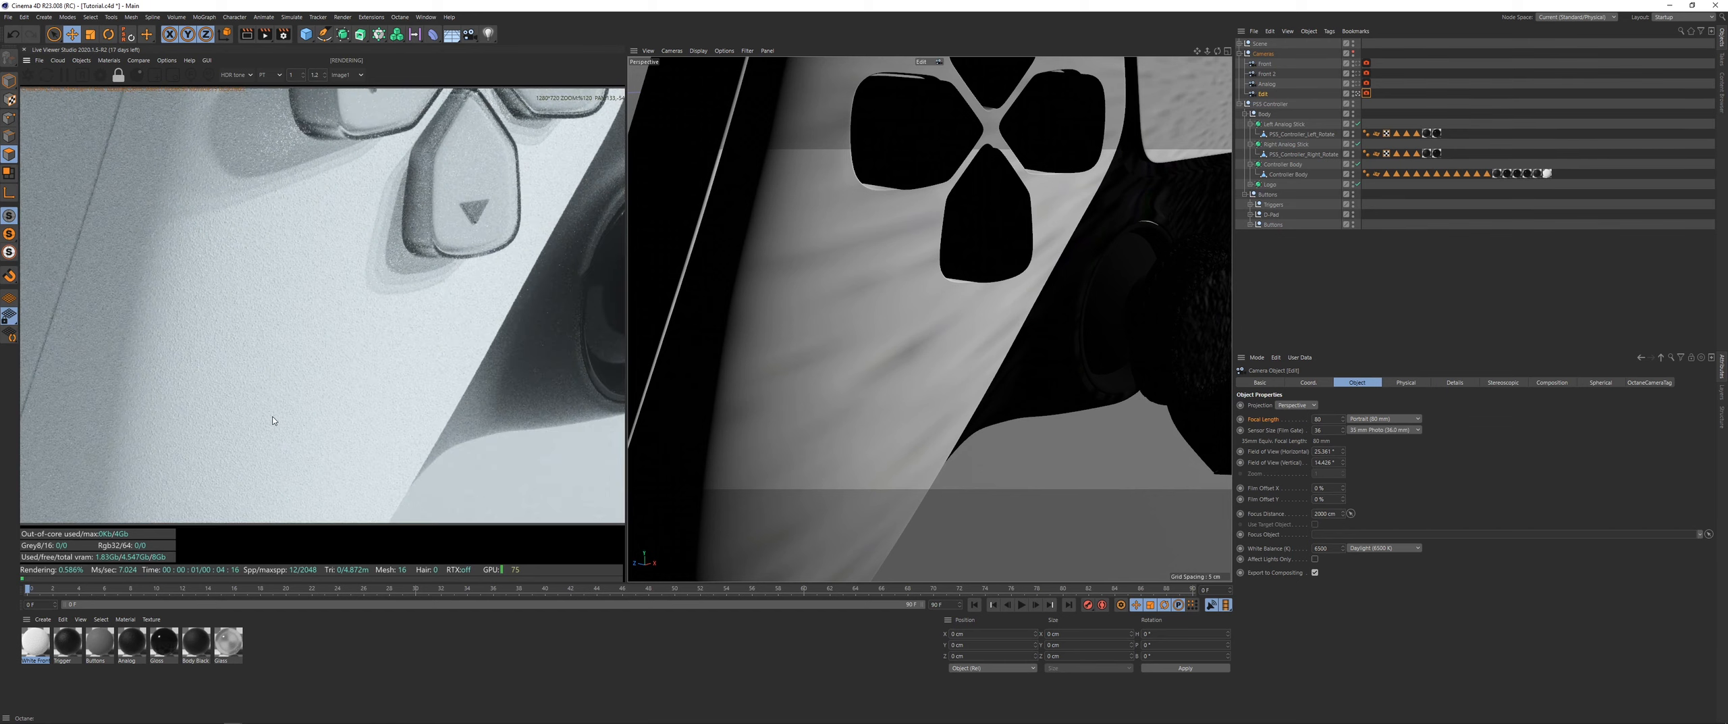
left_click(113, 64)
left_click(132, 87)
left_click(811, 488)
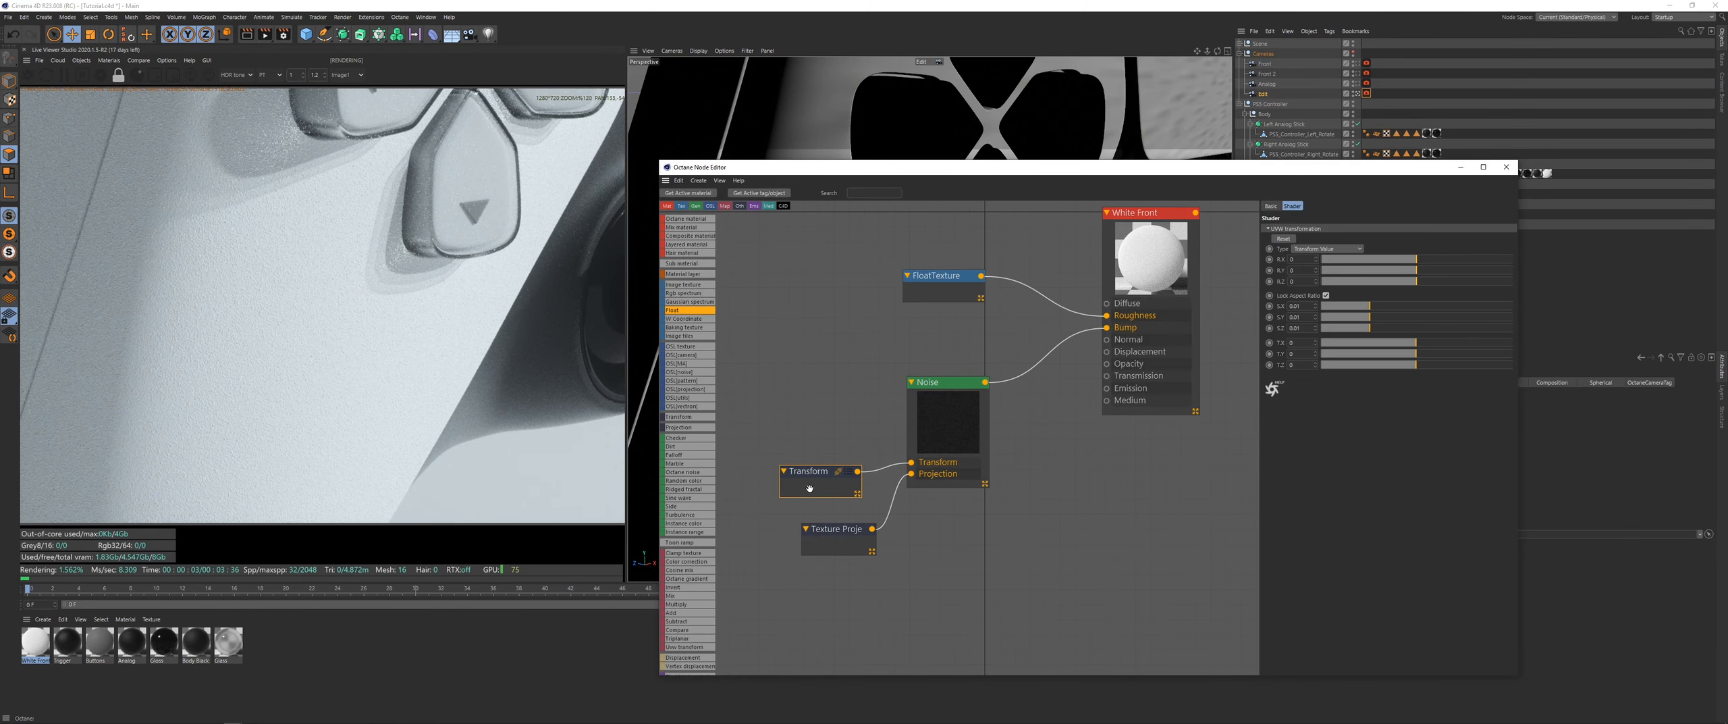
scroll(307, 411, "down", 3)
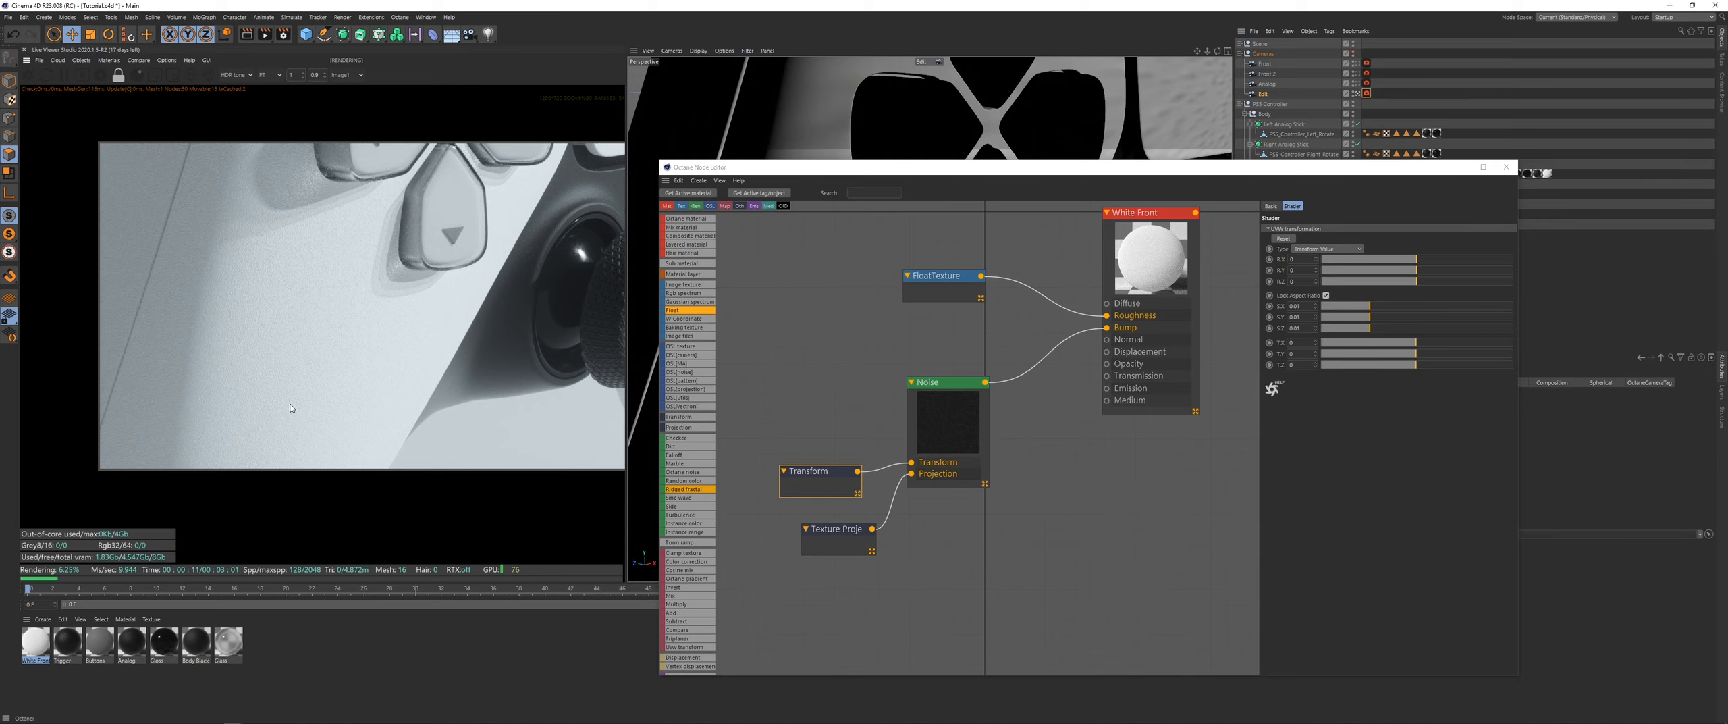
left_click(1461, 166)
Step: Inspect the rendered touchpad, speaker holes, right analog stick and face buttons for material consistency
middle_click_drag(1019, 218, 880, 486, "alt")
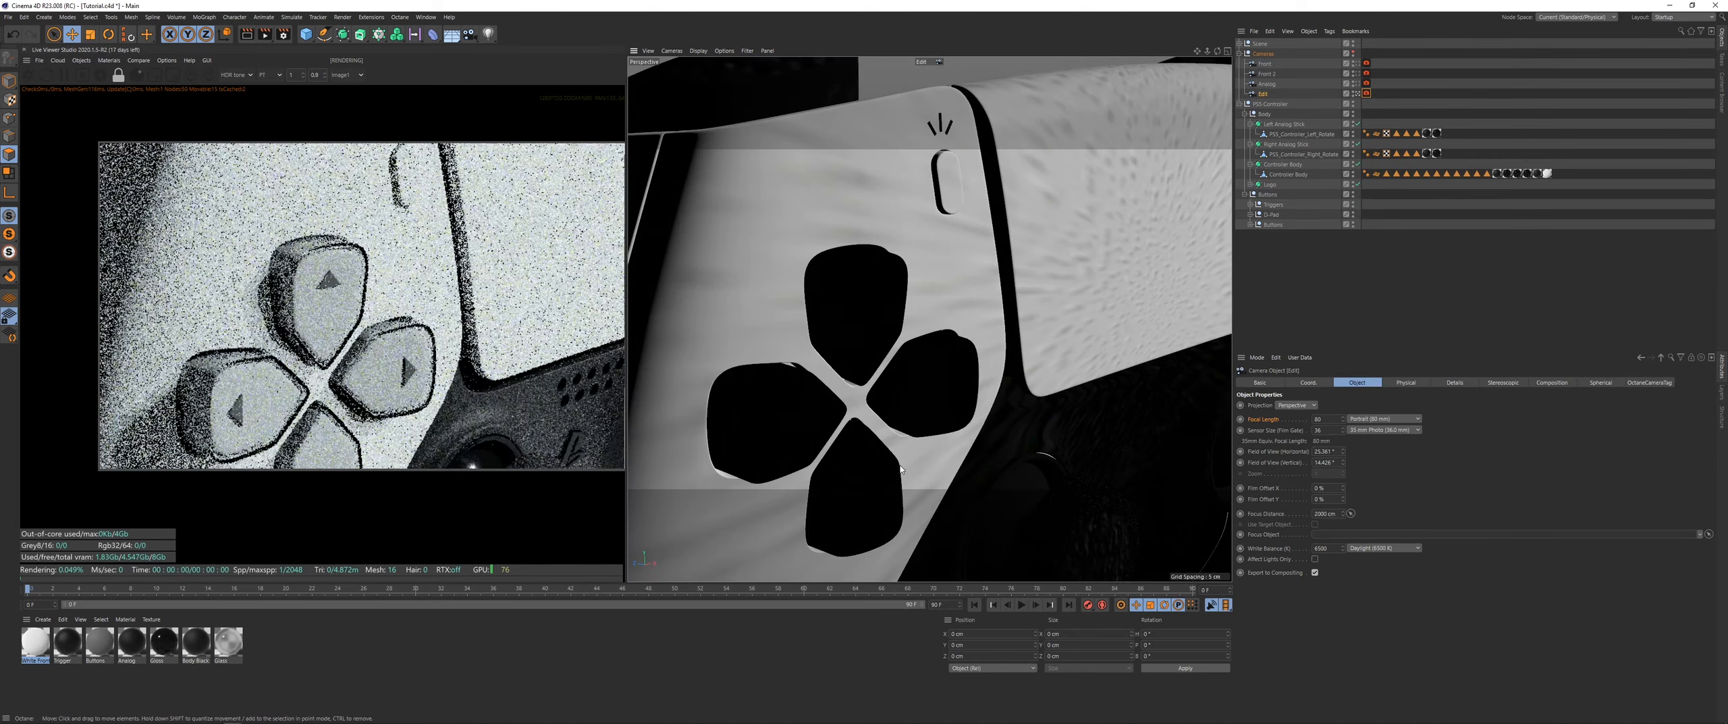
left_click_drag(1039, 337, 953, 359, "alt")
middle_click_drag(1175, 405, 1010, 367, "alt")
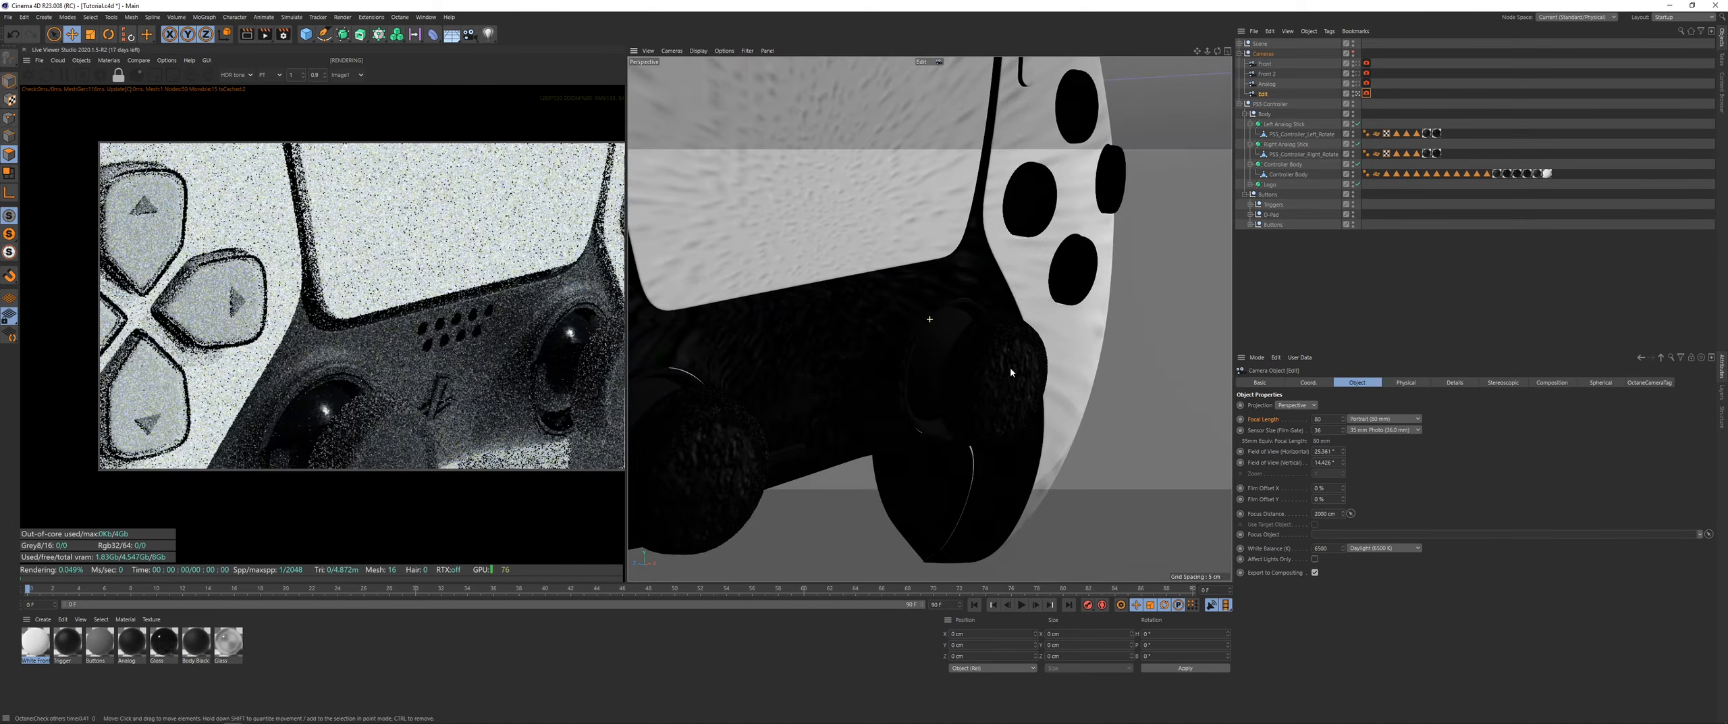
middle_click_drag(1073, 277, 1067, 301, "alt")
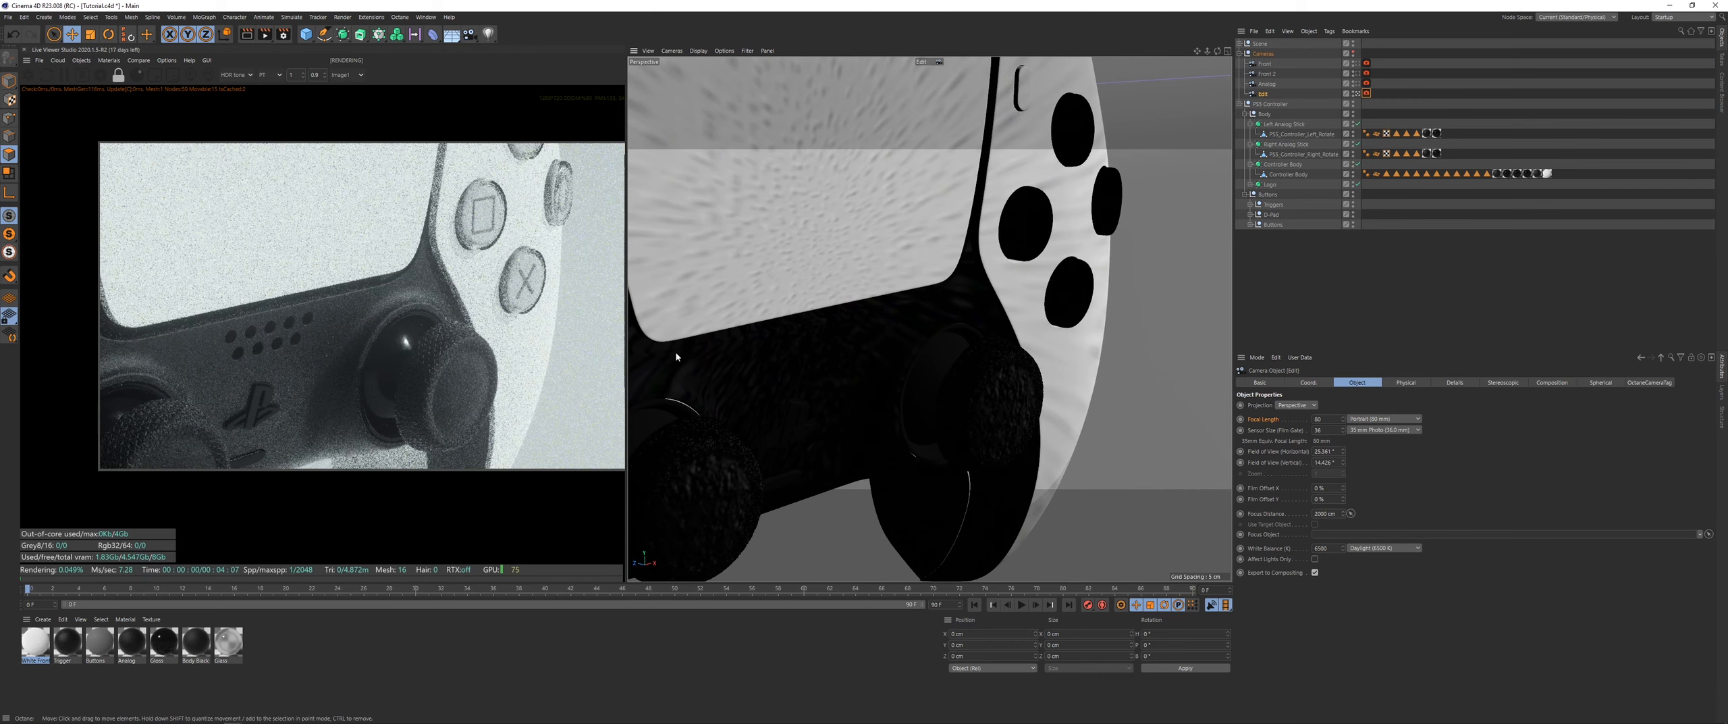
scroll(481, 320, "down", 2)
middle_click_drag(480, 320, 417, 339)
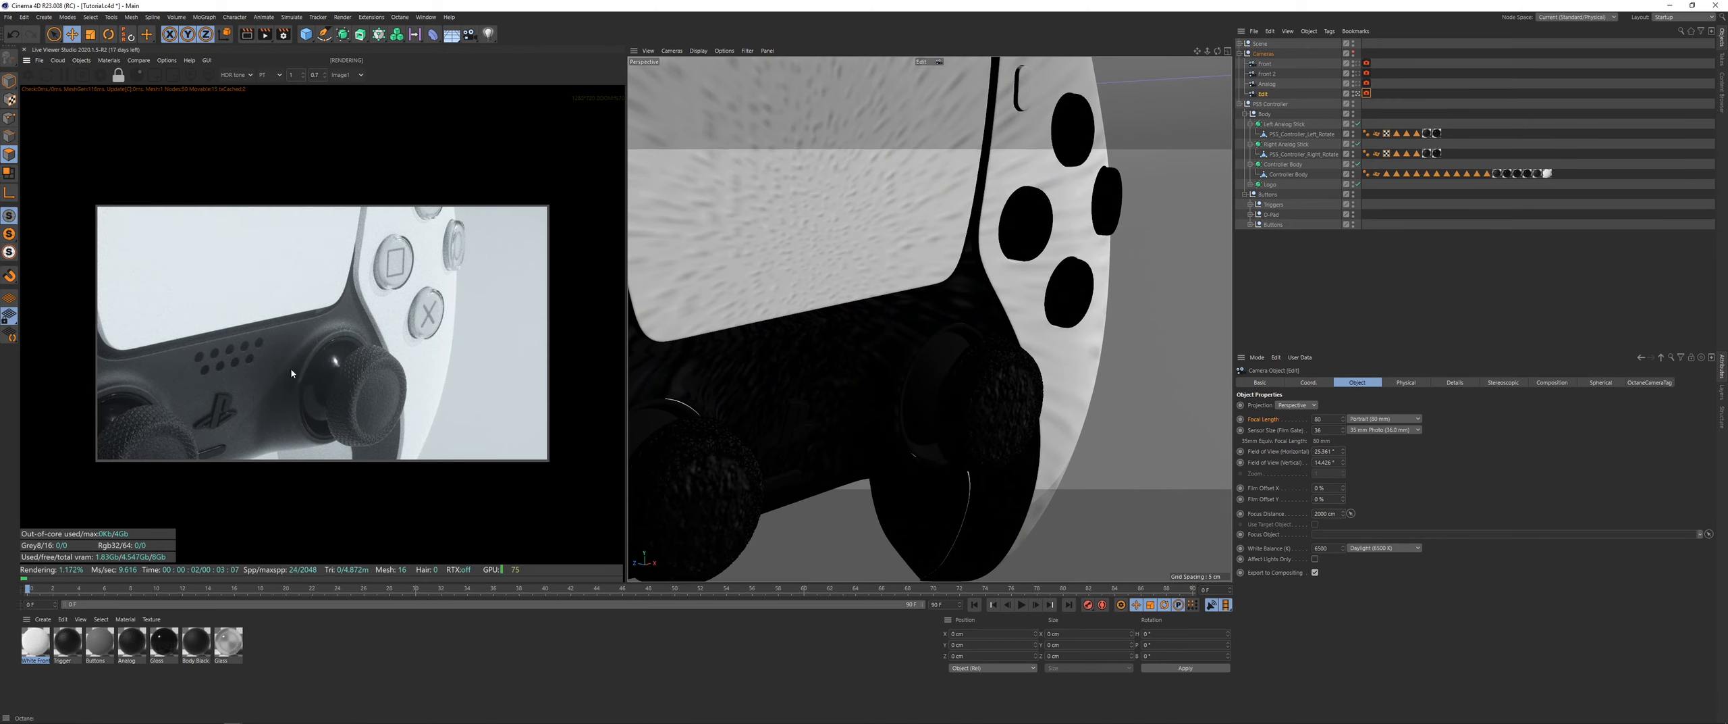
scroll(343, 368, "up", 5)
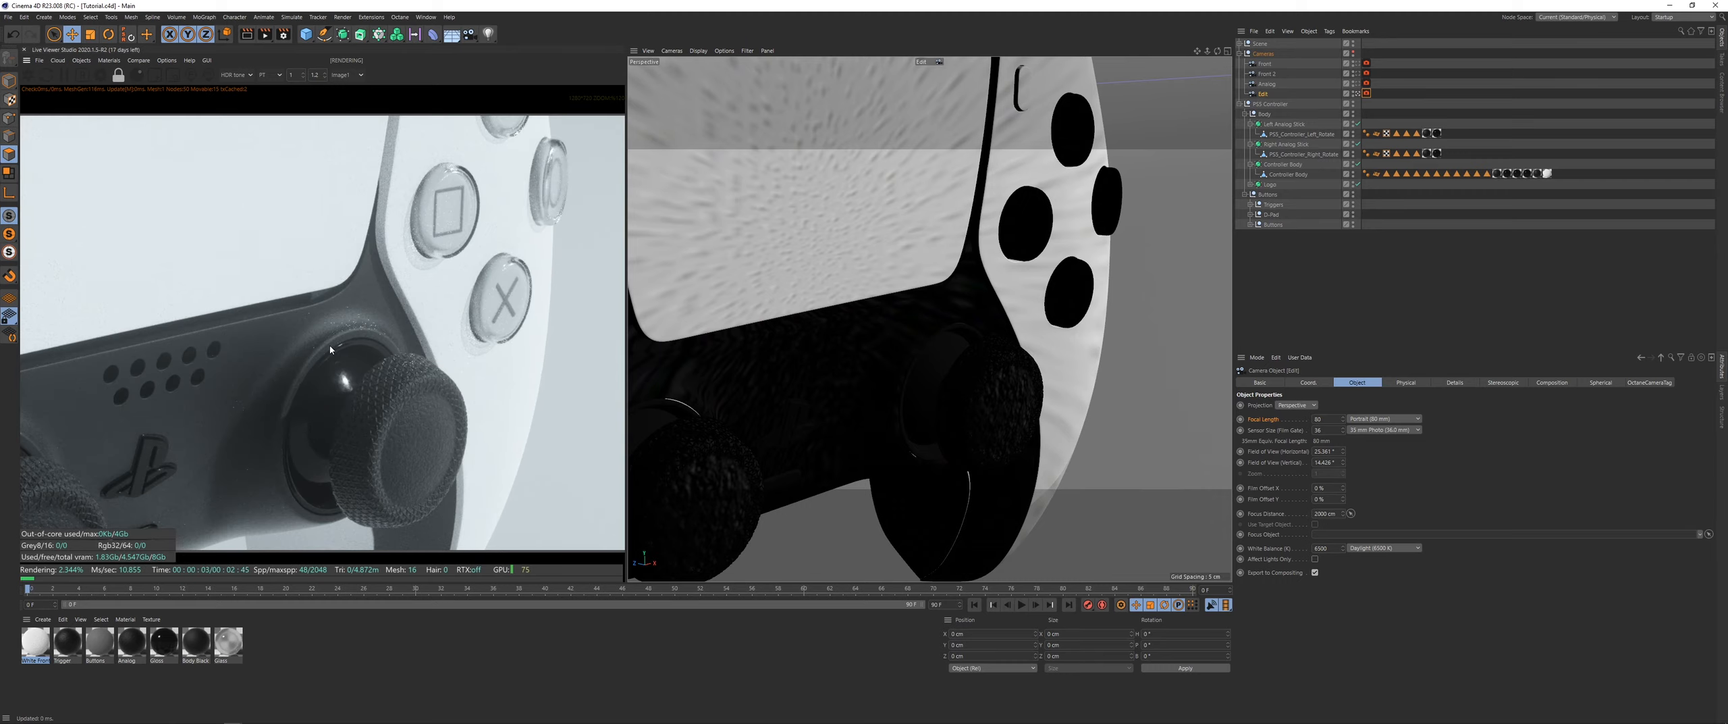
scroll(300, 338, "down", 1)
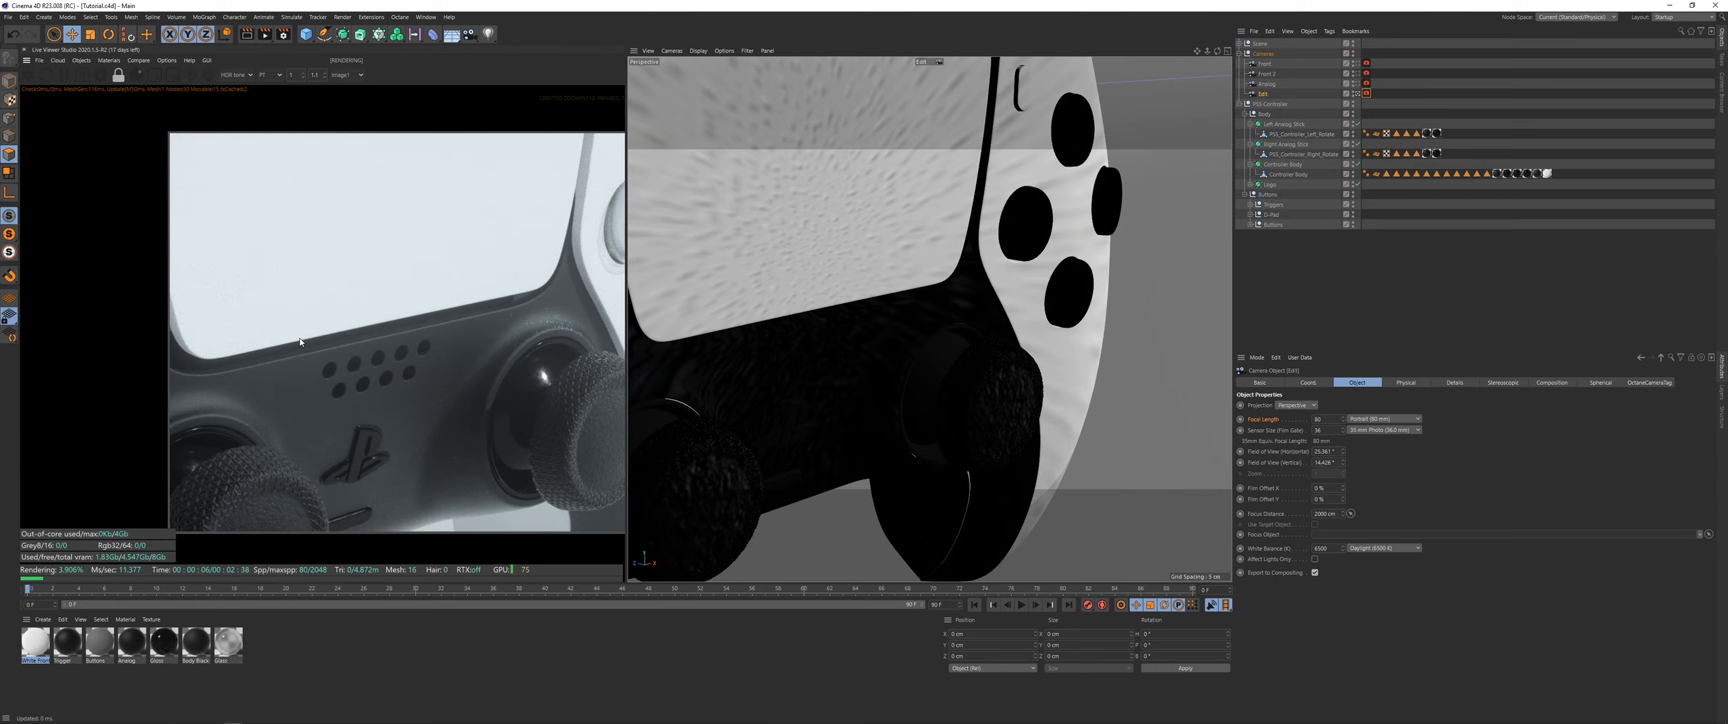
Step: Duplicate the White Front material and rename the copy White
left_click(36, 644)
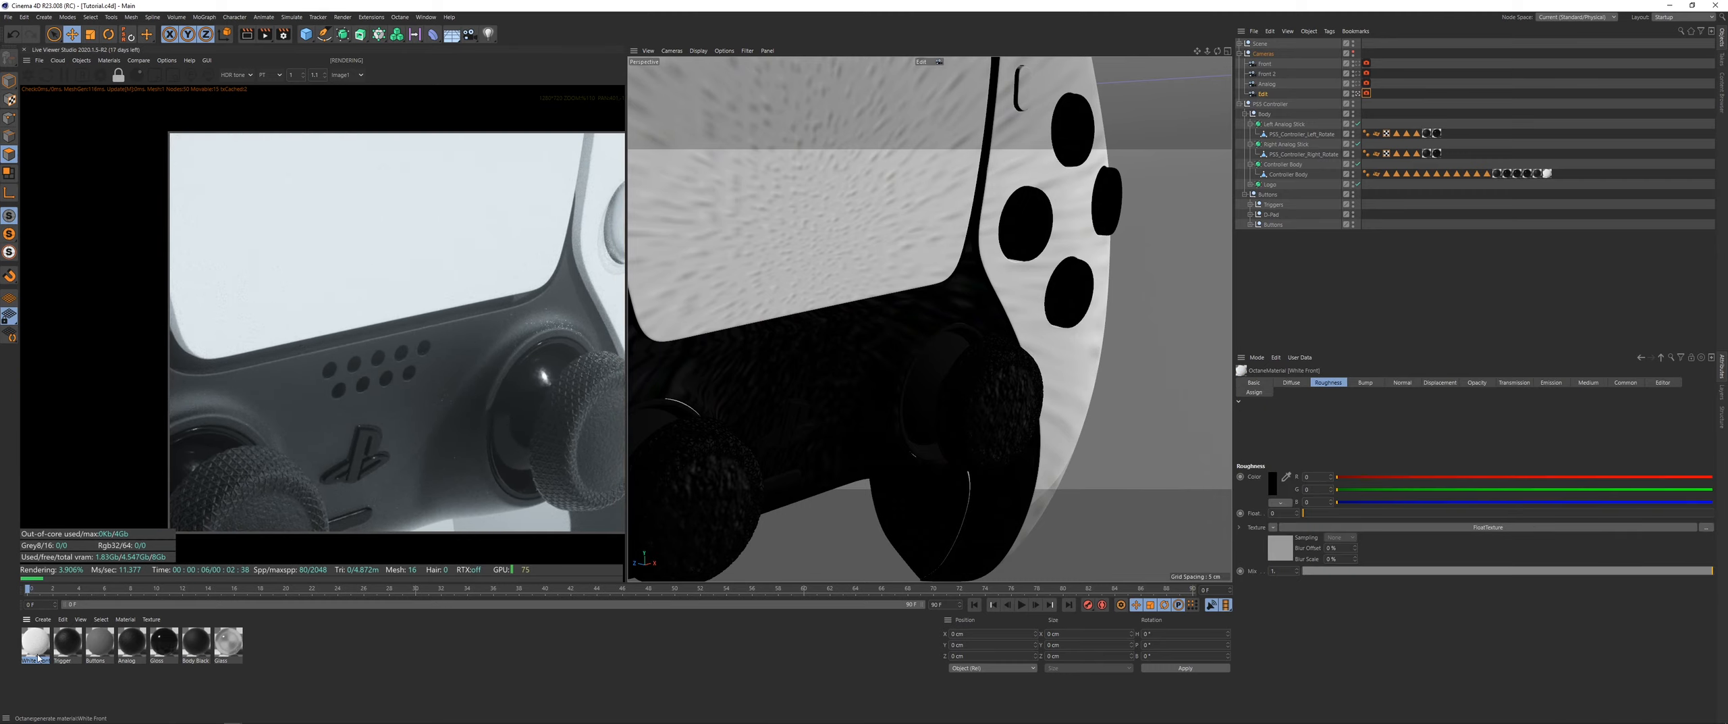
key("ctrl+c")
key("ctrl+v")
double_click(35, 659)
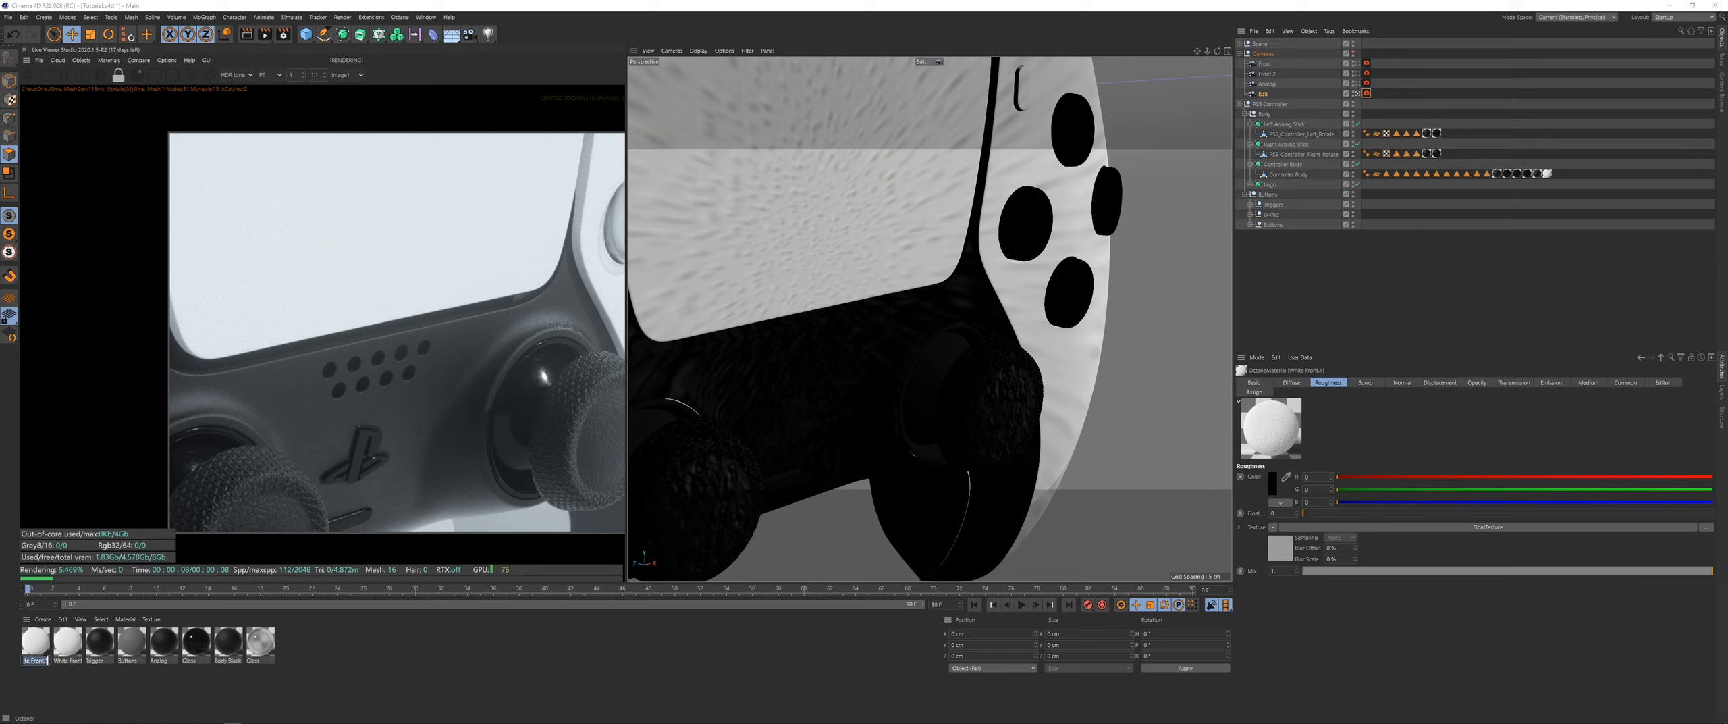
type("White")
key("Return")
Step: Open the White material's node graph and show the Noise node's settings
left_click(109, 60)
left_click(135, 85)
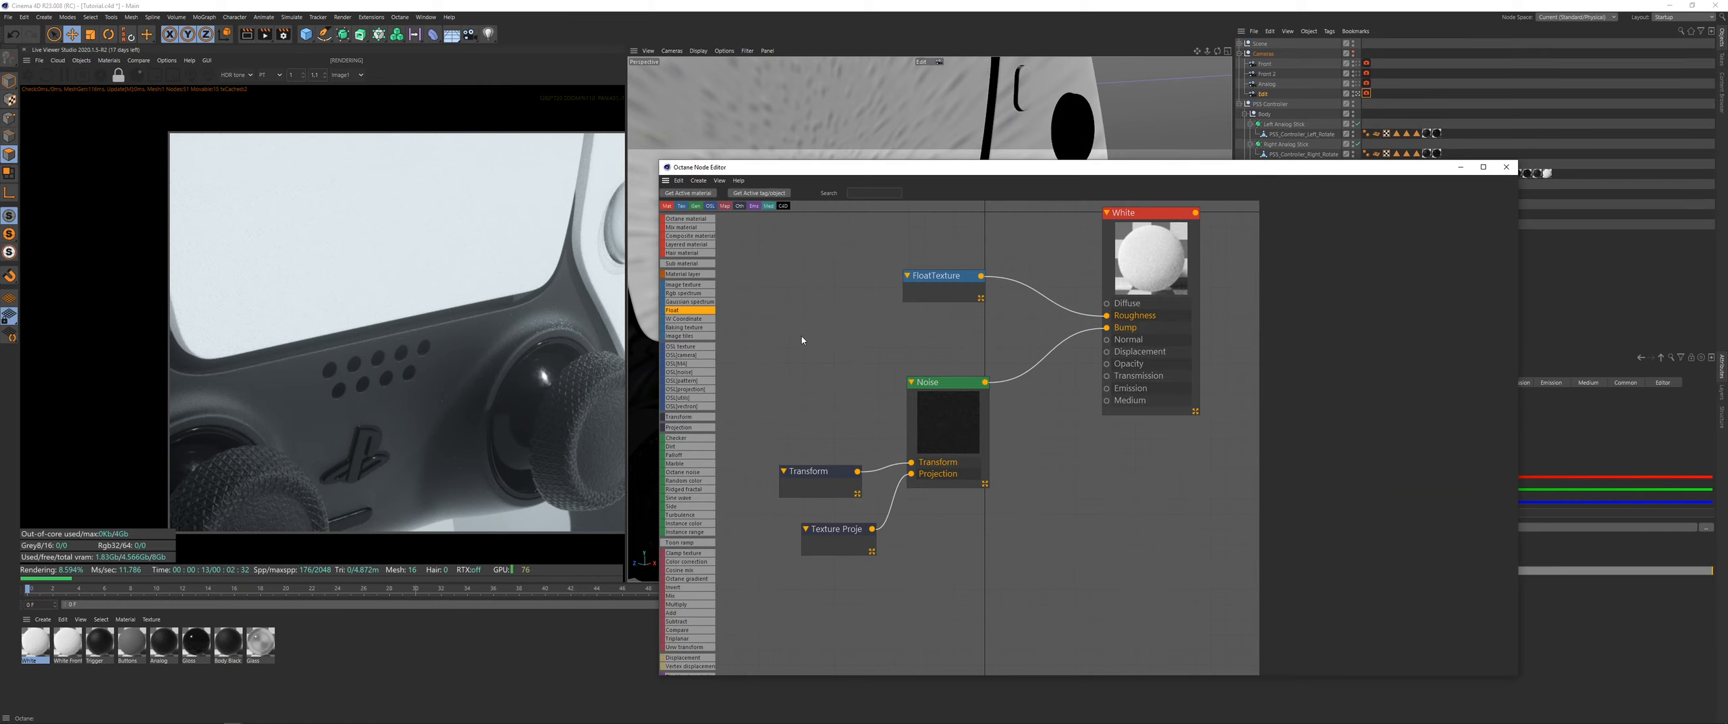
left_click(965, 420)
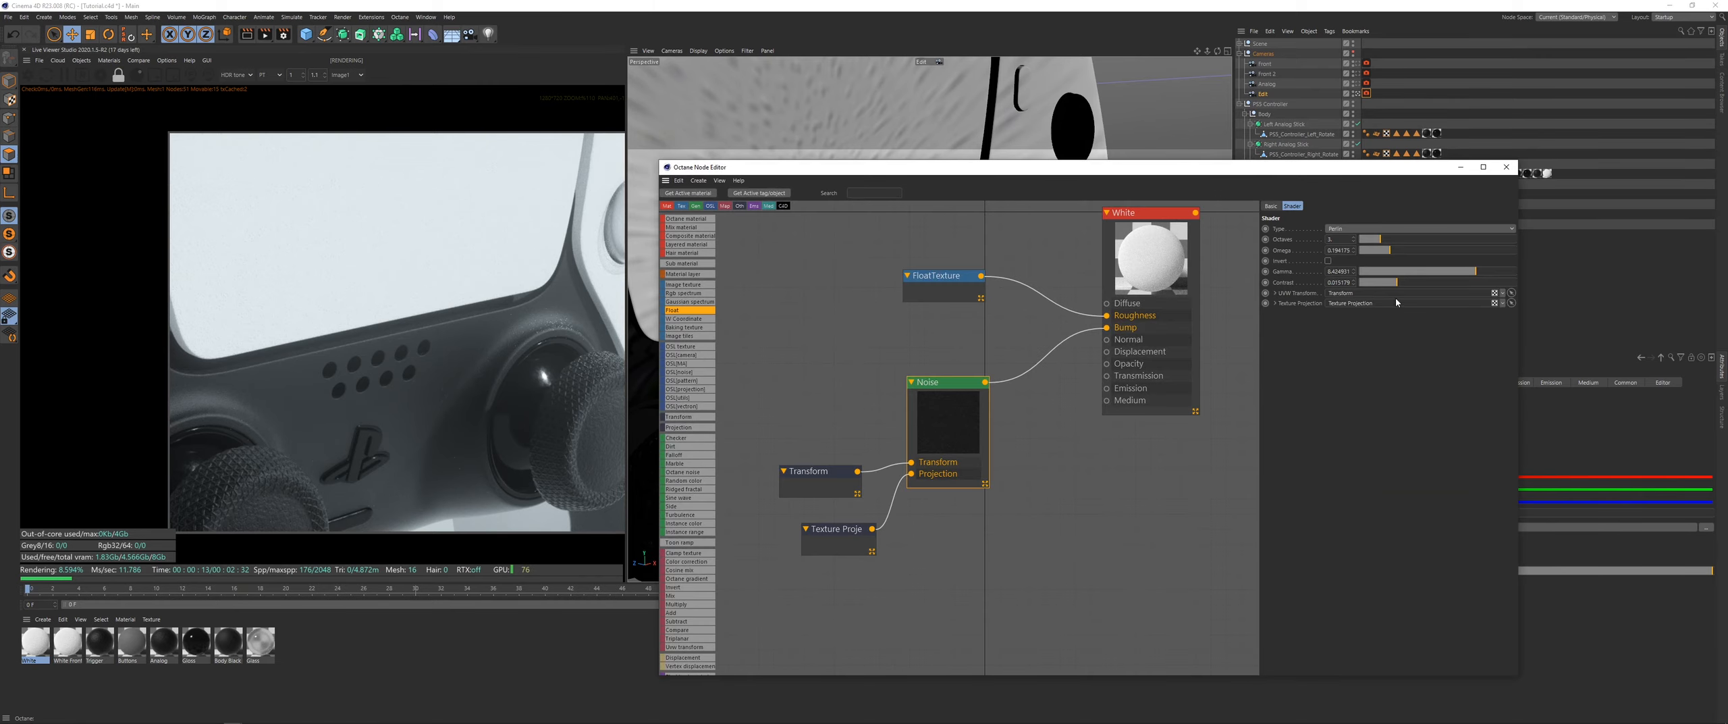
Step: Raise the gamma of the Noise texture driving the White material's bump to about 19.9 and close the node editor
left_click_drag(1441, 271, 1489, 273)
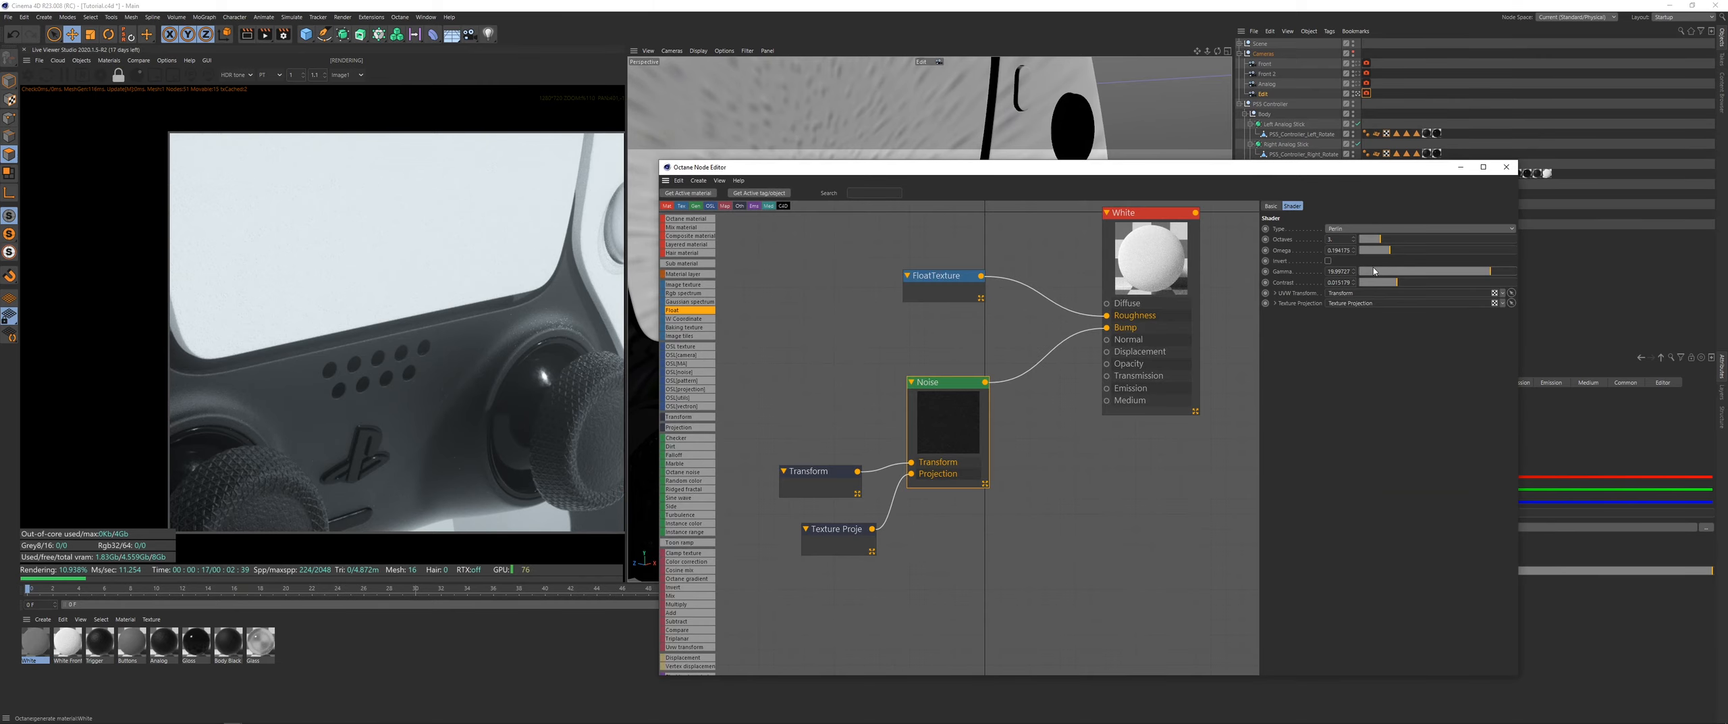
left_click(1506, 167)
middle_click_drag(1064, 346, 1053, 243, "alt")
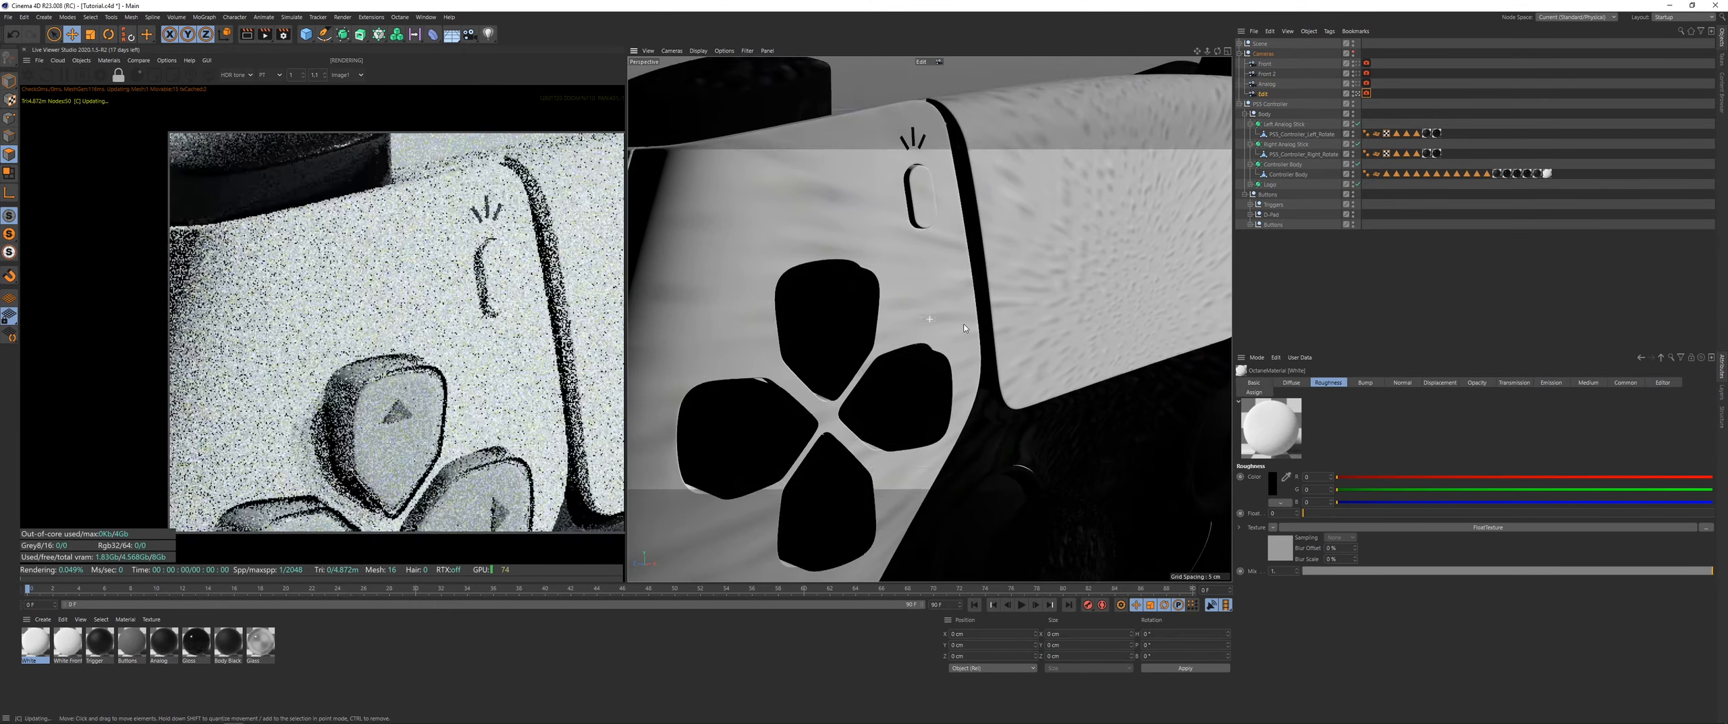
left_click_drag(1053, 243, 911, 235, "alt")
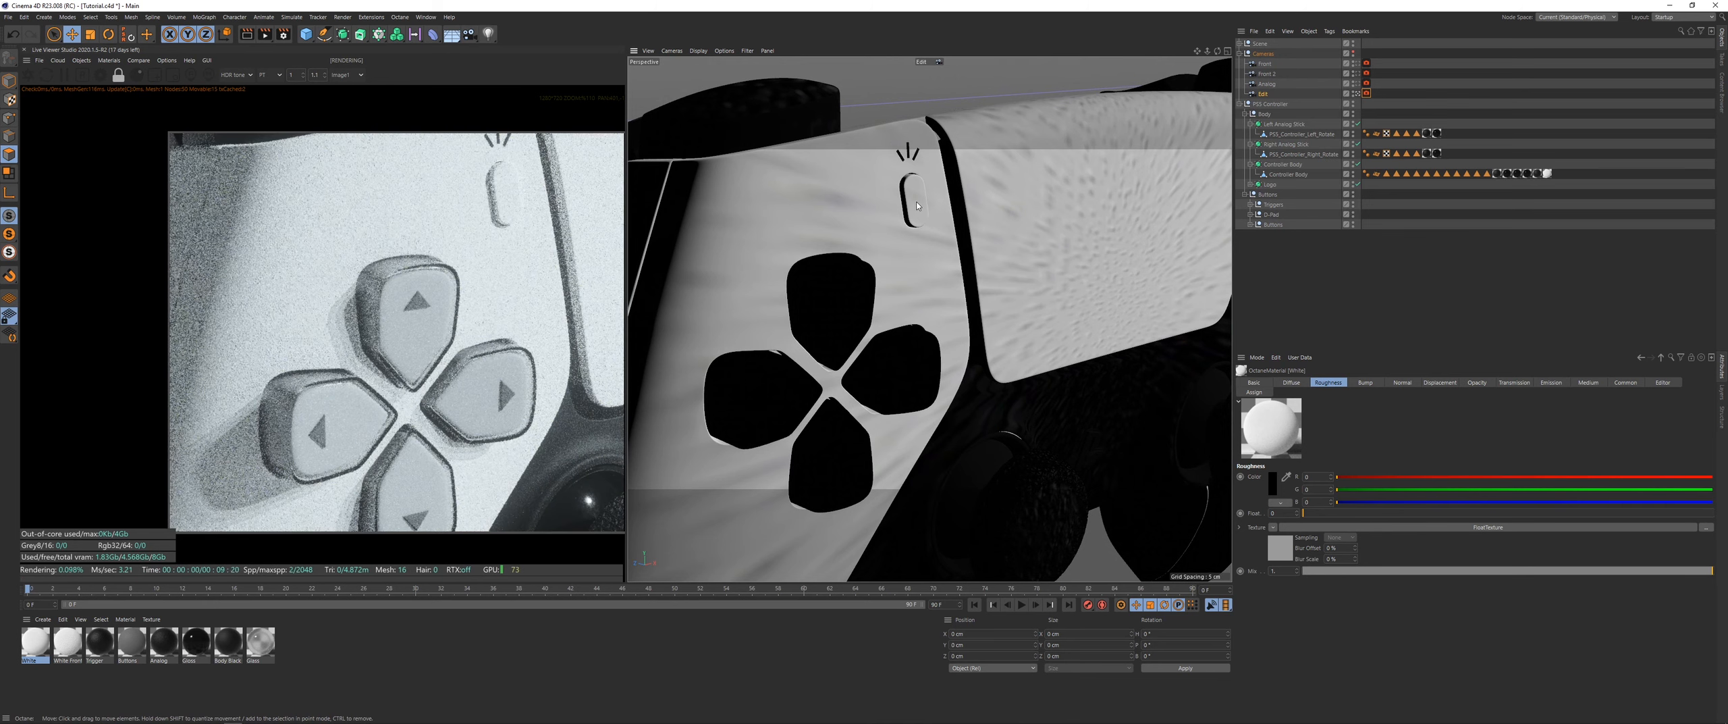
scroll(408, 307, "up", 6)
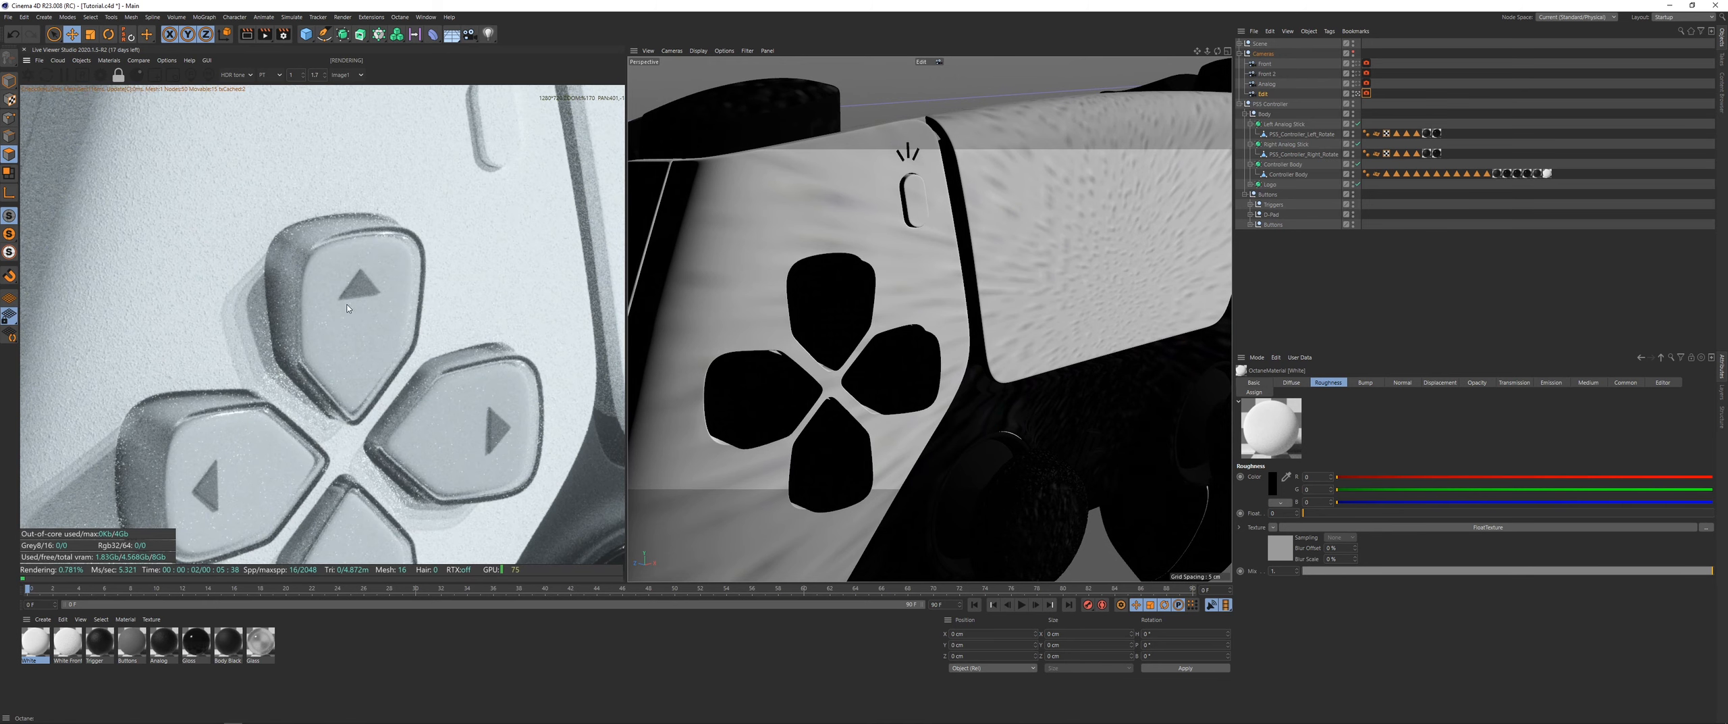
Step: Apply the White material to the Selection 2 polygons of each D-pad arrow and each face button
left_click(1303, 270)
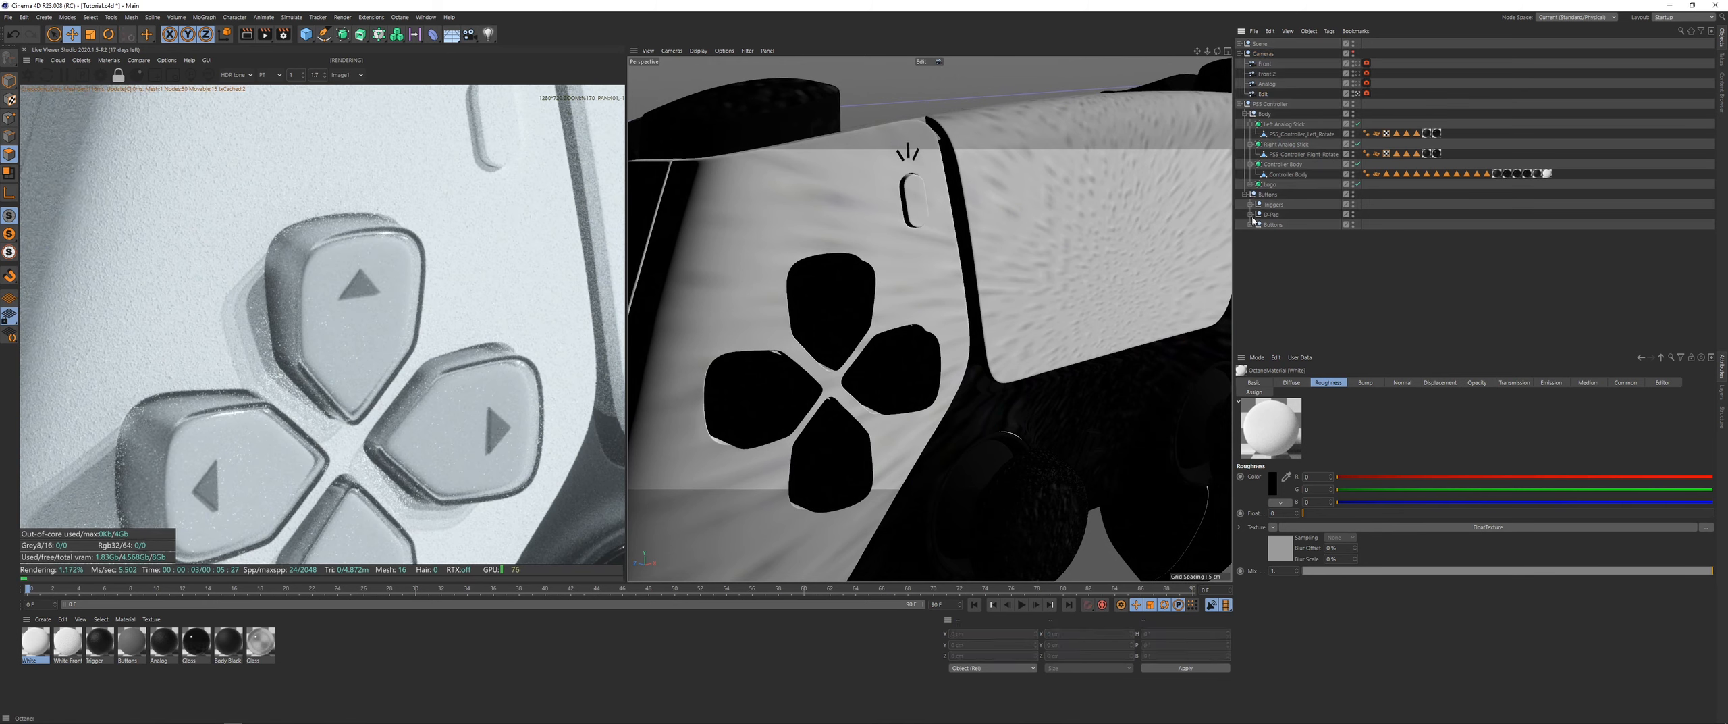
left_click(1251, 224)
middle_click_drag(930, 387, 933, 366, "alt")
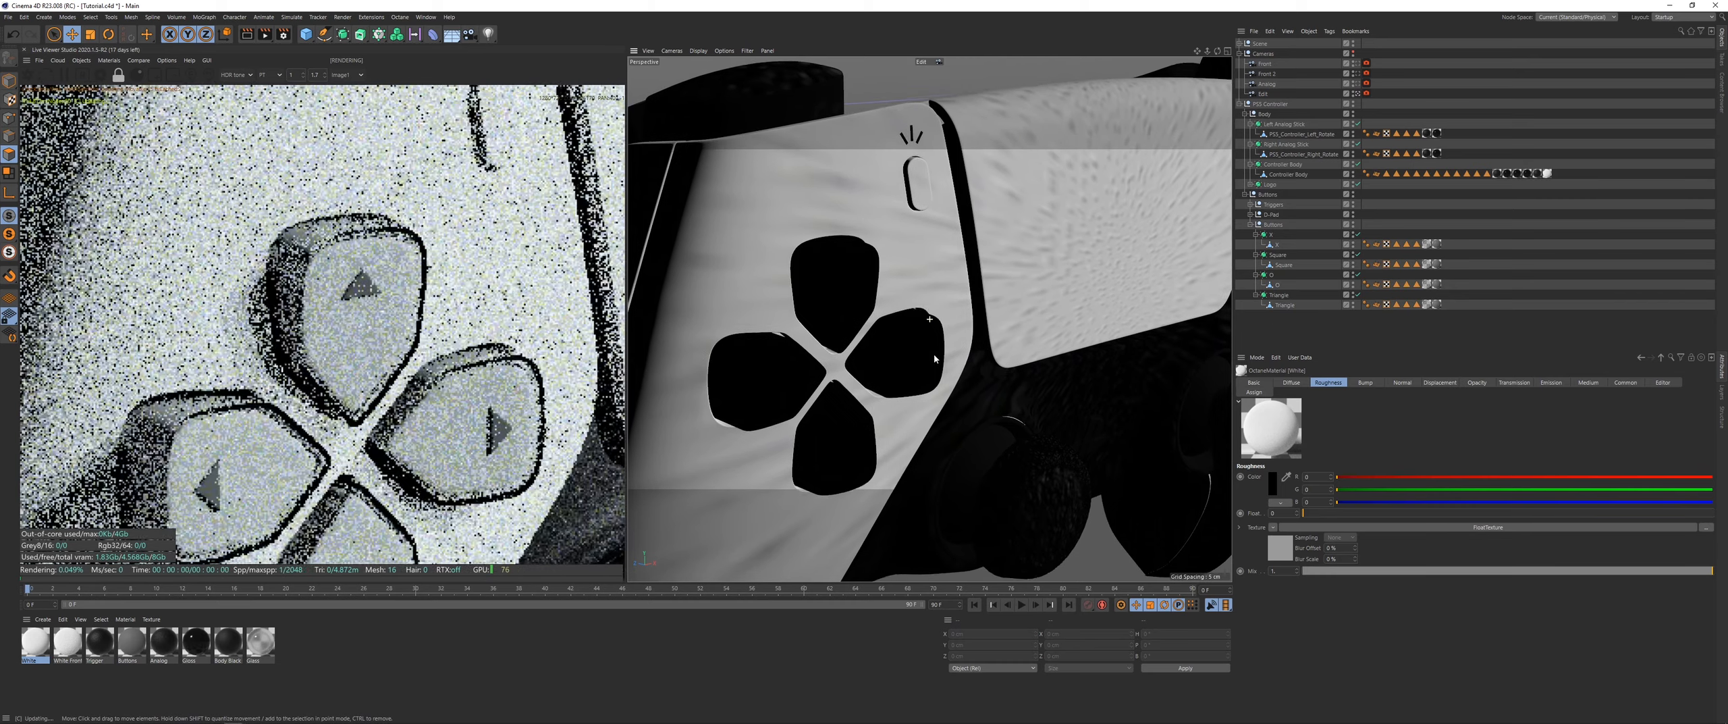
left_click(1407, 305)
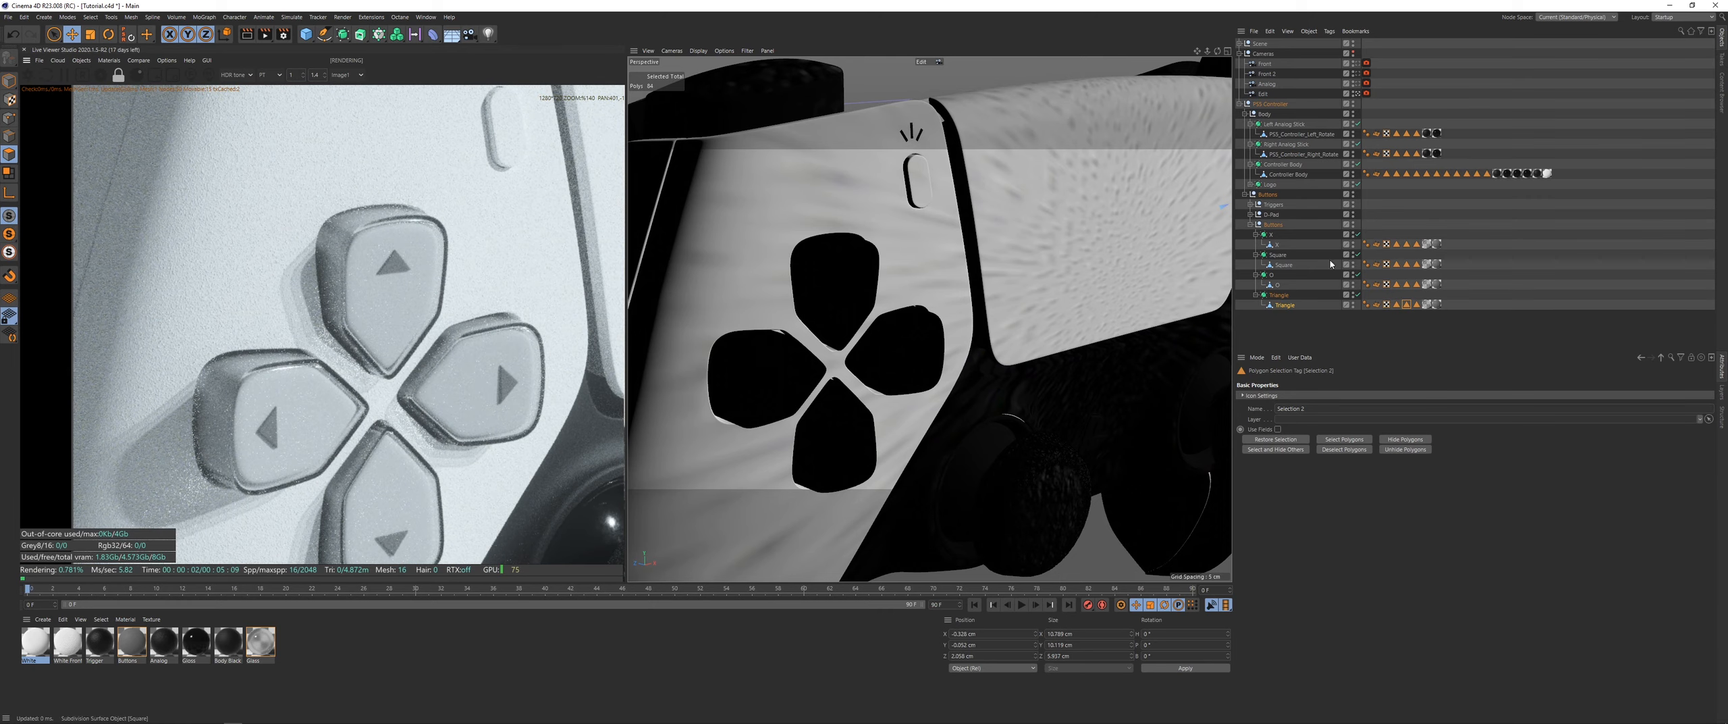
left_click(1249, 214)
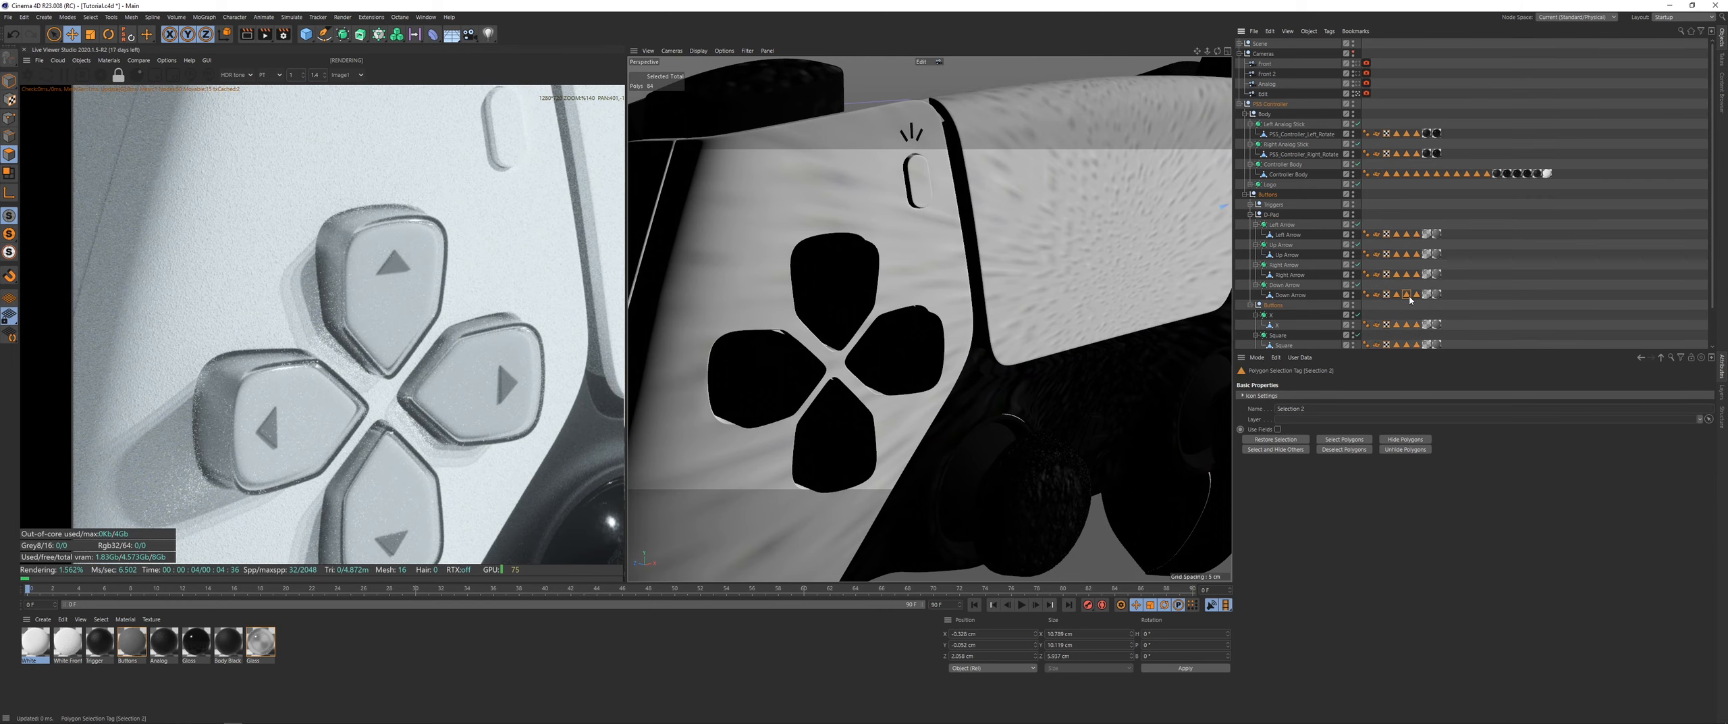
double_click(1409, 296)
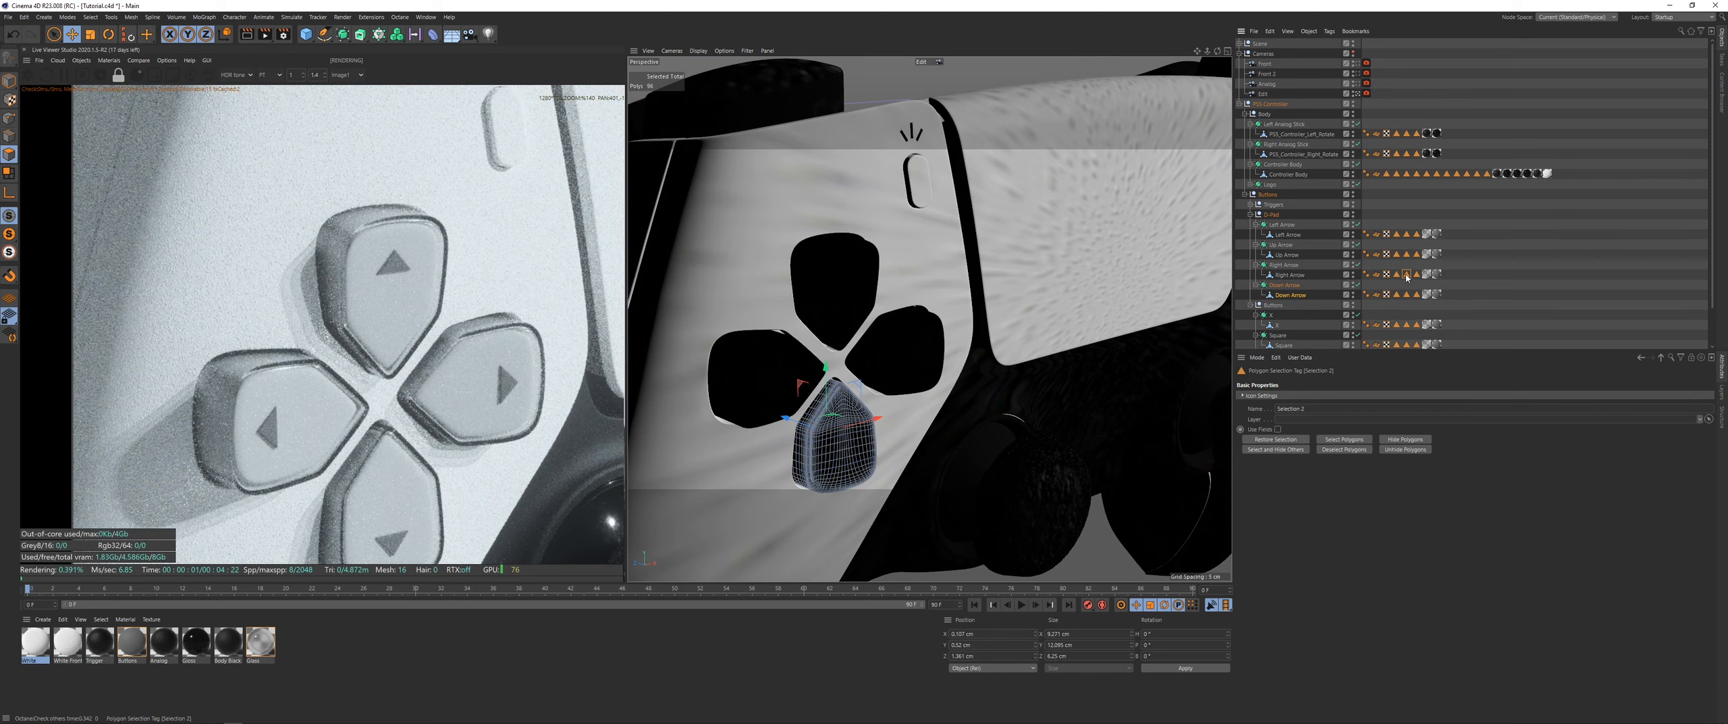
double_click(1407, 275)
double_click(1407, 255)
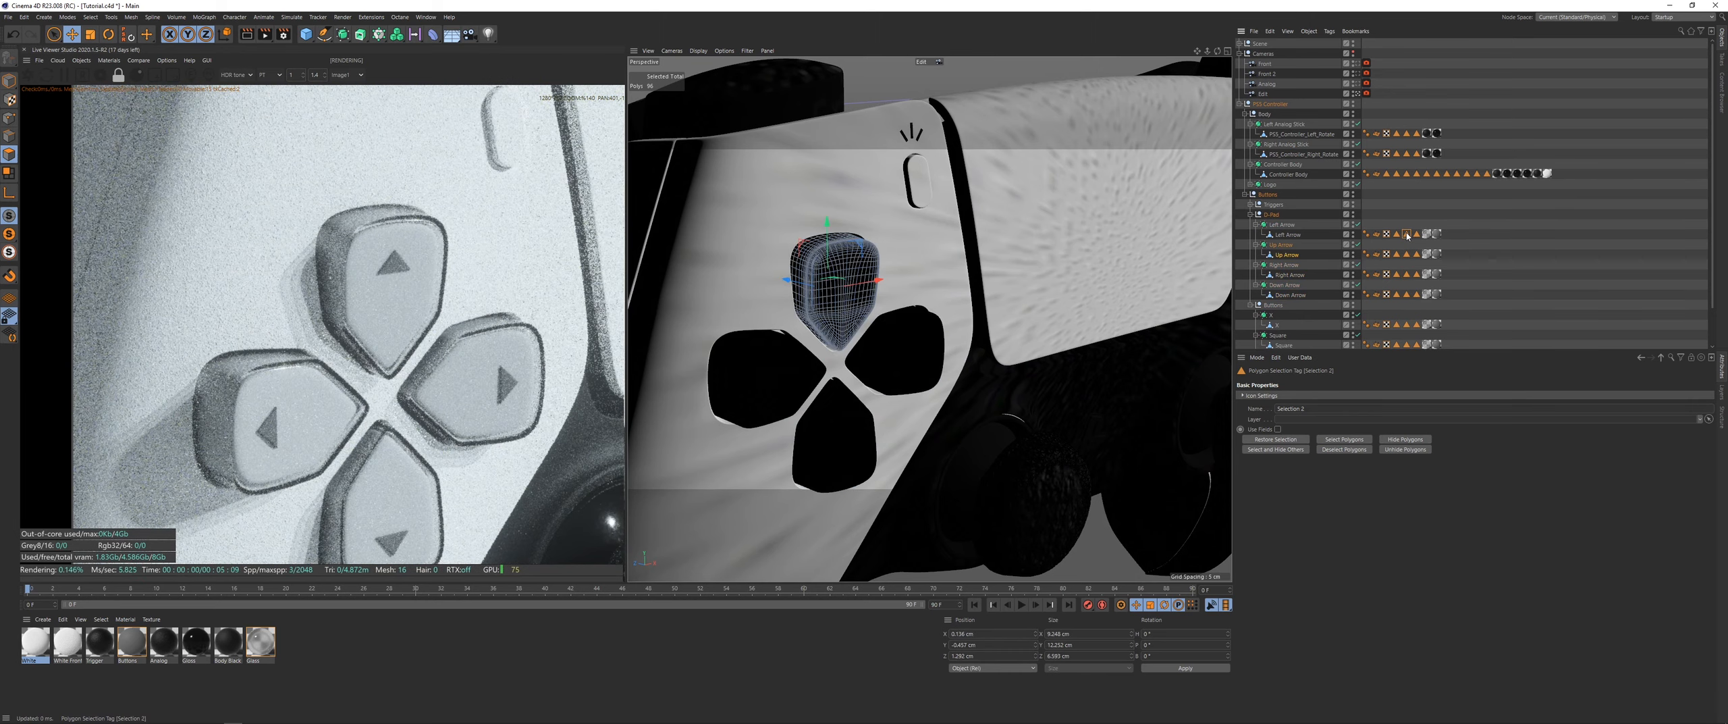
double_click(1407, 235)
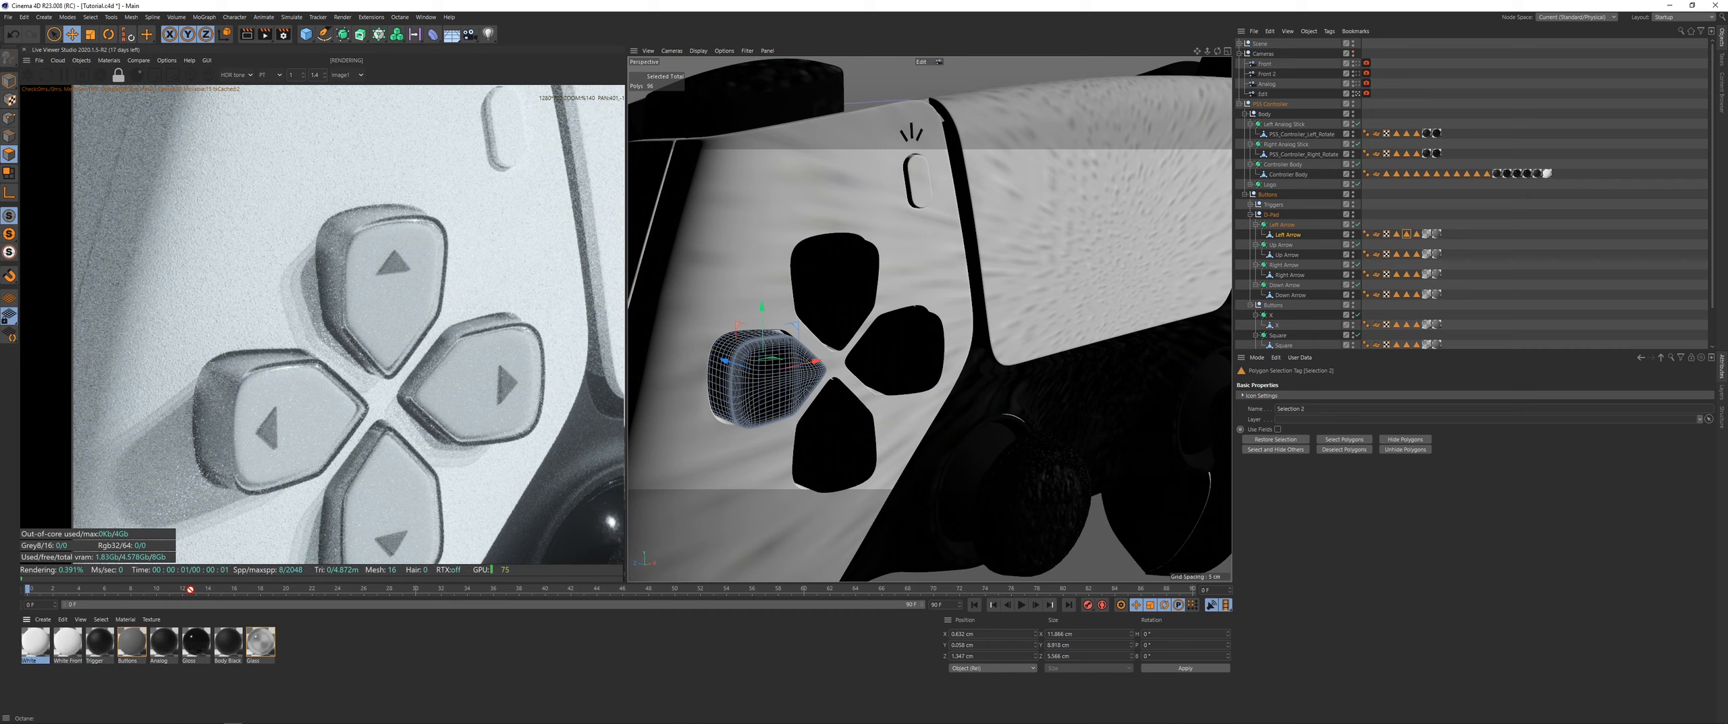
left_click_drag(780, 381, 780, 381)
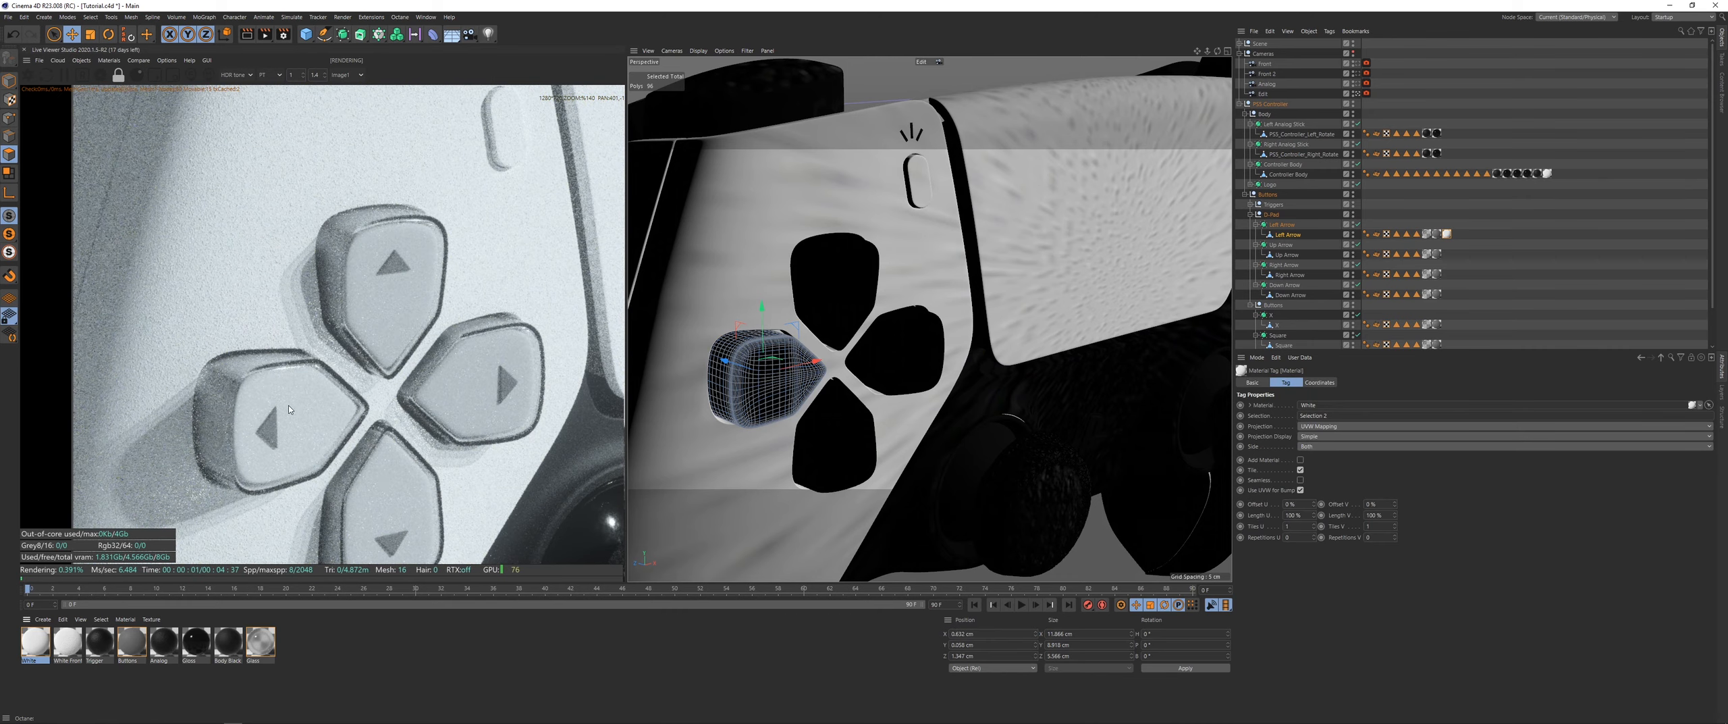
double_click(1407, 255)
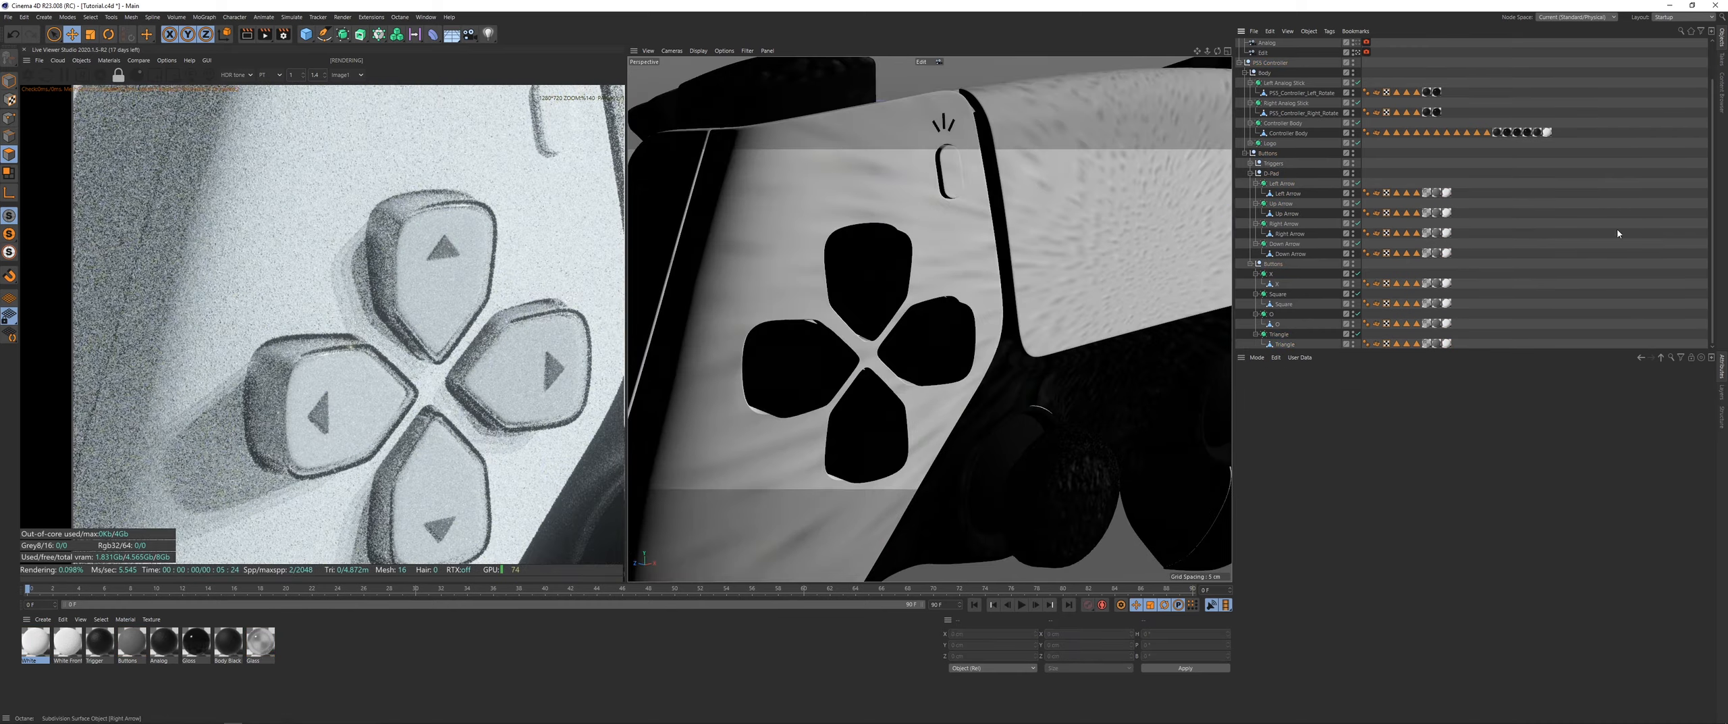
Step: Set the Edit camera's hot pixel removal to 0.7 and inspect the D-pad in the render
scroll(861, 348, "down", 5)
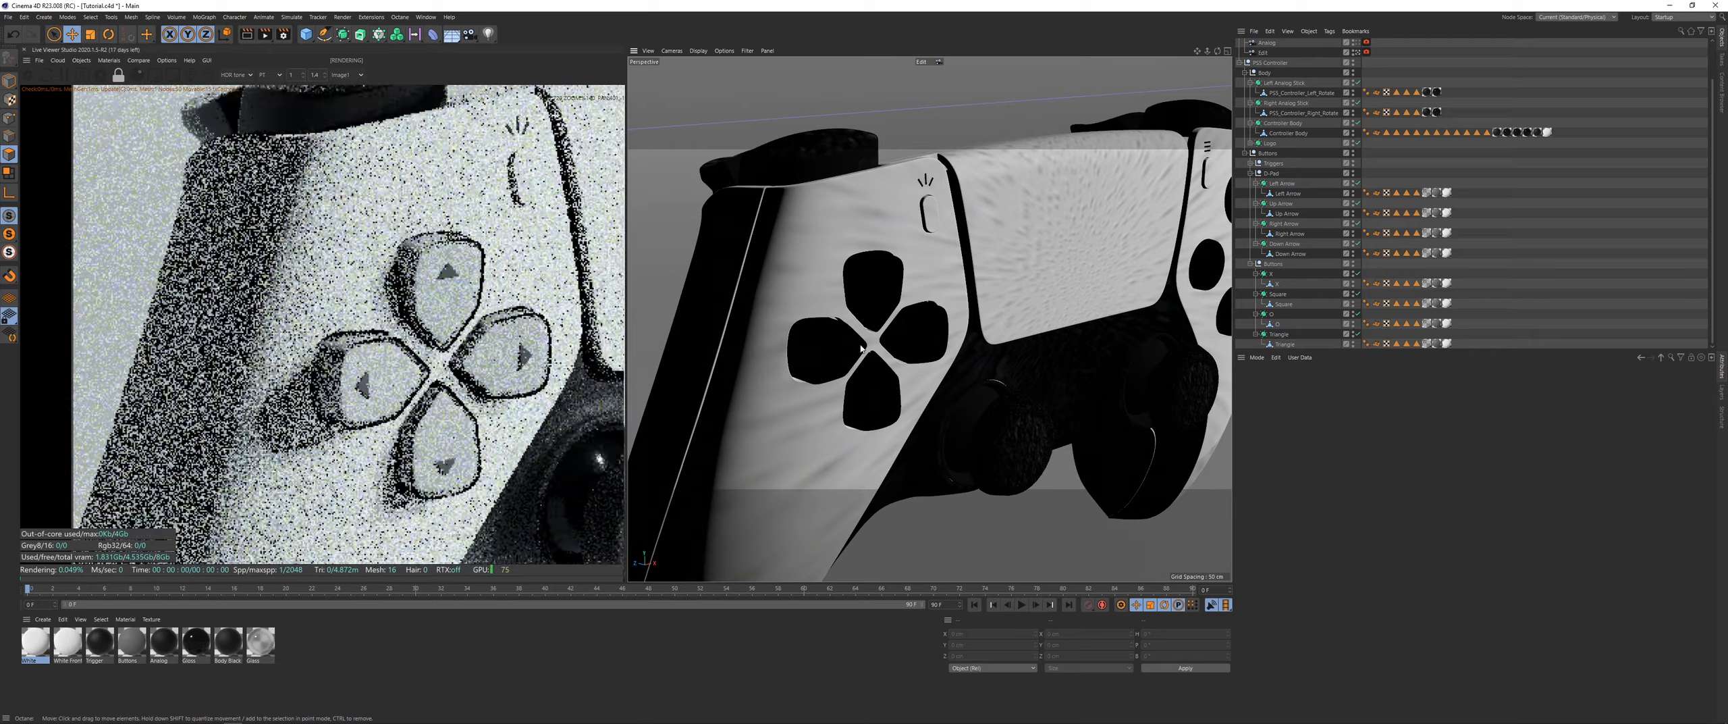
scroll(784, 322, "up", 5)
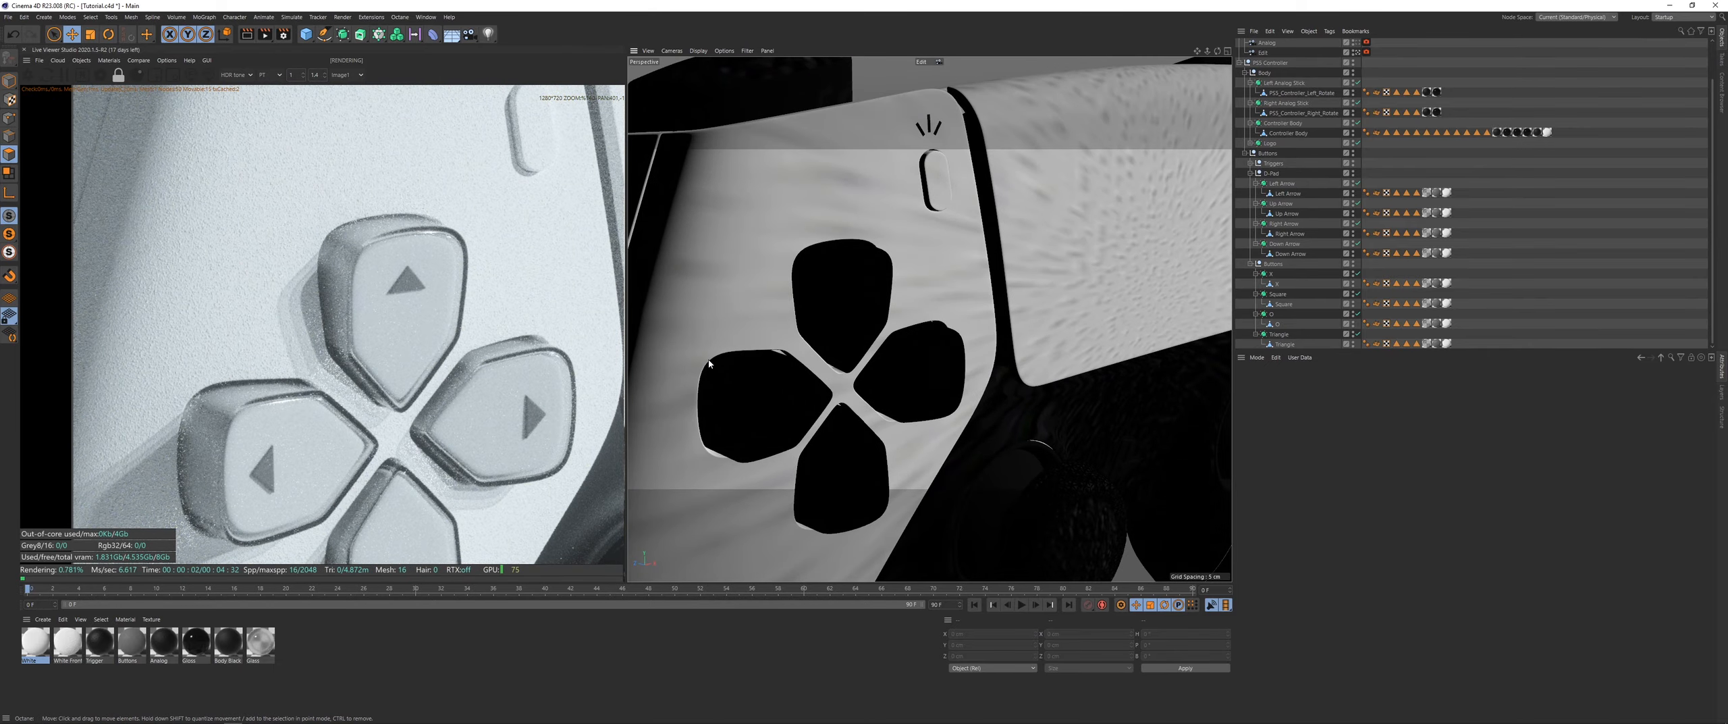
left_click_drag(709, 363, 940, 311, "alt")
left_click(1366, 52)
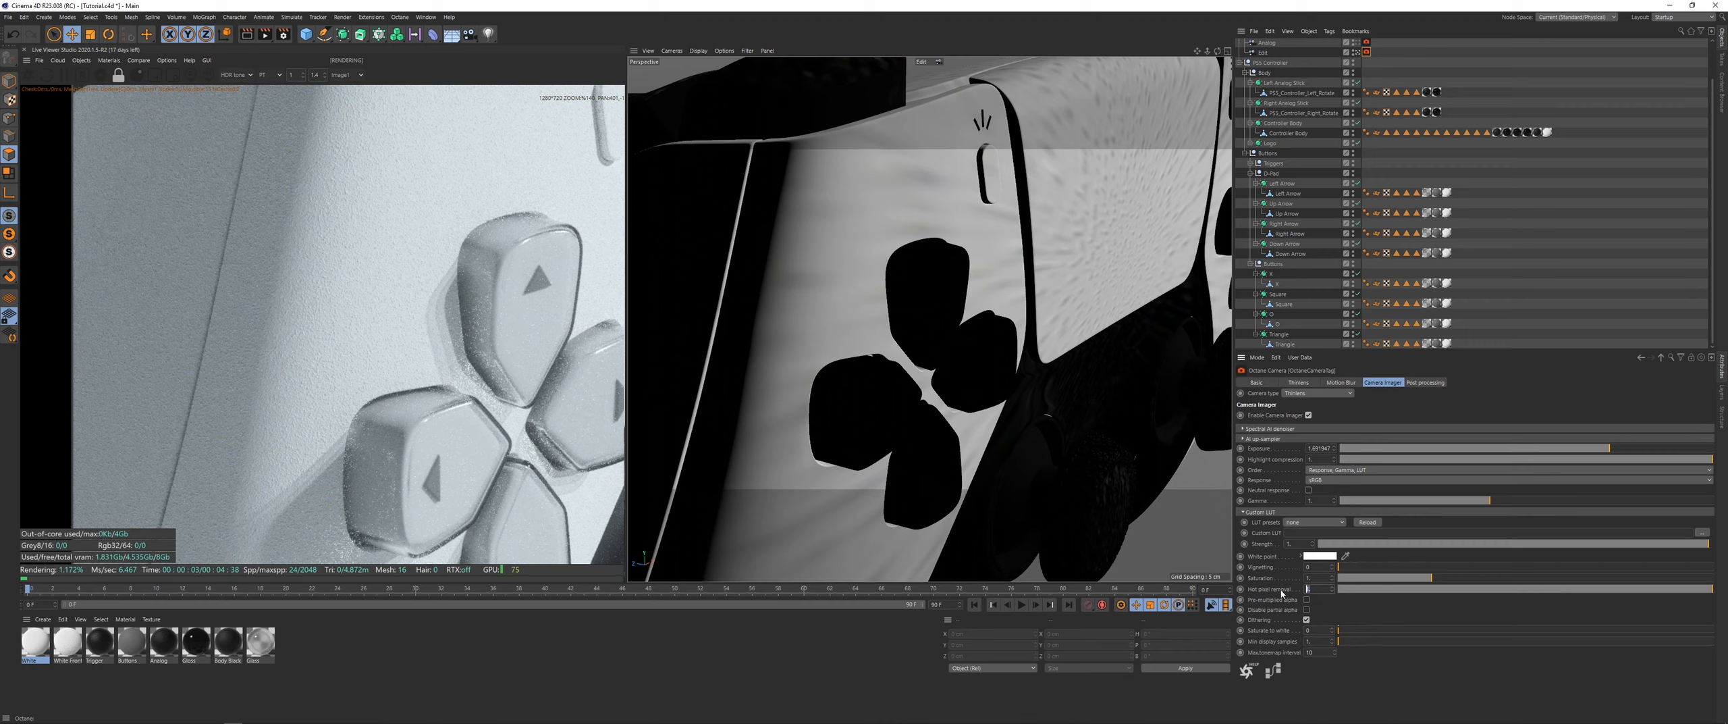
type("0.7")
key("Return")
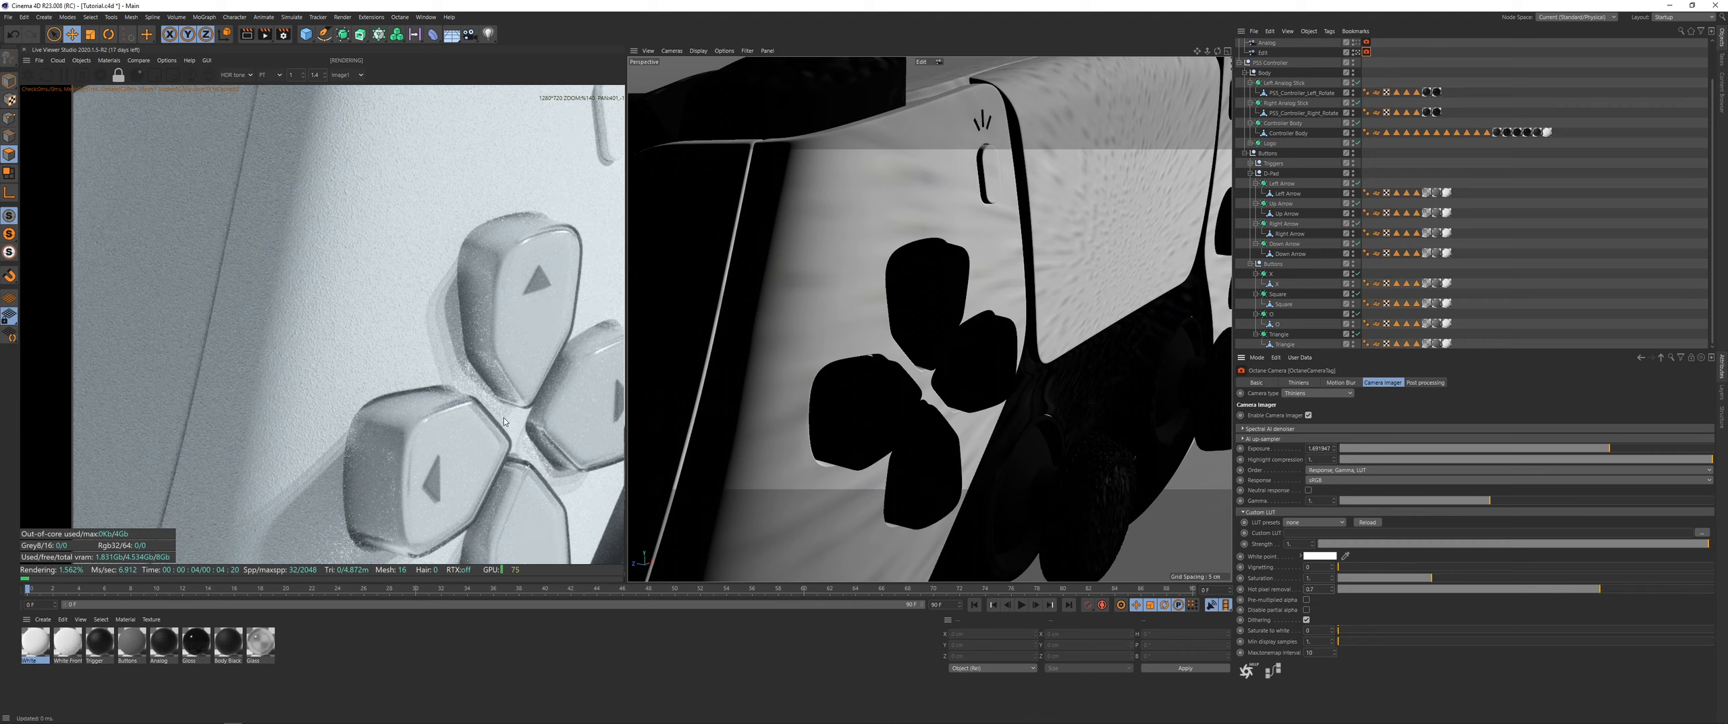
middle_click_drag(508, 351, 330, 362)
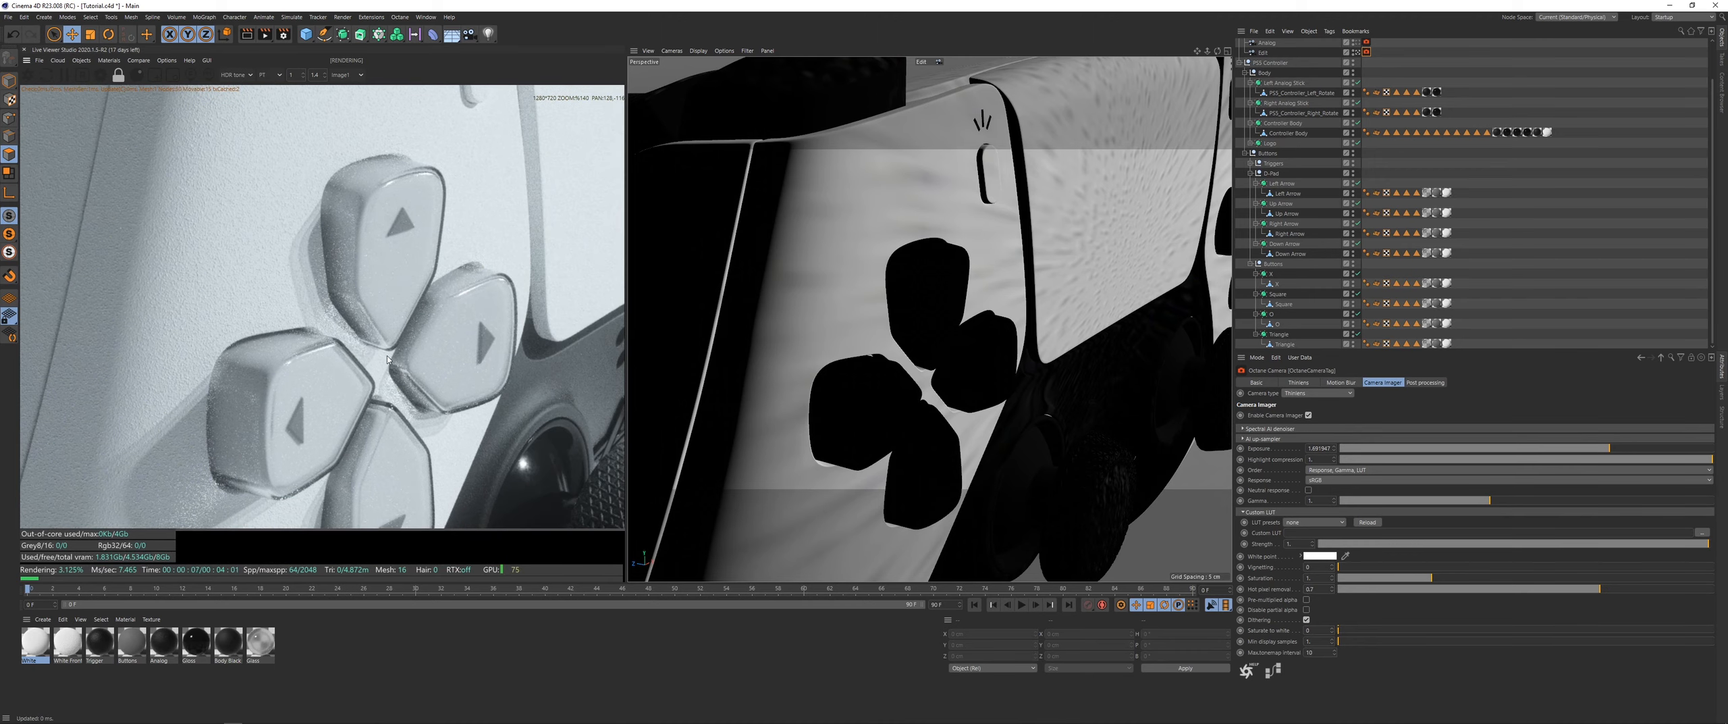
scroll(362, 308, "up", 1)
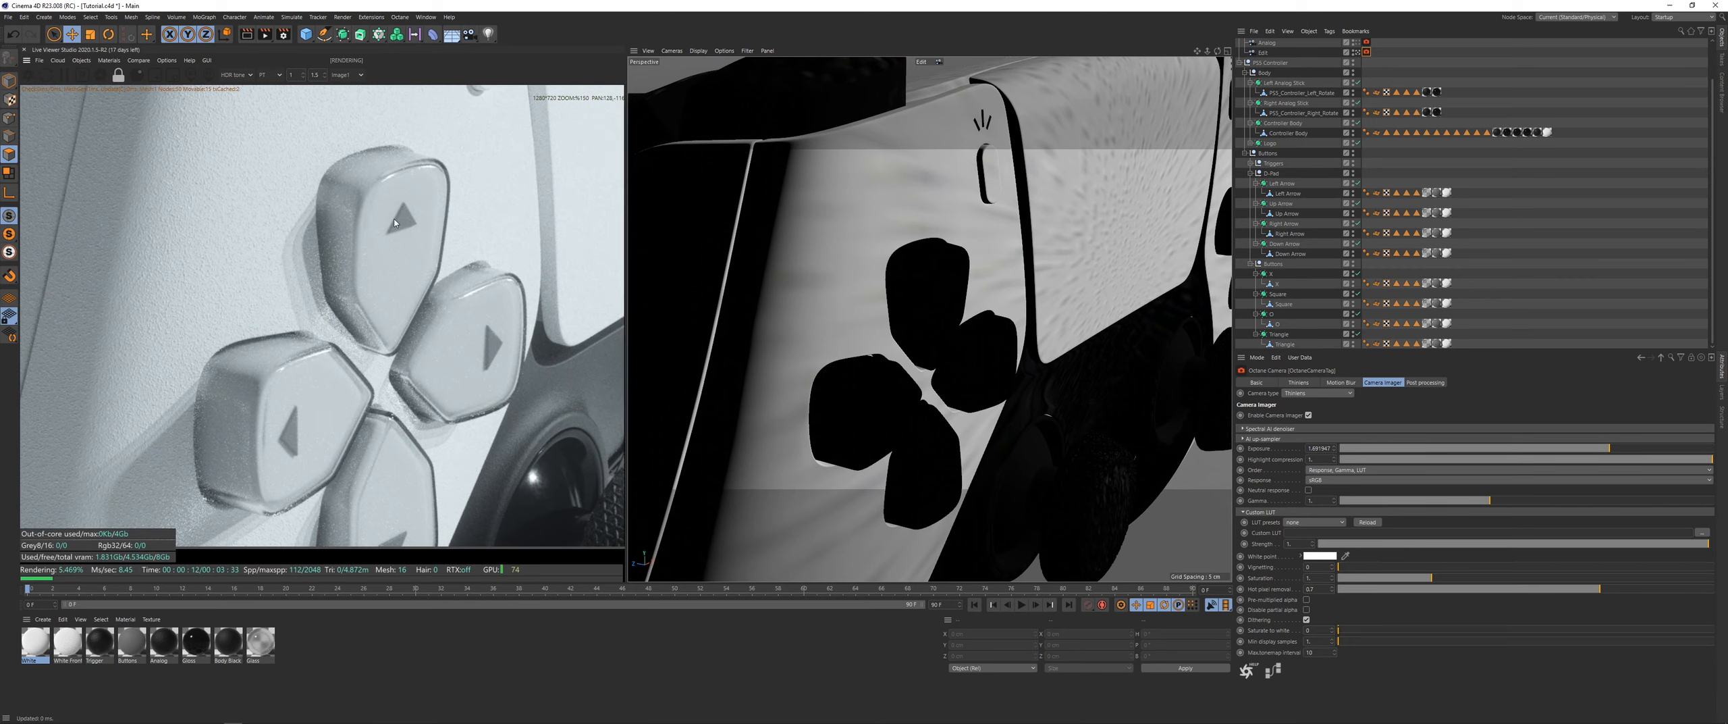
scroll(419, 474, "down", 4)
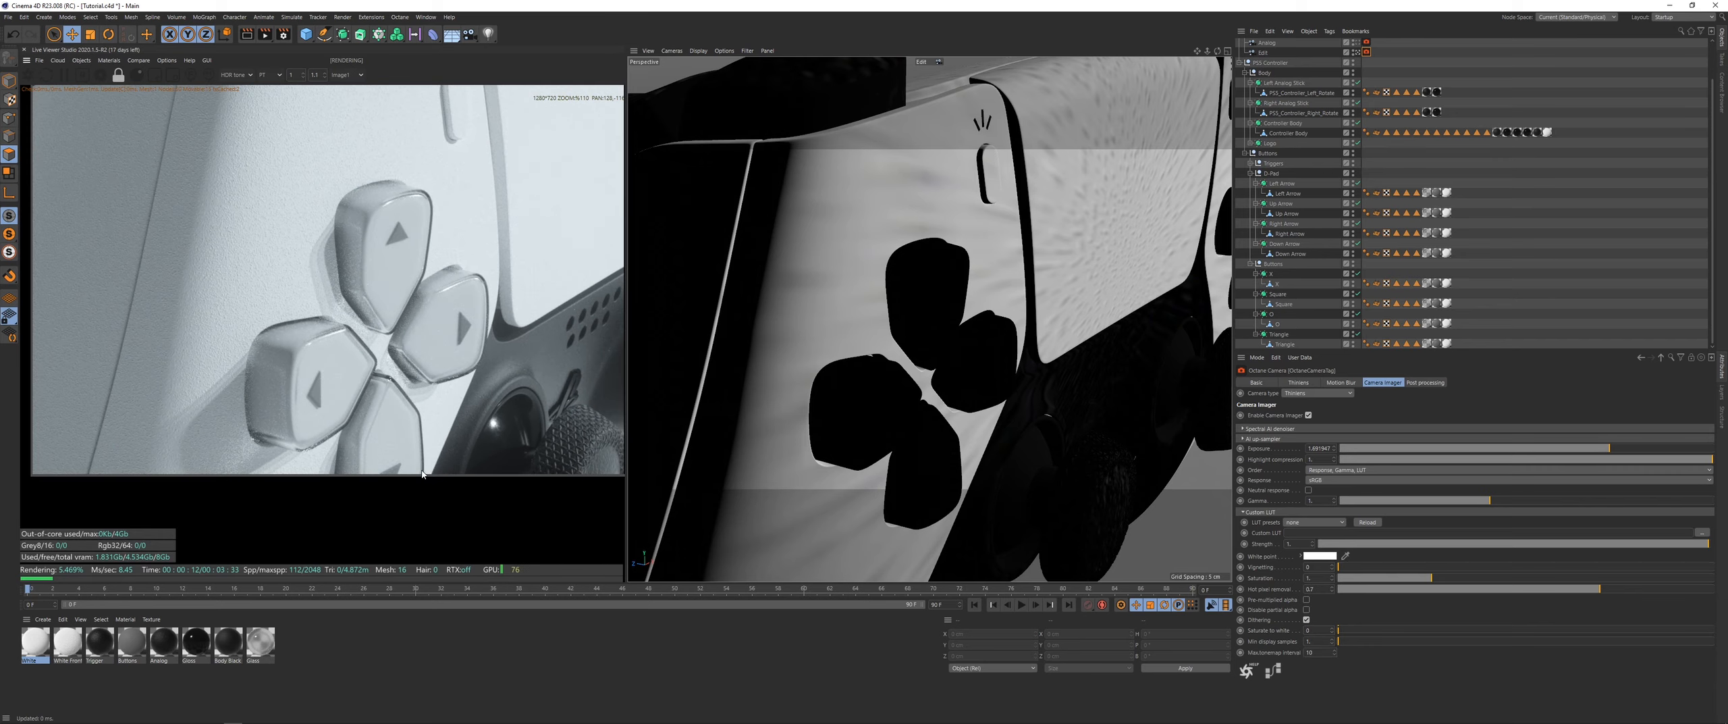
scroll(538, 474, "down", 1)
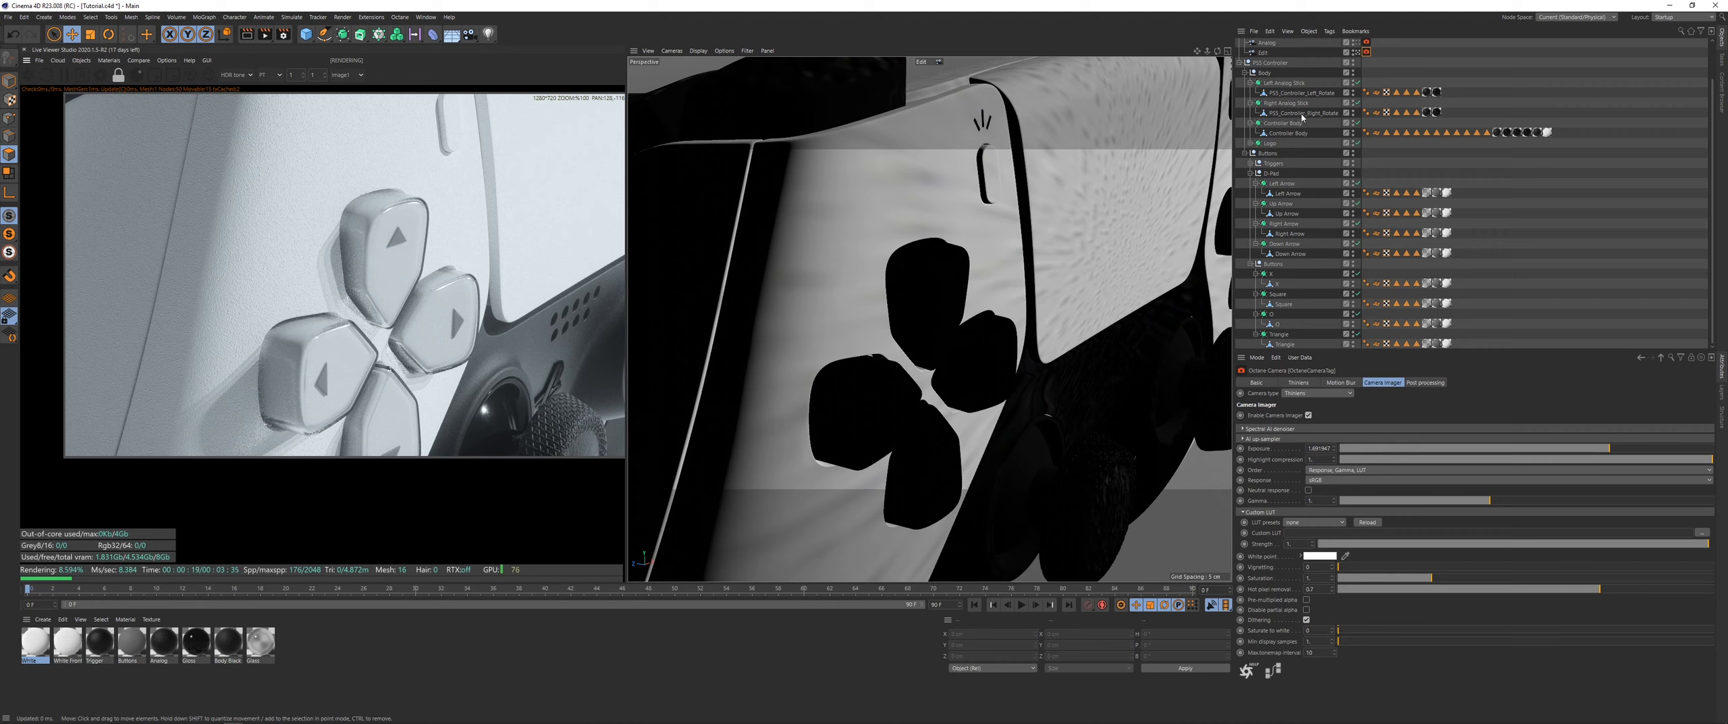
Step: Find the Controller Body's polygon selection for the small oval button beside the touchpad and apply the White material to it
left_click(1386, 132)
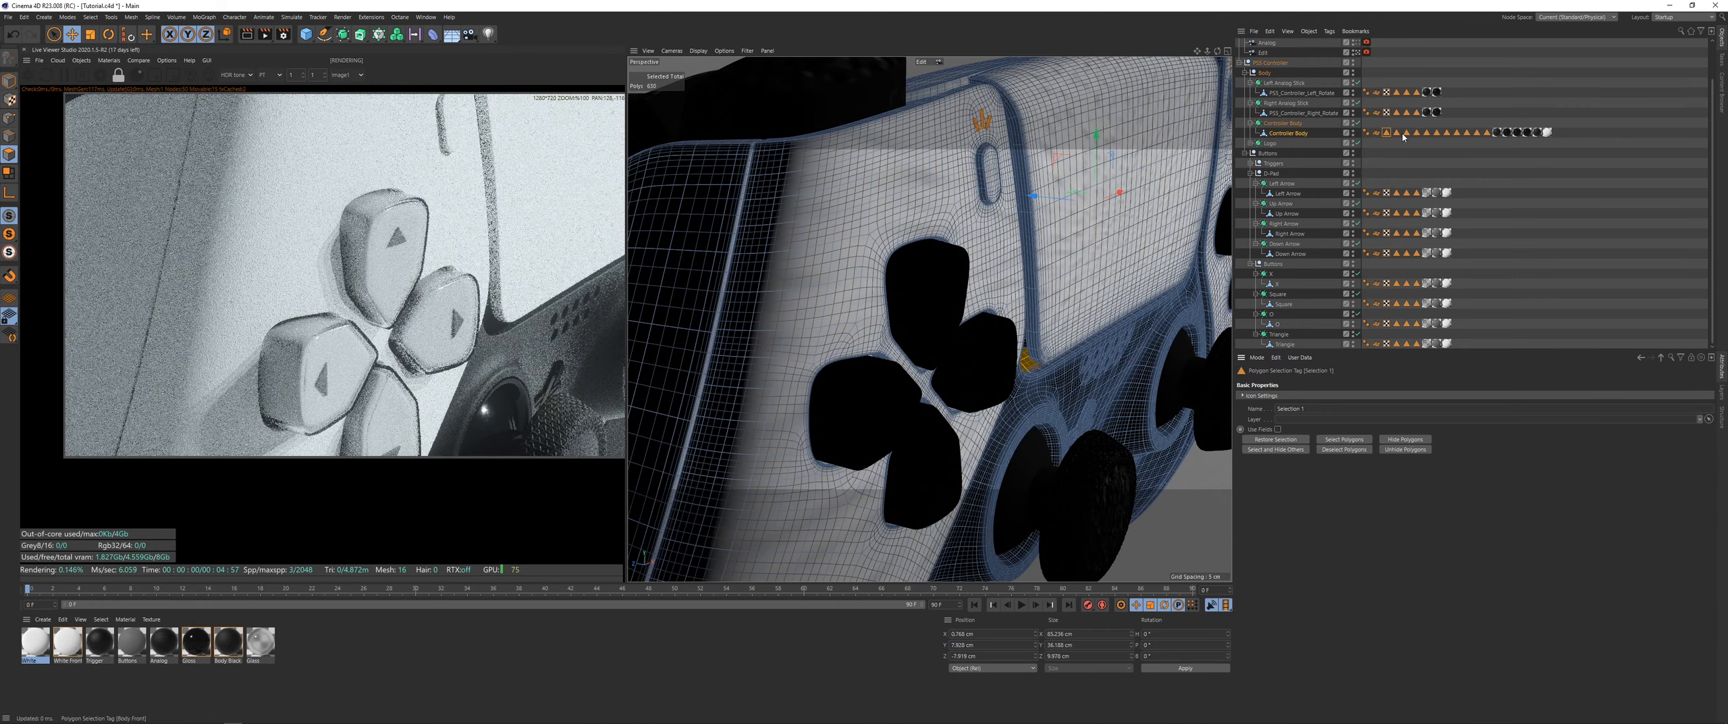
left_click(1407, 133)
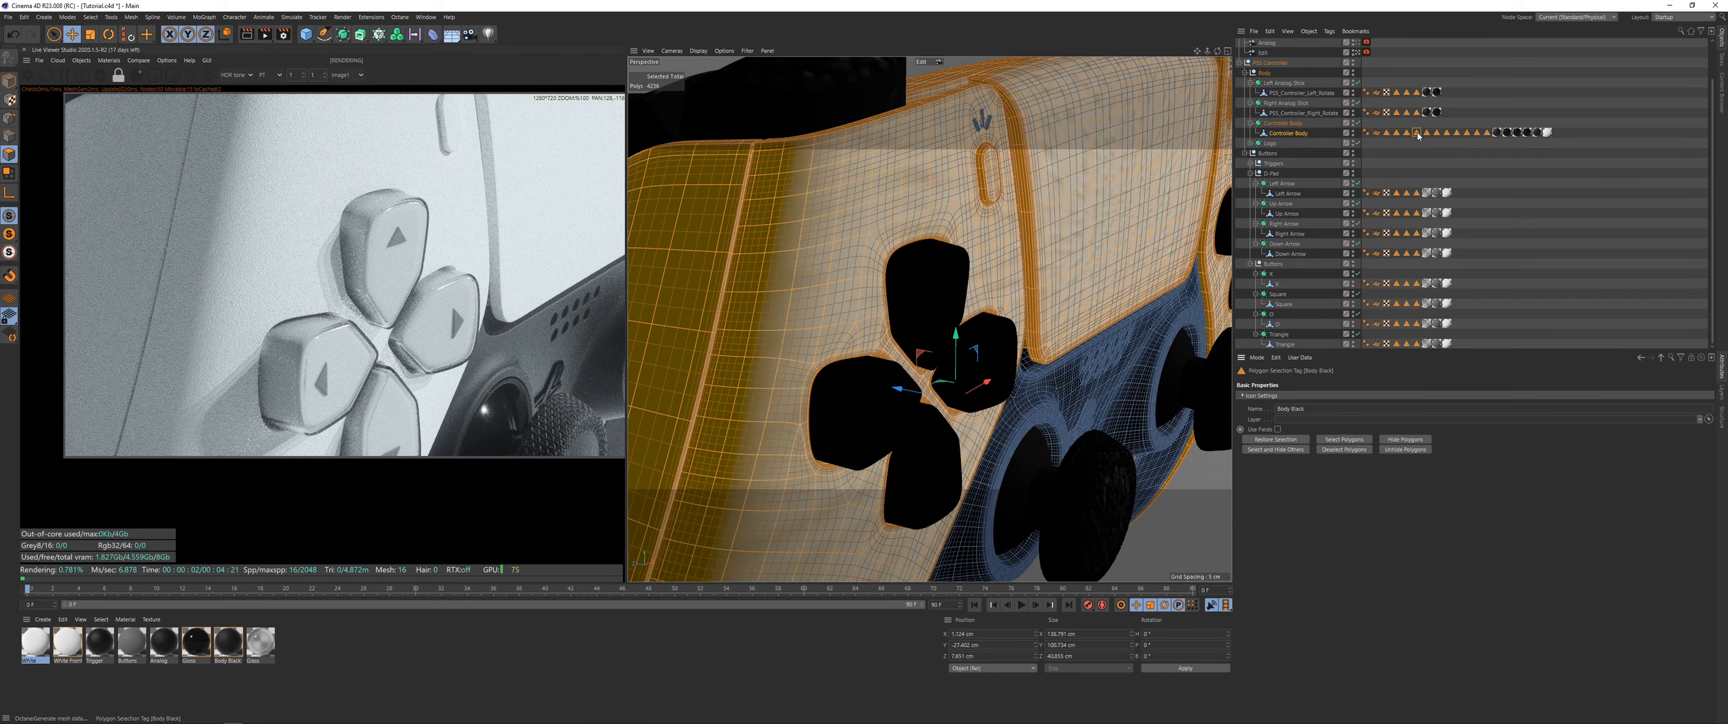
left_click(1417, 133)
left_click(1427, 133)
left_click(1457, 133)
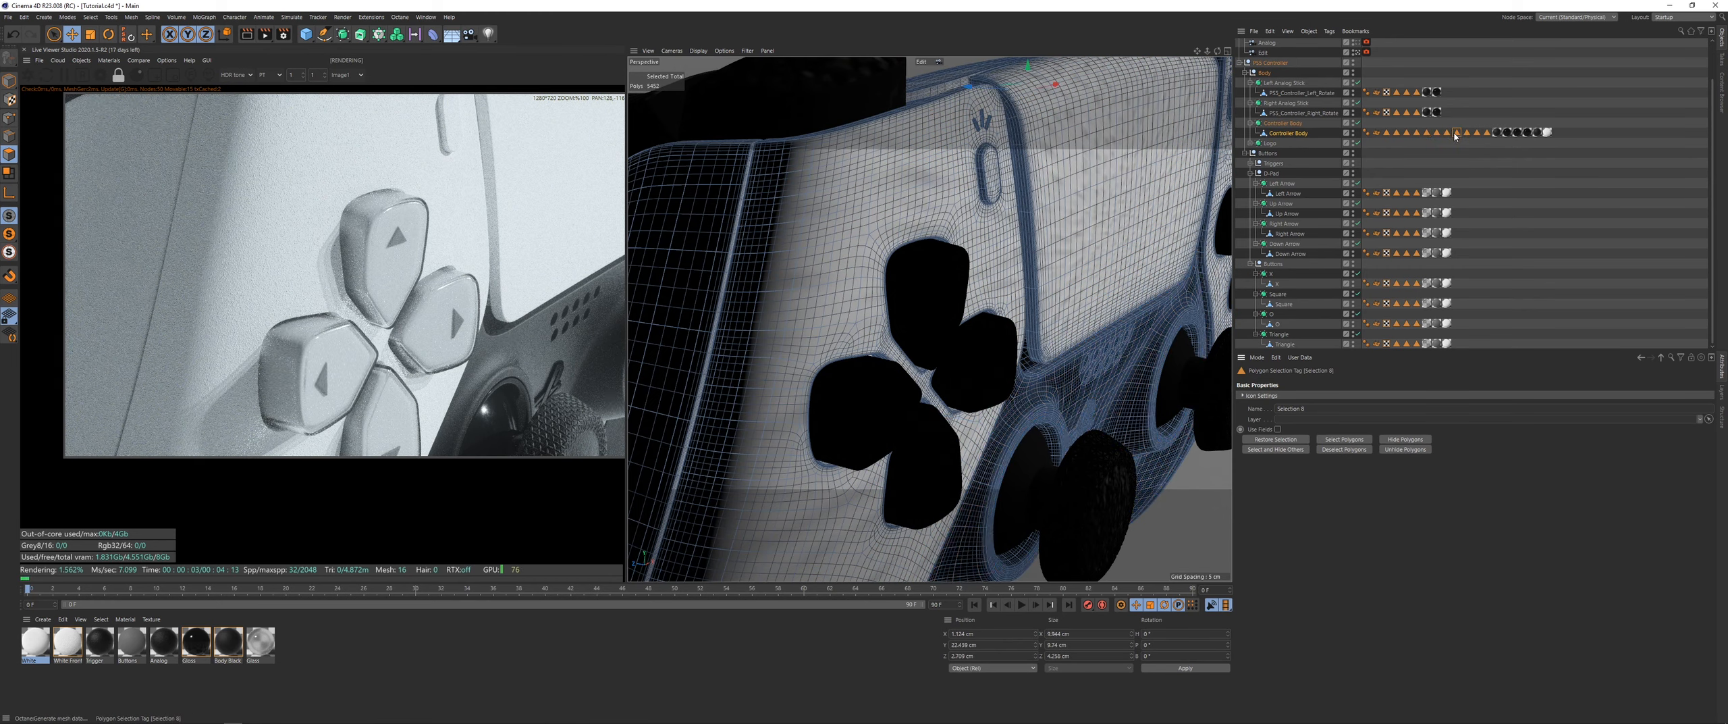
left_click(1477, 133)
left_click(1487, 133)
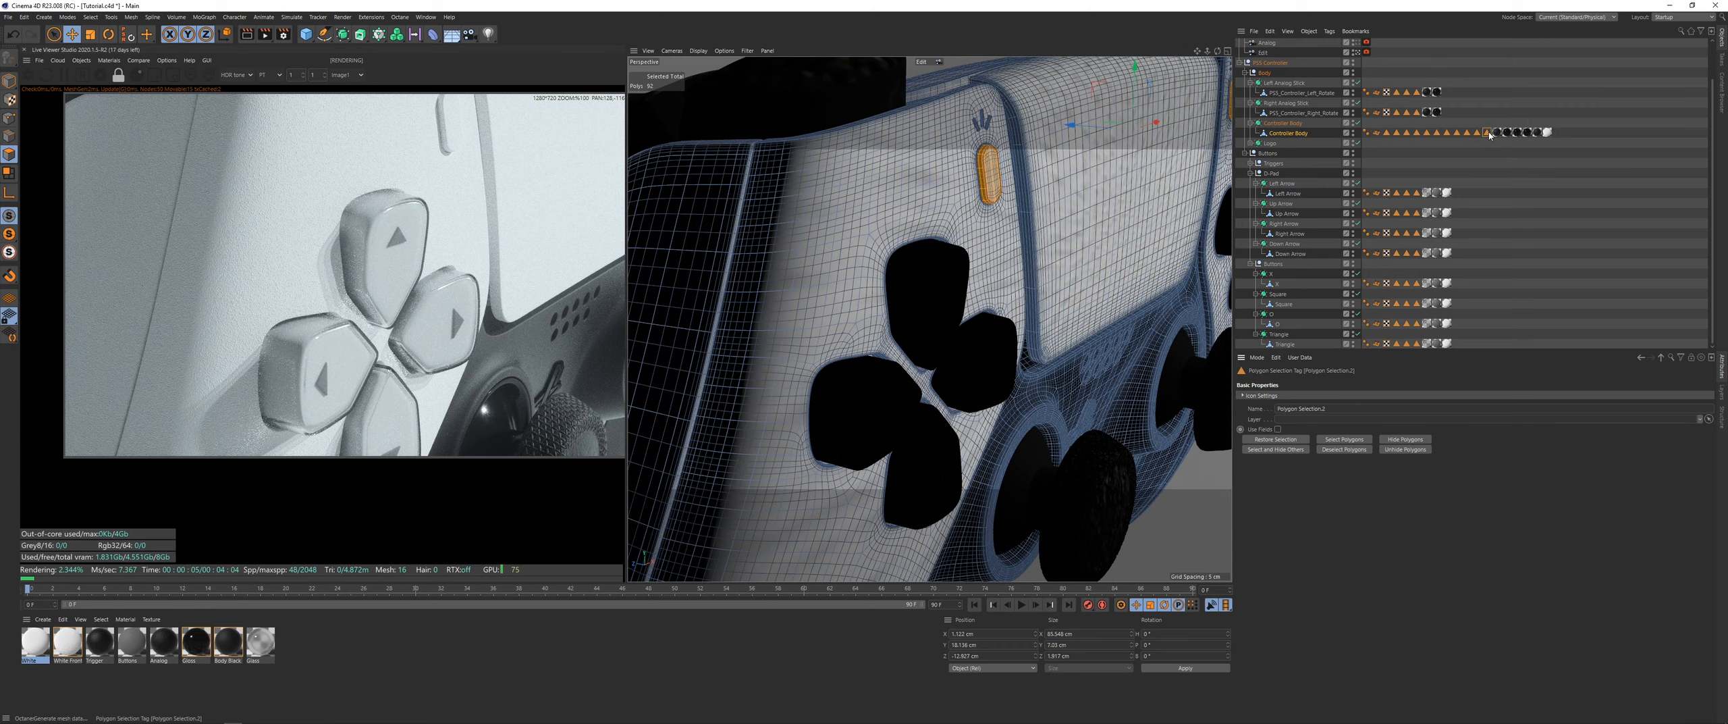
left_click_drag(35, 641, 990, 175)
left_click(1409, 167)
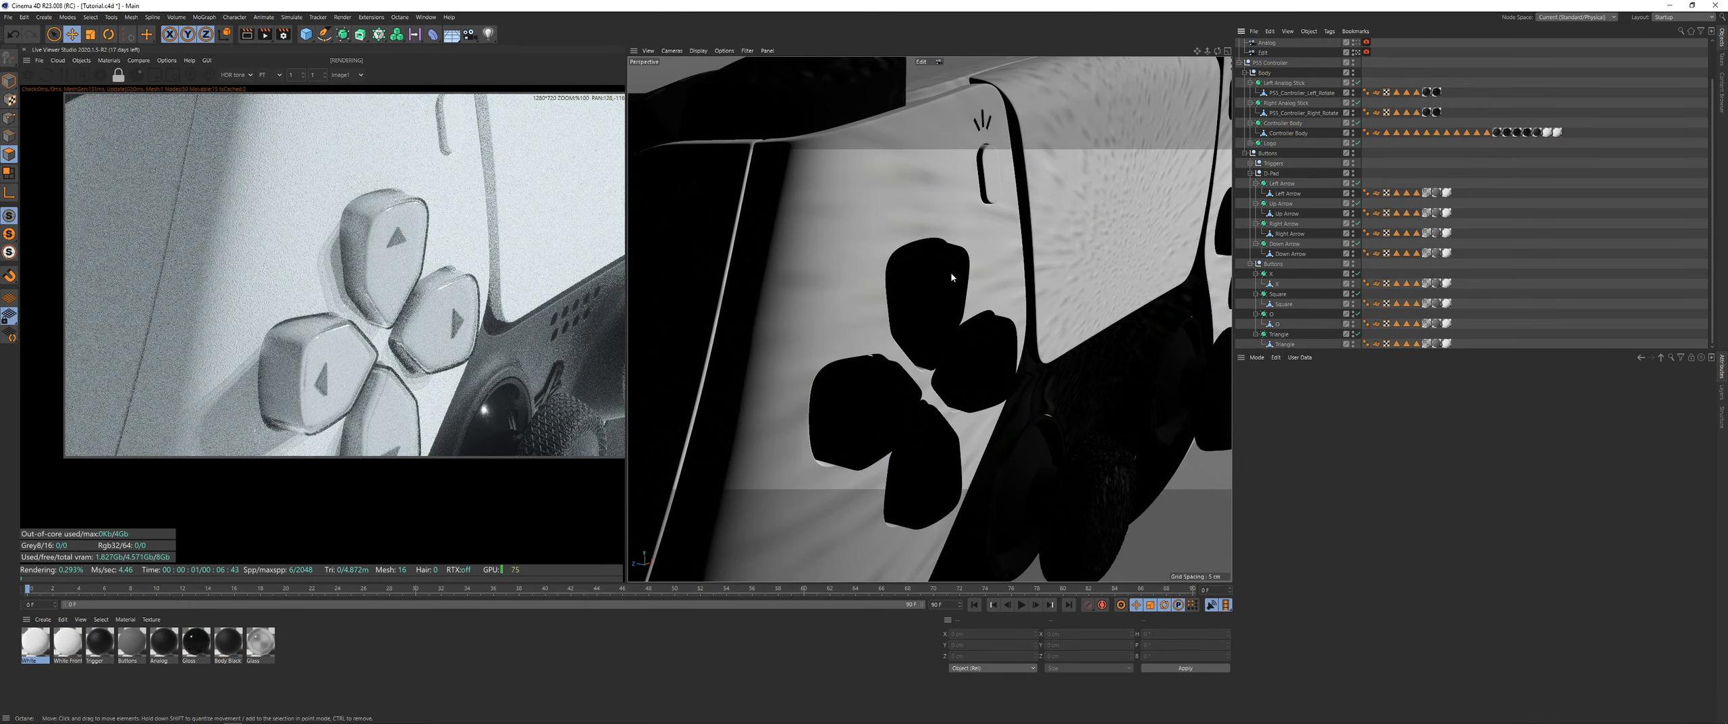
Step: Duplicate the Edit camera, rename the copy Buttons and make it the active camera
scroll(968, 271, "down", 1)
middle_click_drag(967, 271, 897, 295, "alt")
scroll(424, 307, "down", 2)
scroll(570, 249, "down", 1)
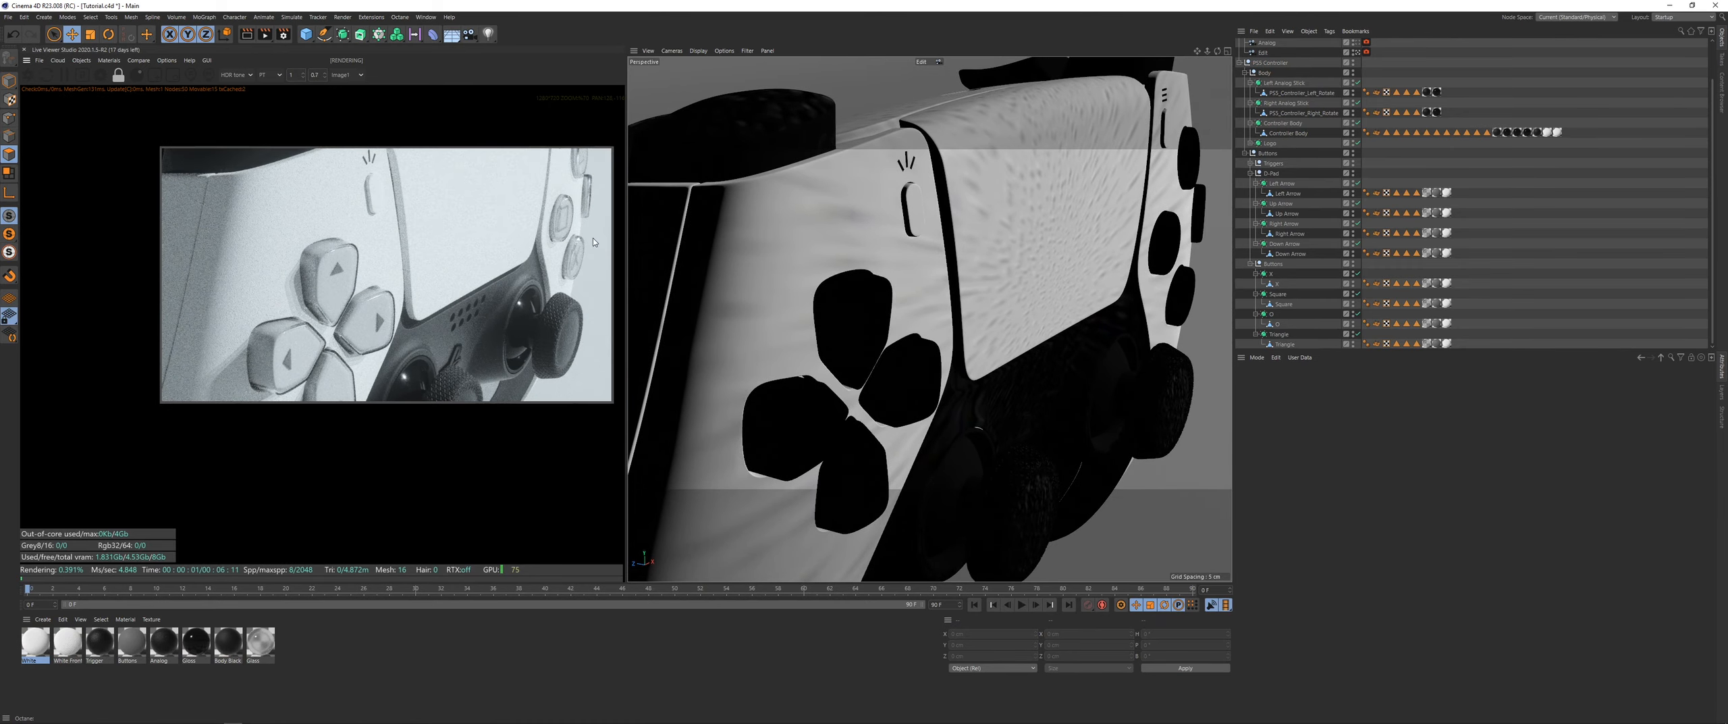
left_click(1266, 52)
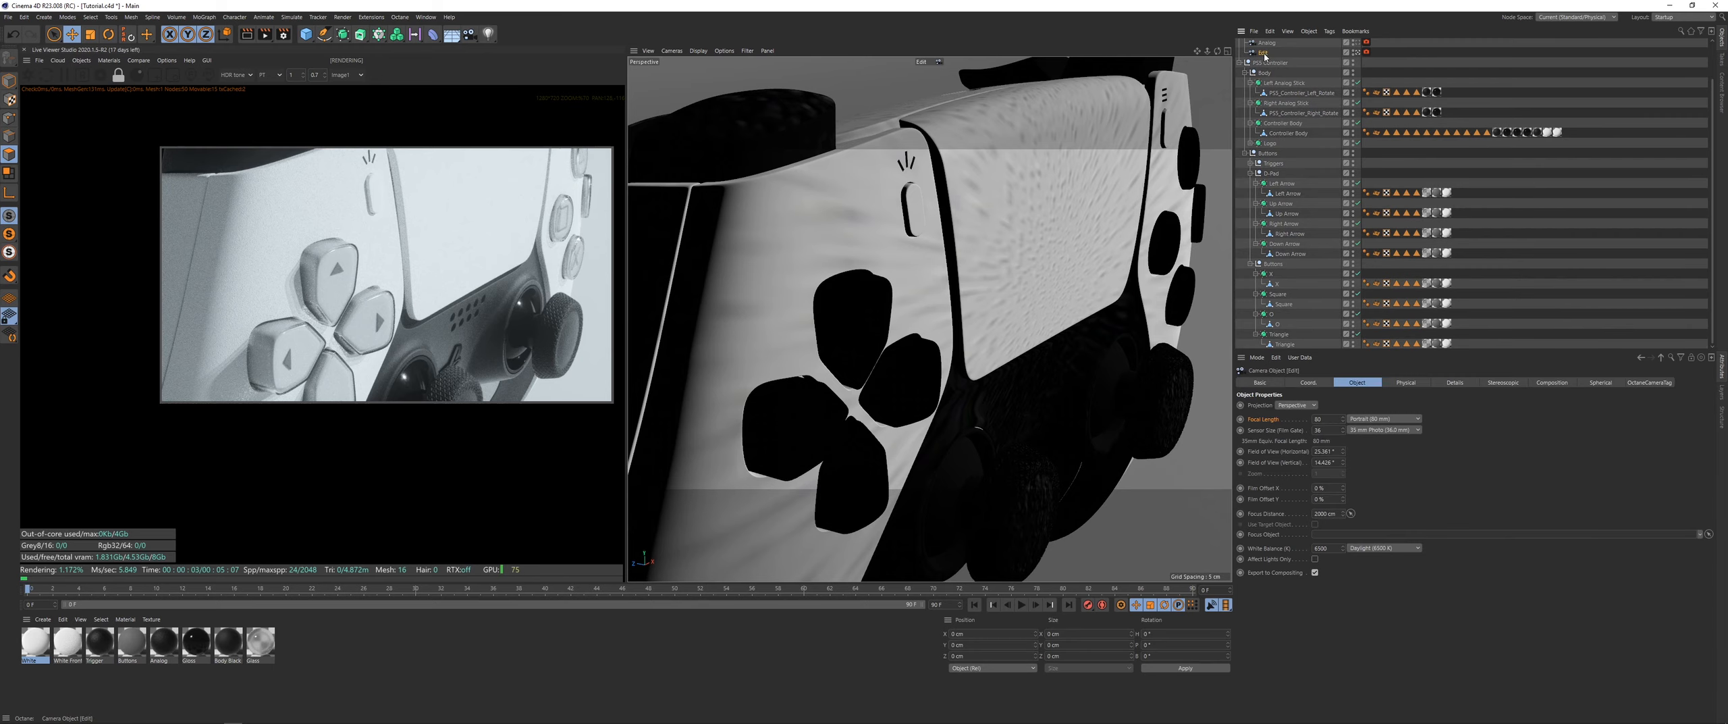
left_click_drag(1268, 49, 1268, 49, "ctrl")
left_click(1358, 52)
double_click(1267, 53)
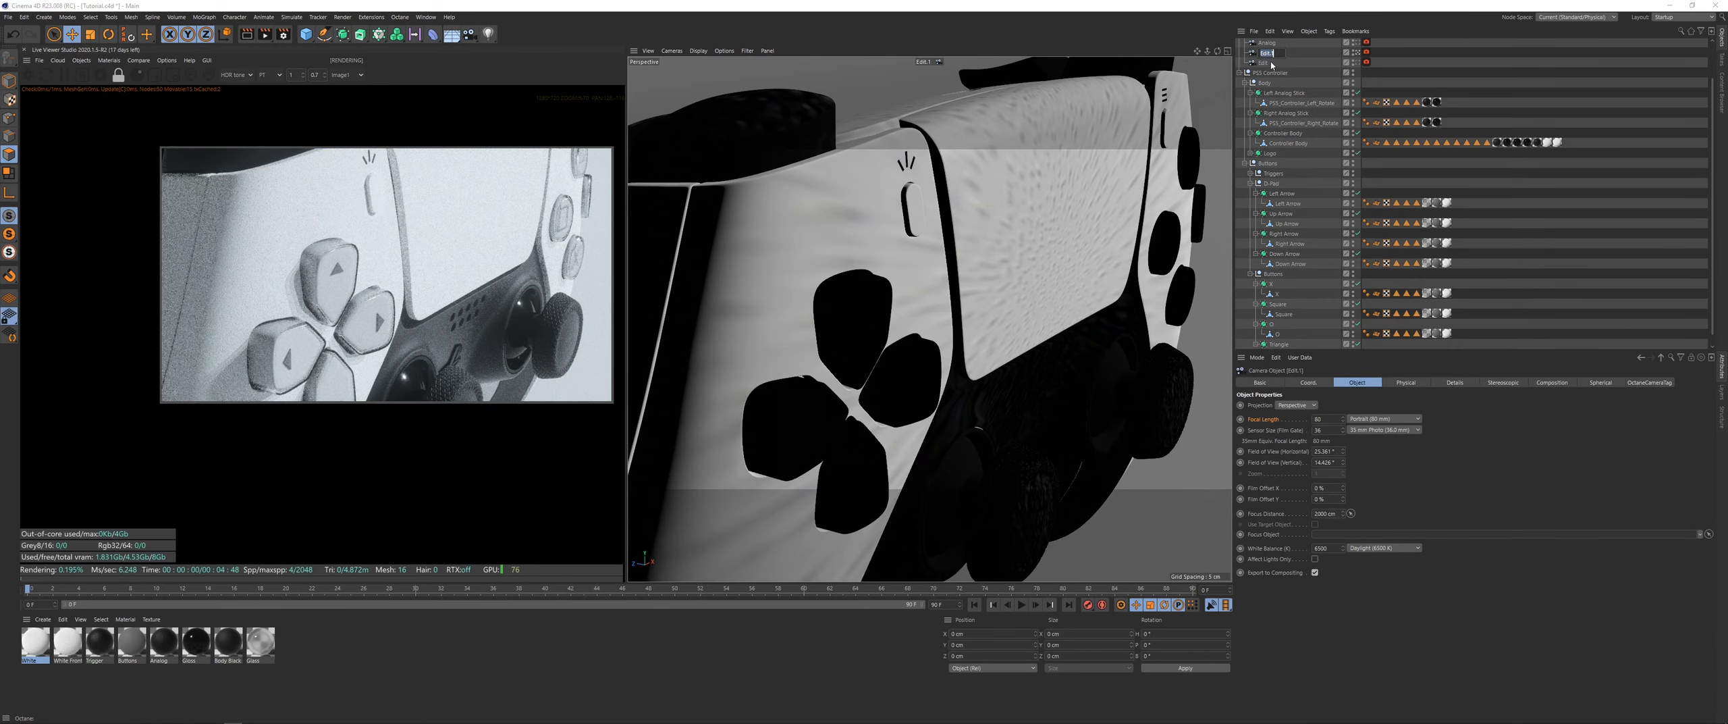
type("Buttons")
key("Return")
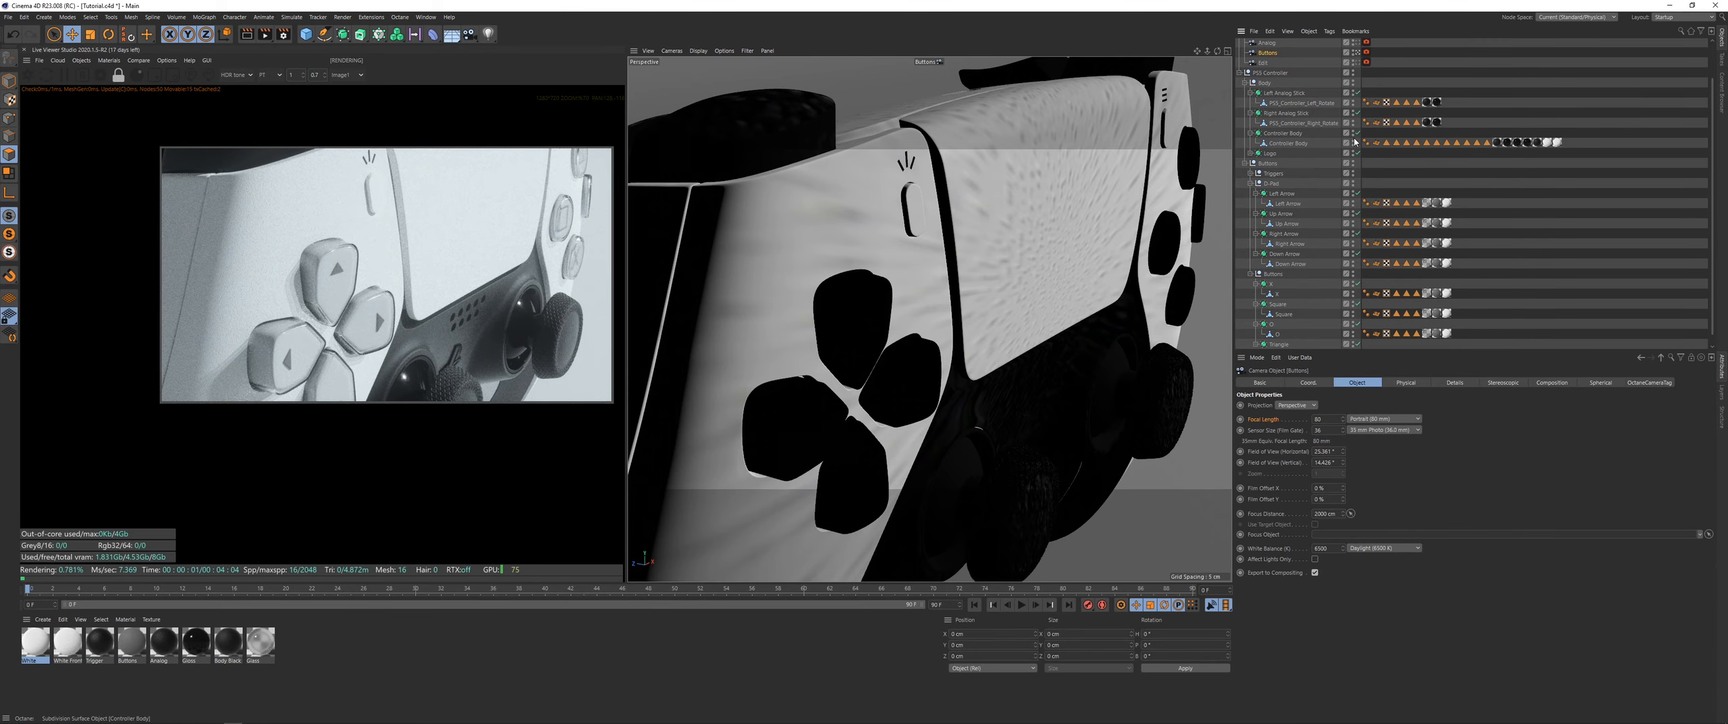
Step: Set the Buttons camera's focal length to Super Tele (300 mm) and reframe it on the D-pad, touchpad and face buttons
left_click(1384, 419)
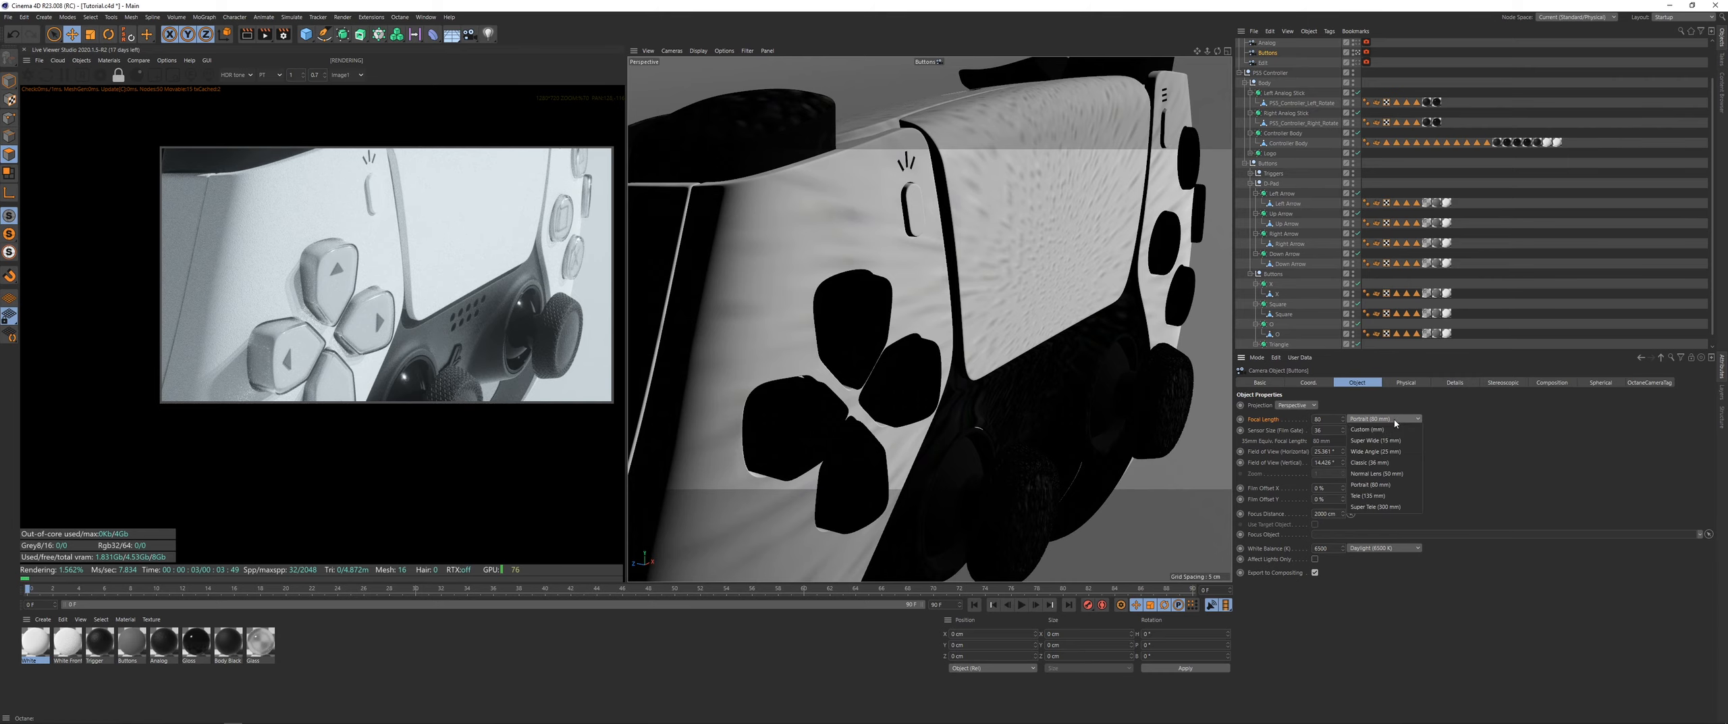
left_click(1378, 508)
scroll(941, 247, "down", 12)
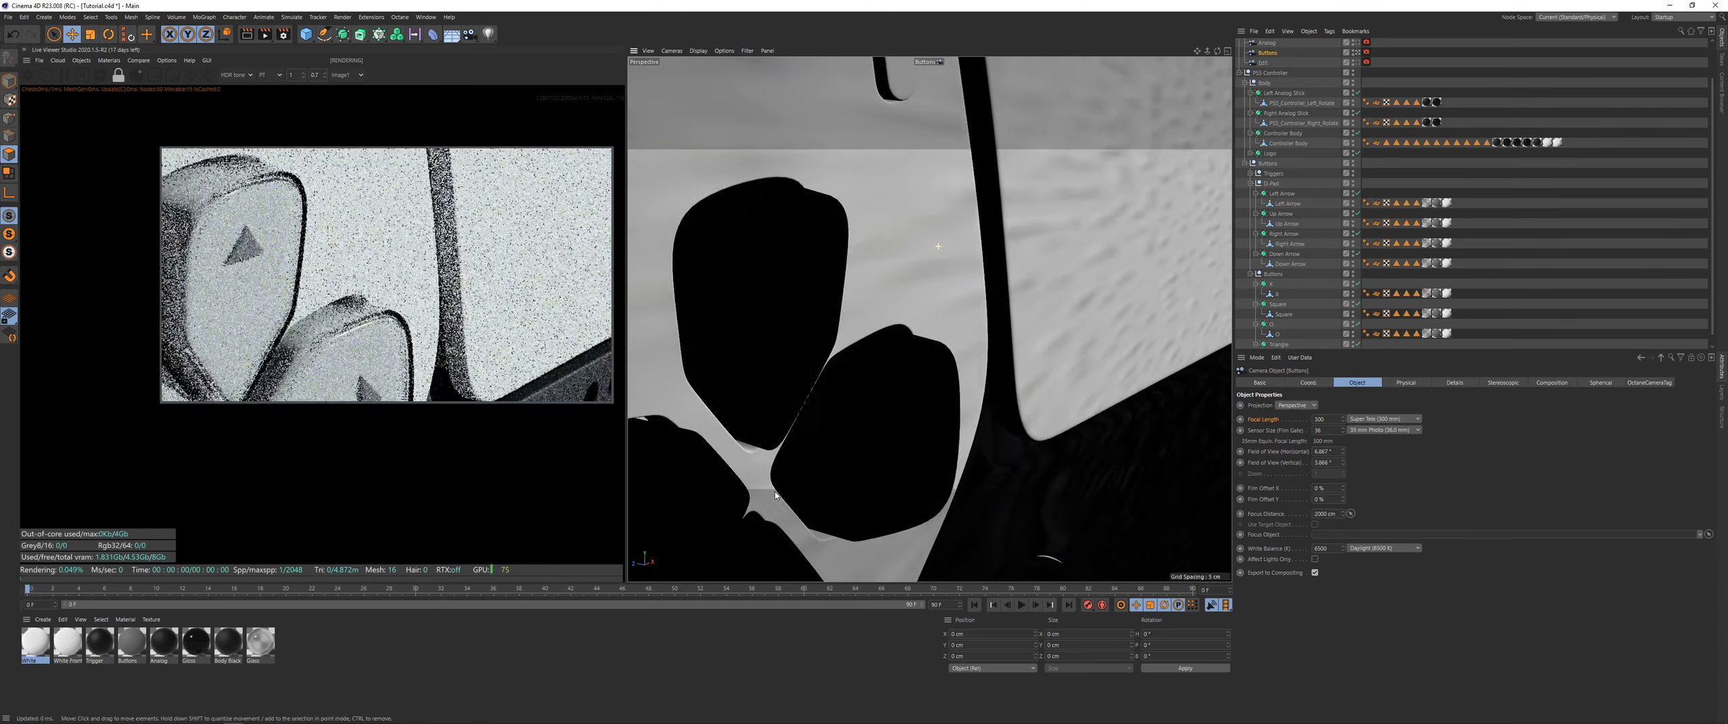
middle_click_drag(992, 276, 797, 403, "alt")
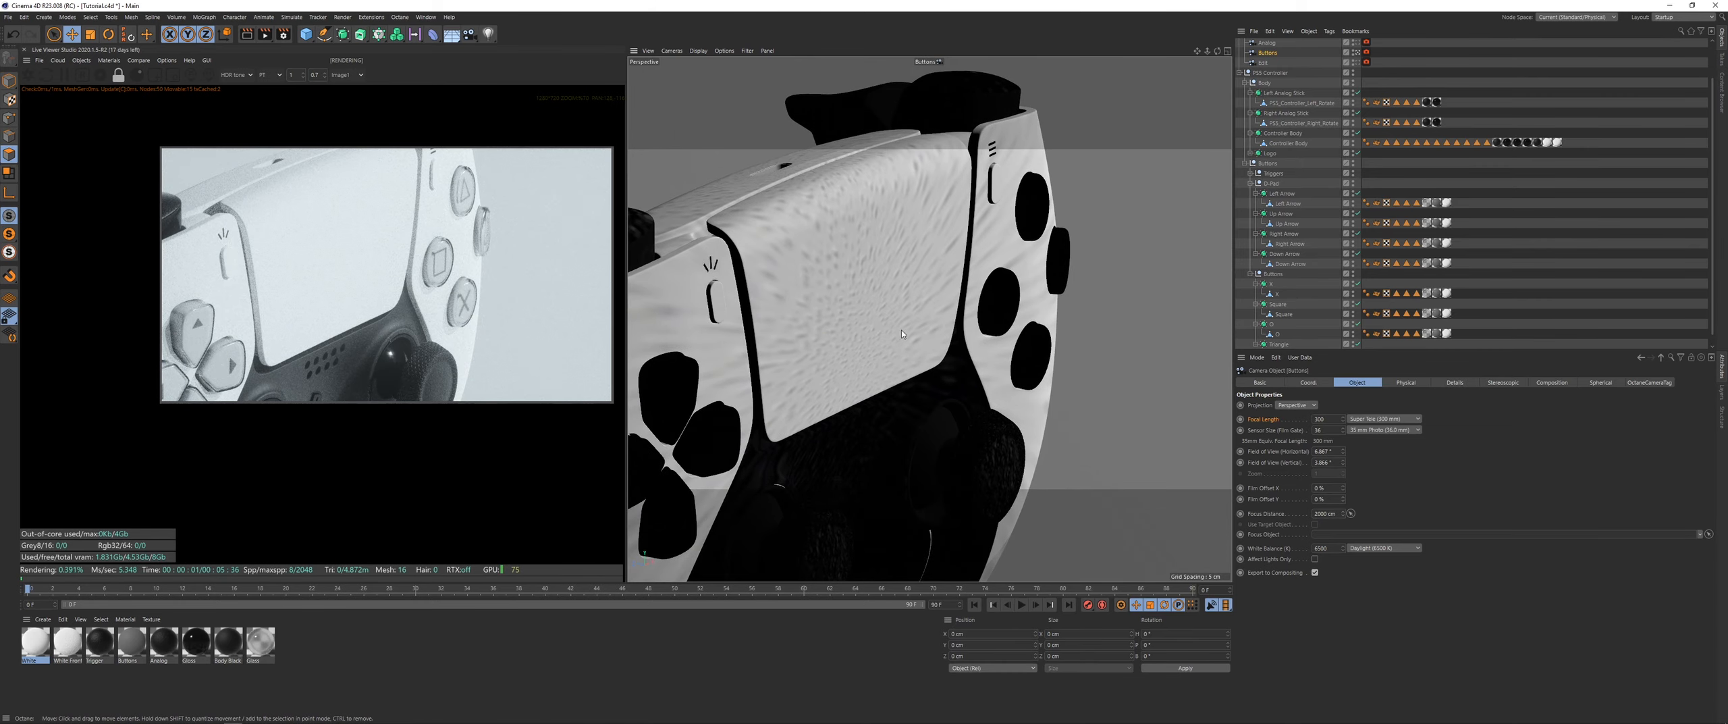
middle_click_drag(902, 329, 901, 285, "alt")
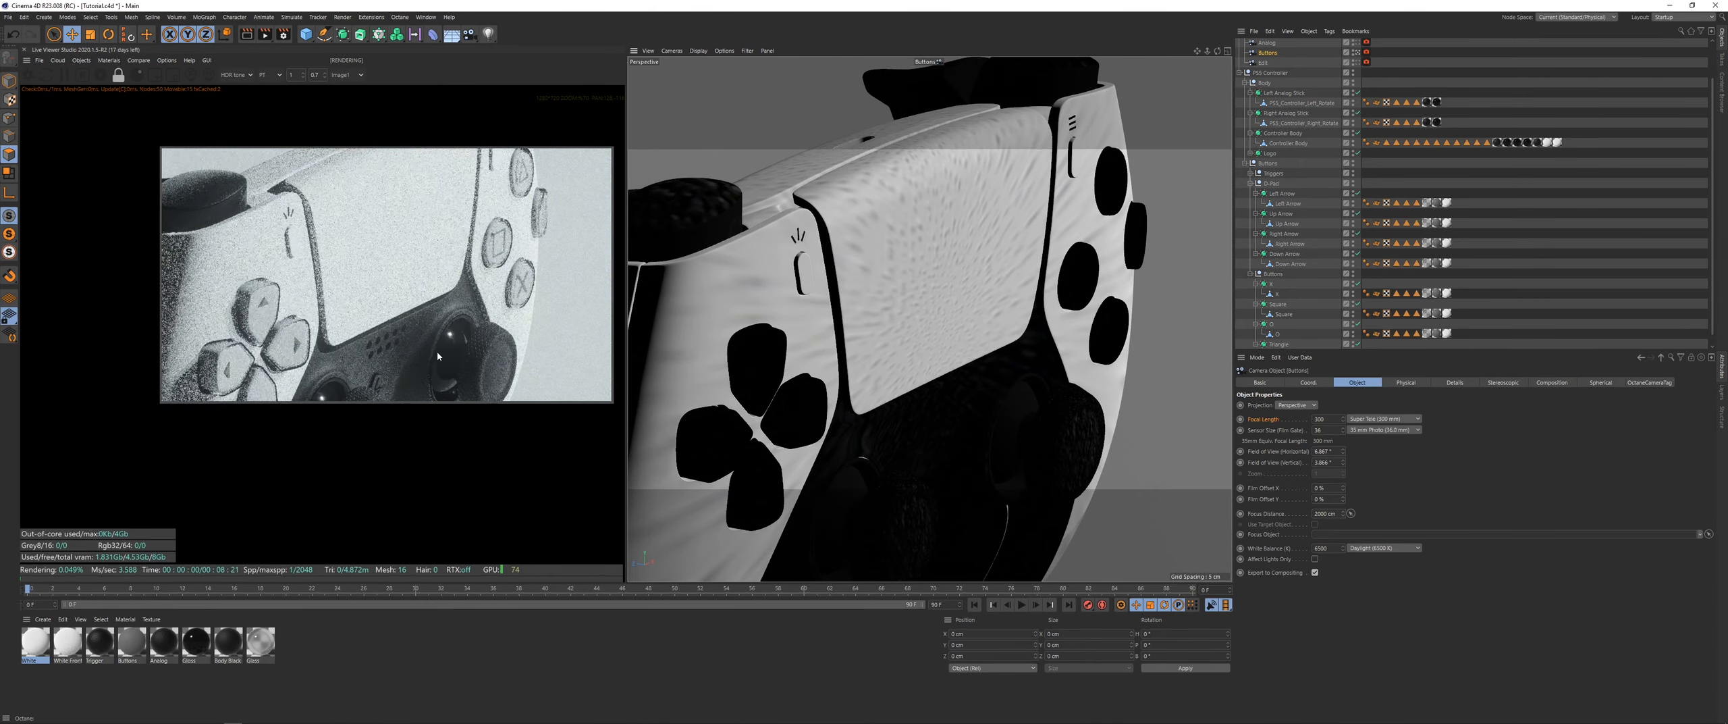
scroll(280, 373, "up", 4)
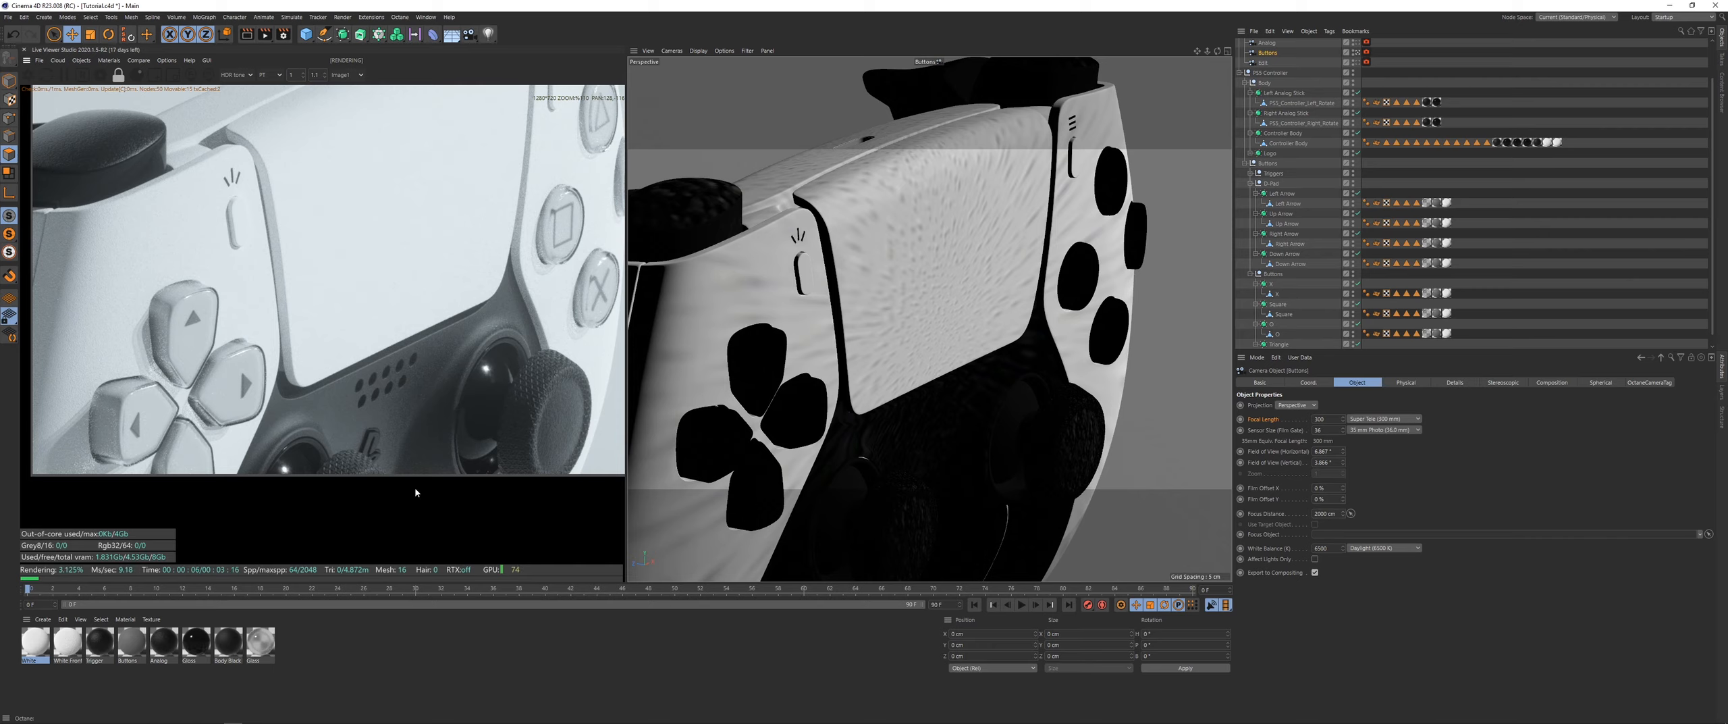
Step: Examine the D-pad, touchpad, oval button and white body surface in the Buttons camera render
scroll(567, 420, "up", 1)
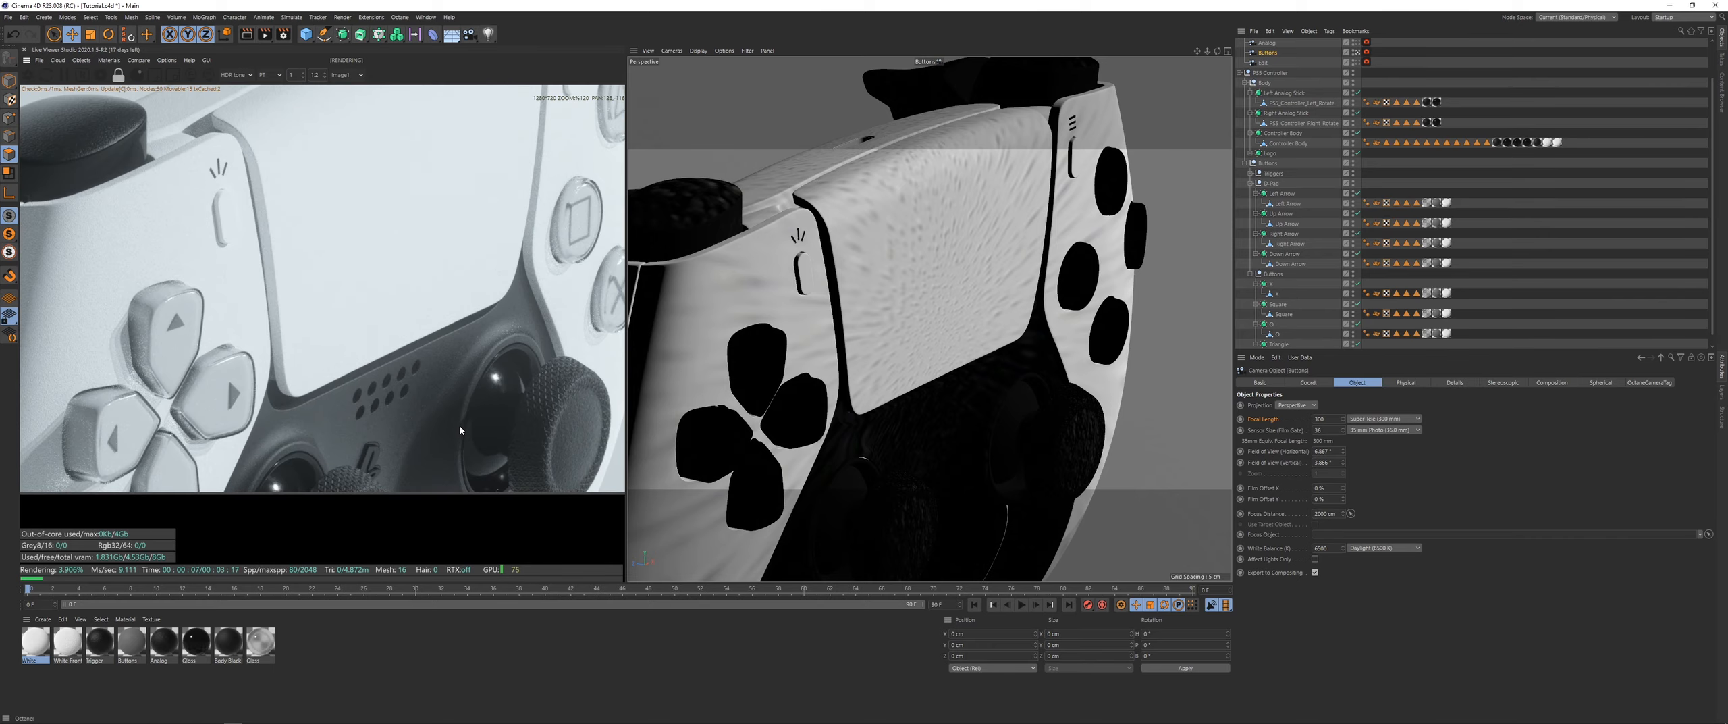
middle_click_drag(415, 395, 315, 414)
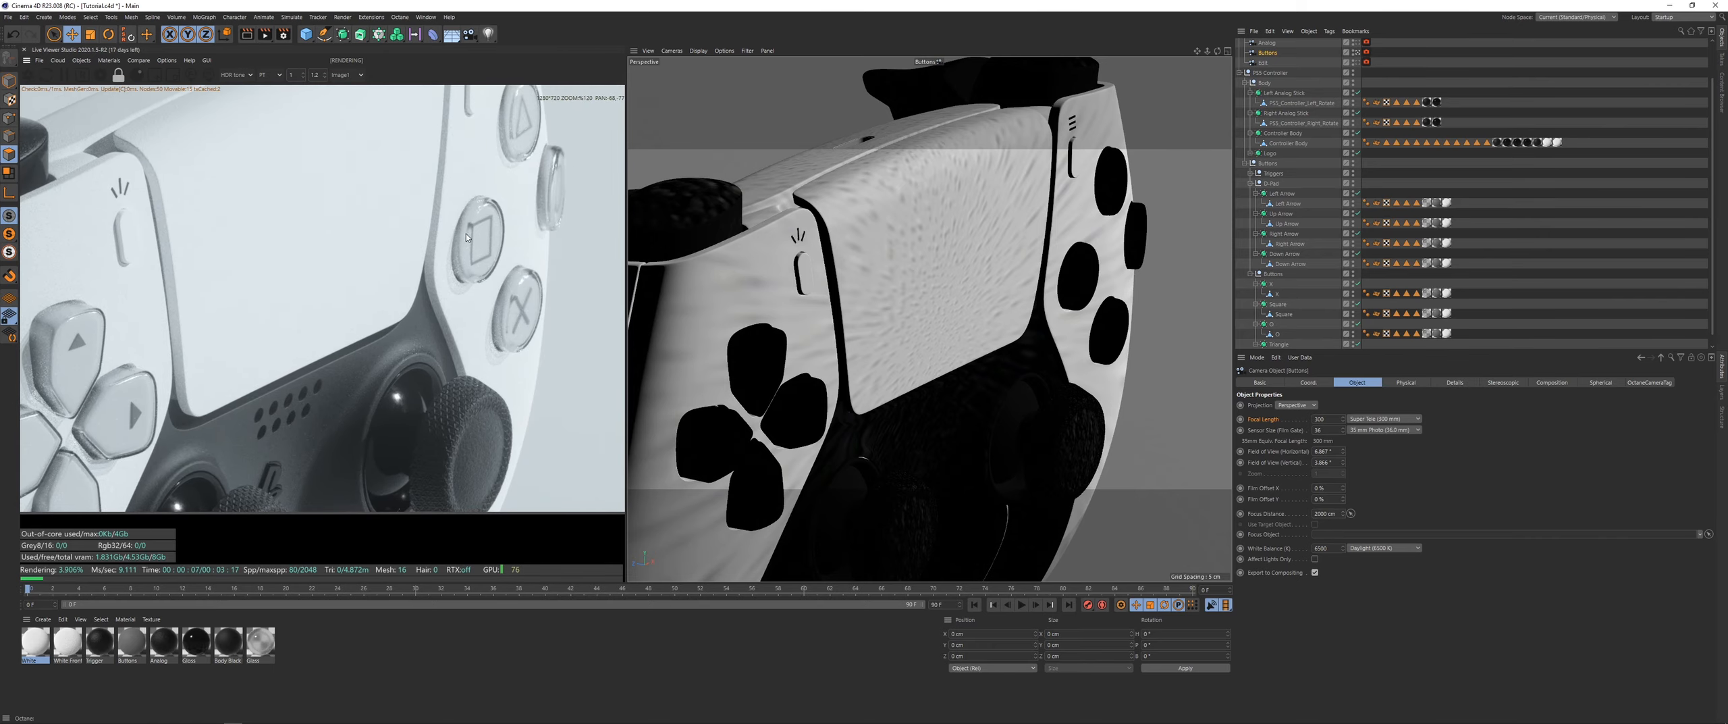
middle_click_drag(156, 435, 412, 445)
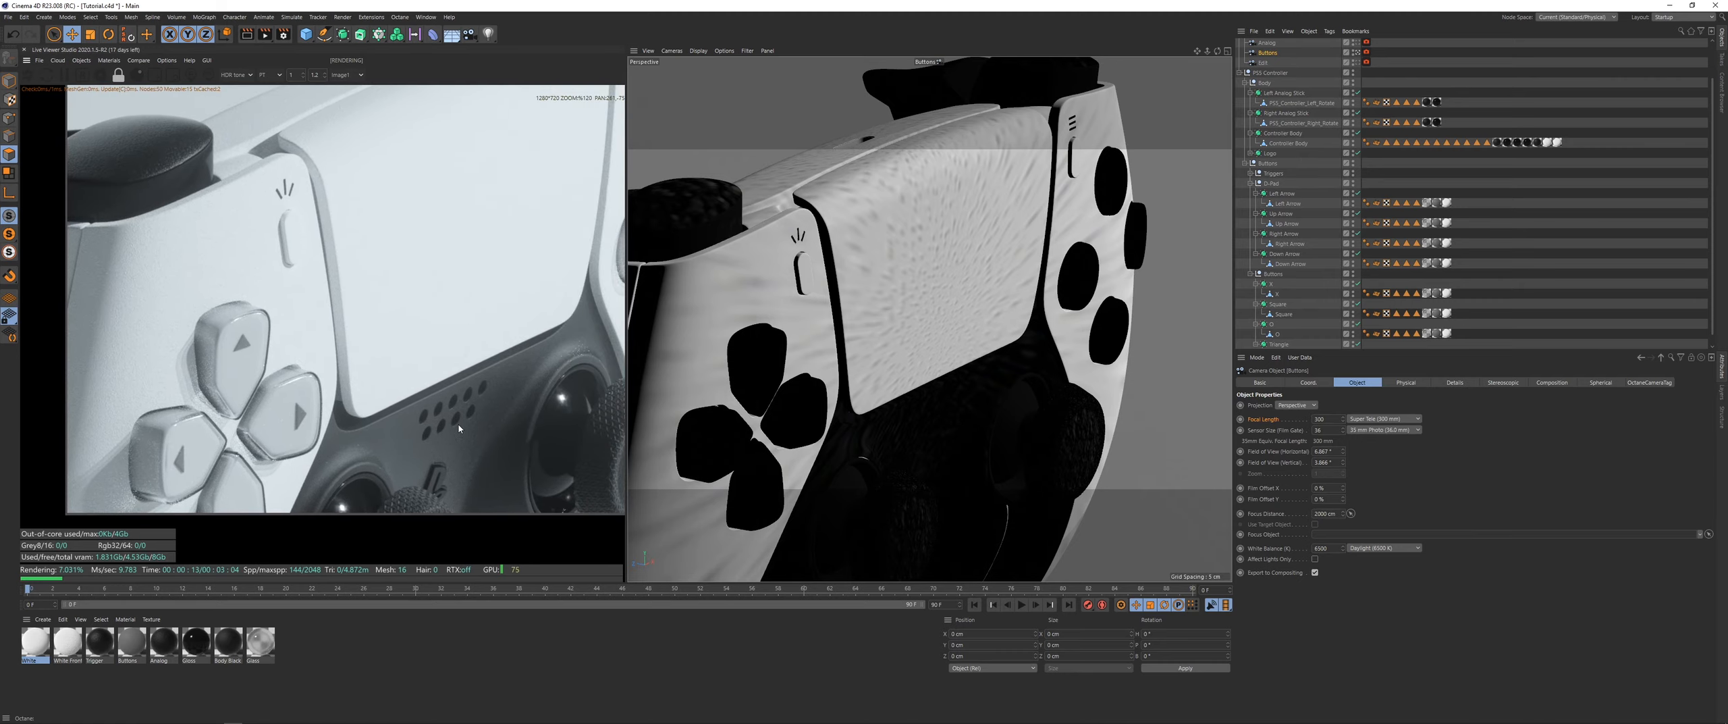
middle_click_drag(474, 386, 430, 403)
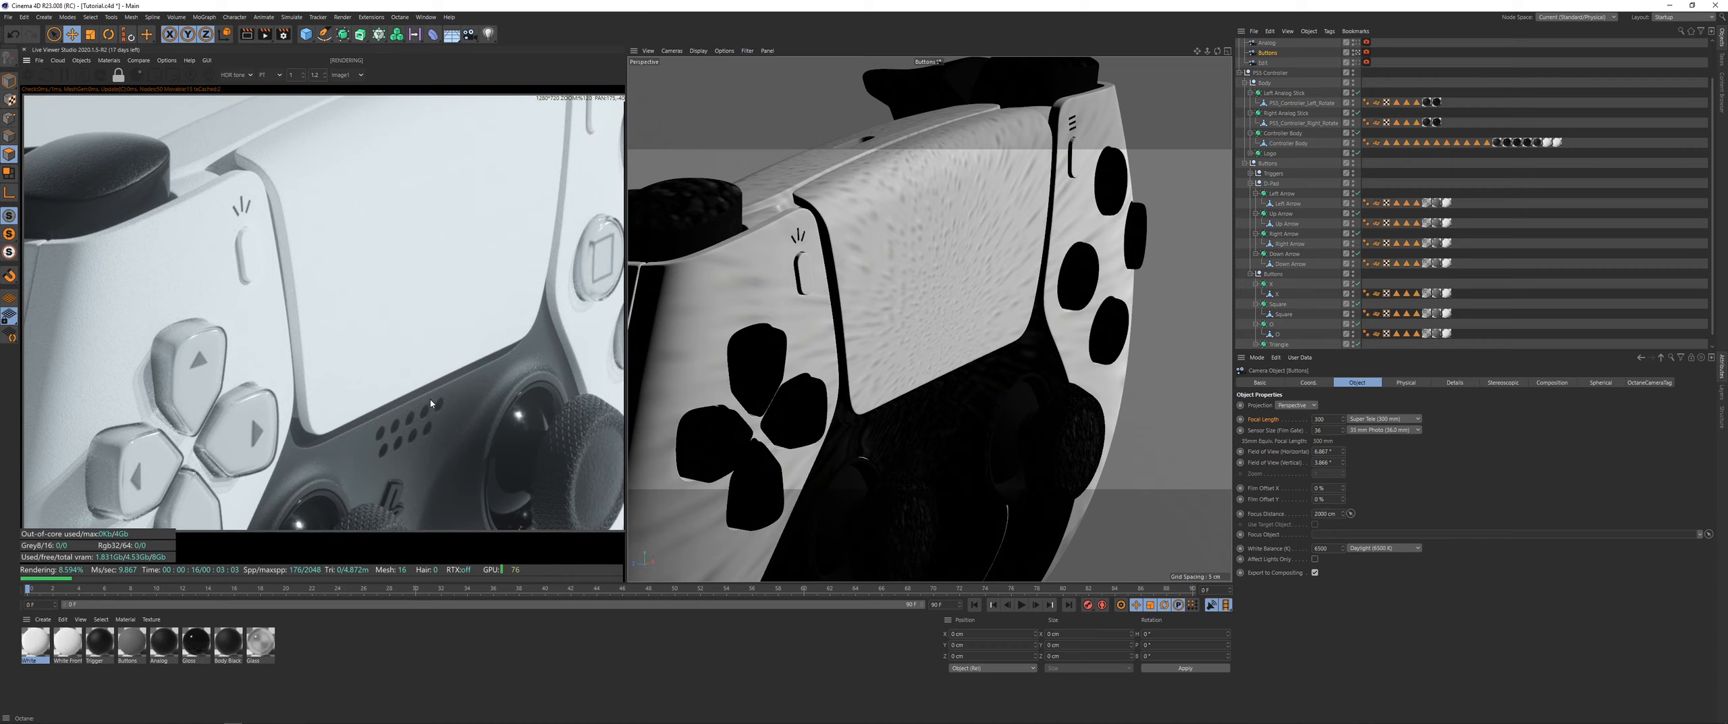
scroll(168, 193, "up", 5)
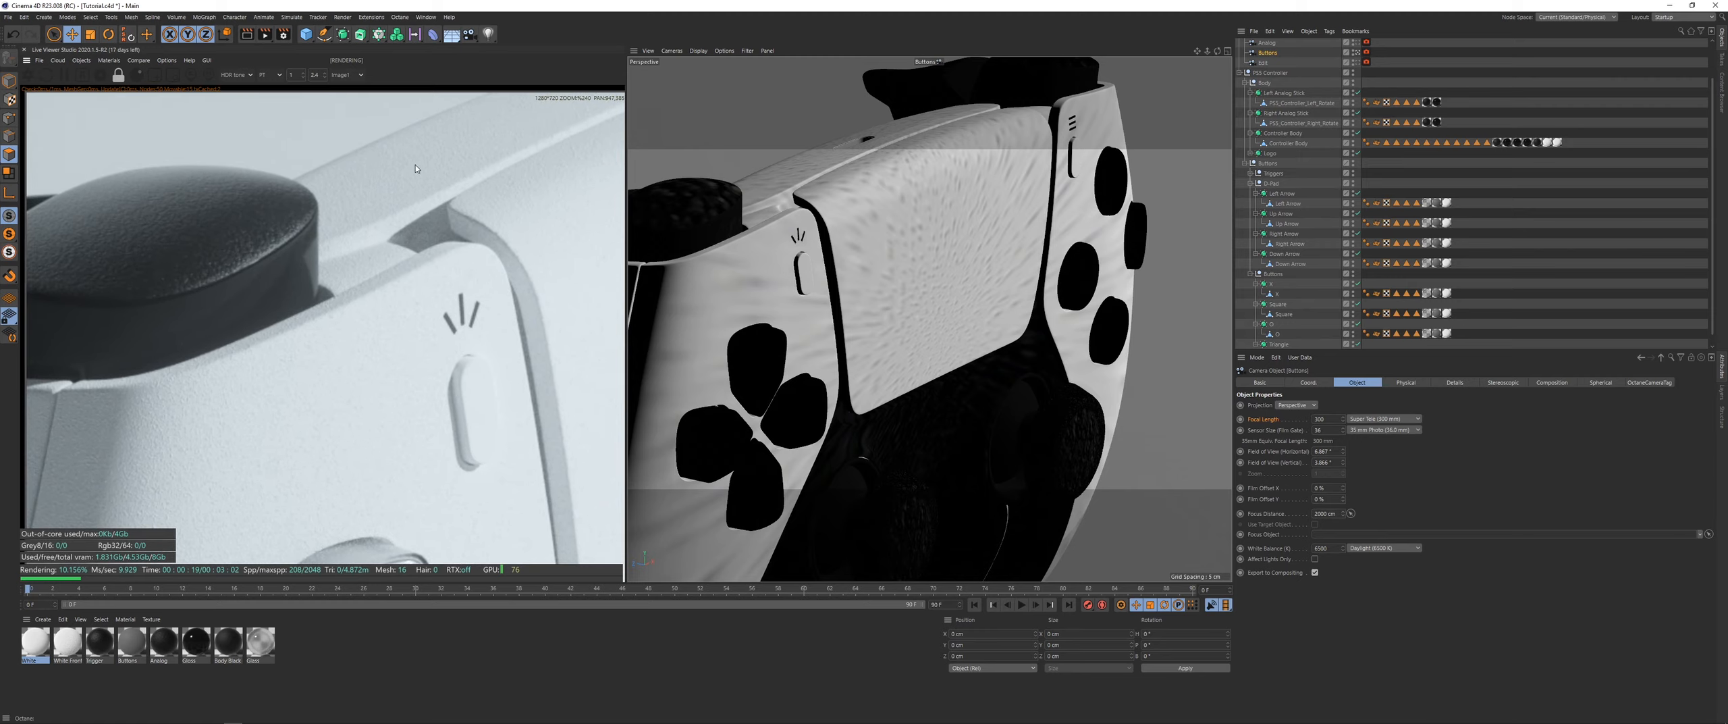
scroll(348, 301, "down", 3)
middle_click_drag(500, 378, 224, 299)
scroll(527, 409, "down", 3)
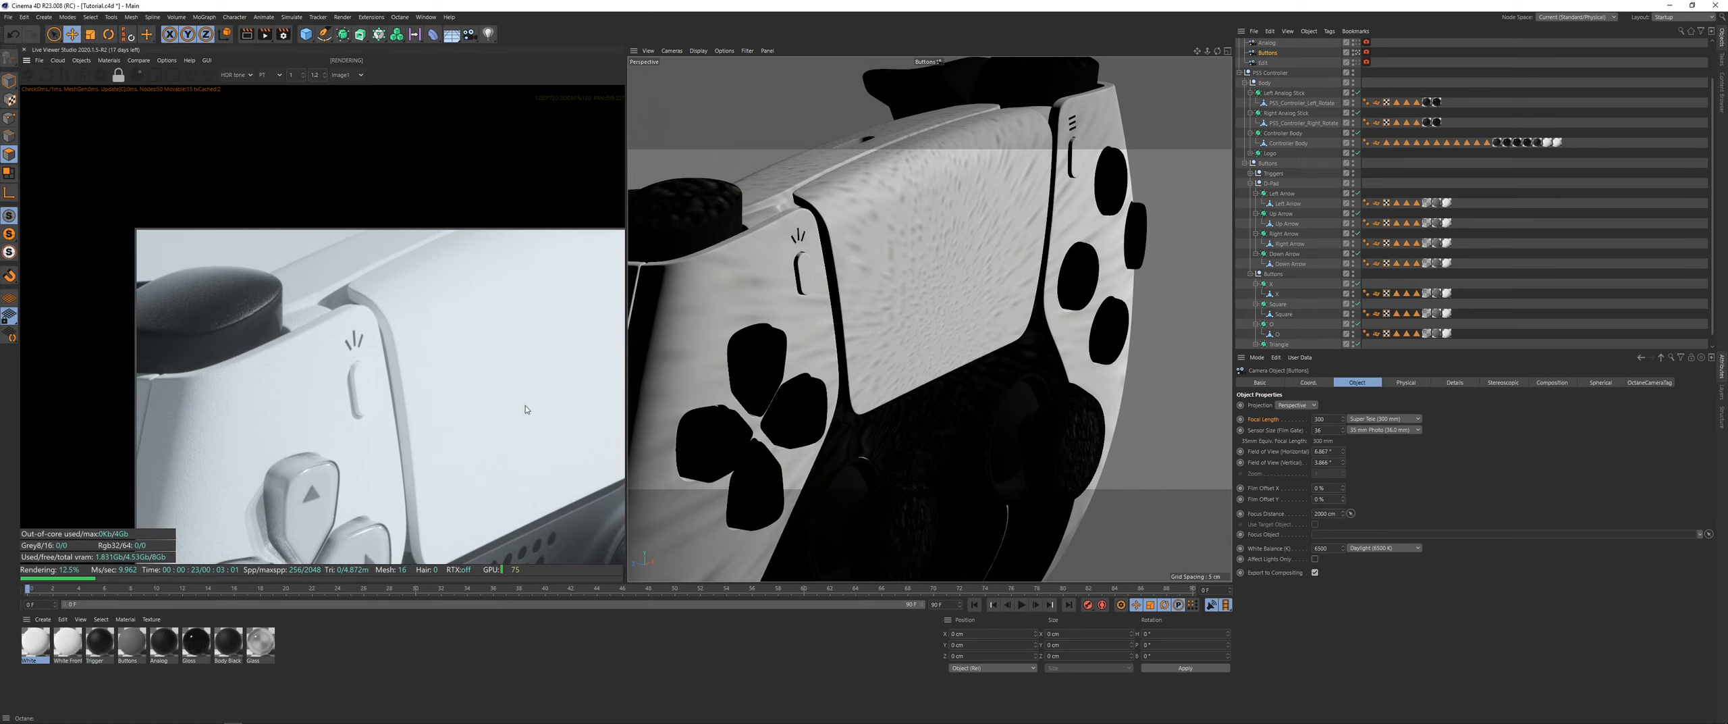
scroll(547, 286, "down", 2)
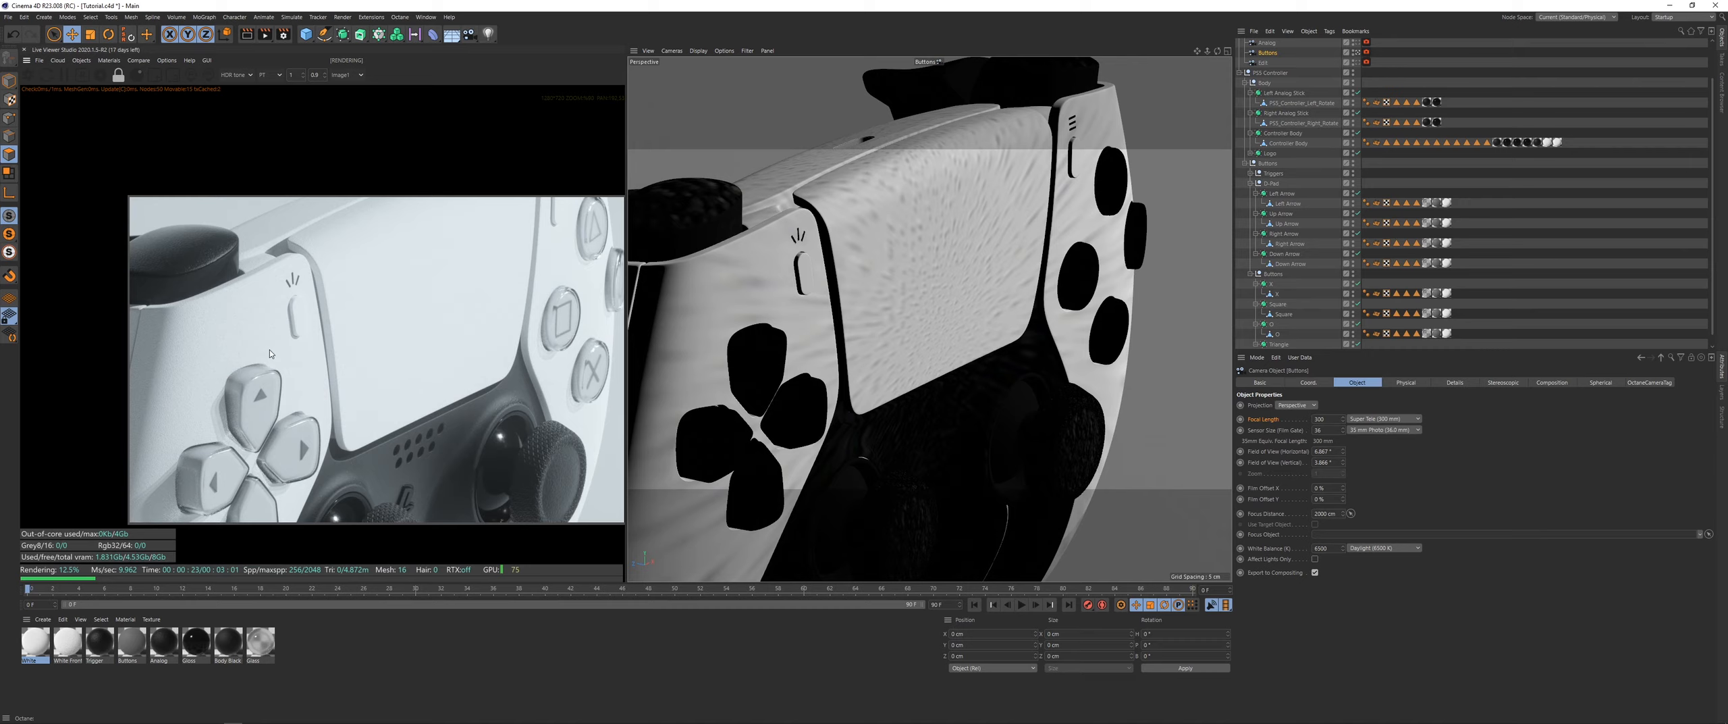
middle_click_drag(270, 353, 330, 248)
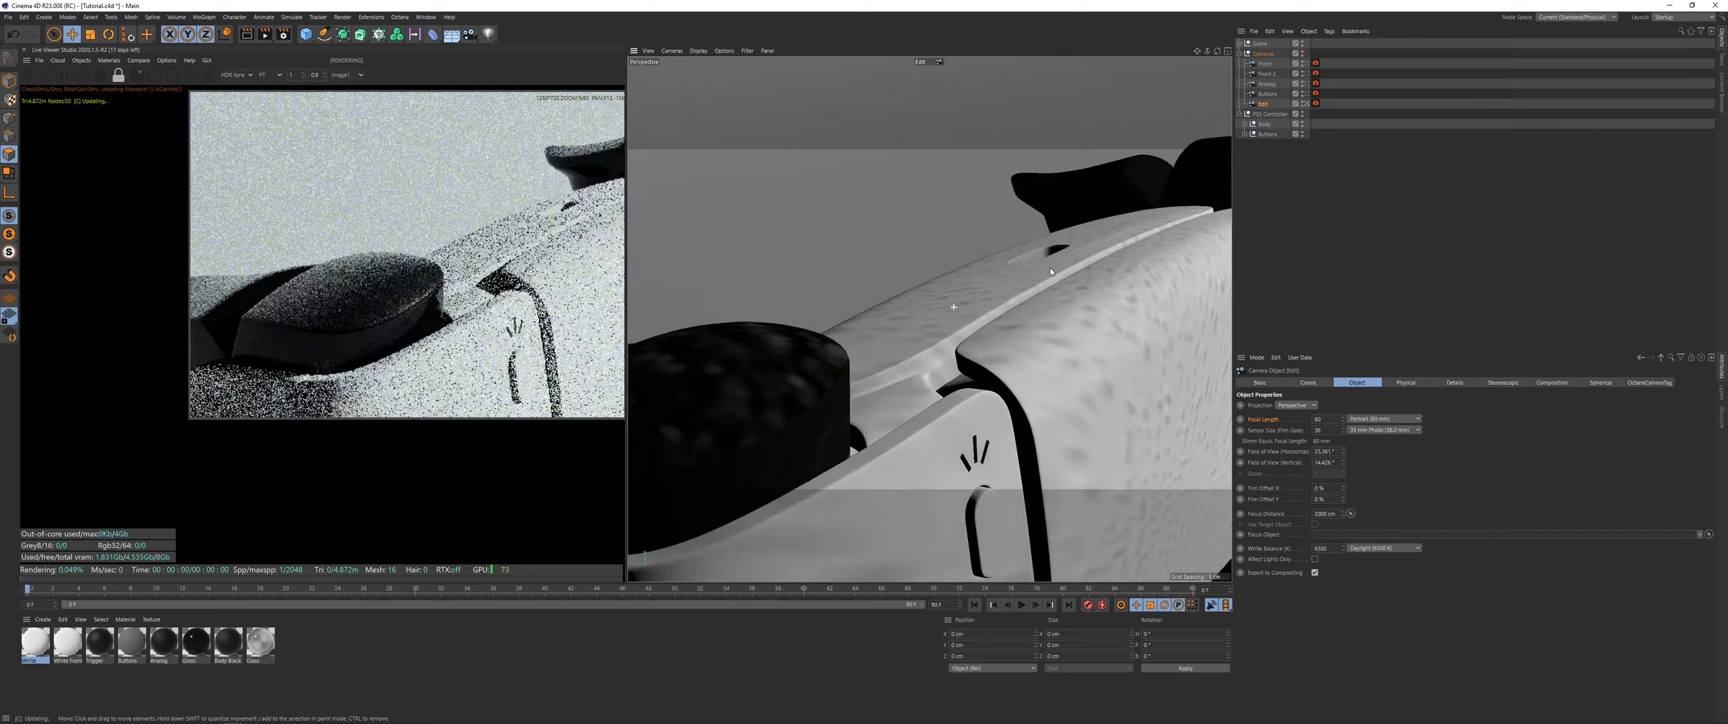
Step: Duplicate the White material and rename the copy White Back
right_click_drag(1051, 272, 1121, 290, "alt")
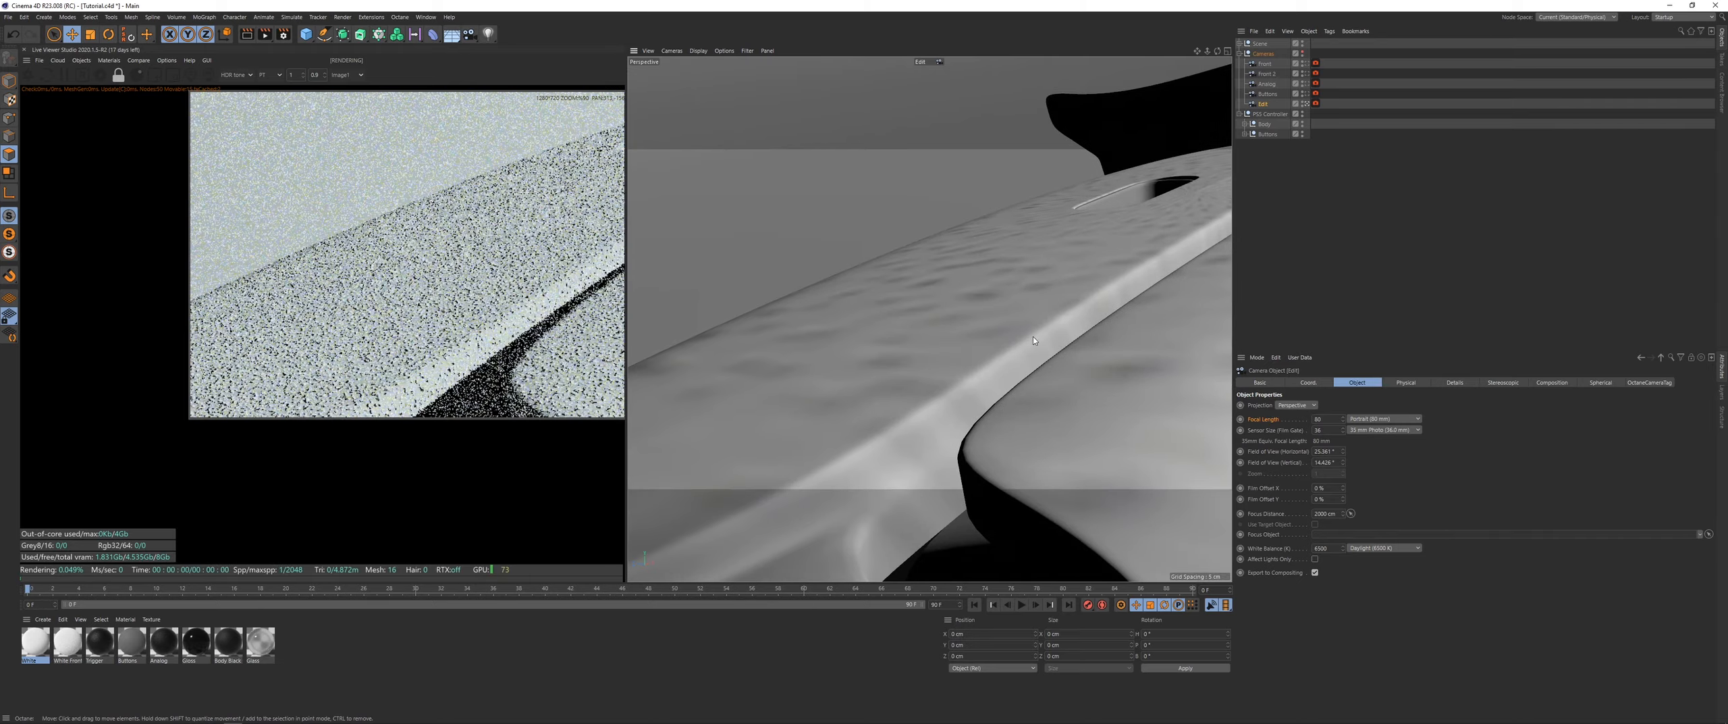
right_click_drag(918, 343, 965, 344, "alt")
left_click_drag(899, 246, 810, 396, "alt")
left_click(42, 648)
key("ctrl+c")
key("ctrl+v")
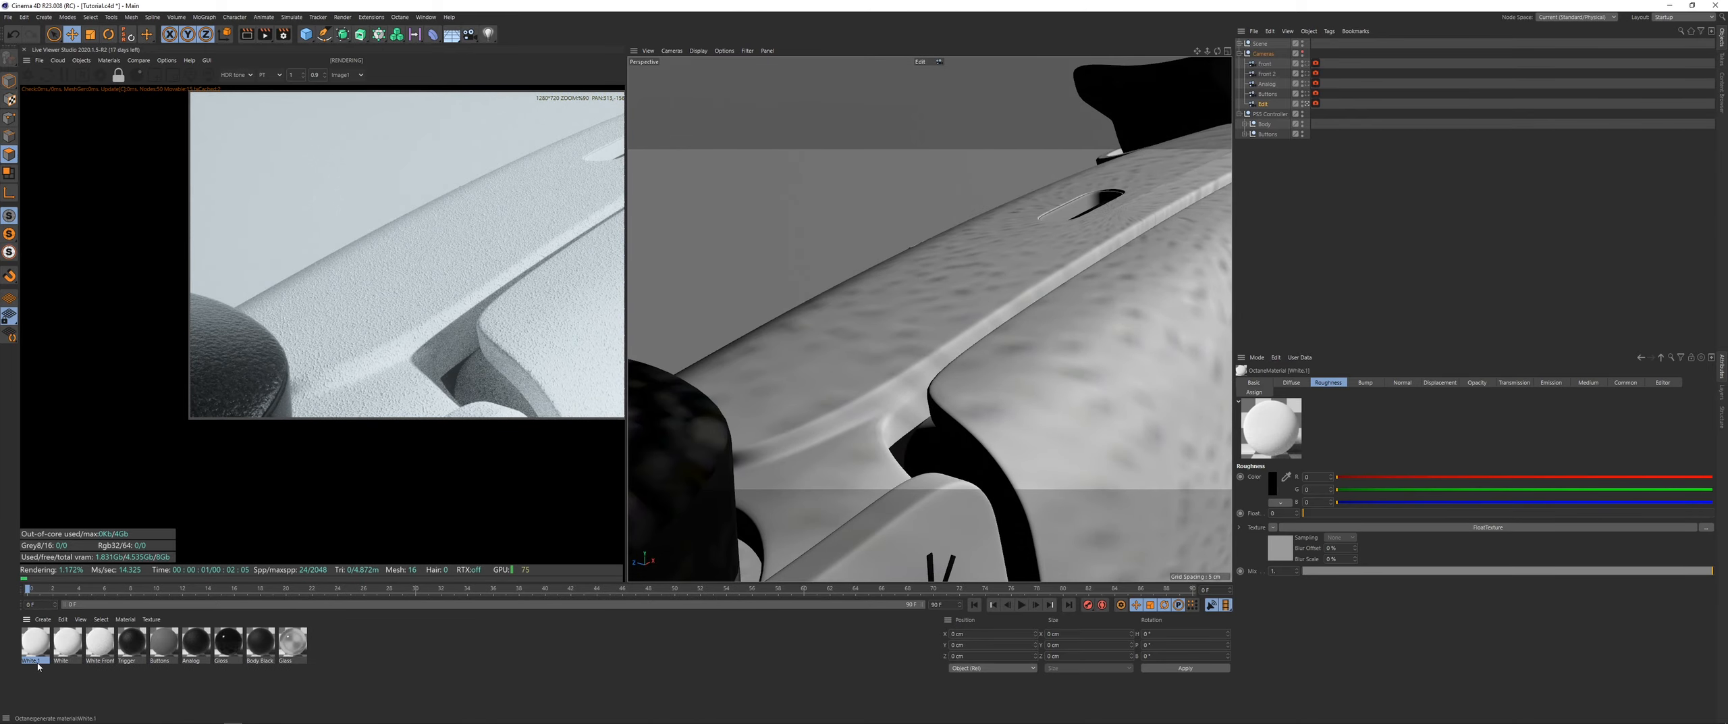
key("BackSpace")
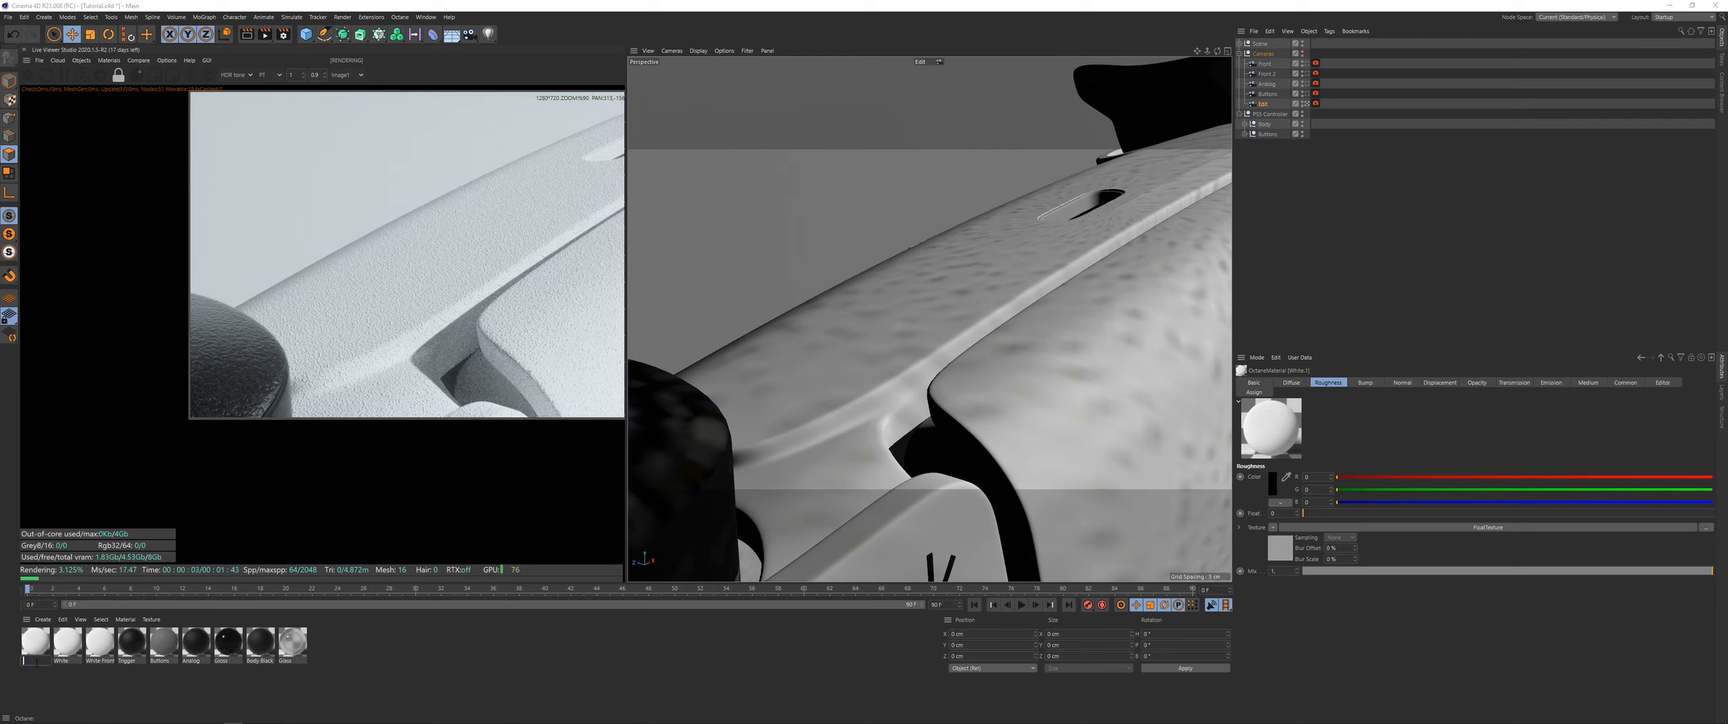
type("B")
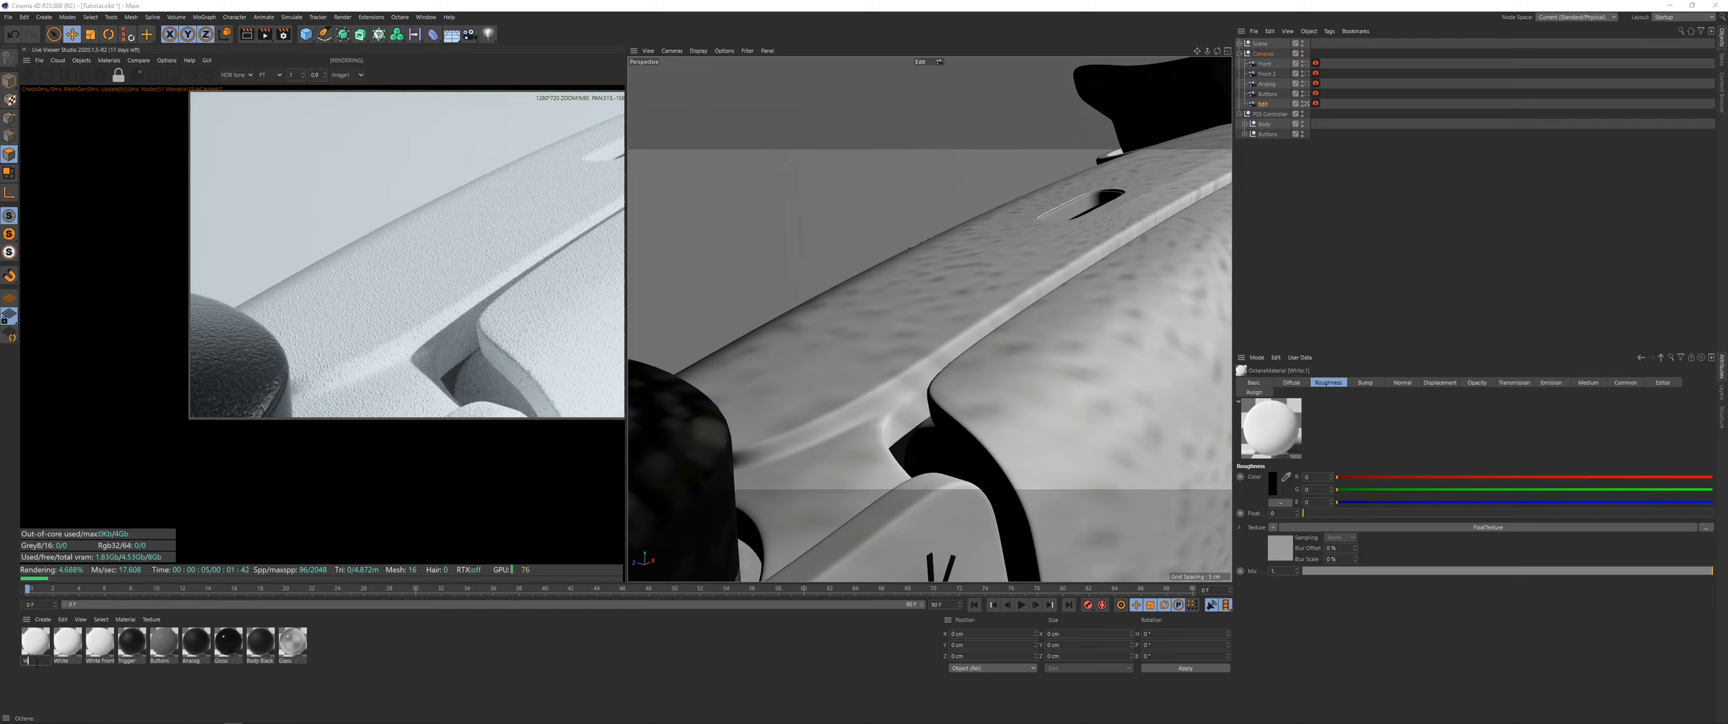
type("White Bac")
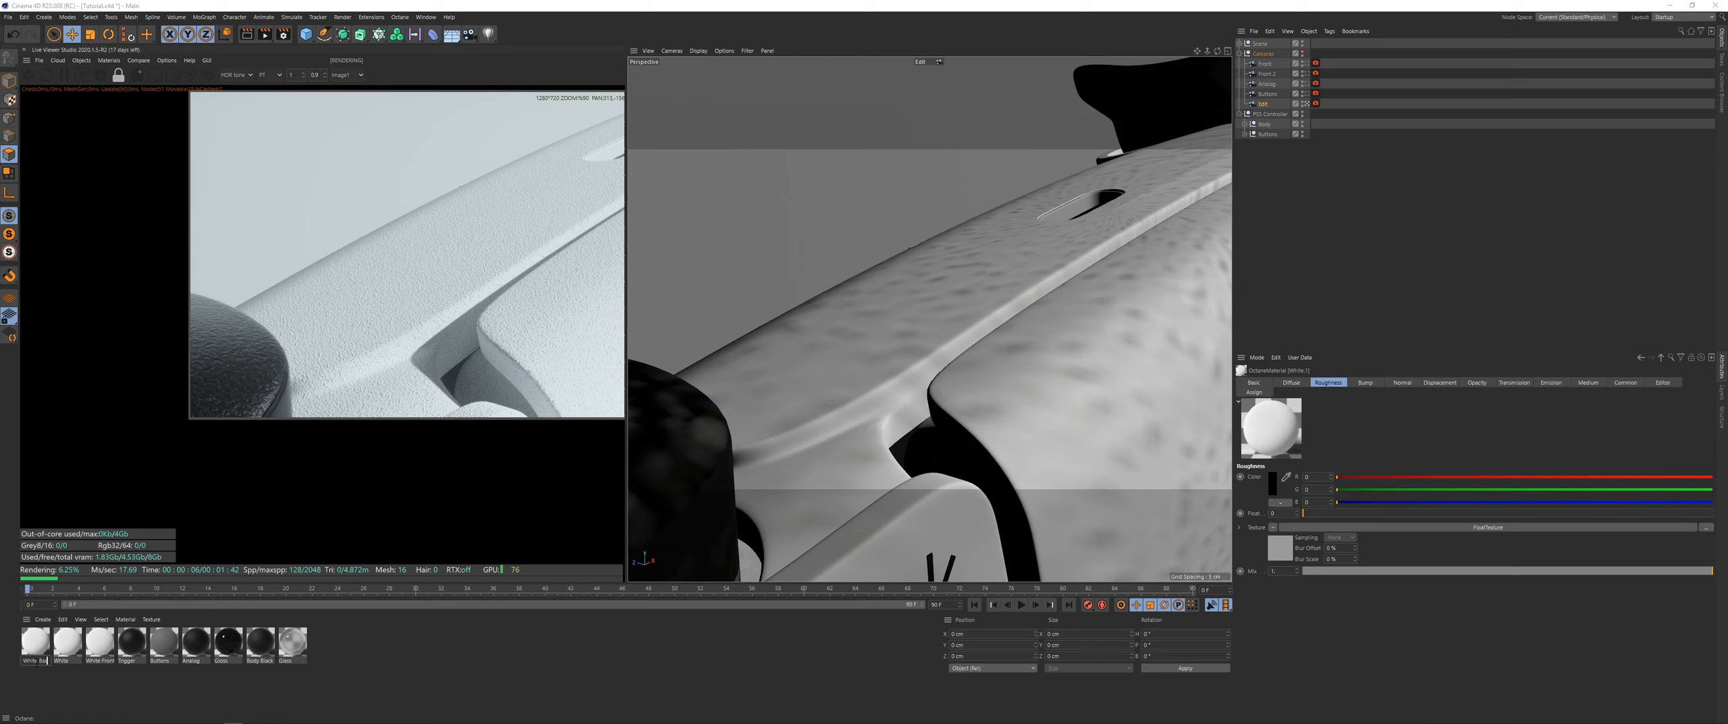
type("k")
key("Return")
Step: Open White Back's node graph and delete its Noise, Transform and Texture Projection nodes, leaving the FloatTexture on Roughness
double_click(36, 642)
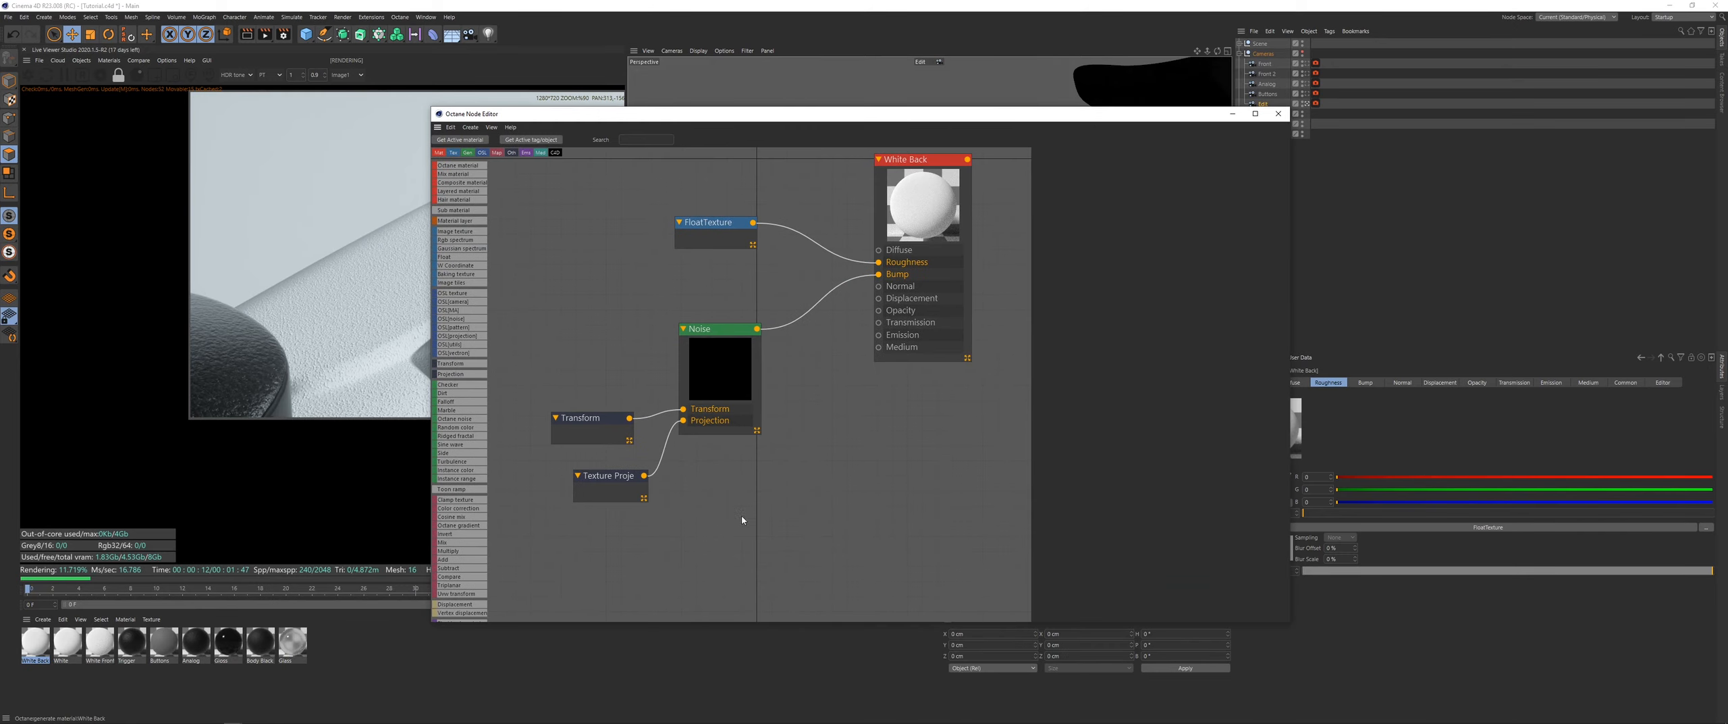
left_click_drag(779, 552, 530, 282)
key("Delete")
left_click_drag(746, 235, 585, 190)
Step: Add an Image Texture node to the White Back graph and load the Buttons Texture image into it
left_click_drag(456, 231, 605, 352)
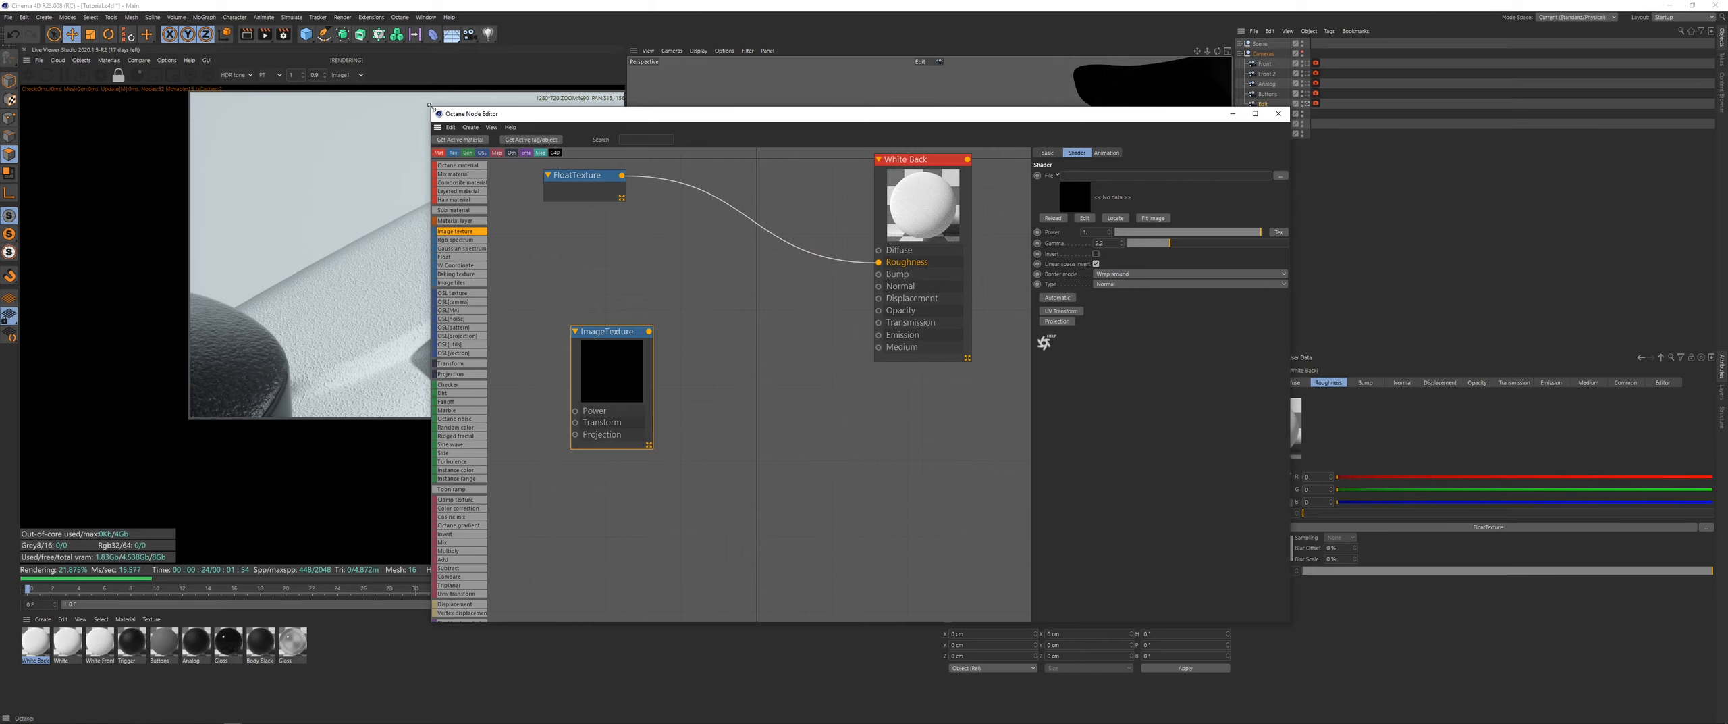
left_click_drag(430, 107, 552, 97)
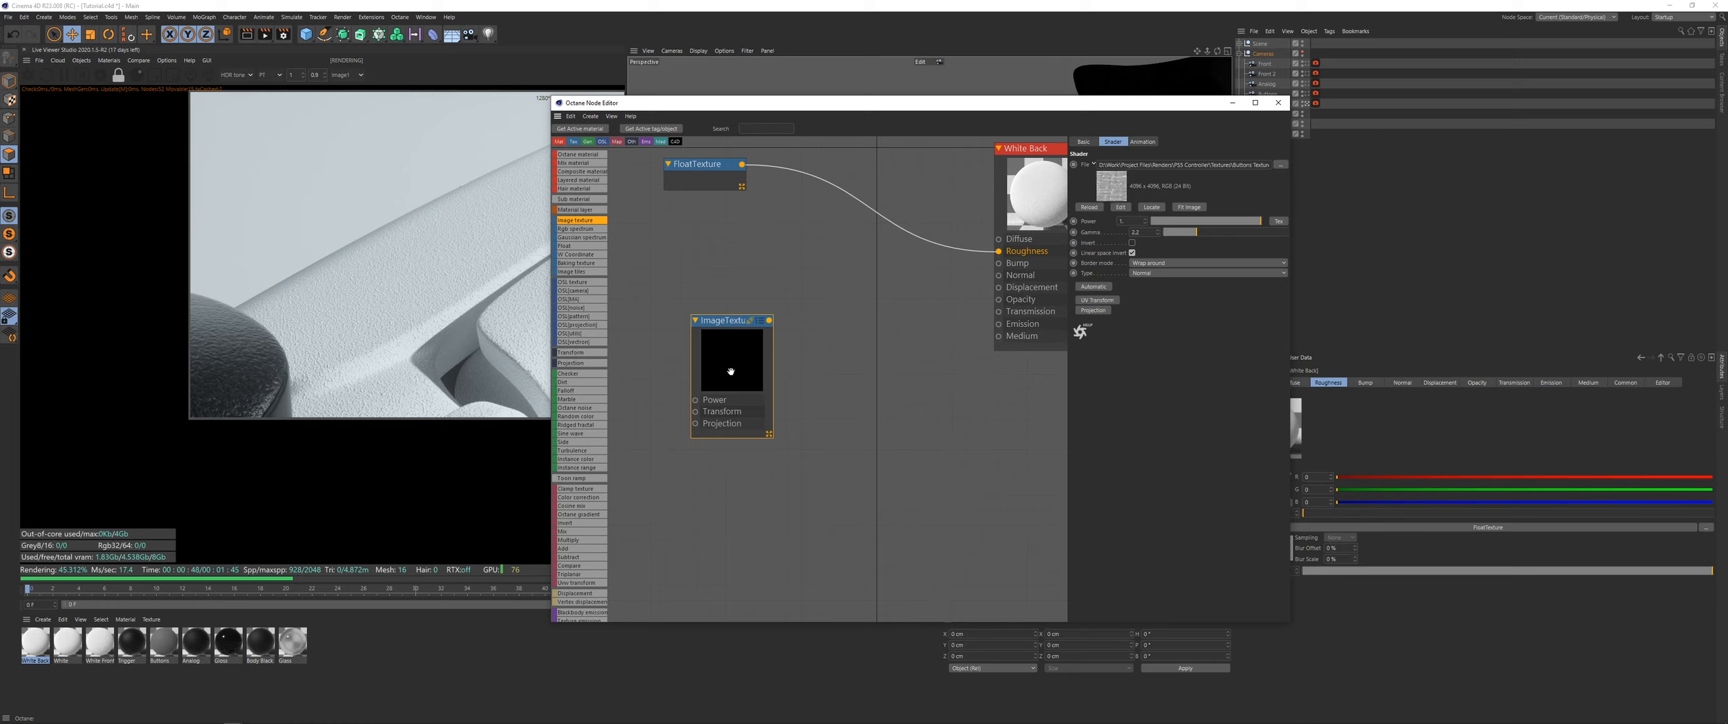
left_click_drag(724, 363, 731, 345)
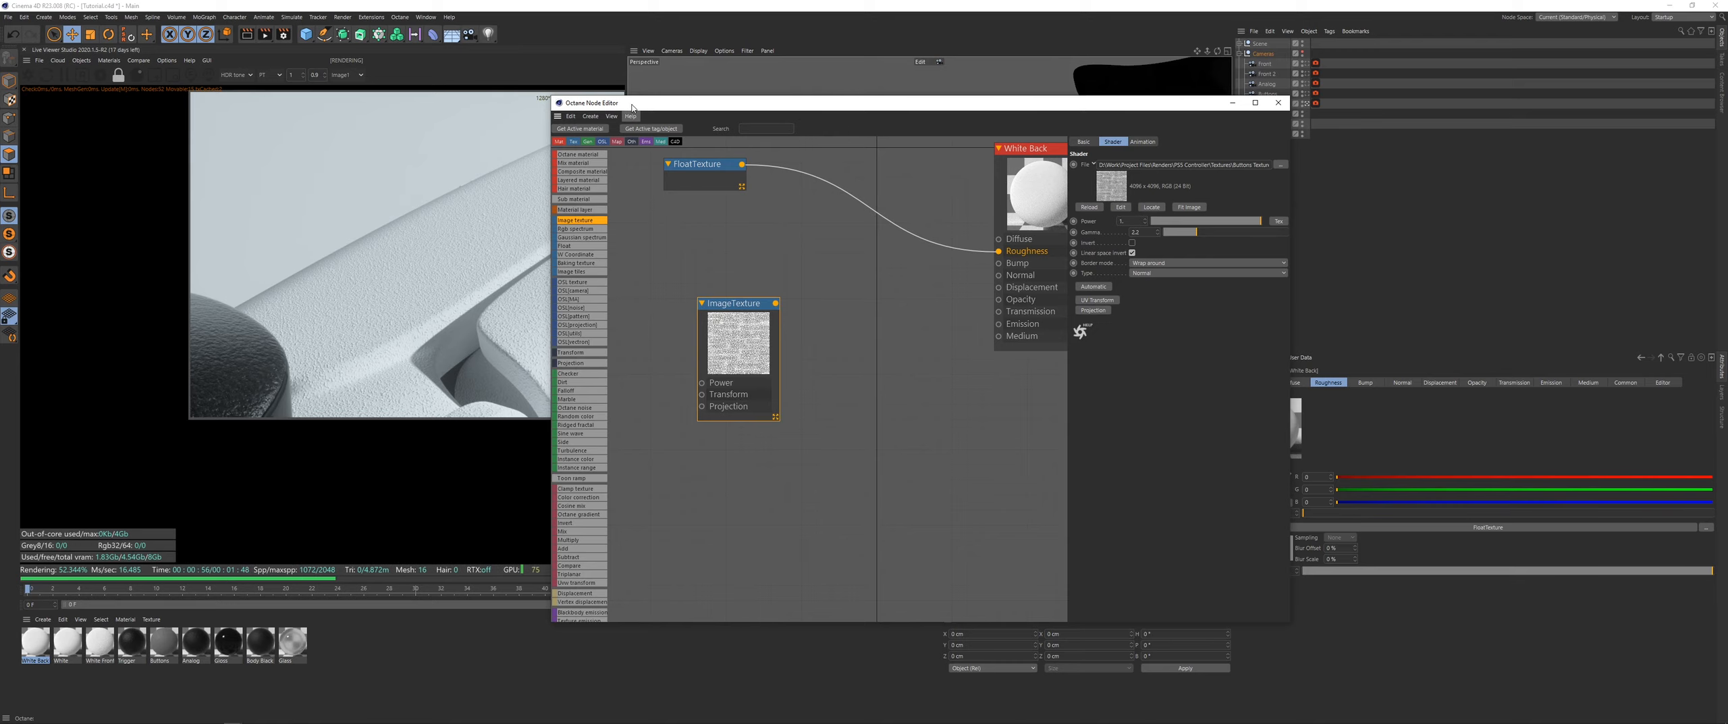
left_click_drag(632, 107, 764, 91)
left_click_drag(896, 290, 877, 293)
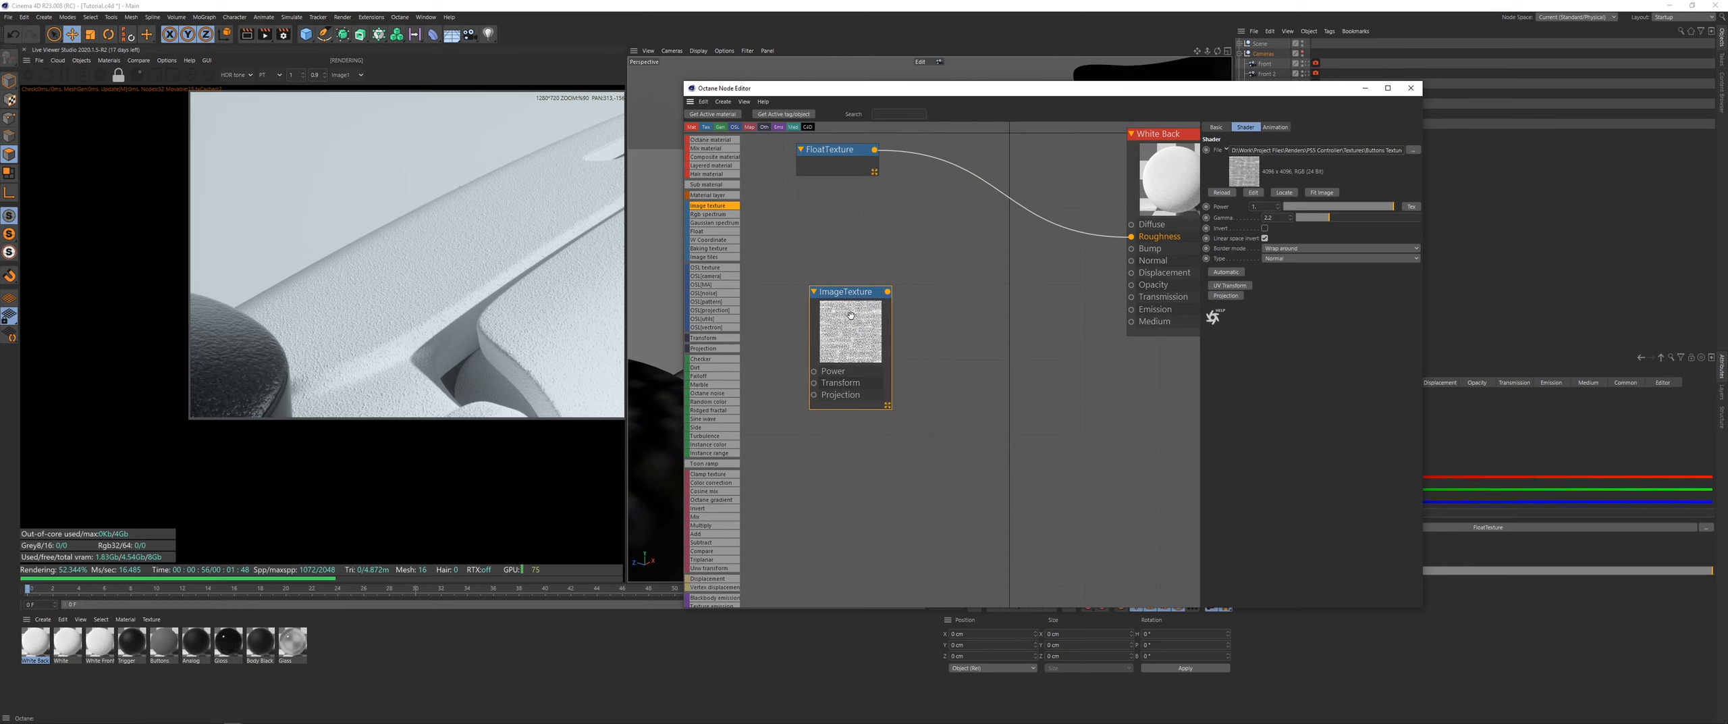
Step: Add Transform and Projection nodes to the image texture, connect it to White Back's Bump and set the projection to Box
left_click(1214, 296)
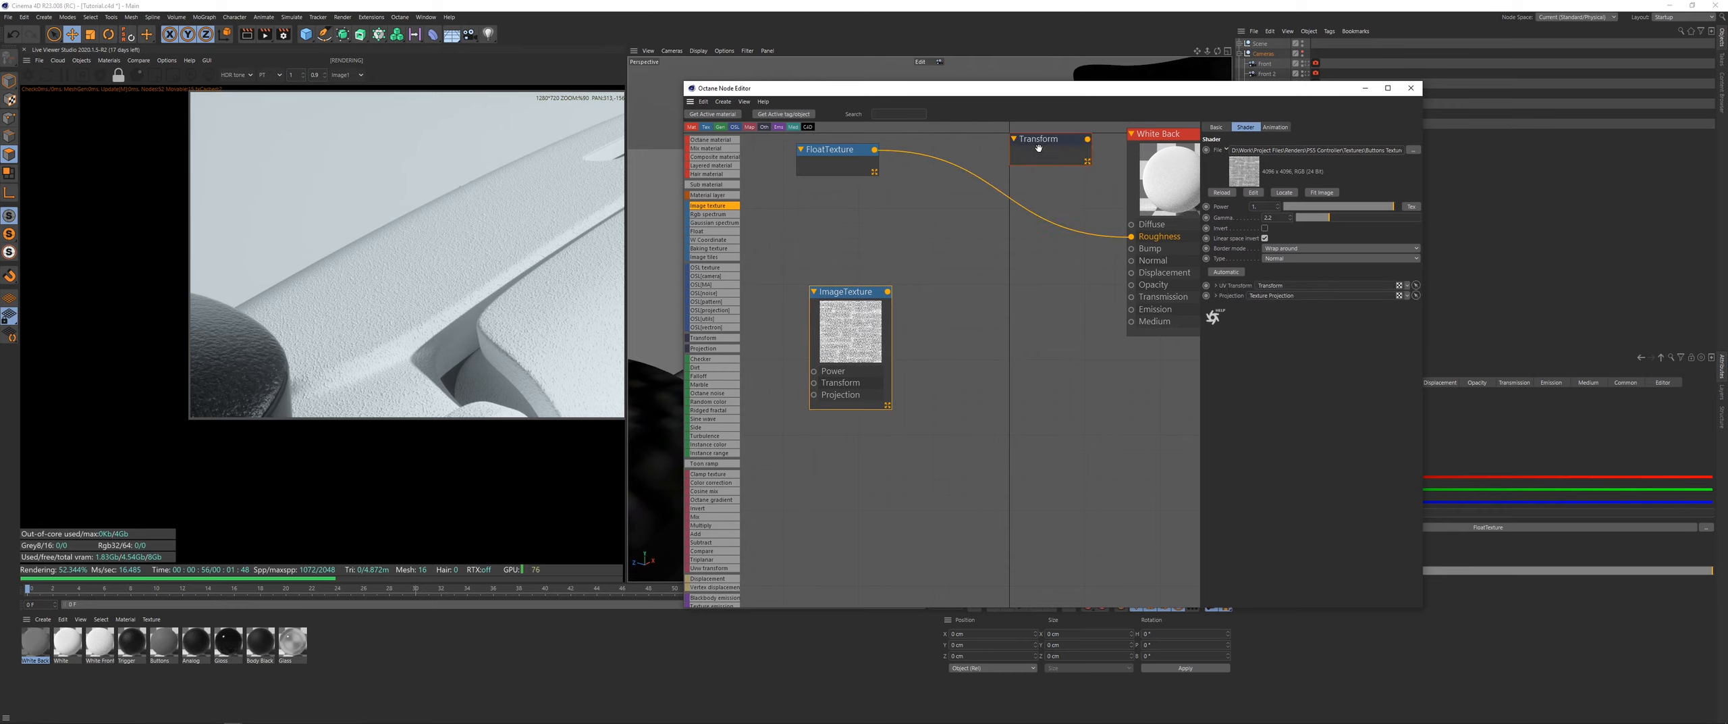
left_click_drag(887, 292, 1137, 255)
left_click_drag(856, 294, 950, 310)
left_click_drag(1032, 158, 864, 423)
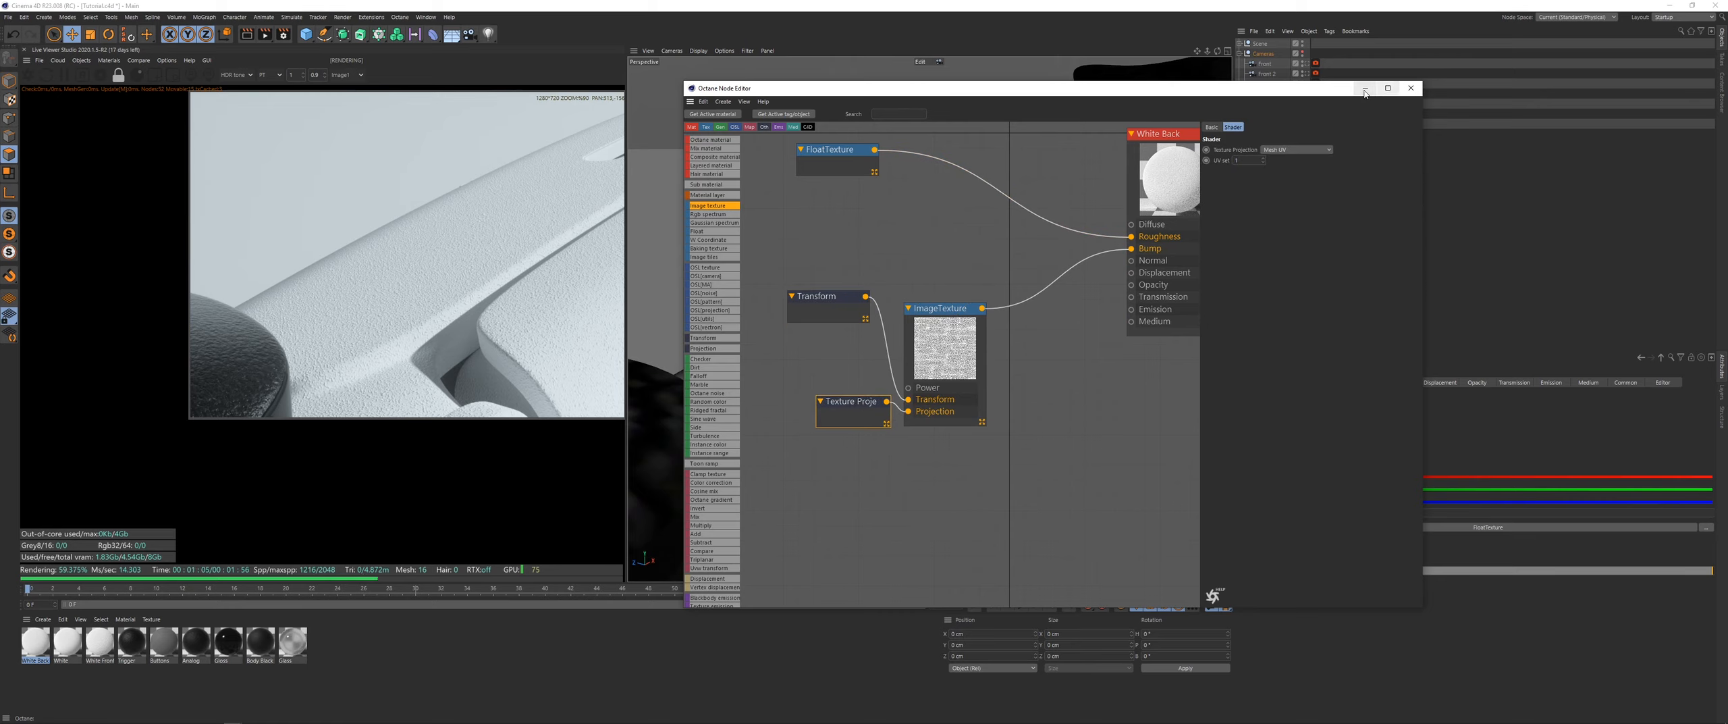
left_click(1284, 149)
left_click(1284, 160)
left_click(1365, 88)
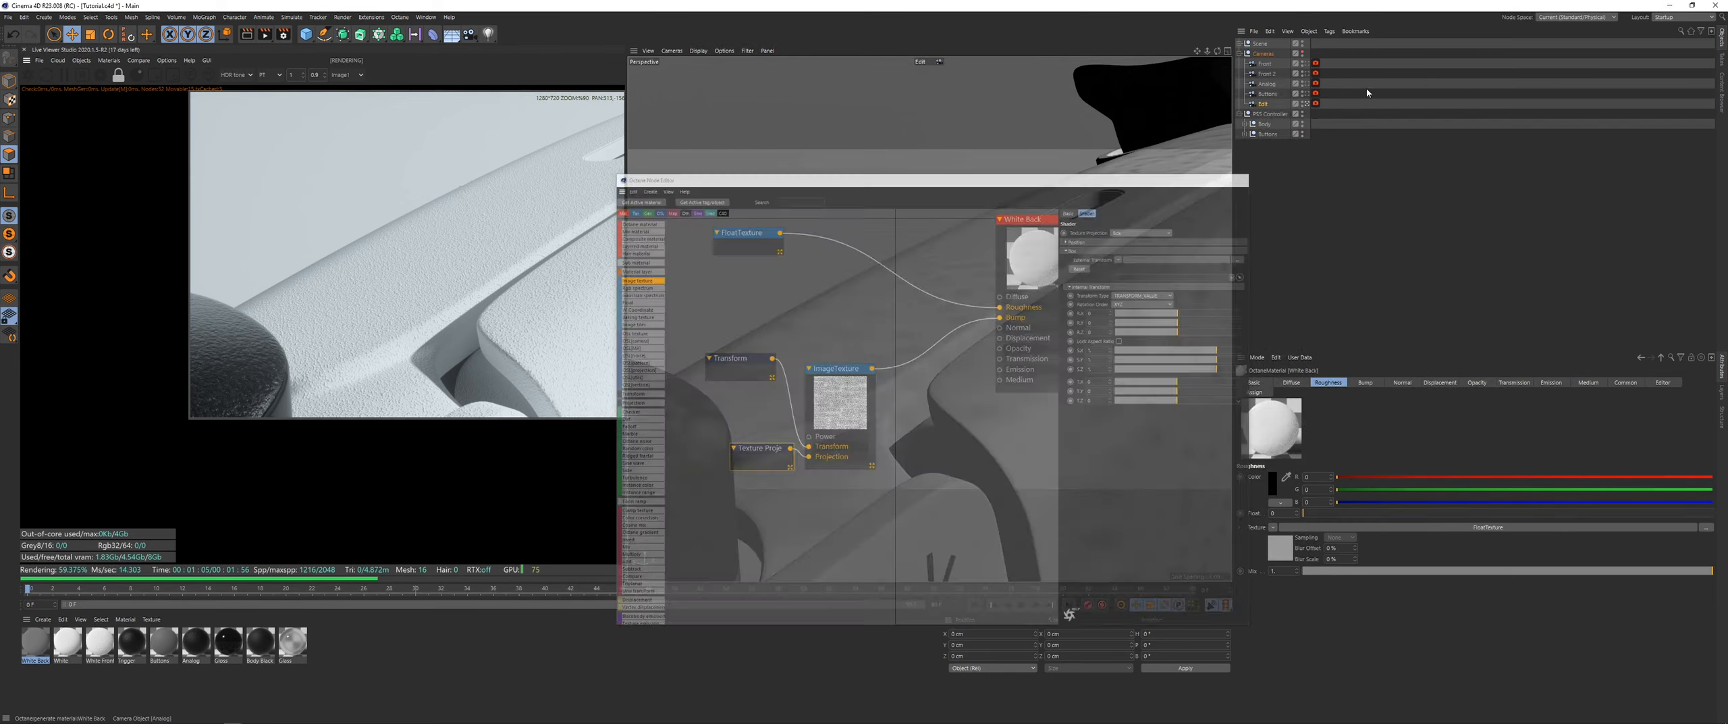
Step: Apply the White Back material to the Controller Body's Back polygon selection
left_click(1244, 125)
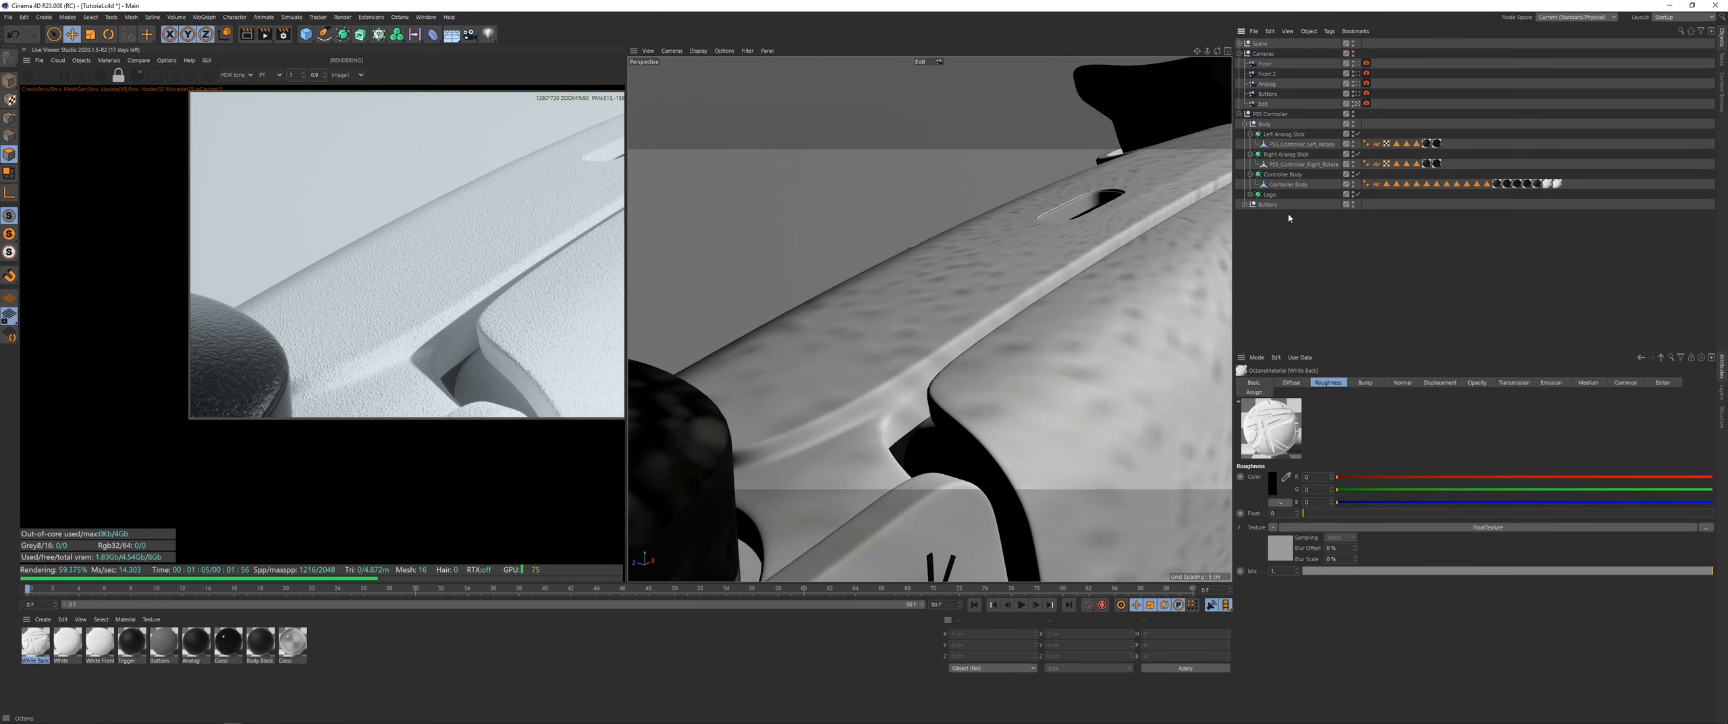
double_click(1407, 183)
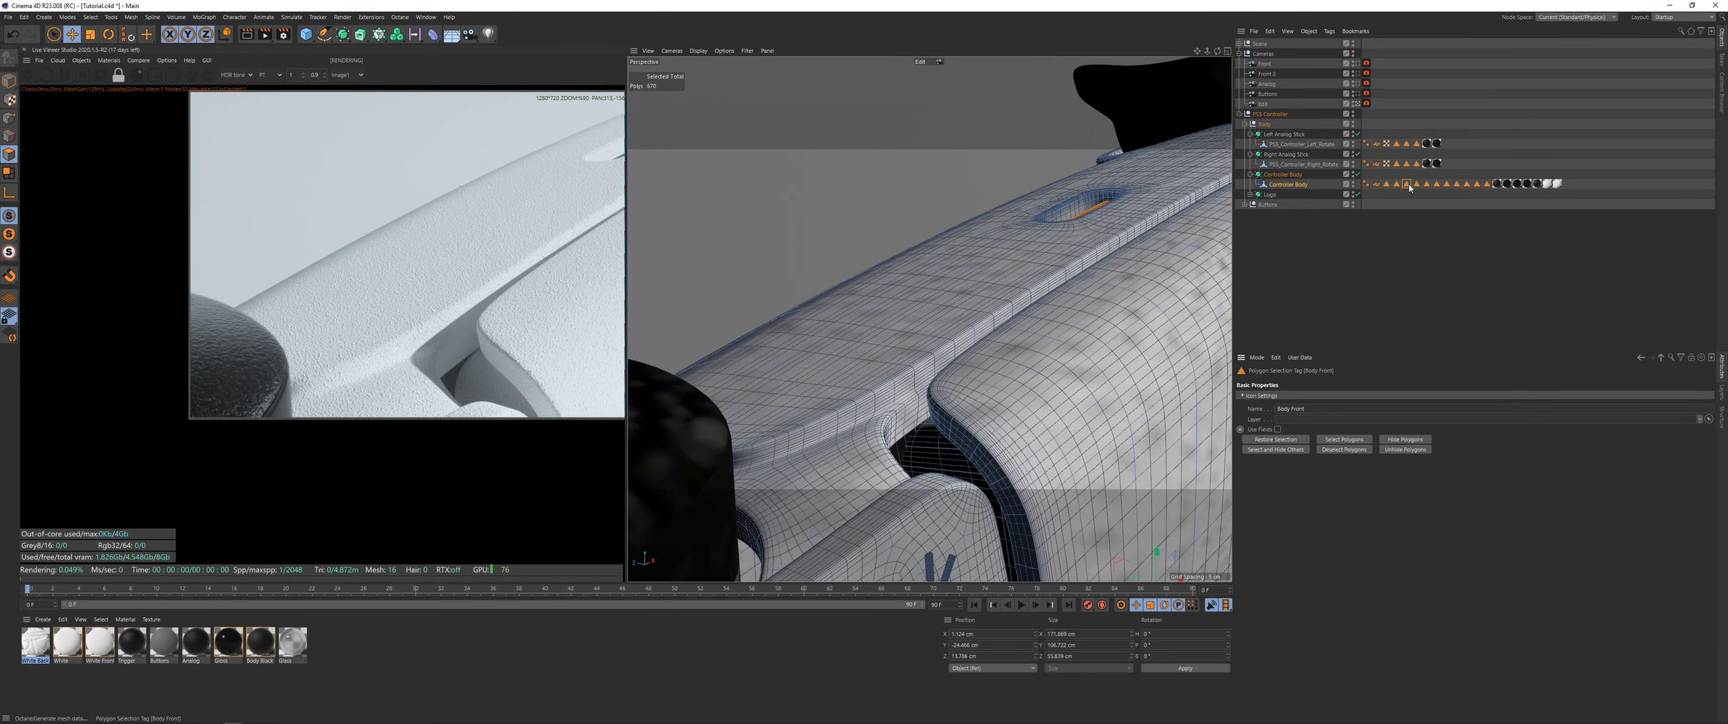
double_click(1468, 184)
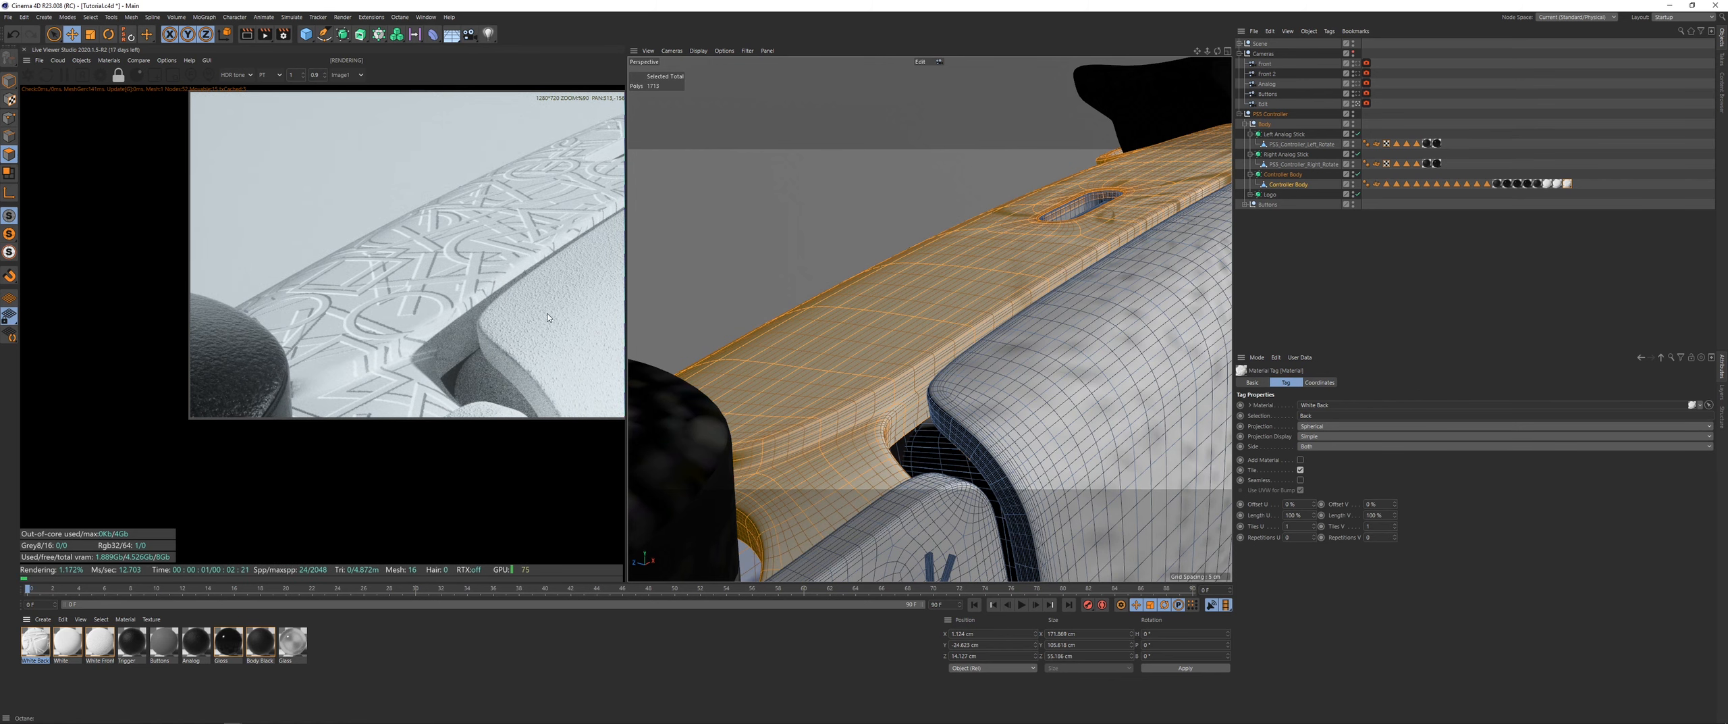
Step: Reduce the Transform node's scale uniformly so the White Back bump pattern becomes a very fine grain
left_click(110, 61)
left_click(120, 82)
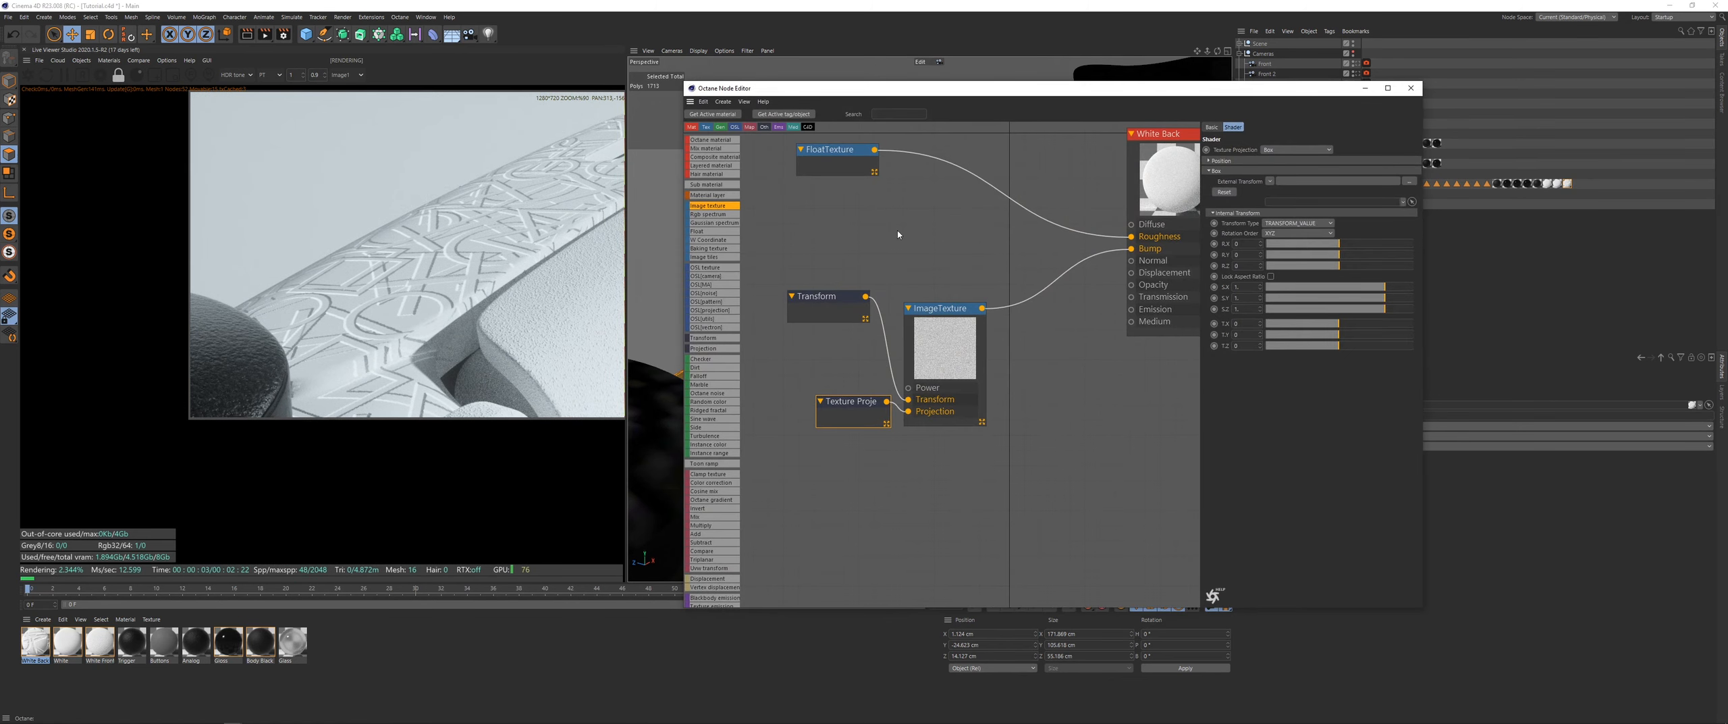
left_click(822, 313)
left_click_drag(1388, 229, 1337, 233)
scroll(288, 306, "up", 4)
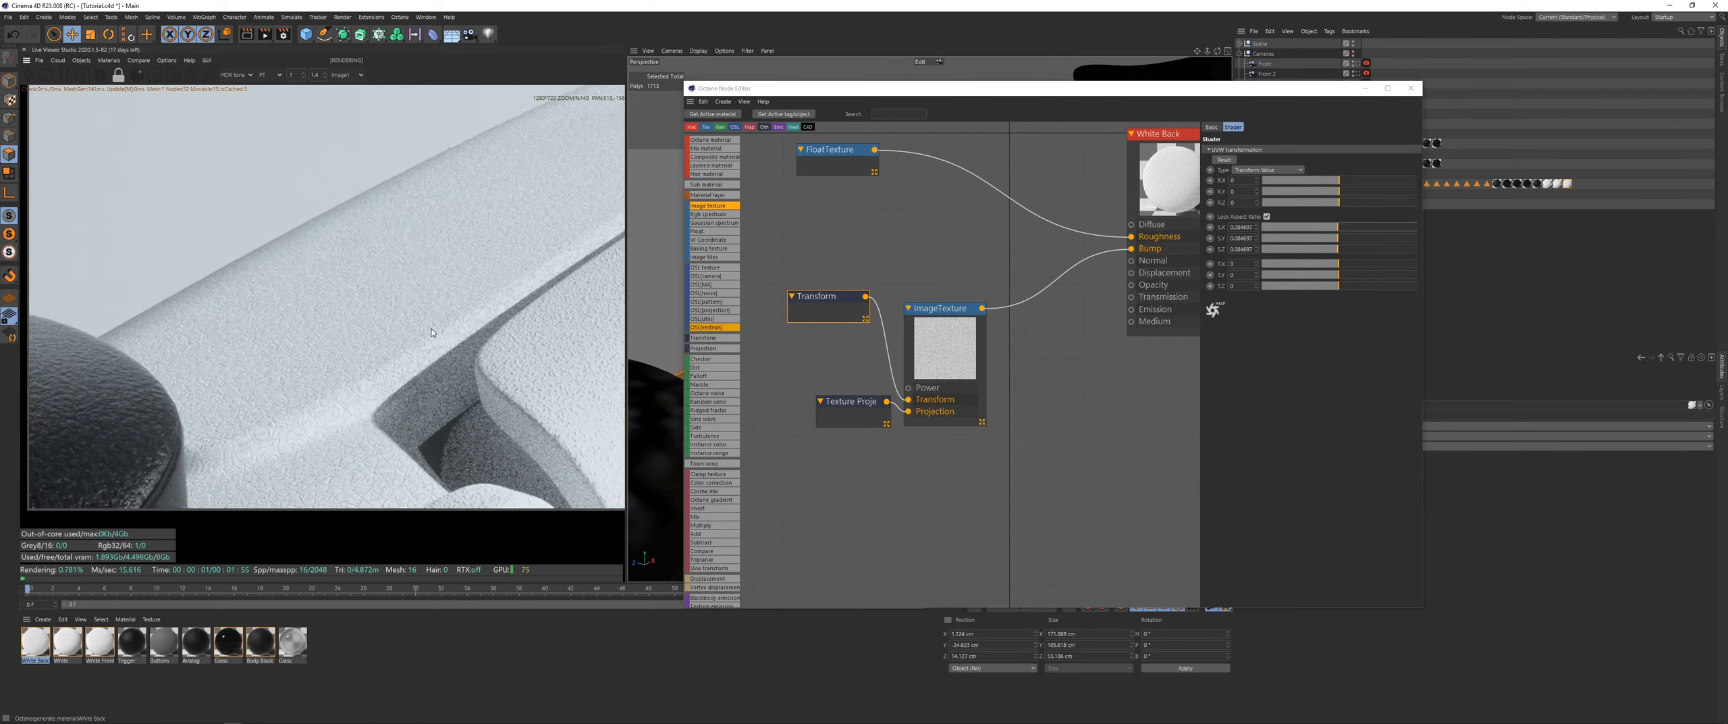
scroll(284, 398, "up", 1)
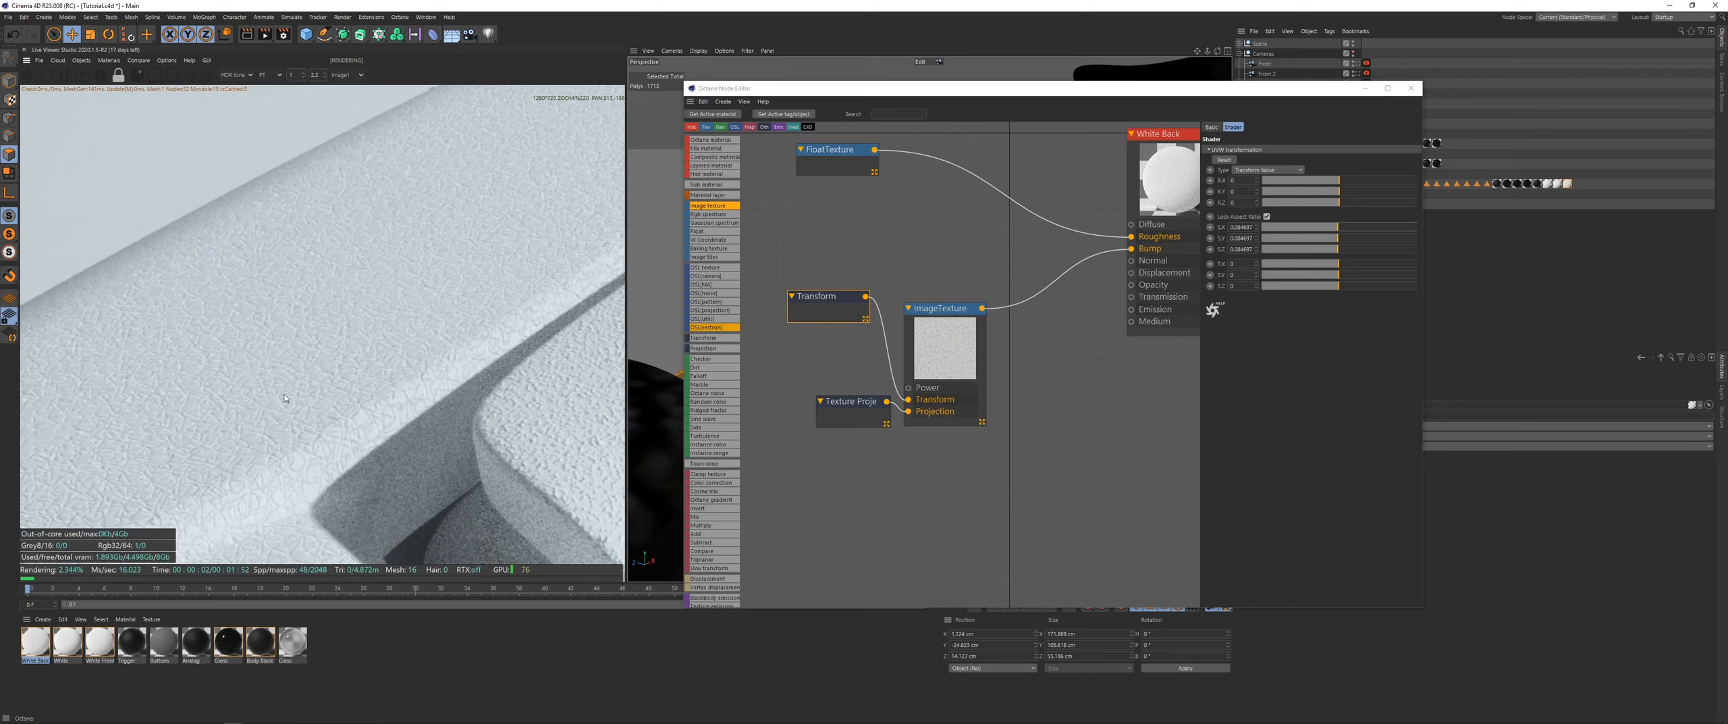
left_click(1317, 228)
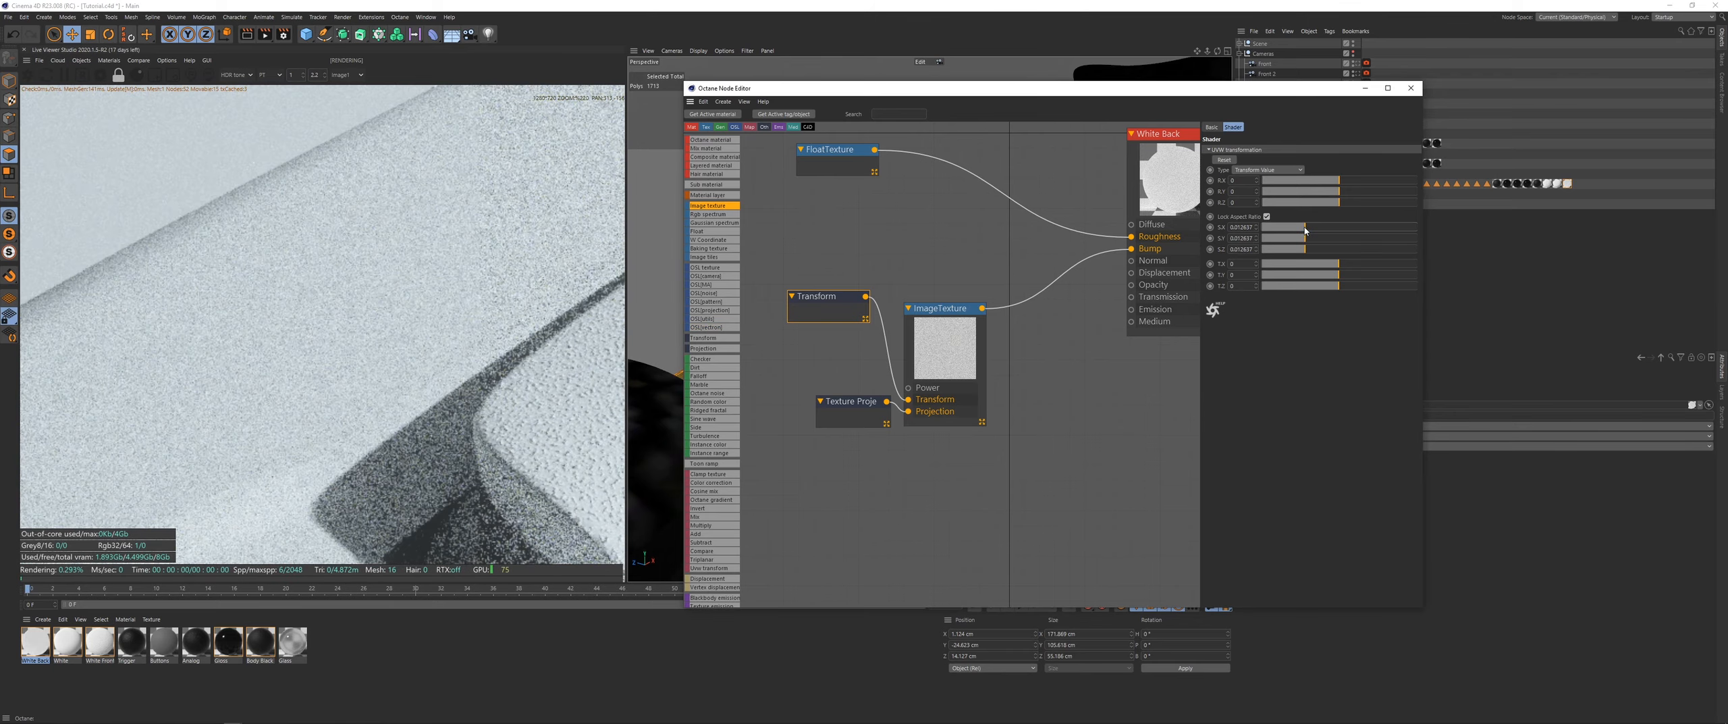
Step: Replace the bump image with the 4K Button texture file and inspect the grain on the back shell in the render
left_click(945, 308)
scroll(330, 439, "up", 1)
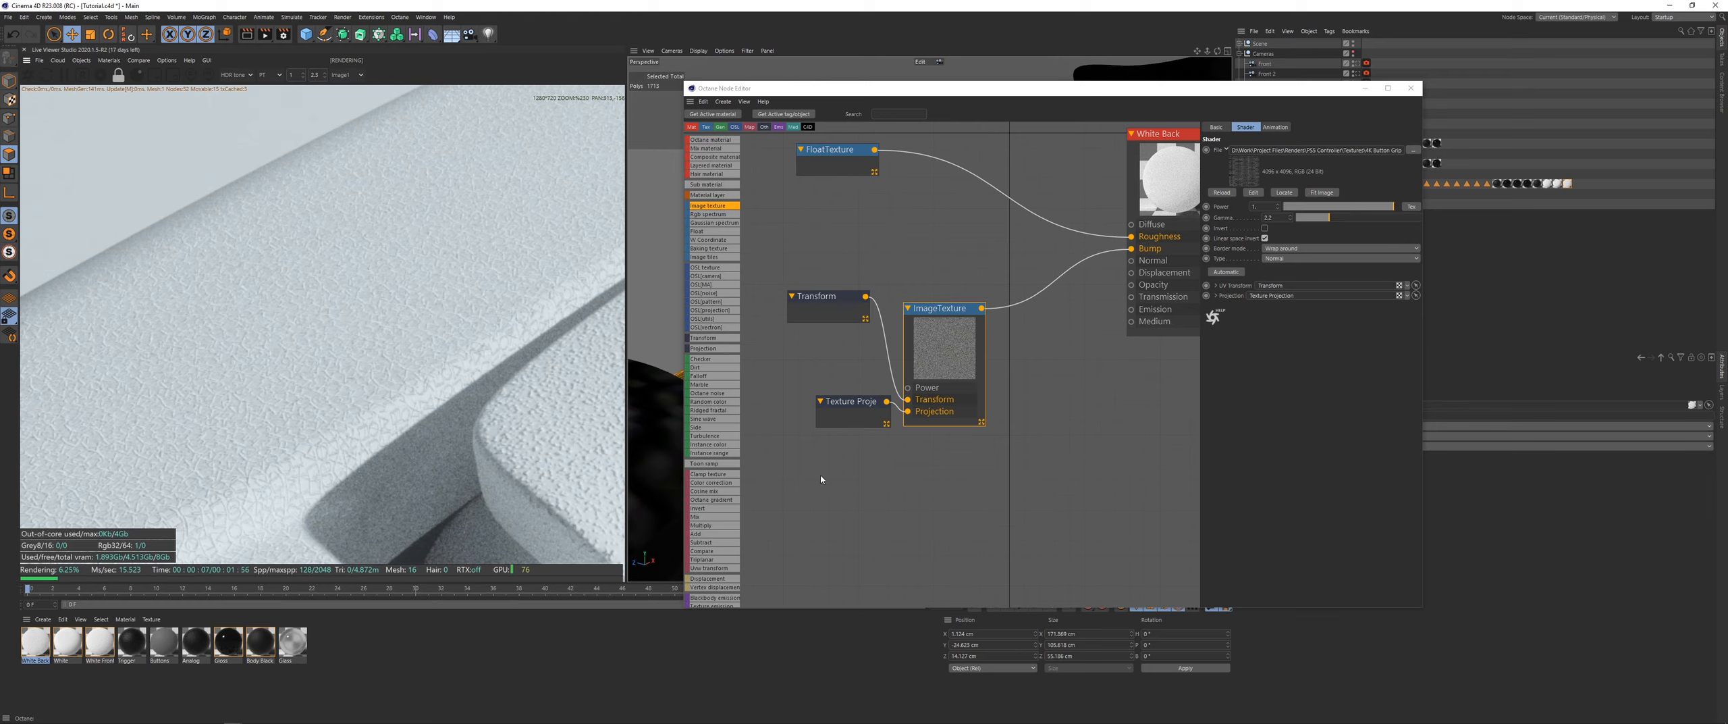
scroll(366, 496, "up", 1)
scroll(366, 495, "down", 1)
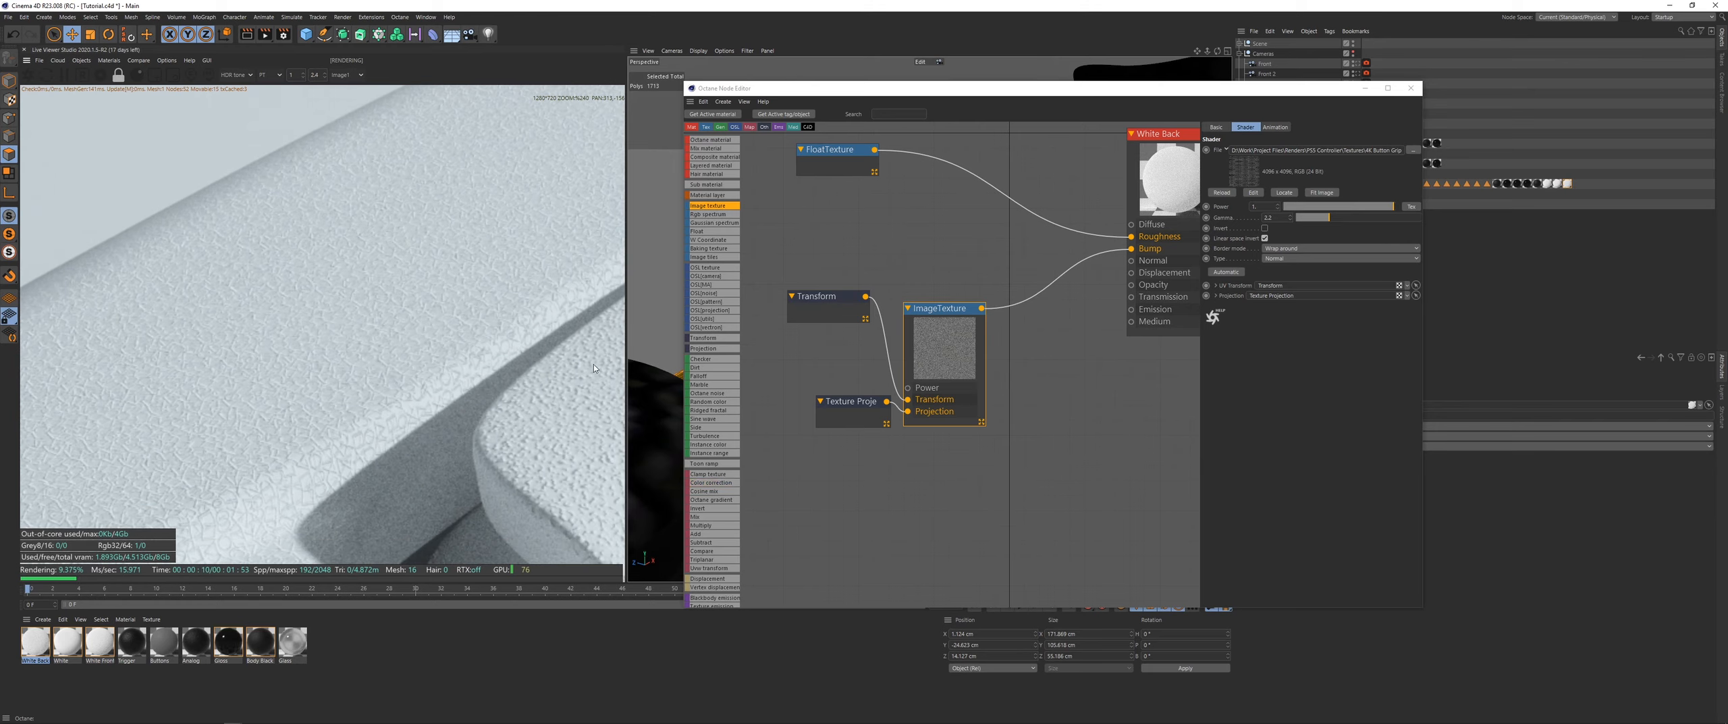
scroll(343, 397, "down", 2)
scroll(343, 394, "down", 1)
middle_click_drag(343, 394, 437, 327)
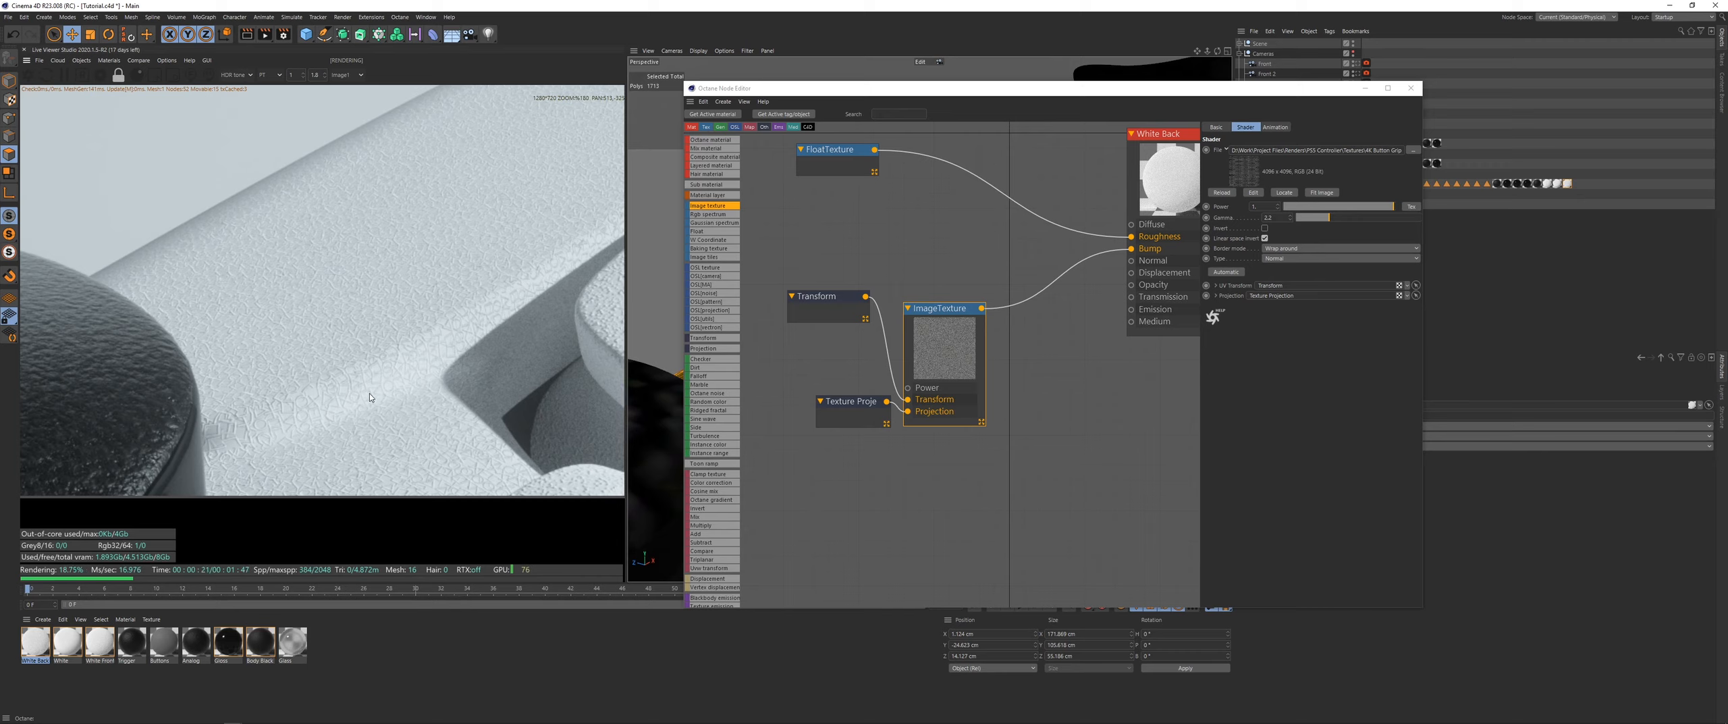
Step: Check the render through the Buttons camera, return to the Edit camera and put the Node Editor away
left_click_drag(1276, 90, 1330, 205)
left_click(1357, 94)
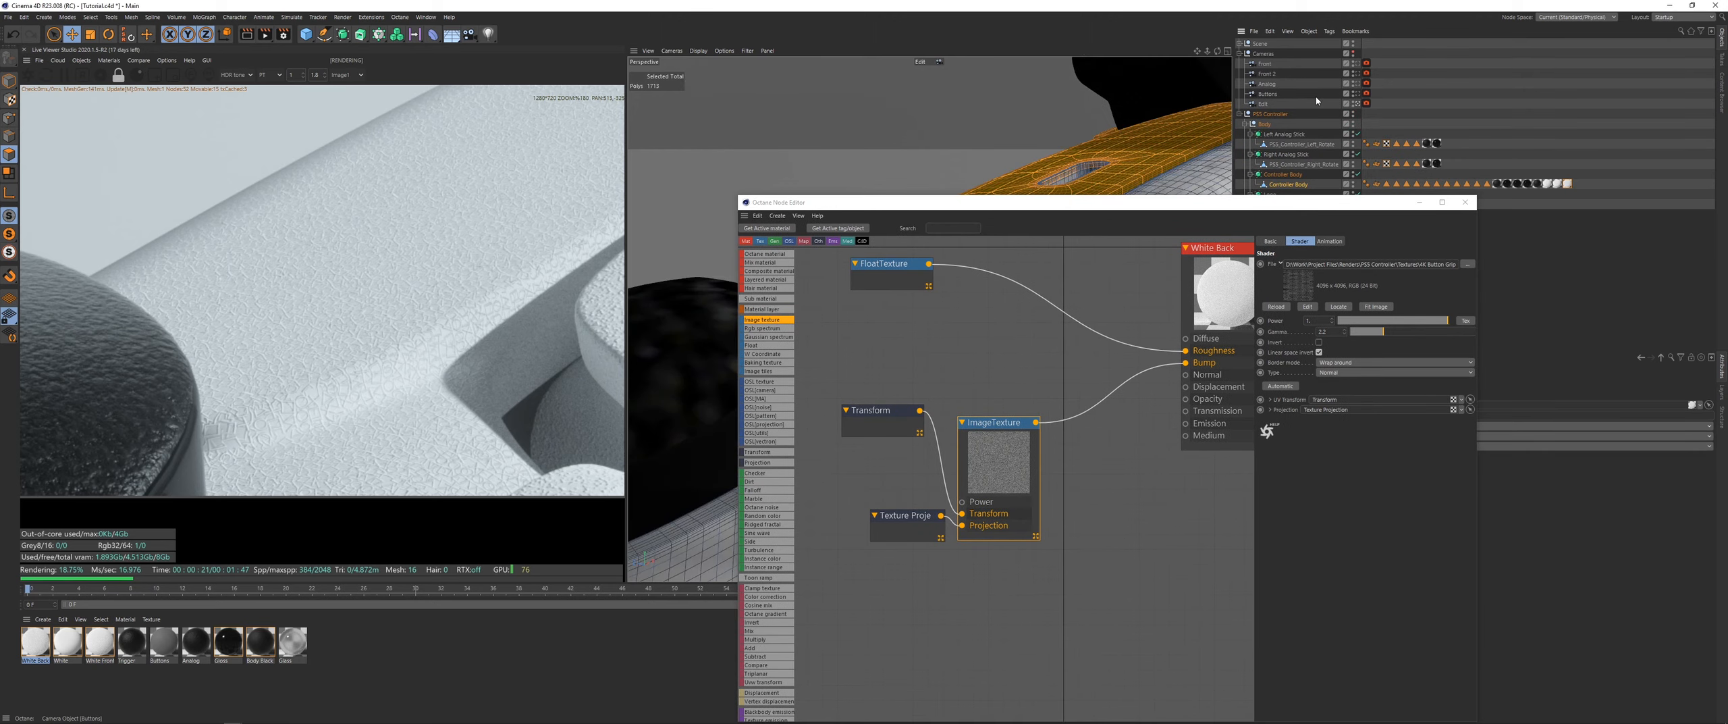
scroll(256, 349, "down", 2)
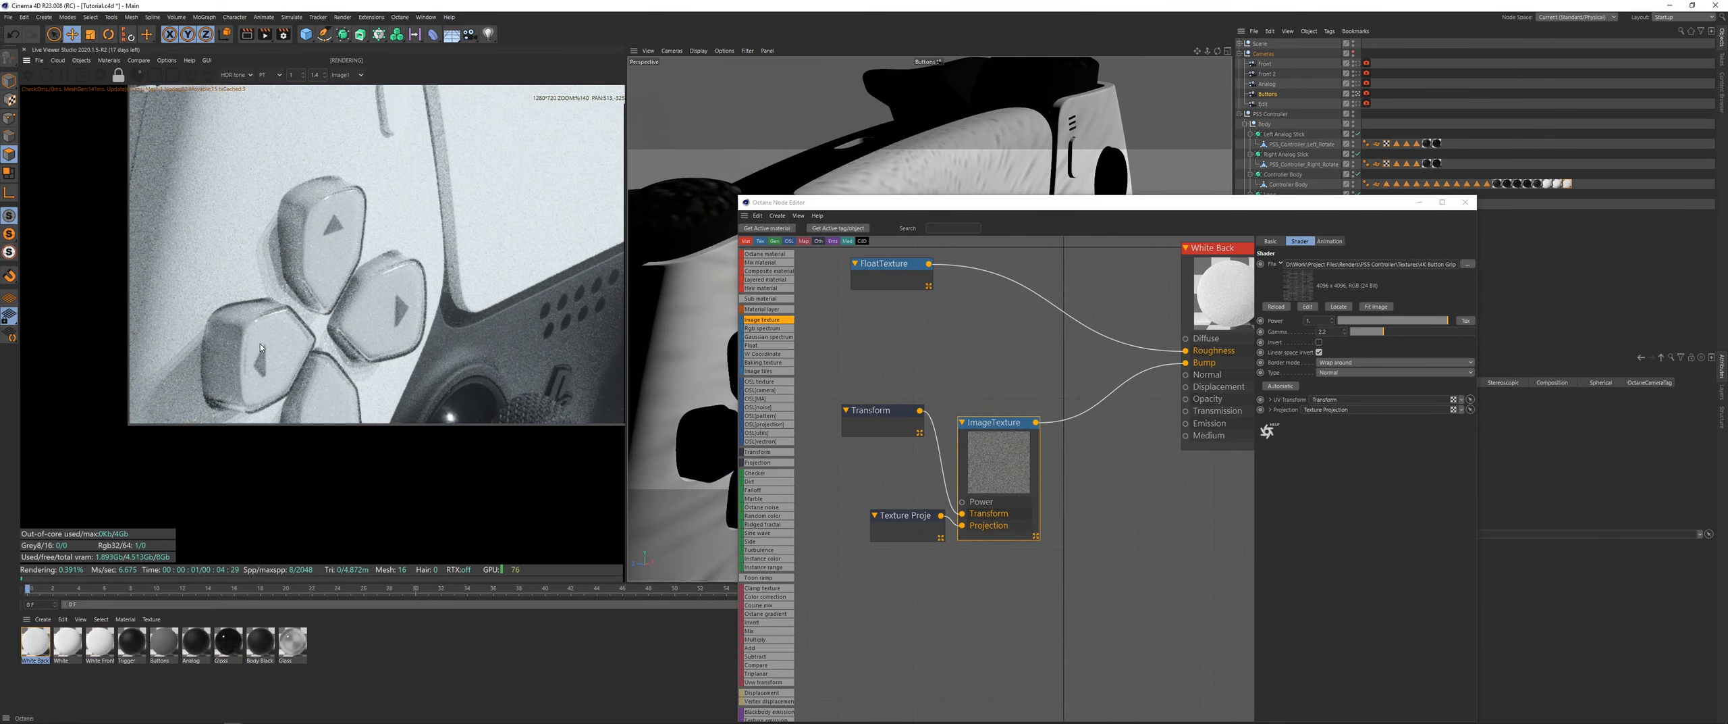
left_click_drag(979, 148, 1427, 214, "alt")
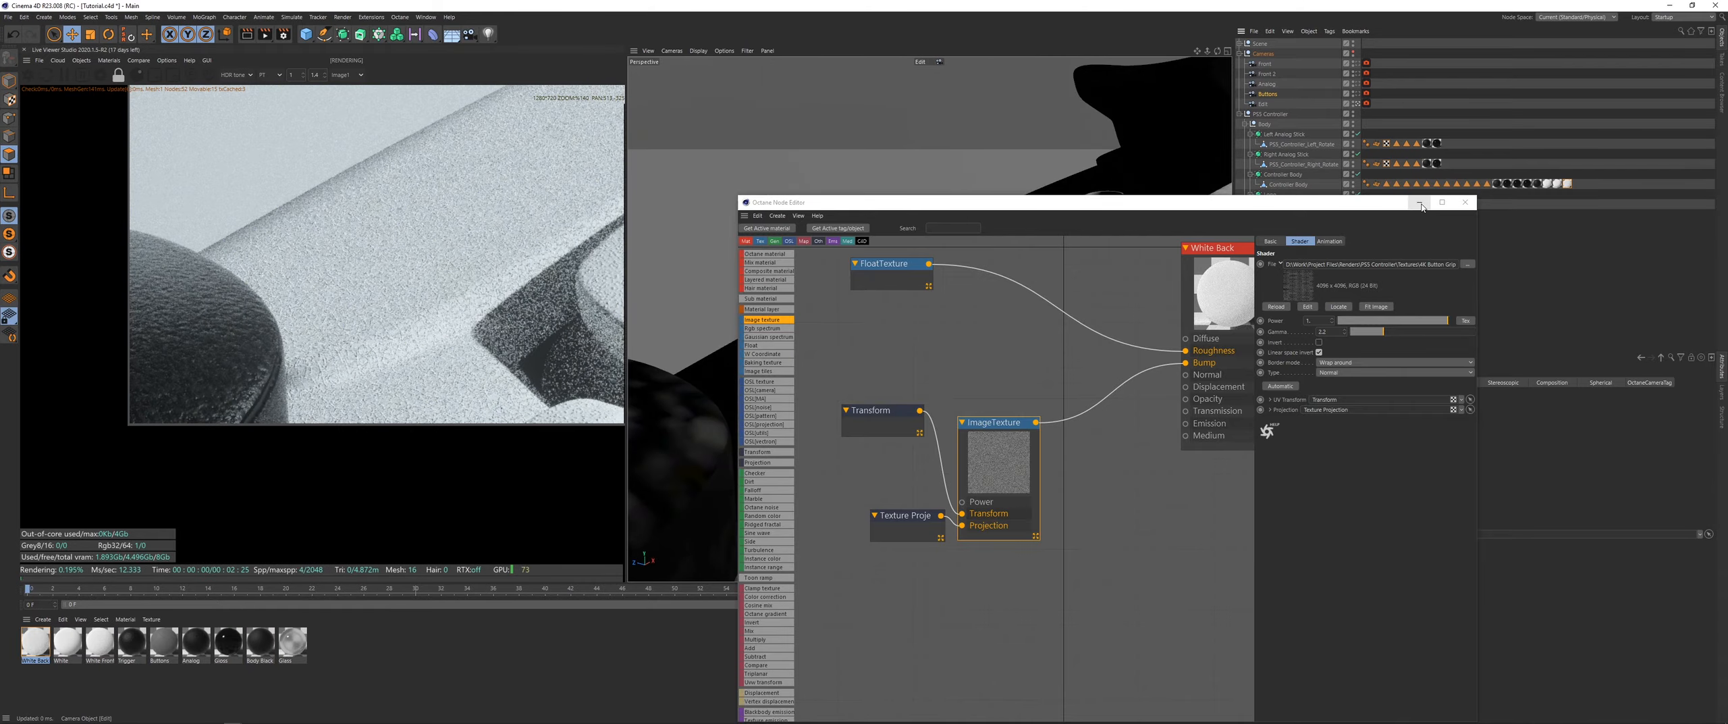
left_click(1420, 202)
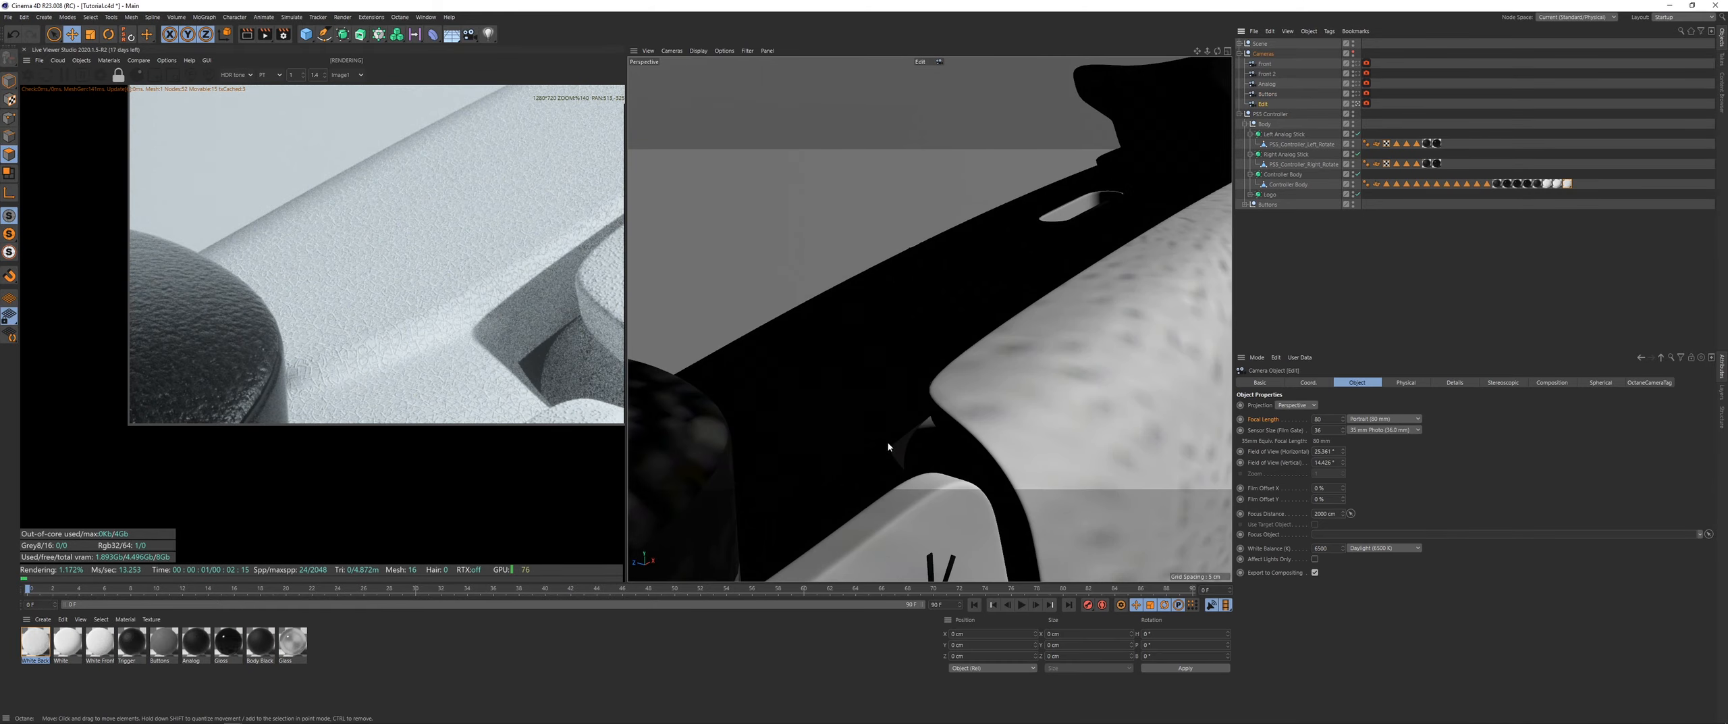
Step: Duplicate the Edit camera, look through the copy and frame the controller's back shell around the USB port
left_click_drag(1263, 105, 1264, 99, "ctrl")
left_click(1357, 104)
middle_click_drag(969, 414, 1147, 250, "alt")
right_click_drag(953, 364, 835, 516, "alt")
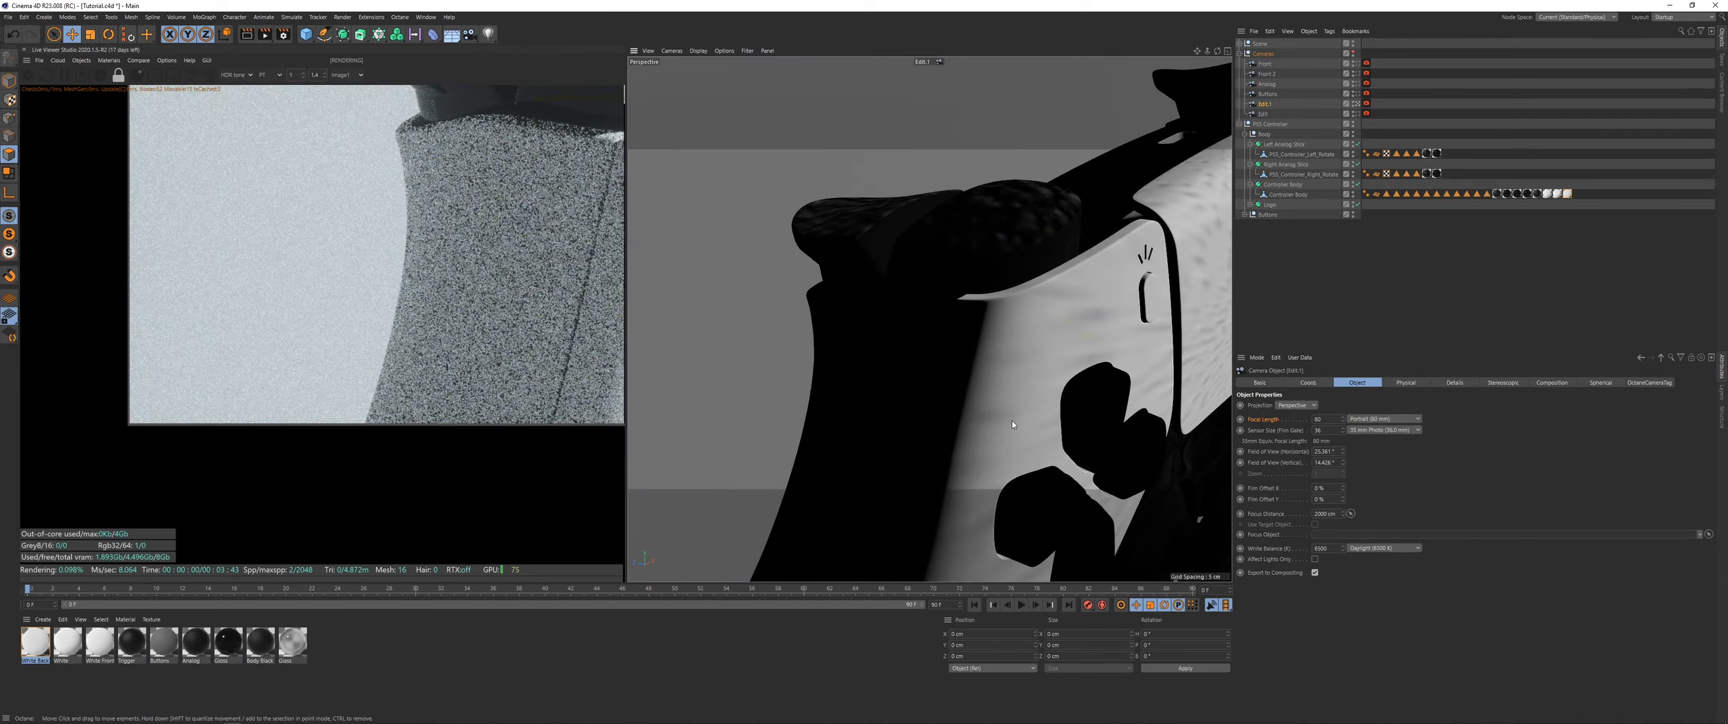
middle_click_drag(1012, 425, 882, 221, "alt")
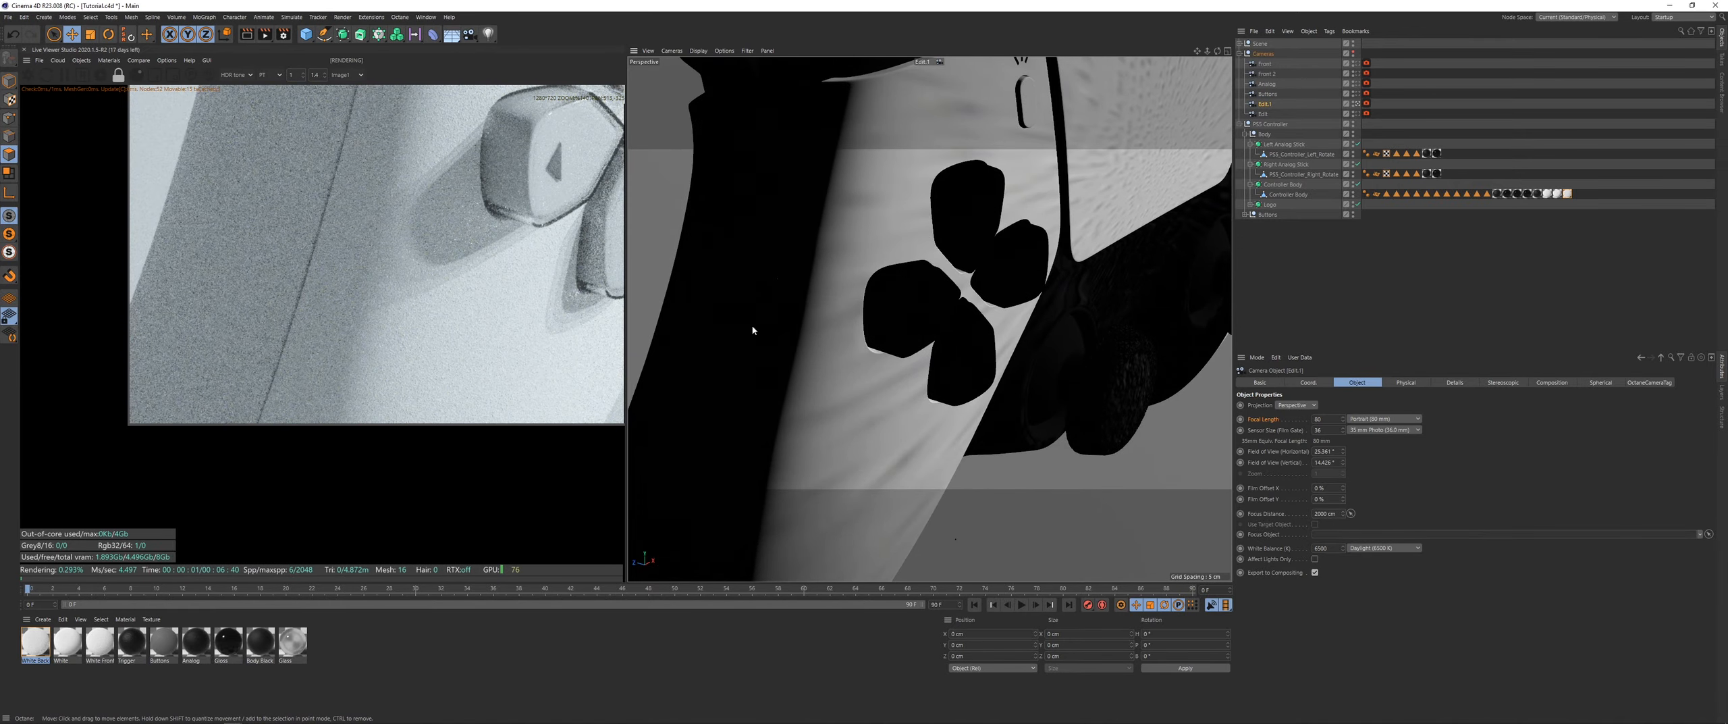
scroll(302, 347, "up", 1)
left_click_drag(1037, 176, 1053, 117, "alt")
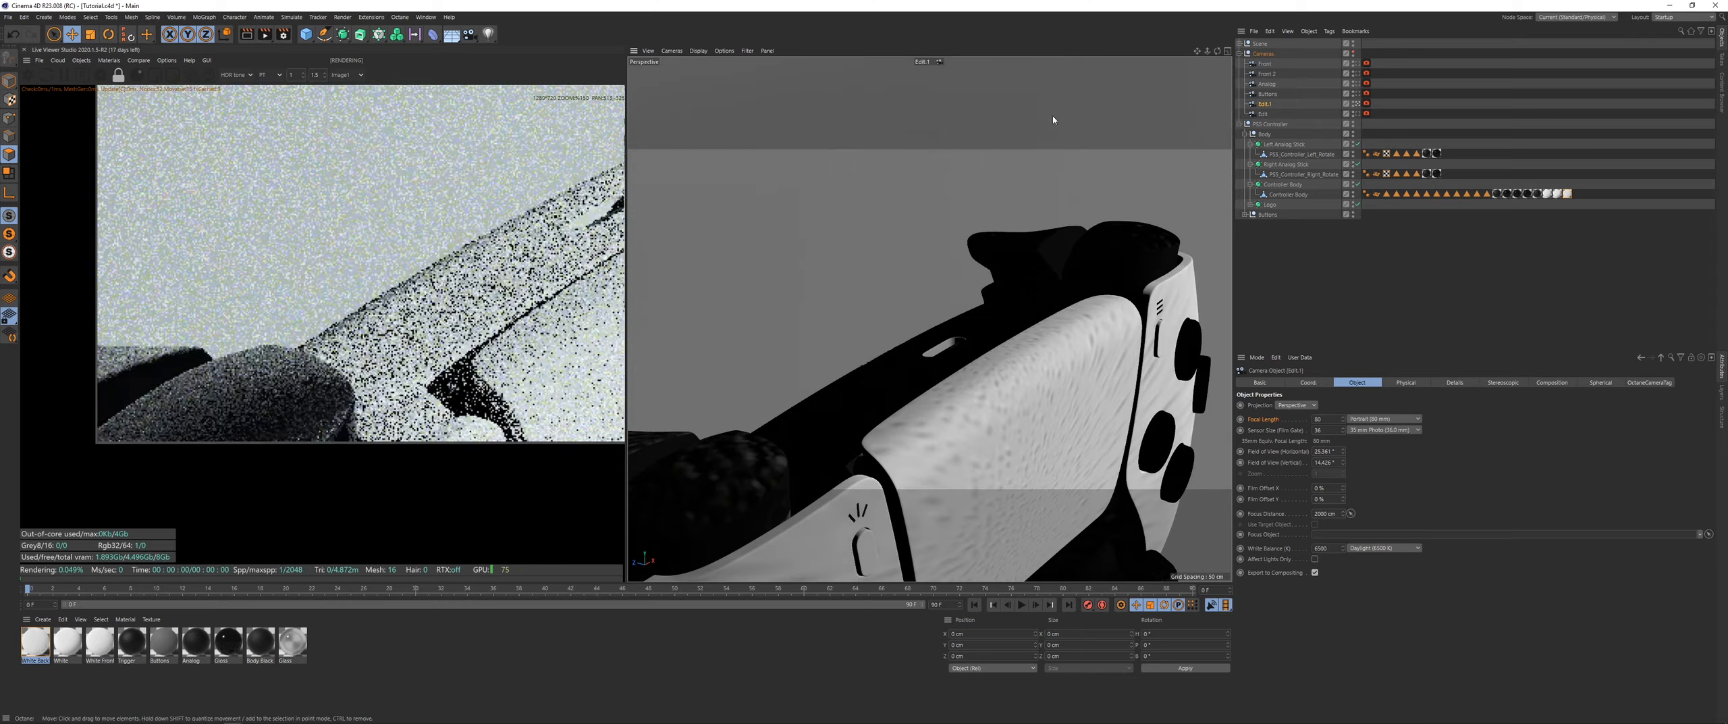
left_click_drag(933, 364, 1036, 393, "alt")
middle_click_drag(1040, 224, 910, 335, "alt")
scroll(430, 323, "down", 2)
middle_click_drag(430, 323, 340, 440)
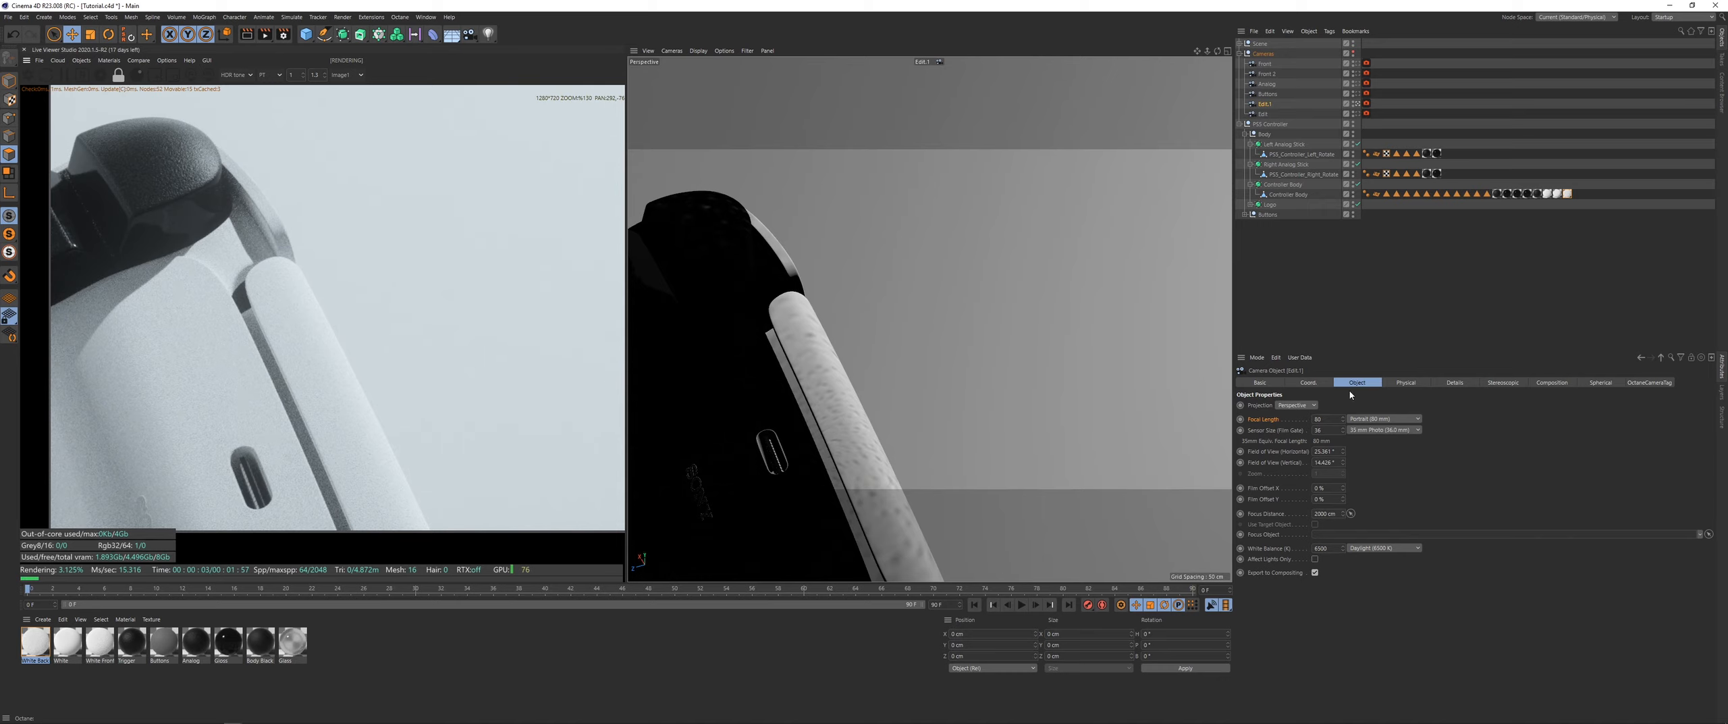
Step: Set the copied camera's focal length to 120 and inspect the back shell's grain up close in the render
double_click(1329, 420)
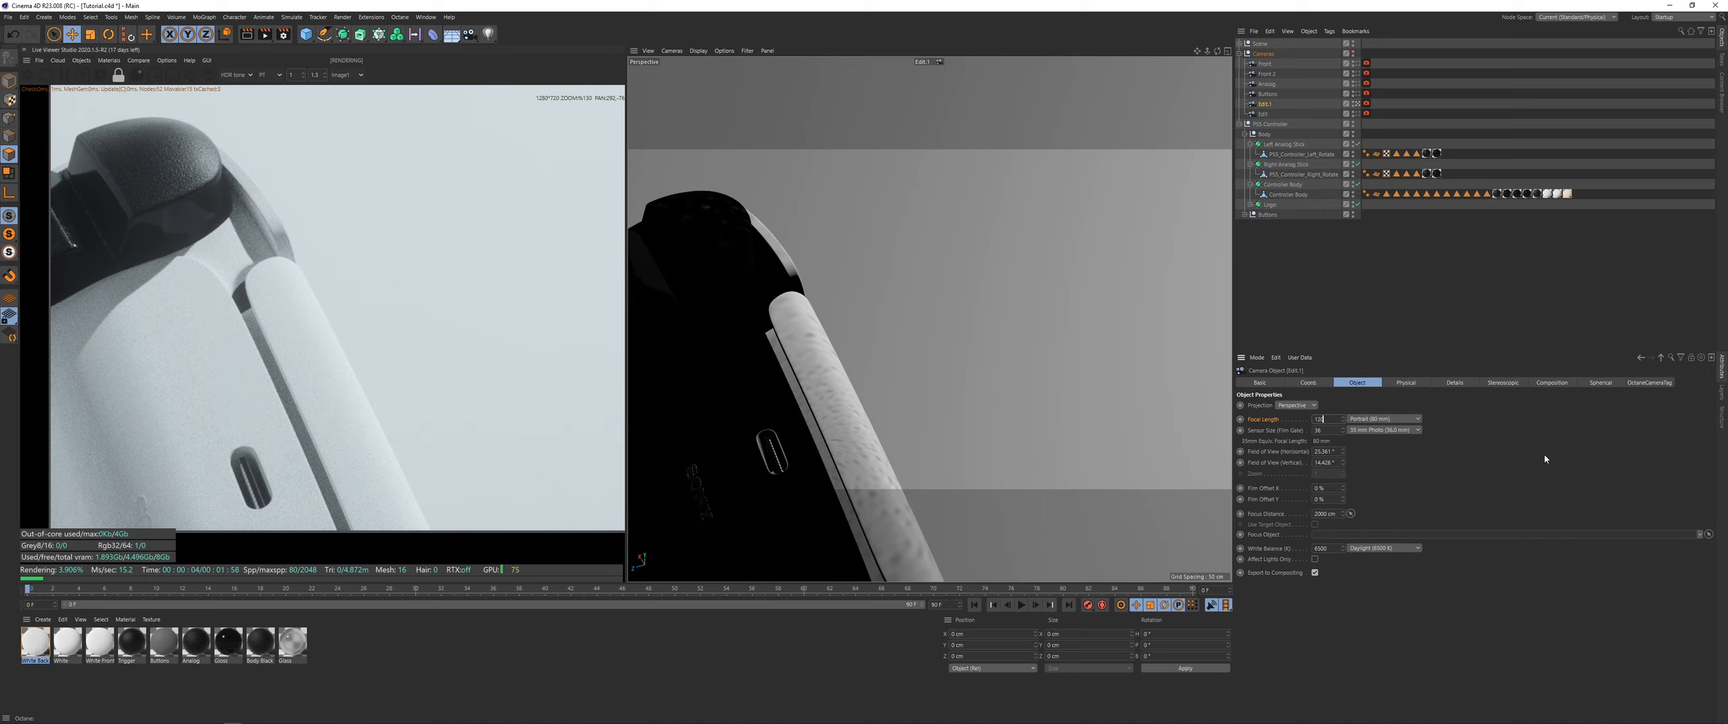
type("120")
key("Return")
scroll(308, 401, "up", 5)
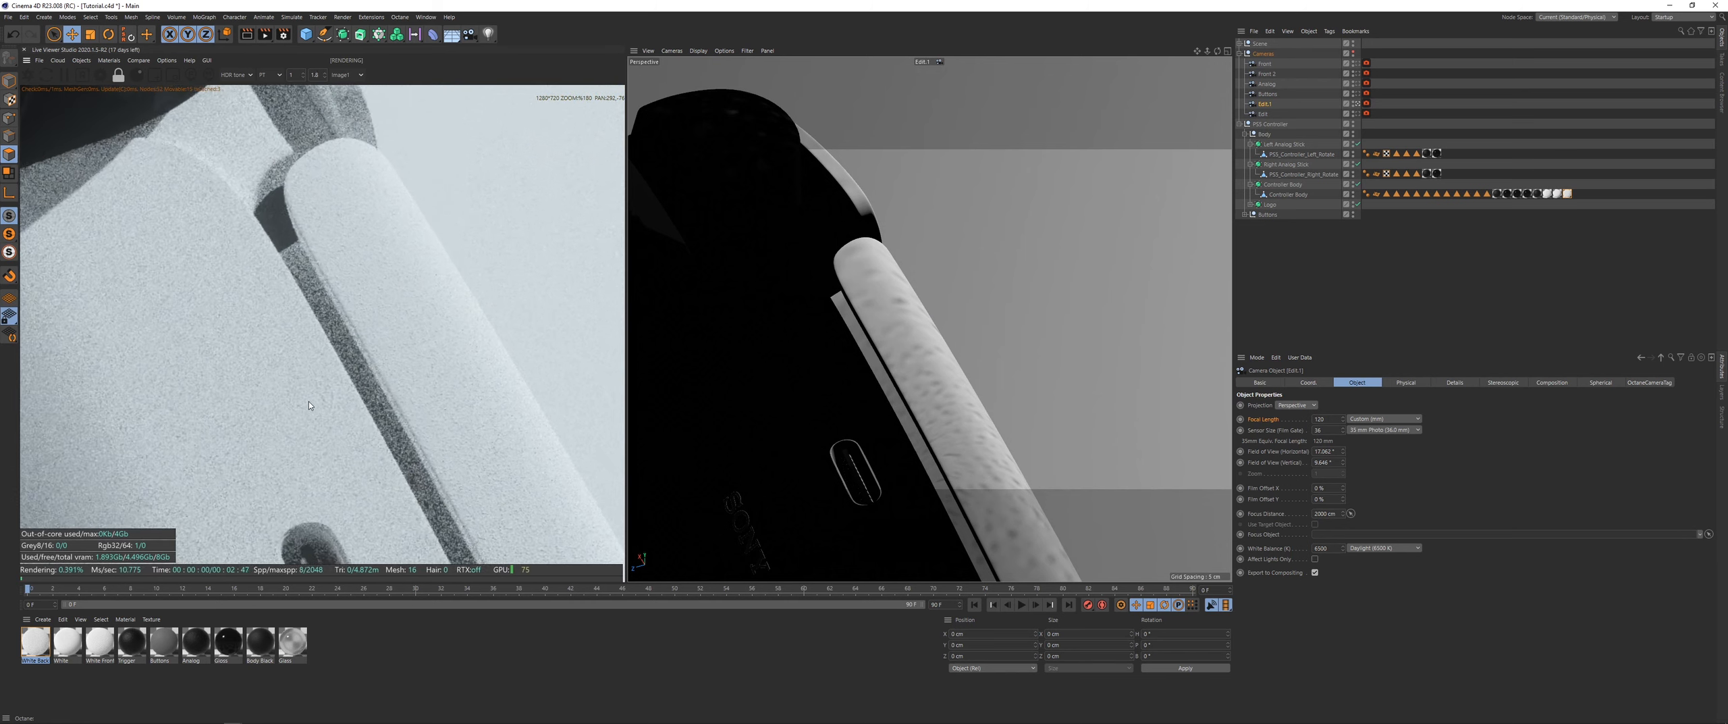
scroll(307, 403, "up", 6)
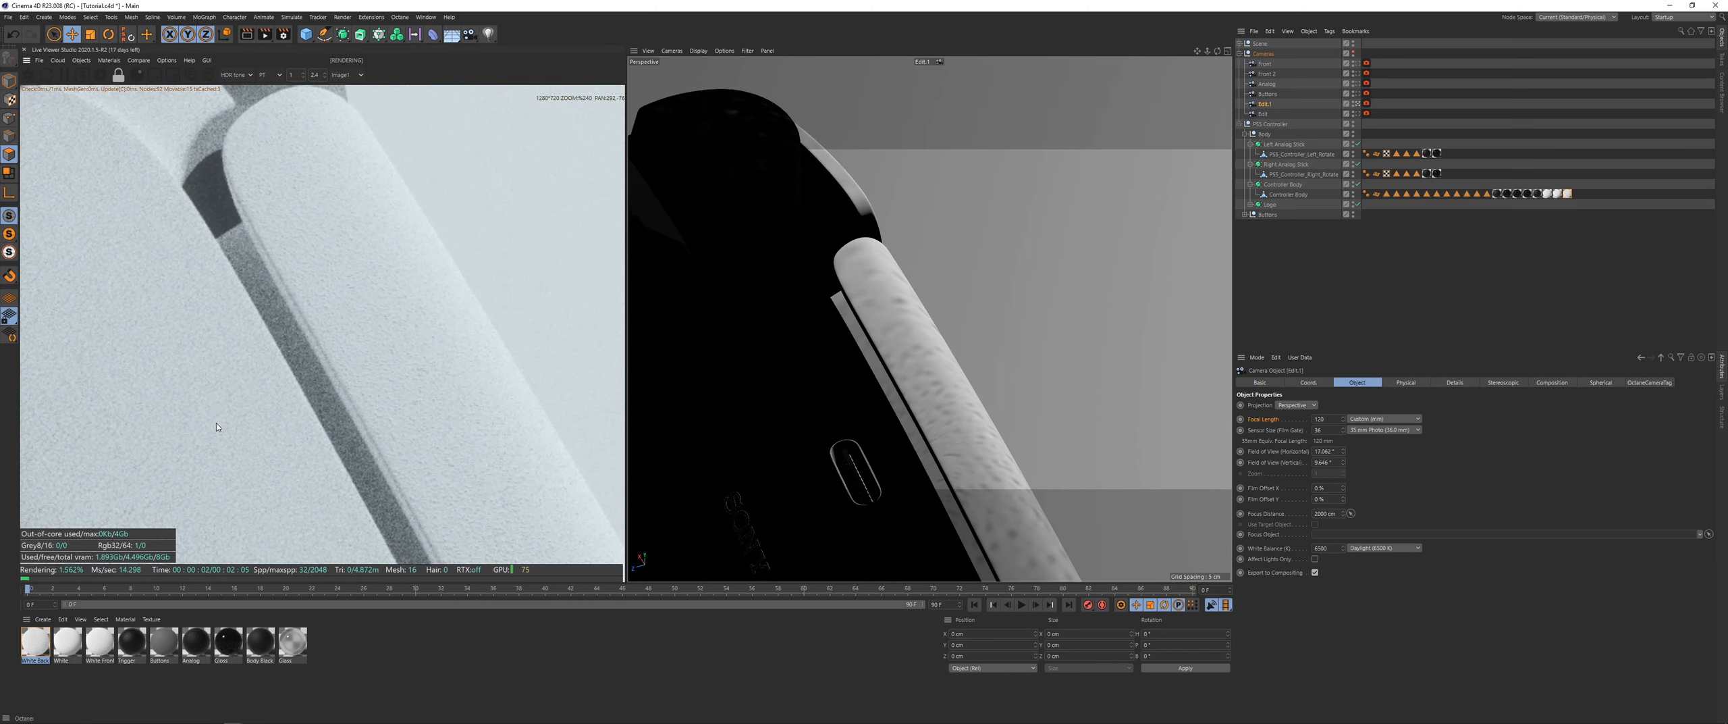
scroll(370, 431, "down", 10)
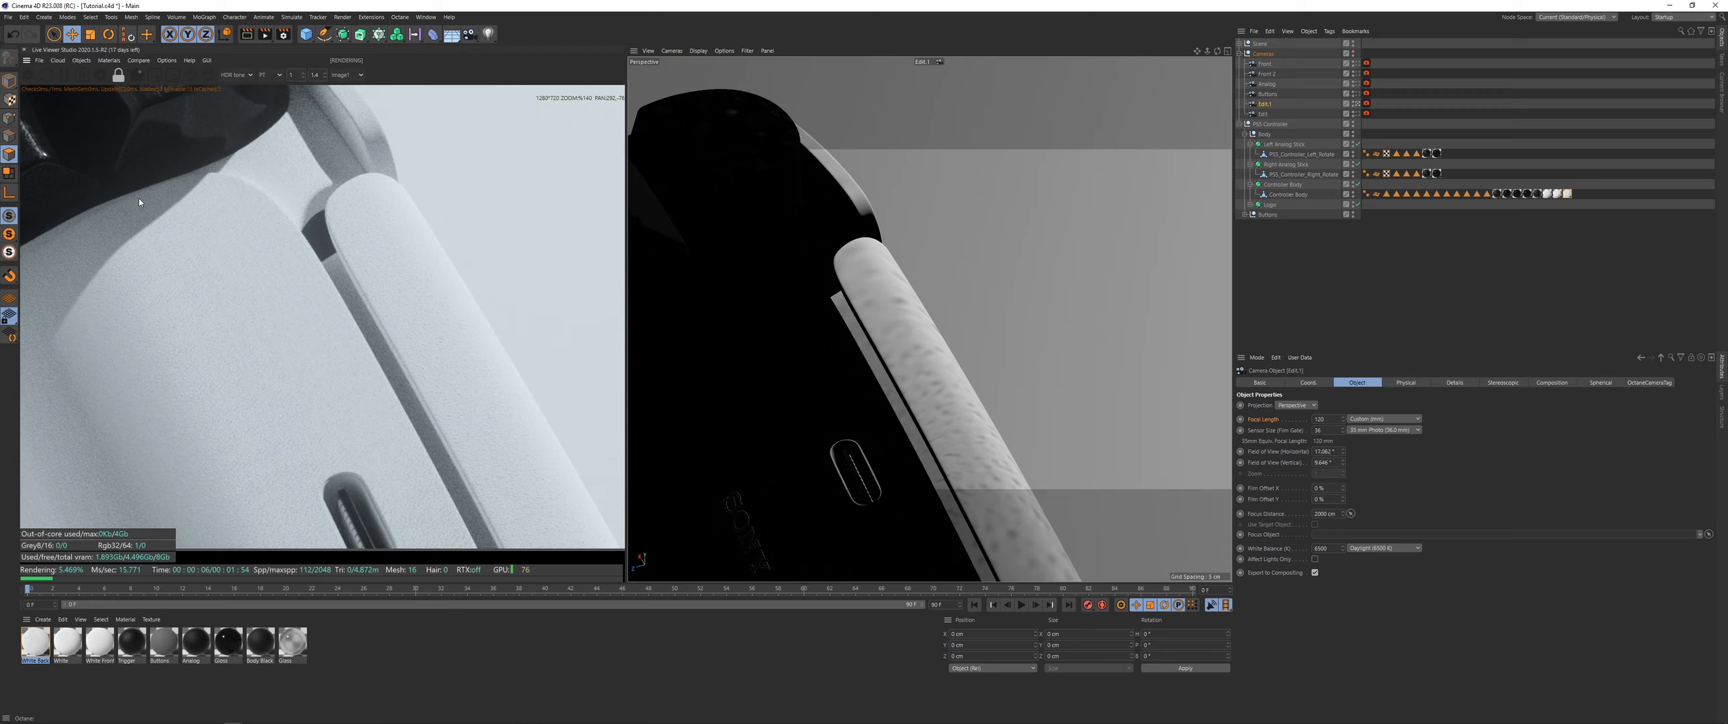
Step: Fine-tune the uniform scale of White Back's Transform node in the Node Editor and put the editor away
left_click(108, 60)
left_click(135, 79)
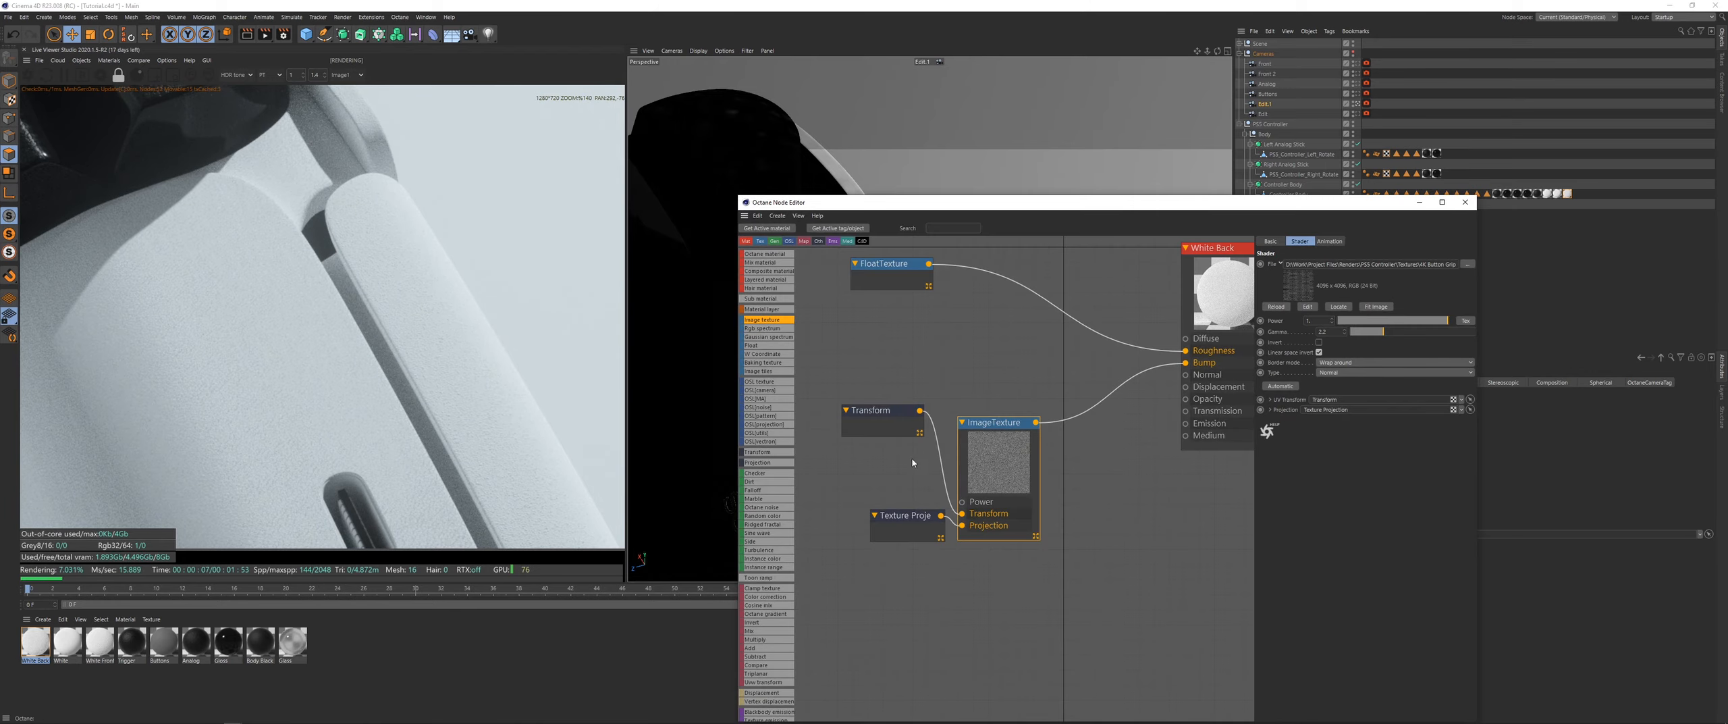
left_click_drag(1387, 347, 1390, 347)
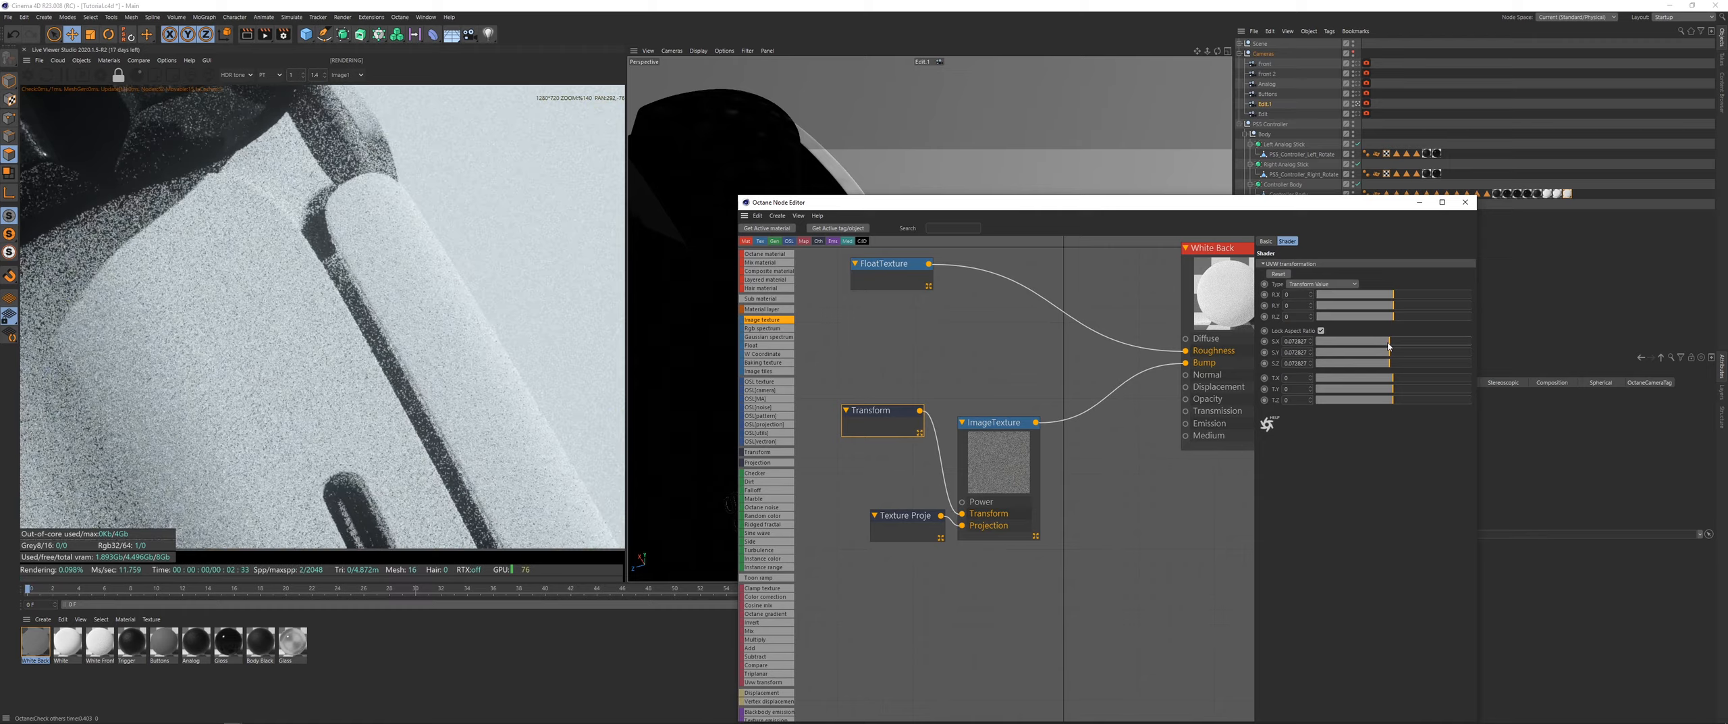
left_click(1419, 202)
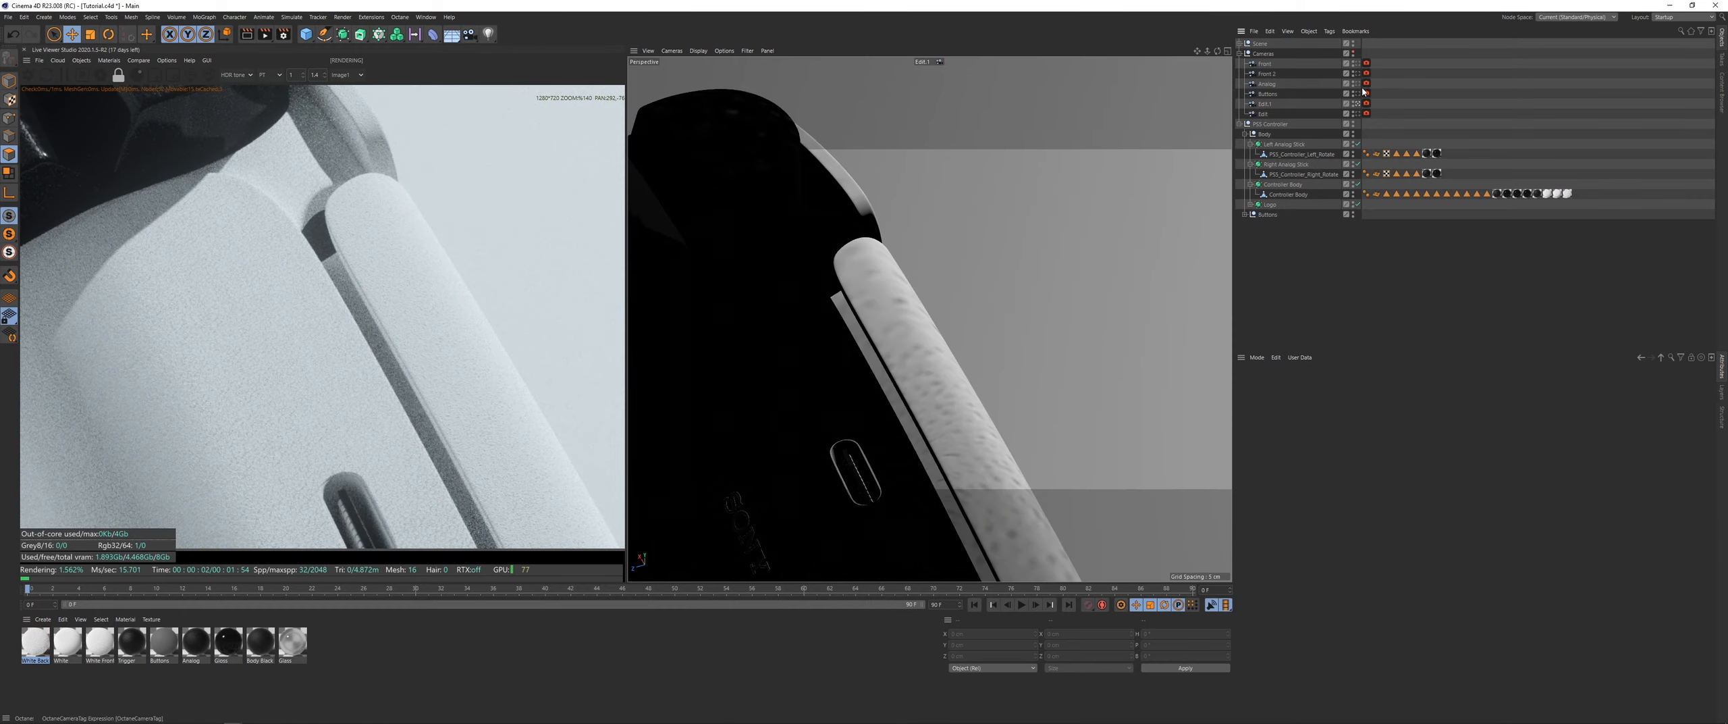
Step: Check the controller render through the Buttons, Edit and Front cameras
left_click(1357, 93)
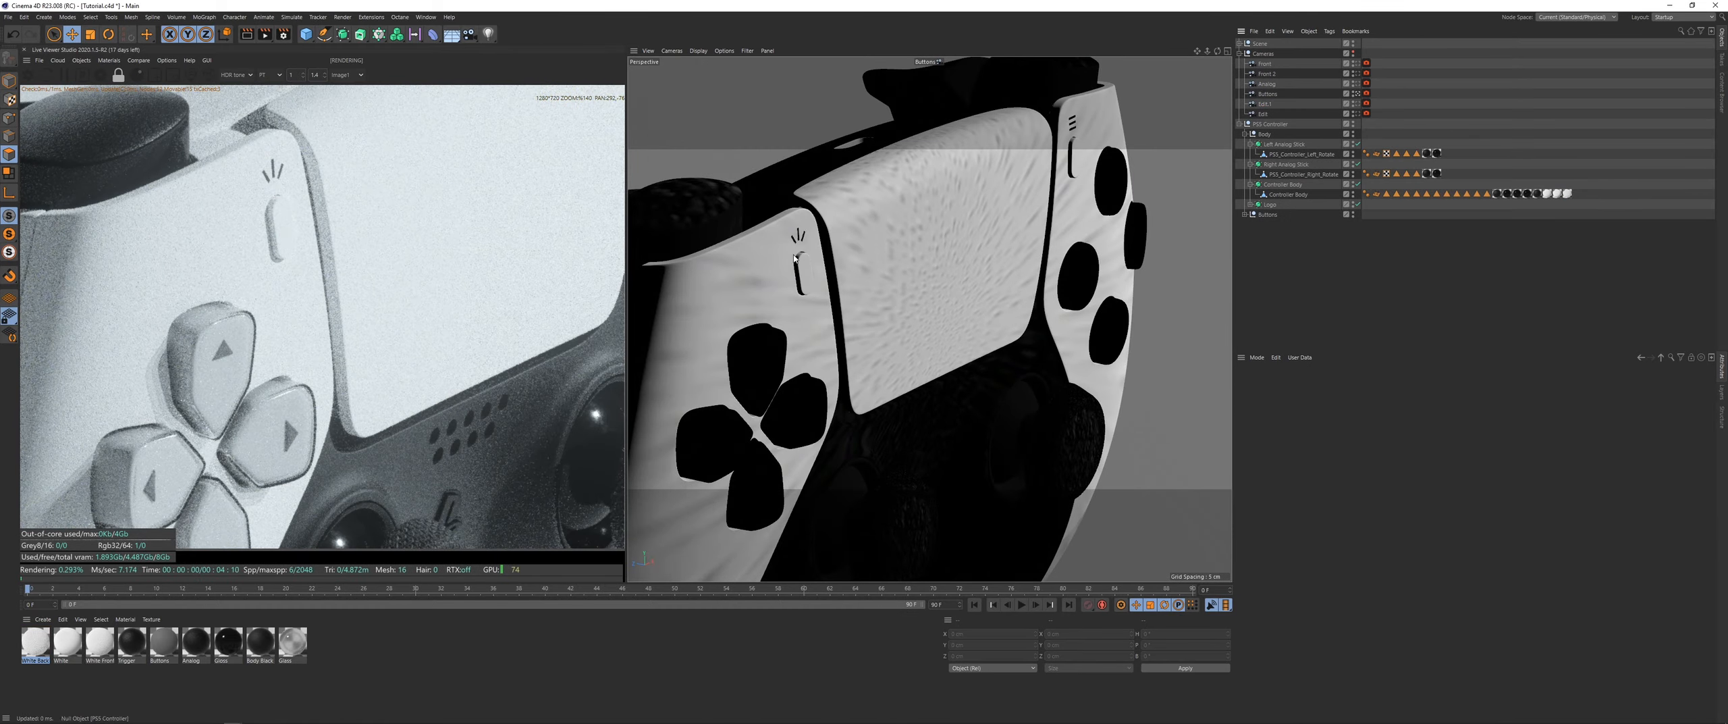
left_click(1357, 114)
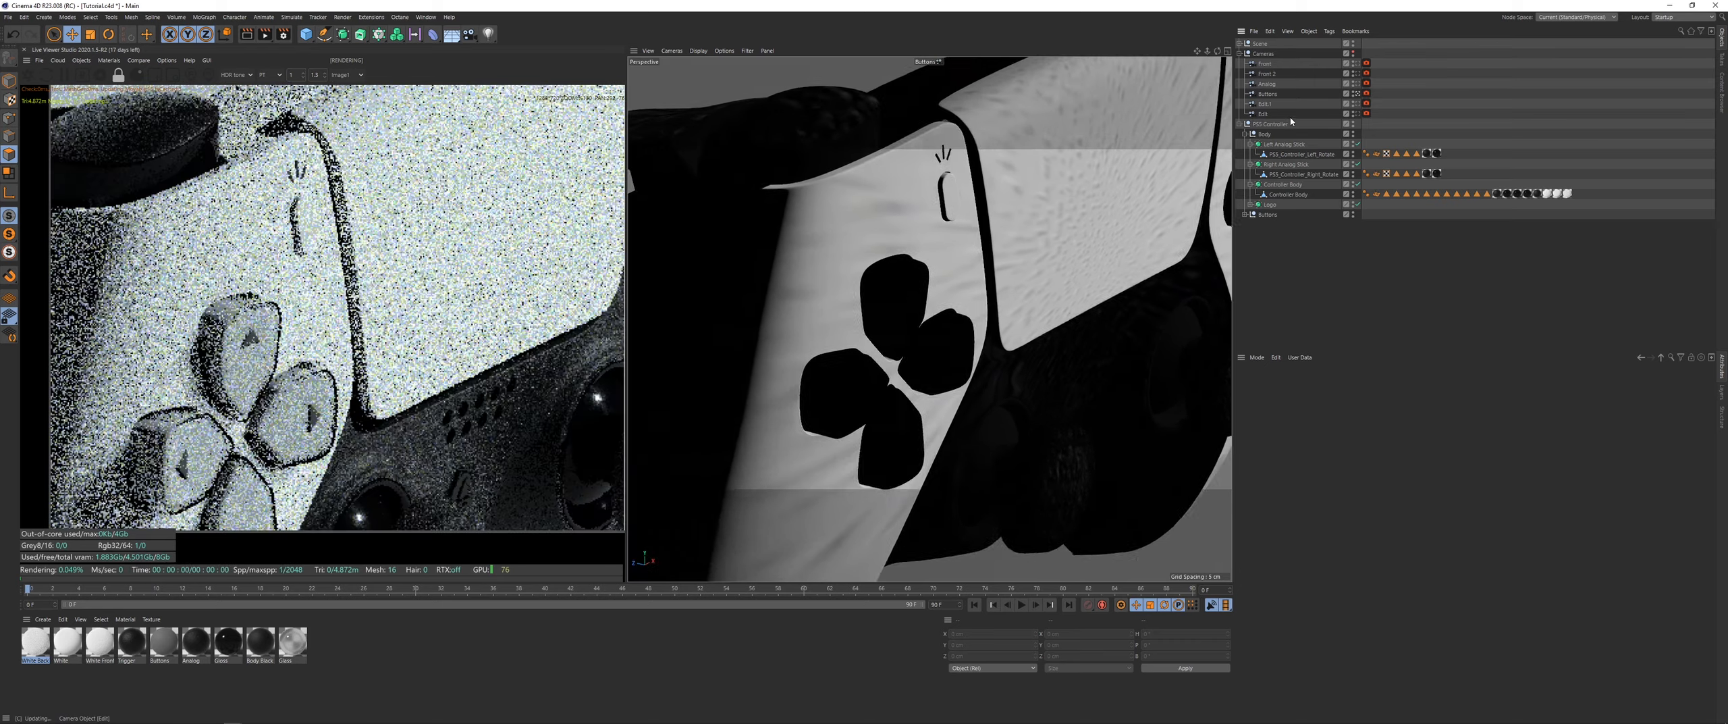
scroll(418, 389, "down", 6)
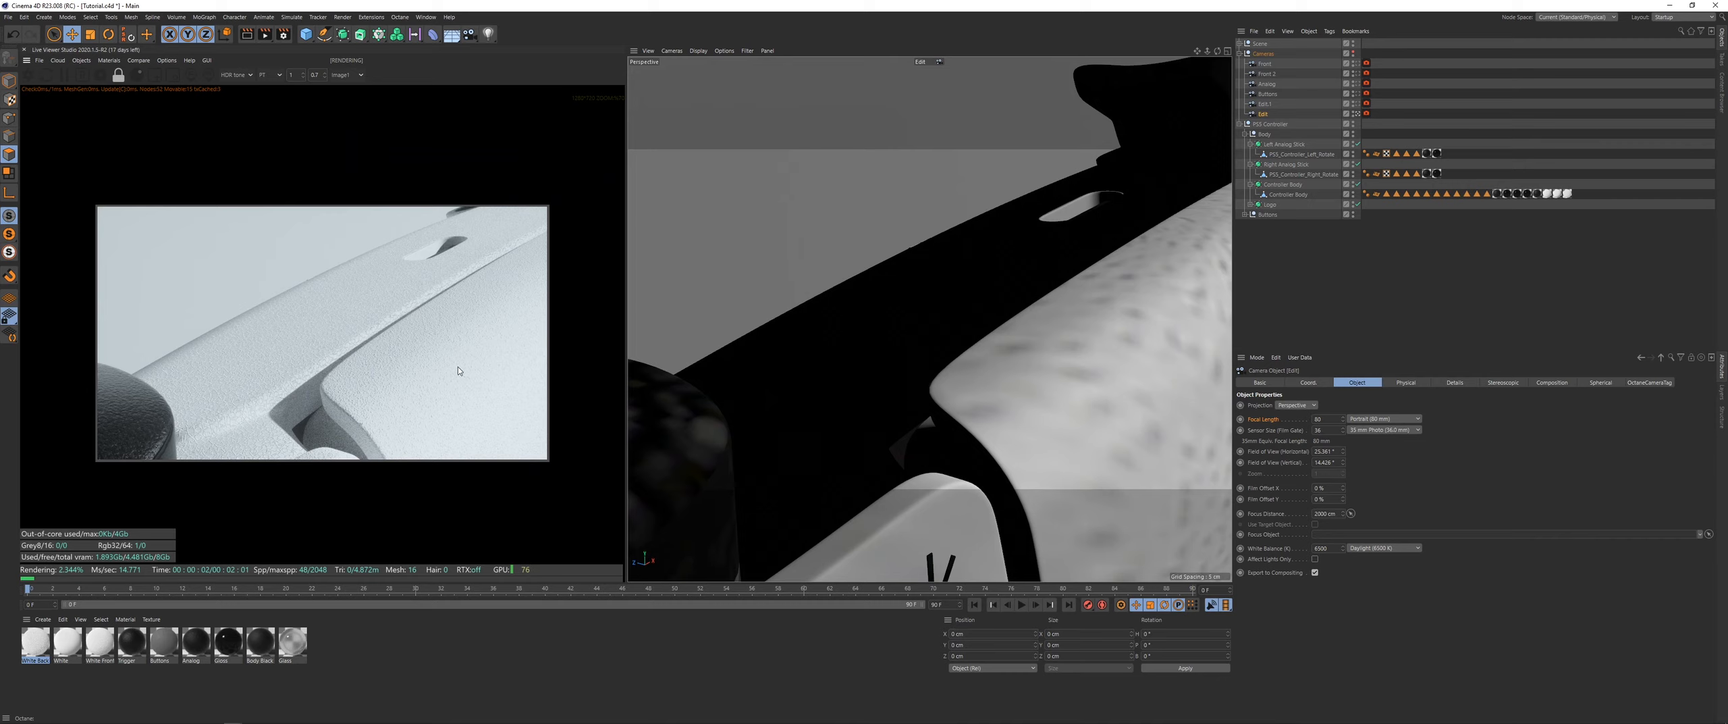
left_click(1466, 115)
left_click(1357, 64)
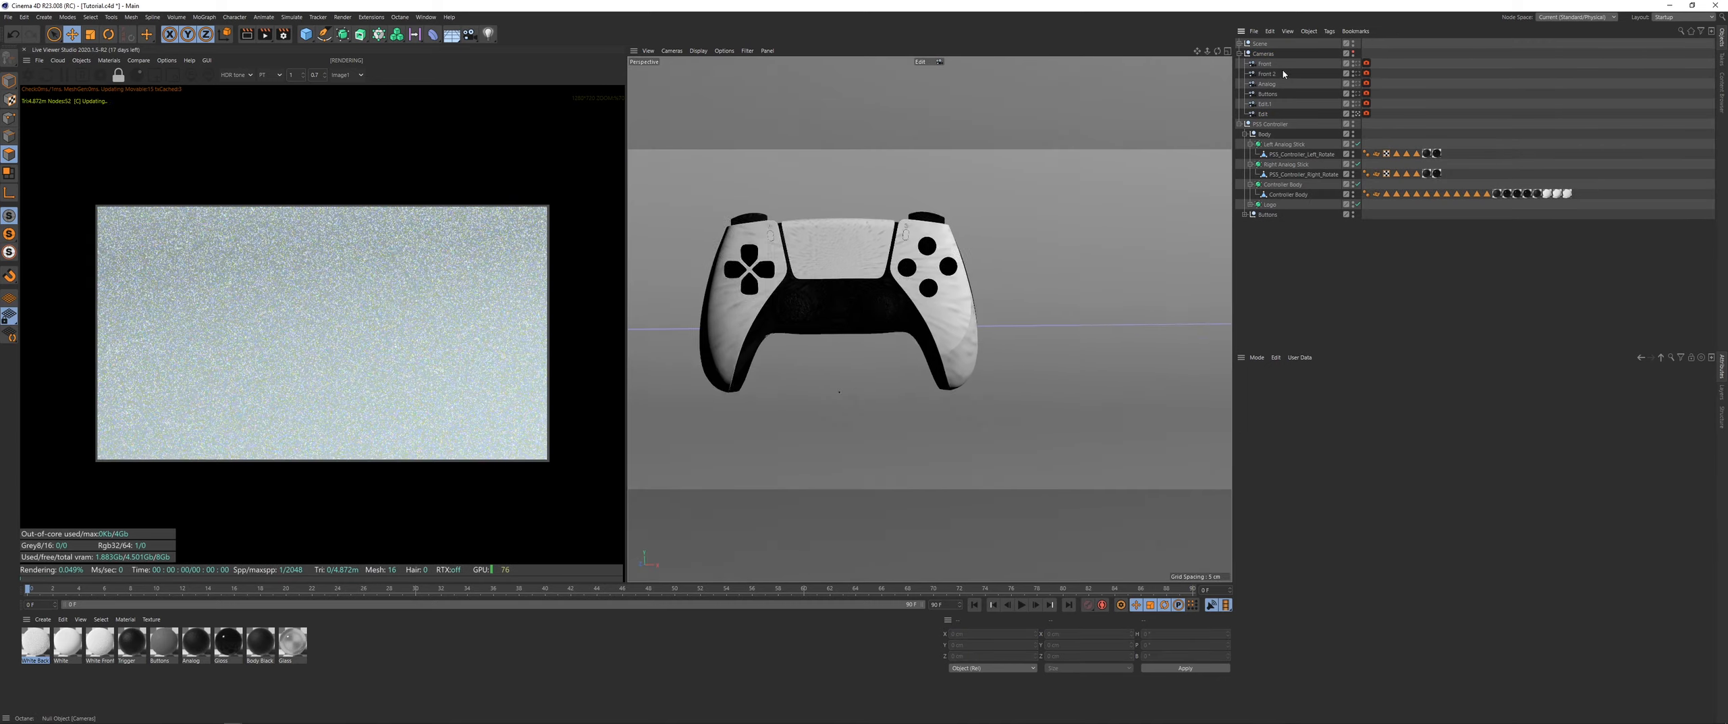
left_click(1265, 66)
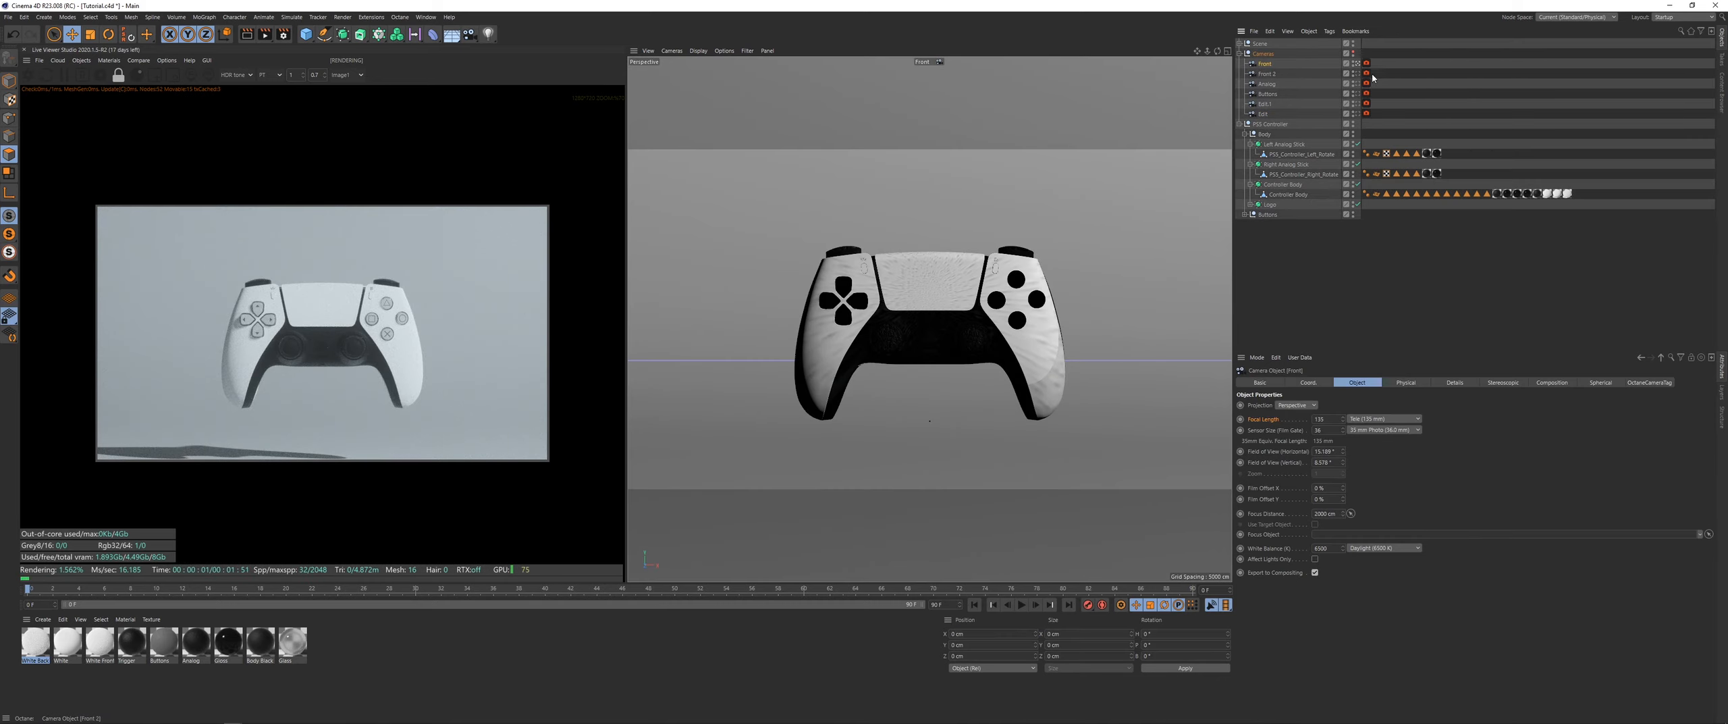
left_click(1411, 89)
Step: Select the BG backdrop and shift its height slightly from a free perspective view, keeping the Front camera in the render
left_click(929, 417)
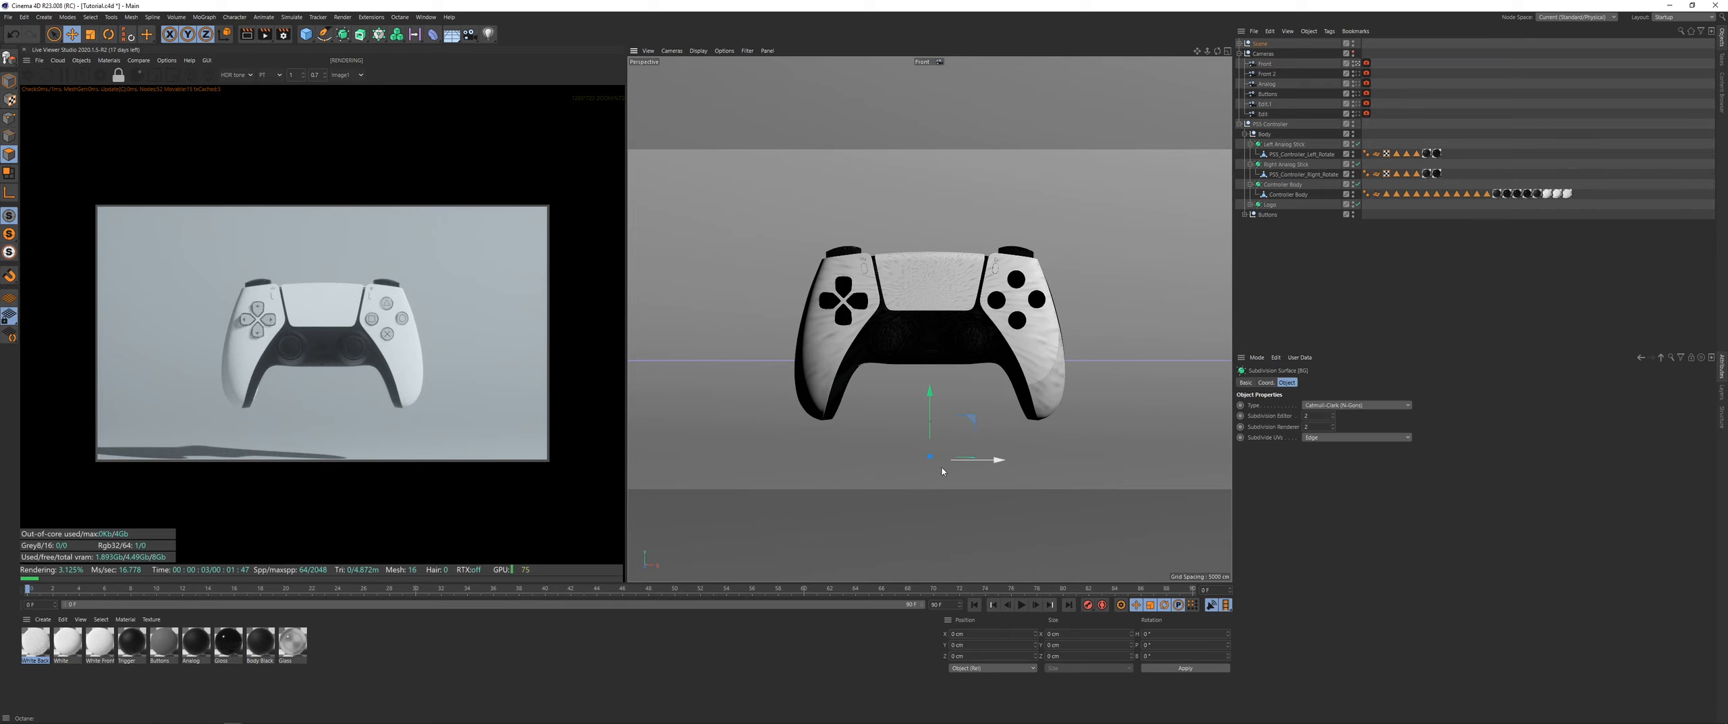
middle_click(721, 428)
middle_click(720, 430)
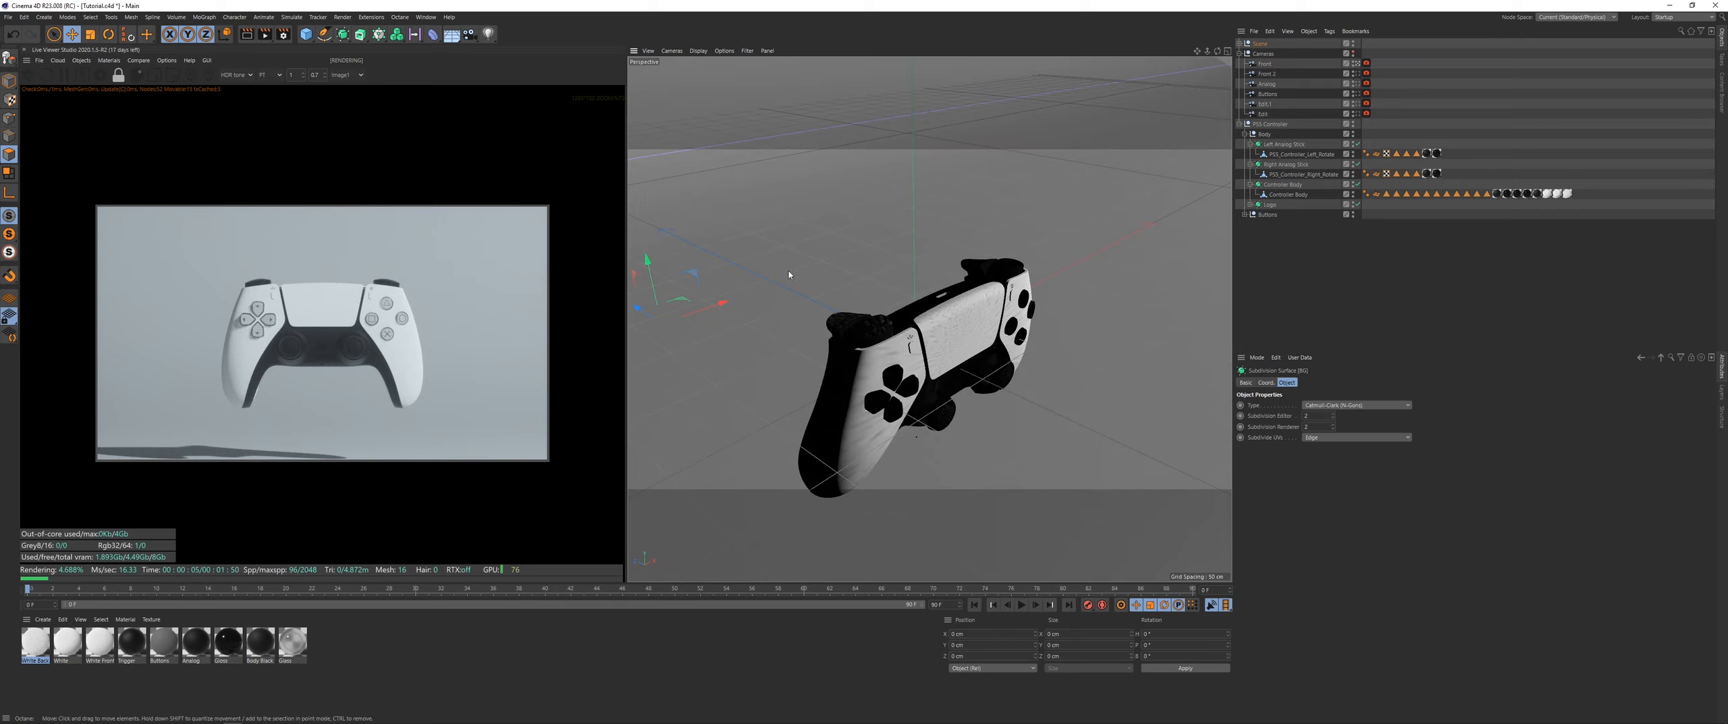
right_click_drag(789, 275, 718, 365, "alt")
middle_click_drag(717, 365, 831, 398, "alt")
left_click_drag(821, 304, 892, 289)
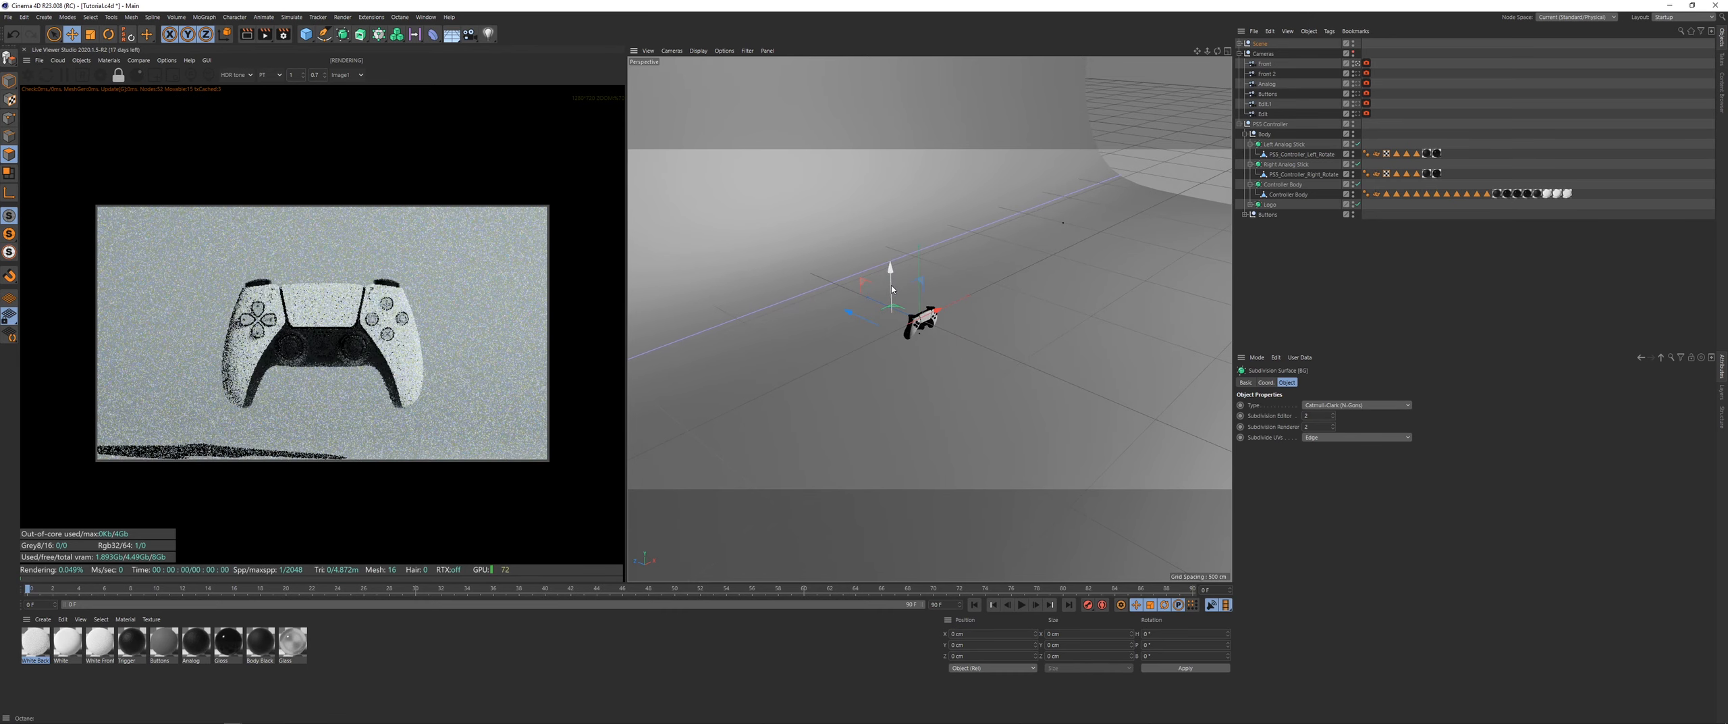
Step: Select the Key light in the Scene group and move it beside the backdrop
left_click(1463, 128)
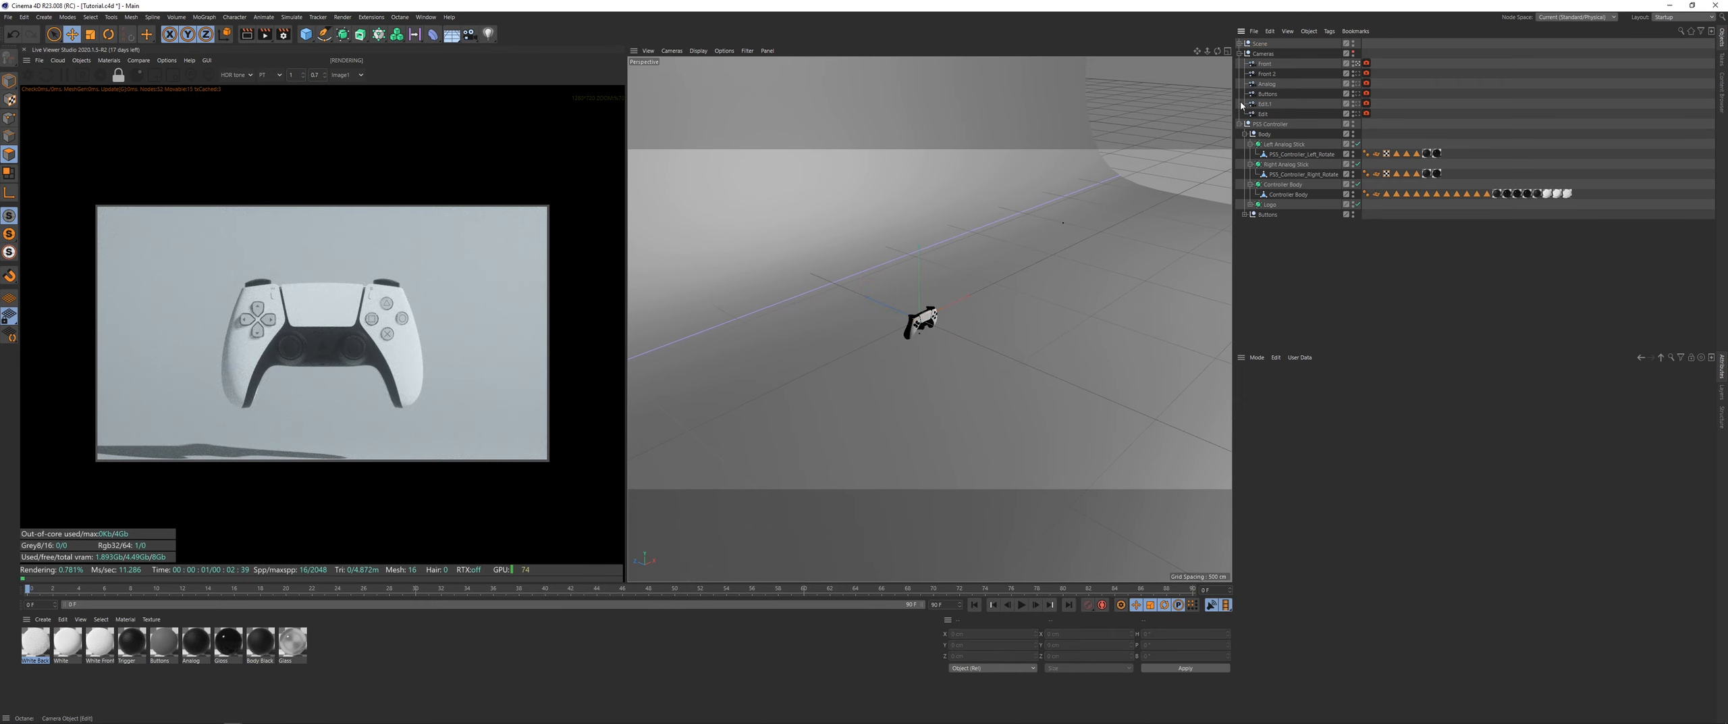
left_click(1239, 43)
left_click(1262, 73)
left_click_drag(956, 215, 962, 243, "alt")
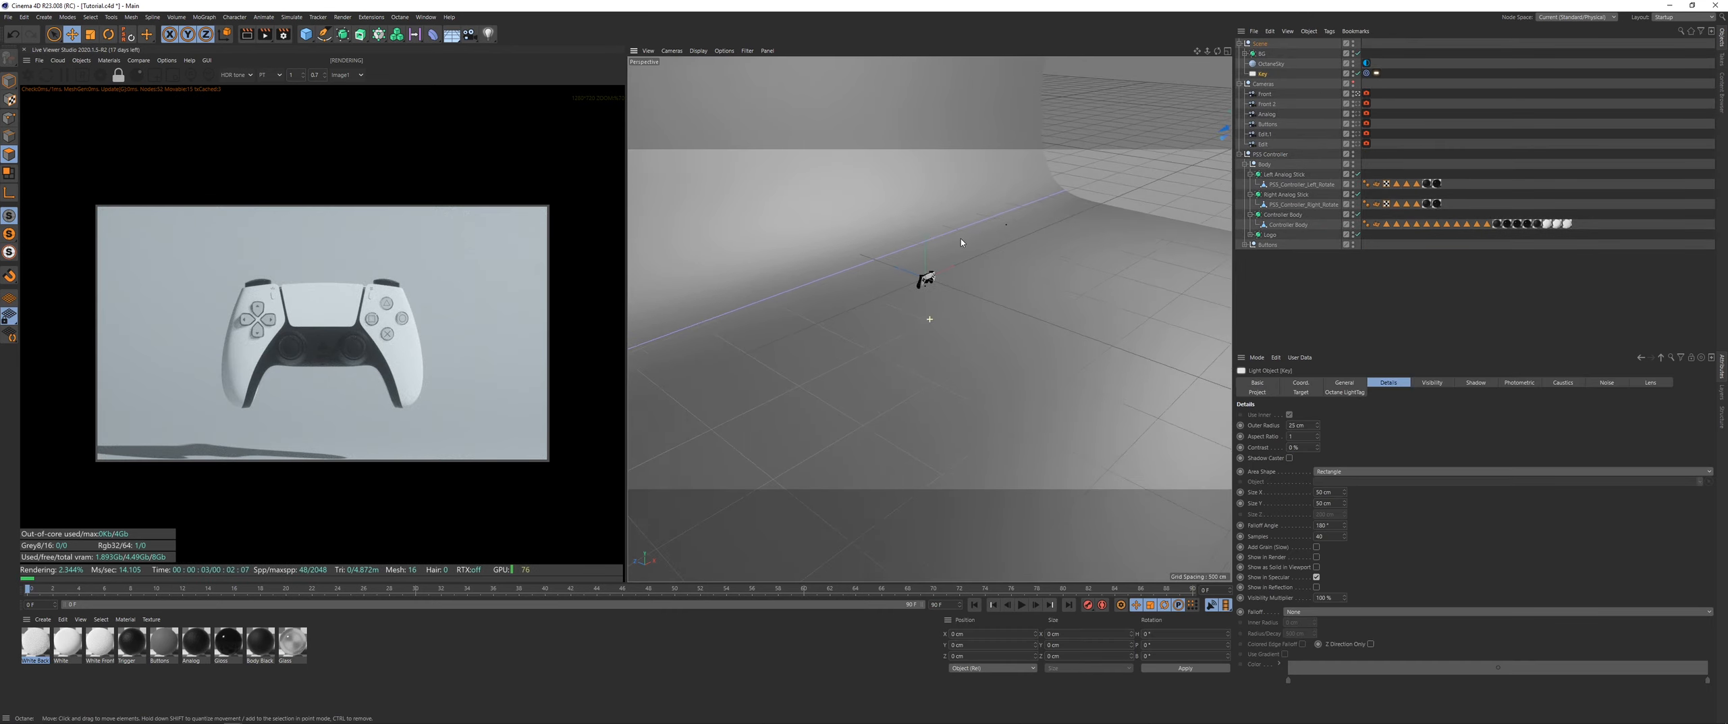
middle_click_drag(962, 243, 776, 390, "alt")
left_click_drag(1001, 302, 923, 340)
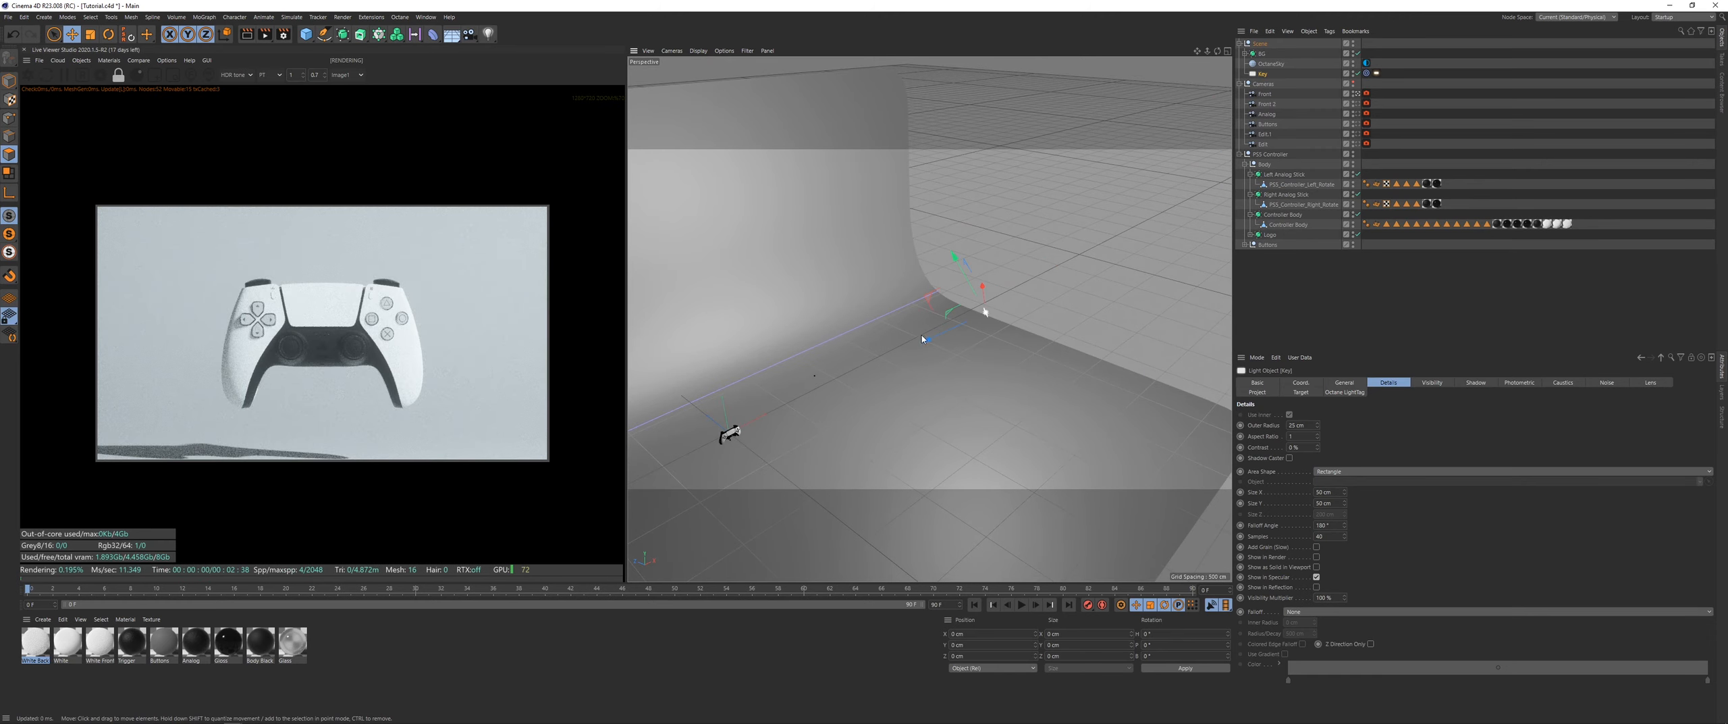
Step: Reposition the Key light along the world axes while watching the controller's shadow in the render
middle_click_drag(814, 404, 888, 370, "alt")
key("w")
left_click_drag(891, 405, 904, 376, "alt")
left_click_drag(1033, 249, 987, 270)
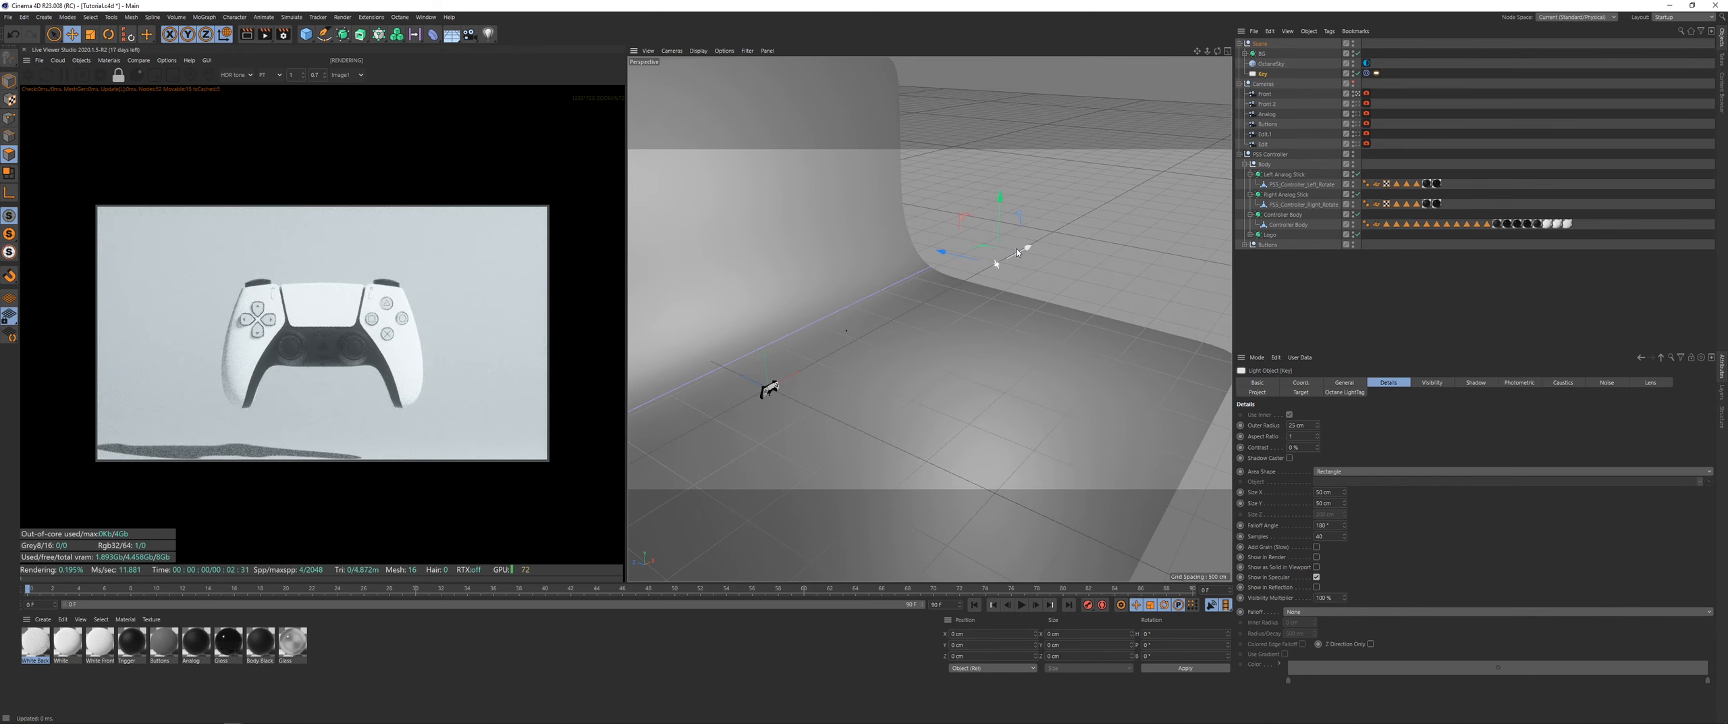
left_click_drag(1018, 252, 1114, 201)
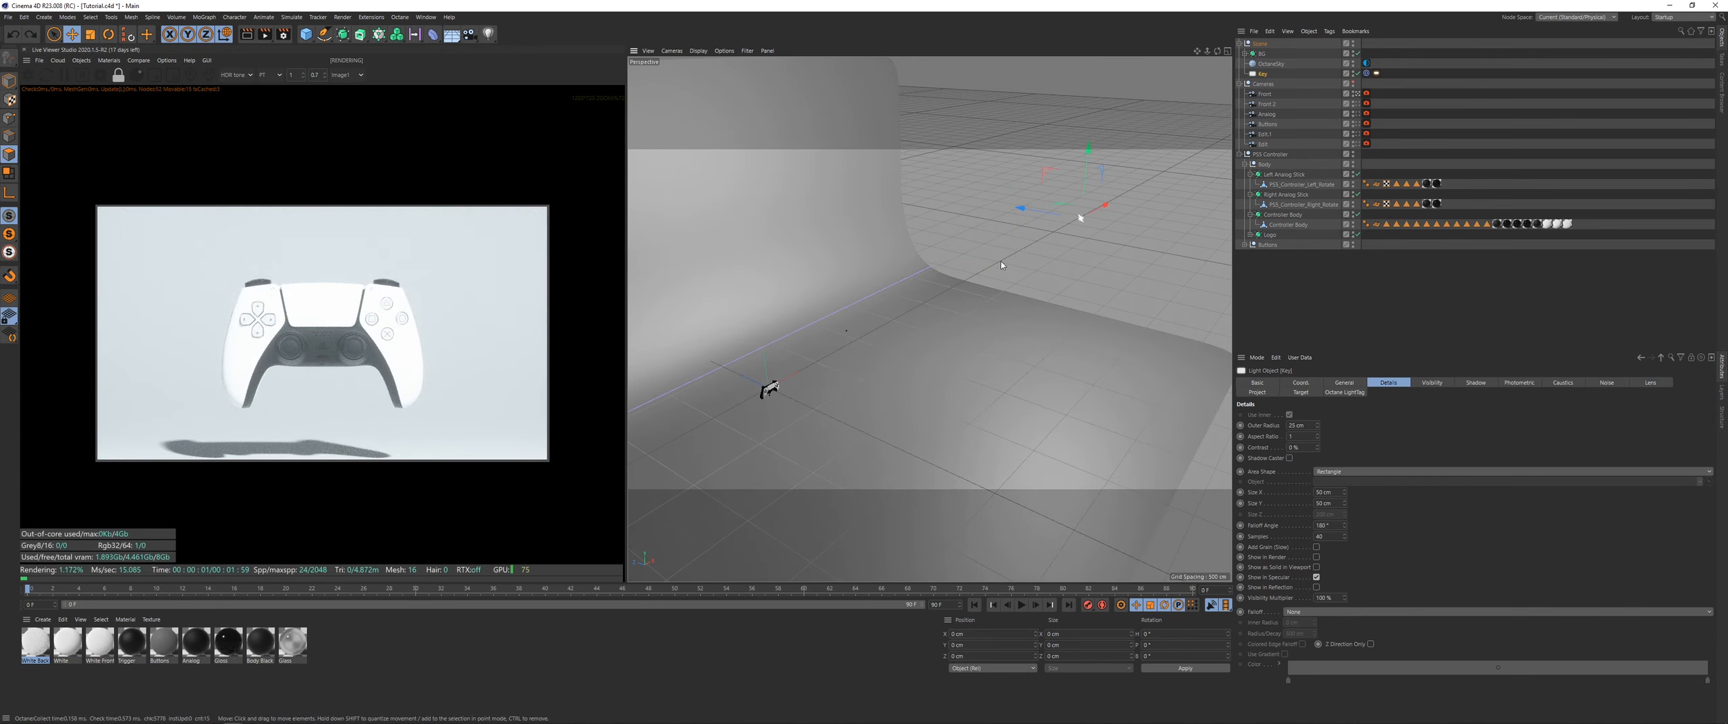
Step: Compare local and world axes for the Key light and refine its position with the controller enlarged in the render
key("w")
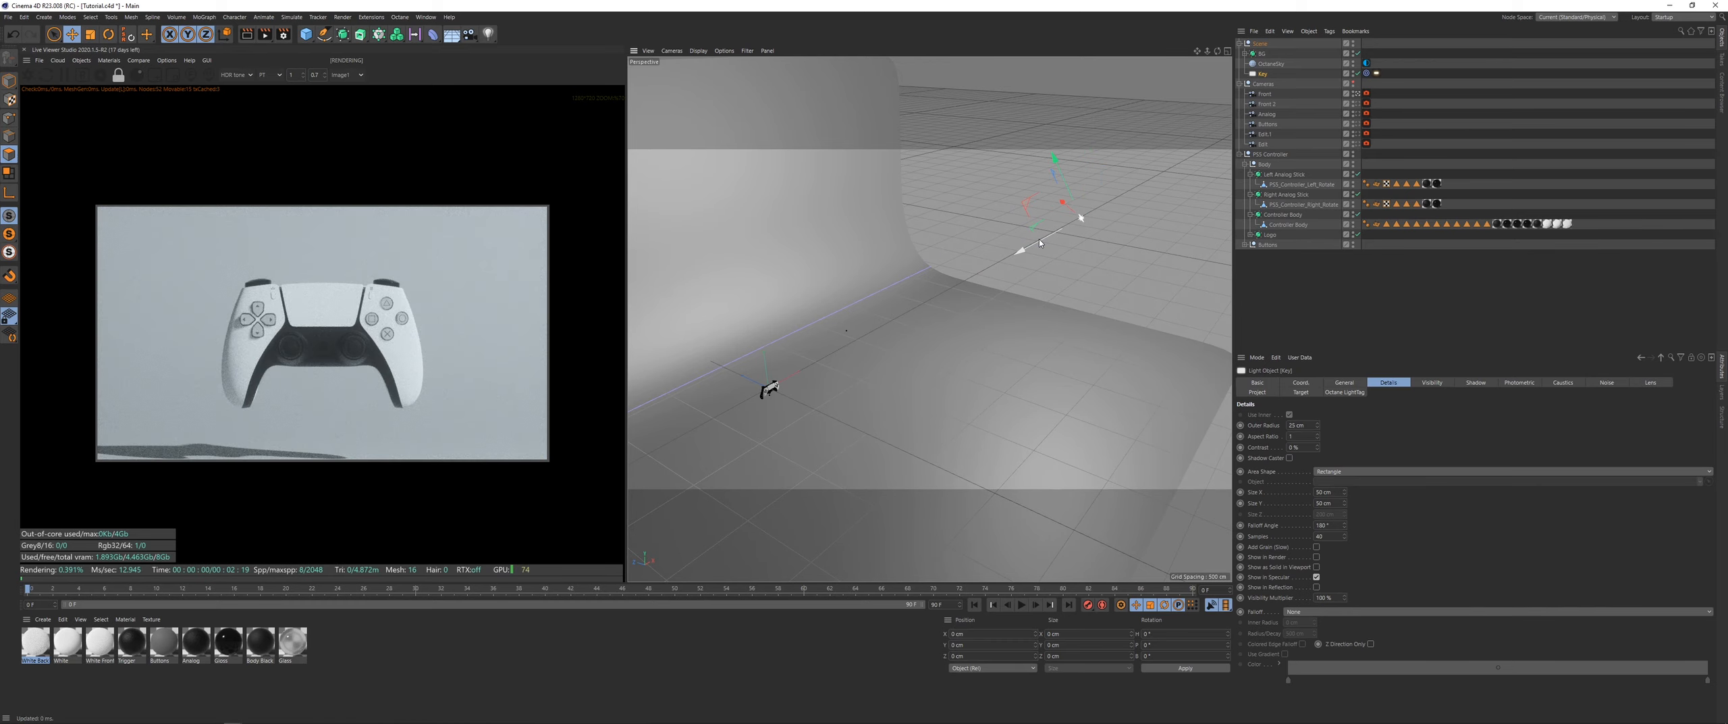
scroll(305, 332, "up", 5)
scroll(305, 331, "up", 1)
key("w")
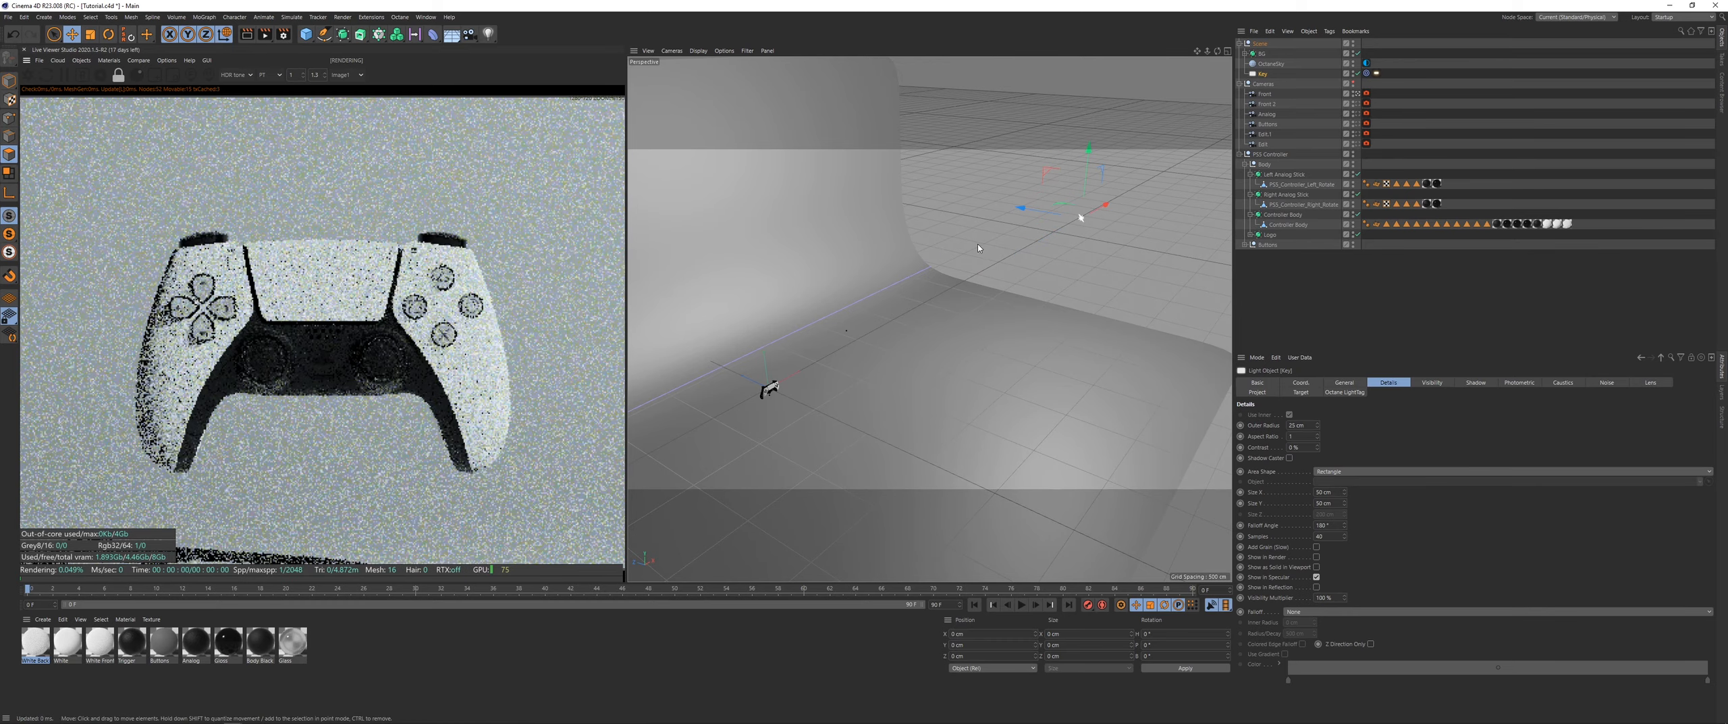
left_click_drag(1043, 214, 1014, 210)
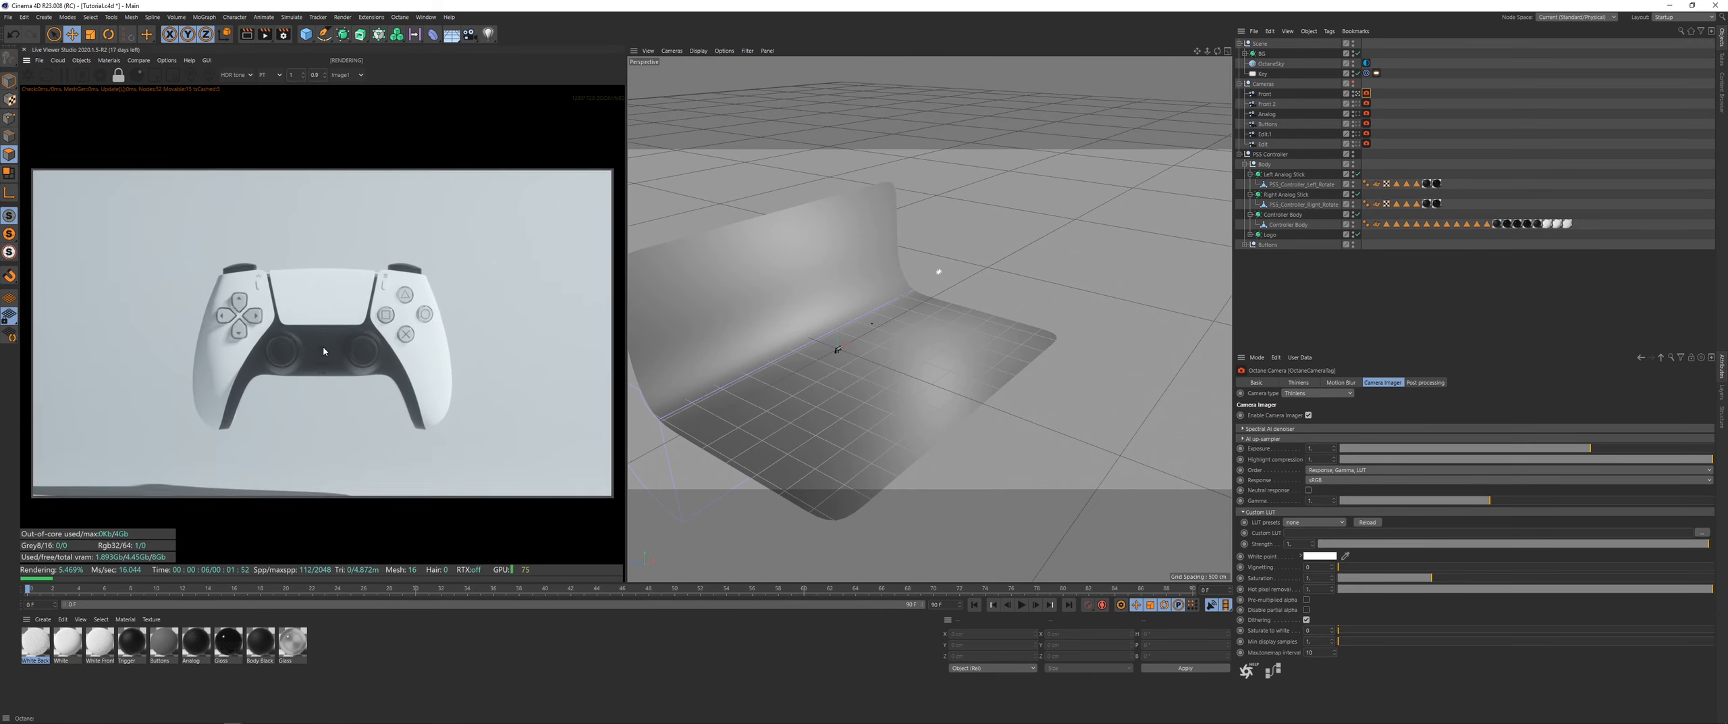
Step: Try a higher exposure and gamma in the Front camera's Octane Camera Imager, and undo both changes
scroll(397, 288, "up", 1)
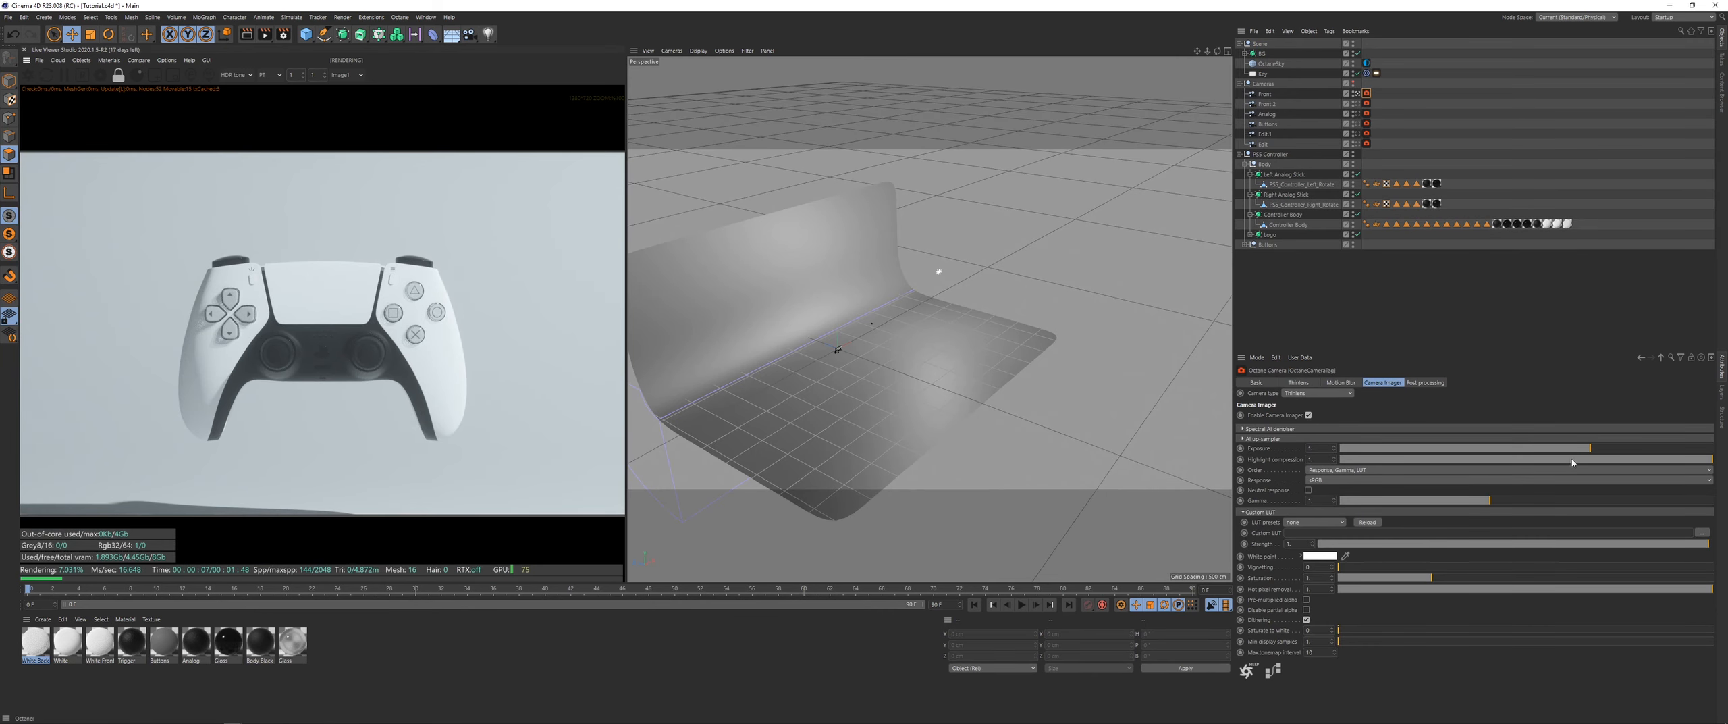
left_click(1608, 450)
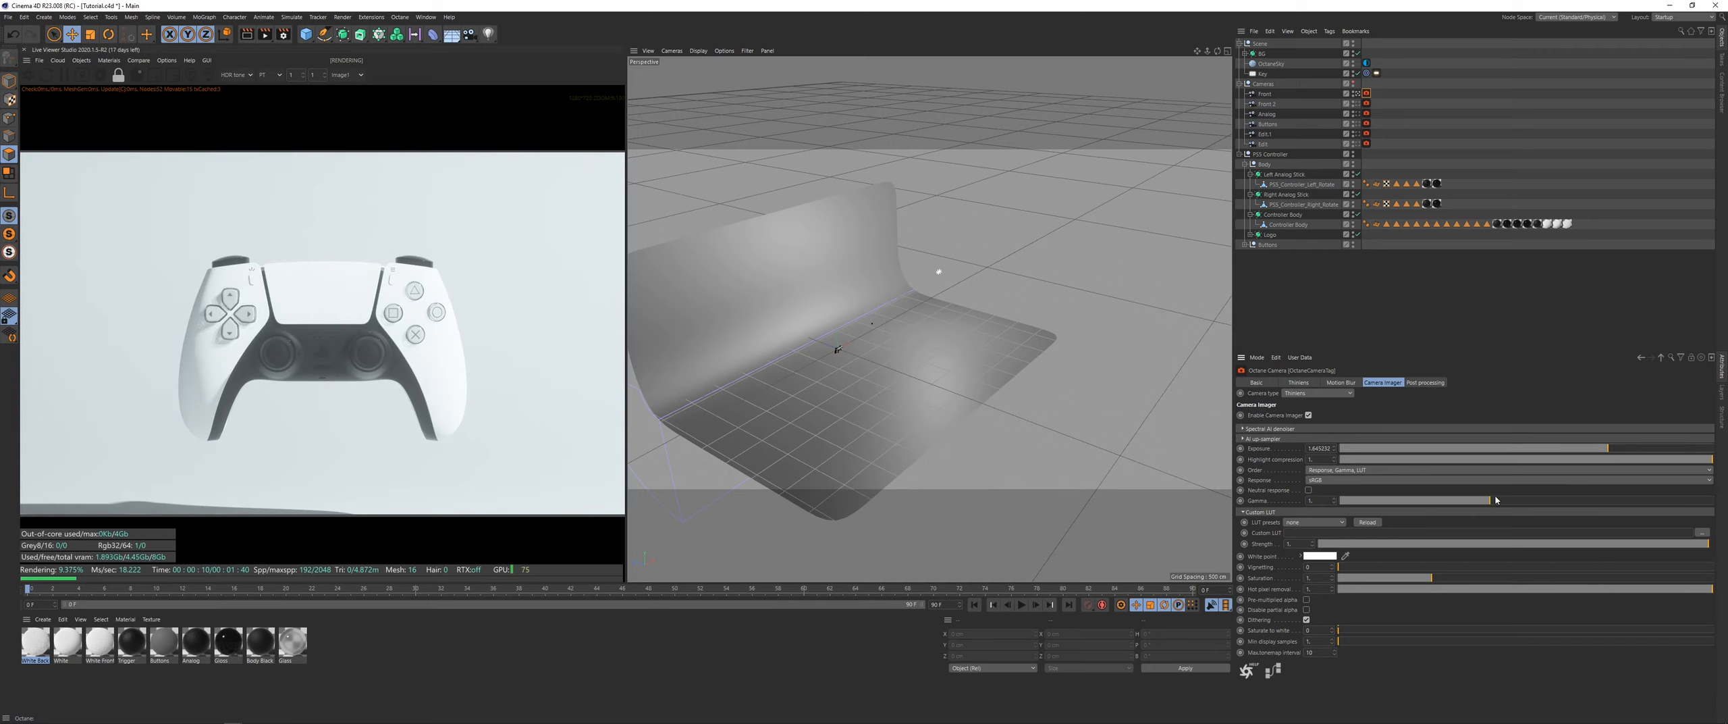
left_click(1495, 501)
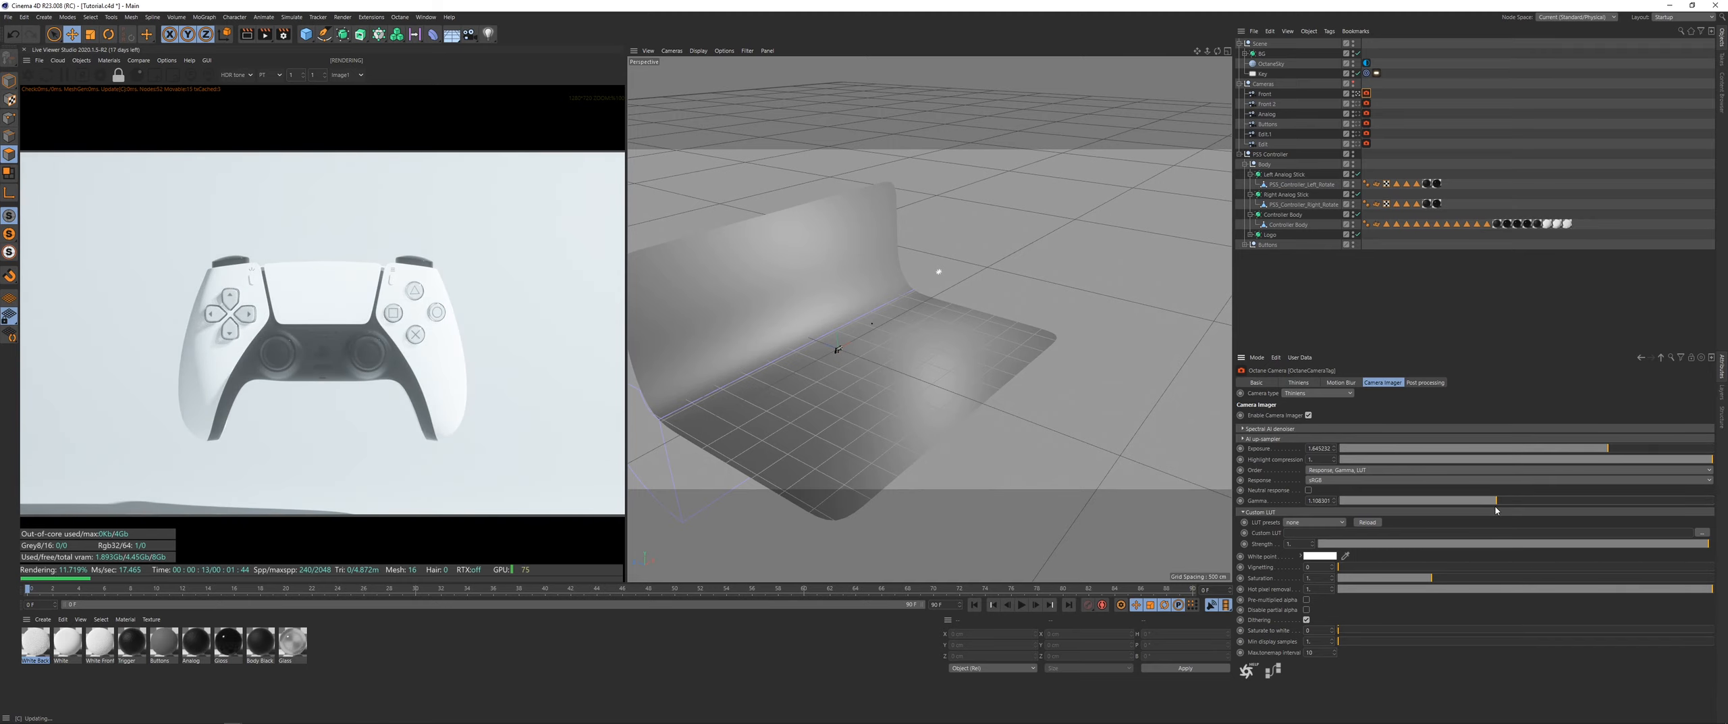
scroll(327, 401, "down", 4)
scroll(149, 410, "up", 2)
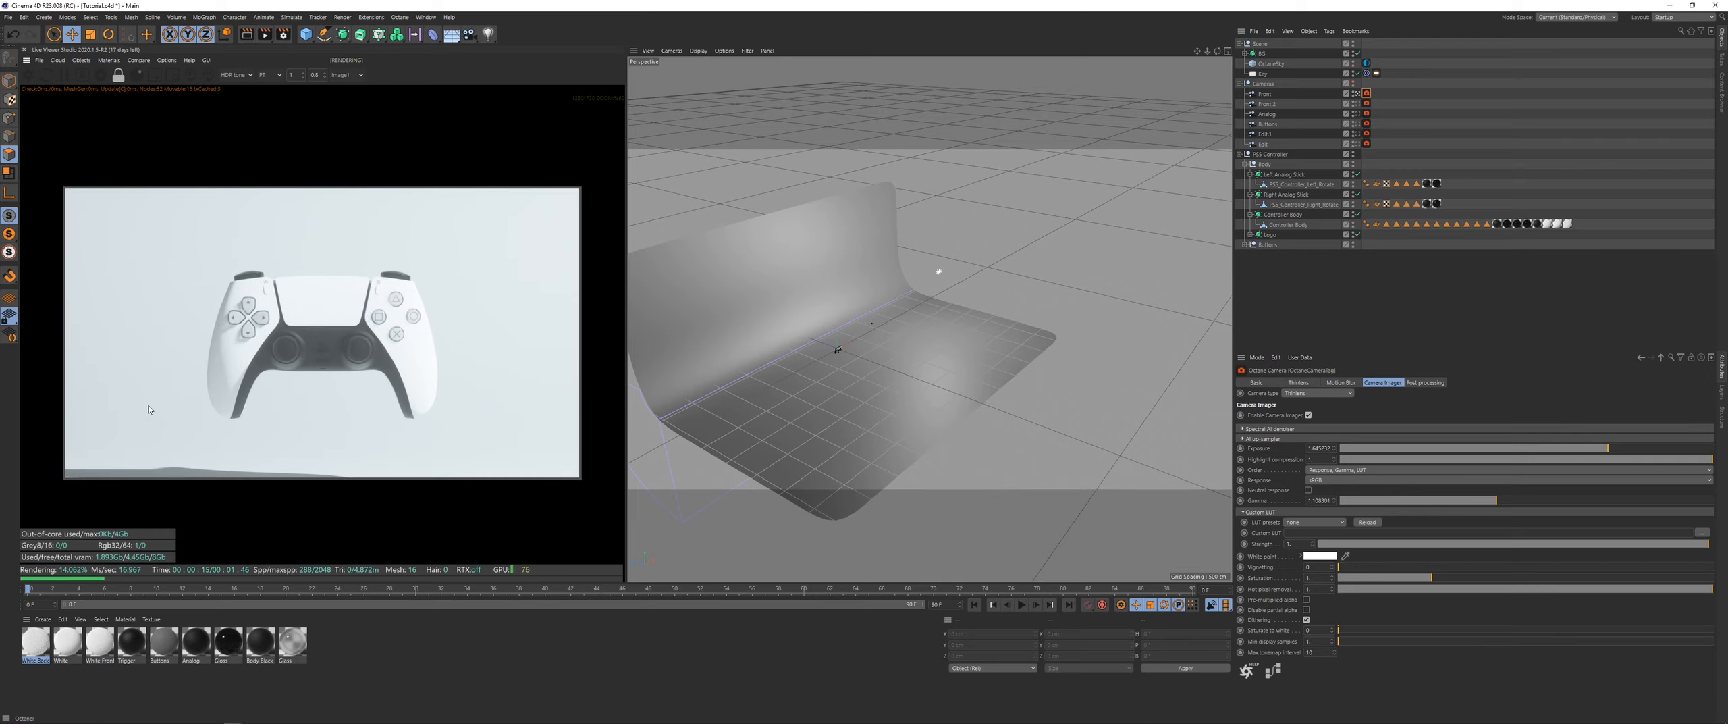
key("ctrl+z")
key("ctrl+z")
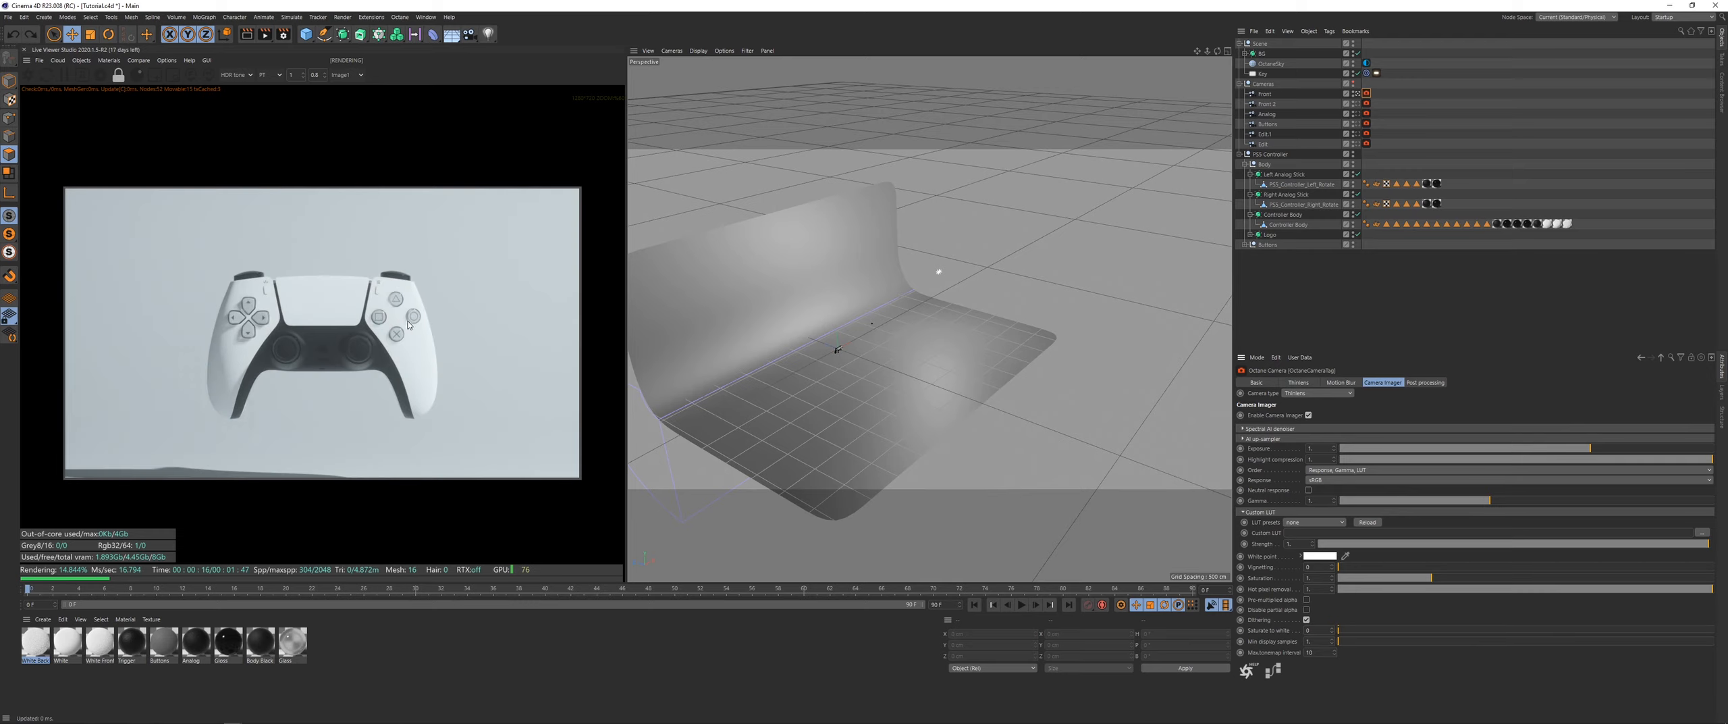
scroll(352, 411, "up", 5)
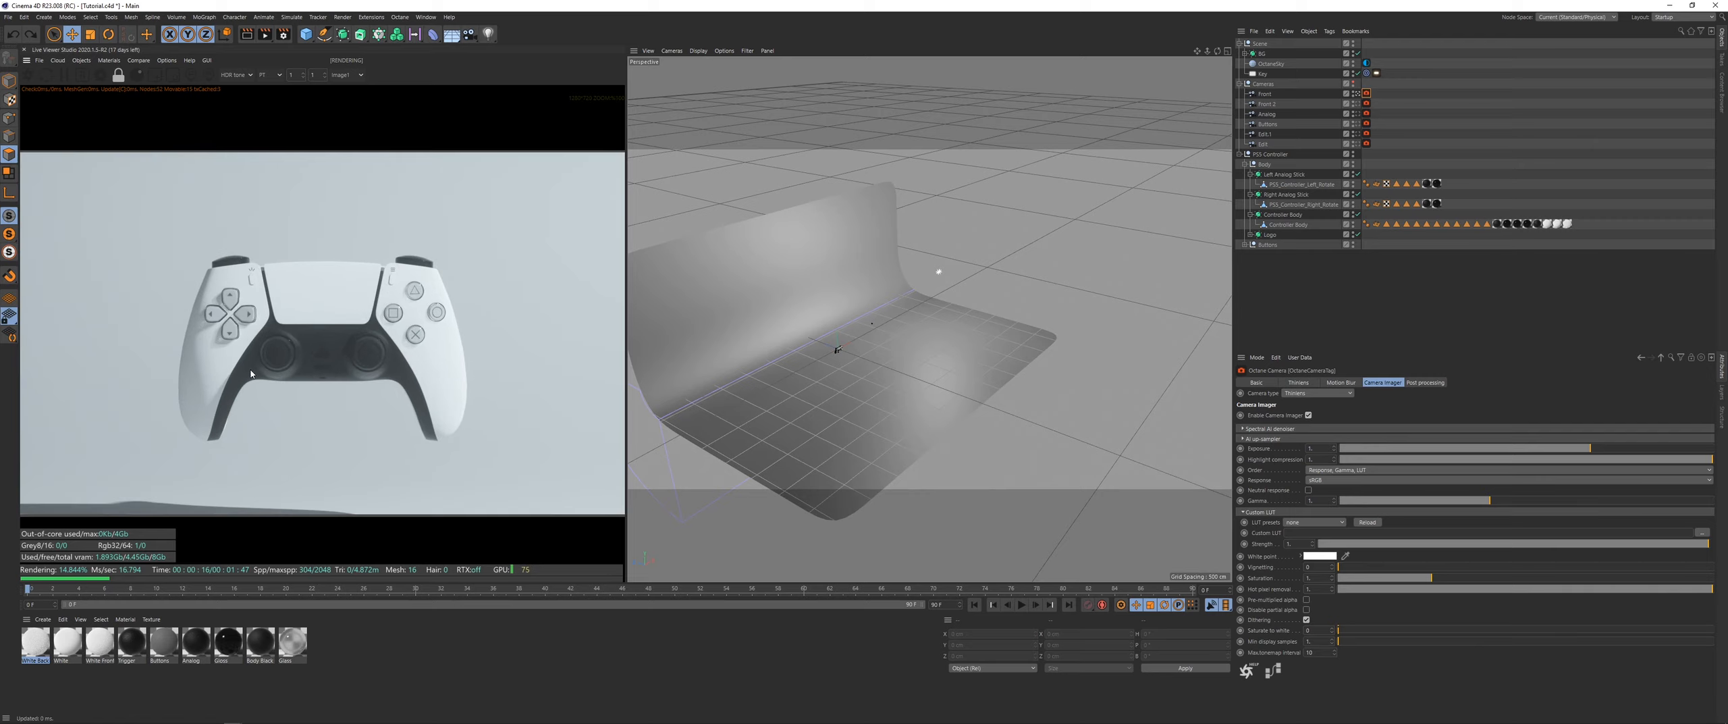
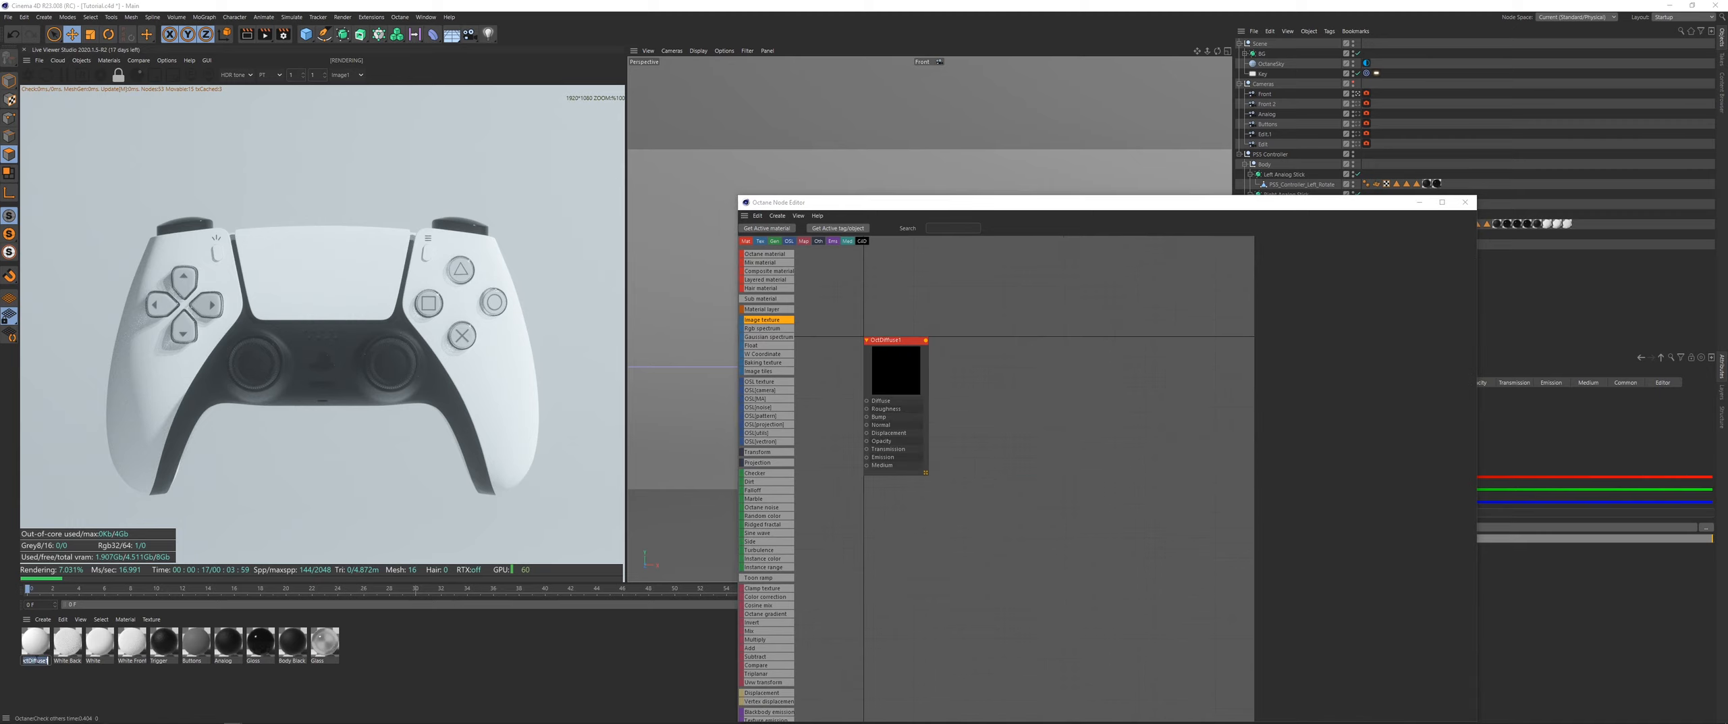
Step: Name the new diffuse material LED
type("LED")
key("Return")
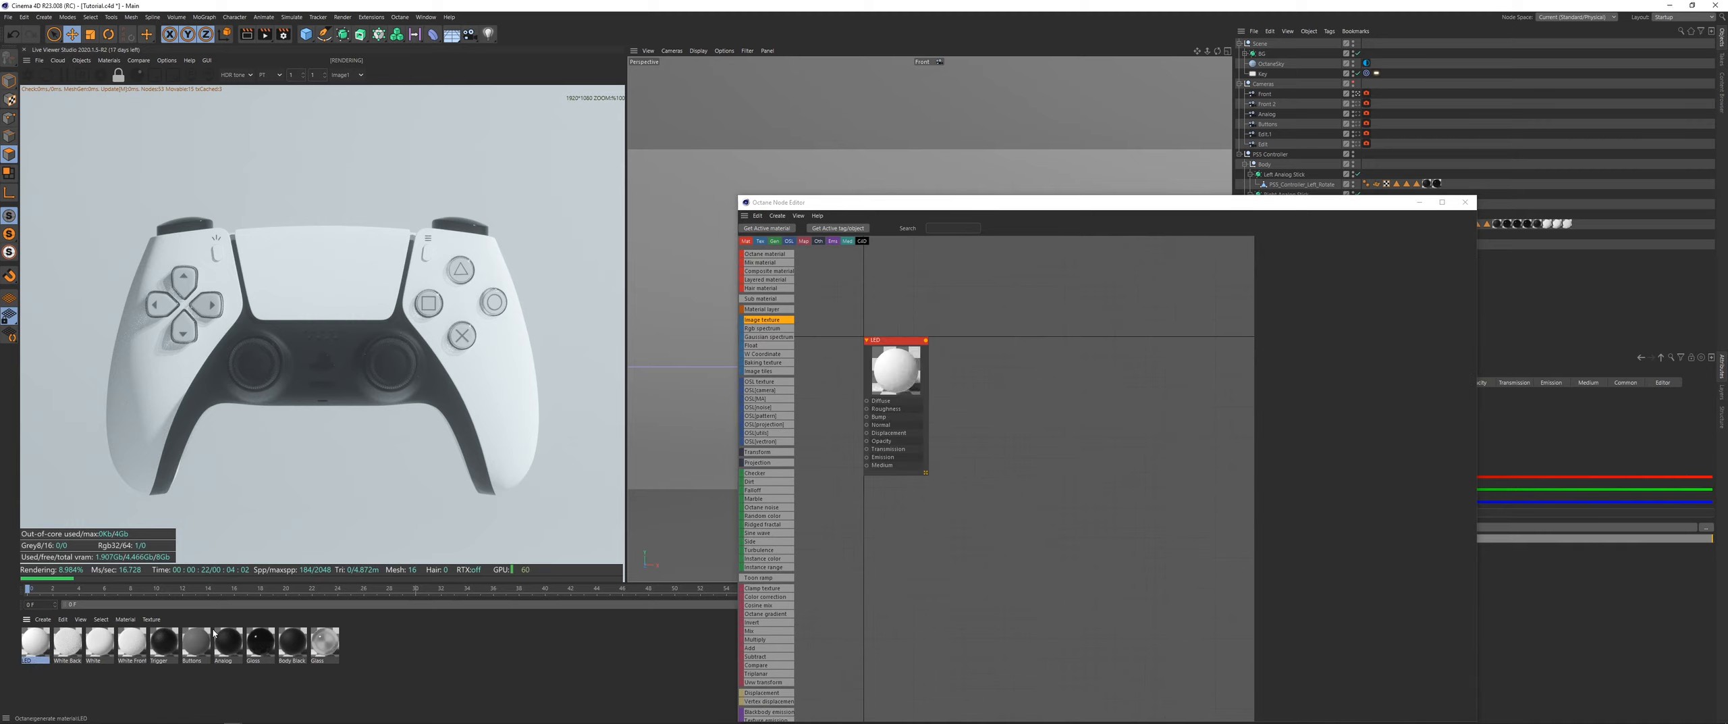
Step: Add a Blackbody emission node beside the LED material in its node graph
left_click_drag(916, 403, 1043, 361)
scroll(778, 534, "down", 2)
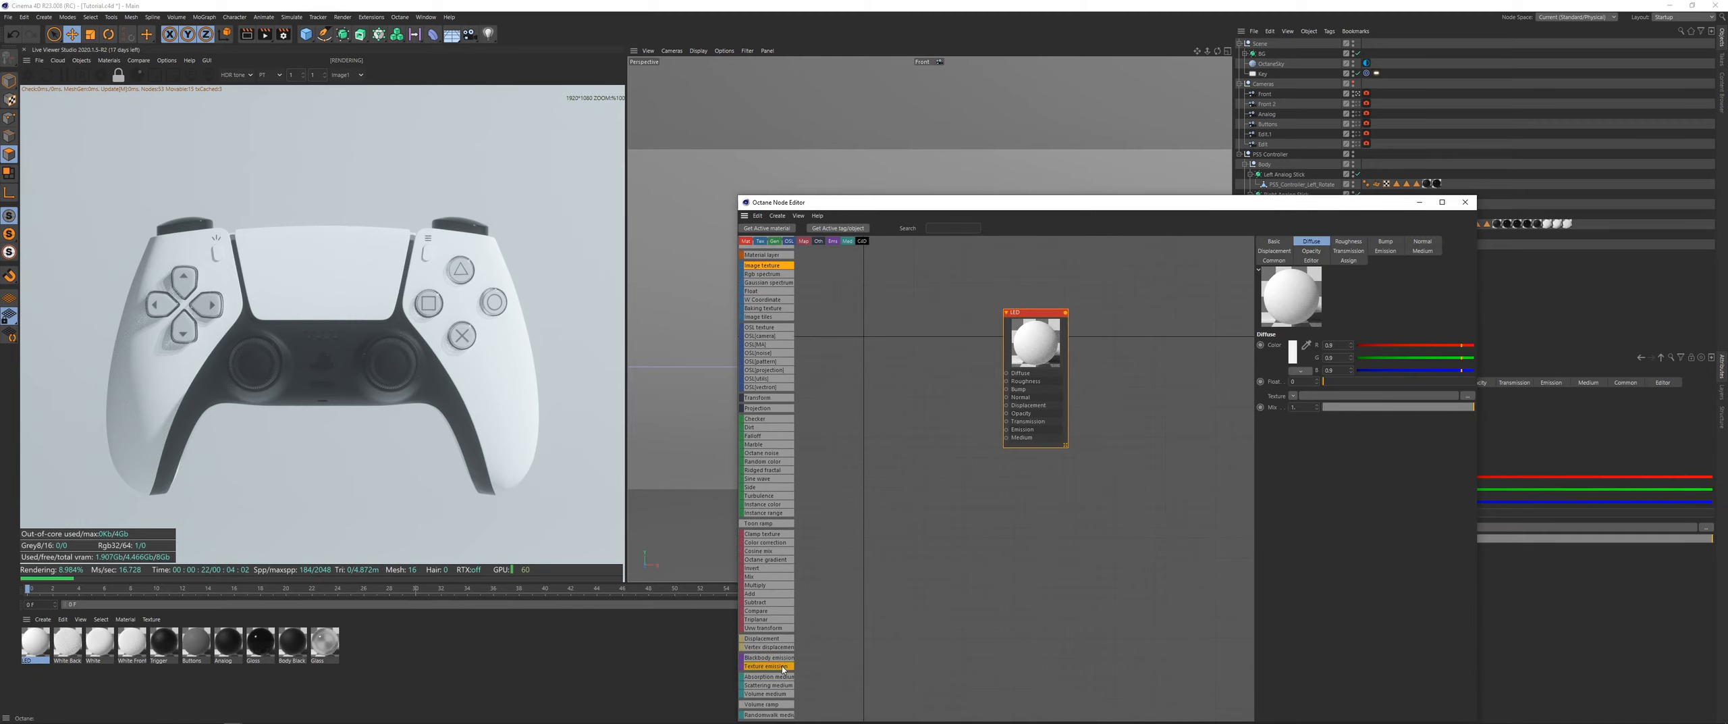
left_click_drag(768, 657, 877, 449)
Step: Rename the Controller Body polygon selection tag for the touchpad light strip as LED
left_click_drag(1206, 214, 1214, 508)
left_click(1438, 225)
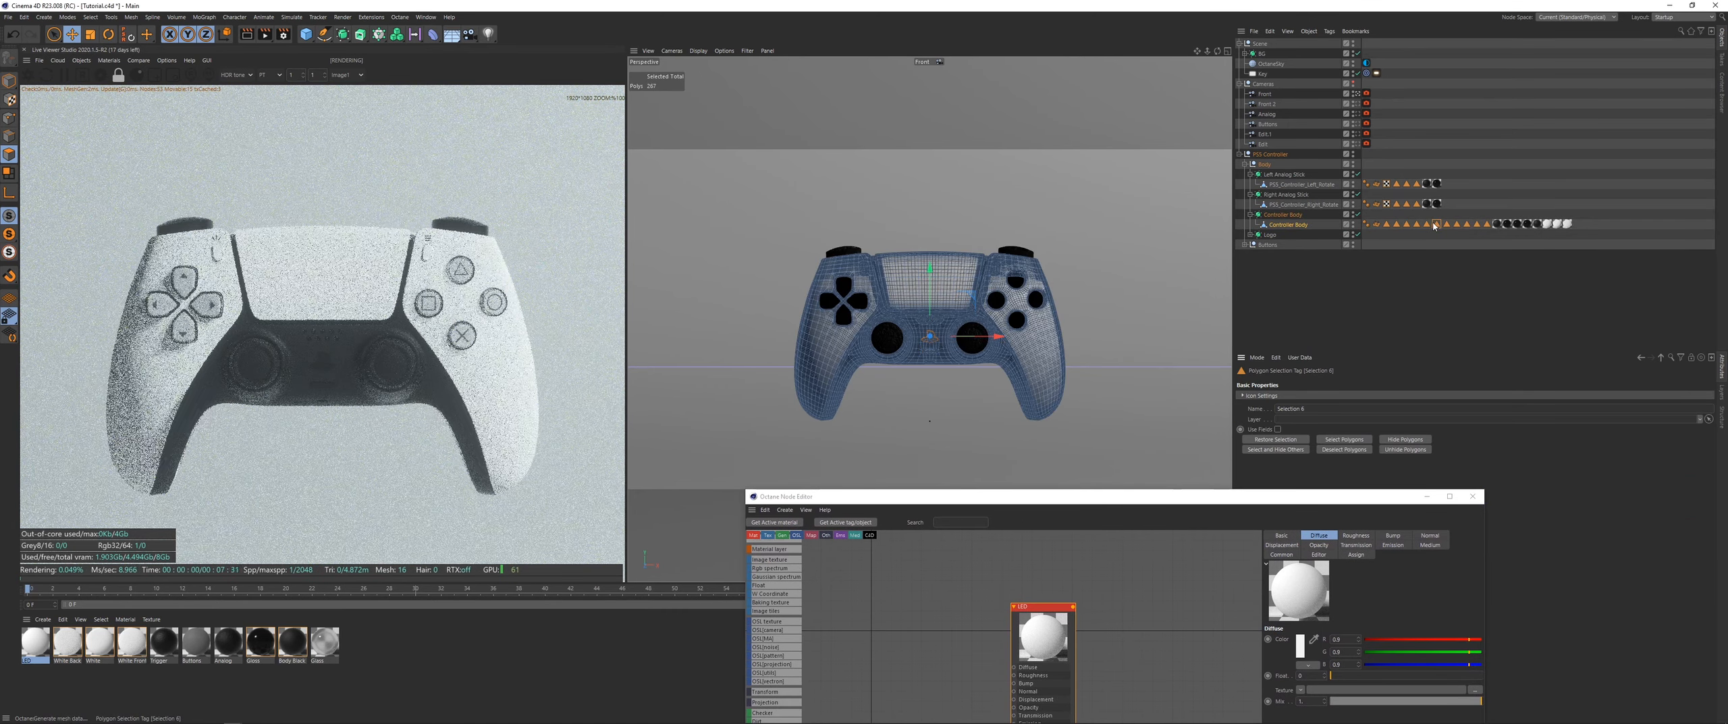
left_click(1416, 224)
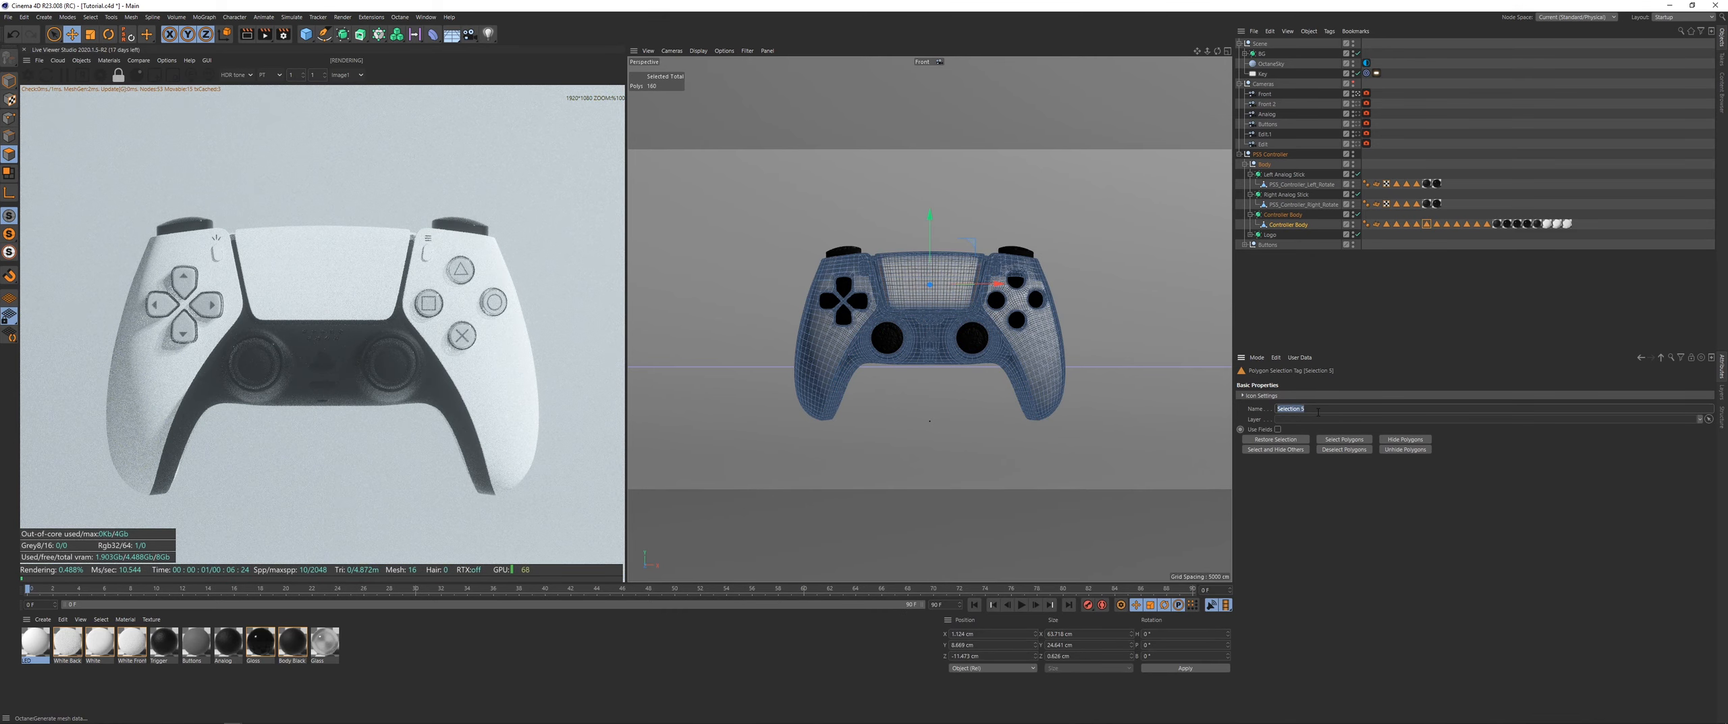
key("Return")
Step: Look through the Edit camera, select the LED selection tag and frame the touchpad and its side gaps
left_click(1366, 143)
left_click(1357, 143)
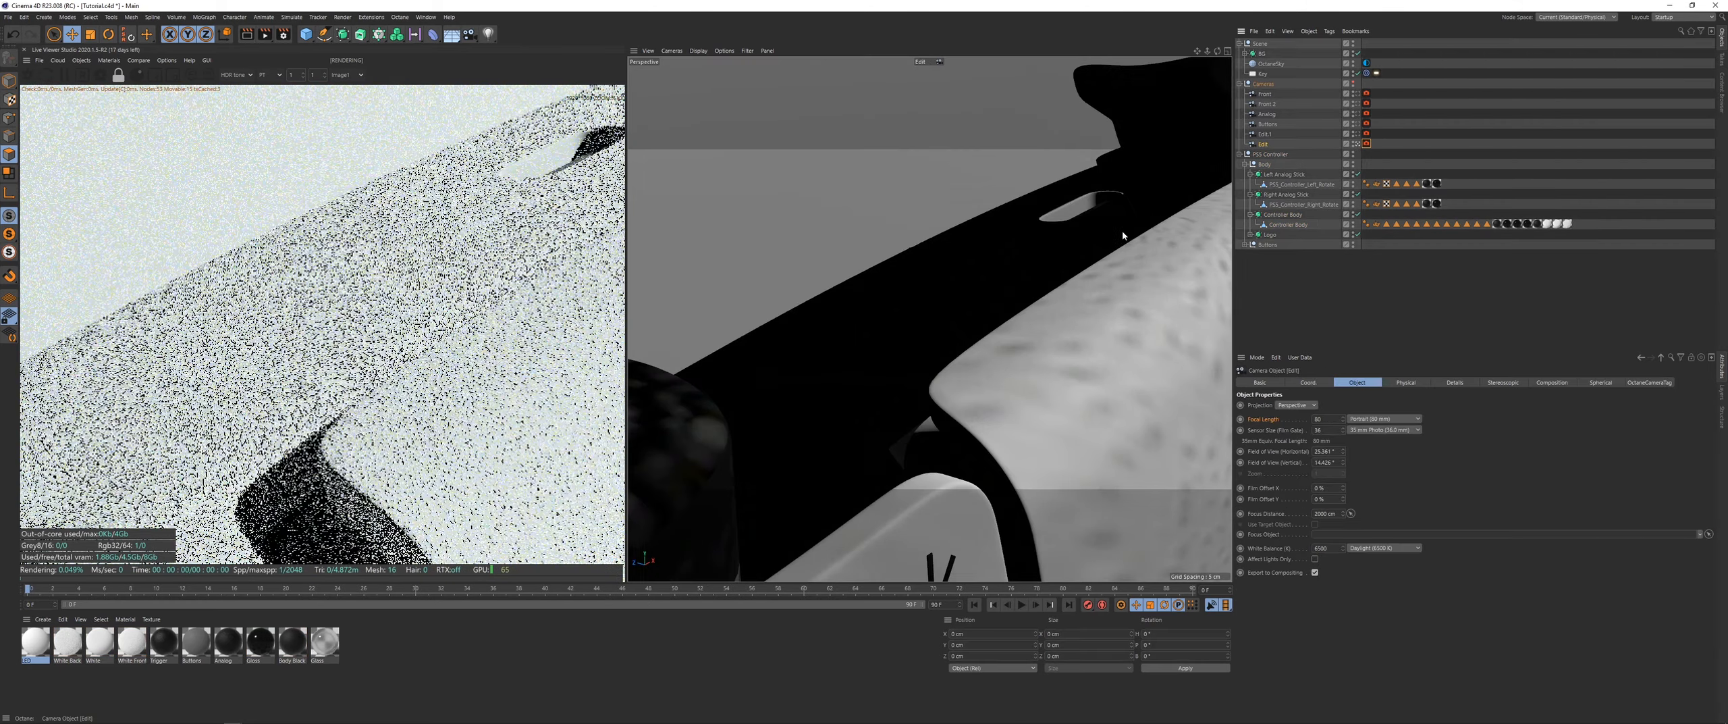
scroll(842, 240, "down", 5)
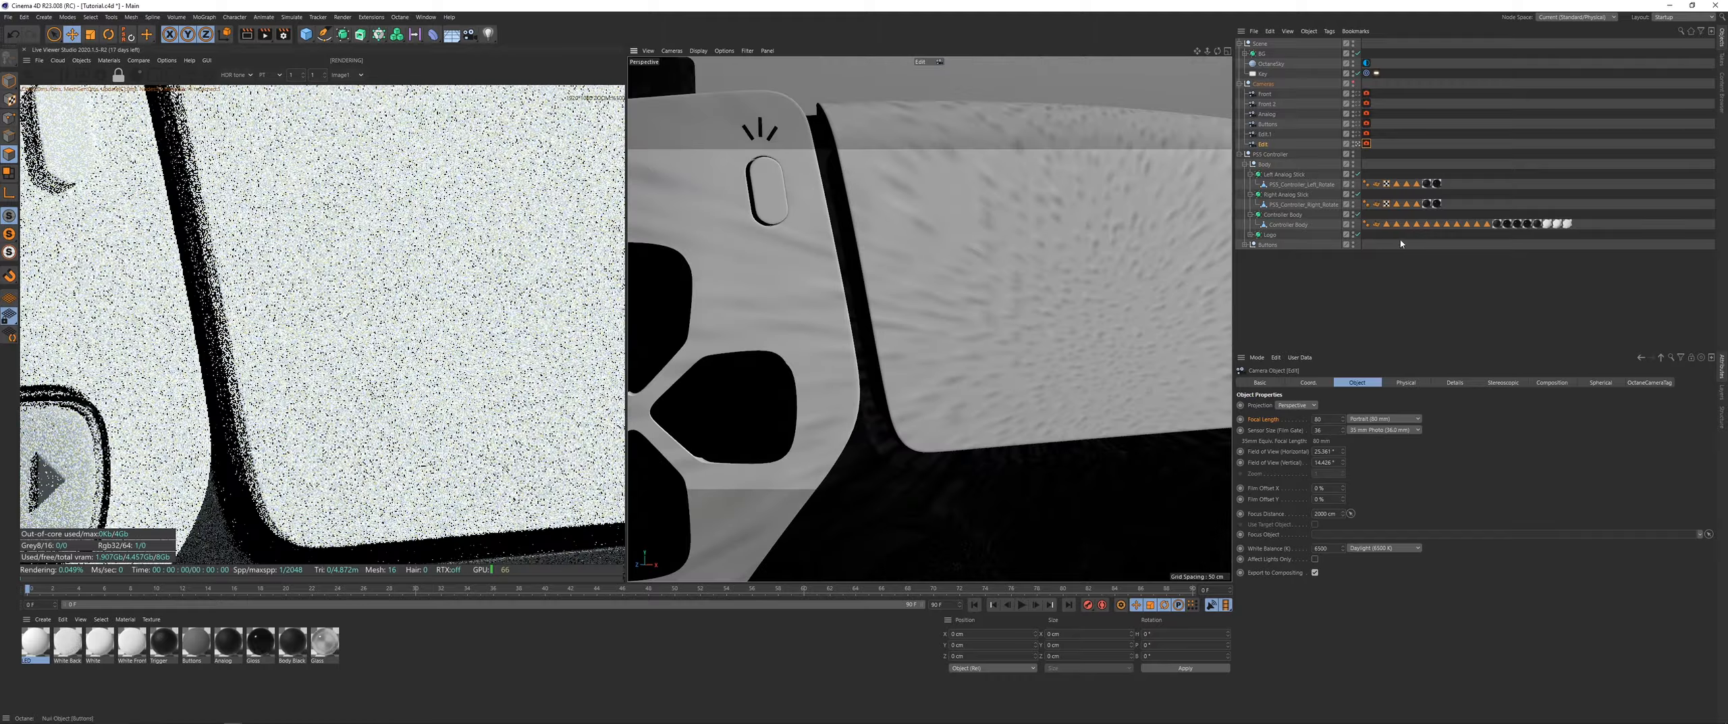
left_click(1417, 224)
double_click(1427, 225)
left_click_drag(869, 433, 1134, 314, "alt")
right_click_drag(1135, 314, 823, 317, "alt")
middle_click_drag(823, 318, 1034, 331, "alt")
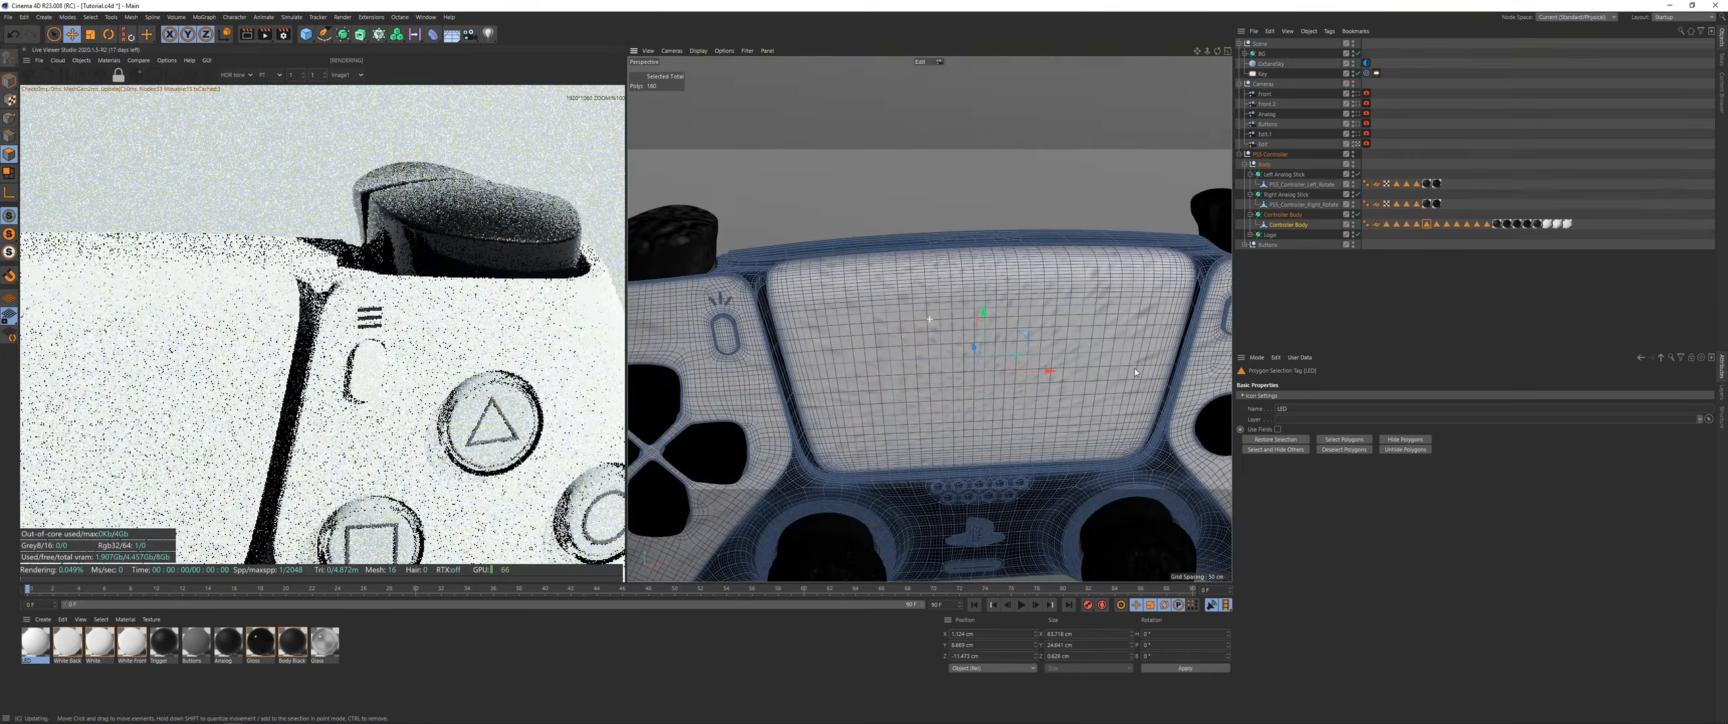
left_click_drag(1034, 331, 972, 337, "alt")
right_click_drag(891, 335, 933, 331, "alt")
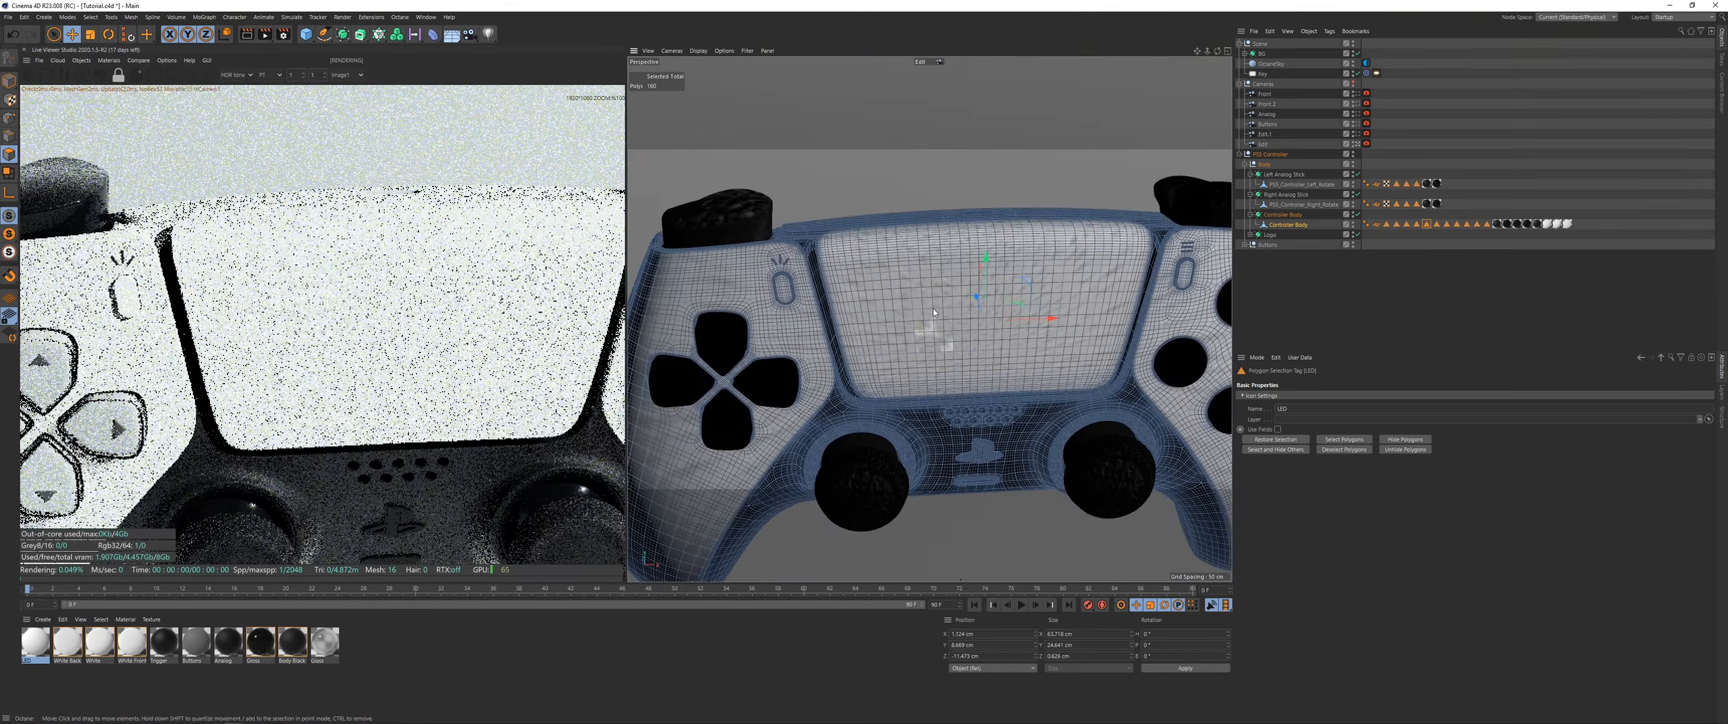
left_click_drag(933, 331, 968, 293, "alt")
Step: Connect the Blackbody emission node to the LED material's Emission input and add an RGB spectrum node
left_click(108, 61)
left_click(135, 94)
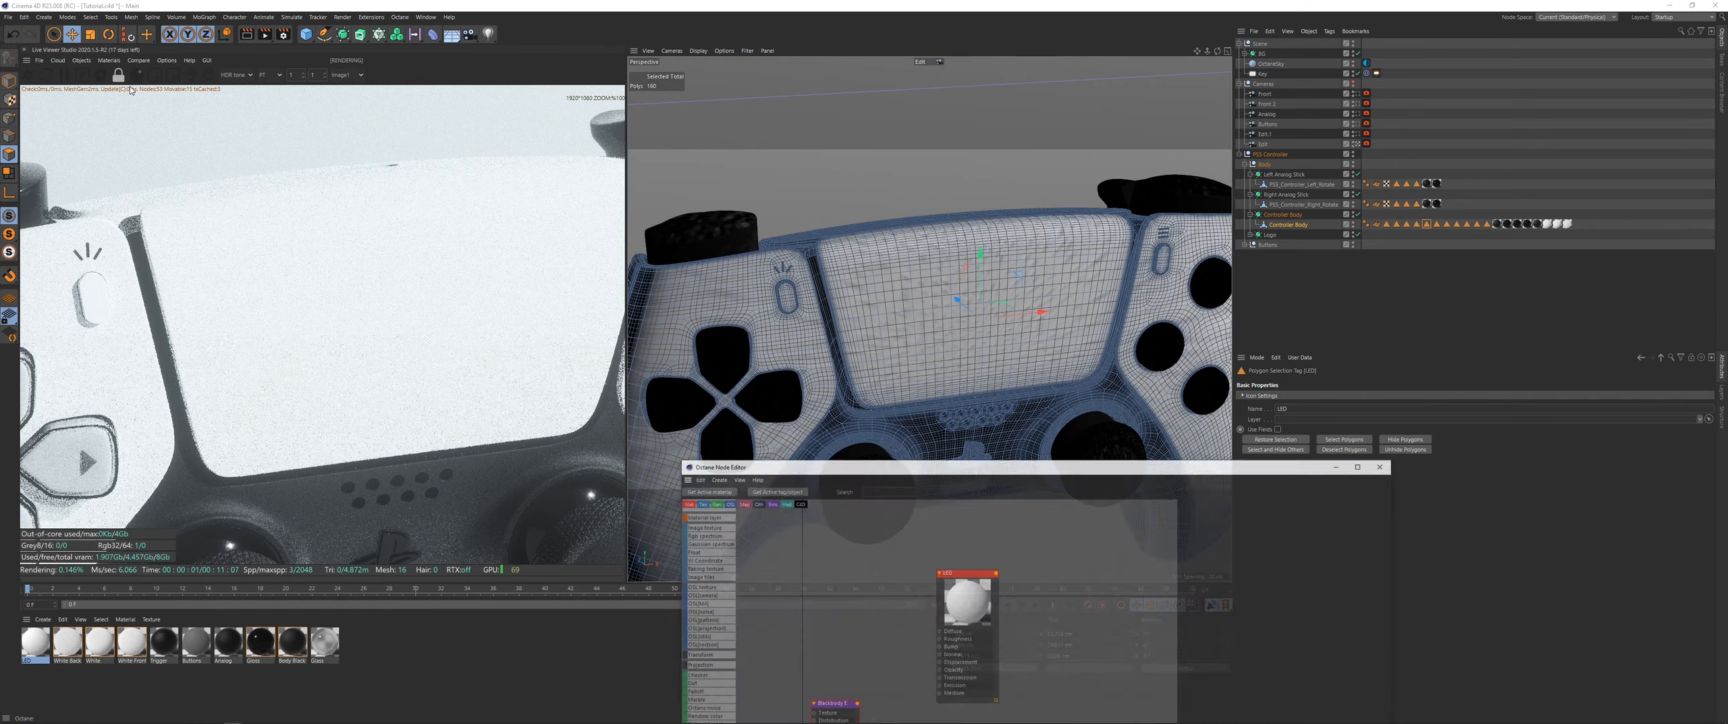
left_click_drag(881, 459, 904, 239)
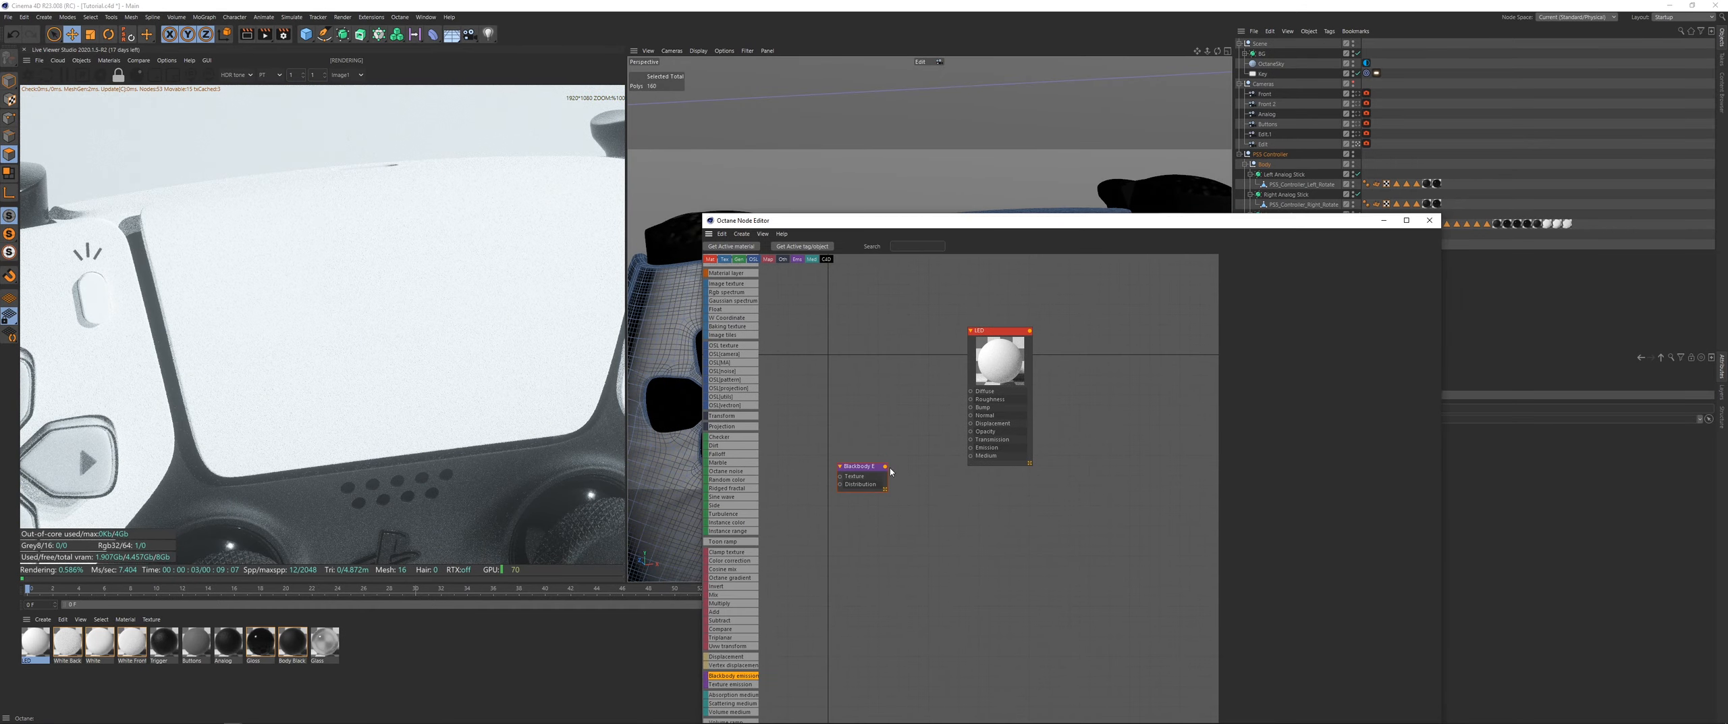
left_click_drag(883, 470, 970, 447)
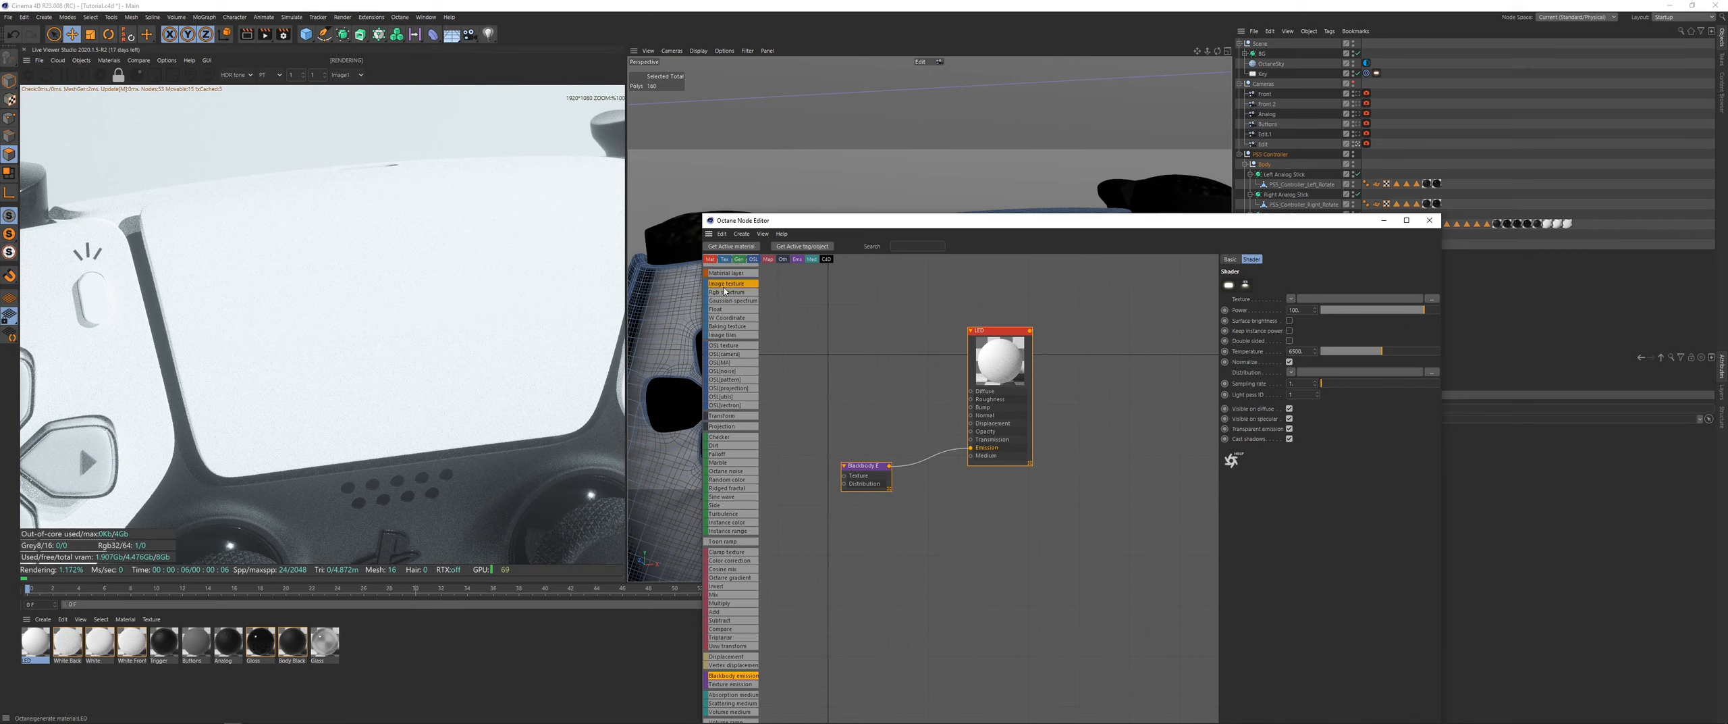
left_click_drag(851, 383, 825, 394)
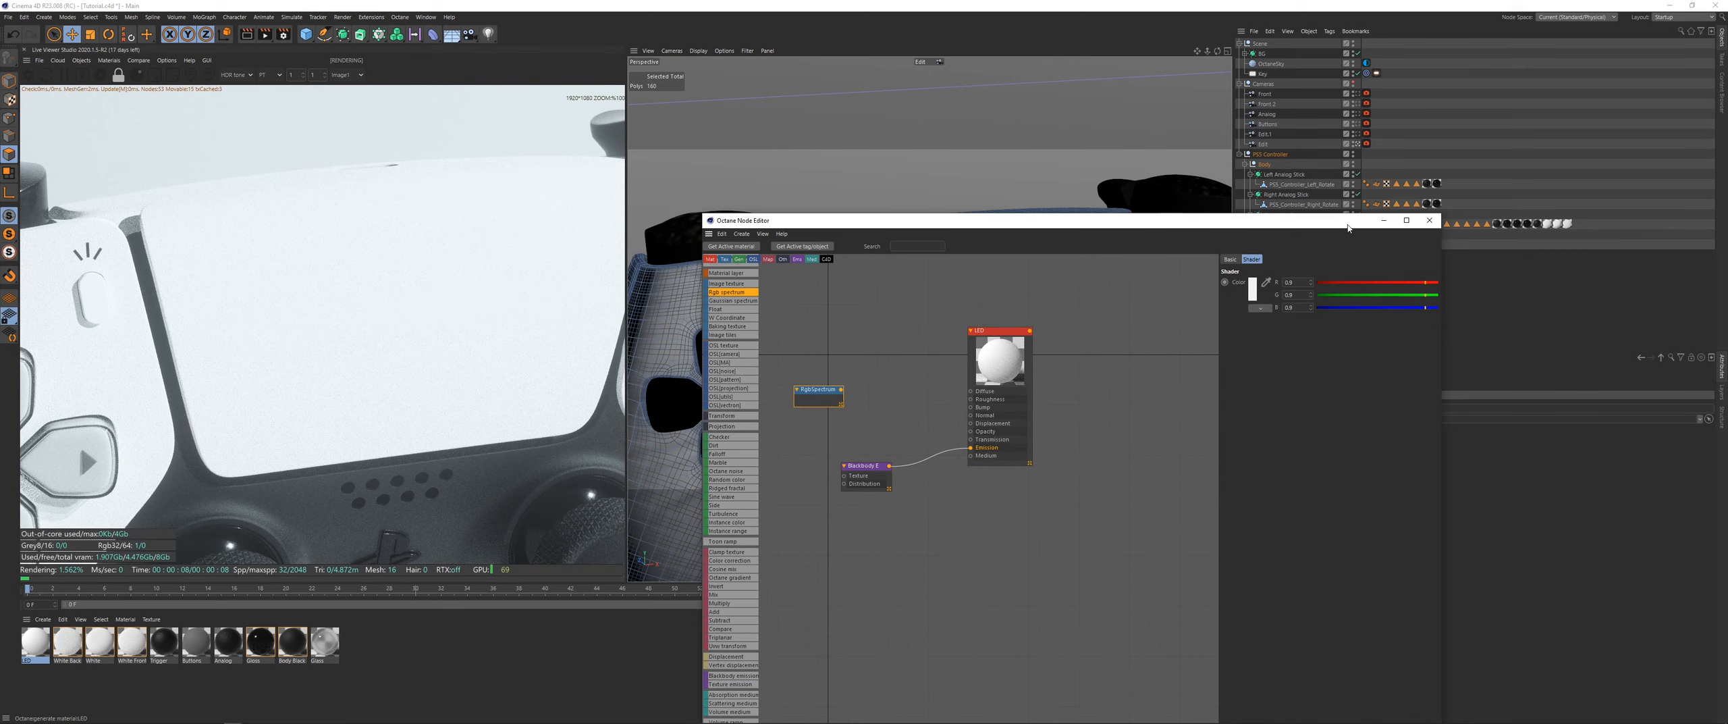
Step: Apply the LED material to the Controller Body, restricted to the LED polygon selection
left_click(1384, 221)
left_click_drag(849, 324, 849, 326)
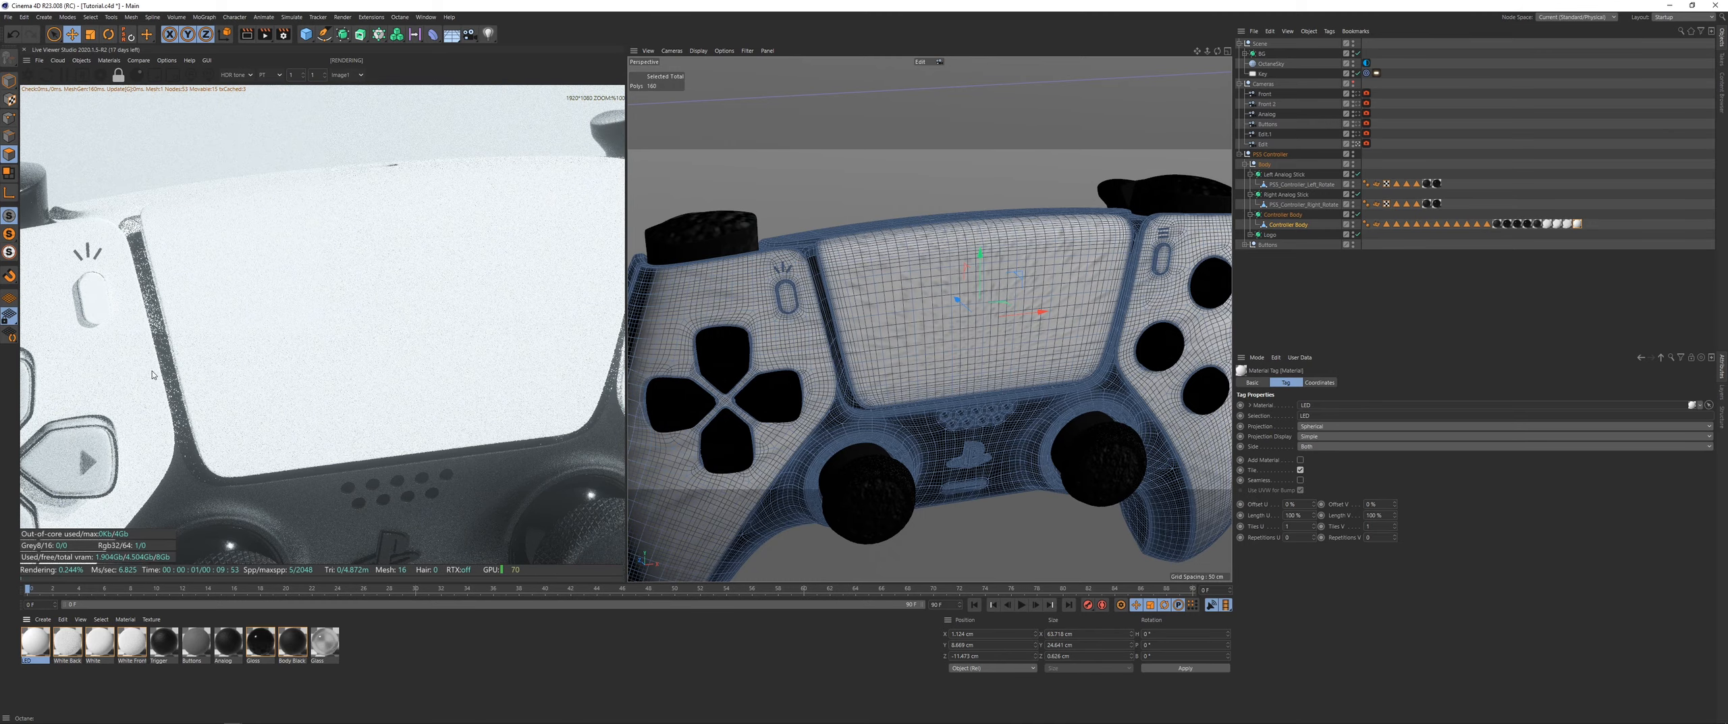
Step: Set the sampling rate to 2048 for both the Key light's Octane light tag and the LED material's Blackbody emission
left_click(114, 60)
left_click(136, 99)
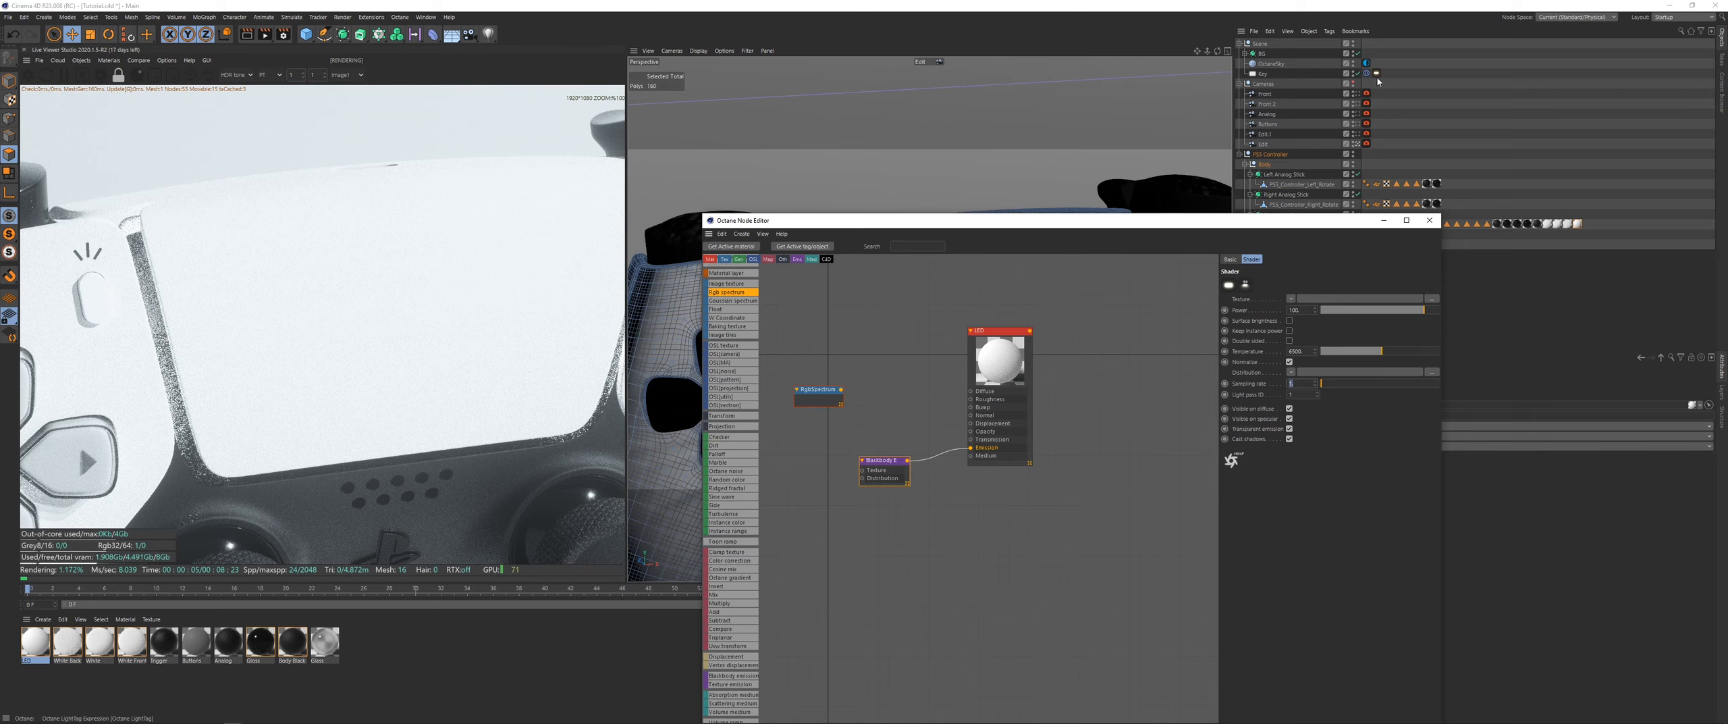
left_click_drag(1306, 220, 964, 225)
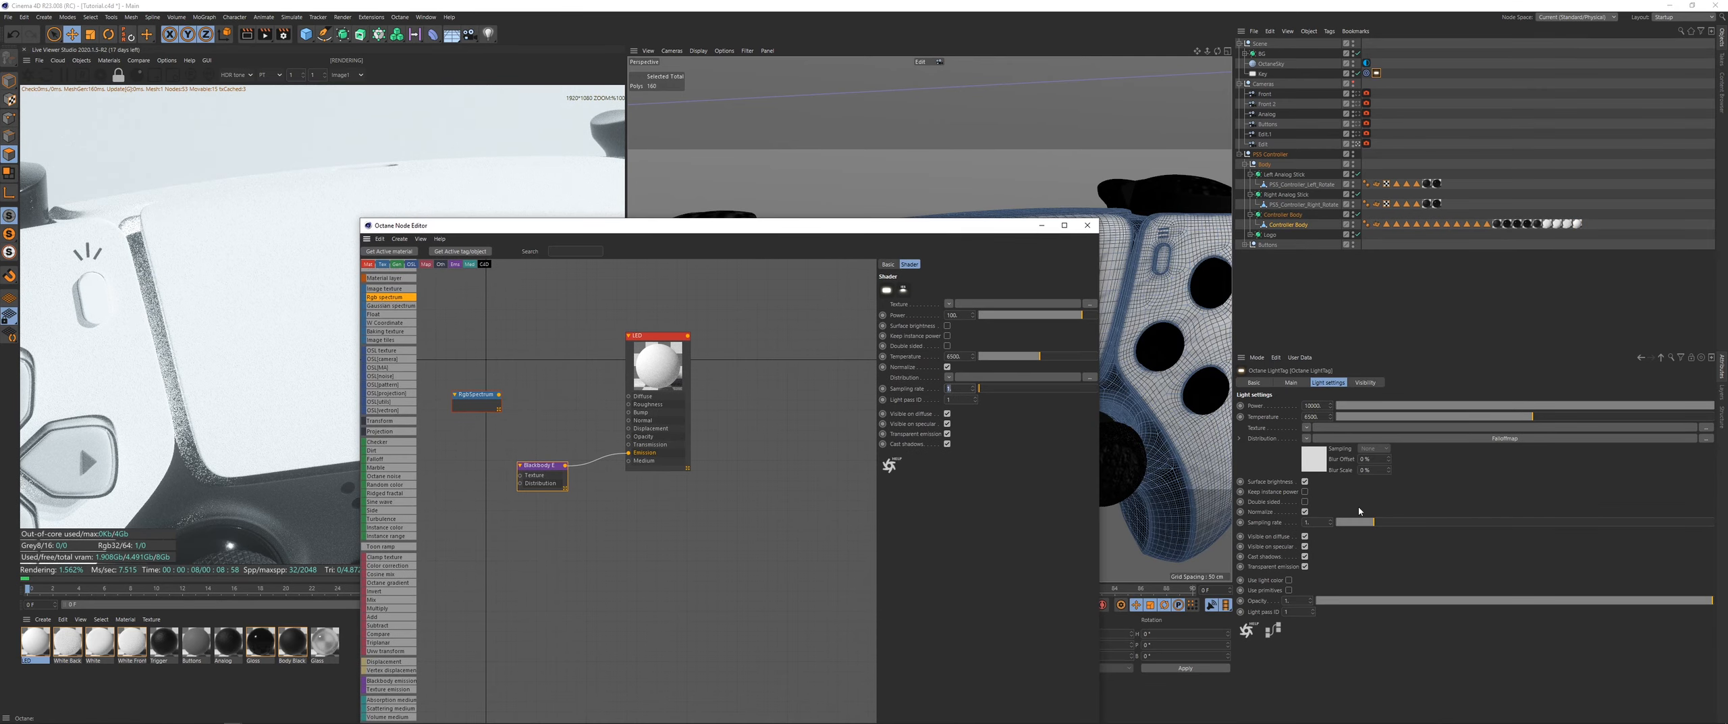
left_click(1313, 522)
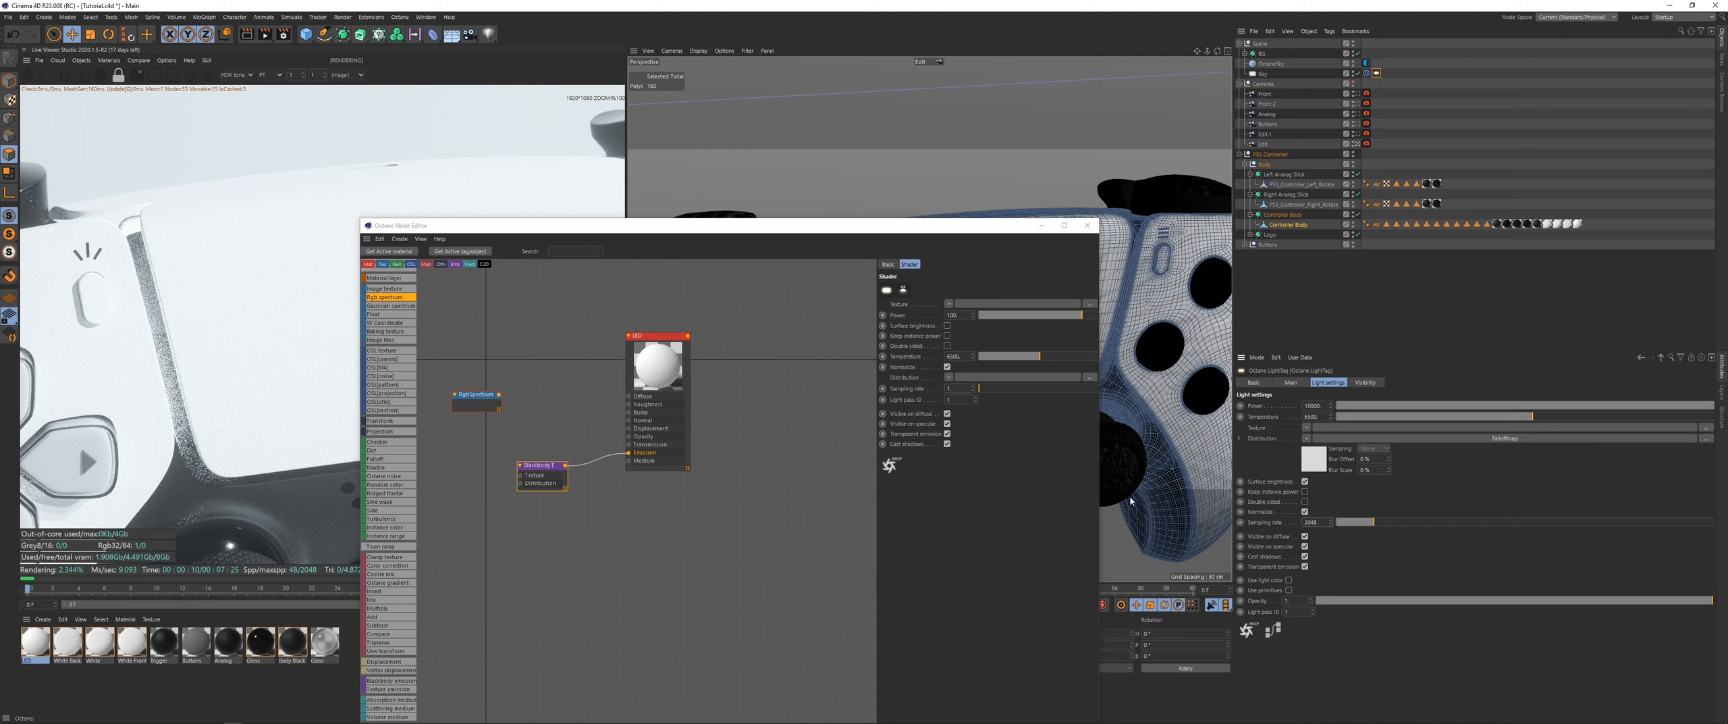
left_click(957, 389)
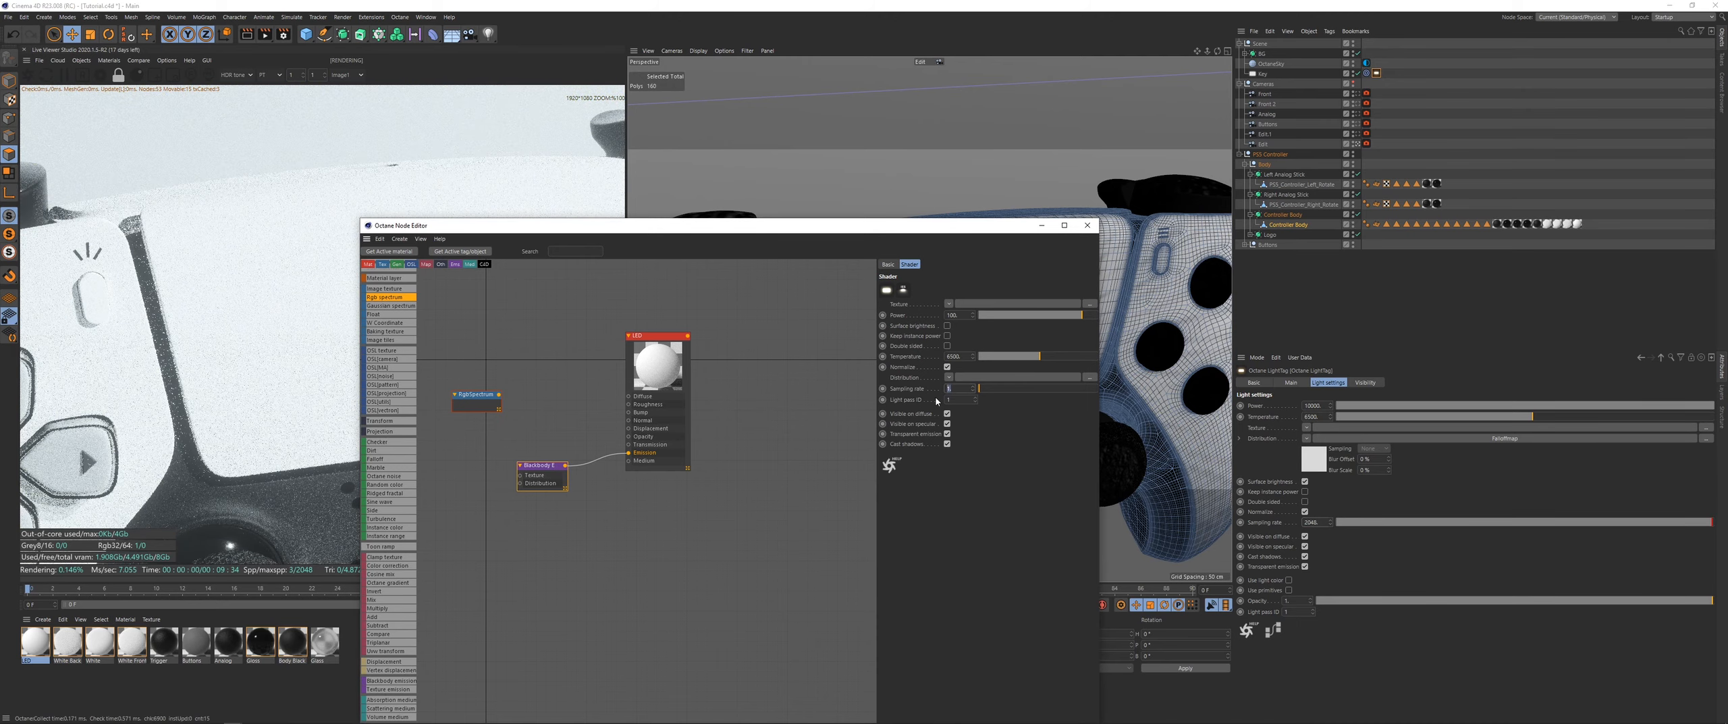
type("2048")
key("Return")
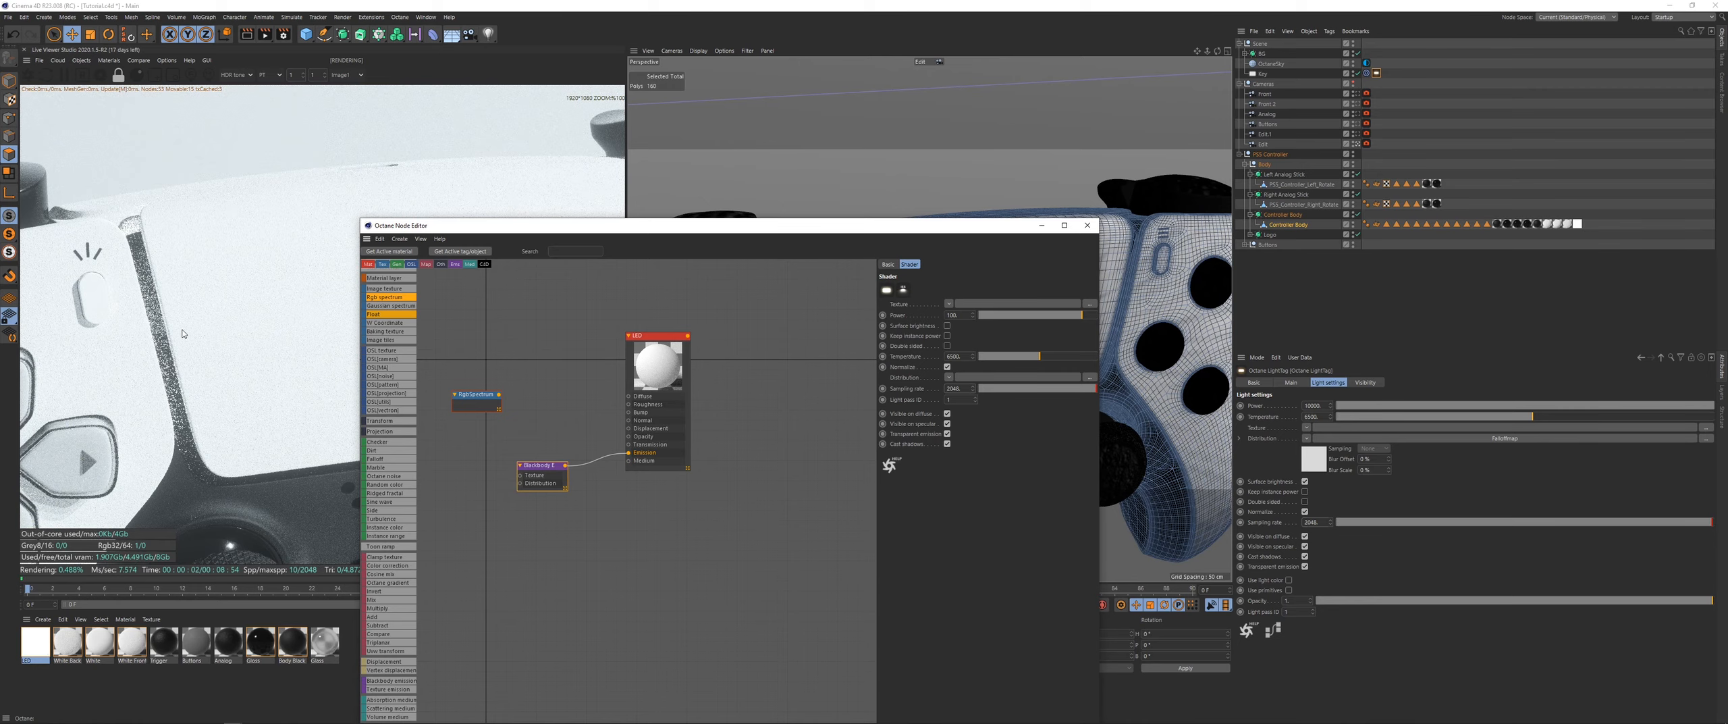
Step: Connect the RGB spectrum node to the Blackbody emission's Texture input
left_click_drag(419, 231, 724, 196)
middle_click_drag(766, 373, 821, 357)
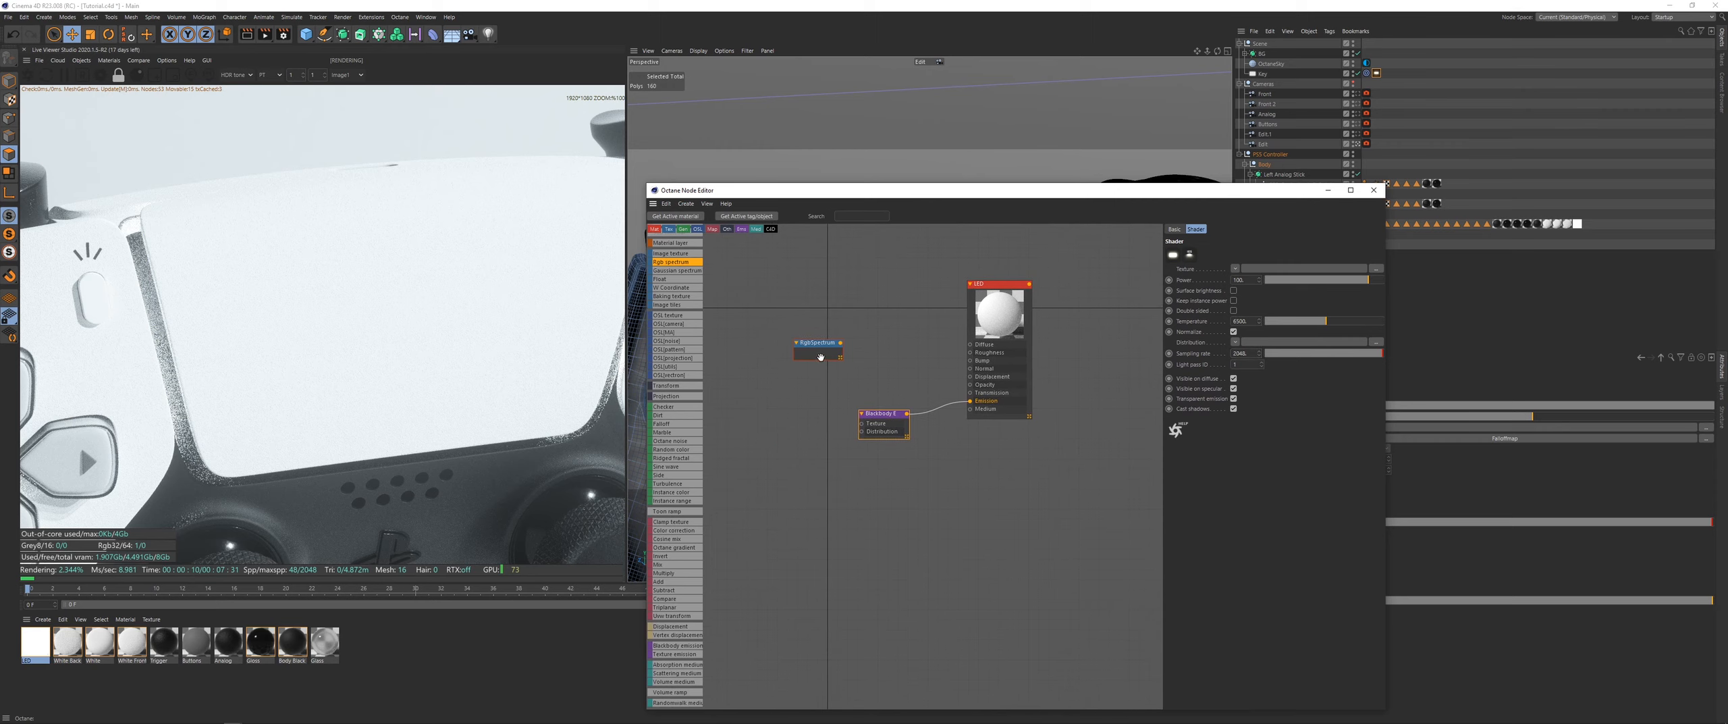
left_click_drag(821, 357, 862, 424)
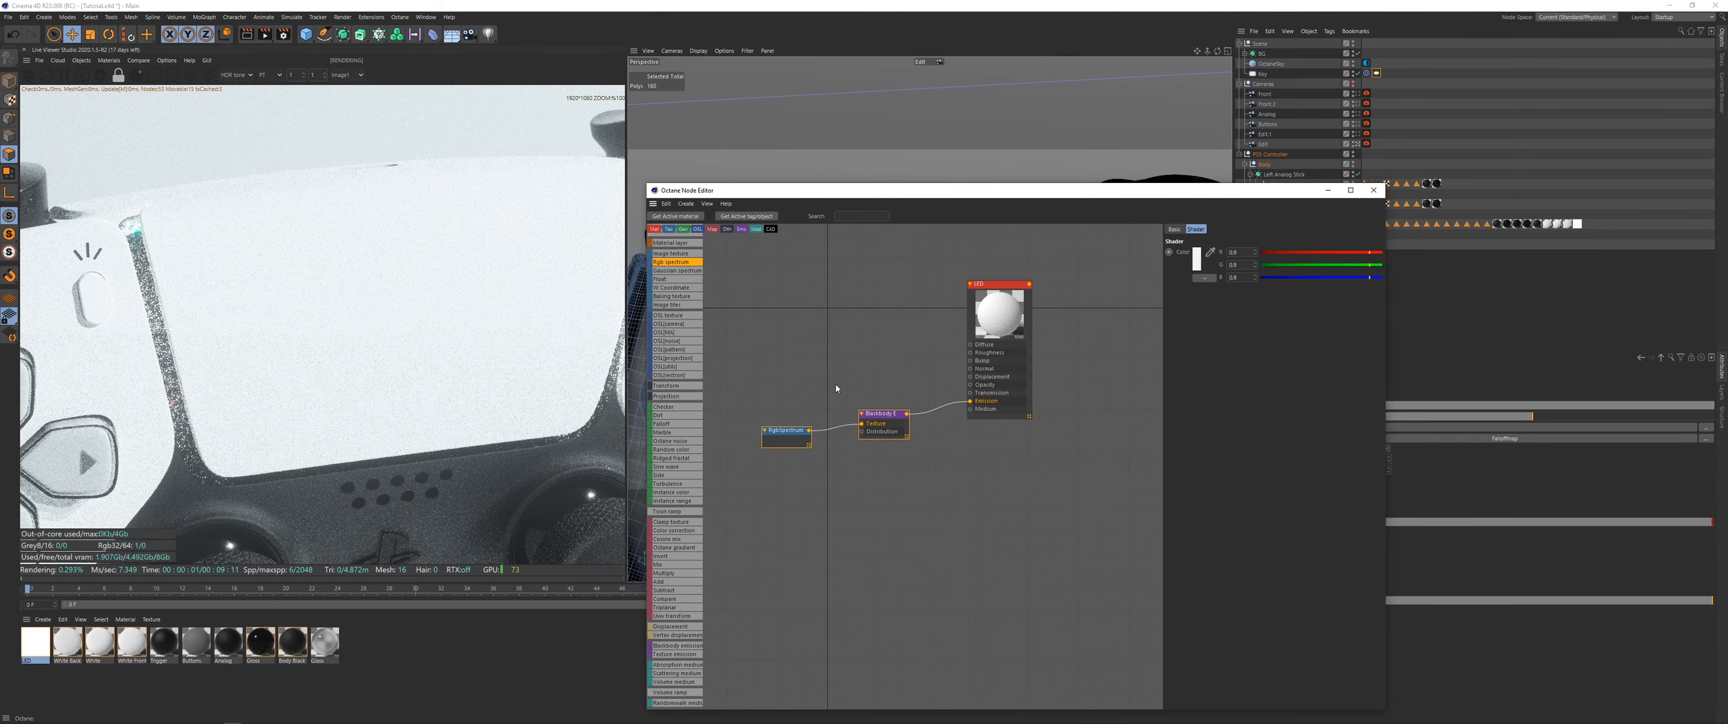
Step: Enable surface brightness on the Blackbody emission and set its power to 150
left_click(868, 449)
left_click(883, 427)
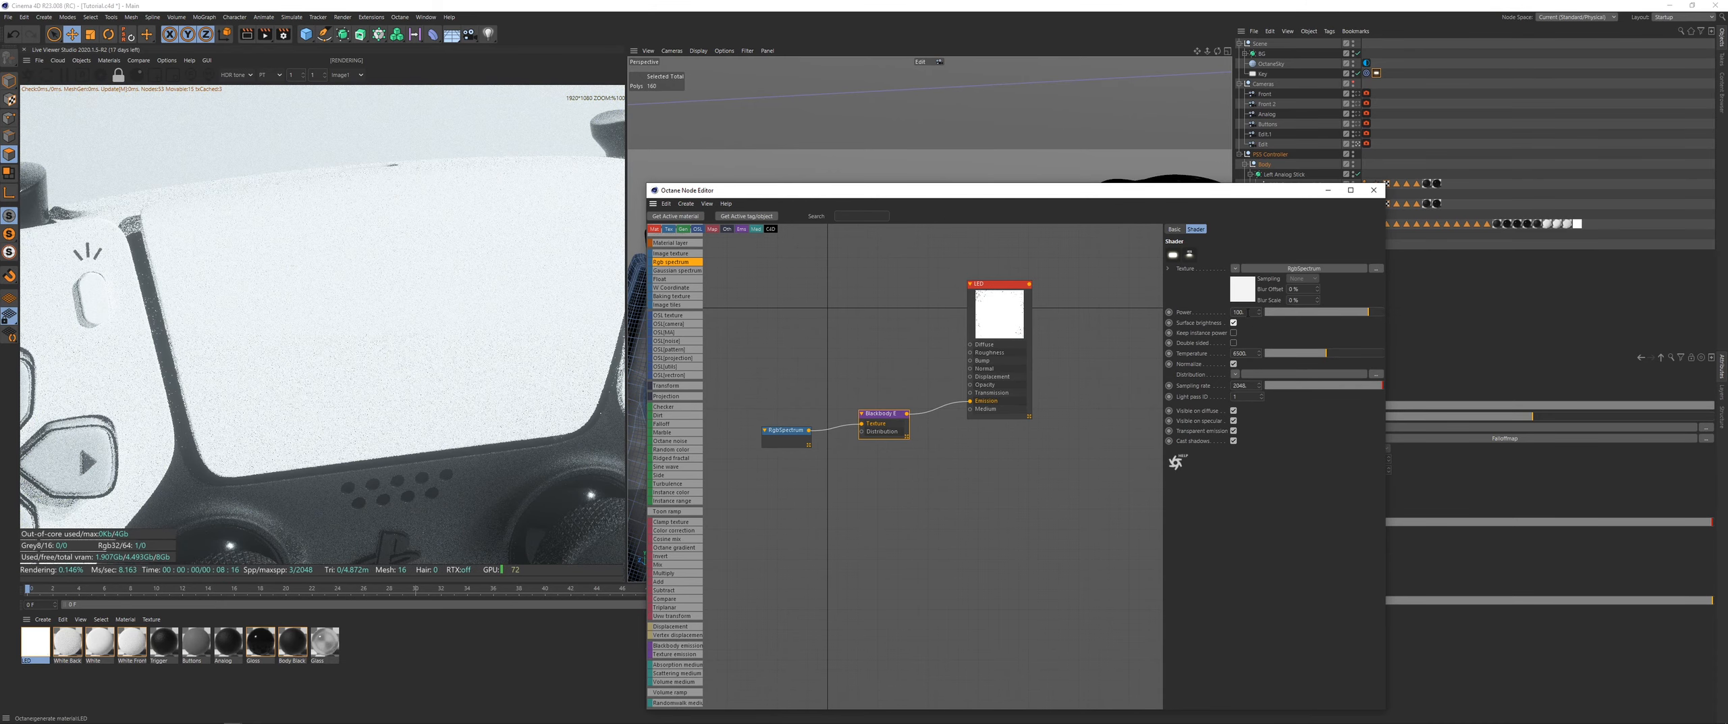
left_click_drag(1245, 313, 1216, 330)
type("150")
key("Return")
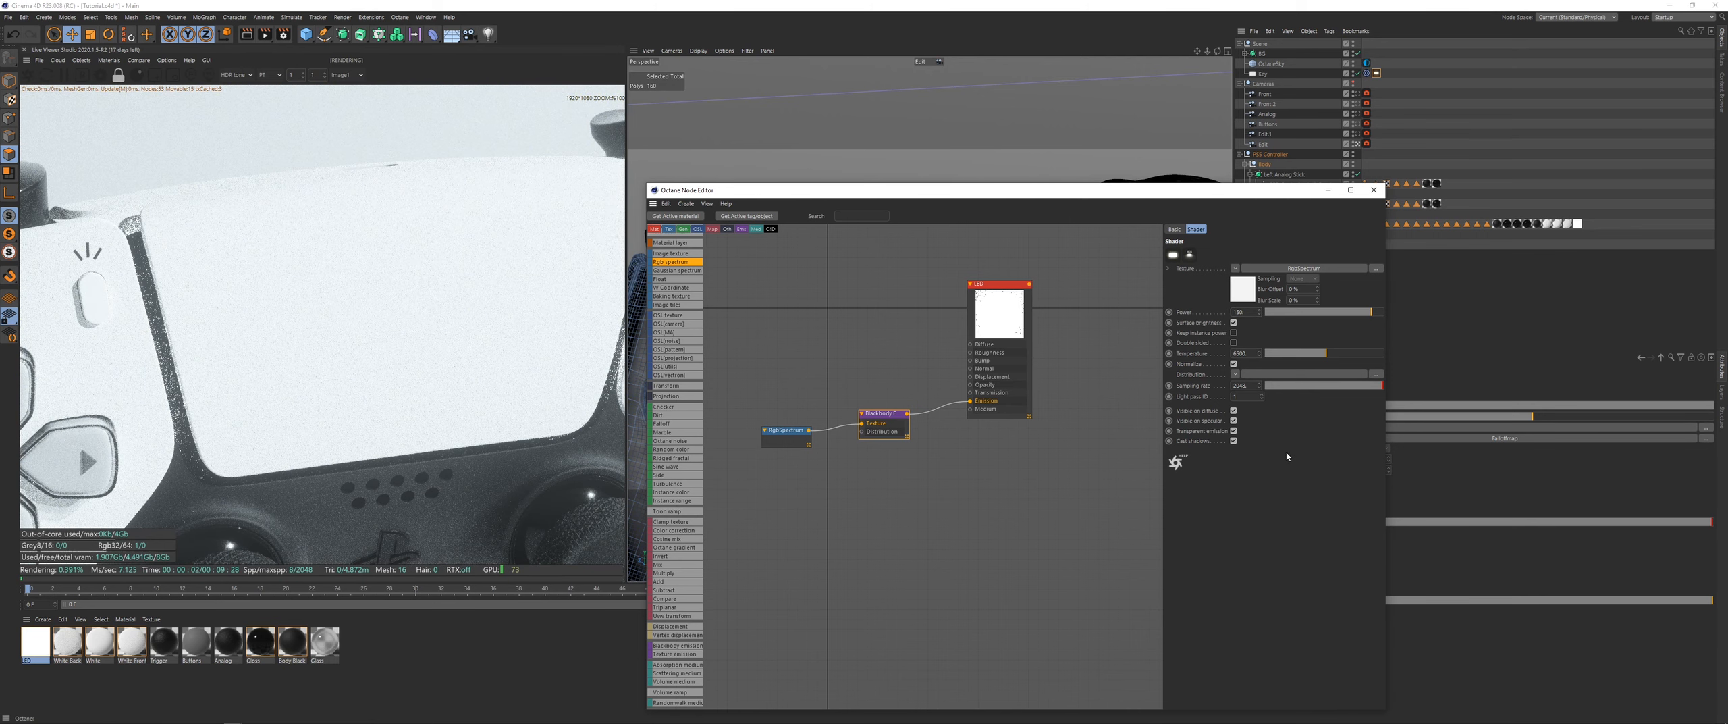
Step: Set the RGB spectrum colour to a deep blue with 100% saturation and value
left_click(771, 444)
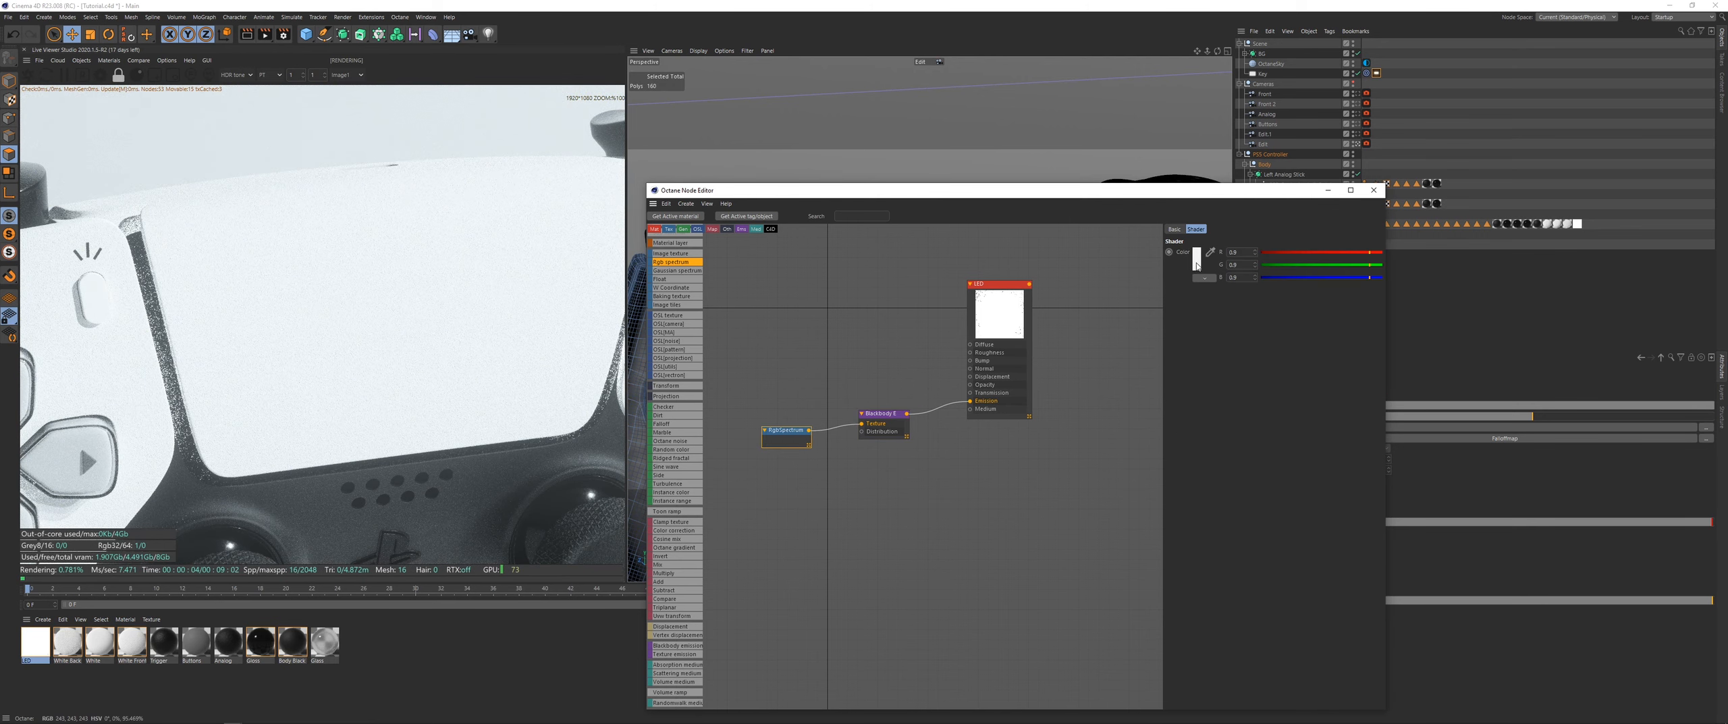
left_click(1161, 267)
mouse_move(1235, 259)
left_mouse_down()
mouse_move(1333, 278)
mouse_move(1303, 287)
left_mouse_up()
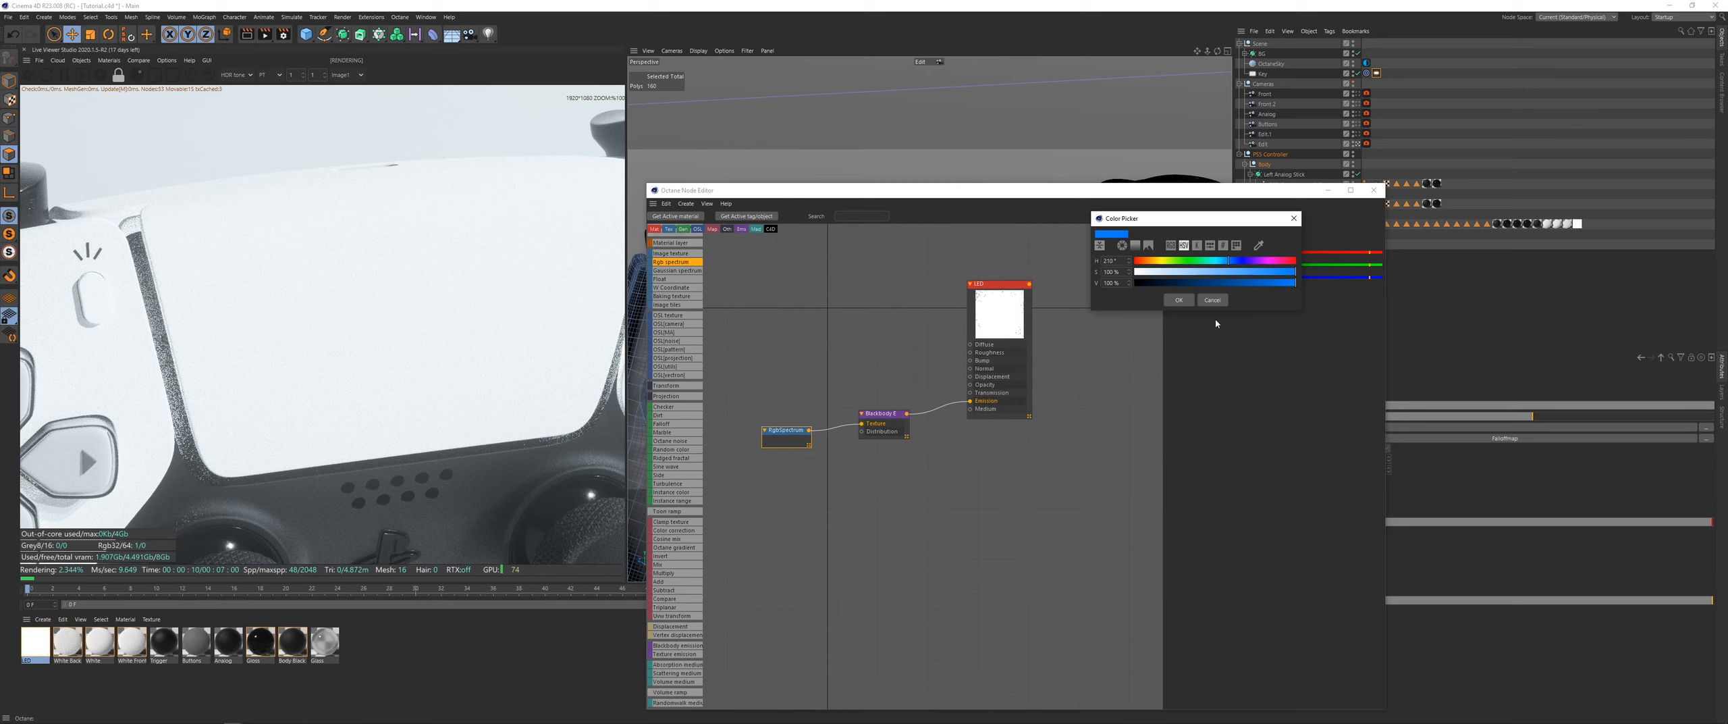
left_click(1185, 302)
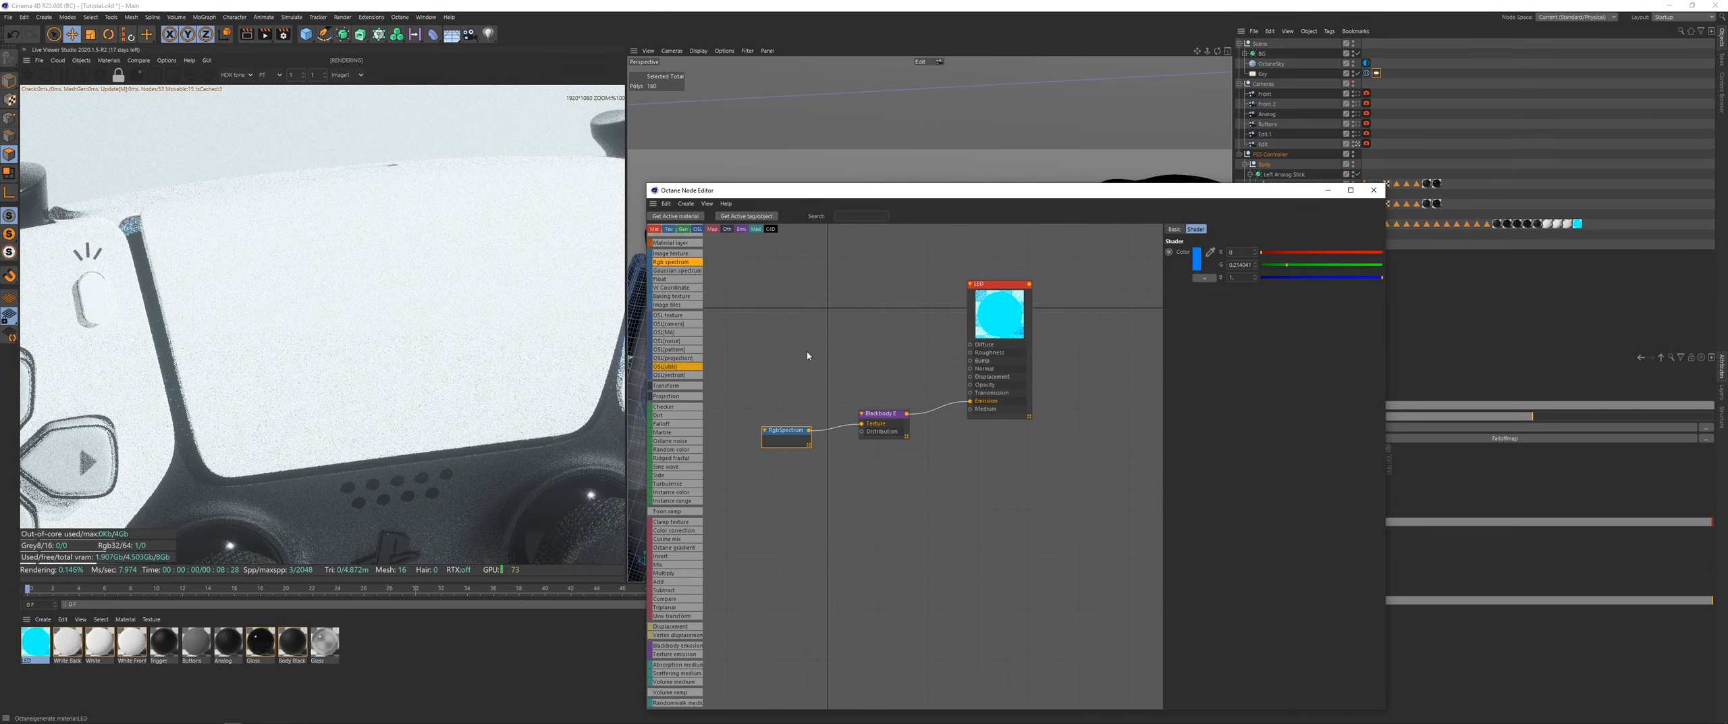
left_click(1197, 258)
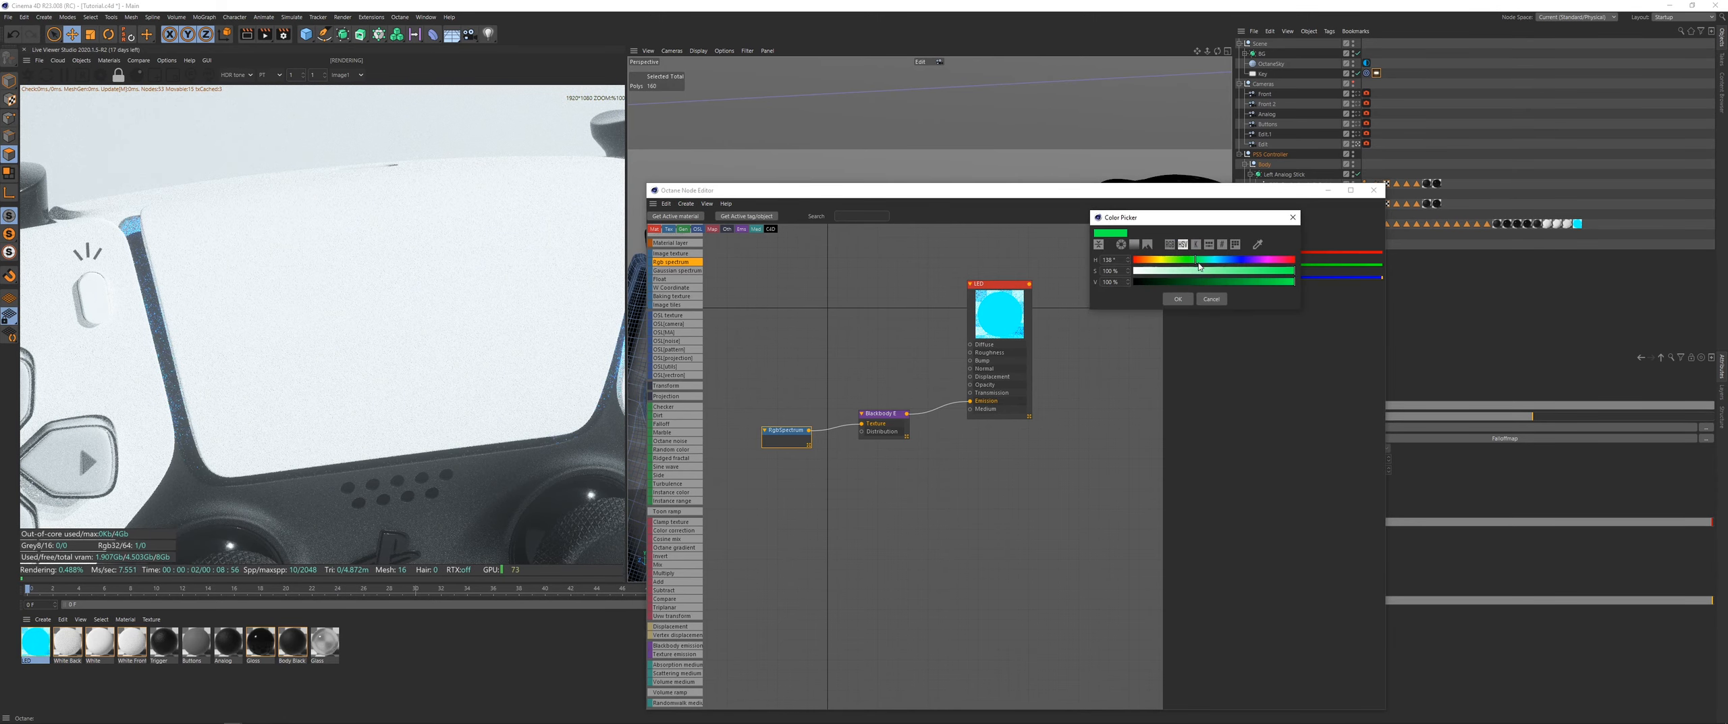
left_click(1230, 265)
left_click_drag(1232, 265, 1235, 265)
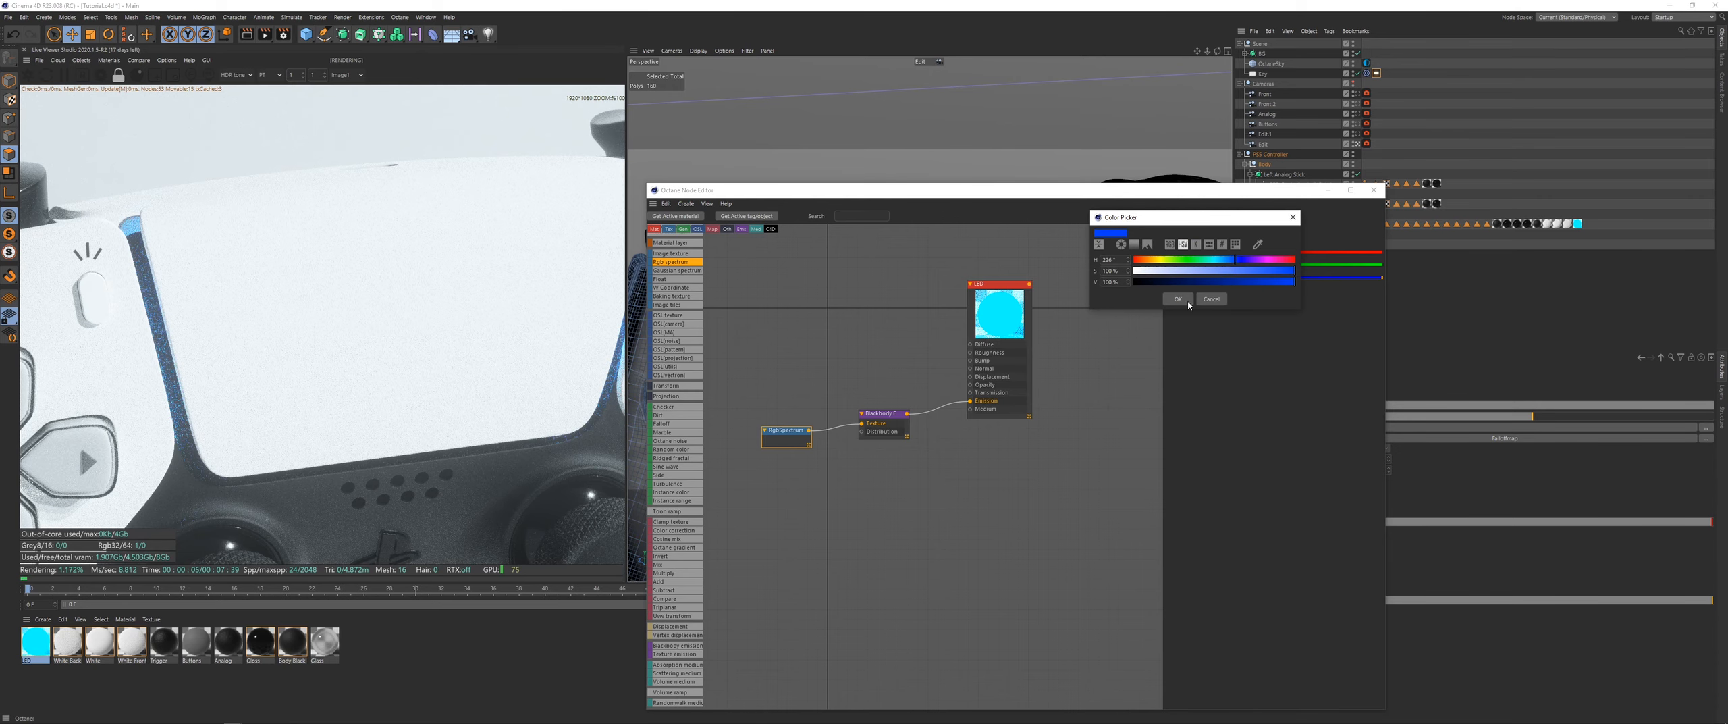
left_click(1188, 300)
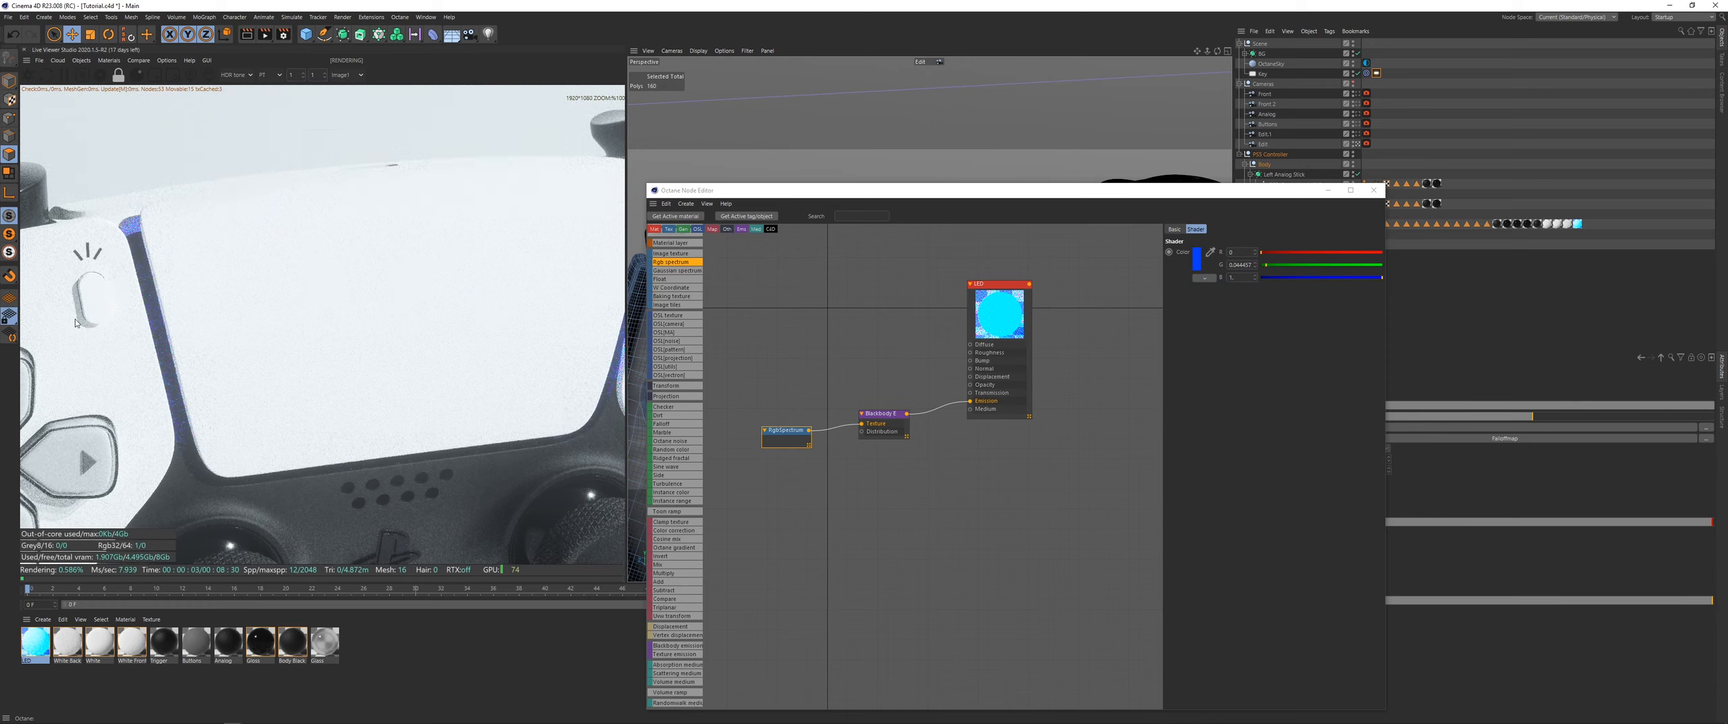
Step: Check the blue glow beside the touchpad in the render and set the Blackbody emission's power to 250
scroll(77, 323, "up", 3)
left_click_drag(75, 221, 261, 273)
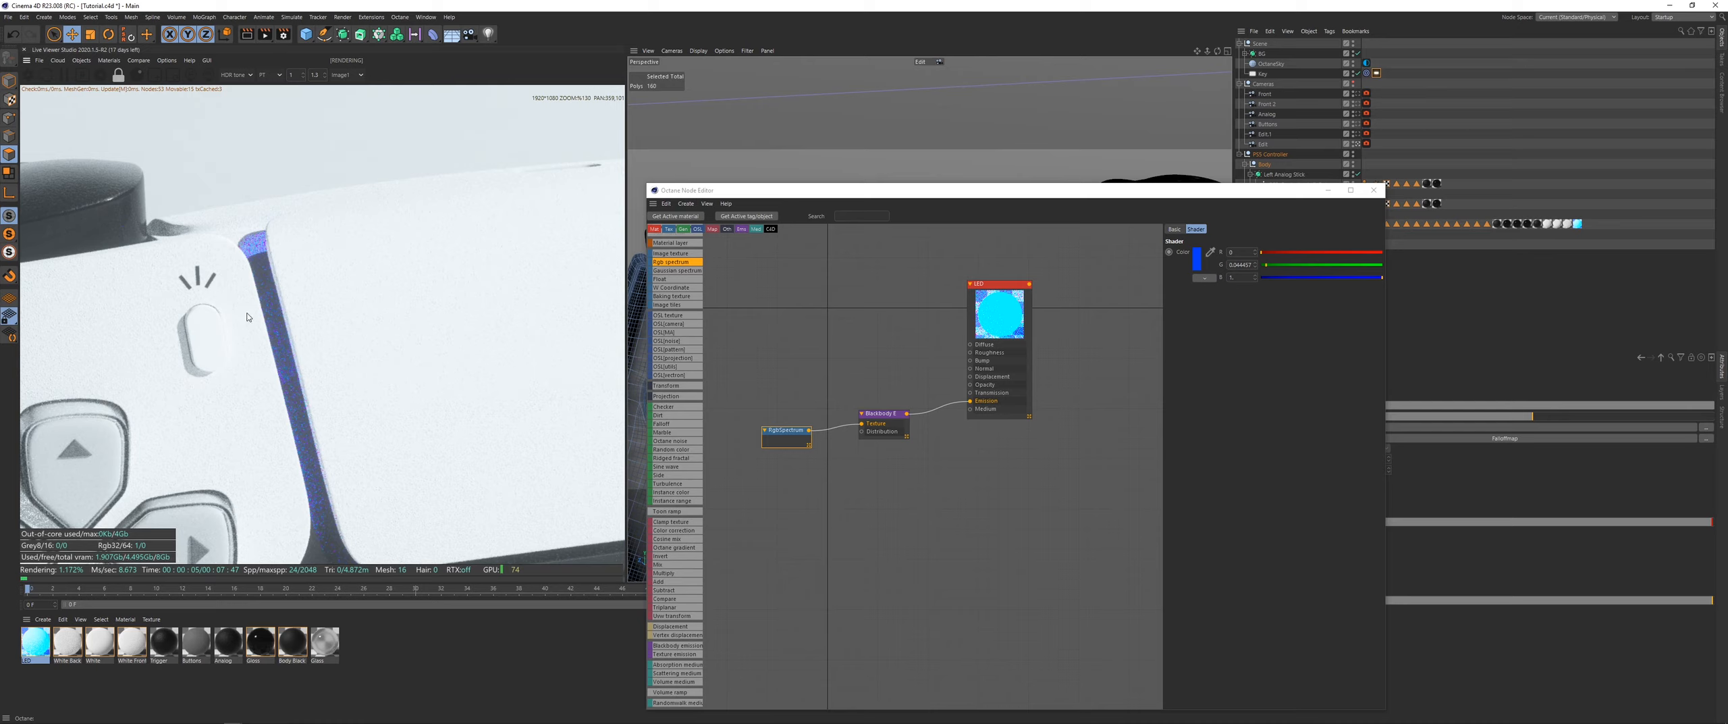
scroll(244, 283, "down", 6)
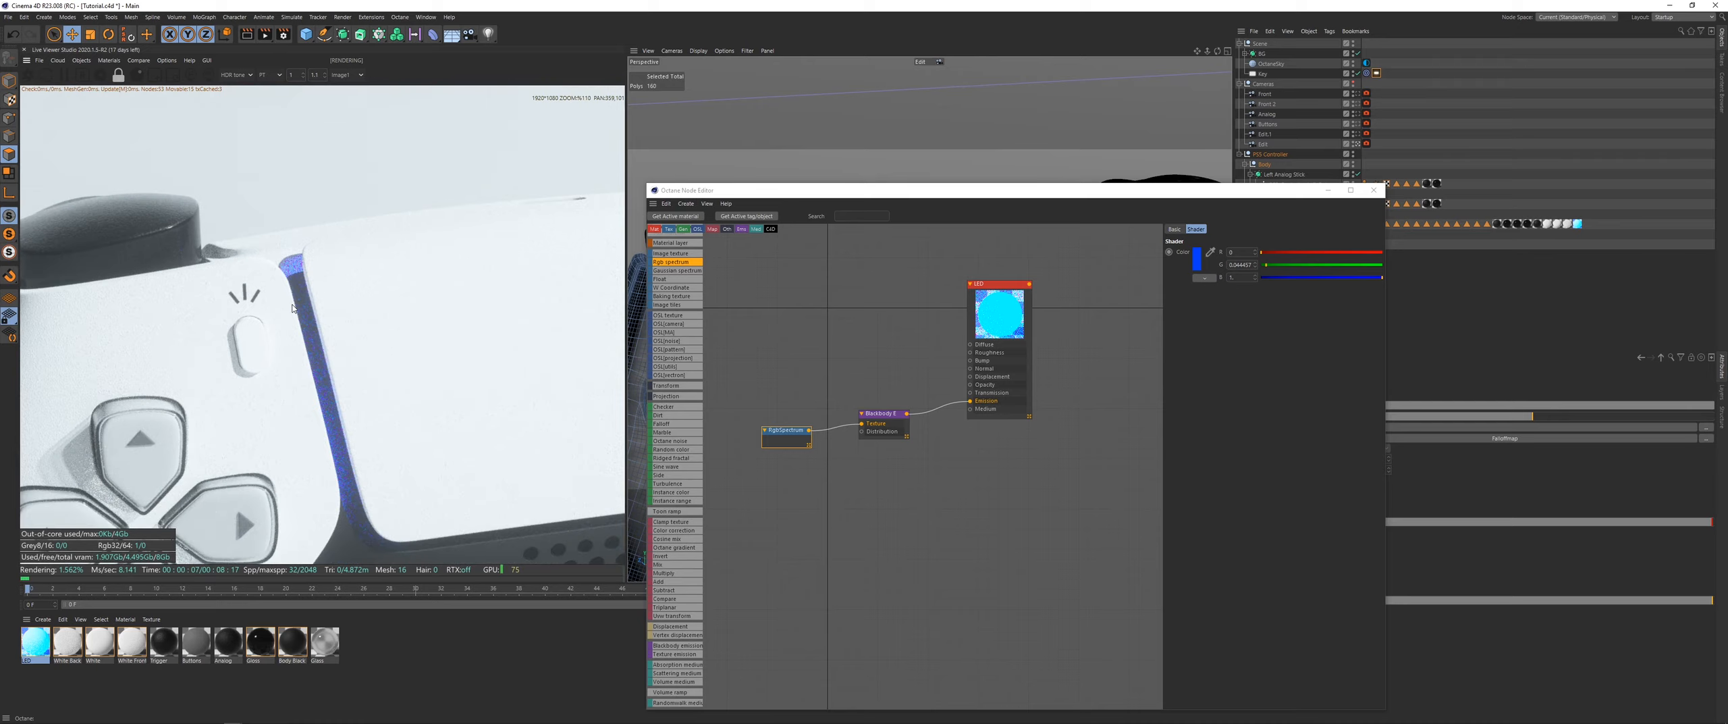
left_click_drag(458, 399, 339, 367)
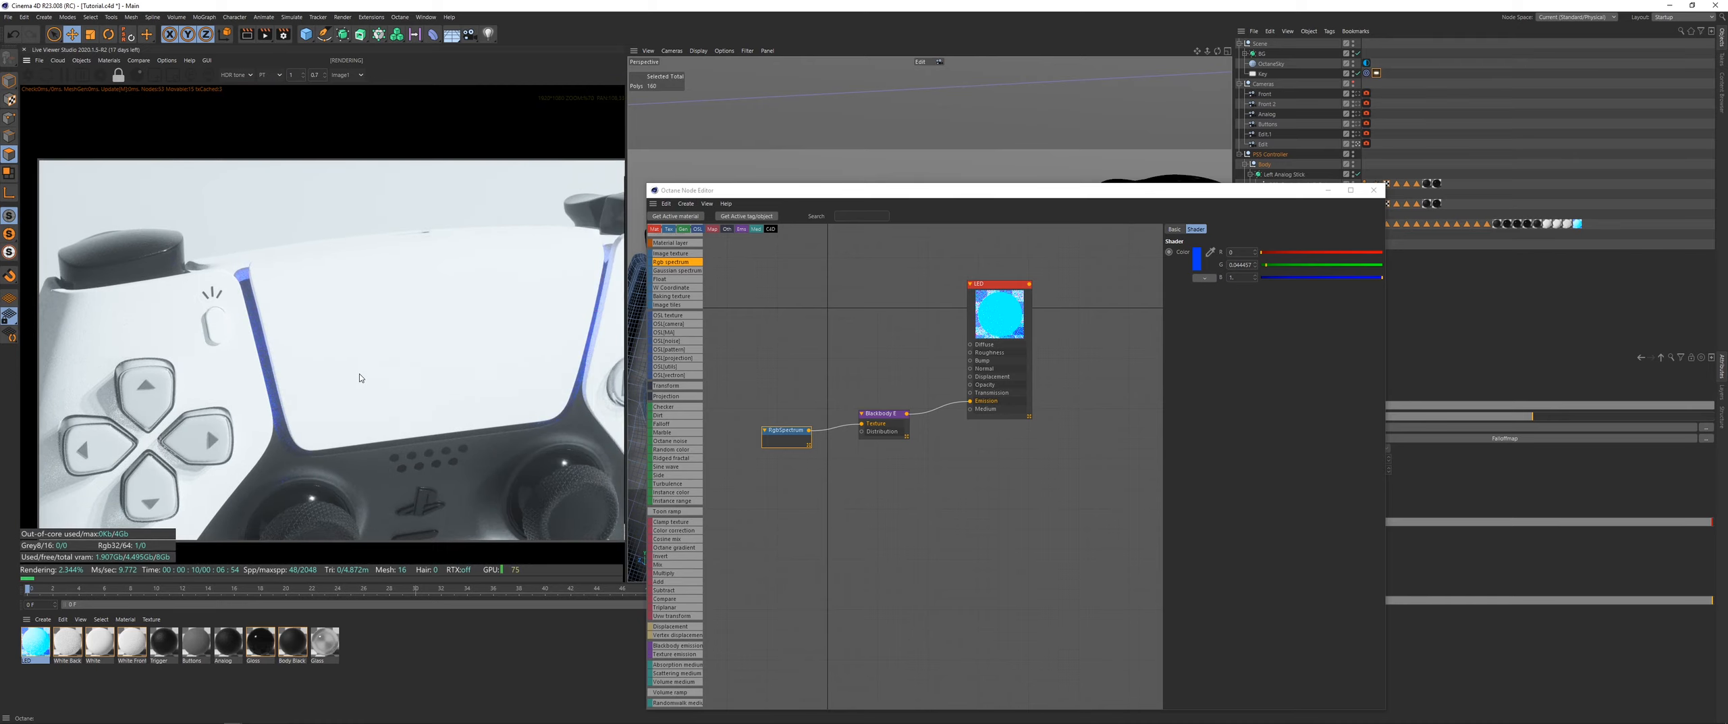
scroll(384, 403, "down", 1)
left_click(883, 418)
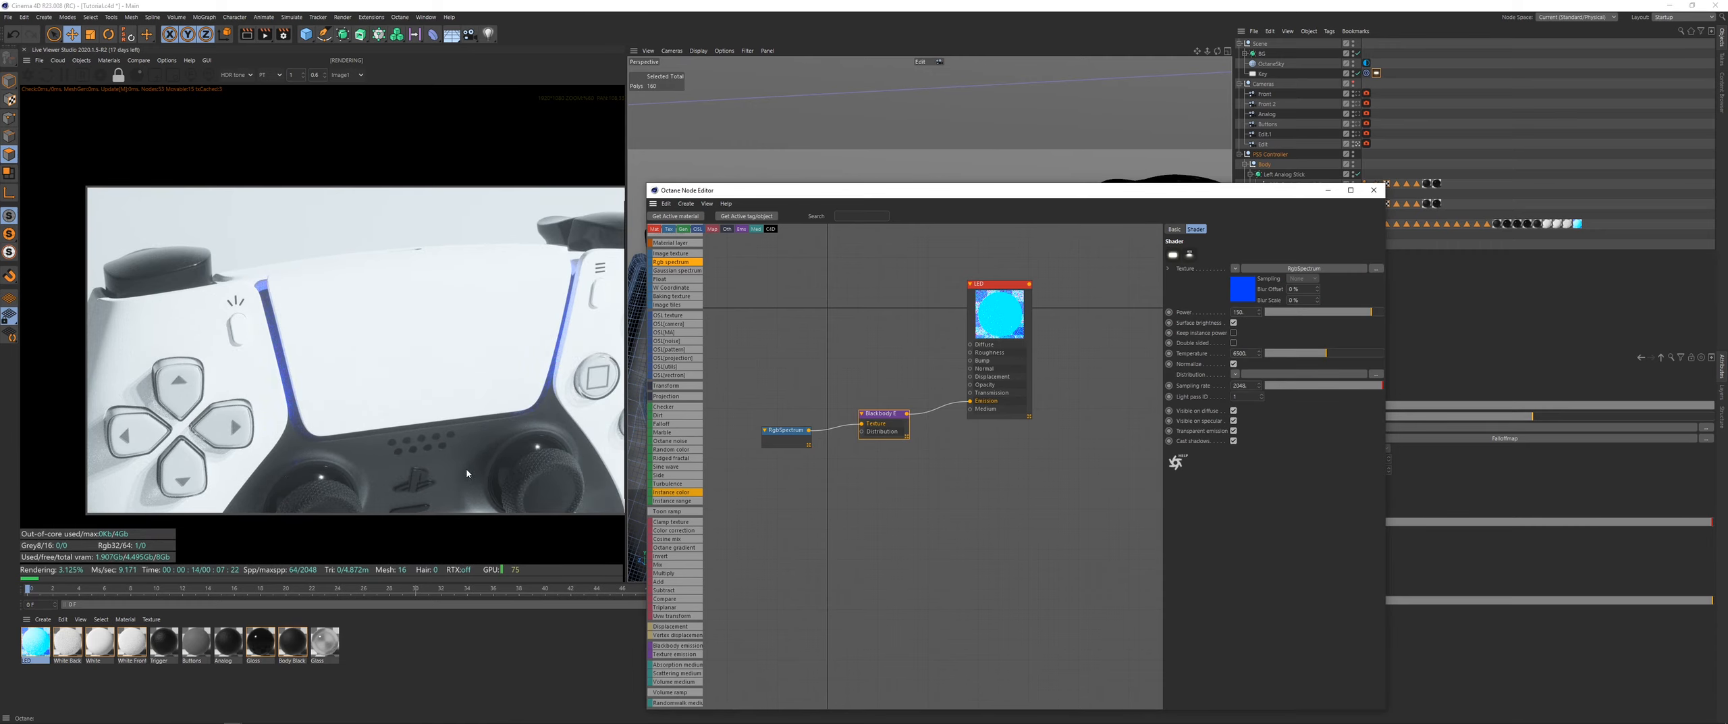
left_click(130, 680)
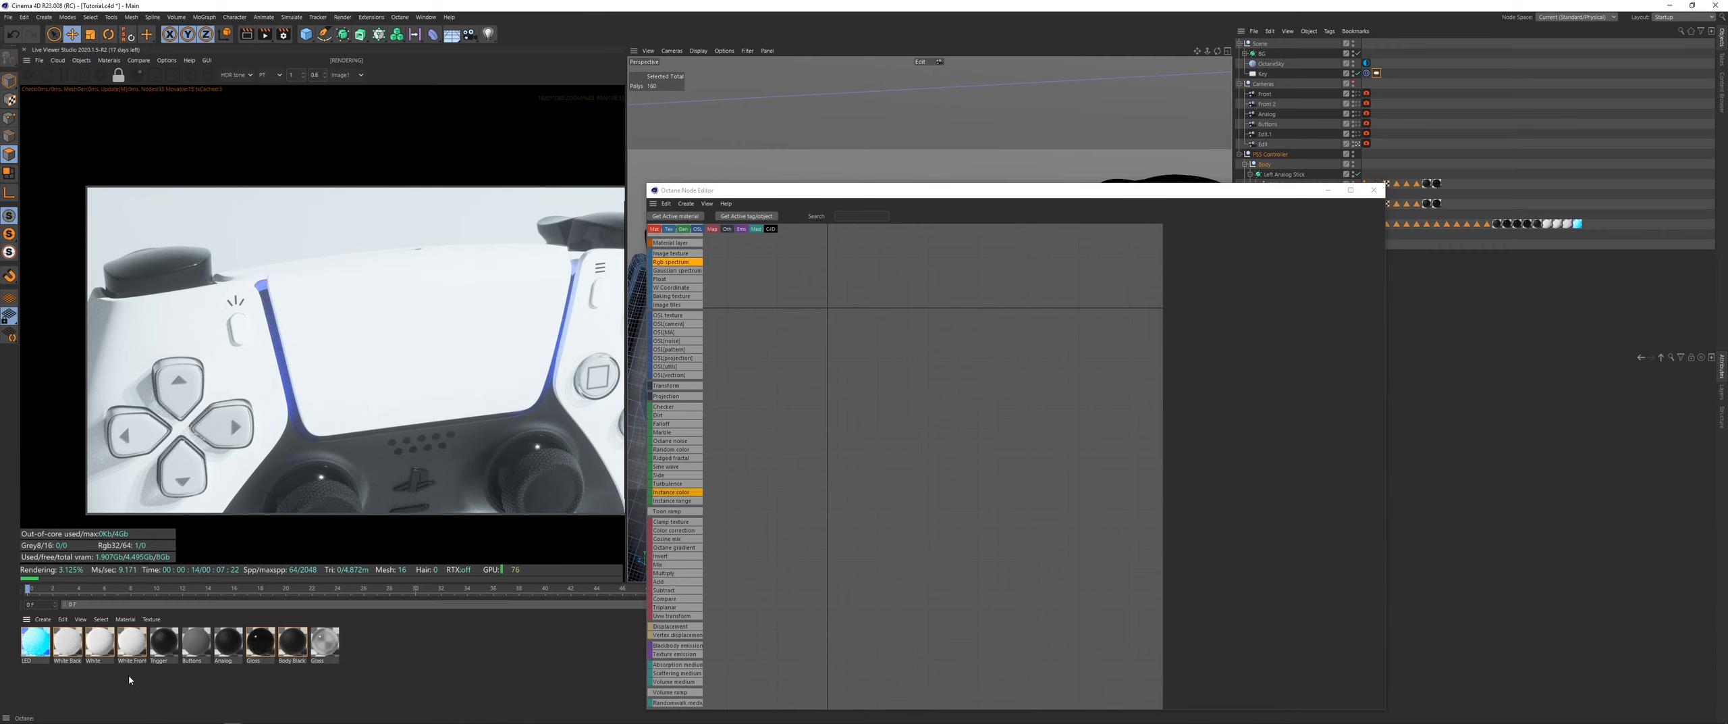
left_click(29, 643)
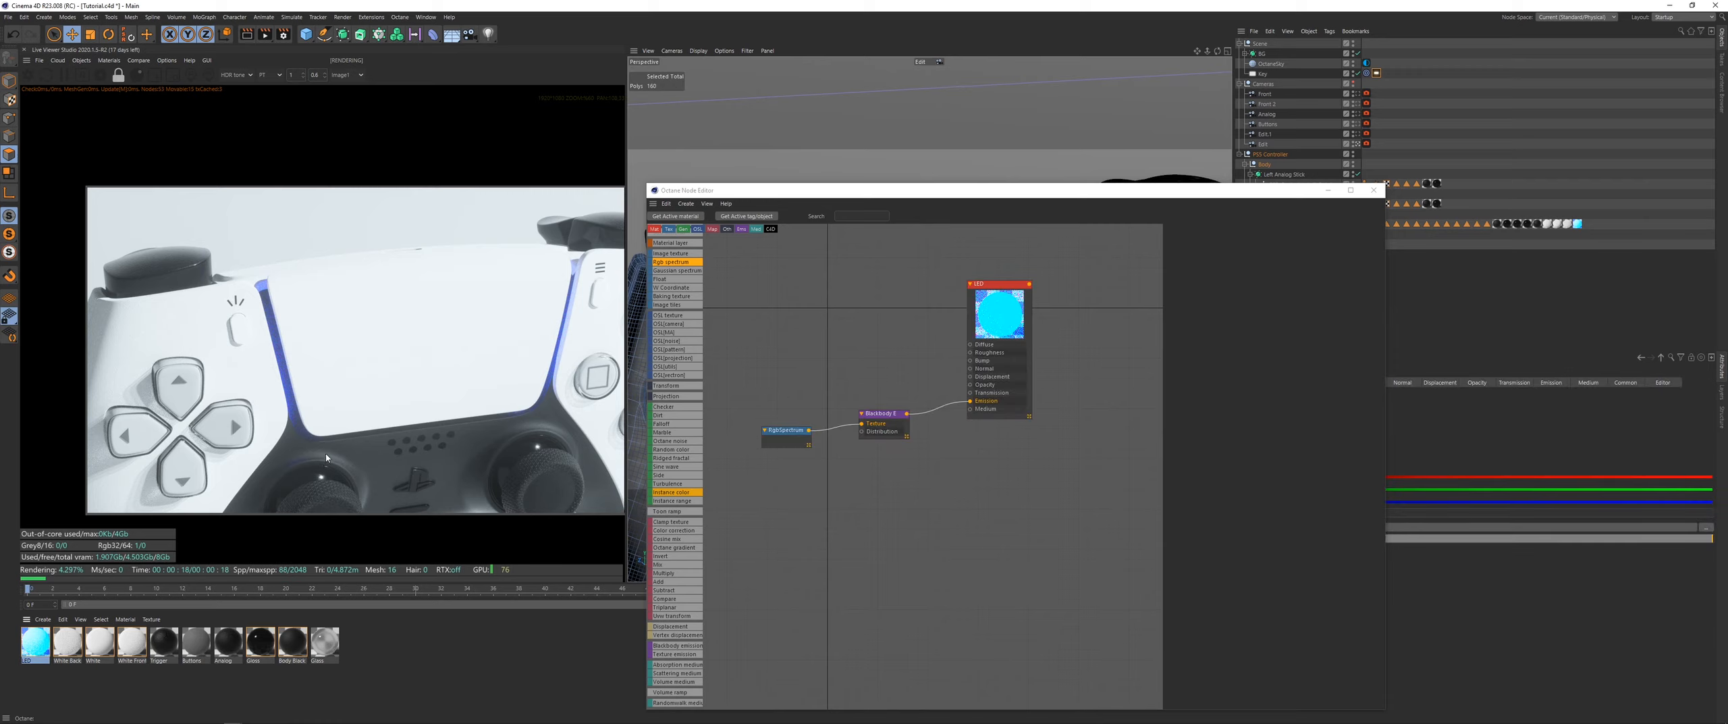
left_click(883, 416)
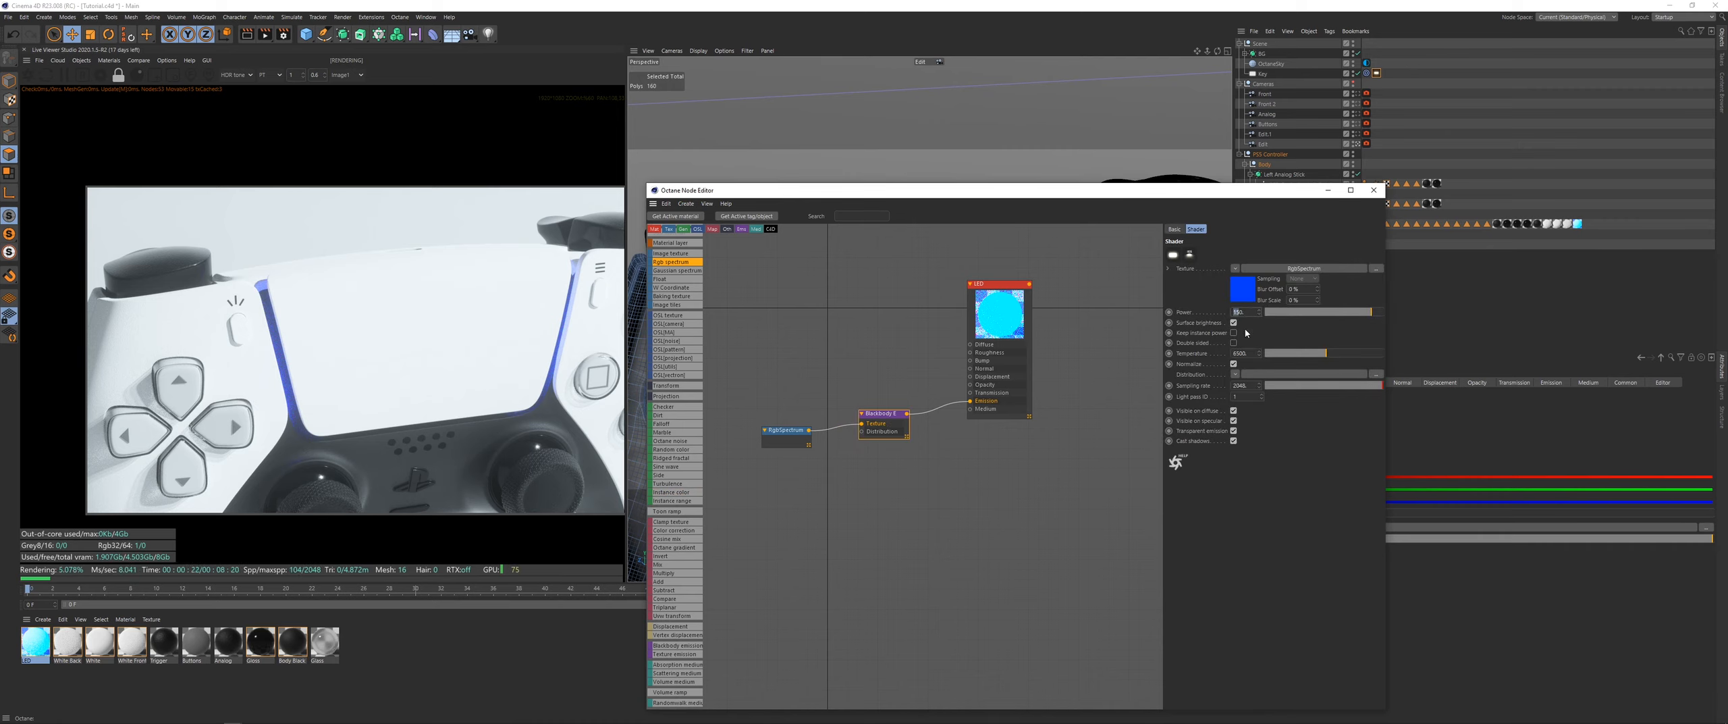
type("2")
key("Return")
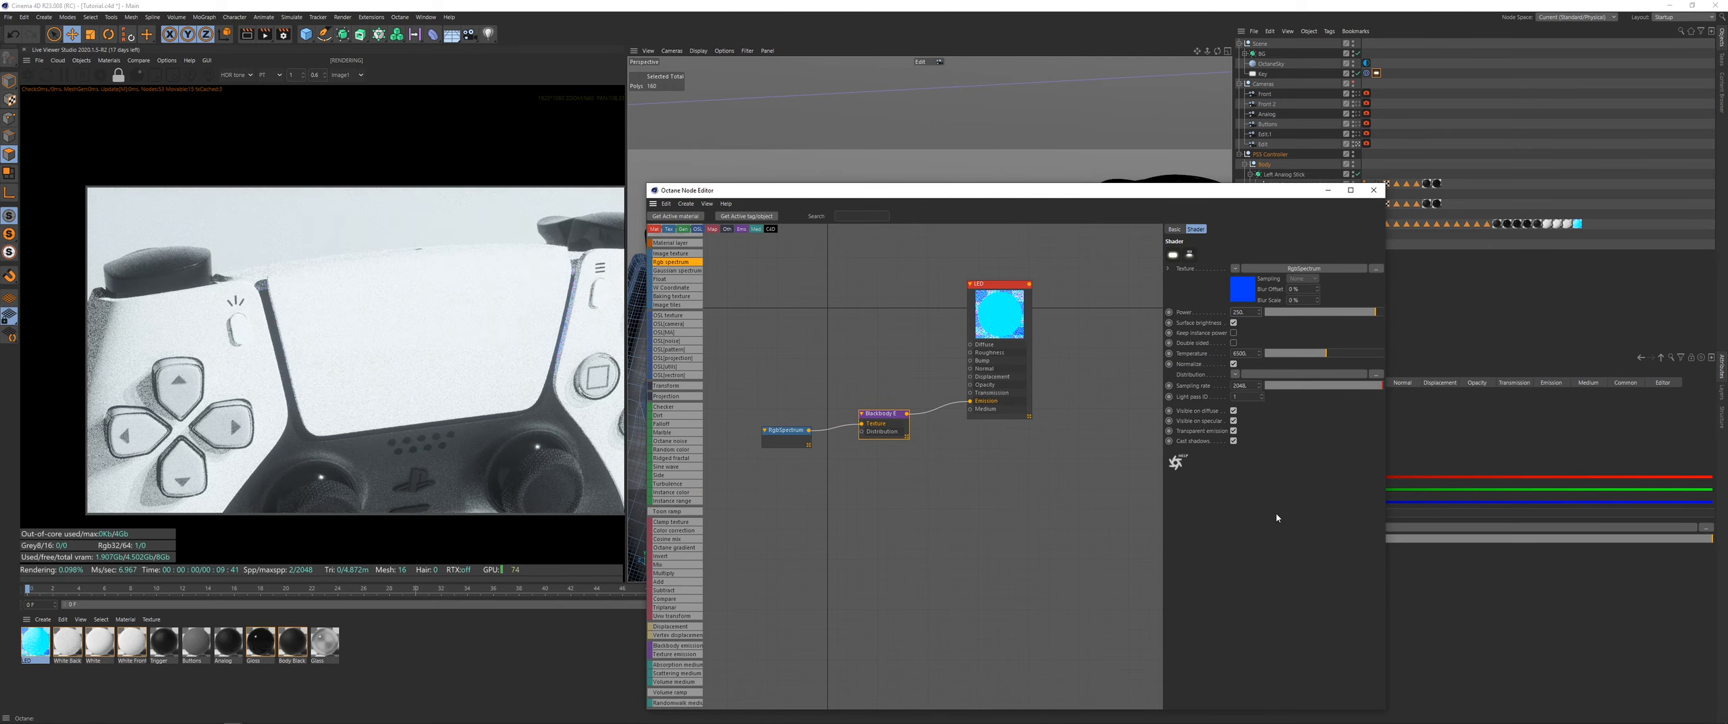
Step: Disable surface brightness on the Blackbody emission and check the LED strips' glow through the Front camera
mouse_move(862, 423)
left_mouse_down()
mouse_move(816, 436)
mouse_move(863, 423)
left_mouse_up()
left_click(1231, 324)
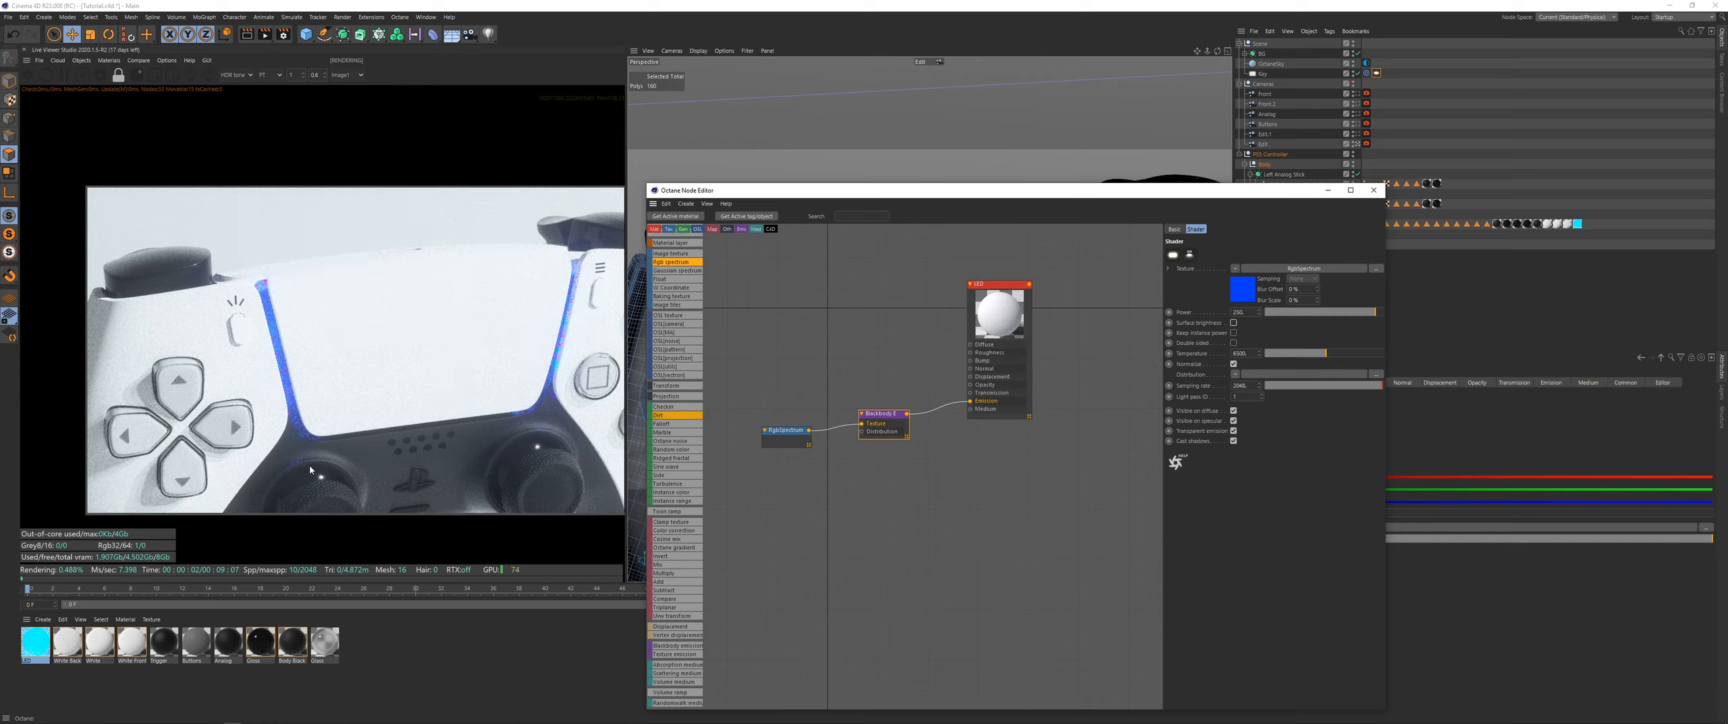
left_click(1356, 95)
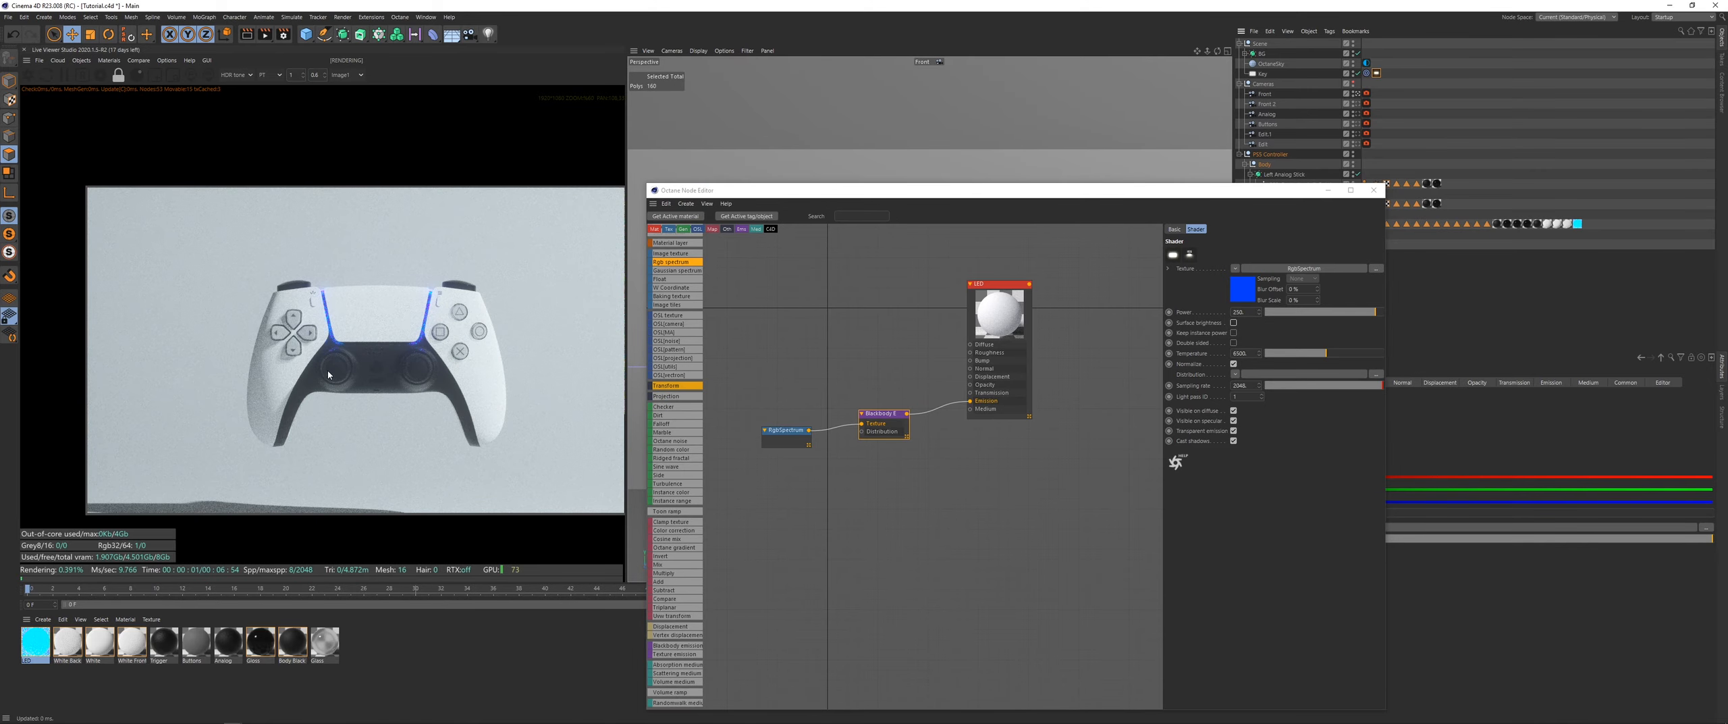
scroll(332, 391, "up", 5)
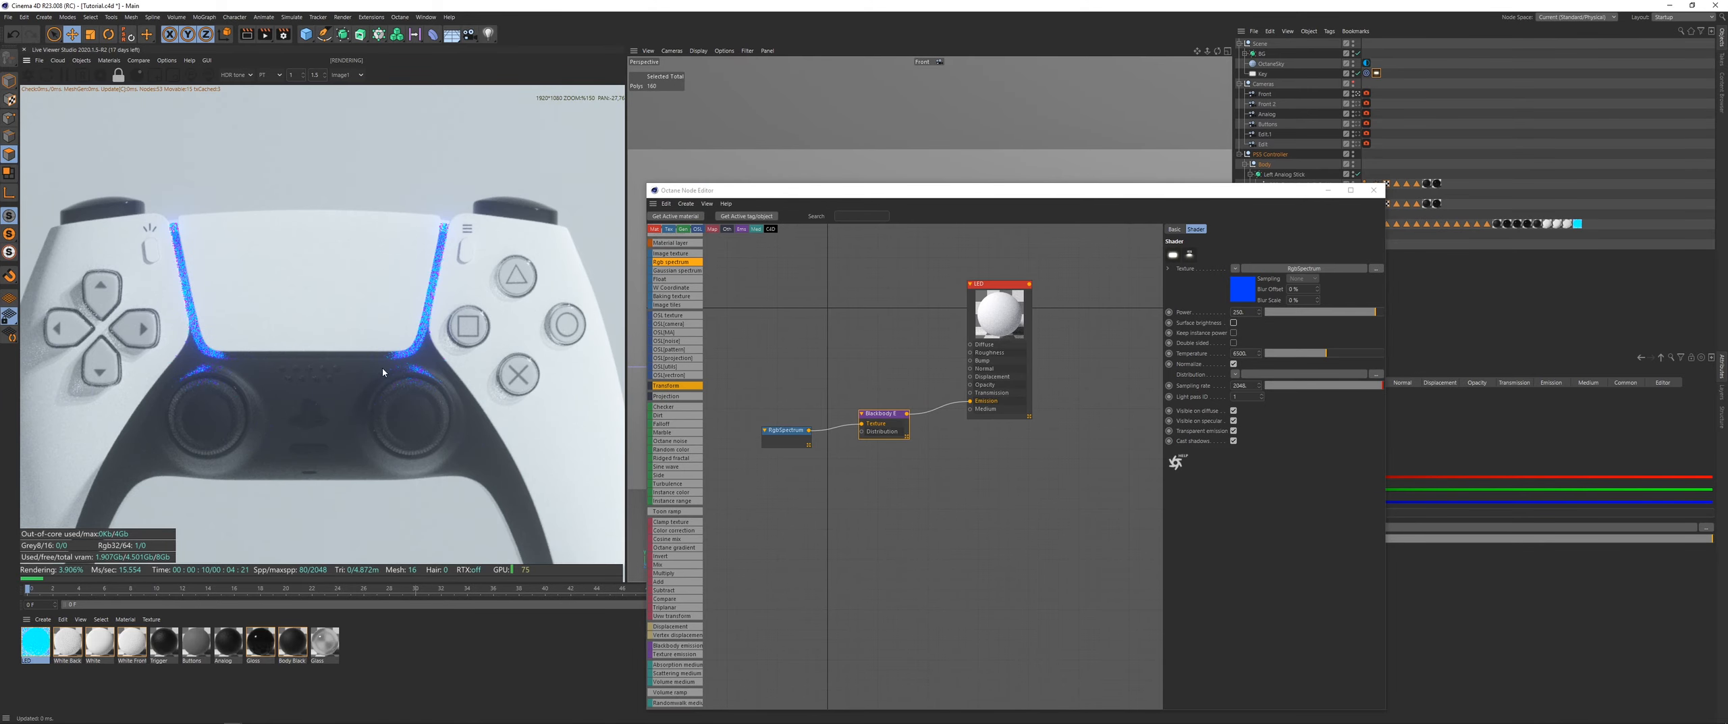
Step: Lighten the RGB spectrum node's blue by lowering its saturation and value
left_click(765, 437)
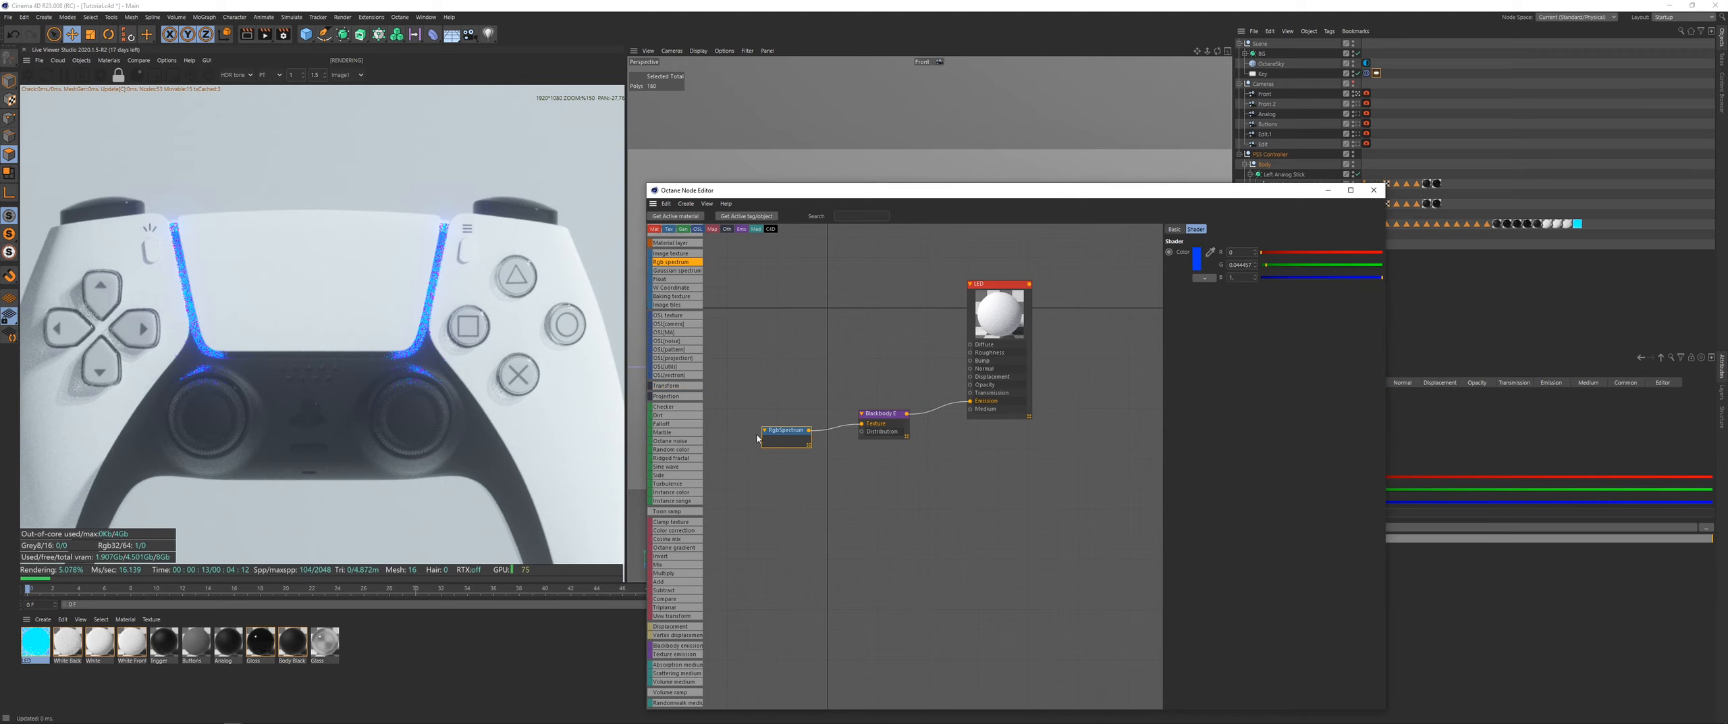
left_click(1199, 263)
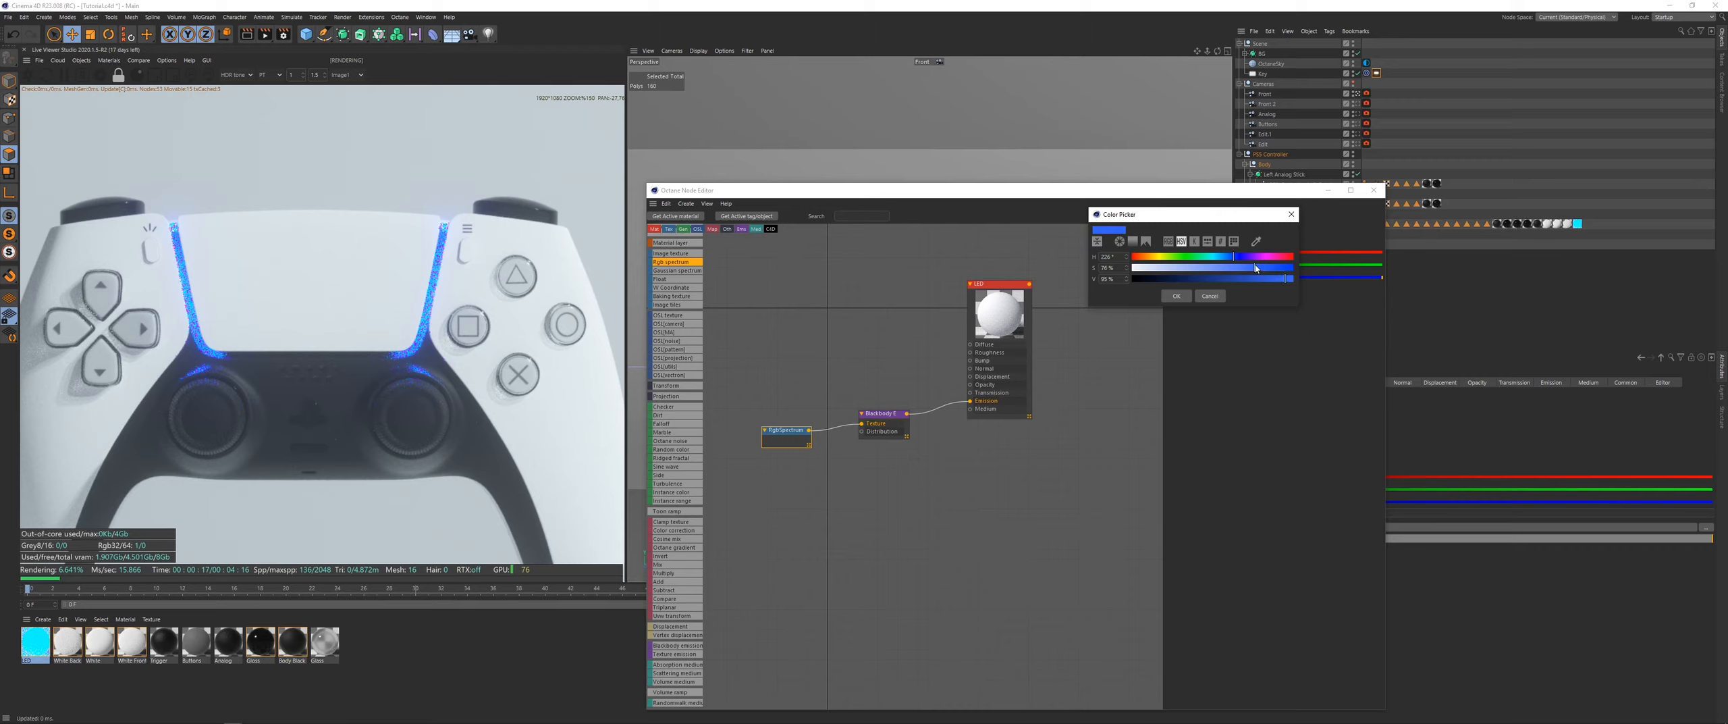
left_click(1227, 261)
left_click(1175, 297)
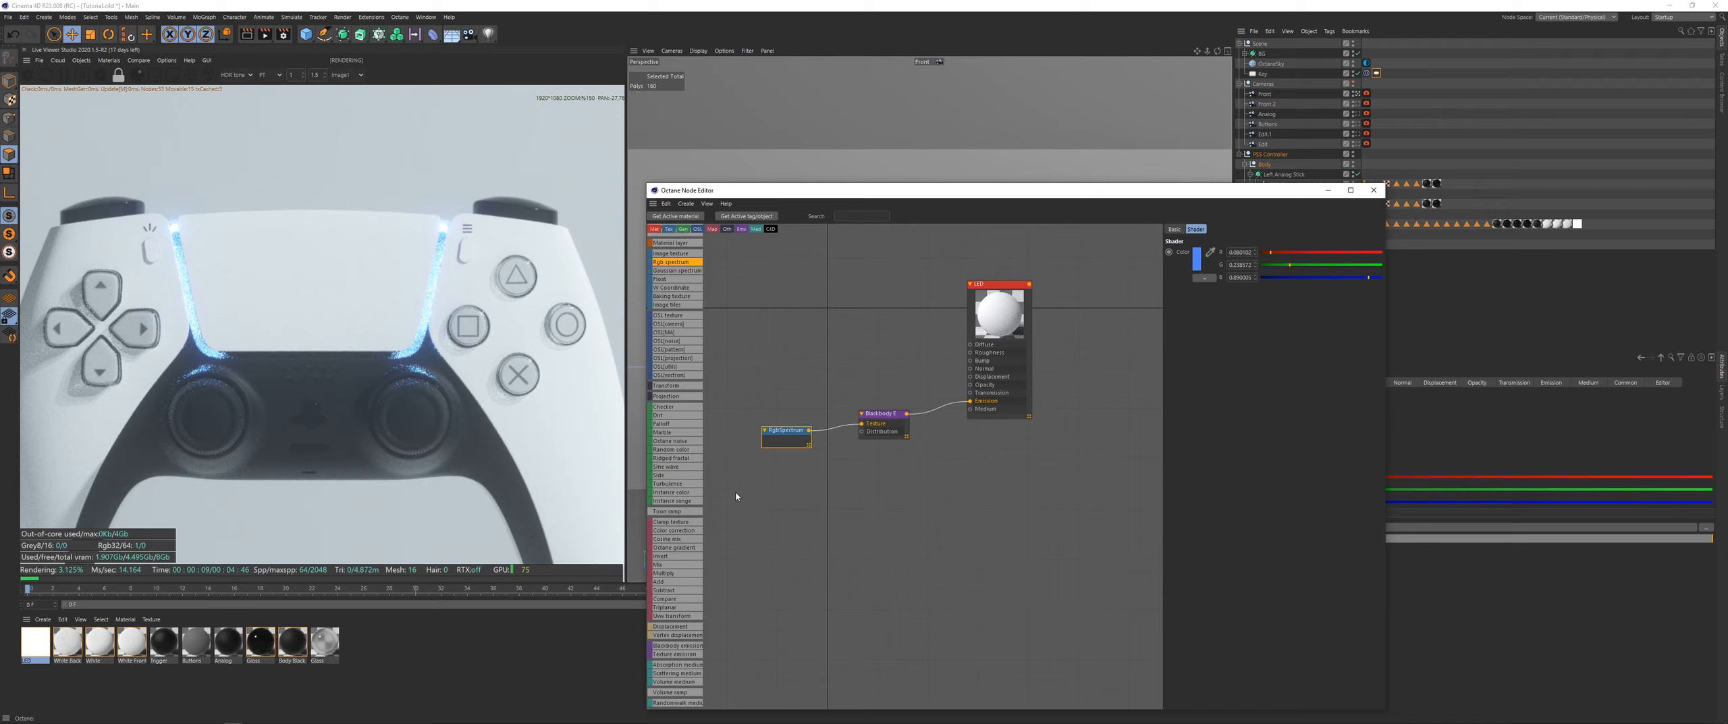
Step: Shift the RGB spectrum's hue slightly towards a deeper blue and check the whole controller in the render
scroll(318, 376, "down", 5)
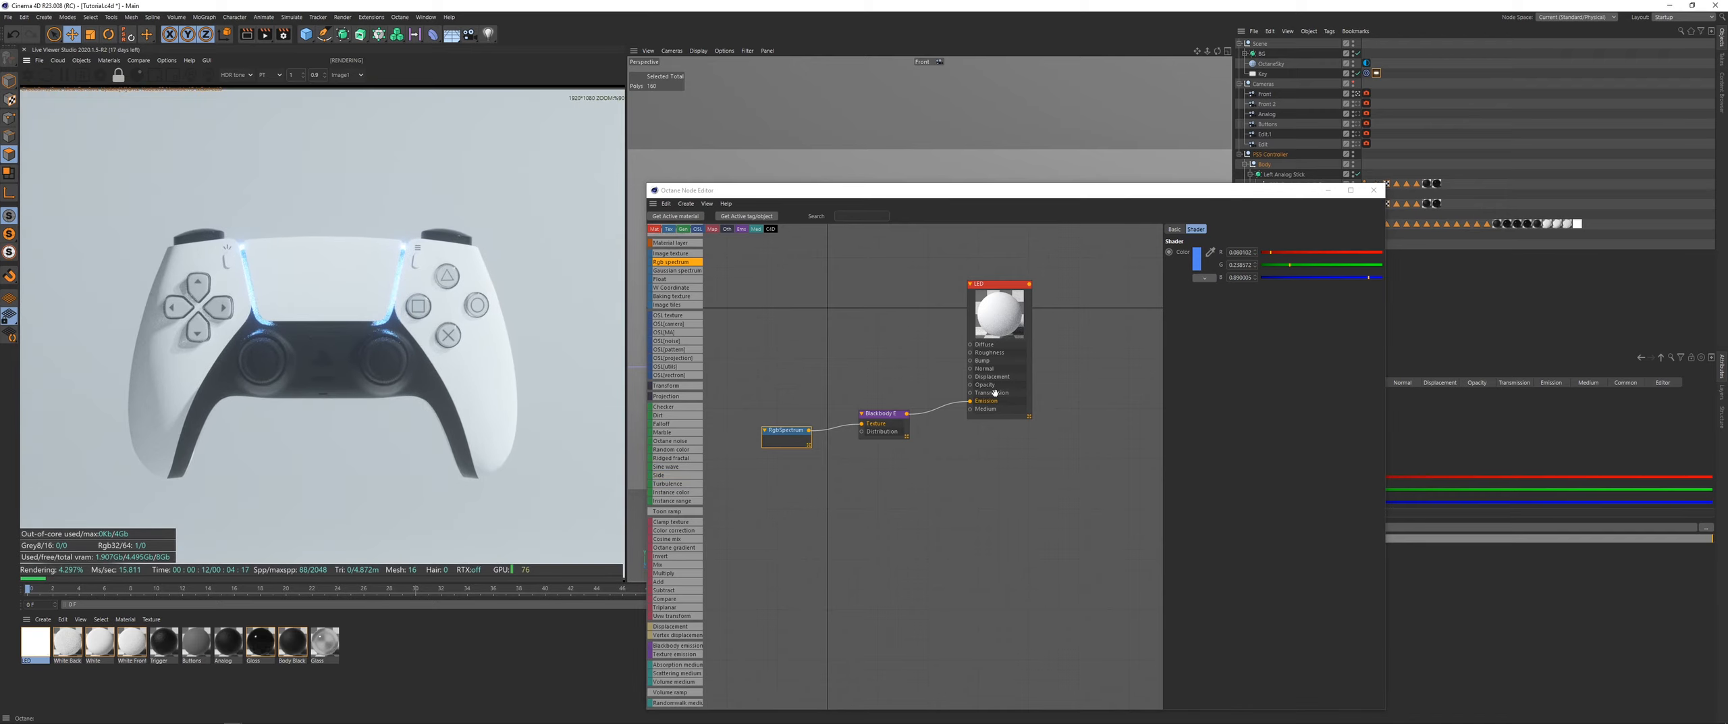
left_click(1197, 258)
left_click_drag(1235, 267, 1238, 266)
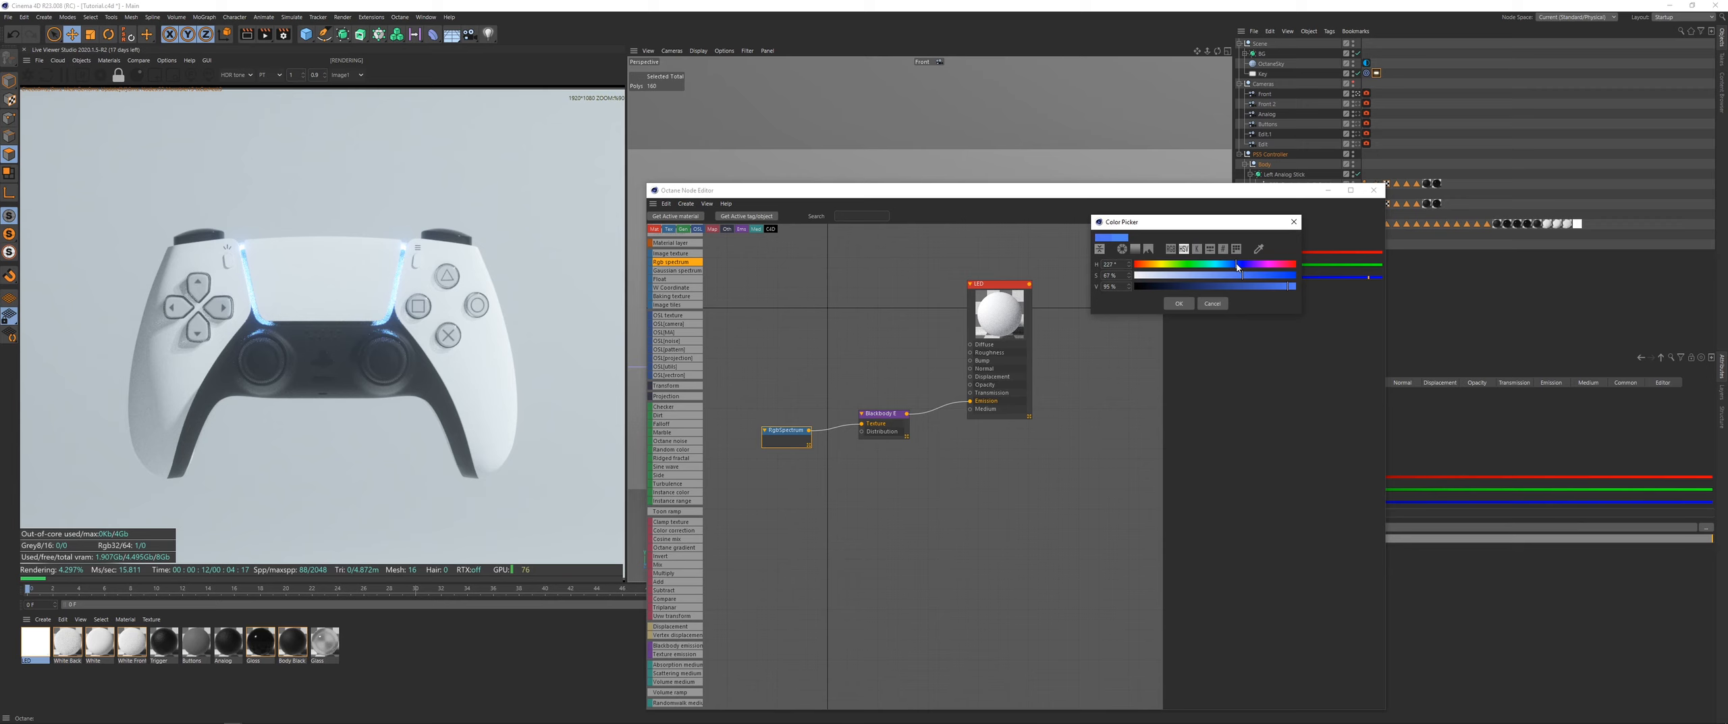
left_click(1179, 303)
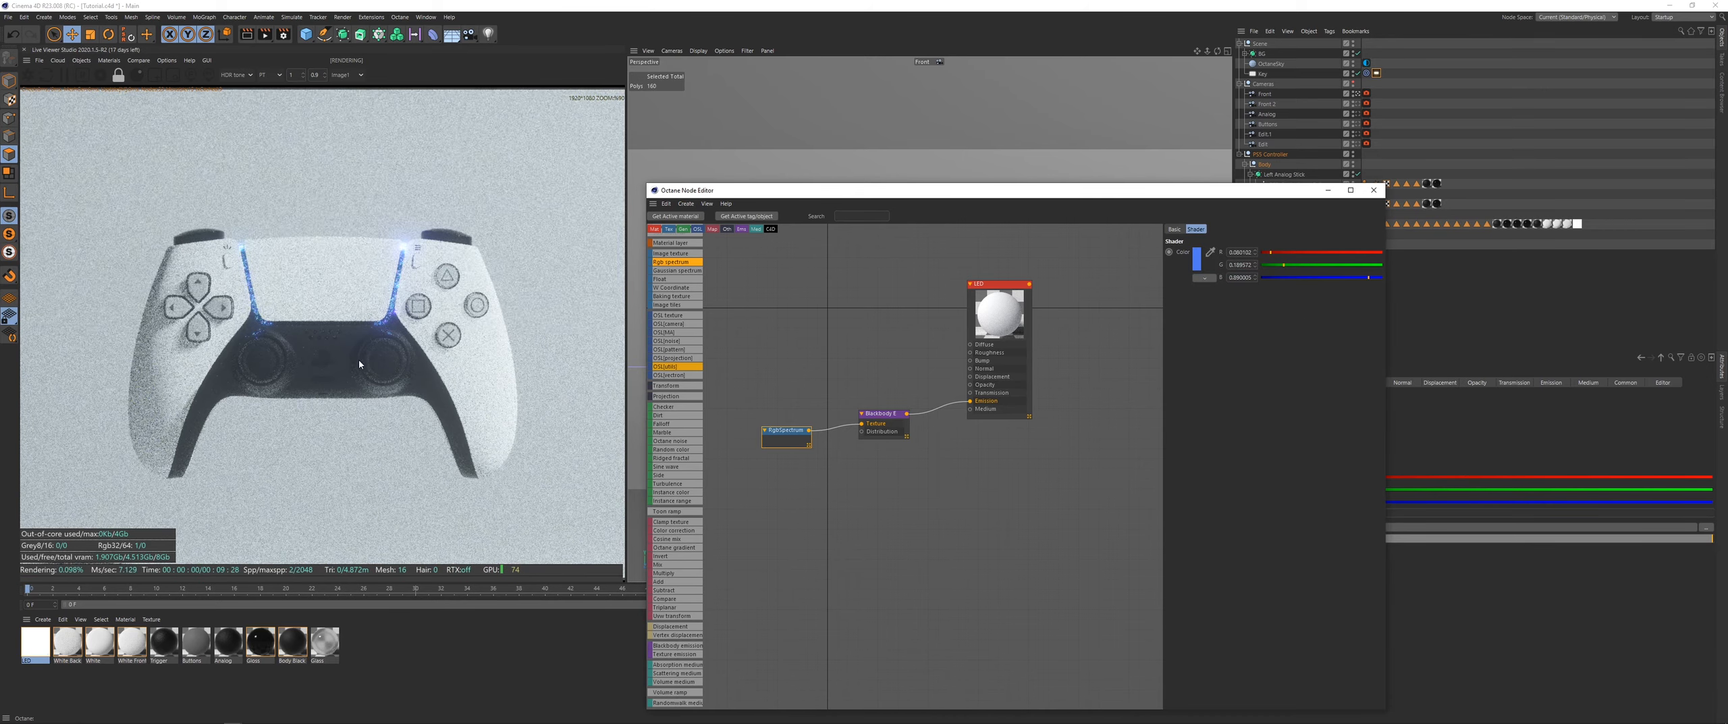
scroll(291, 335, "down", 3)
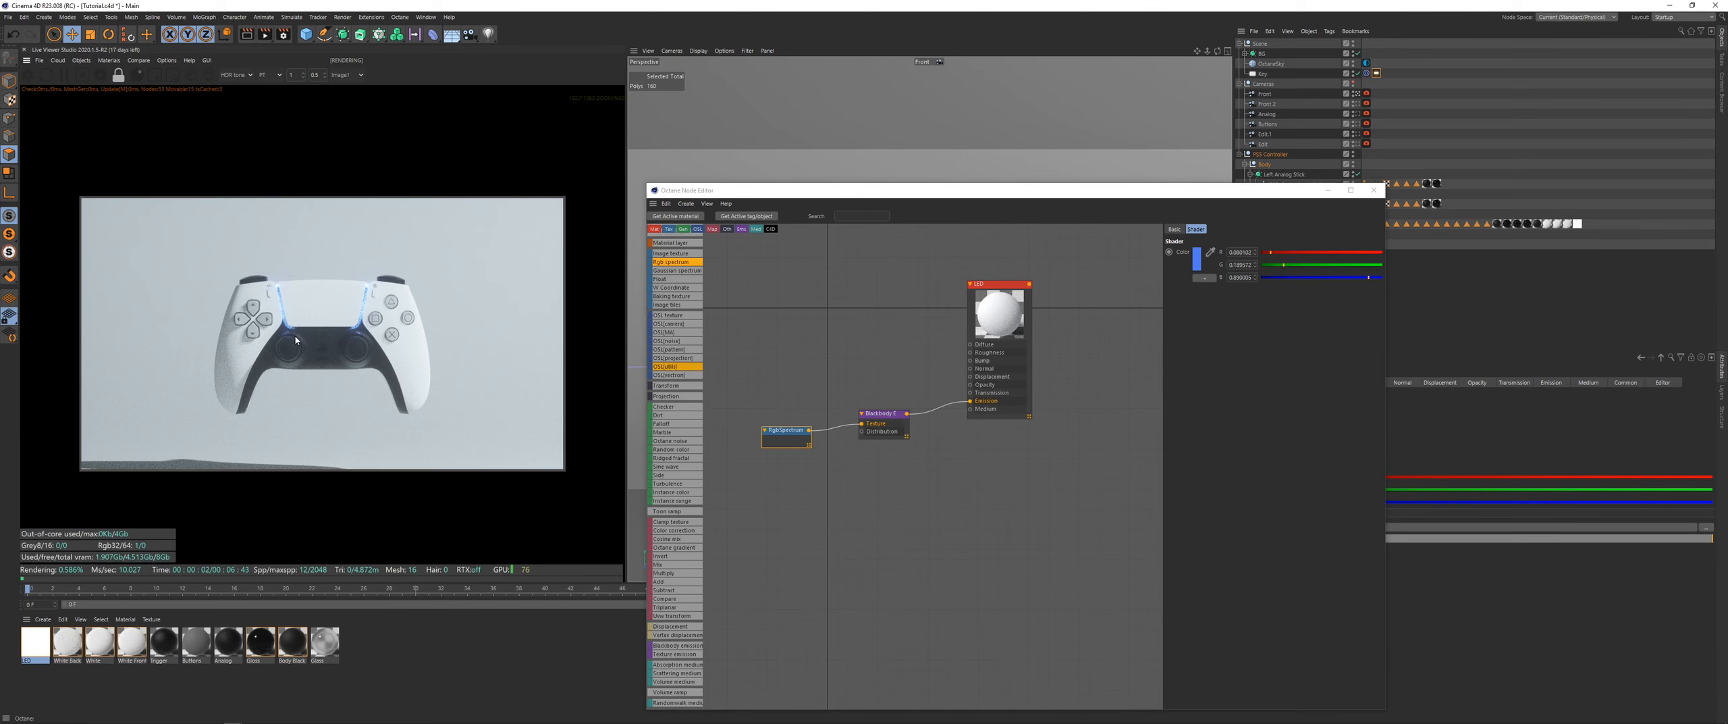
Step: Try surface brightness on the Blackbody emission and compare the glow beside the touchpad with it switched off
left_click(881, 413)
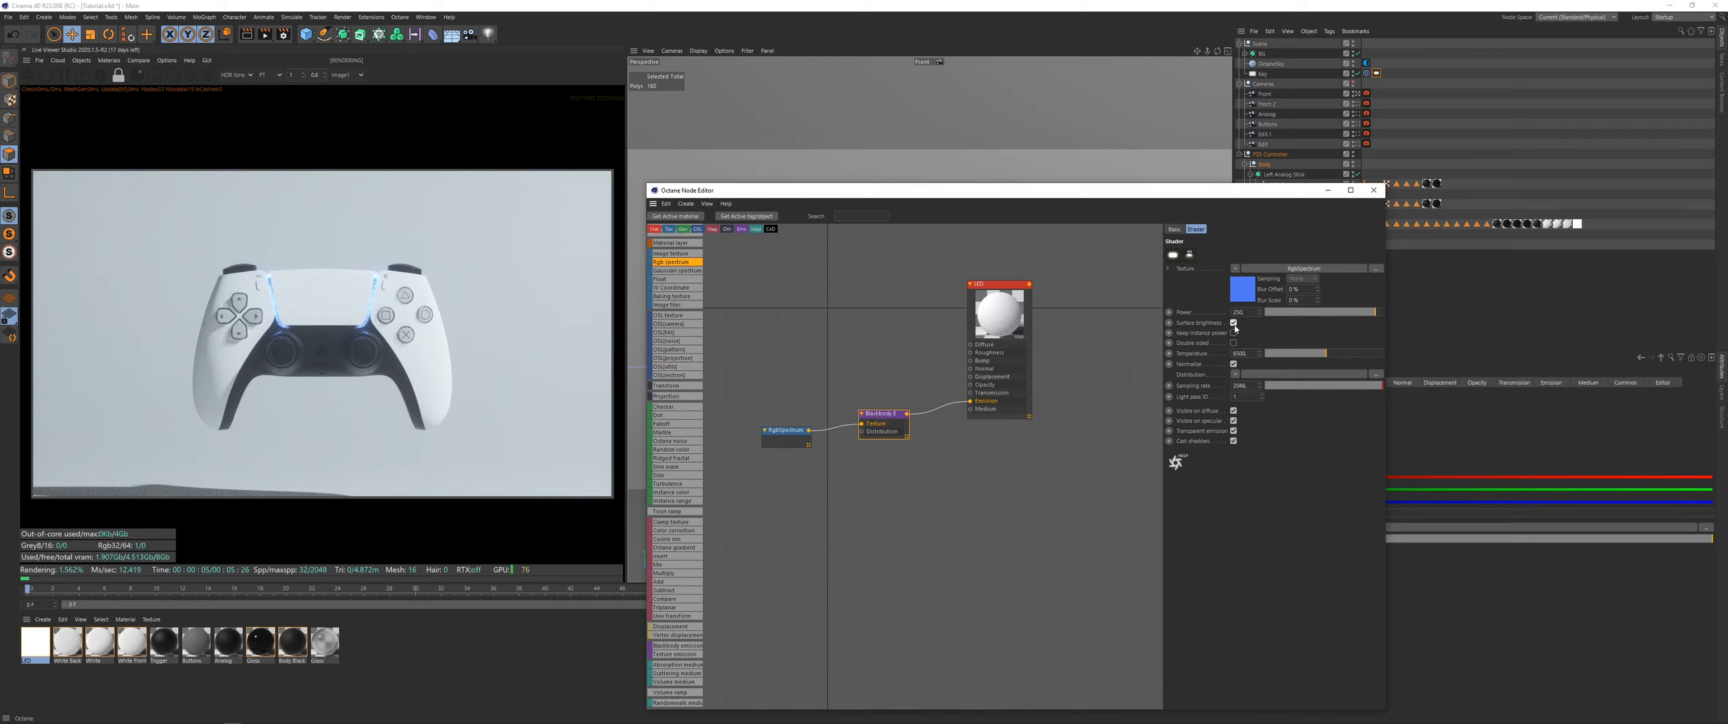
scroll(328, 303, "up", 4)
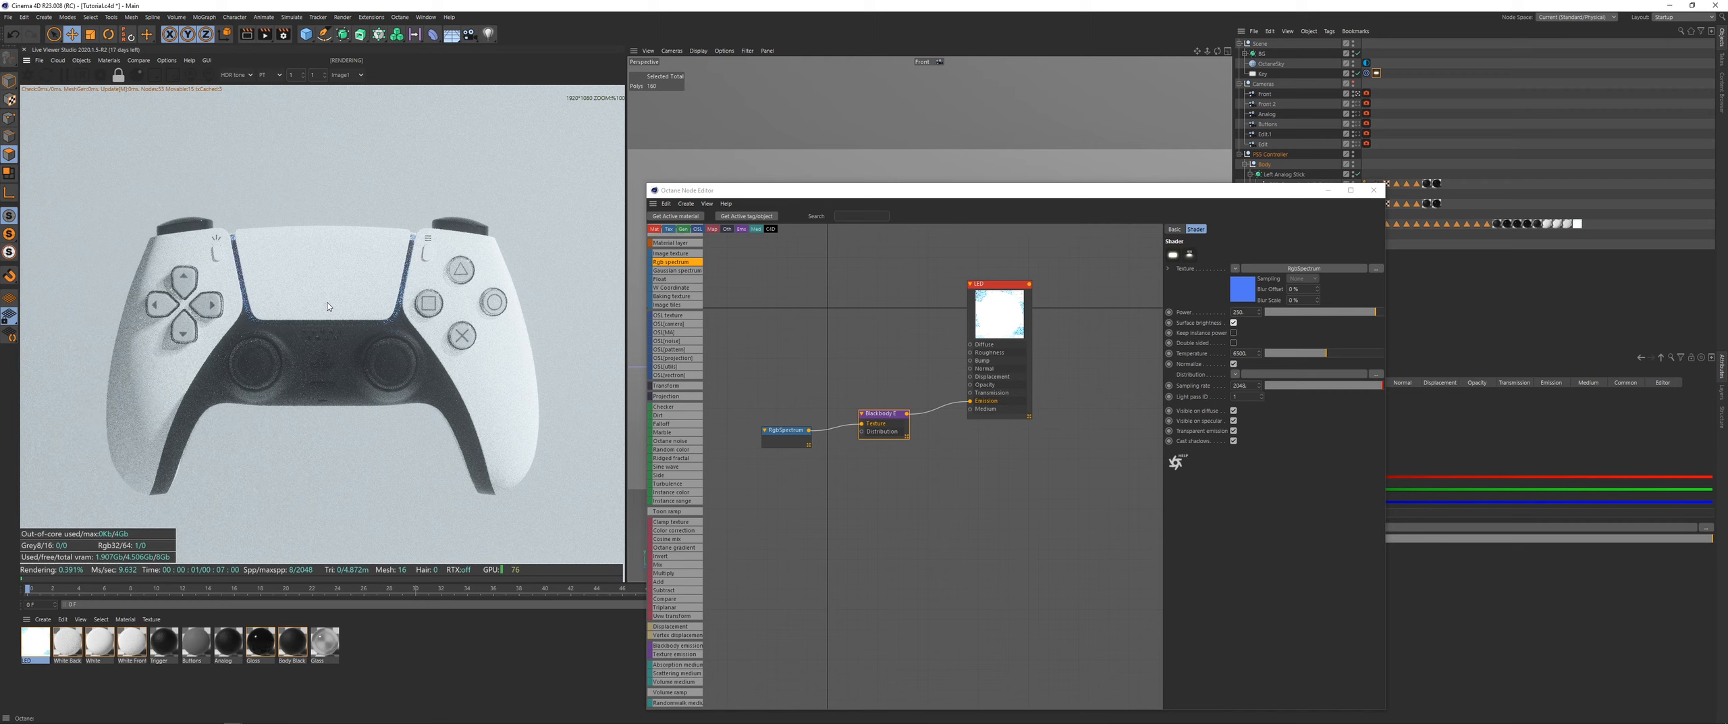
scroll(328, 305, "down", 2)
left_click(1233, 322)
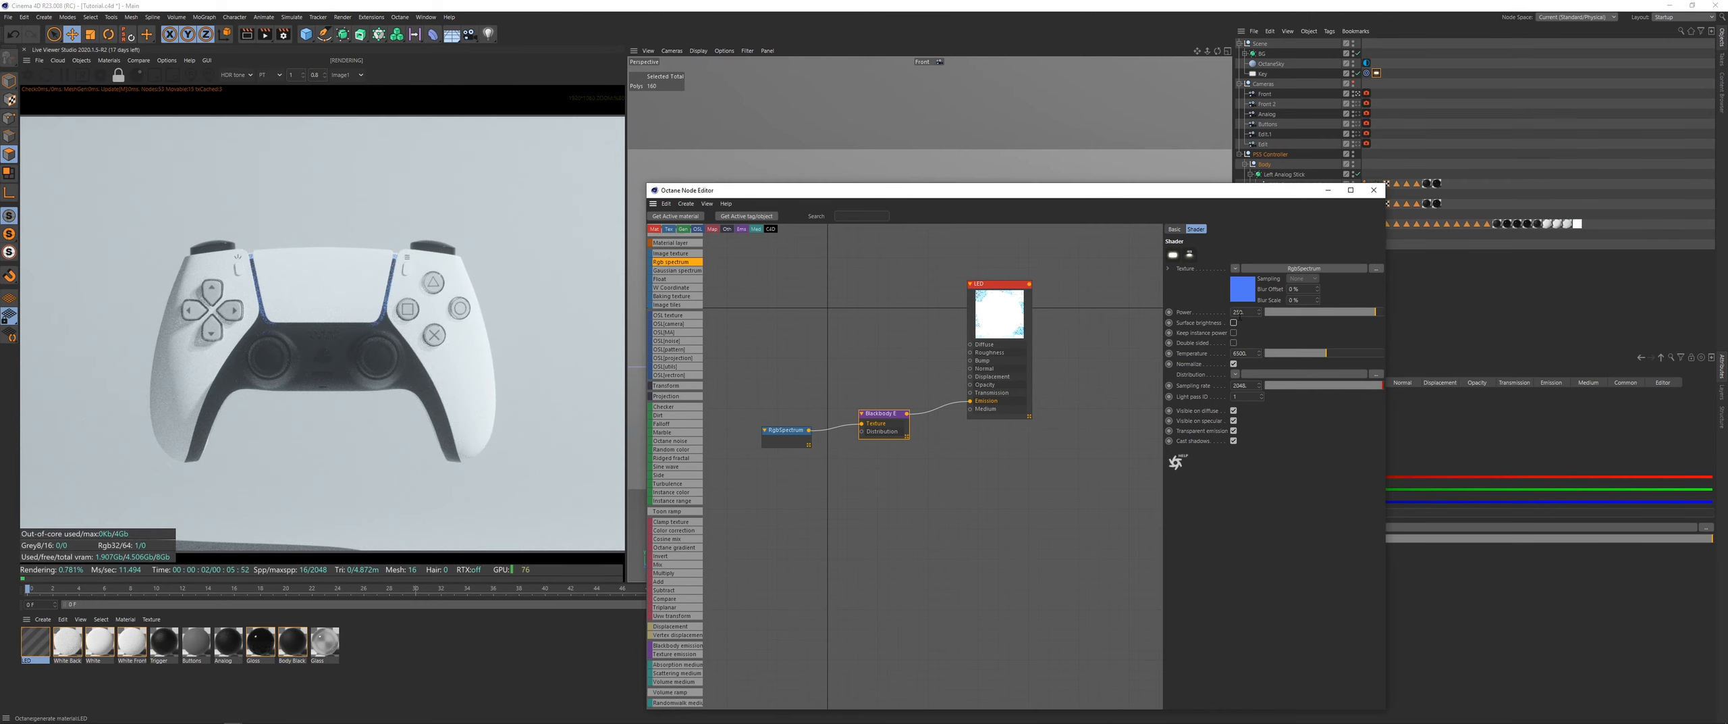
Step: Set the Blackbody emission's power to 150, change its sampling rate, and close the node editor
left_click_drag(1244, 312, 1211, 329)
type("150")
key("Return")
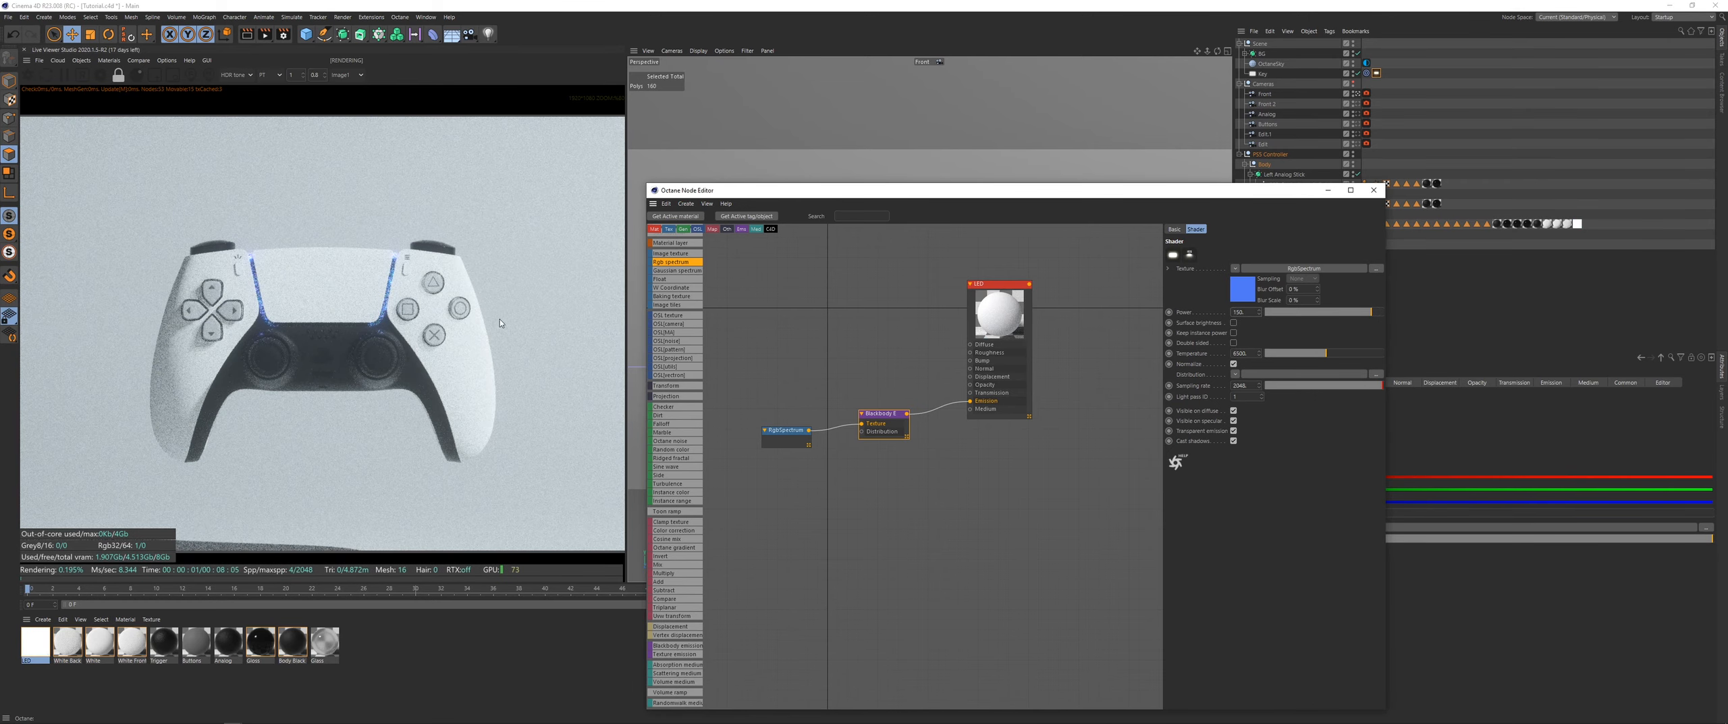
scroll(297, 313, "down", 2)
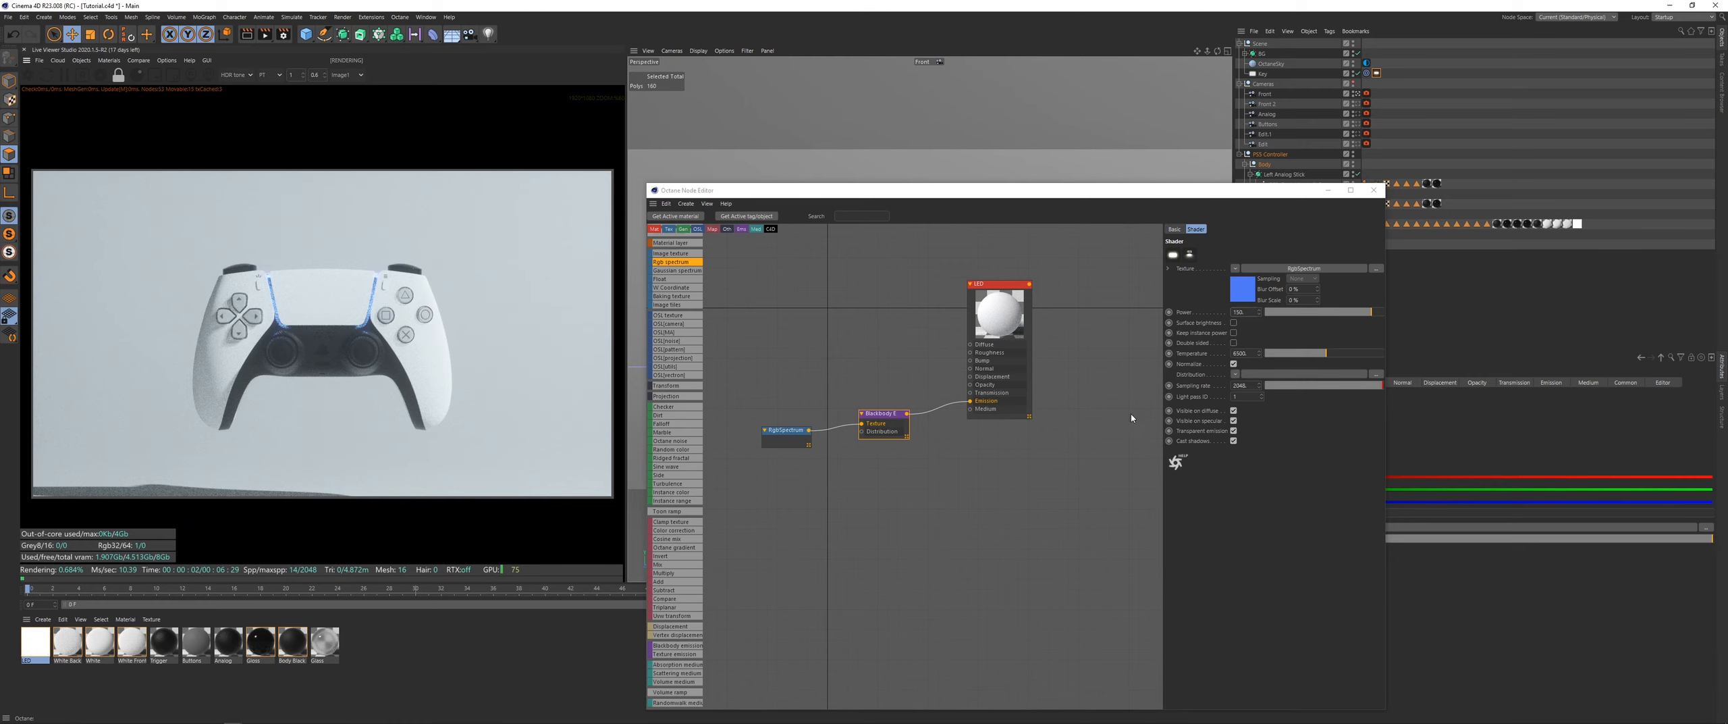
left_click_drag(1244, 385, 1089, 405)
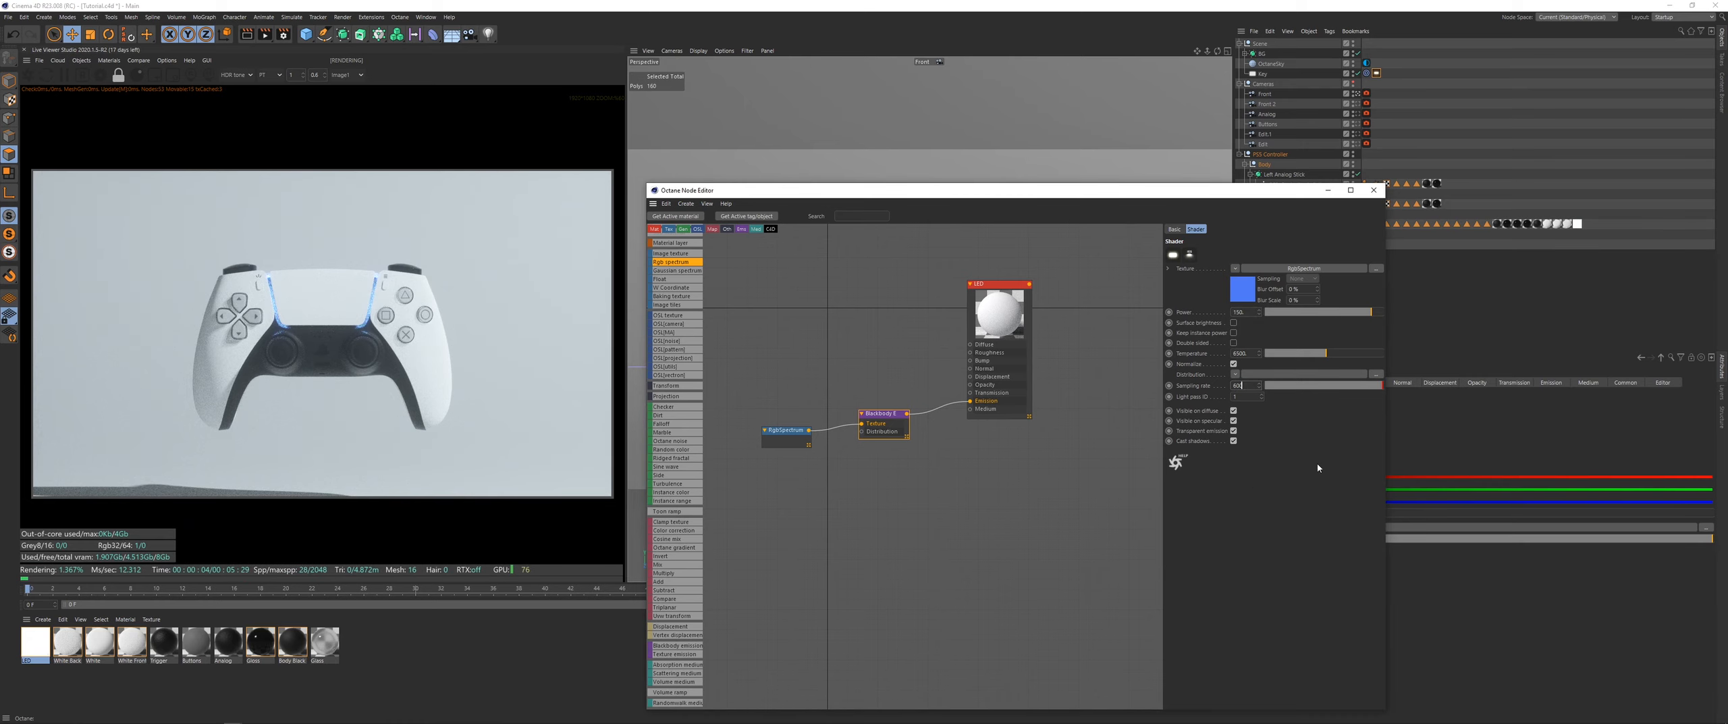
key("Return")
left_click(1374, 190)
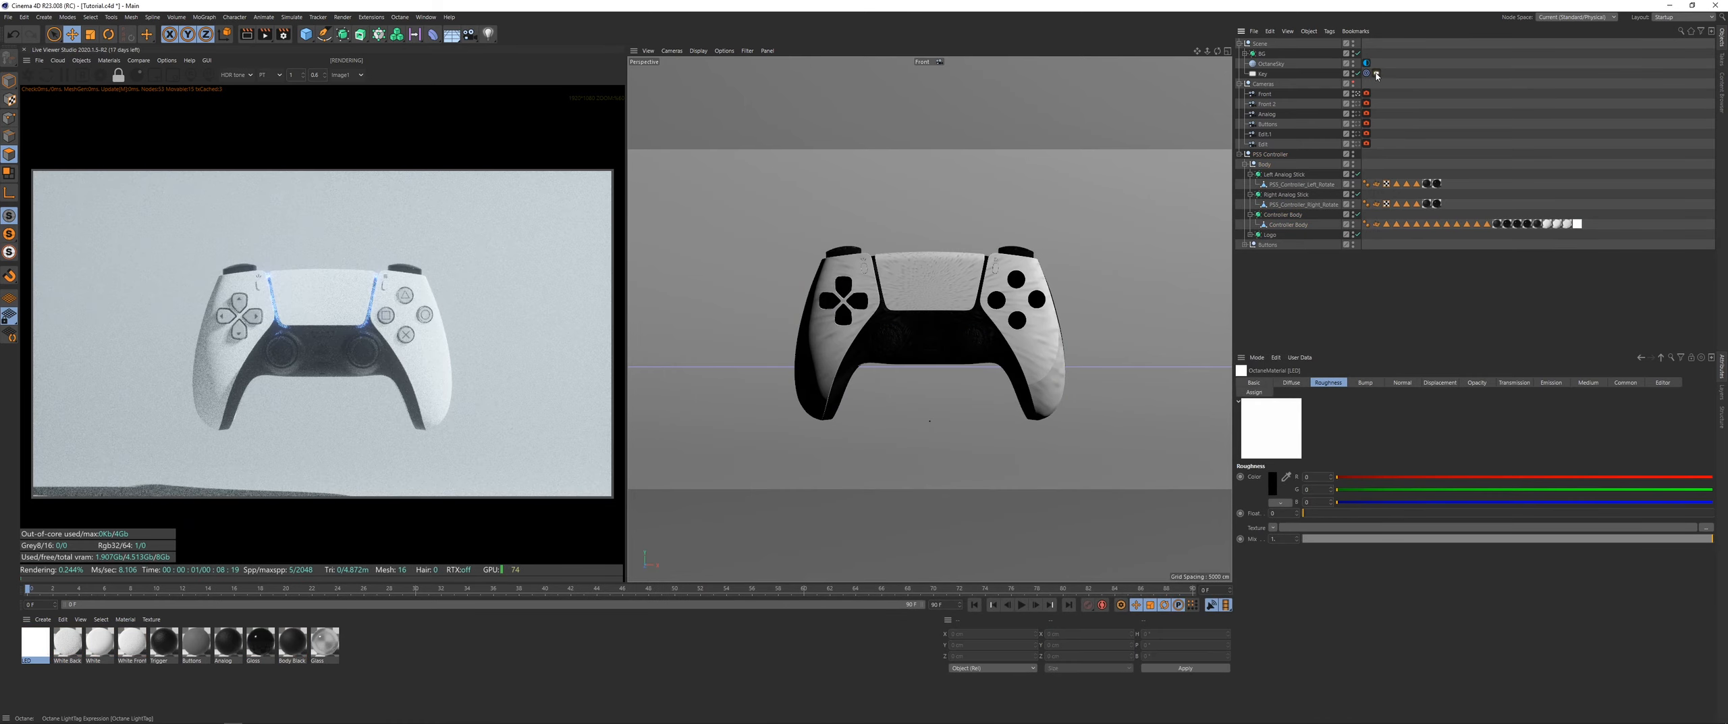
Step: Set the Key light's sampling rate to 6000 and inspect the controller in the render
left_click(1376, 73)
type("6000.")
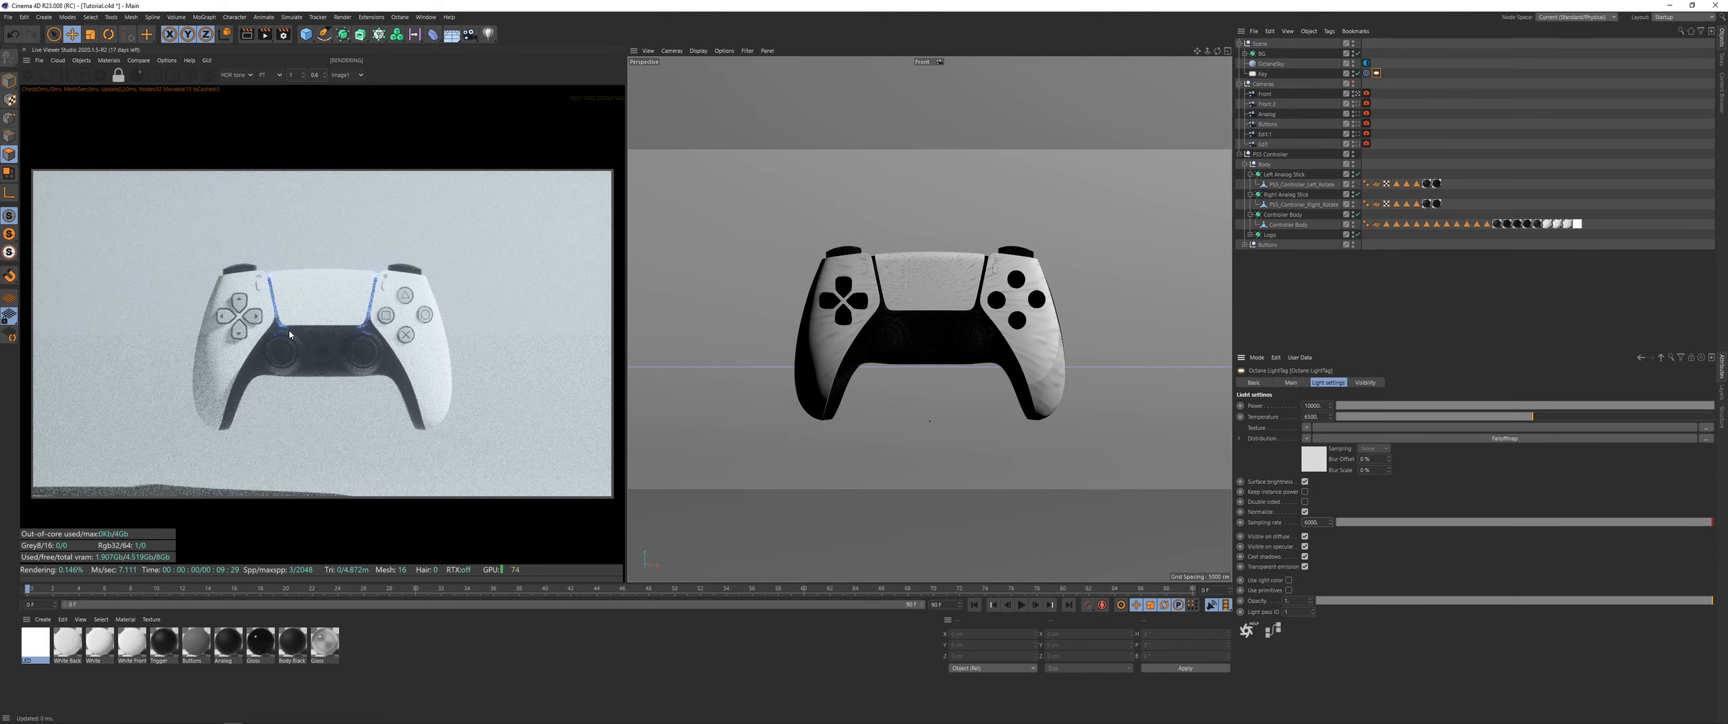
scroll(294, 309, "up", 3)
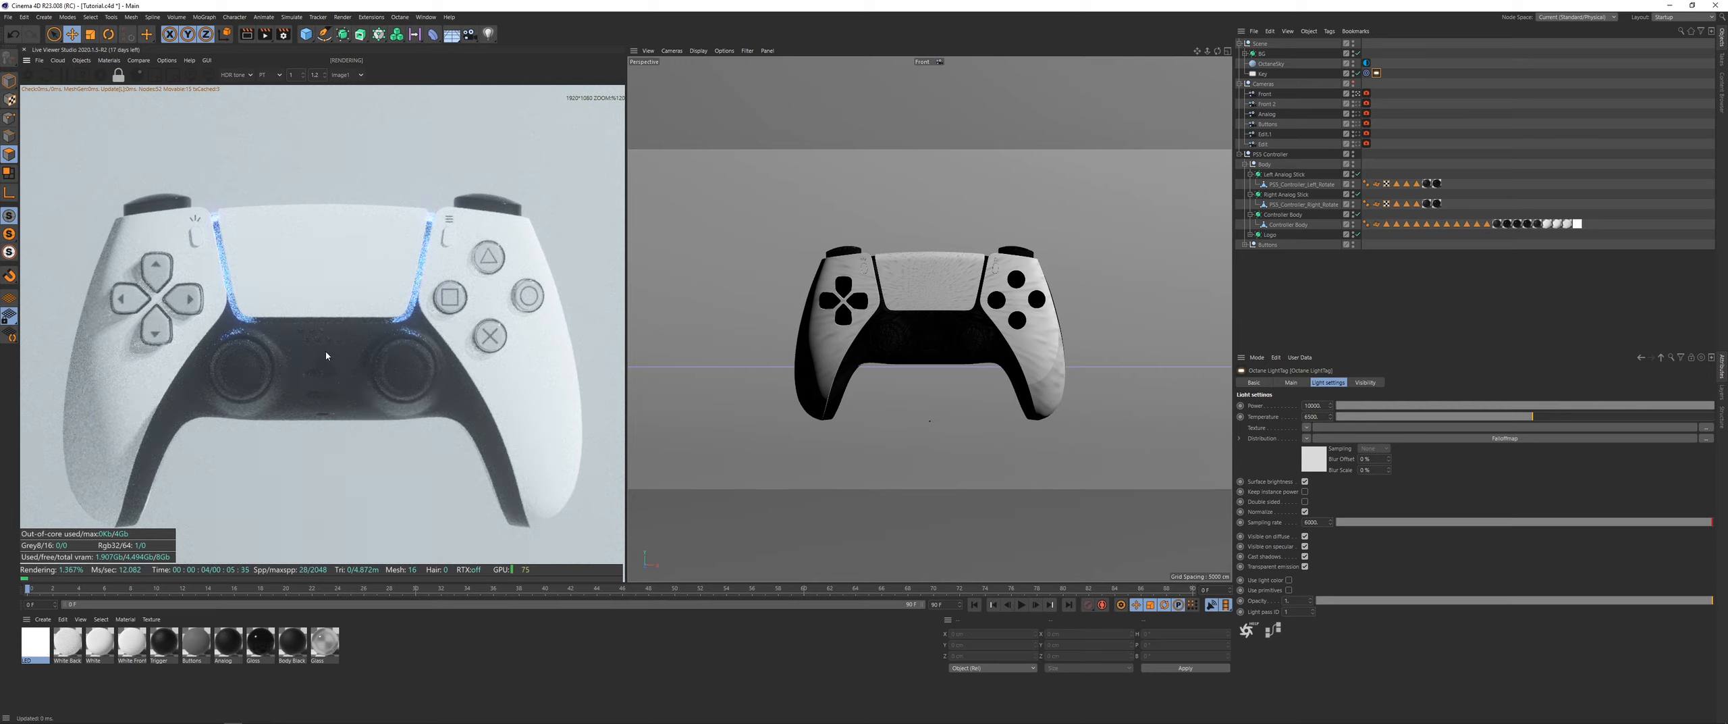
scroll(326, 356, "down", 5)
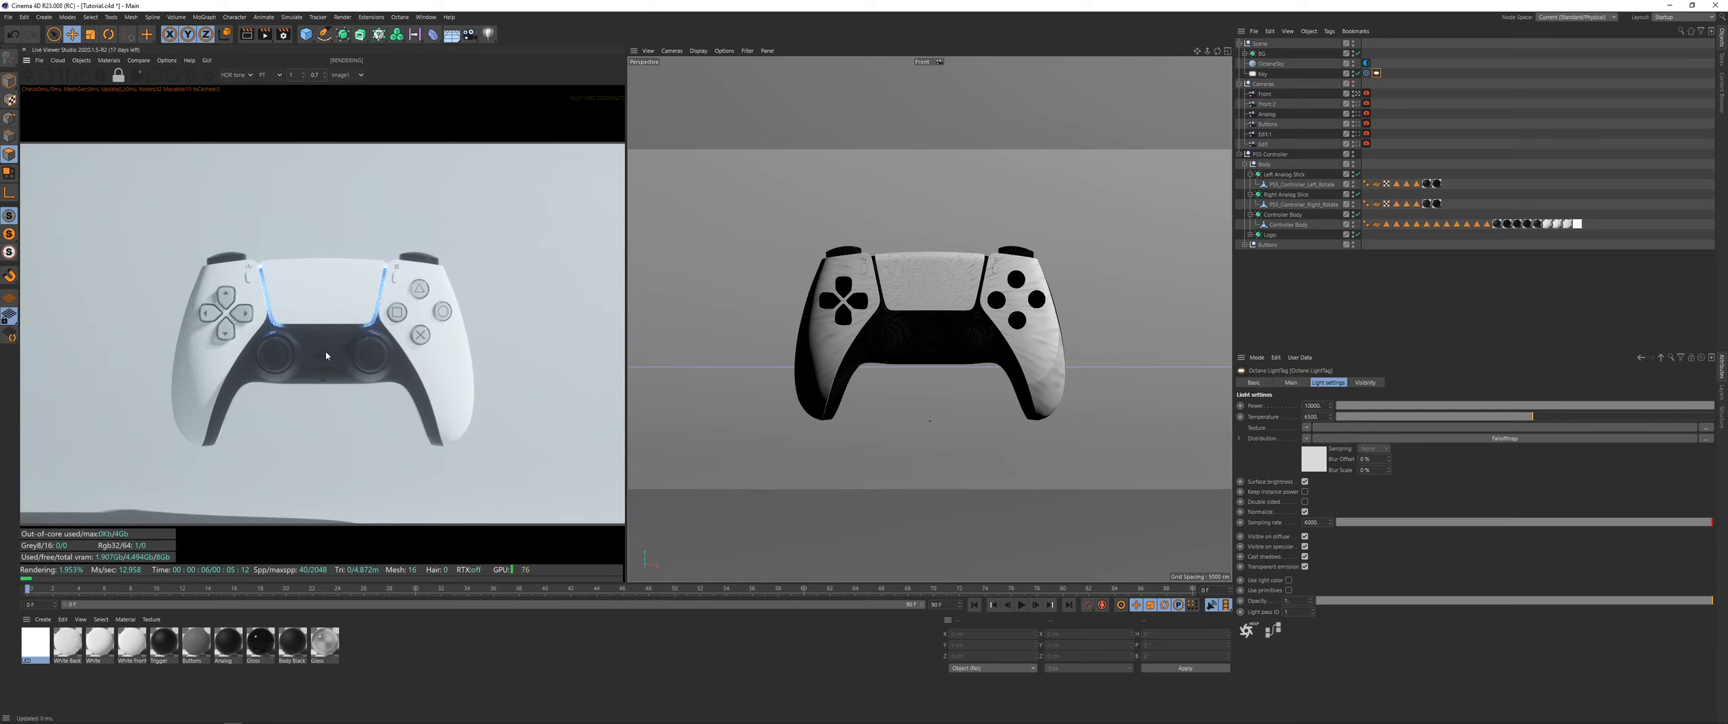
scroll(326, 356, "up", 1)
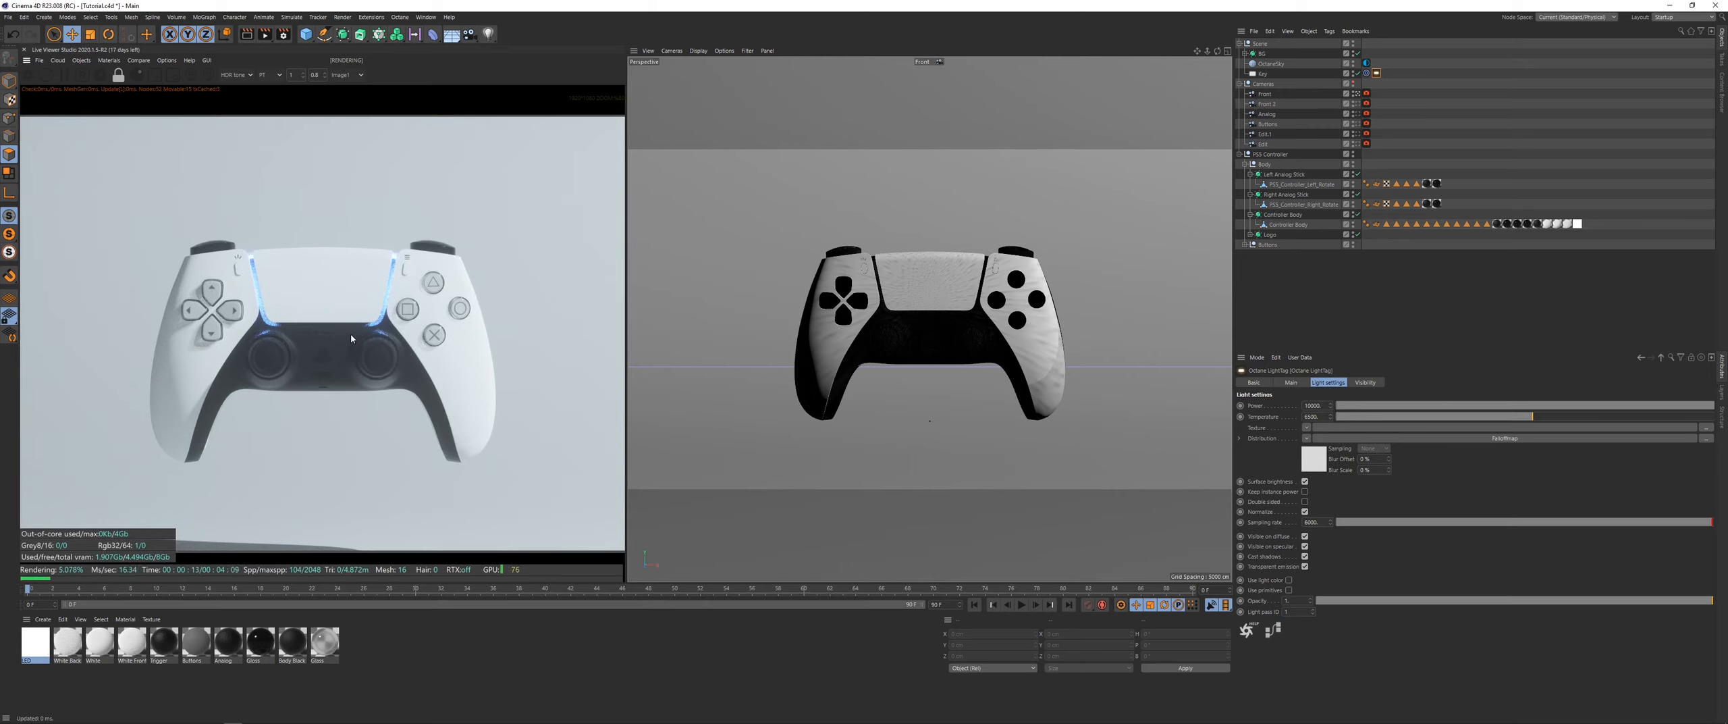
Step: Create an Octane metallic material and name it Metal
left_click(109, 60)
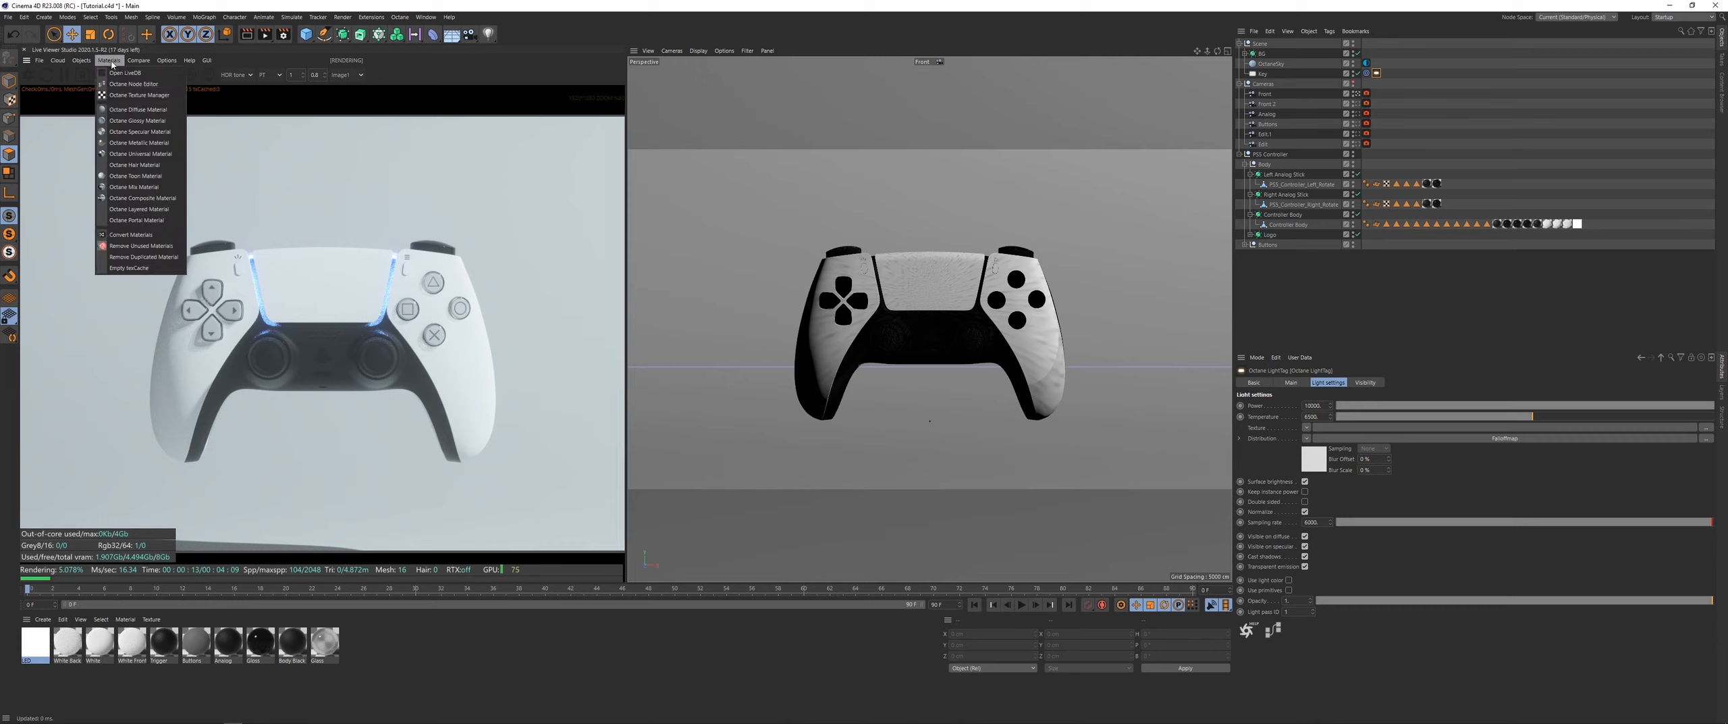
left_click(145, 136)
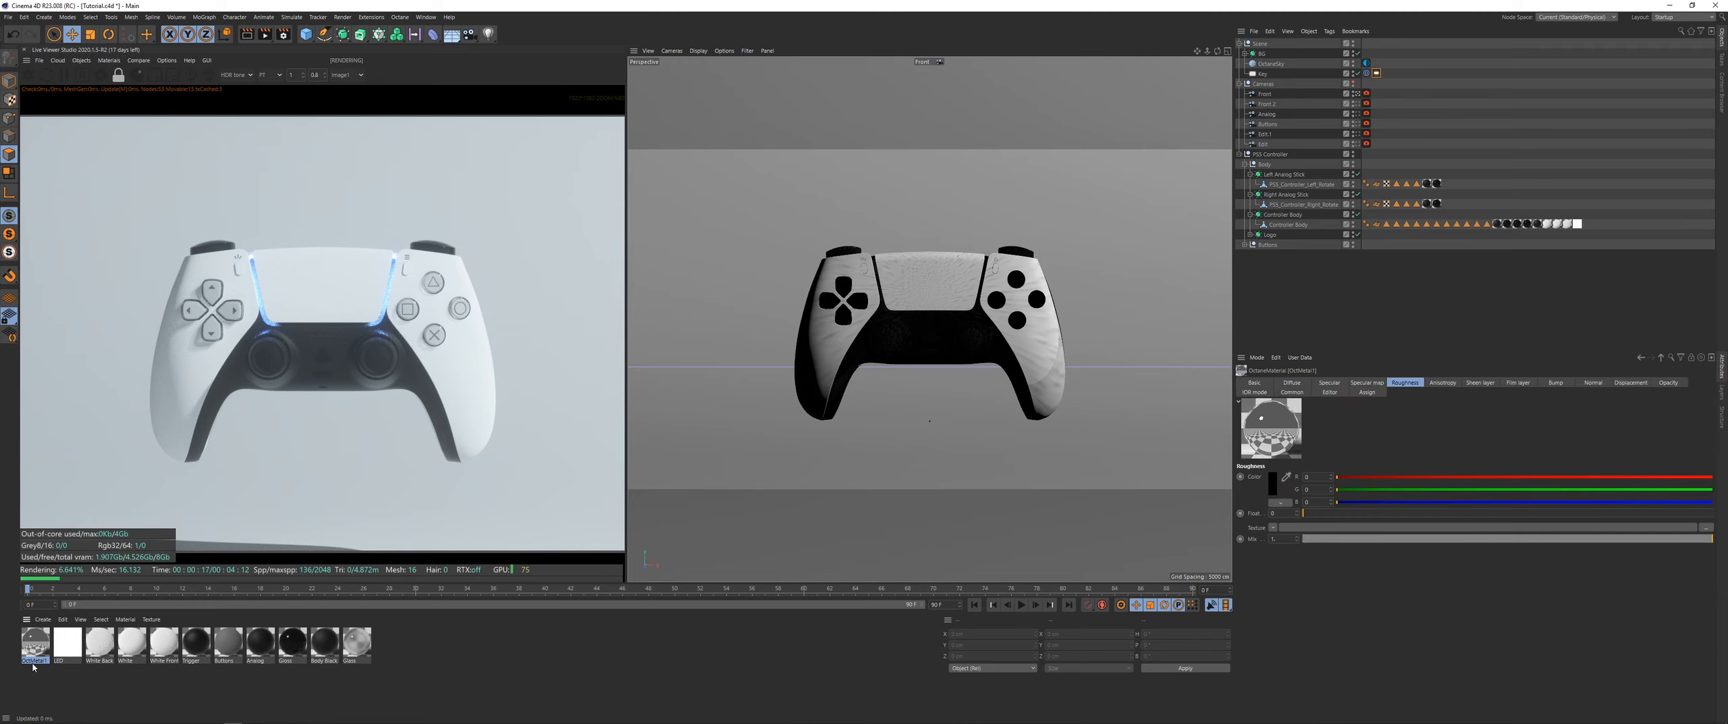
double_click(40, 660)
type("Metal")
key("Return")
Step: Assign the Metal material to the controller body's Logo selection in place of its gloss material
left_click(1342, 260)
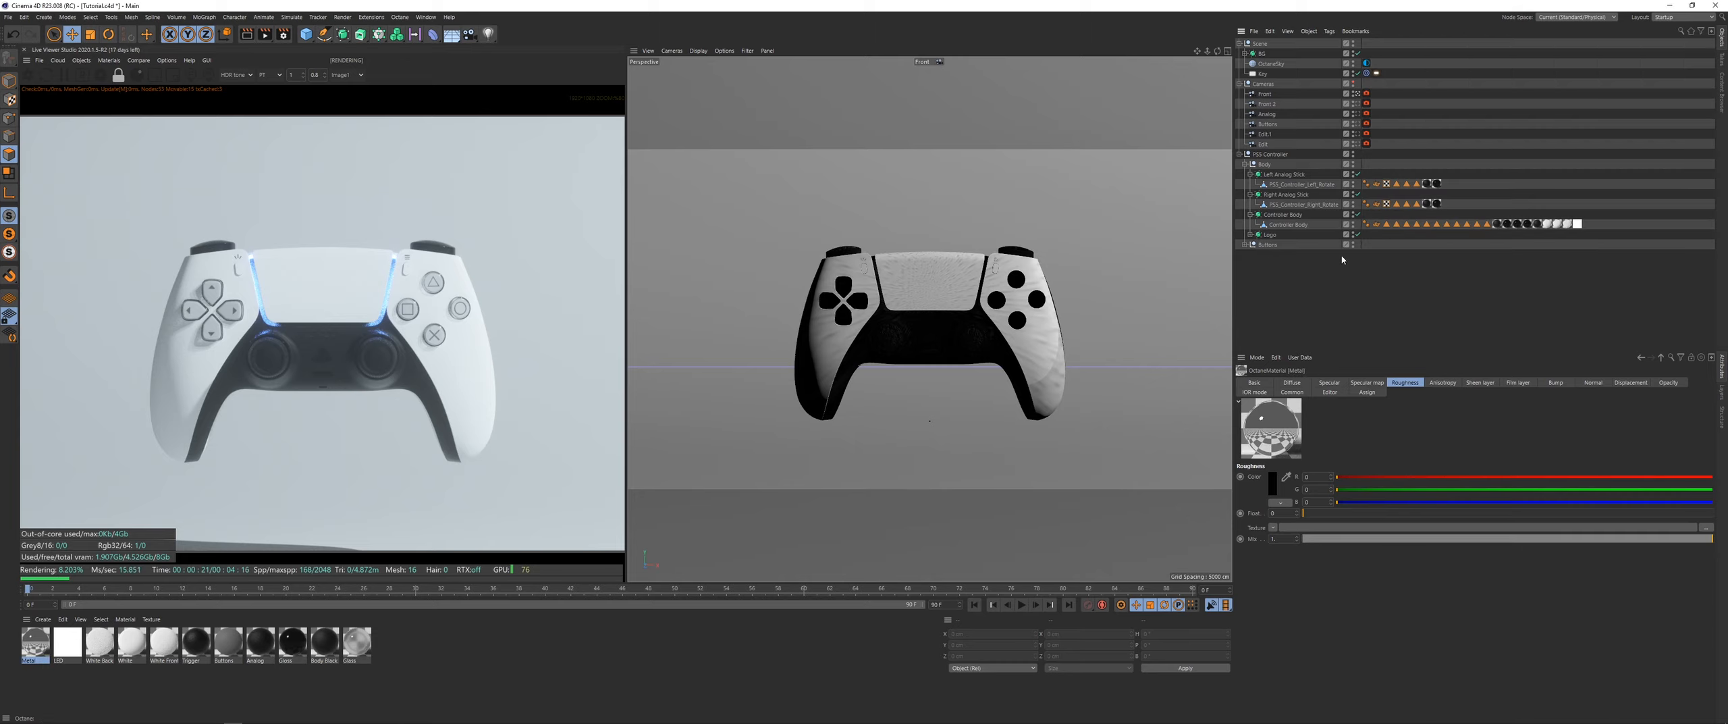
left_click(1537, 224)
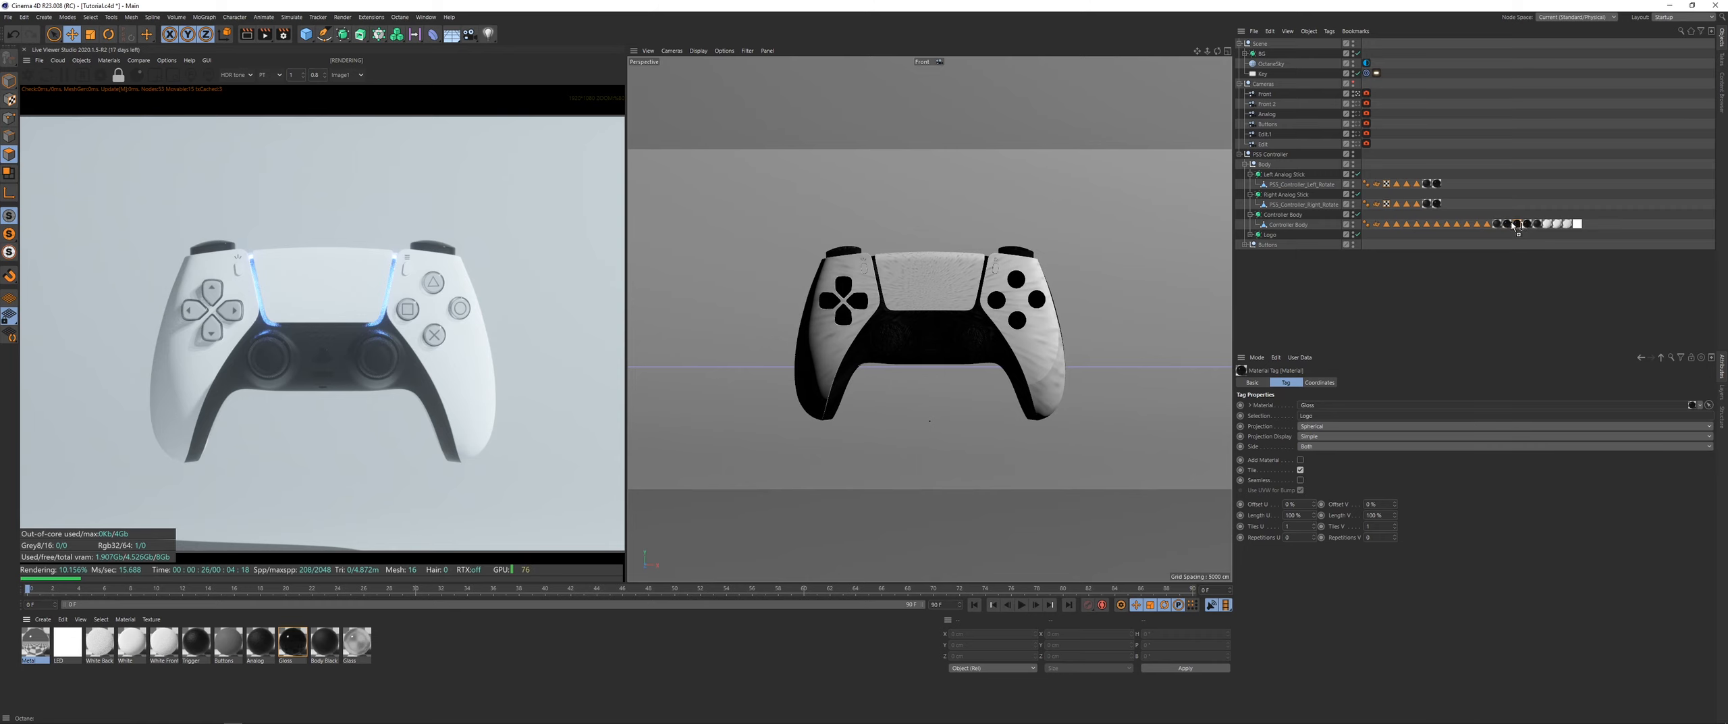
left_click_drag(1515, 228, 1516, 226)
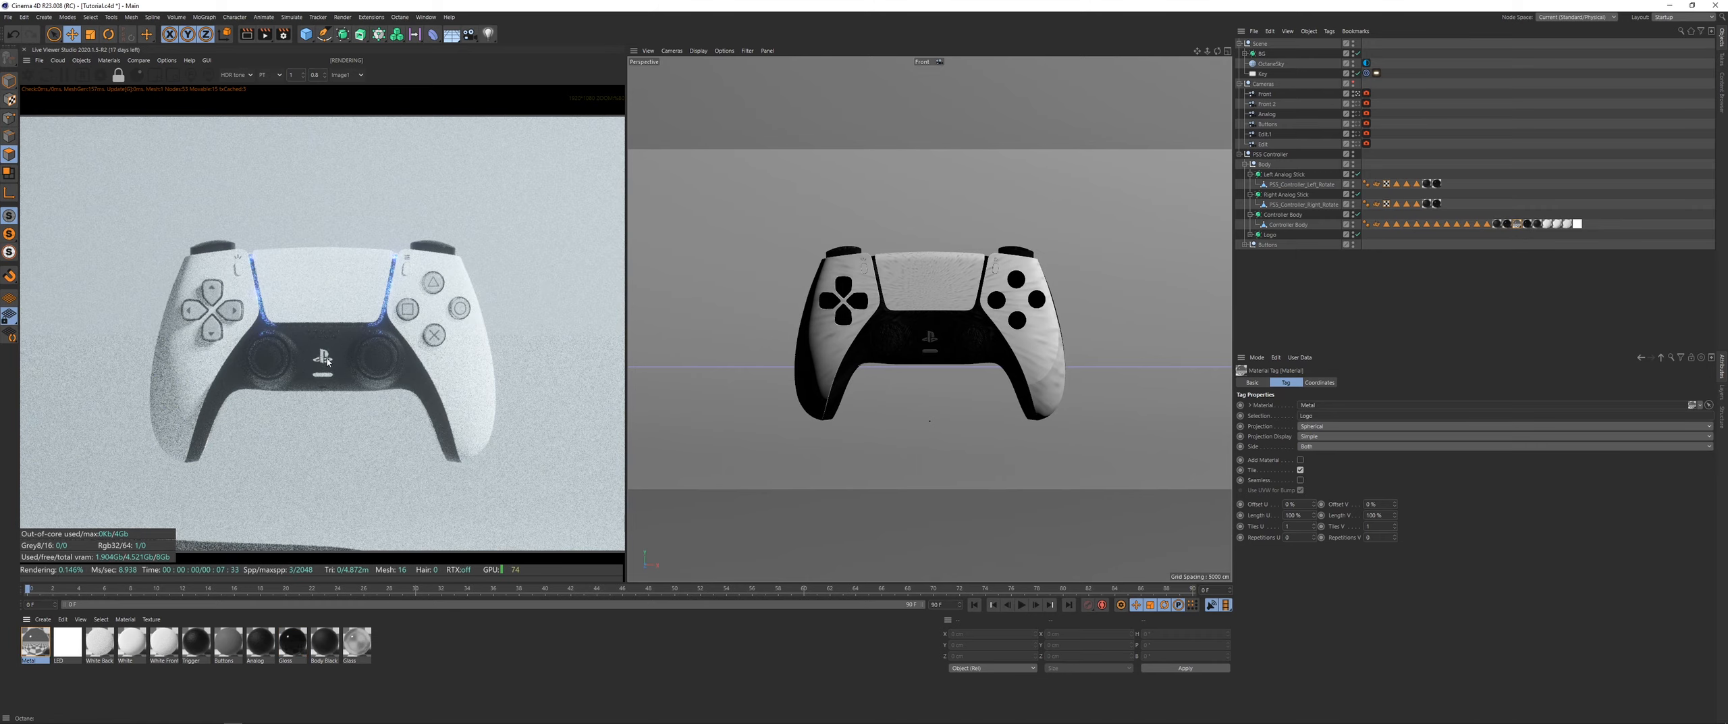
Step: Open the Metal material in the Octane Node Editor and set its specular float to 0.4
left_click(113, 62)
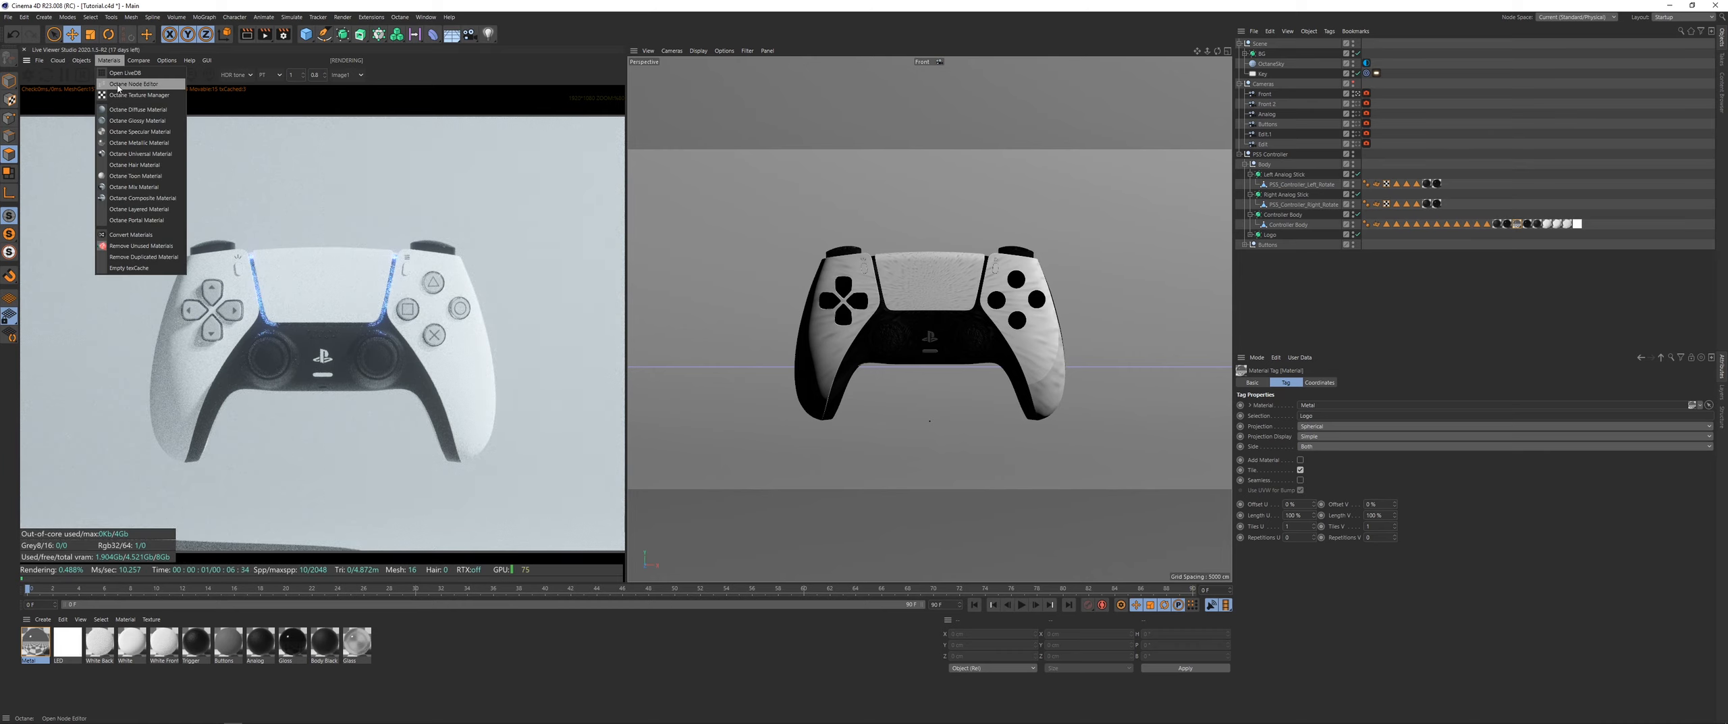
left_click(118, 81)
left_click_drag(398, 200, 863, 115)
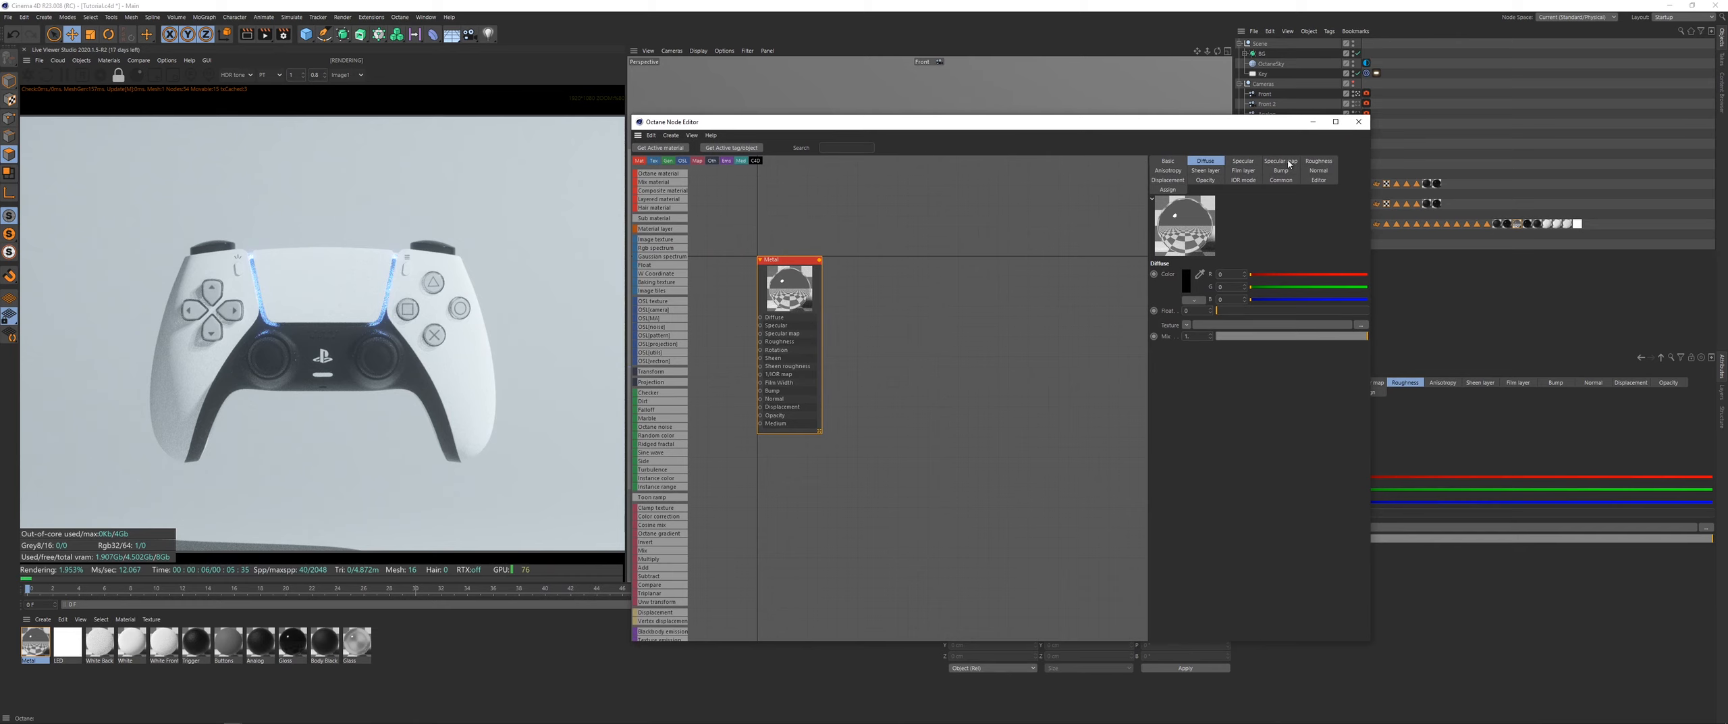
left_click(1237, 181)
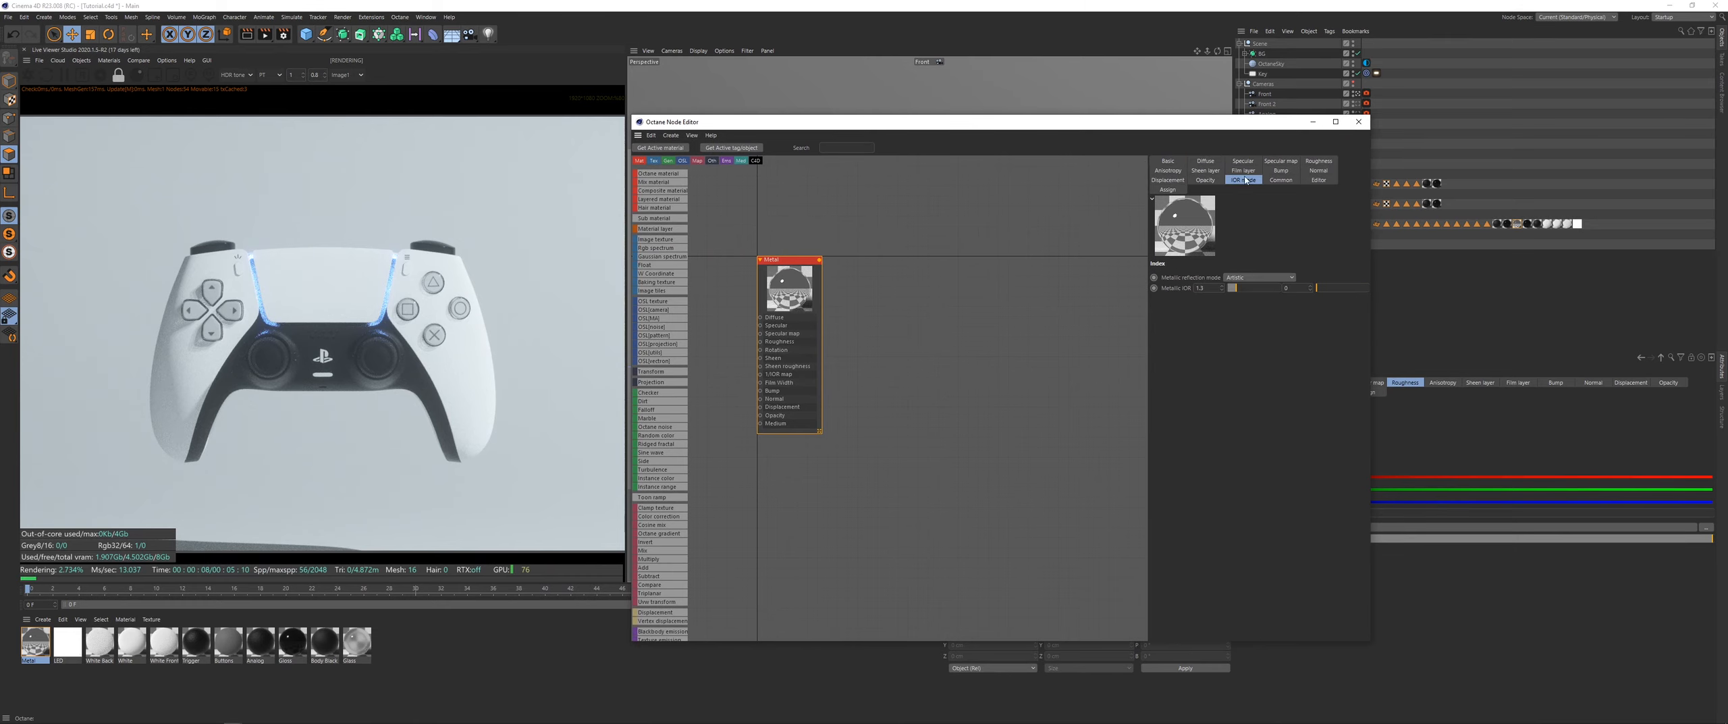
left_click(1244, 162)
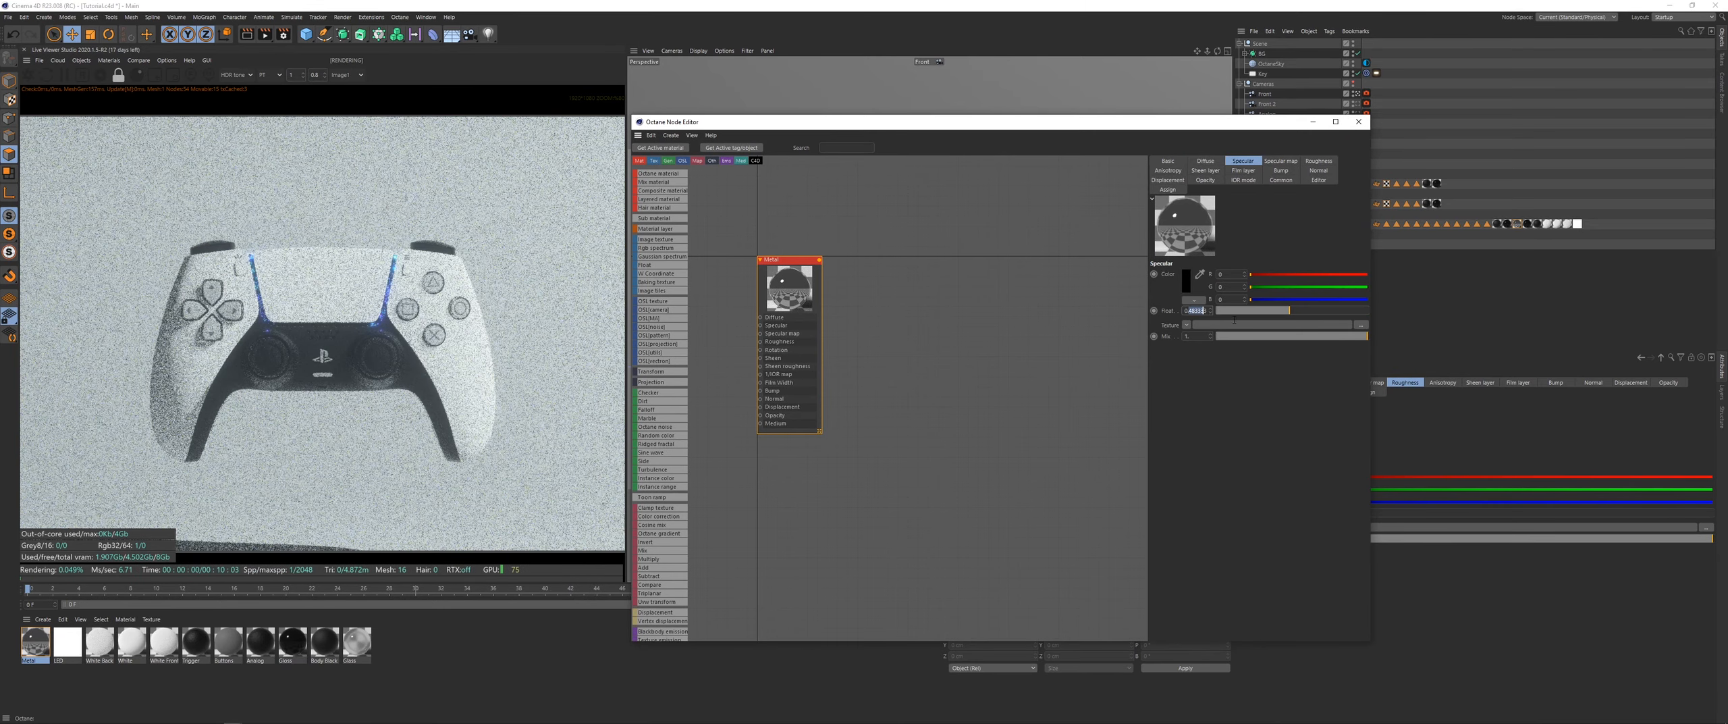
key("Return")
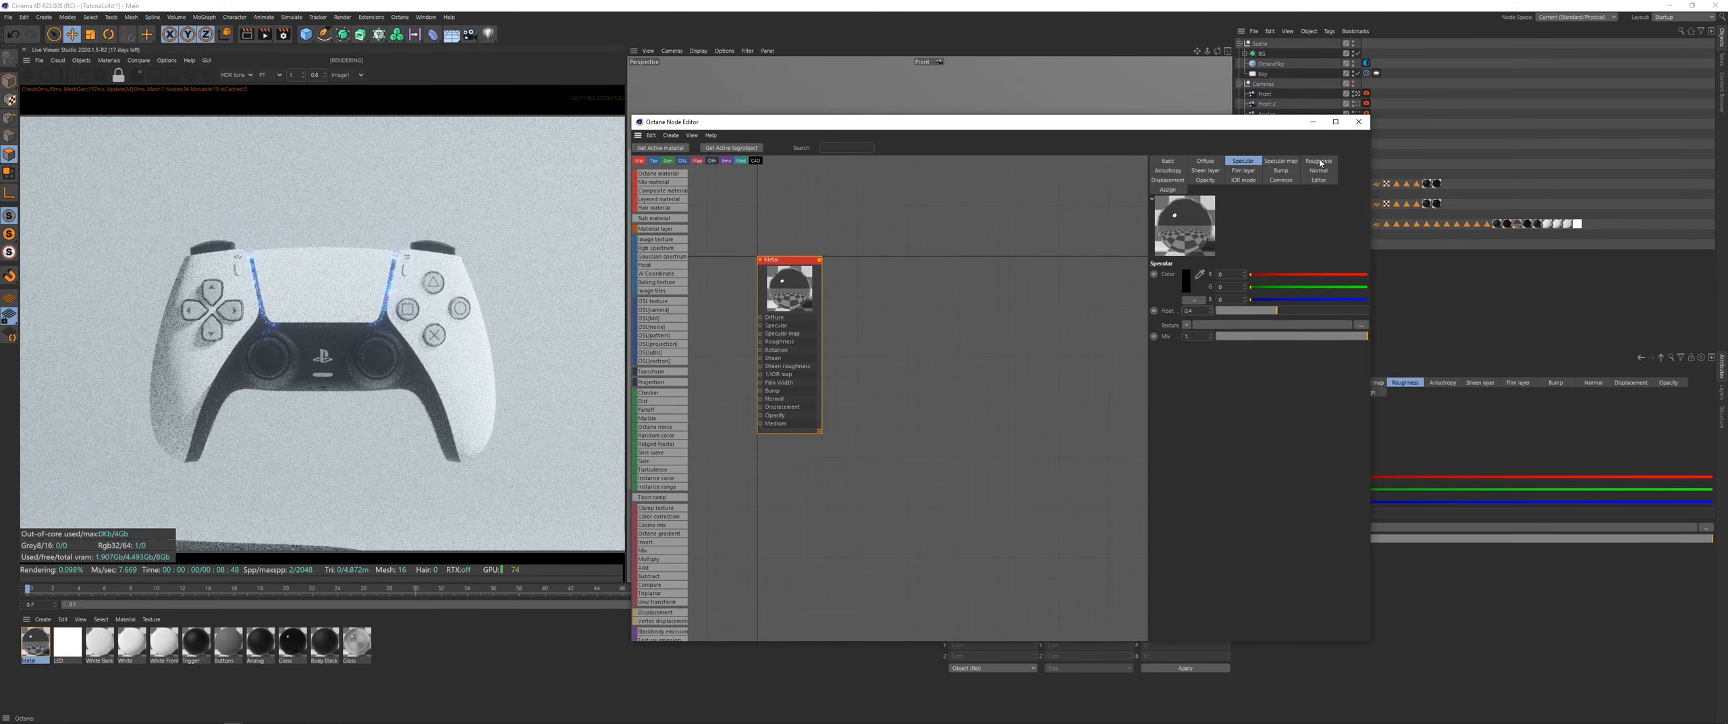
Step: Raise the Metal material's roughness slightly and lower its specular float to about 0.08
left_click(1319, 161)
left_click(1228, 311)
left_click_drag(1229, 312, 1248, 312)
left_click_drag(1245, 168, 1245, 162)
left_click(1245, 161)
left_click(1242, 310)
left_click(1228, 311)
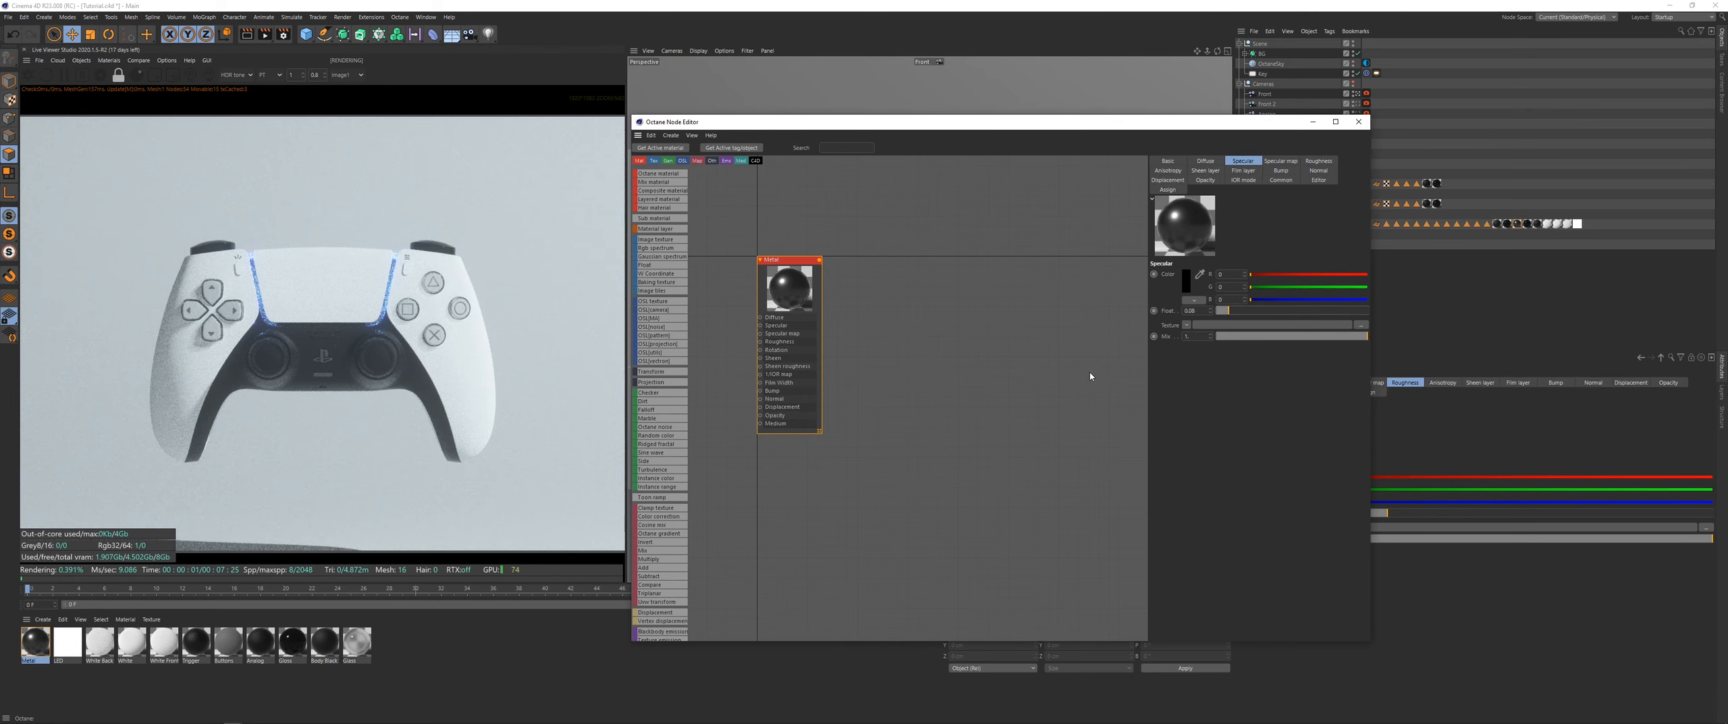
Step: Review the Metal material's metallic reflection modes and specular settings, and inspect the PlayStation logo in the render
left_click(1239, 180)
left_click(1253, 277)
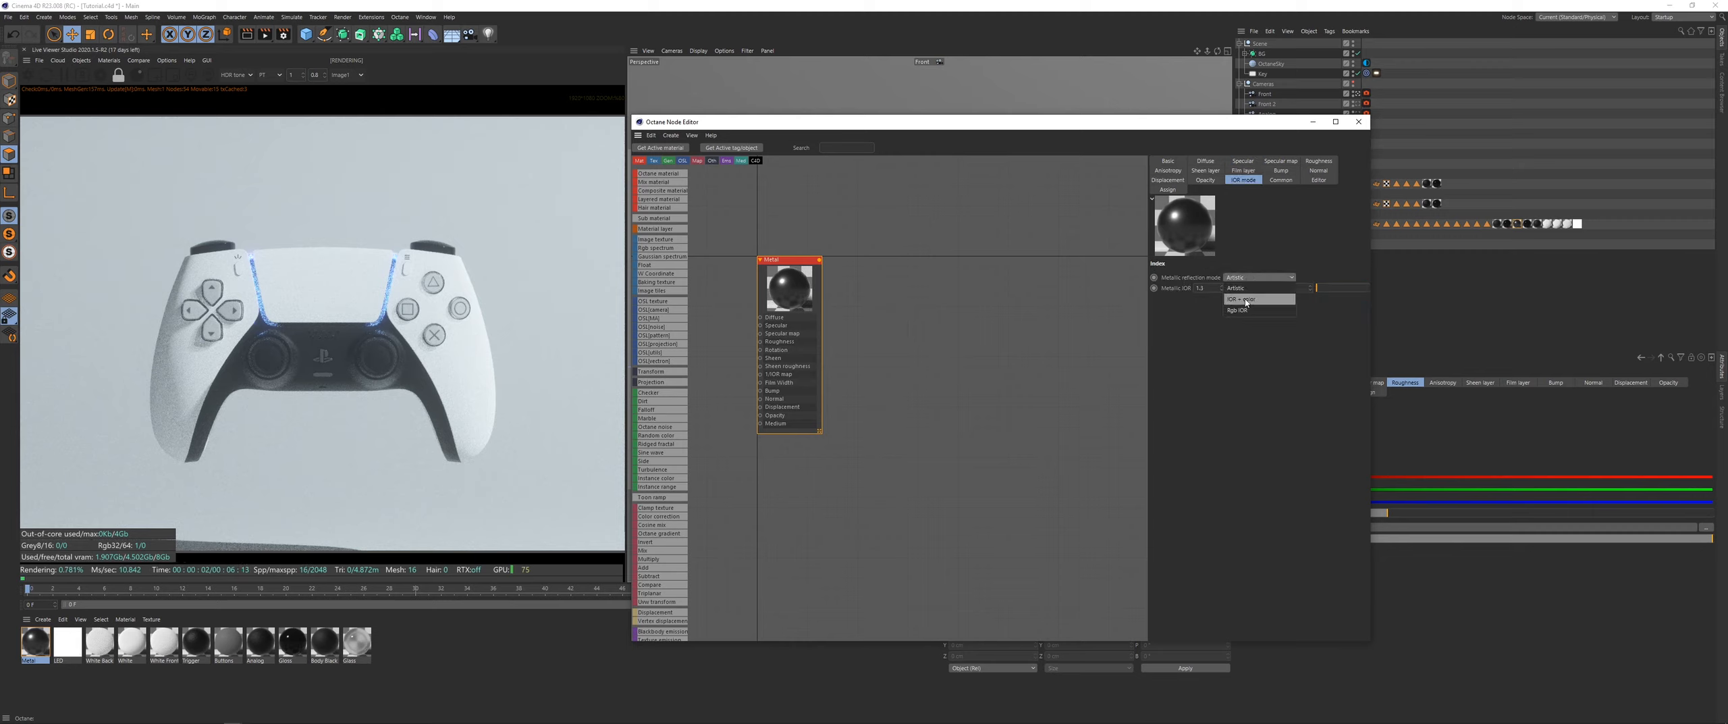
left_click(1277, 242)
left_click(1243, 161)
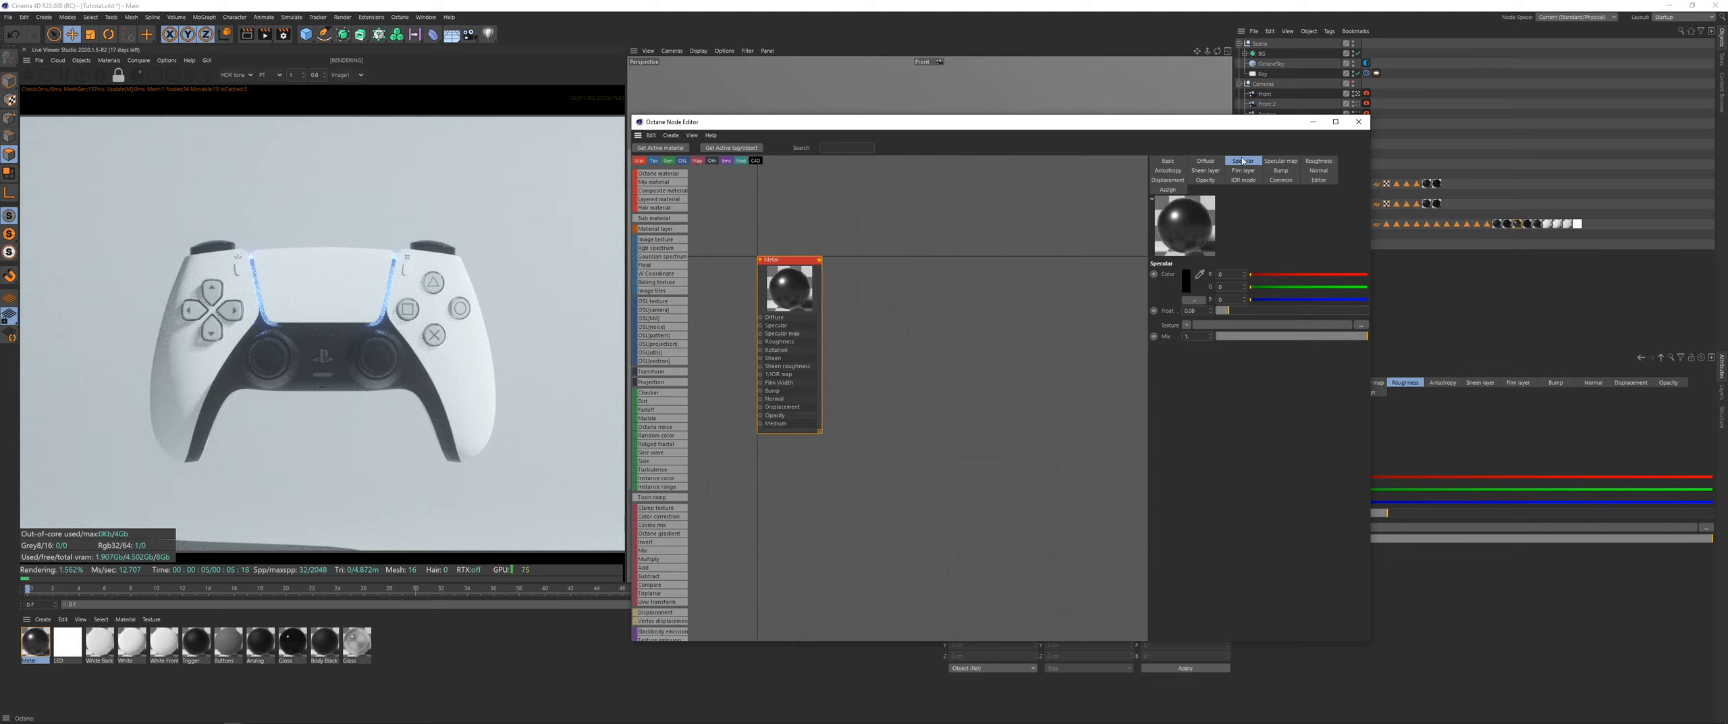
scroll(430, 324, "up", 5)
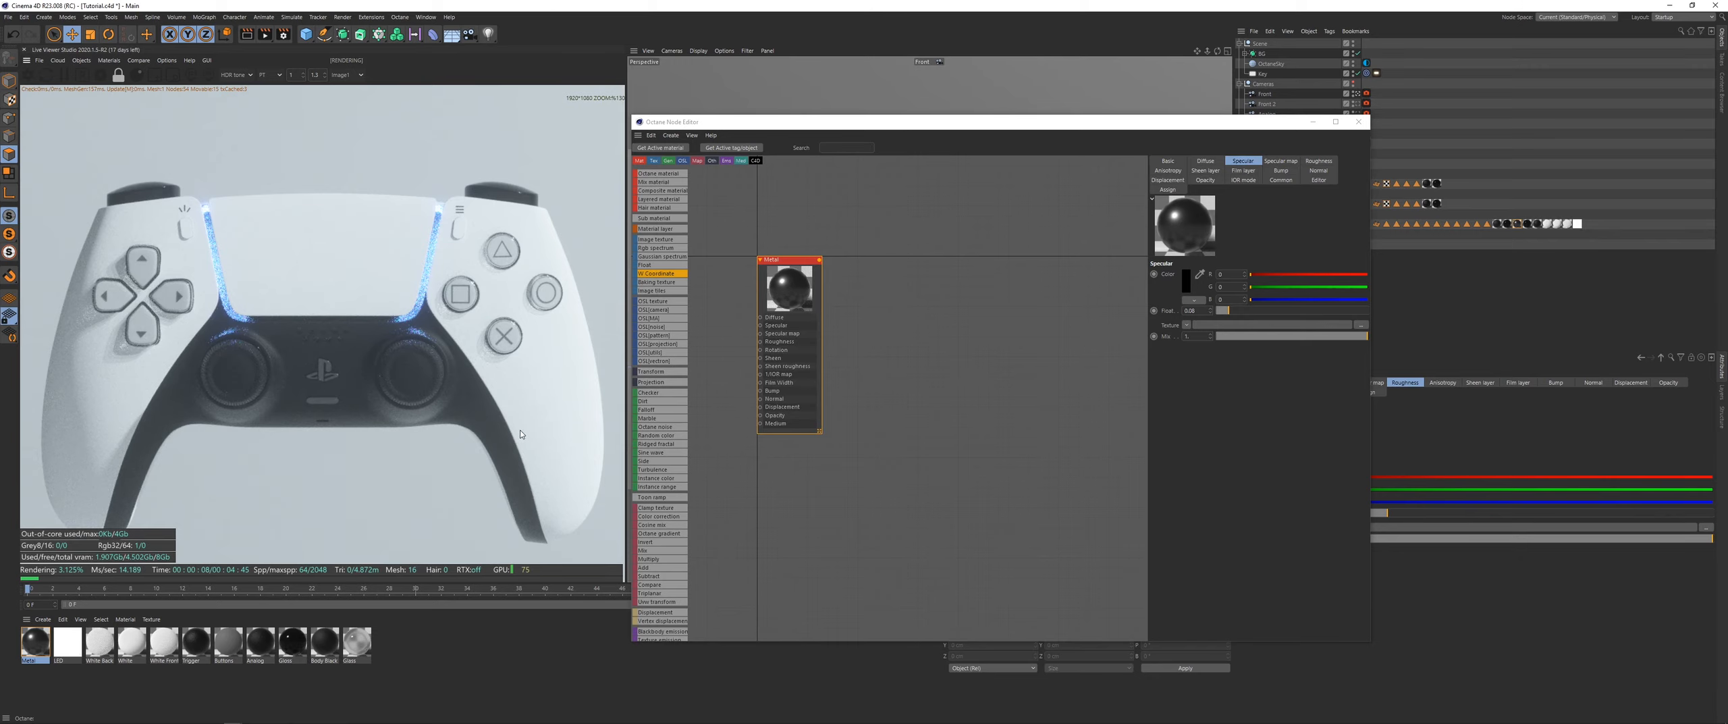
Step: Close the node editor and look through the Edit camera, framing the PlayStation logo and the bar beneath it face-on
left_click(1358, 123)
left_click(1361, 143)
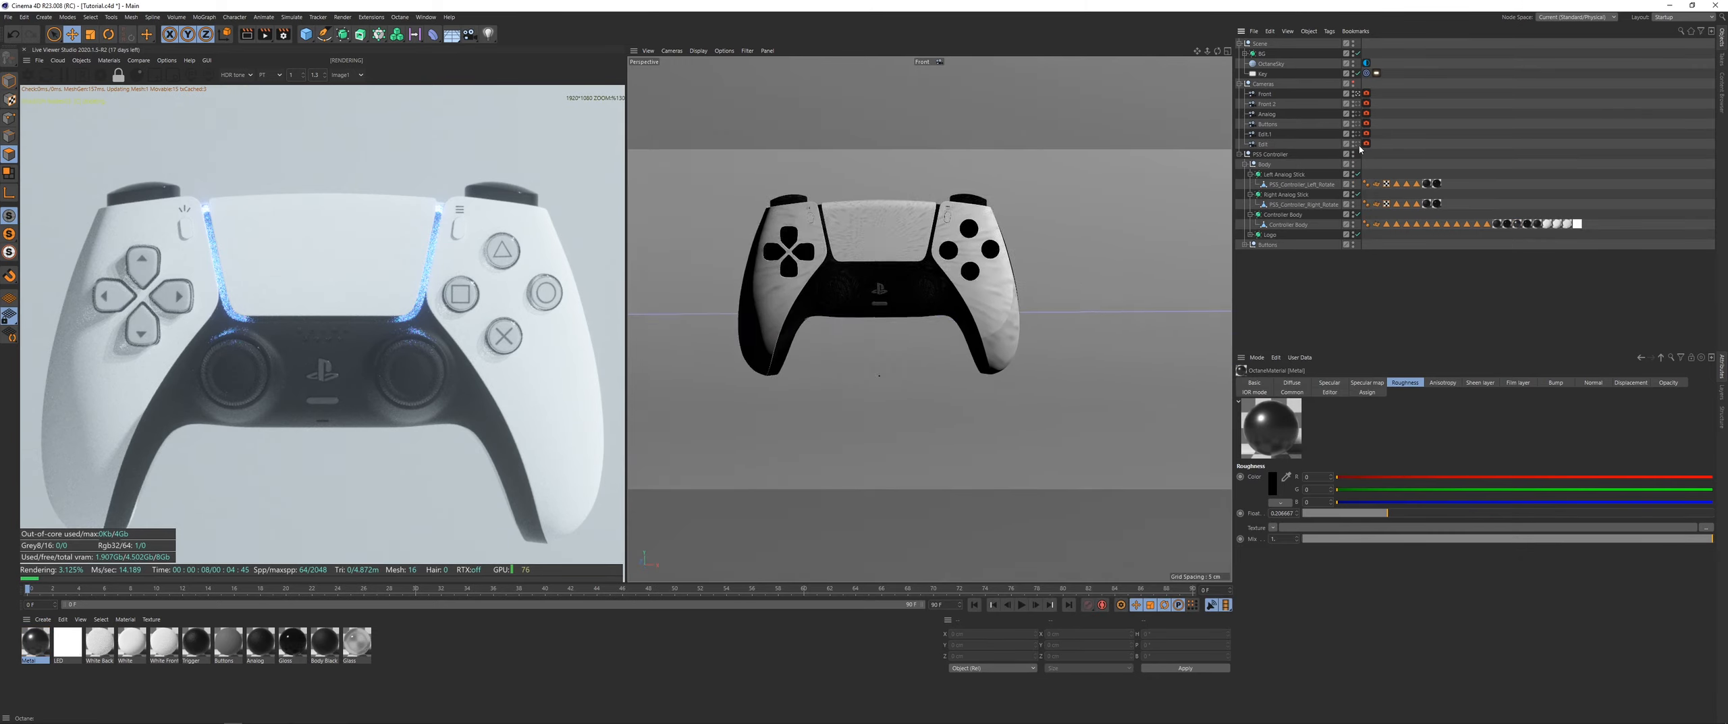
left_click(1263, 144)
middle_click_drag(964, 404, 922, 283, "alt")
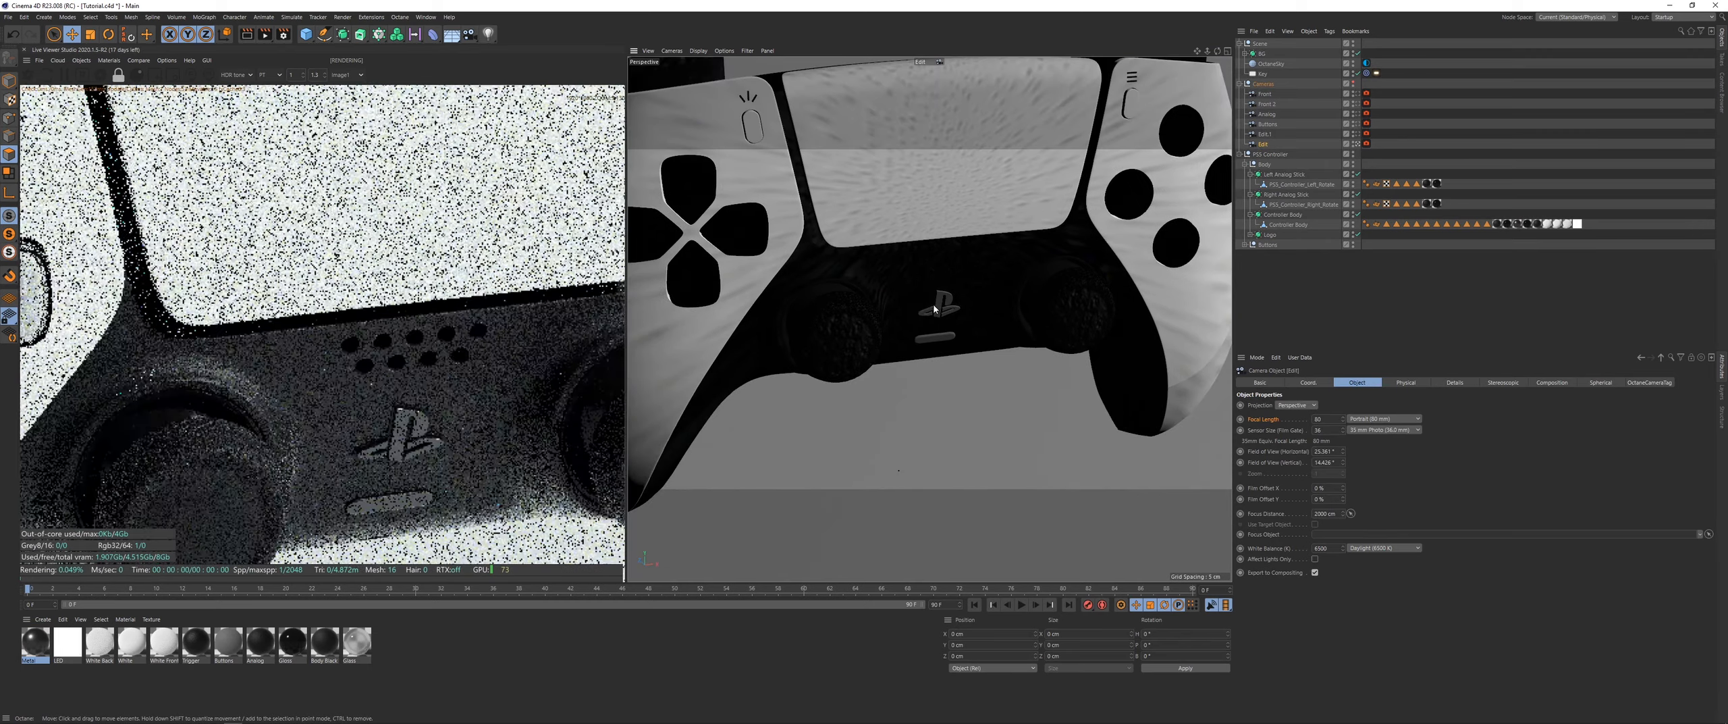
left_click_drag(922, 290, 868, 272, "alt")
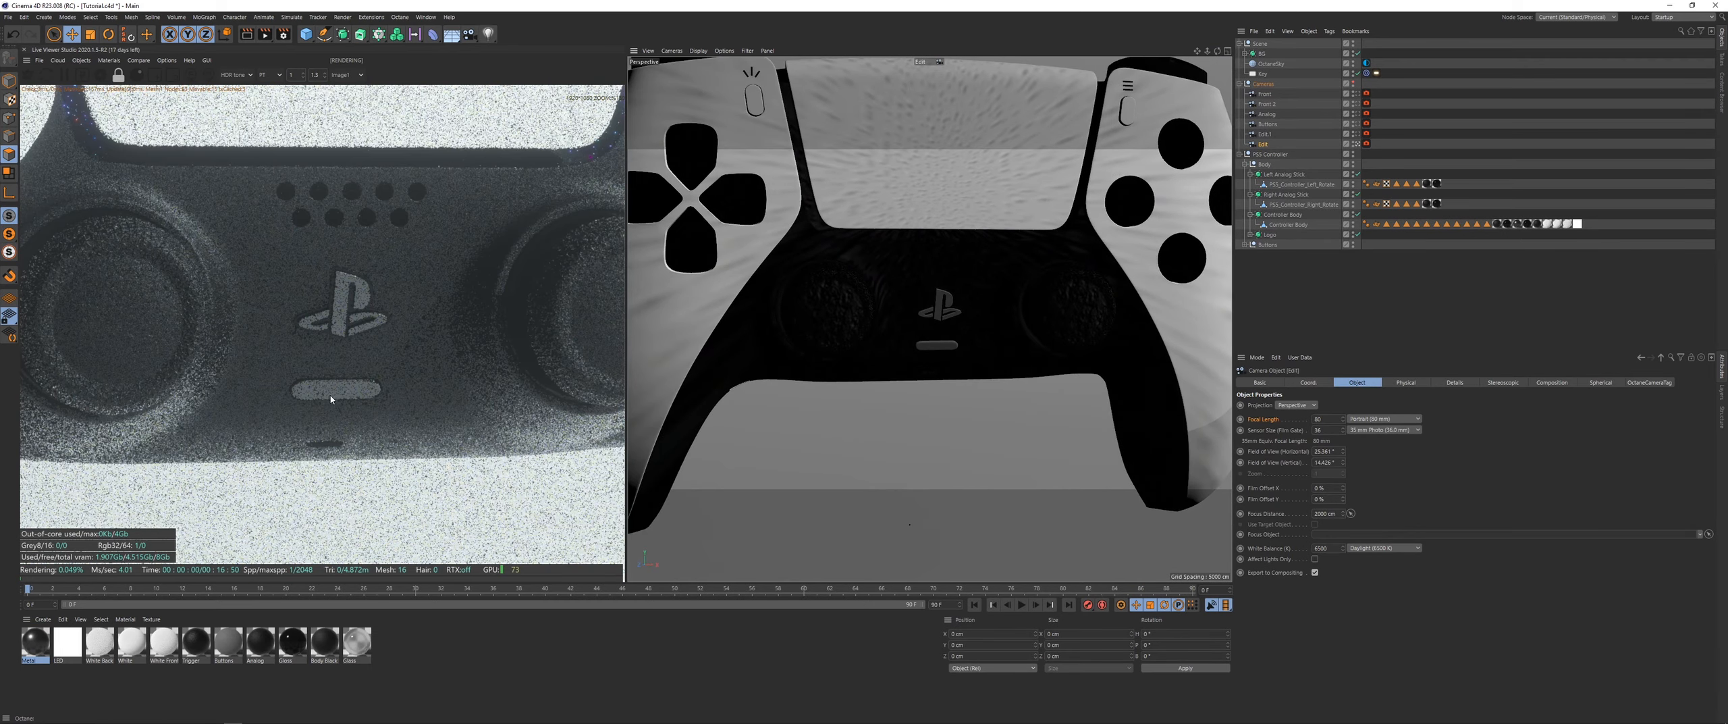
left_click(1396, 246)
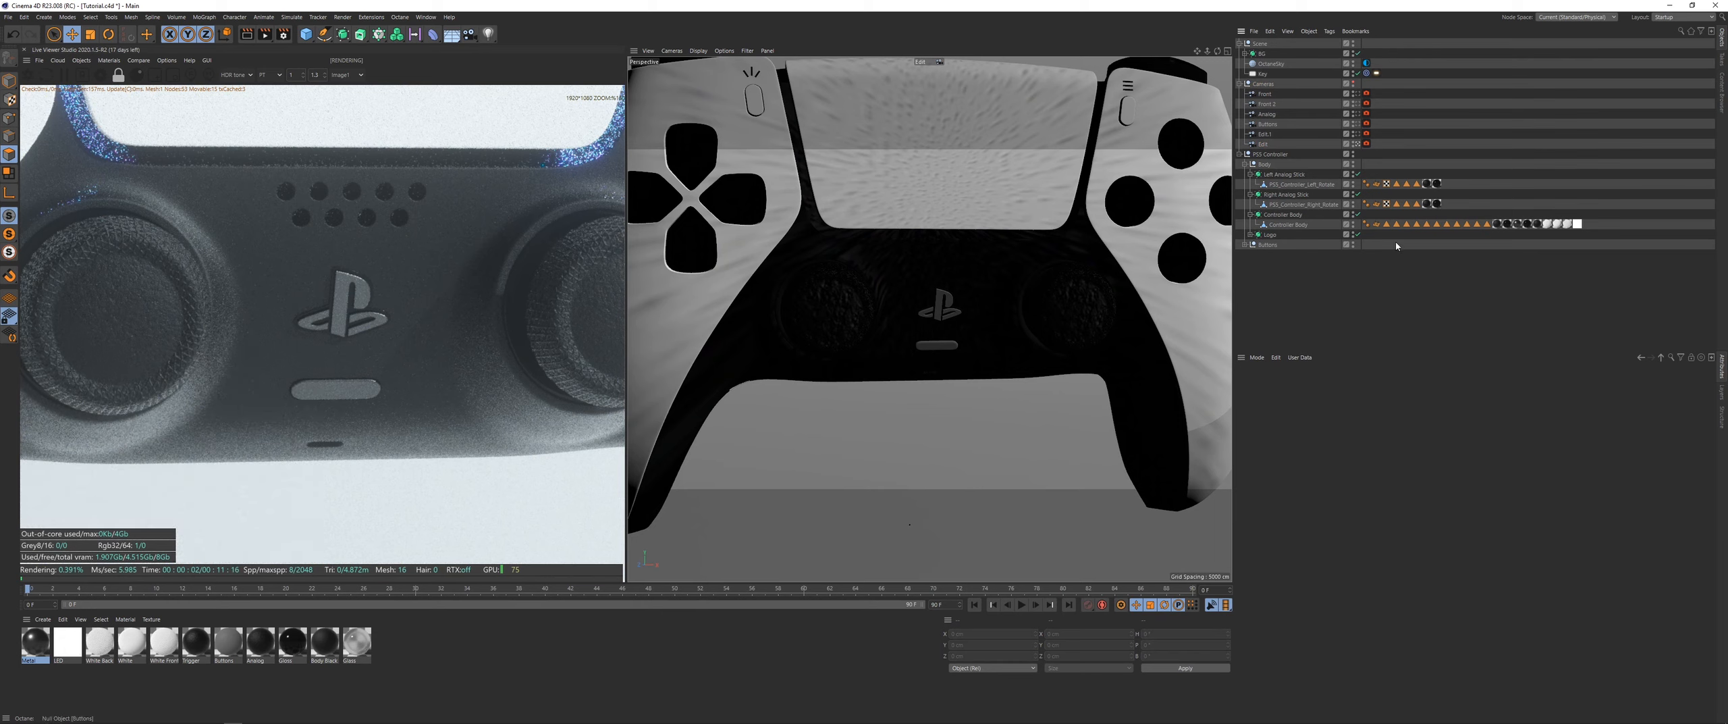
Step: Recall the controller body's Logo polygon selection and enlarge the Live Selection brush to cover the PlayStation symbol
left_click(1436, 224)
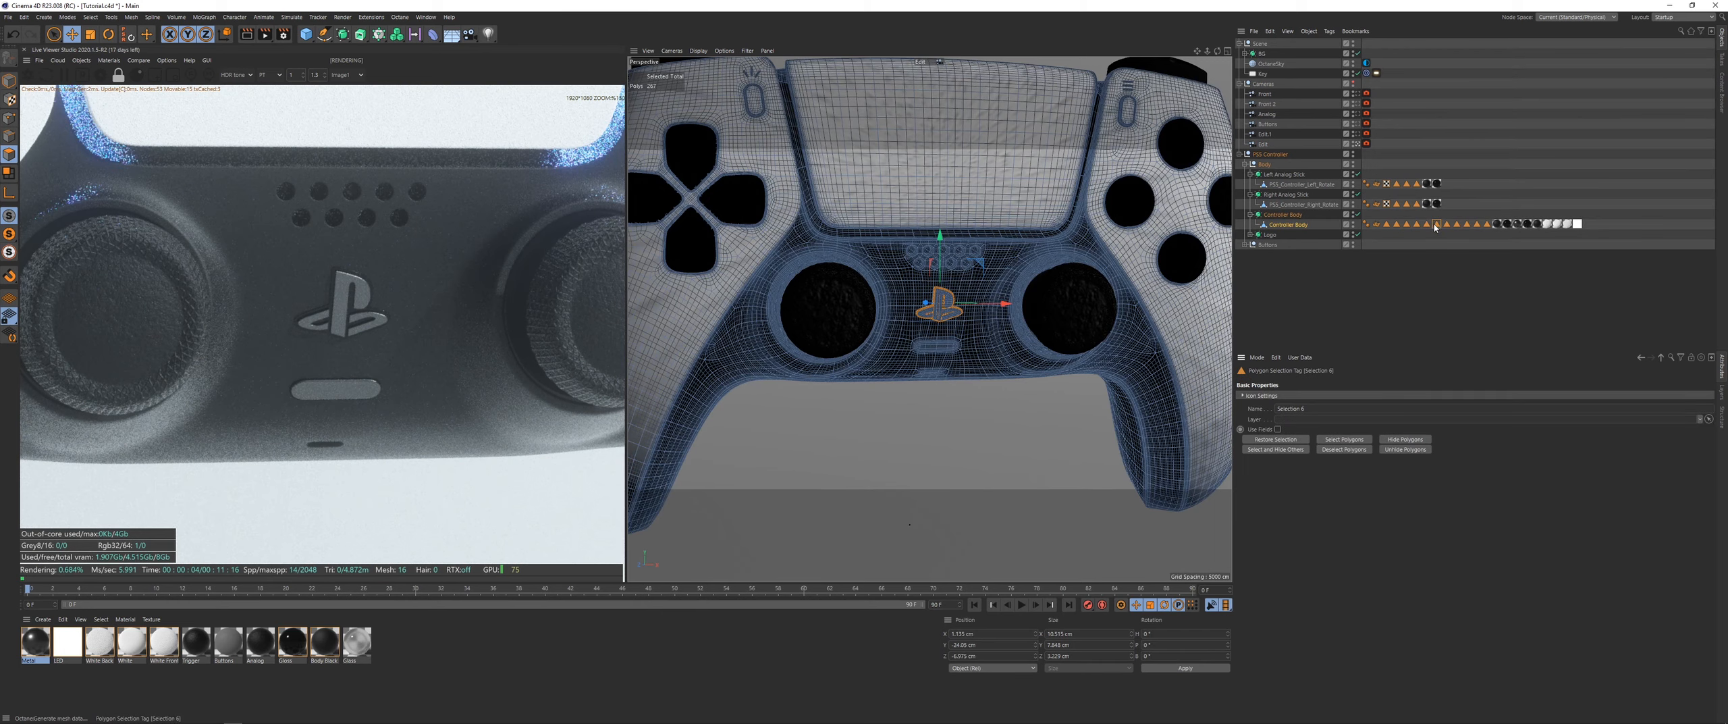
left_click(1450, 226)
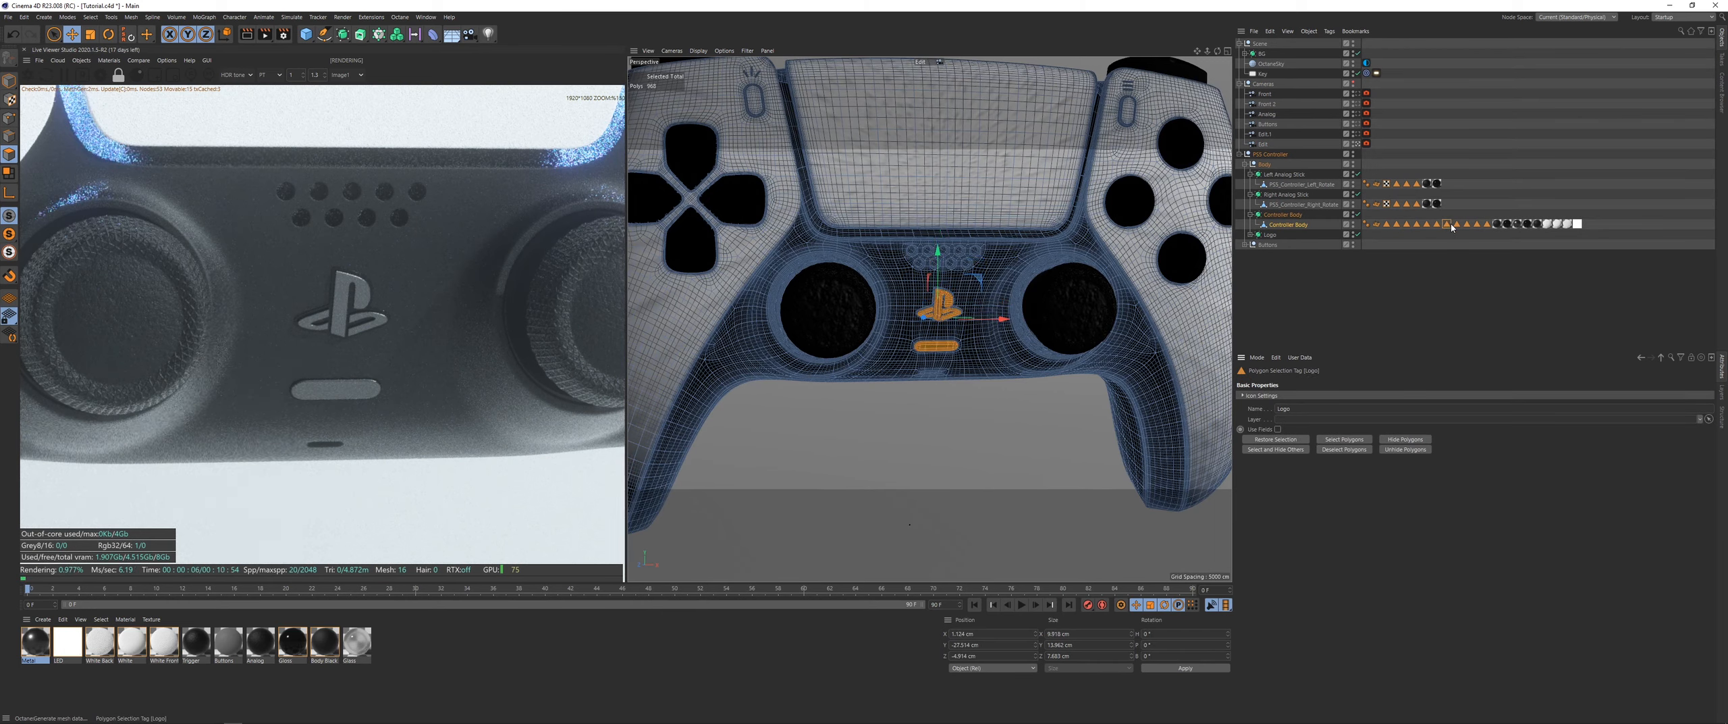
left_click(54, 33)
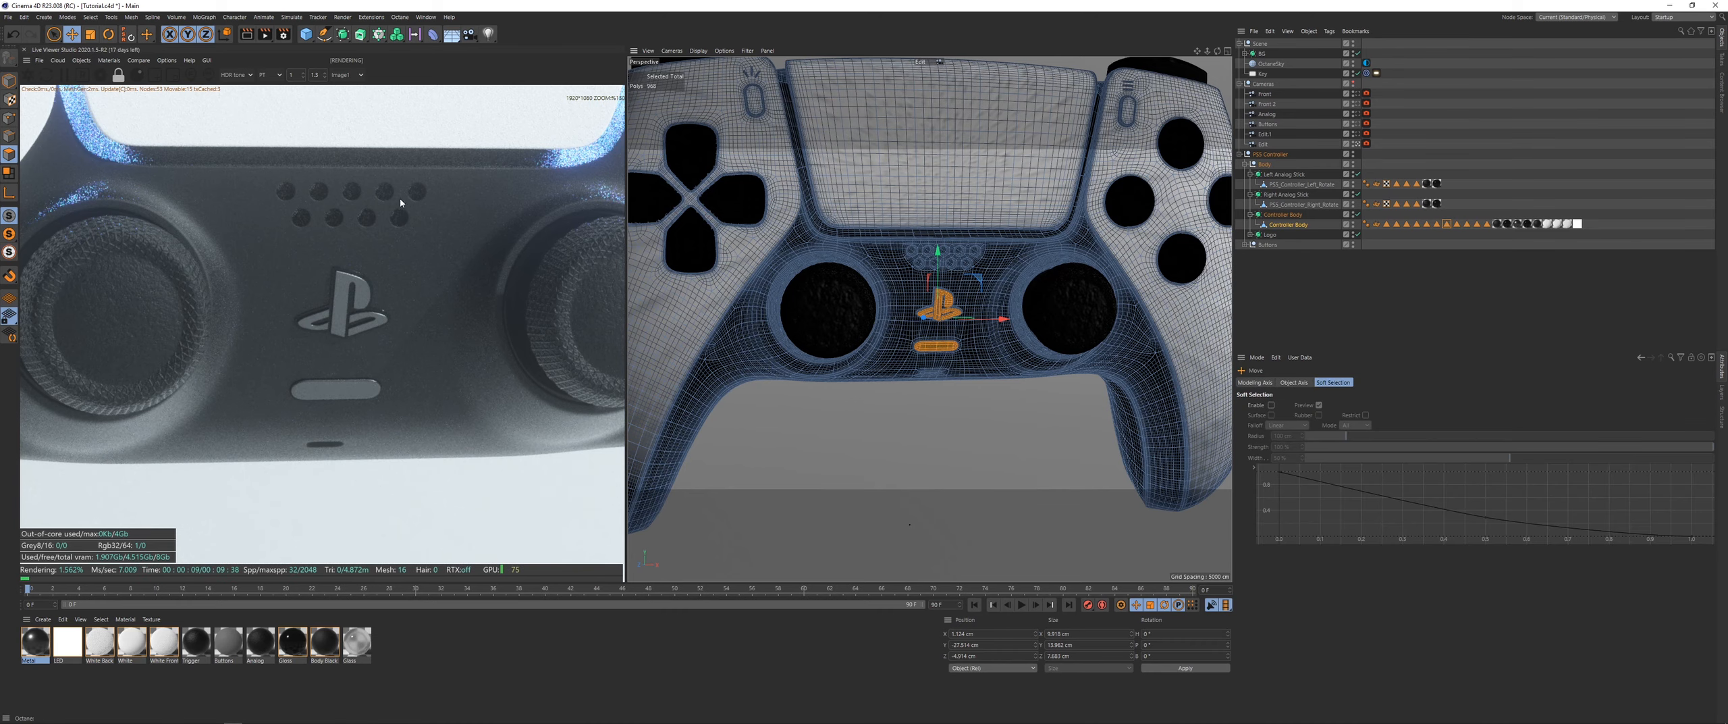
scroll(908, 278, "up", 1)
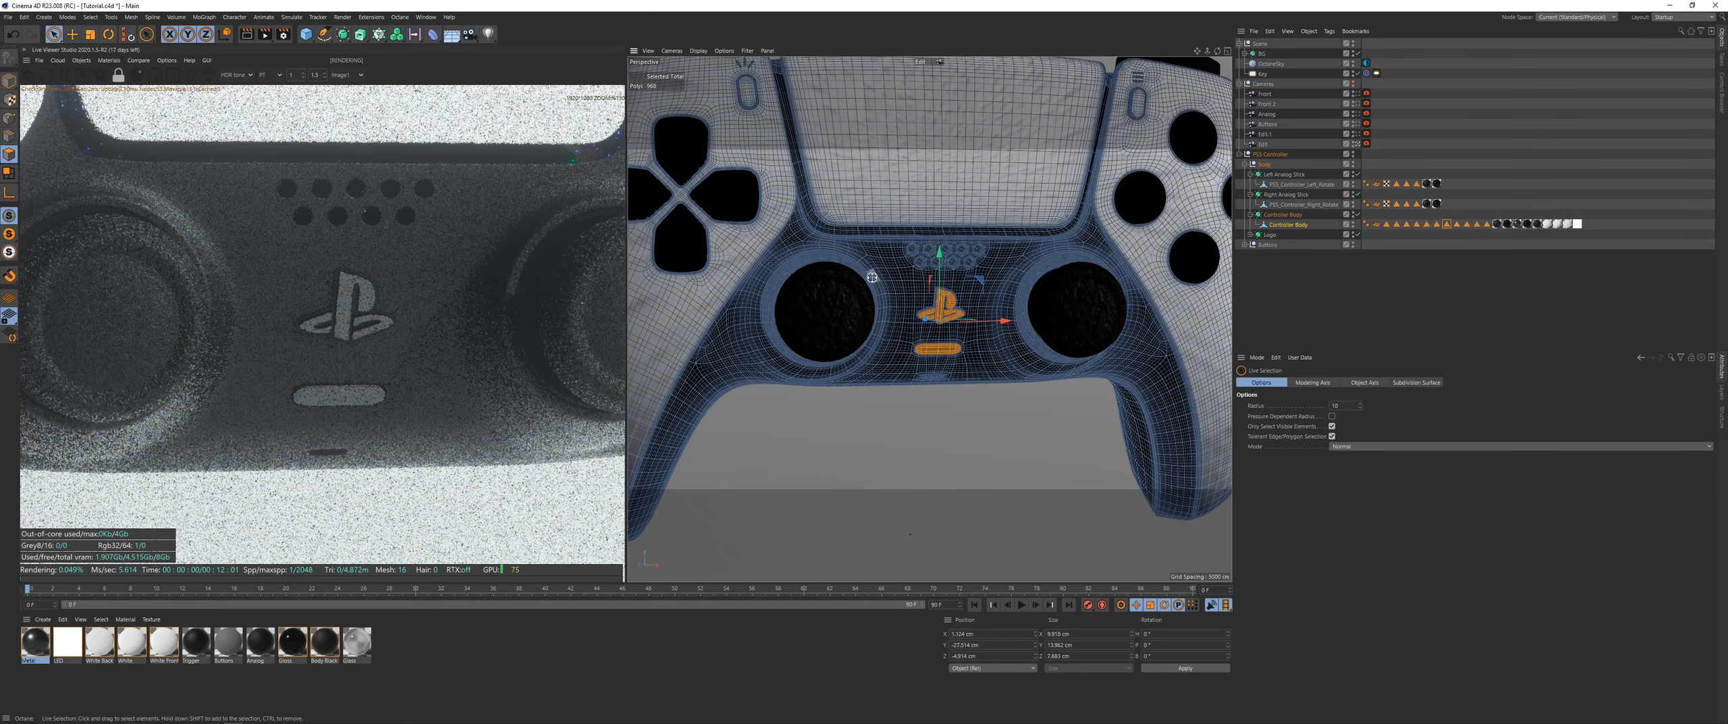
middle_click_drag(872, 277, 896, 278)
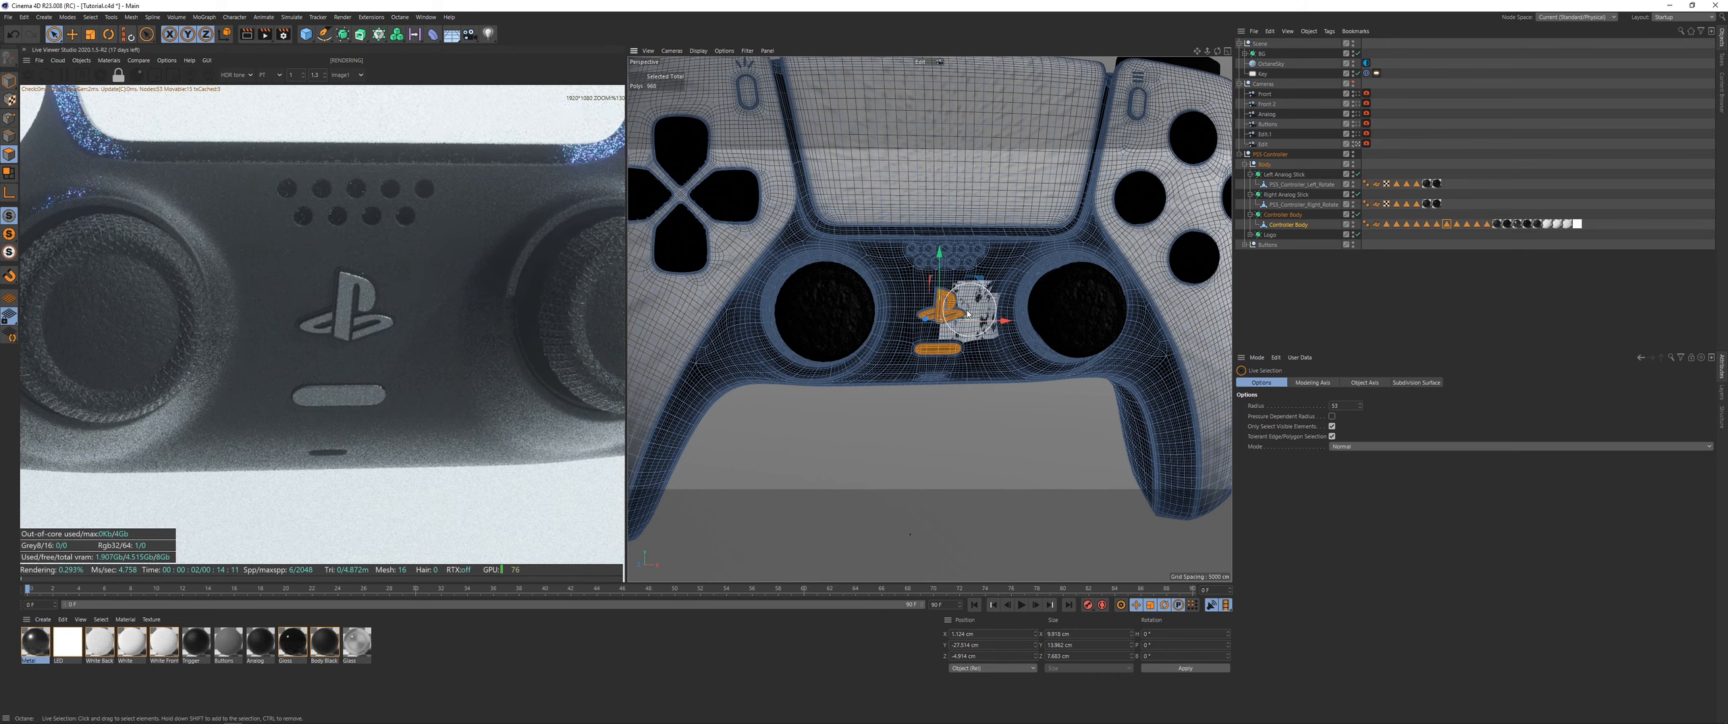
middle_click_drag(942, 302, 948, 302)
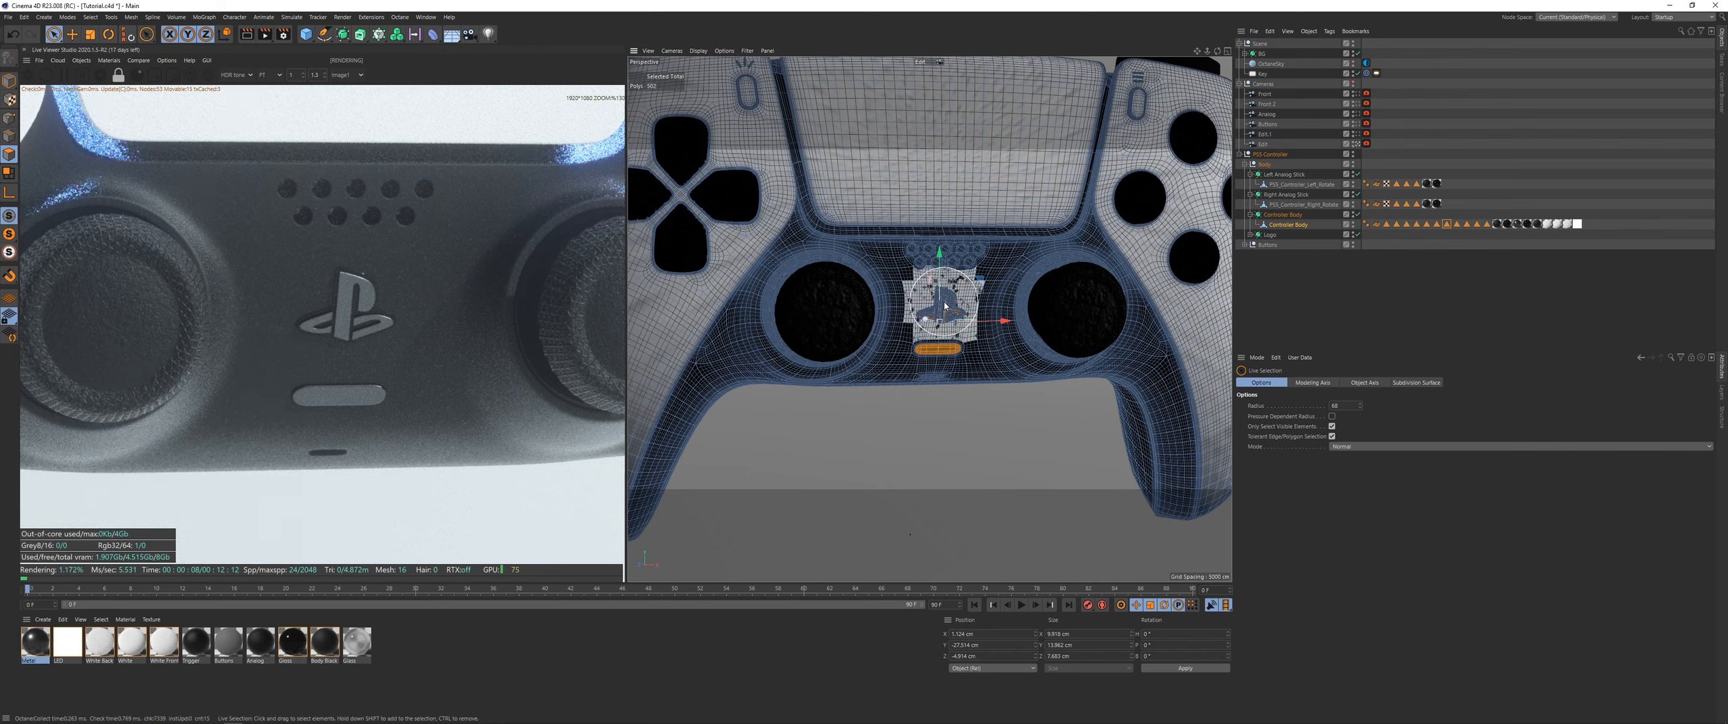
Step: Disable Only Select Visible Elements and deselect the PlayStation symbol's polygons, keeping only the bar beneath it selected
left_click_drag(1016, 199, 1014, 227)
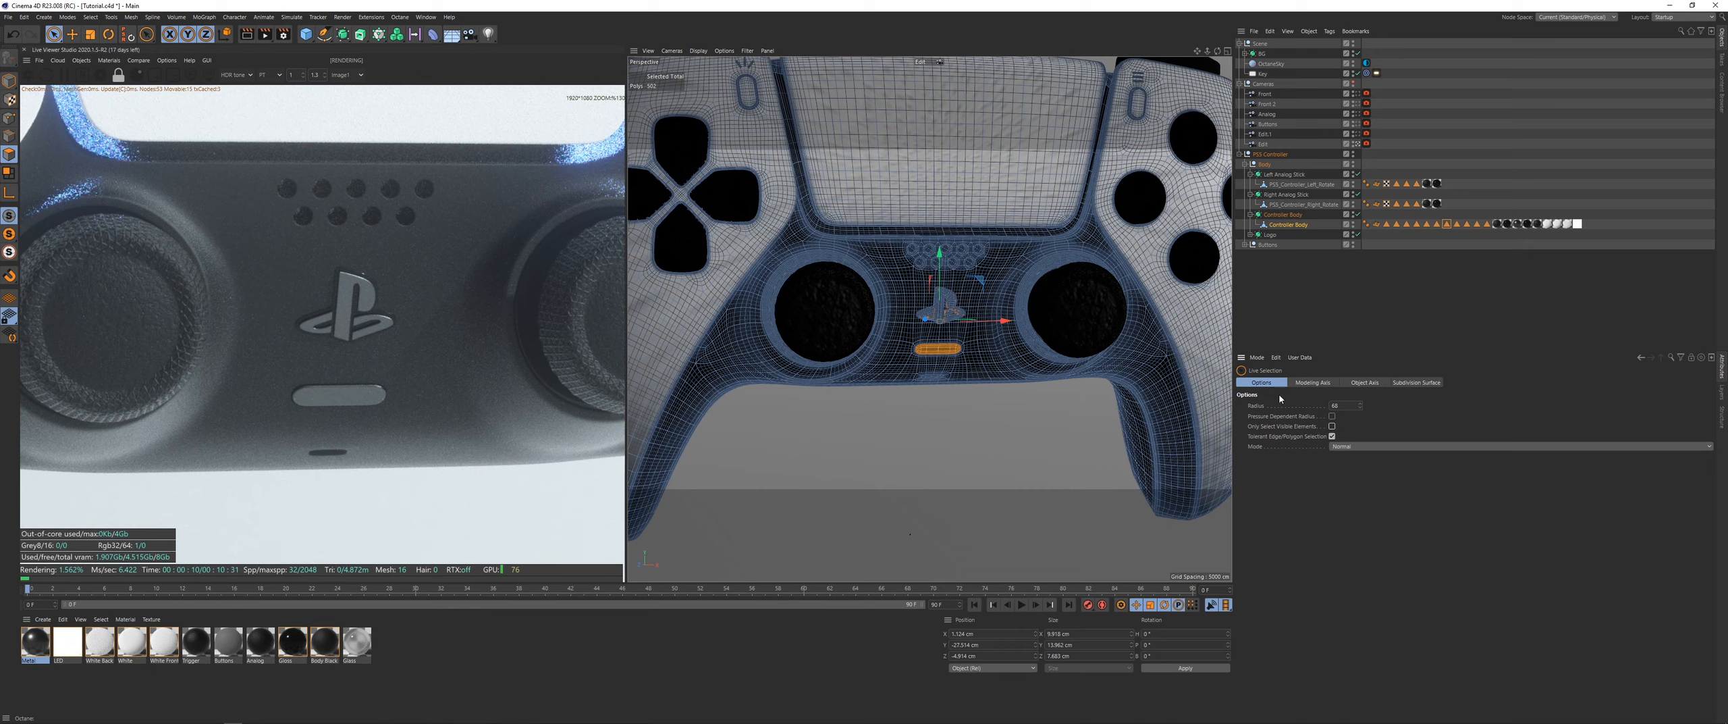
key("ctrl+z")
key("ctrl+z")
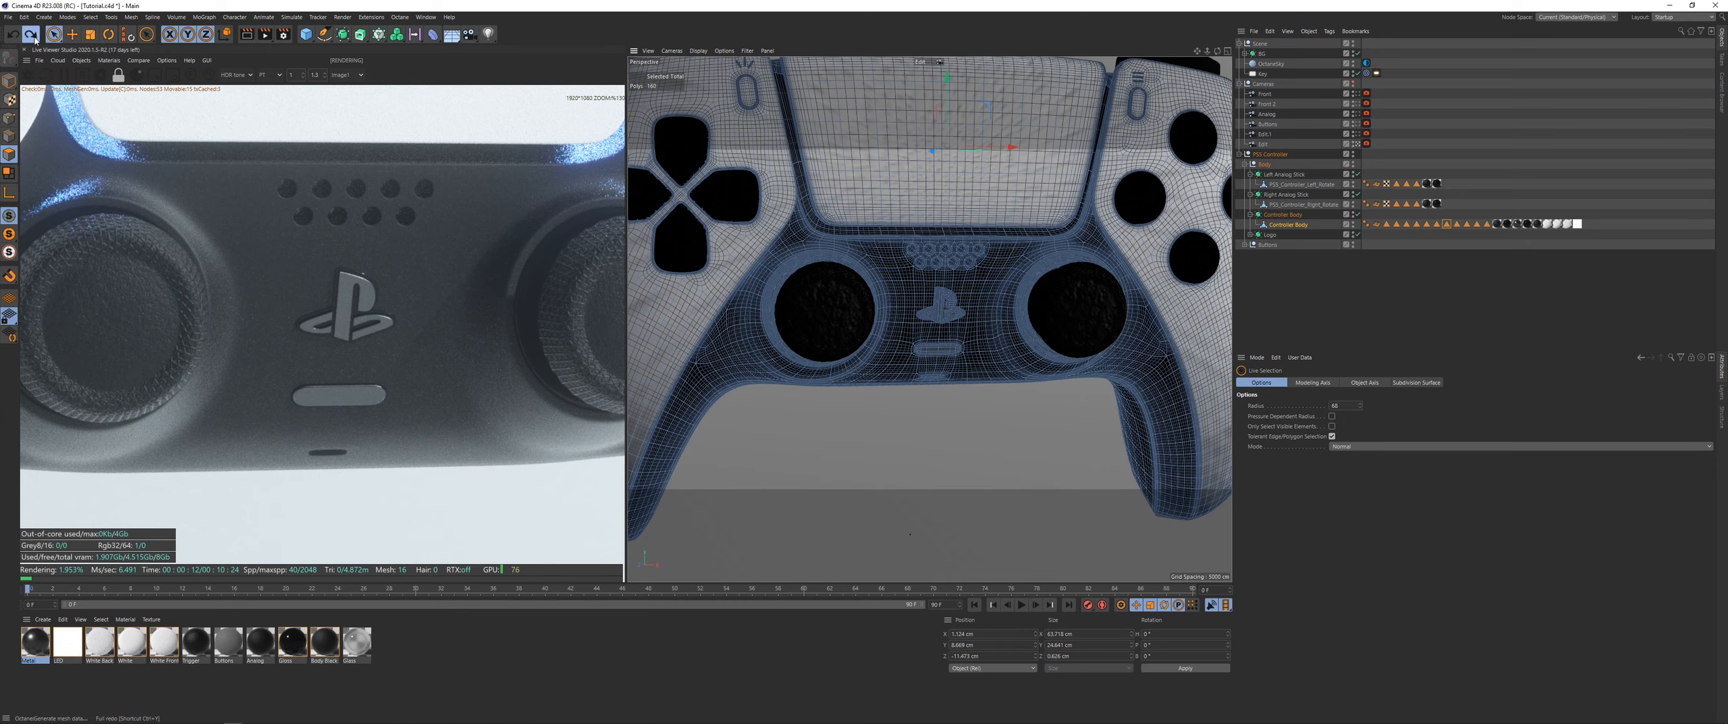
left_click(33, 37)
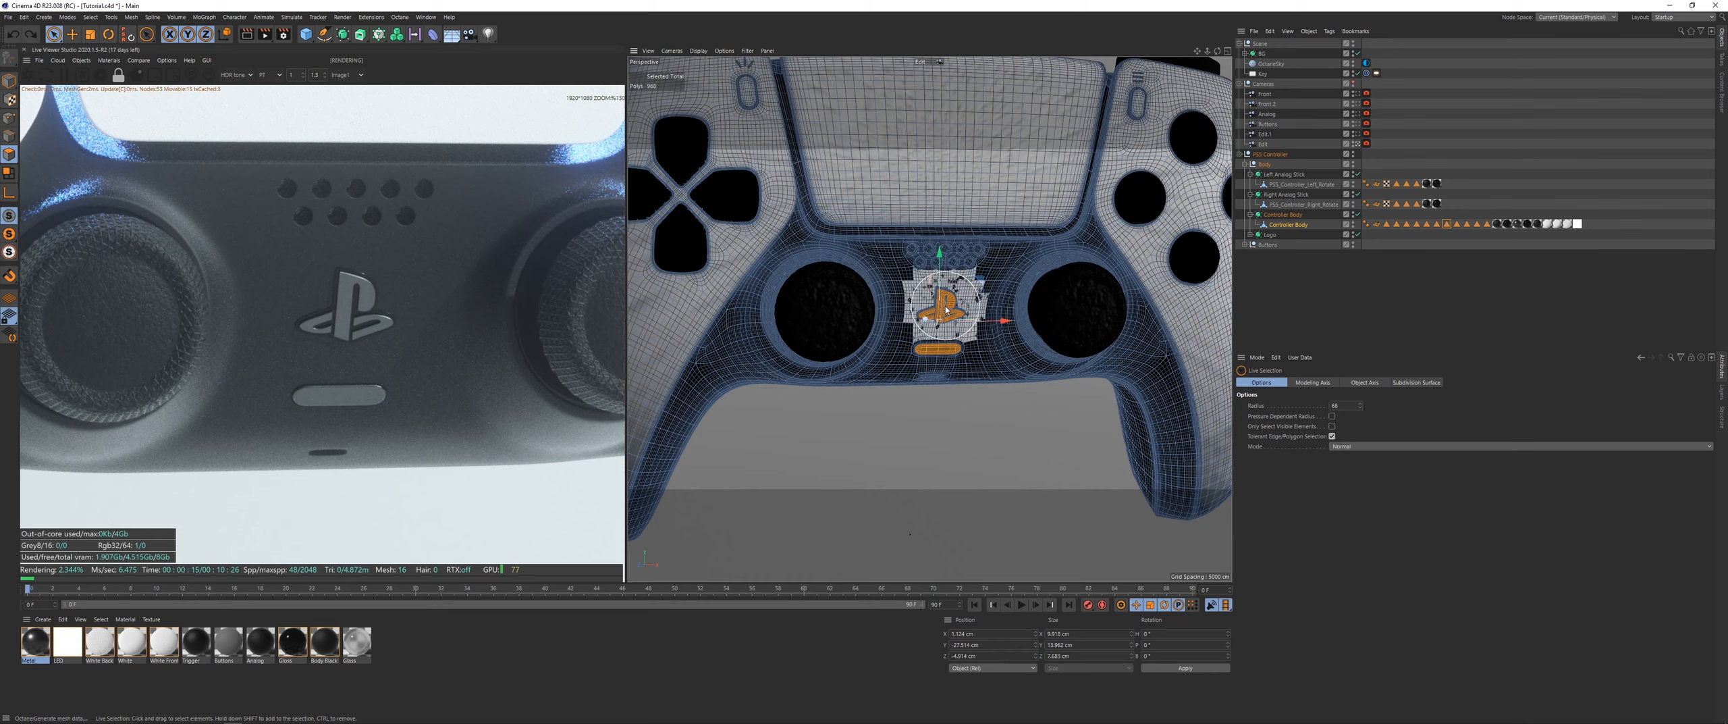
left_click(938, 349)
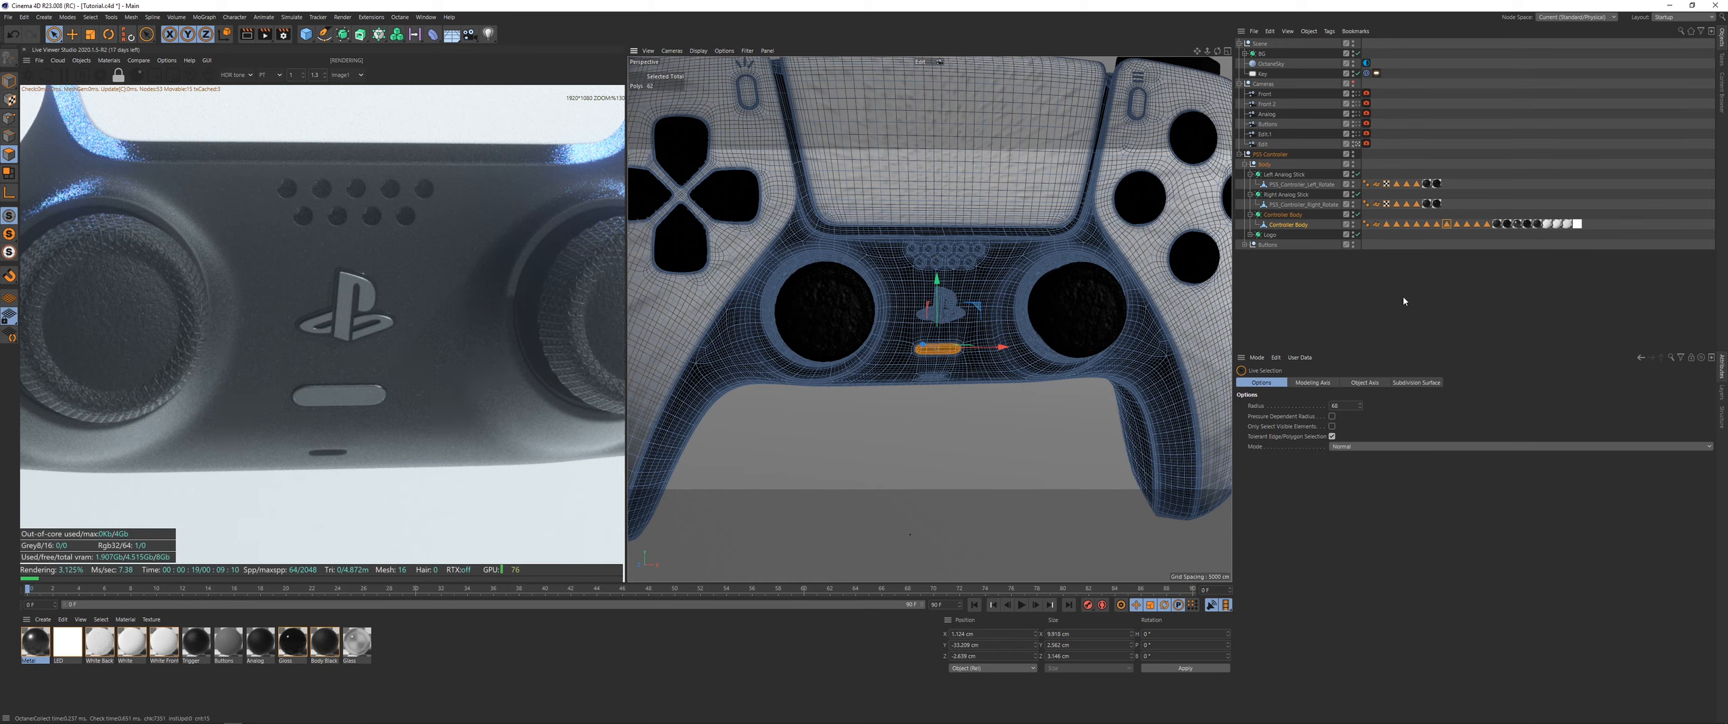
Step: Store the bar's polygons as a new selection on the Controller Body and name it Light
left_click(1441, 224)
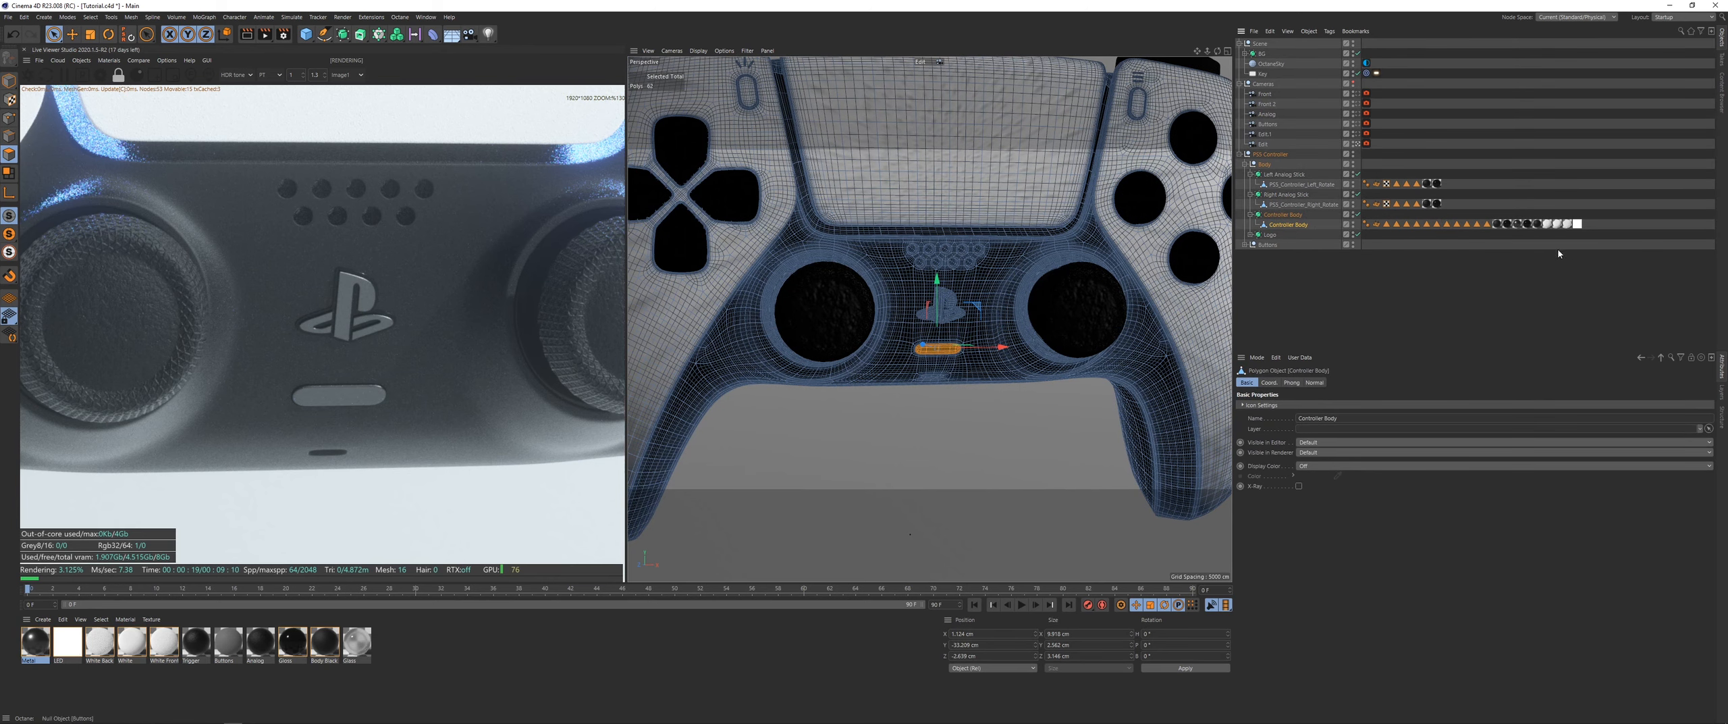
left_click(90, 17)
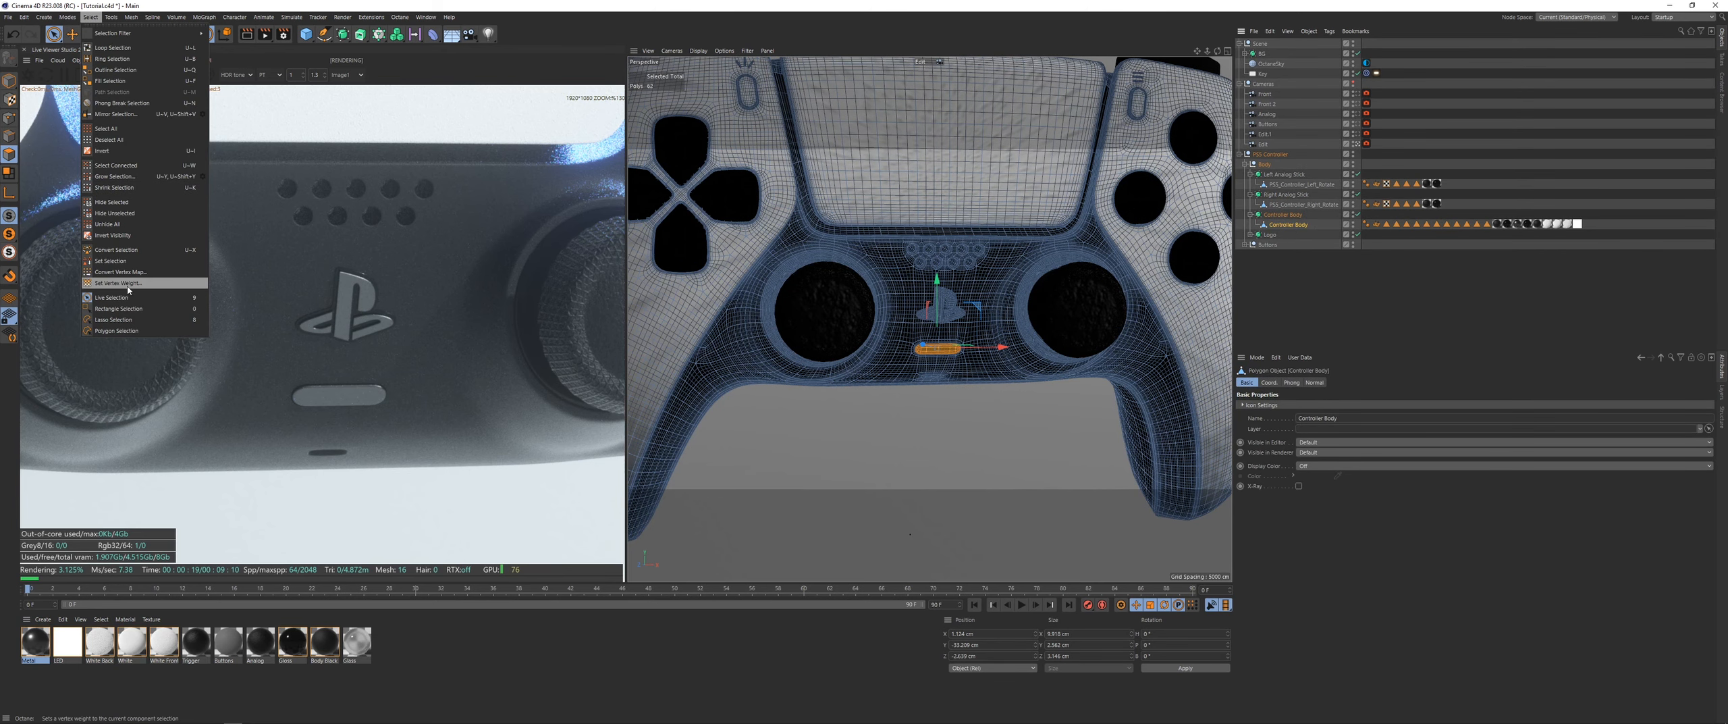
left_click(112, 260)
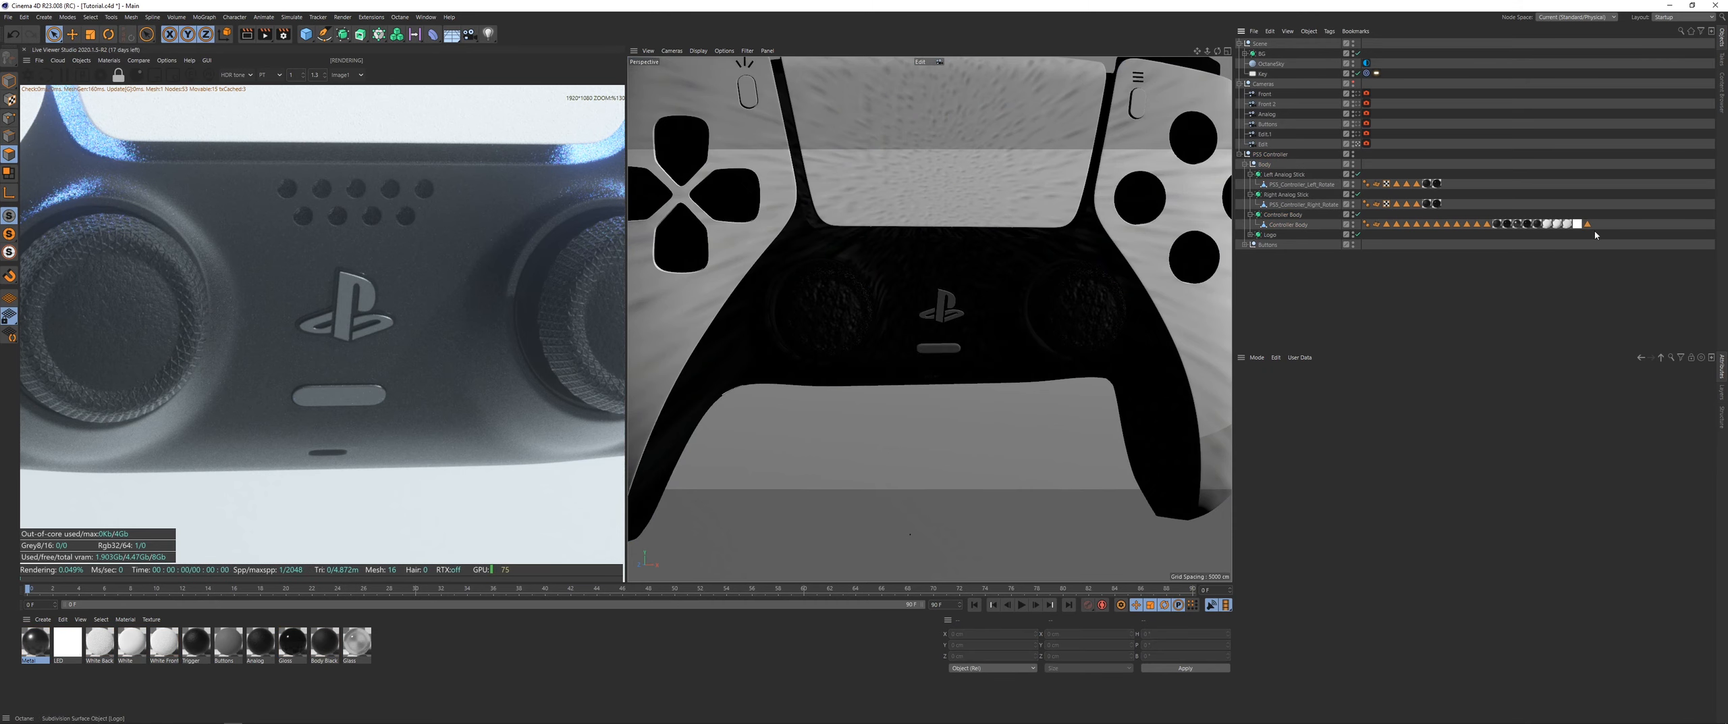
double_click(1304, 408)
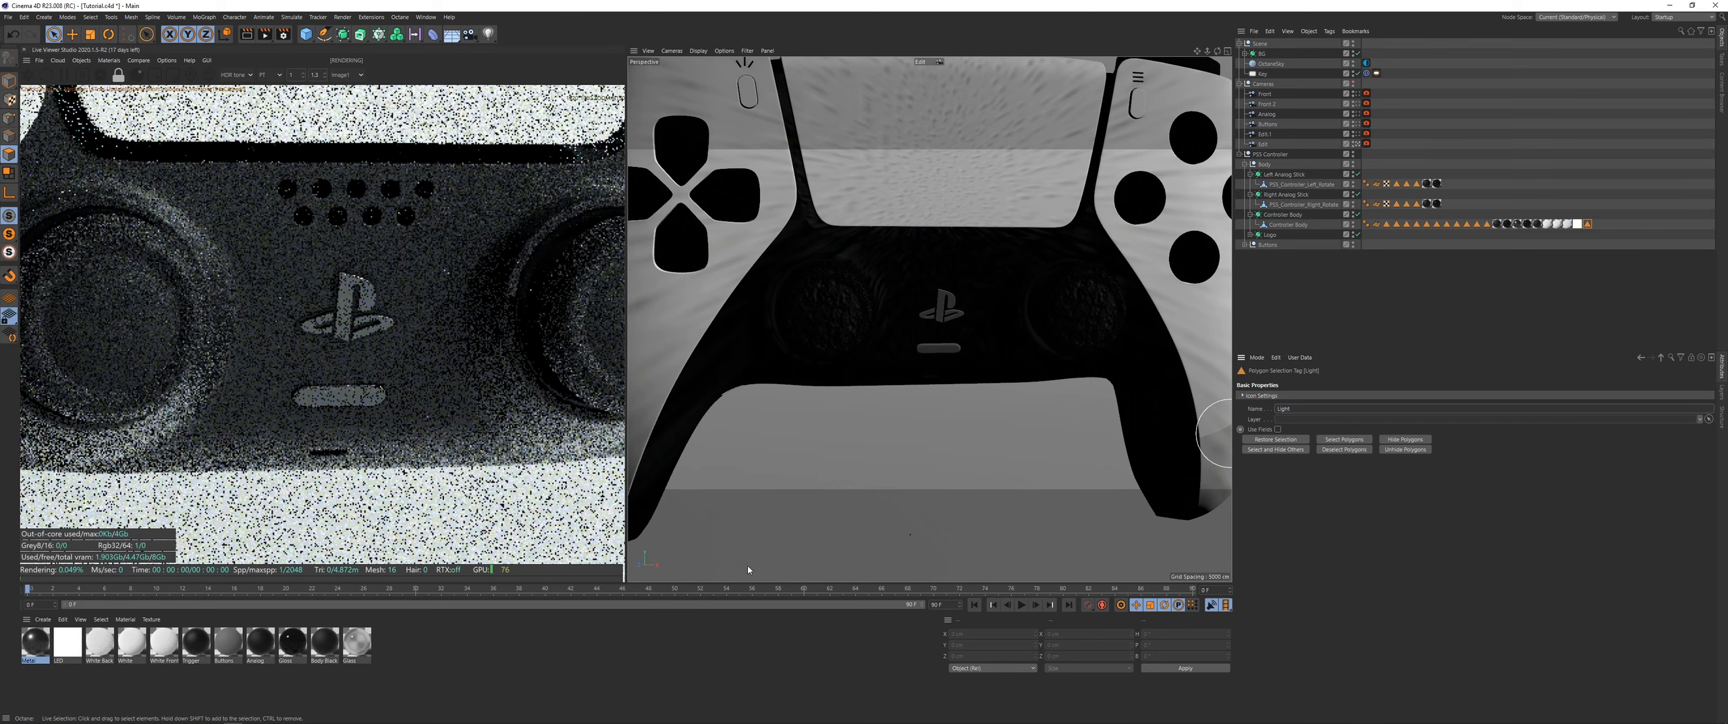
Step: Assign the Glass material to the controller body's Light selection
left_click(356, 642)
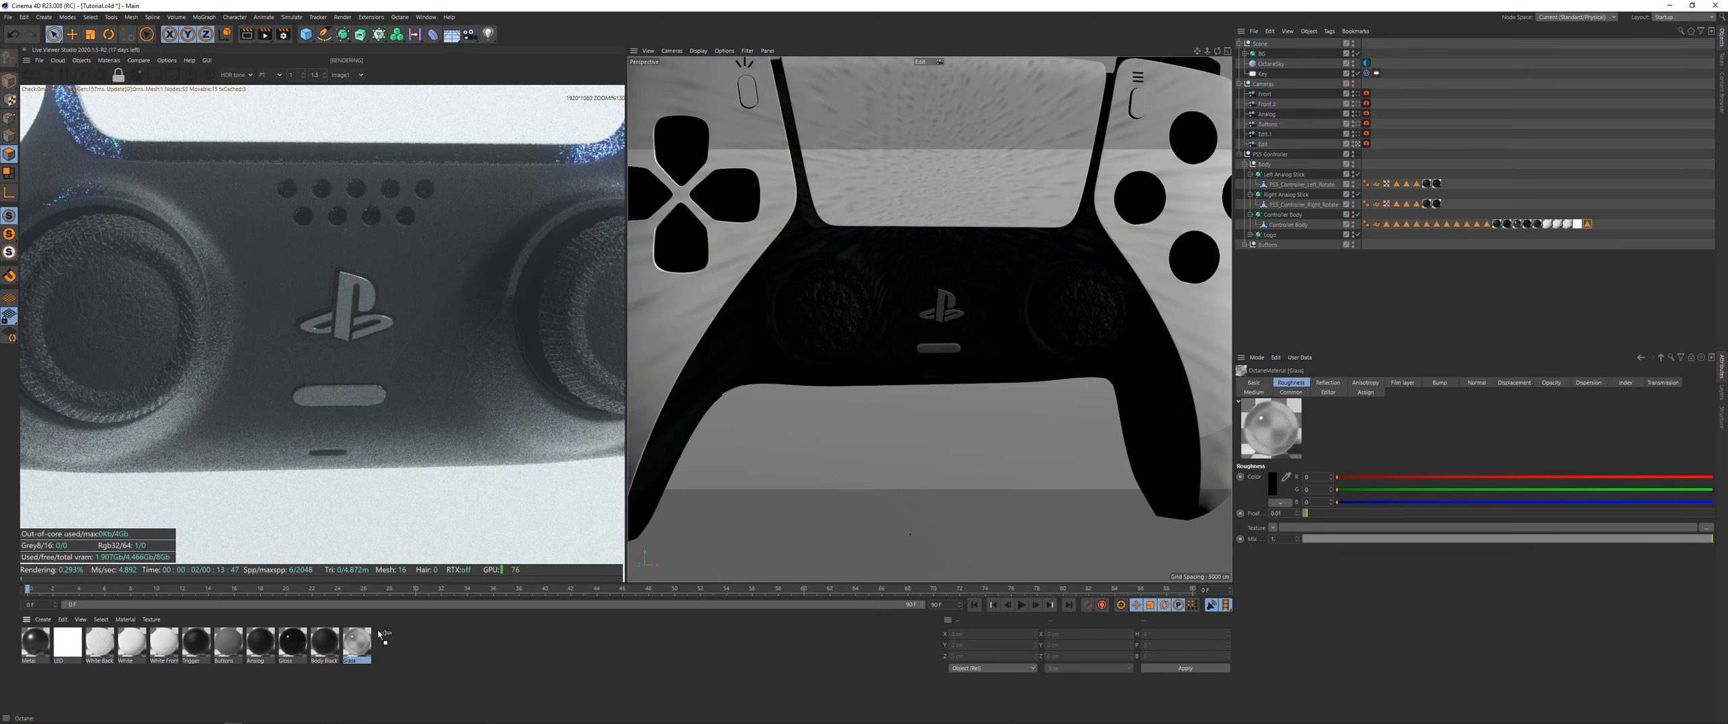
left_click(1588, 224)
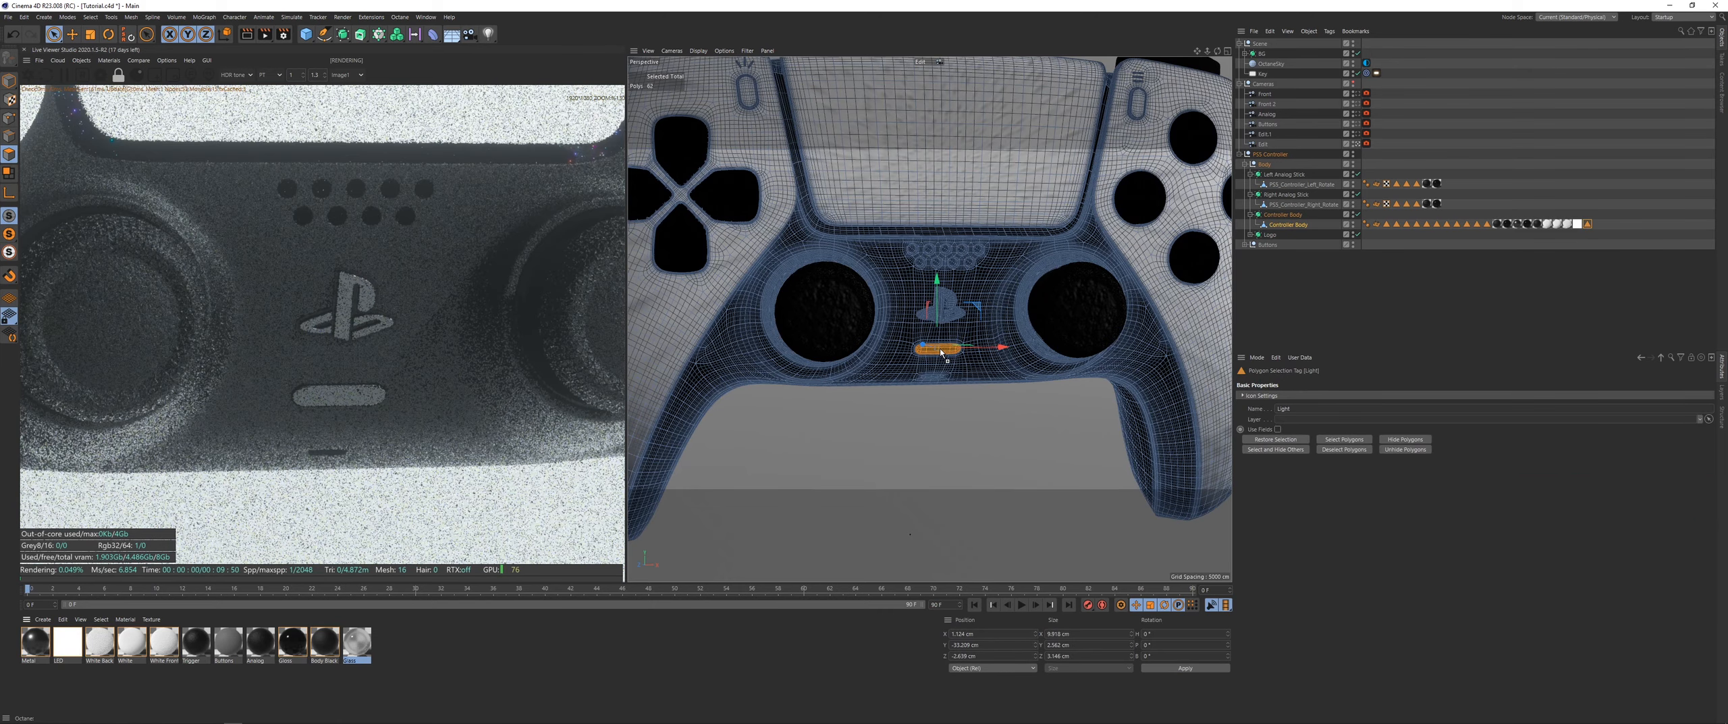
left_click_drag(943, 353, 943, 354)
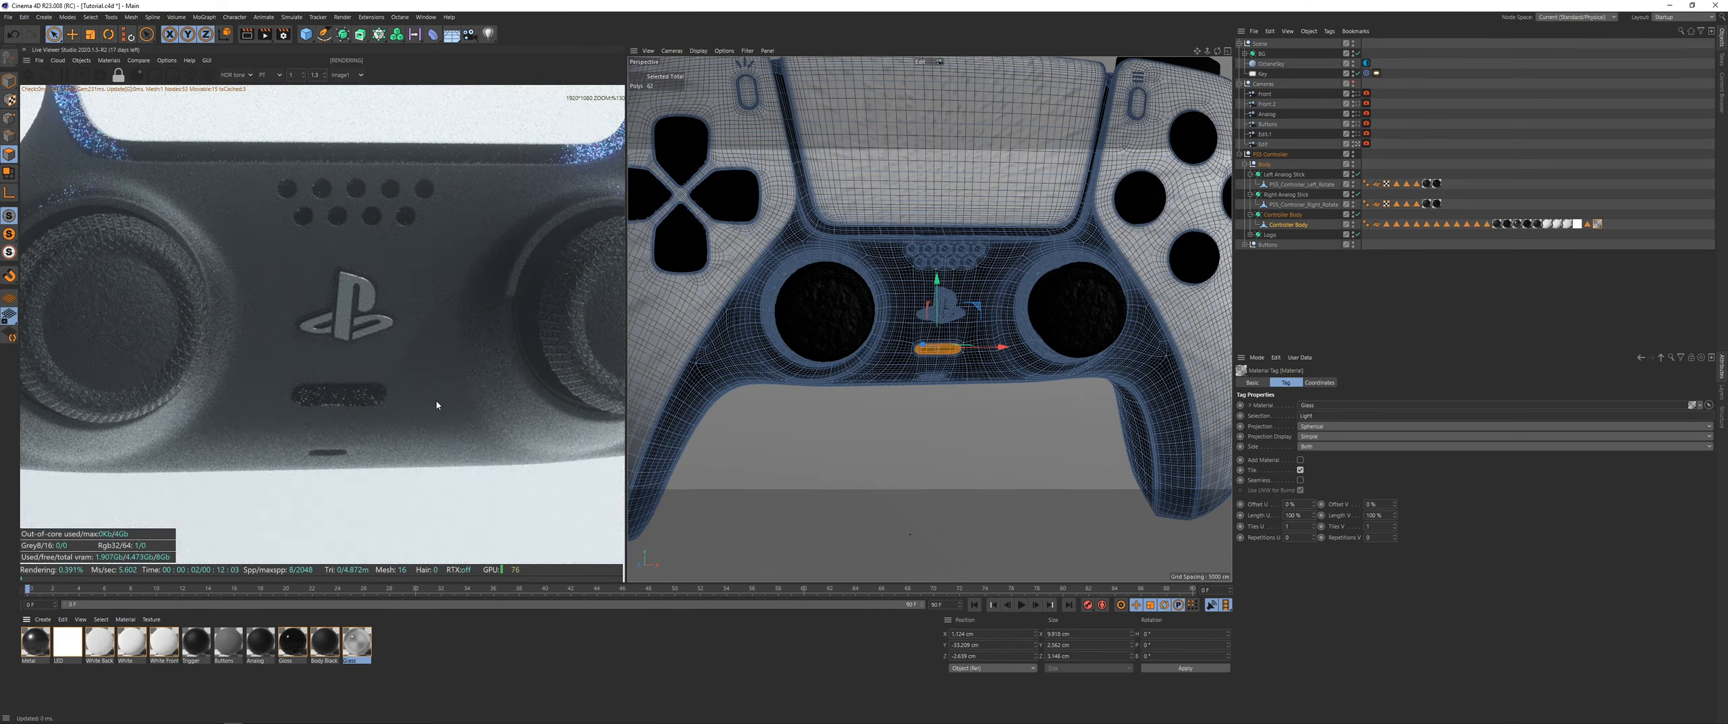
Step: Duplicate the Glass material as Light and assign the copy to the bar in place of Glass
left_click(356, 642)
key("ctrl+c")
key("ctrl+v")
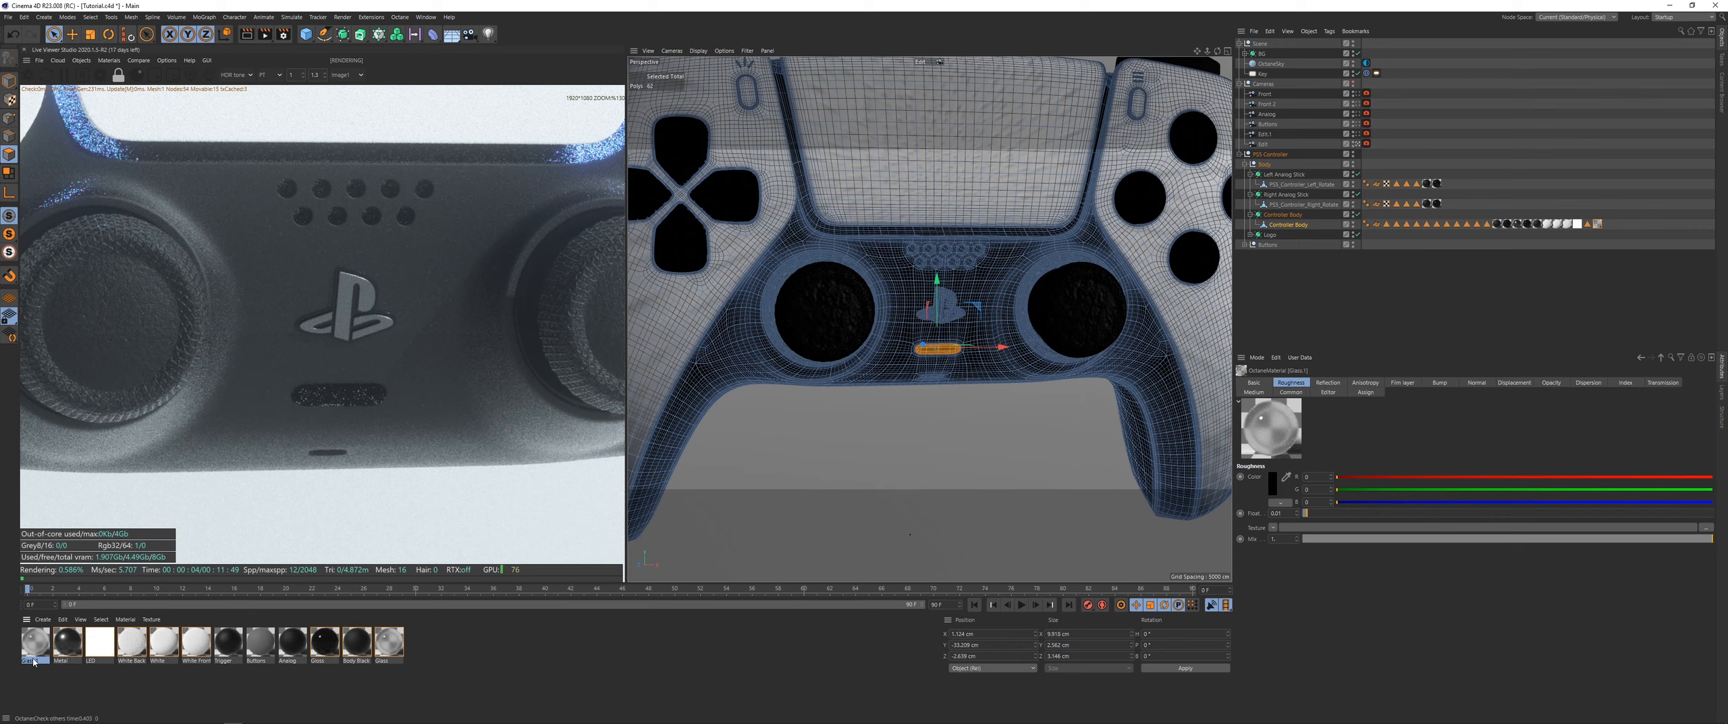
left_click(34, 659)
type("Light")
key("Return")
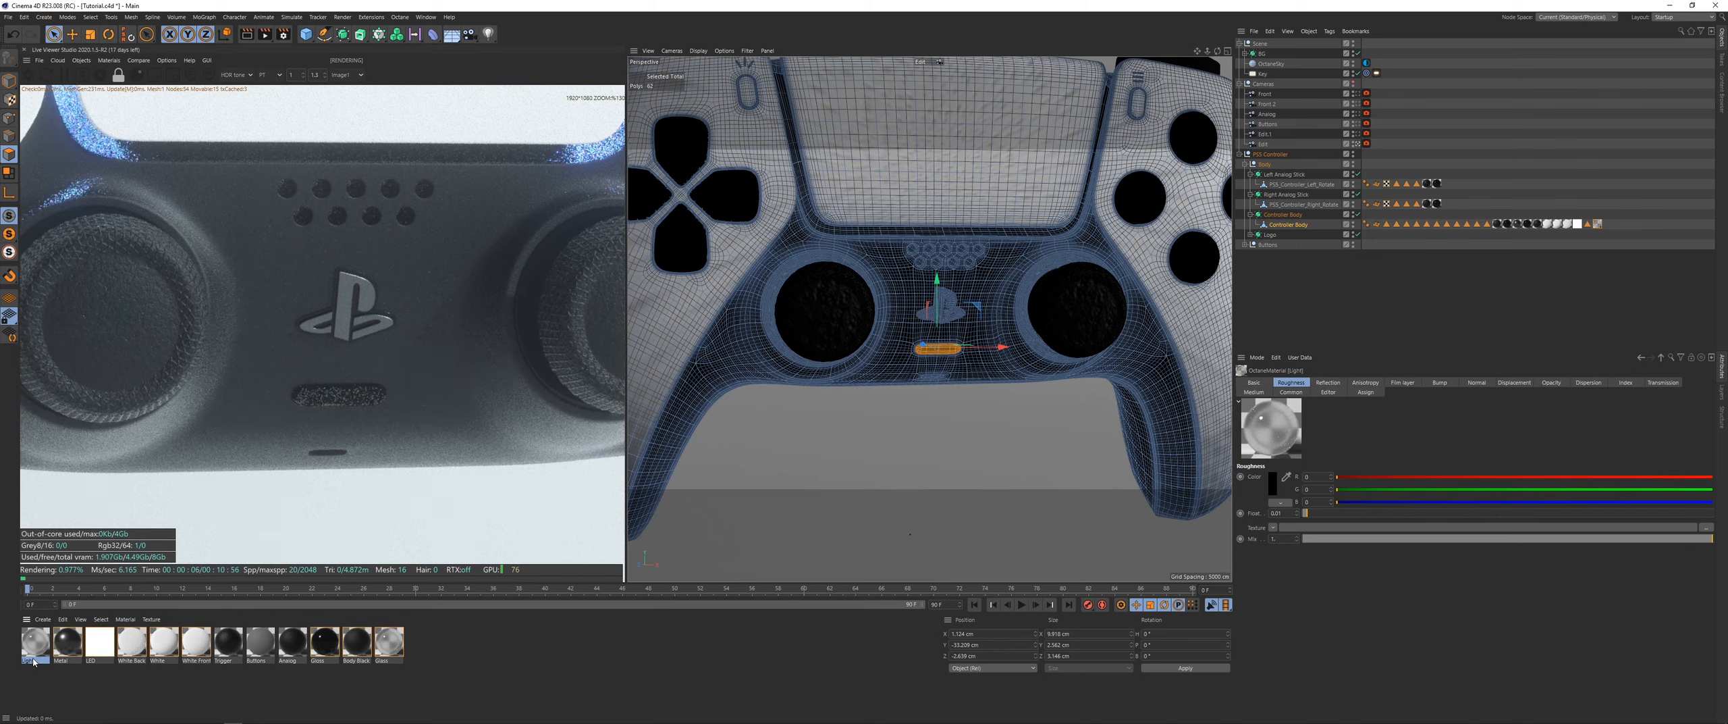
left_click_drag(1602, 227, 1602, 227)
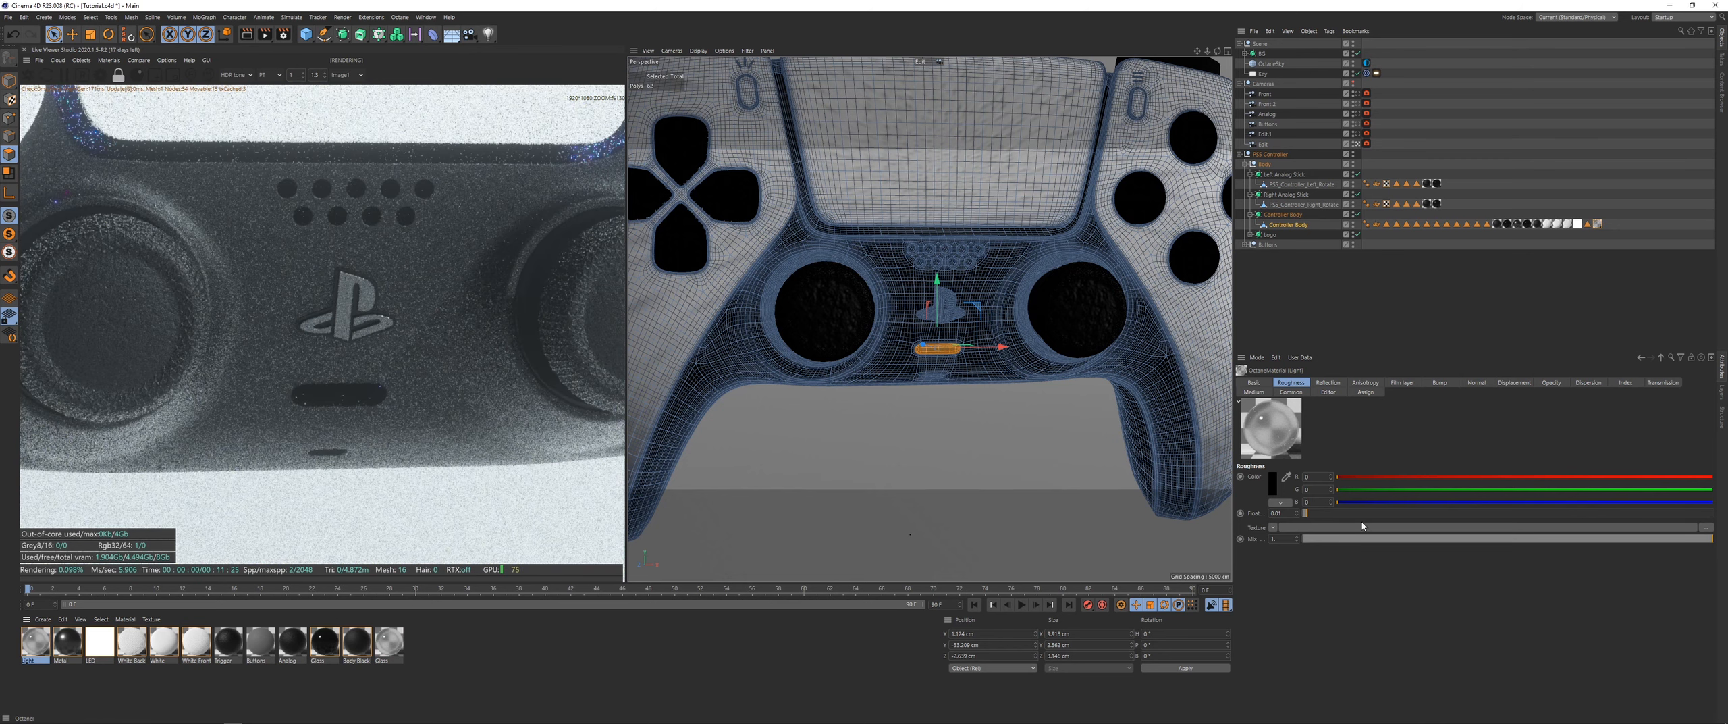
Step: Set the Light material's roughness float to 0.2 and clear the object selection
left_click(1280, 513)
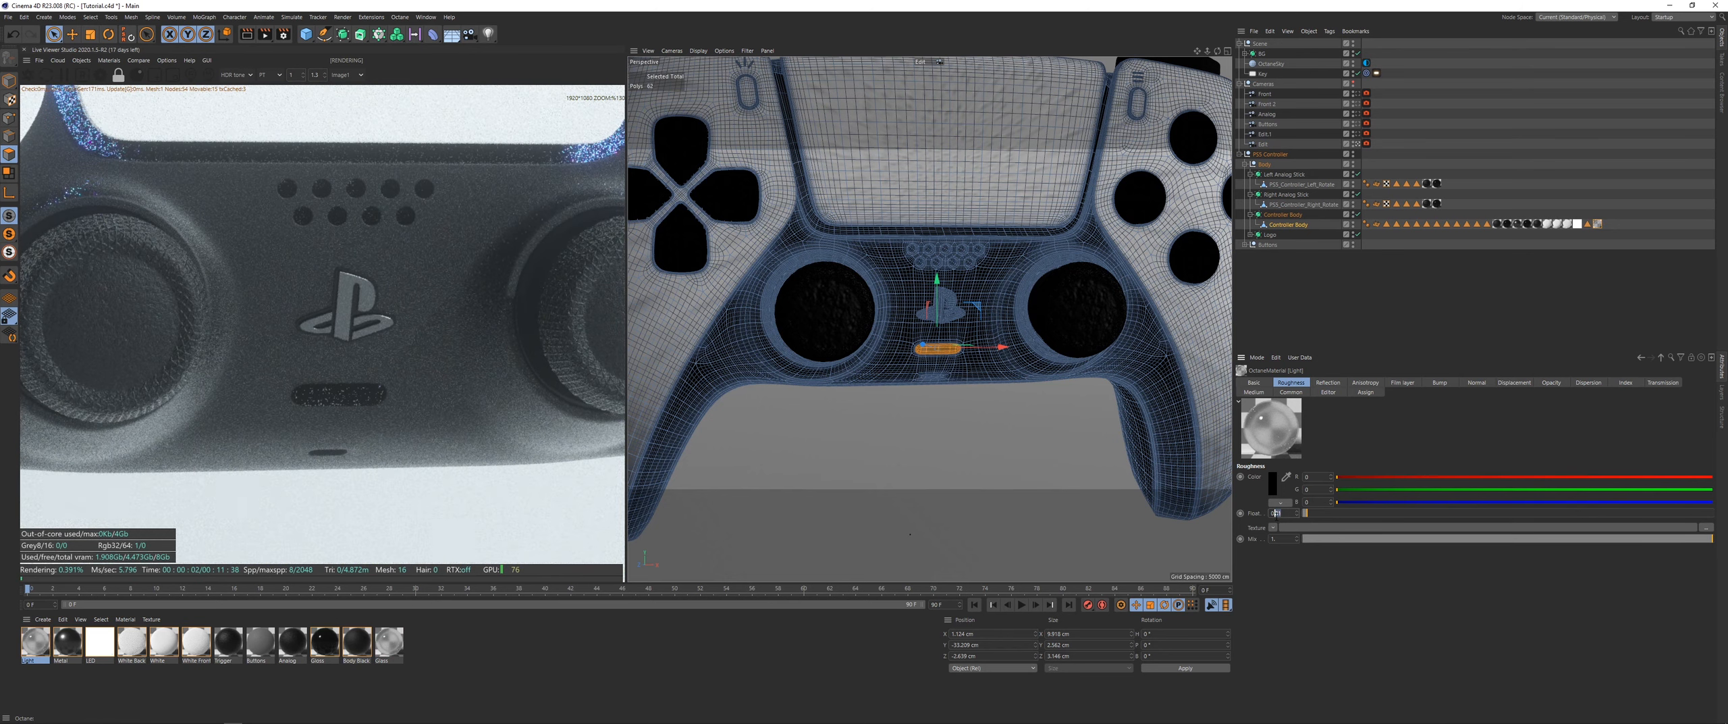
type("0.2")
key("Return")
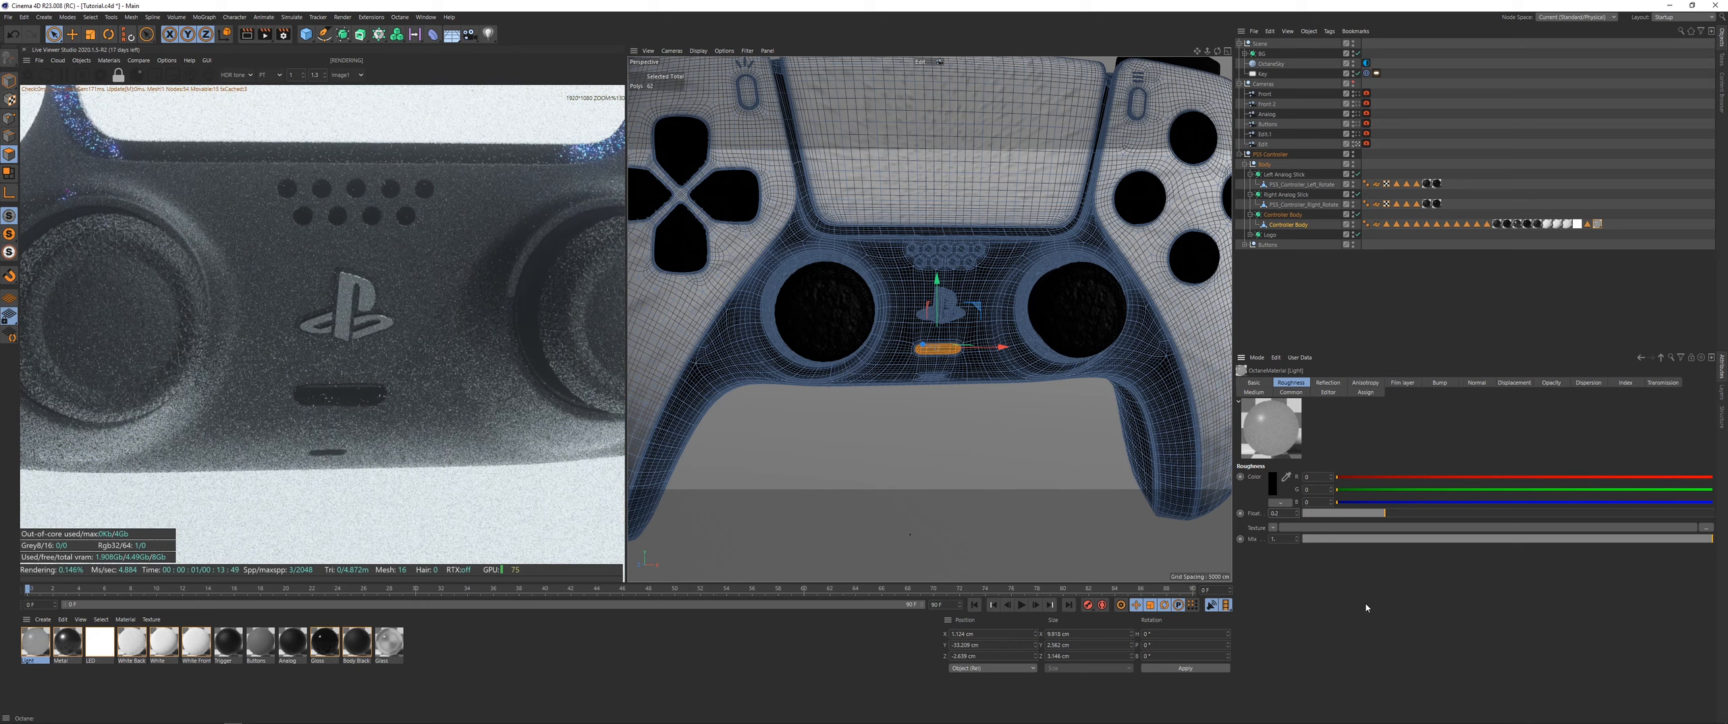
scroll(359, 407, "down", 6)
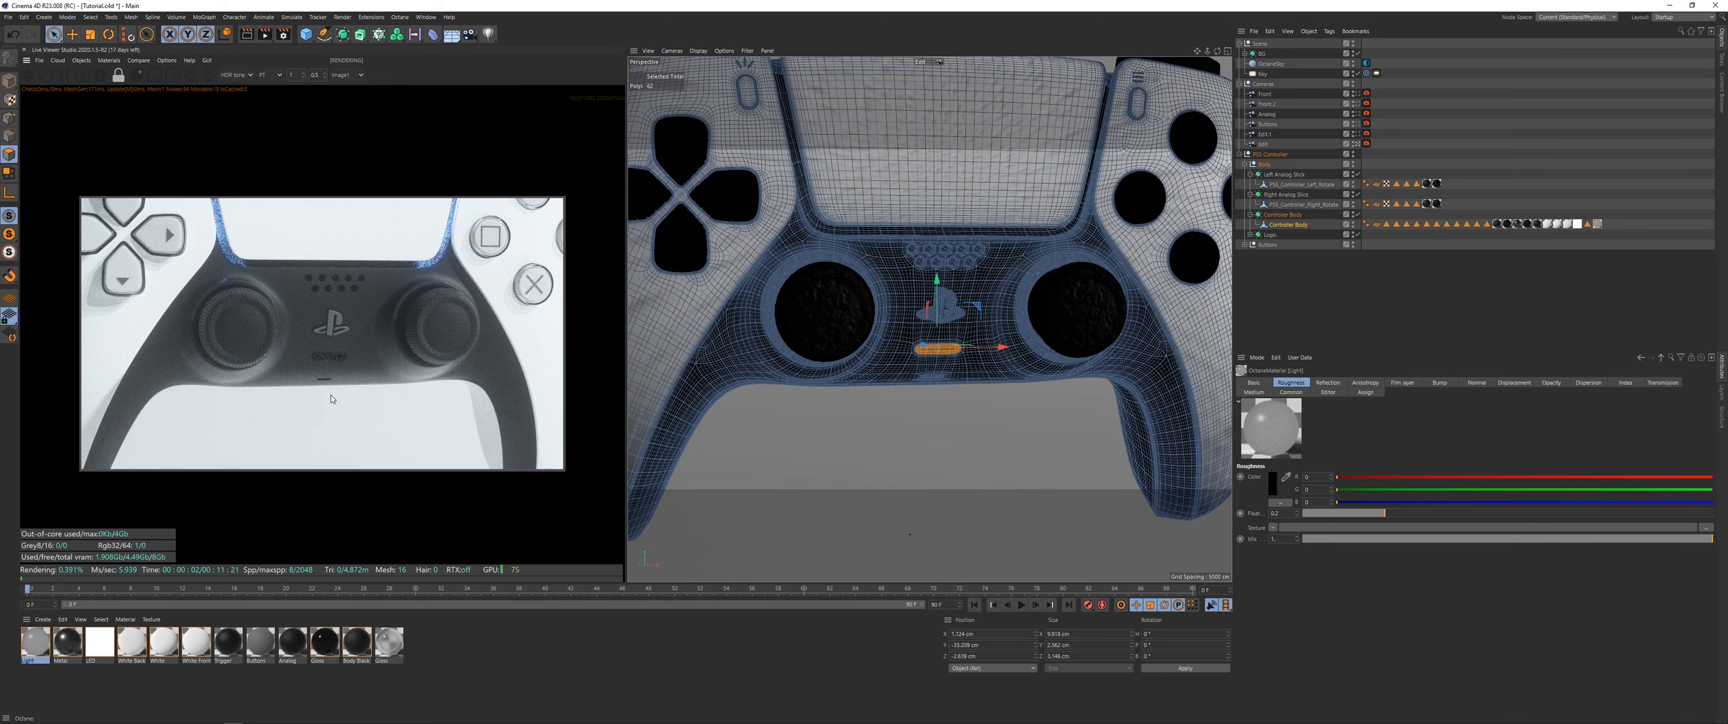
left_click(1411, 148)
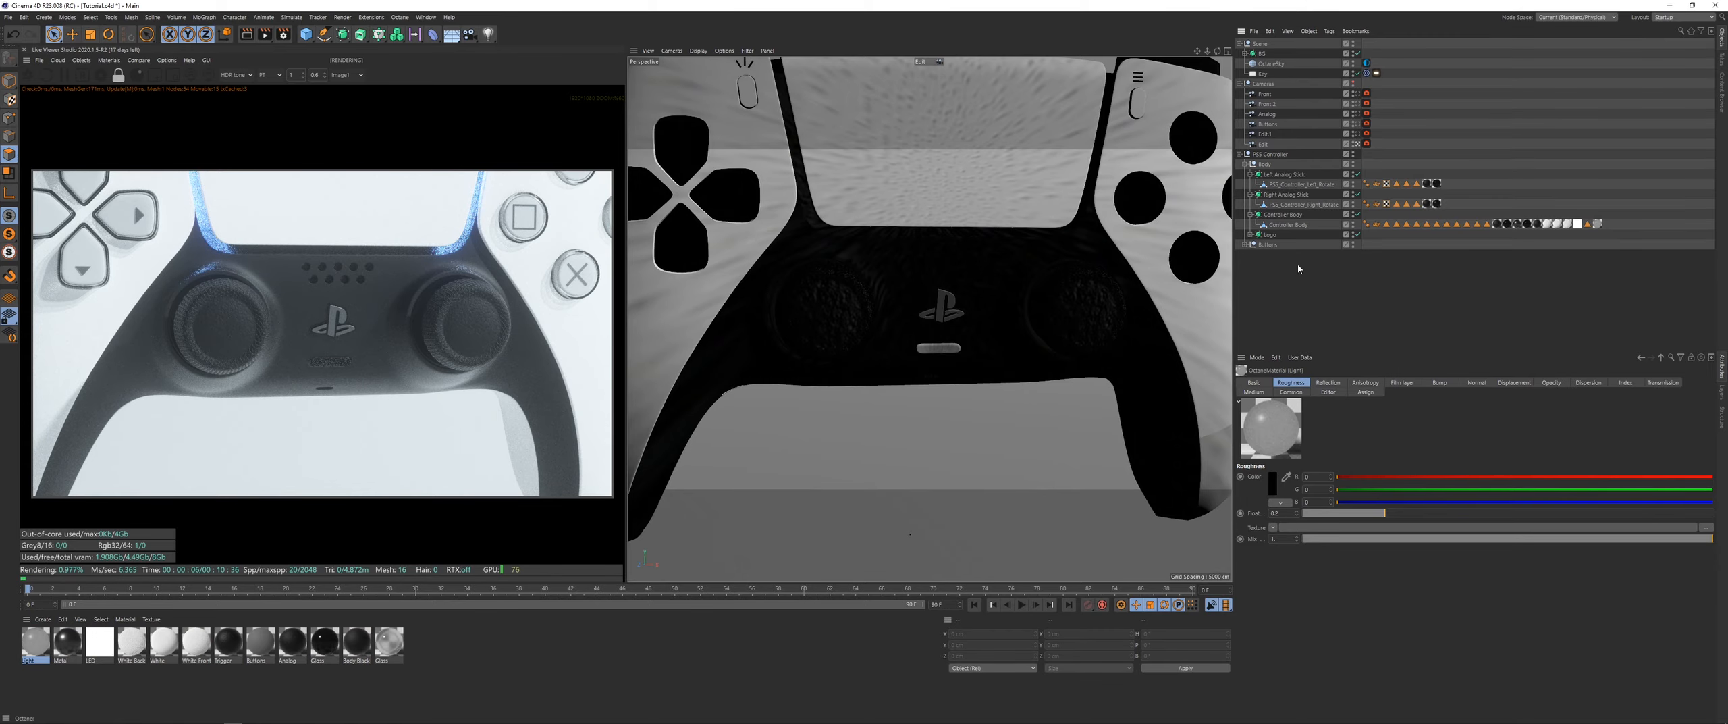
Step: Select the SONY logo object on the controller's edge and assign the Metal material to it
middle_click_drag(920, 233, 962, 523, "alt")
left_click_drag(956, 364, 1050, 446, "alt")
right_click_drag(775, 281, 825, 270, "alt")
key("e")
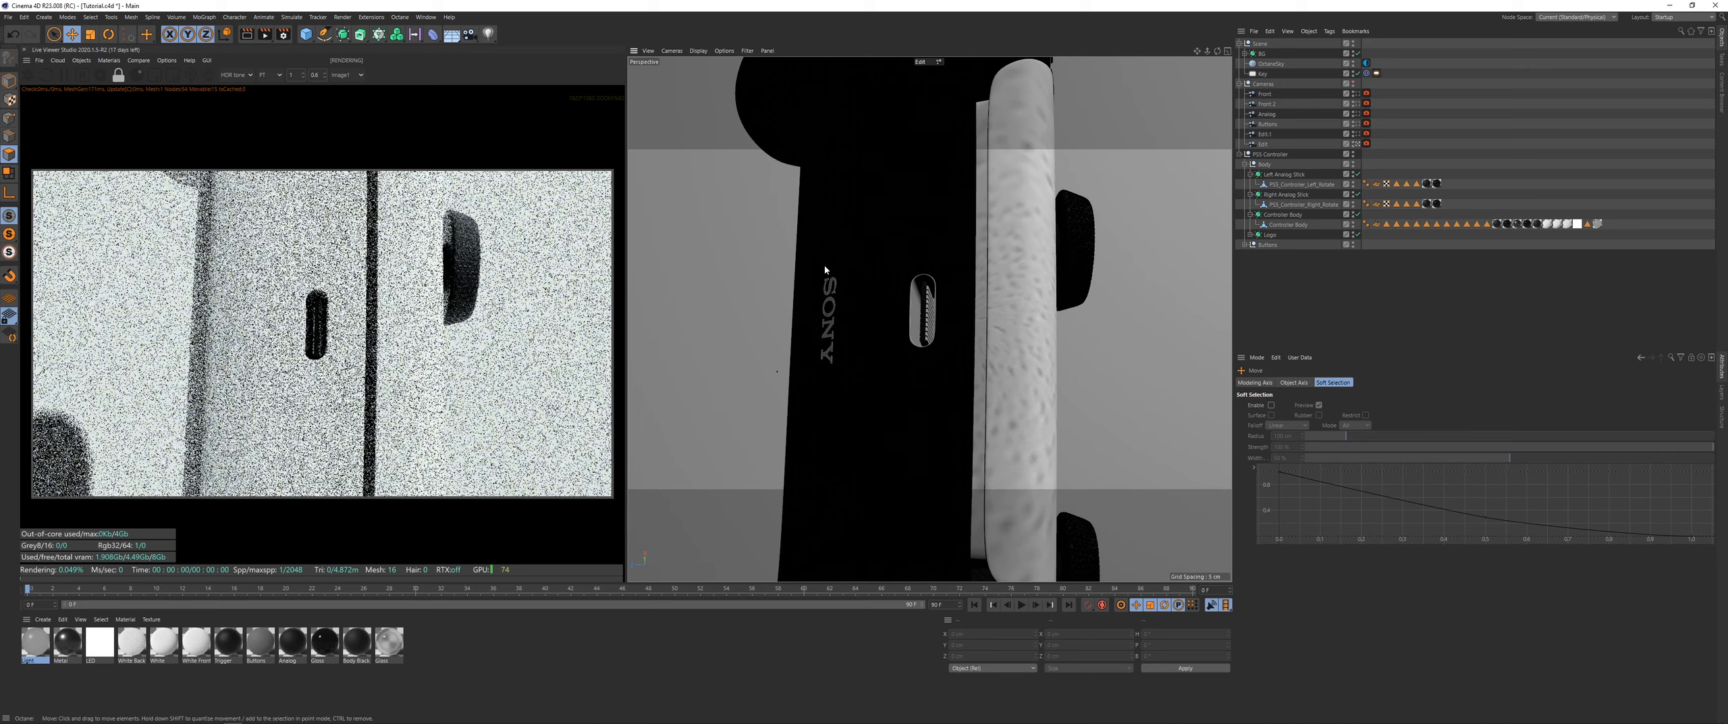
left_click(829, 297)
key("e")
middle_click_drag(845, 352, 929, 396, "alt")
left_click_drag(929, 396, 964, 411, "alt")
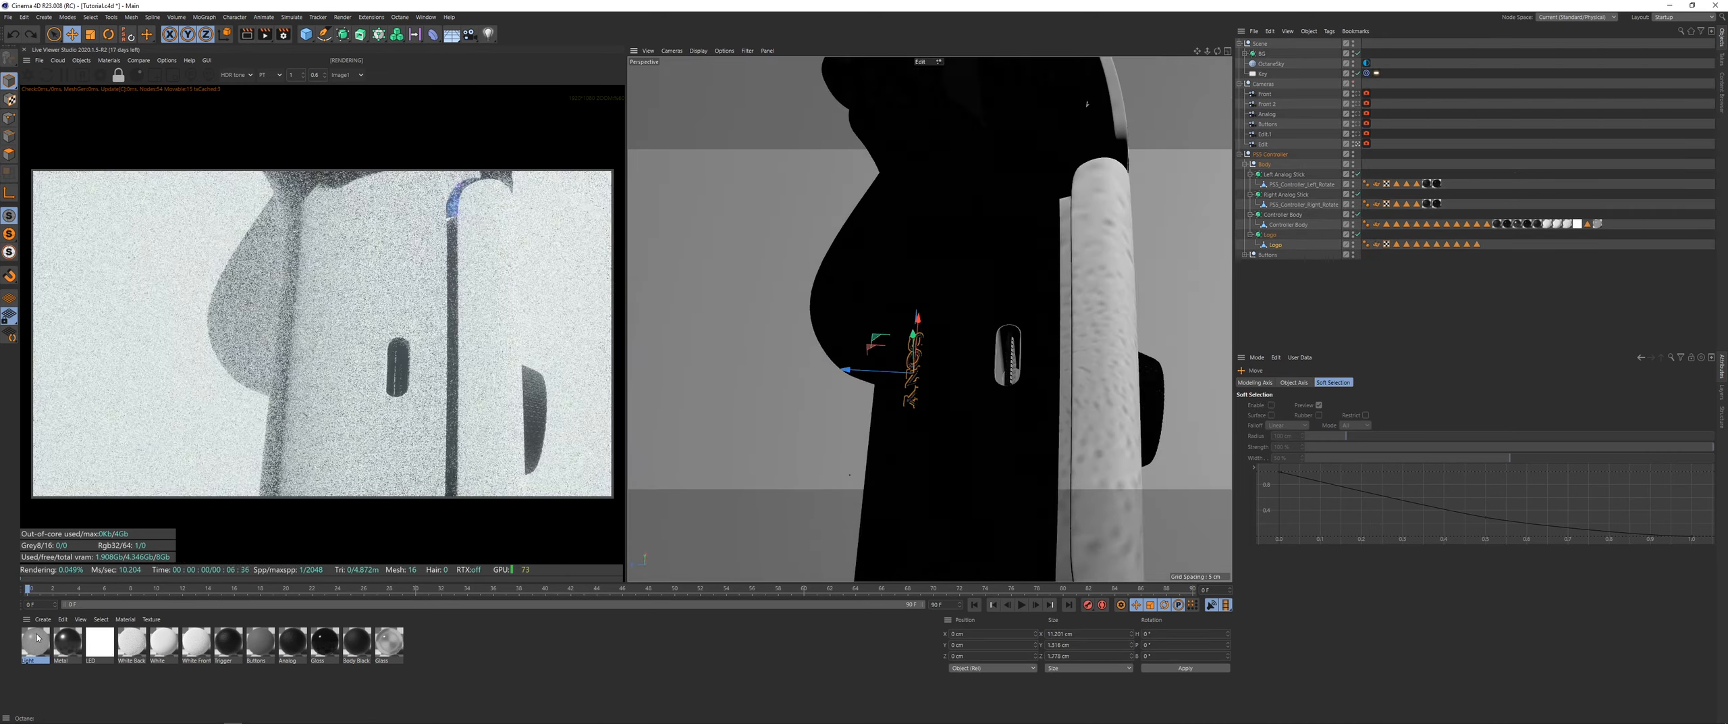
left_click_drag(68, 640, 1298, 295)
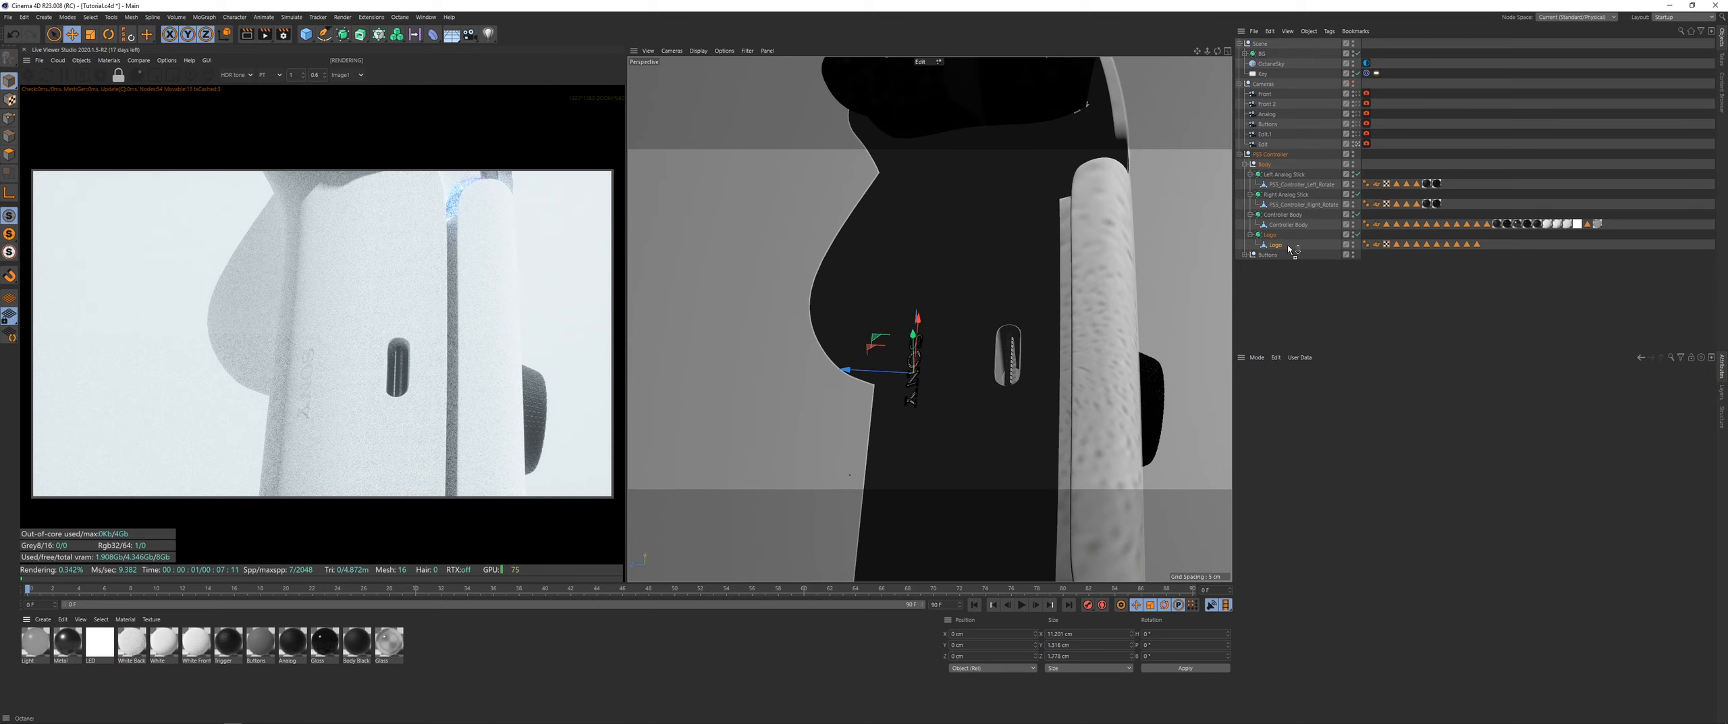
left_click_drag(1291, 249, 1292, 250)
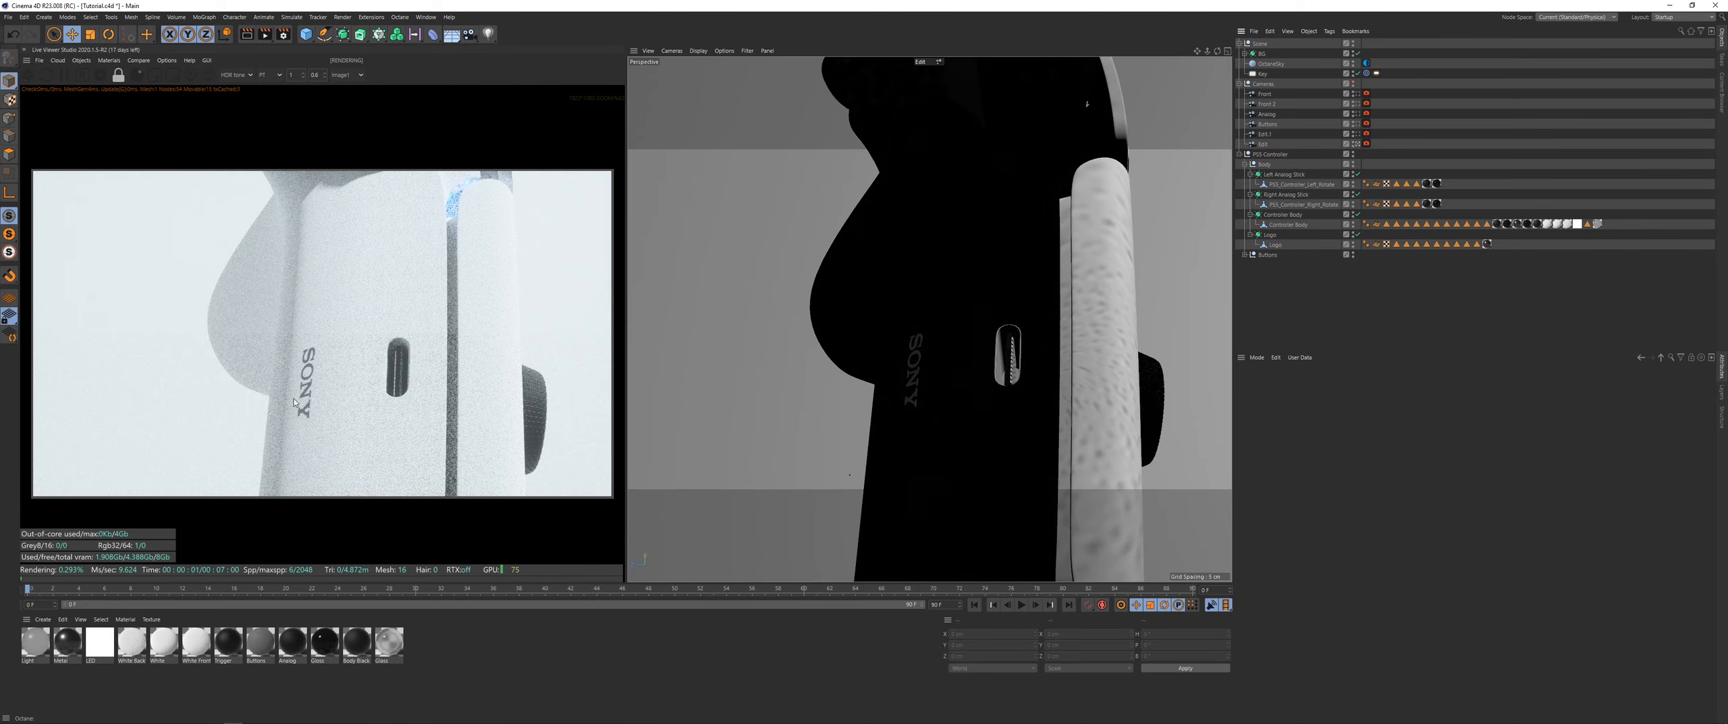
Step: Examine the controller's top edge, front face, logo area and directional buttons in the render
scroll(948, 416, "down", 4)
left_click_drag(948, 415, 952, 466, "alt")
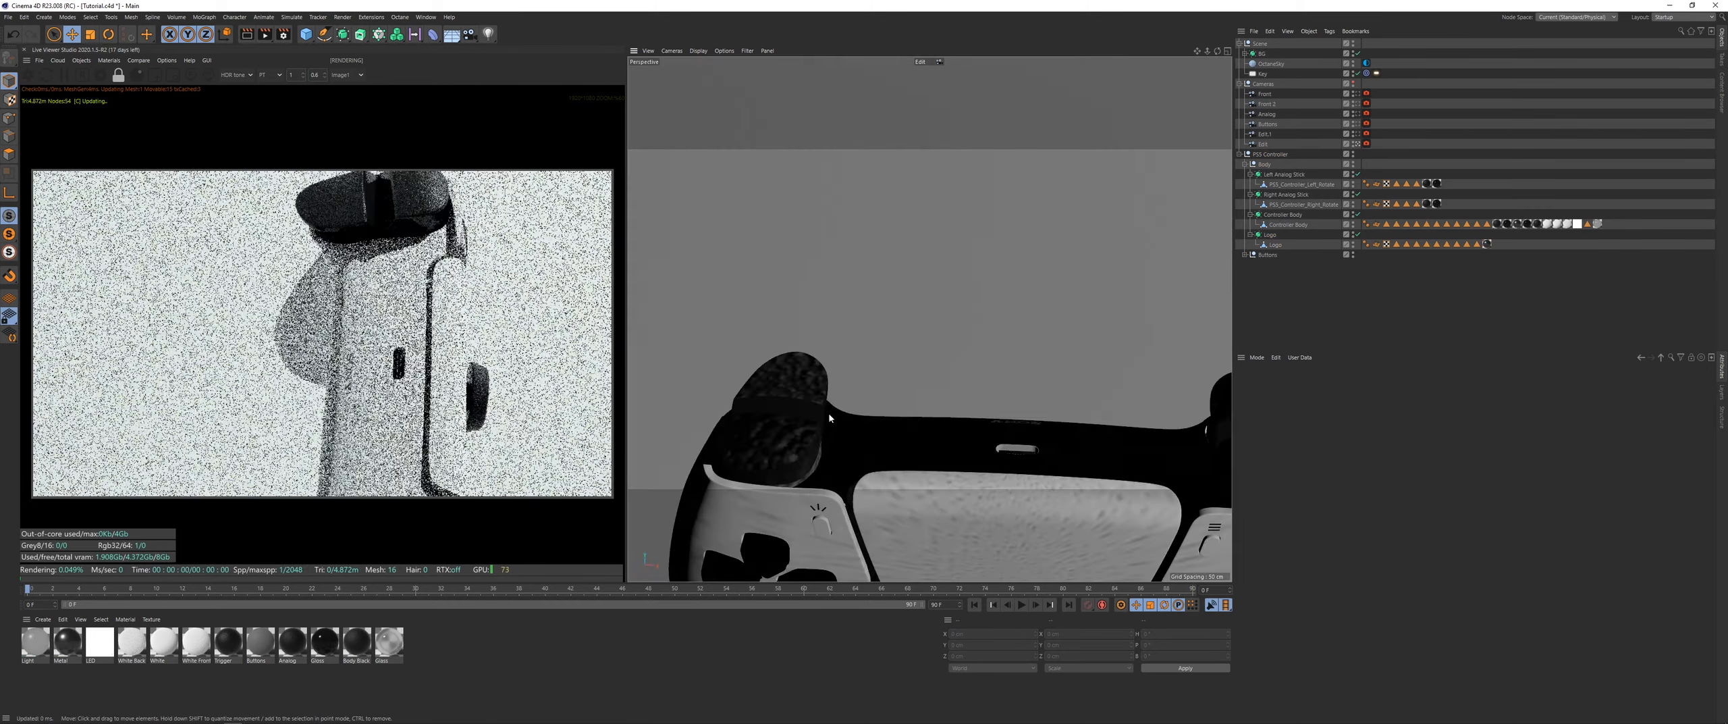
middle_click_drag(952, 465, 832, 200, "alt")
left_click_drag(831, 202, 856, 233, "alt")
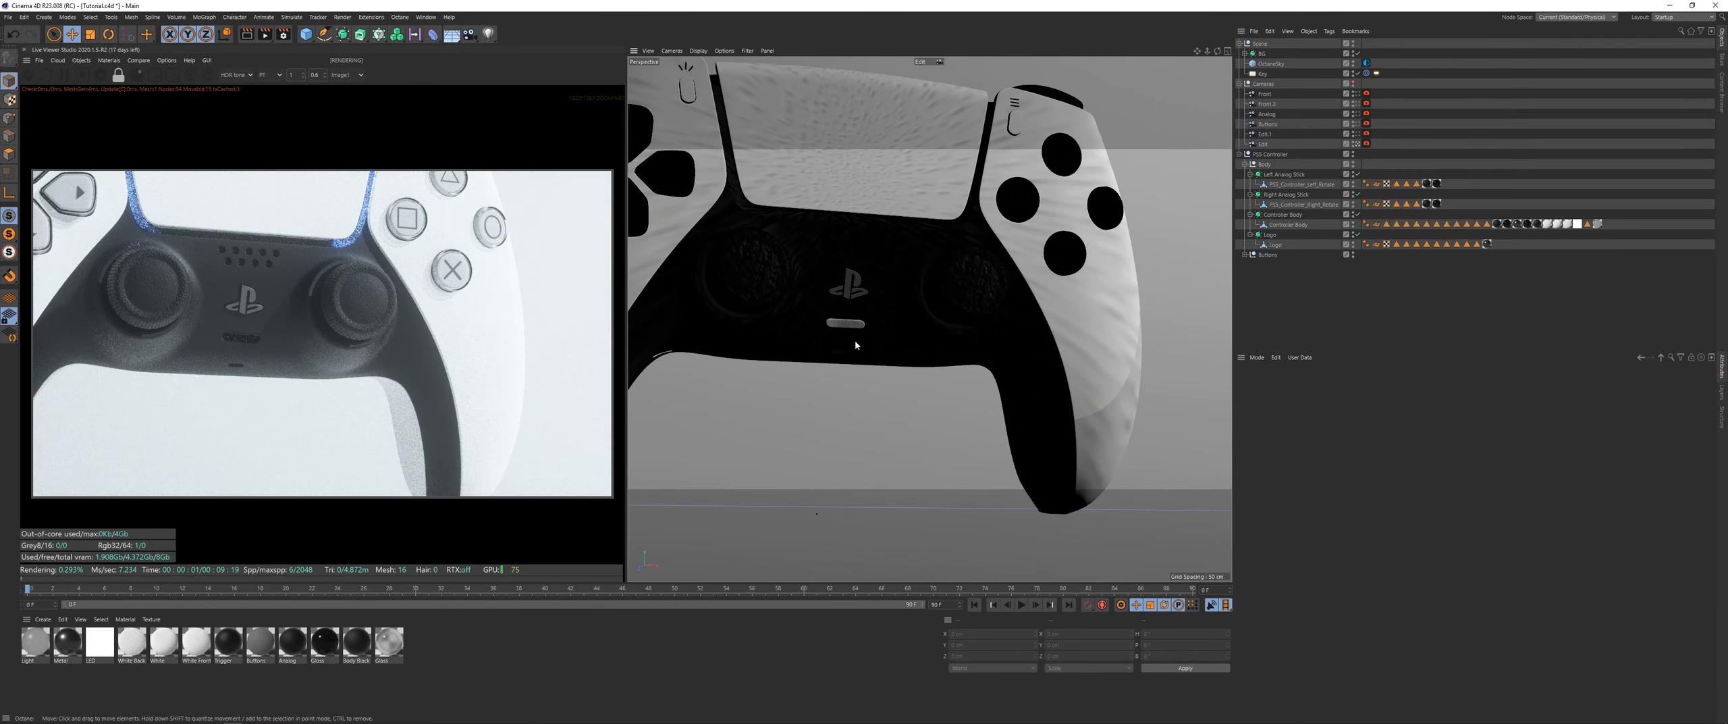
left_click_drag(887, 346, 888, 326, "alt")
middle_click_drag(889, 326, 1060, 489, "alt")
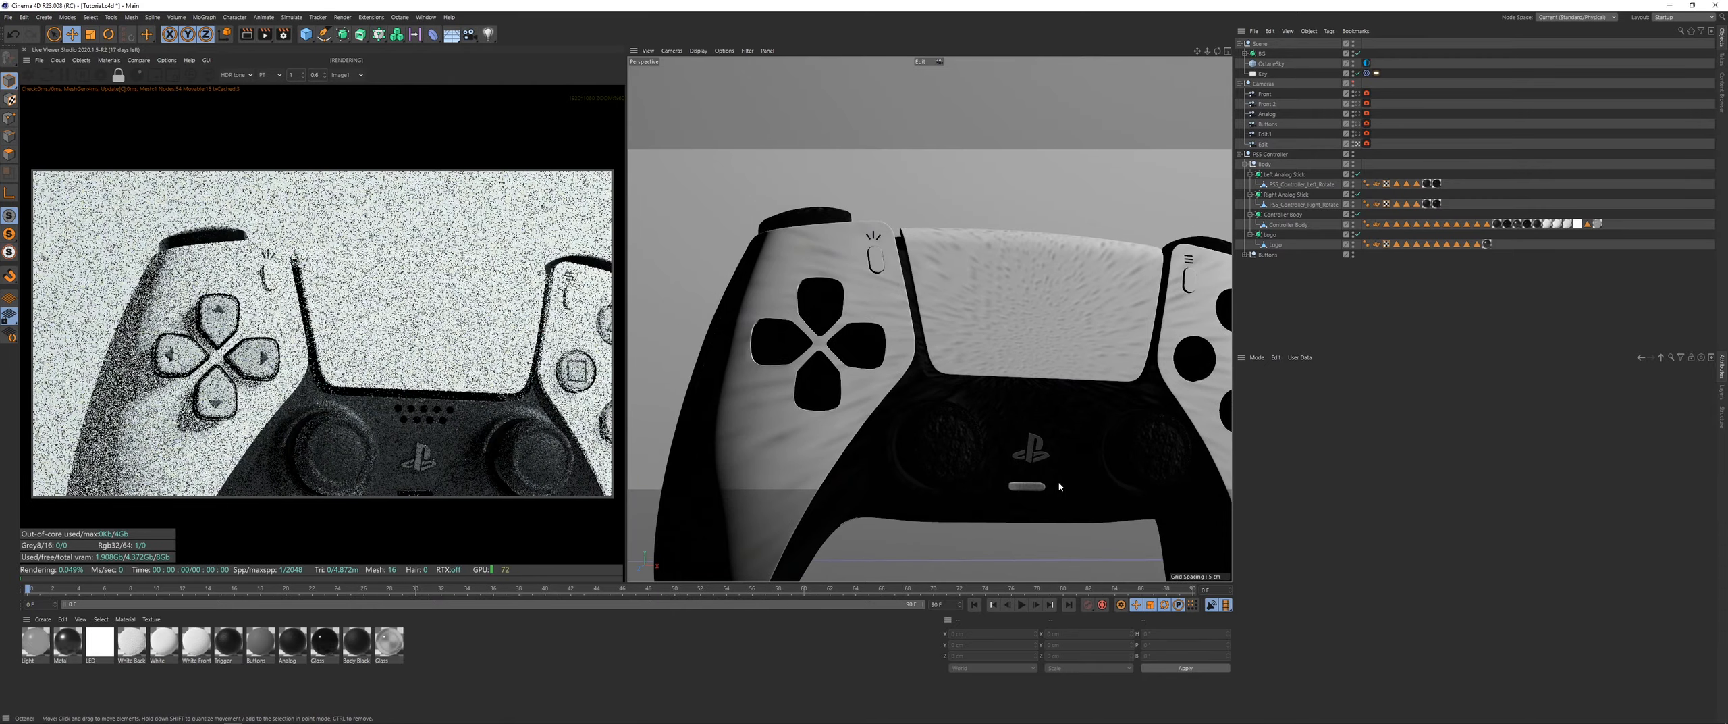
Step: Select the controller body and restore its Analog Ring polygon selection, which includes the charging port's inner polygons
left_click_drag(1003, 435, 986, 427, "alt")
middle_click_drag(987, 430, 902, 383, "alt")
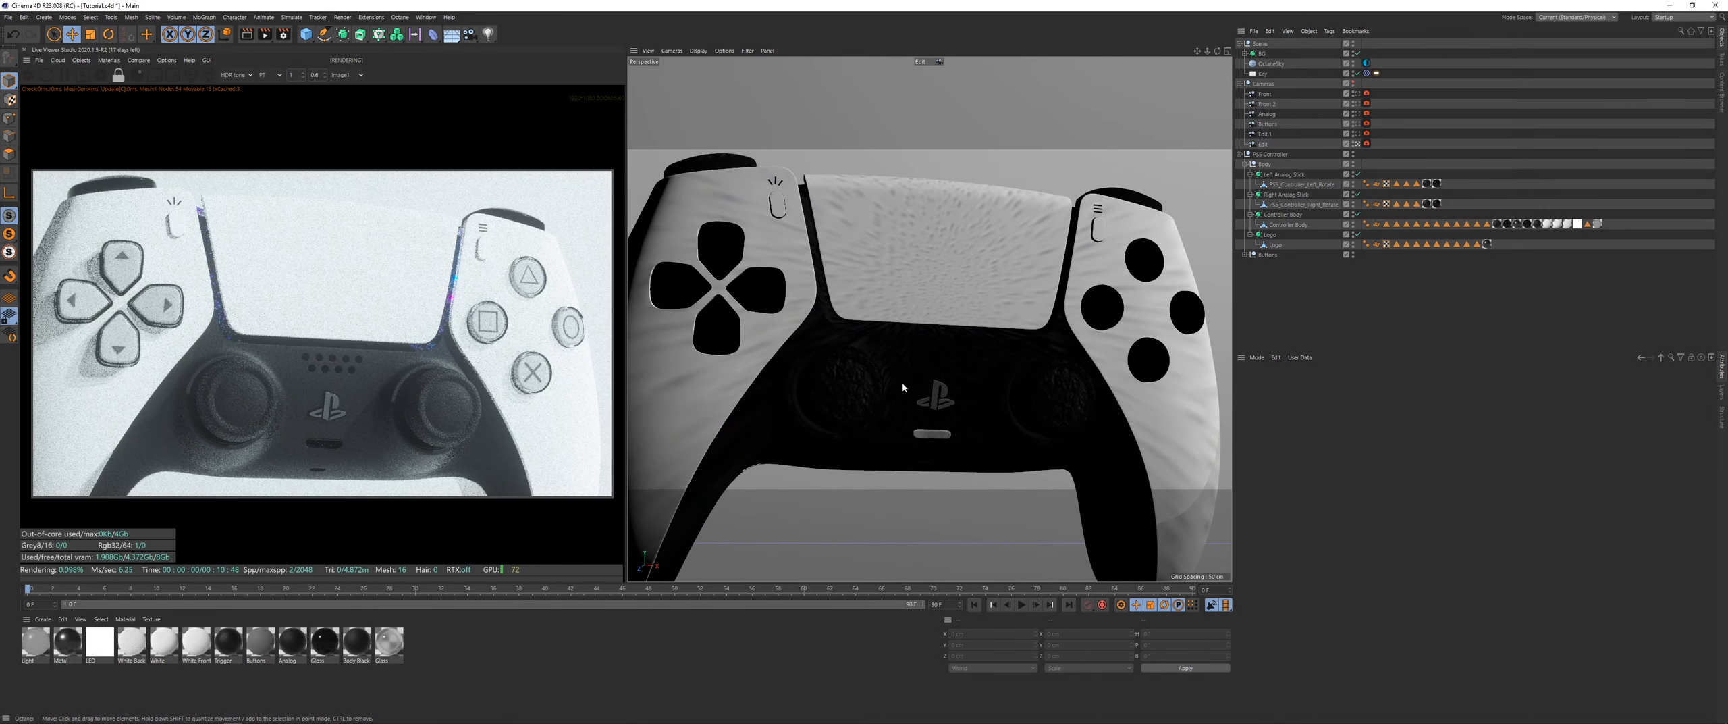
left_click_drag(896, 370, 912, 338, "alt")
scroll(854, 324, "up", 5)
left_click(1386, 224)
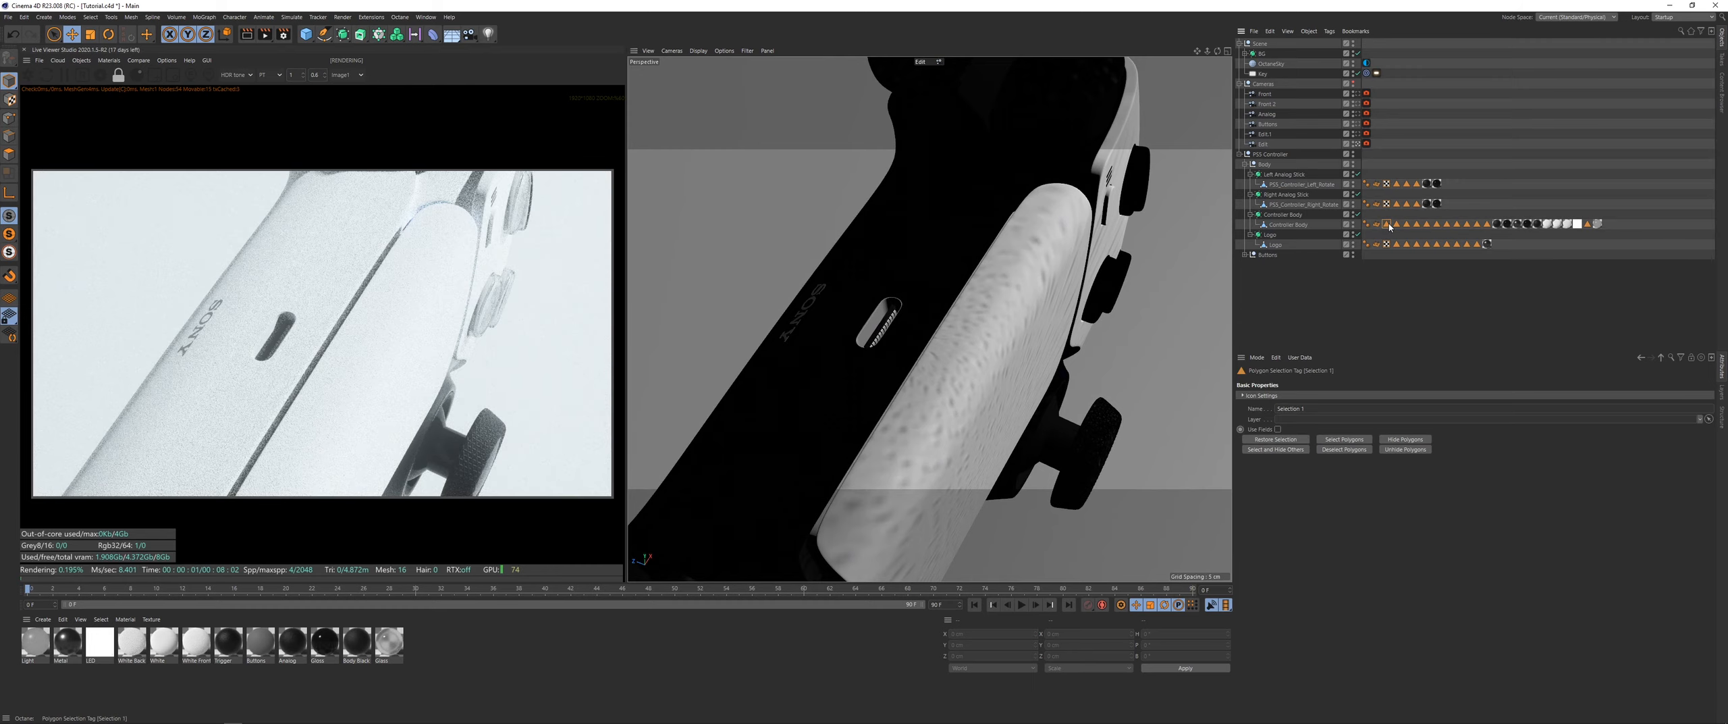
left_click(878, 315)
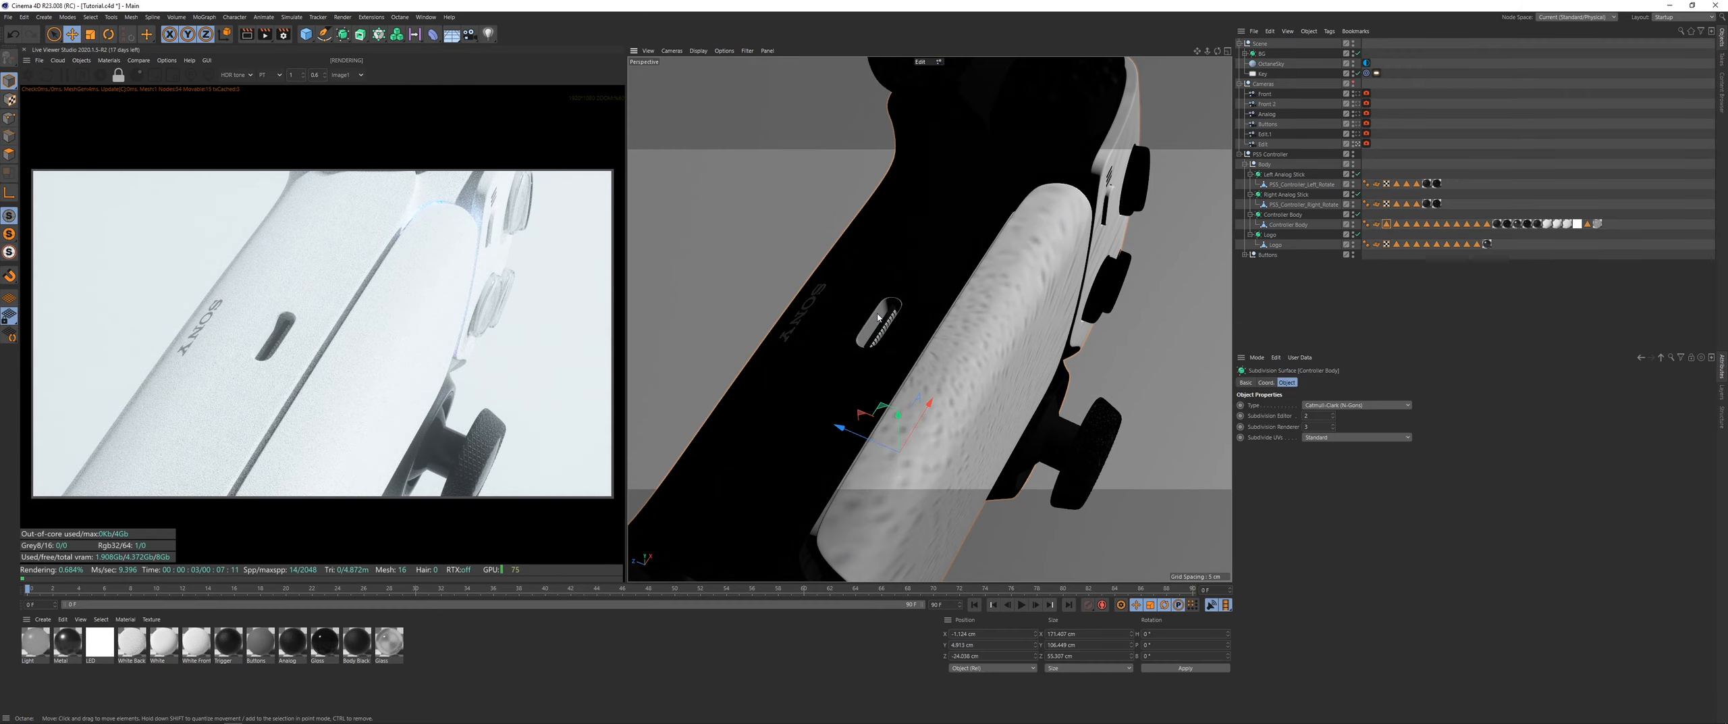
left_click(272, 333)
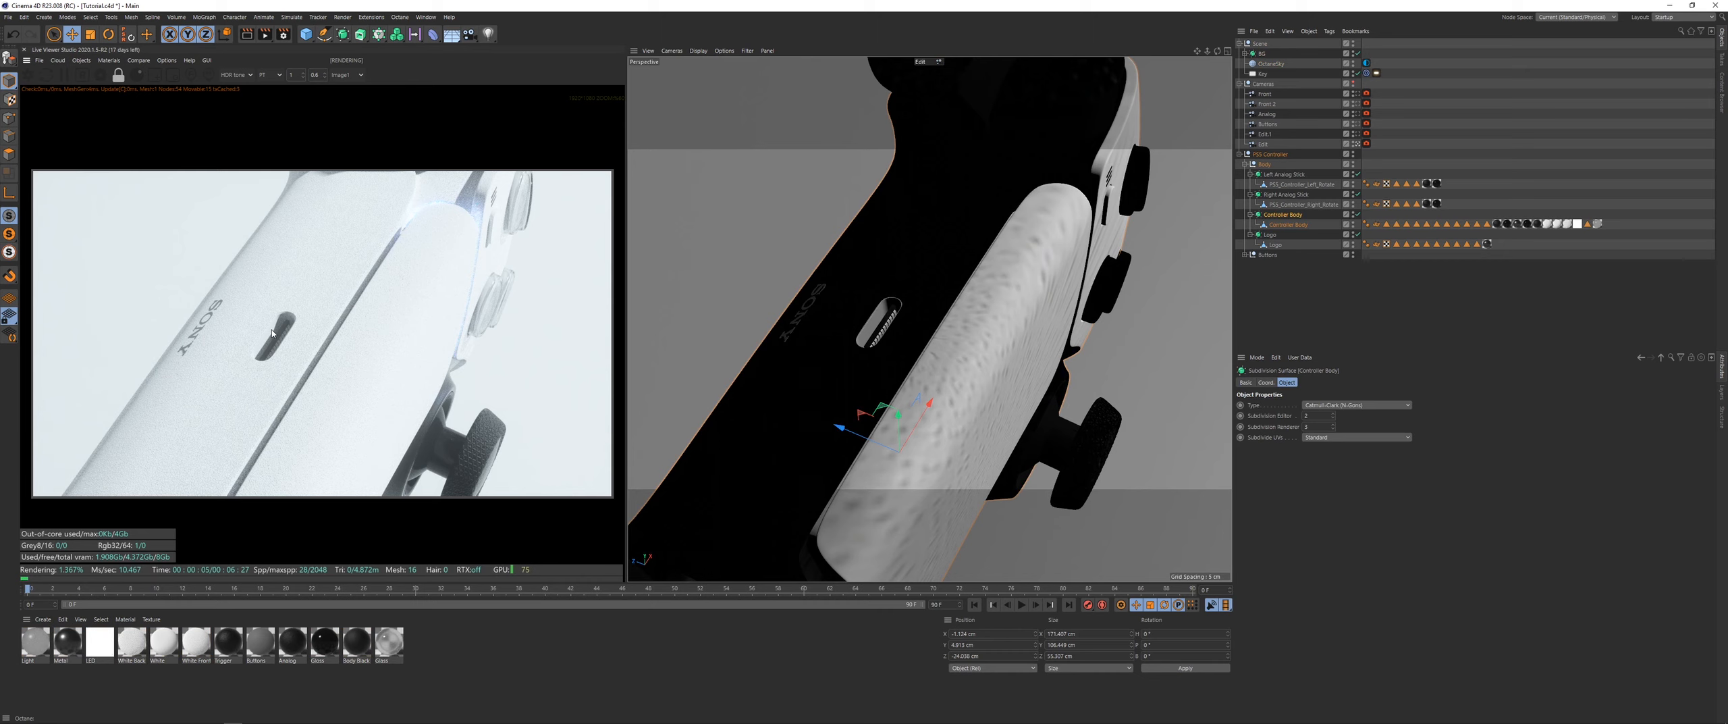
double_click(1398, 224)
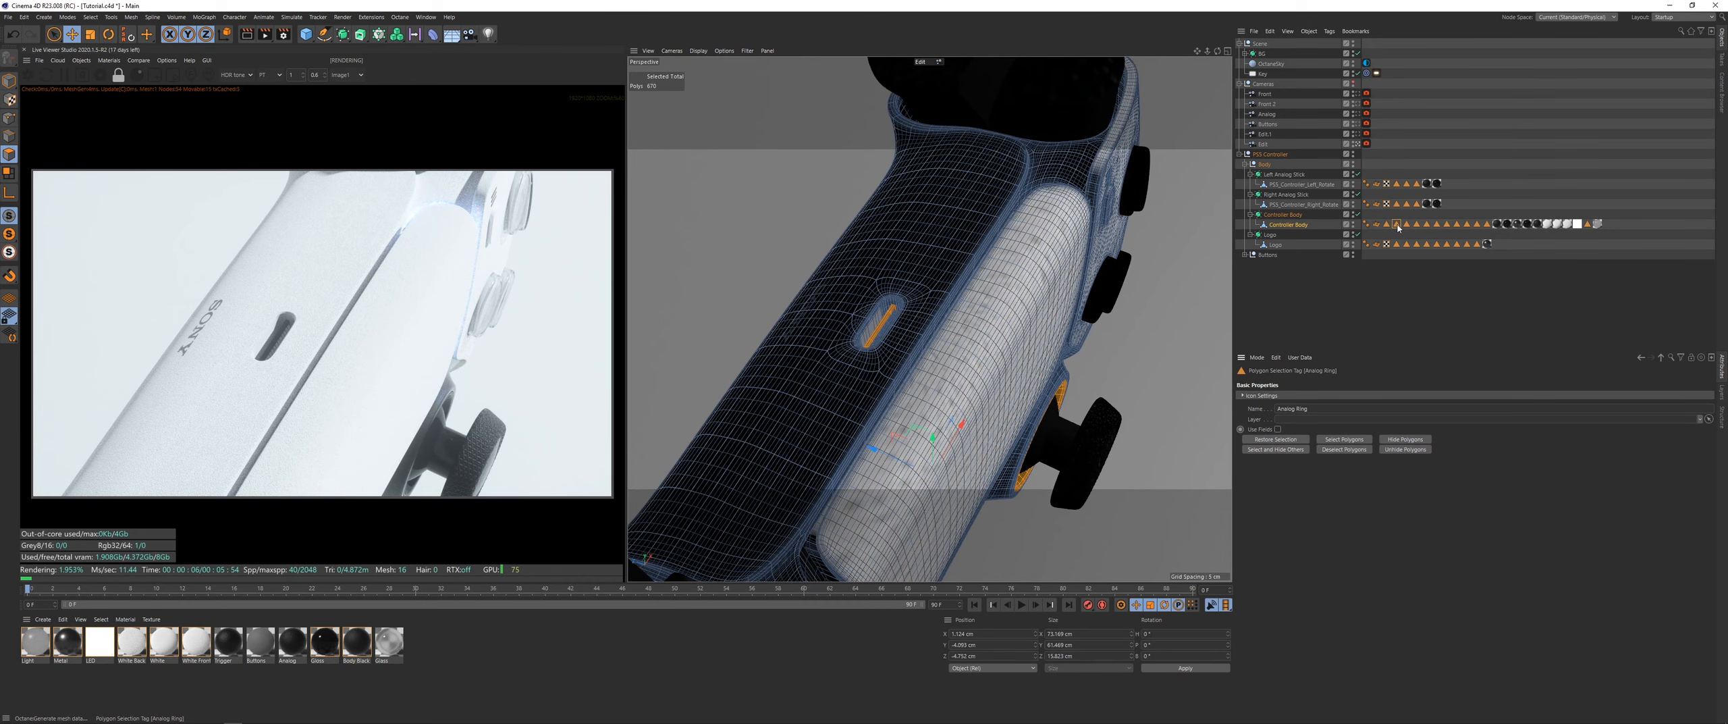
double_click(1387, 224)
double_click(1396, 226)
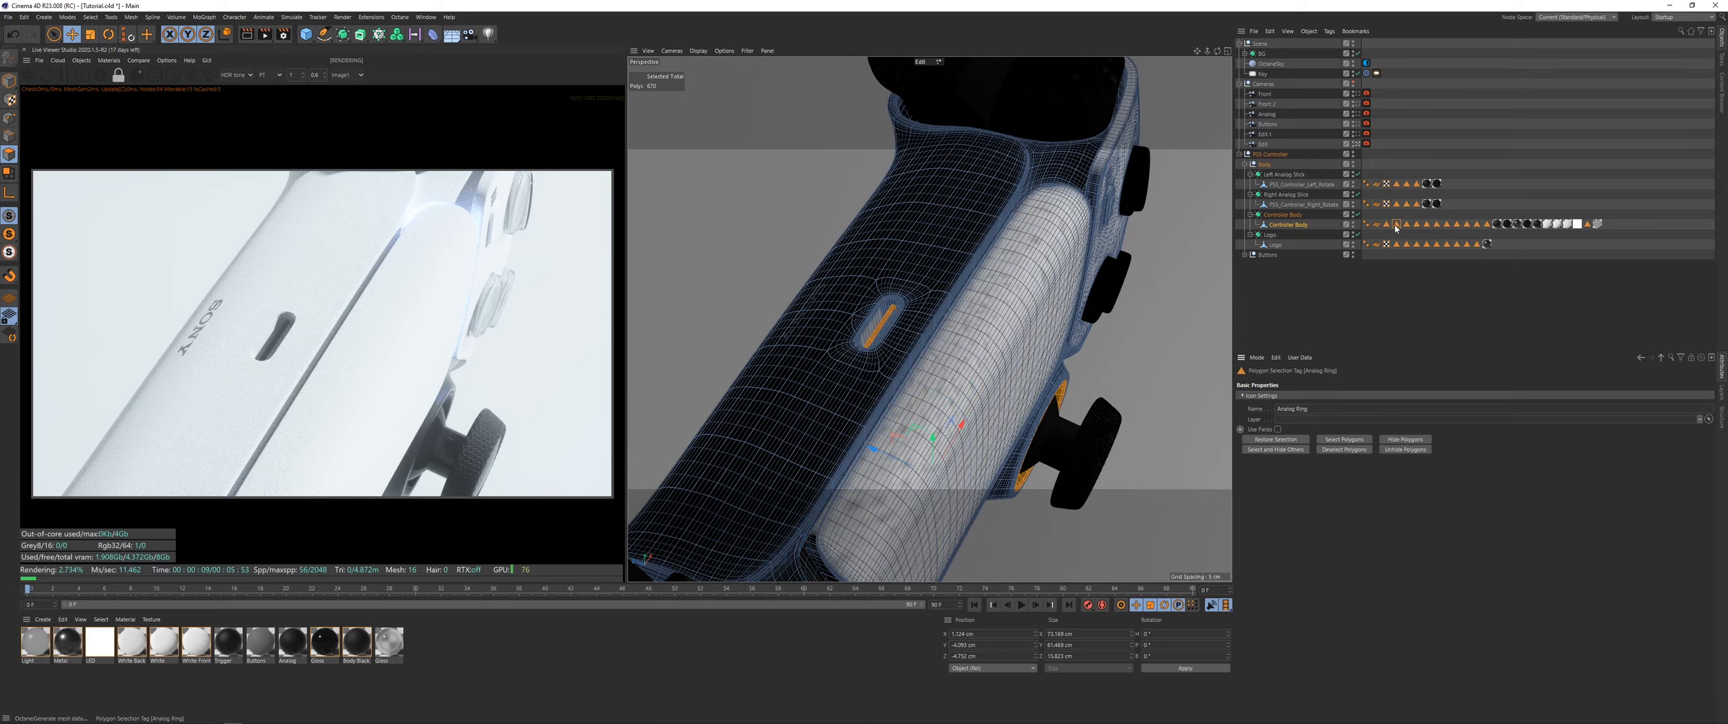
Step: Deselect the ring polygons around both analog sticks with Live Selection, keeping only the charging port's polygons selected
key("space")
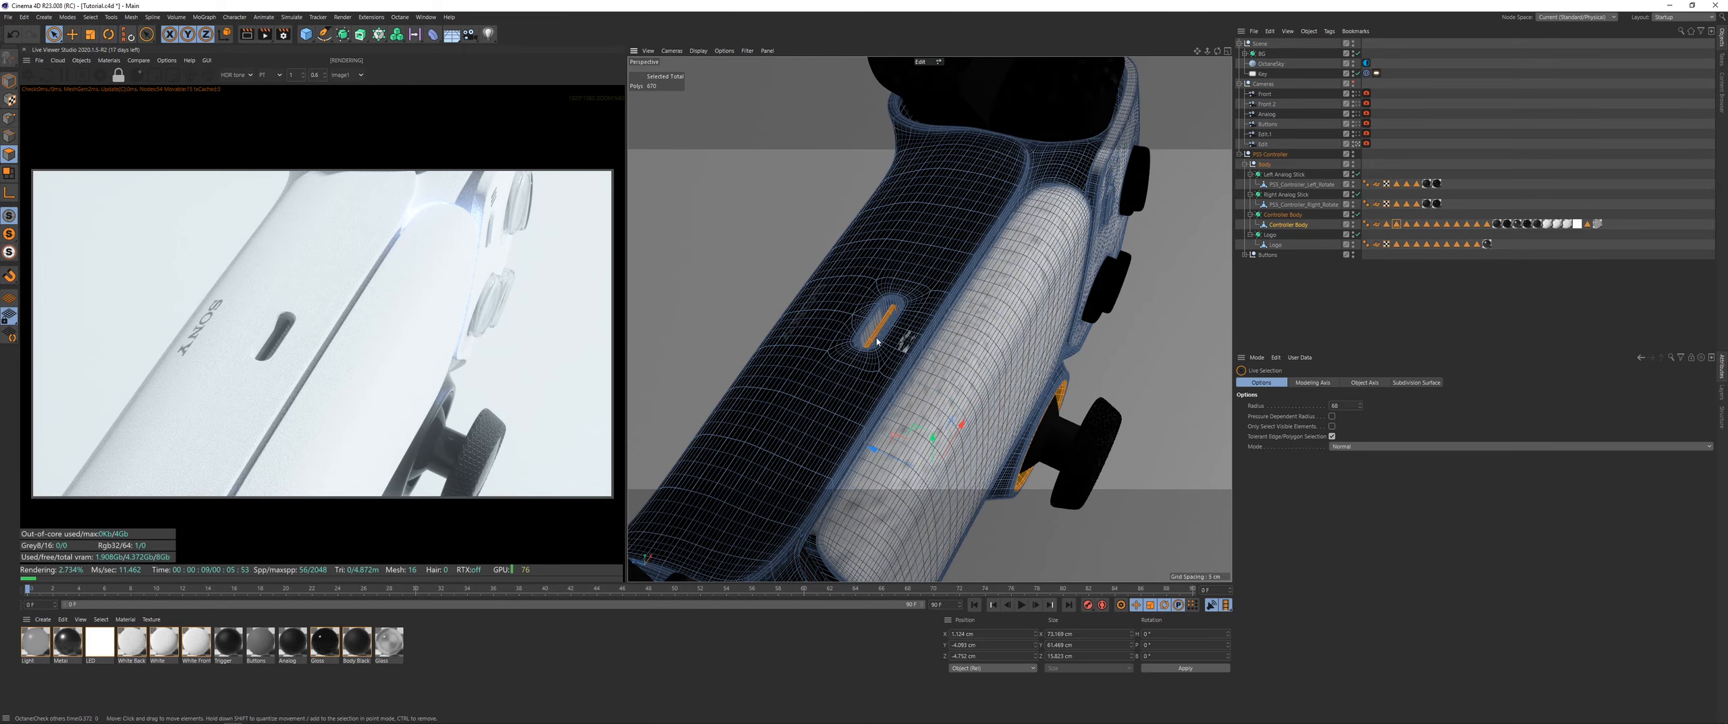
left_click_drag(901, 332, 848, 317, "alt")
scroll(900, 332, "down", 6)
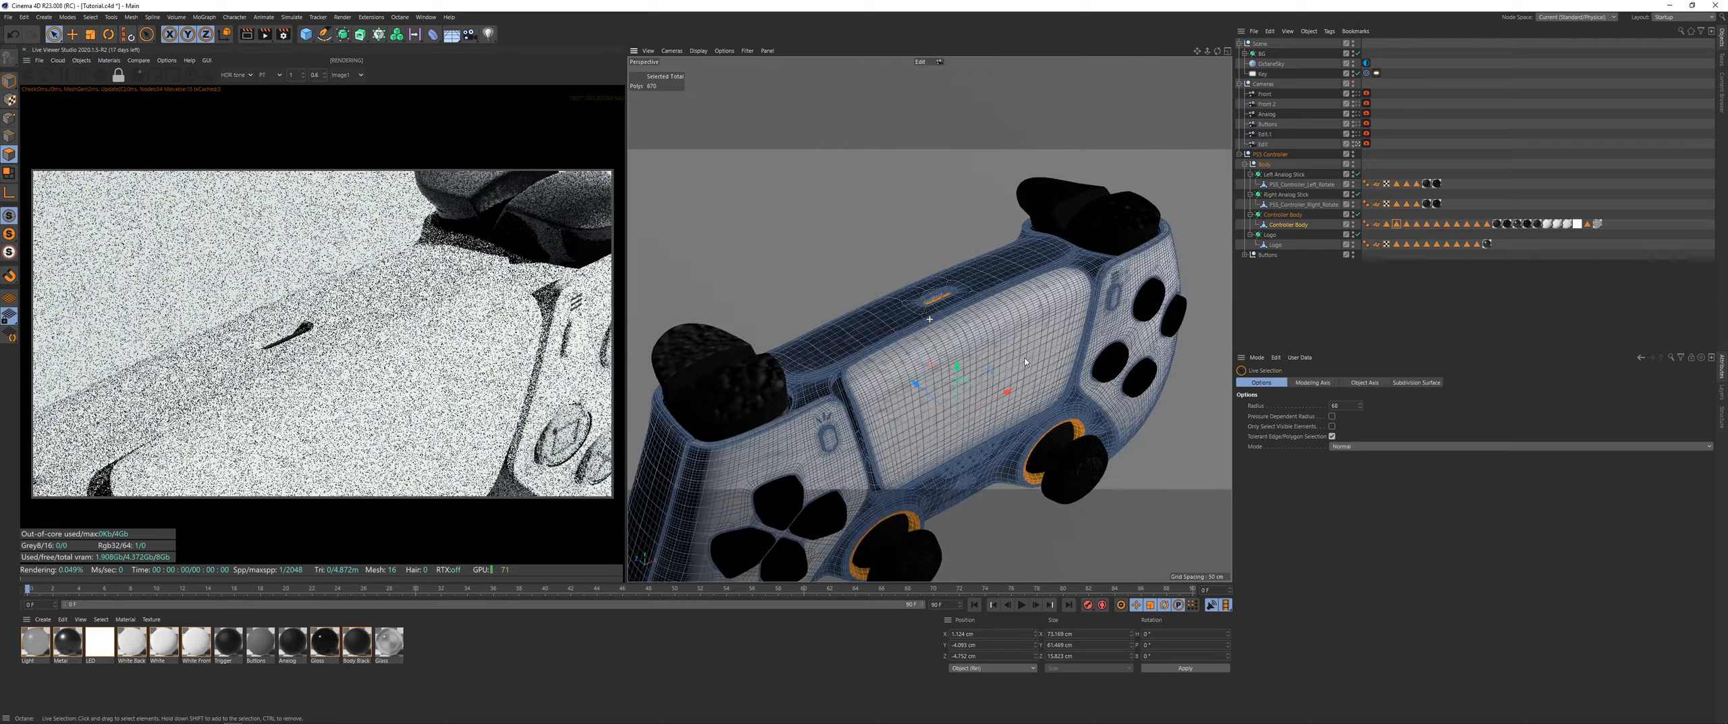
middle_click_drag(979, 418, 931, 289, "alt")
left_click_drag(926, 321, 953, 371, "alt")
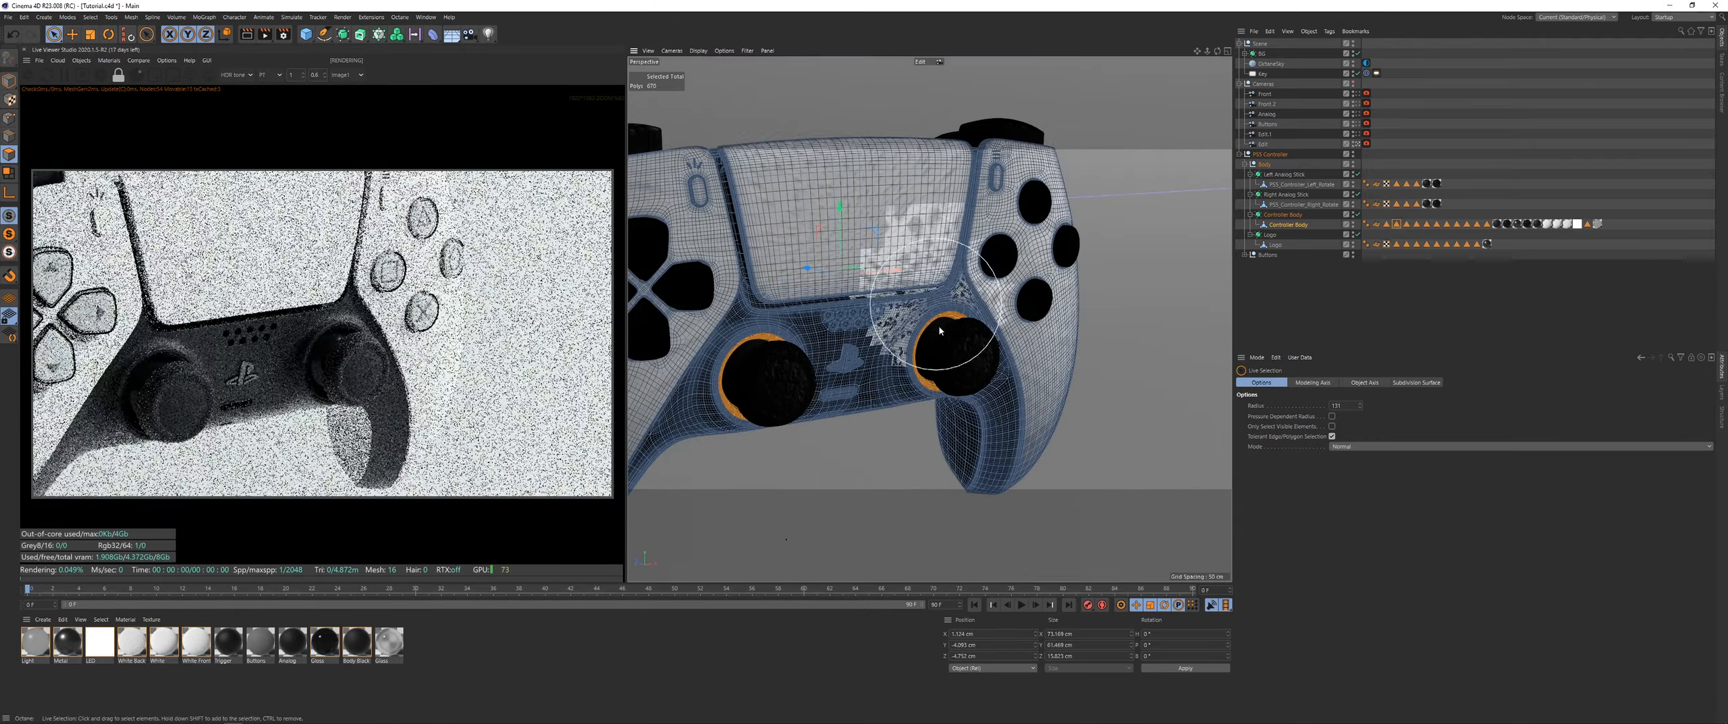
left_click(953, 358, "ctrl")
left_click(760, 377, "ctrl")
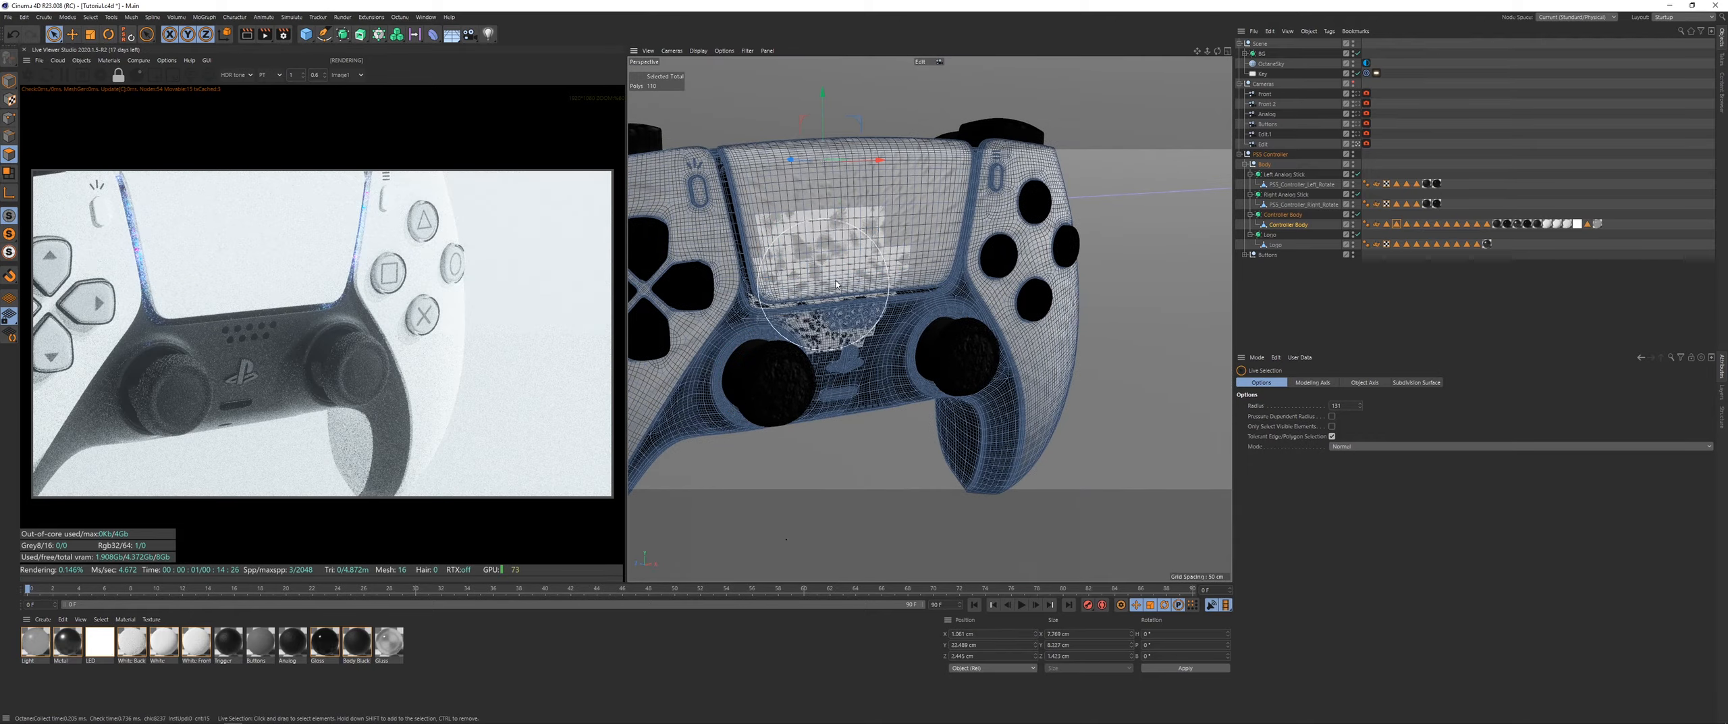
Step: Store the charging port's selected polygons on the controller body as a new selection tag named Charger
middle_click_drag(830, 258, 920, 355, "alt")
left_click_drag(920, 355, 959, 405, "alt")
middle_click_drag(920, 355, 942, 420, "alt")
right_click_drag(926, 317, 992, 304, "alt")
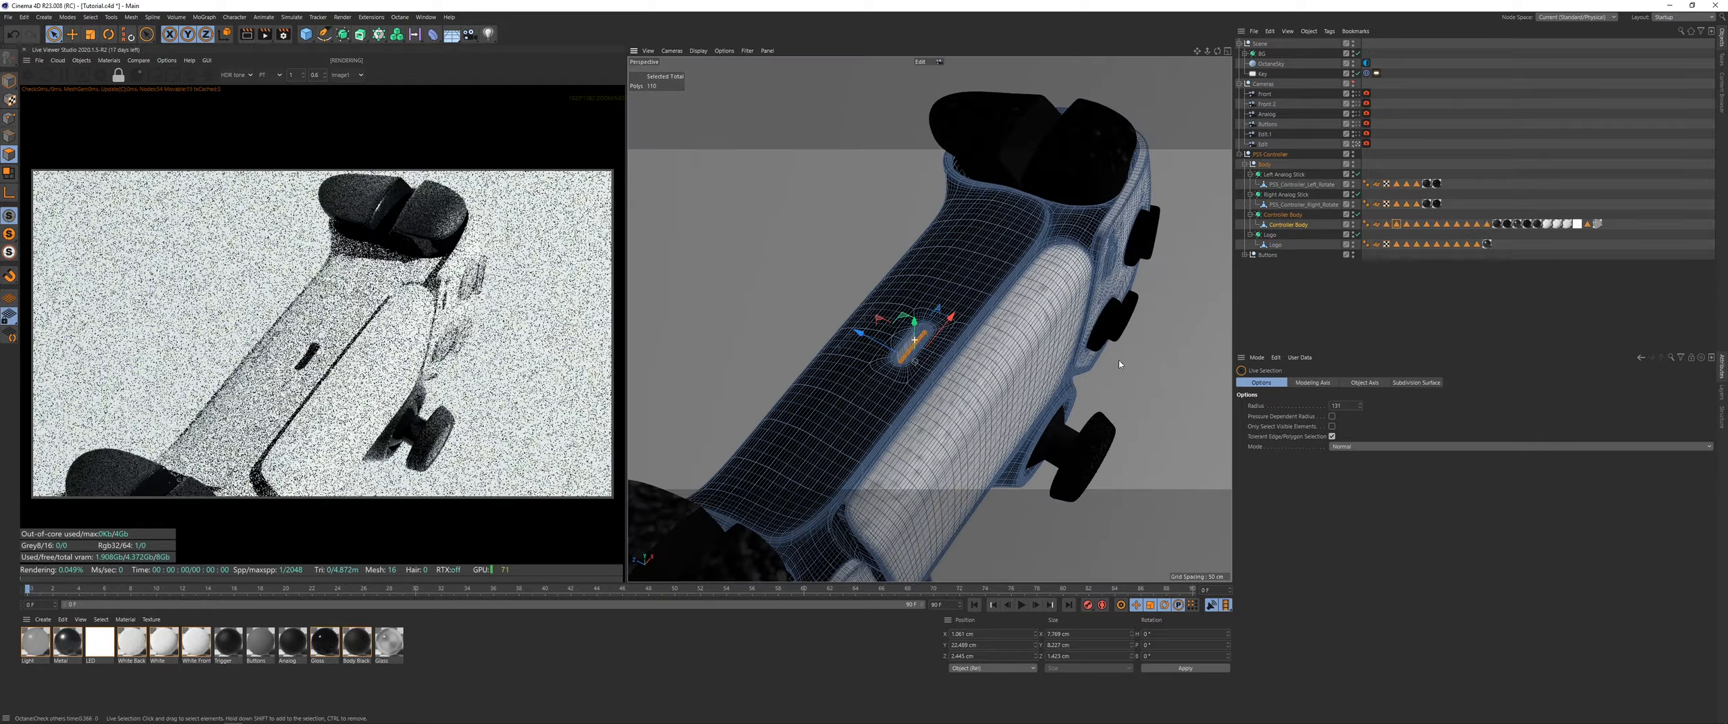
right_click_drag(904, 347, 972, 312, "alt")
left_click(1399, 277)
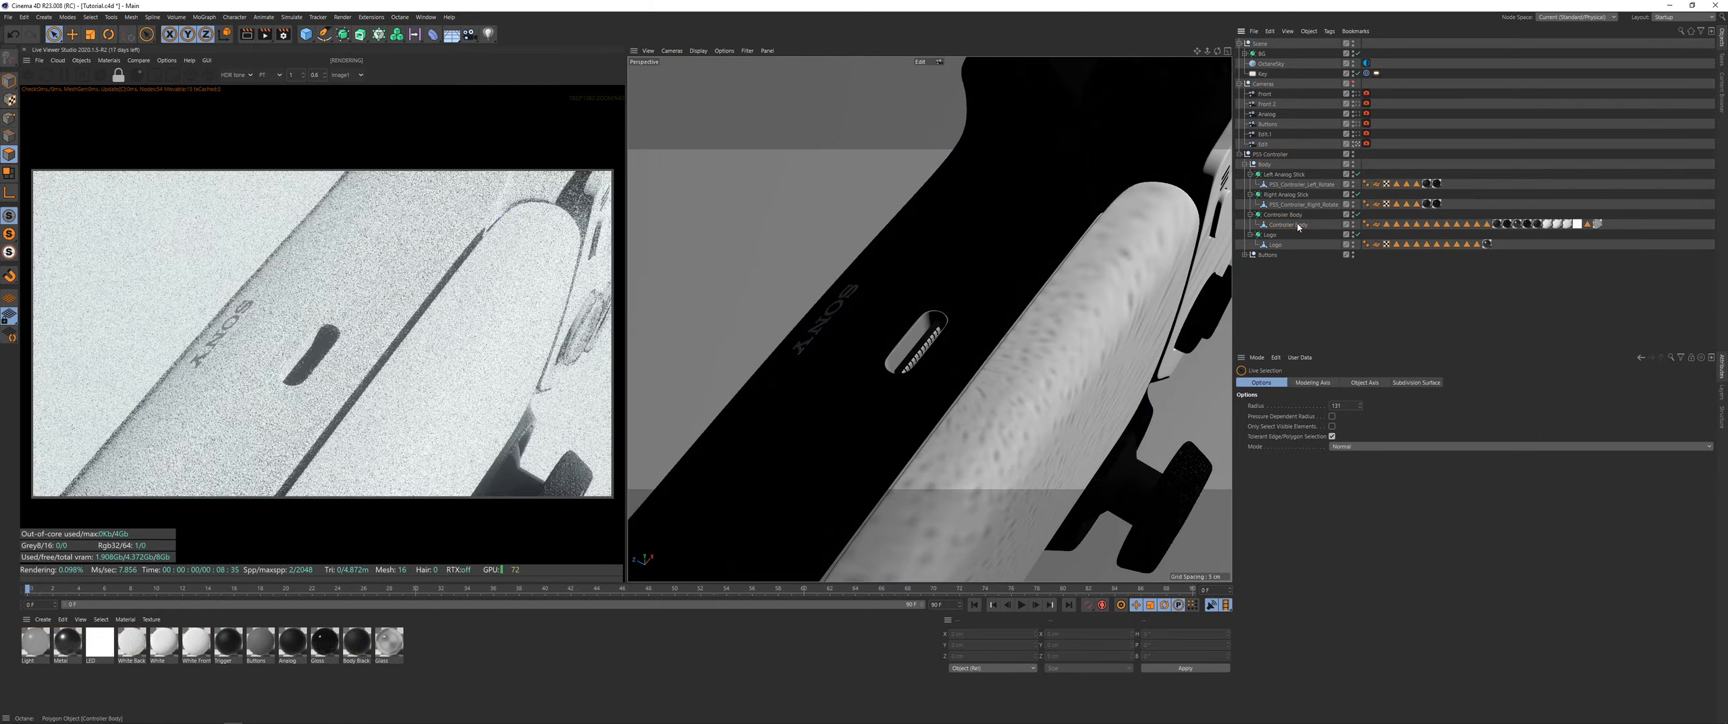
left_click(1297, 225)
left_click(90, 17)
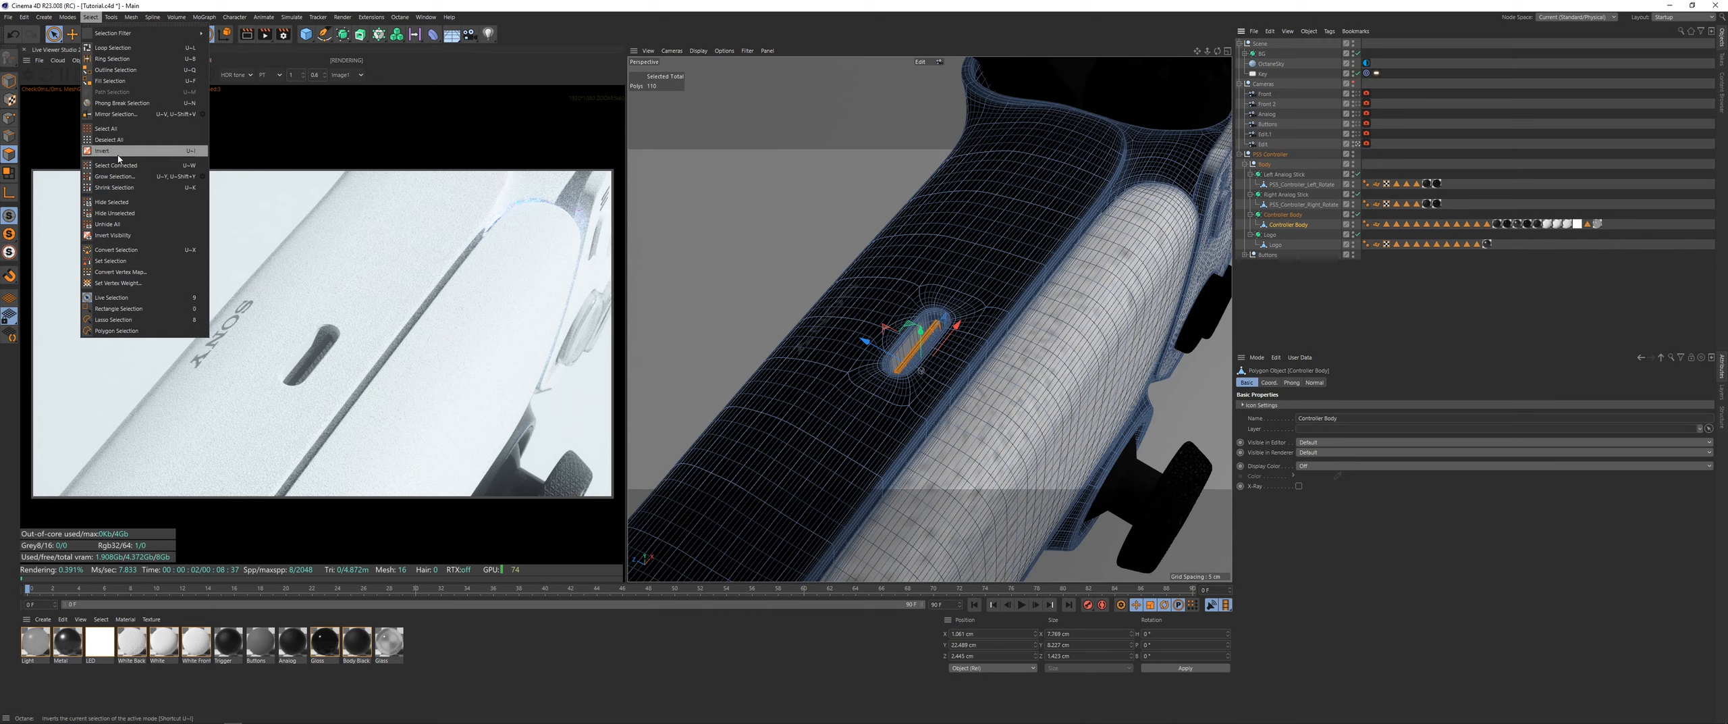
left_click(134, 261)
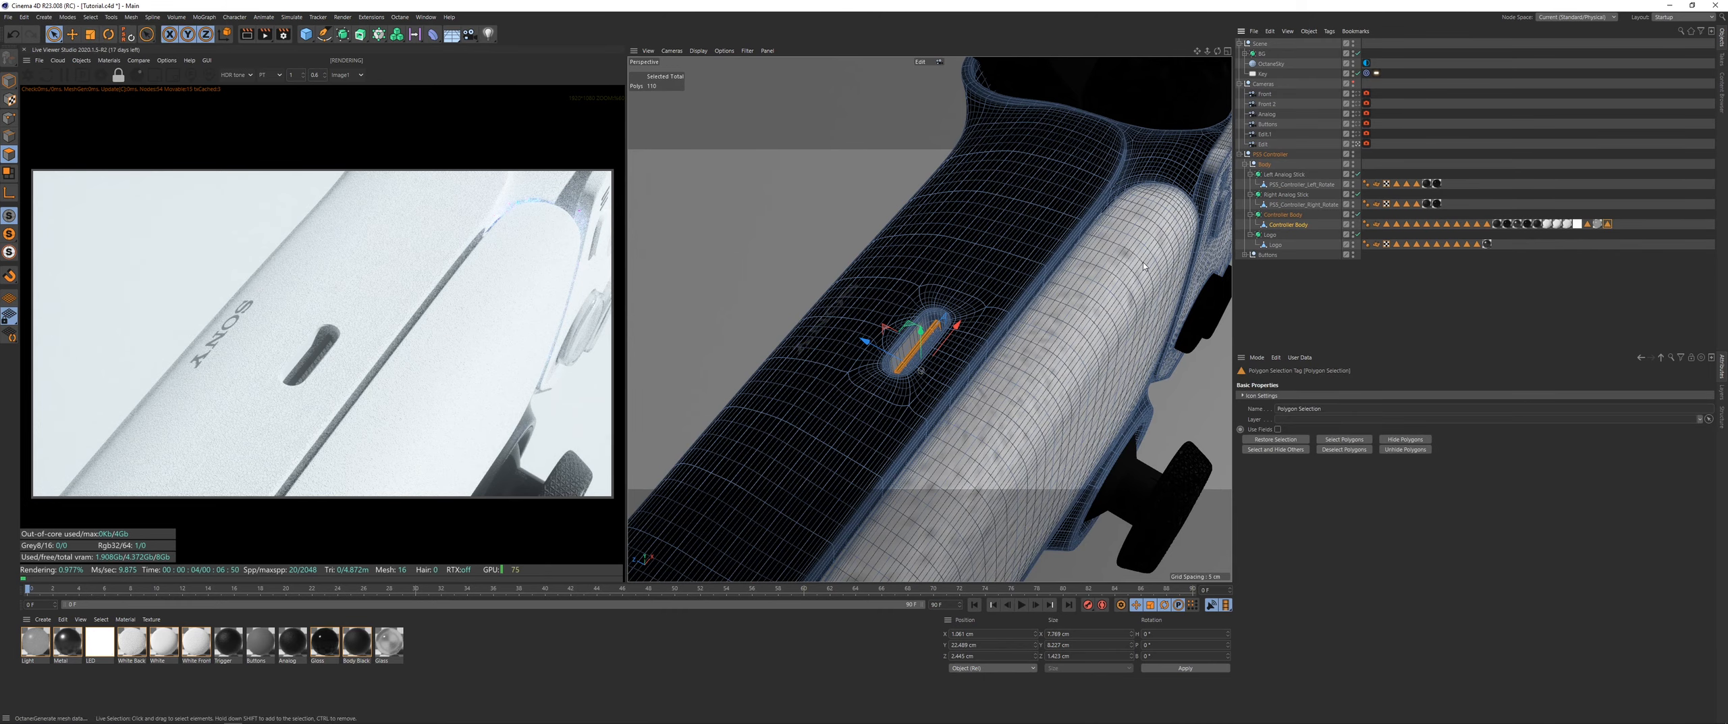
triple_click(1356, 408)
type("Caharger")
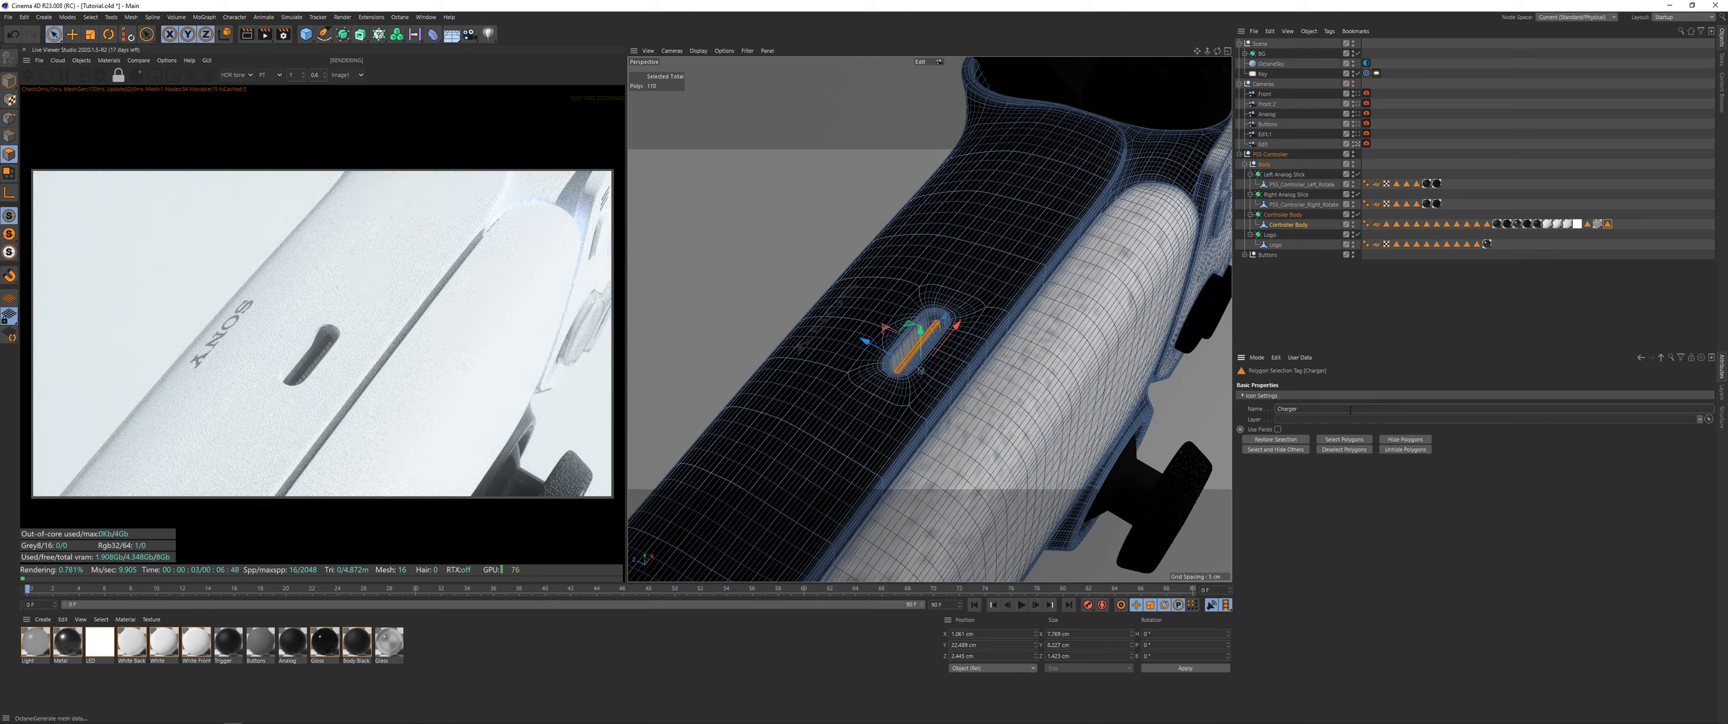
left_click(1438, 293)
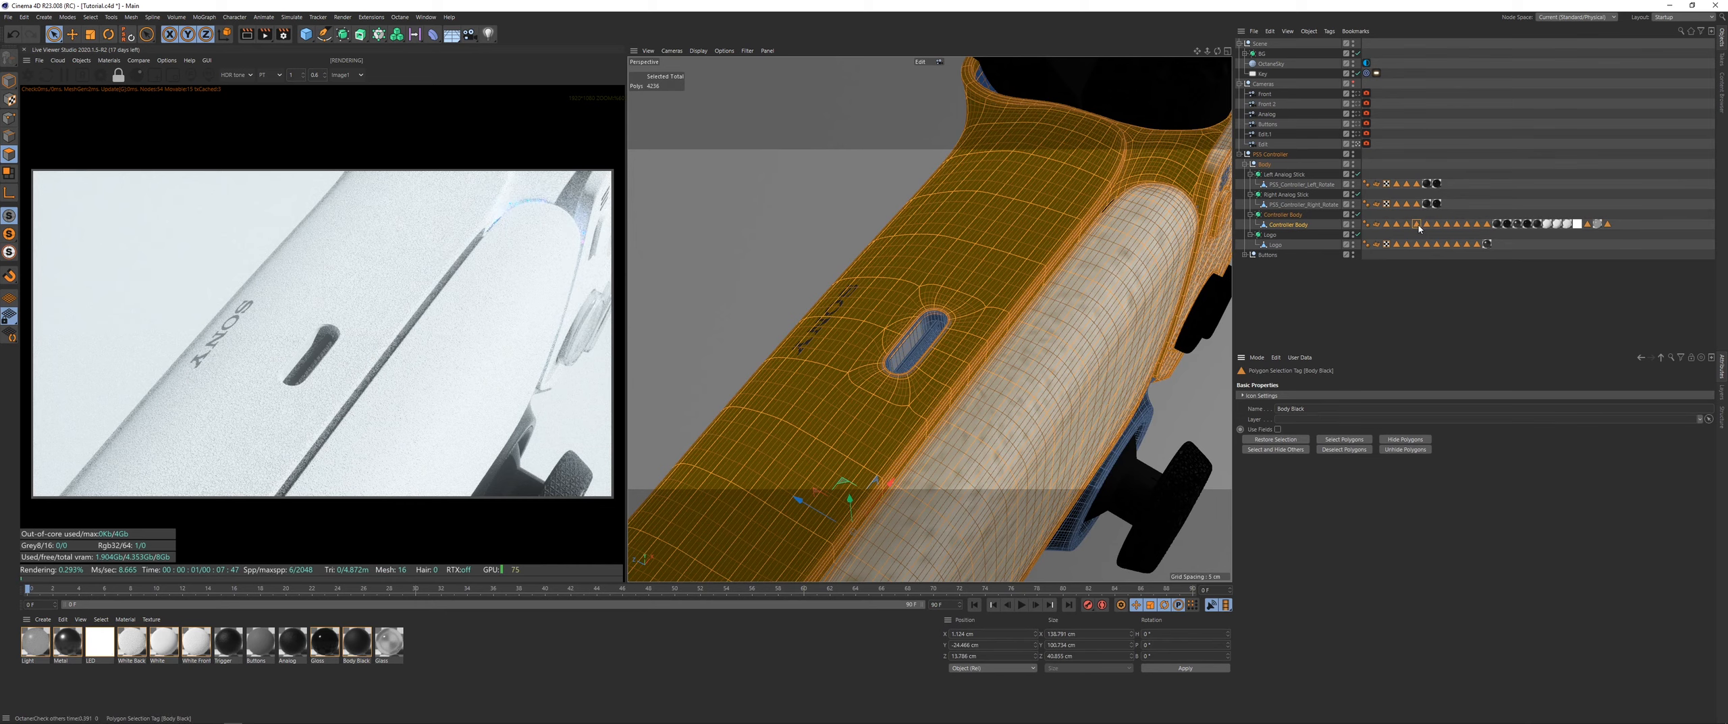
Step: Find the stored polygon selection that covers the charging port's surrounding recess and rename it Charger 2
left_click(1426, 223)
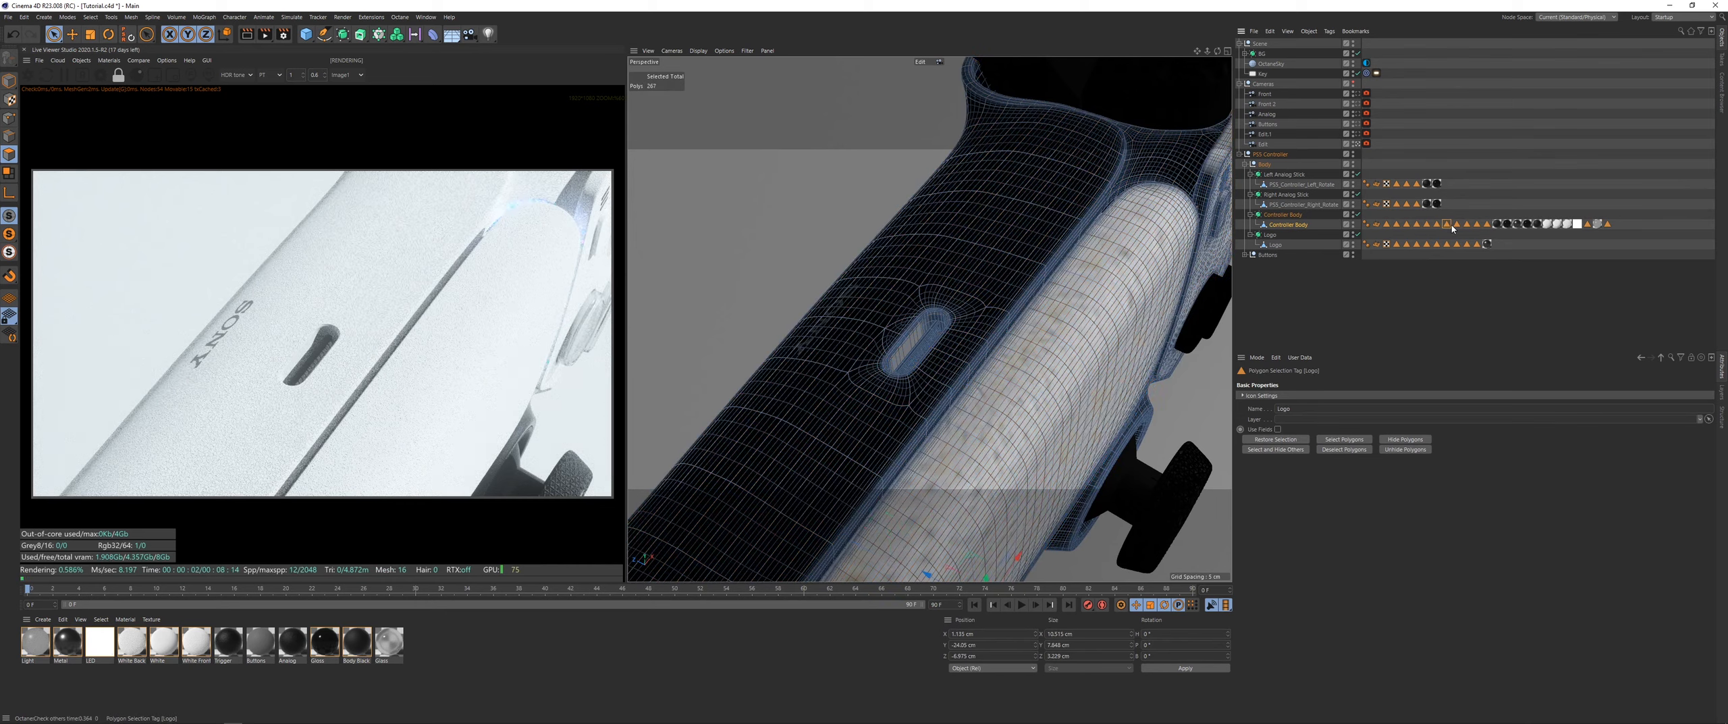
double_click(1457, 225)
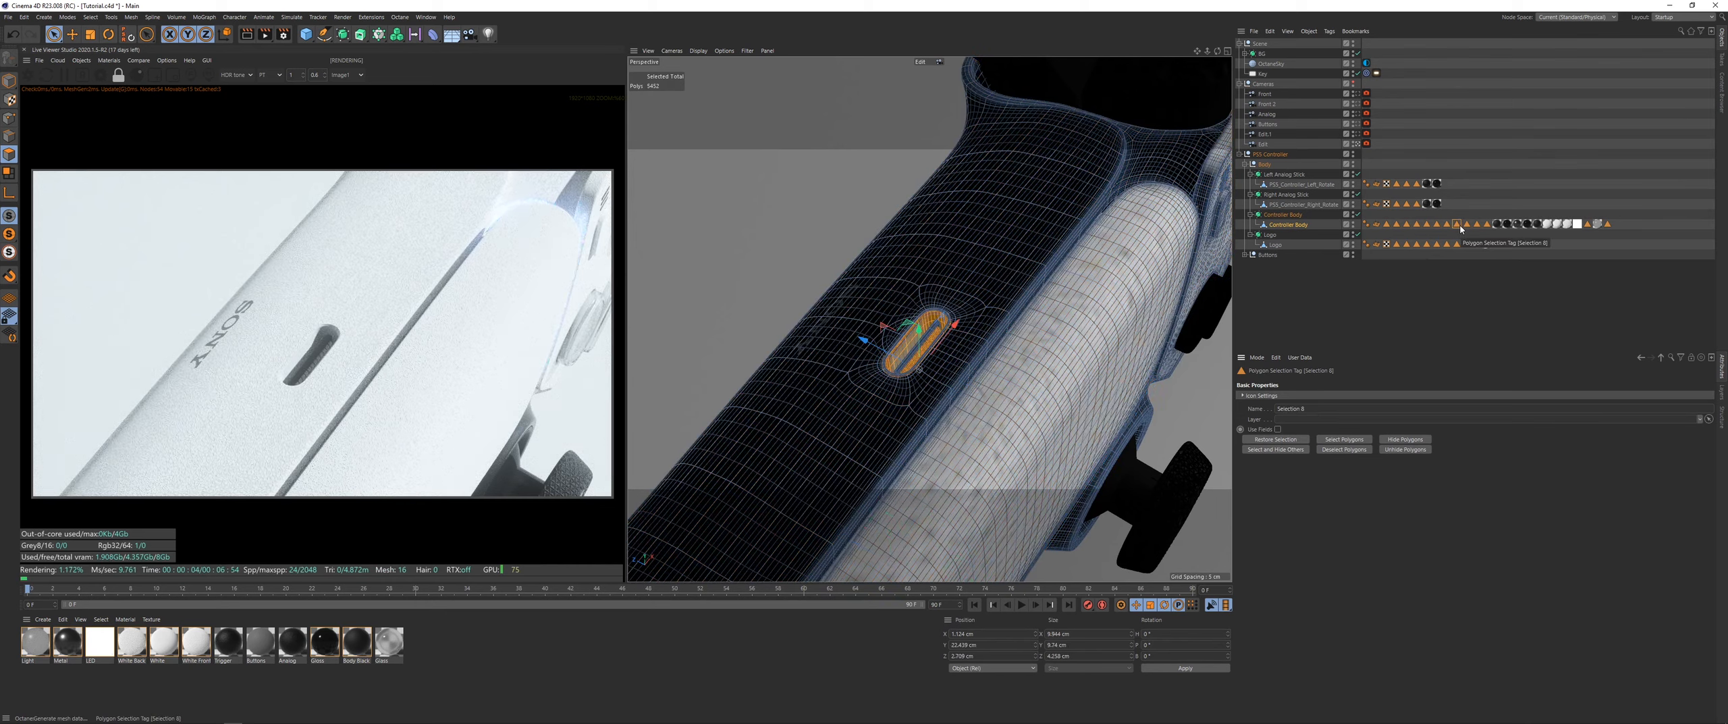
left_click(1305, 409)
type("Cah")
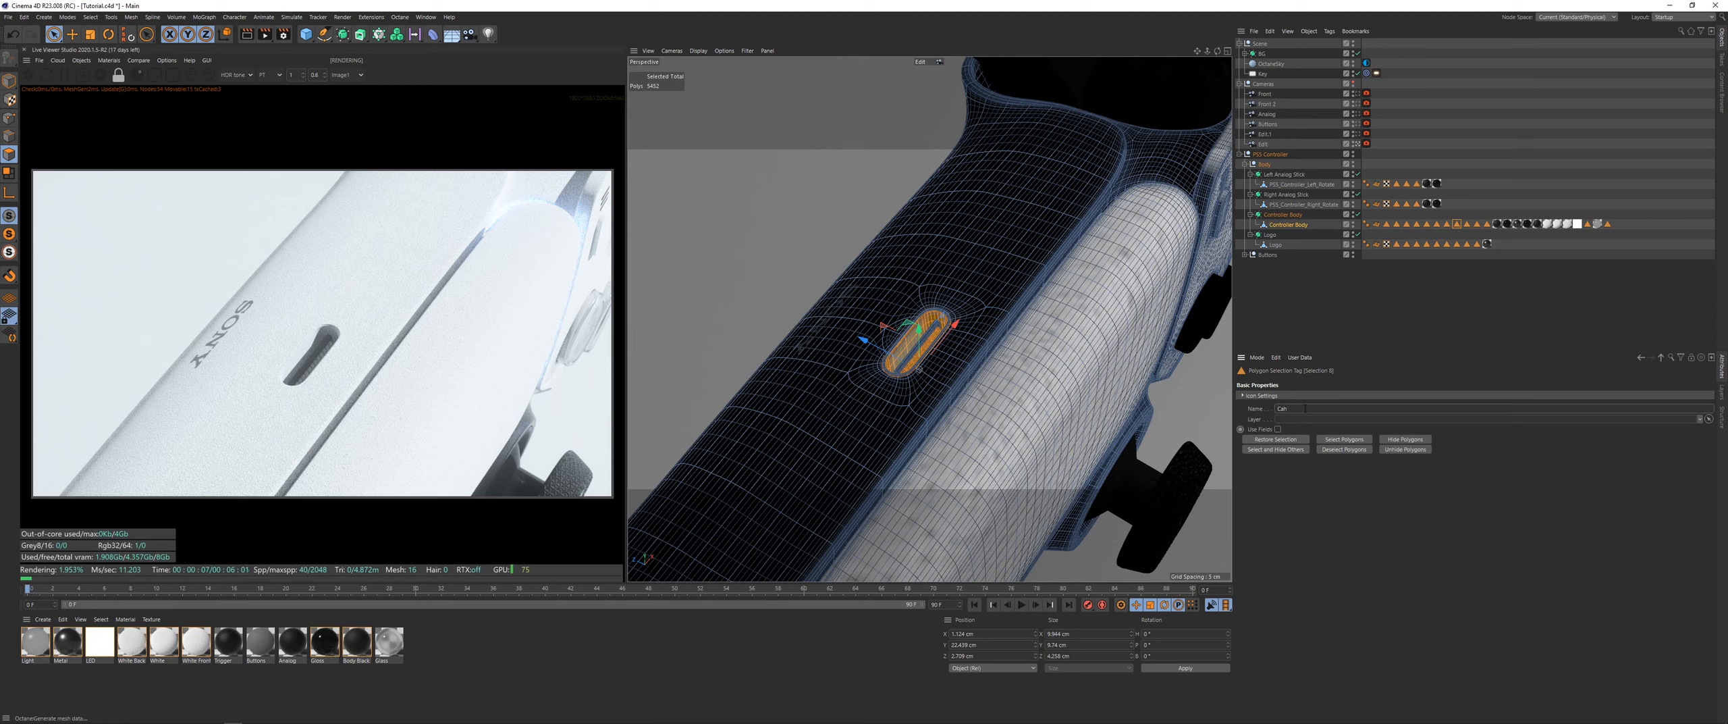
type("rger 2")
key("Return")
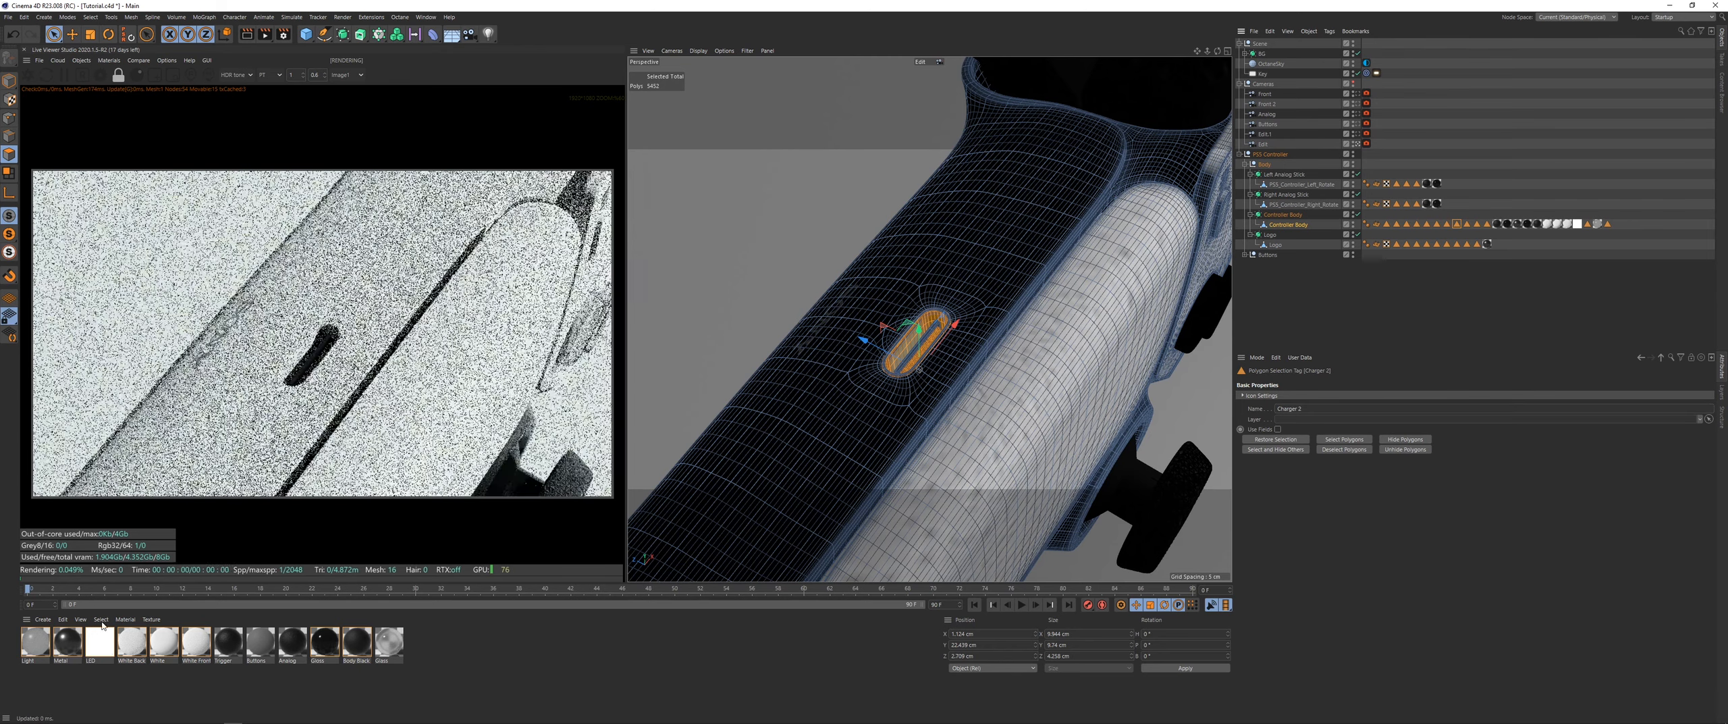
Step: Assign the Metal material to the Charger 2 selection and apply a material to the port's Charger selection
left_click_drag(901, 347, 902, 347)
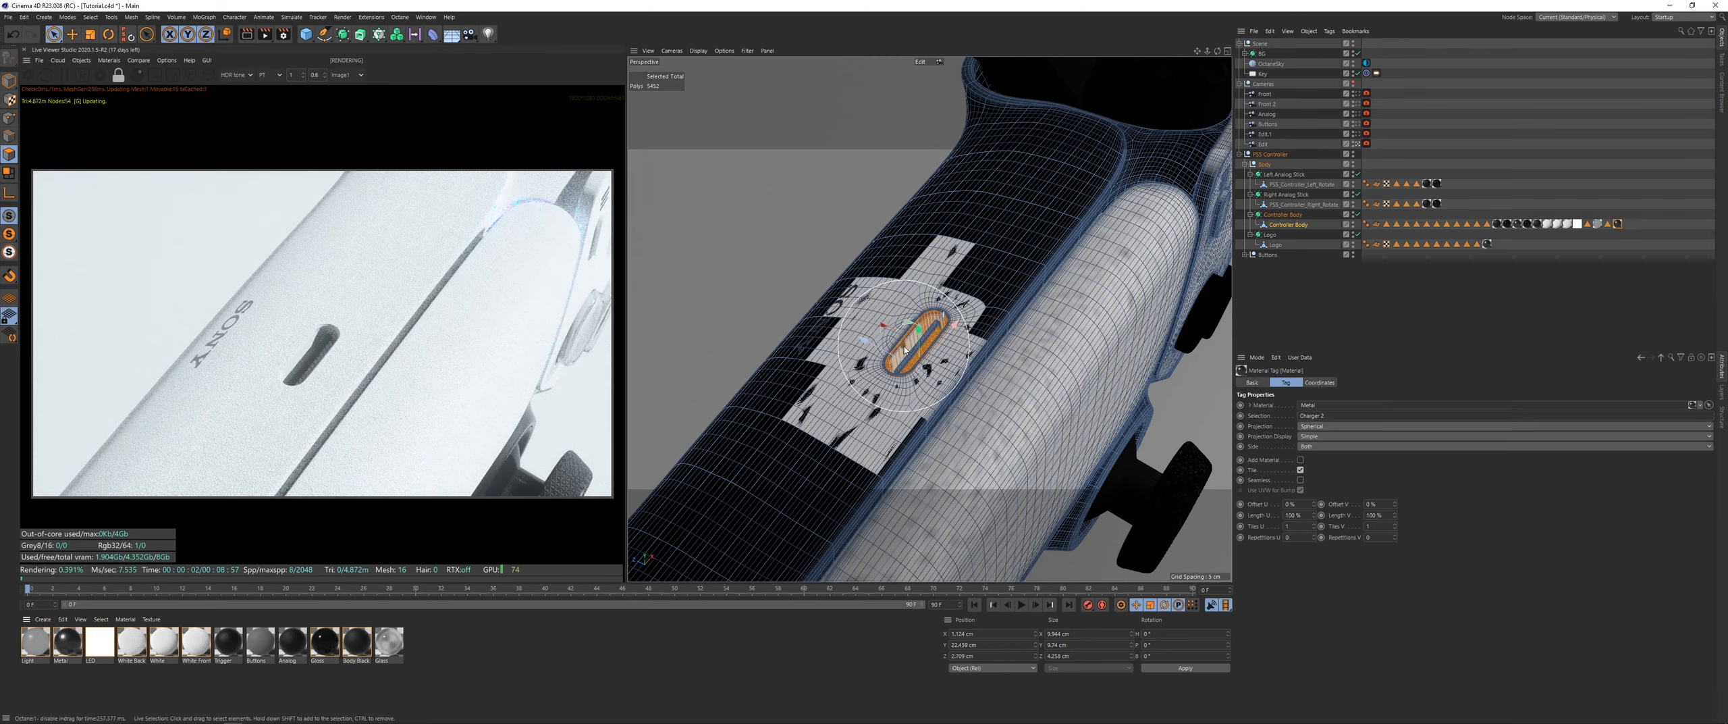
left_click(1629, 277)
double_click(1608, 224)
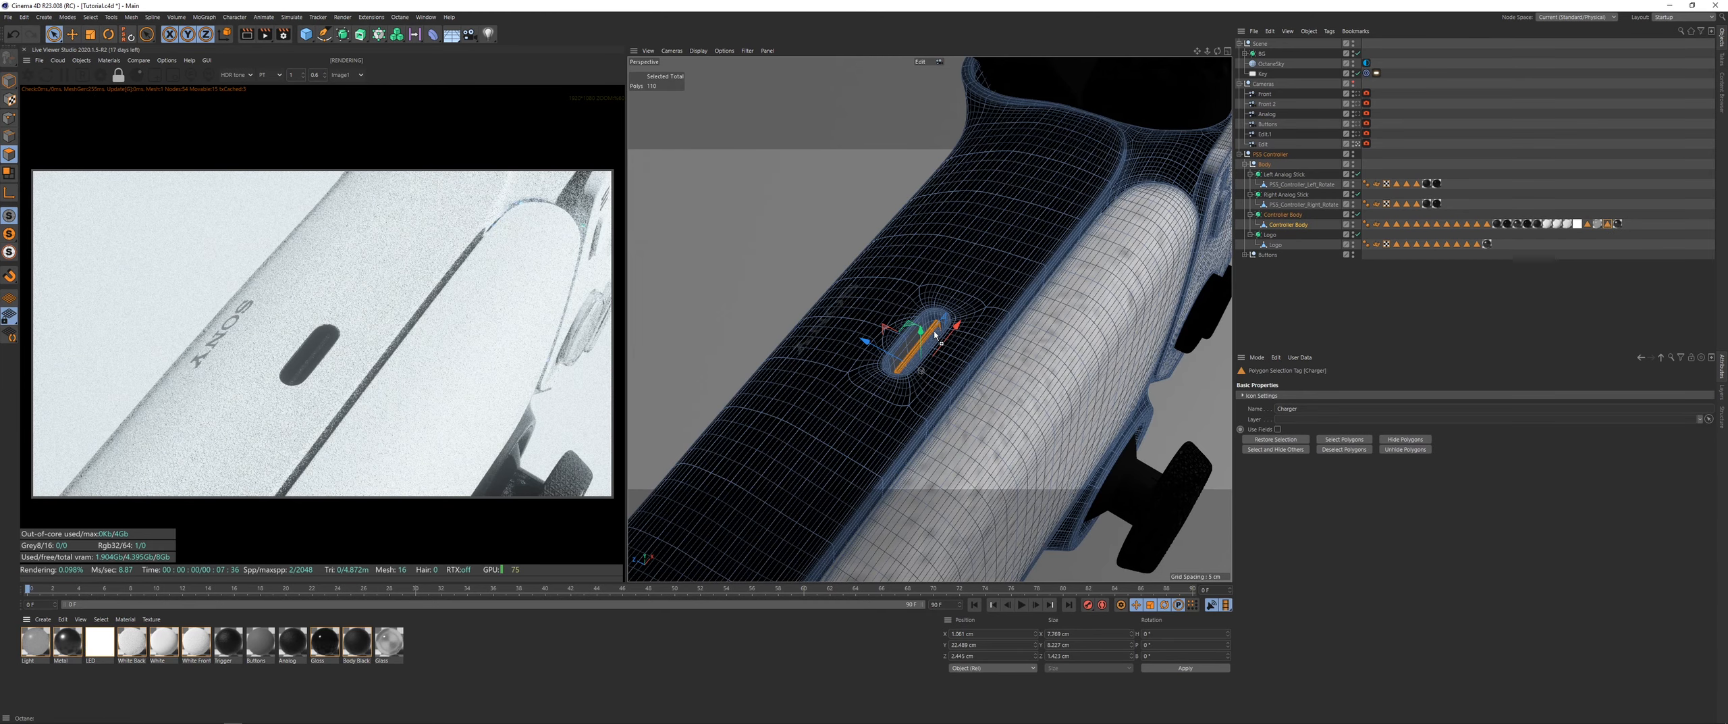
mouse_move(935, 331)
left_mouse_down()
mouse_move(895, 368)
mouse_move(1073, 343)
left_mouse_up()
left_click(1302, 299)
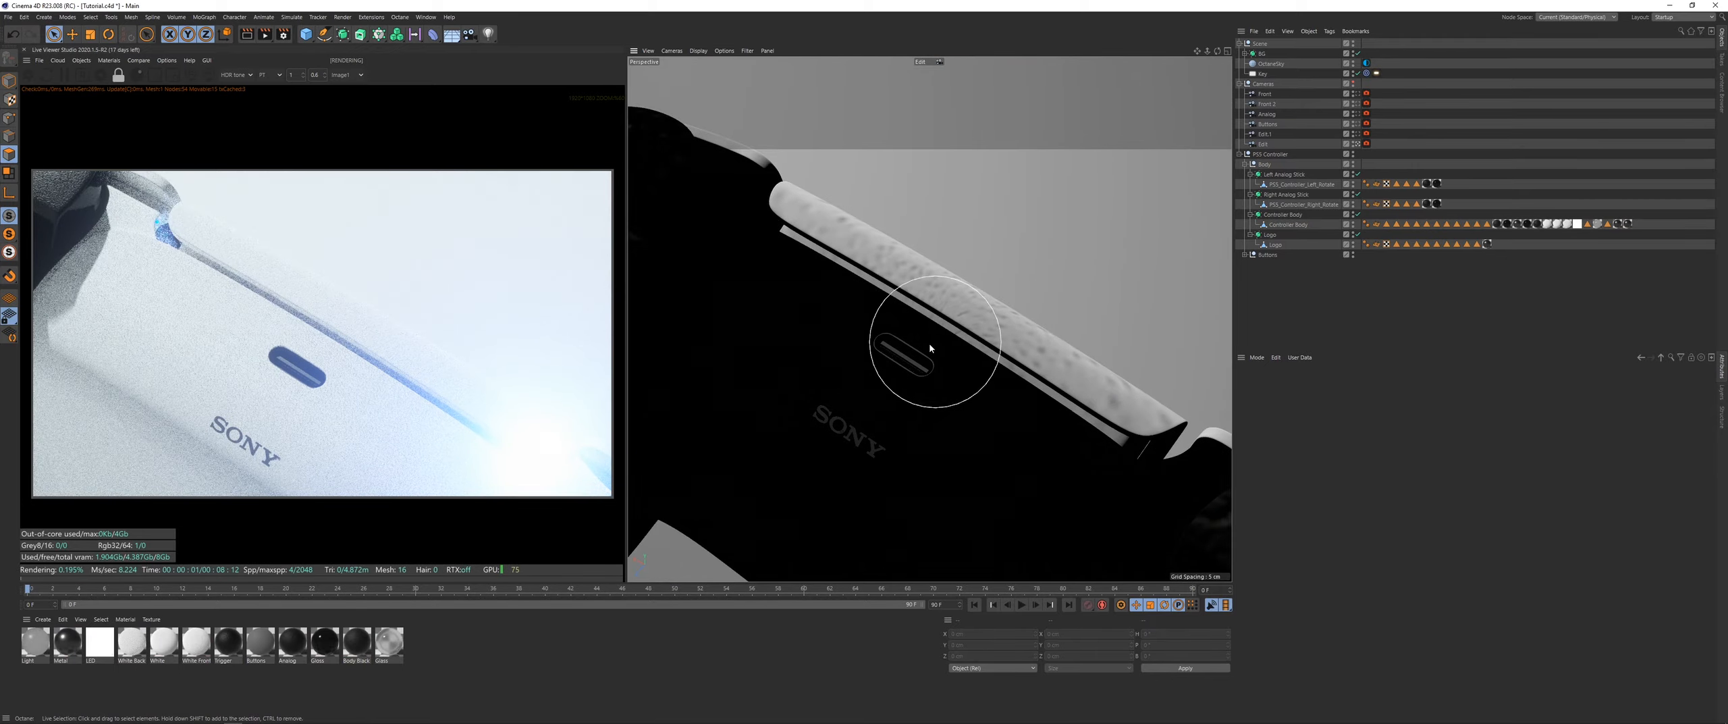
Step: Turn off surface brightness on the blackbody emission node of the LED material to tone down the glow
left_click_drag(885, 358, 994, 346, "alt")
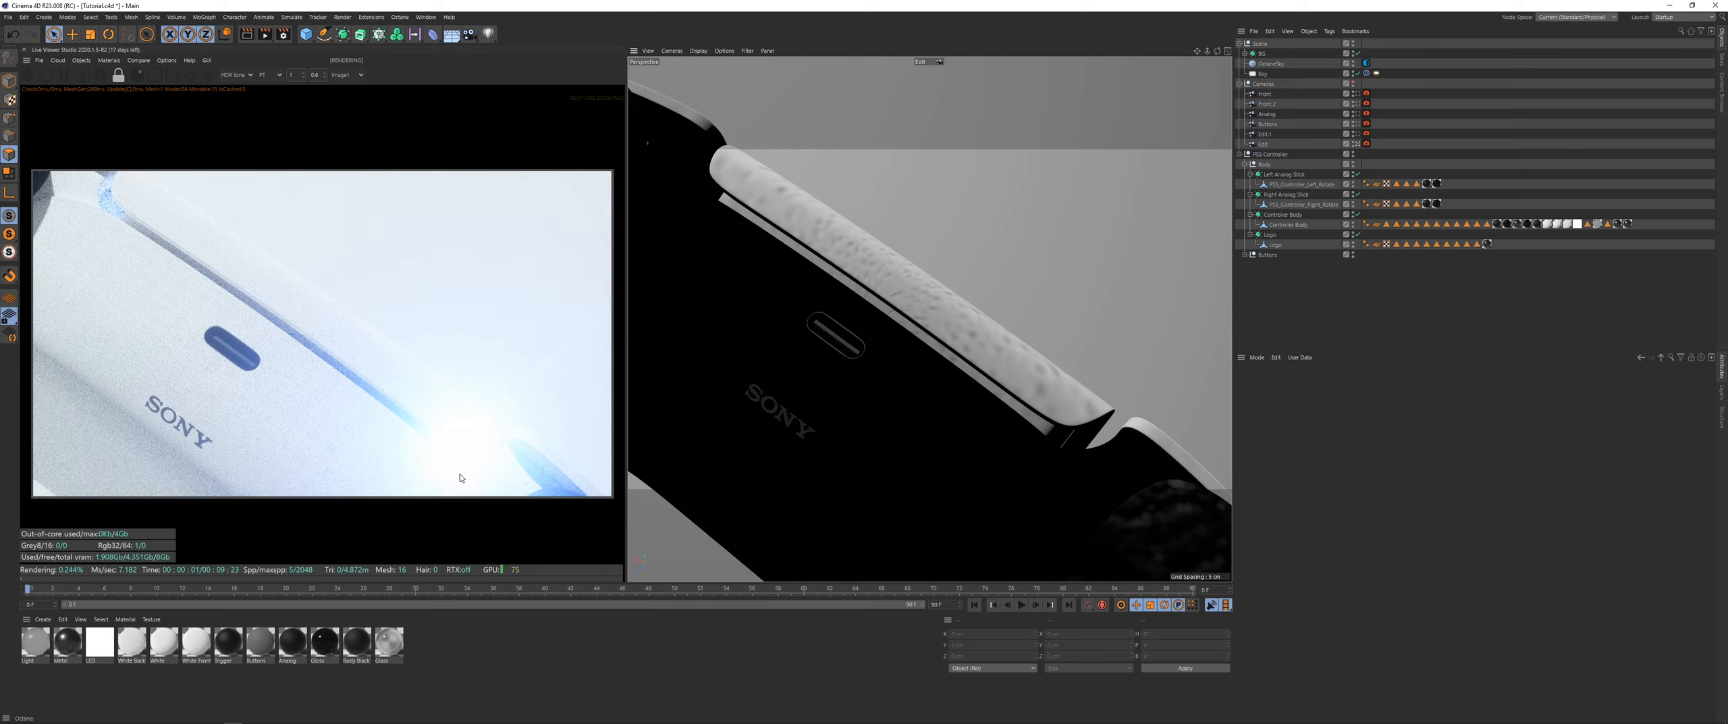
left_click(84, 655)
left_click(109, 60)
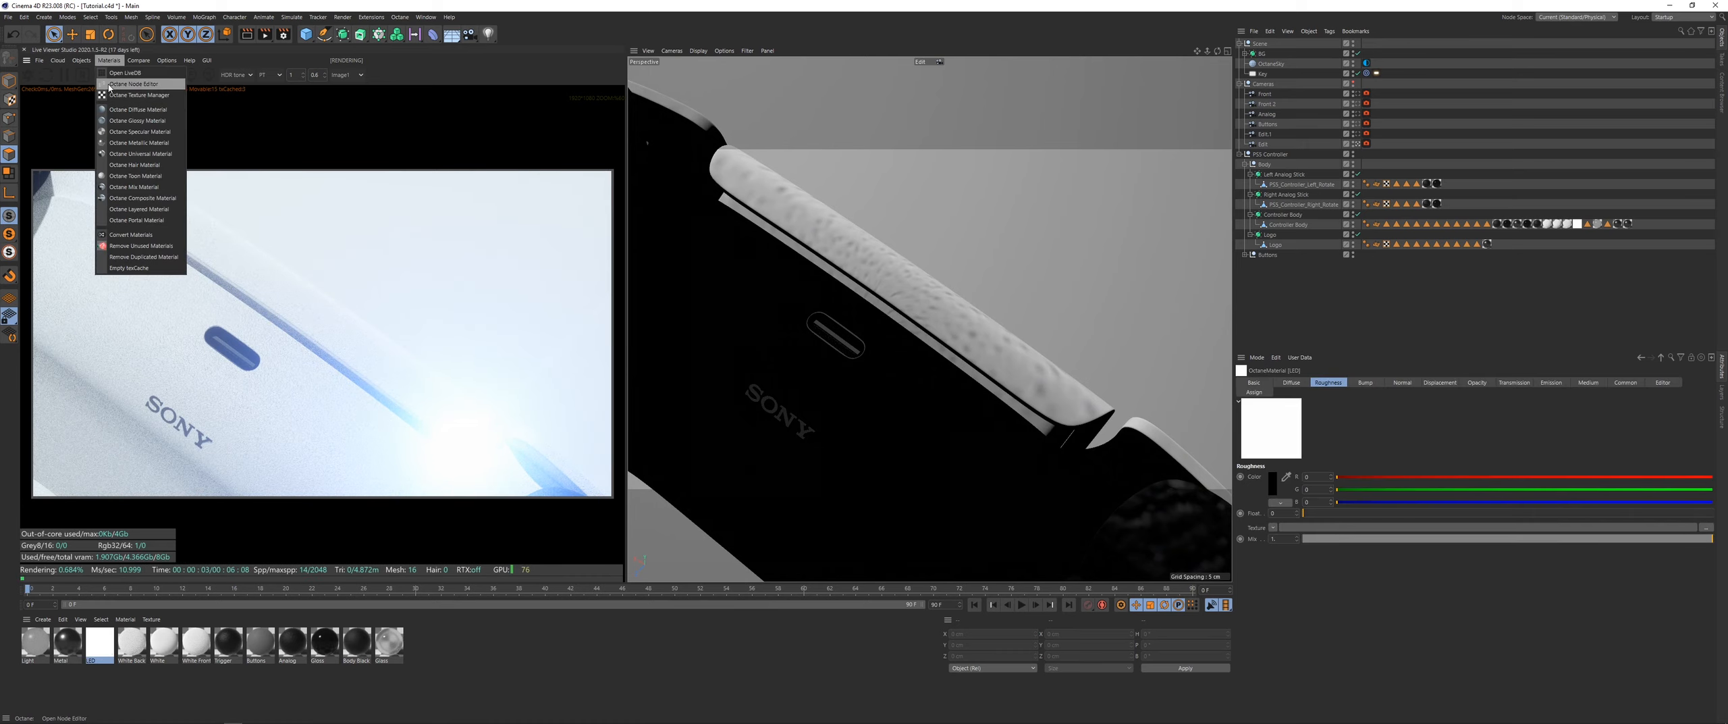
left_click(128, 267)
left_click_drag(348, 198, 810, 216)
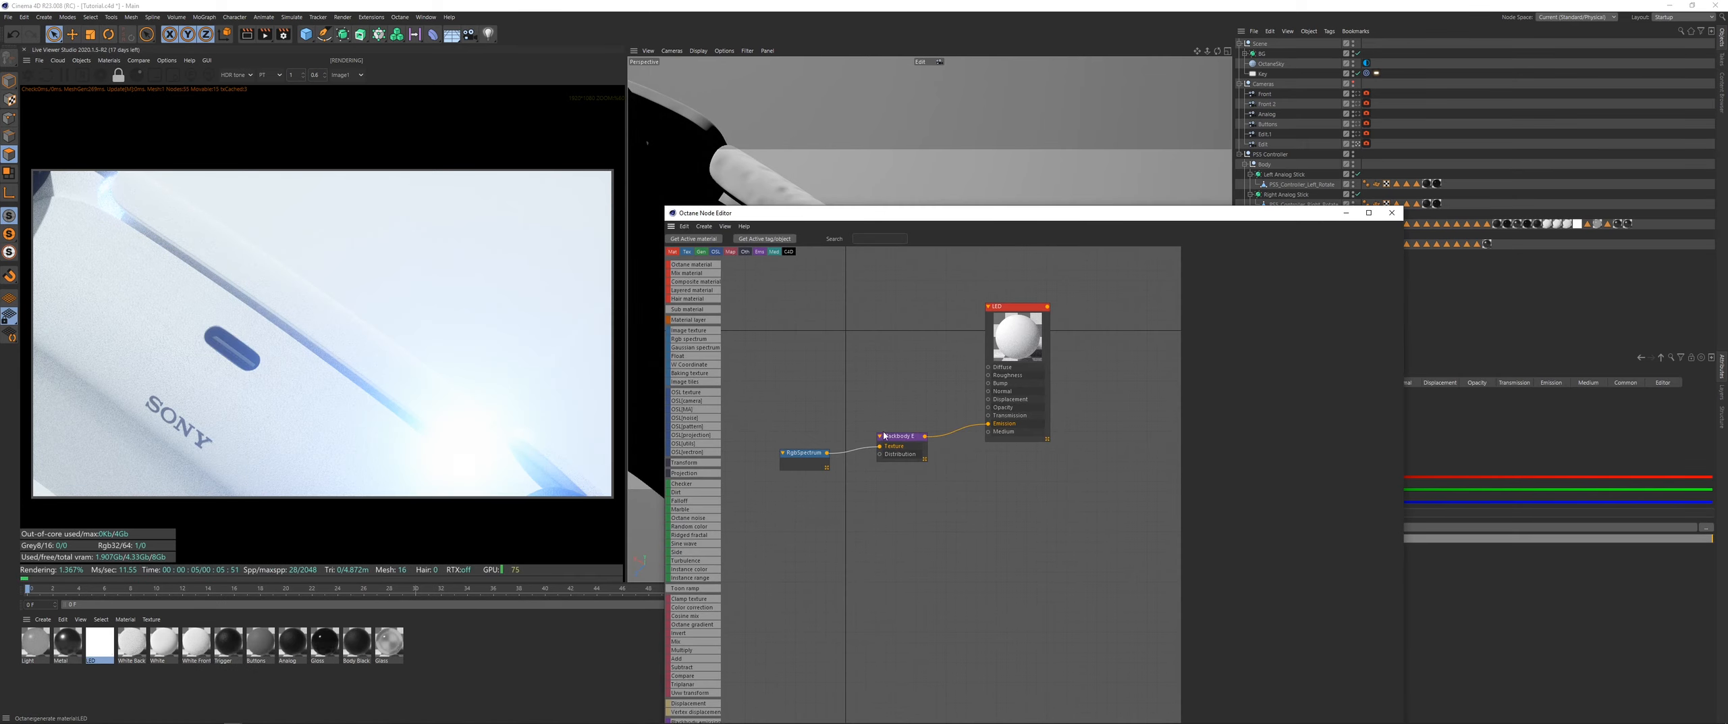
left_click(891, 442)
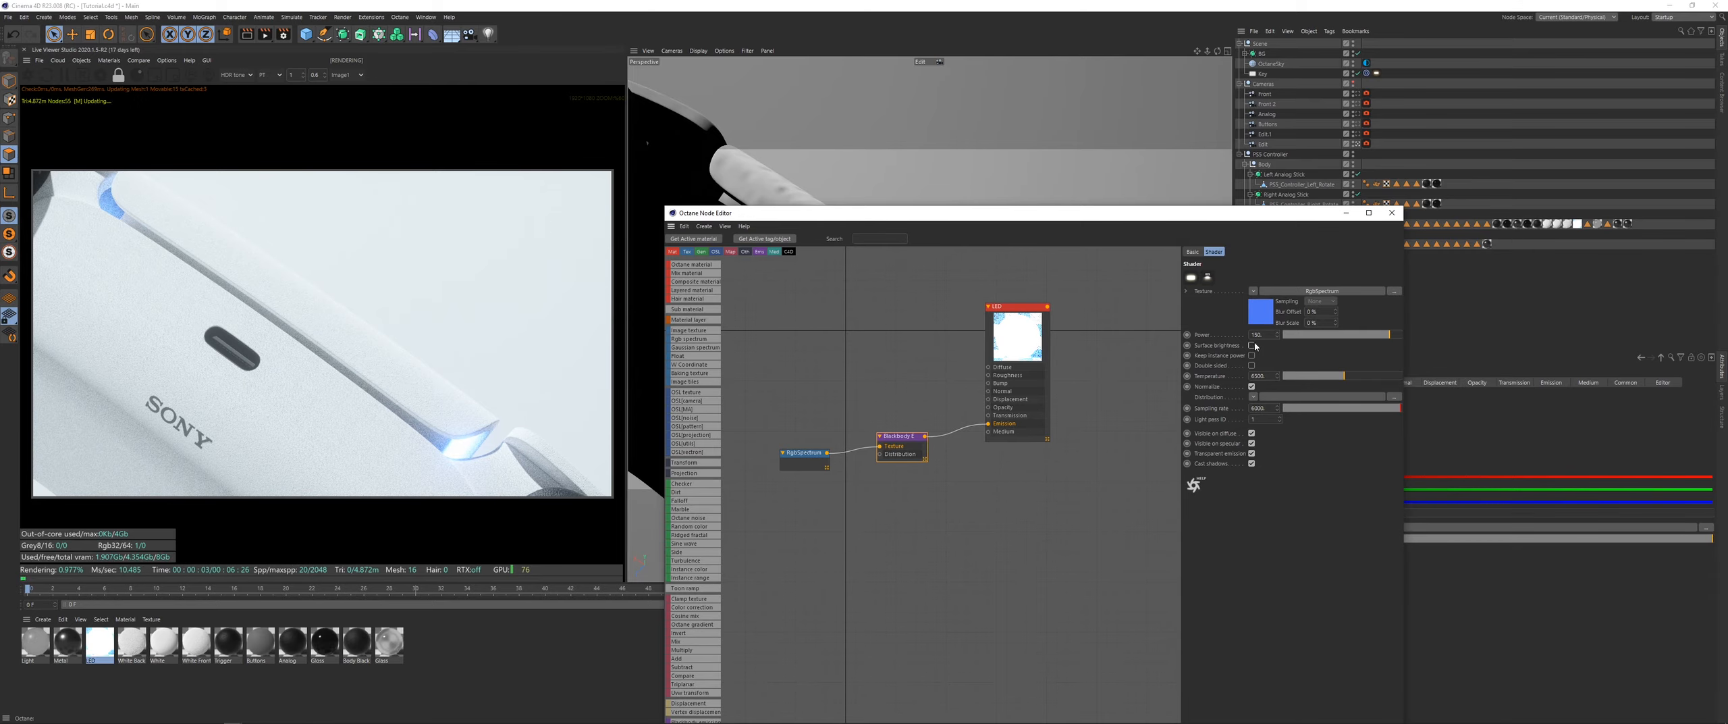
left_click(1391, 212)
Step: Switch to the front camera and examine the controller's LED strips, sticks and overall look in the render
left_click(1358, 93)
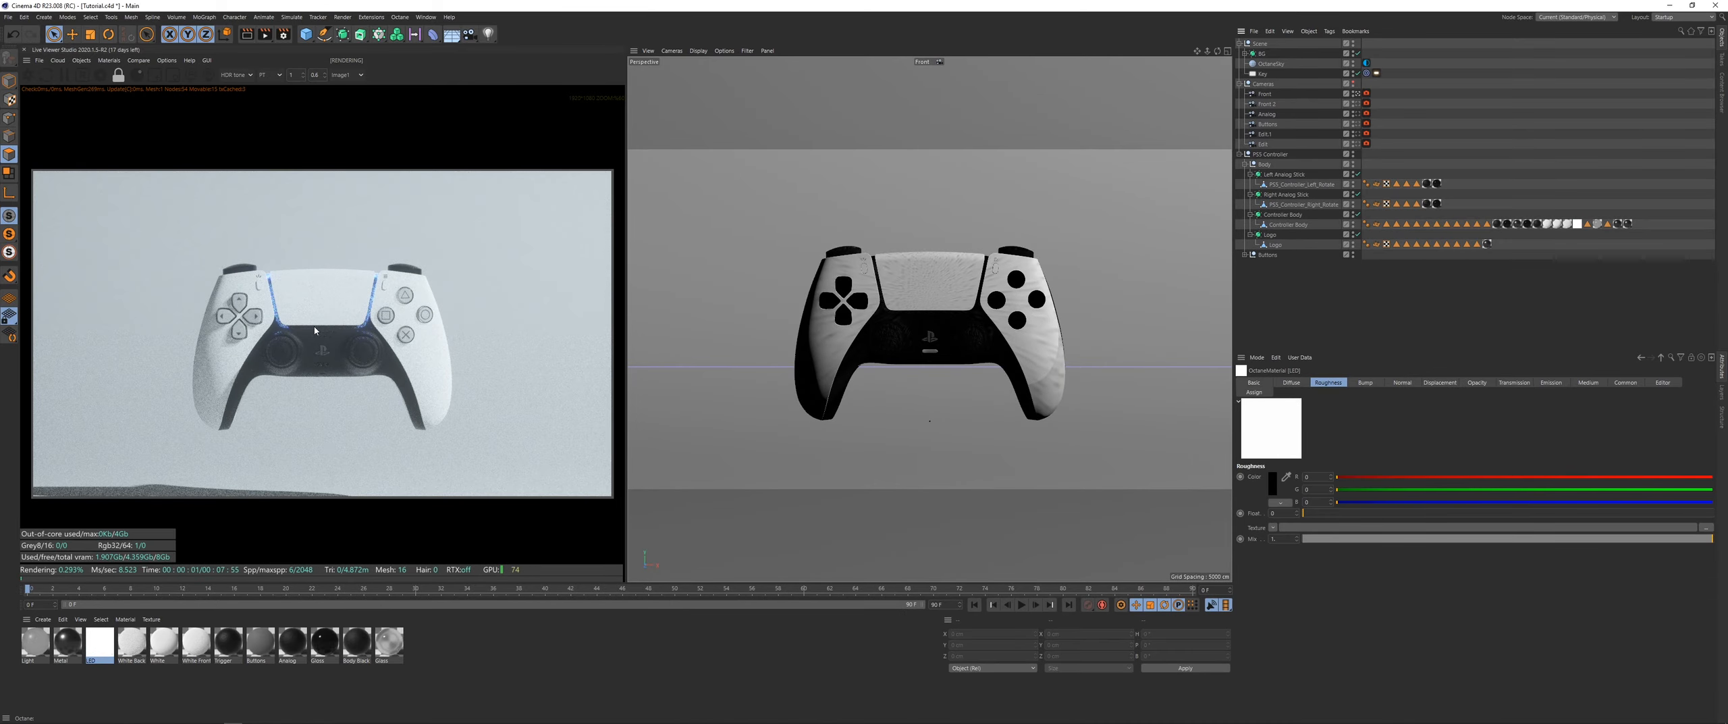
scroll(347, 343, "up", 6)
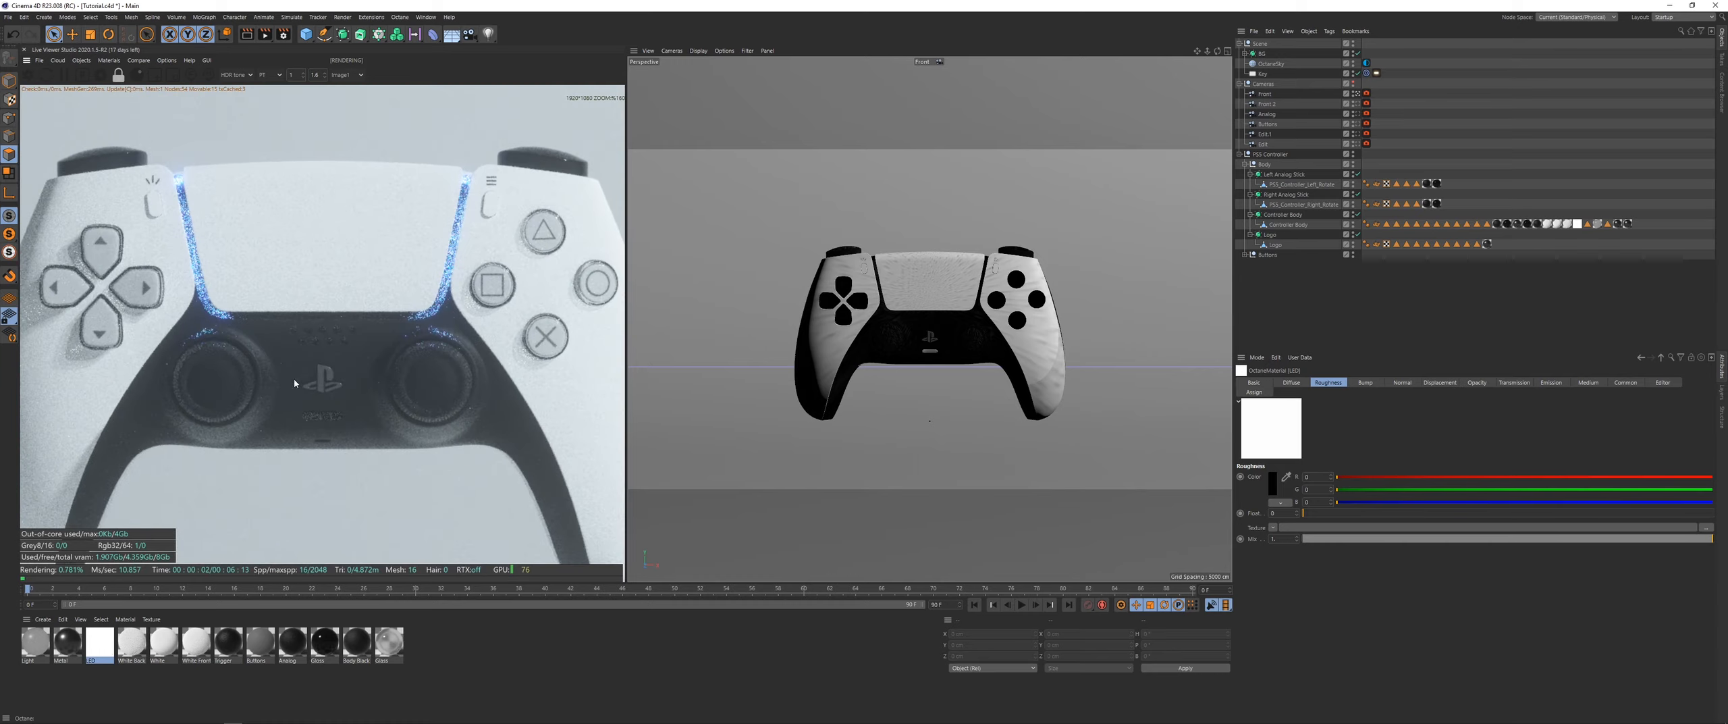
scroll(328, 377, "down", 7)
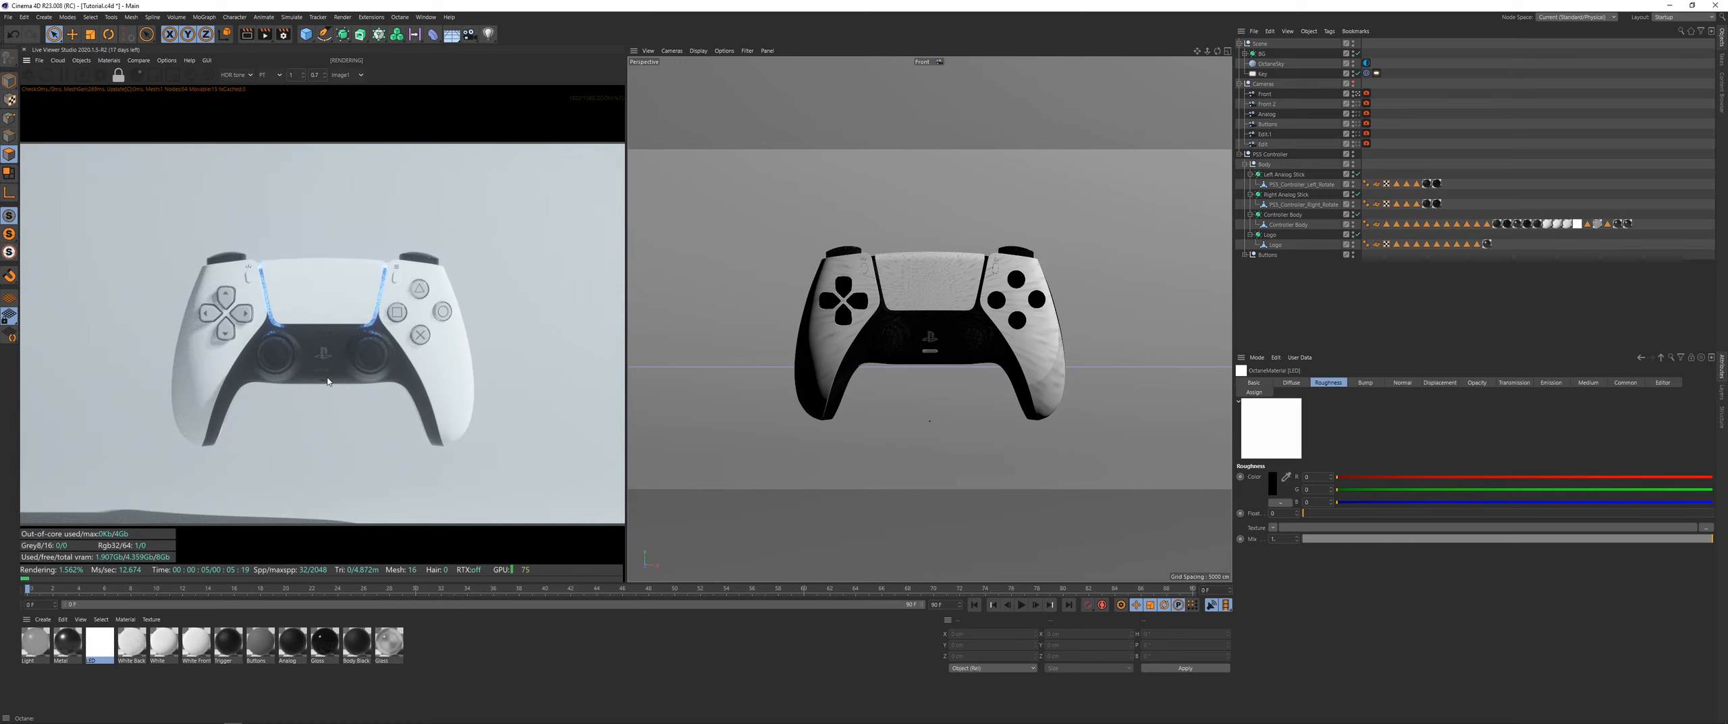
scroll(328, 381, "up", 1)
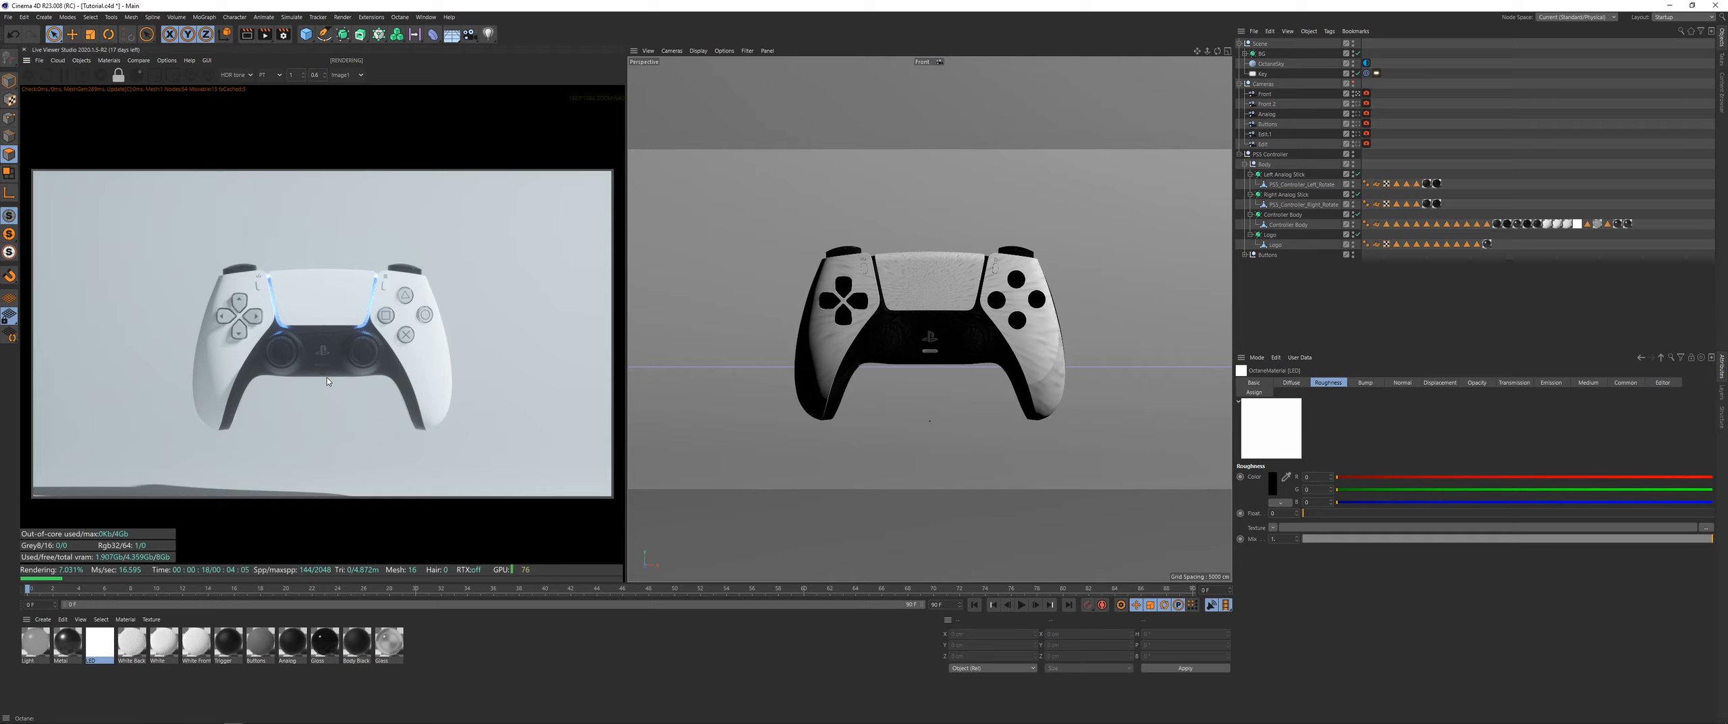
left_click(424, 670)
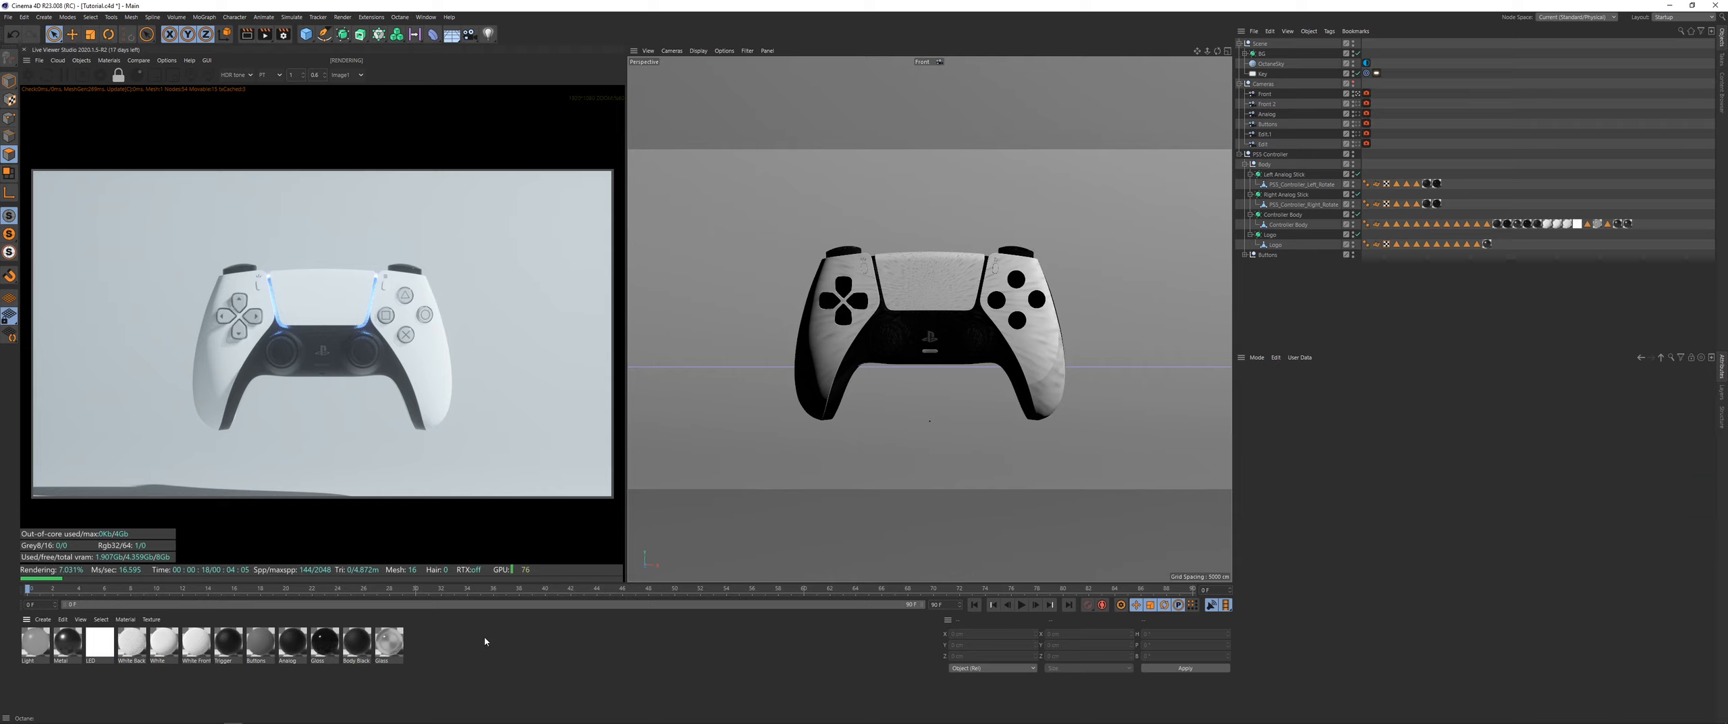
scroll(368, 359, "down", 1)
scroll(368, 359, "up", 2)
scroll(369, 359, "down", 2)
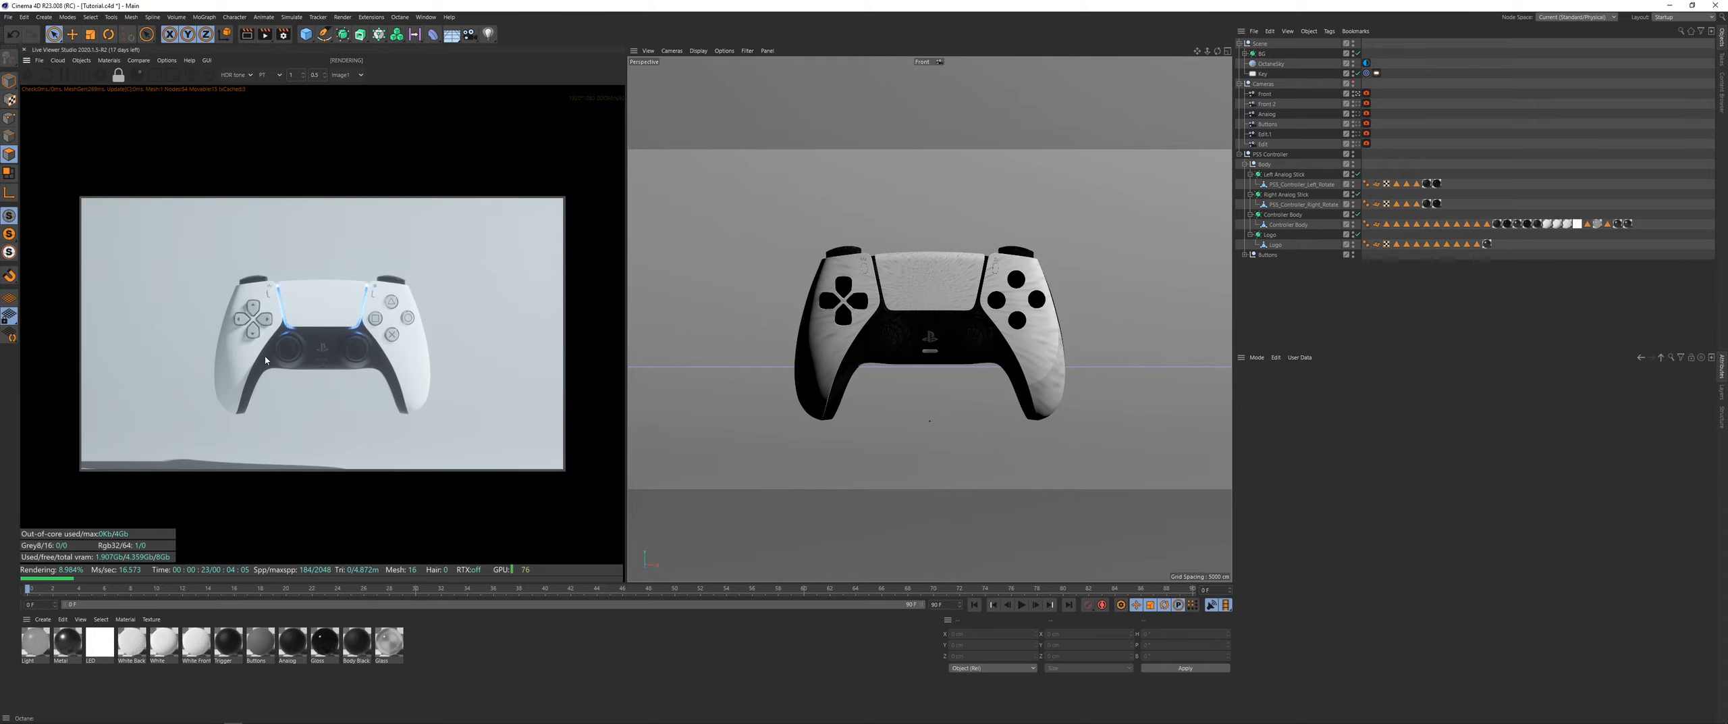
scroll(405, 380, "up", 2)
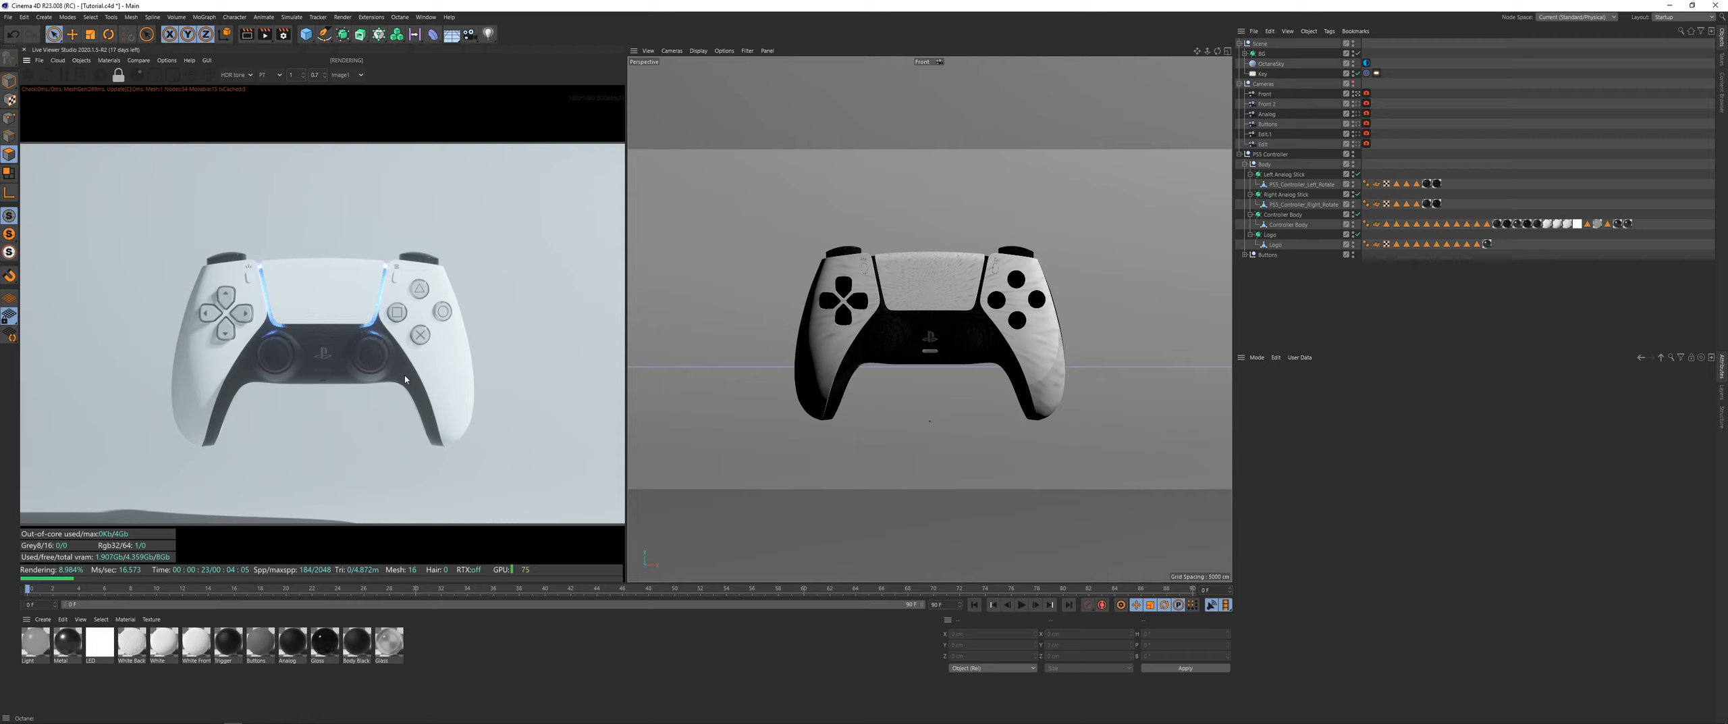
scroll(401, 377, "down", 2)
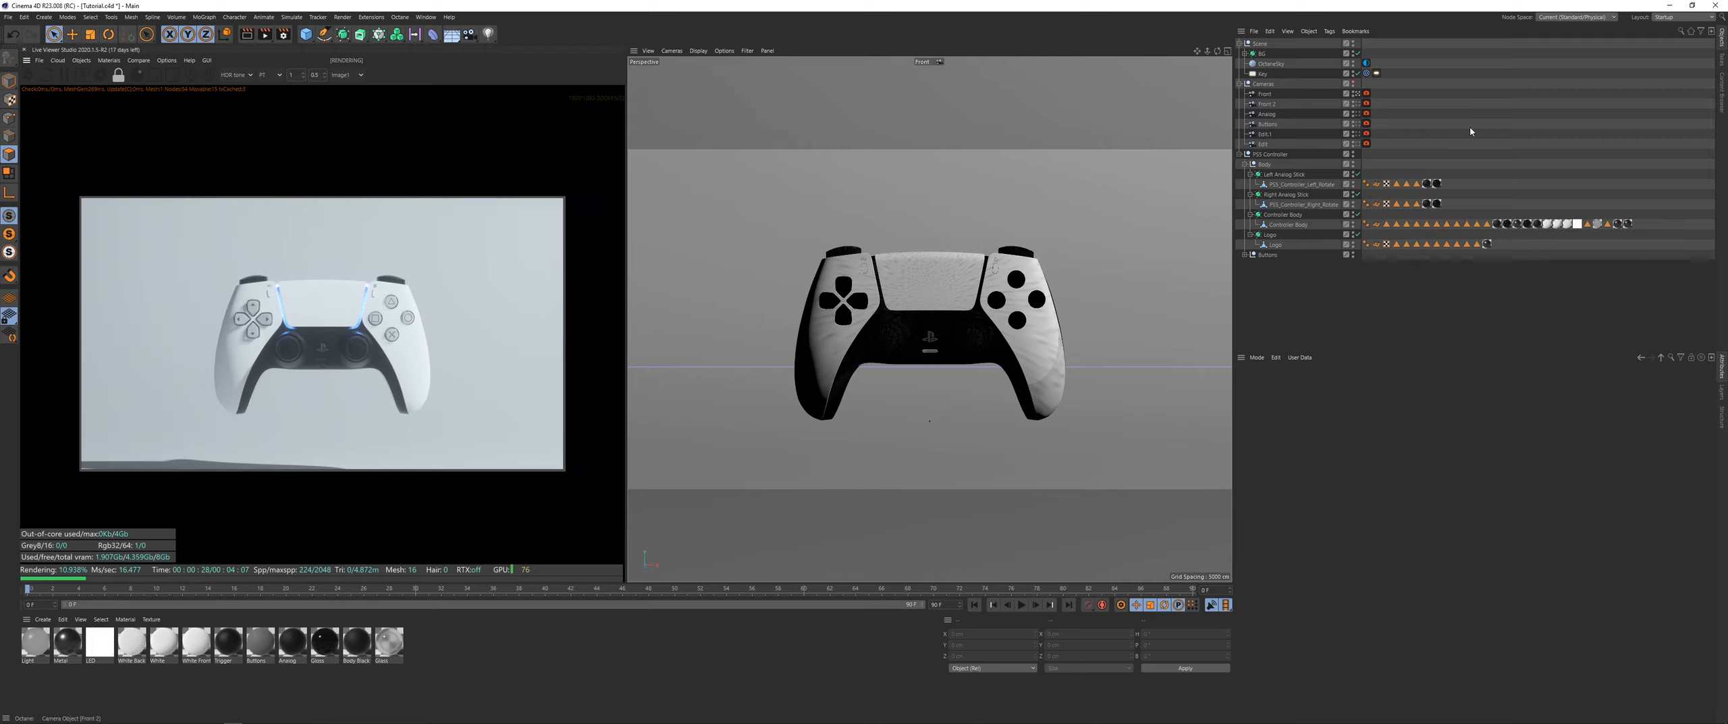
Step: Collapse the PS5 Controller group, switch to the charging-port close-up camera and reframe it on the controller's shoulder and light strip
left_click(1239, 154)
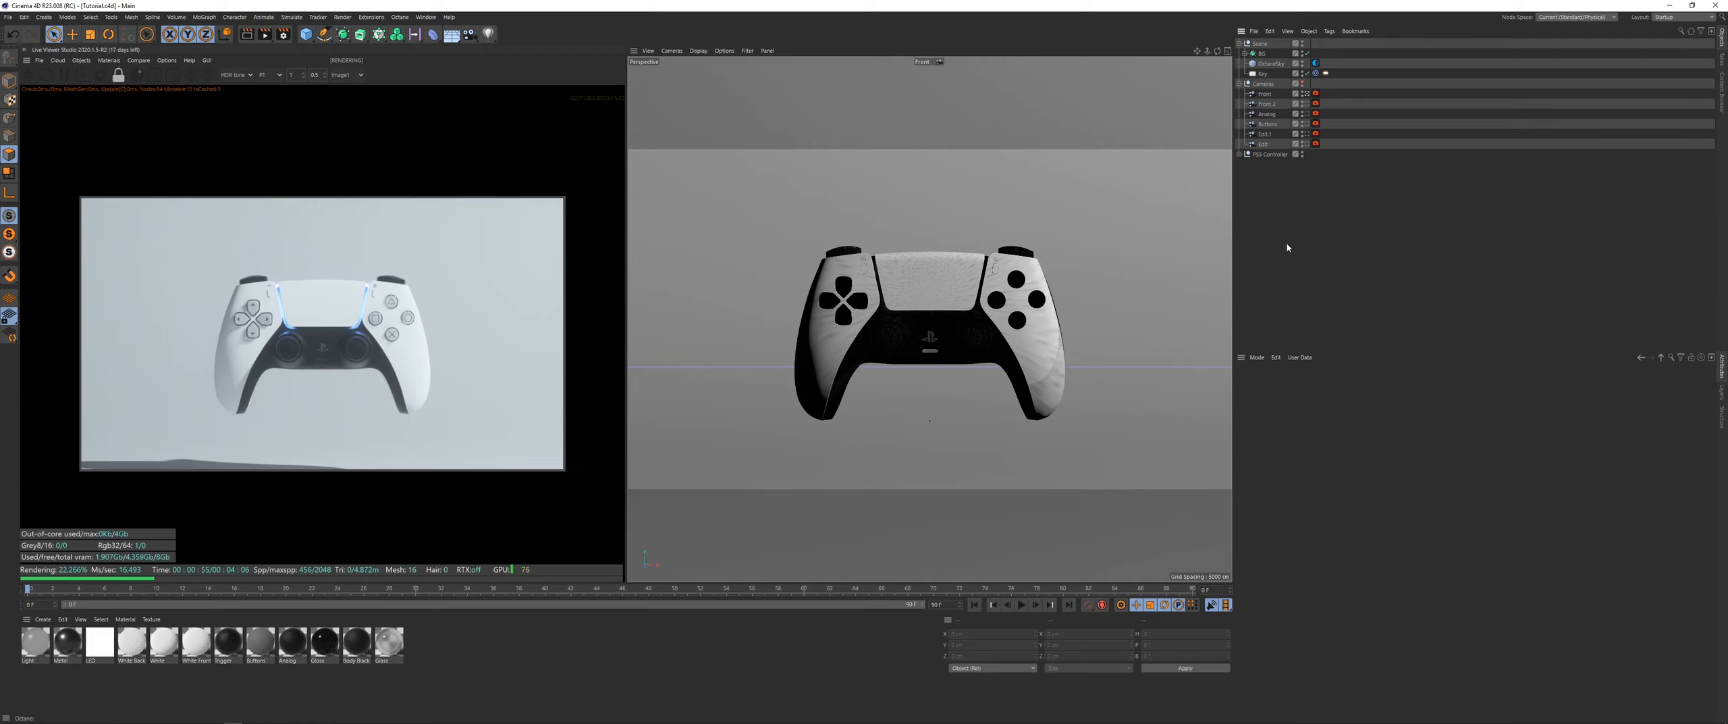
left_click(1265, 94)
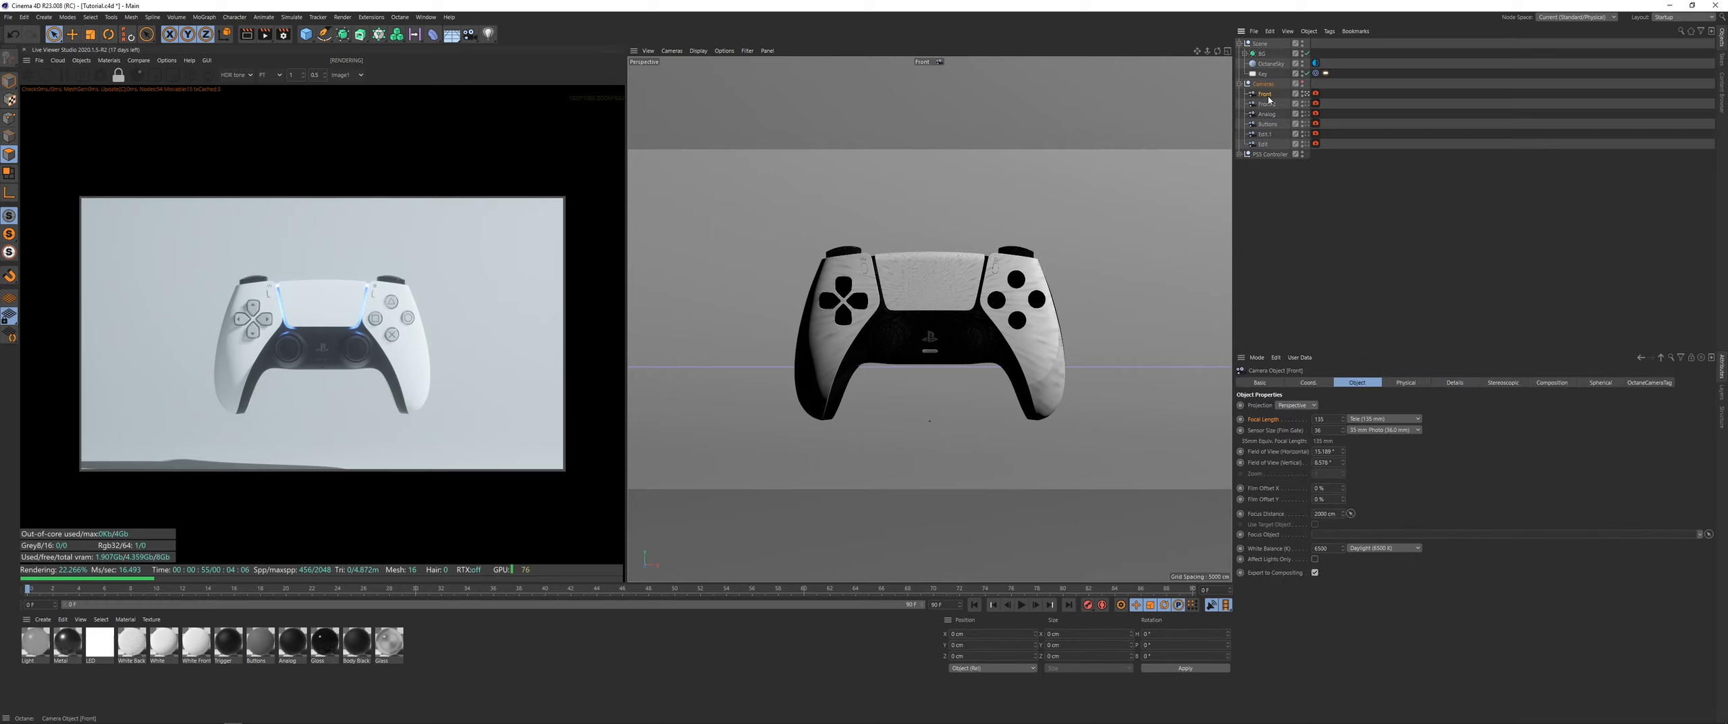
left_click(1357, 137)
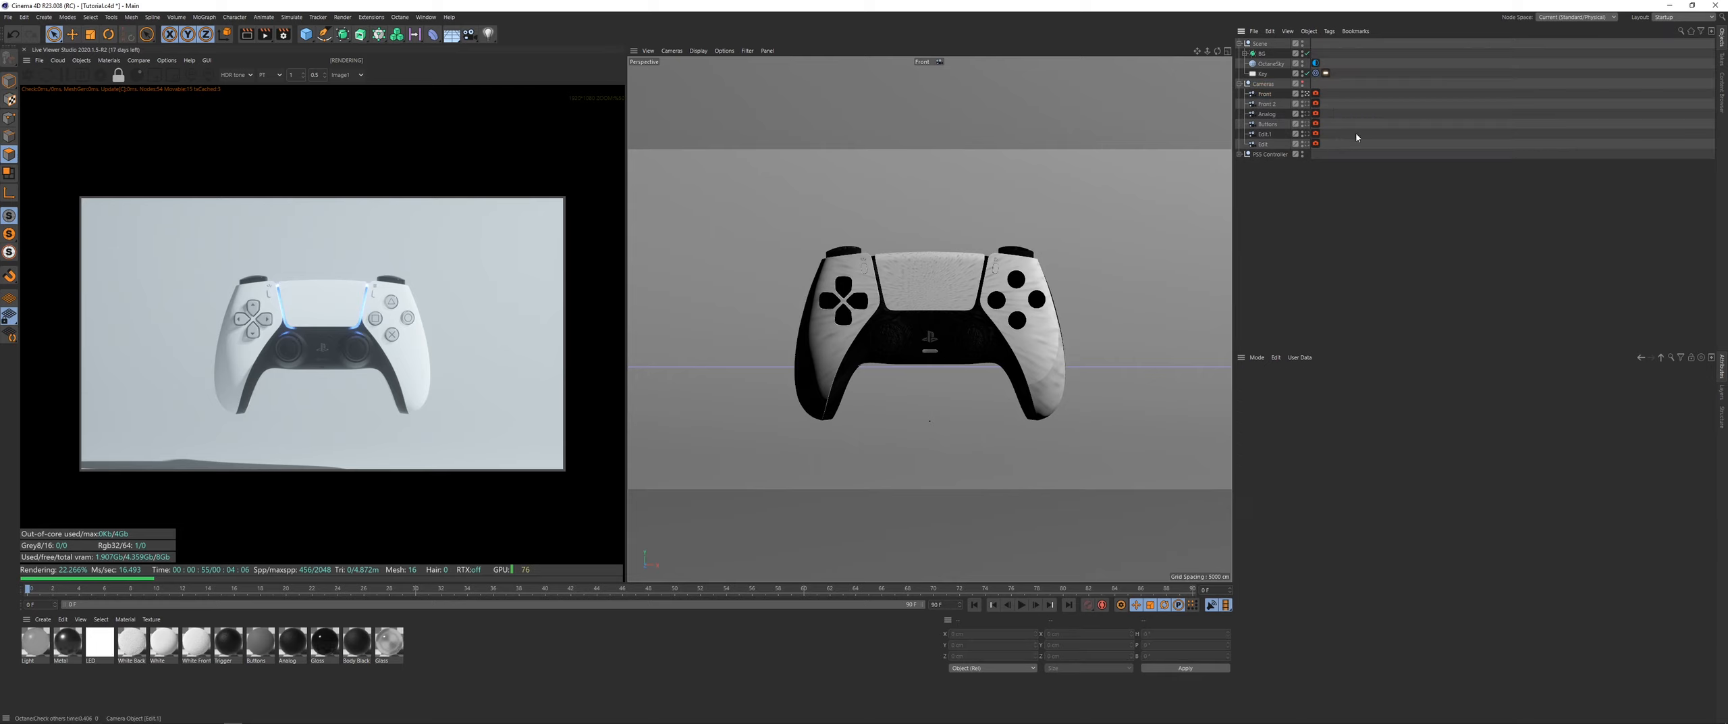
left_click(1266, 135)
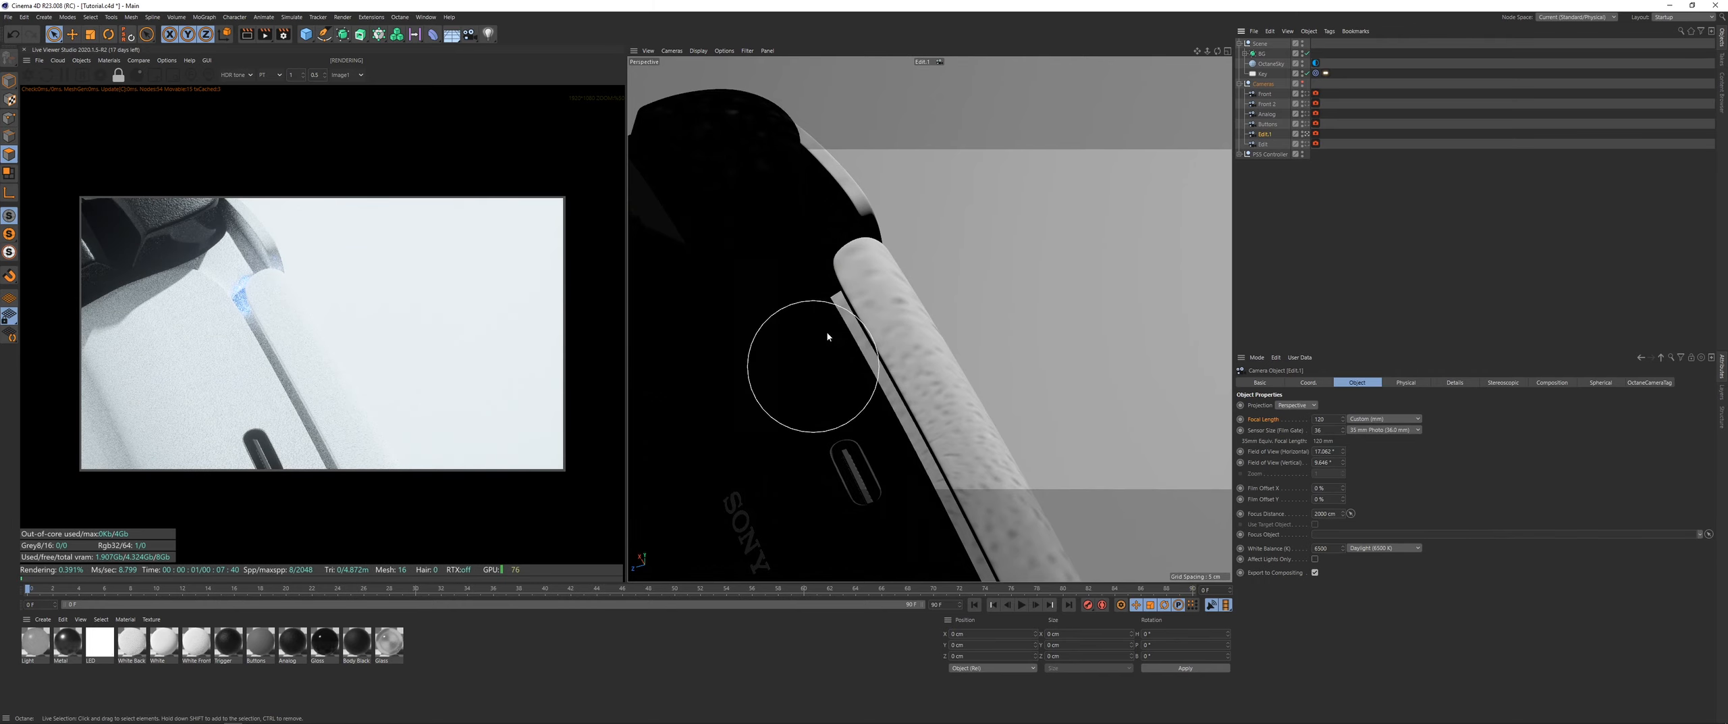
middle_click_drag(841, 306, 828, 379, "alt")
right_click_drag(828, 381, 800, 398, "alt")
middle_click_drag(830, 359, 875, 347, "alt")
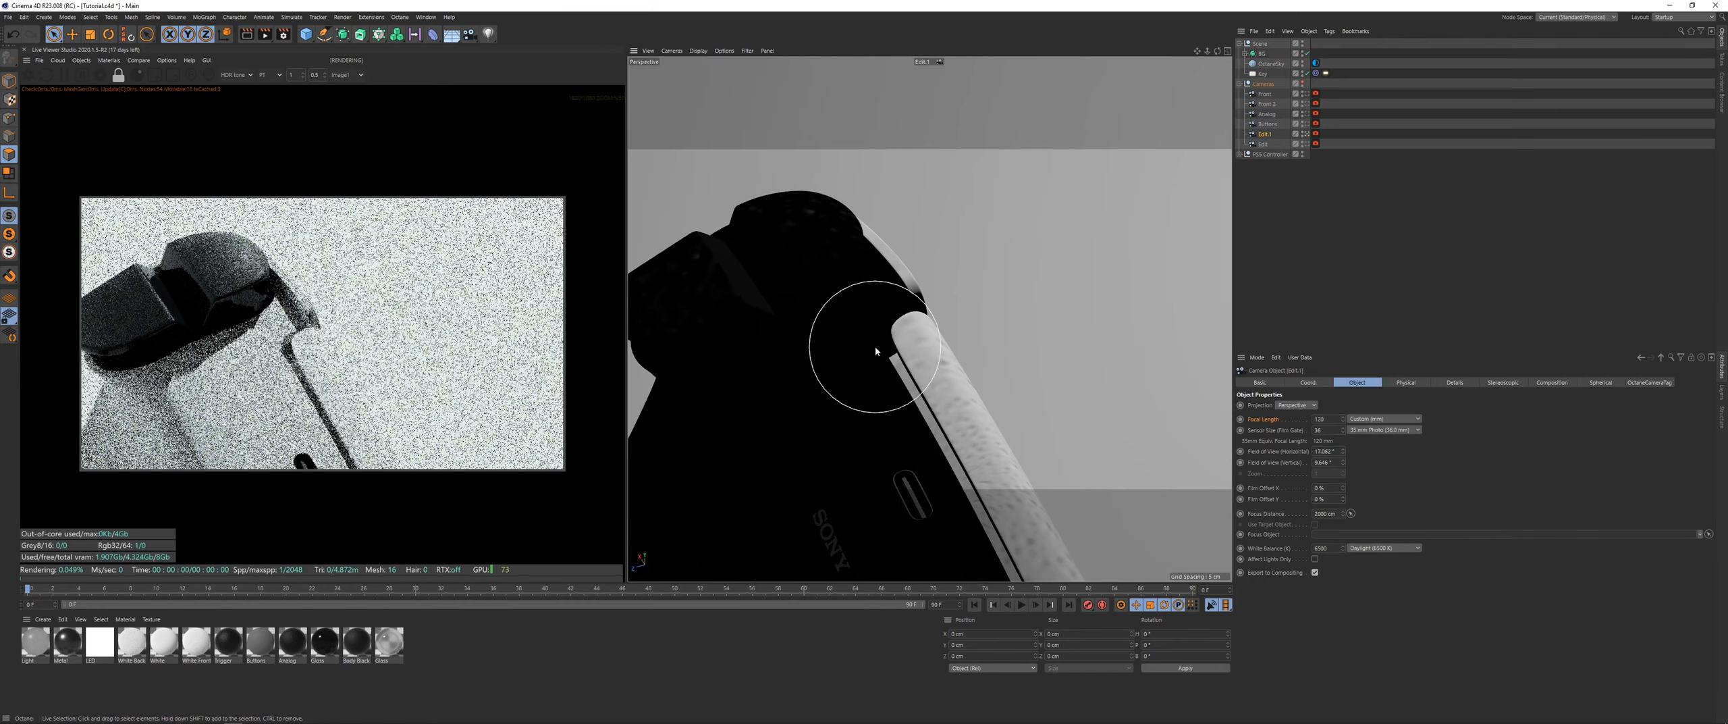
left_click_drag(886, 364, 856, 406, "alt")
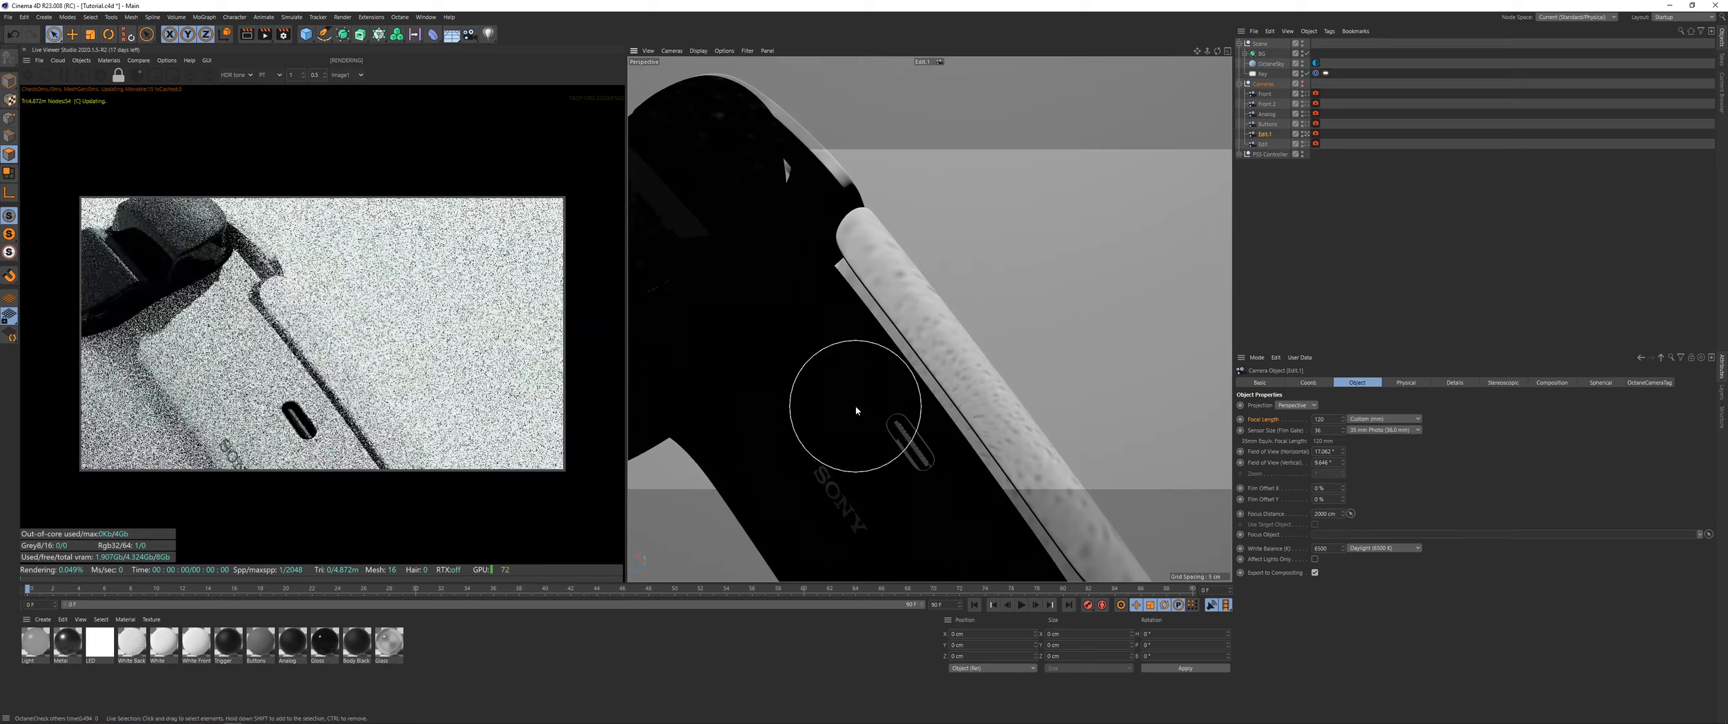
middle_click_drag(875, 305, 880, 409, "alt")
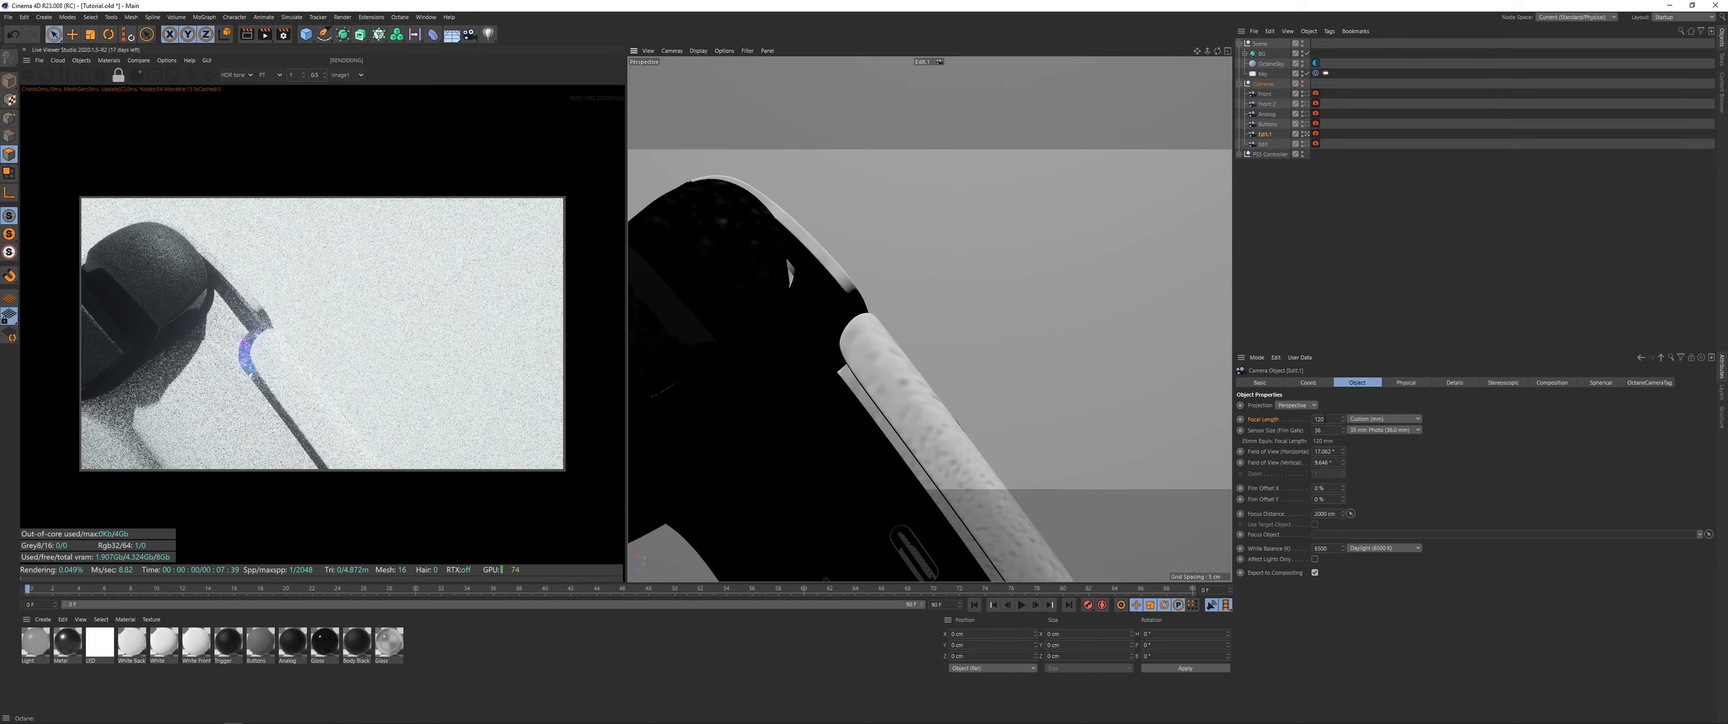
Step: Set the close-up camera's focal length to Tele (135 mm) and fine-tune its framing on the shoulder button and blue strip
left_click(1384, 419)
left_click(1377, 495)
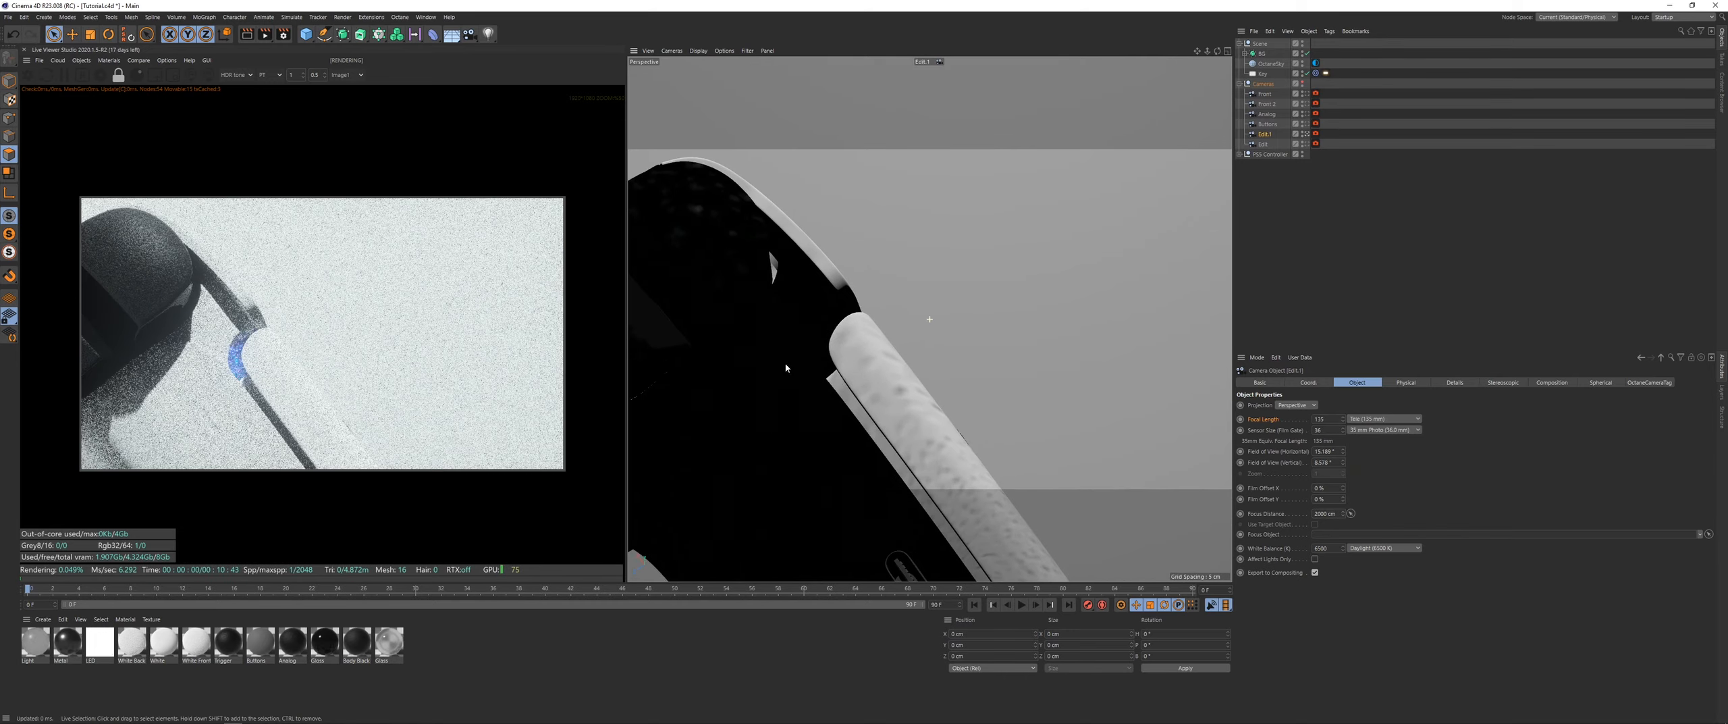
middle_click_drag(786, 368, 853, 380, "alt")
left_click_drag(856, 347, 858, 318, "alt")
Step: Rename the shoulder close-up camera as Top
double_click(1263, 135)
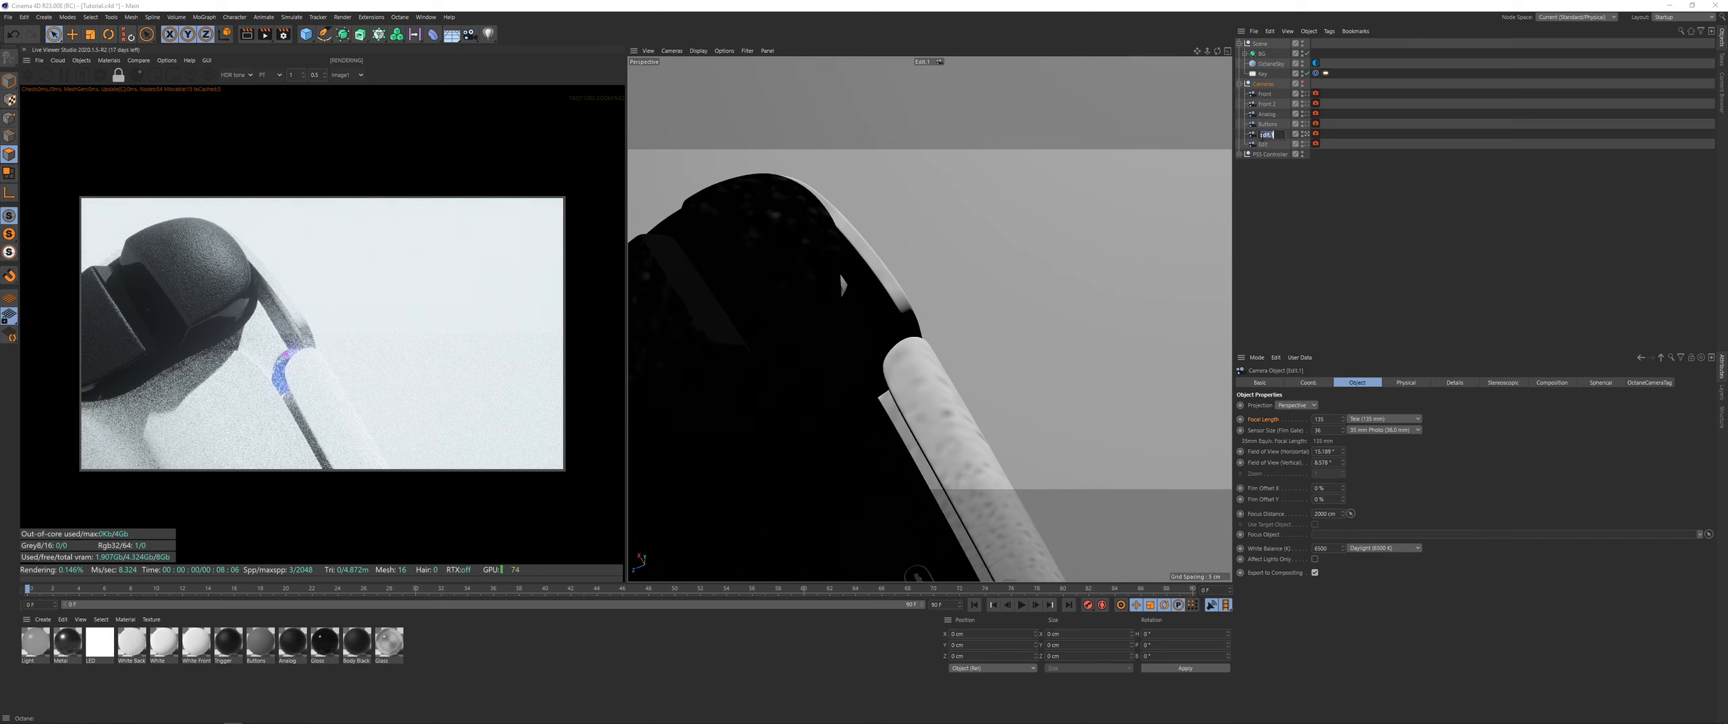
type("Top")
key("Return")
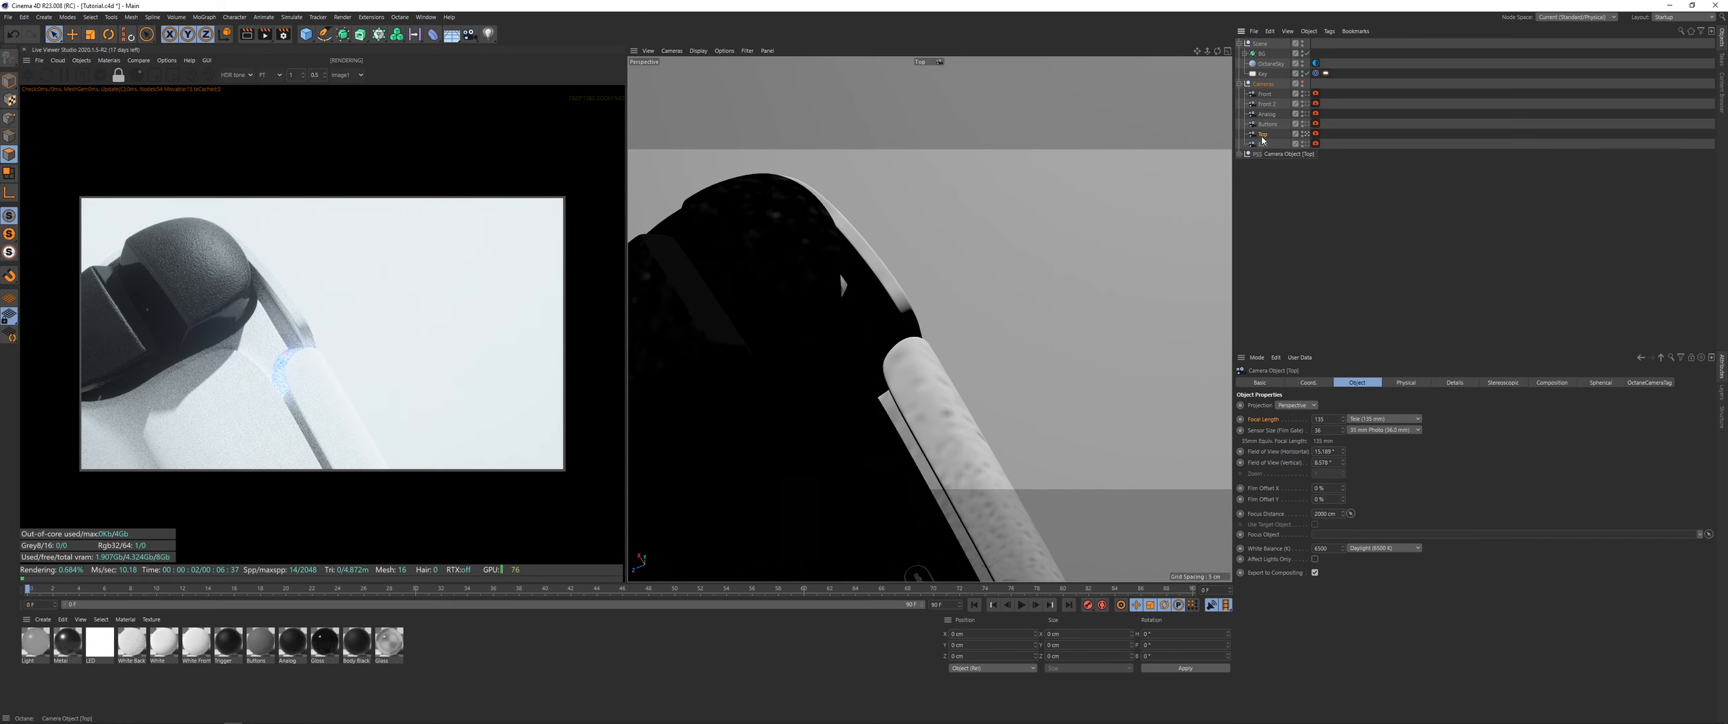
left_click(1404, 87)
Step: Duplicate the Front camera and set the copy's focal length to Super Tele (300 mm)
left_click(1267, 94)
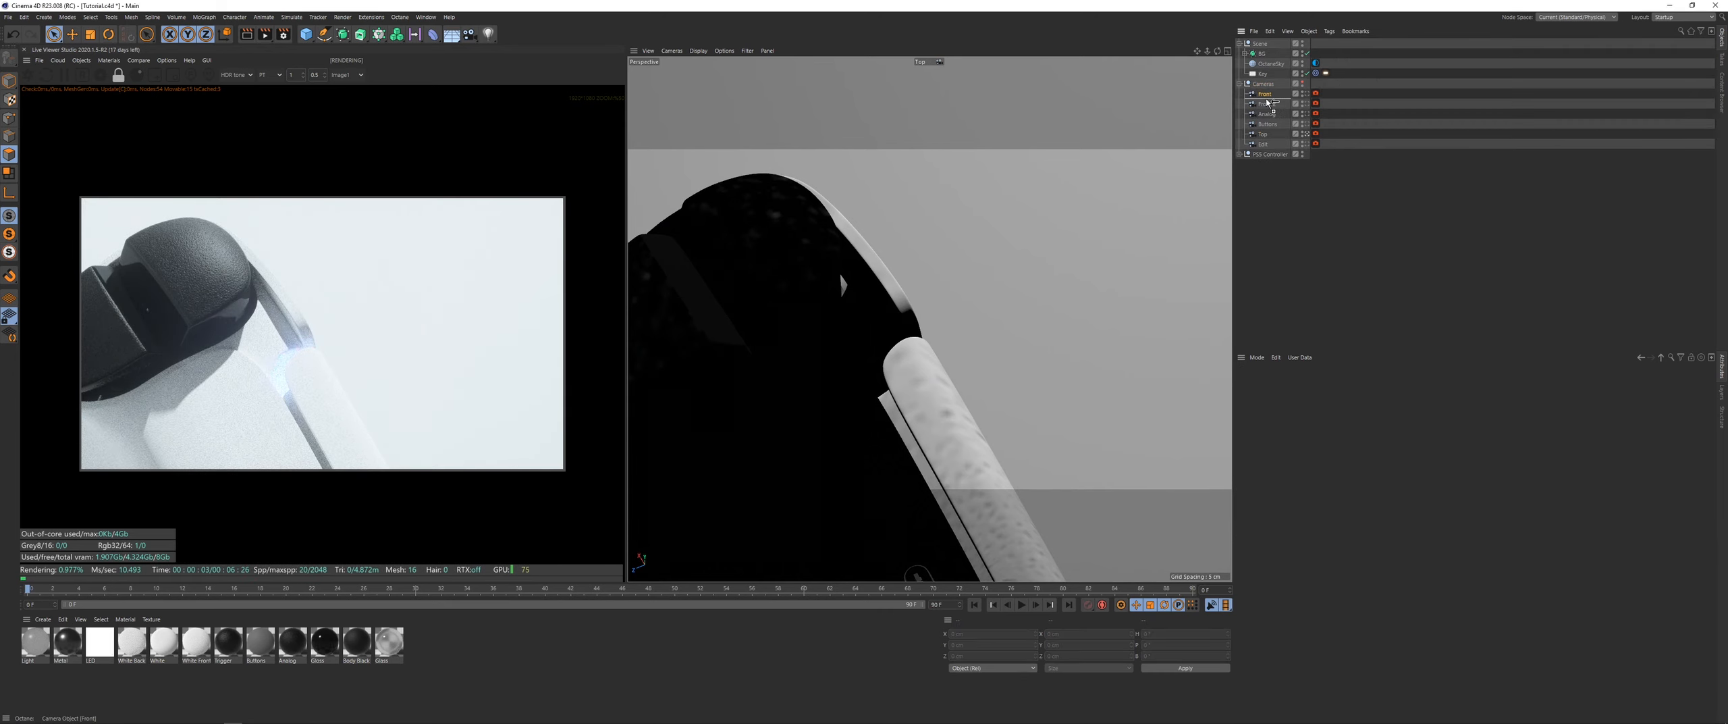
left_click_drag(1267, 103, 1269, 104, "ctrl")
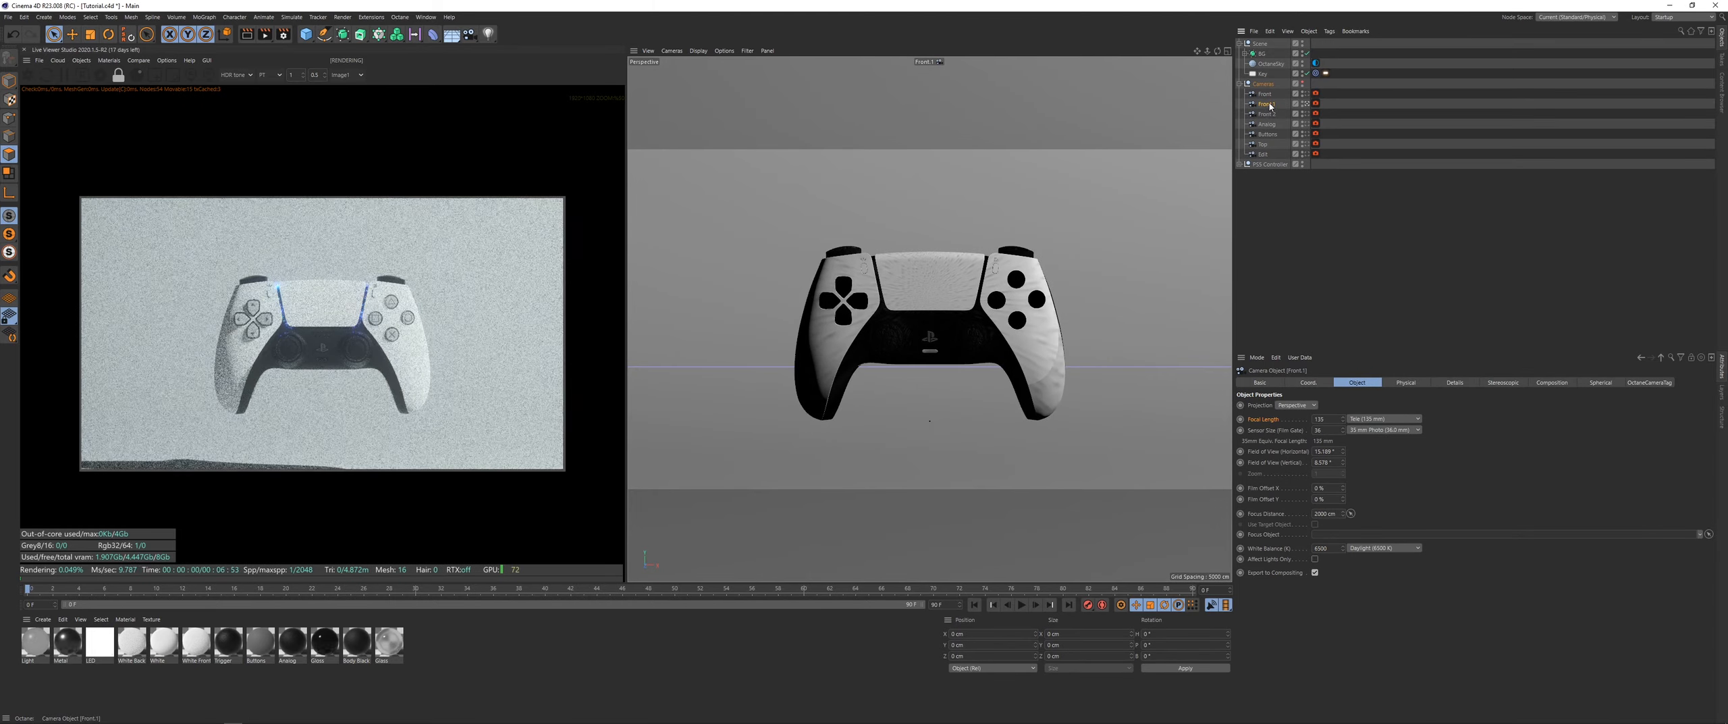
left_click(1383, 418)
left_click(1356, 505)
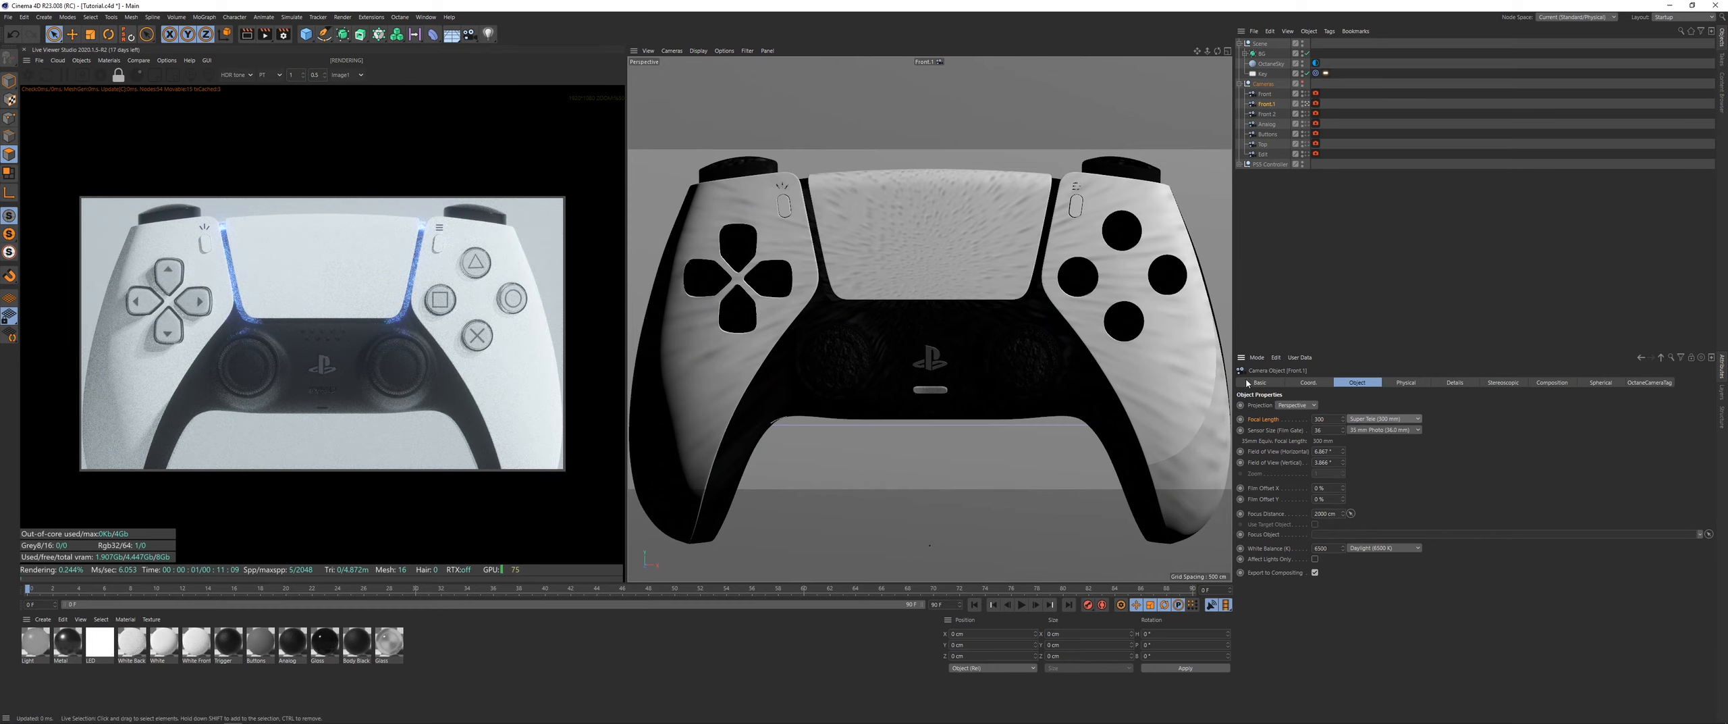
Step: Shift the duplicated front camera's position until only the action-button half of the controller is framed beside empty backdrop
left_click(1308, 383)
left_click_drag(1292, 406, 1292, 449)
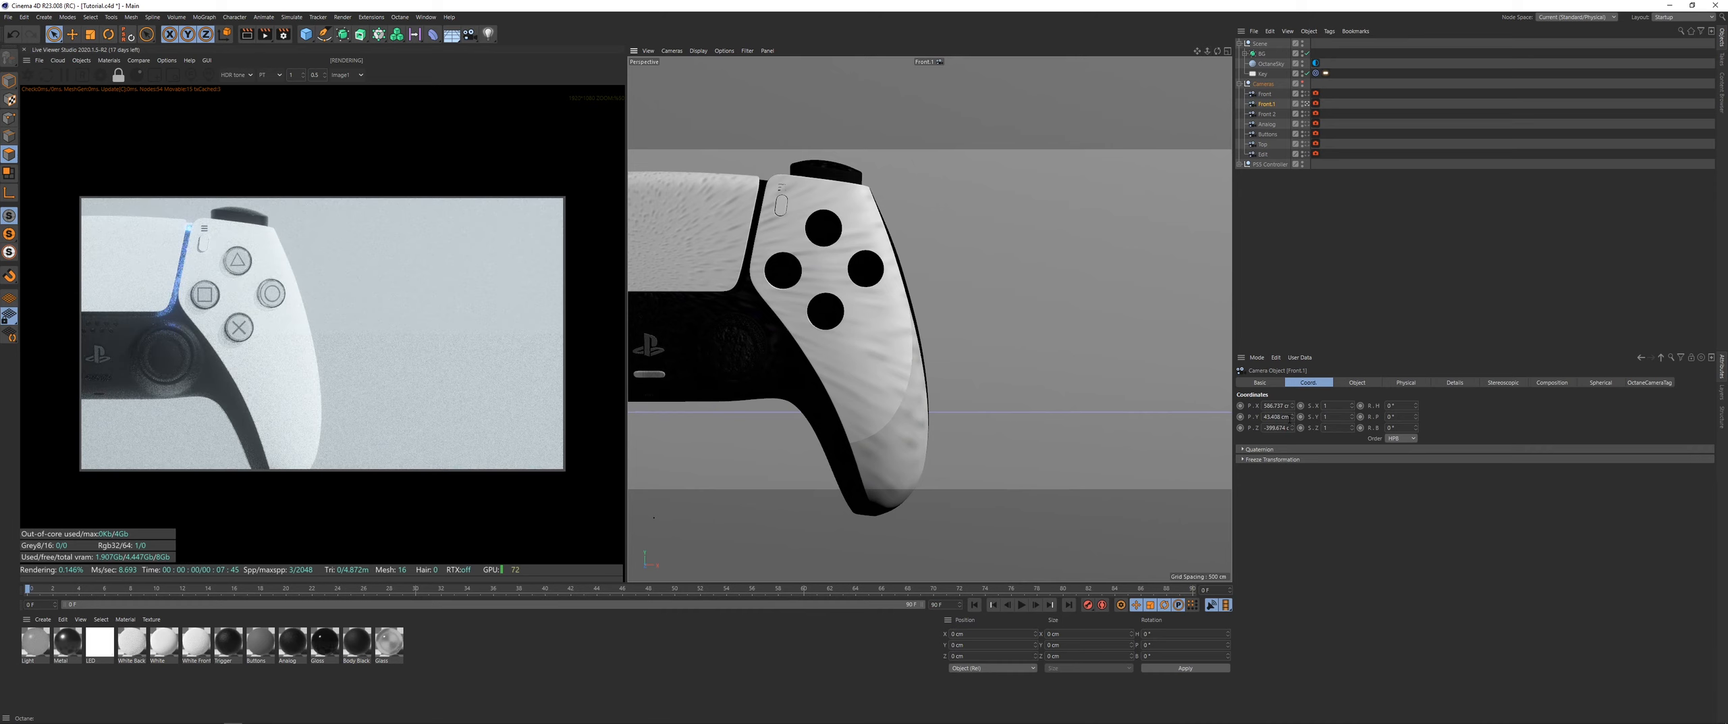
left_click(1293, 419)
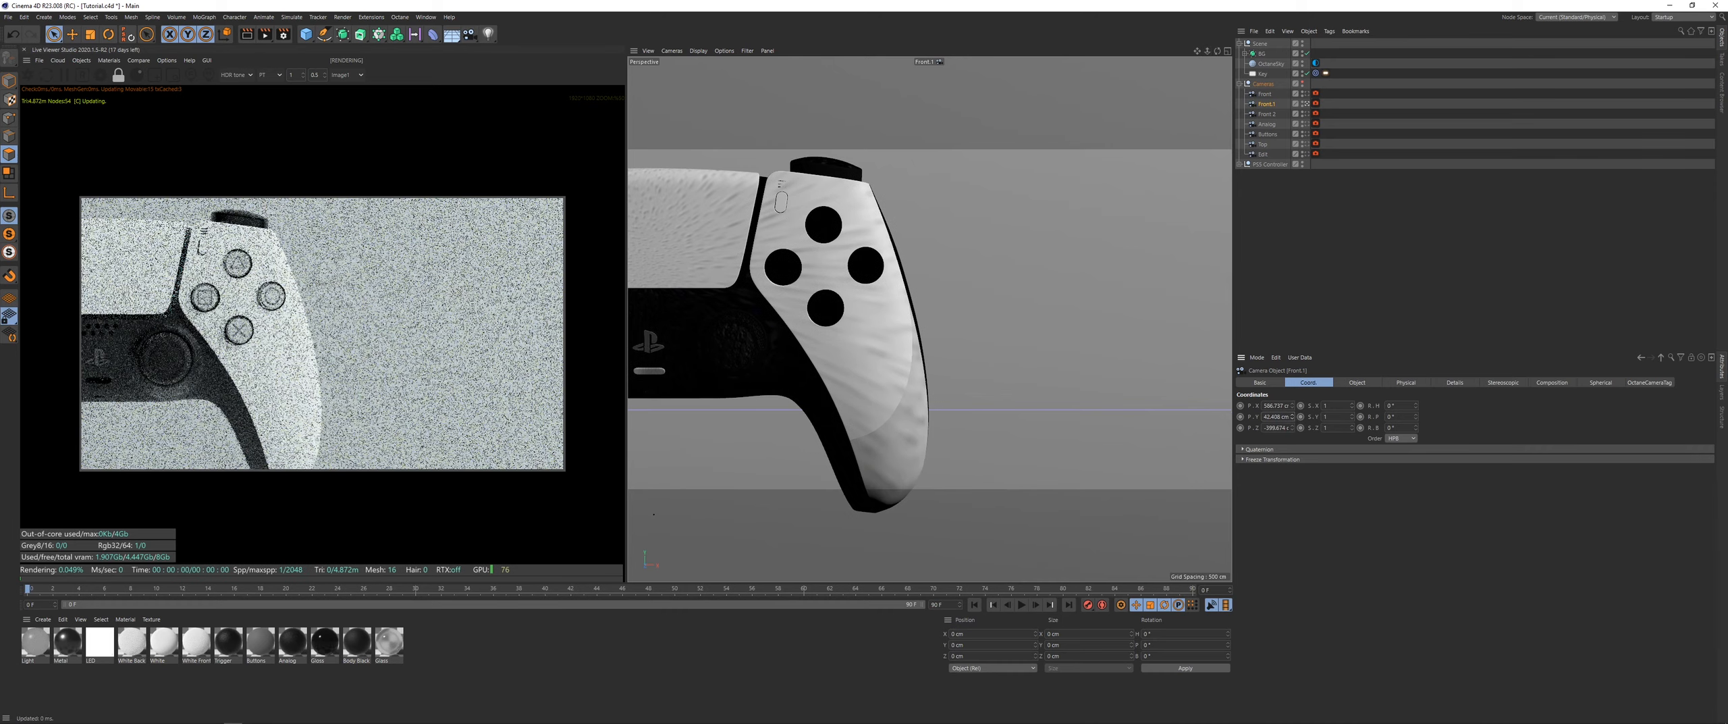
left_click_drag(1207, 51, 1184, 52)
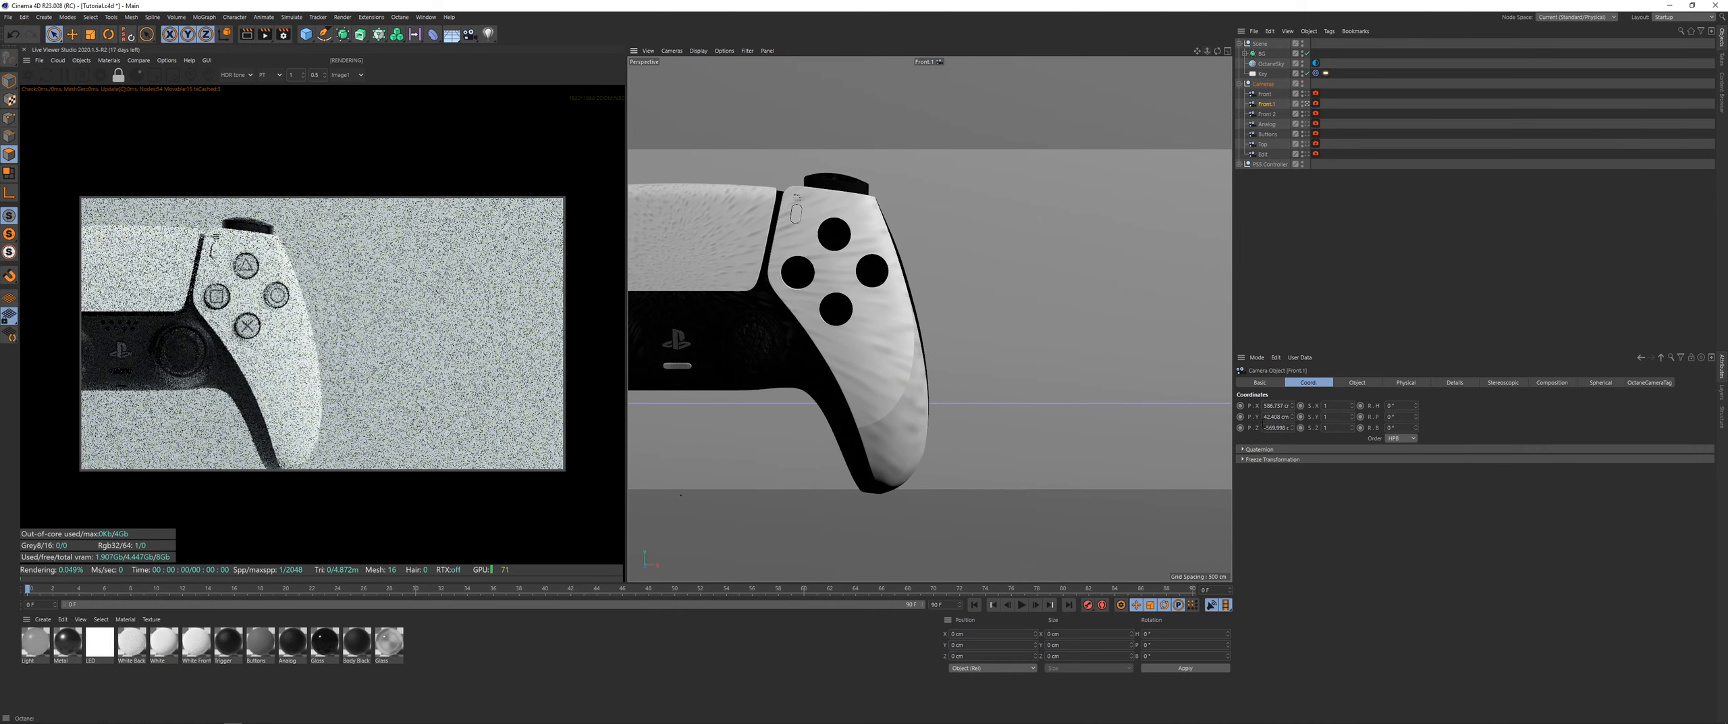
left_click_drag(1293, 417, 1293, 393)
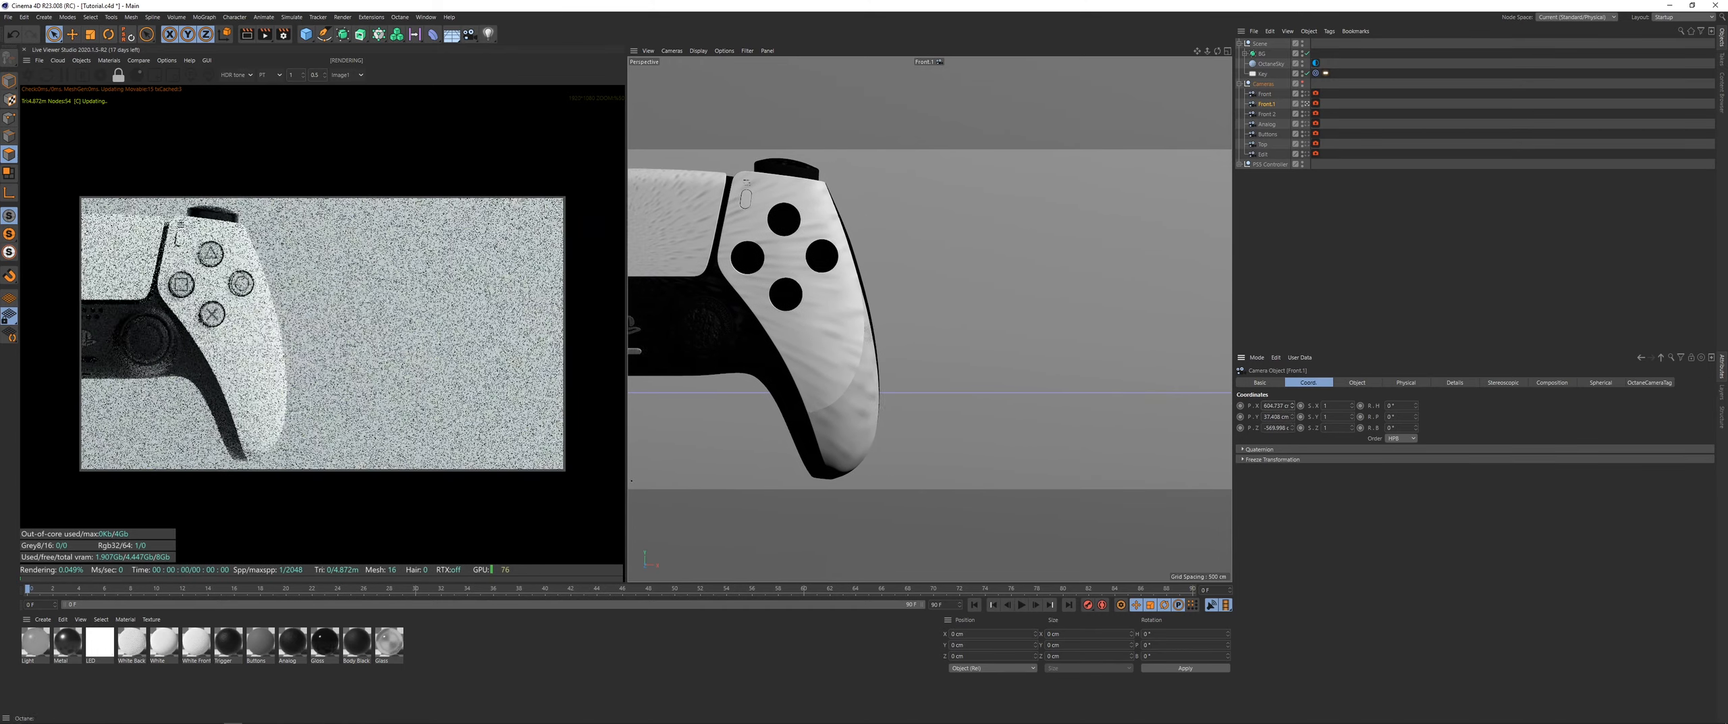
left_click(1276, 224)
scroll(378, 366, "down", 2)
scroll(378, 367, "up", 3)
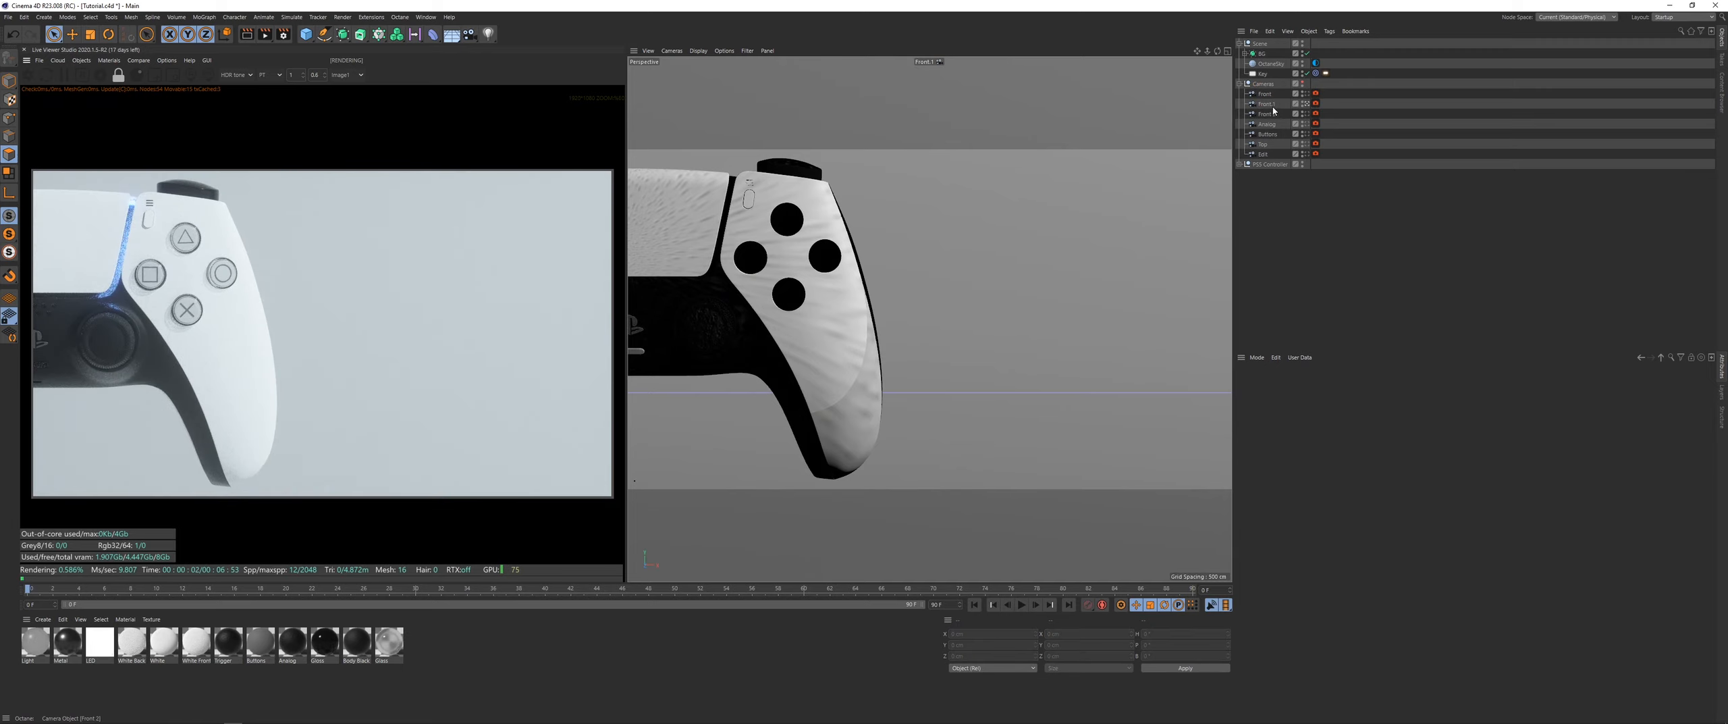
Step: Rename the duplicated front camera as Front Half
left_click(1266, 104)
double_click(1269, 105)
type("Front")
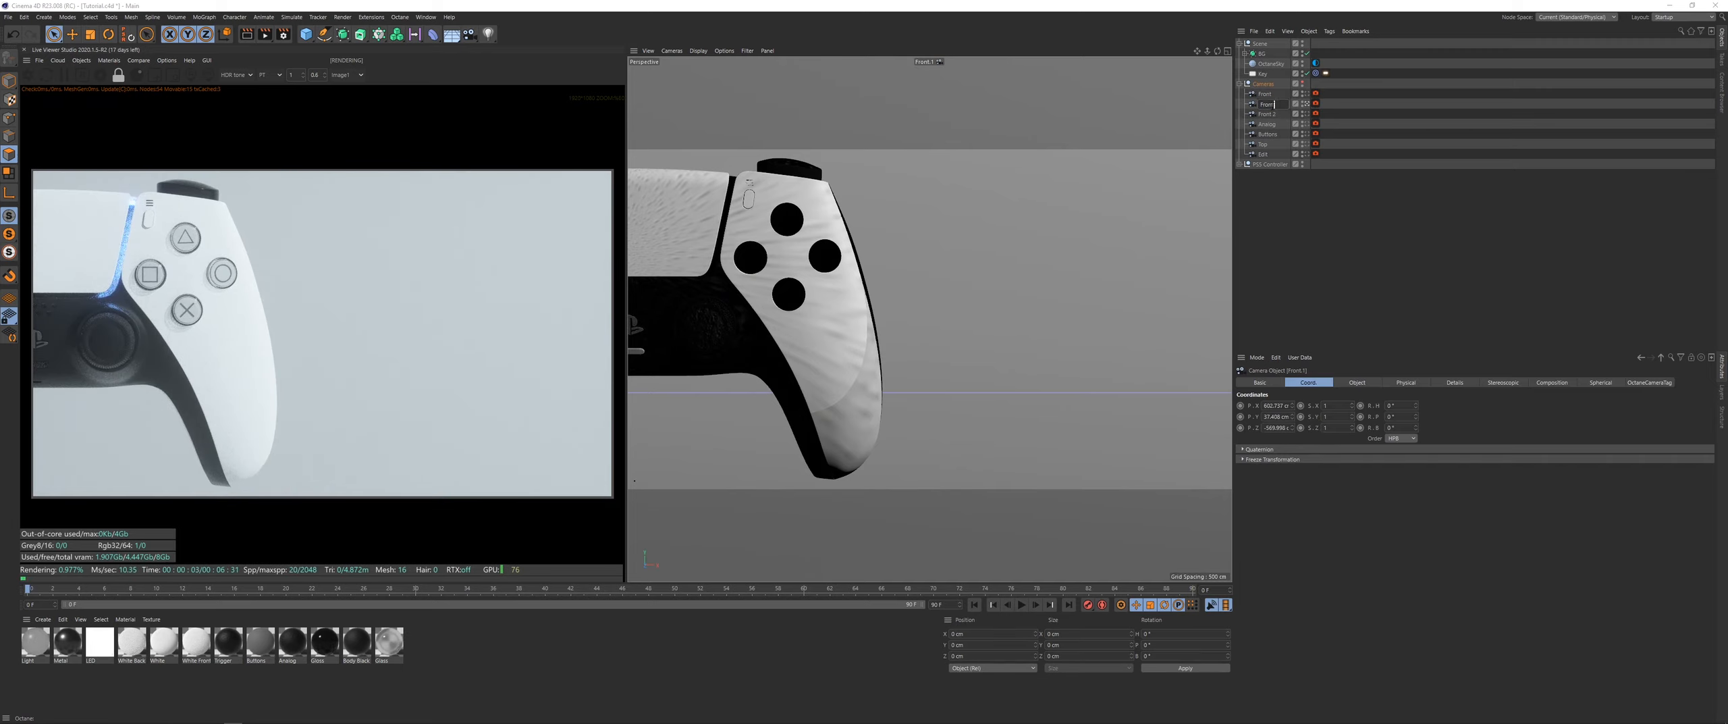
type(" Half")
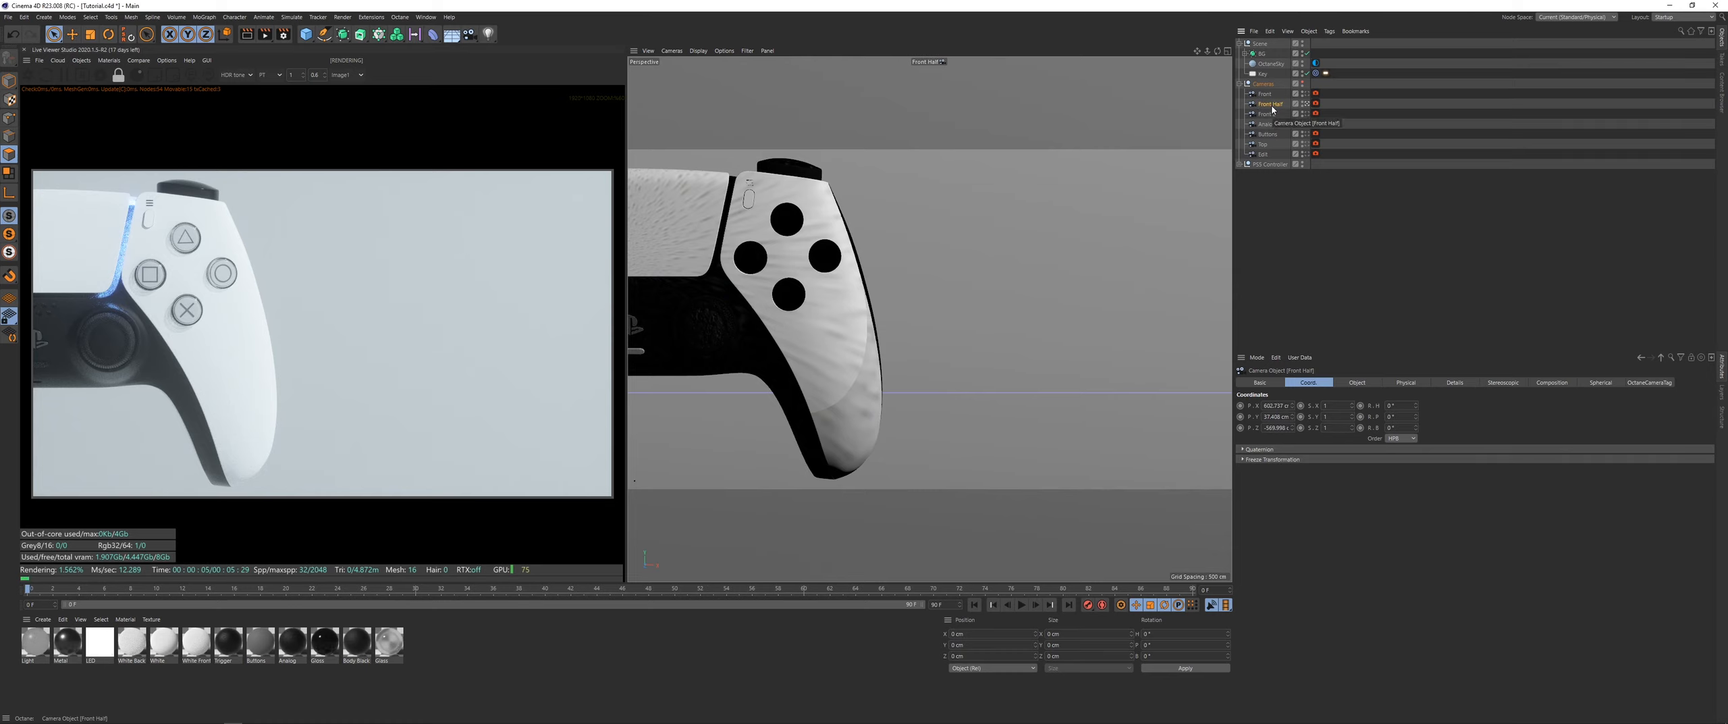
left_click(1390, 125)
Step: Duplicate the Front Half camera, look through the copy at the D-pad side and set its focal length to Portrait (80 mm)
left_click_drag(1272, 111, 1272, 111, "ctrl")
left_click(1307, 114)
middle_click_drag(729, 273, 1246, 302, "alt")
middle_click_drag(998, 297, 928, 304, "alt")
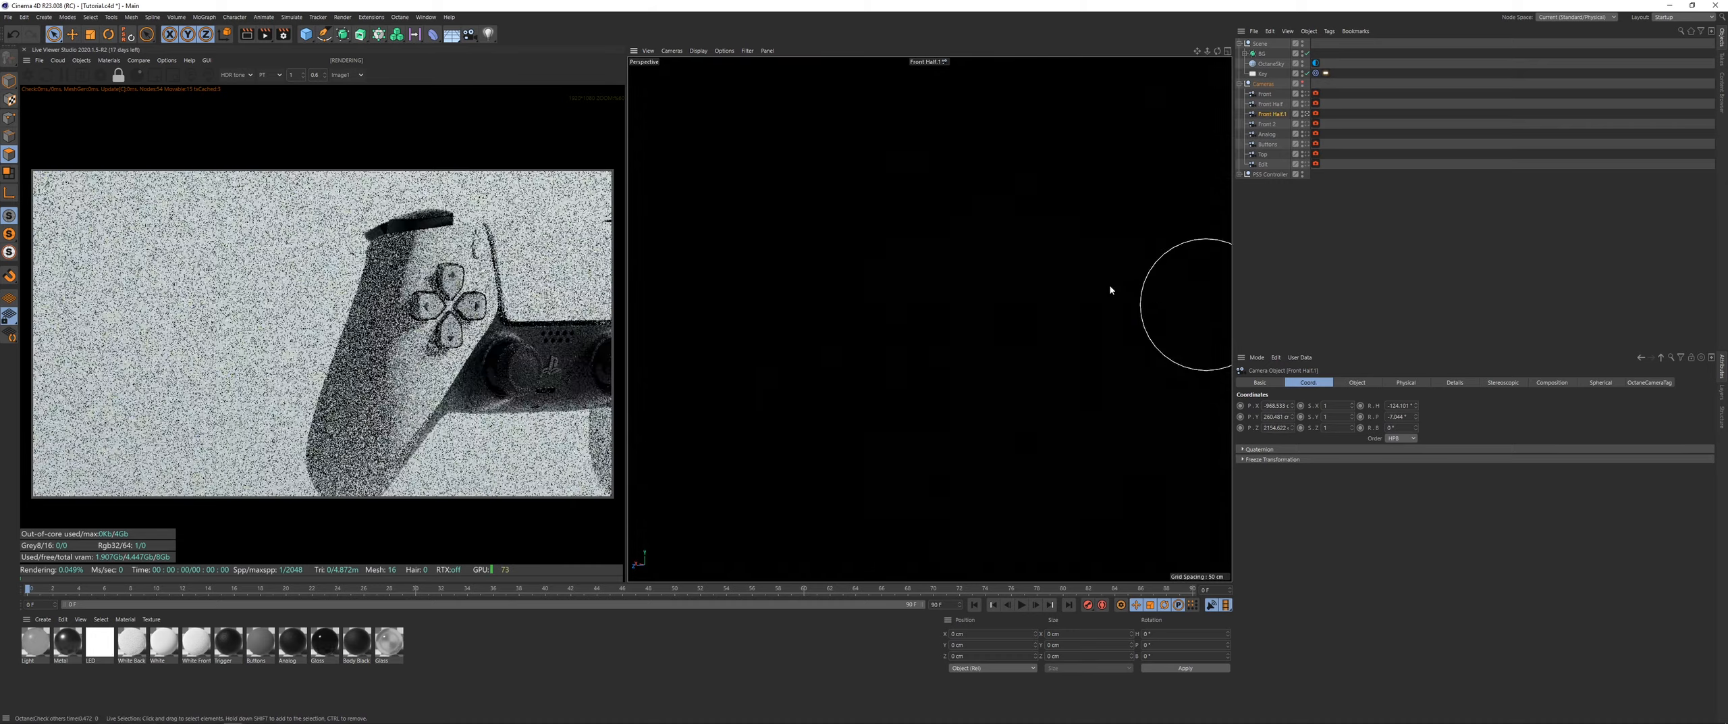
right_click_drag(927, 304, 1084, 398, "alt")
left_click(1357, 383)
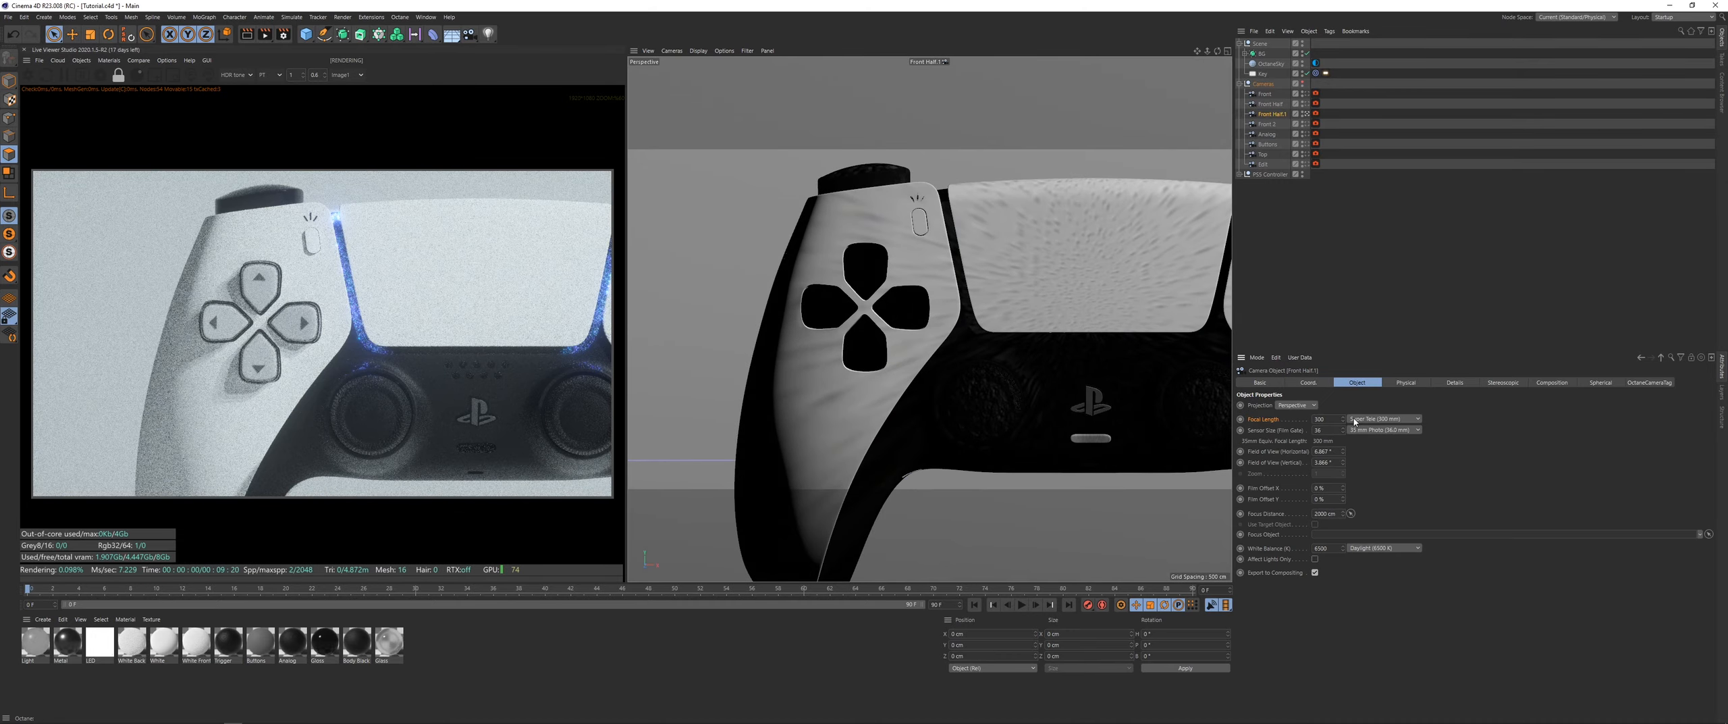
left_click(1356, 422)
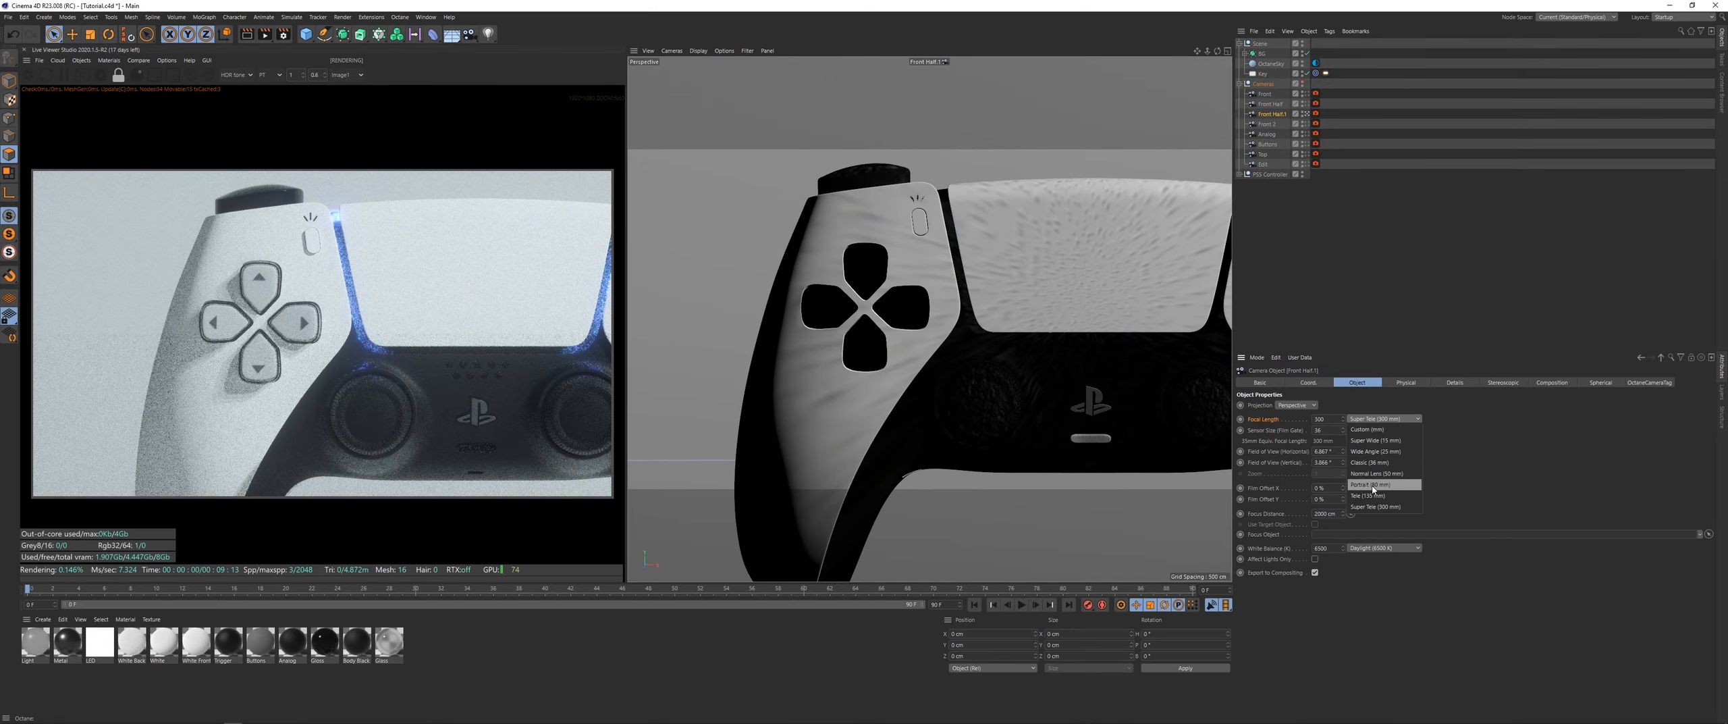
left_click(1377, 489)
Step: Reframe the Front Half copy to show the whole controller at a three-quarter angle from the D-pad side
right_click_drag(985, 305, 1169, 300, "alt")
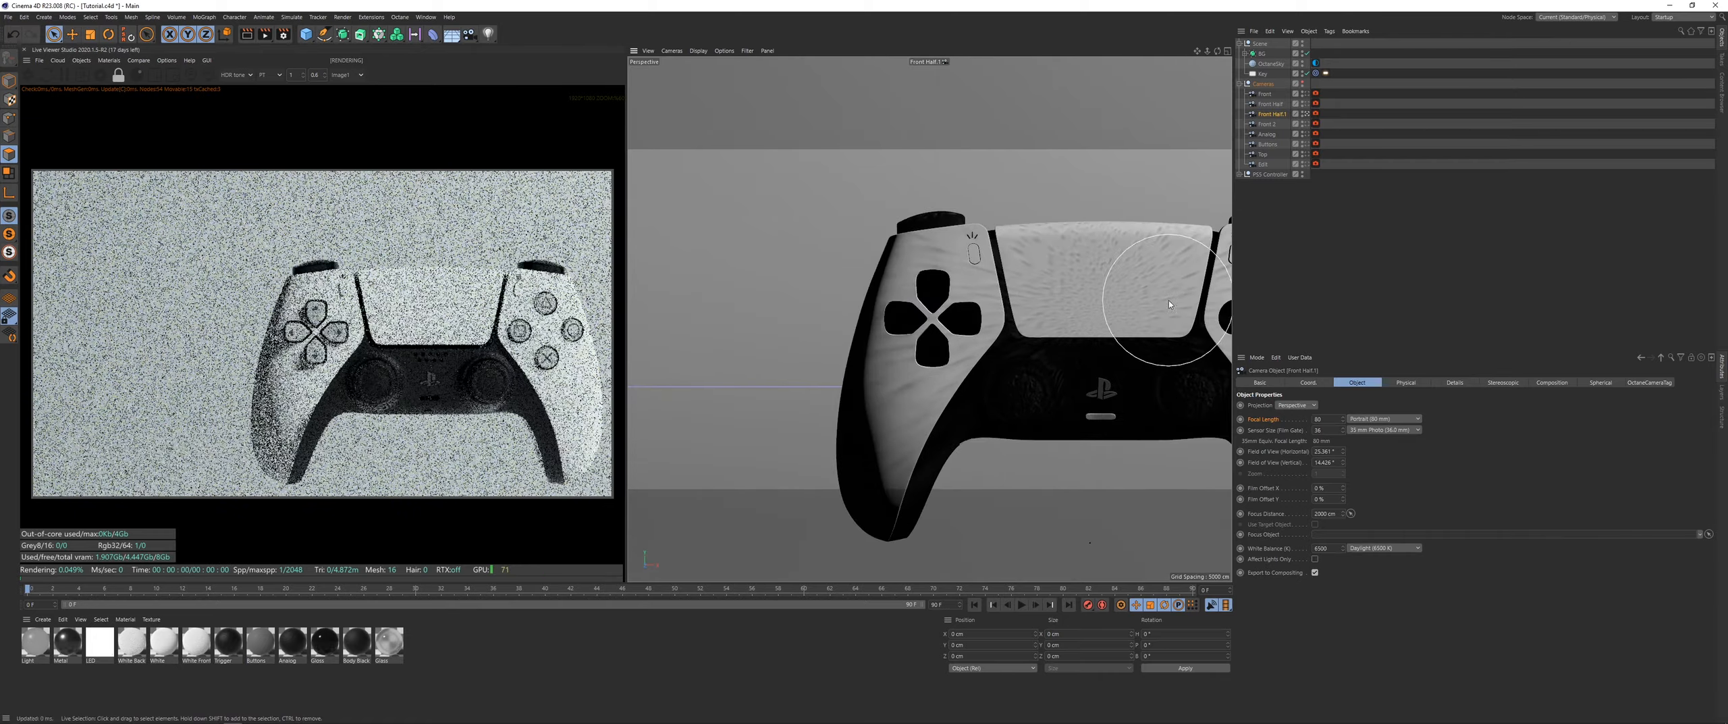
left_click_drag(1043, 321, 1016, 342, "alt")
scroll(1016, 342, "down", 5)
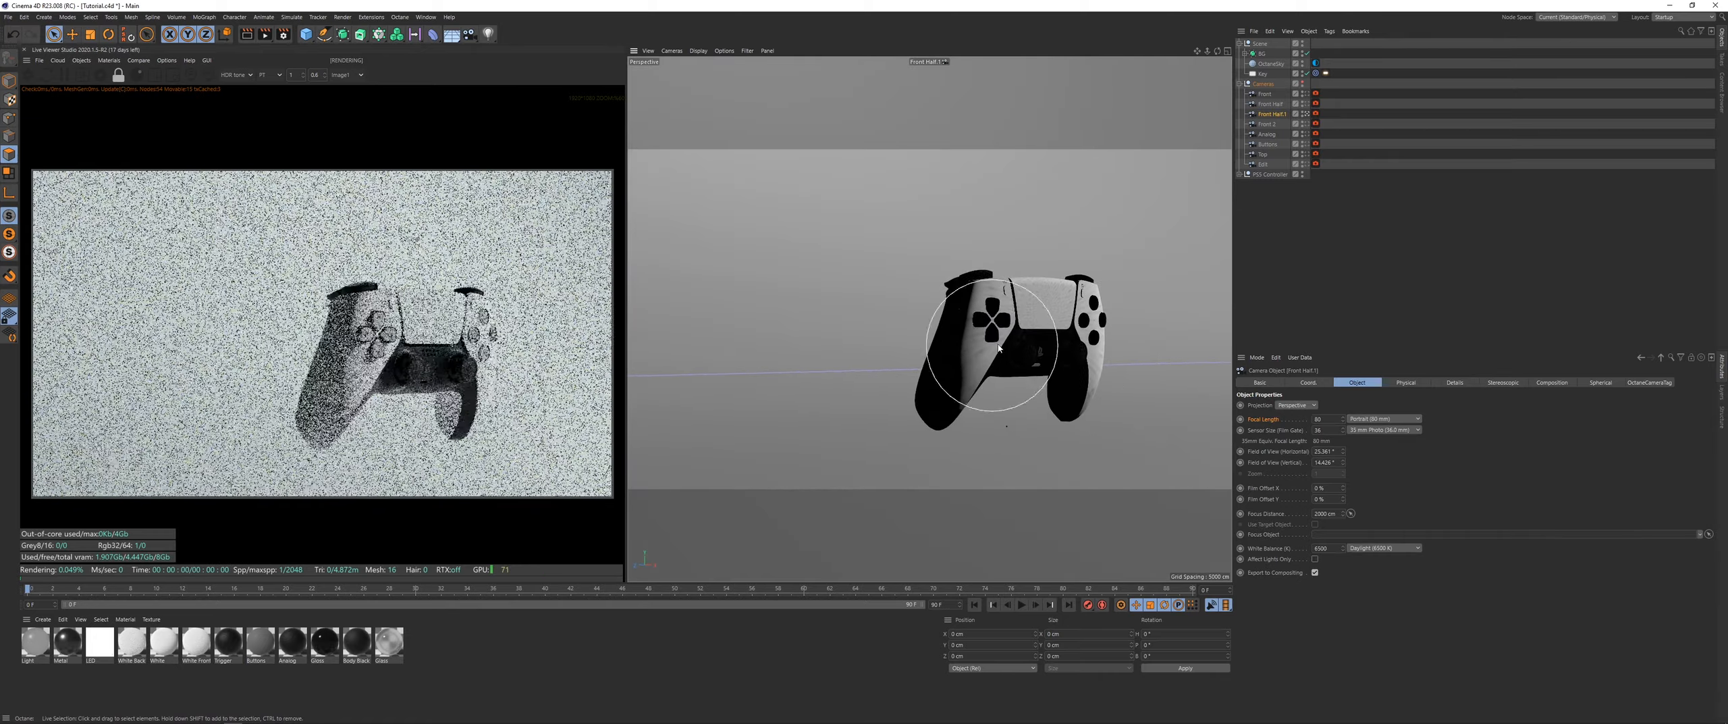
middle_click_drag(1018, 341, 936, 298, "alt")
mouse_move(937, 298)
left_mouse_down("alt")
mouse_move(949, 273)
mouse_move(974, 276)
mouse_move(933, 298)
left_mouse_up("alt")
middle_click_drag(935, 298, 929, 301, "alt")
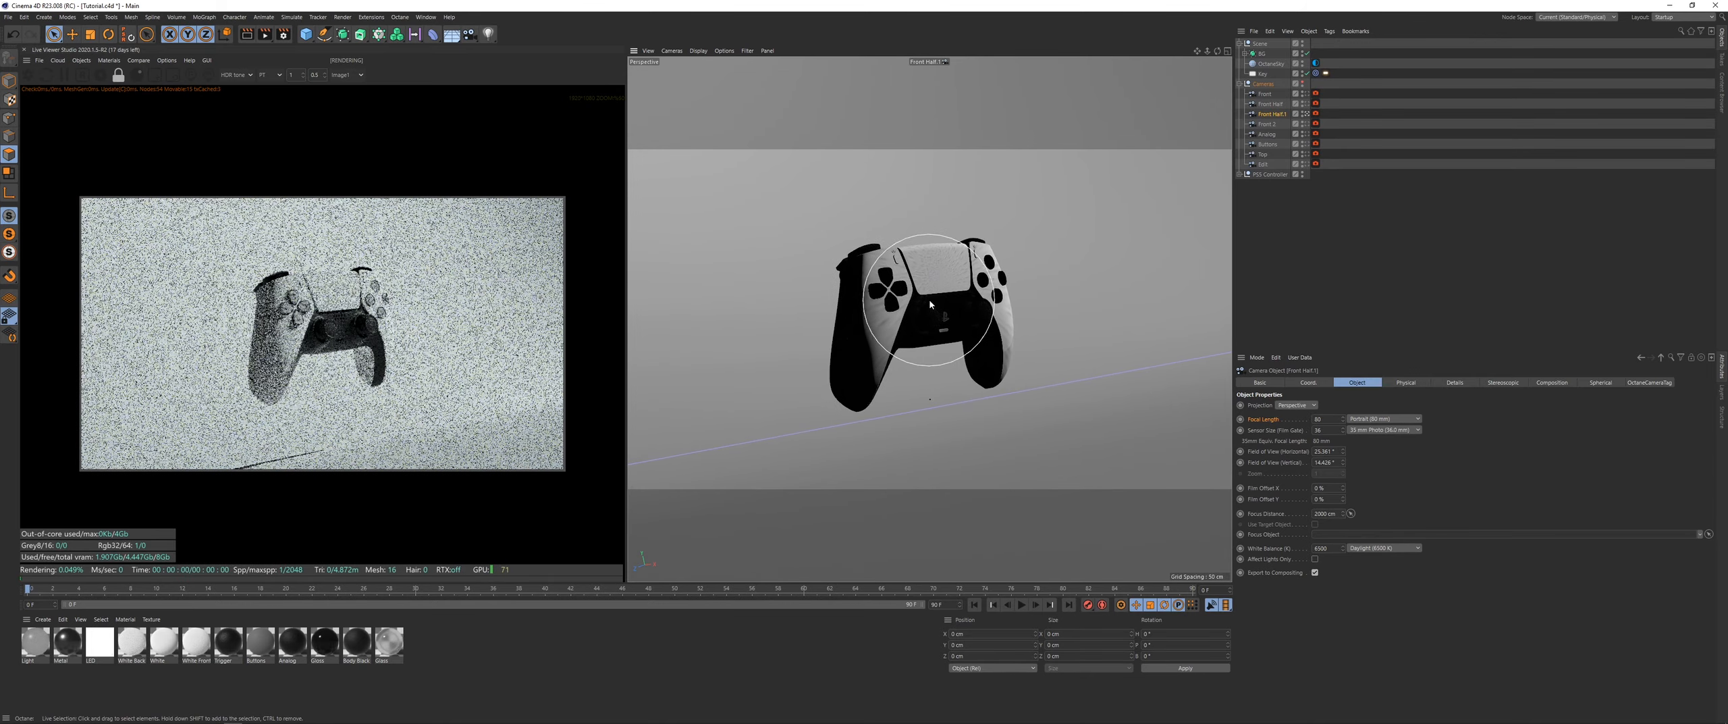
scroll(440, 328, "up", 1)
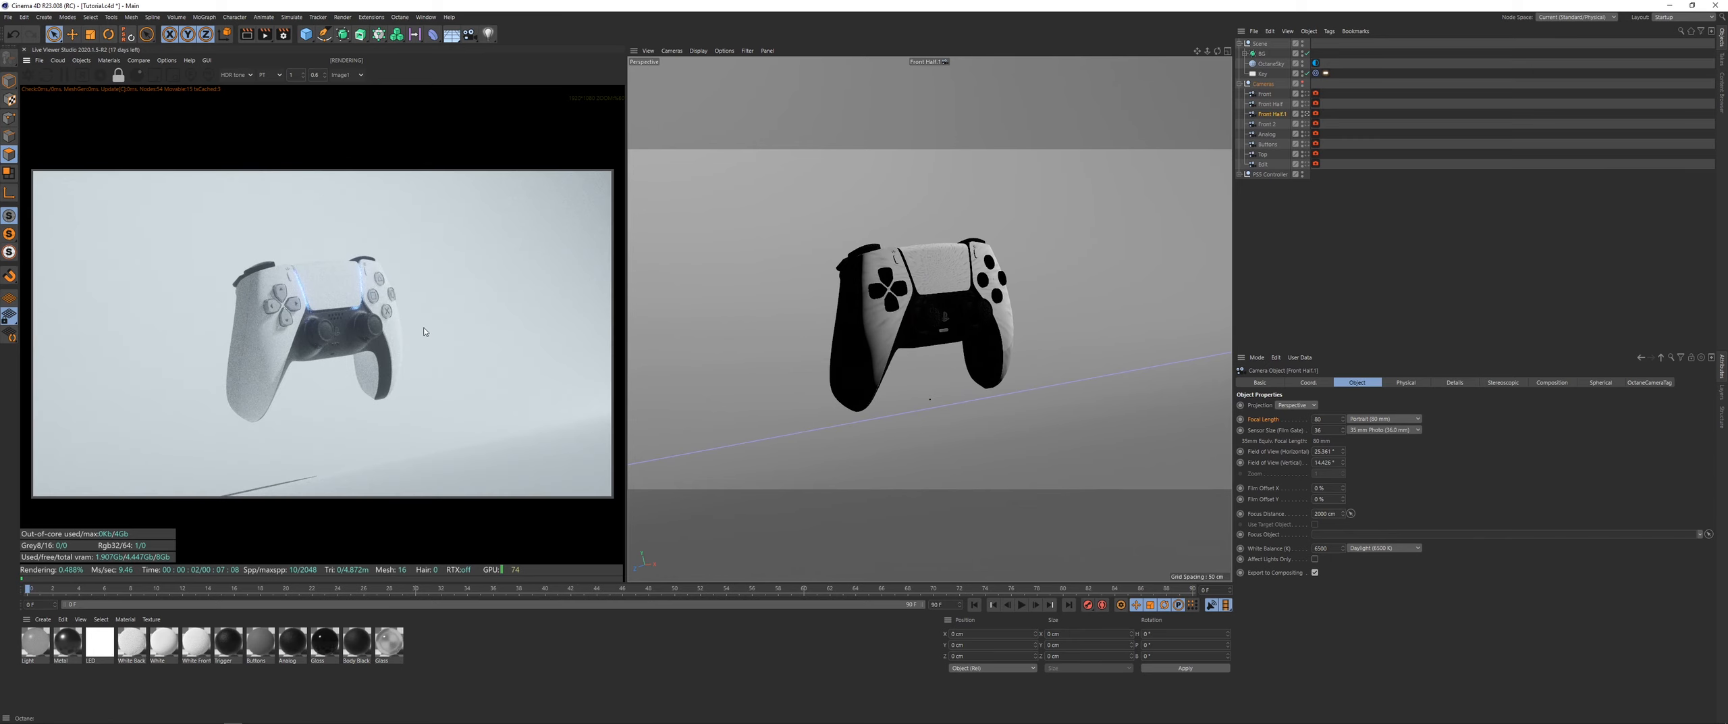
left_click_drag(930, 274, 946, 278, "alt")
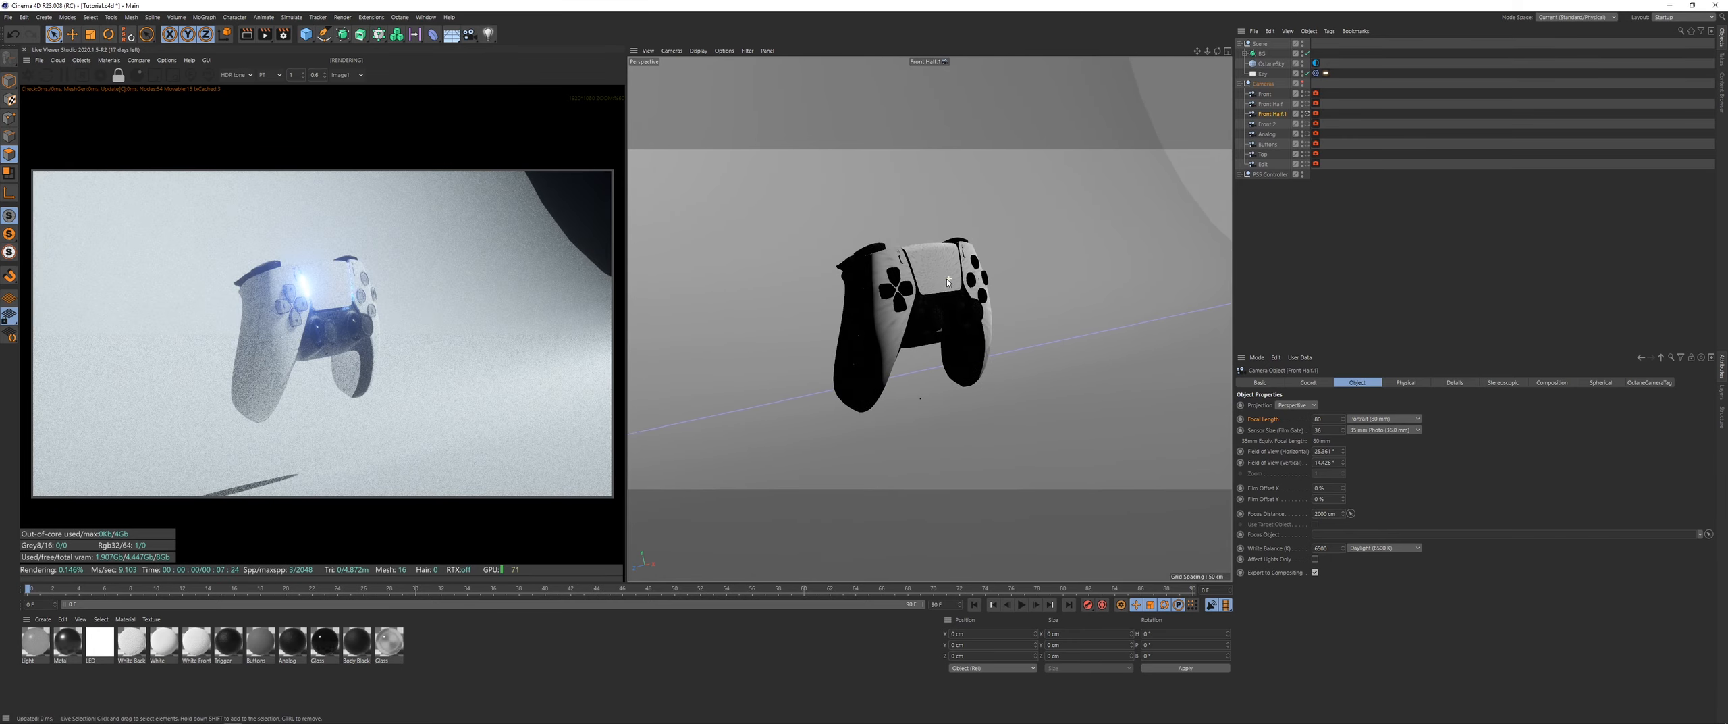
Step: Widen the backdrop plane to 8000 cm to cover the exposed corner and readjust the three-quarter camera angle
left_click(1244, 54)
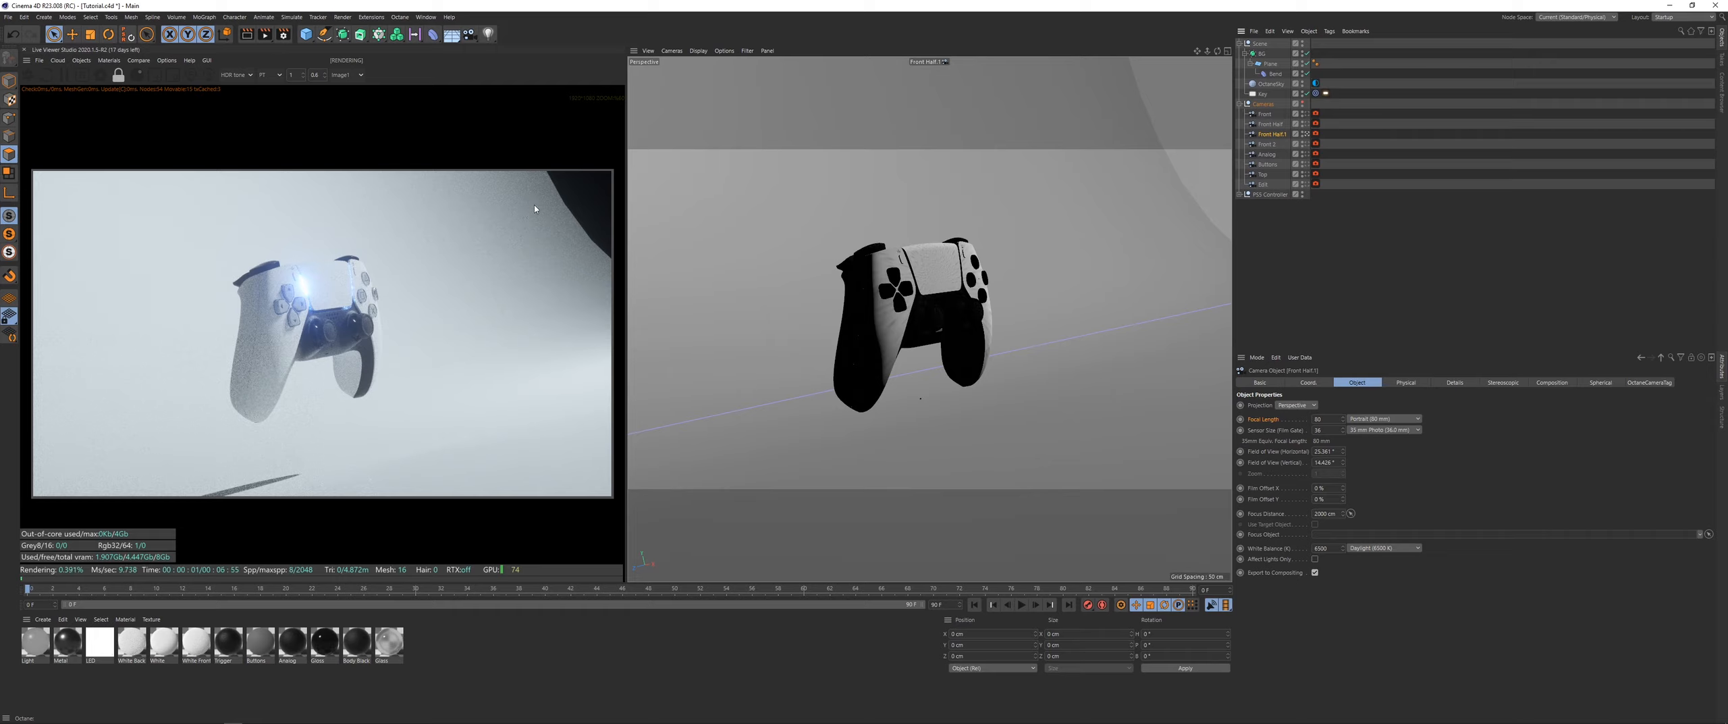
left_click(1270, 64)
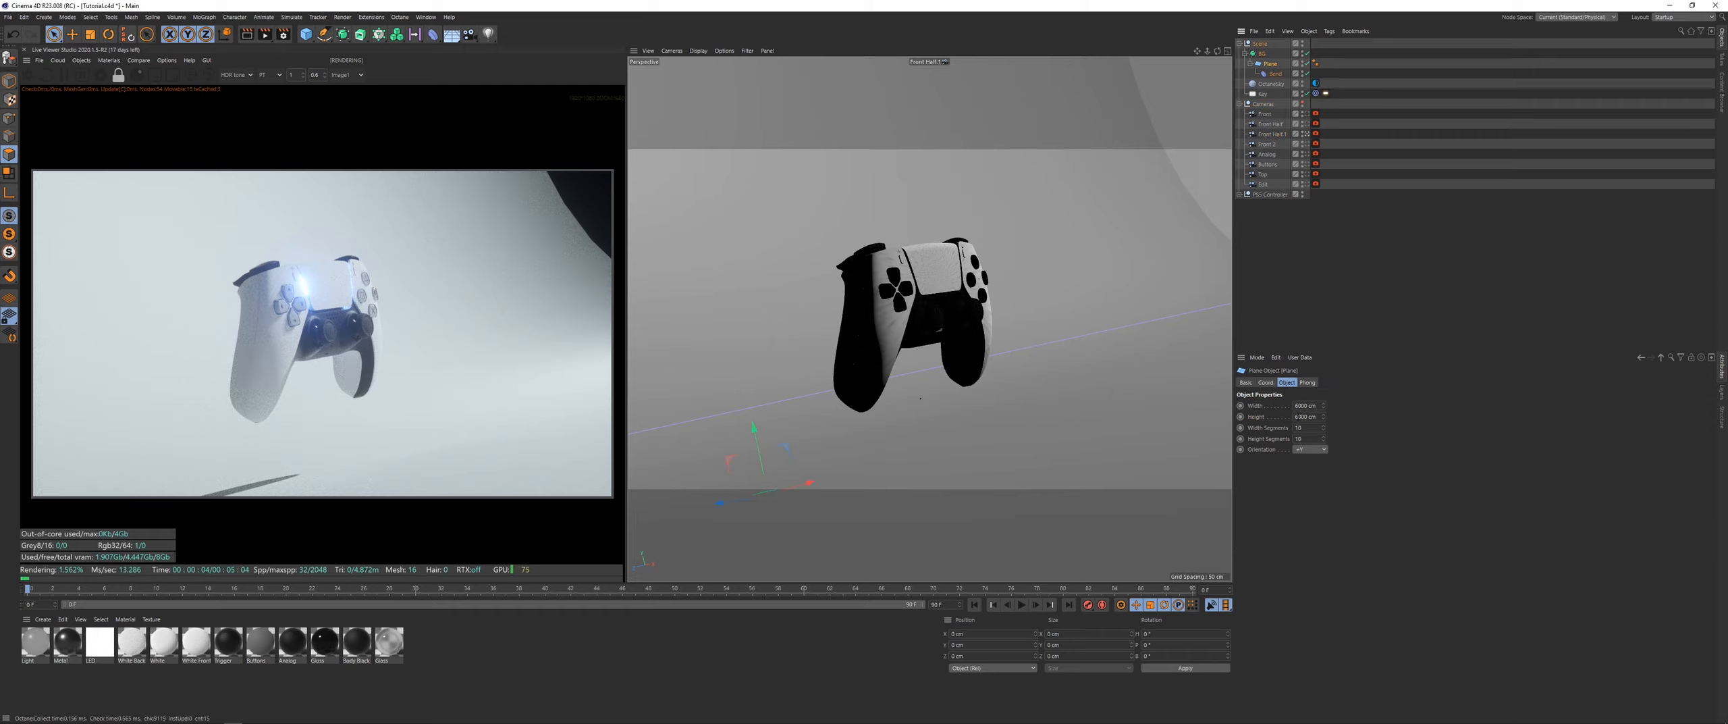
left_click_drag(1298, 407, 1201, 439)
type("8")
key("Return")
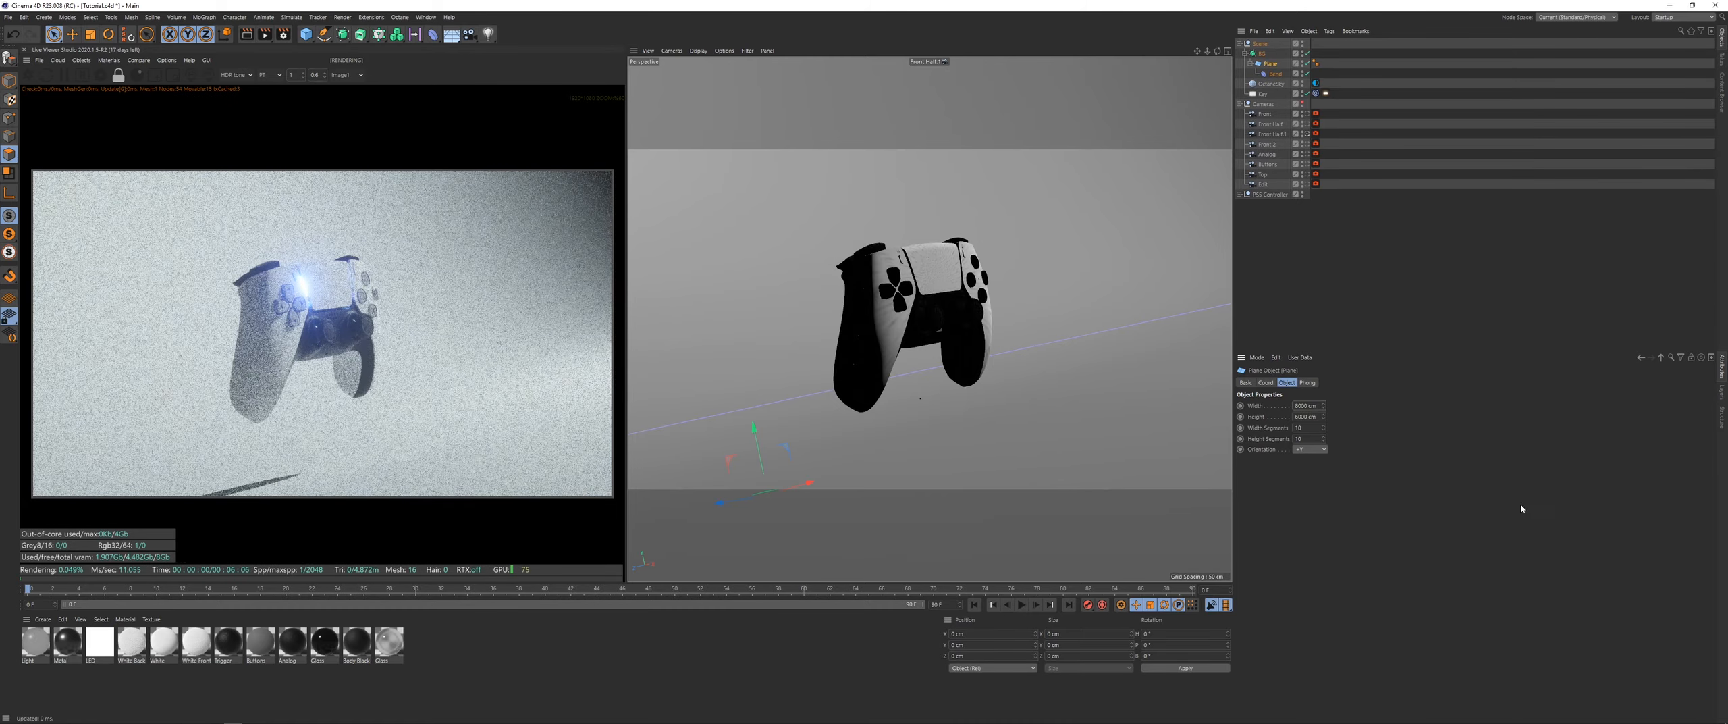
left_click_drag(932, 413, 922, 319, "alt")
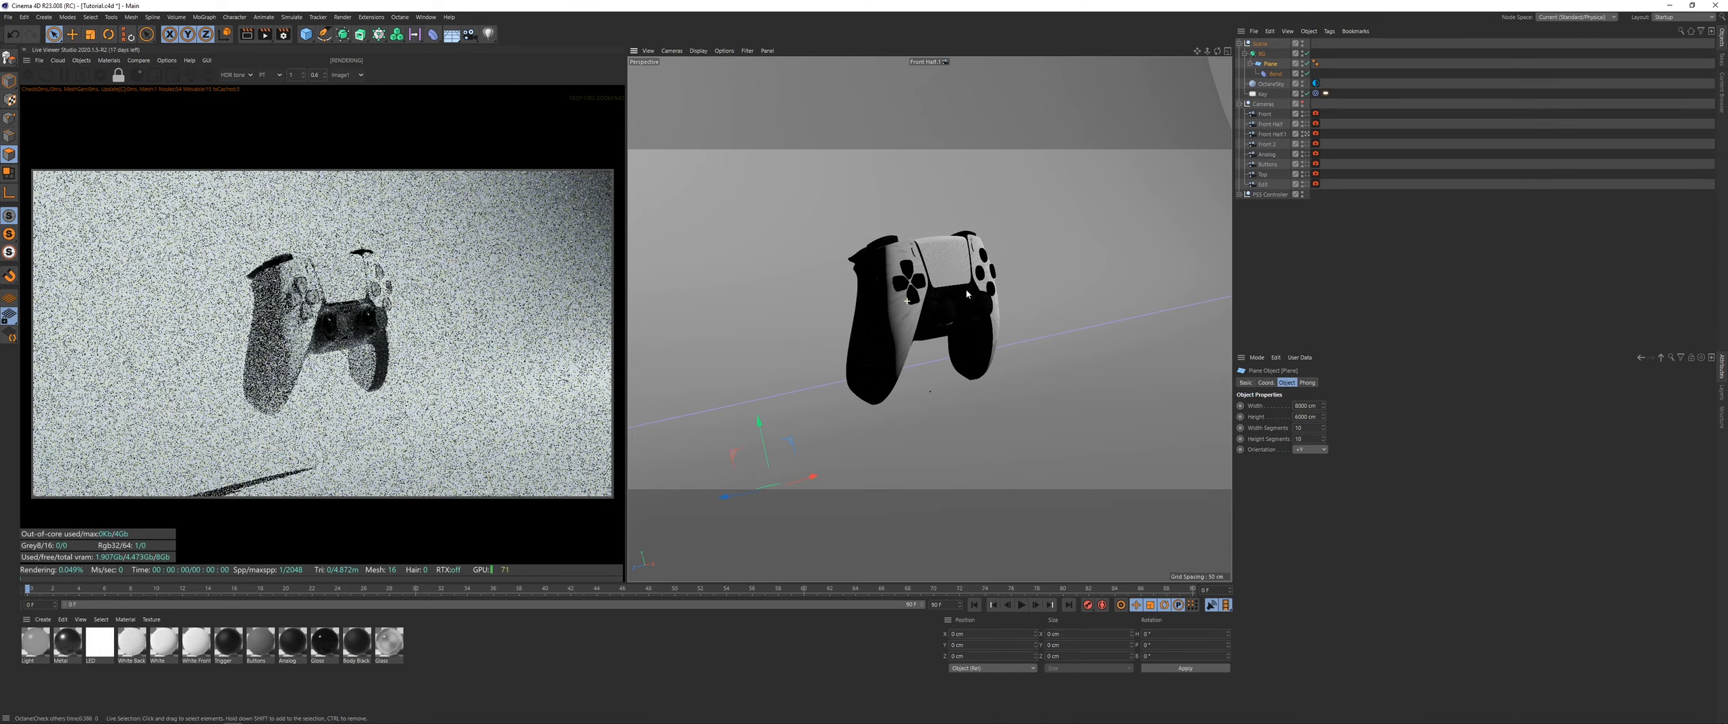
Step: Move the Key light outward and upward, farther from the controller and past the end of the backdrop
left_click(1264, 94)
key("F2")
key("e")
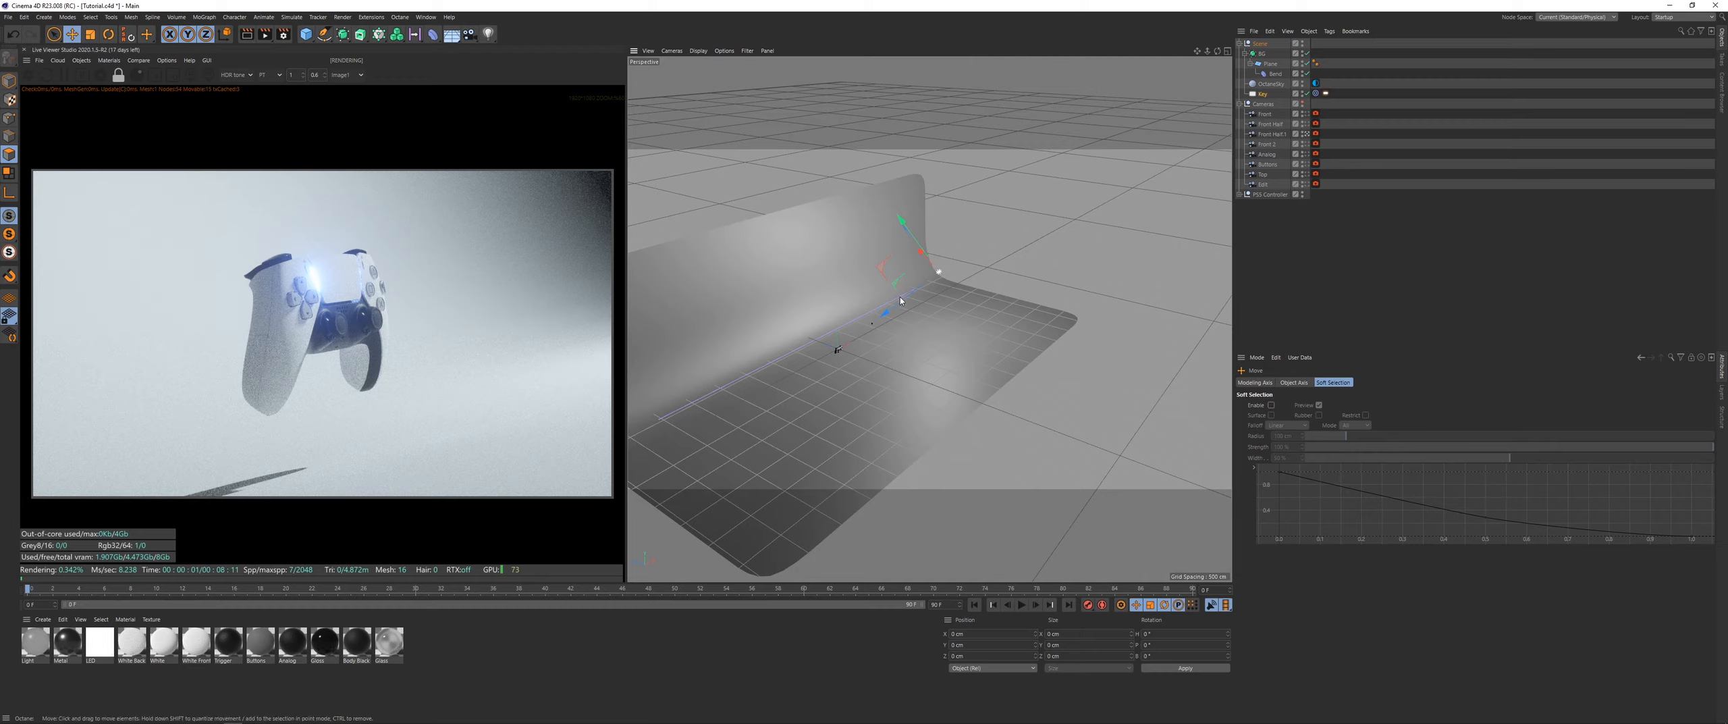
left_click_drag(902, 299, 969, 268)
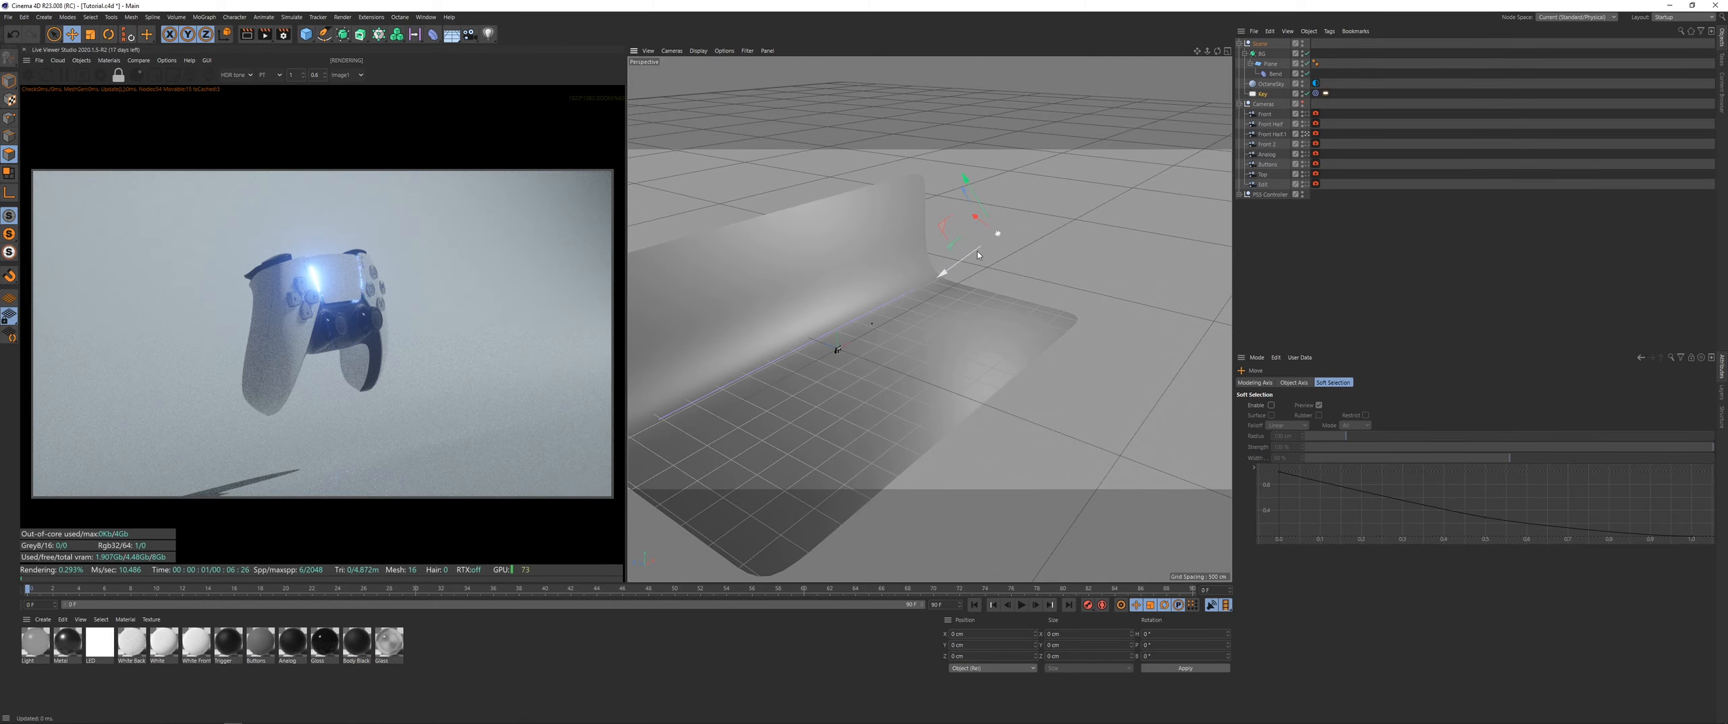
left_click_drag(977, 251, 979, 208)
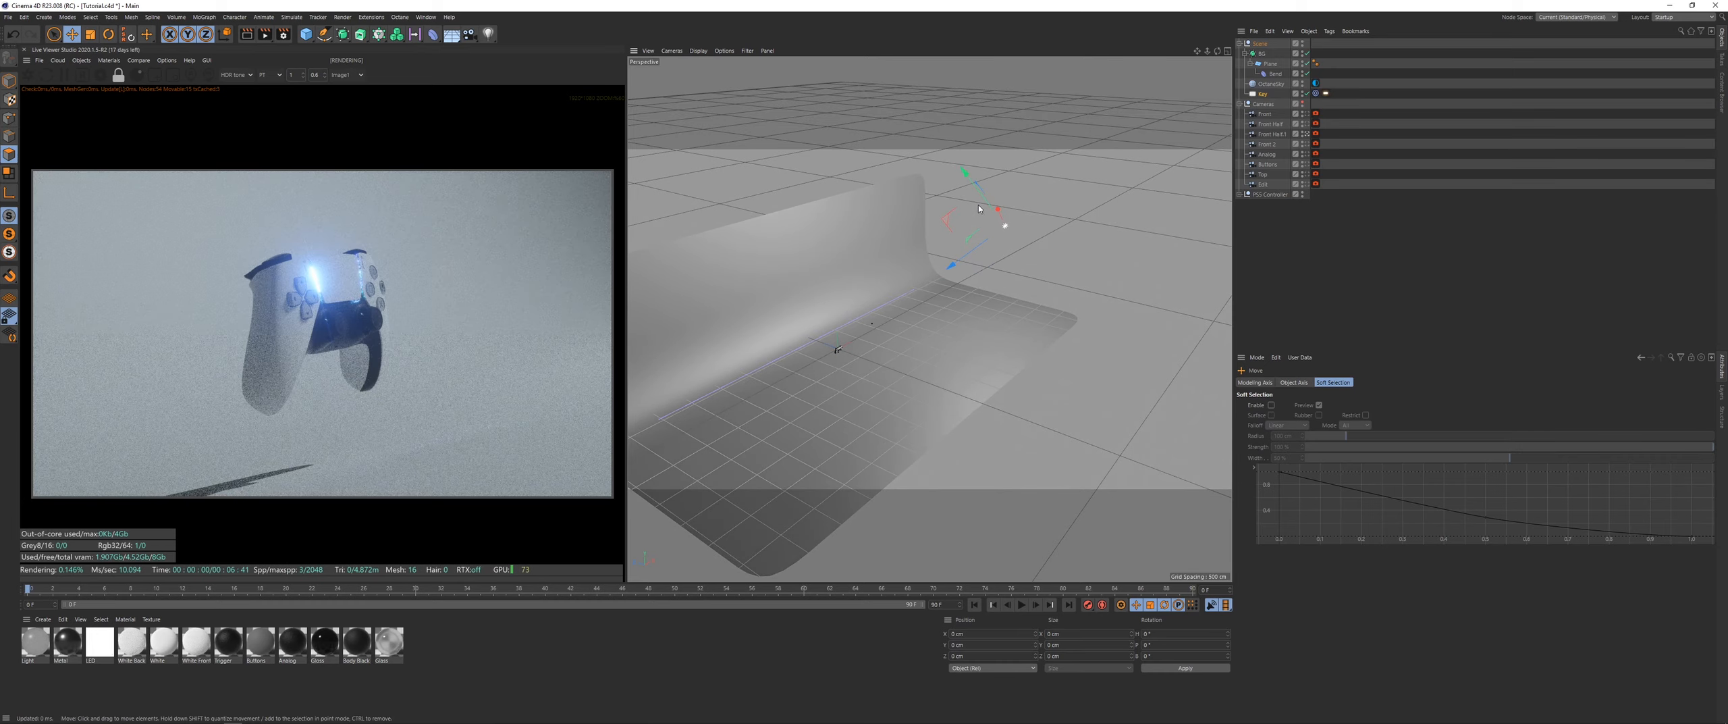
Step: Enable surface brightness on the LED material's blackbody emission and set its power to 3
left_click(109, 61)
left_click(132, 83)
left_click(100, 643)
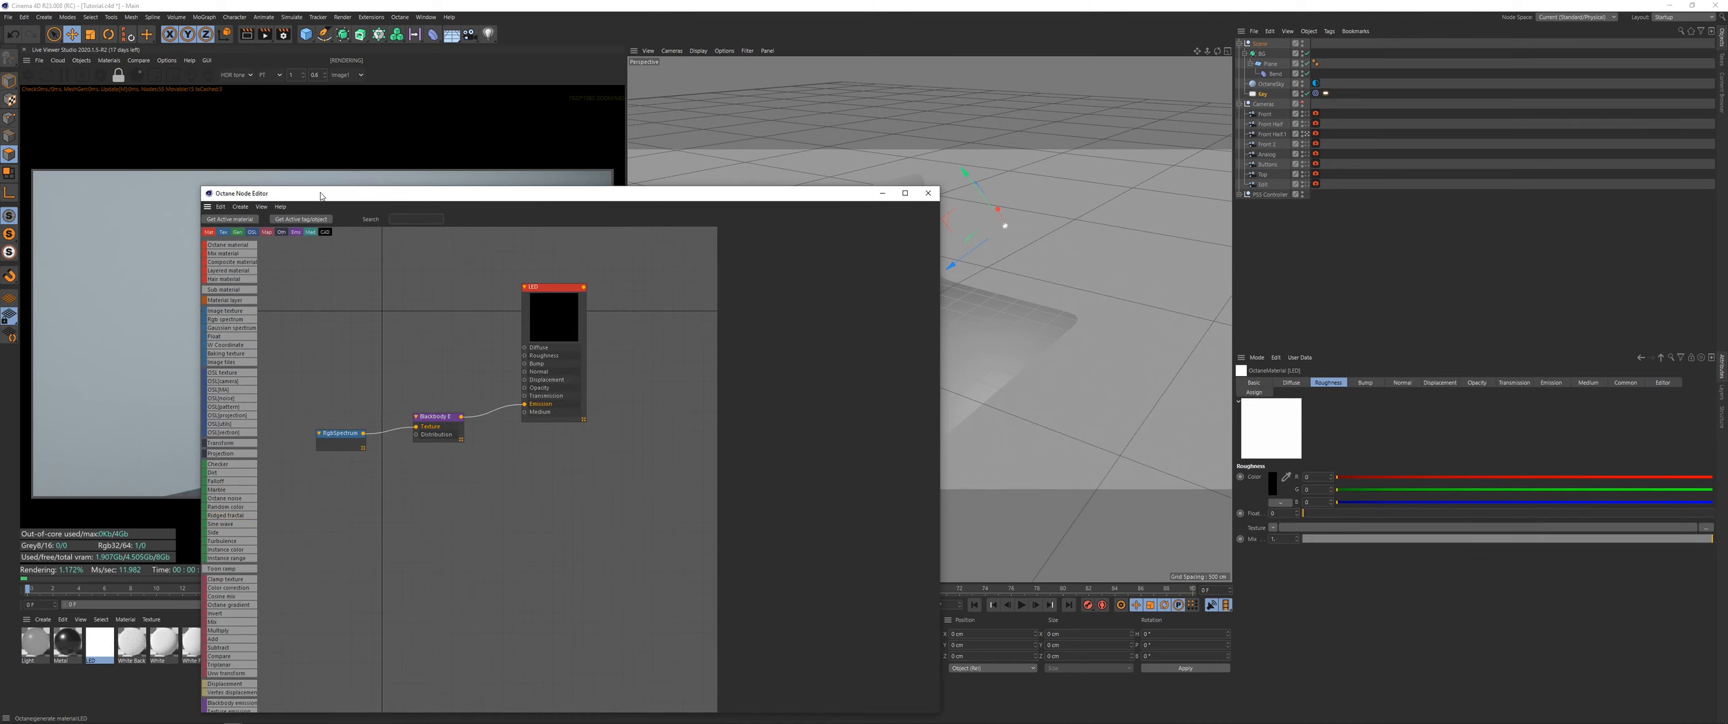
left_click_drag(324, 197, 776, 173)
left_click(911, 402)
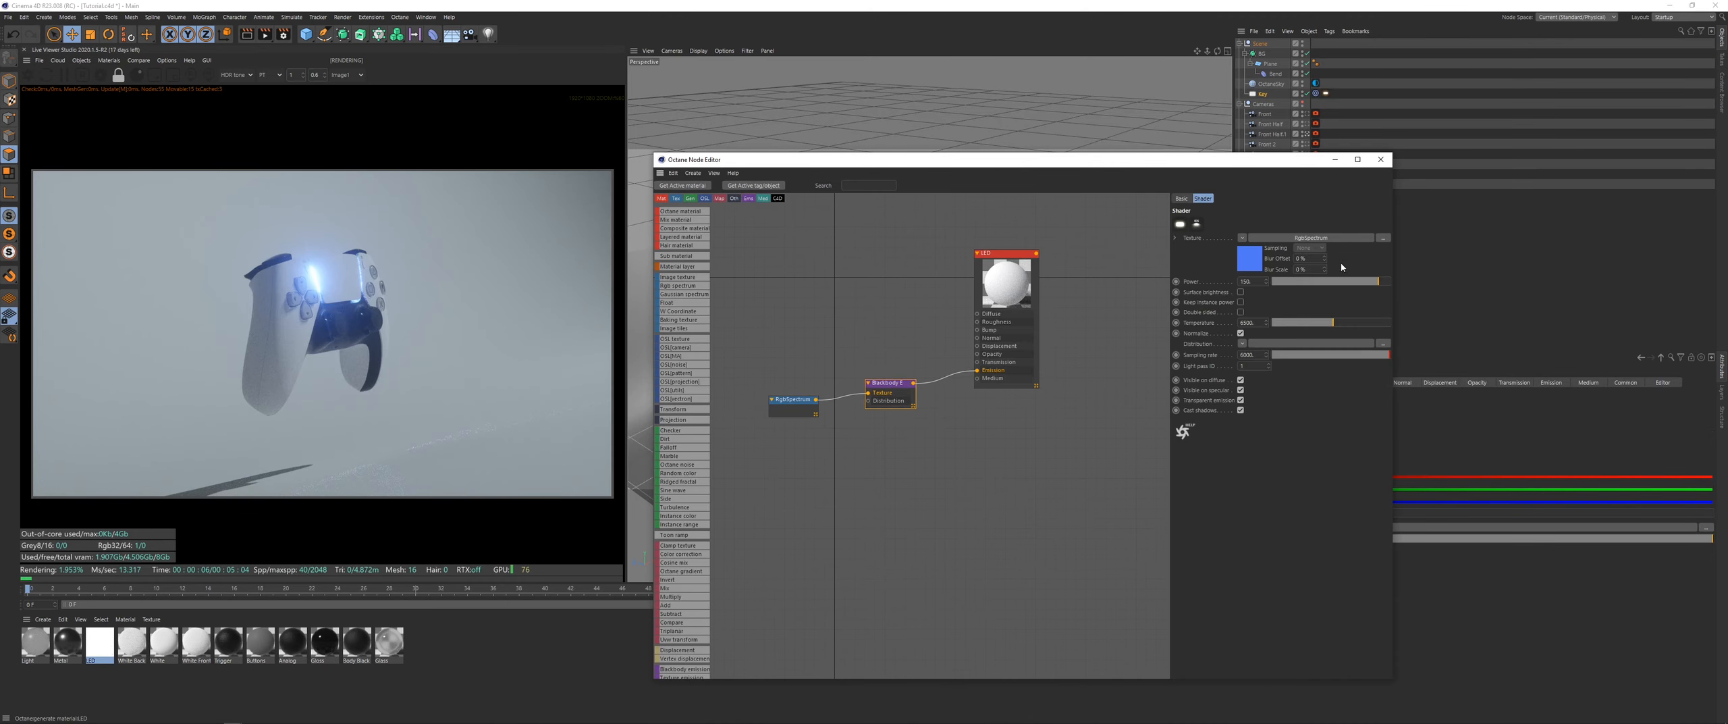
left_click(1240, 292)
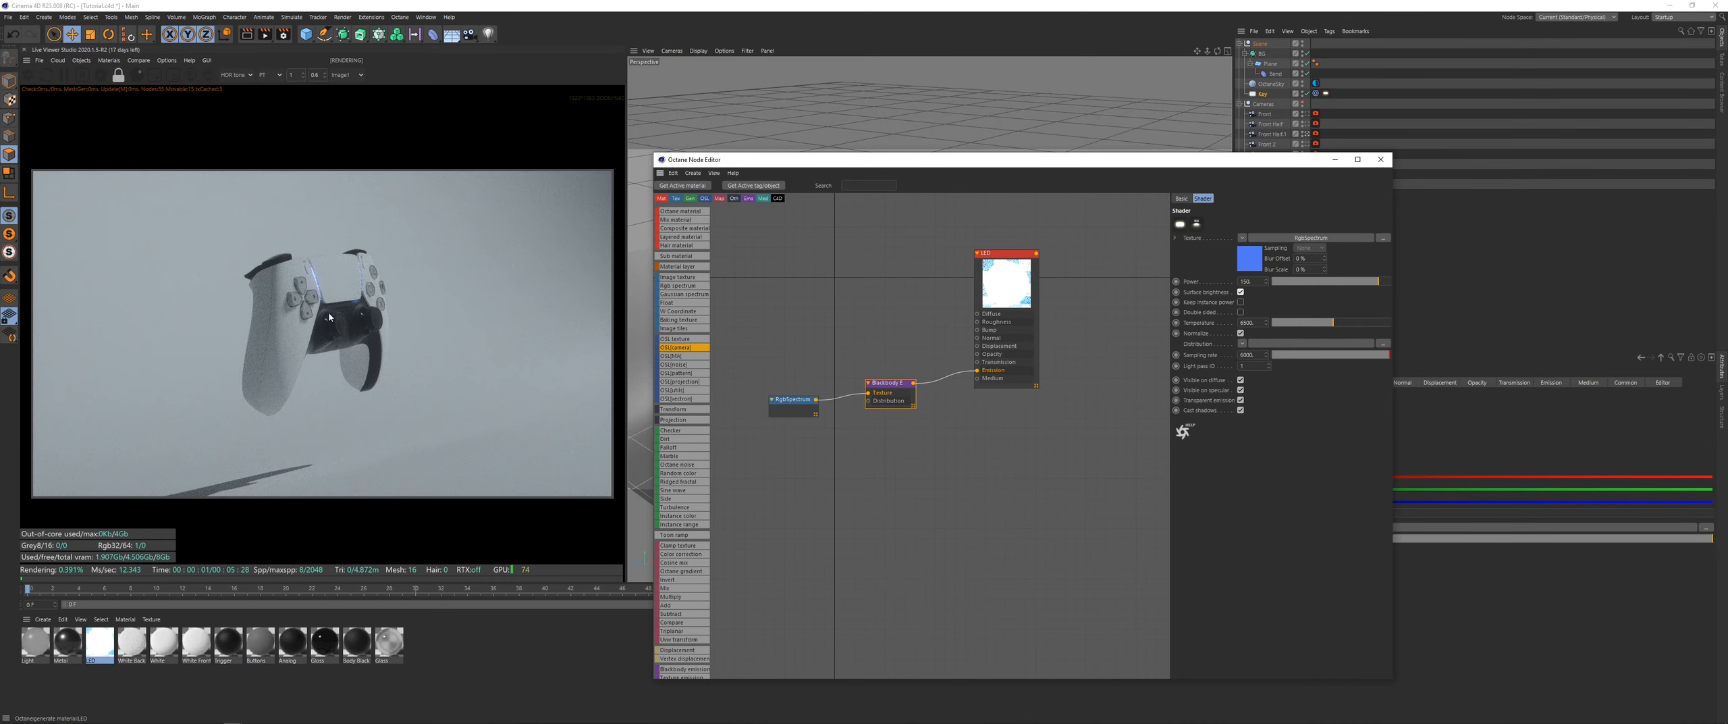
type("2")
key("Return")
type("3")
key("Return")
left_click(1381, 159)
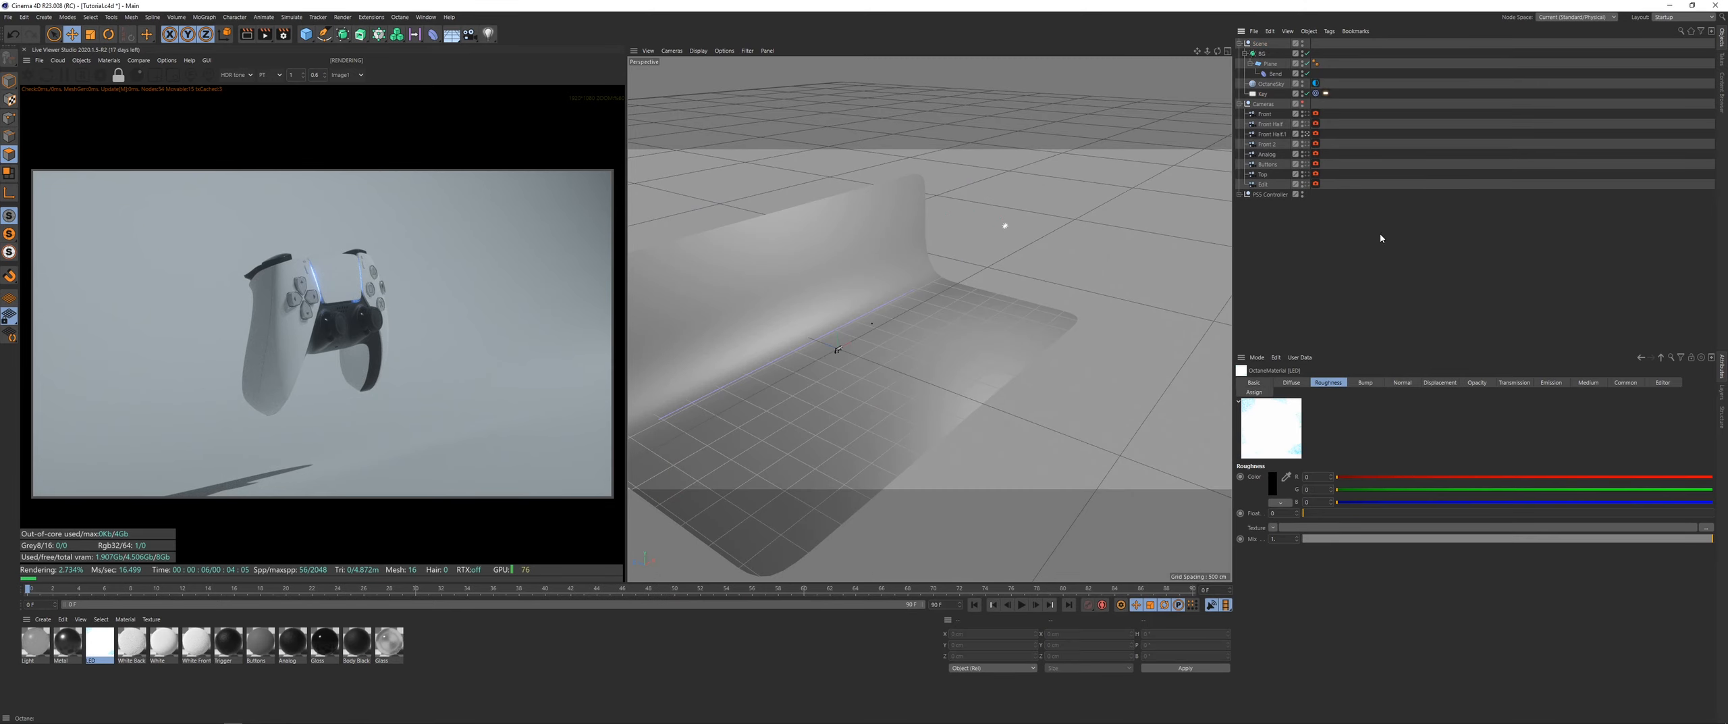
left_click(1327, 93)
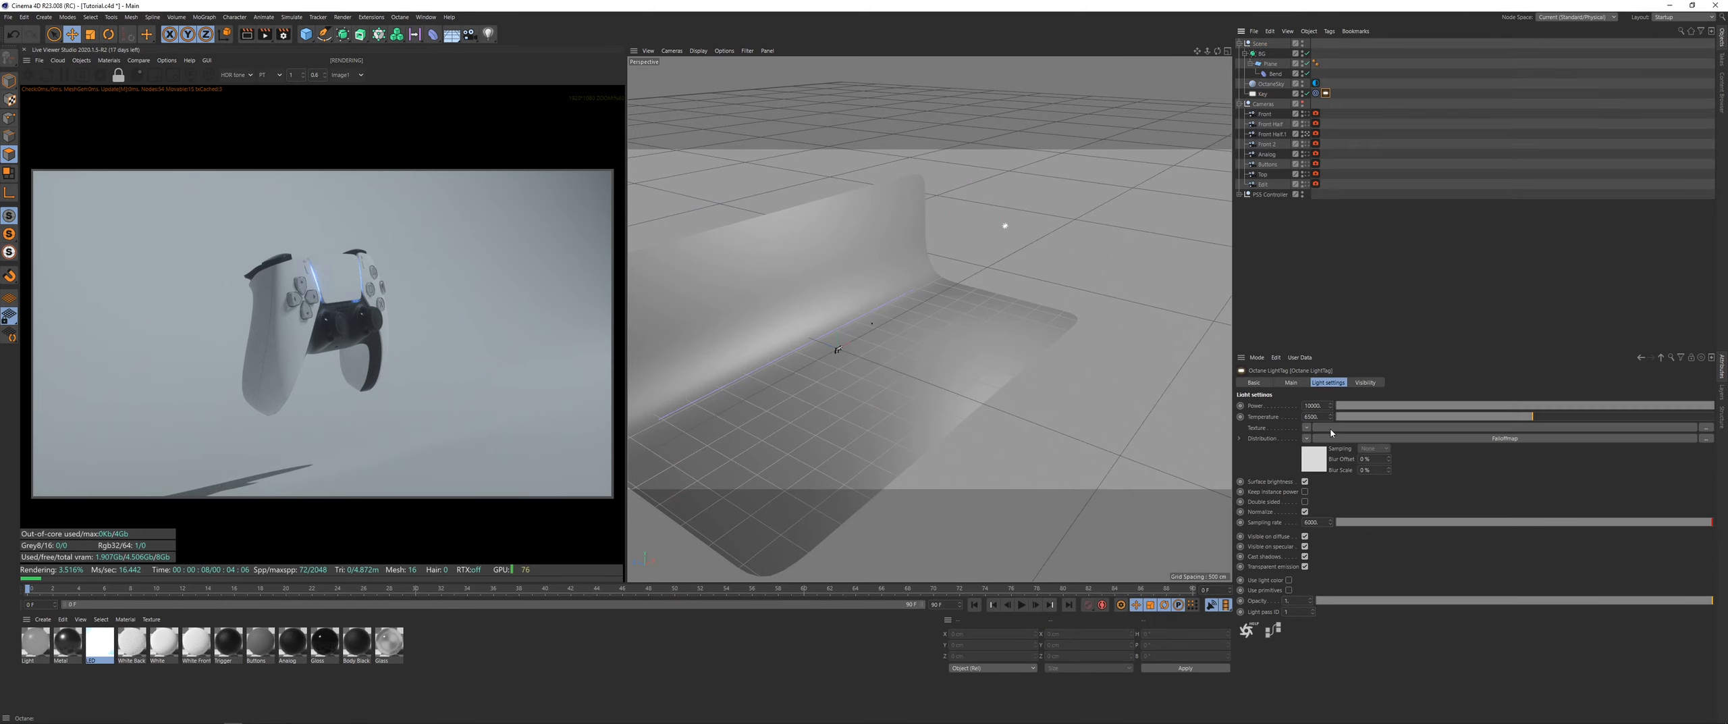
left_click(1311, 466)
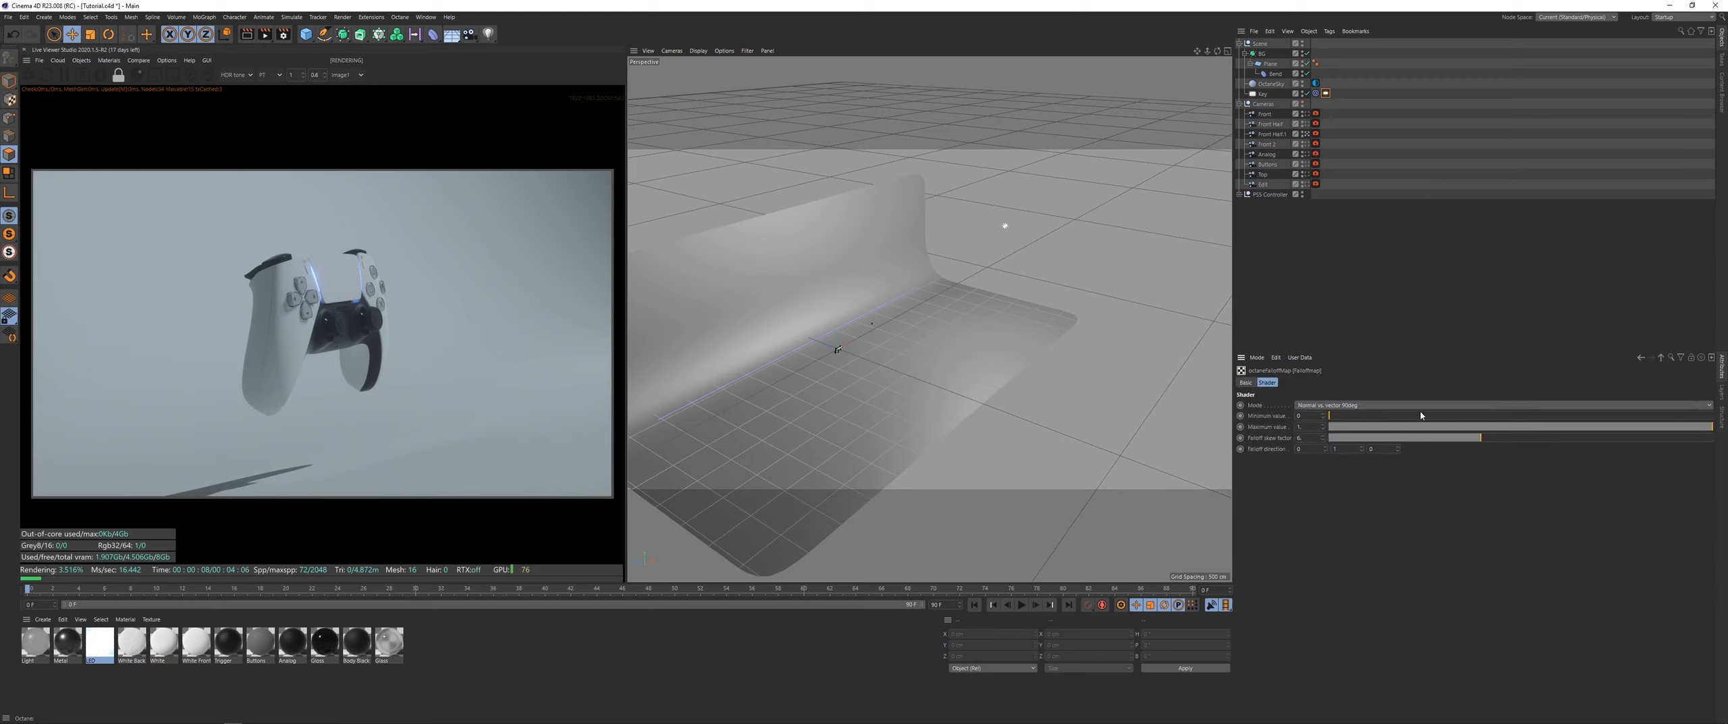
left_click(1671, 358)
left_click(1662, 358)
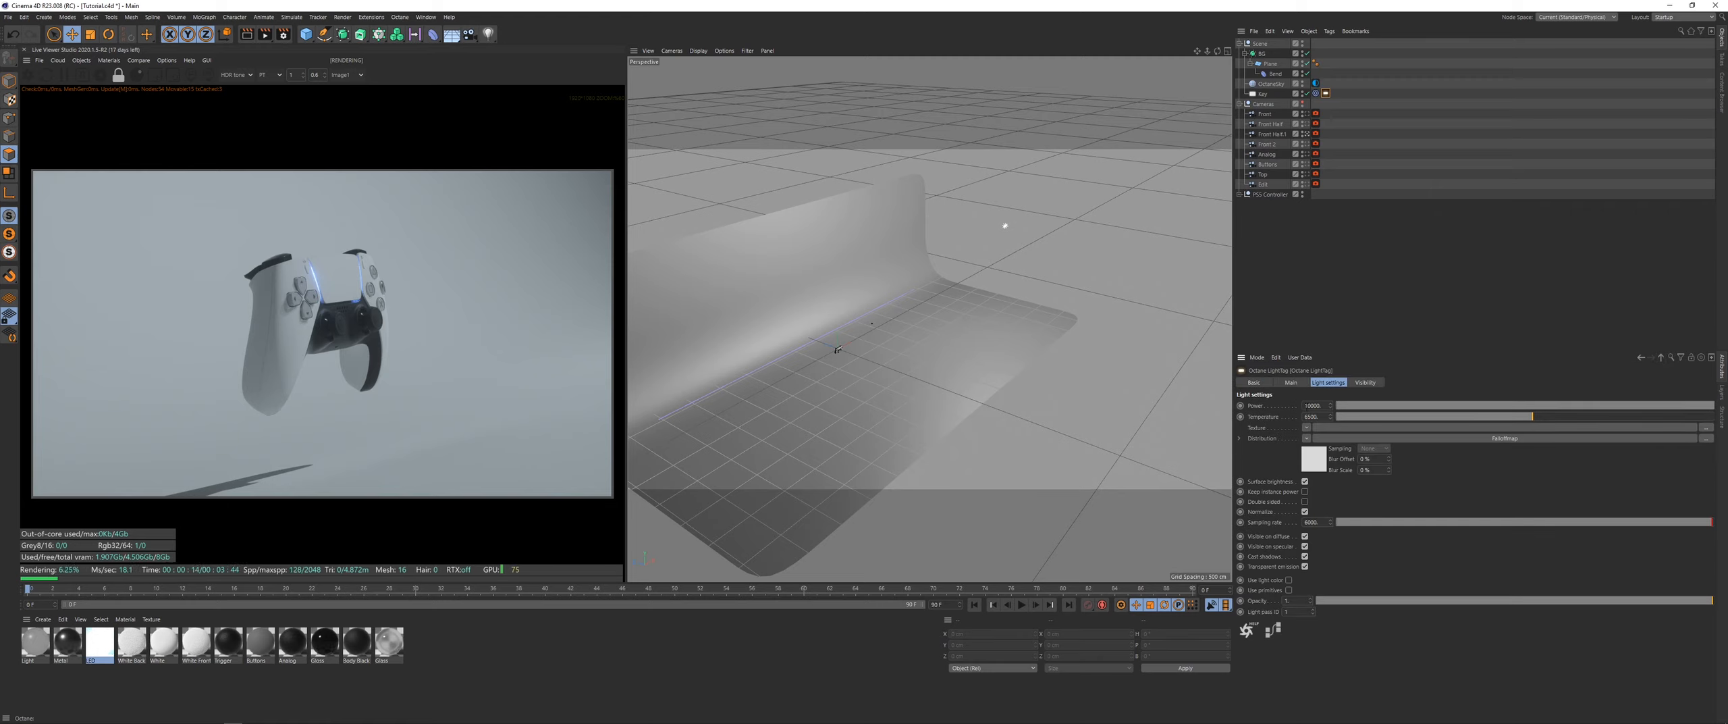
Step: Reposition the Key light above the far end of the backdrop and check the light falloff in the render
left_click(1290, 314)
left_click(1262, 94)
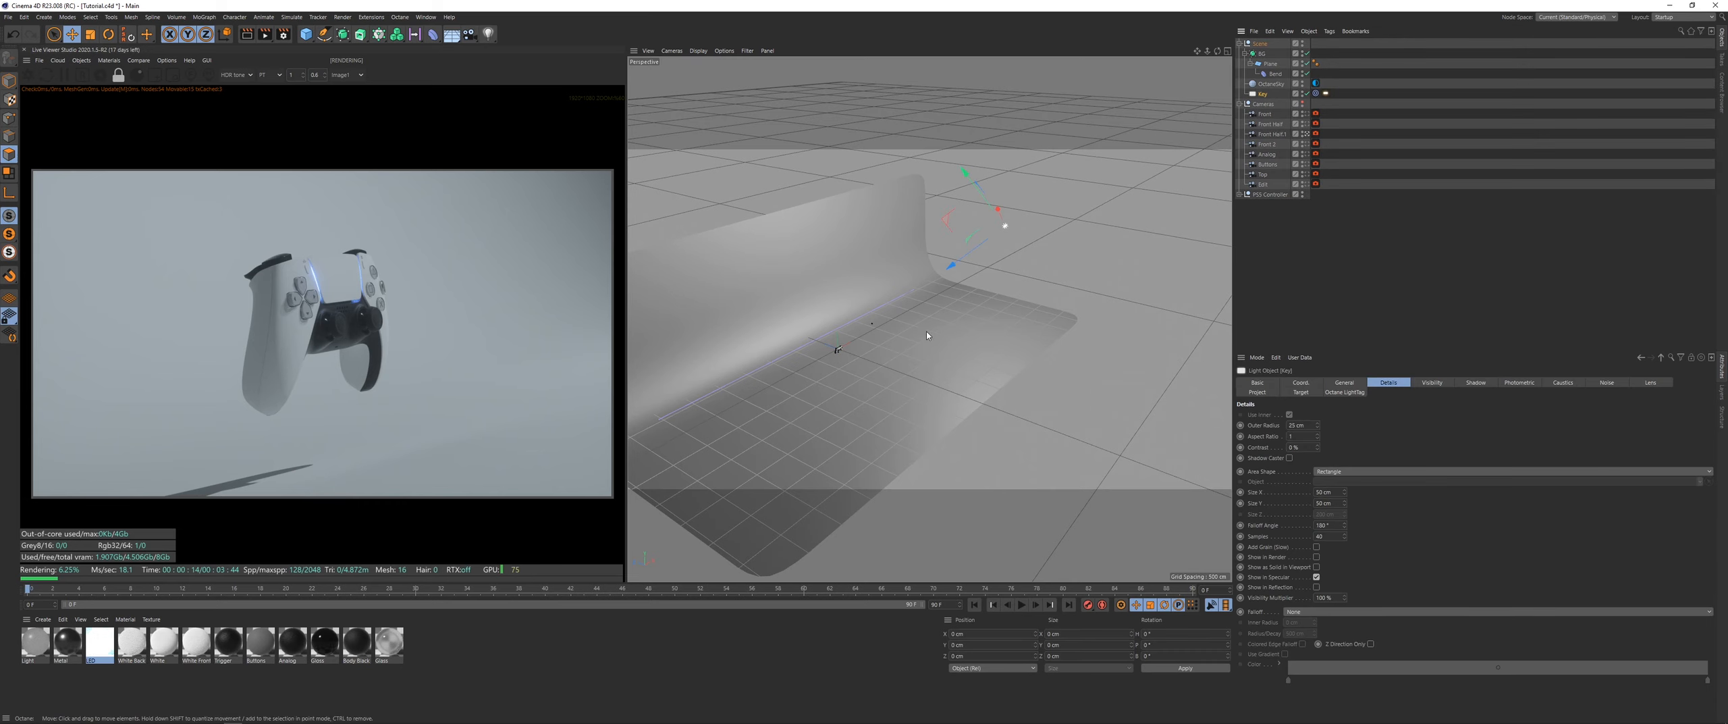
left_click_drag(926, 330, 1011, 317, "alt")
left_click_drag(967, 245, 937, 204)
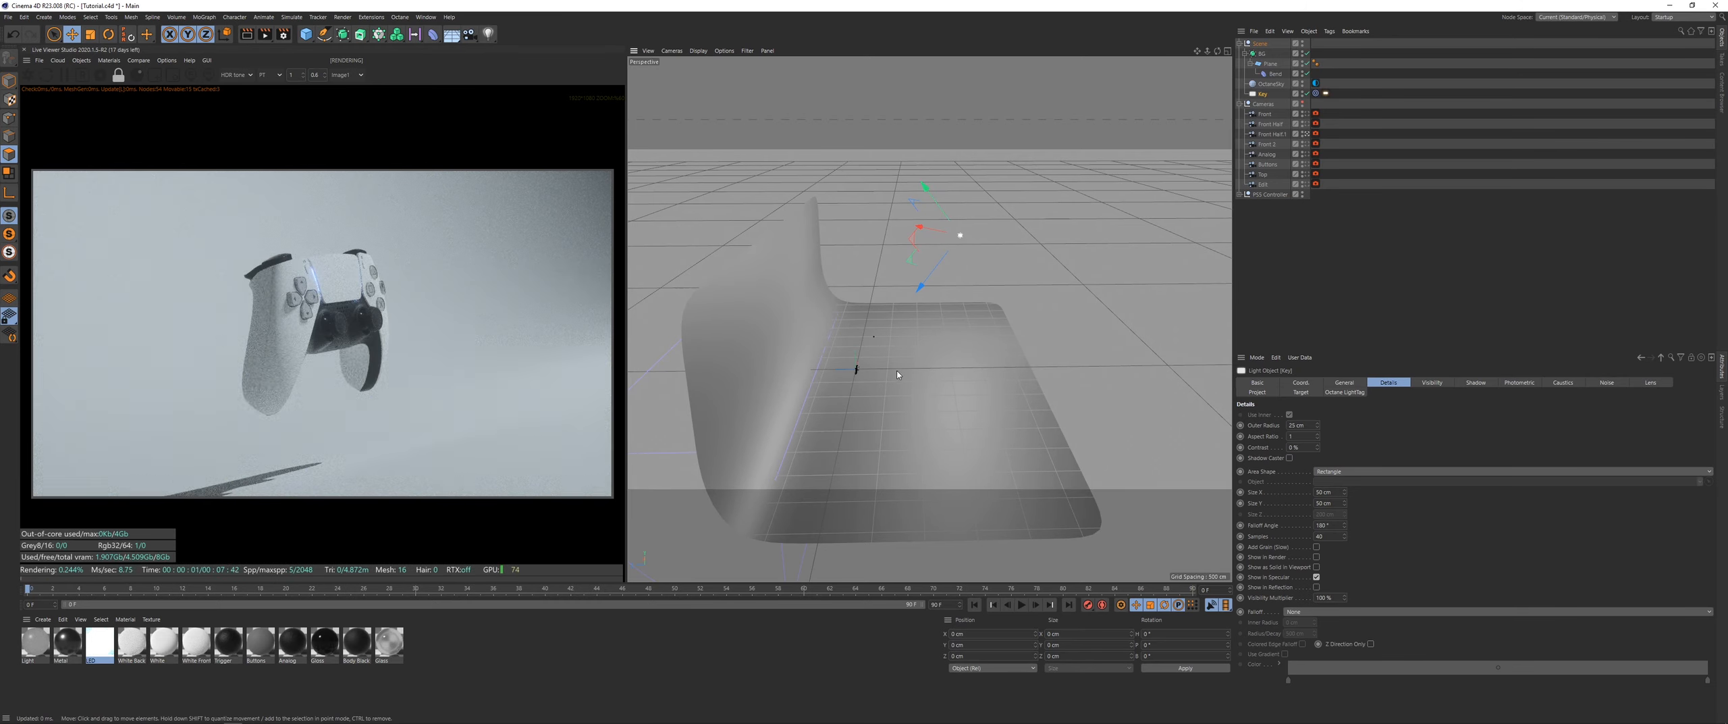
scroll(482, 351, "down", 1)
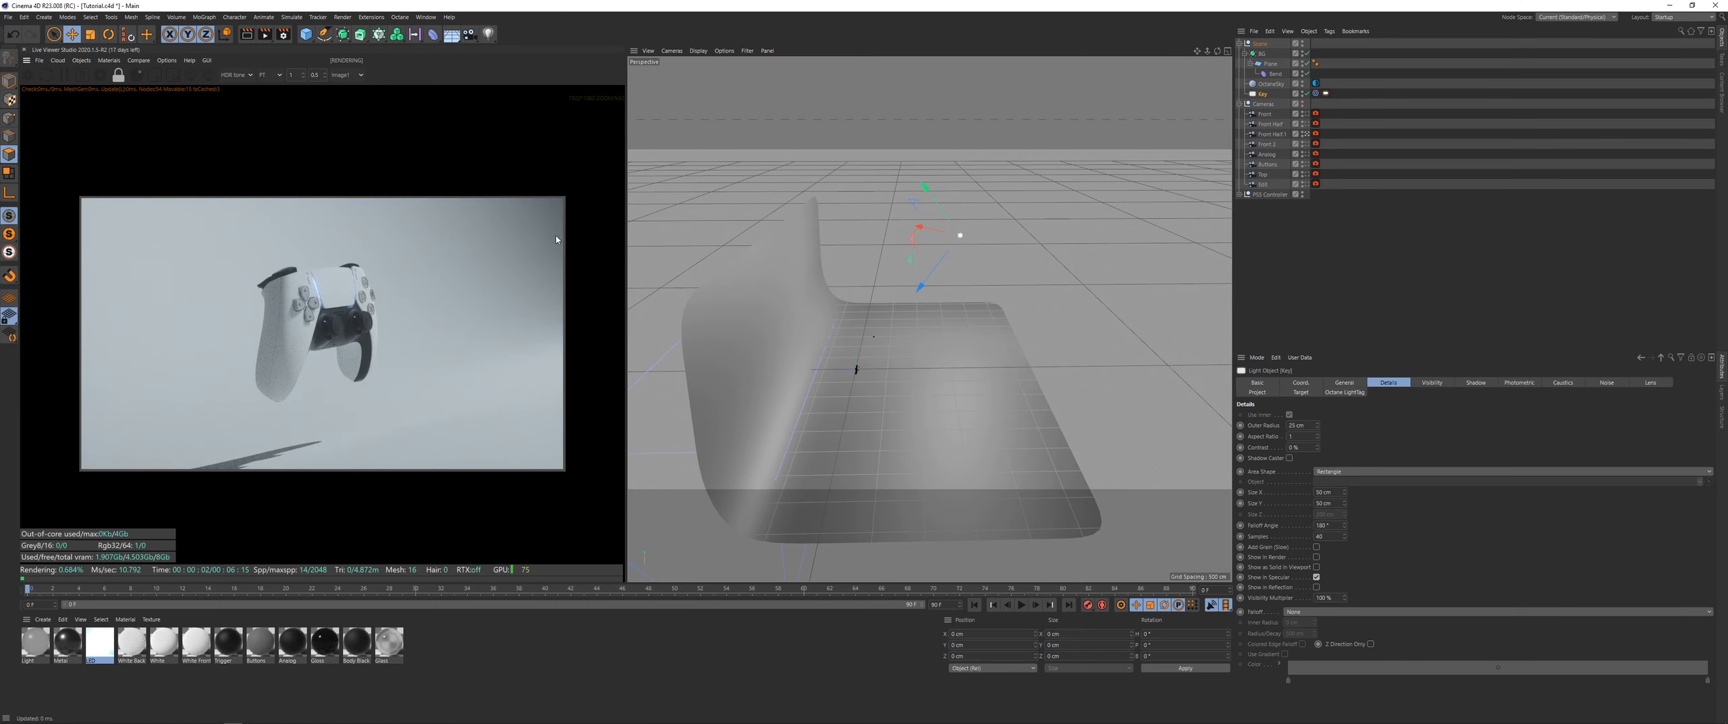
left_click(1354, 113)
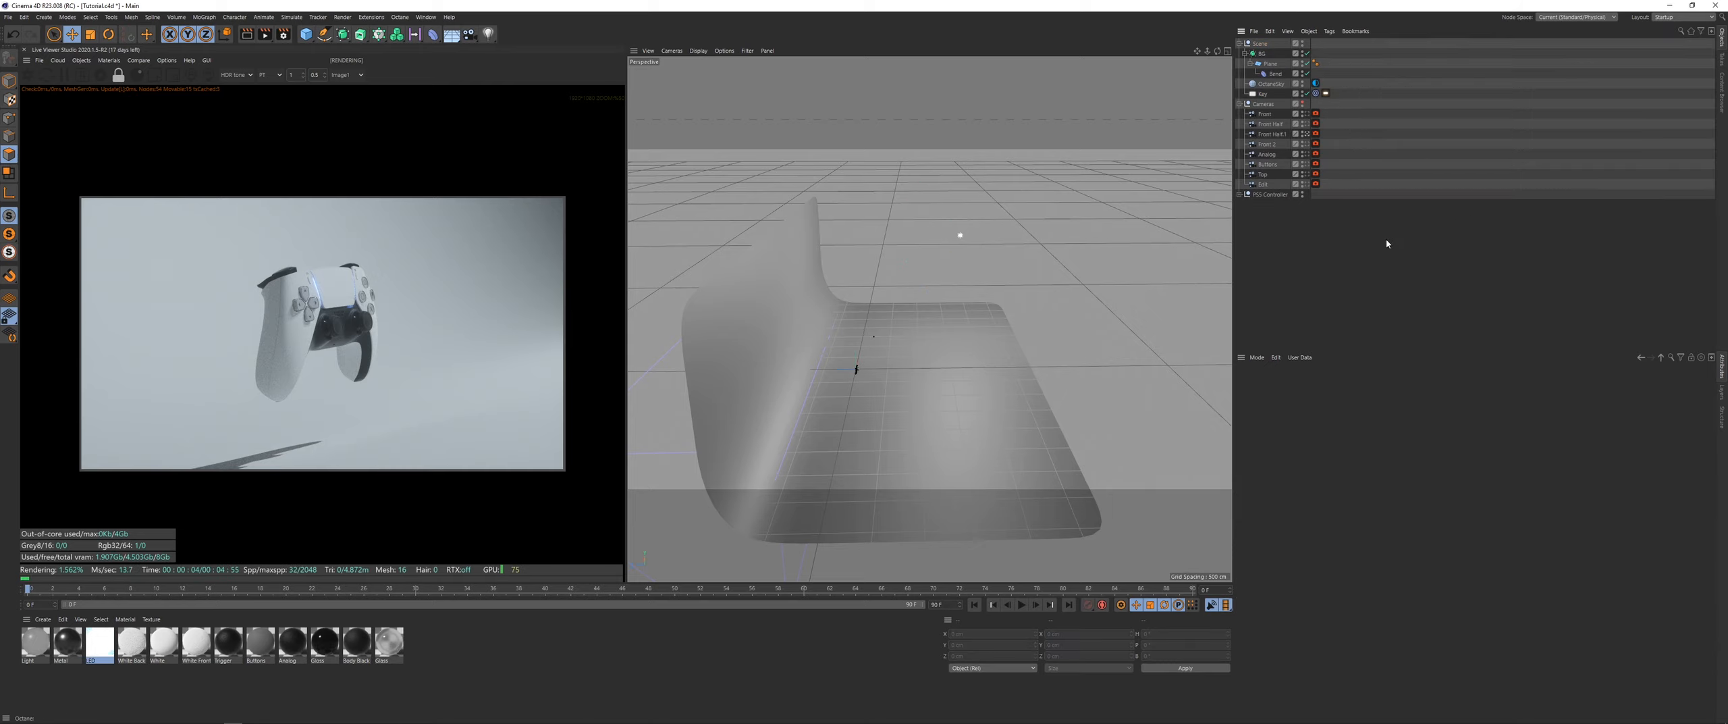
scroll(321, 324, "up", 1)
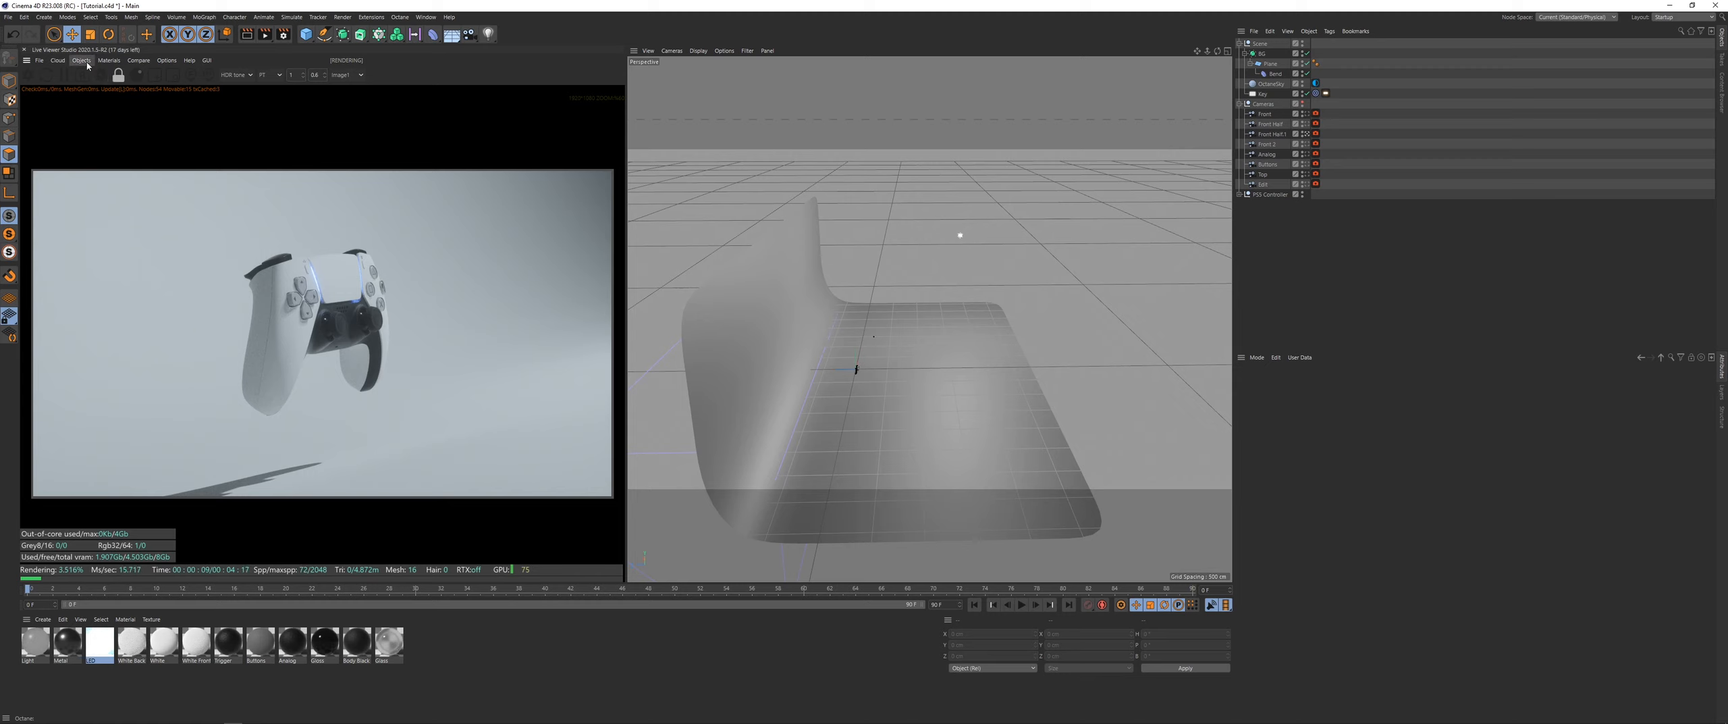
Step: Add a second Octane environment for an HDRI, place it in the Scene group and name it HDRI
left_click(87, 62)
left_click(101, 95)
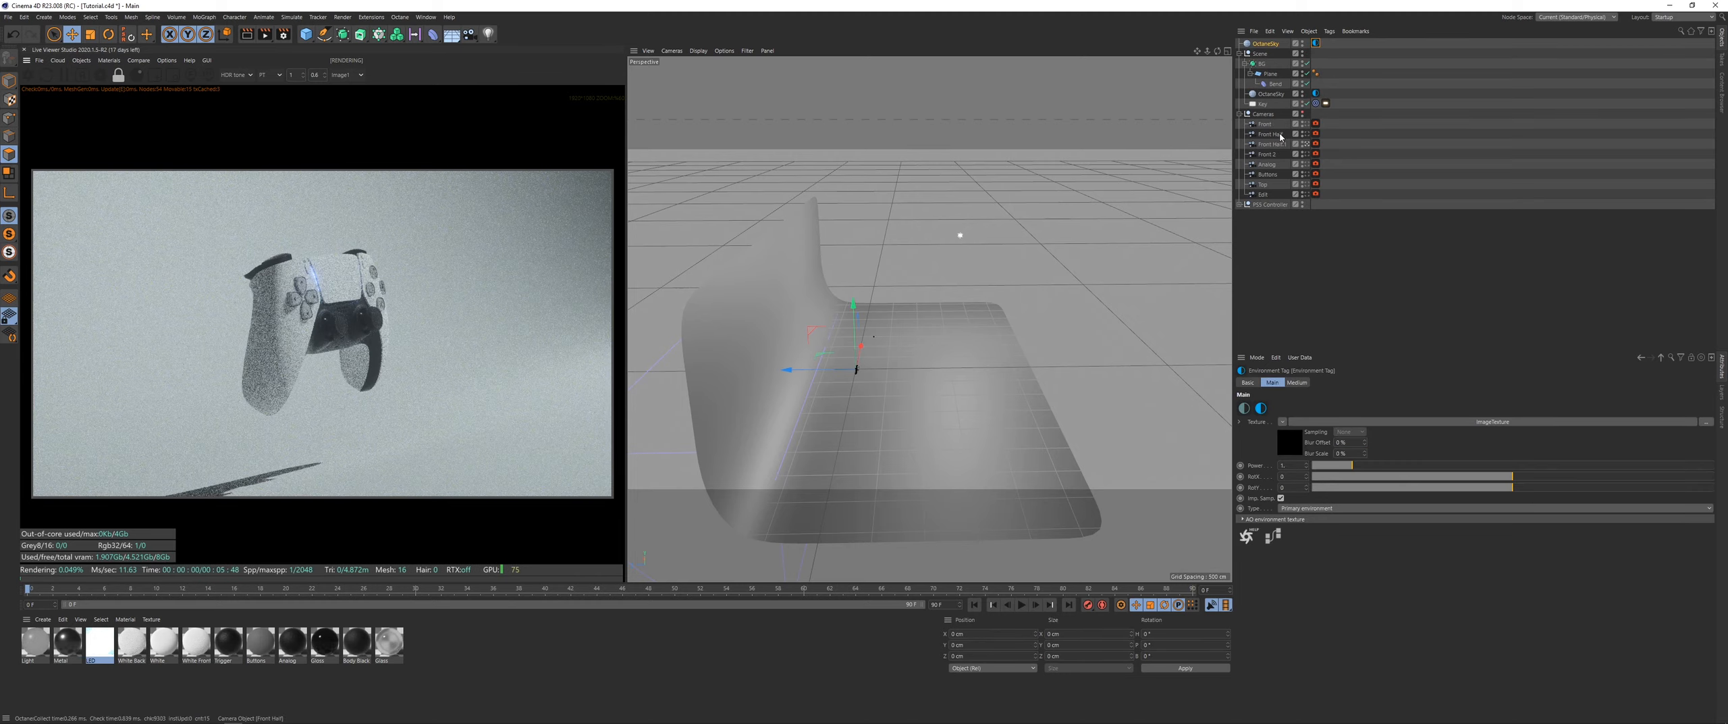
left_click_drag(1257, 47, 1272, 95)
double_click(1273, 93)
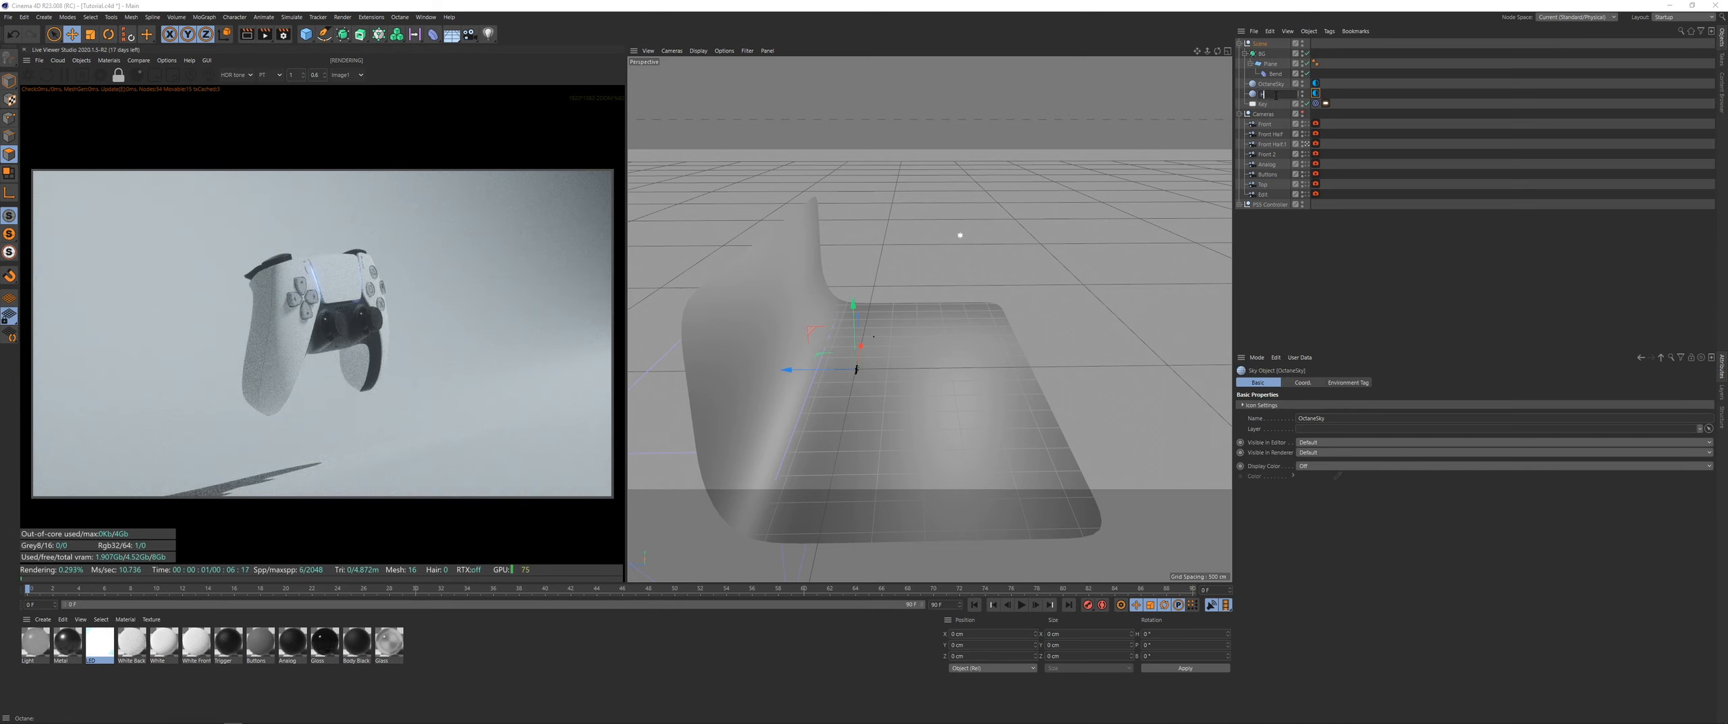
type("HDRI")
key("Return")
Step: Rename the original Octane sky object as Sky
left_click(1272, 84)
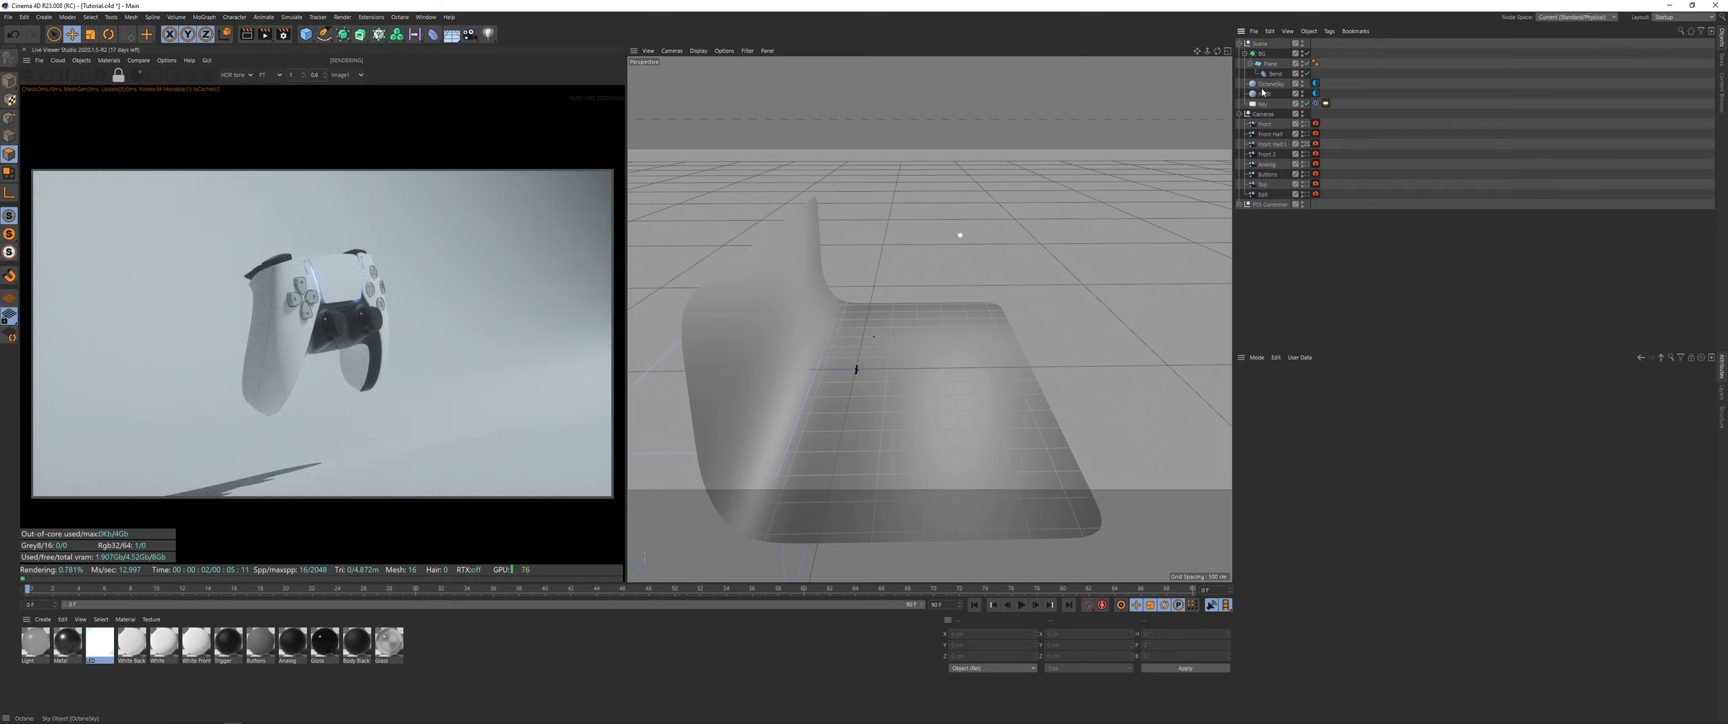
type("Sk")
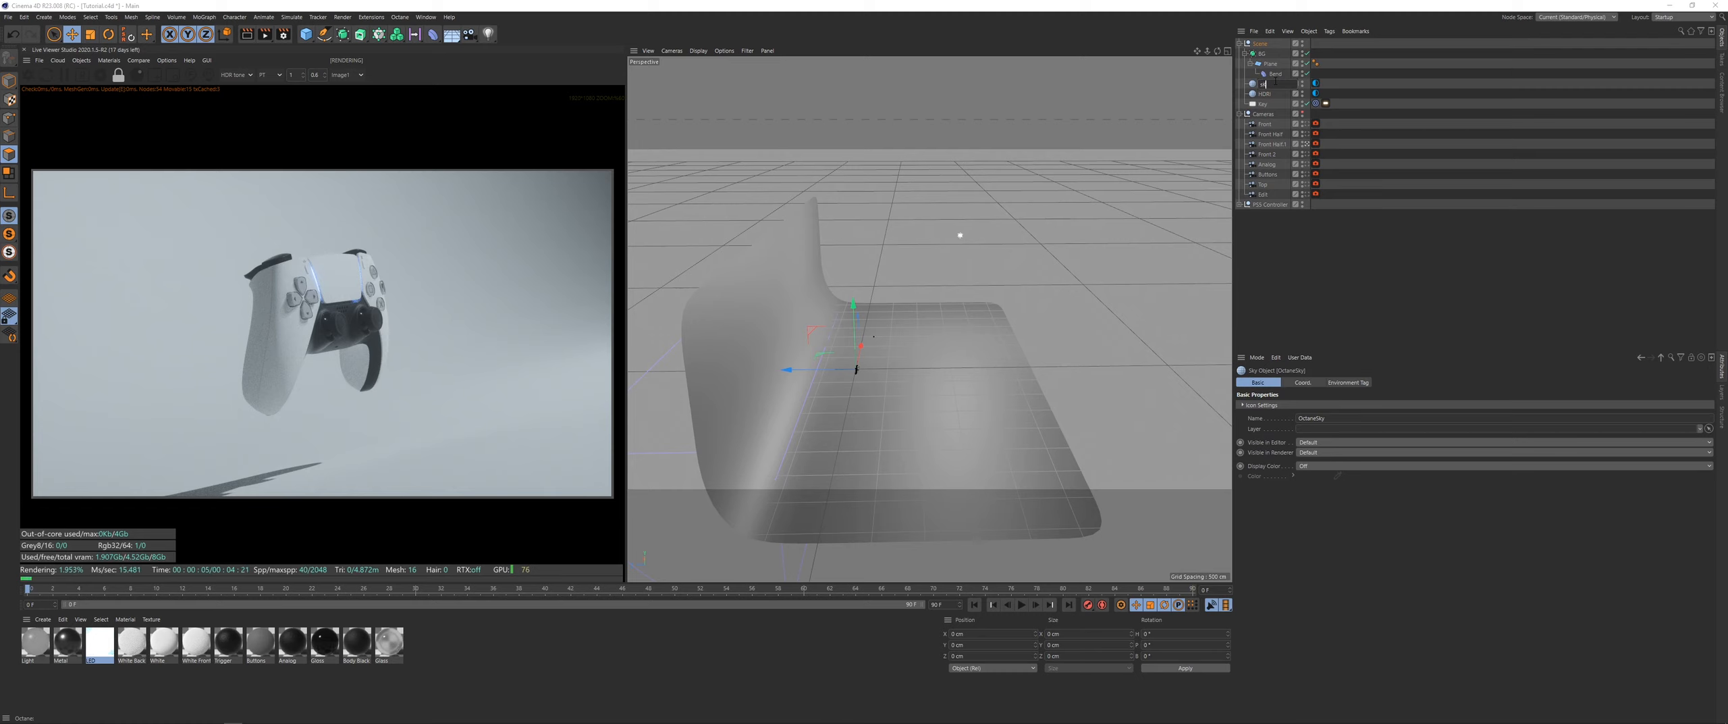
type("y")
key("Return")
Step: Load a studio light HDR image into the HDRI object's environment texture and place Sky below HDRI in the Scene group
left_click(1315, 94)
left_click(1367, 422)
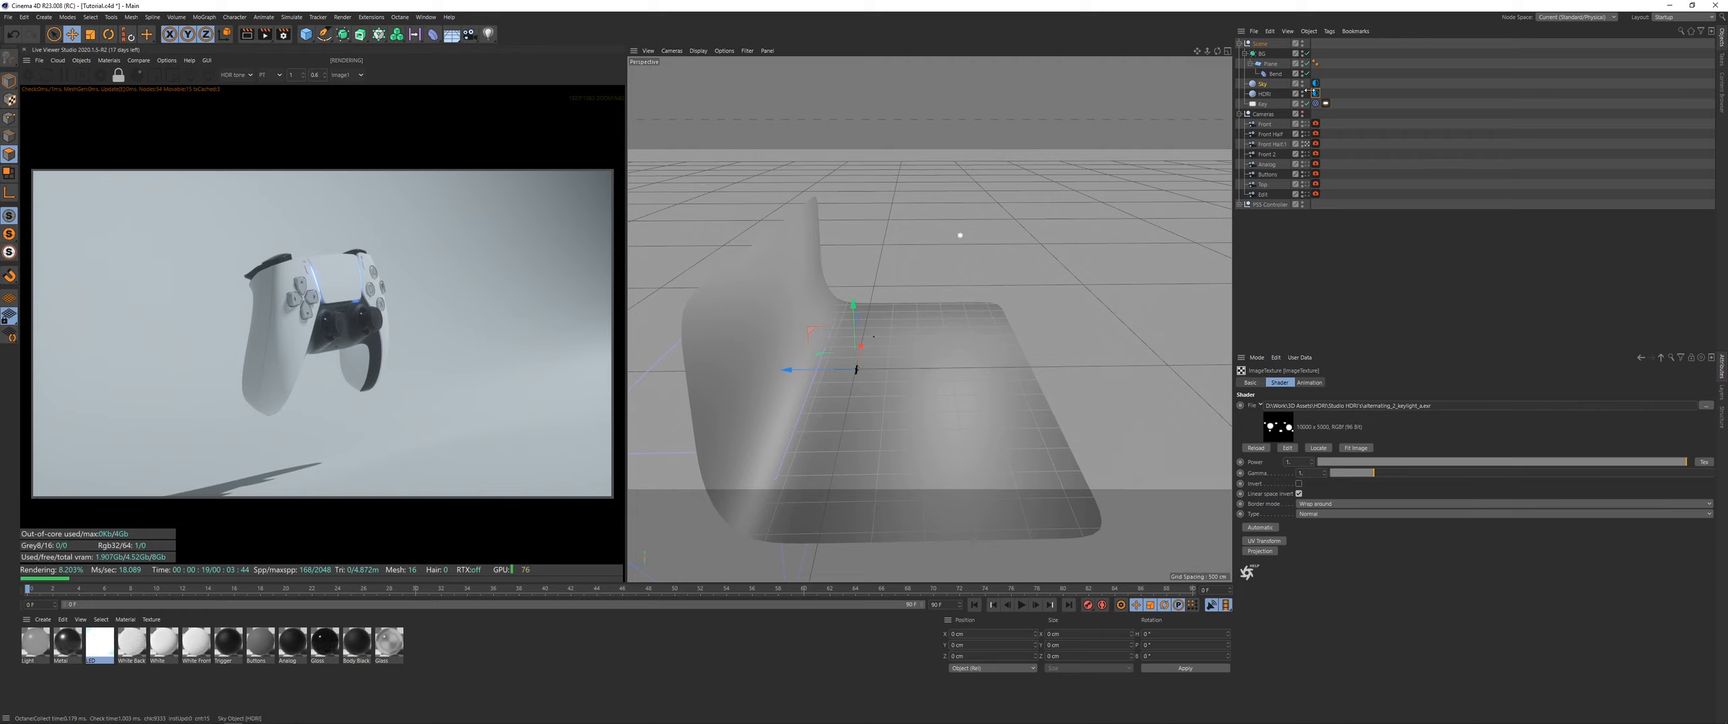
left_click(1386, 92)
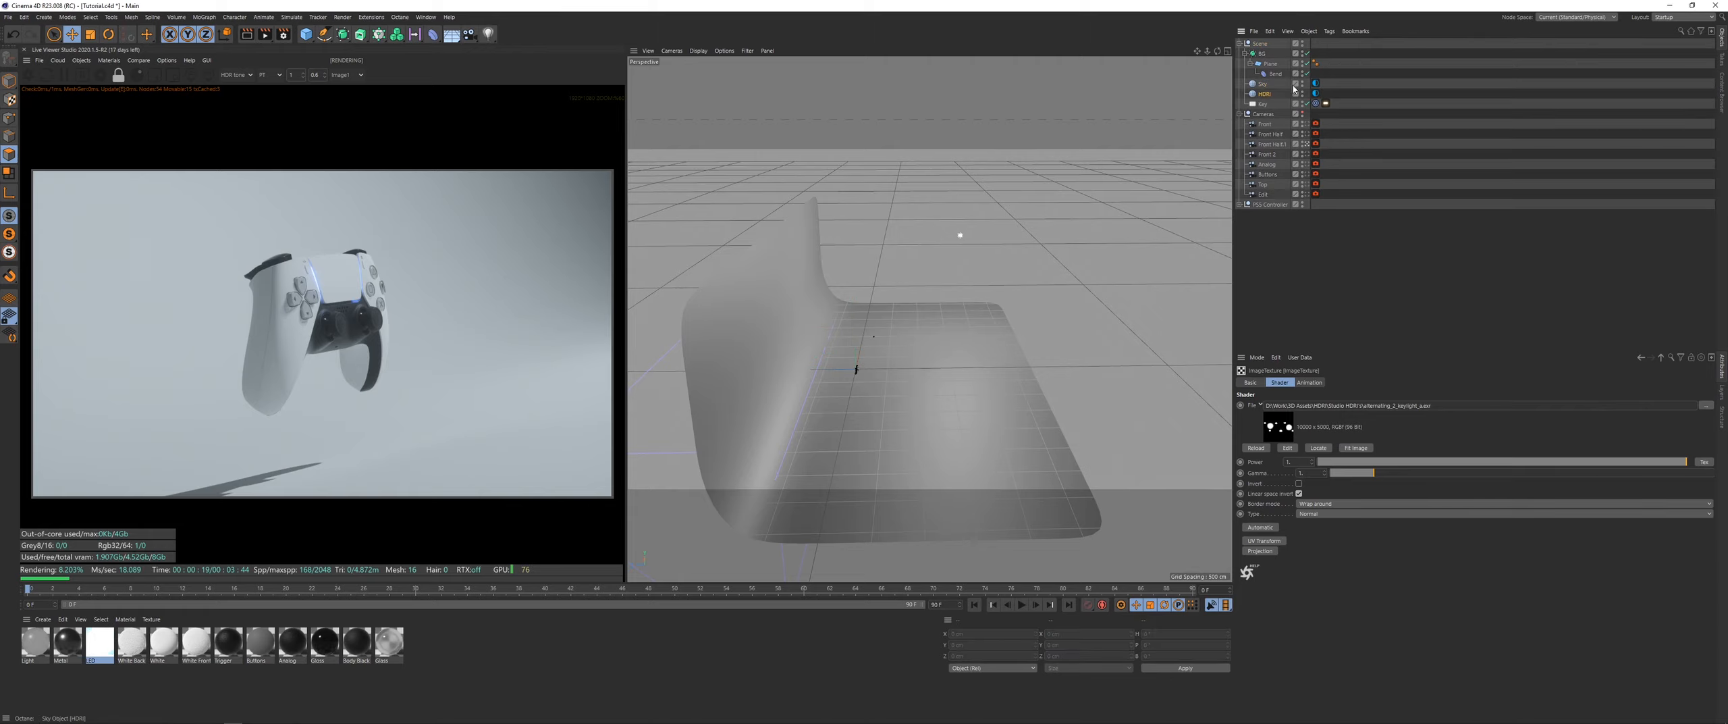
left_click_drag(1261, 84, 1272, 80)
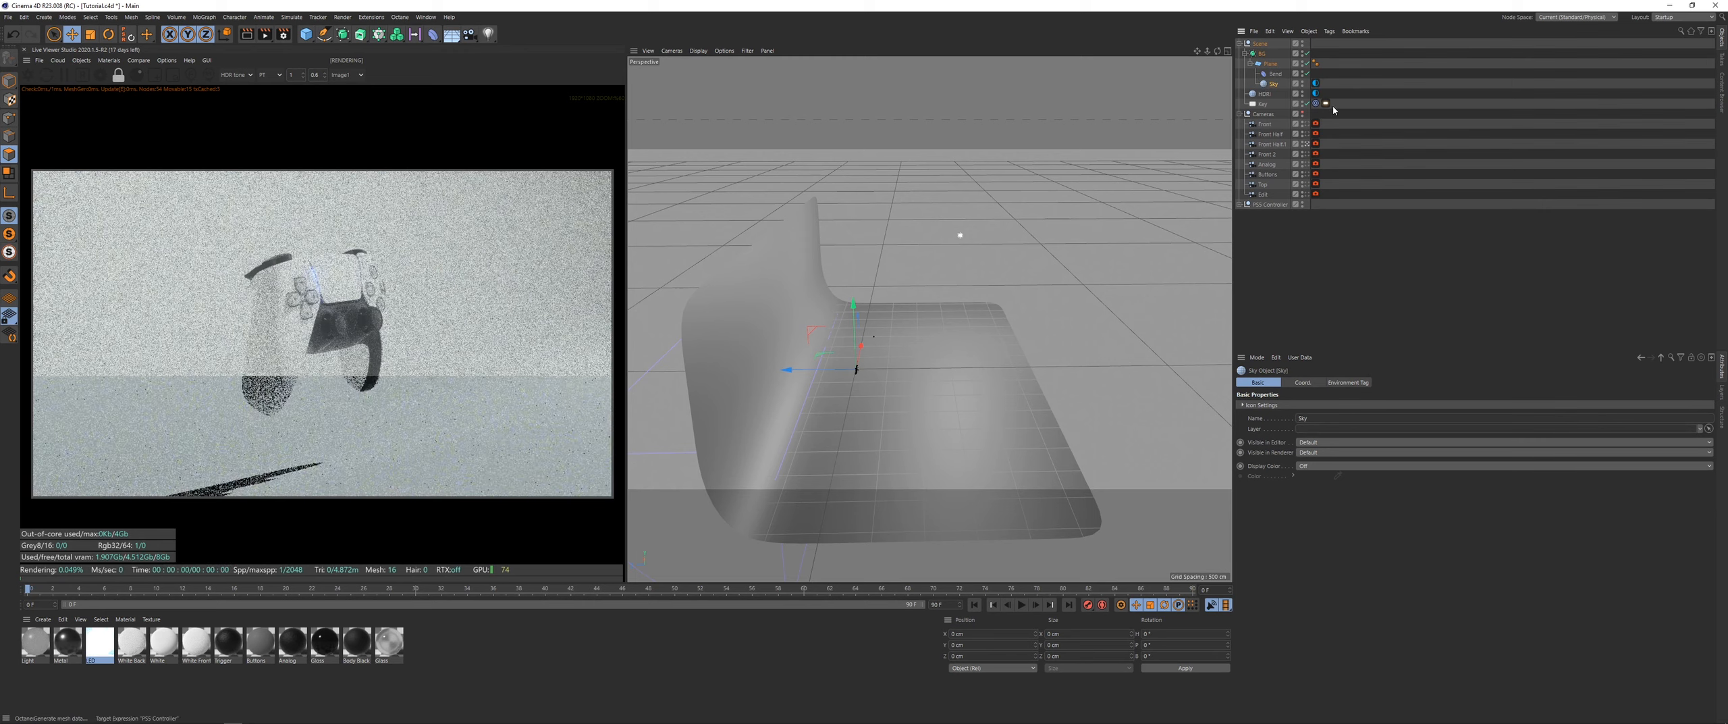
left_click(1244, 54)
Step: Lower the HDRI environment's power to about 0.4 and set its RotX to about 0.16
left_click(1316, 63)
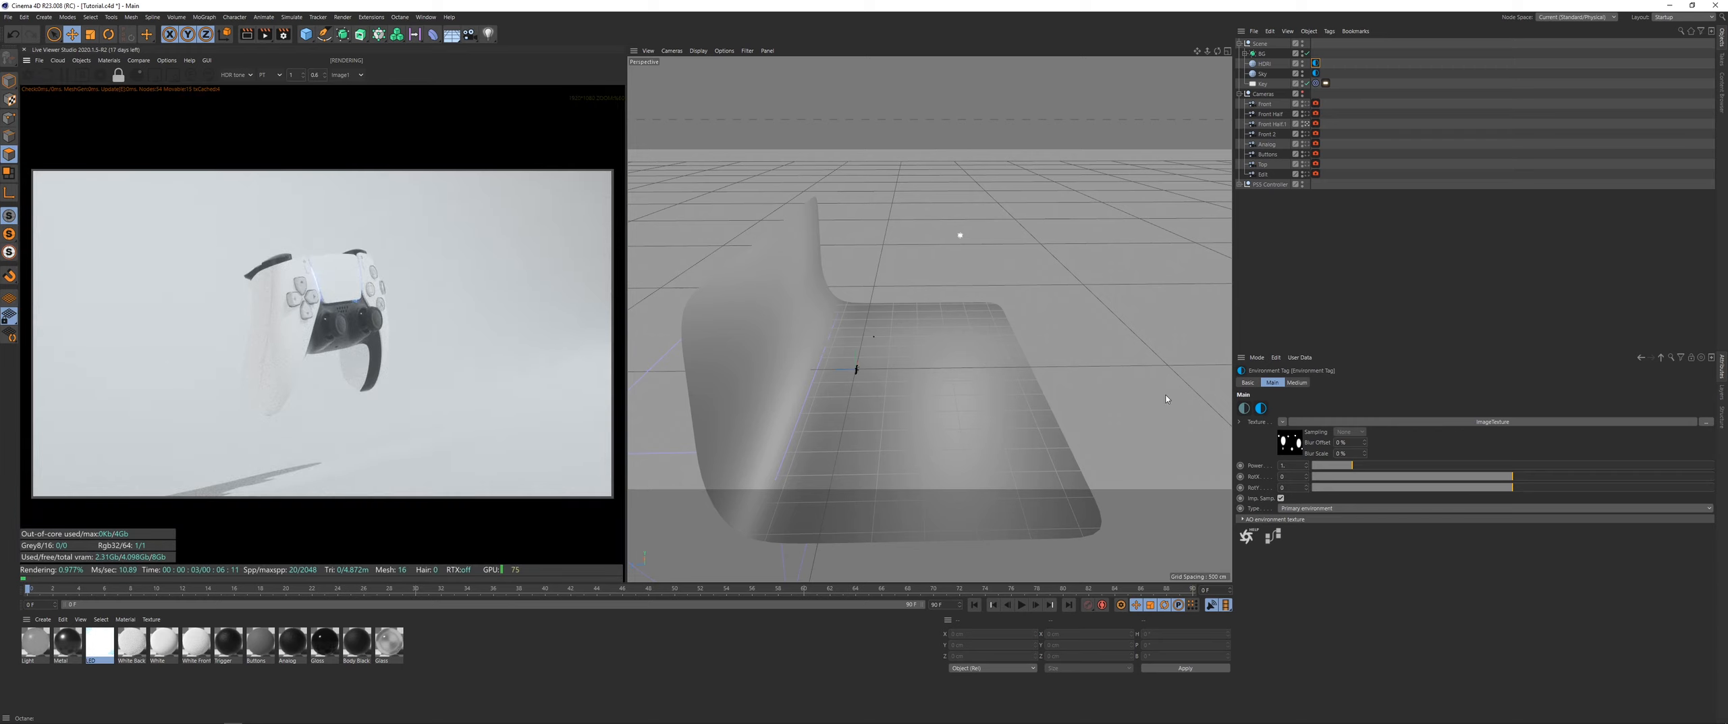
left_click(1300, 447)
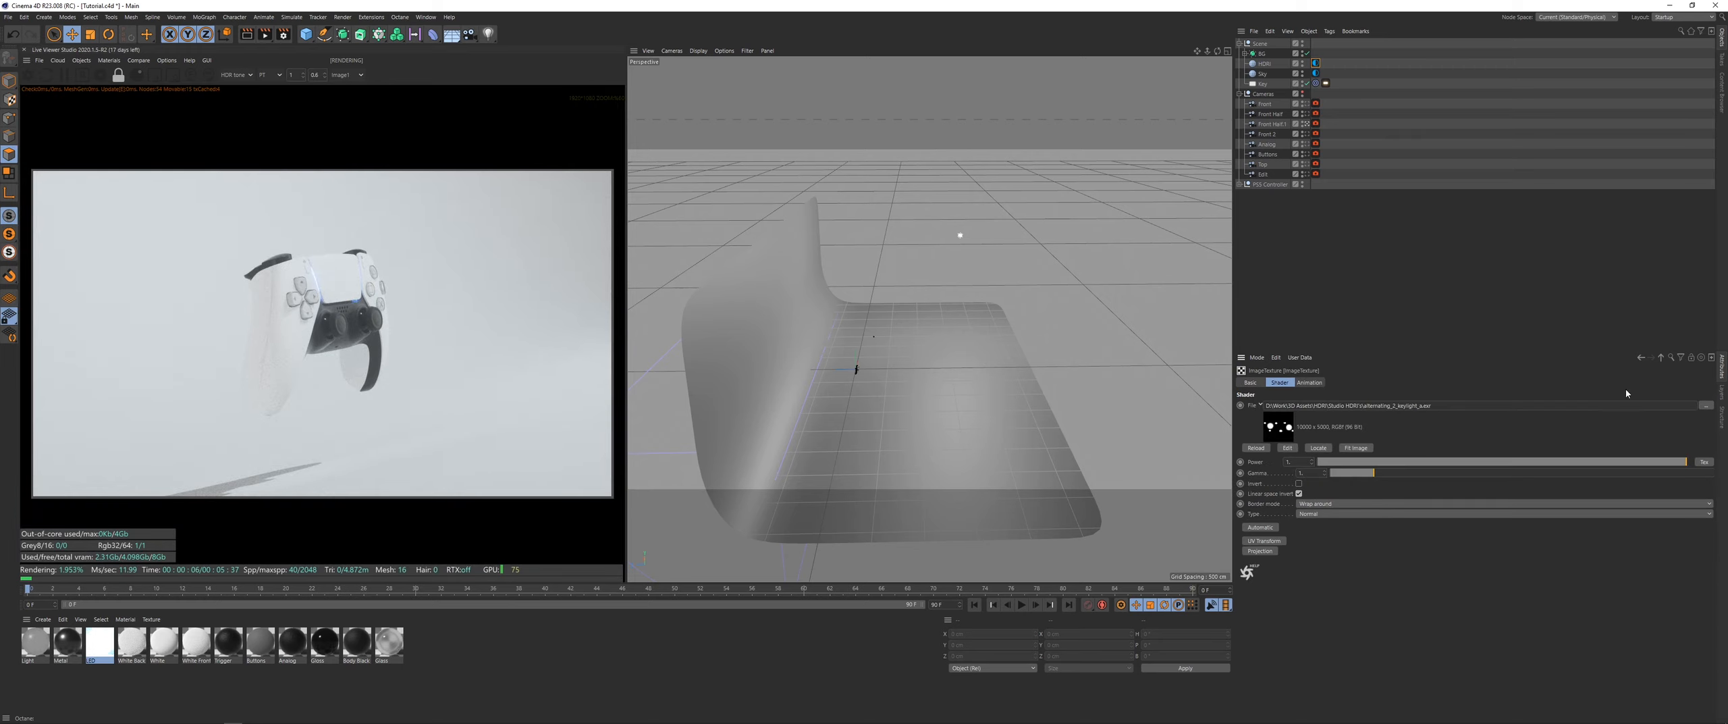
left_click(1662, 359)
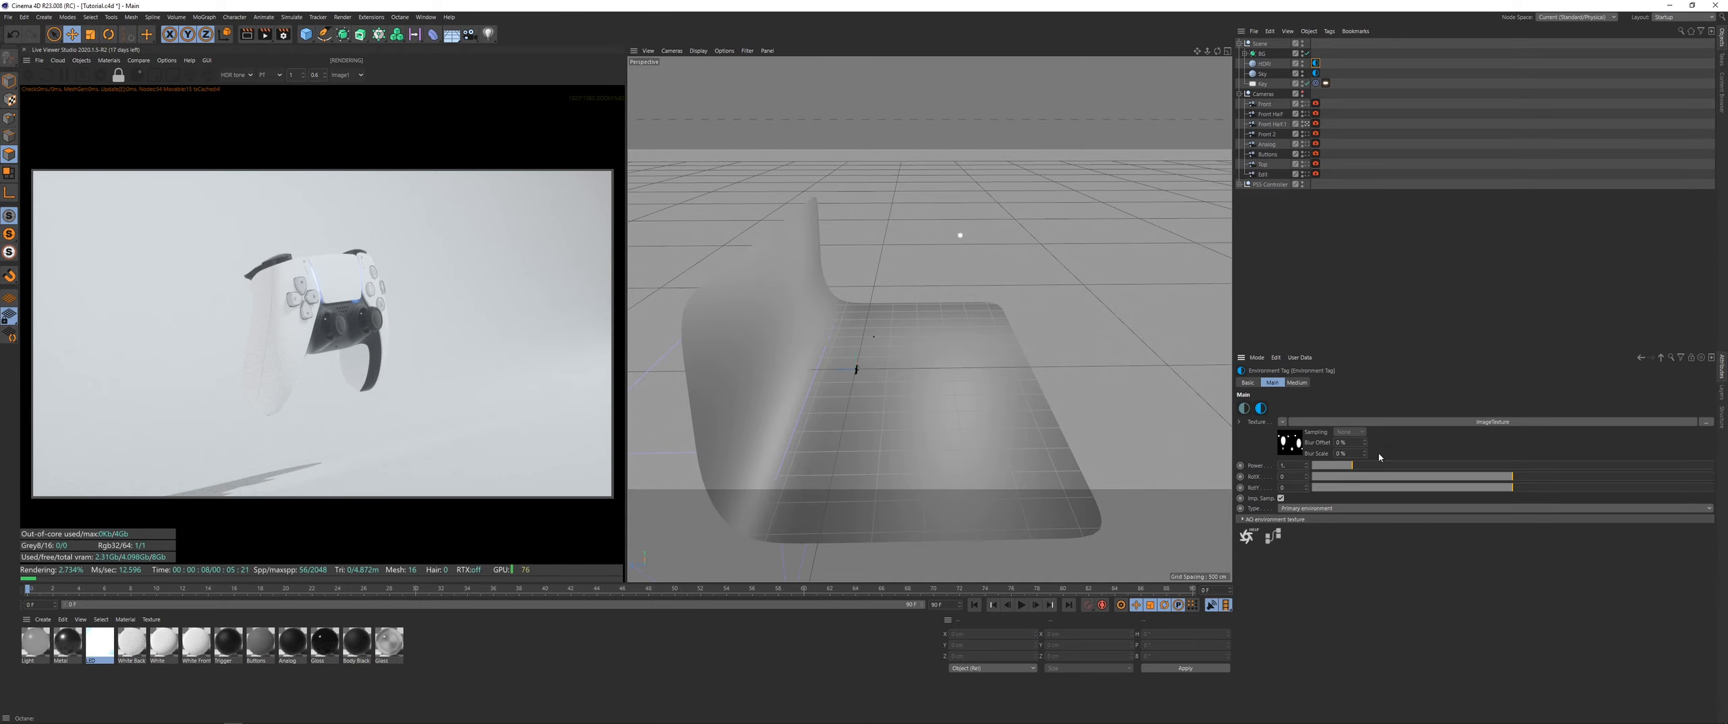
left_click(1327, 465)
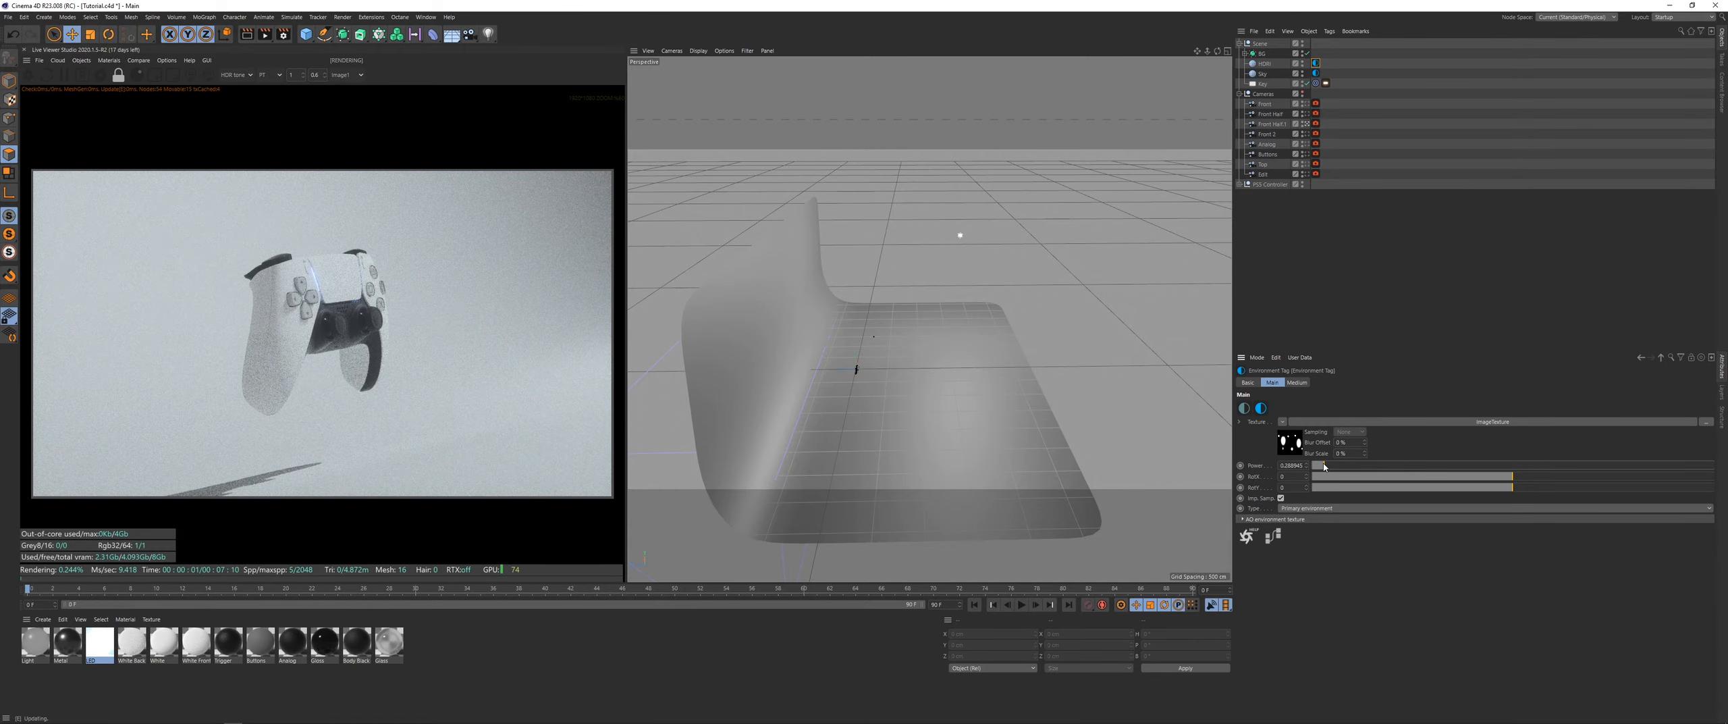
left_click(1545, 476)
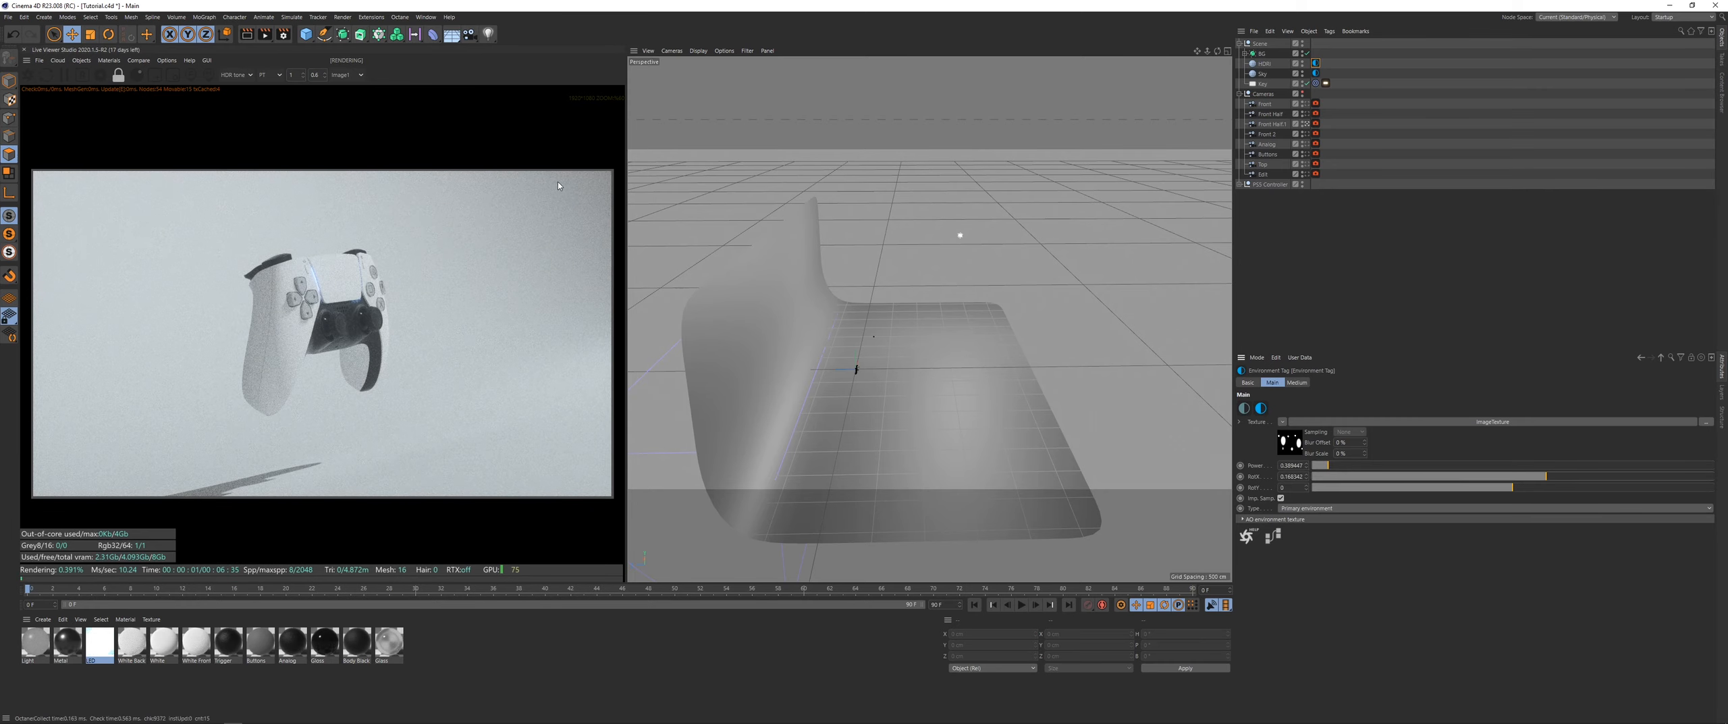
Step: Examine the controller's lighting and surfaces in the render up close, from the current camera and through the Front camera
scroll(220, 344, "up", 5)
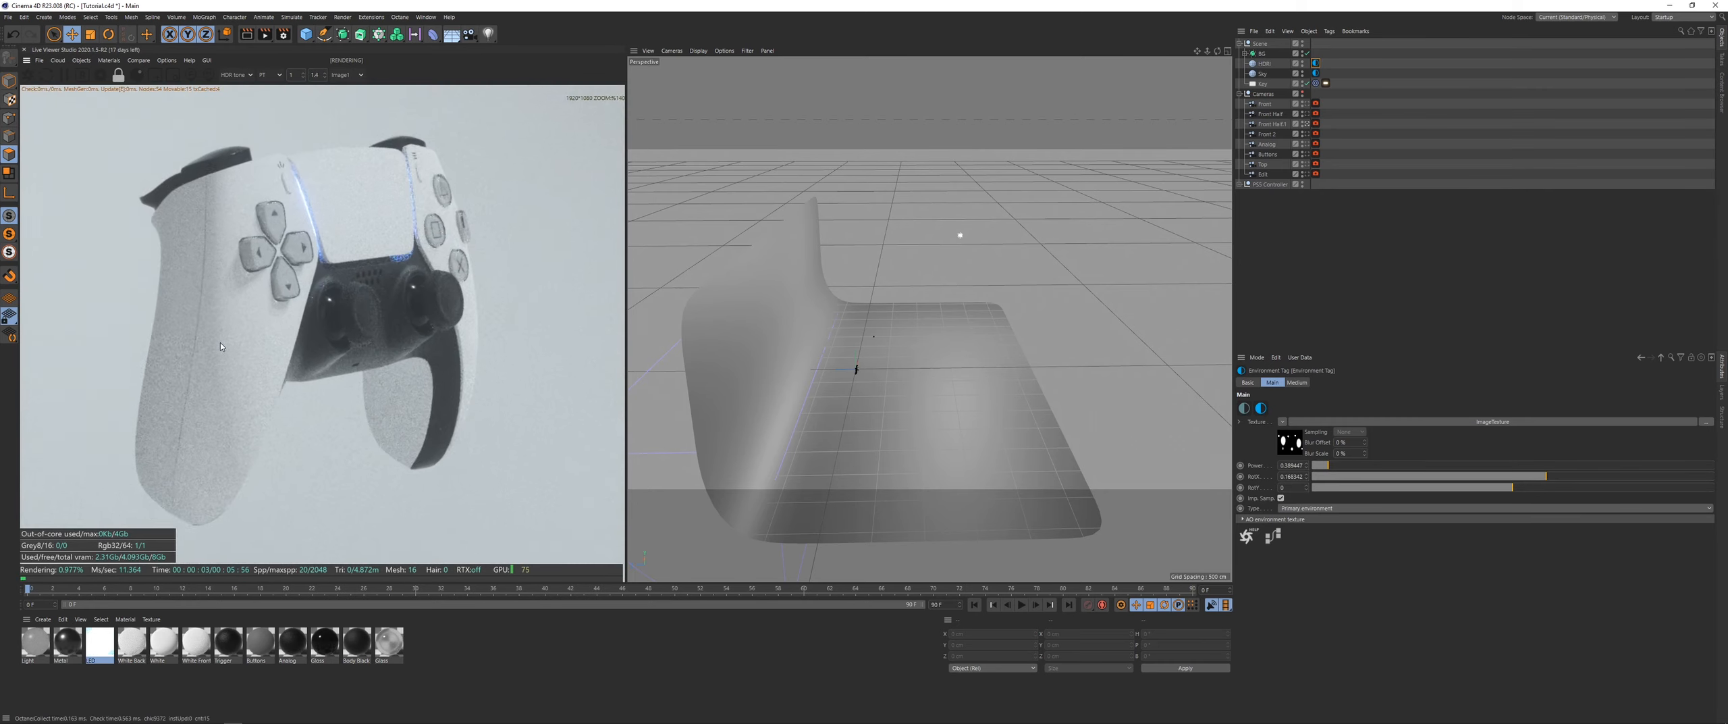
middle_click_drag(220, 342, 312, 340)
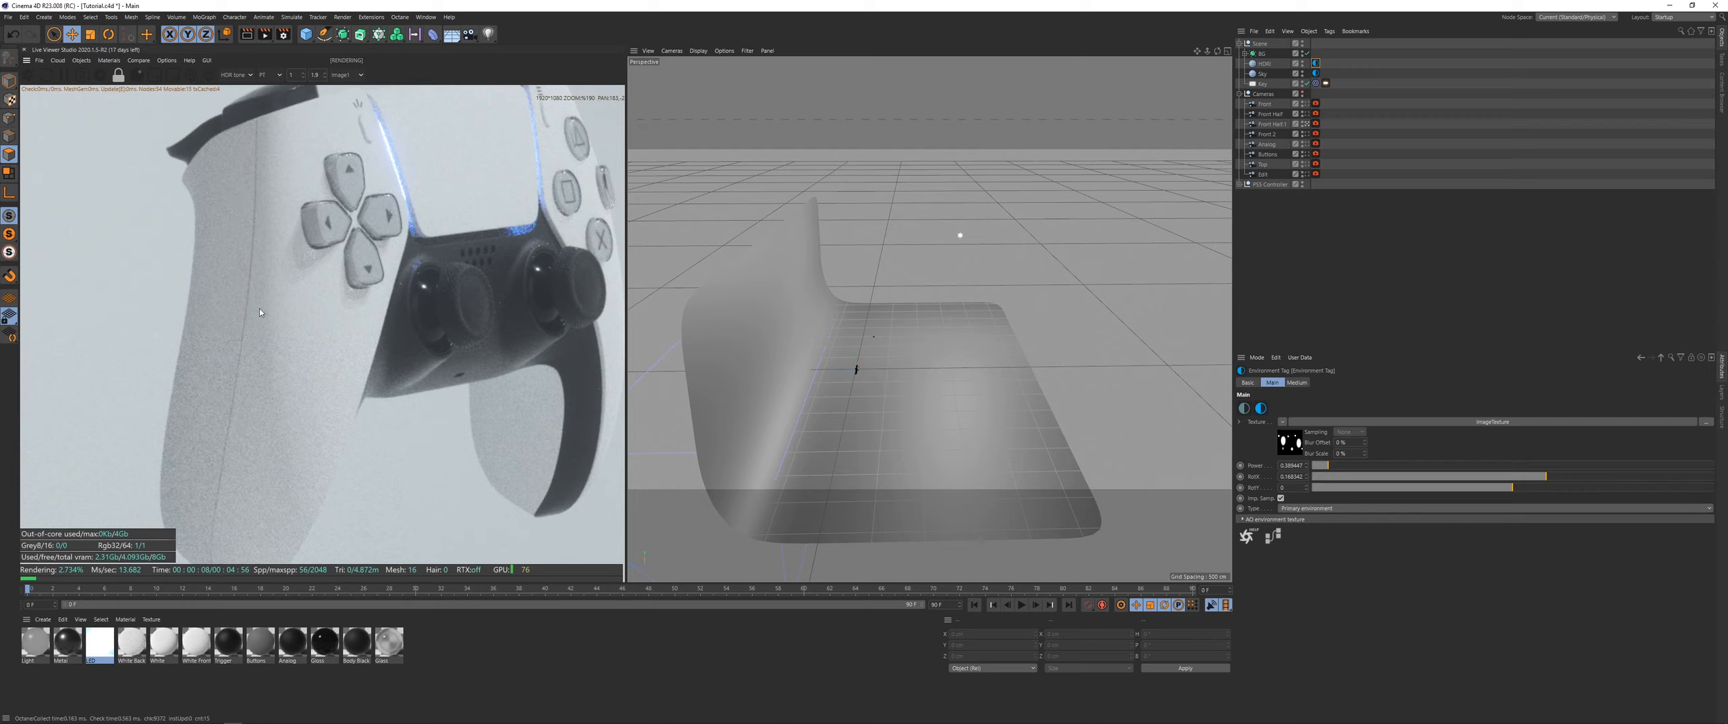
scroll(266, 315, "down", 5)
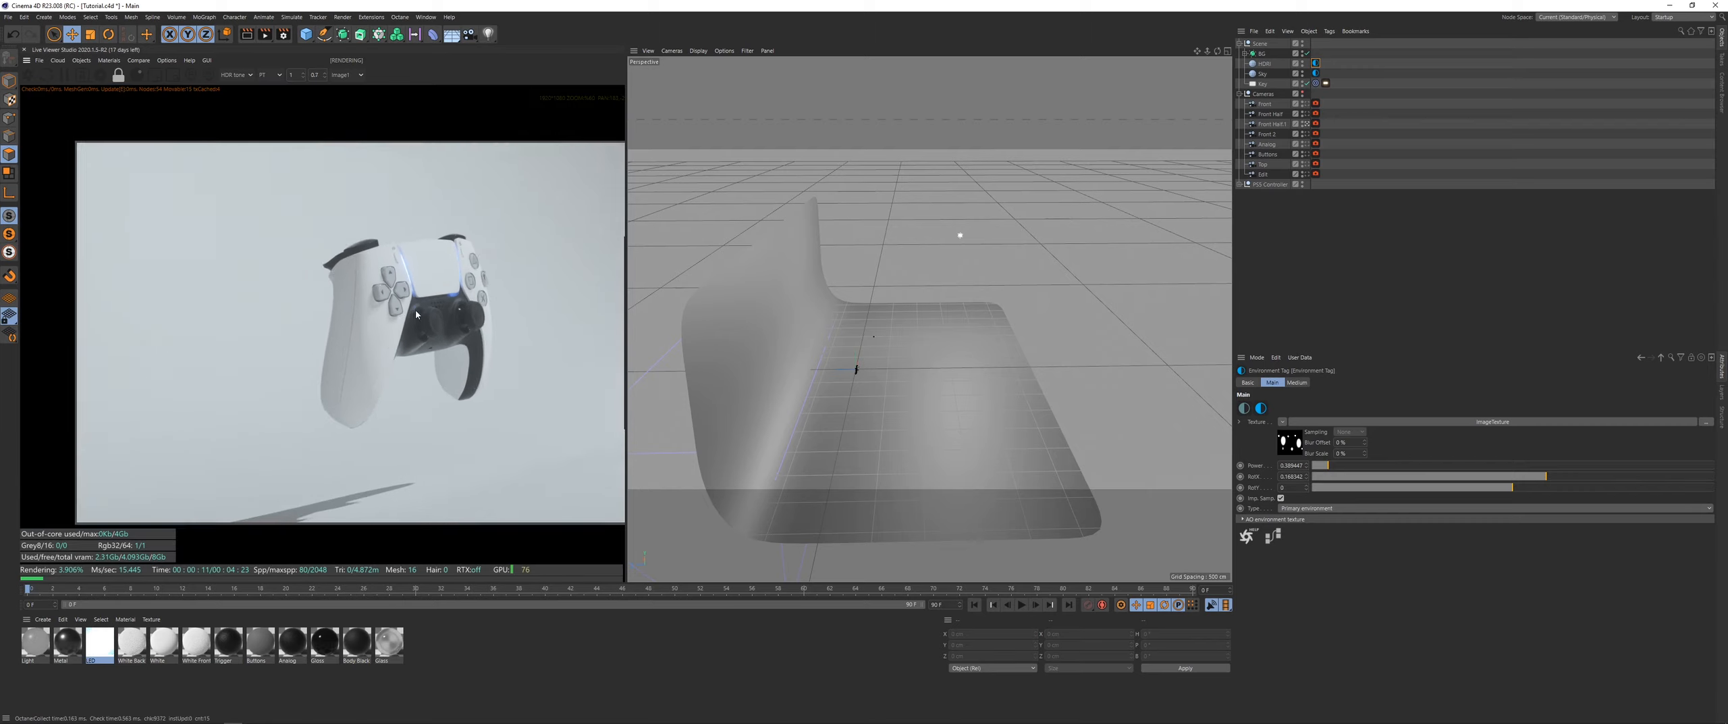
middle_click_drag(344, 312, 195, 312)
left_click(1331, 260)
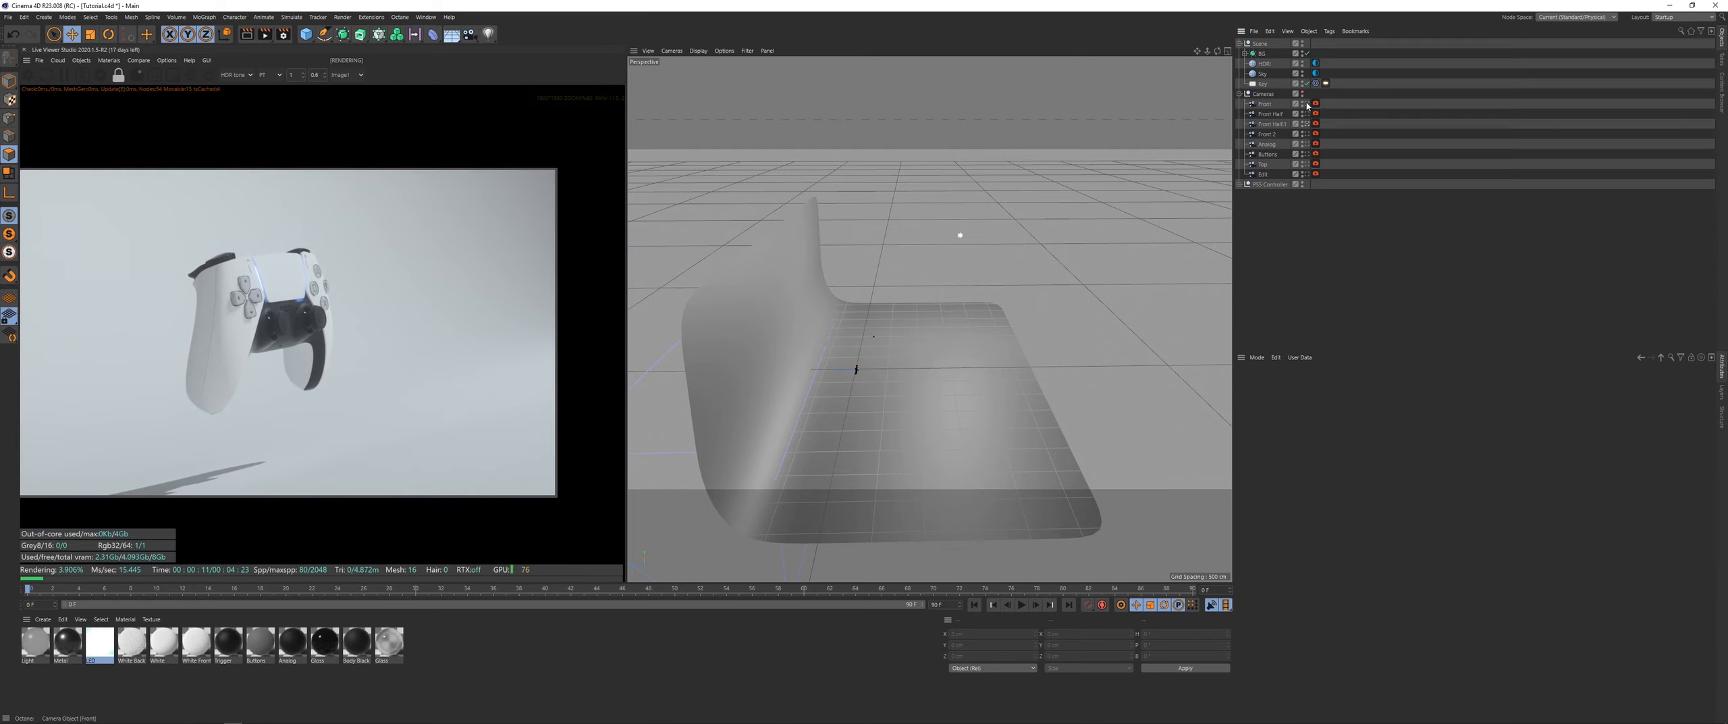
left_click(1306, 104)
scroll(259, 331, "down", 2)
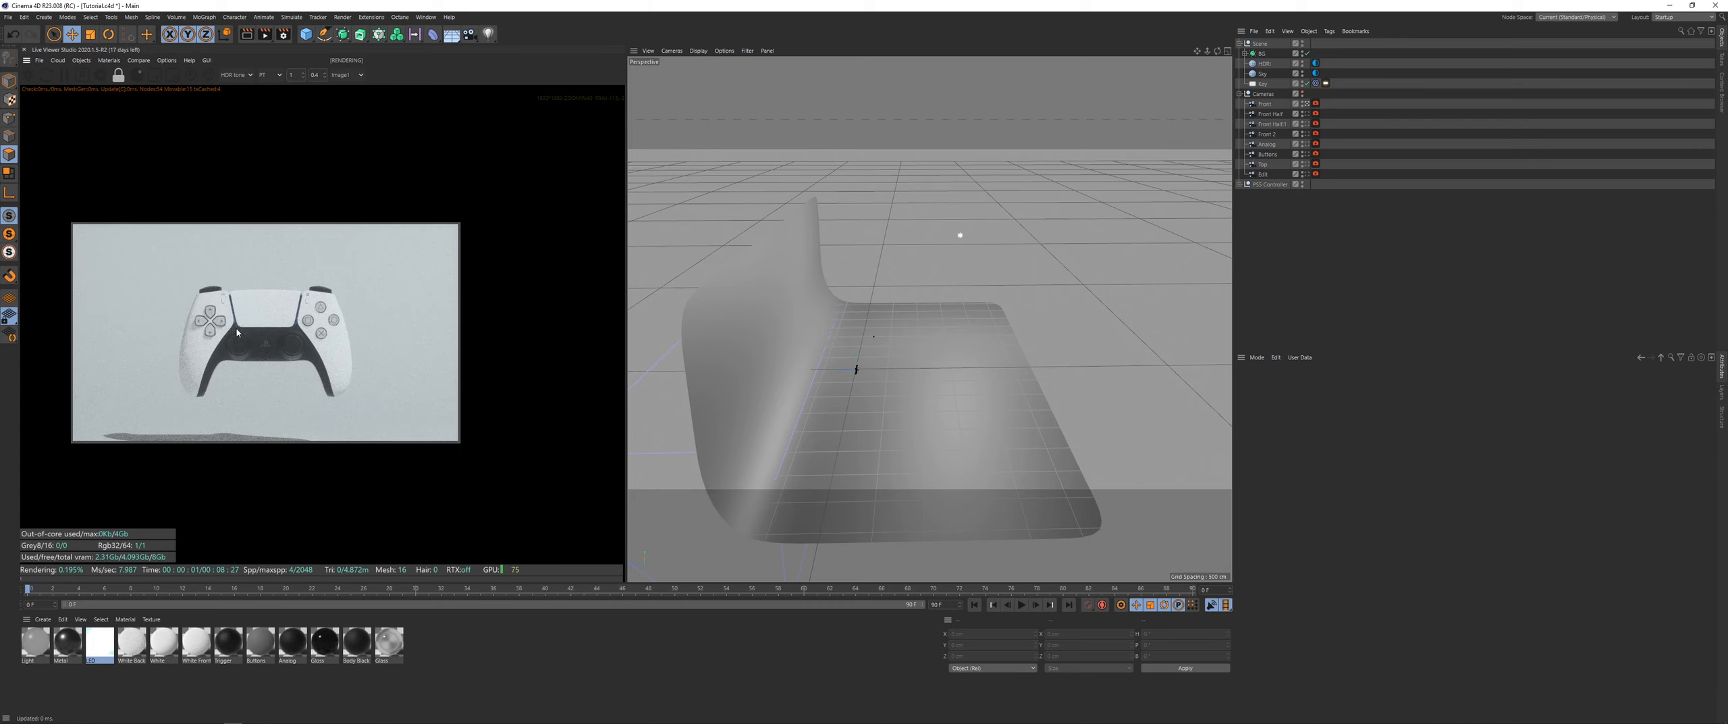
middle_click_drag(259, 331, 295, 328)
scroll(295, 328, "up", 3)
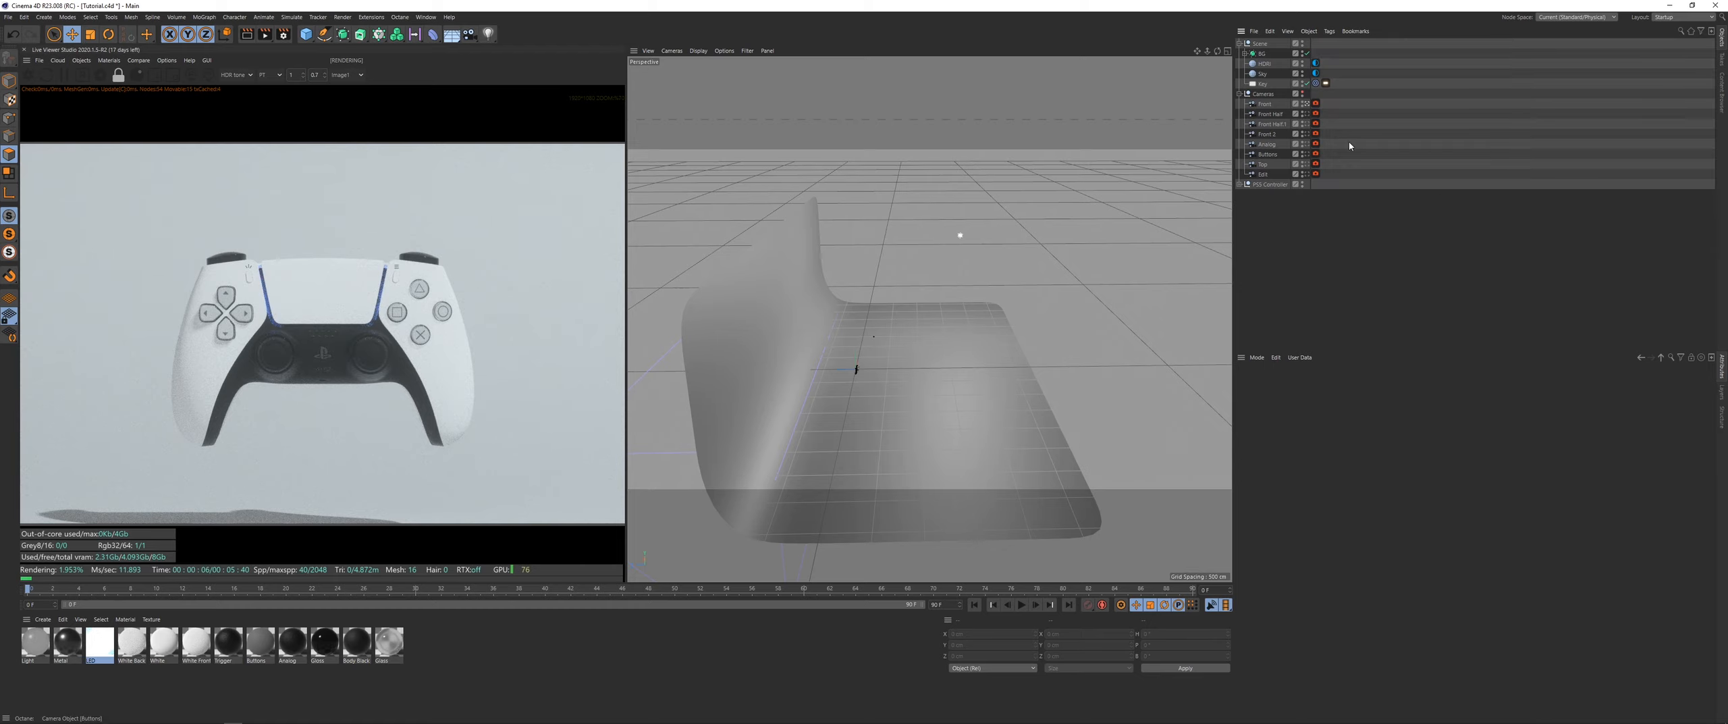
Step: Compare the Front 2 view, return to the Front Half 1 camera and reframe it at a more frontal three-quarter angle
left_click(1274, 124)
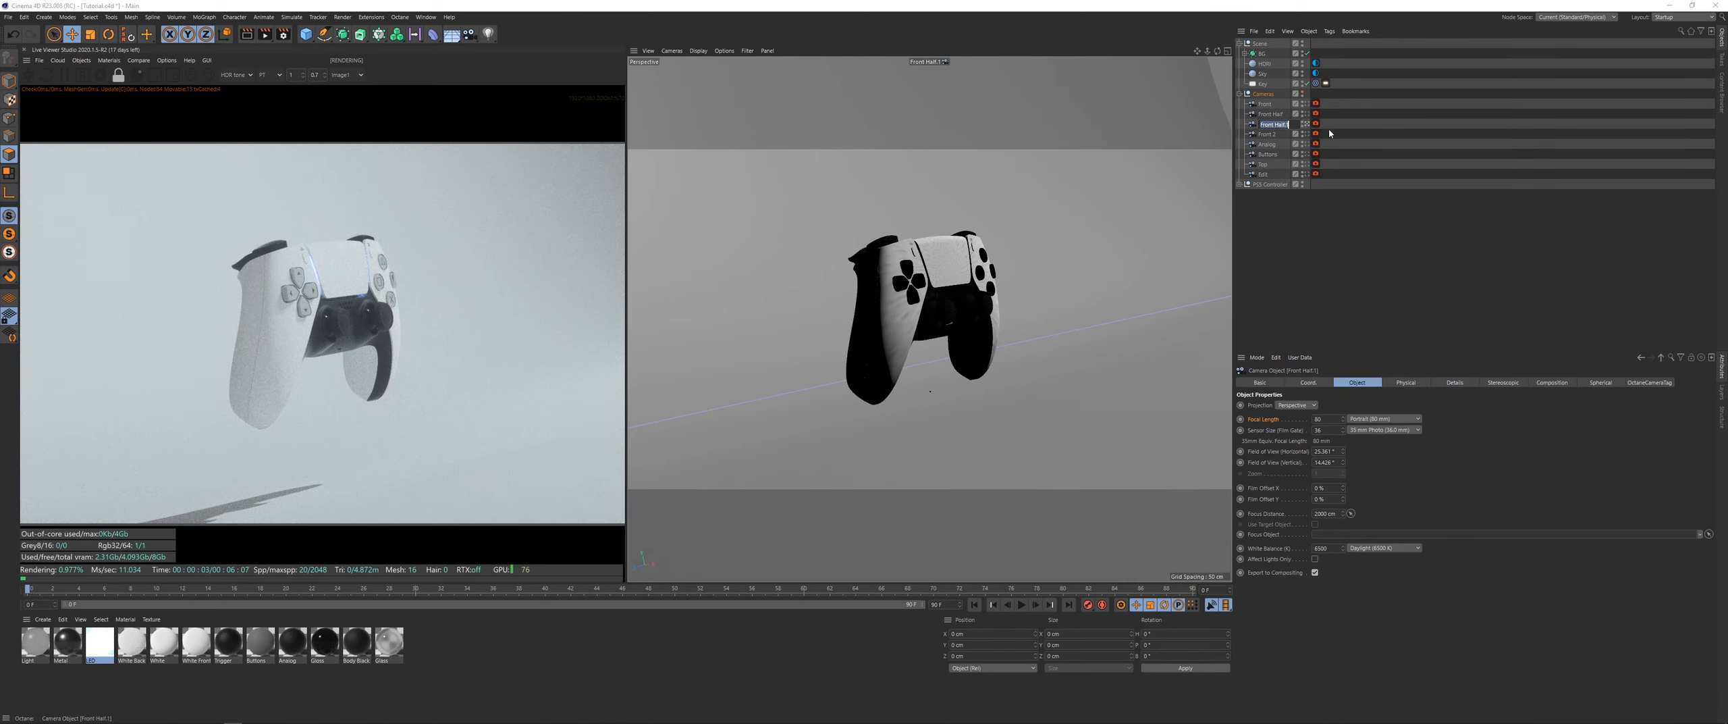
left_click(1305, 133)
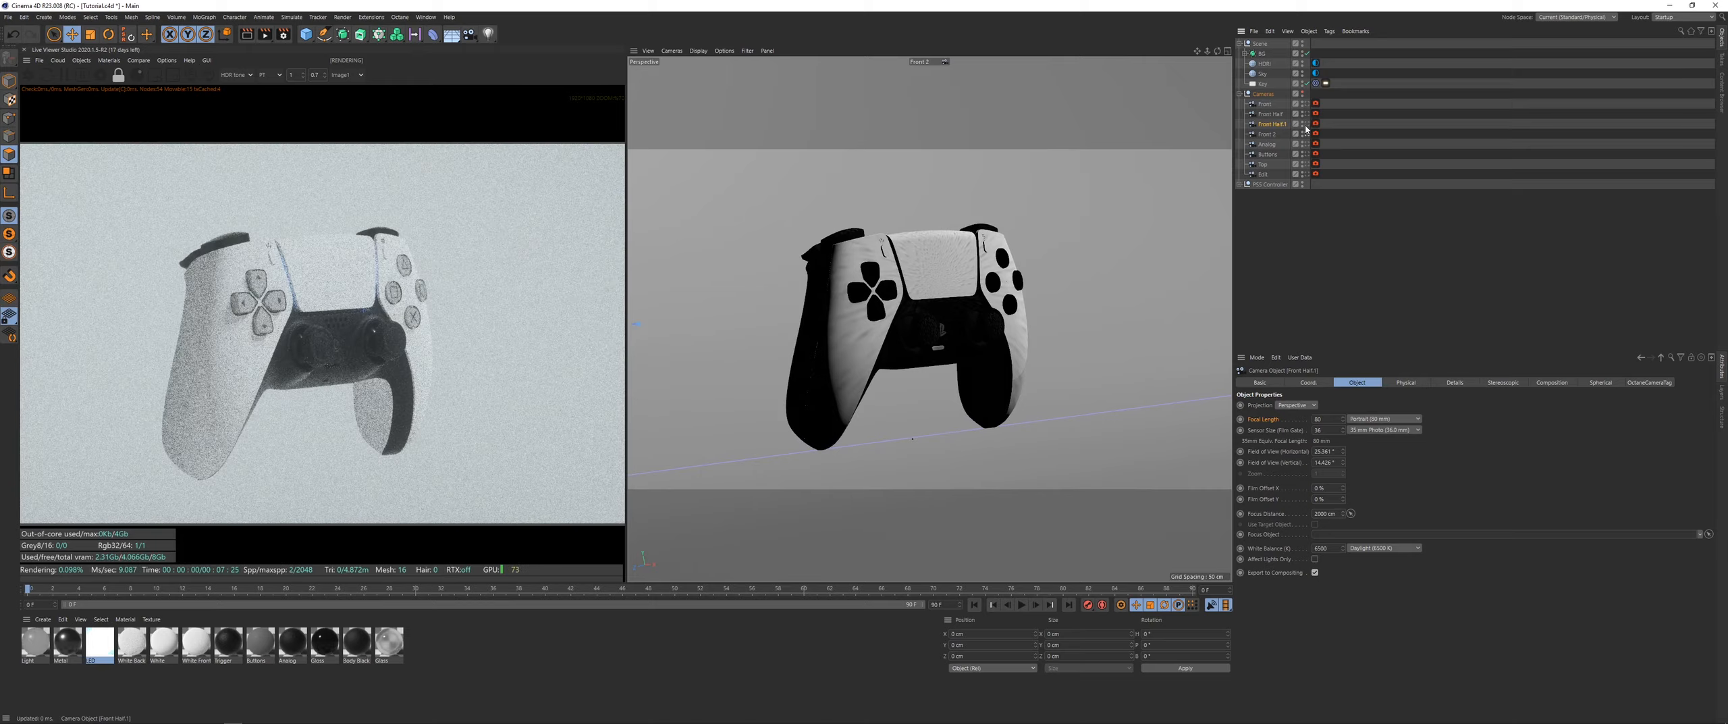
left_click(1305, 124)
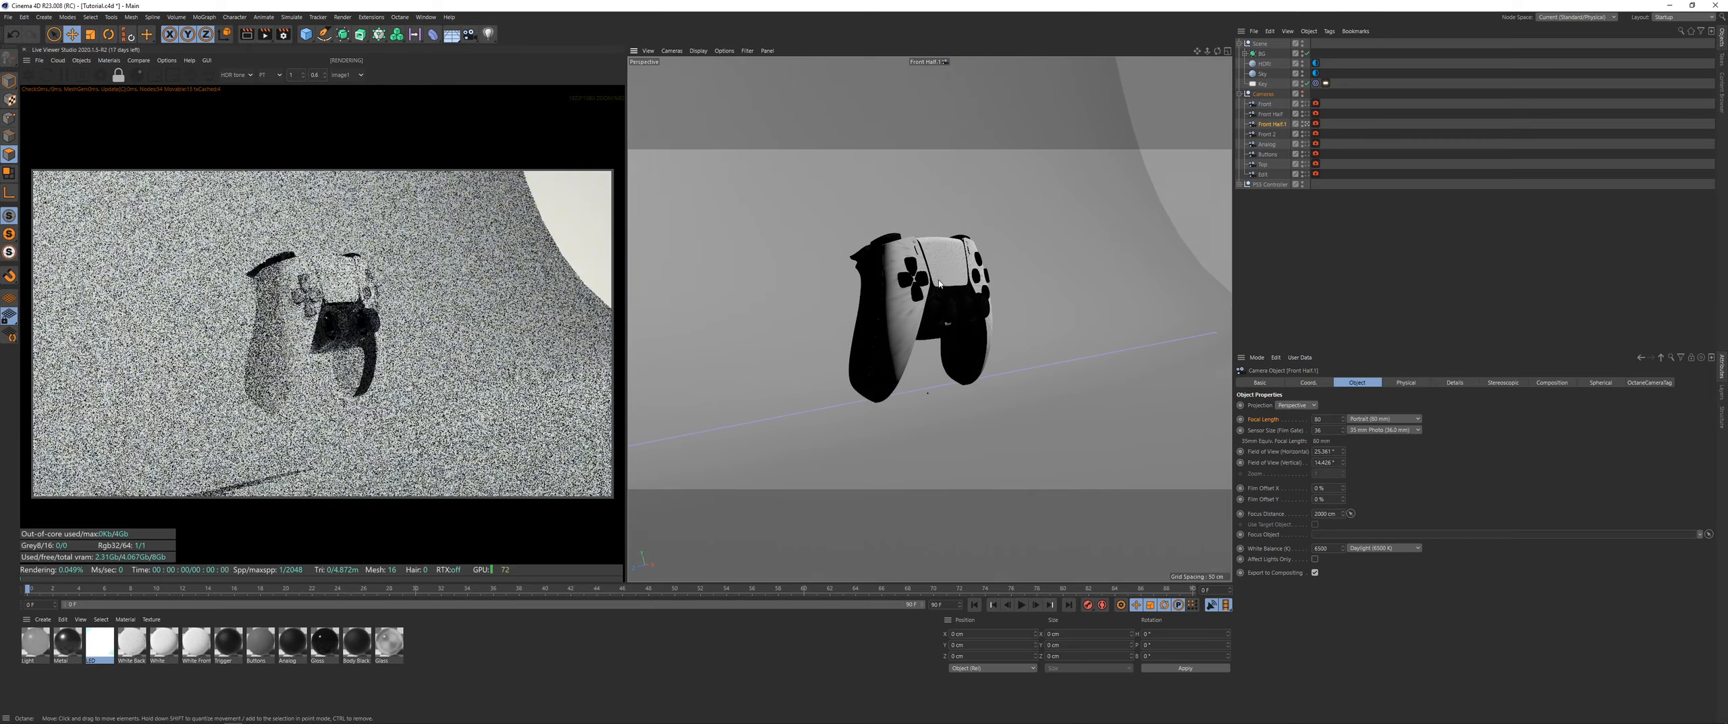
left_click_drag(954, 281, 923, 292, "alt")
middle_click_drag(923, 292, 924, 317, "alt")
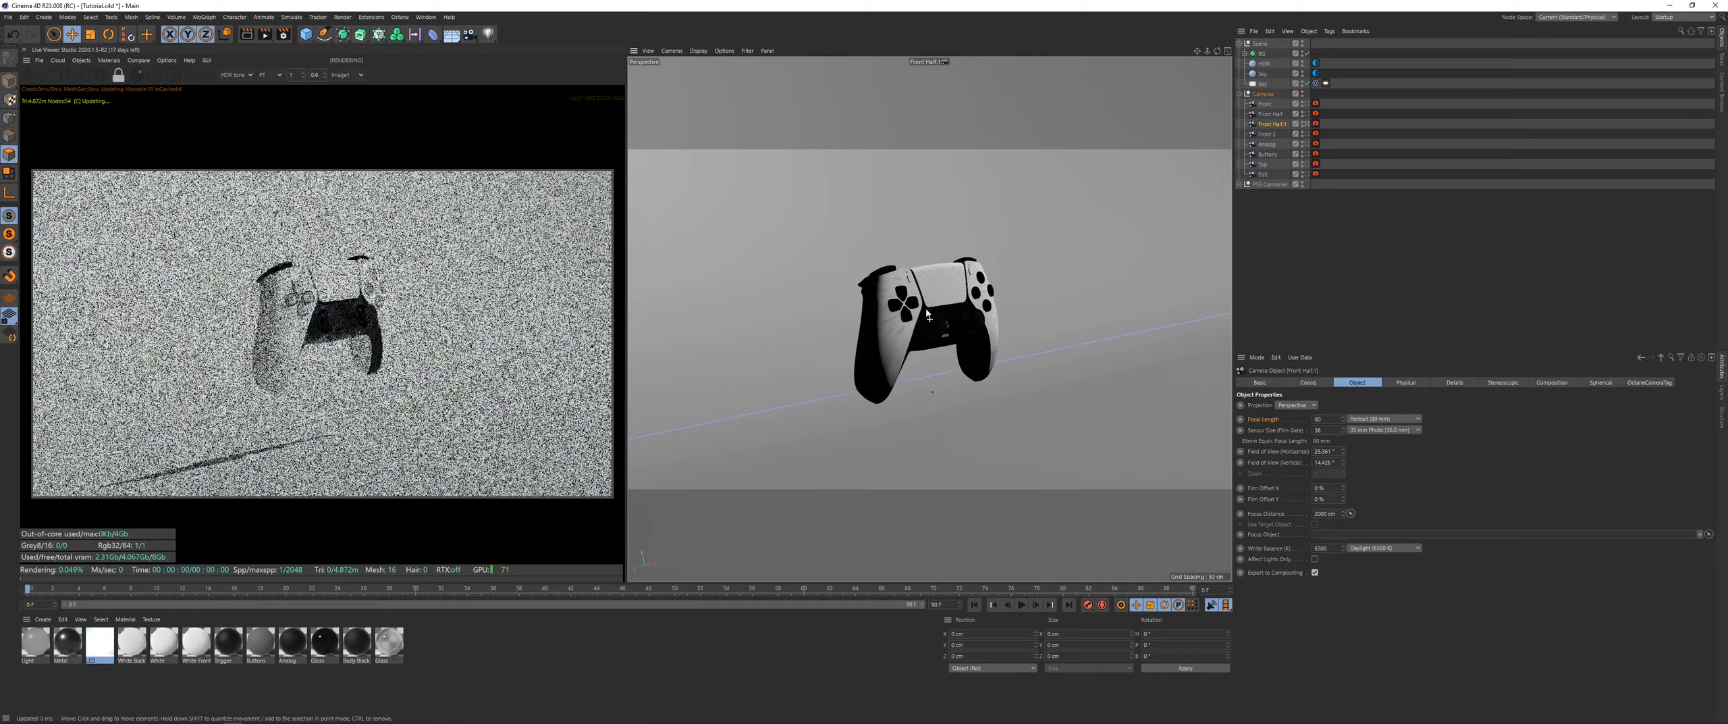
left_click_drag(952, 303, 937, 301, "alt")
scroll(937, 301, "up", 3)
scroll(937, 301, "down", 3)
middle_click_drag(937, 301, 929, 304, "alt")
scroll(249, 410, "down", 2)
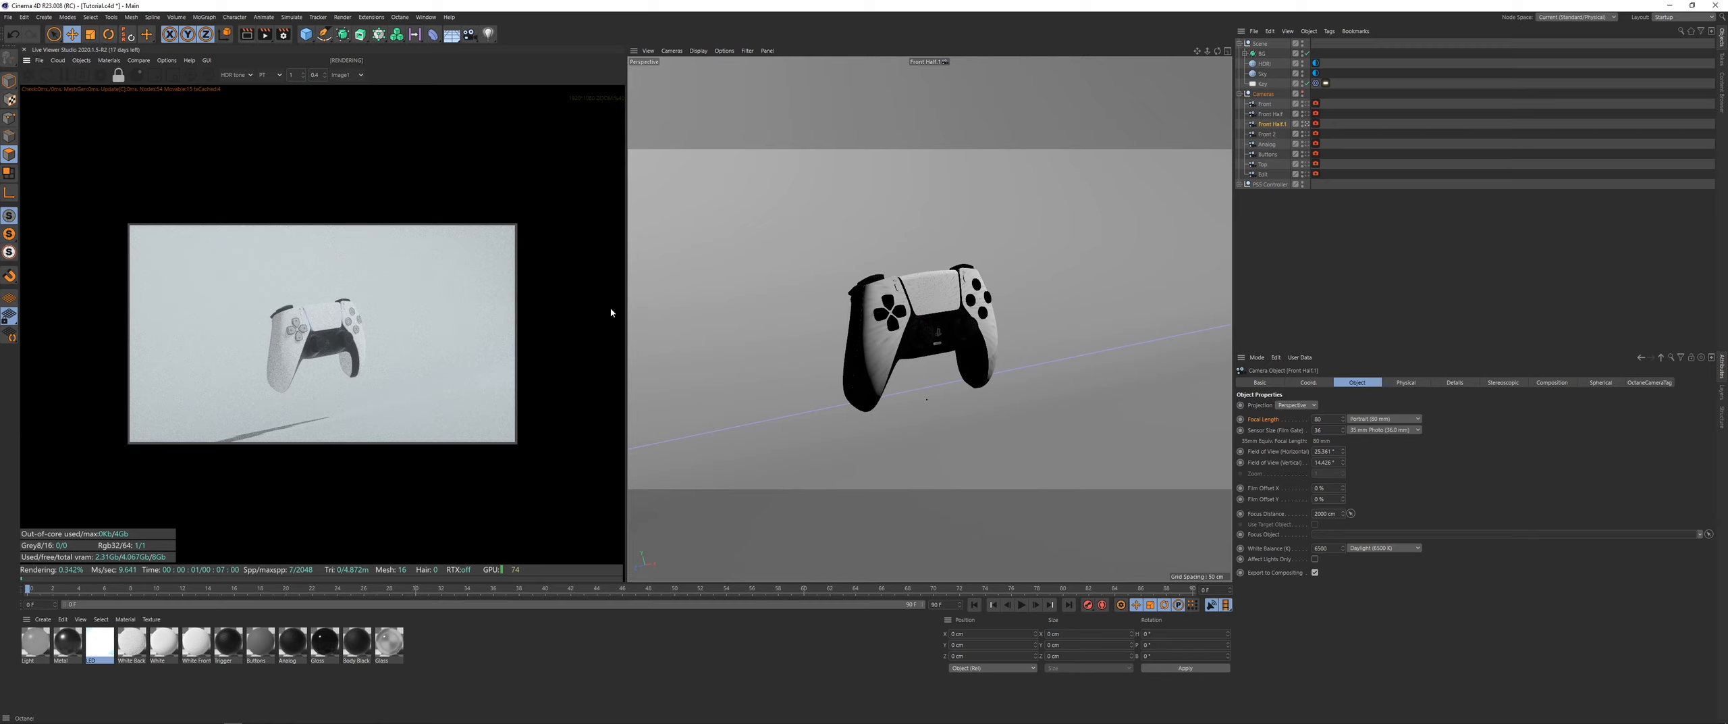
Step: Orbit the current camera slightly, rename it from Front Half 1 to Front 3, and duplicate it within the Cameras group below Front 2
left_click_drag(858, 319, 847, 319, "alt")
double_click(1279, 124)
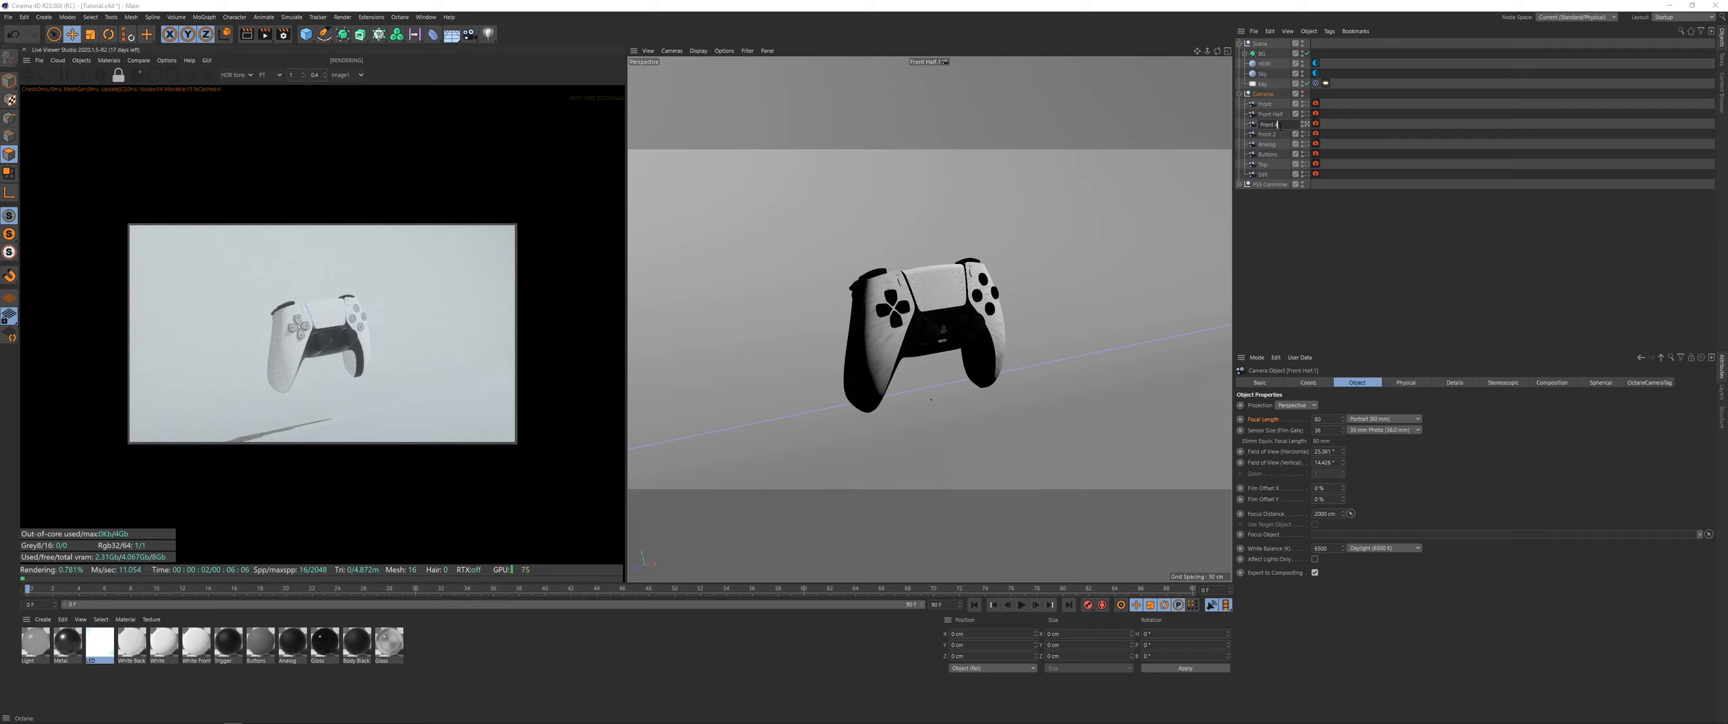
key("Return")
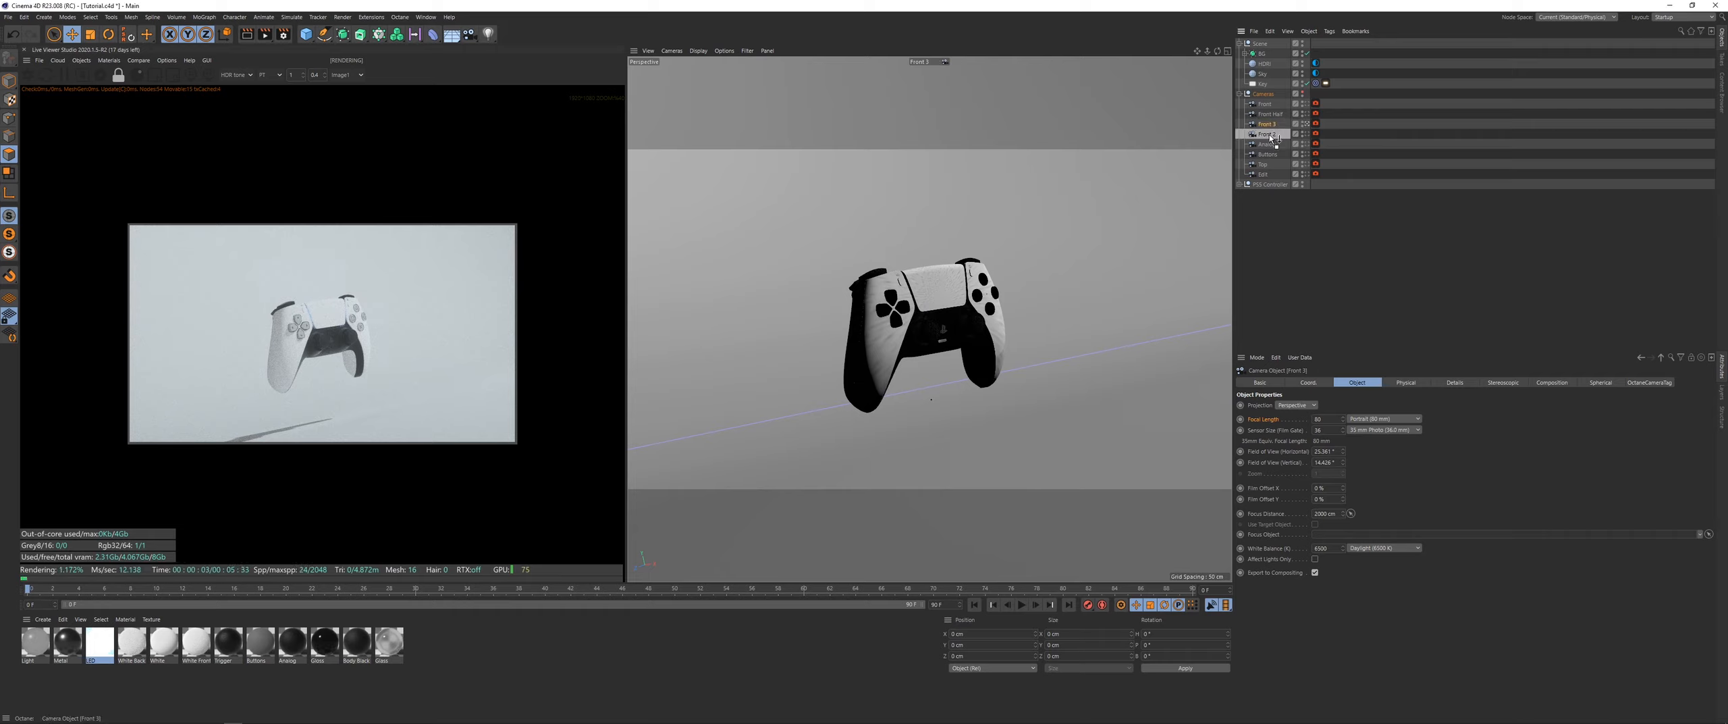
left_click(1358, 146)
left_click_drag(1269, 134, 1275, 139, "ctrl")
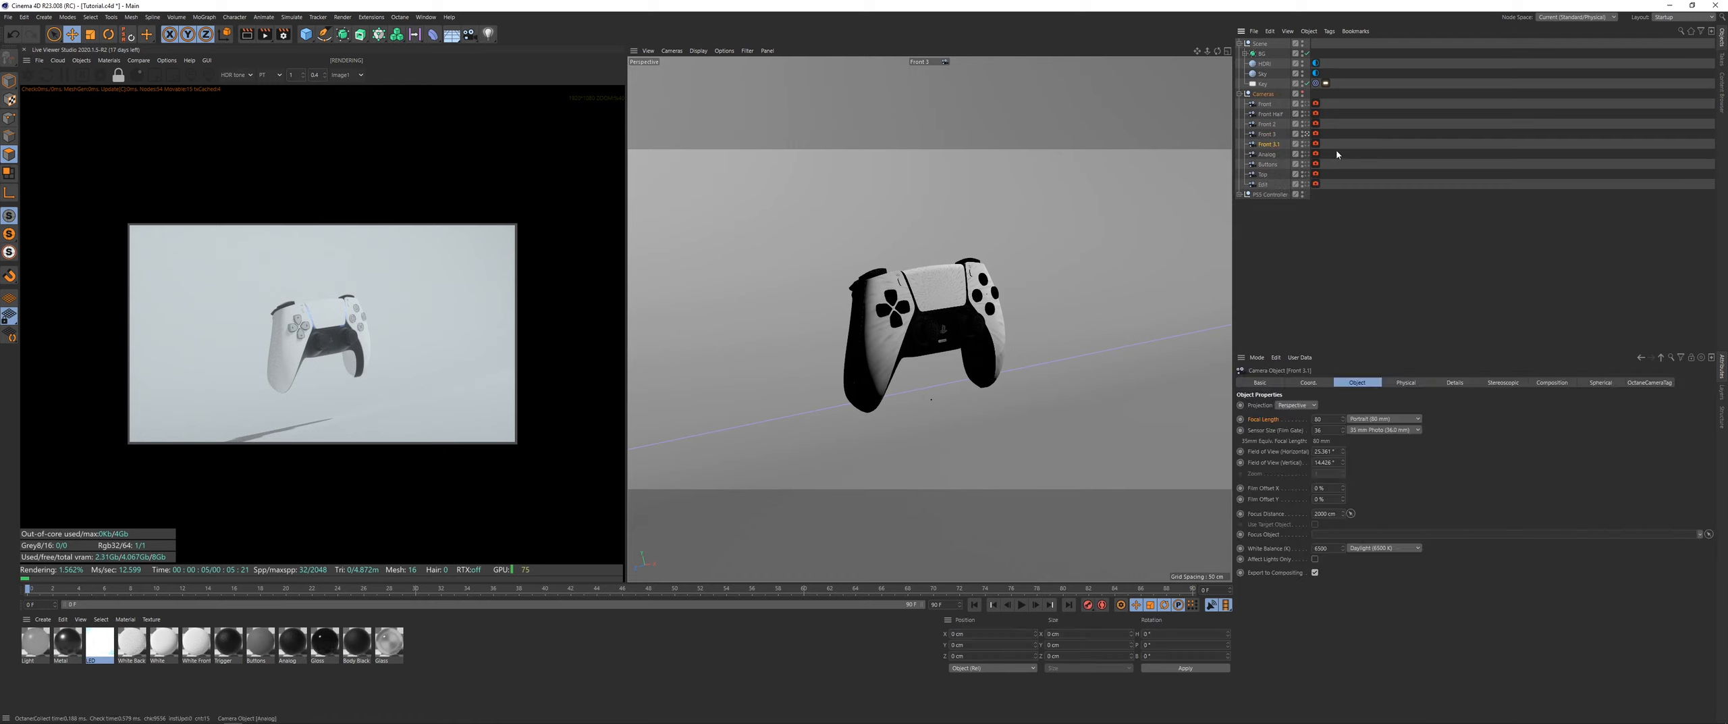
Step: Set the Front 3 camera's focal length to Tele (135 mm), reframe the whole controller and inspect the render up close
left_click(1307, 144)
left_click(1384, 419)
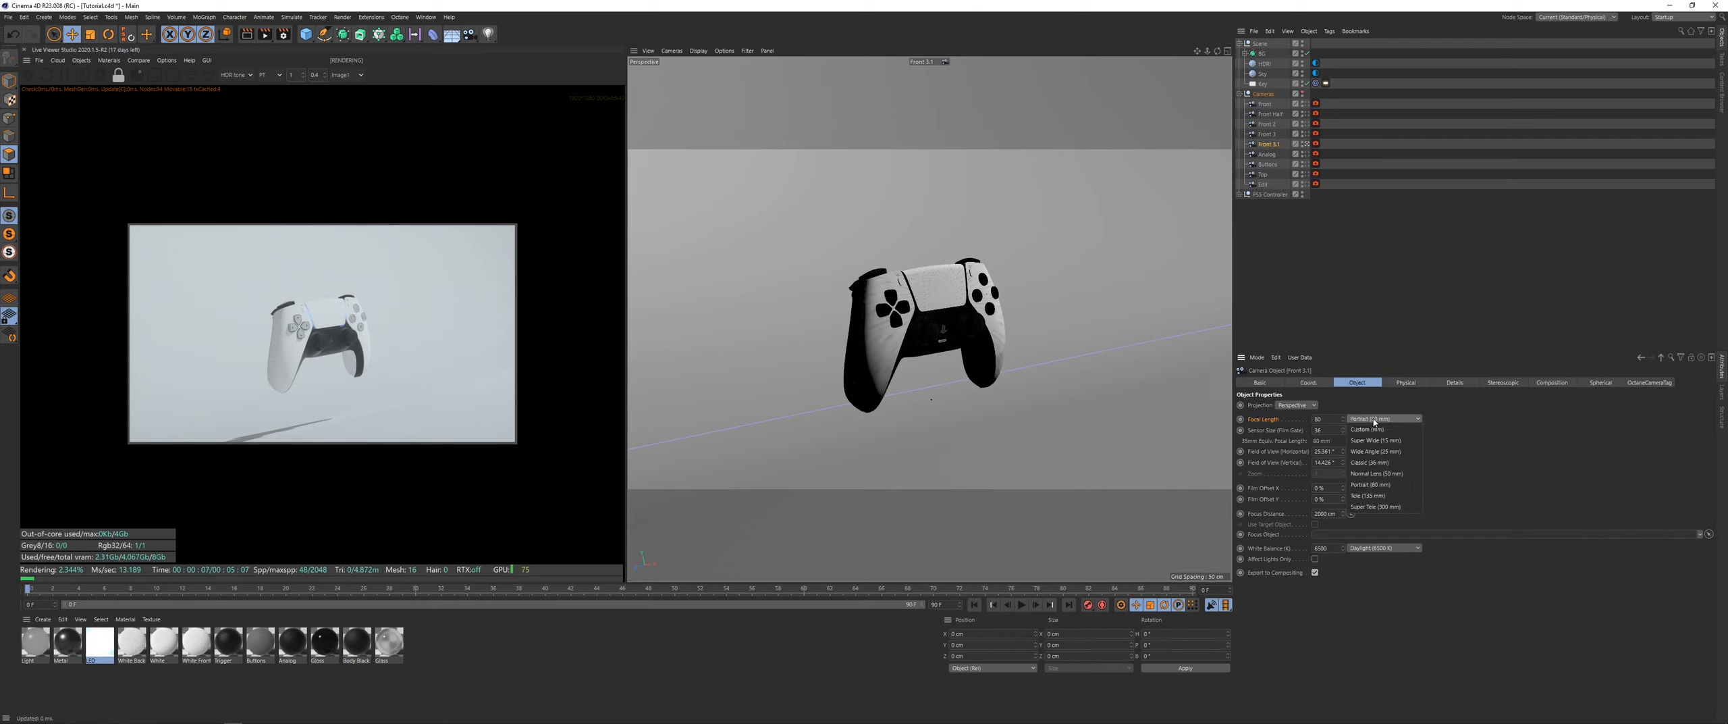
left_click(1384, 484)
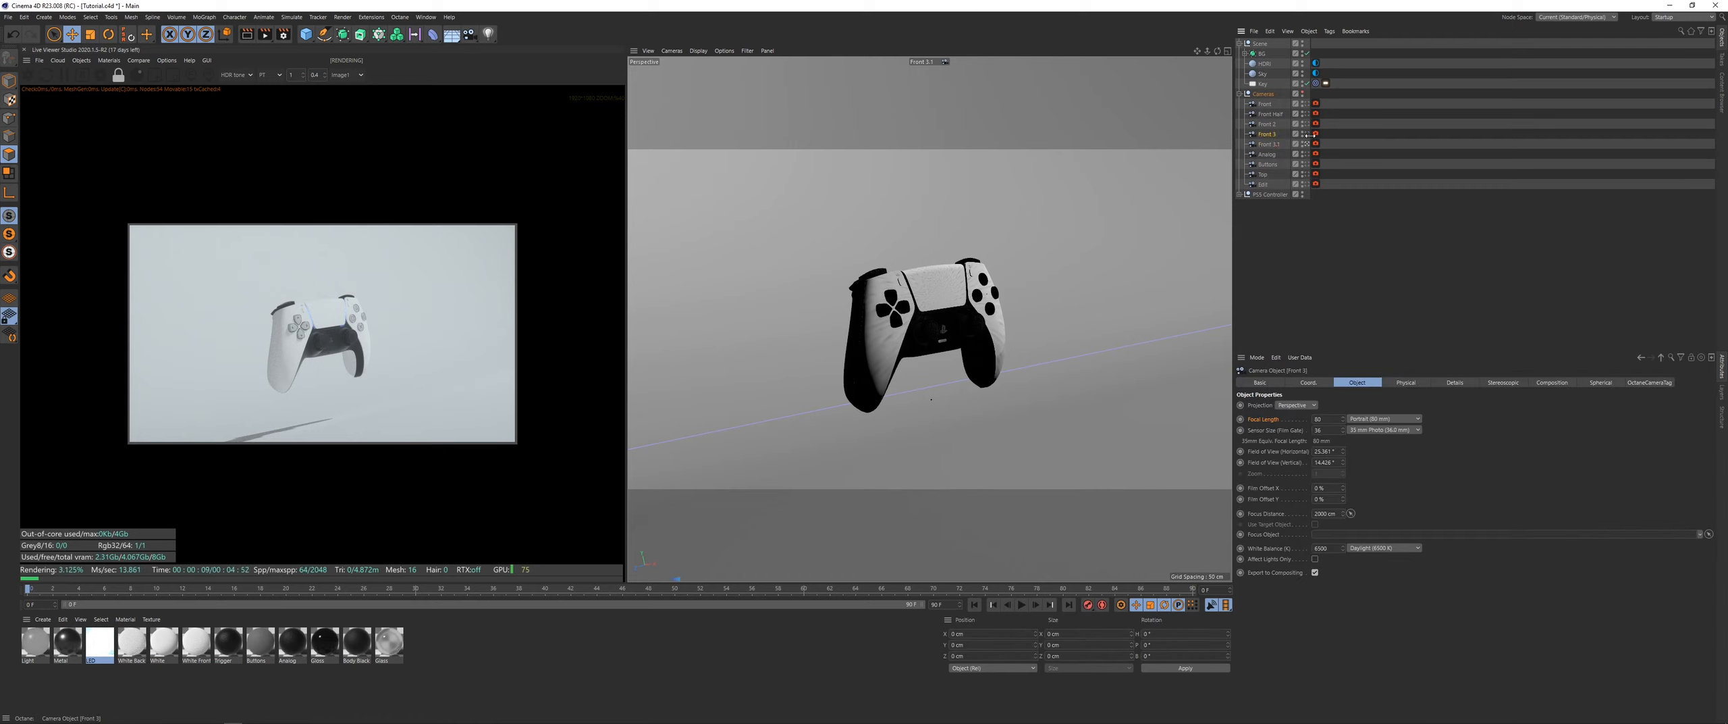
left_click(1374, 423)
left_click(1377, 497)
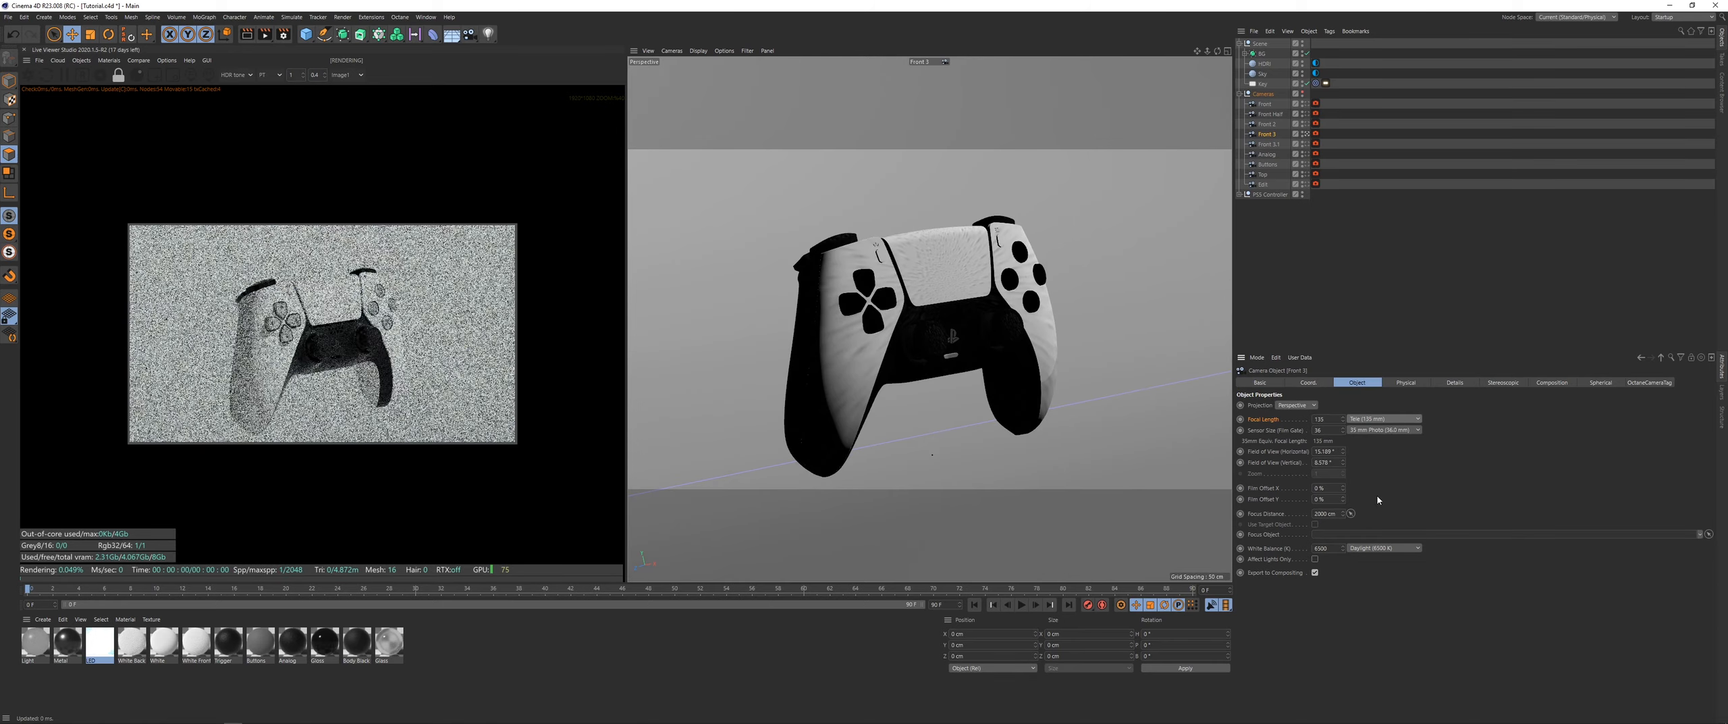
left_click_drag(1207, 51, 1207, 55)
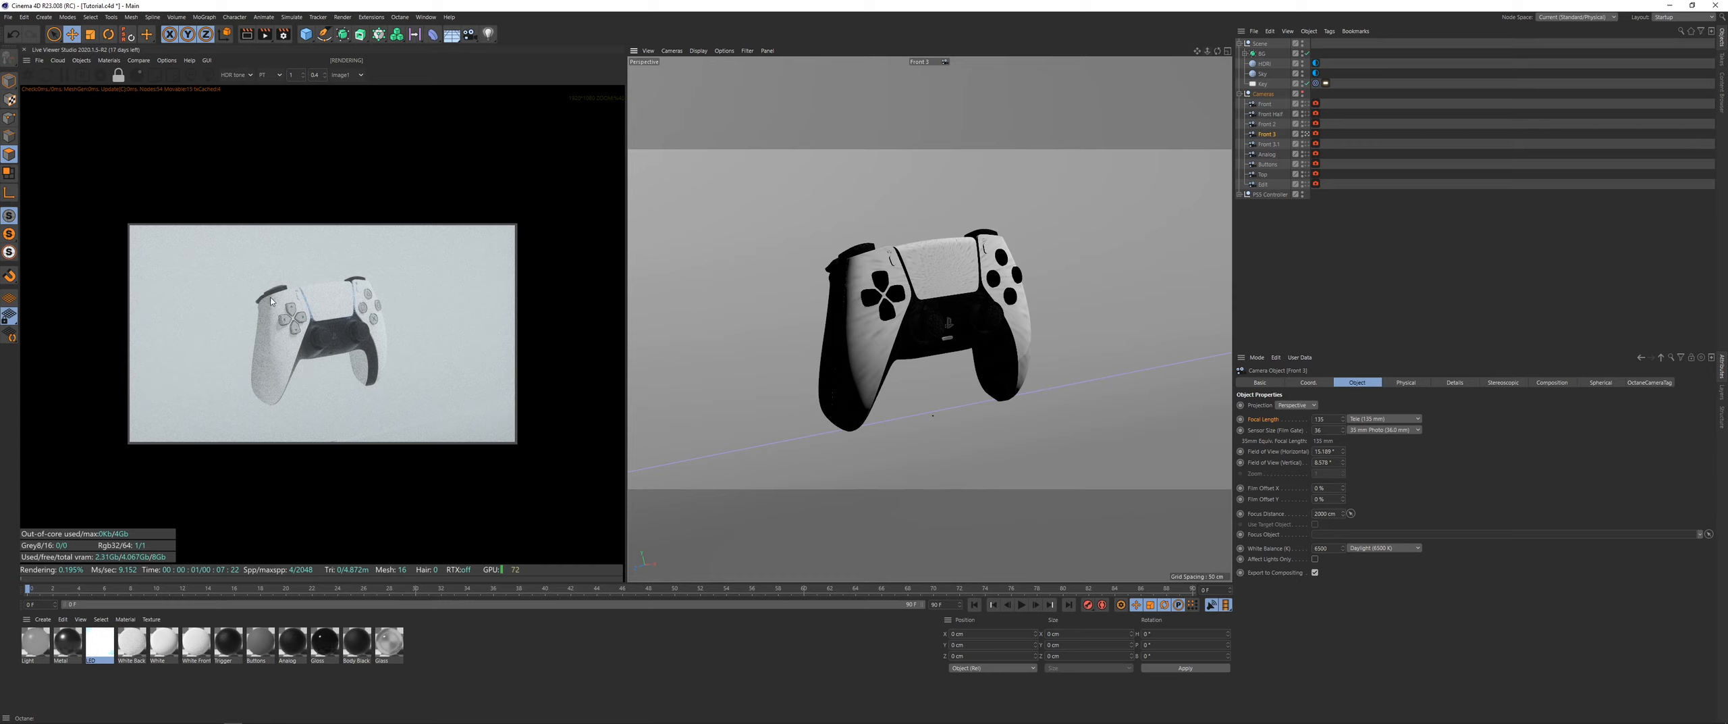
scroll(270, 334, "up", 5)
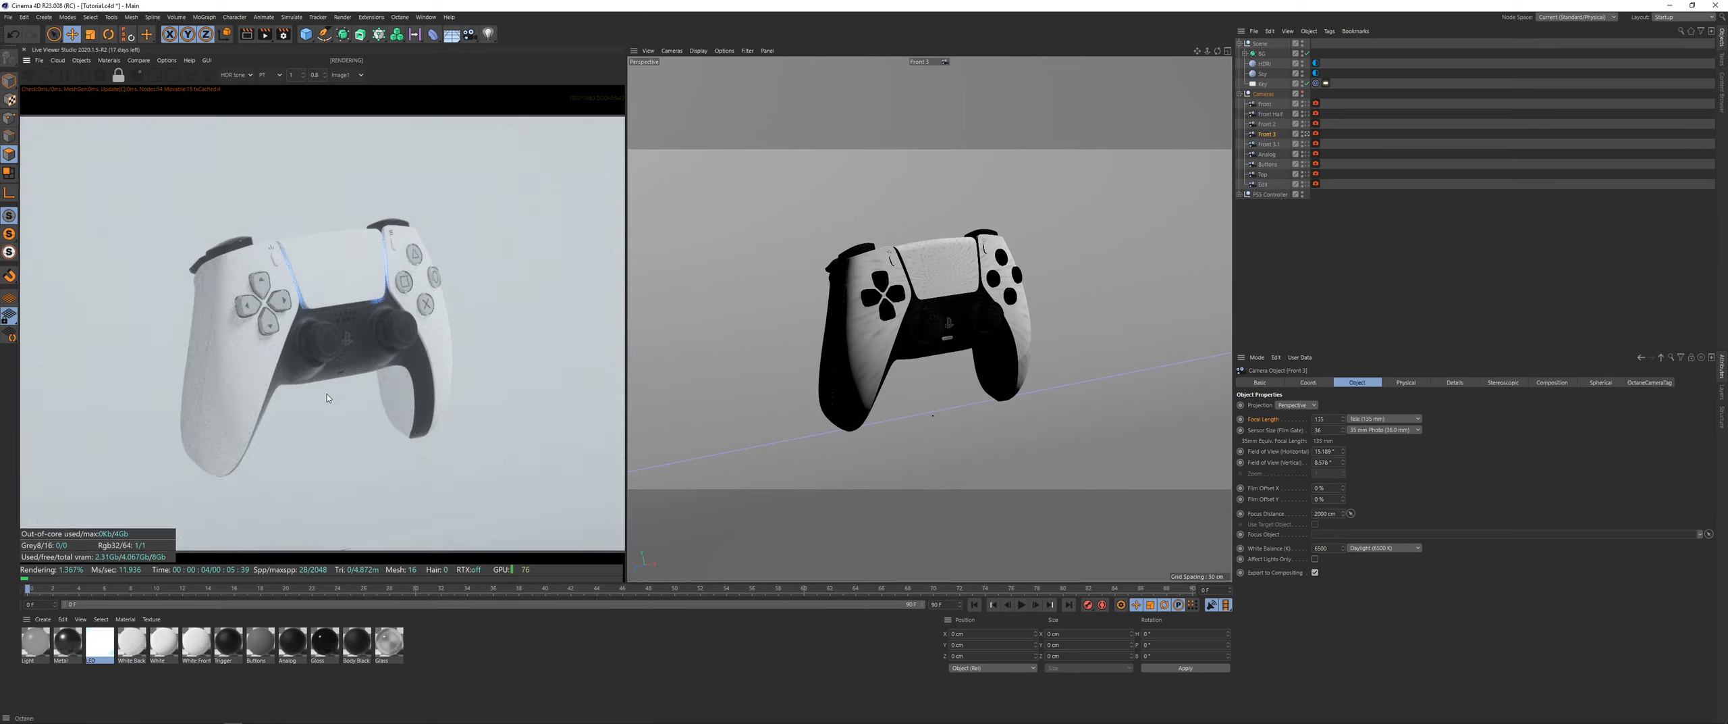
scroll(327, 394, "down", 5)
left_click(1346, 167)
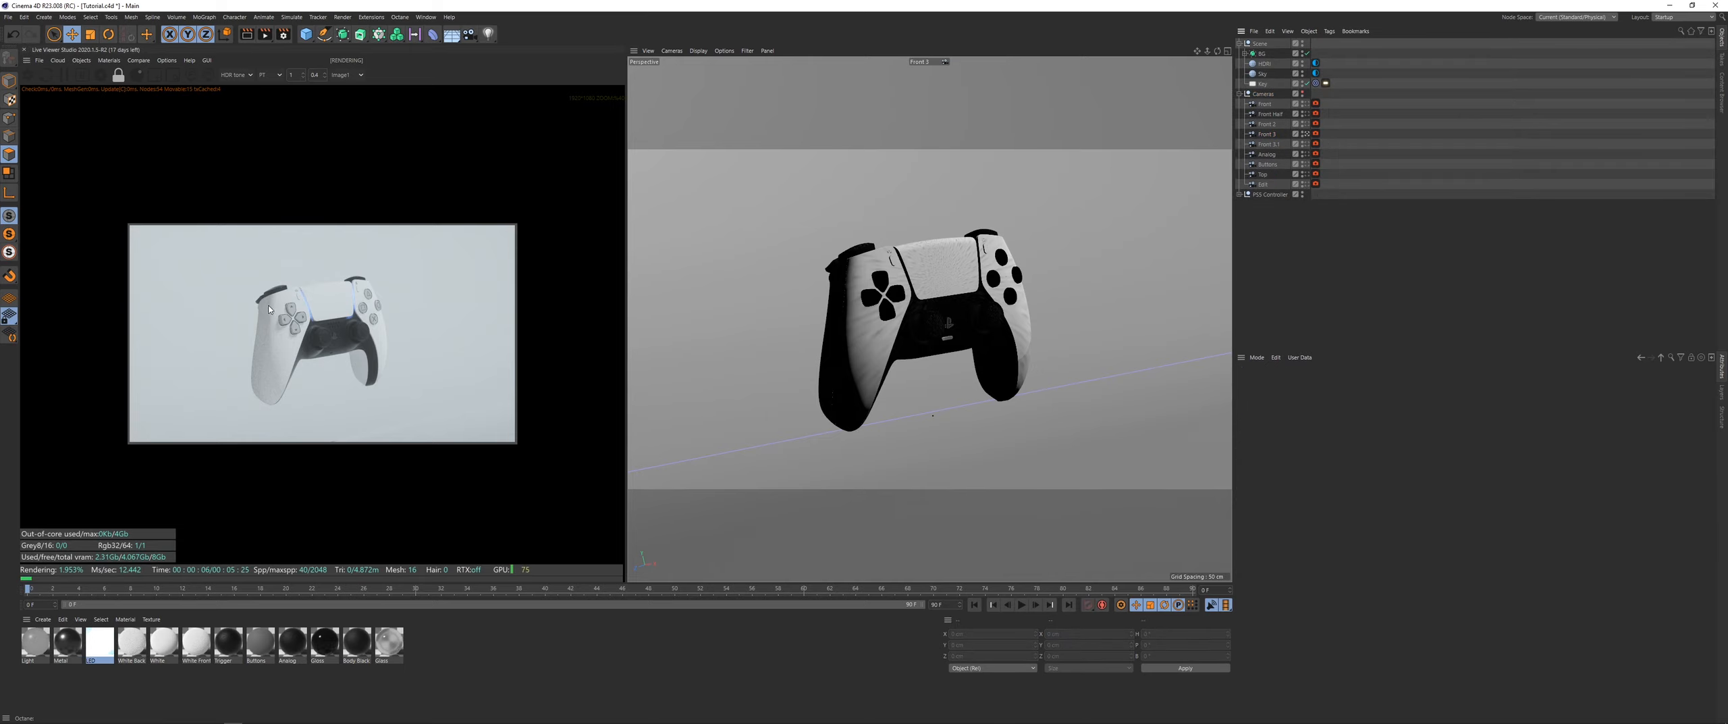
Step: Look through the Front 3.1 camera and bring it in close to the controller's side, showing the buttons in profile
left_click(1307, 144)
left_click(1270, 145)
right_click_drag(876, 304, 1045, 286, "alt")
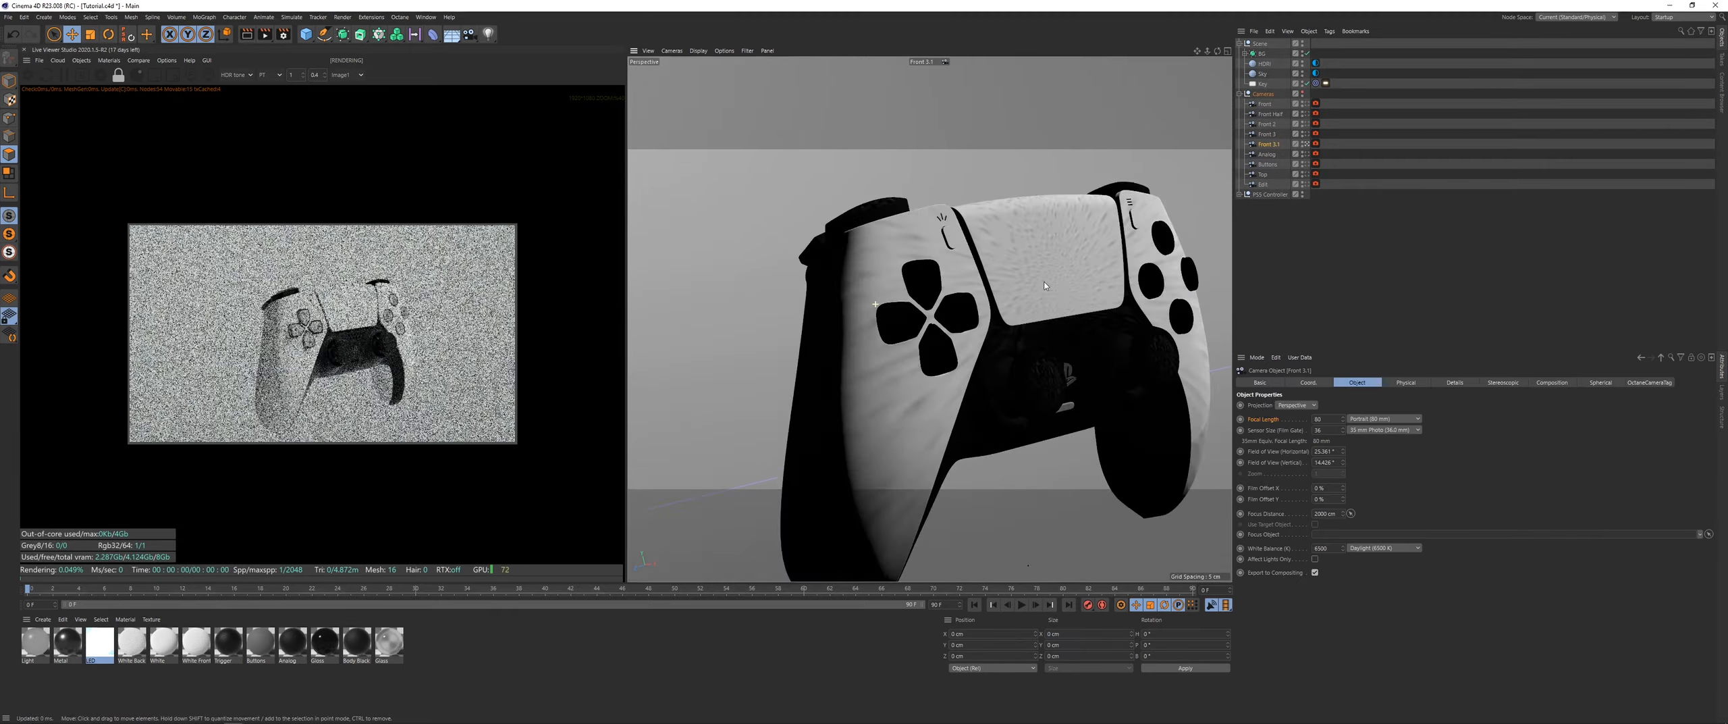
left_click_drag(1045, 286, 871, 385, "alt")
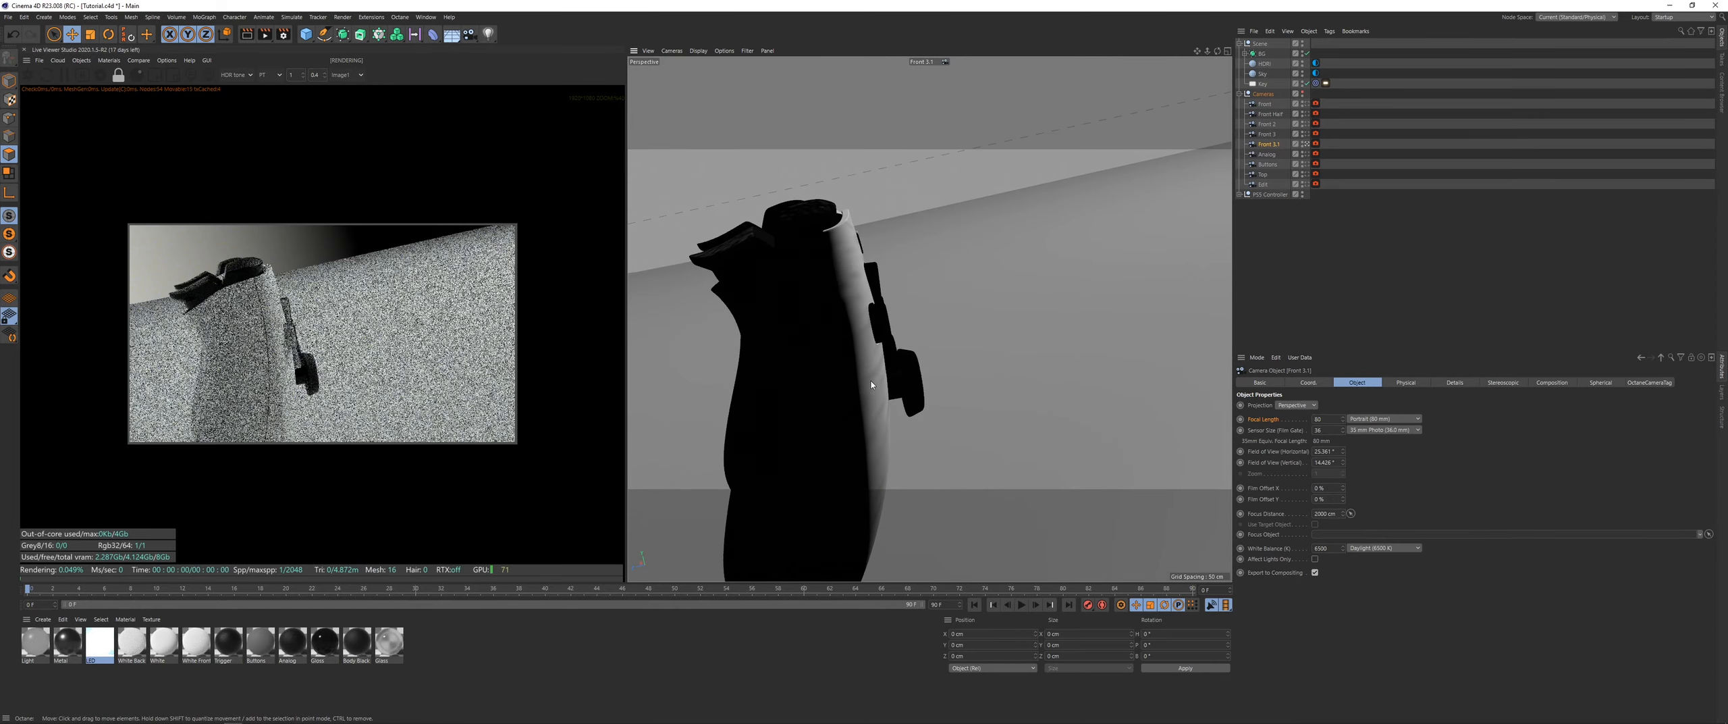
middle_click_drag(871, 385, 896, 358, "alt")
right_click_drag(897, 358, 874, 313, "alt")
mouse_move(874, 313)
left_mouse_down("alt")
mouse_move(852, 335)
mouse_move(870, 315)
left_mouse_up("alt")
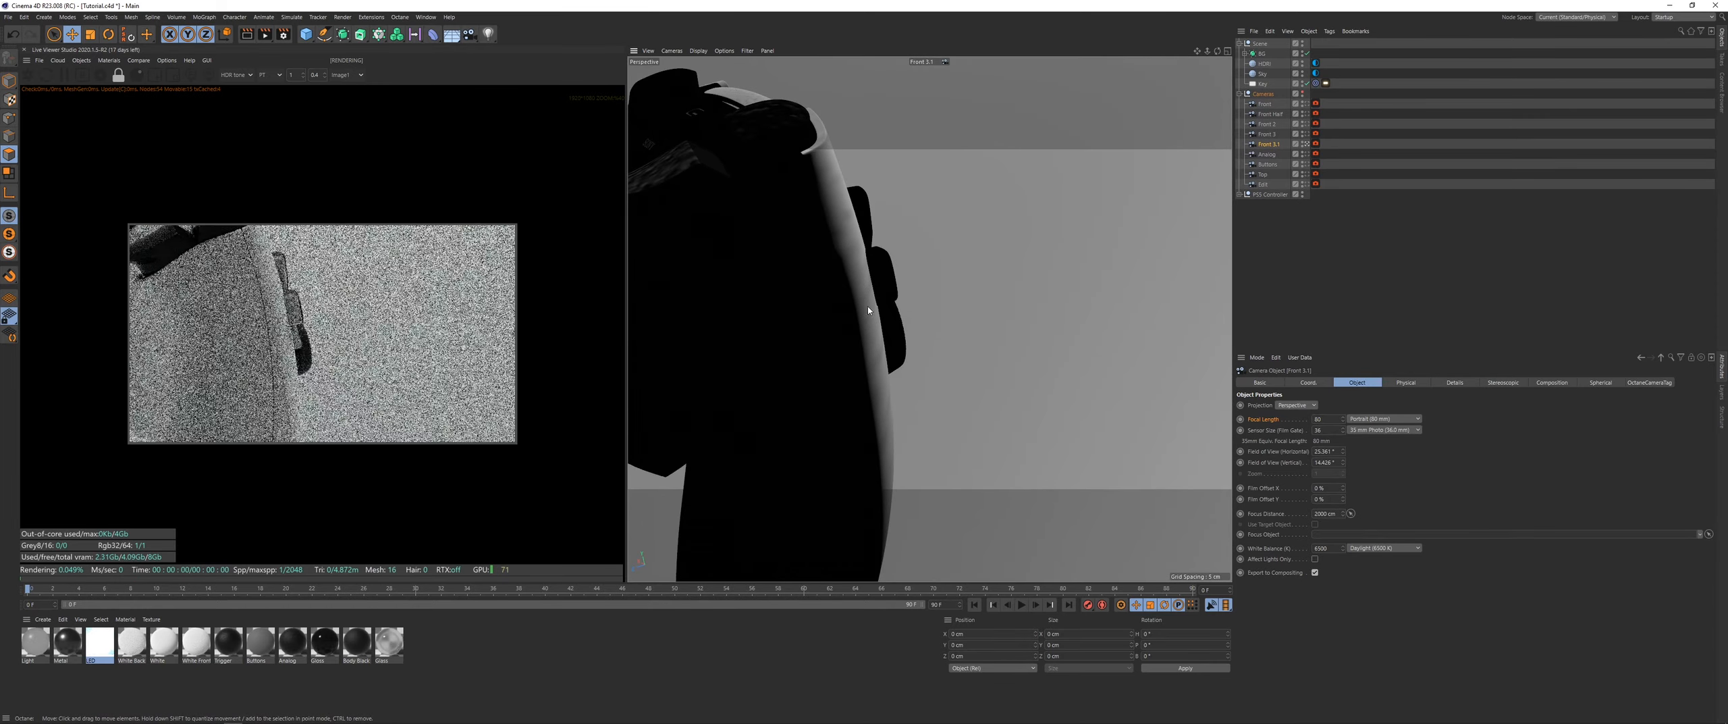
middle_click_drag(870, 316, 868, 358, "alt")
right_click_drag(868, 358, 911, 345, "alt")
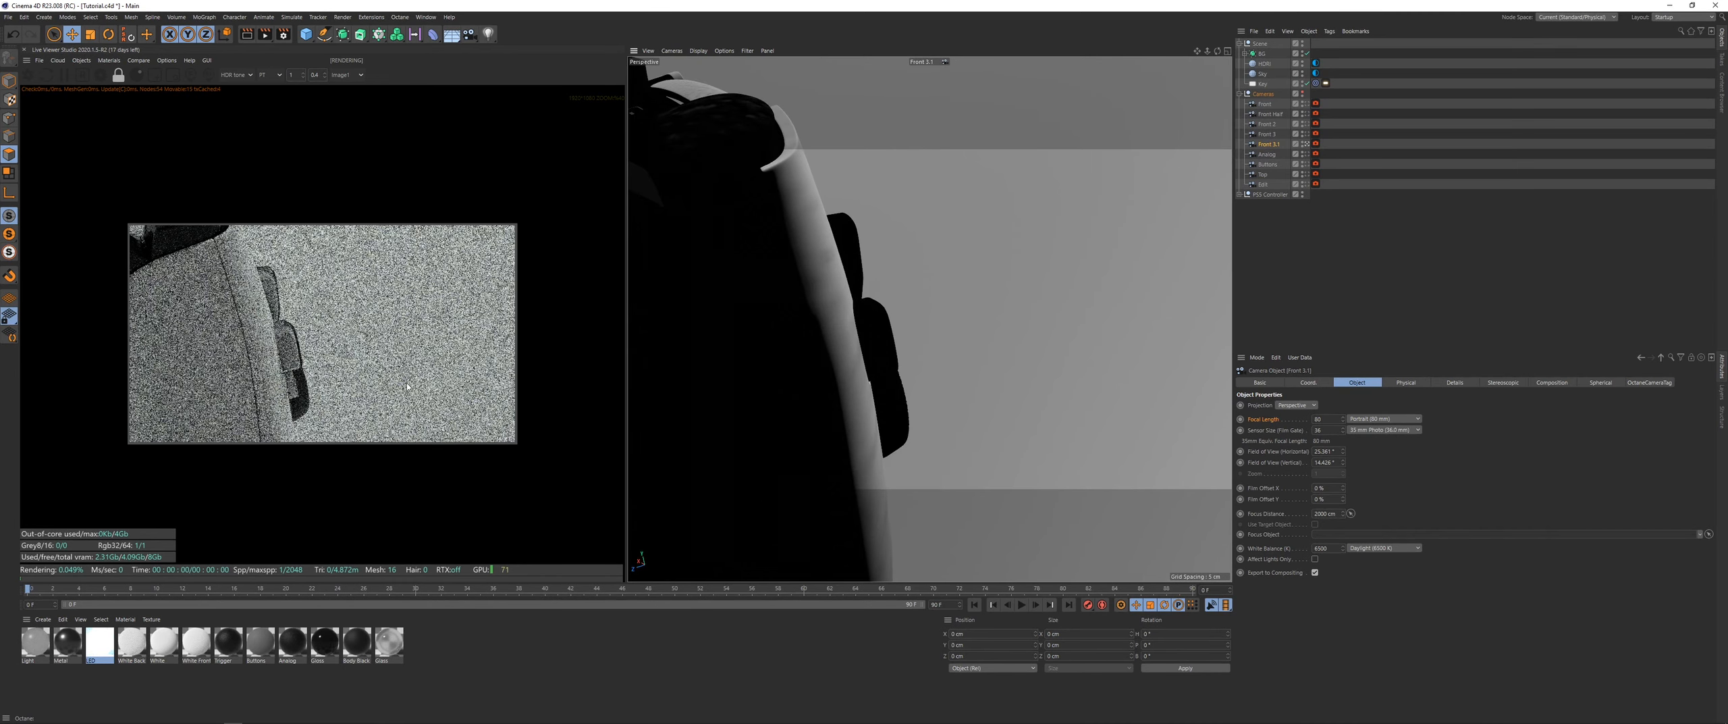
Step: Refine the side close-up's angle and position so the D-pad and thumbsticks stand out in profile against the backdrop
scroll(407, 386, "up", 5)
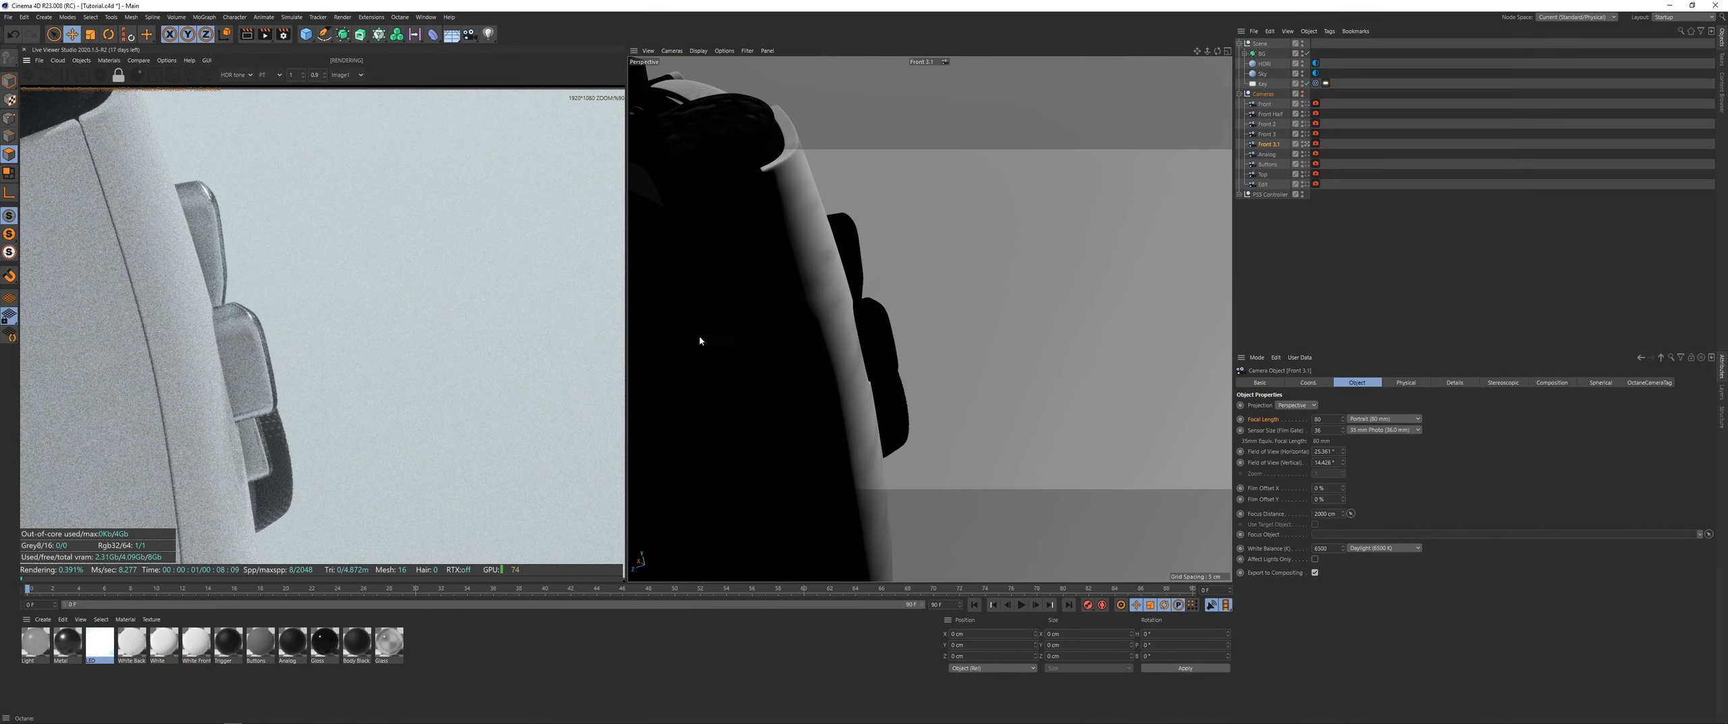
scroll(248, 362, "down", 4)
left_click_drag(783, 413, 818, 395, "alt")
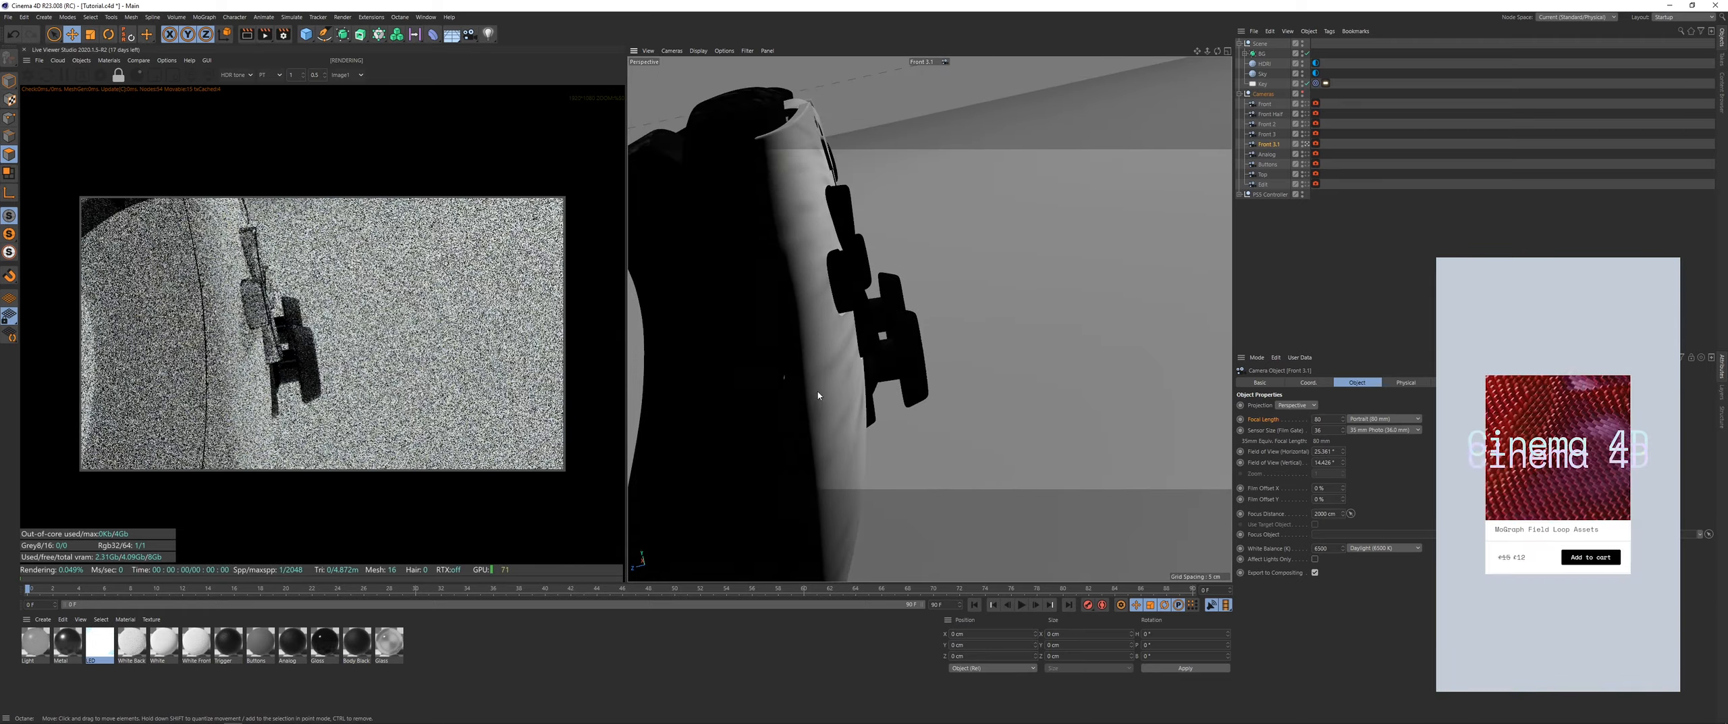
scroll(304, 351, "down", 2)
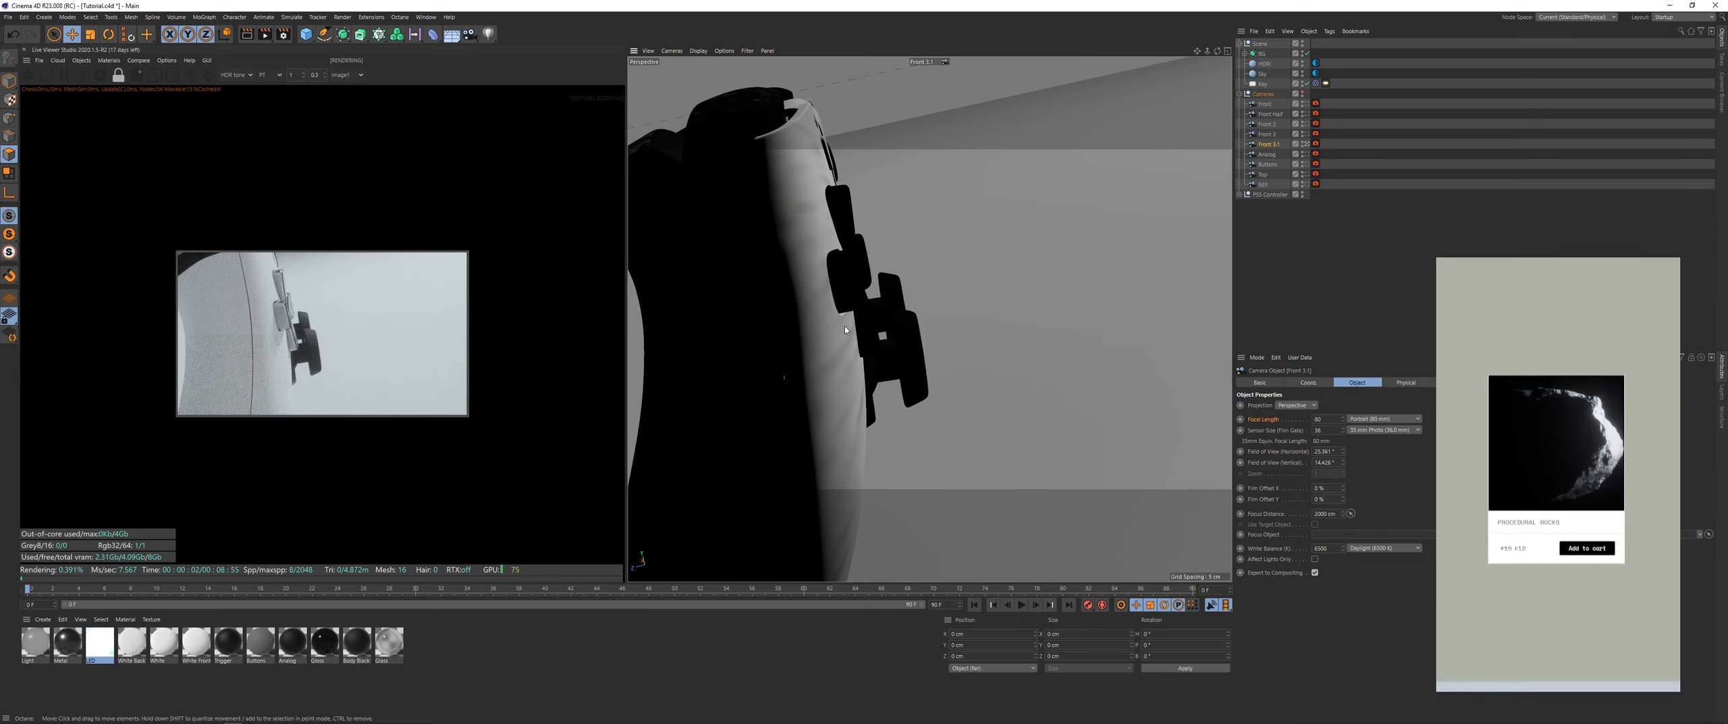
left_click_drag(837, 348, 824, 351, "alt")
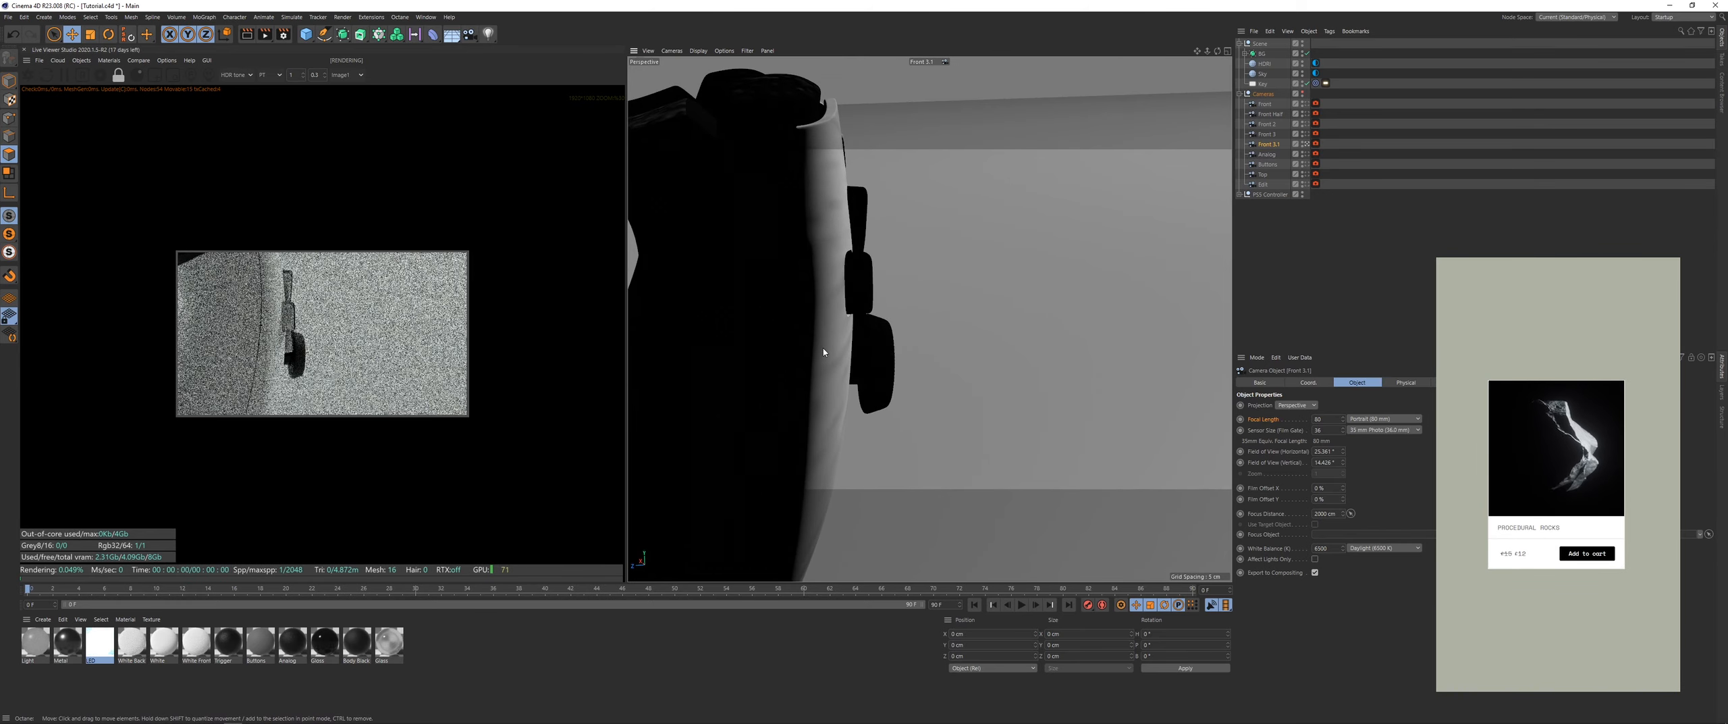
scroll(286, 357, "up", 4)
scroll(286, 357, "down", 2)
middle_click_drag(798, 341, 779, 339, "alt")
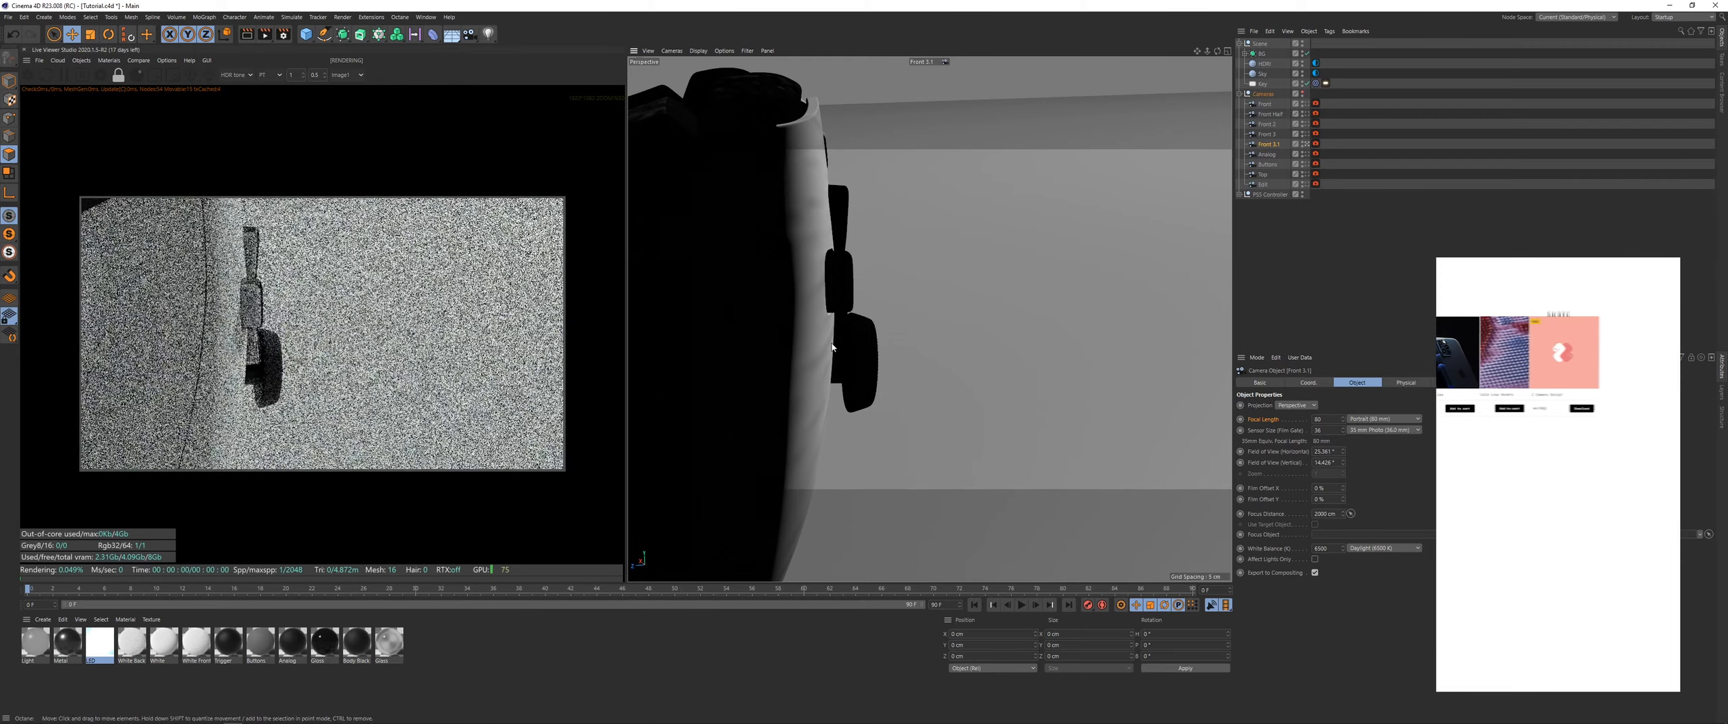
left_click_drag(832, 347, 822, 374, "alt")
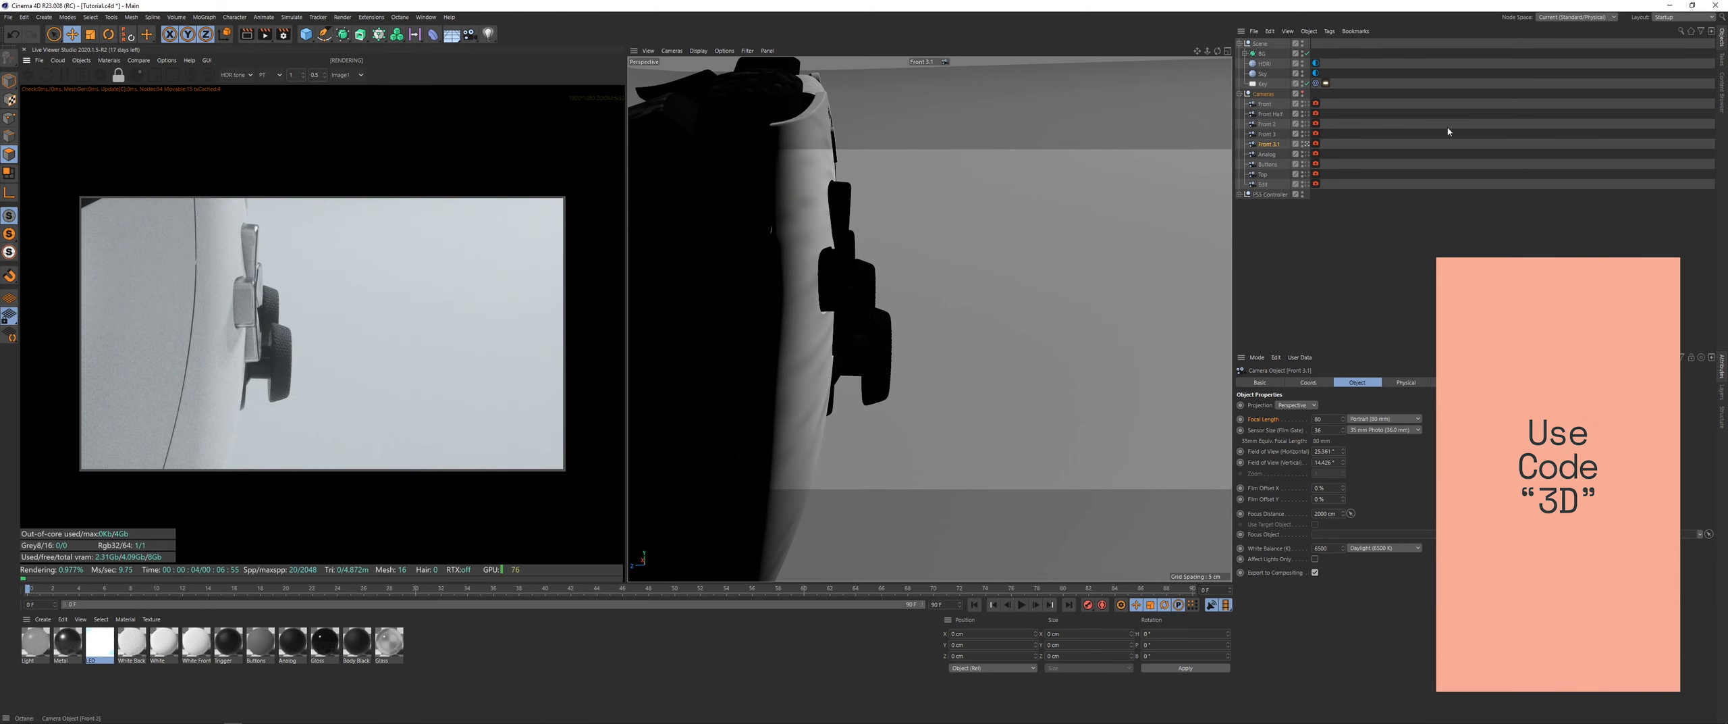
Step: Rename the Front 3.1 camera as Side Buttons
double_click(1269, 144)
type("S")
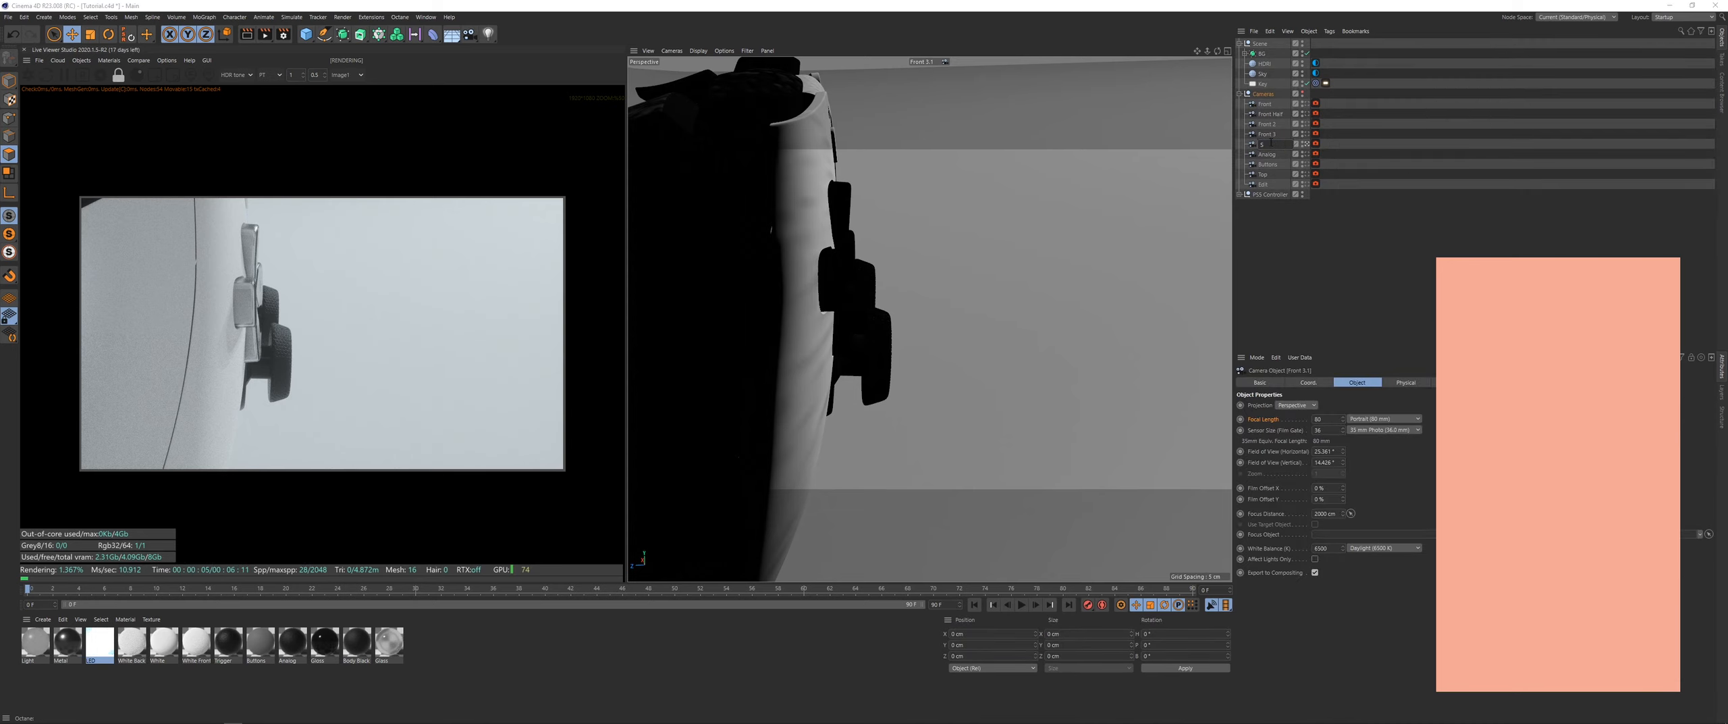
type("ide Butt")
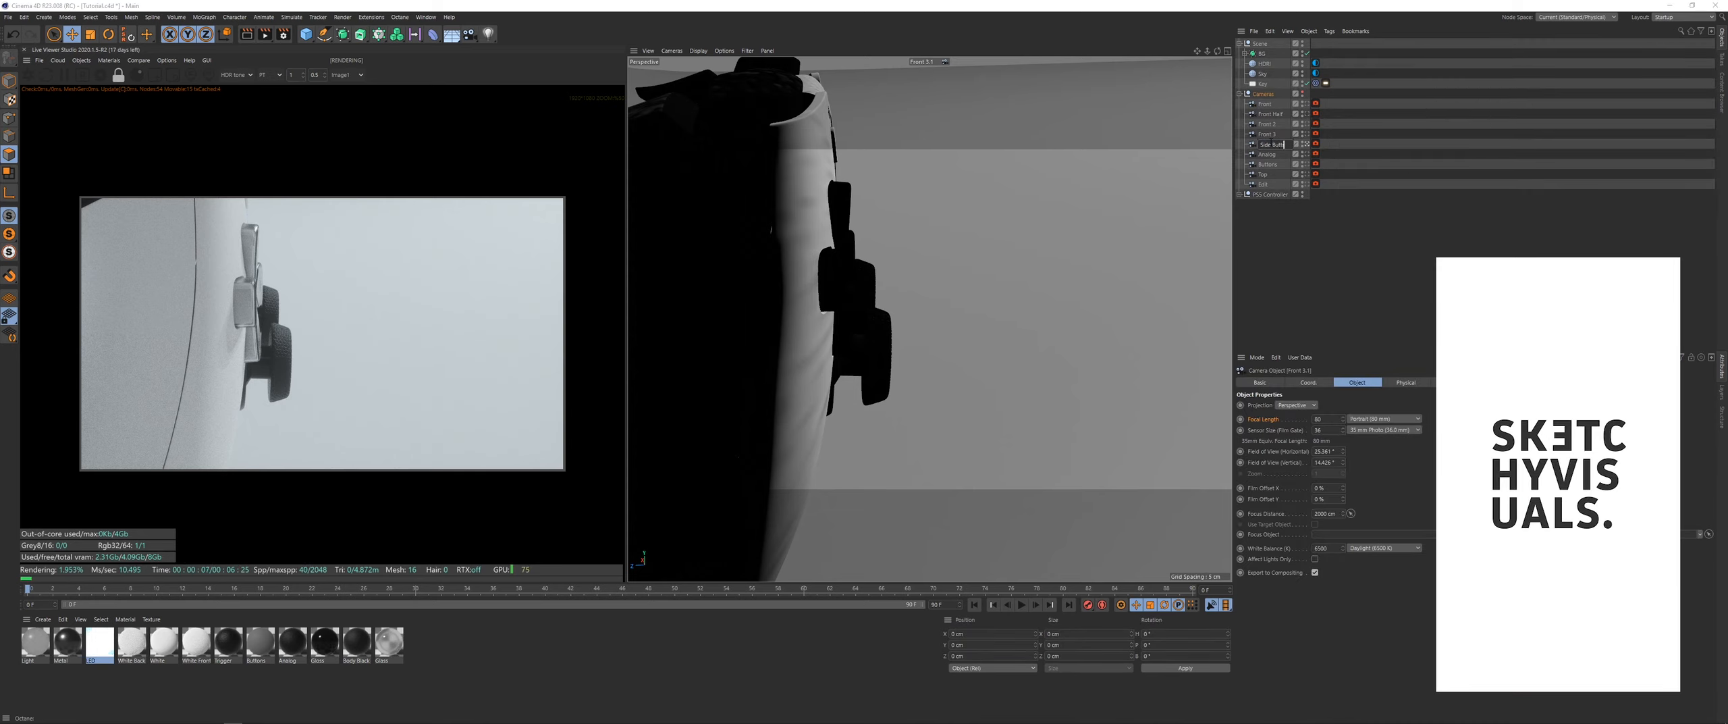
type("ons")
key("Return")
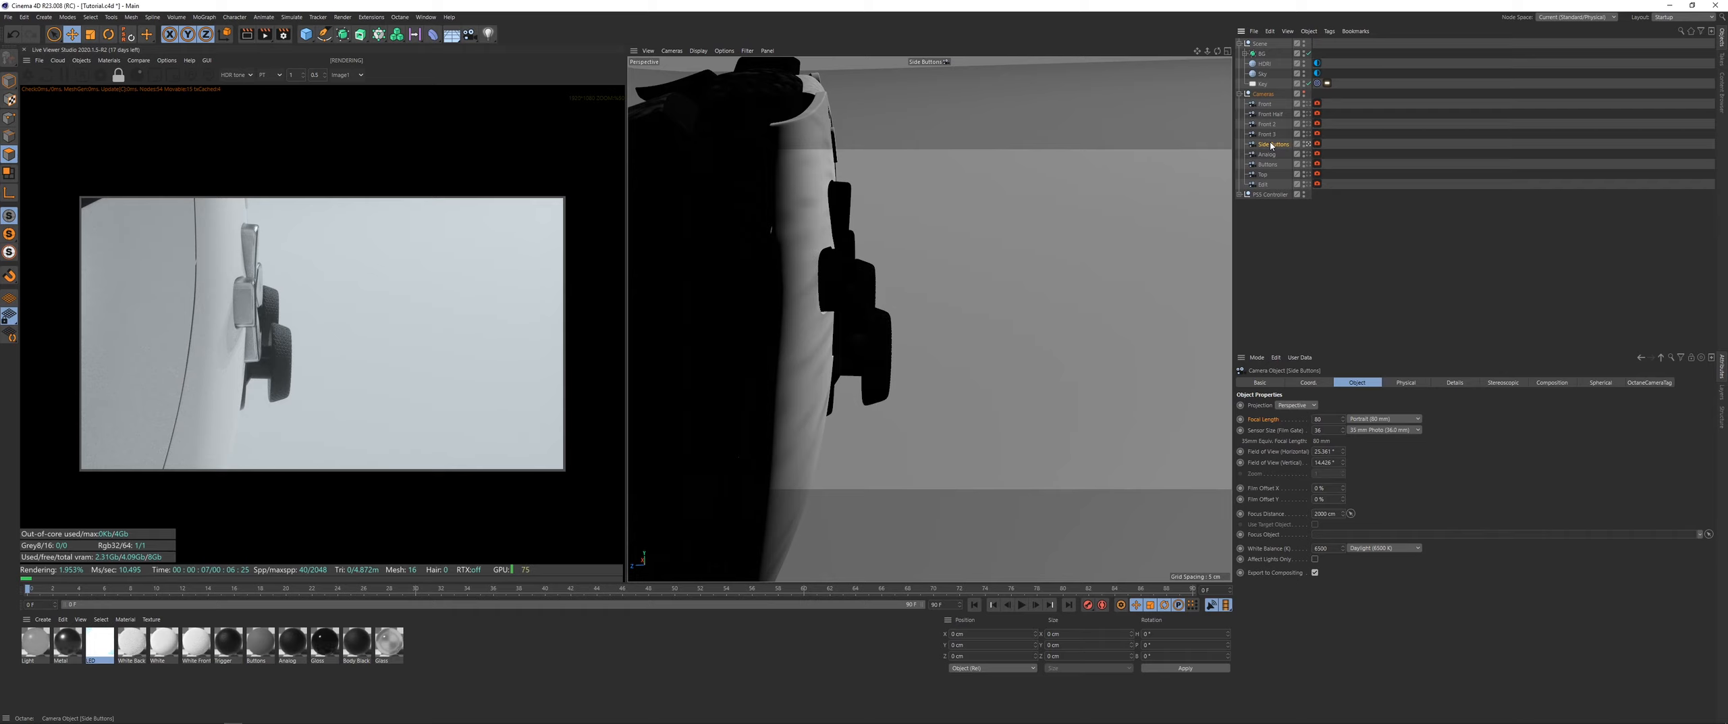
Step: Duplicate the Side Buttons camera and frame the copy as a near-frontal close-up of the D-pad
left_click_drag(1281, 149, 1304, 151, "ctrl")
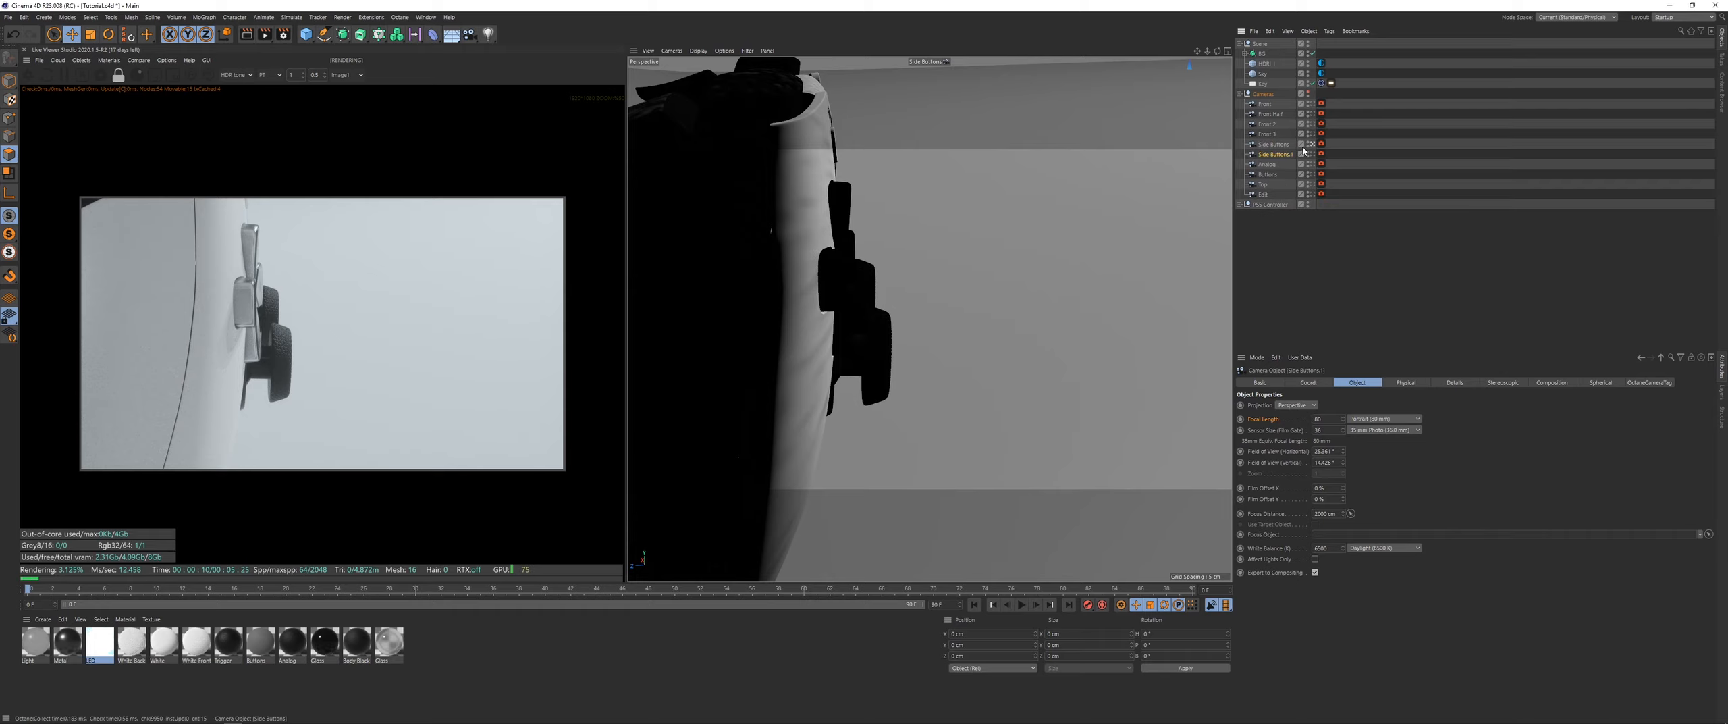
left_click_drag(935, 315, 706, 312, "alt")
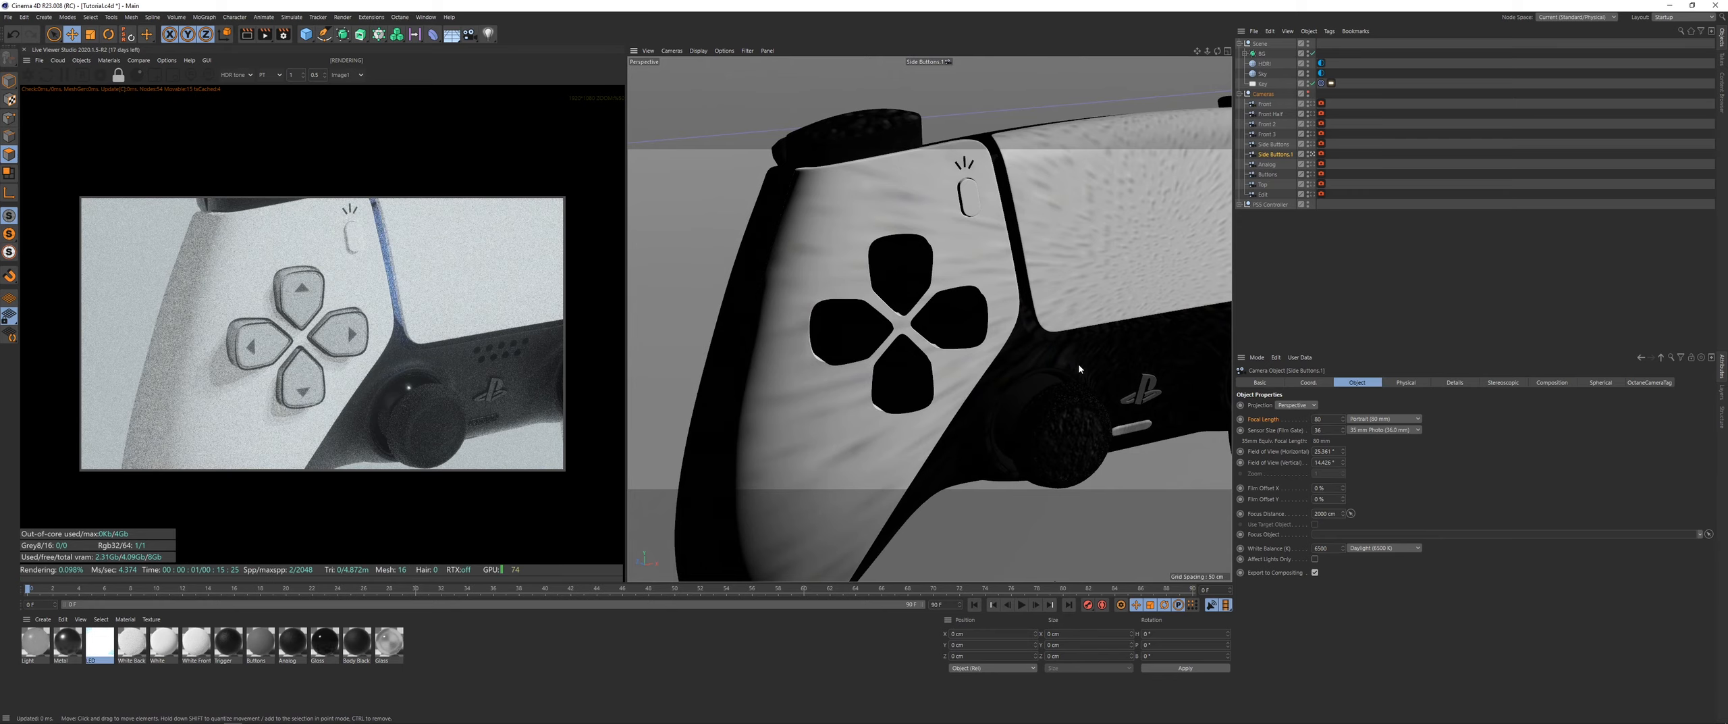
middle_click_drag(1077, 364, 1005, 297, "alt")
left_click_drag(1004, 297, 1048, 284, "alt")
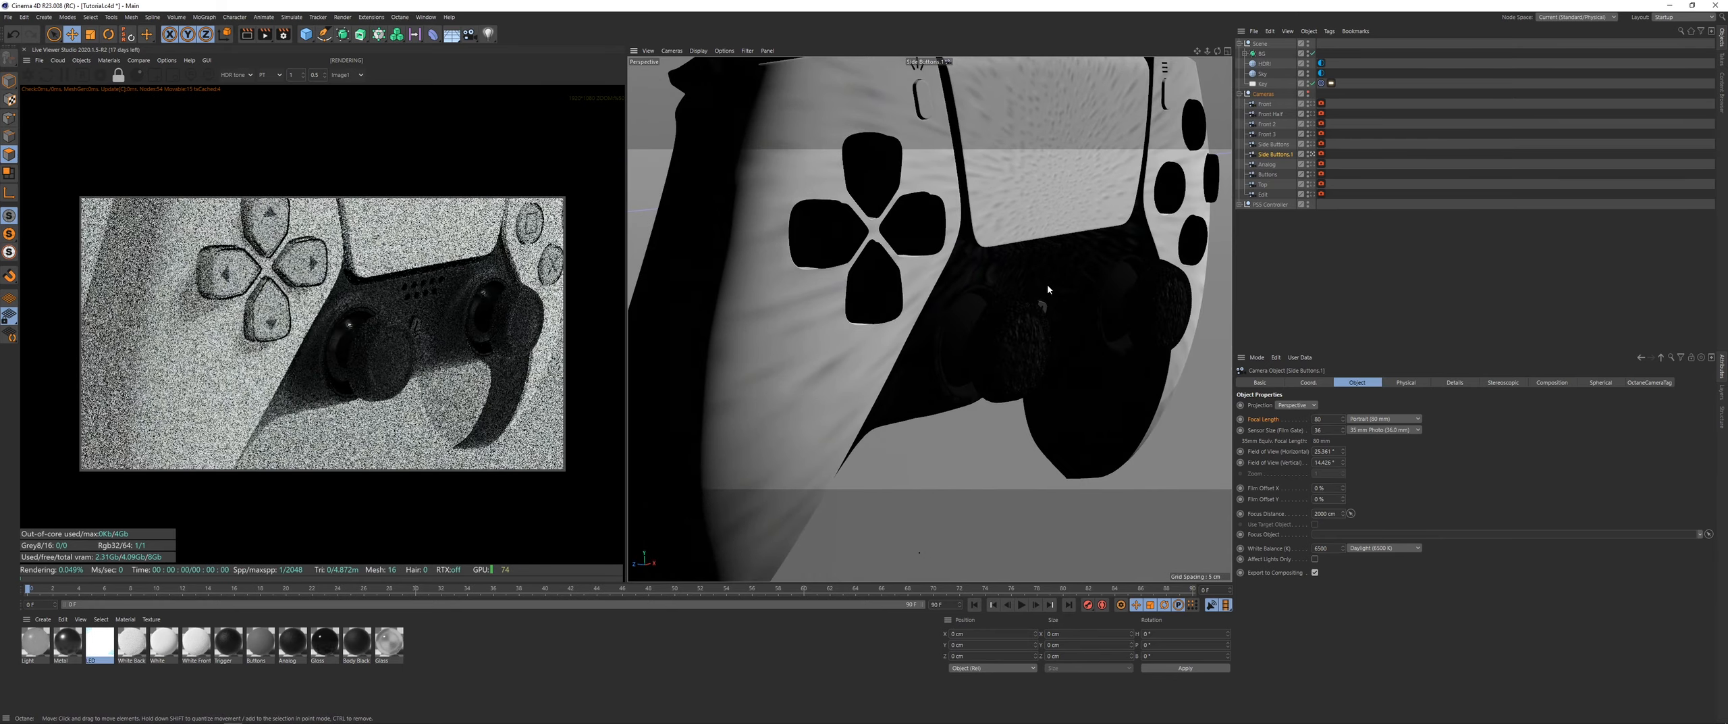
middle_click_drag(1048, 283, 926, 349, "alt")
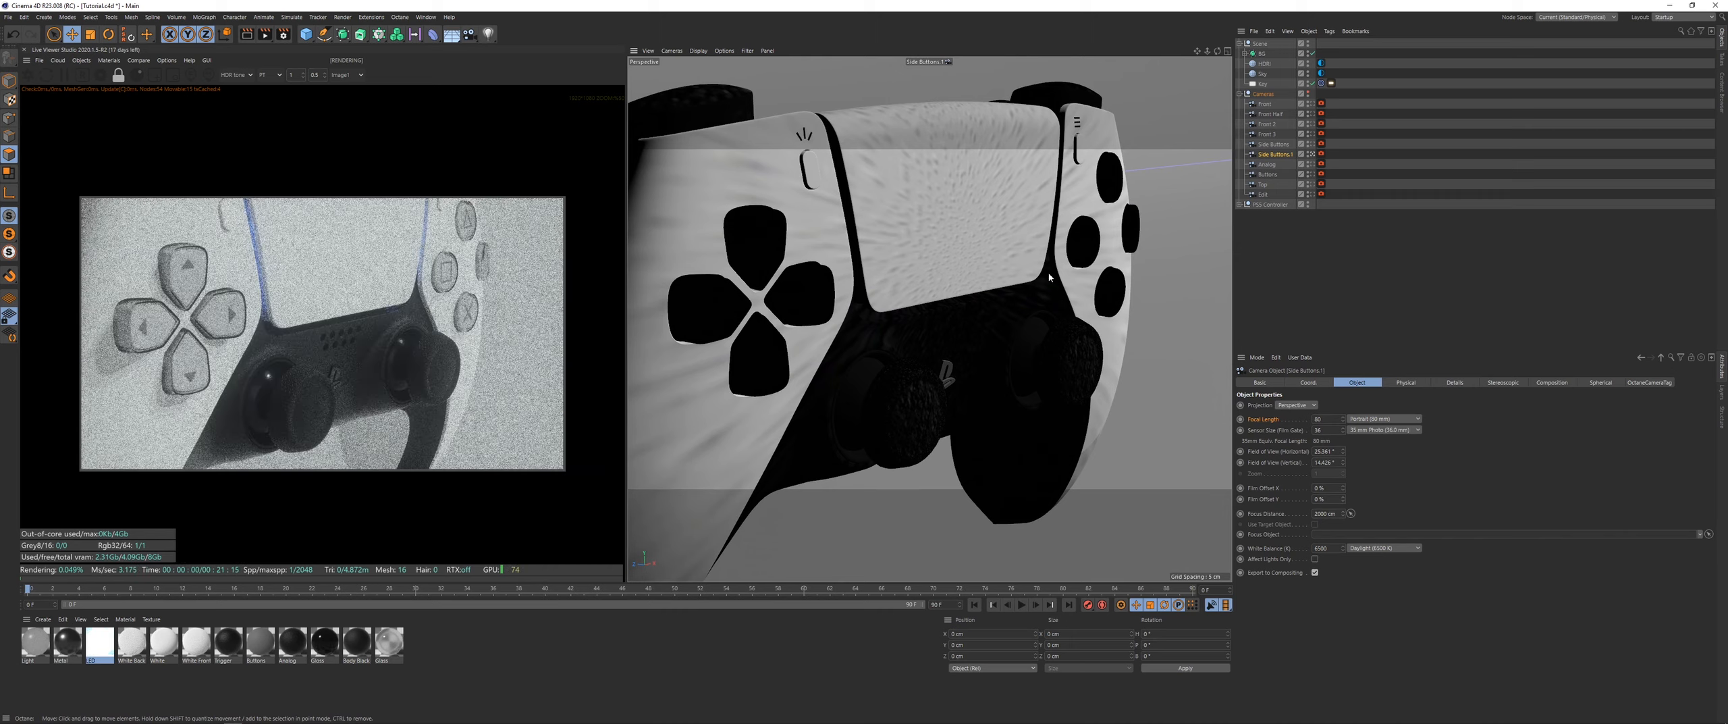
scroll(925, 318, "down", 3)
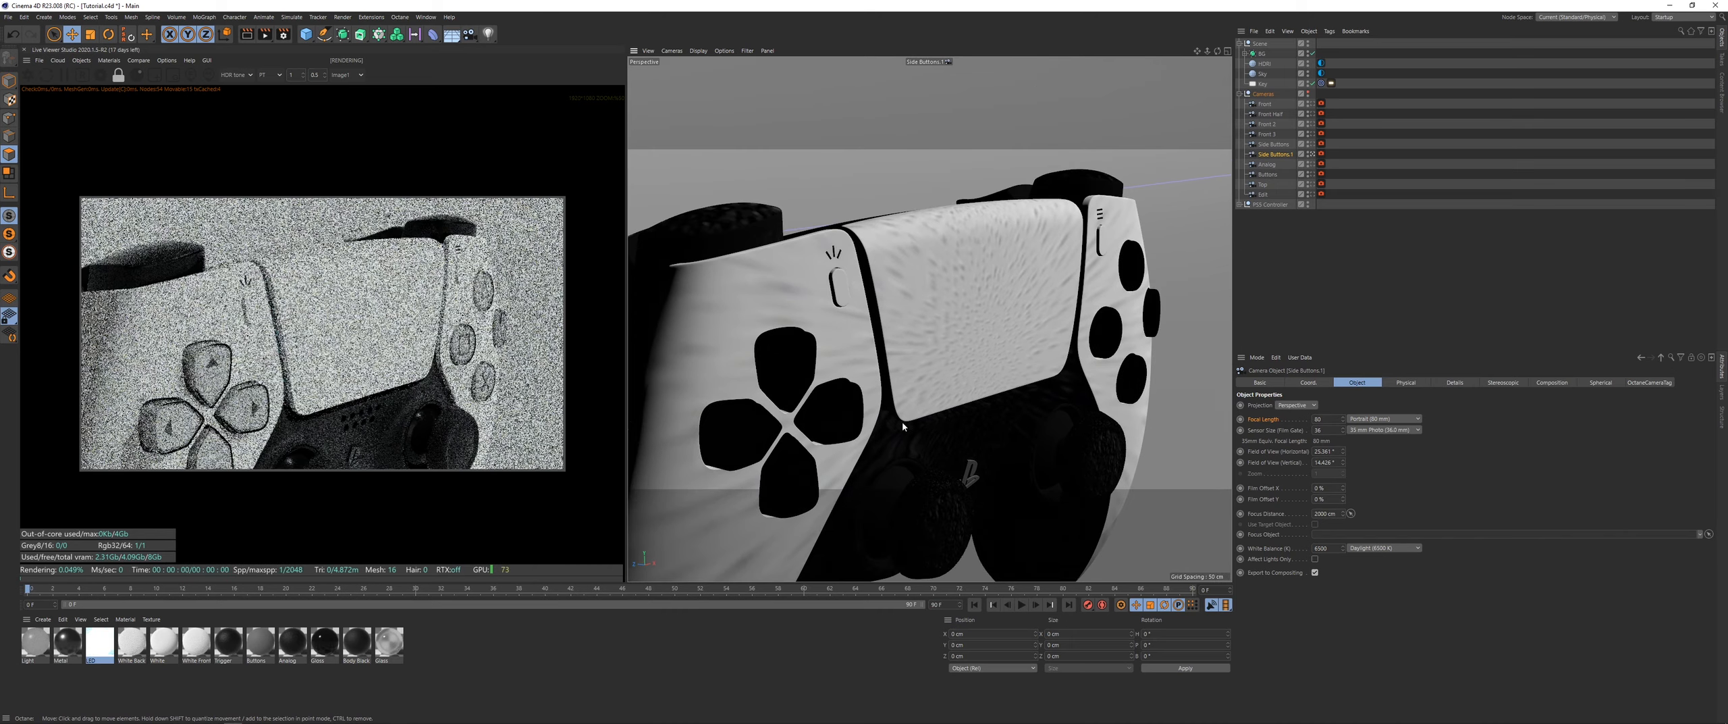
left_click_drag(809, 390, 739, 364, "alt")
middle_click_drag(781, 418, 923, 322, "alt")
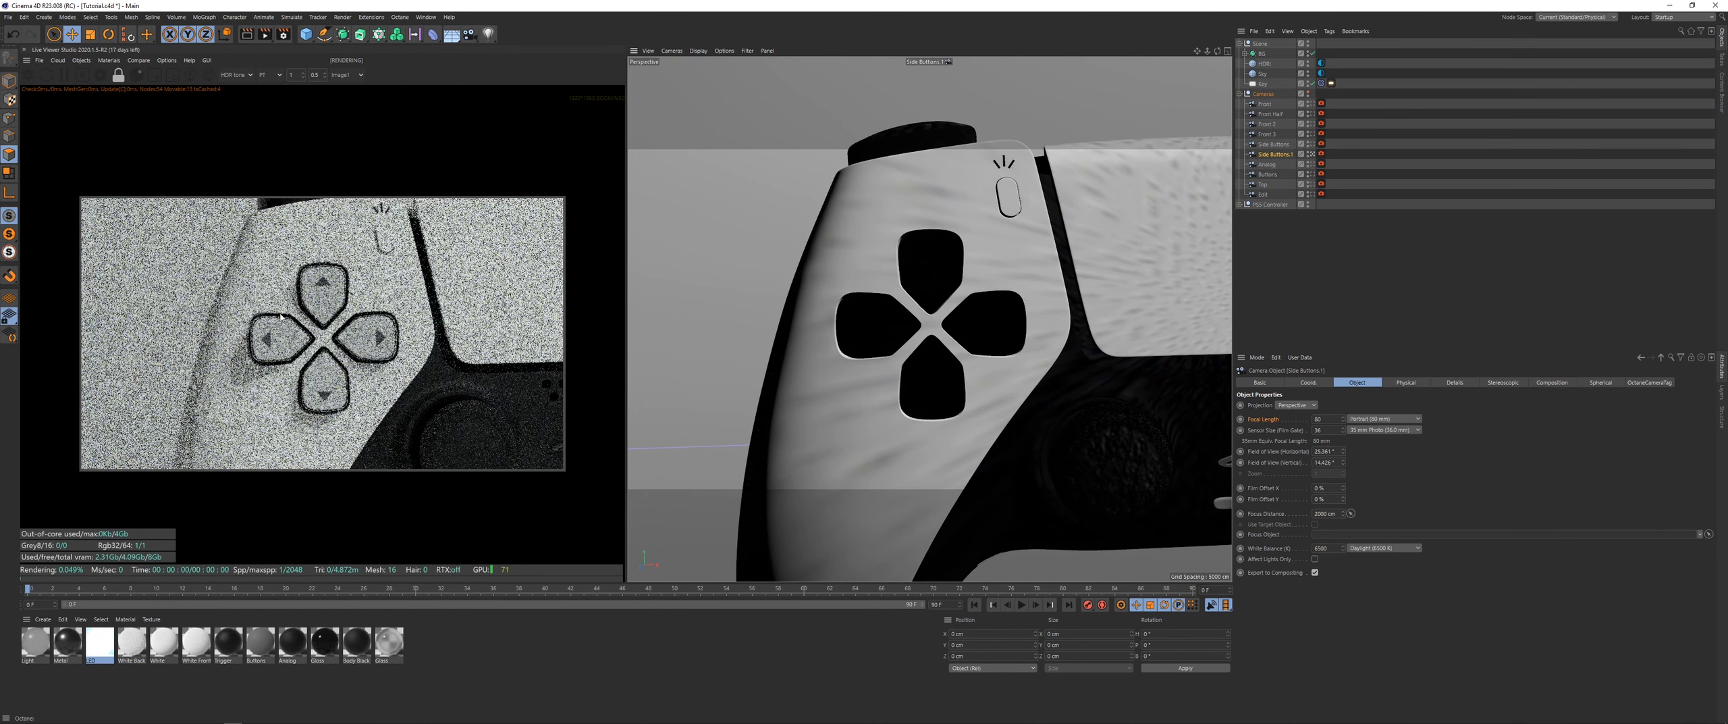
Step: Set all three rotation values of the D-pad close-up camera to 0°
left_click(1296, 383)
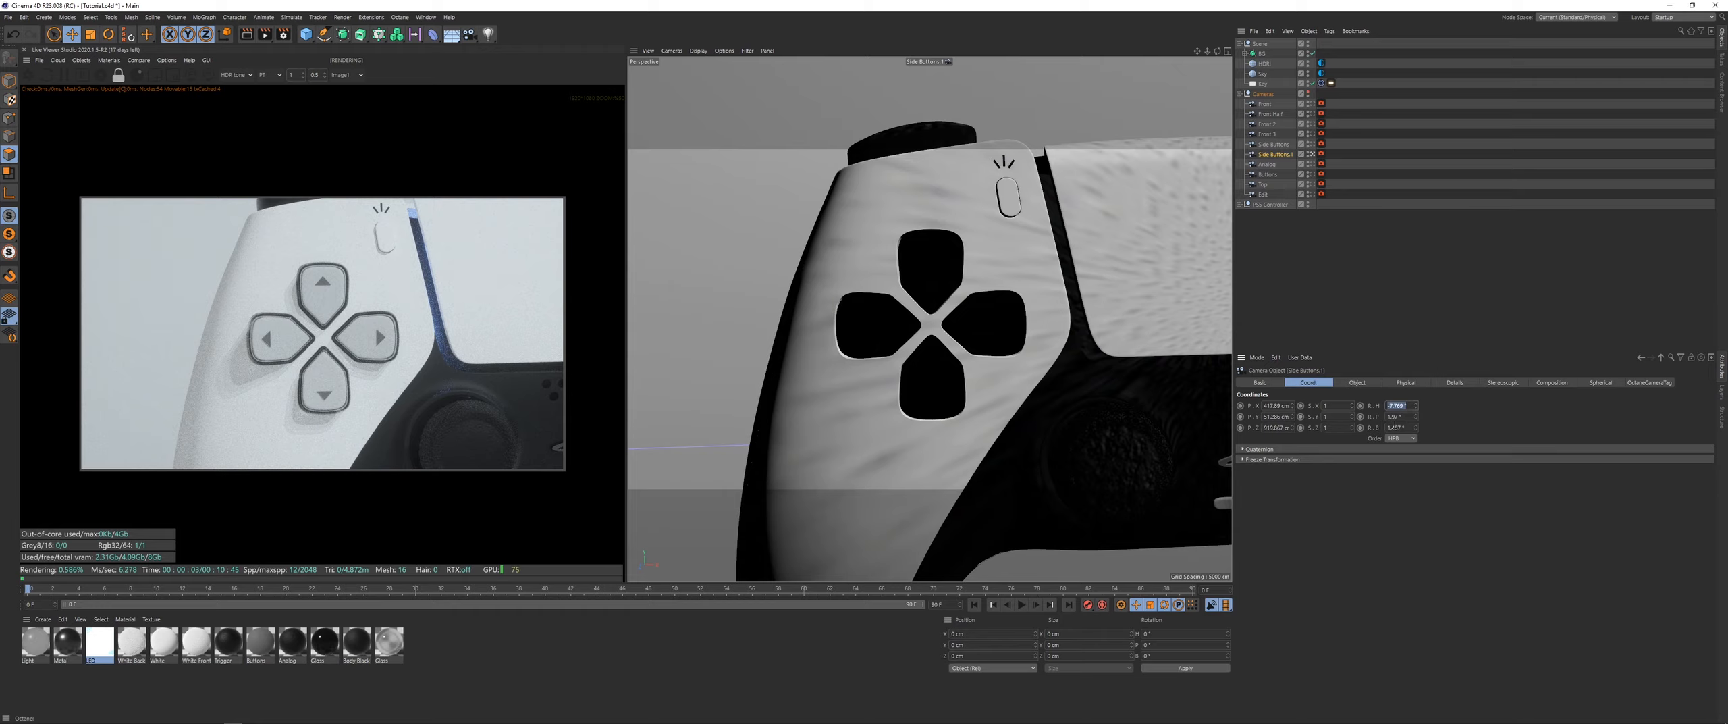
type("0")
key("Tab")
type("0")
key("Tab")
type("0")
key("Return")
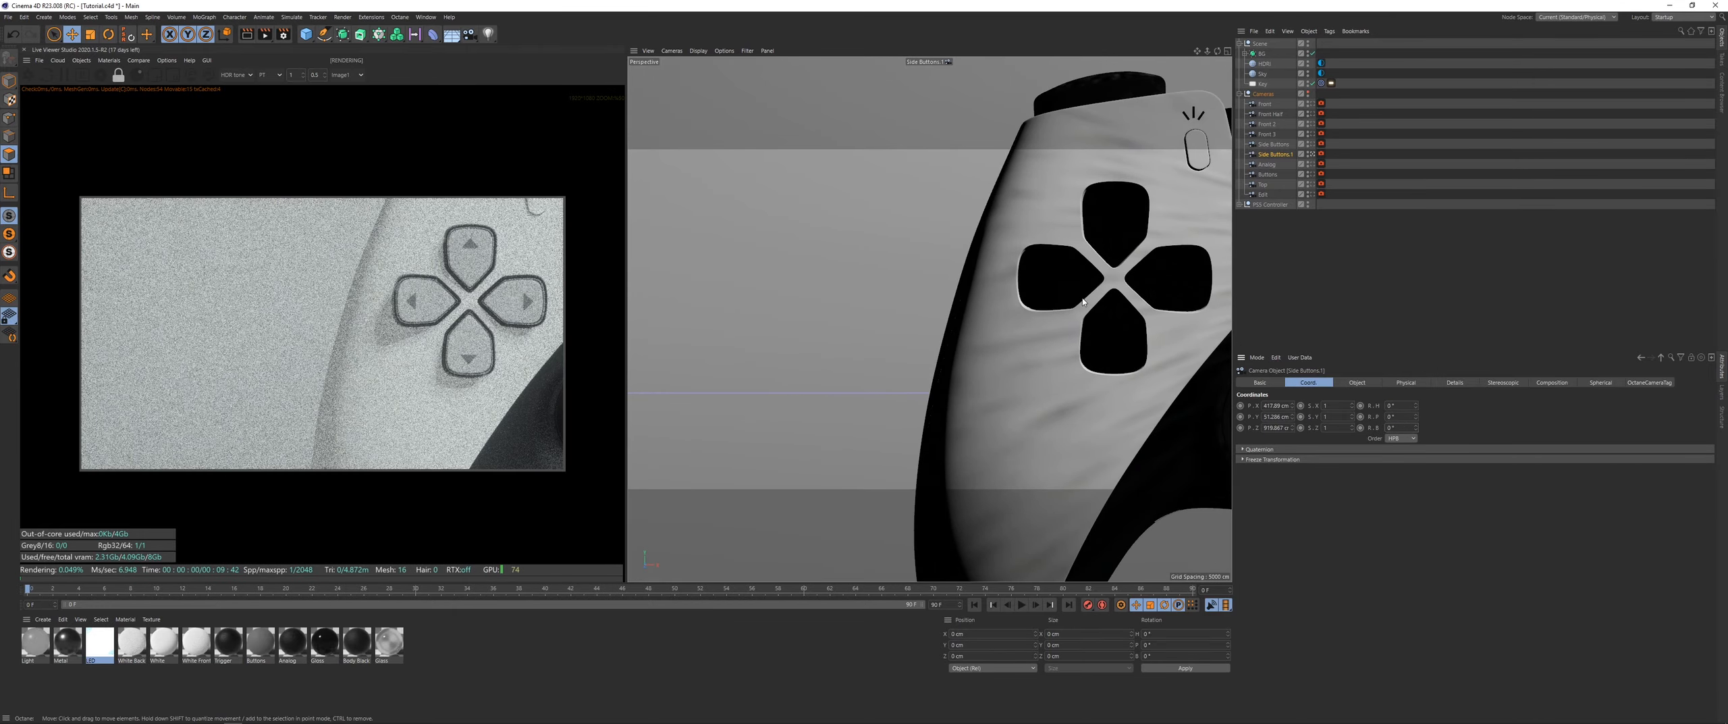
Step: Recentre the D-pad in the straightened camera's view and rename the camera as Arrow Cam
middle_click_drag(1083, 302, 889, 345, "alt")
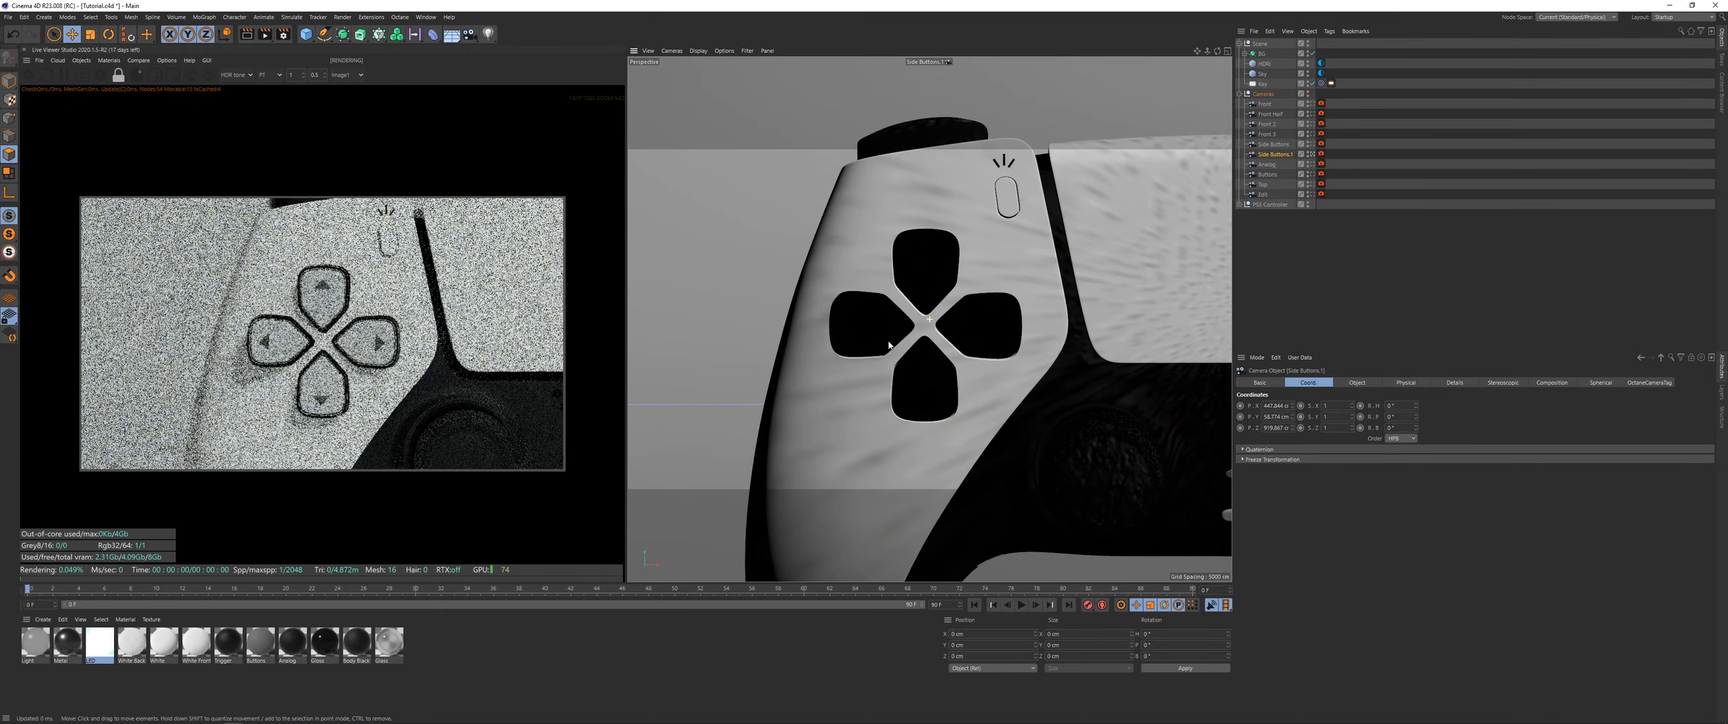
double_click(1269, 154)
type("Arrow Cam")
key("Return")
Step: Duplicate Arrow Cam as Button Cam and shift it along X to frame the triangle, circle, cross and square buttons
left_click_drag(1274, 162, 1271, 165, "ctrl")
double_click(1269, 164)
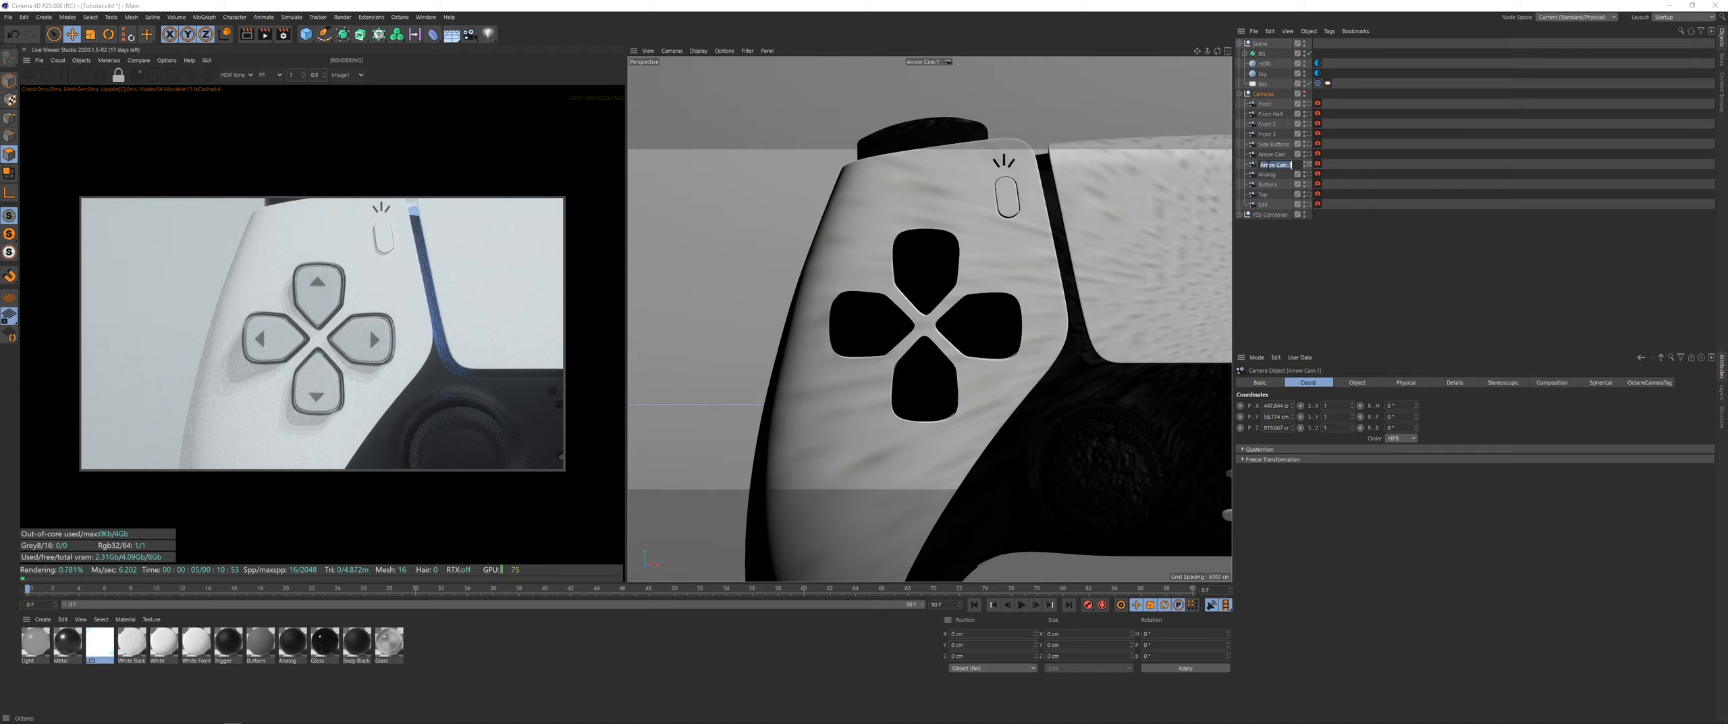
type("Button Cam")
key("Return")
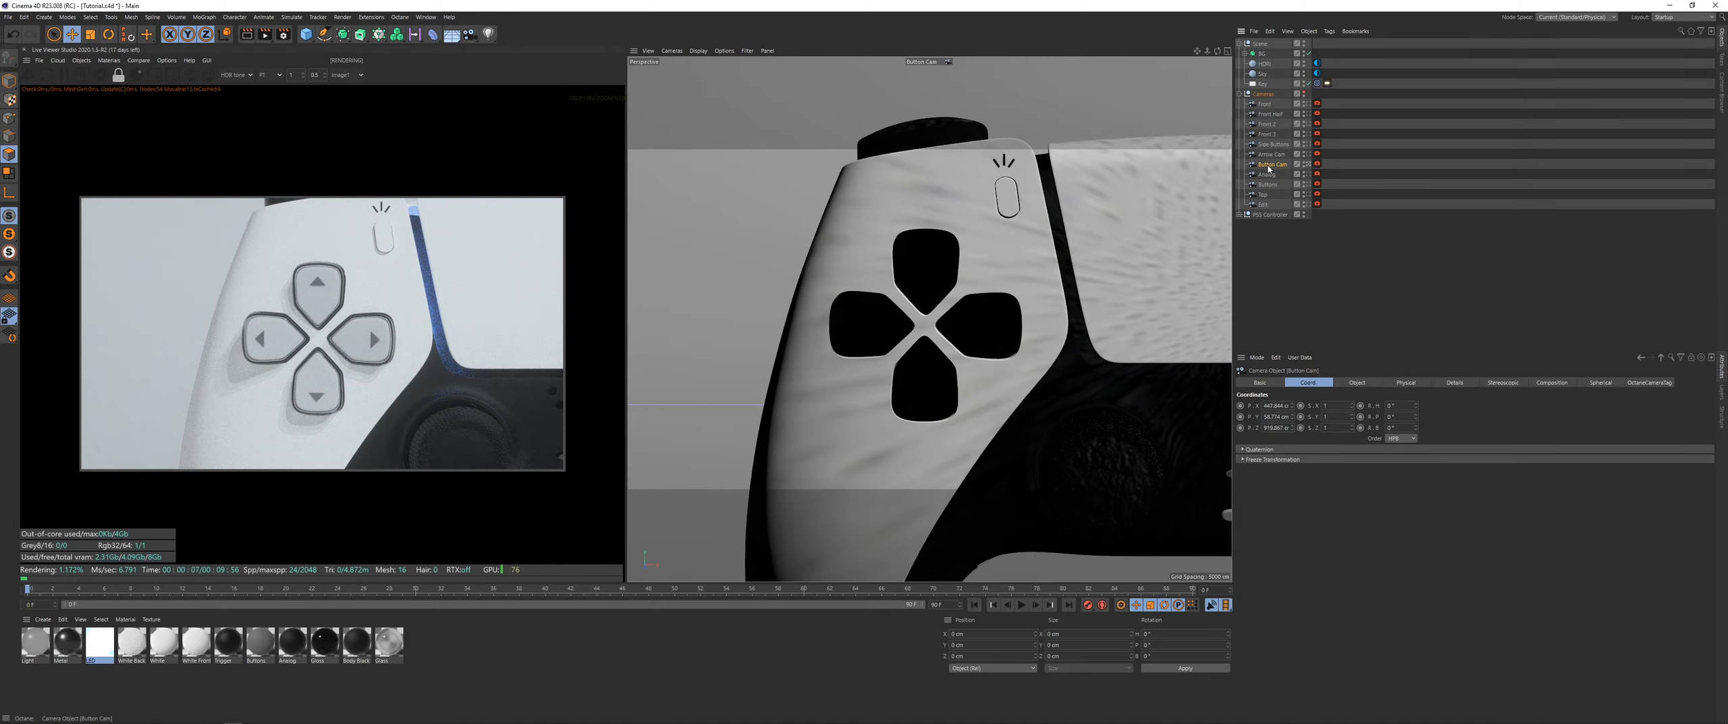
mouse_move(1293, 409)
left_mouse_down()
mouse_move(1367, 408)
mouse_move(1289, 406)
left_mouse_up()
Step: Duplicate Button Cam and rename the copy as Top
left_click_drag(1279, 165, 1275, 174, "ctrl")
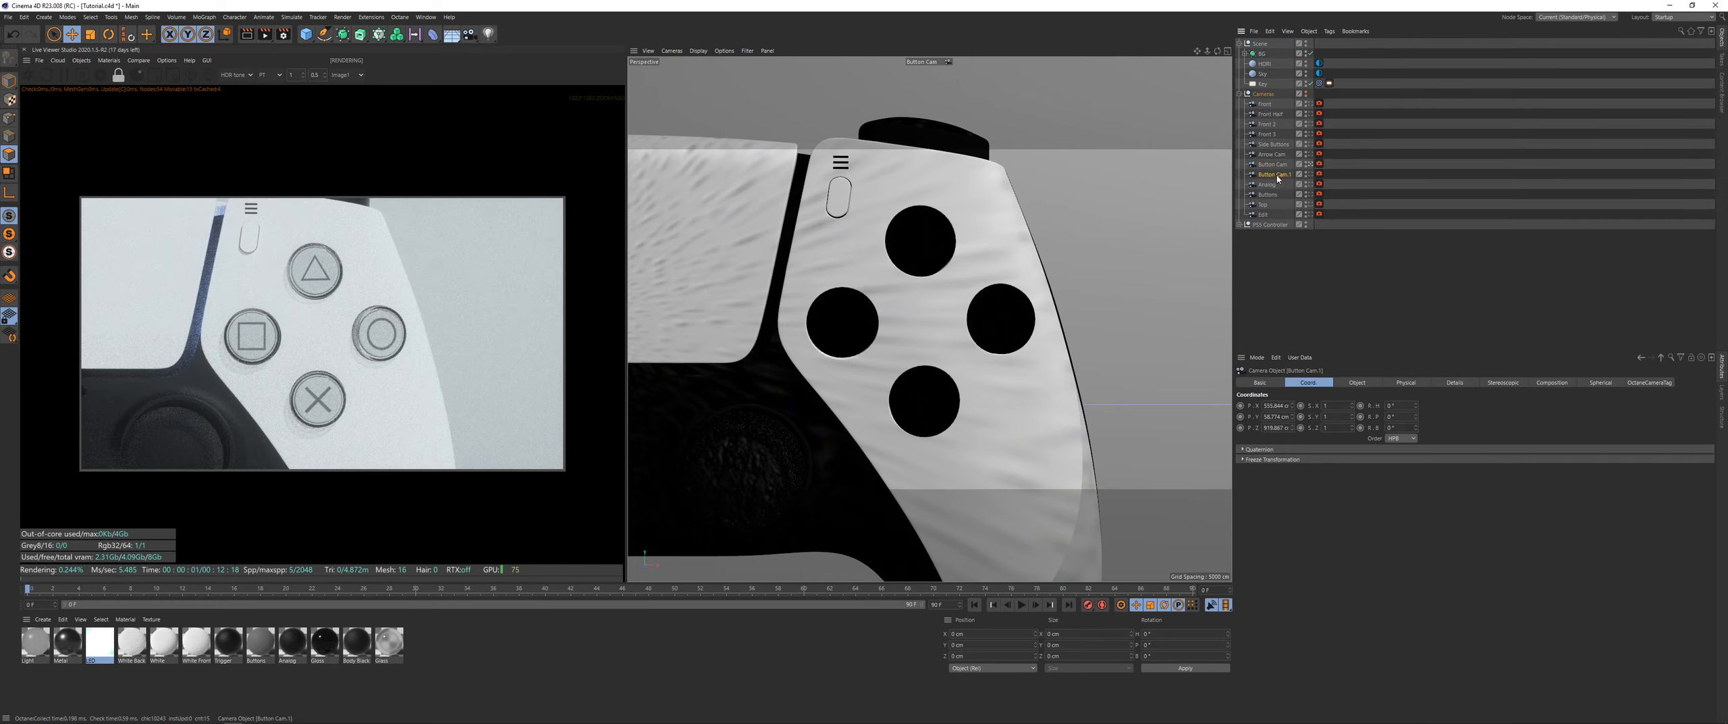
double_click(1281, 174)
type("Top")
key("Return")
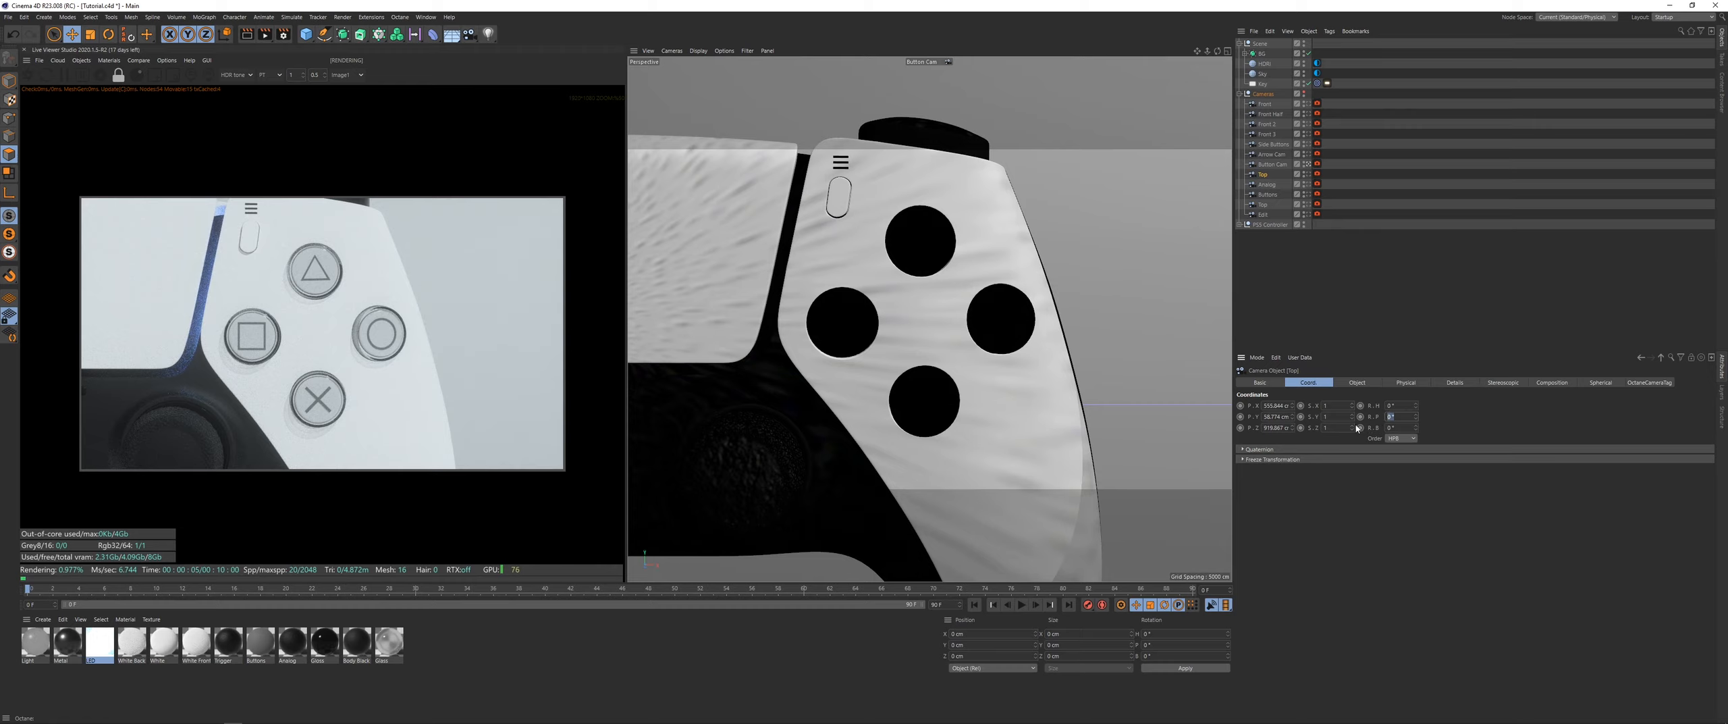
Step: Look through the Top camera, pitched to -90°, and set its X and Z positions to 0
left_click(1309, 175)
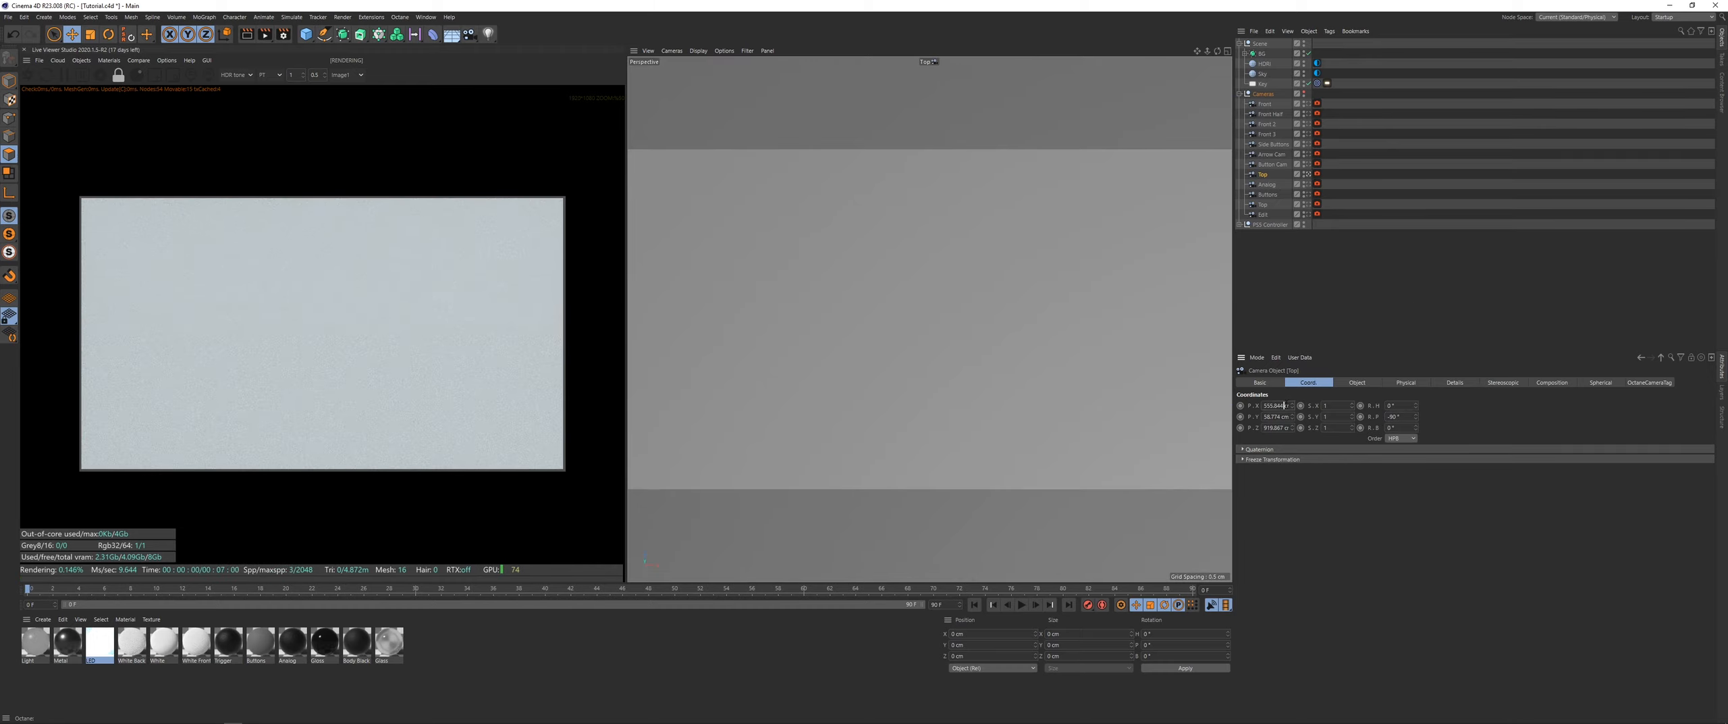
left_click_drag(1282, 406, 1117, 445)
type("0")
key("Tab")
key("Tab")
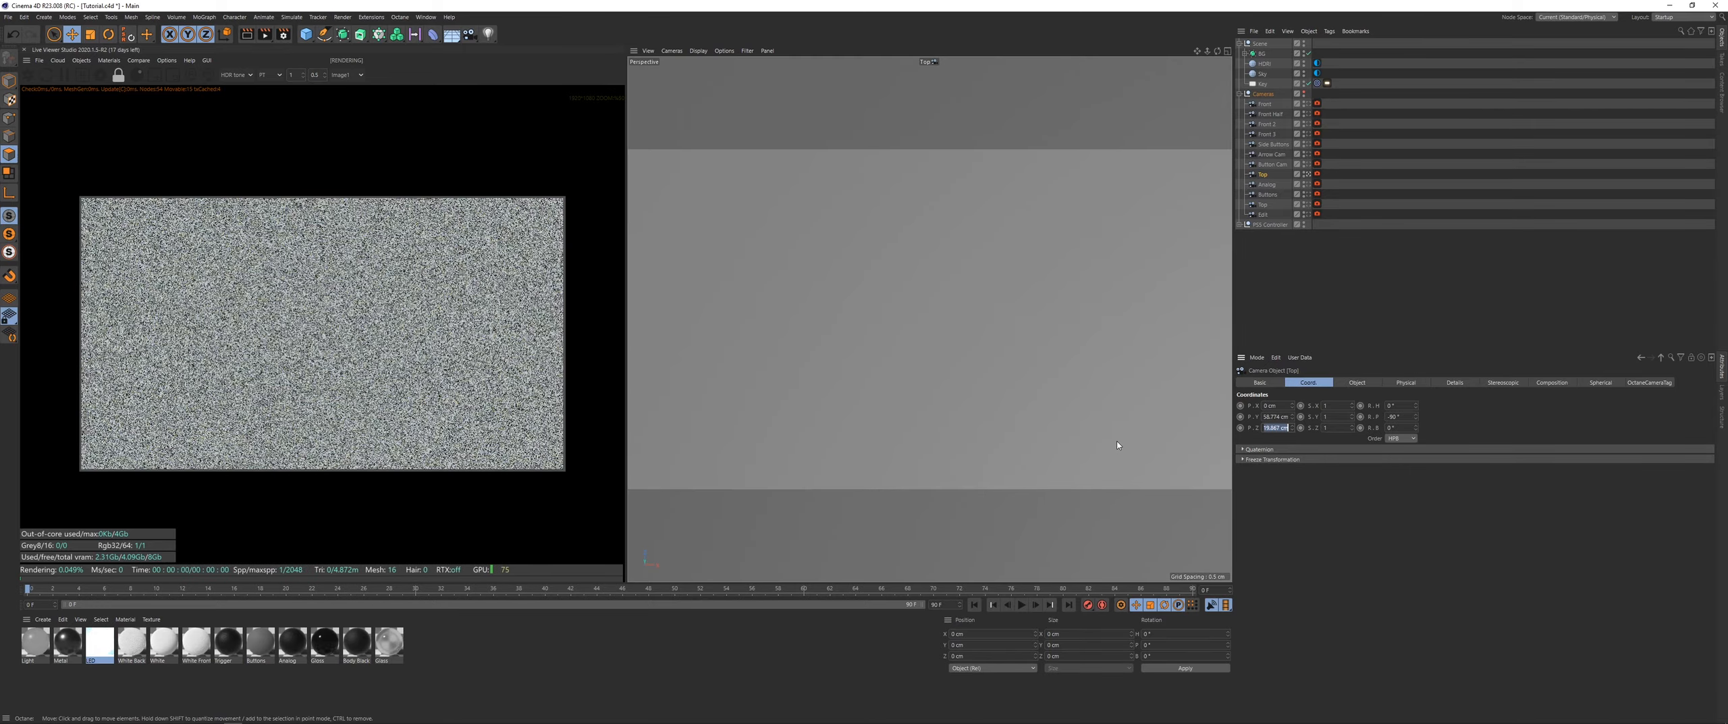
type("0")
key("Return")
Step: Reposition the Top camera above the controller and enlarge it in the frame so the whole top edge is centred
left_click_drag(1207, 52, 1073, 54)
scroll(991, 186, "up", 10)
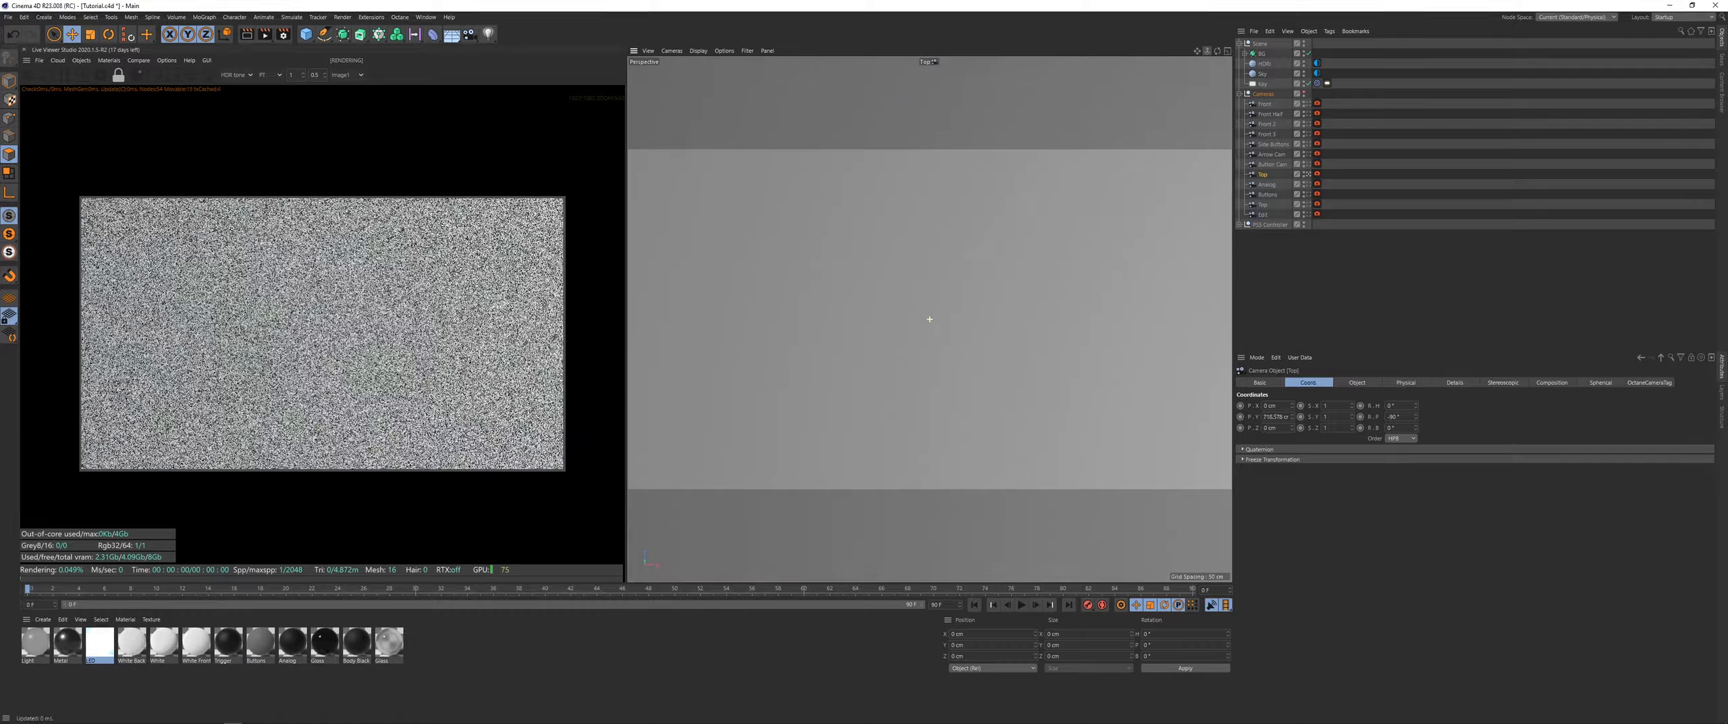
middle_click_drag(1091, 243, 783, 567, "alt")
scroll(959, 262, "down", 5)
middle_click_drag(941, 245, 955, 382, "alt")
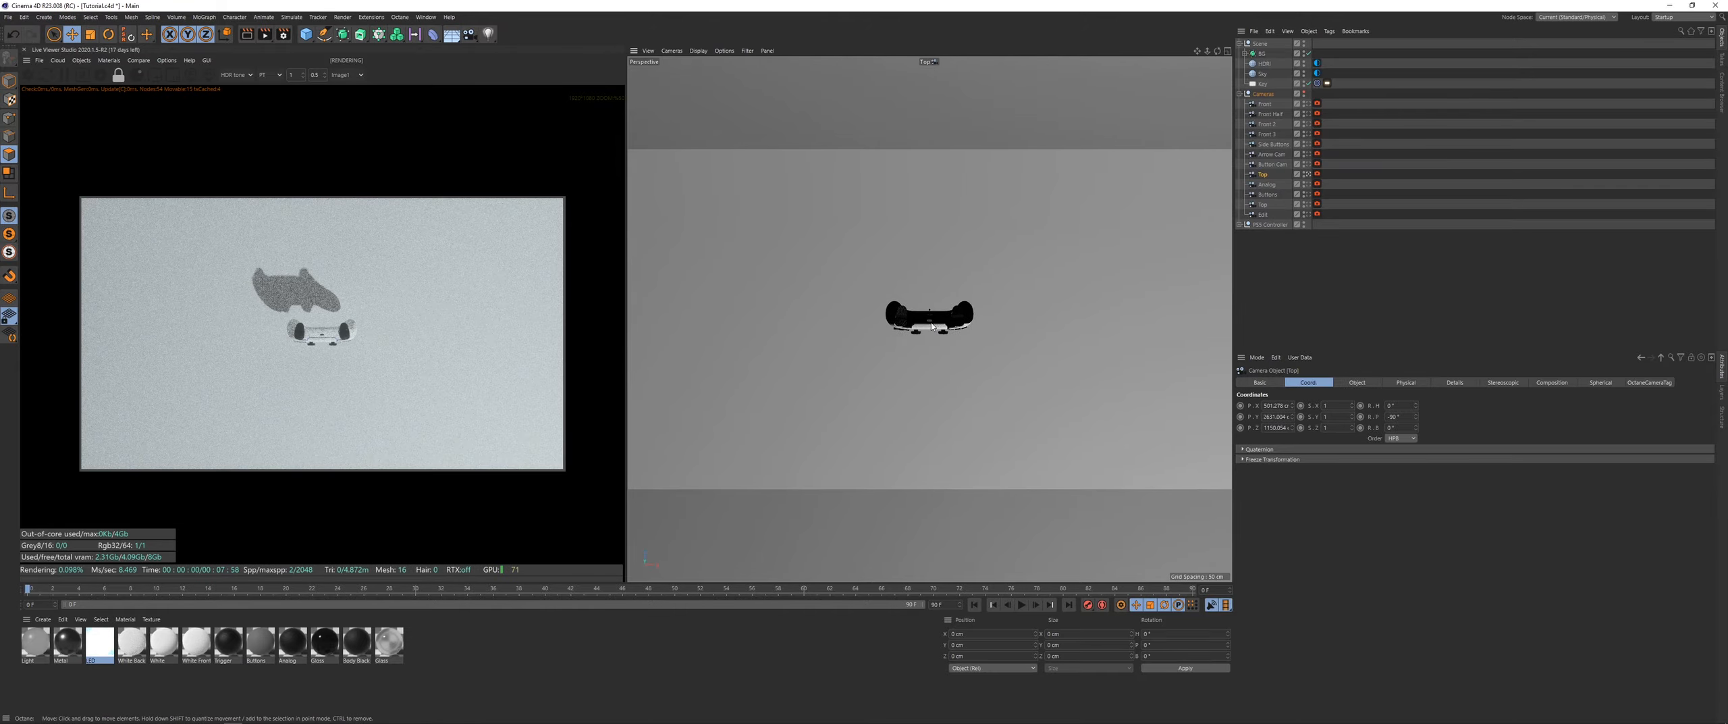
scroll(1141, 300, "up", 7)
scroll(835, 337, "up", 2)
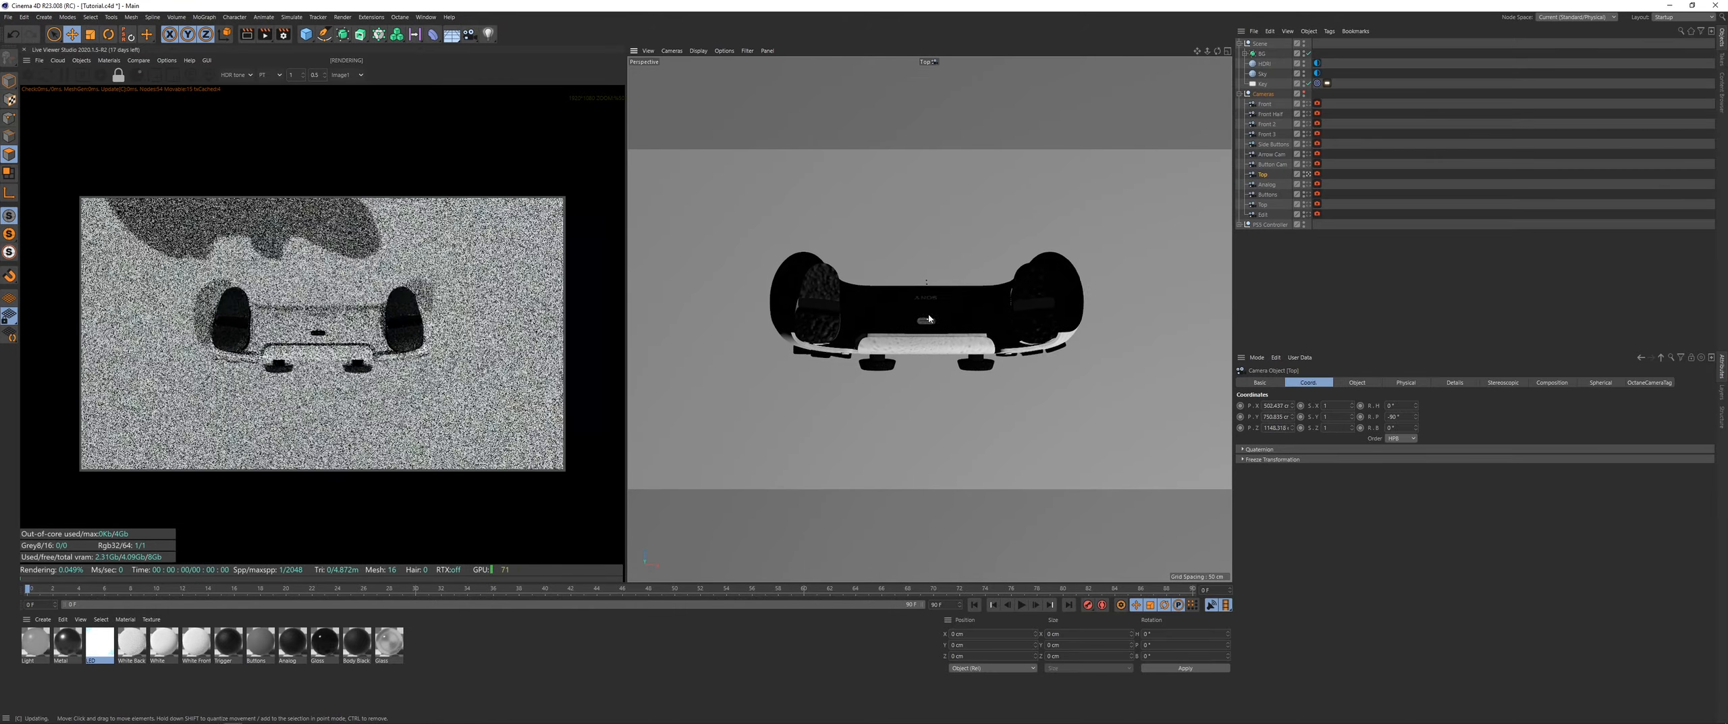
Step: Set the Top camera's bank rotation to 180° and move it closer to the controller, keeping it centred
left_click_drag(1407, 428, 1315, 450)
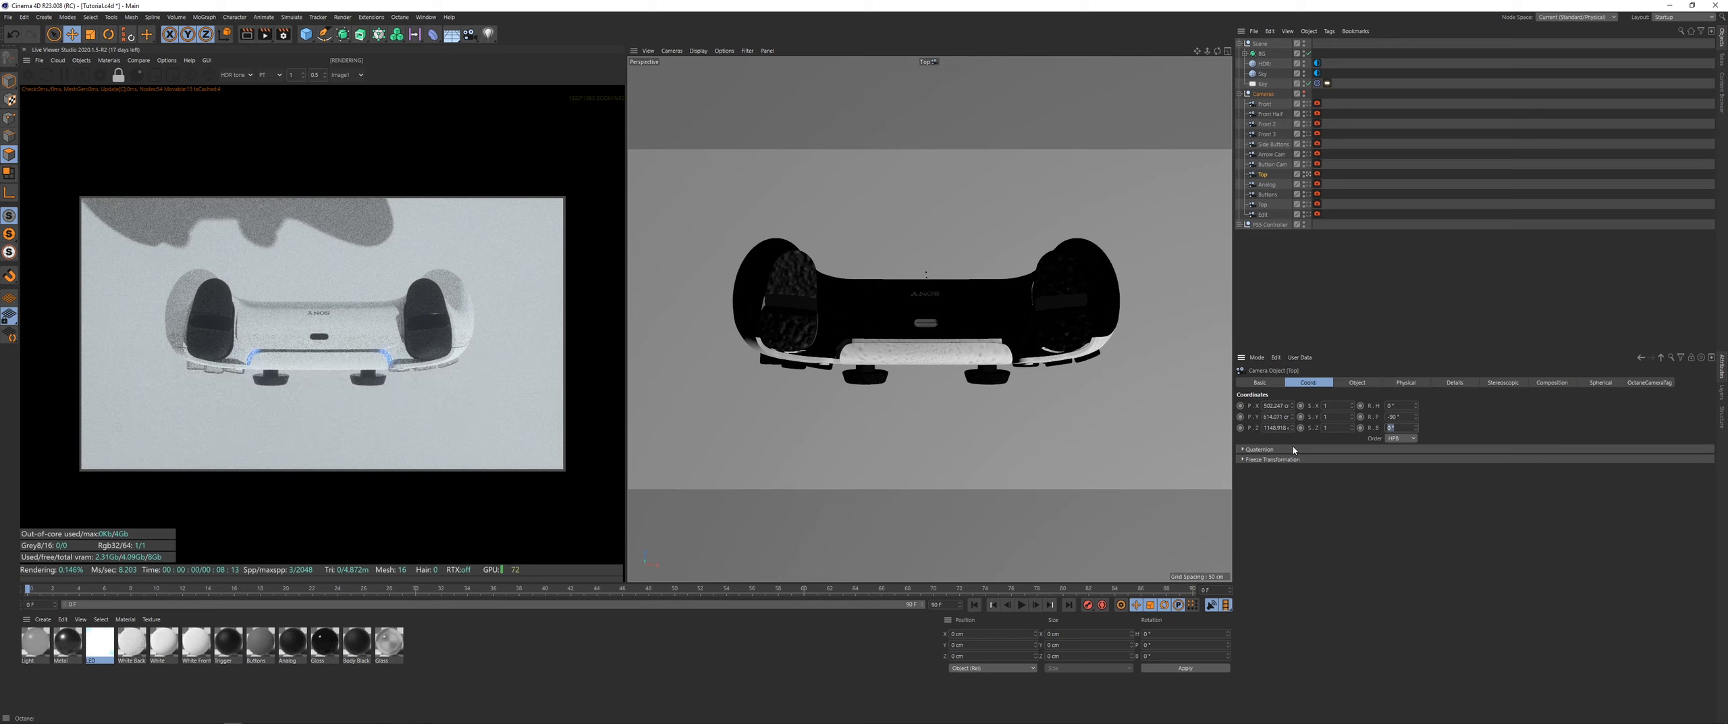
type("180")
key("Return")
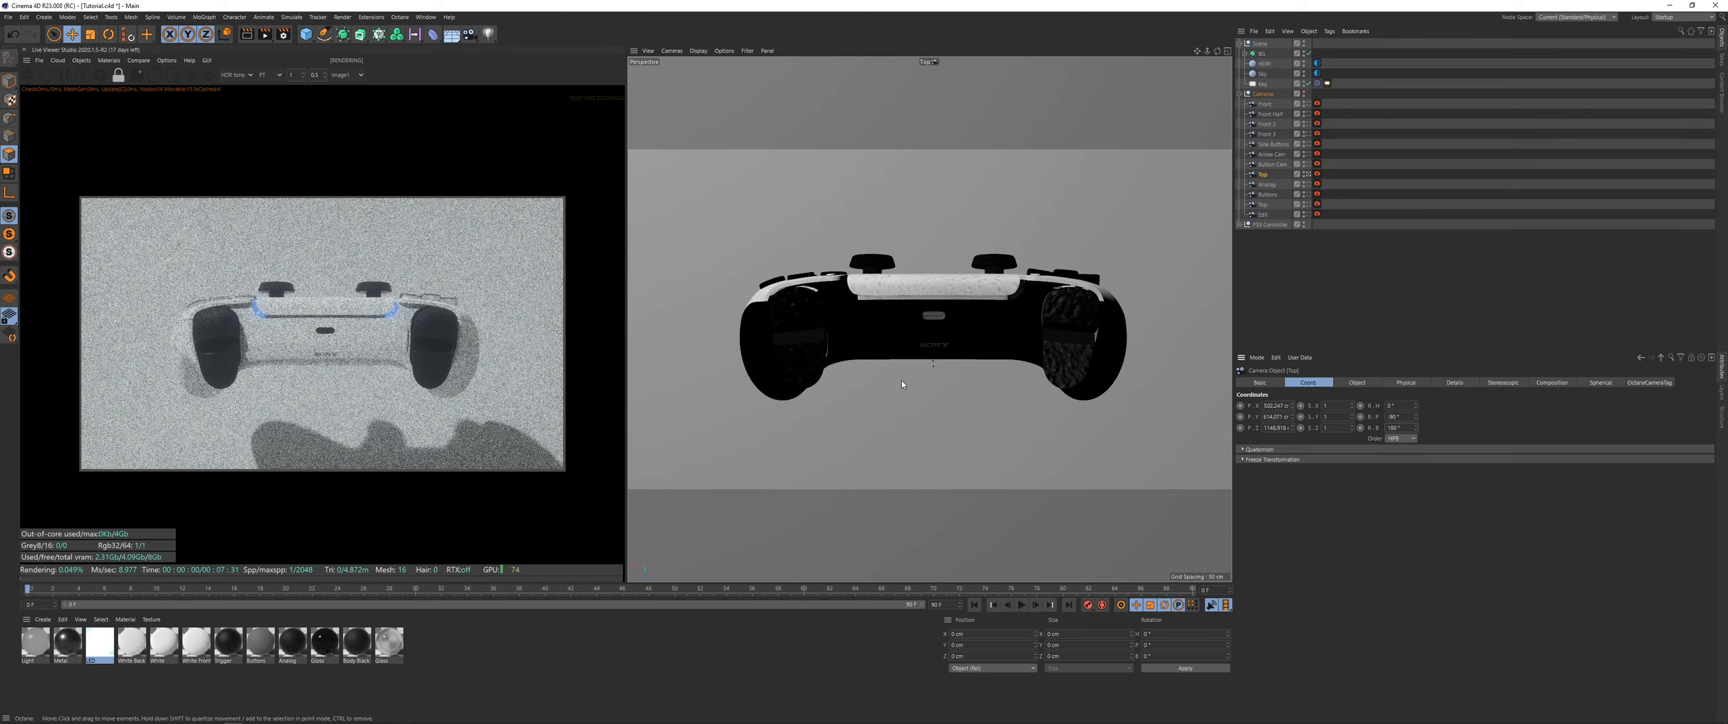
mouse_move(1206, 53)
left_mouse_down()
mouse_move(1256, 53)
mouse_move(1181, 61)
left_mouse_up()
middle_click_drag(914, 323, 912, 326, "alt")
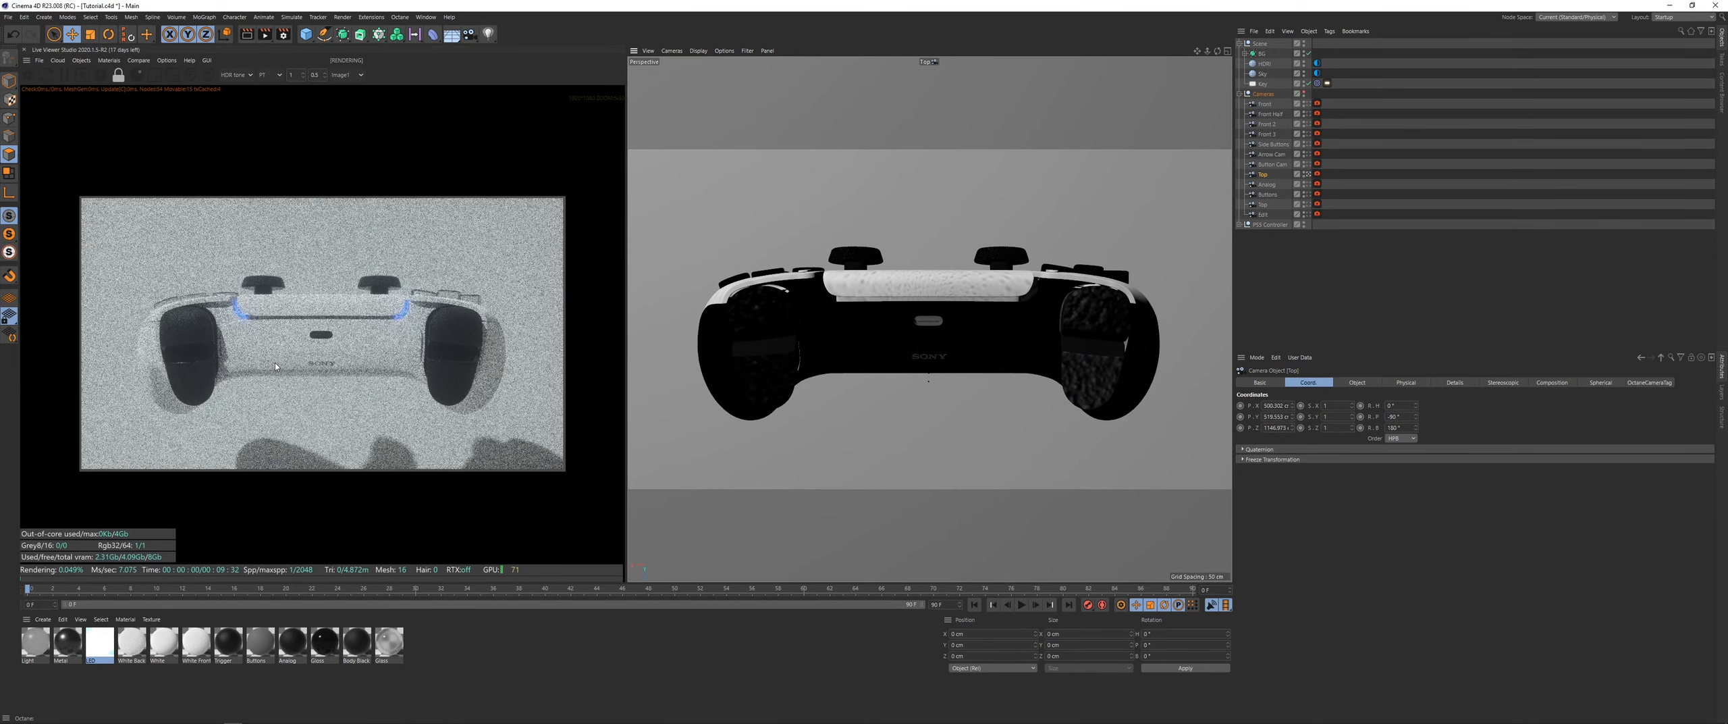
Step: Nudge the Top camera's Y and Z positions to fine-tune the controller's framing in the render
scroll(276, 367, "up", 2)
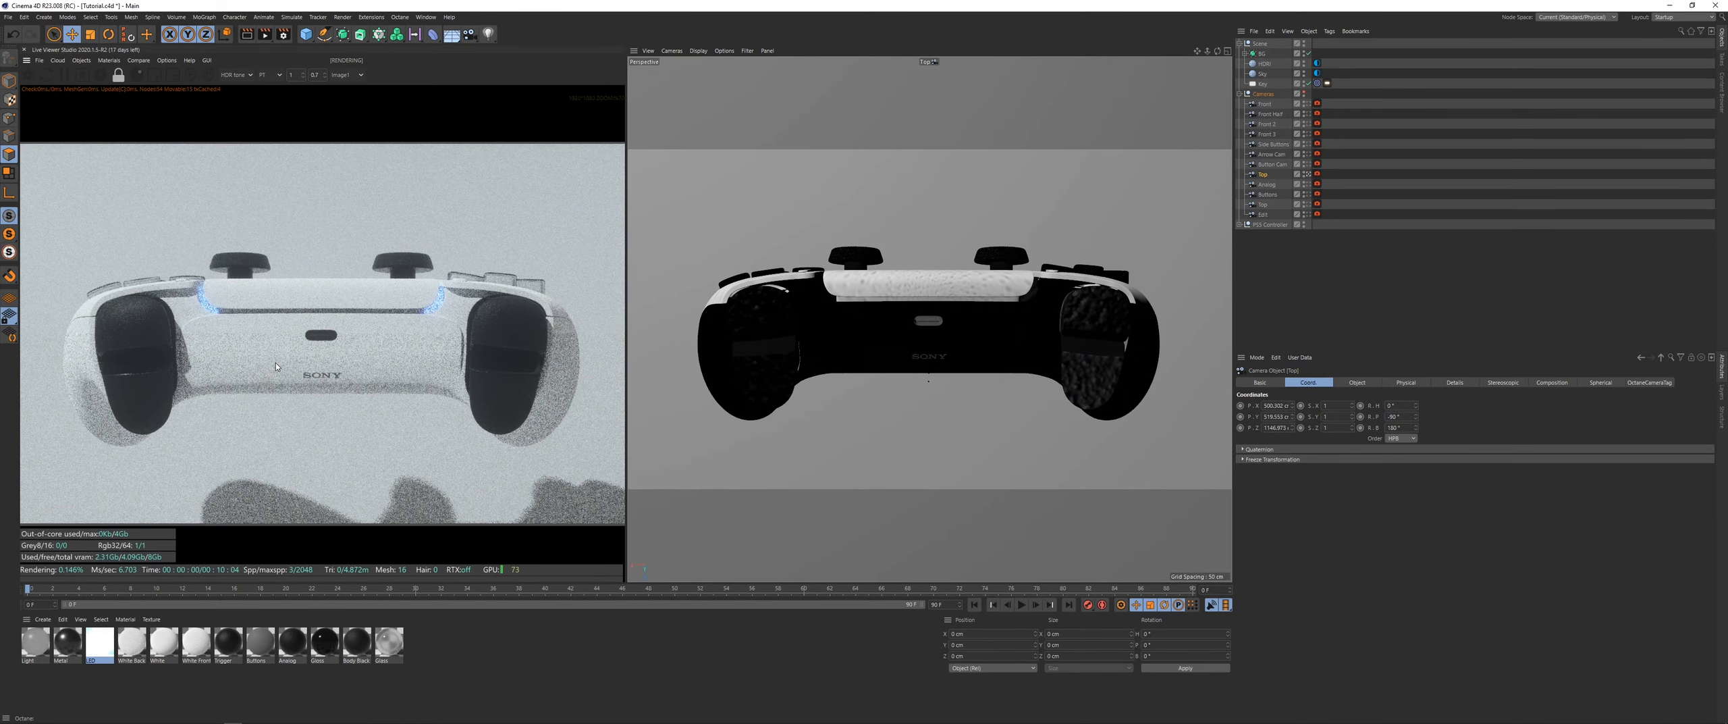
left_click(1293, 419)
scroll(424, 403, "down", 3)
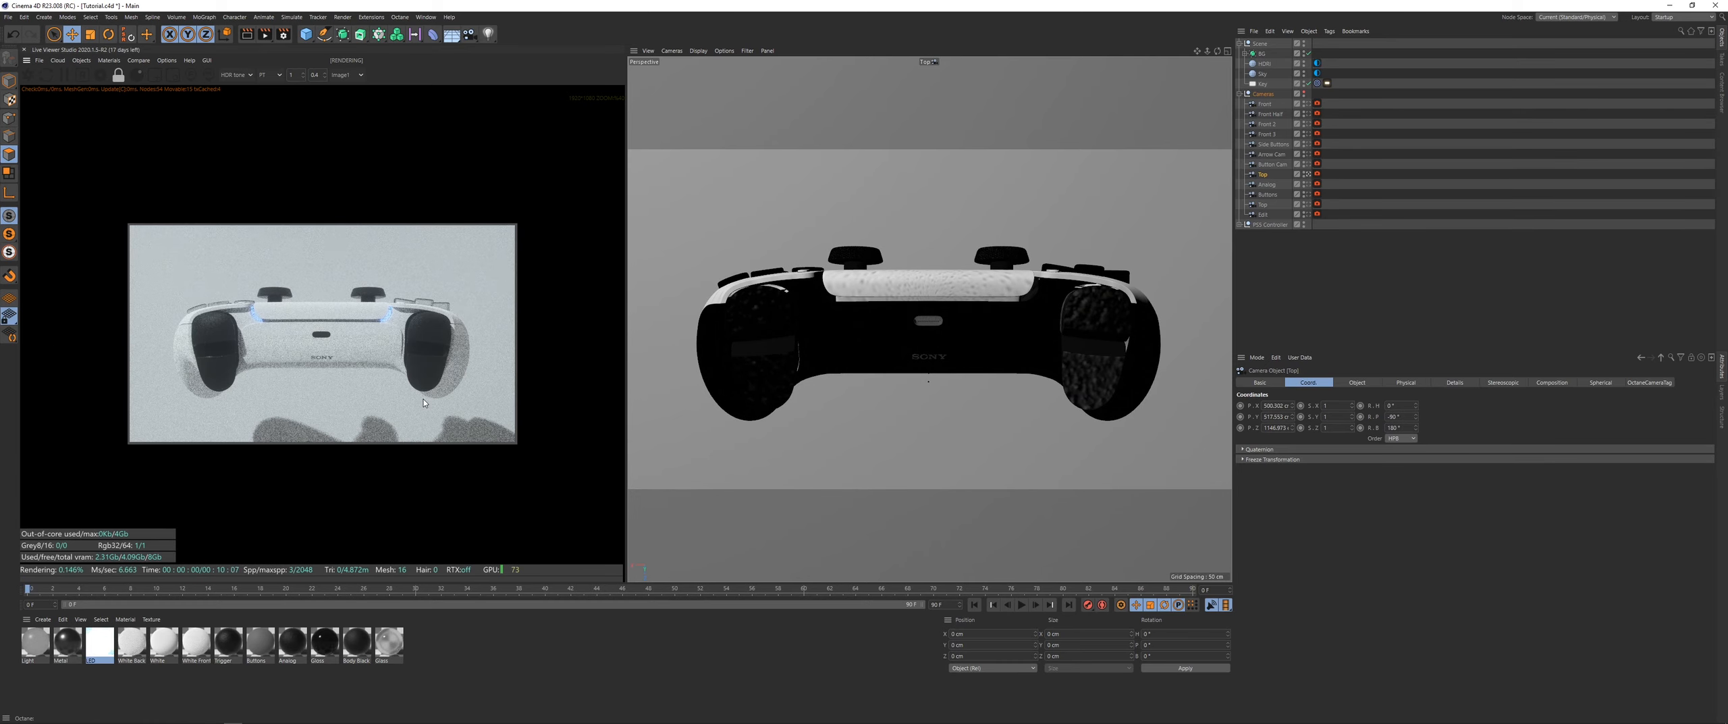
left_click(1292, 426)
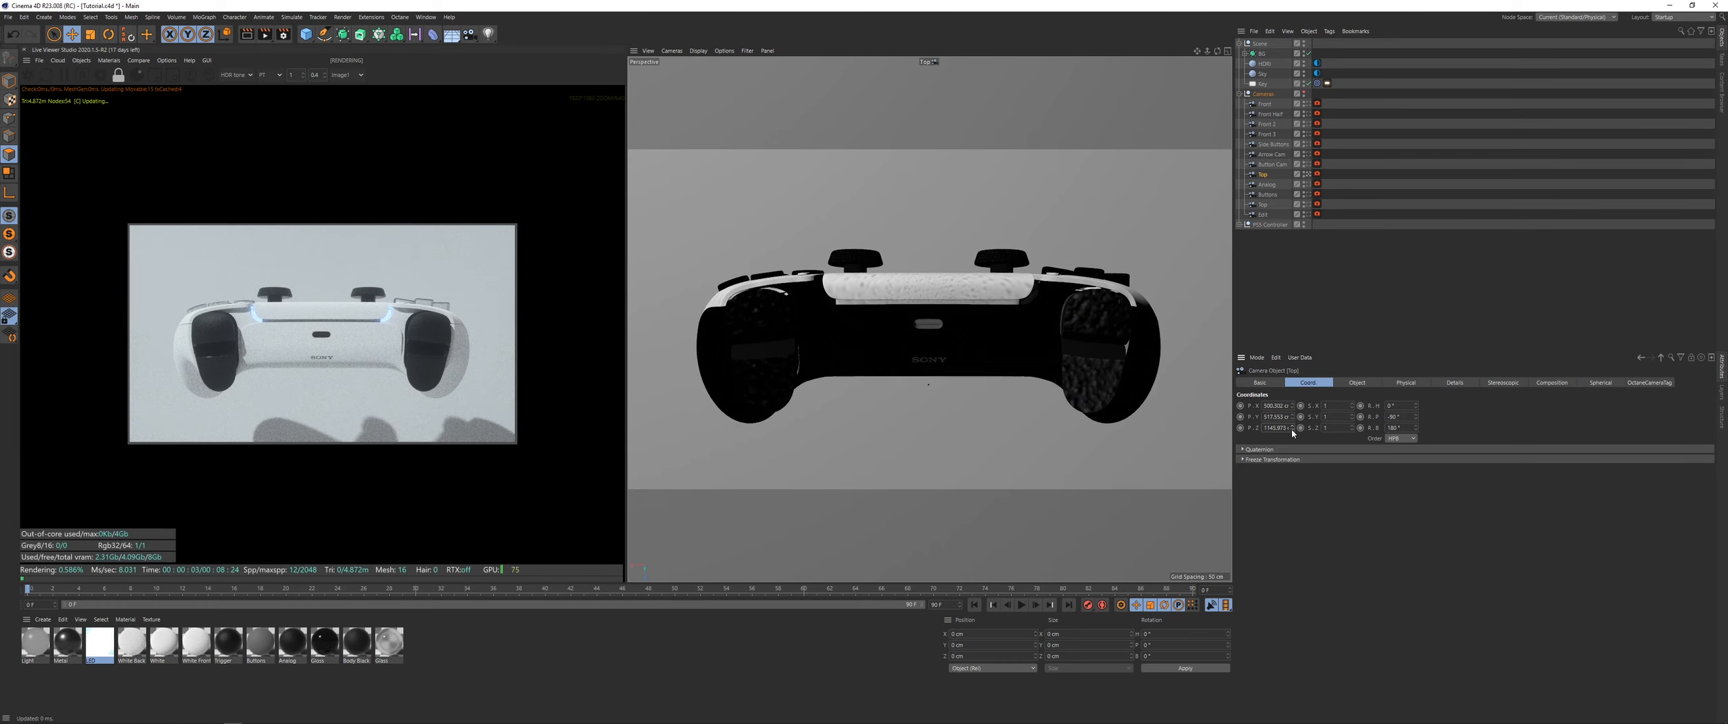
left_click(1292, 429)
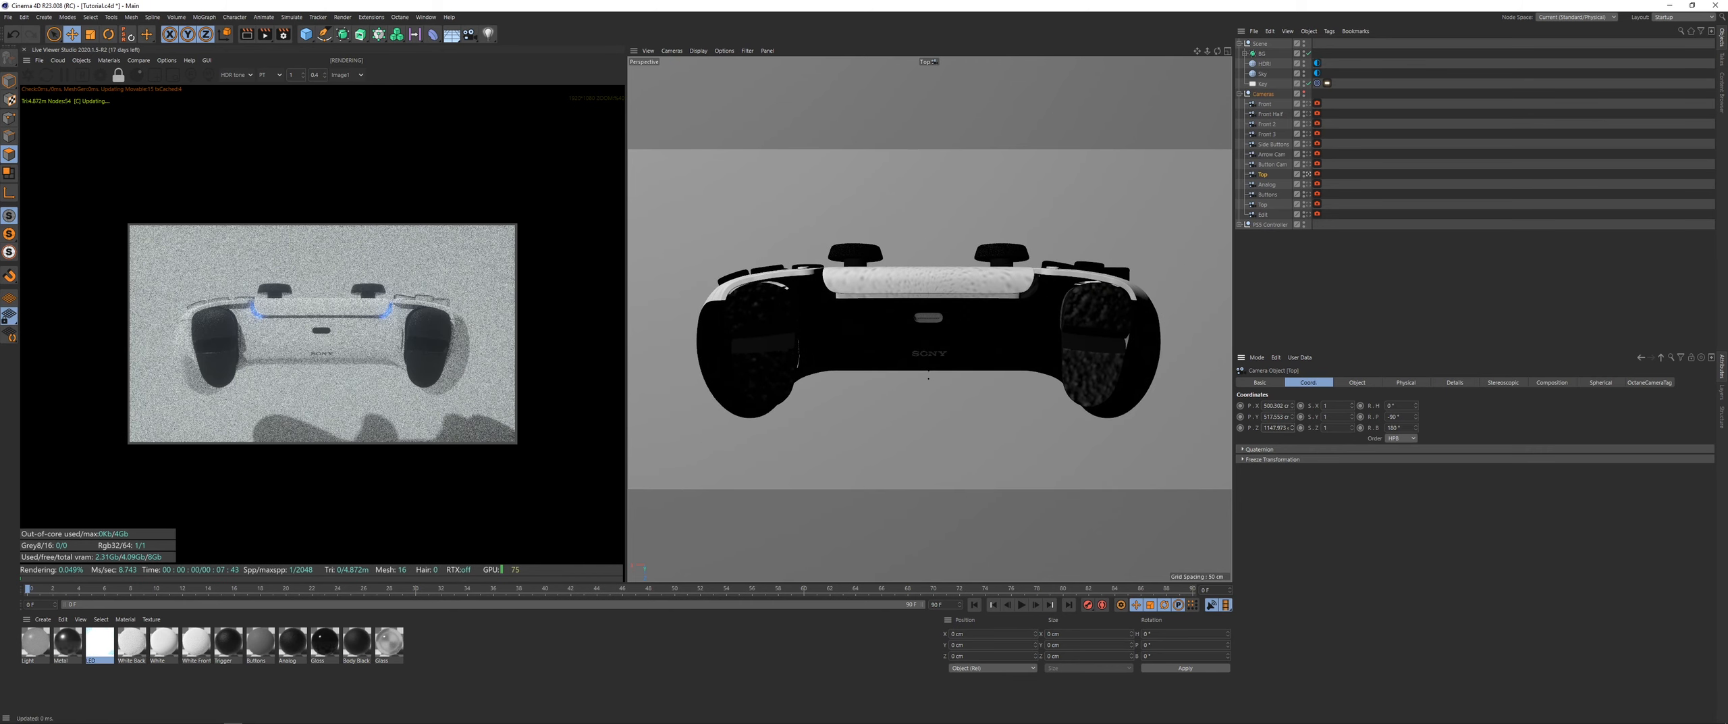
scroll(246, 366, "up", 3)
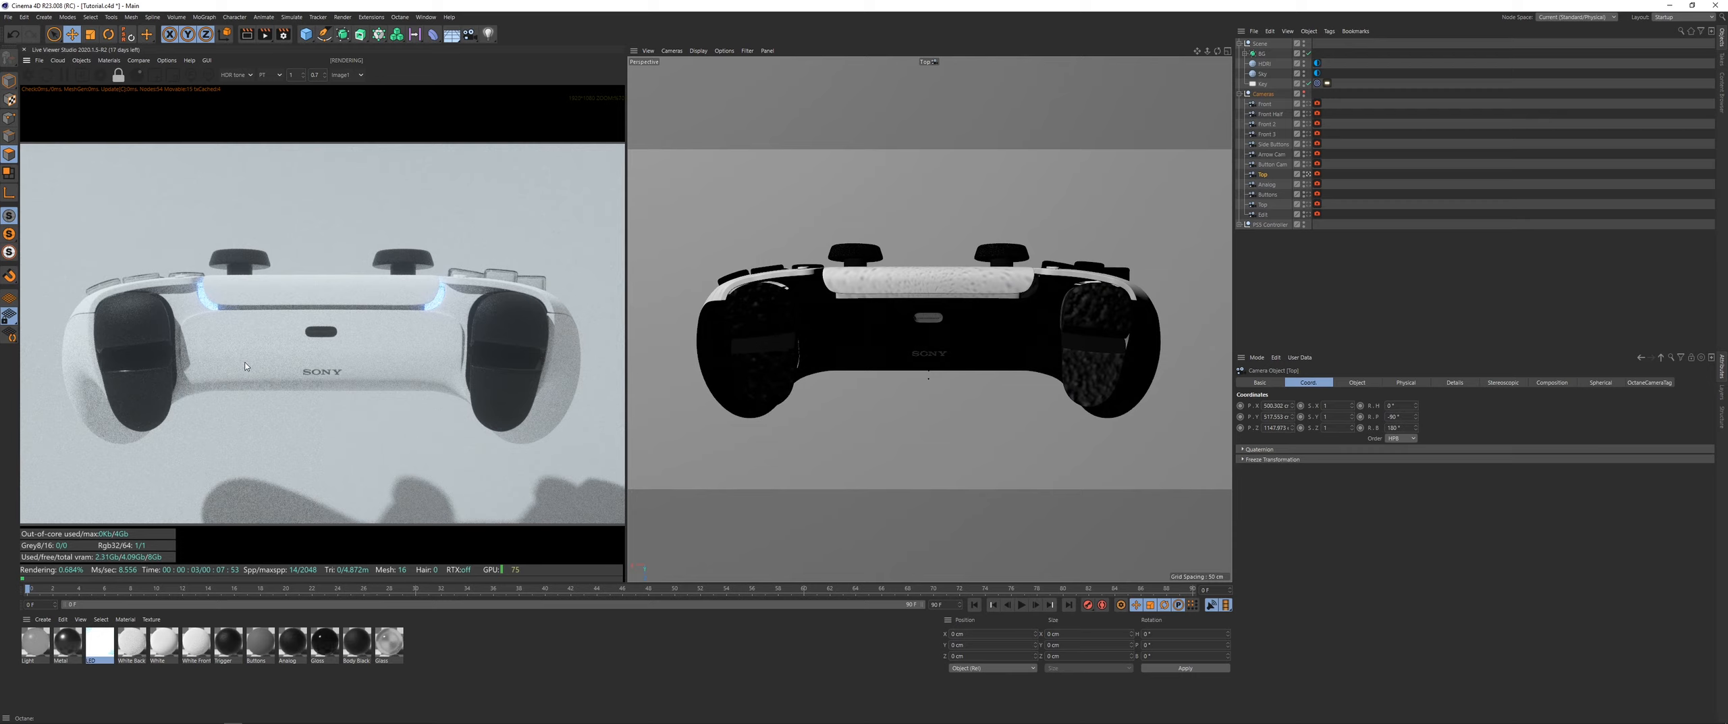
scroll(247, 366, "down", 3)
Step: Switch the view to the Front camera and group the four front cameras under a null named Front
left_click(1308, 104)
left_click(1414, 163)
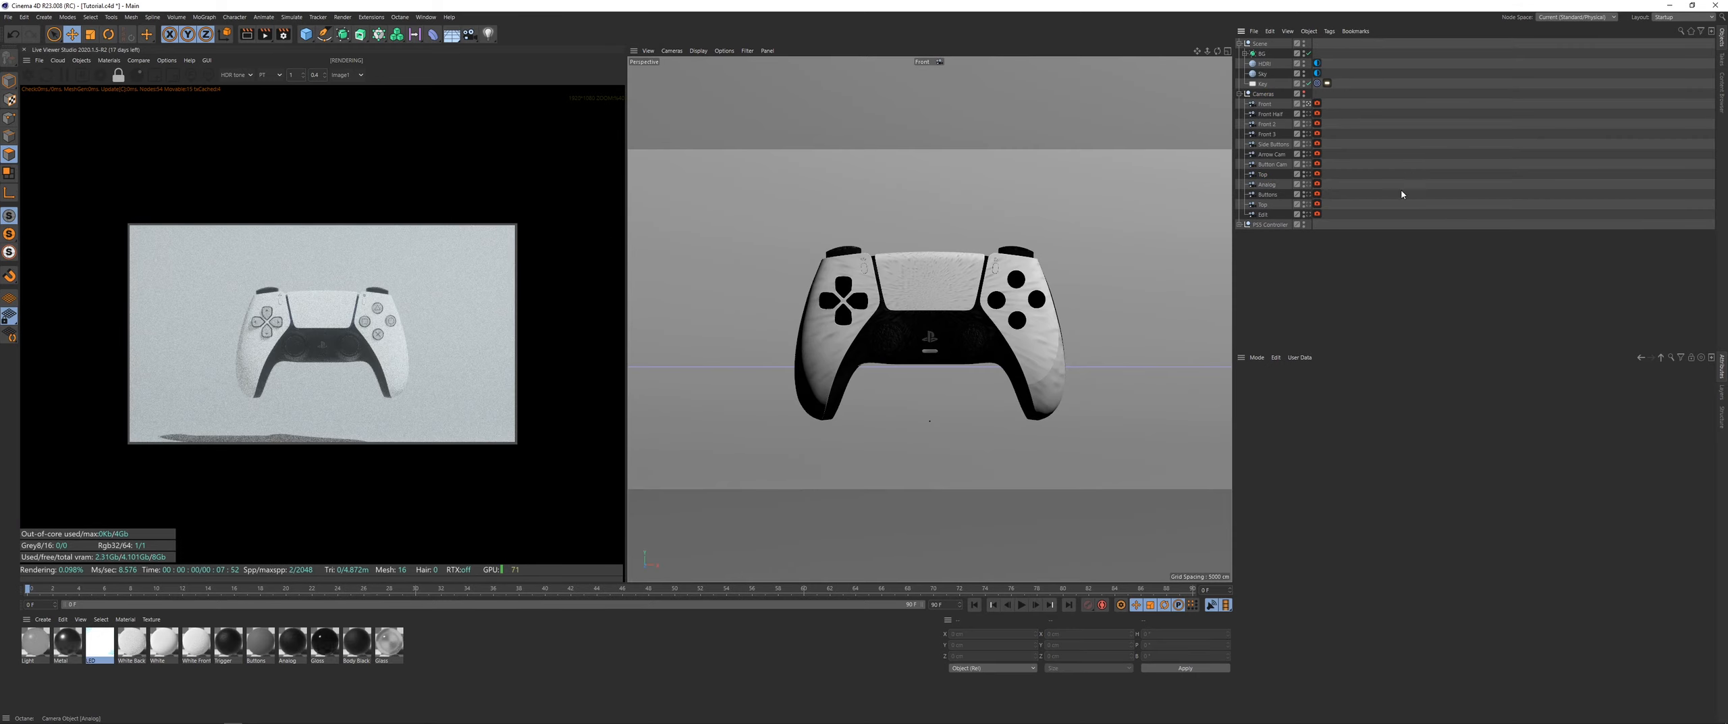
scroll(286, 348, "up", 3)
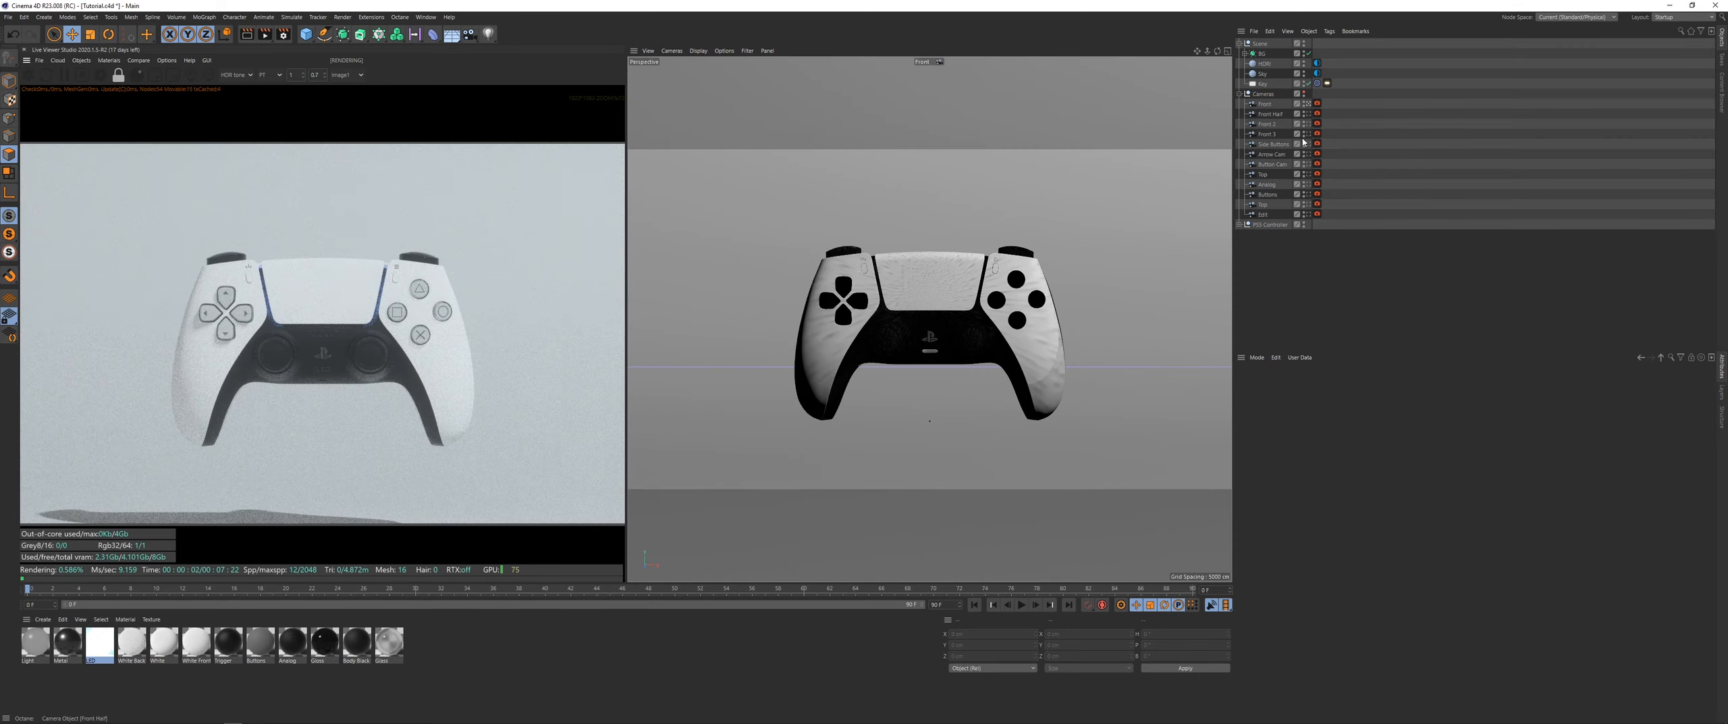
left_click(1267, 106)
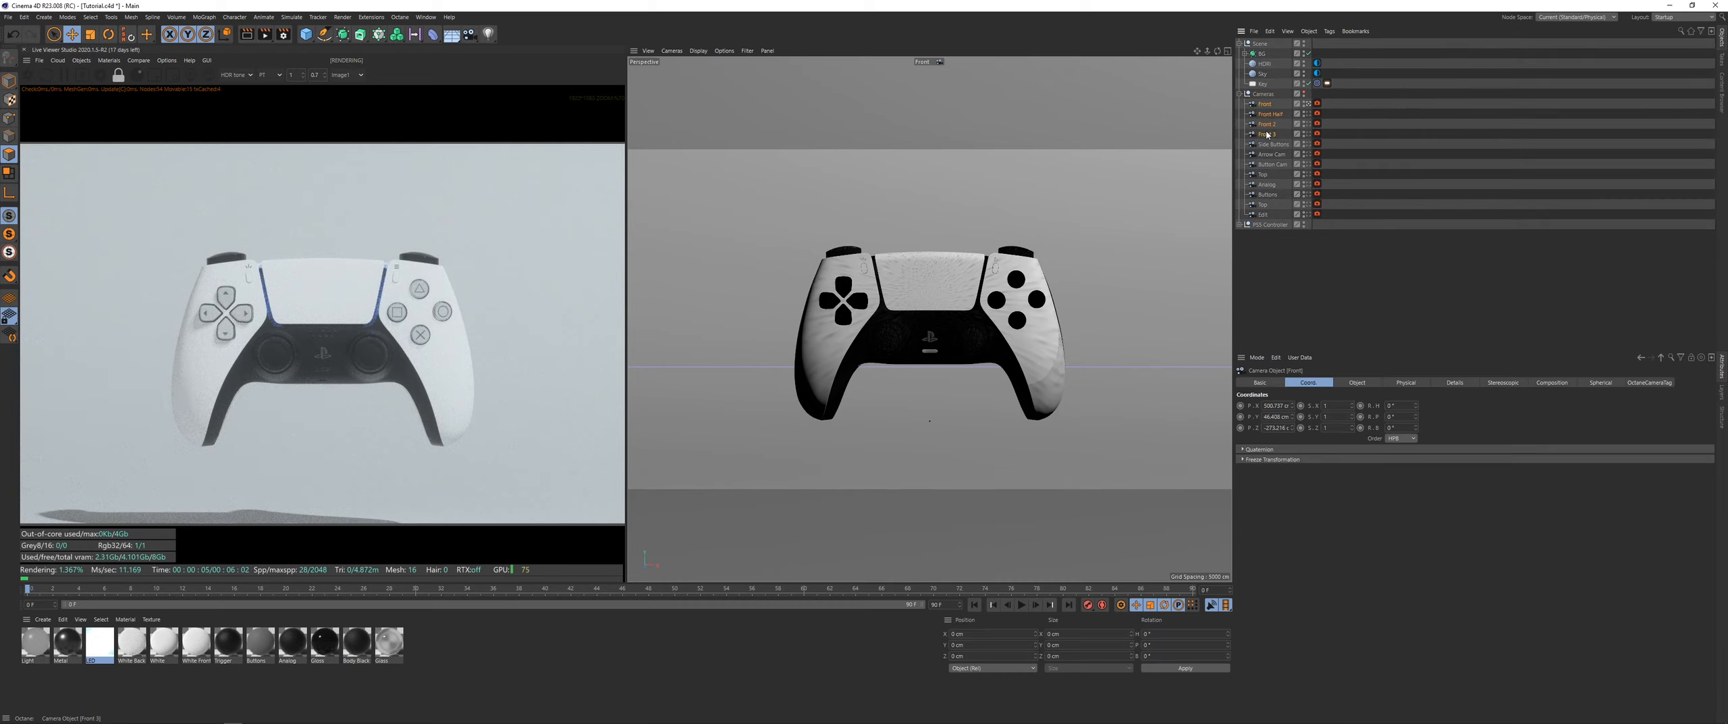
key("alt+g")
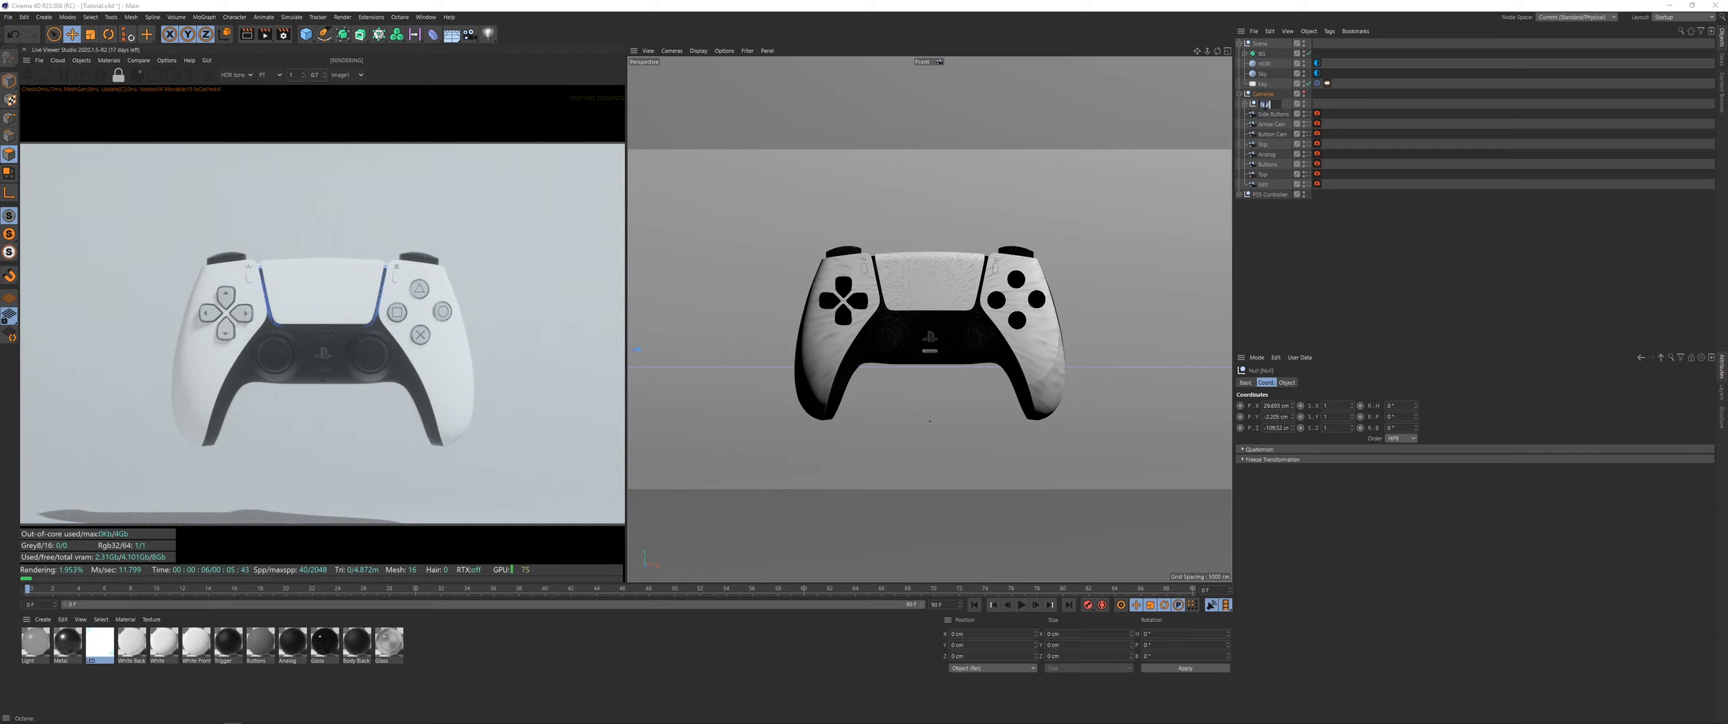
type("Front")
key("Return")
left_click(1273, 291)
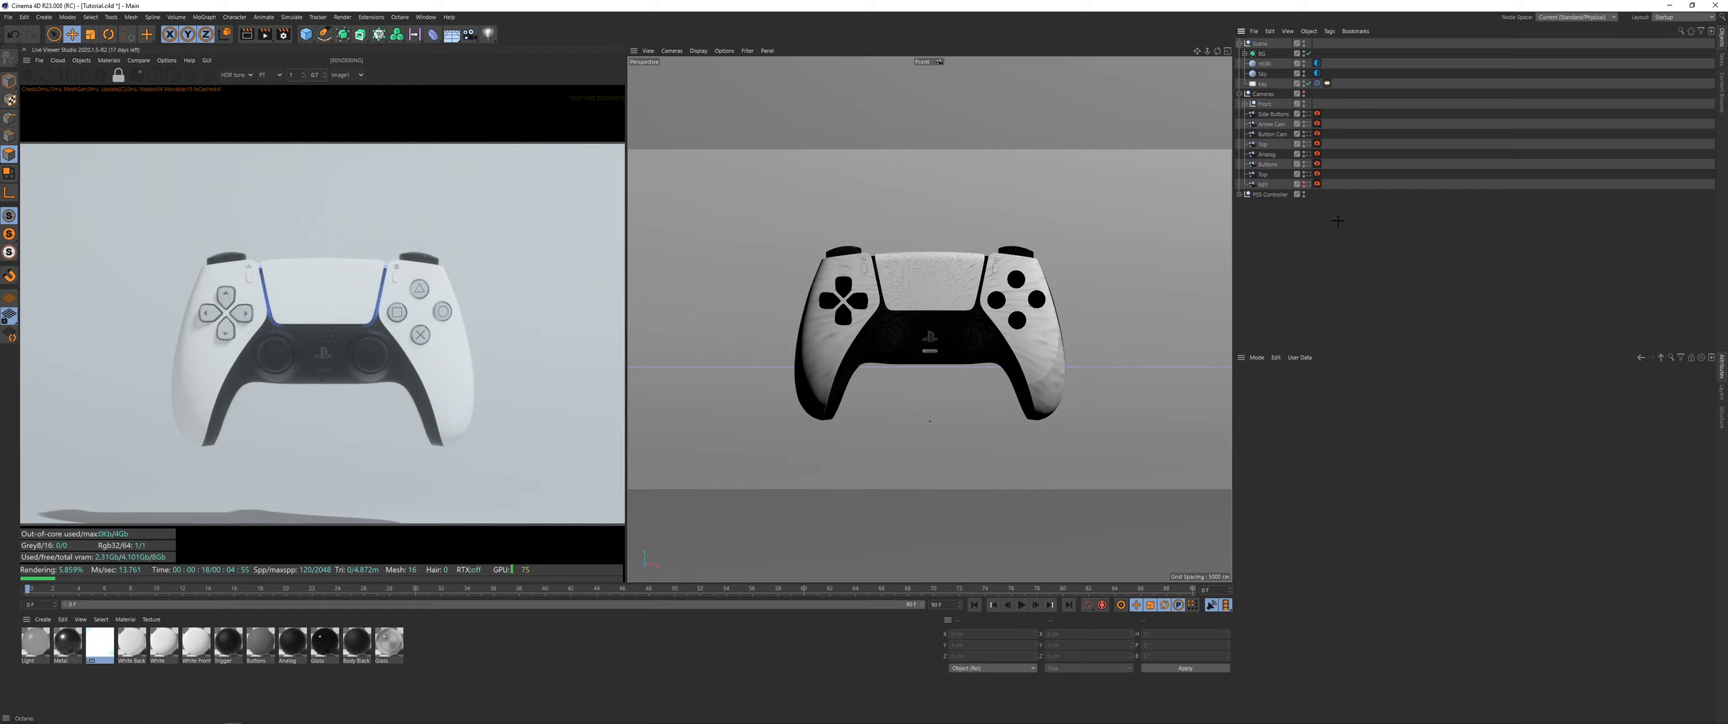
Step: Add two new takes under the Main take
left_click(1715, 65)
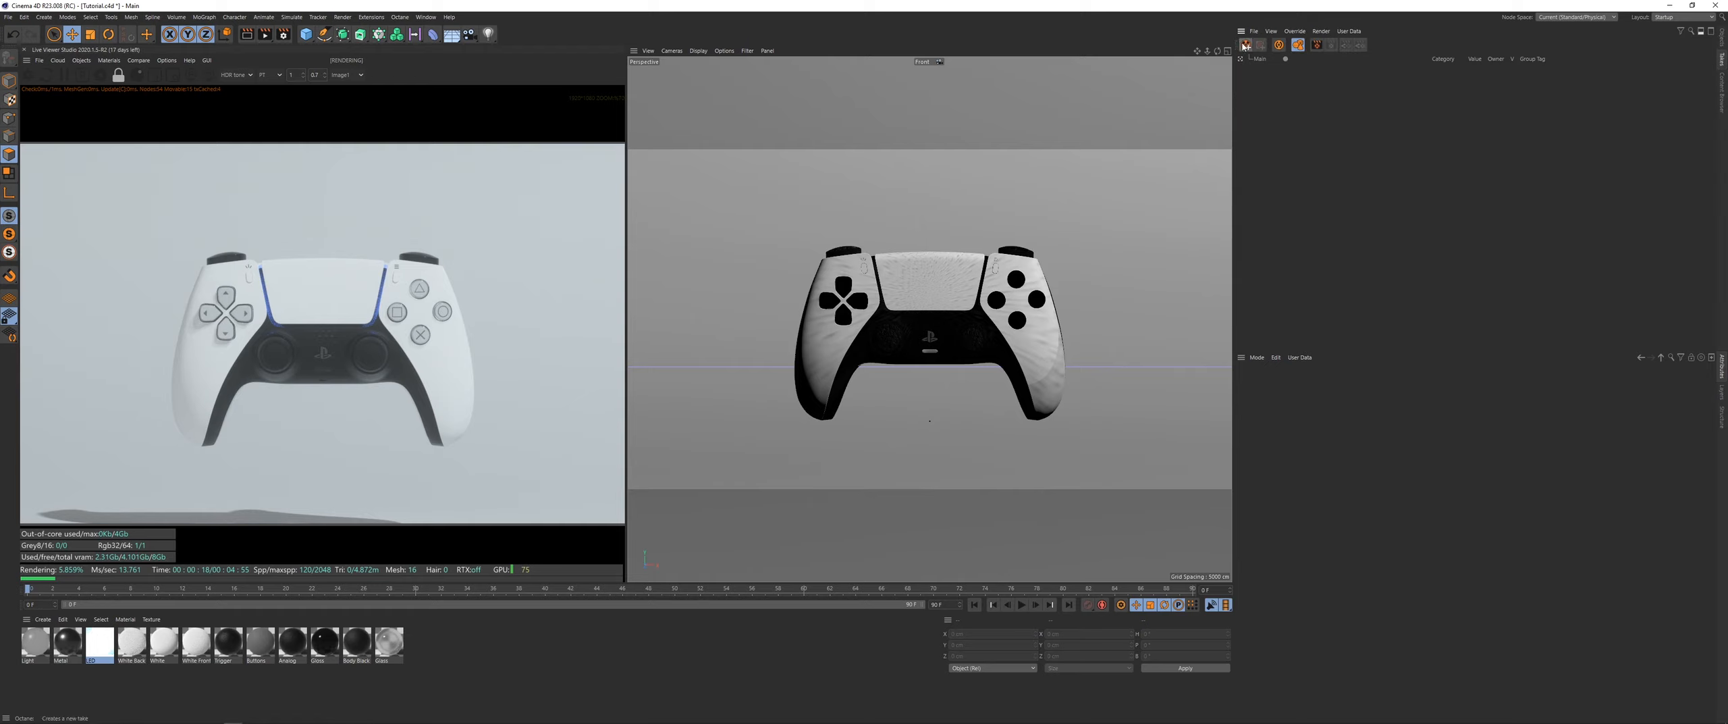
left_click(1720, 39)
left_click(1721, 66)
left_click(1247, 46)
left_click(1247, 47)
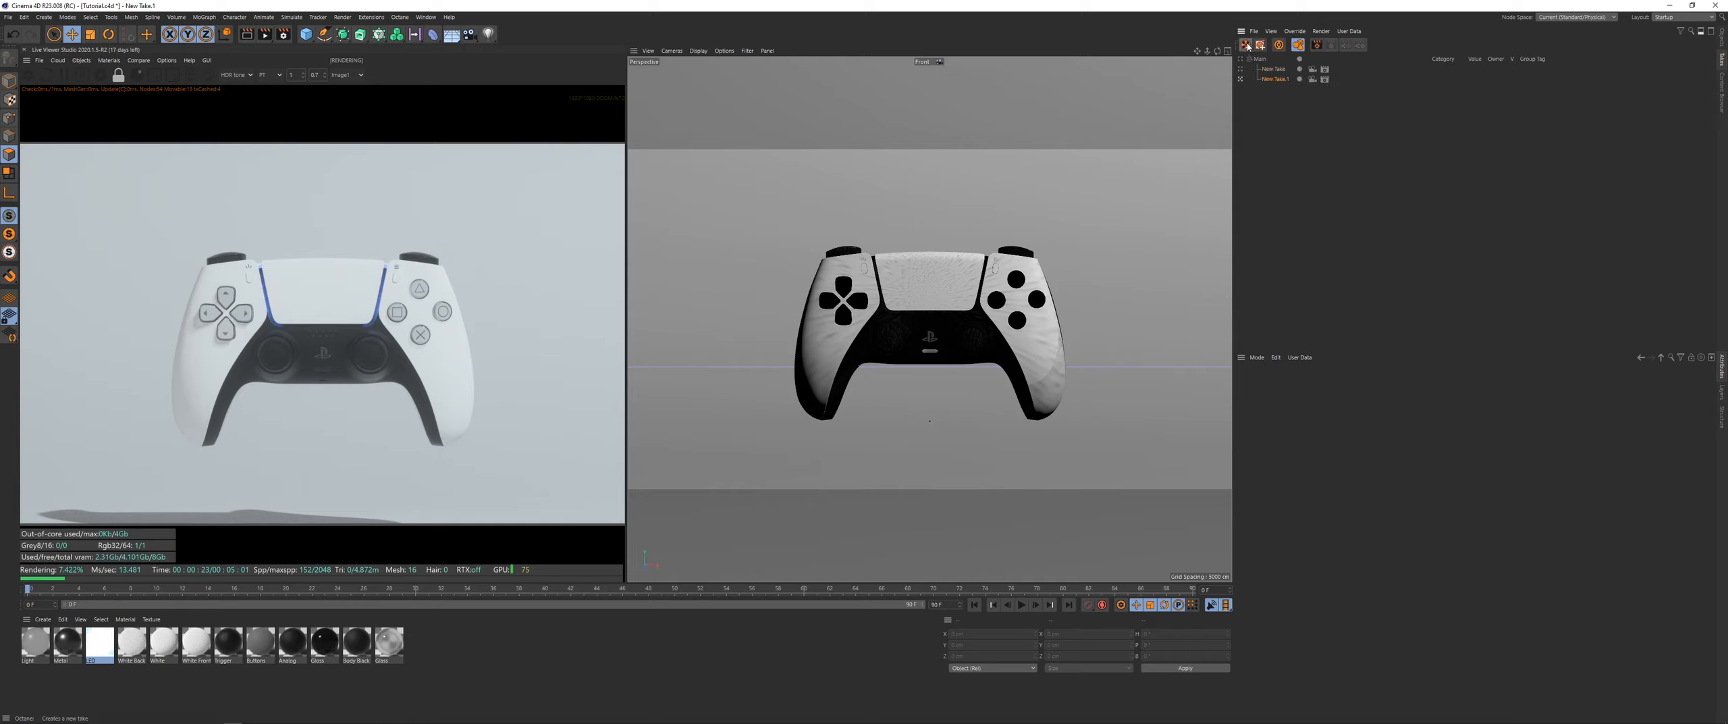